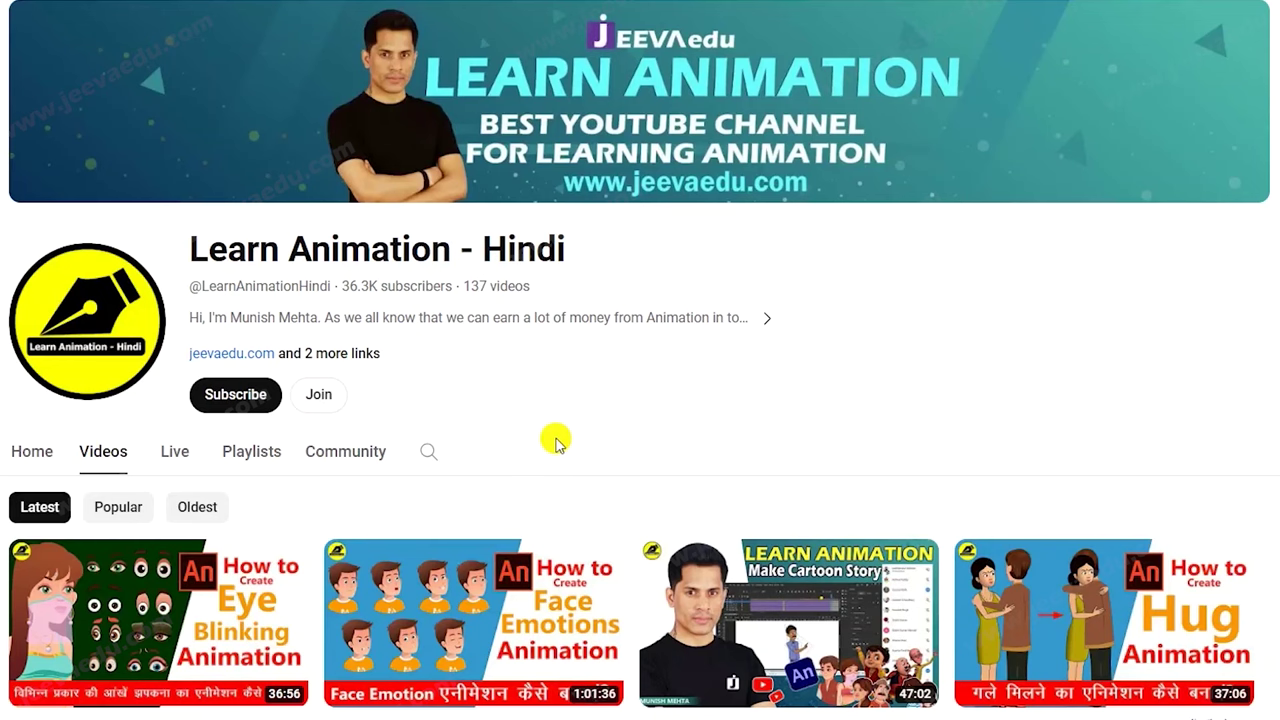
left_click(260, 396)
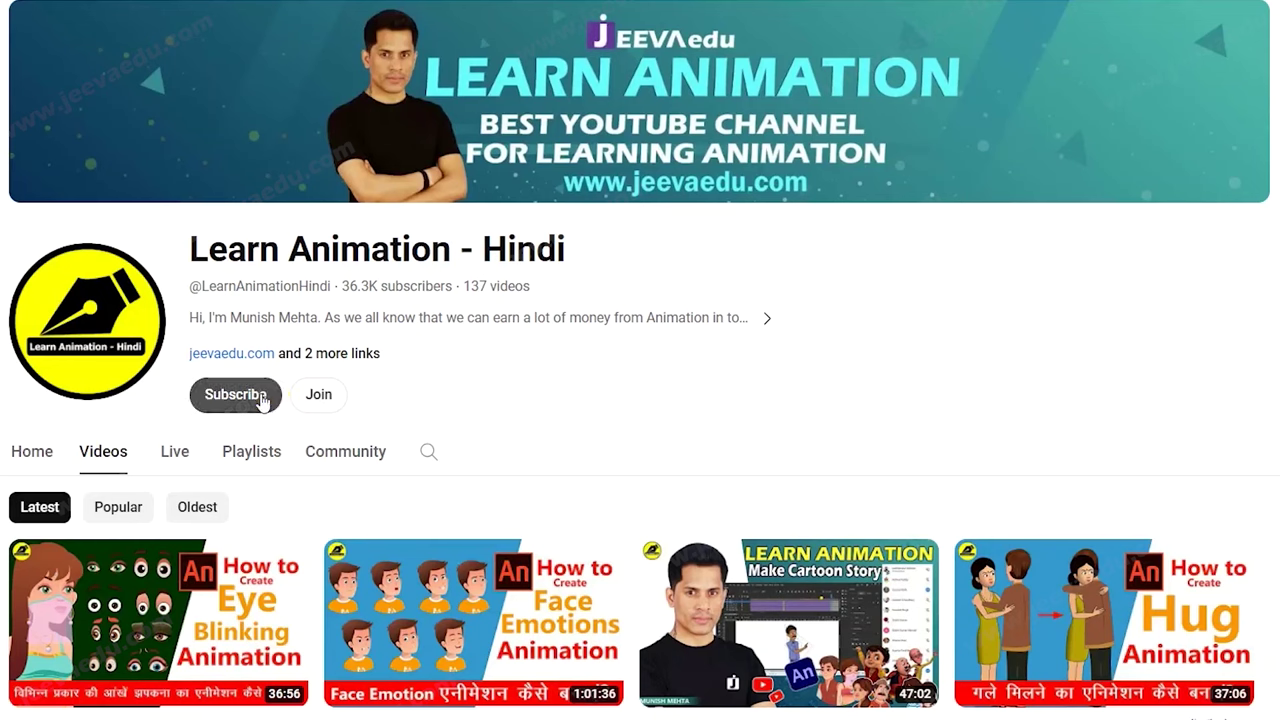
left_click(262, 396)
left_click(285, 447)
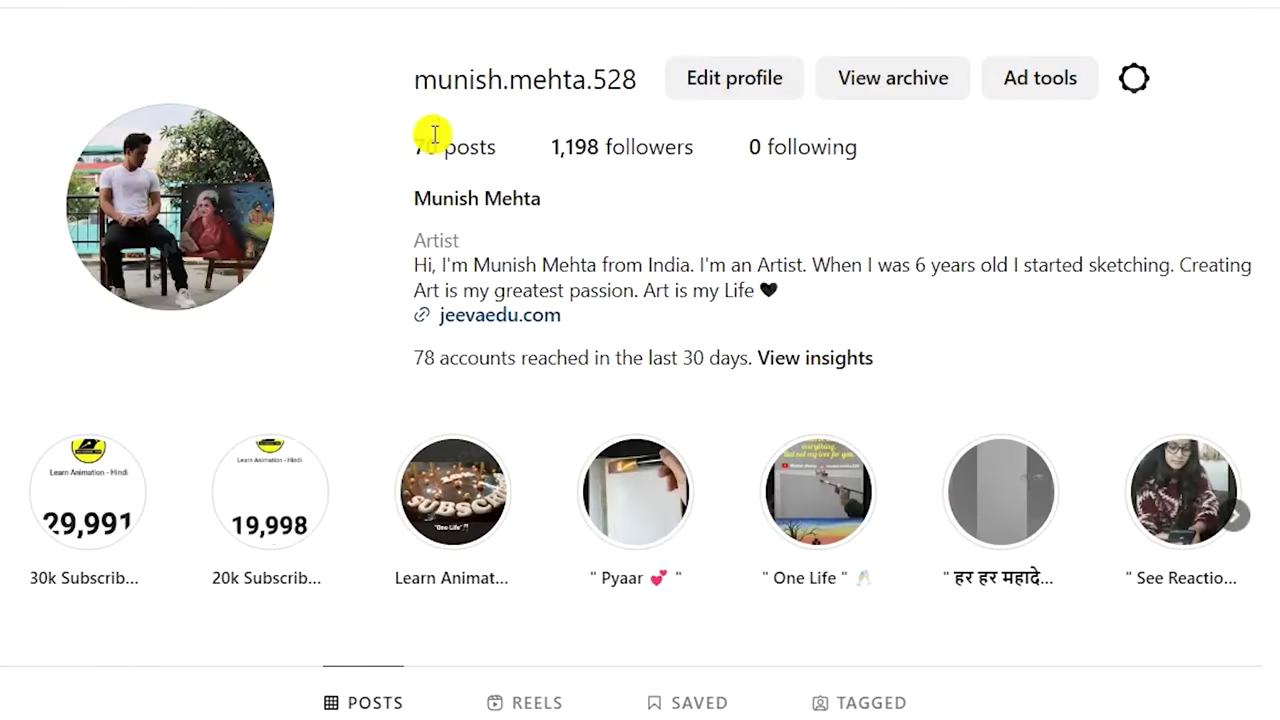
left_click_drag(394, 100, 627, 94)
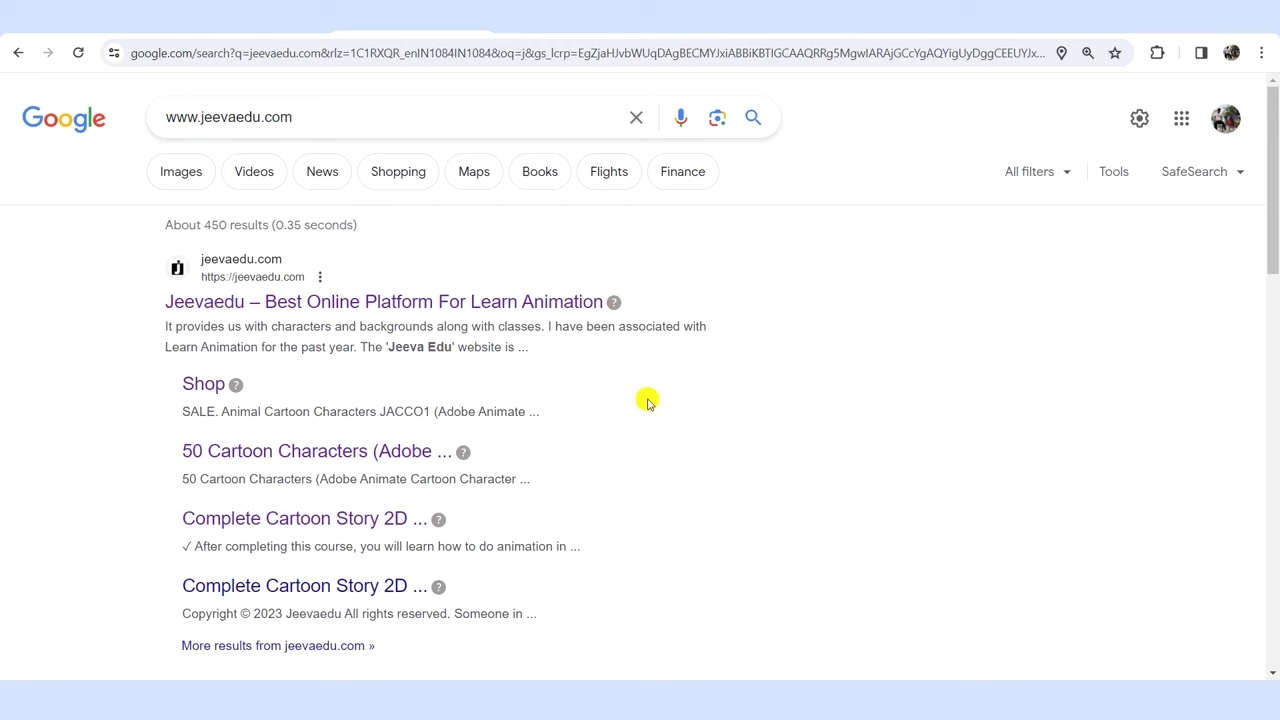
Browse the Cartoon Characters and Backgrounds categories of the Jeevaedu shop.
left_click(585, 24)
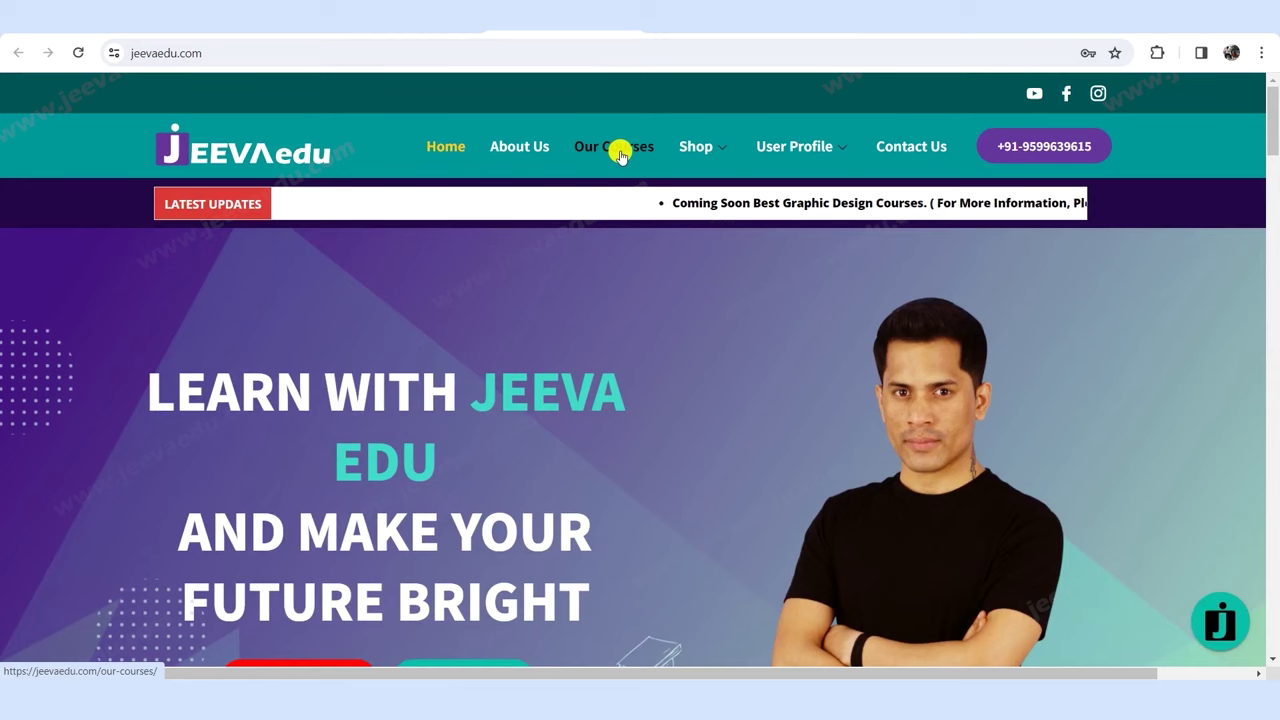
mouse_move(709, 143)
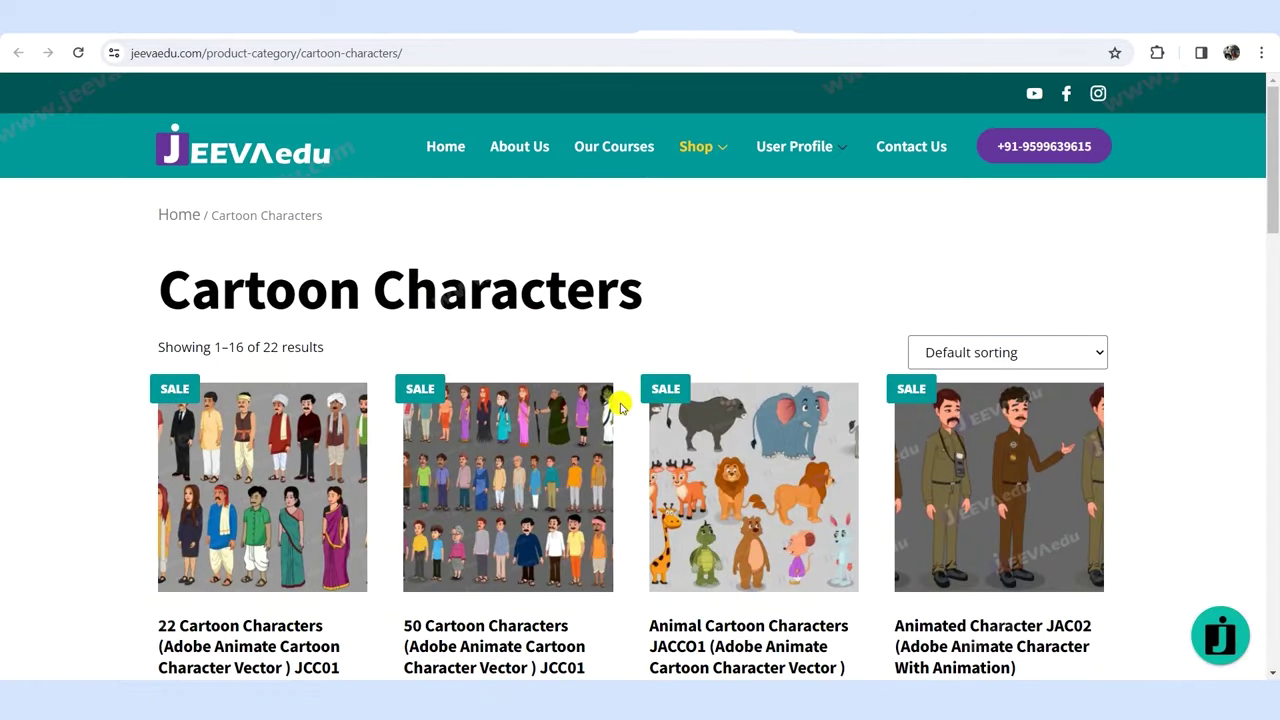
scroll(672, 414, "down", 15)
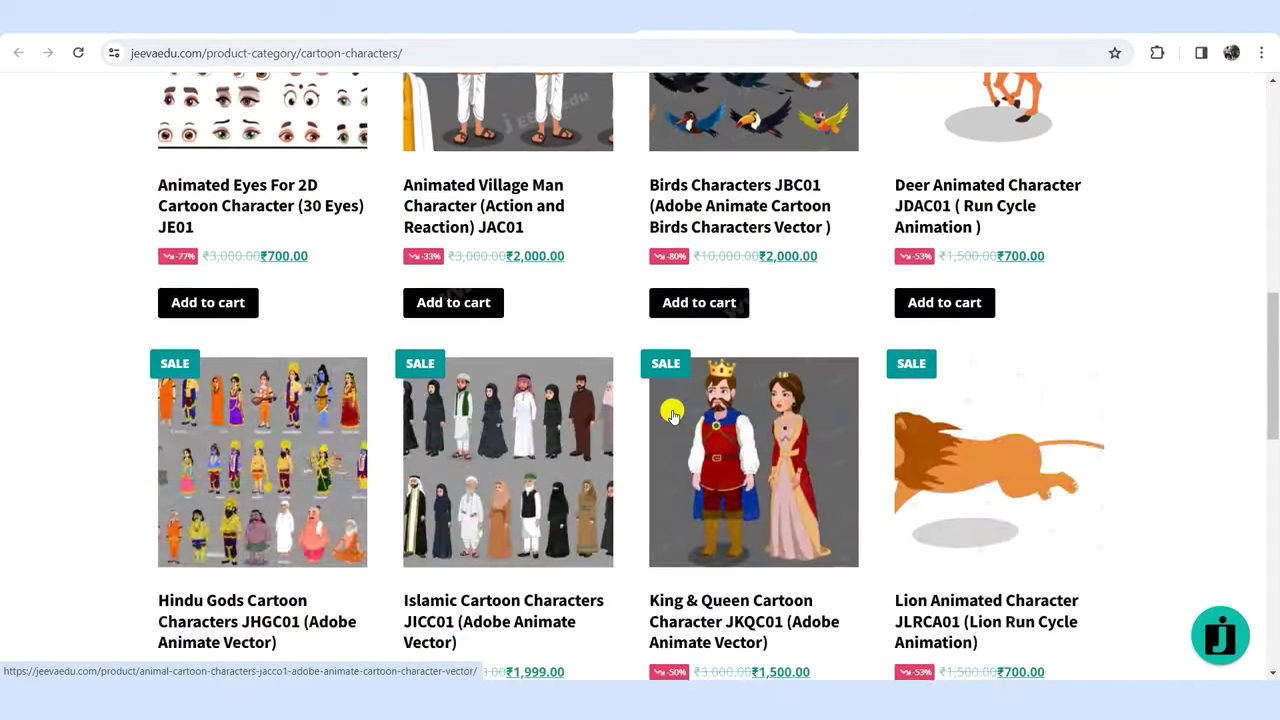
scroll(672, 414, "up", 15)
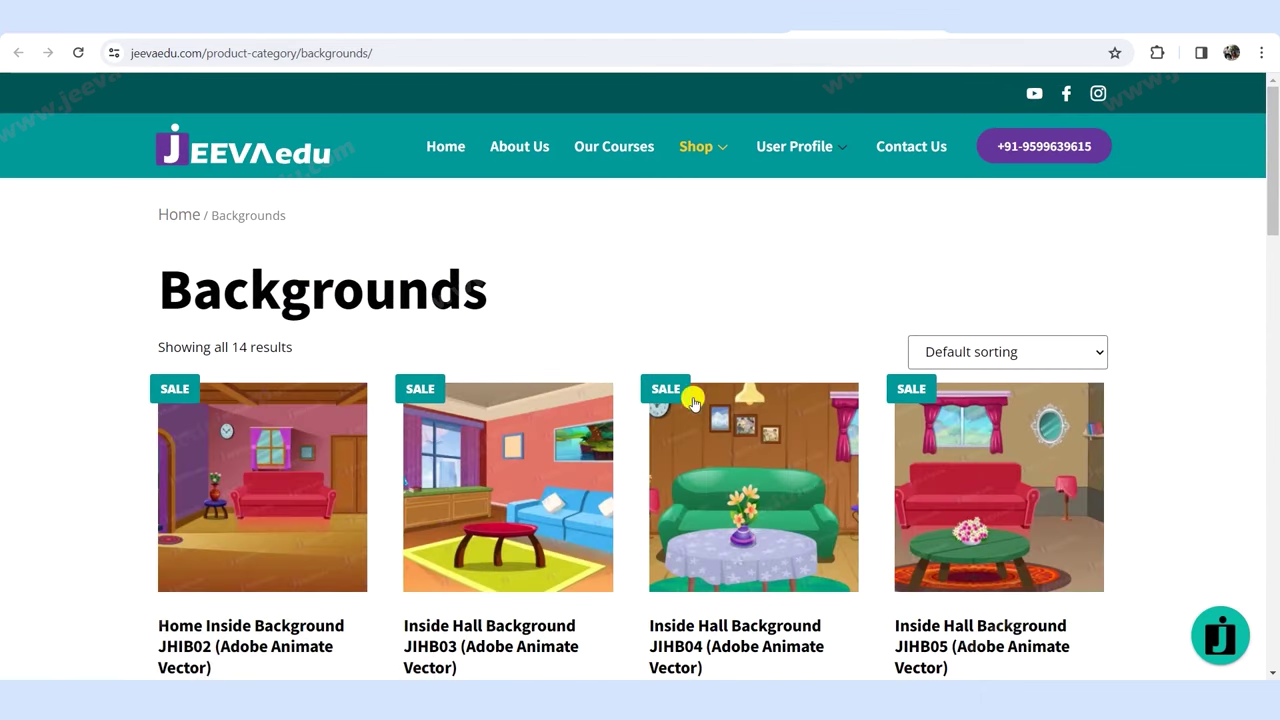
scroll(722, 470, "down", 3)
scroll(722, 470, "down", 10)
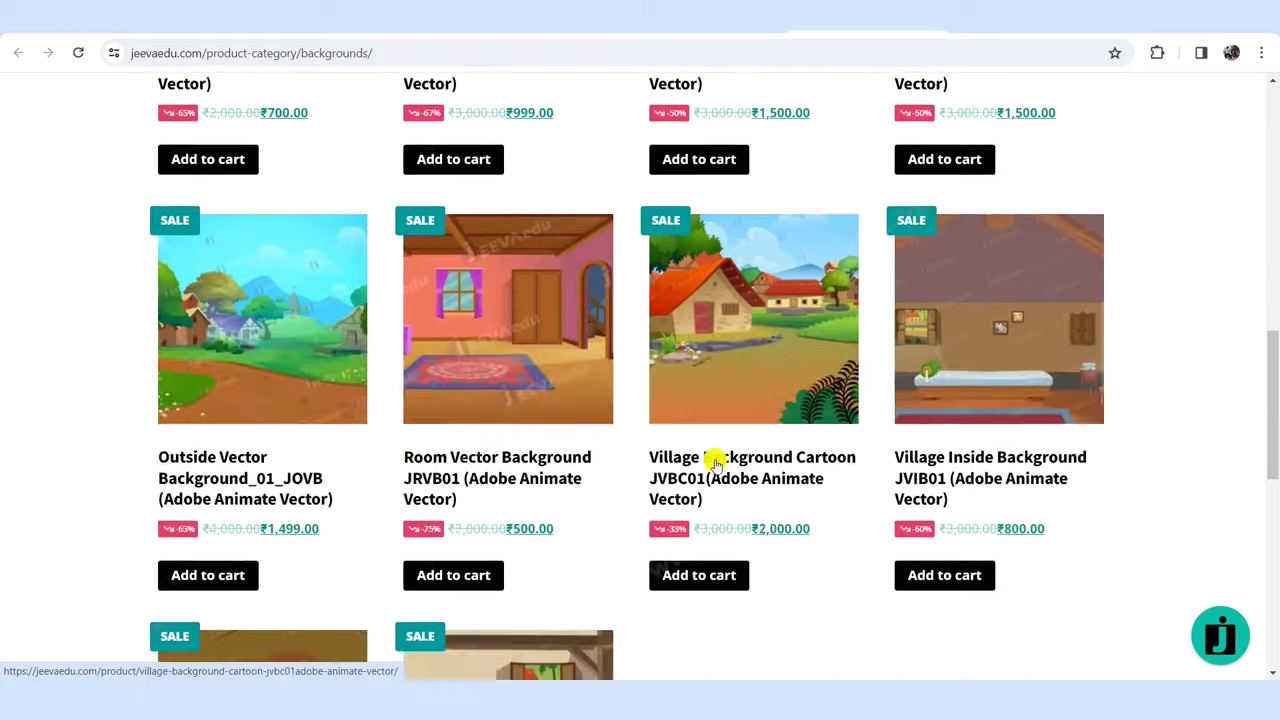
scroll(714, 457, "up", 5)
scroll(714, 460, "up", 6)
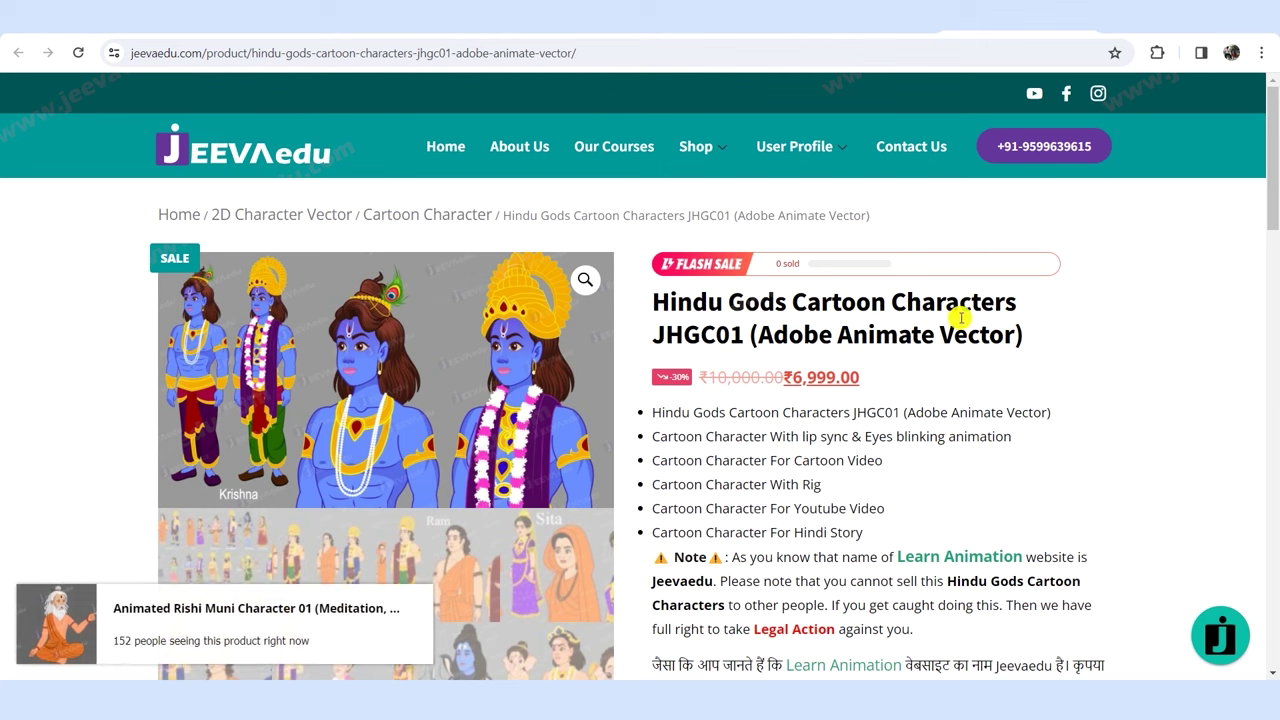
Examine the preview gallery, feature list and usage note of the Hindu Gods Cartoon Characters JHGC01 product.
left_click(231, 567)
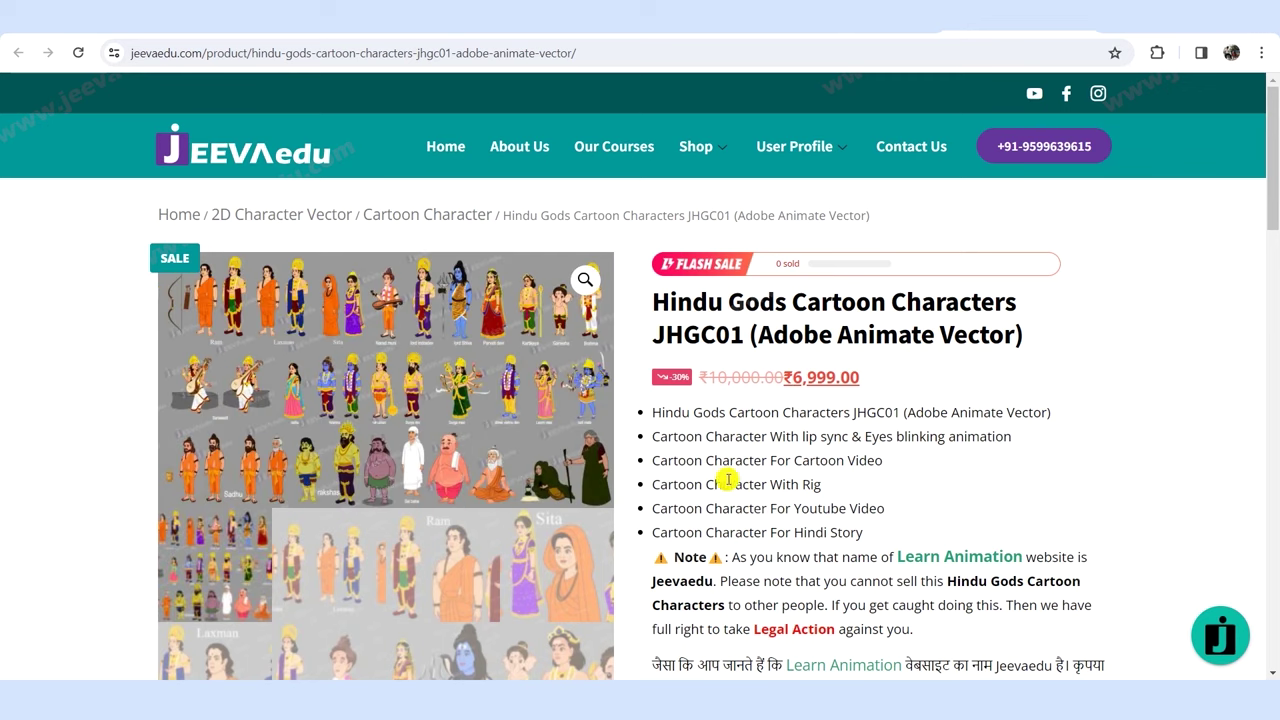
scroll(782, 479, "down", 2)
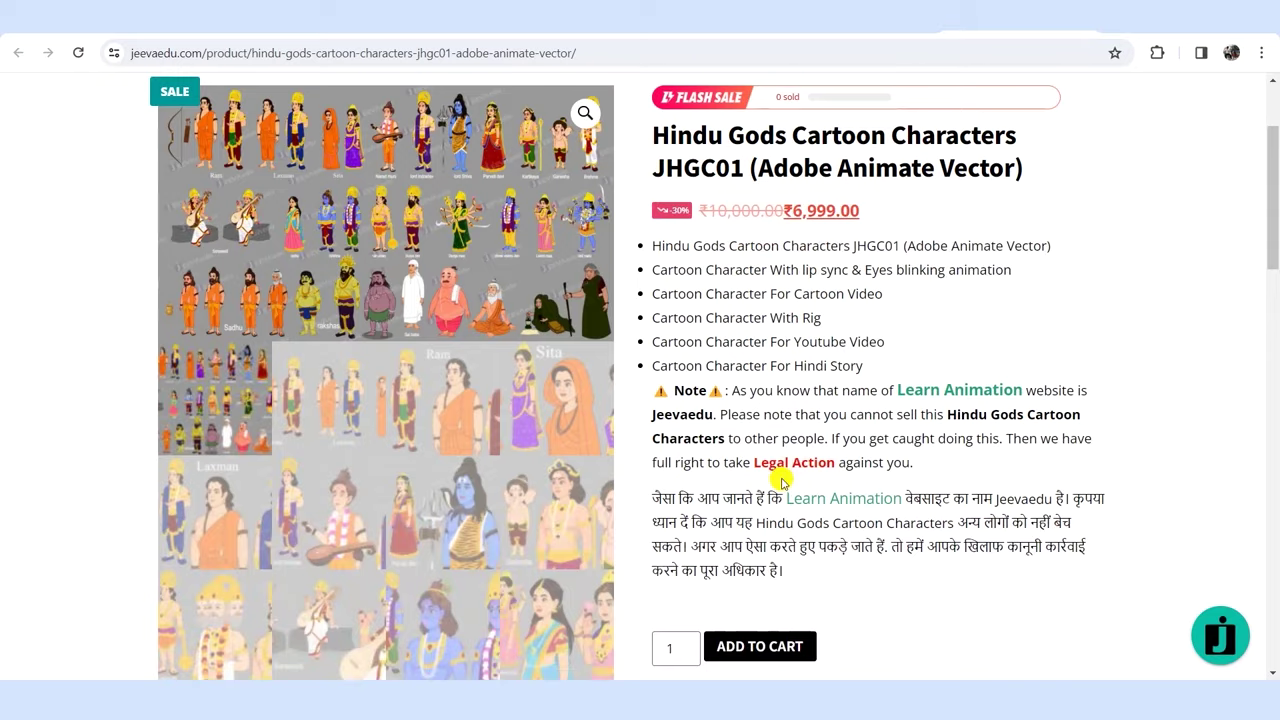
scroll(775, 481, "down", 2)
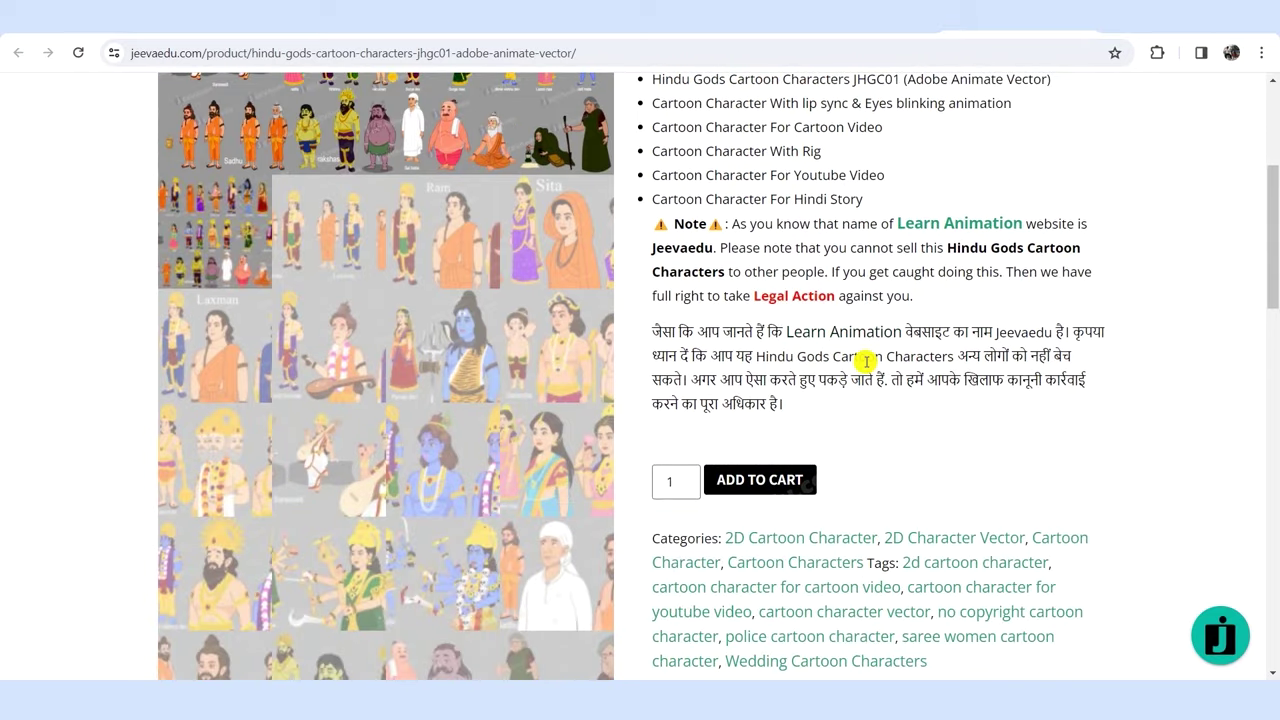
scroll(866, 362, "up", 4)
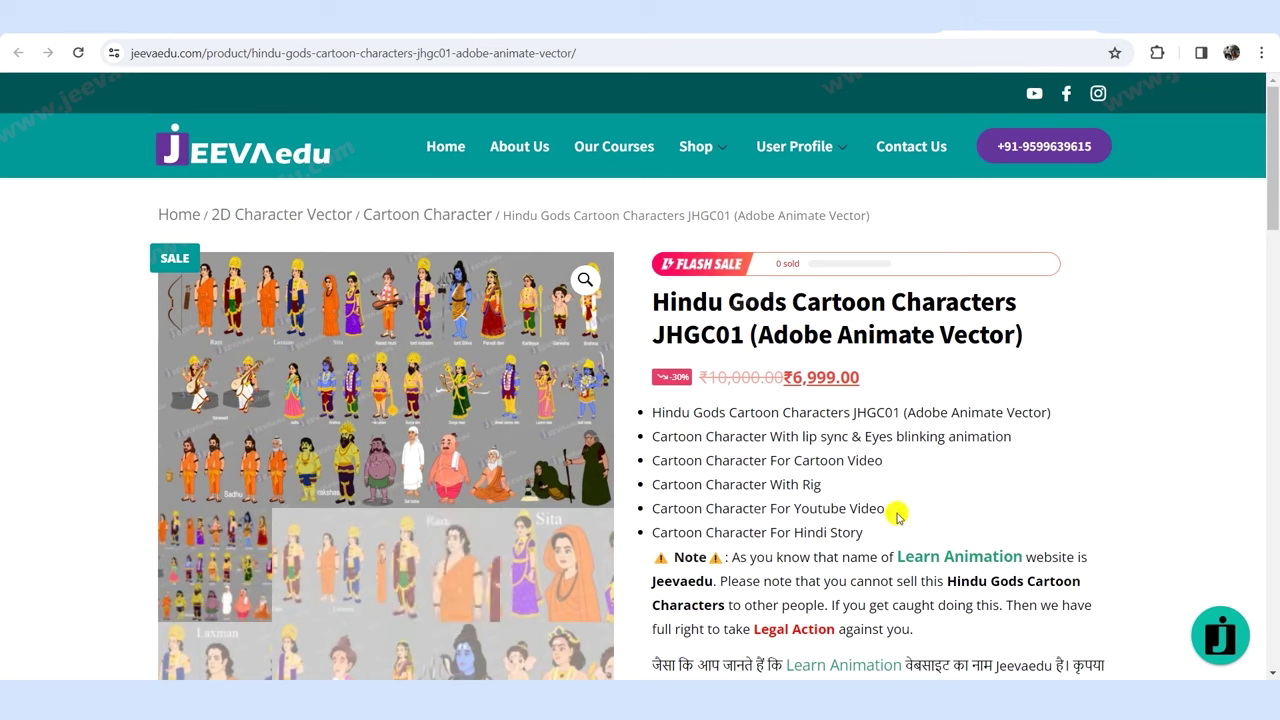
scroll(452, 510, "down", 3)
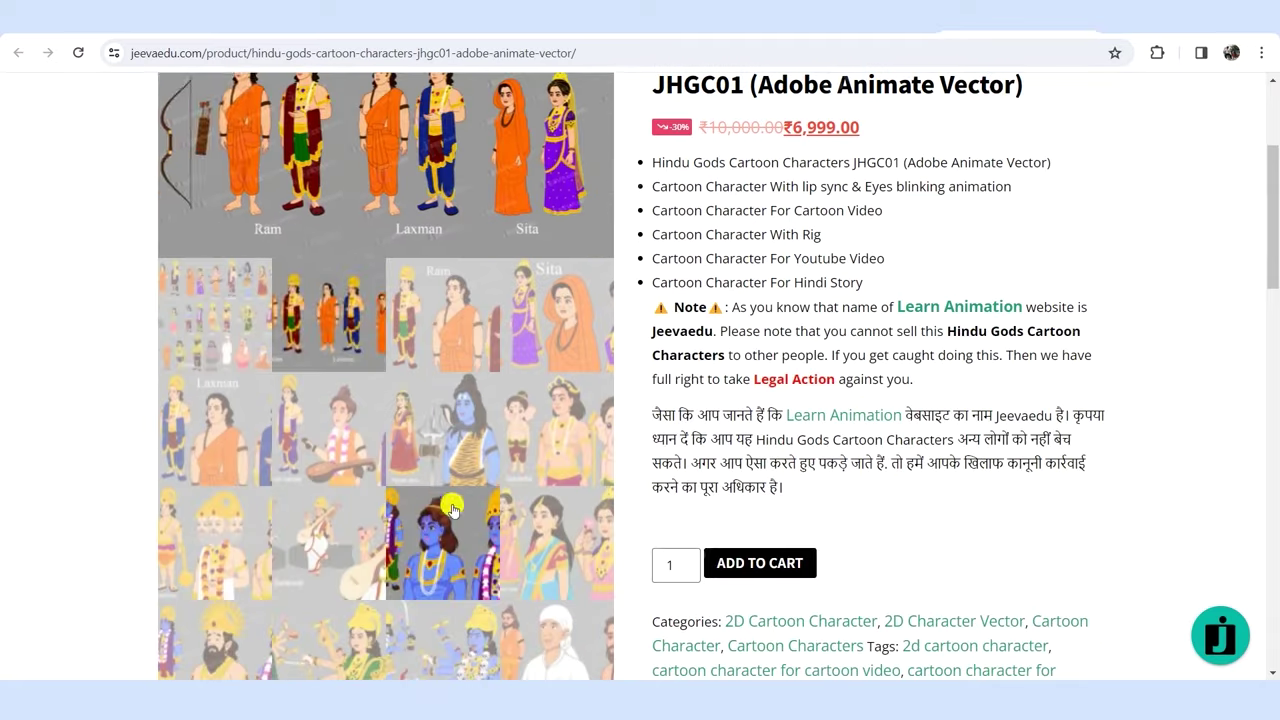
scroll(452, 510, "down", 4)
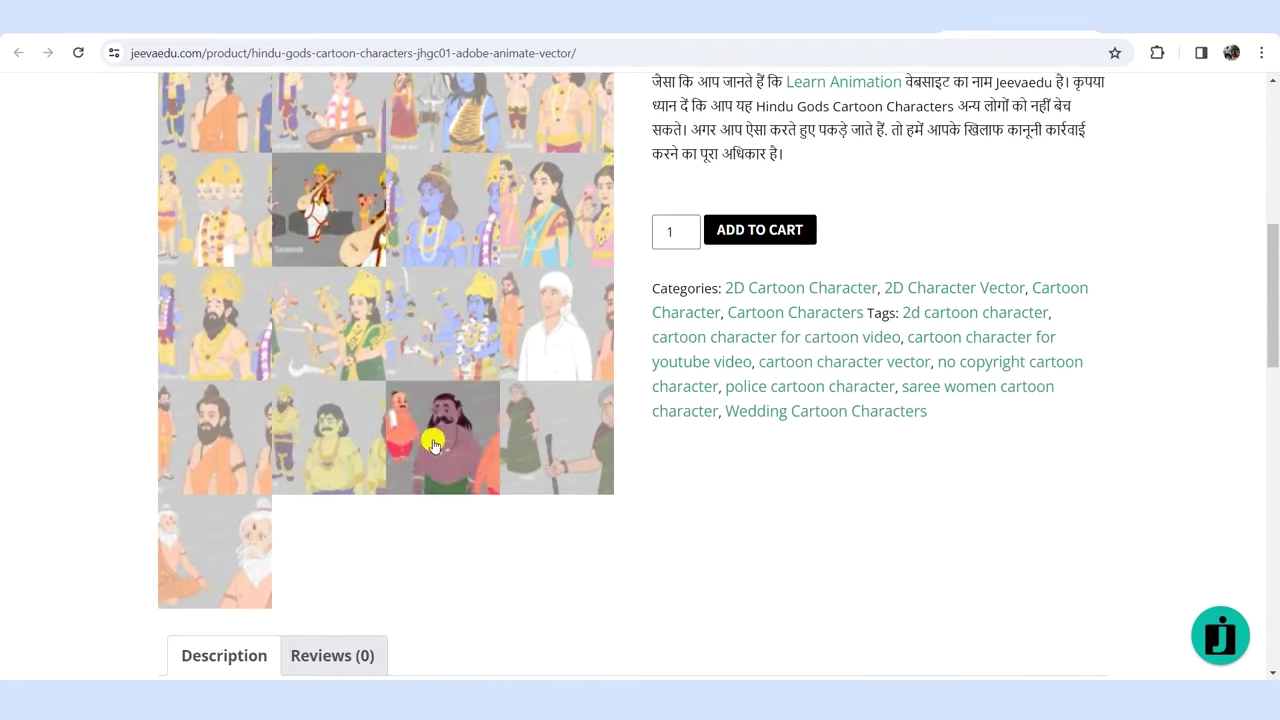
scroll(438, 462, "up", 6)
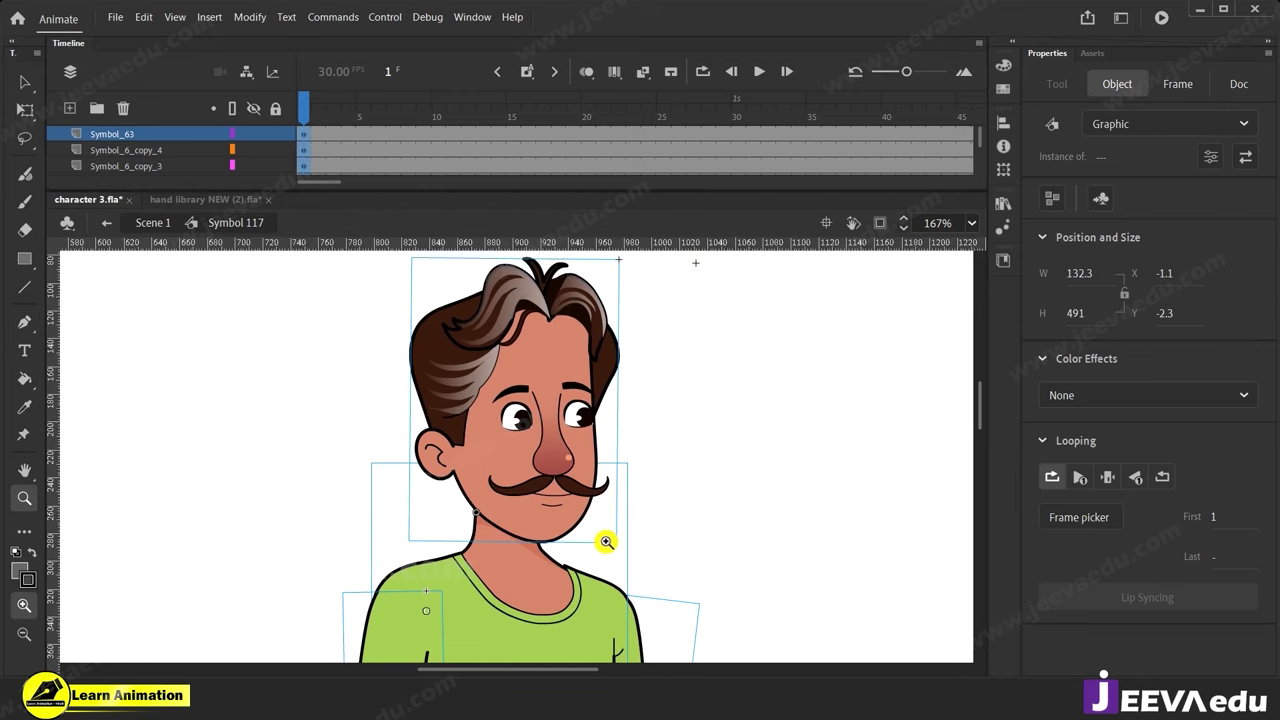
Switch to Animate and inspect the character in Symbol 117, both as a full figure and in close-ups of body and head.
left_click(525, 505, "alt")
left_click(538, 531, "alt")
left_click(538, 531, "alt")
left_click(515, 469)
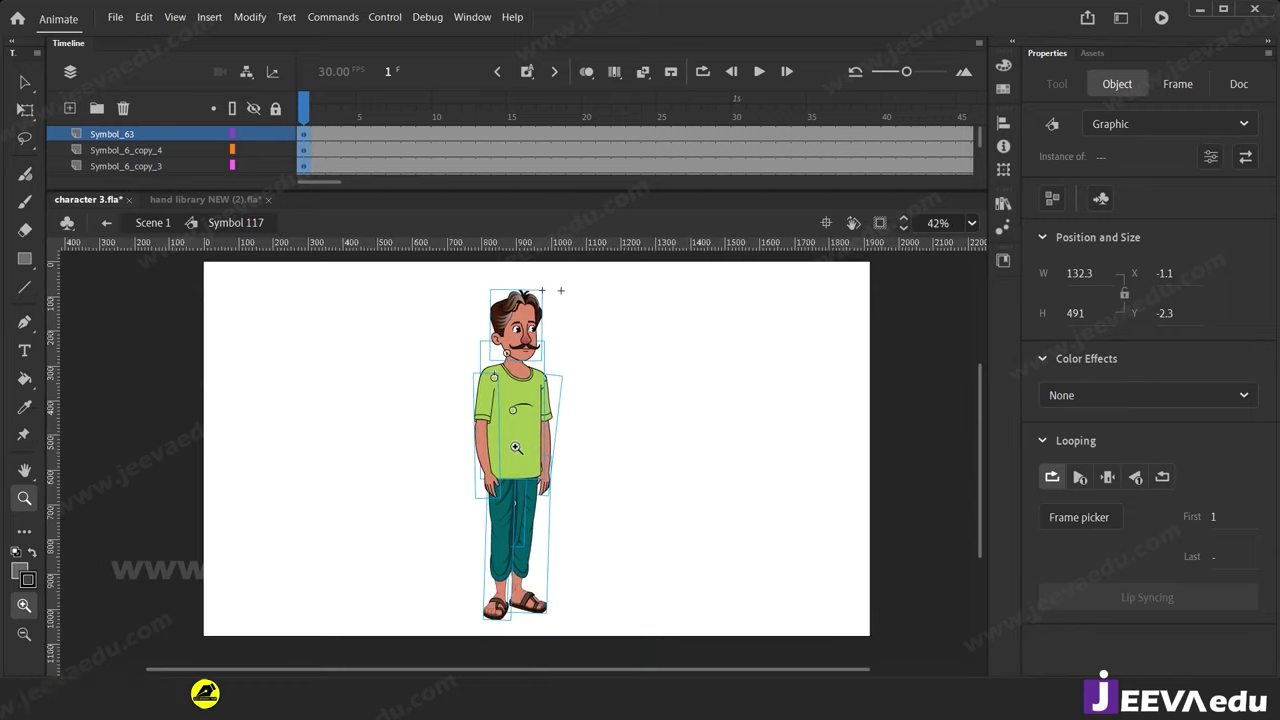
left_click(516, 447)
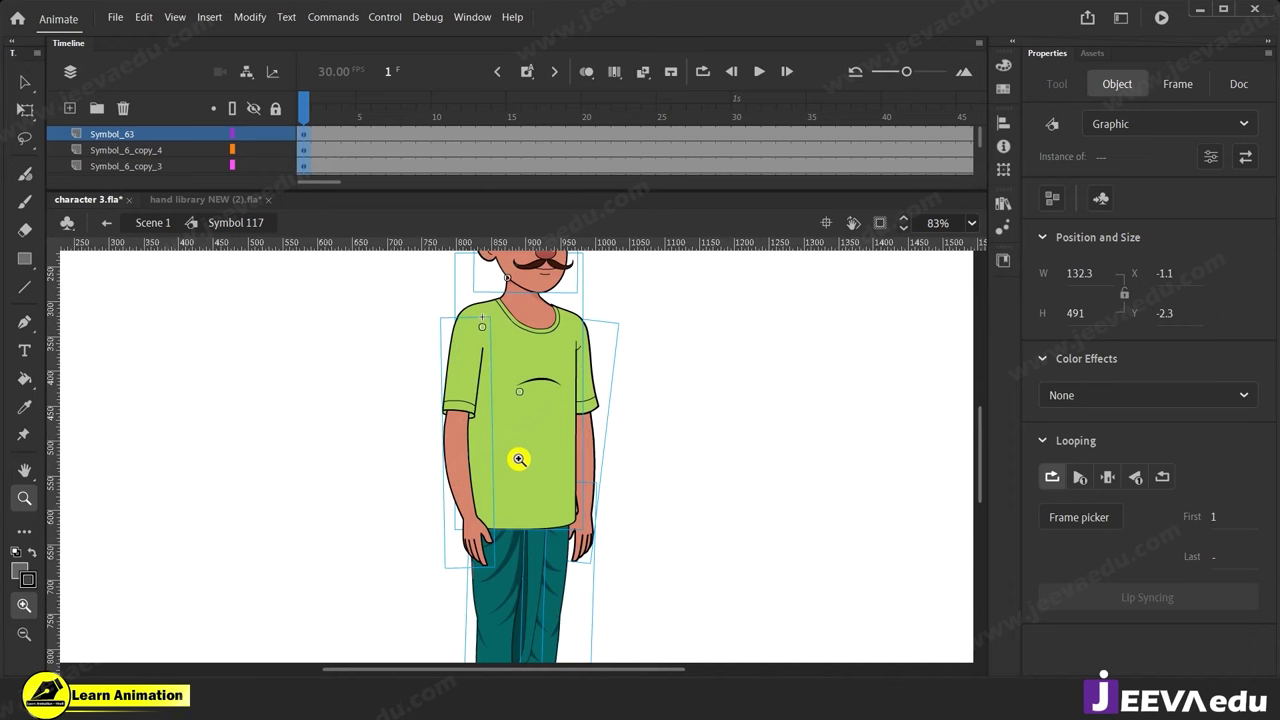
left_click(547, 382)
left_click_drag(547, 382, 574, 484)
left_click(527, 323)
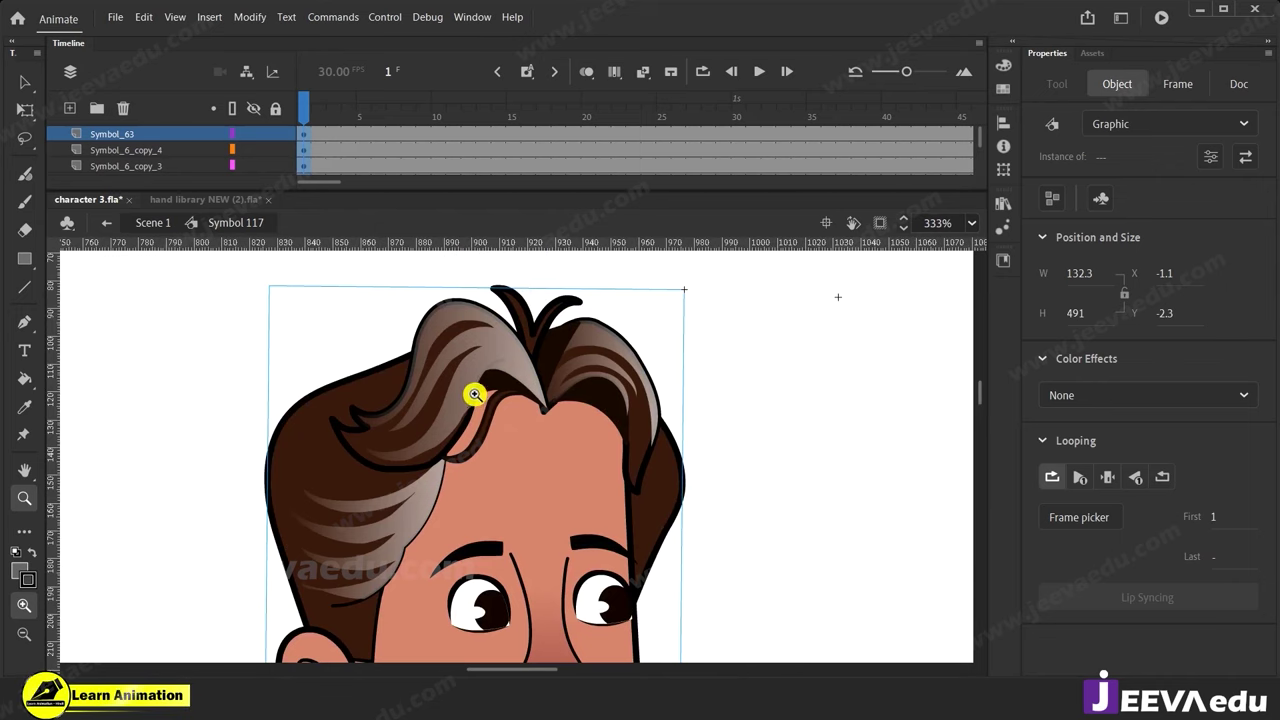
left_click(540, 535, "alt")
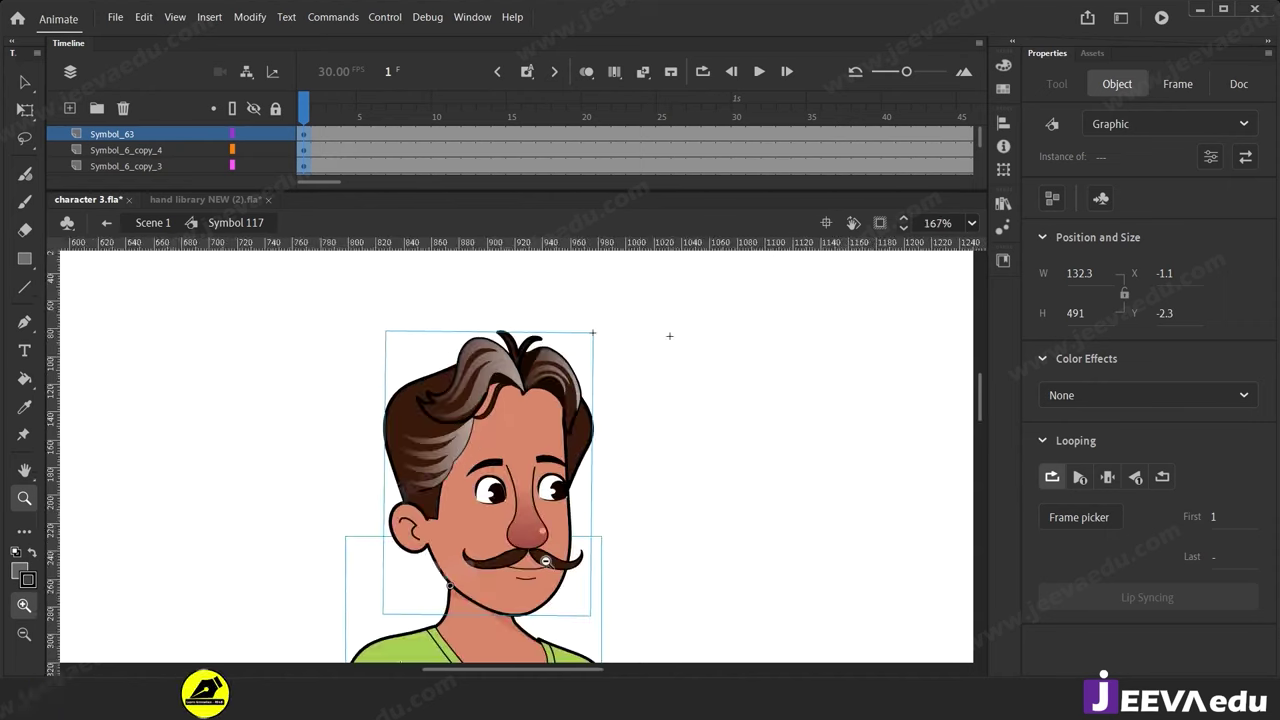
left_click(525, 535, "alt")
left_click(523, 535, "alt")
scroll(519, 509, "down", 3)
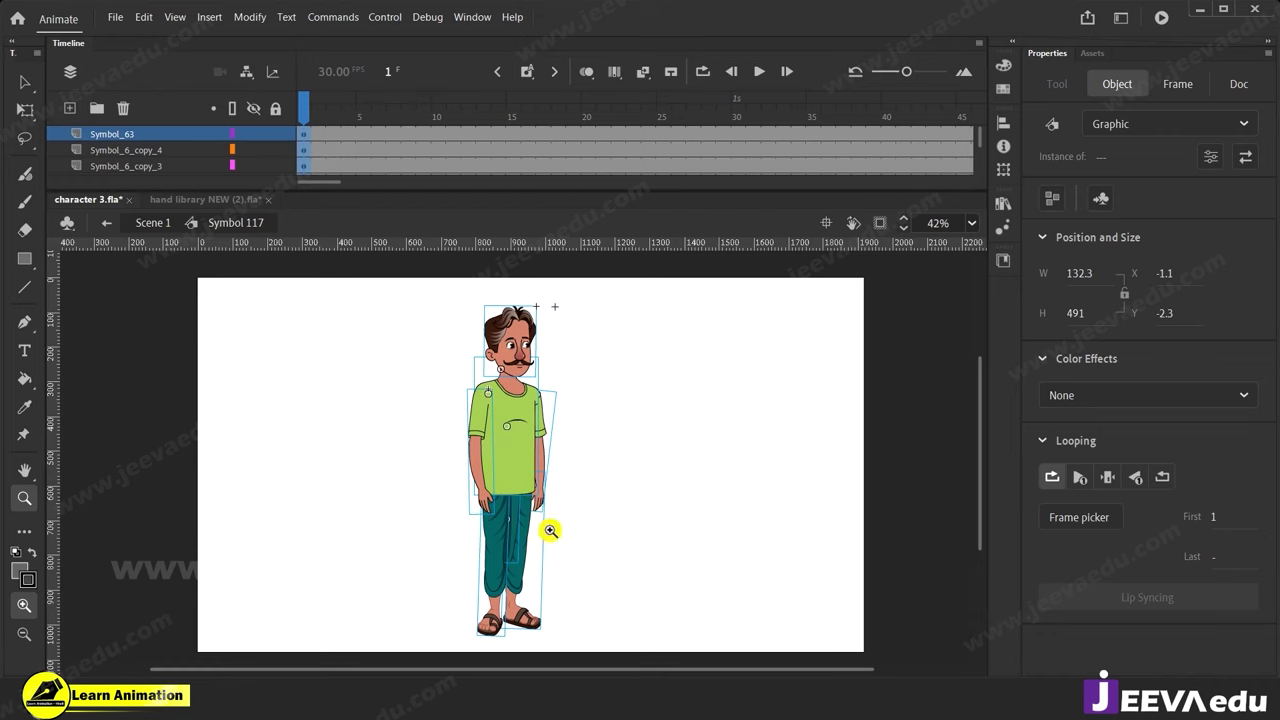
Pull the dark green thigh piece away from the character's body in Symbol 117, and undo the move.
left_click(522, 510)
left_click_drag(519, 499, 709, 552)
key("v")
left_click(642, 552)
left_click(525, 541)
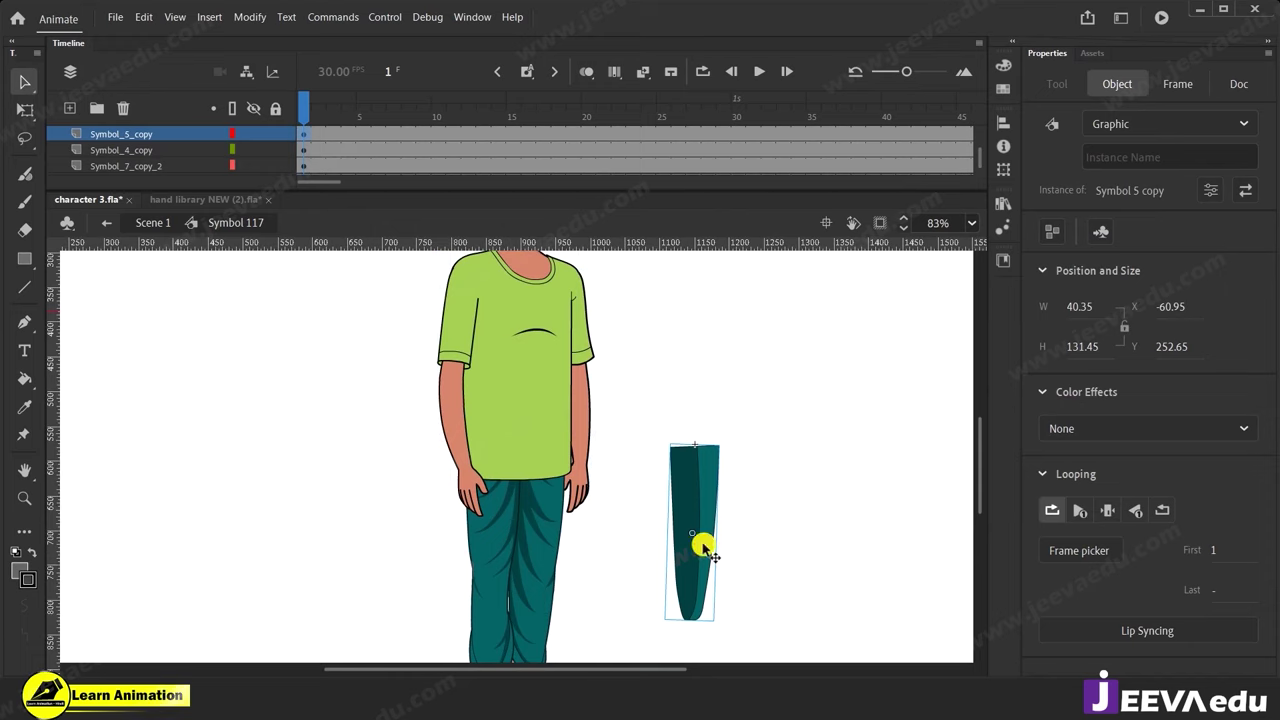
key("ctrl+z")
Move the thigh piece's transformation point up to its top edge with the Free Transform tool.
key("q")
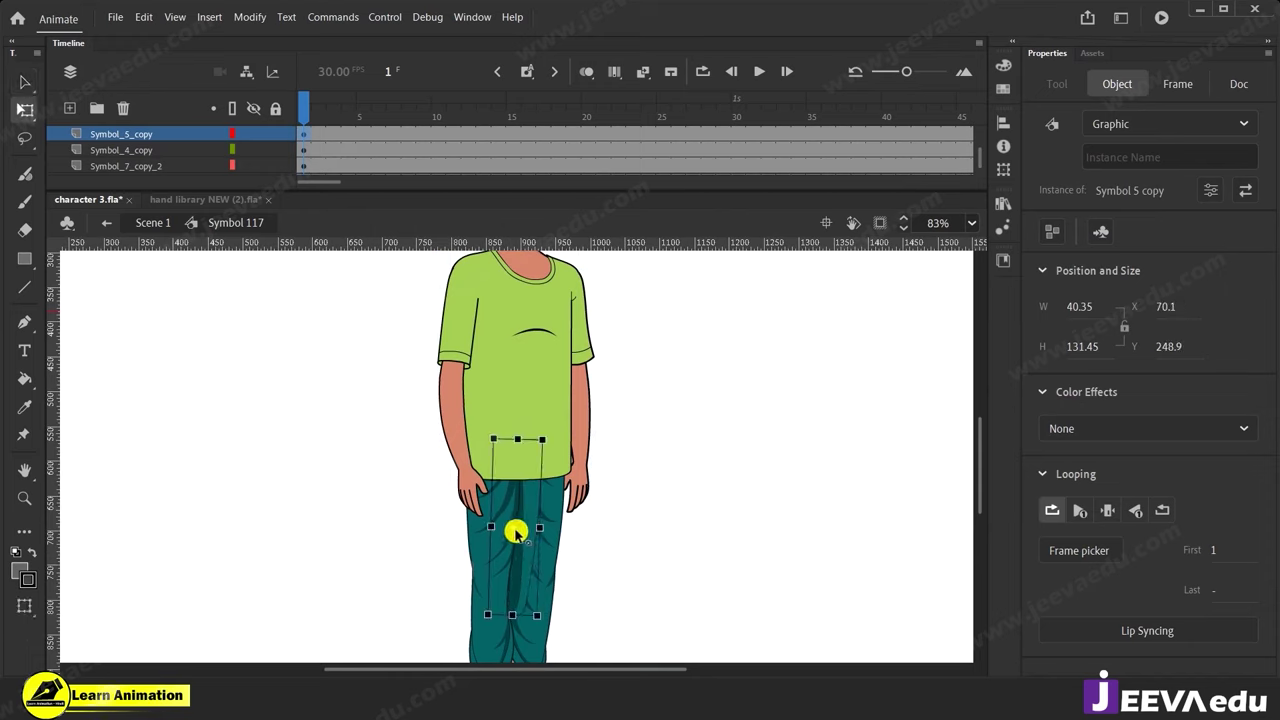
left_click_drag(517, 469, 521, 449)
scroll(643, 451, "up", 5)
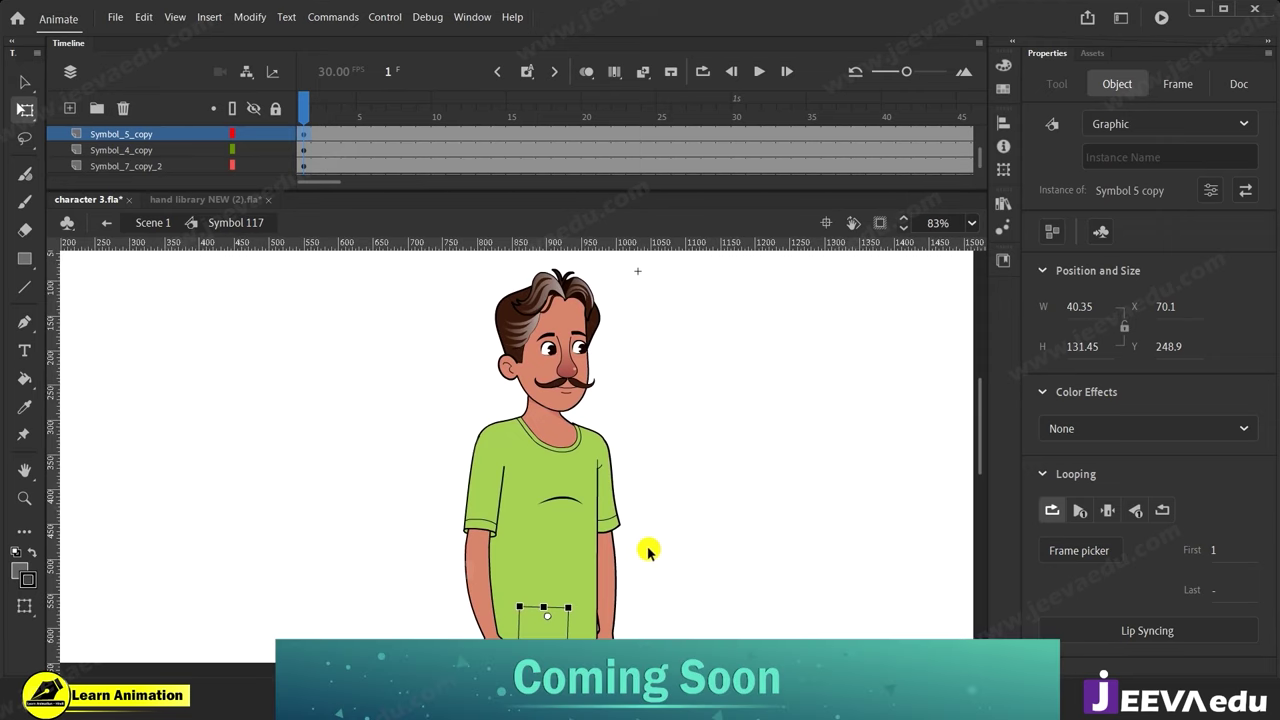
Deselect the character's parts and return from Symbol 117 to Scene 1 with the whole figure in view.
left_click_drag(388, 322, 651, 529)
left_click(708, 369)
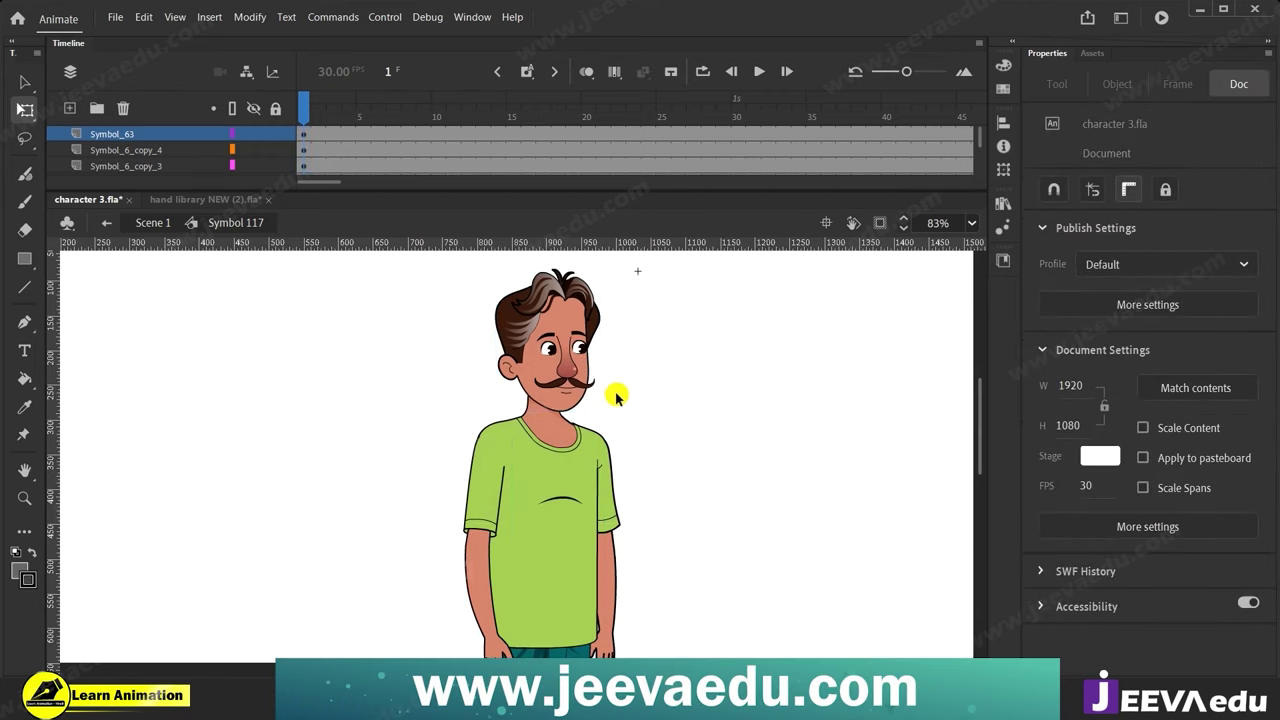
key("z")
left_click(565, 503, "alt")
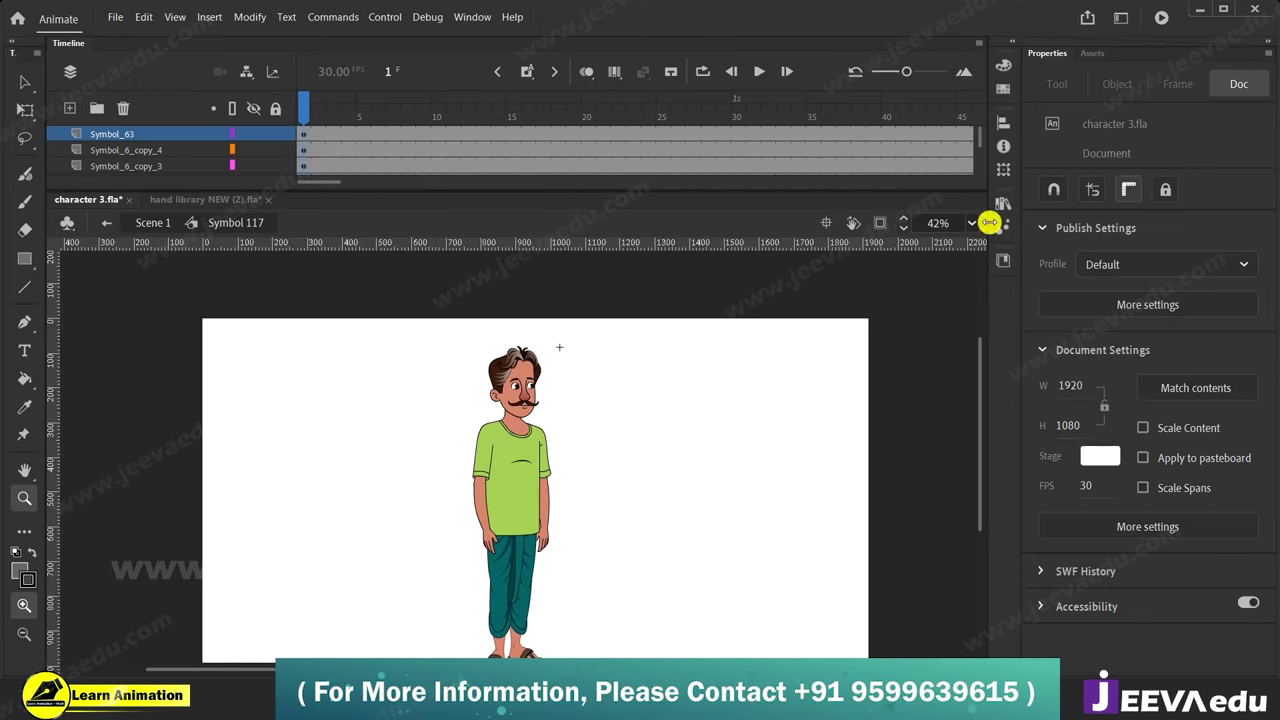
left_click(153, 222)
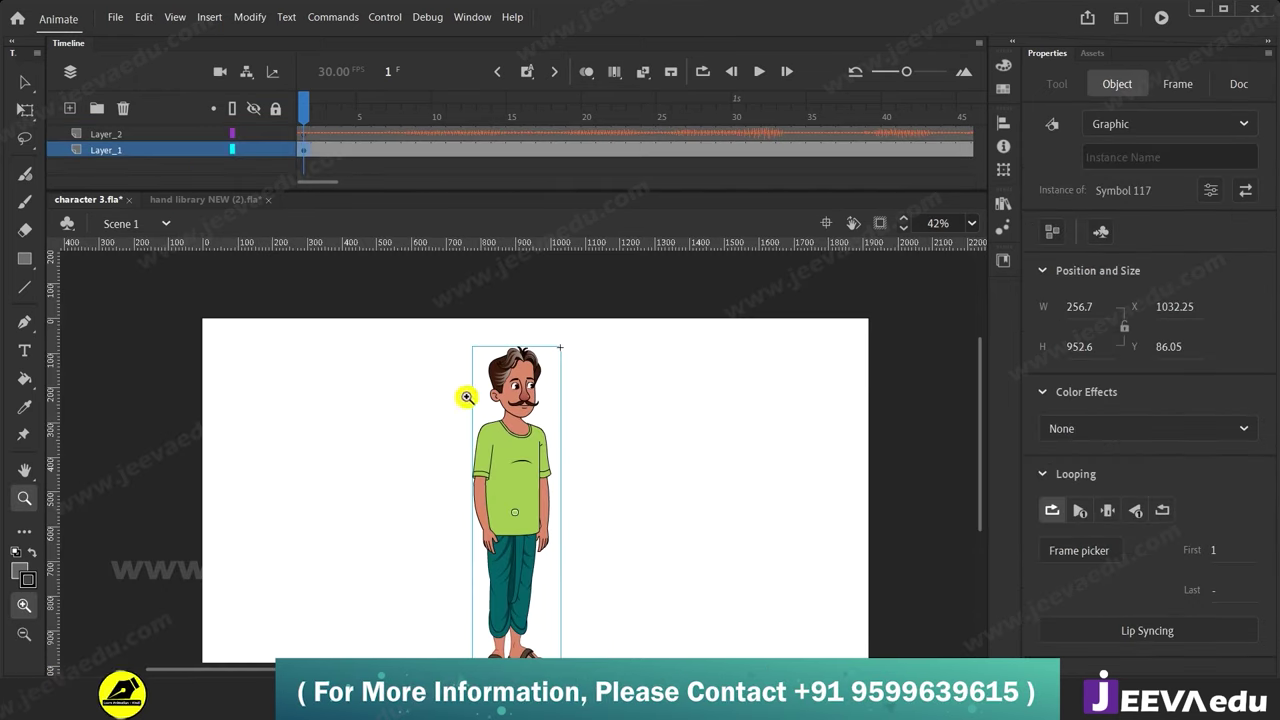
left_click_drag(603, 477, 592, 438)
left_click_drag(604, 425, 607, 430)
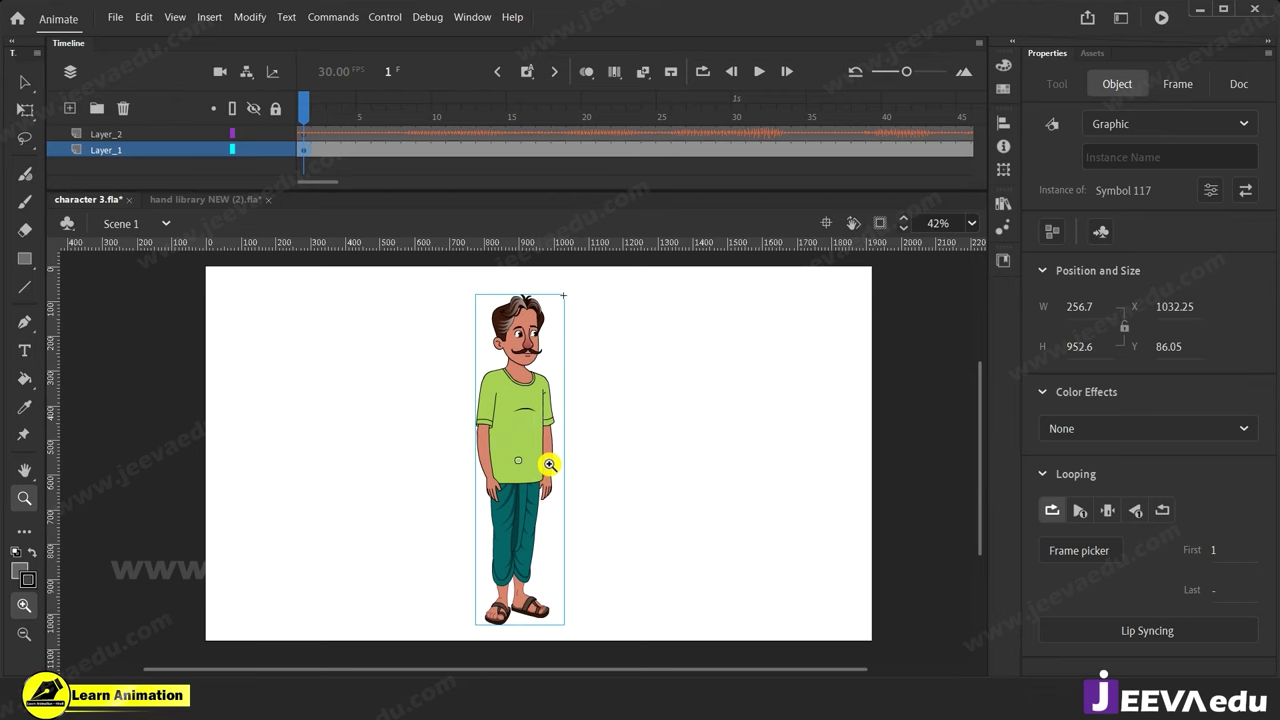
Inspect the character's eyes, moustache and mouth up close in Scene 1, and return to the full figure.
left_click(520, 366)
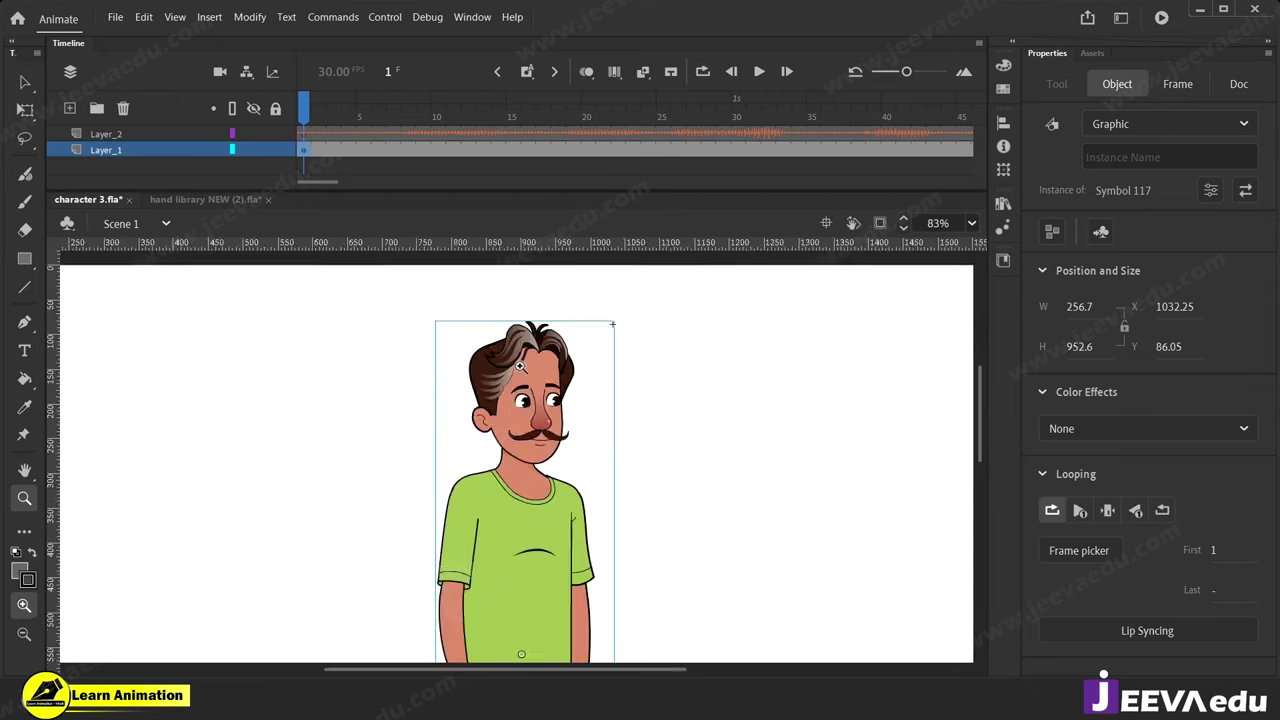
left_click(540, 432)
left_click(529, 429)
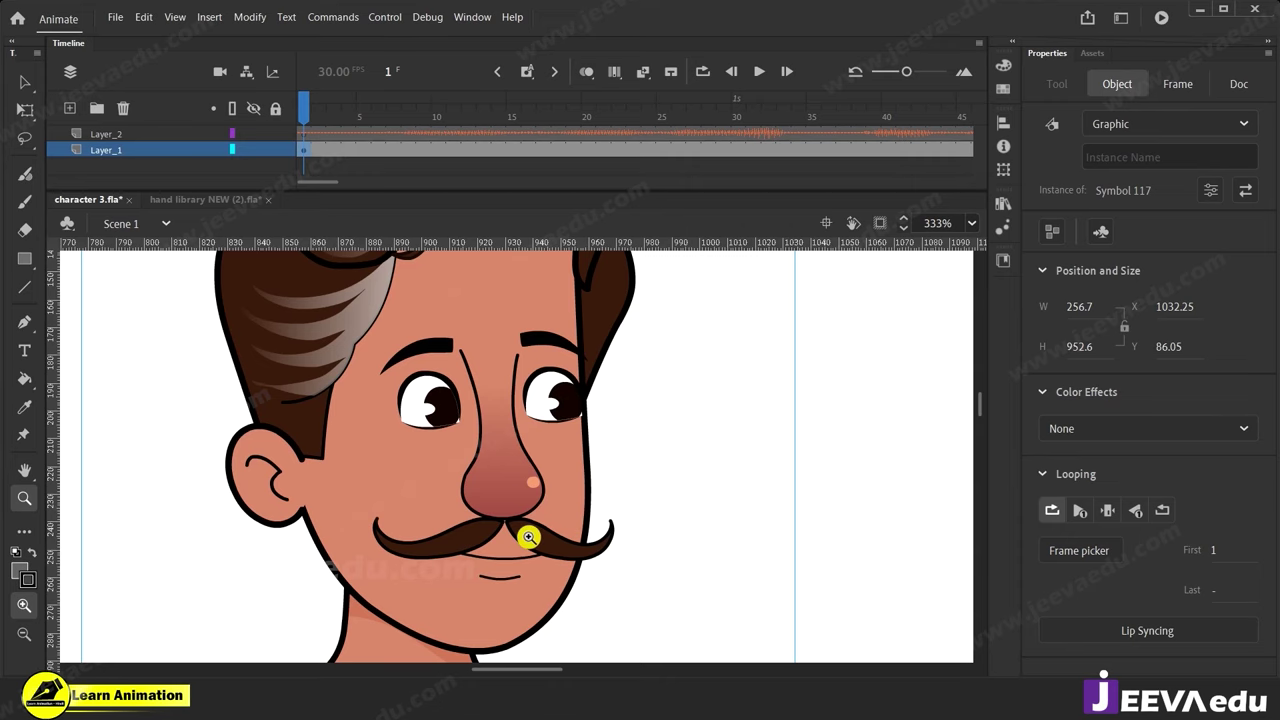
key("ctrl+minus")
key("ctrl+minus")
key("ctrl+minus")
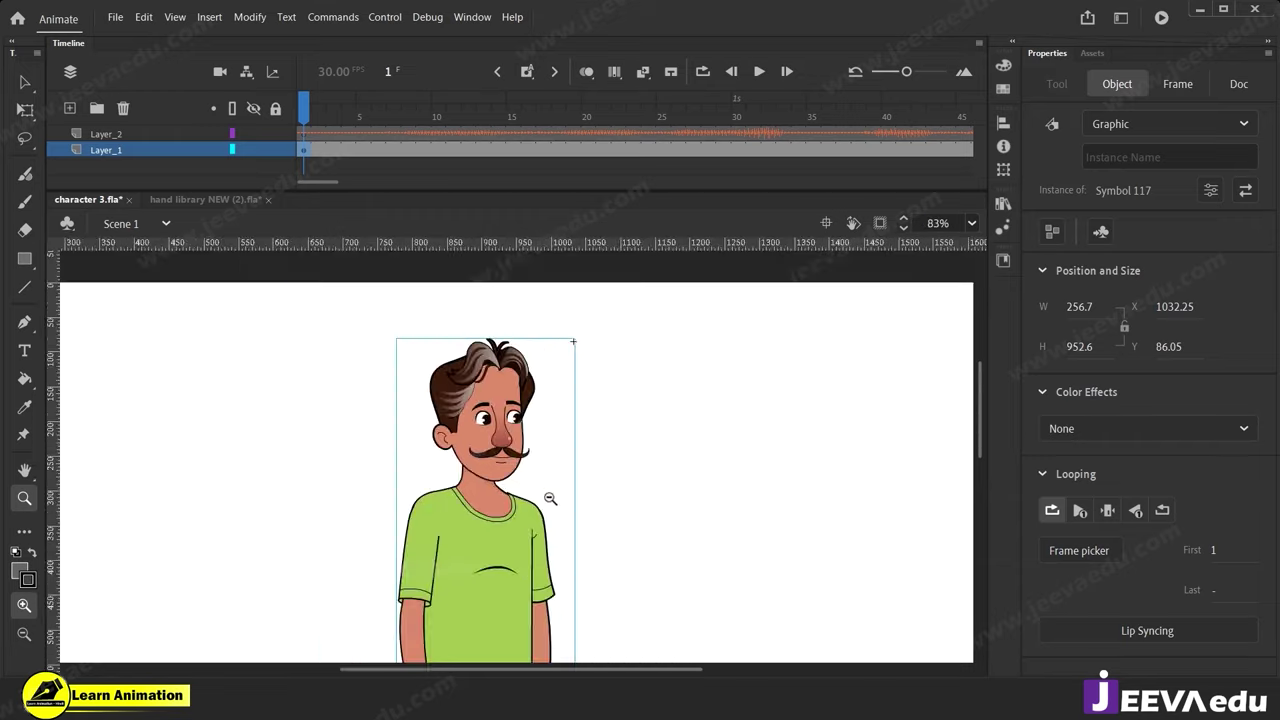
left_click_drag(524, 536, 557, 433)
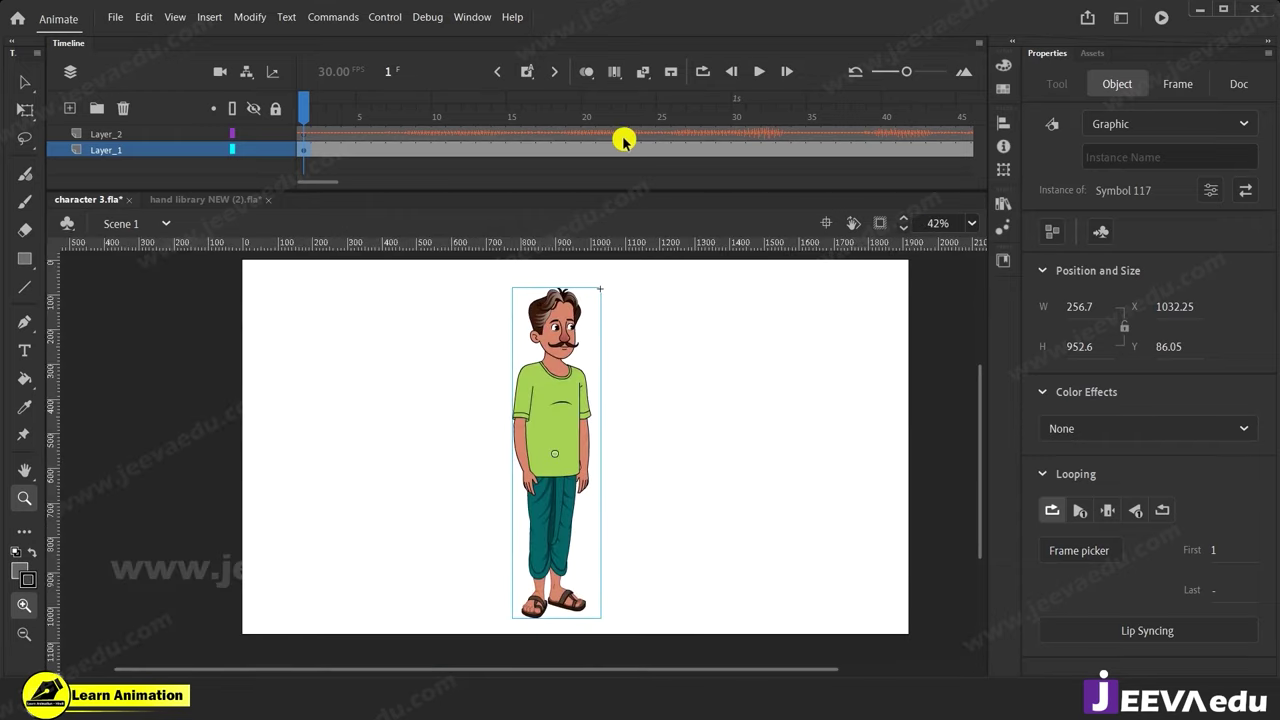
Check the audio waveform on Layer_2 around frames 8 to 10.
mouse_move(323, 181)
left_mouse_down()
mouse_move(425, 186)
mouse_move(323, 184)
left_mouse_up()
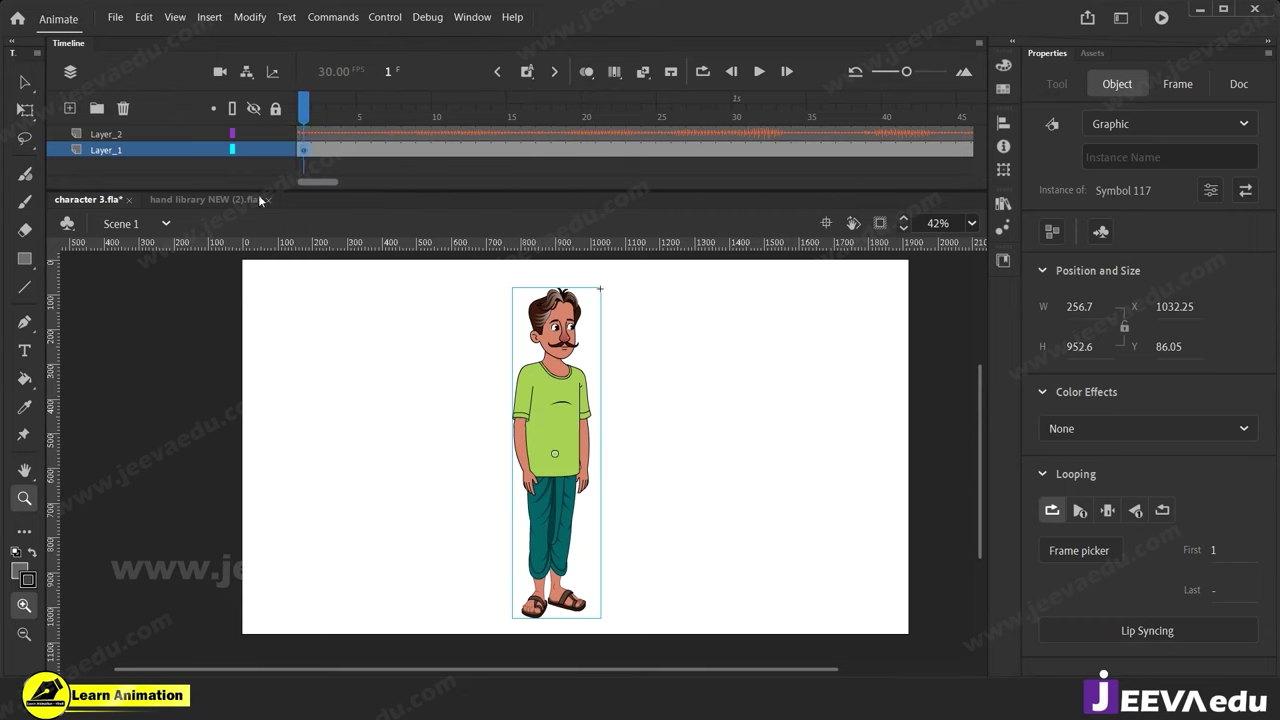
left_click(401, 133)
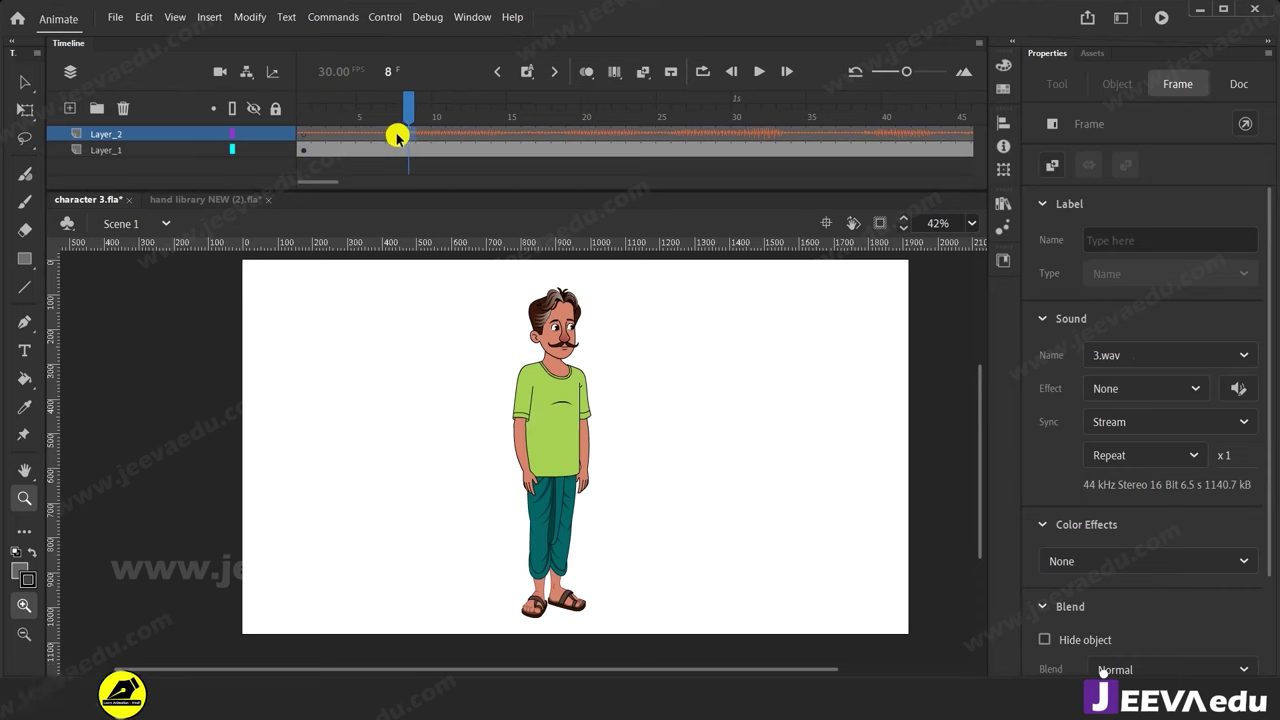
left_click(433, 136)
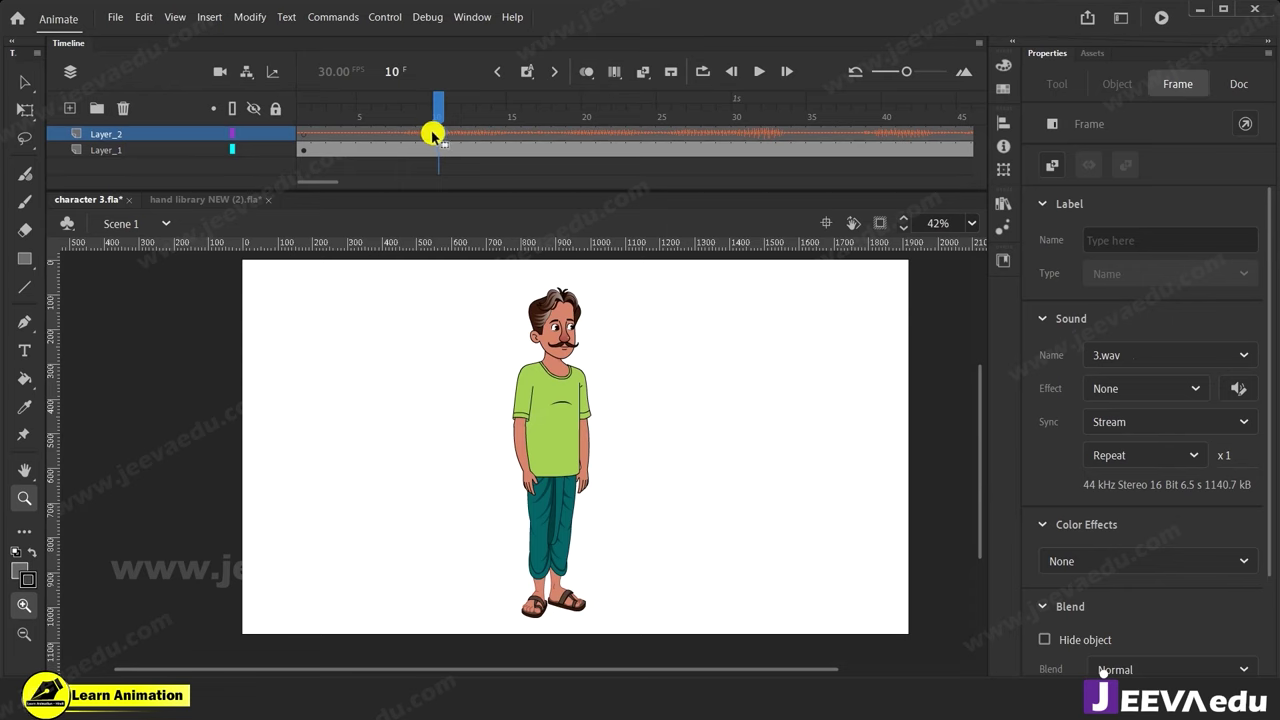
left_click(558, 137)
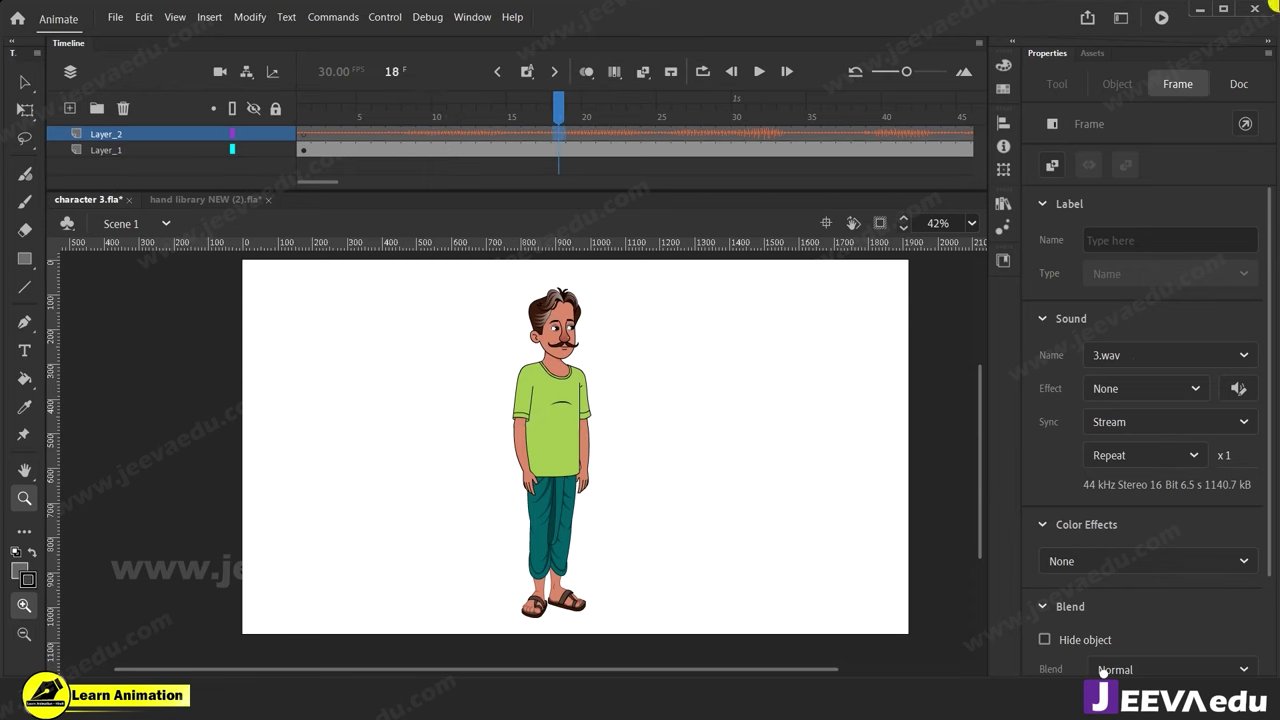
left_click(112, 18)
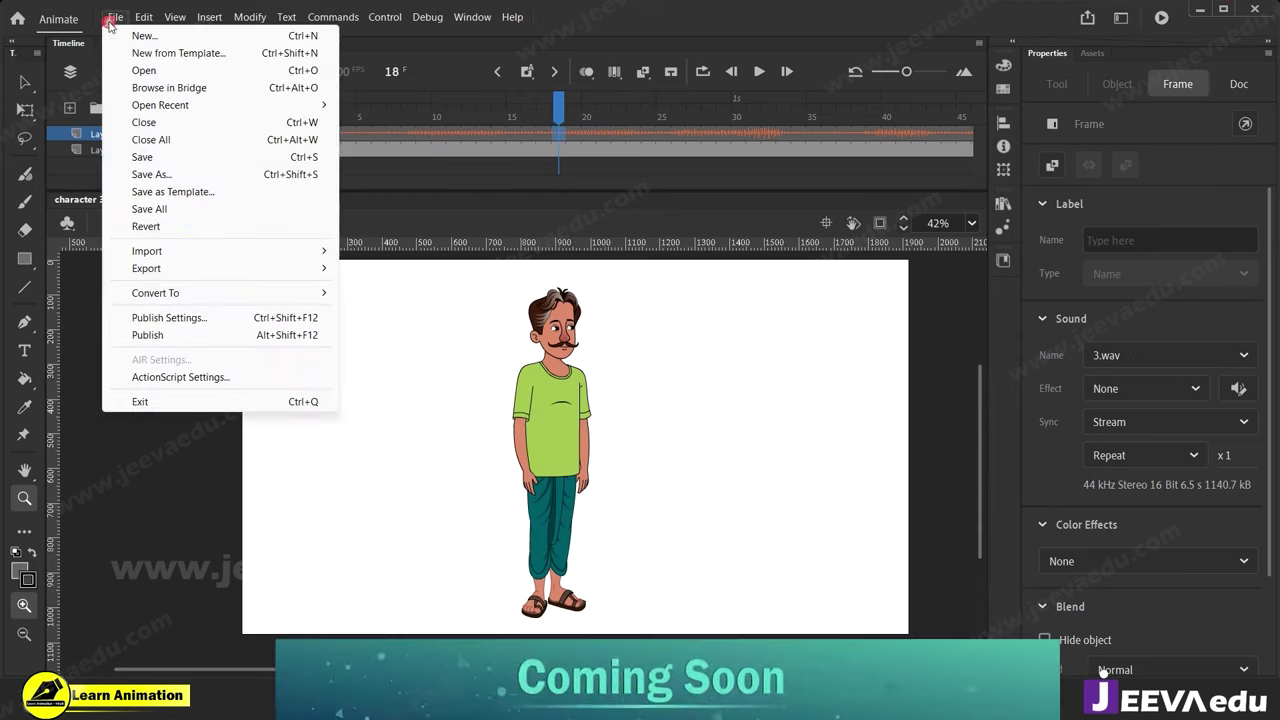
mouse_move(177, 250)
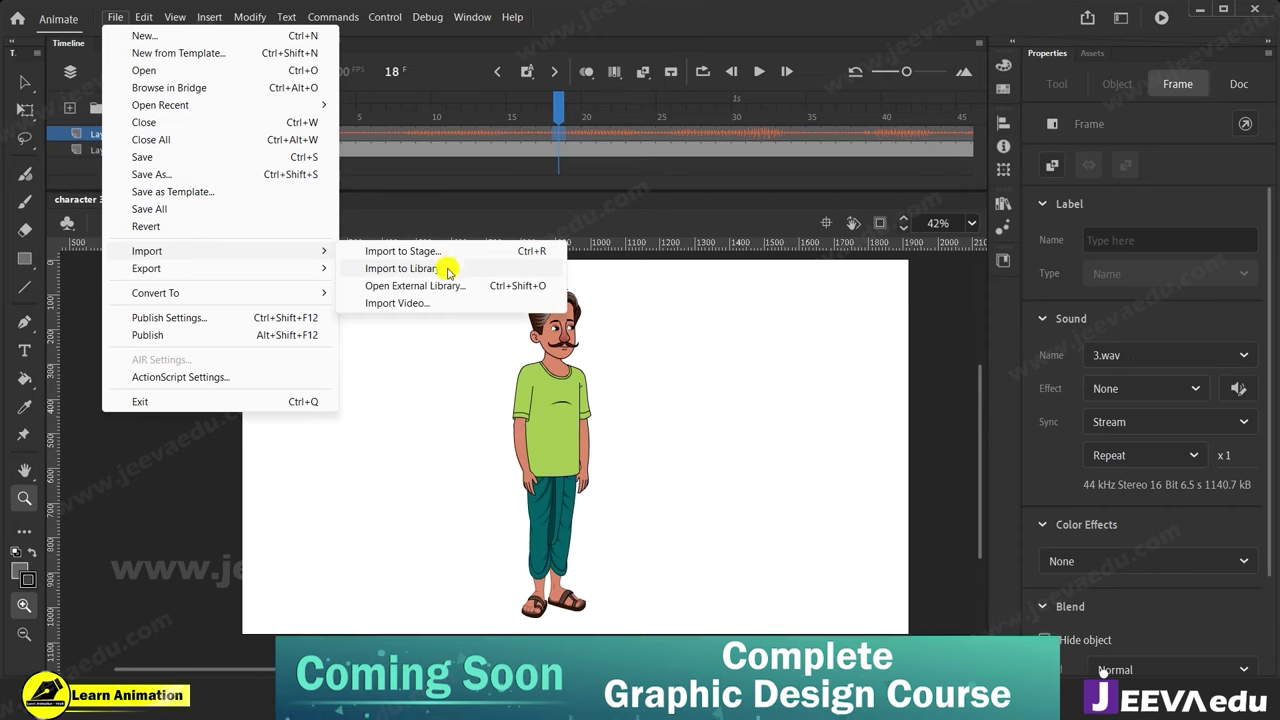
left_click(395, 274)
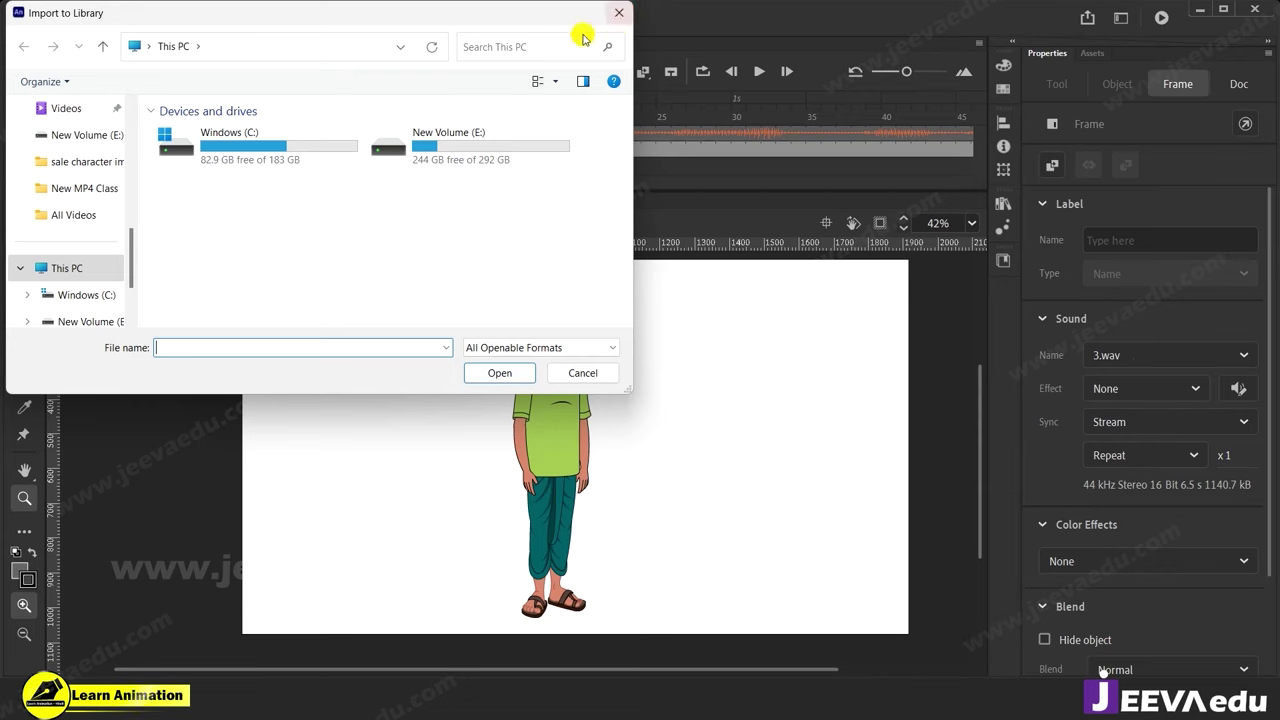
left_click(619, 12)
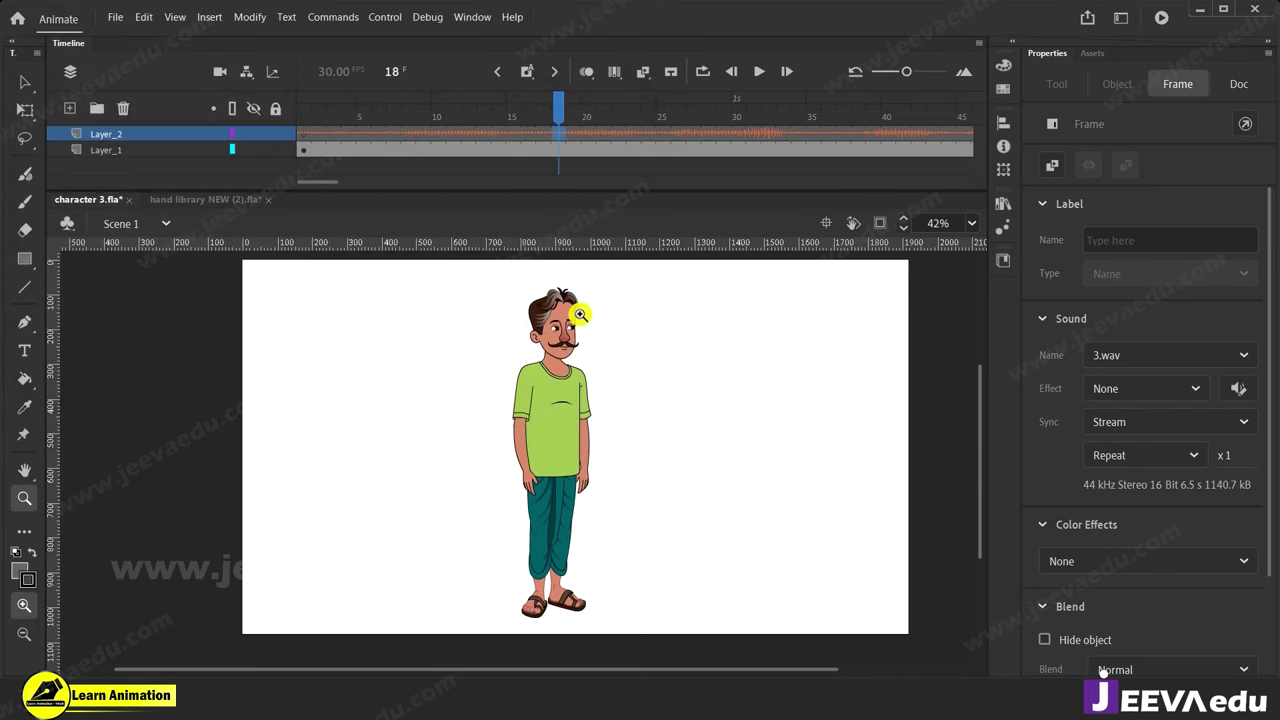
Preview the 3.wav sound in the library of character 3.fla.
left_click(1004, 205)
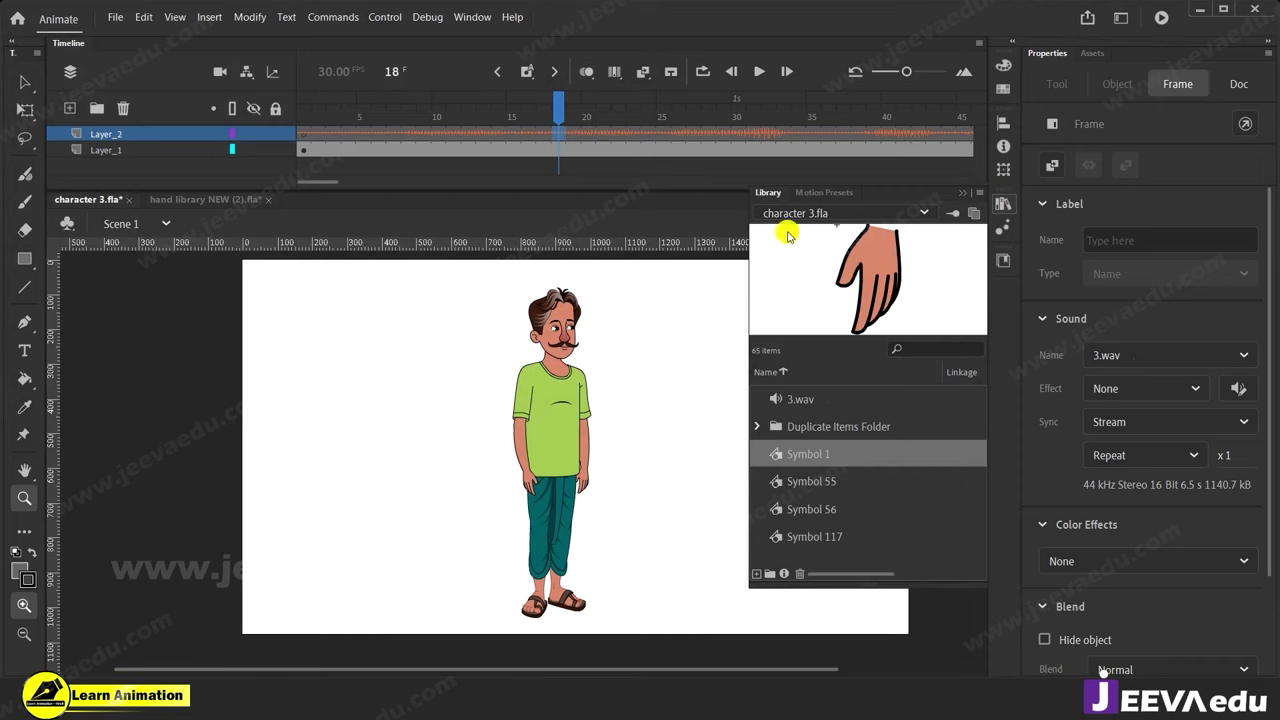
left_click(808, 400)
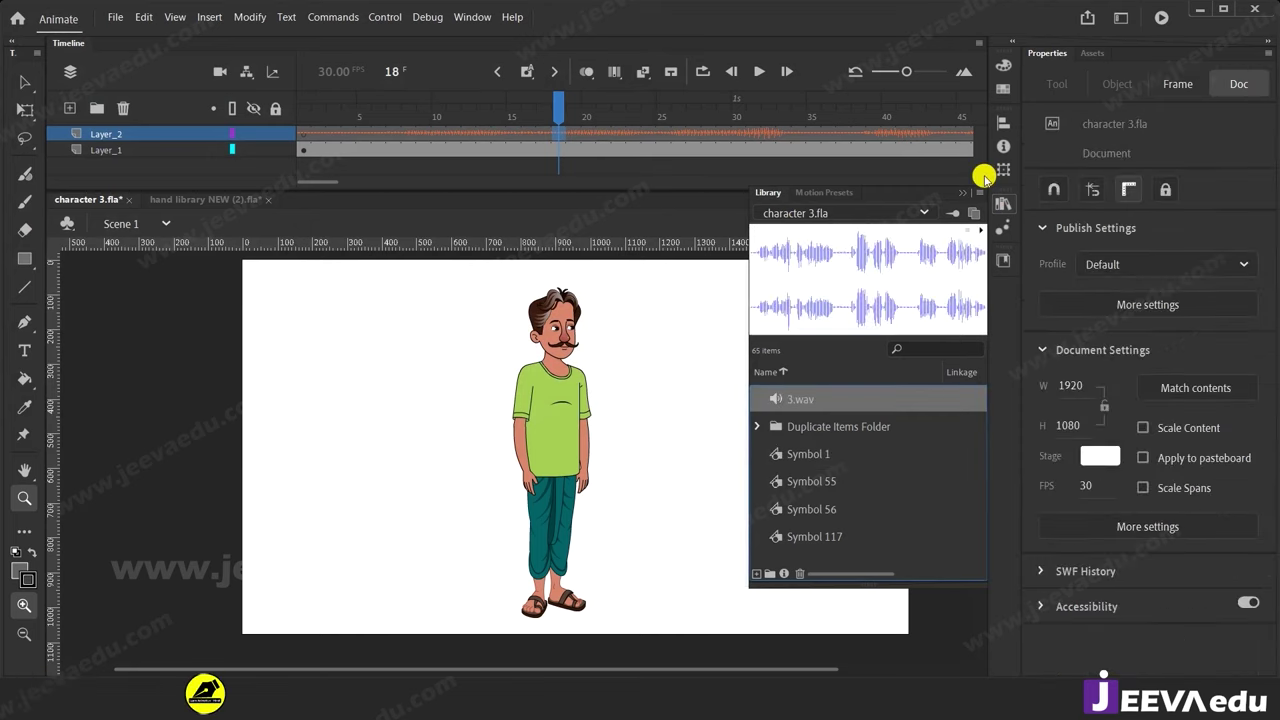
left_click(964, 192)
Return the playhead to frame 1, insert a new layer above Layer_2 and delete it again.
left_click_drag(555, 100, 290, 145)
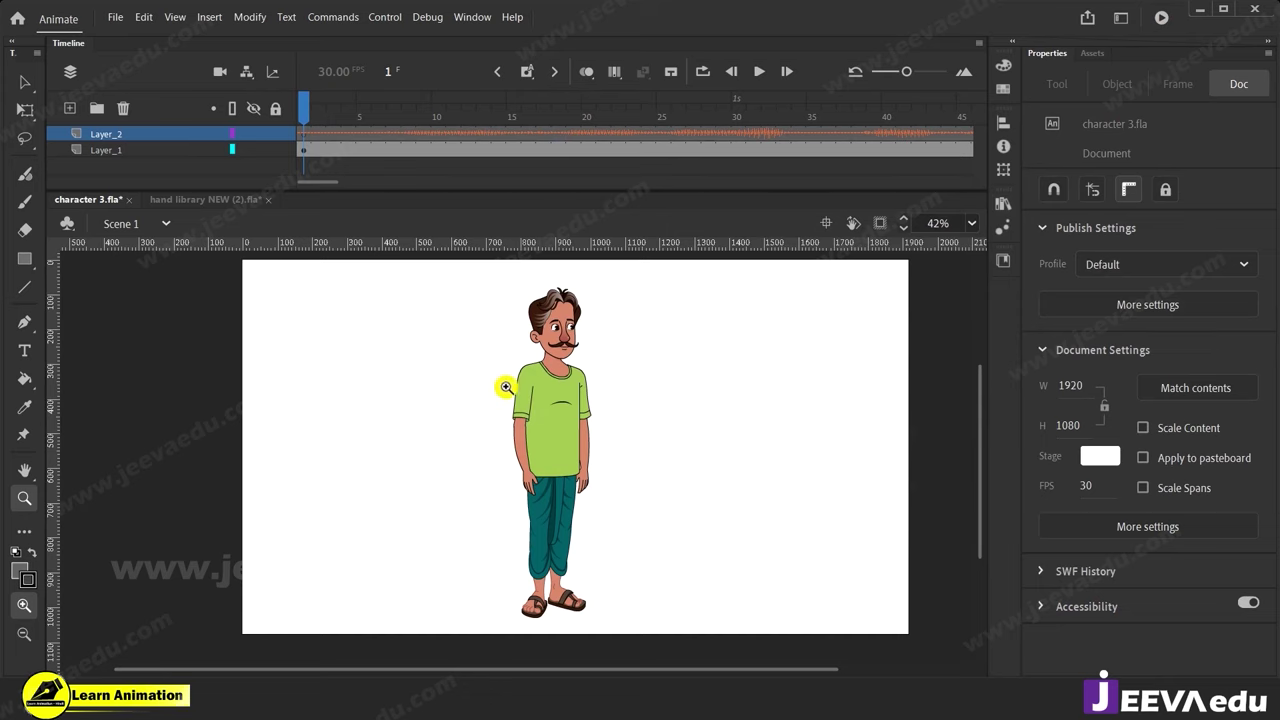
left_click(71, 108)
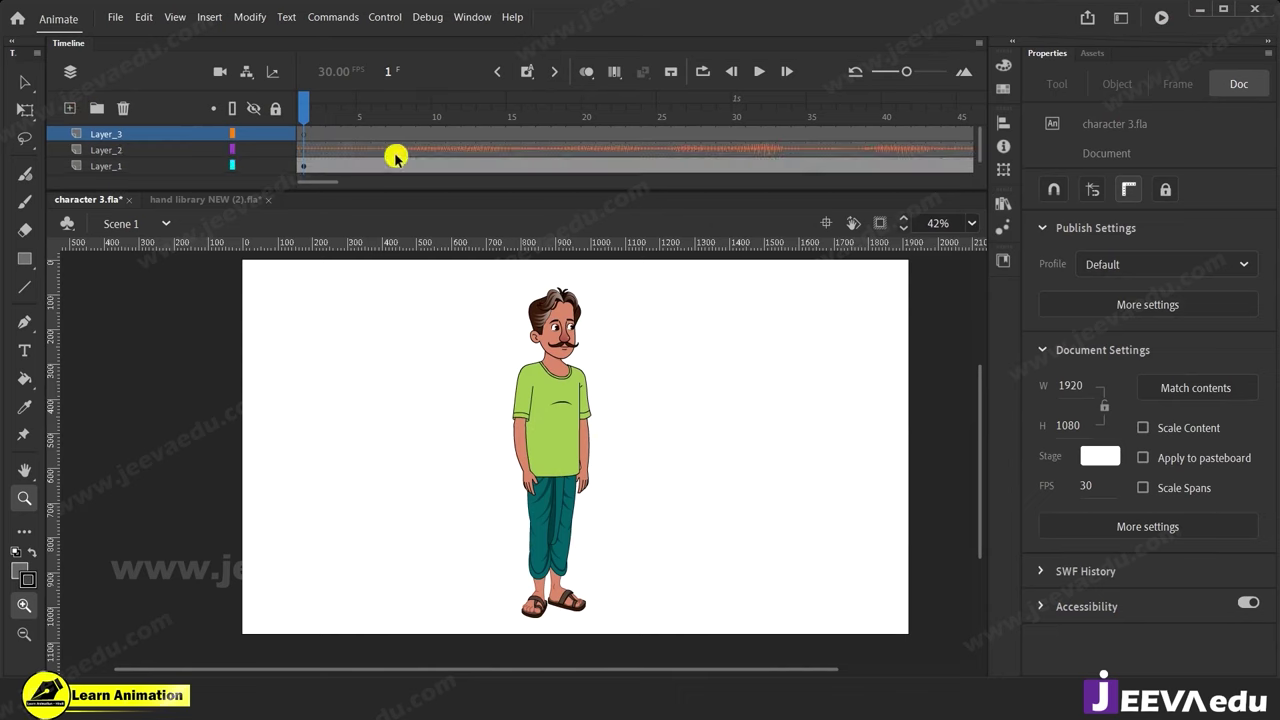
left_click(123, 108)
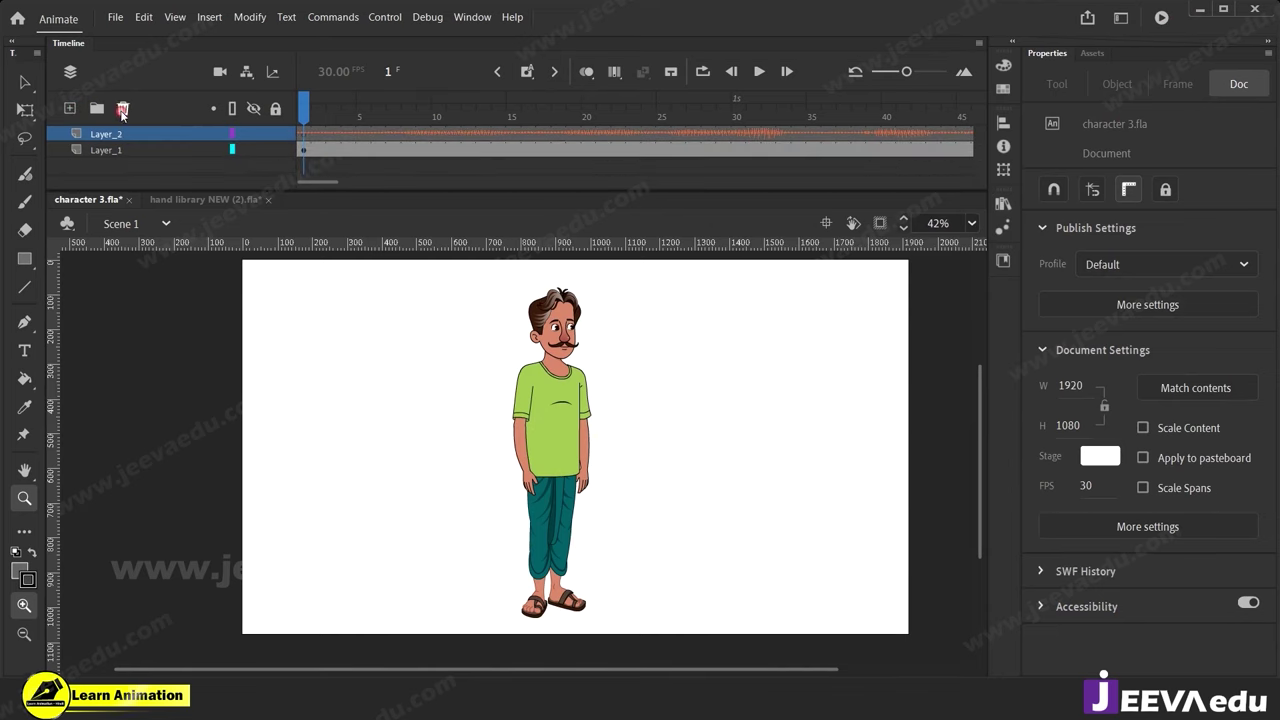
Check the end of the Layer_2 audio around frames 177 to 190, and return the playhead to frame 1.
left_click_drag(296, 181, 450, 181)
left_click(687, 129)
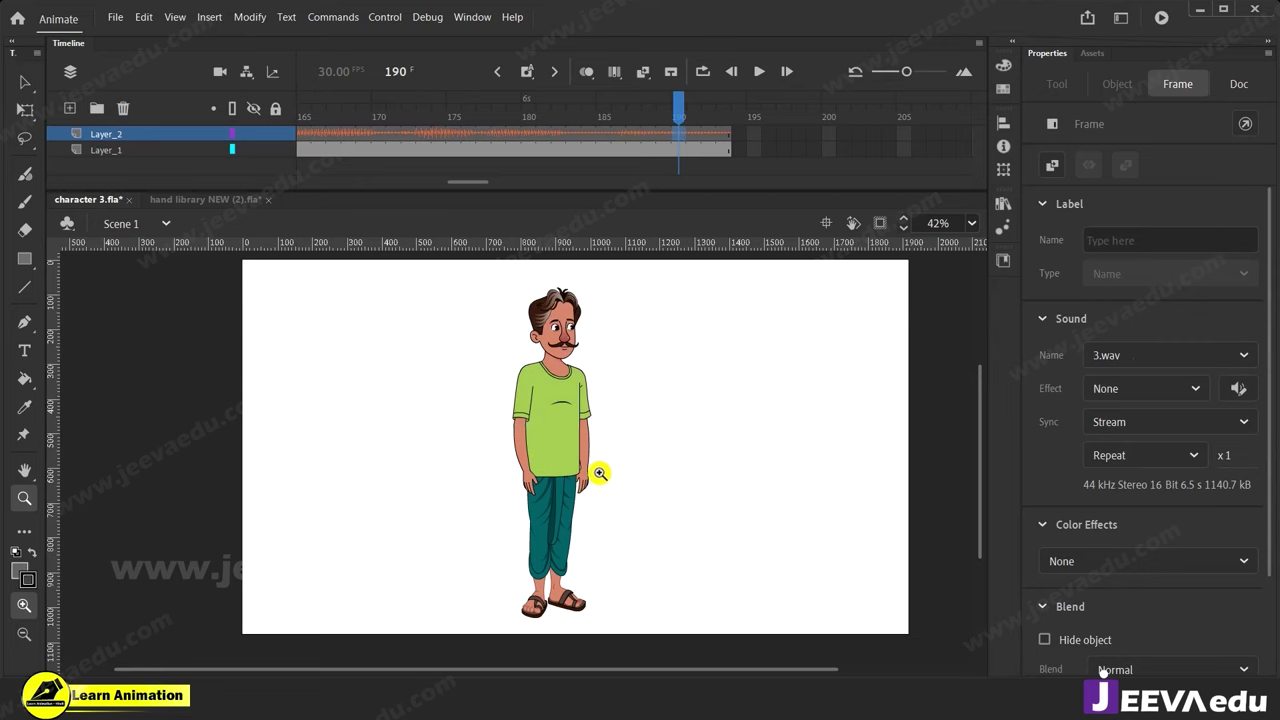
left_click(484, 133)
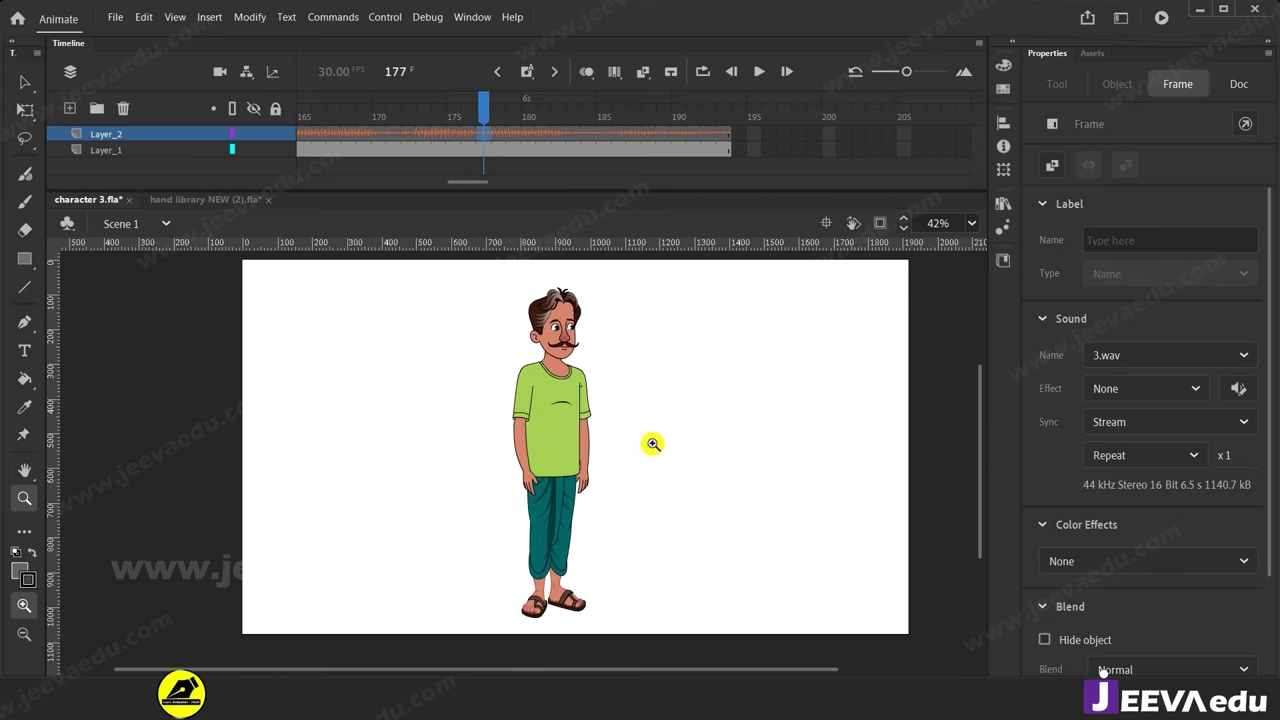
left_click_drag(483, 181, 216, 176)
left_click(335, 118)
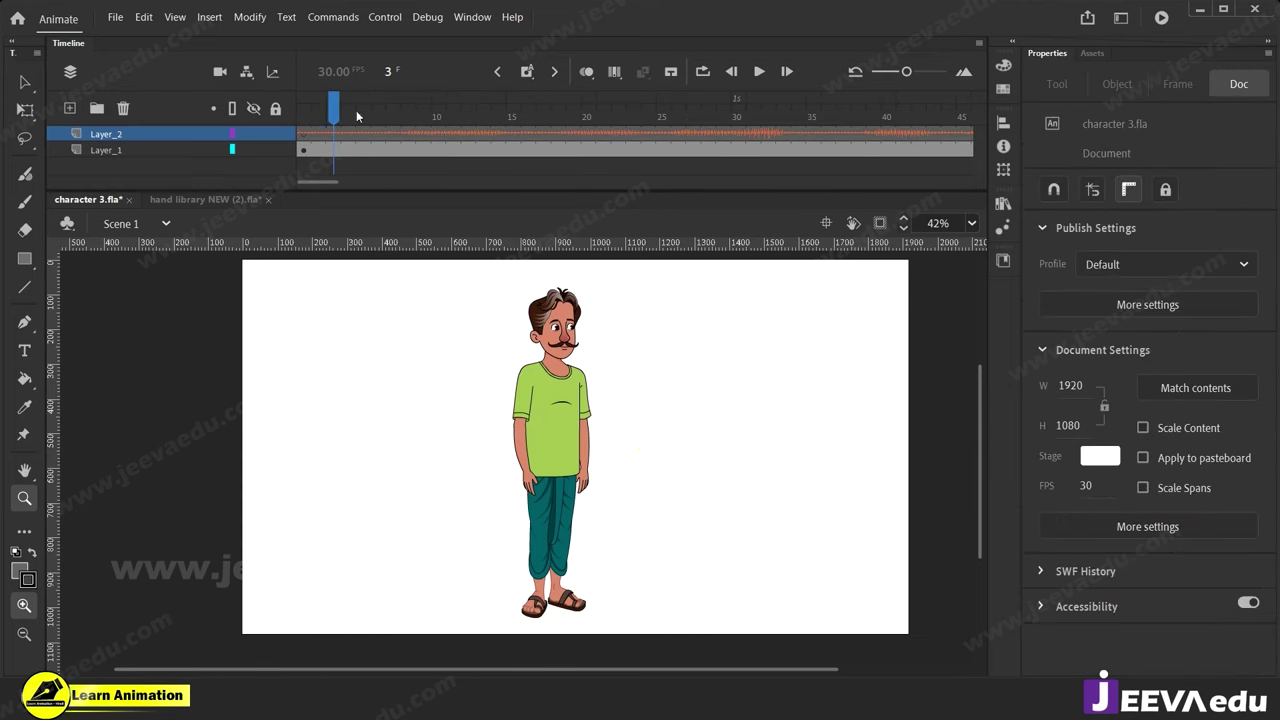
left_click(304, 117)
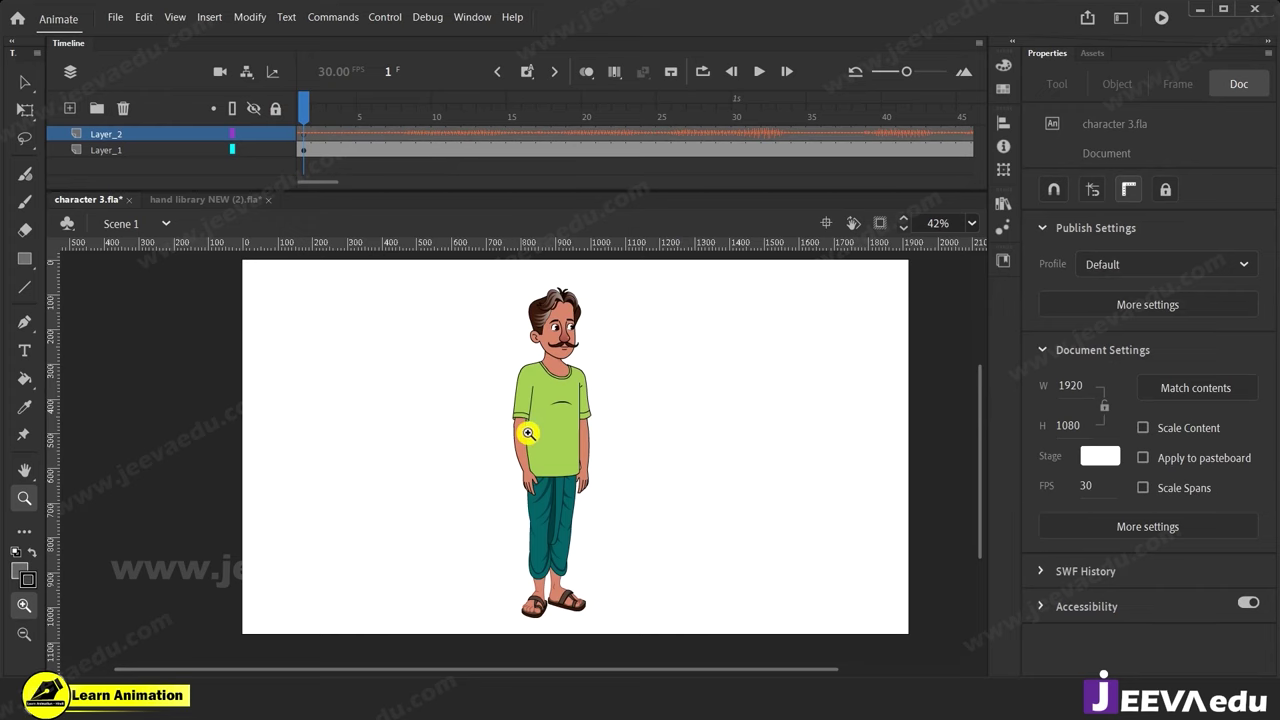
Play the timeline through to its last frame to listen to the dialogue audio, pausing between phrases.
key("Return")
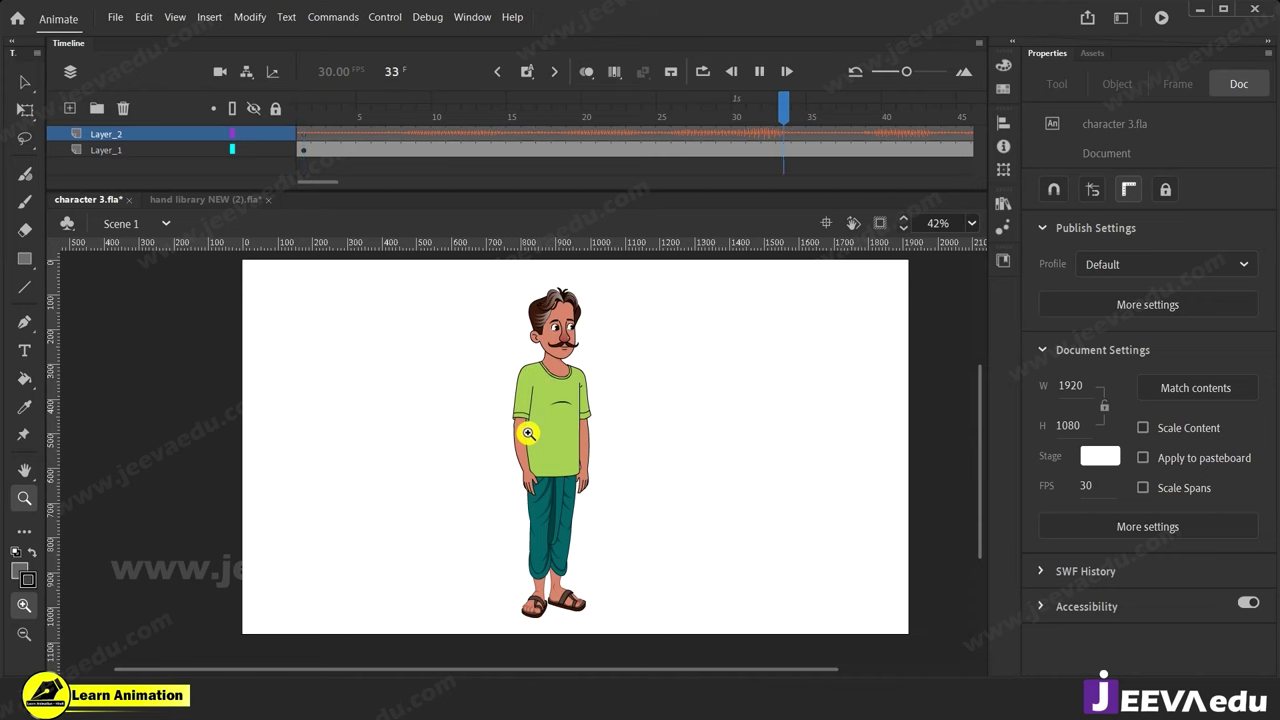
key("Return")
key("Return")
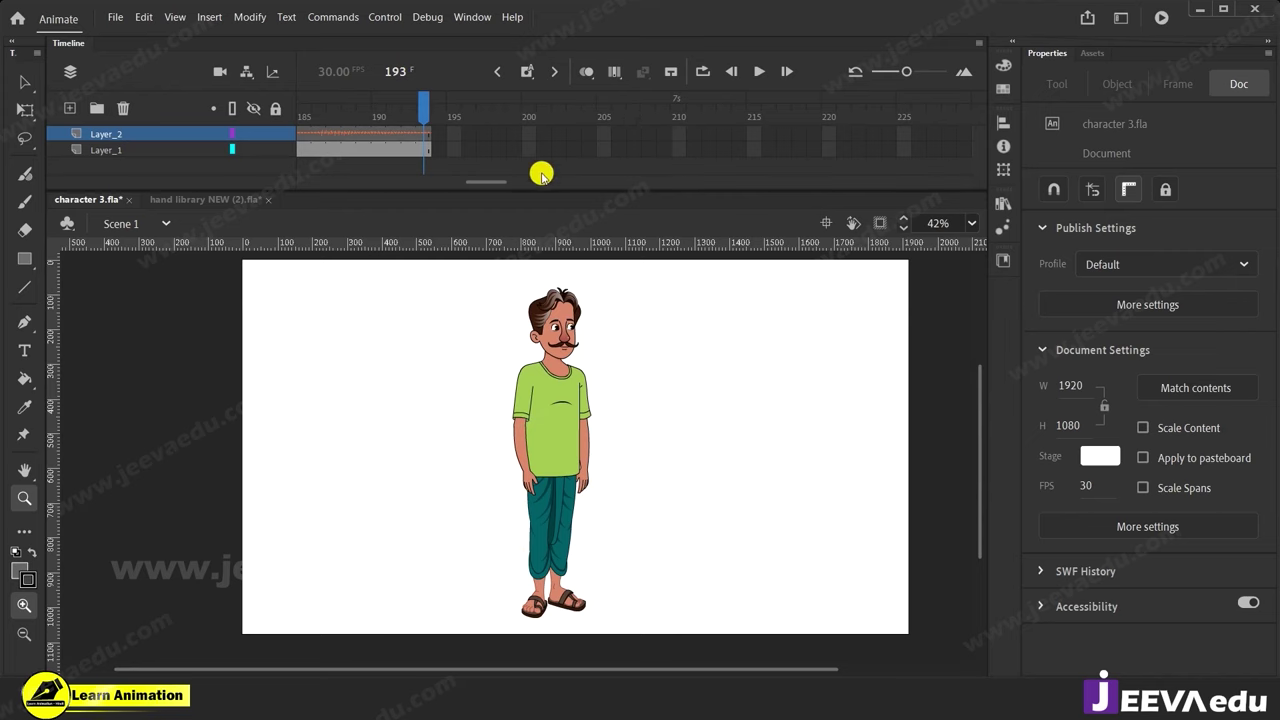
key("Return")
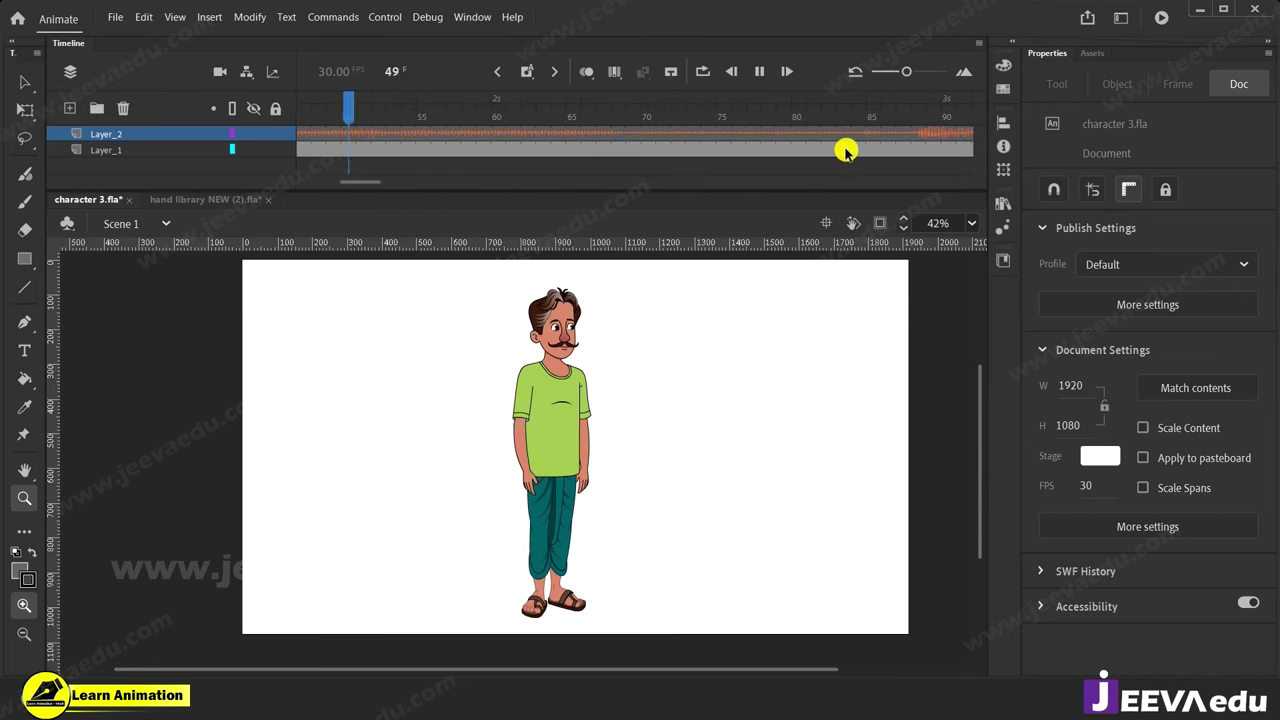
key("Return")
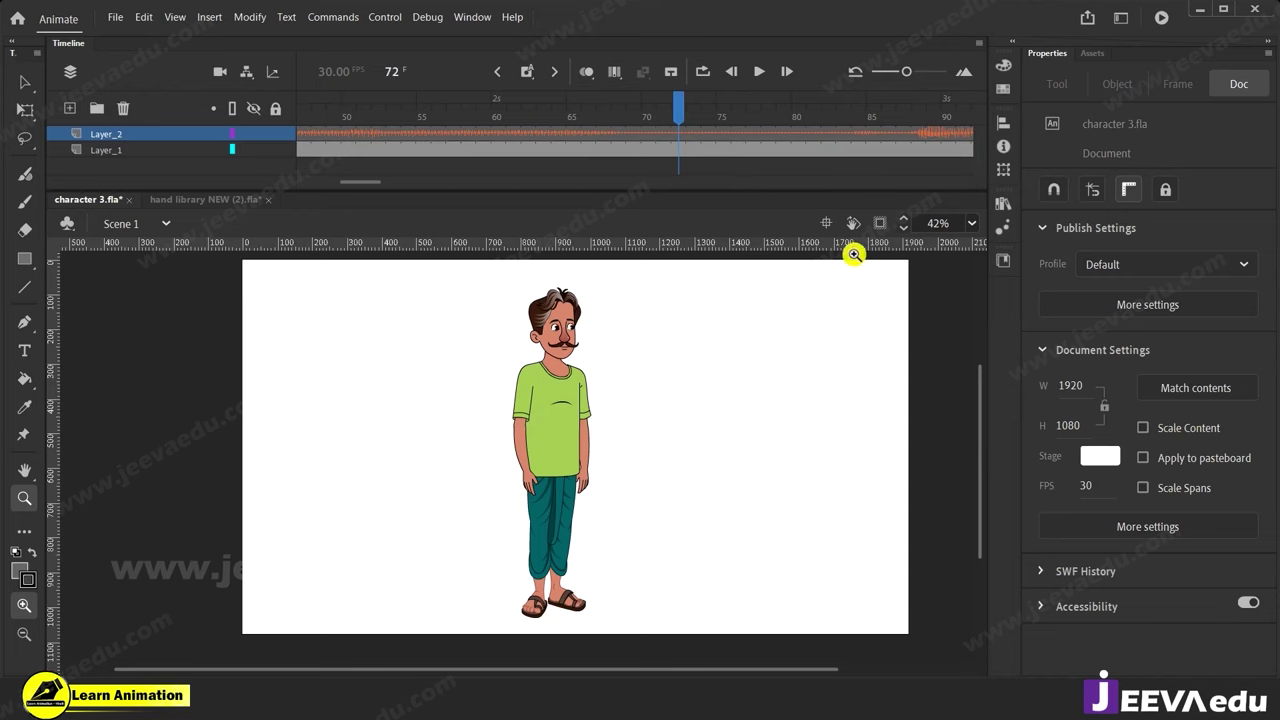
key("Return")
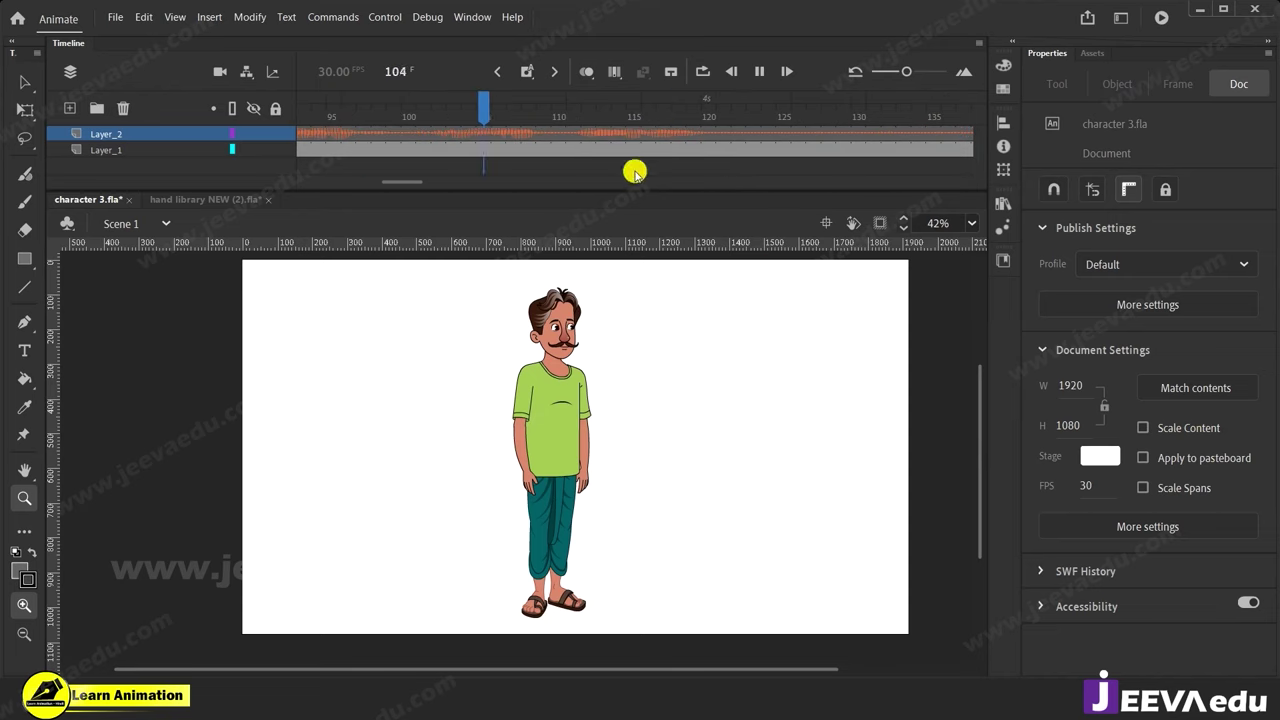
key("Return")
key("Return")
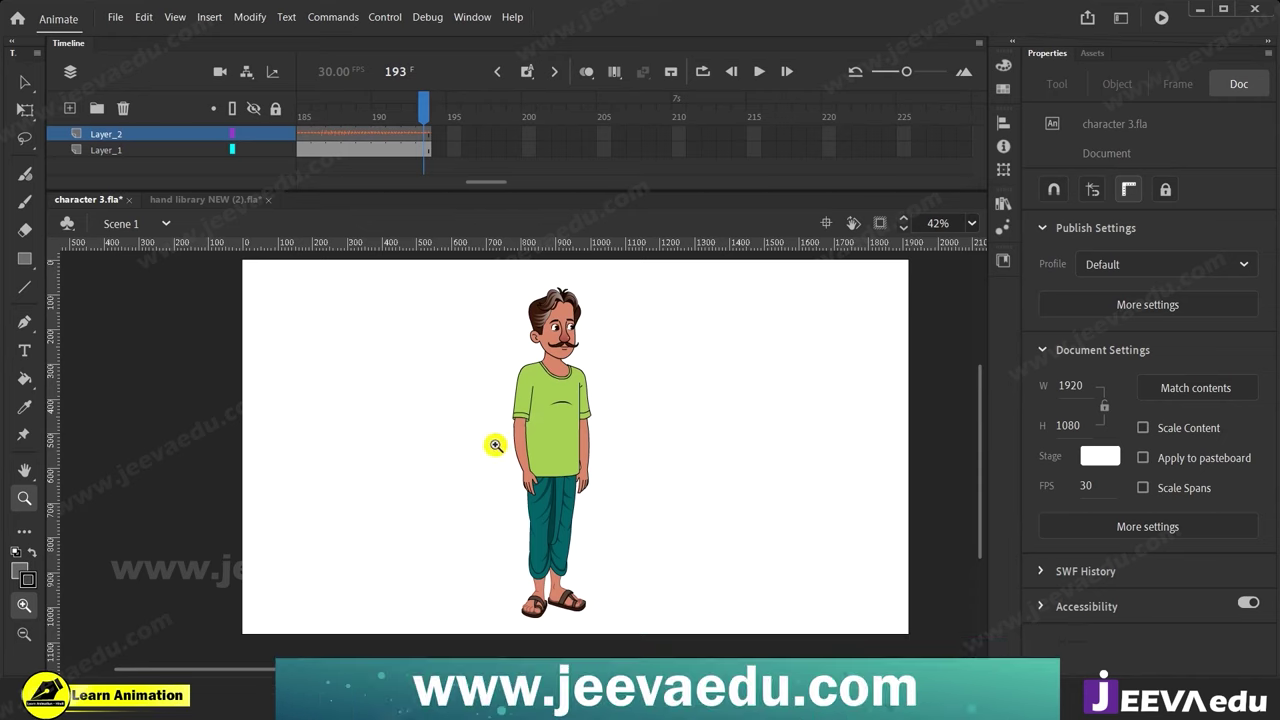
Inspect the character's face and upper body up close in Scene 1.
left_click_drag(495, 303, 634, 440)
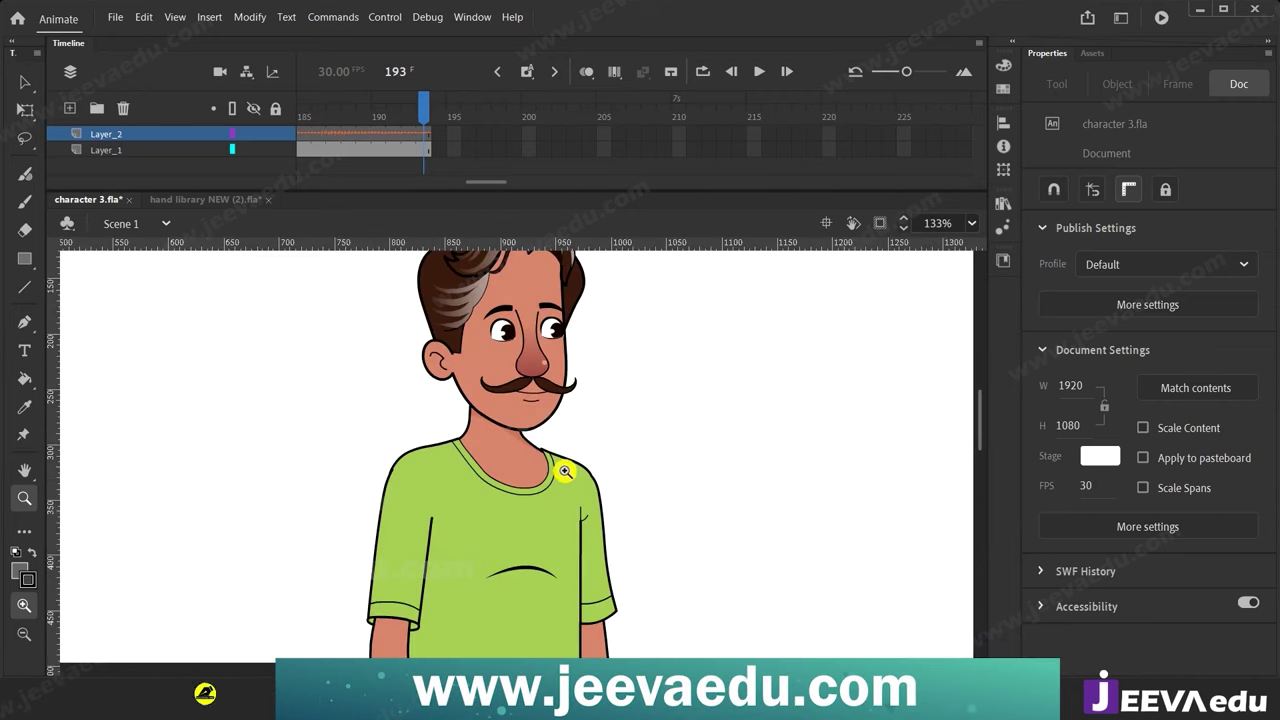
left_click_drag(578, 476, 610, 530)
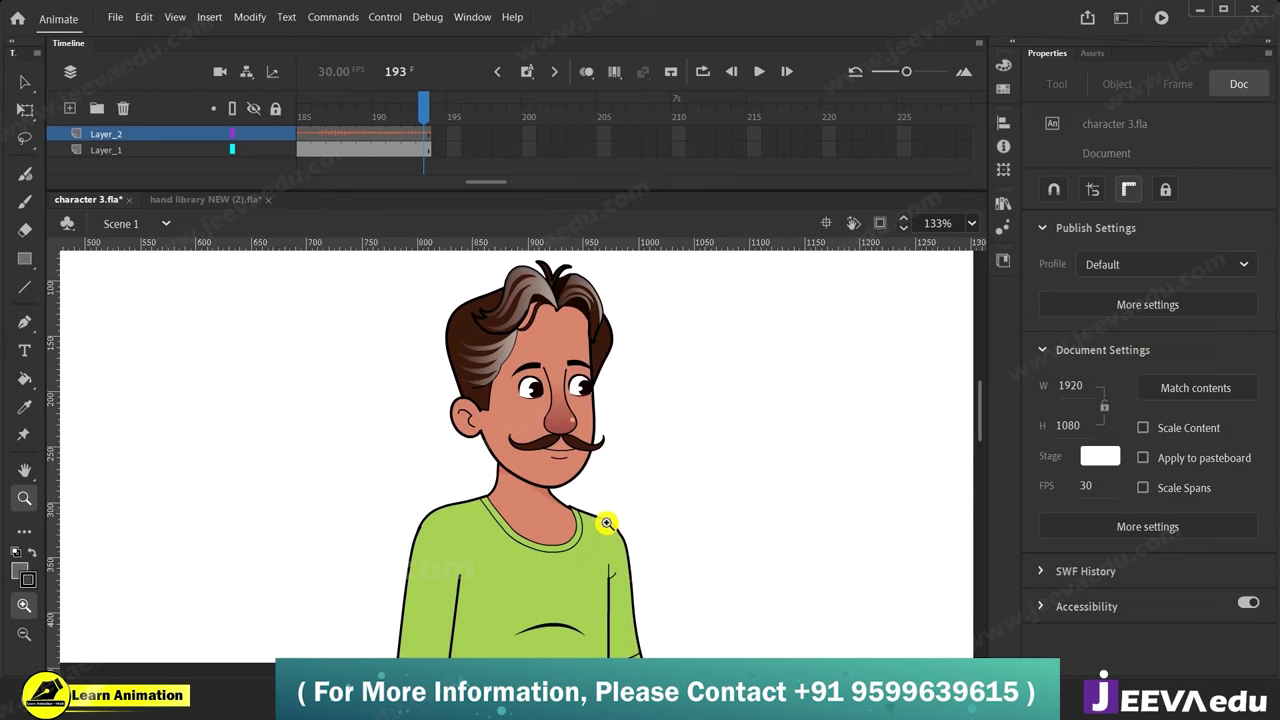
left_click(571, 550, "alt")
left_click_drag(535, 557, 551, 523)
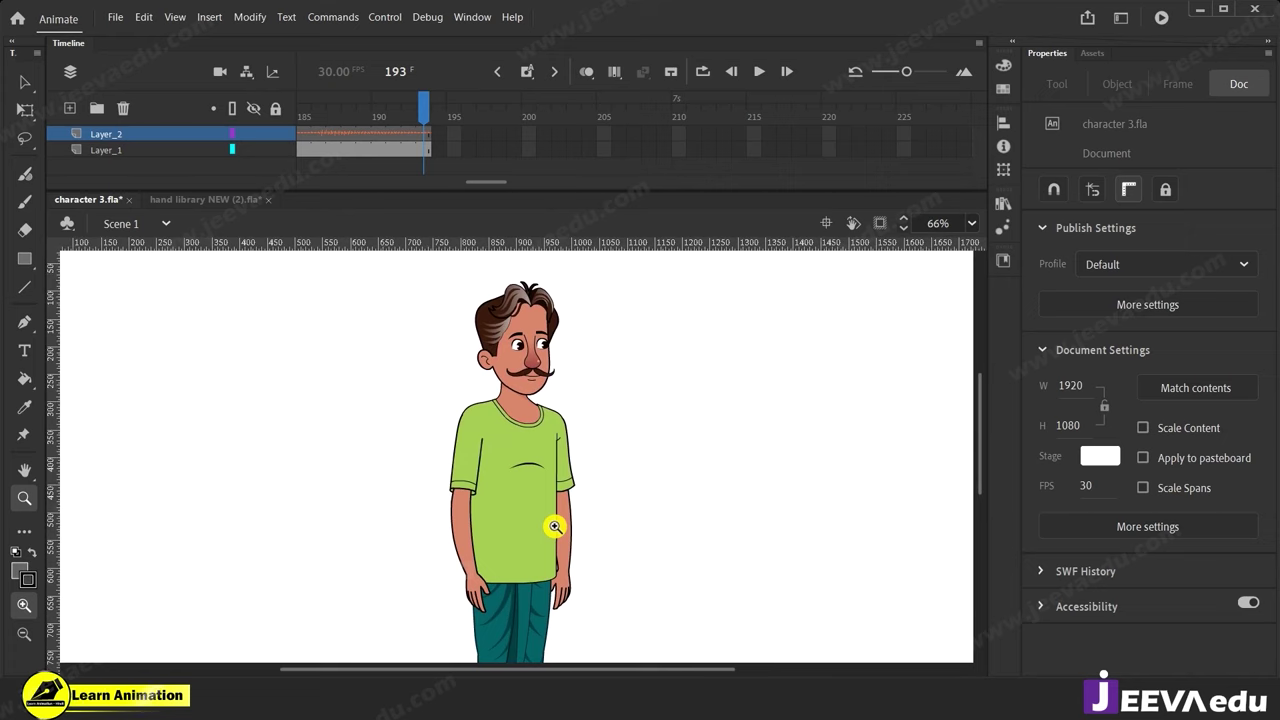
left_click(525, 434)
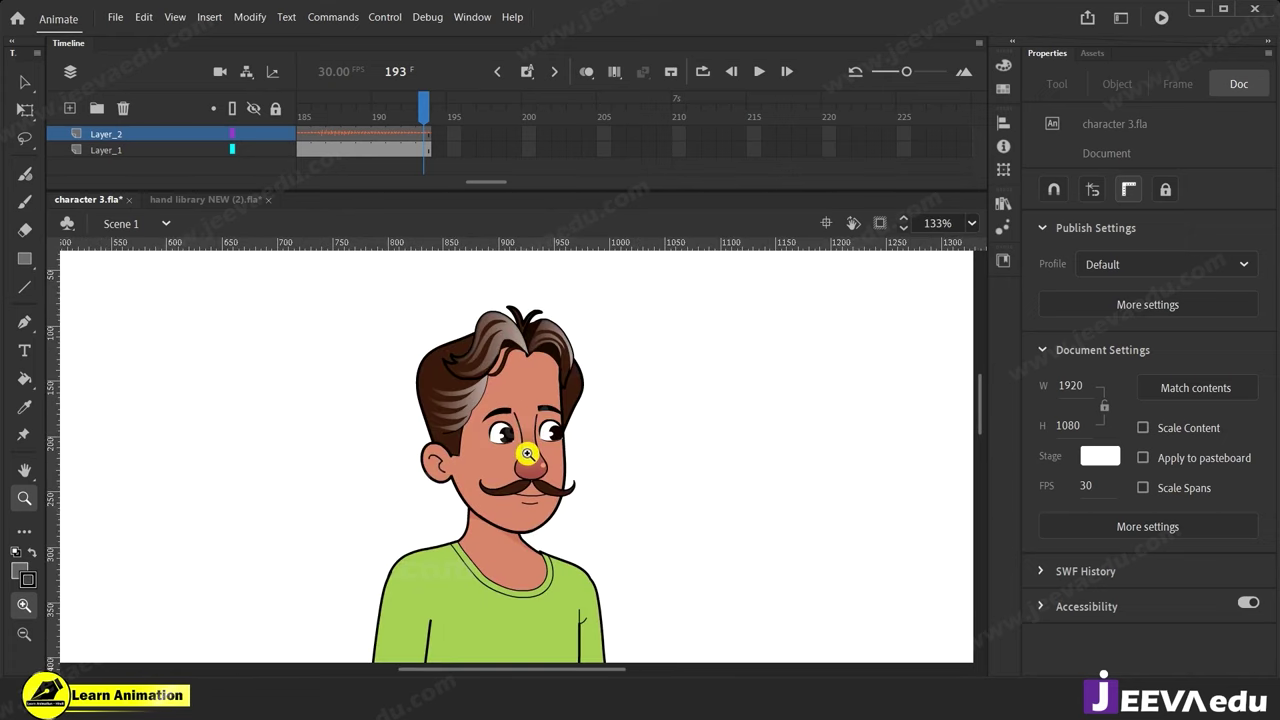
left_click(543, 515, "alt")
left_click_drag(575, 565, 583, 474)
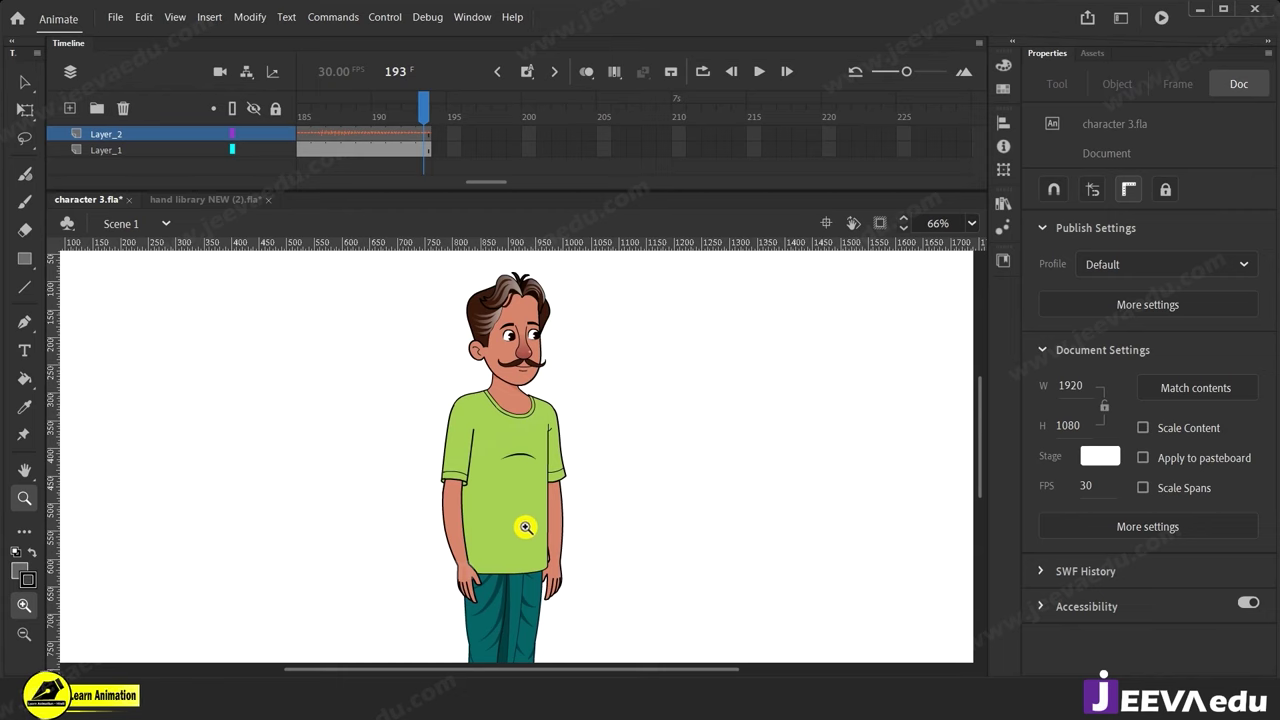
Return the playhead to frame 1 and bring the character's face up close.
left_click_drag(494, 184, 316, 183)
left_click(343, 130)
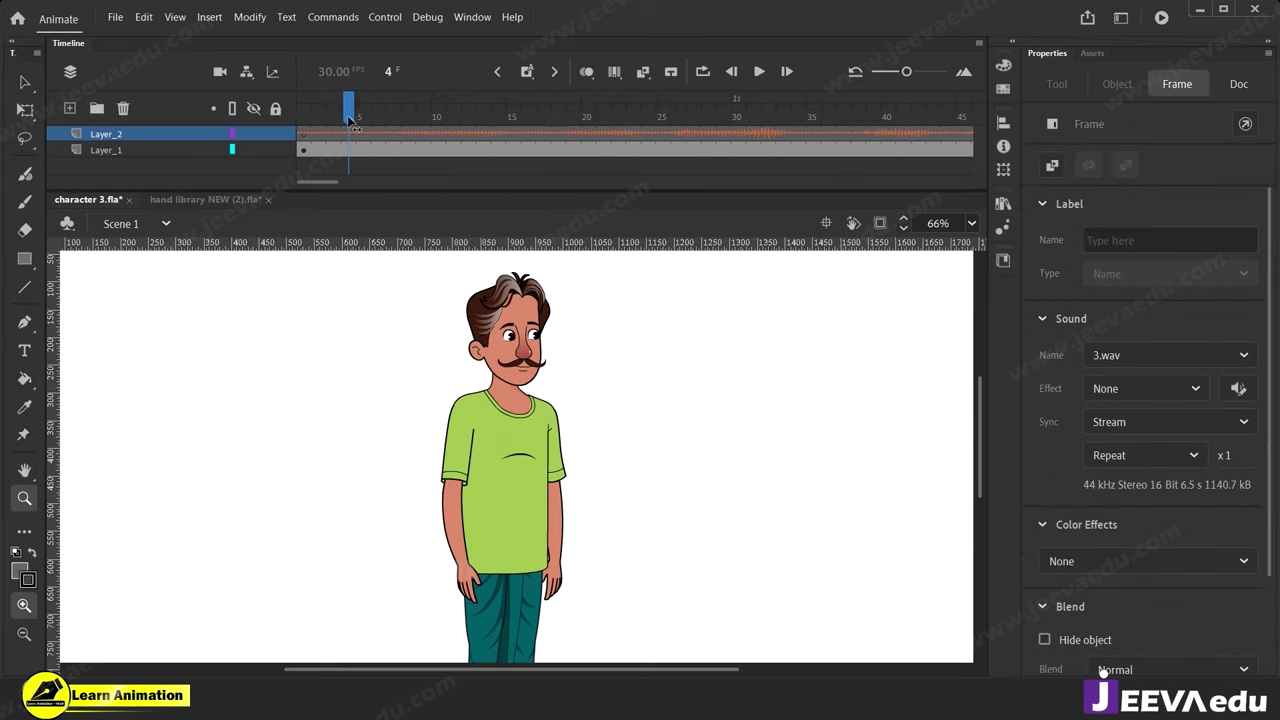
left_click_drag(350, 118, 304, 116)
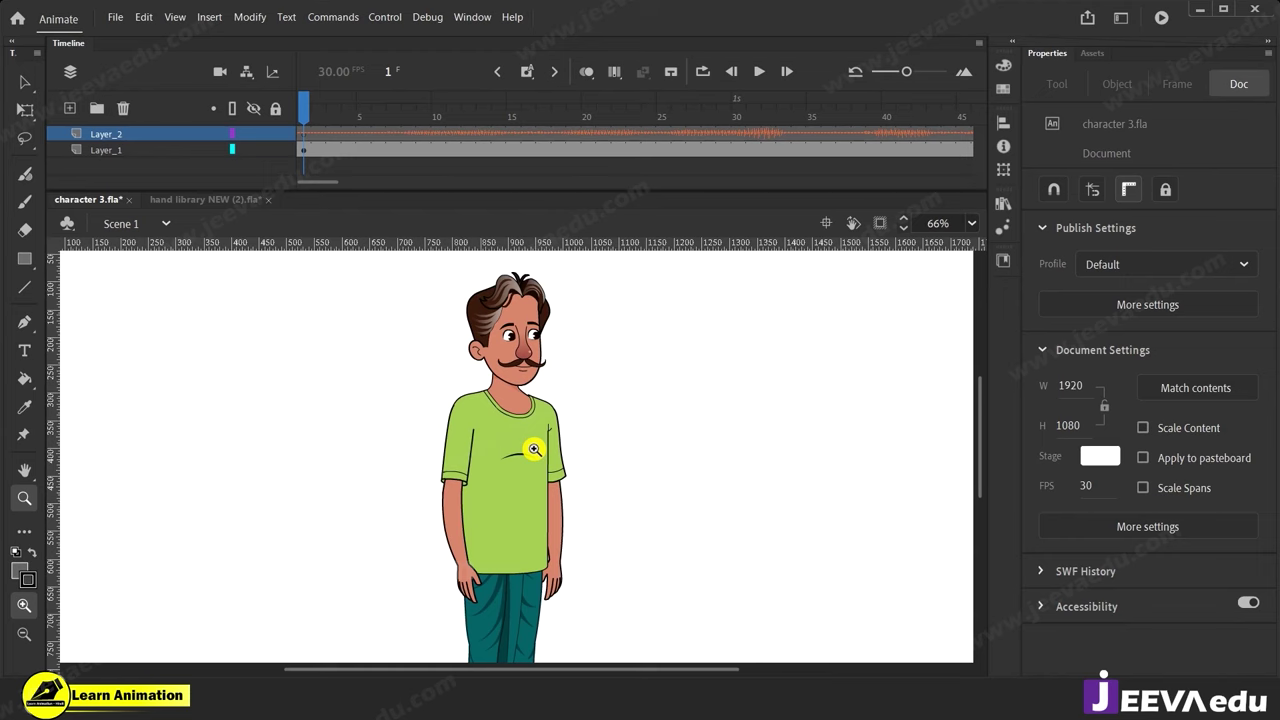
left_click(530, 386)
left_click(512, 433)
Copy the audio layer Layer_2 with the playhead at frame 3.
mouse_move(317, 132)
left_mouse_down()
mouse_move(408, 133)
mouse_move(337, 134)
left_mouse_up()
left_click(148, 134)
right_click(136, 138)
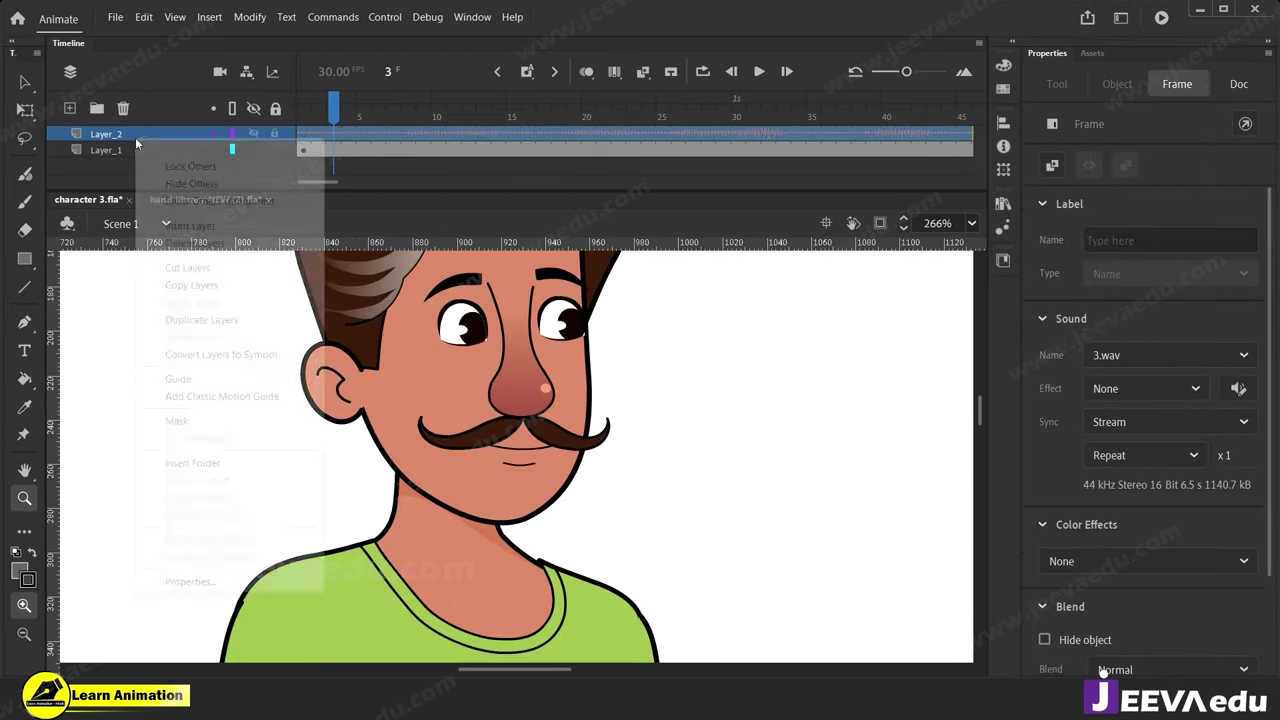
left_click(184, 288)
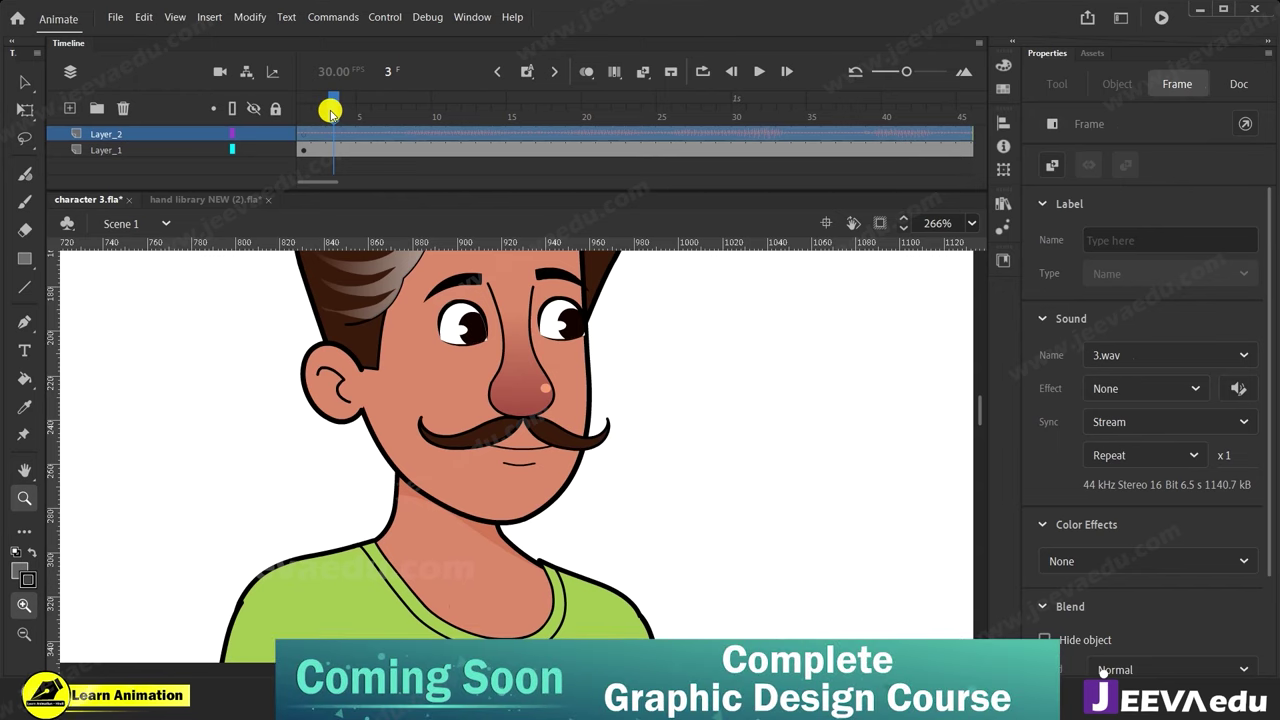
Move the playhead back to frame 1 and copy Layer_2 with its audio.
left_click_drag(332, 108, 303, 110)
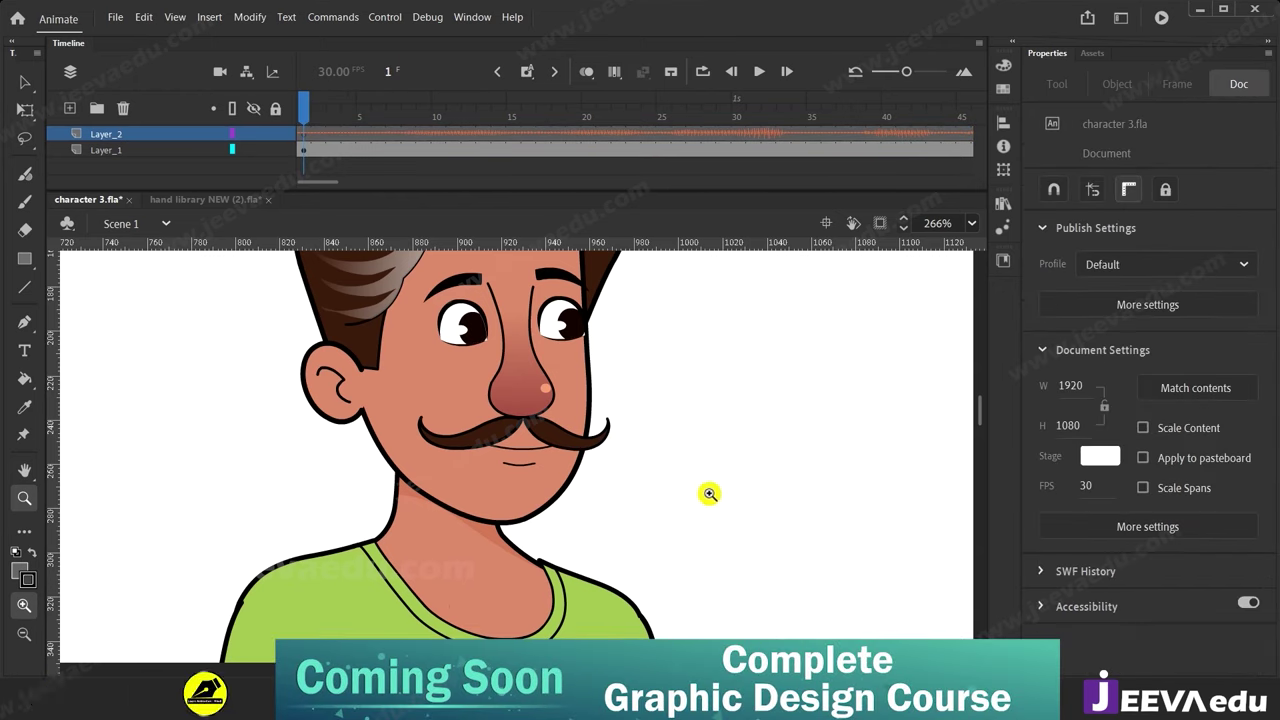
right_click(157, 133)
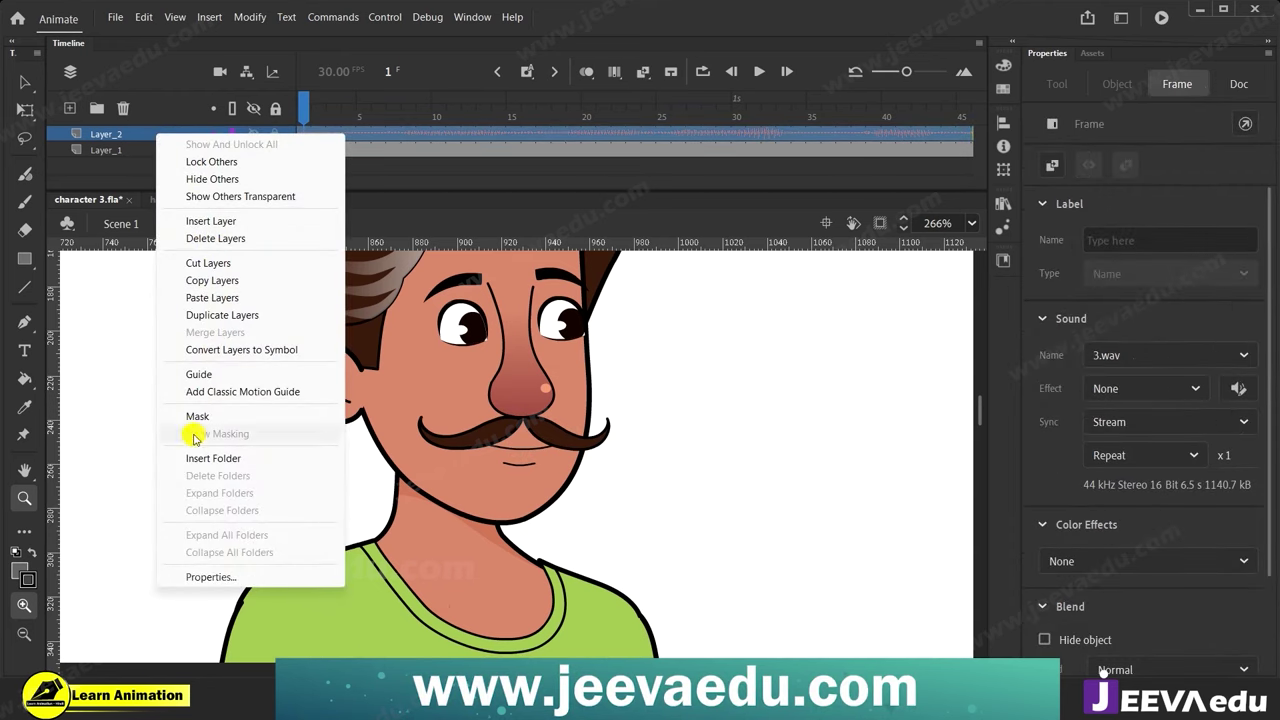
left_click(129, 136)
right_click(129, 136)
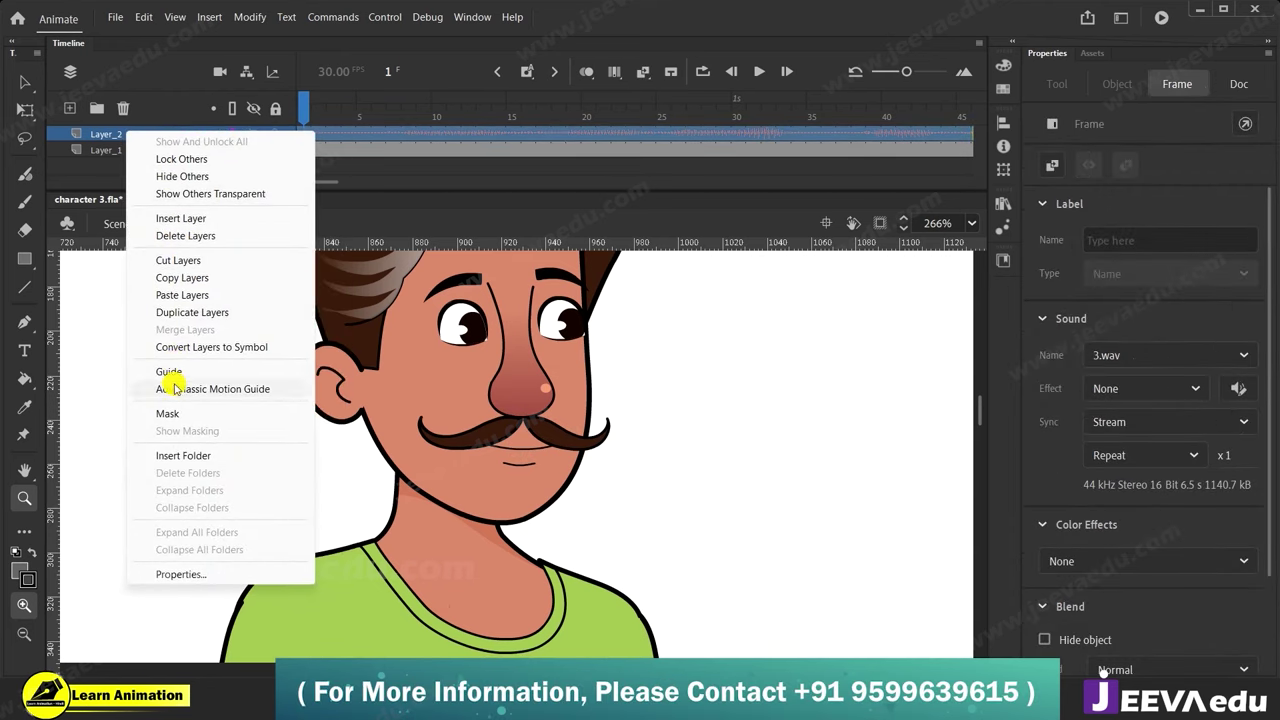
left_click(181, 277)
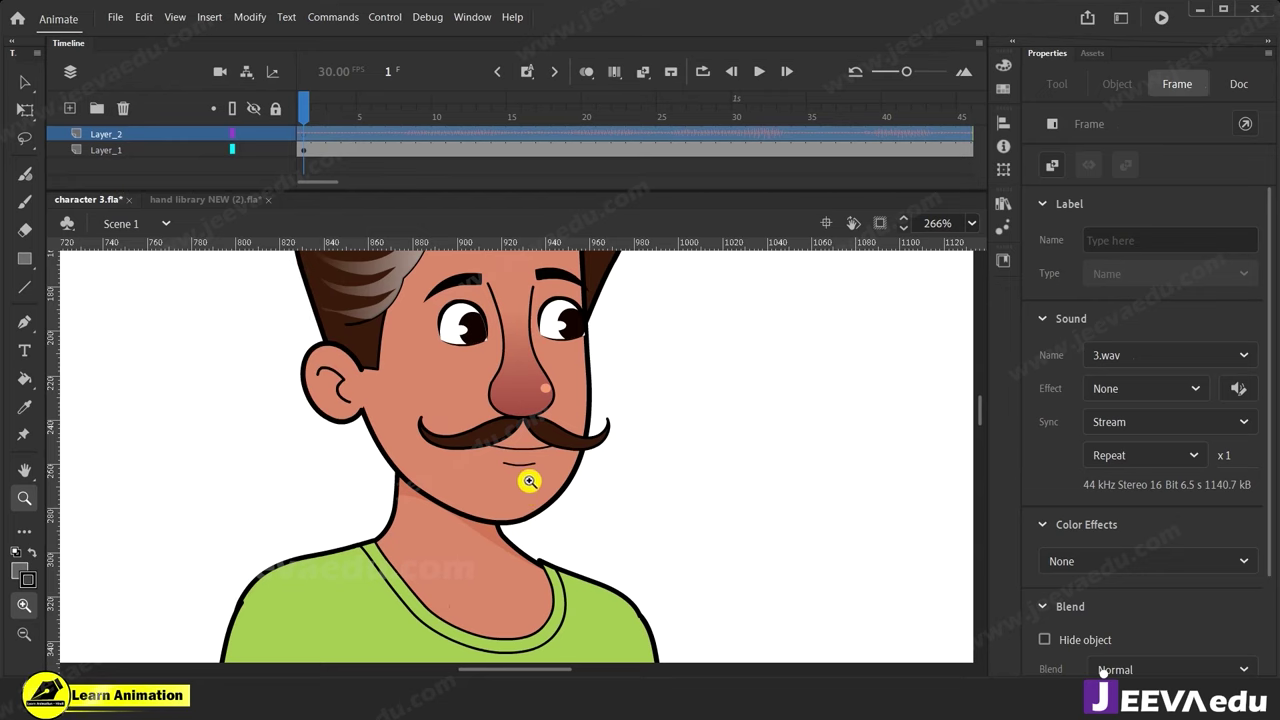
Open the head symbol, Symbol 63, inside Symbol 117 and try moving the mouth off the face, undoing the move.
key("v")
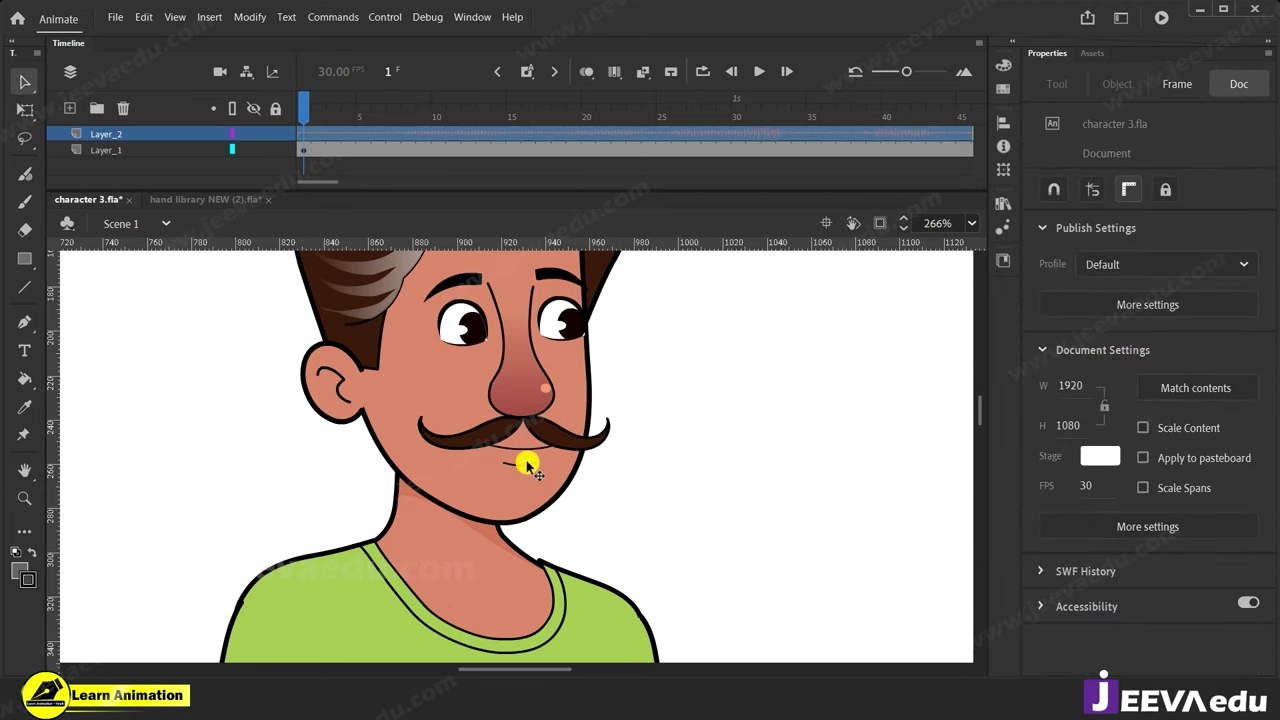
double_click(527, 466)
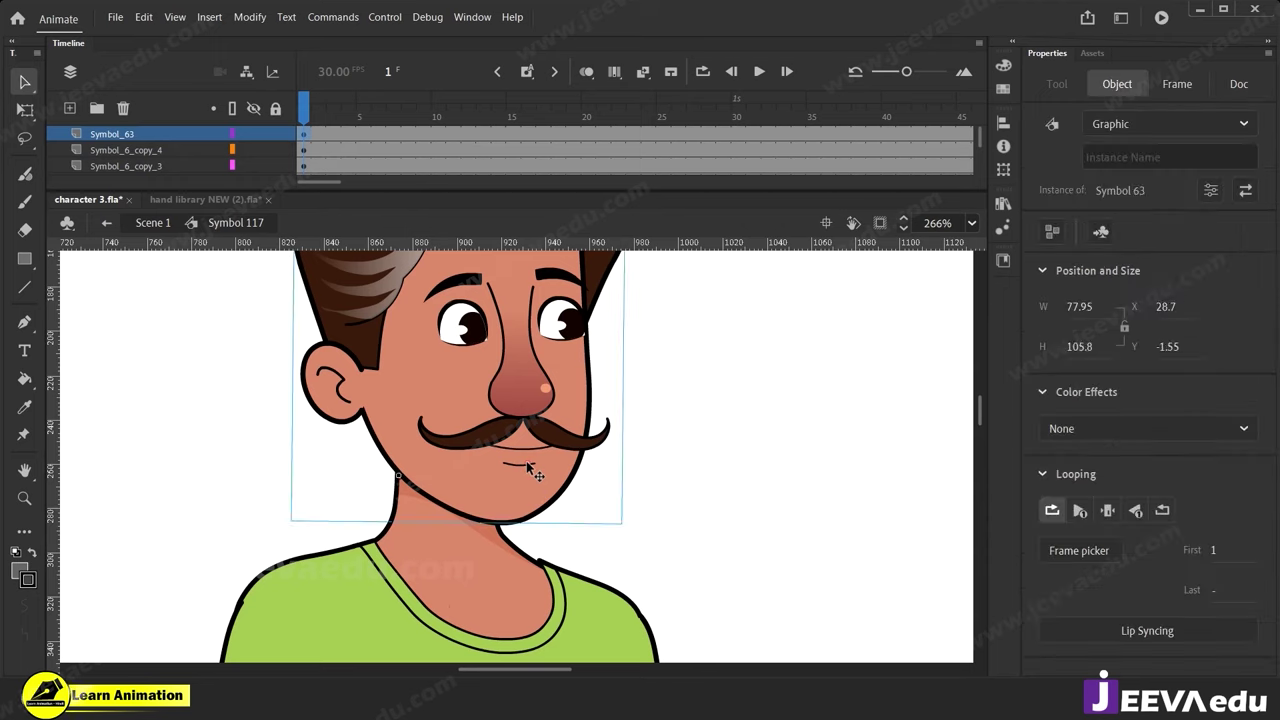
double_click(528, 467)
left_click(527, 466)
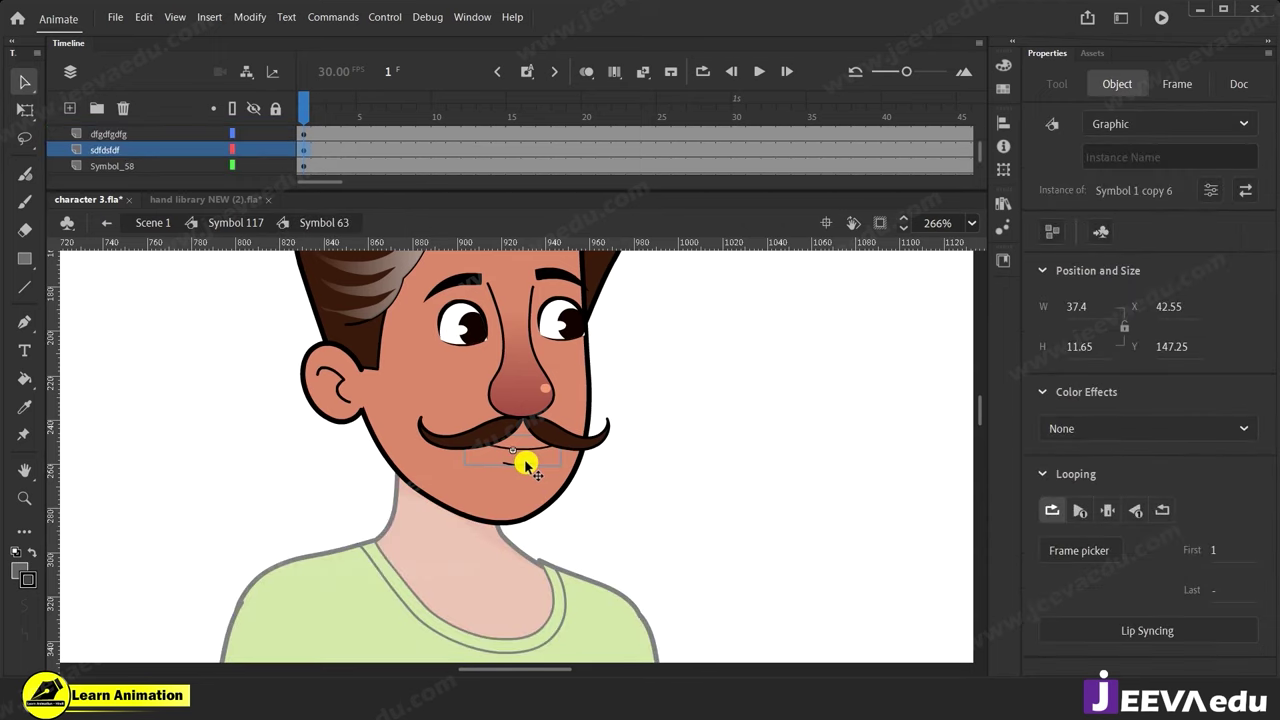
left_click_drag(527, 466, 696, 505)
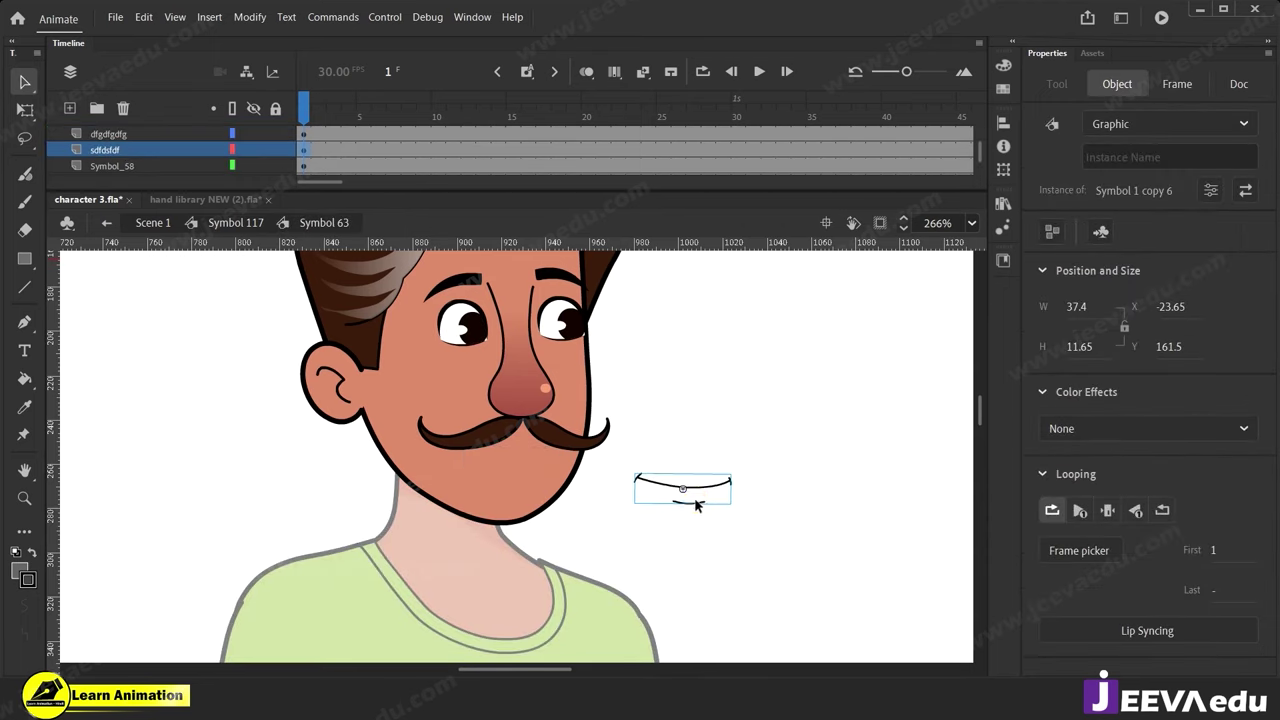
key("ctrl+z")
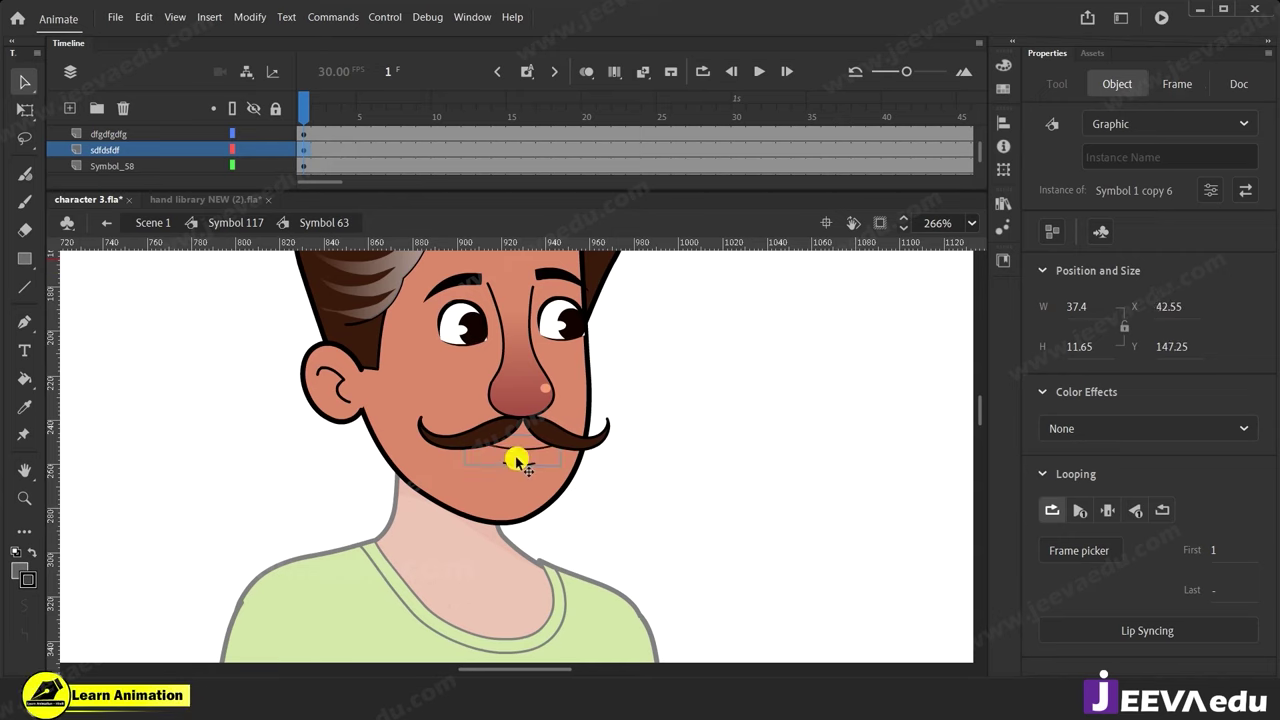
Open the mouth symbol, Symbol 1 copy 6, for editing and bring the mouth up close.
double_click(519, 467)
double_click(527, 476)
key("z")
left_click(514, 449)
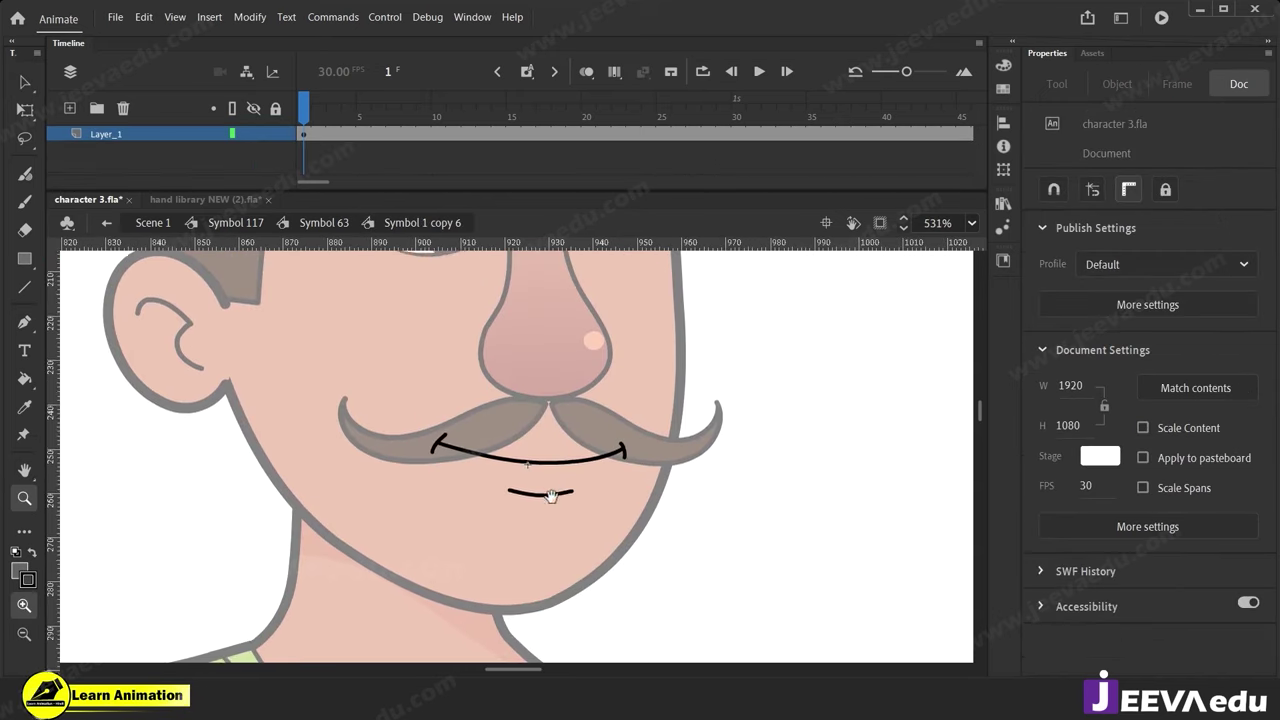
Examine the nested mouth symbol's looping settings and its mouth shapes from frame 1 to 7, and return to Symbol 1 copy 6.
key("v")
left_click_drag(599, 421, 502, 588)
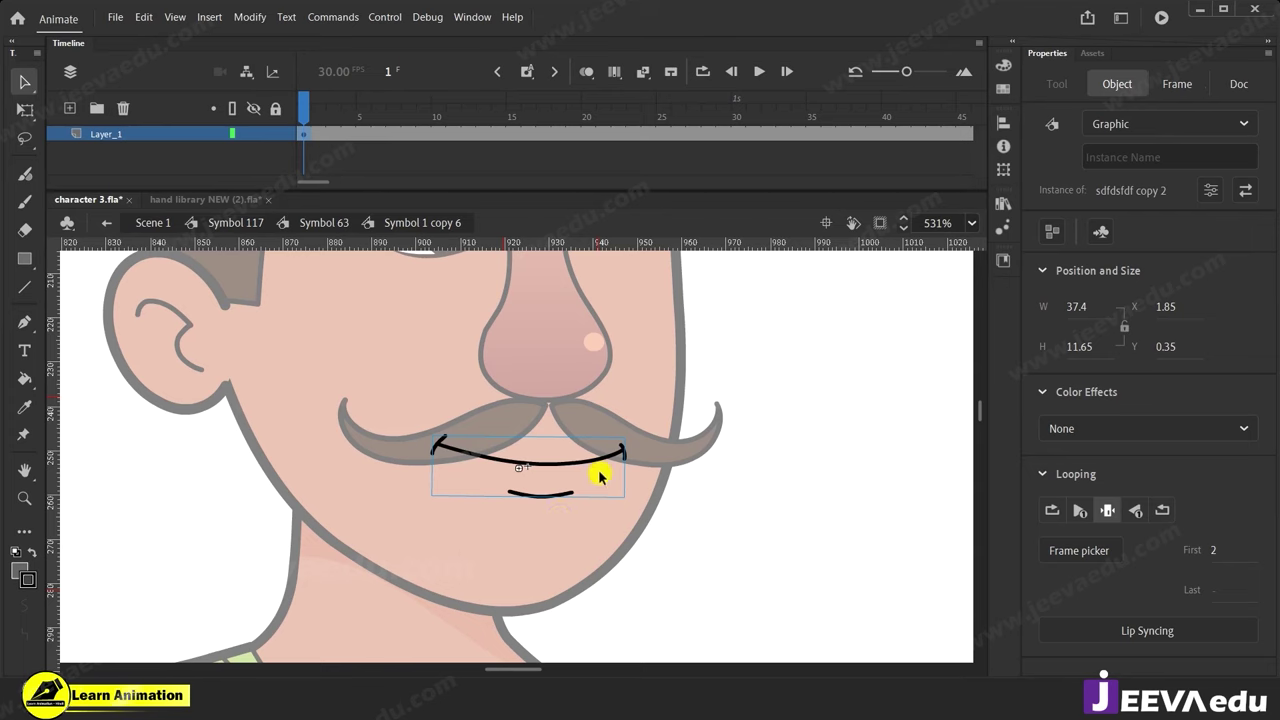
left_click(535, 549)
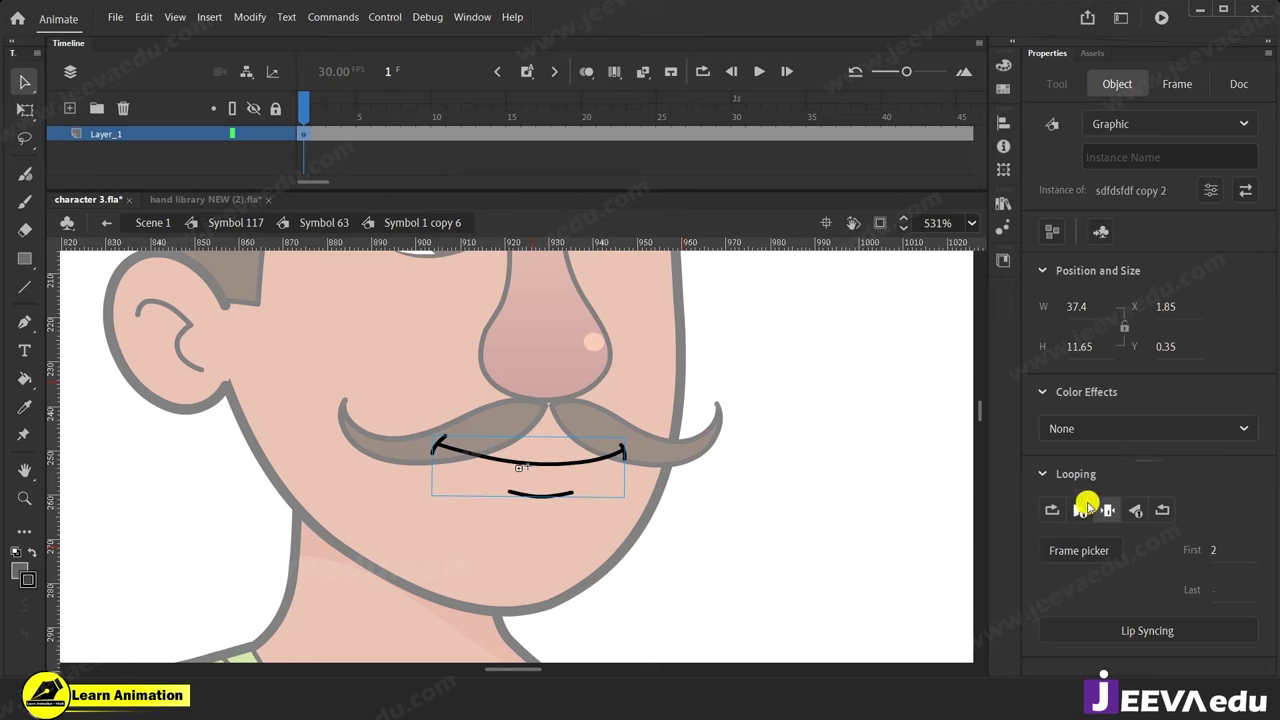
double_click(565, 468)
left_click(308, 118)
left_click_drag(308, 118, 396, 143)
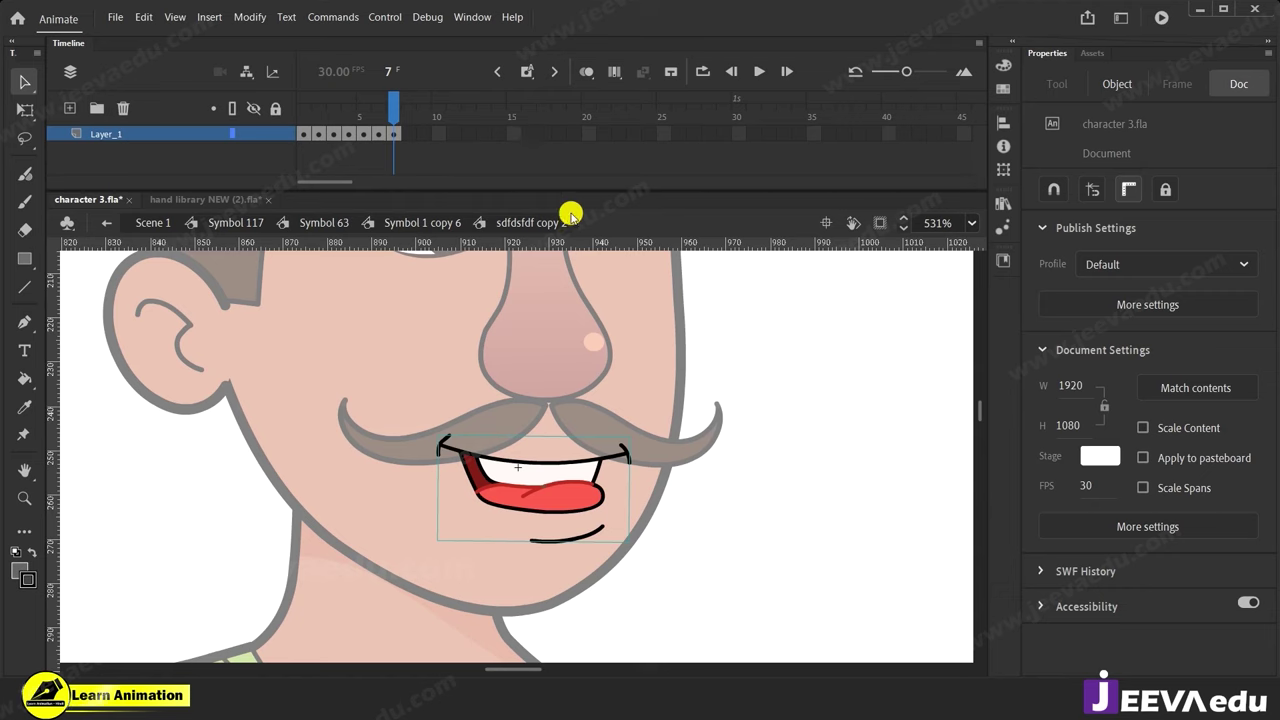
left_click(437, 223)
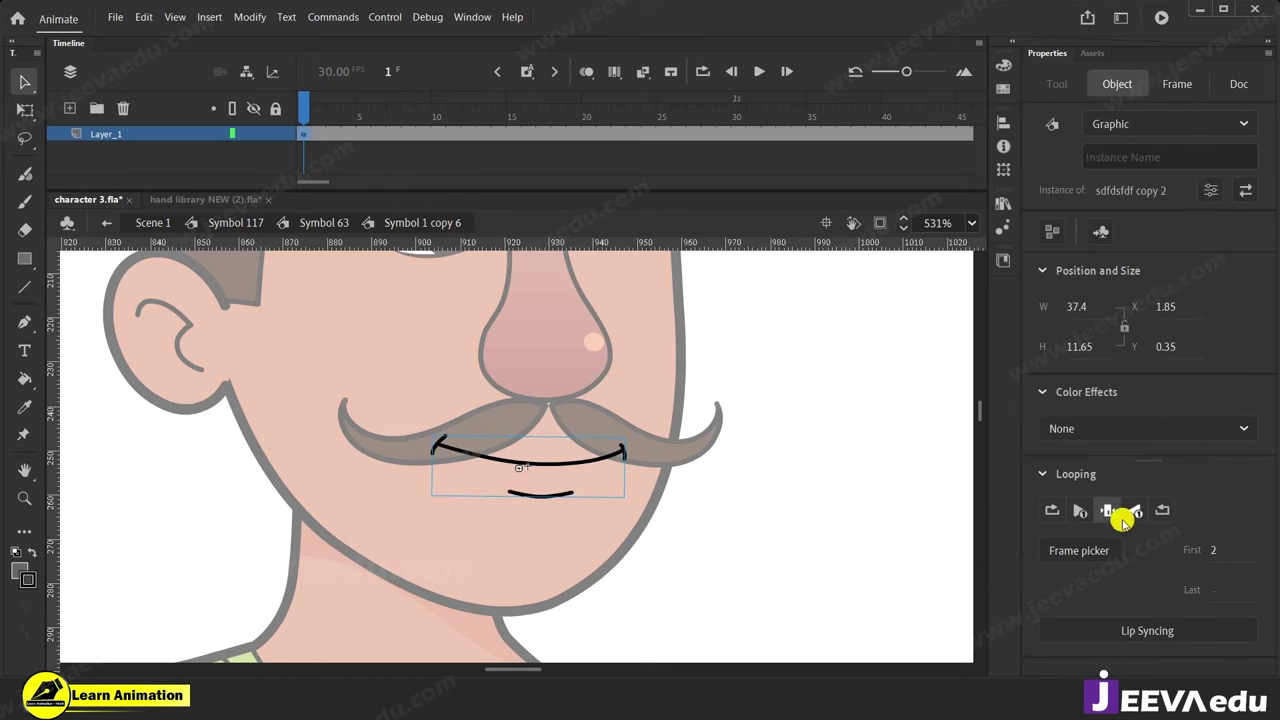
Paste the copied audio layer above Layer_1 in Symbol 1 copy 6 and check the timeline at frame 190.
key("Return")
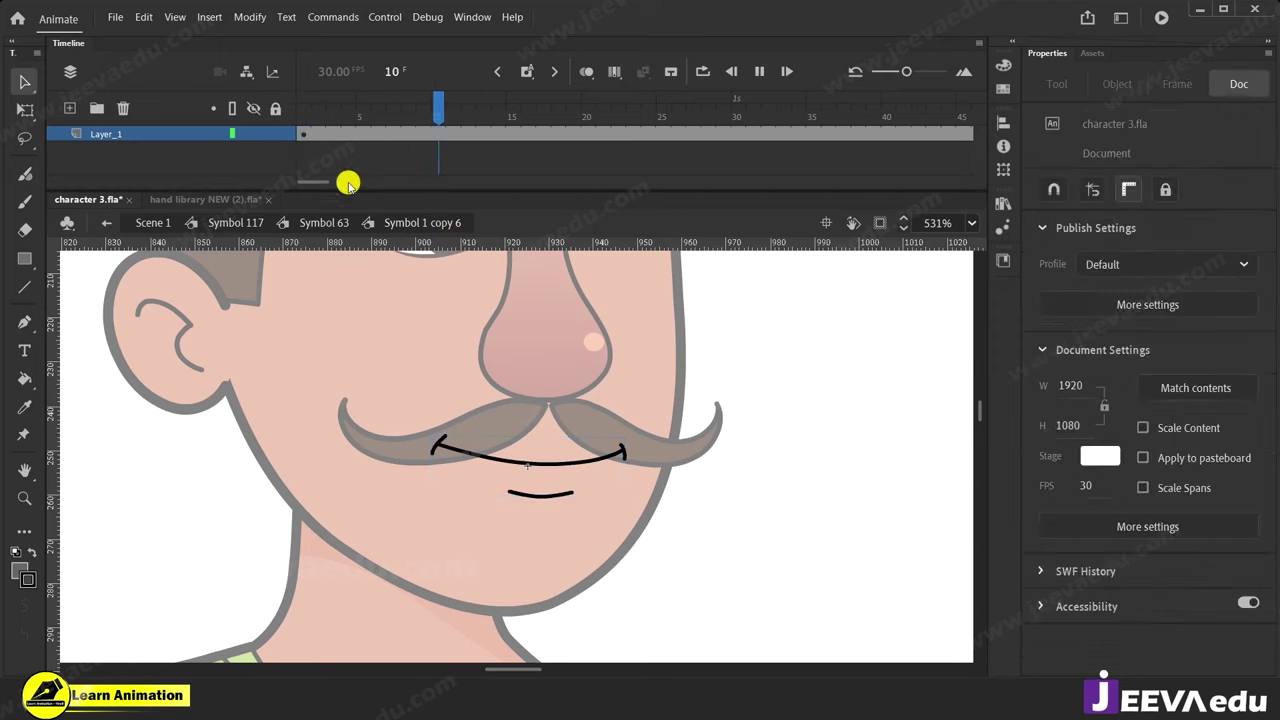
left_click_drag(754, 112, 4, 200)
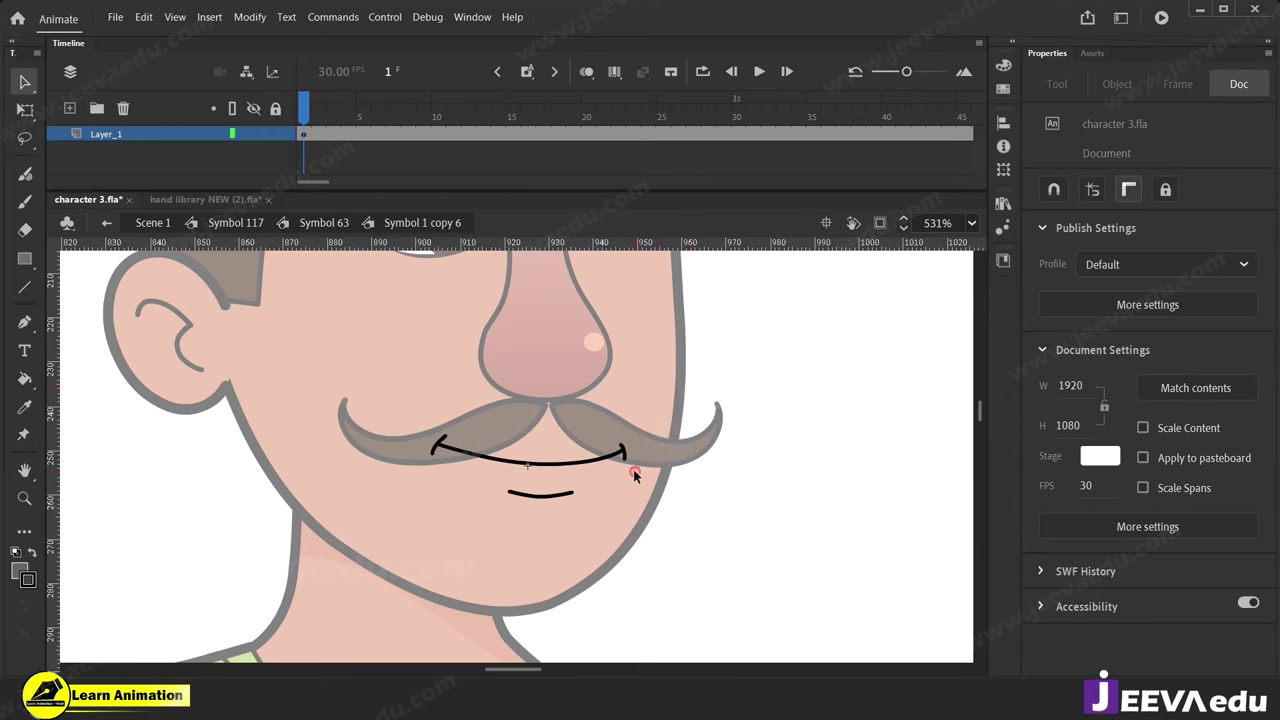
left_click(614, 498)
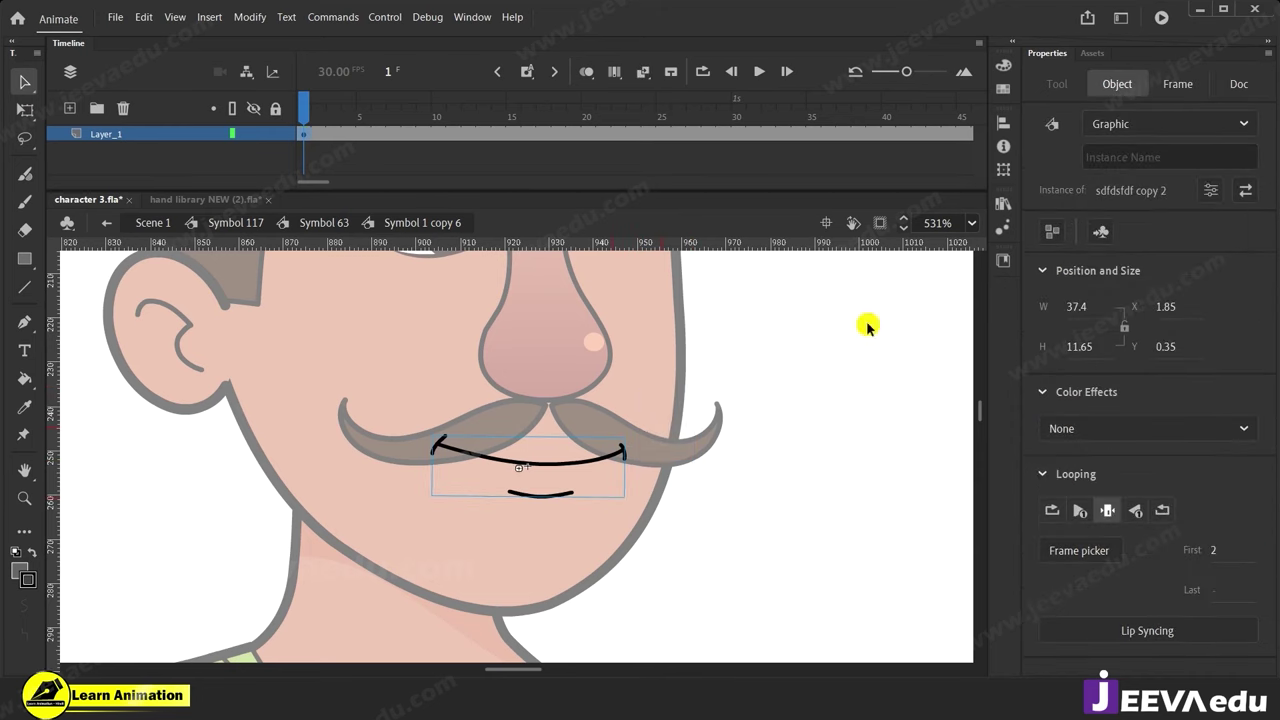
right_click(156, 131)
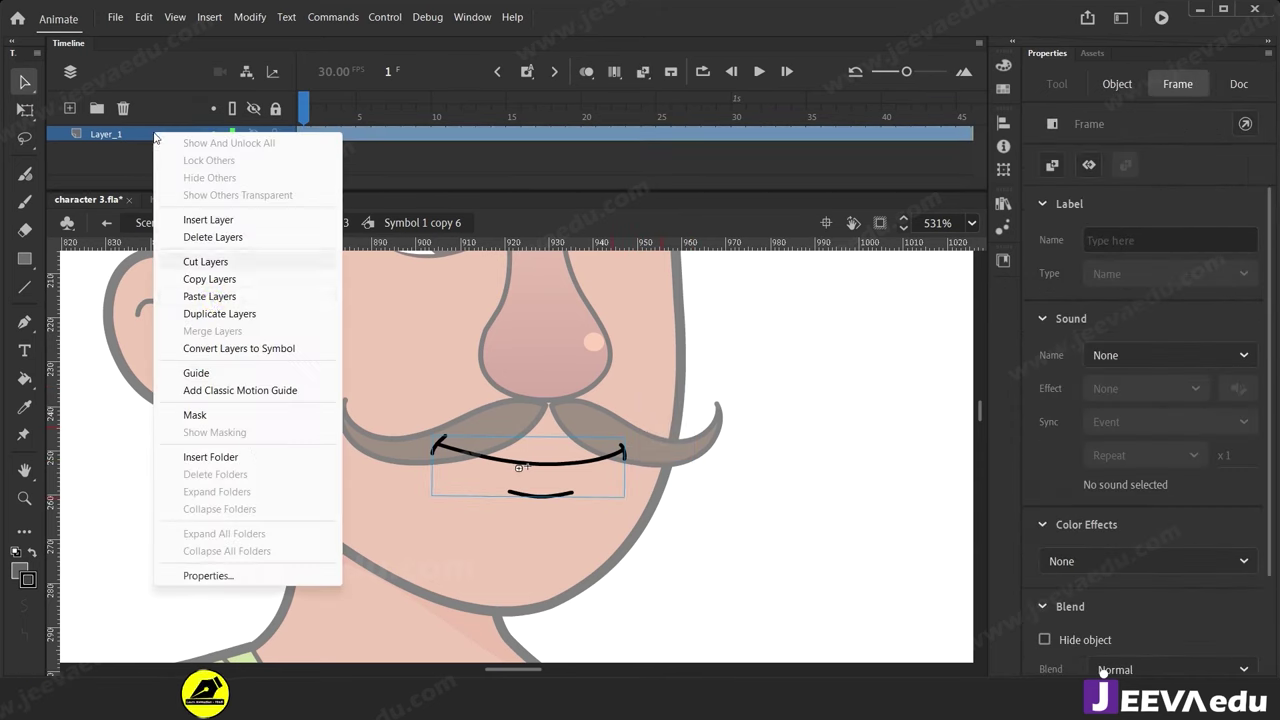
left_click(211, 297)
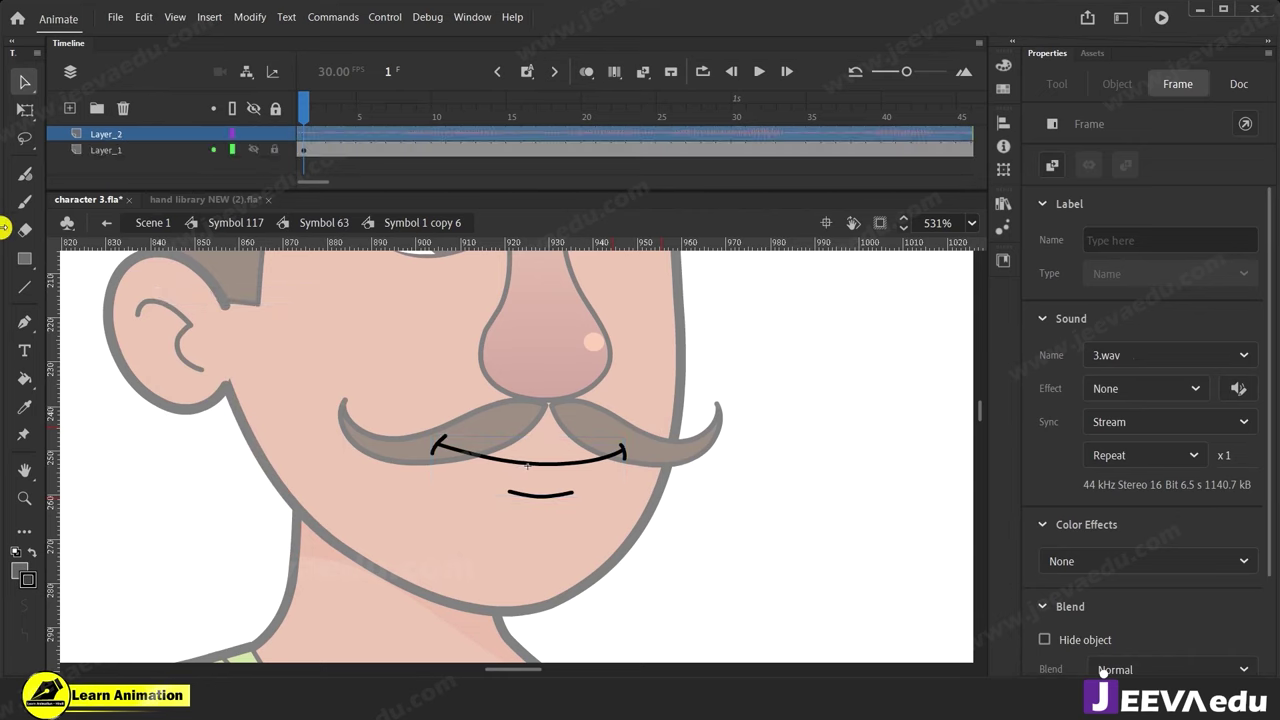
mouse_move(318, 183)
left_mouse_down()
mouse_move(452, 194)
mouse_move(313, 184)
left_mouse_up()
left_click(648, 148)
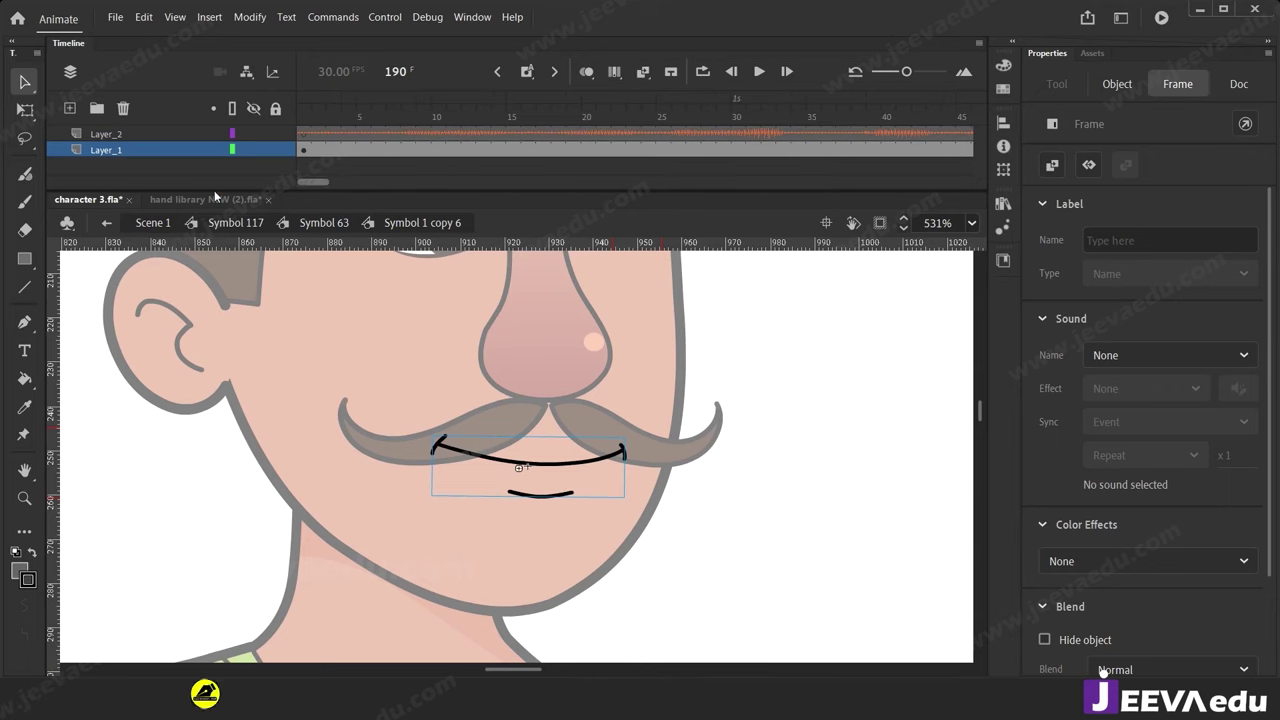
Set the layer height of Layer_2 to 200% to enlarge its waveform and return the playhead to frame 1.
left_click(164, 130)
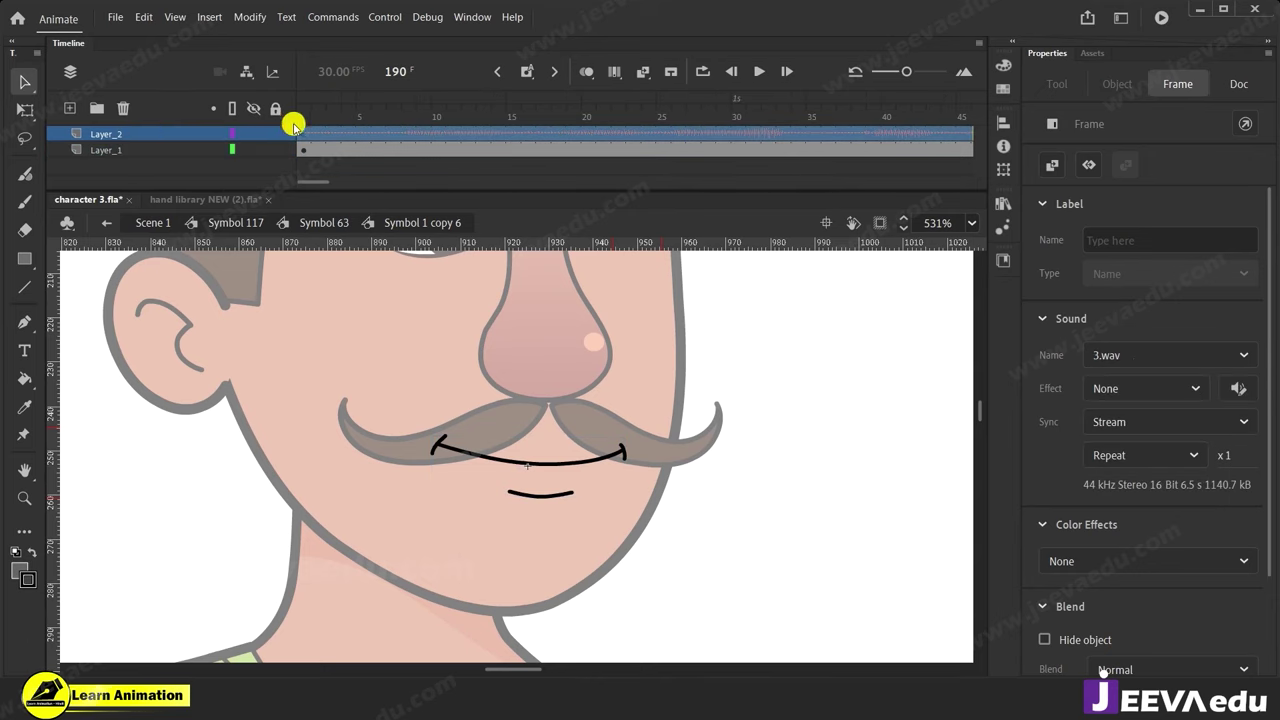
right_click(148, 134)
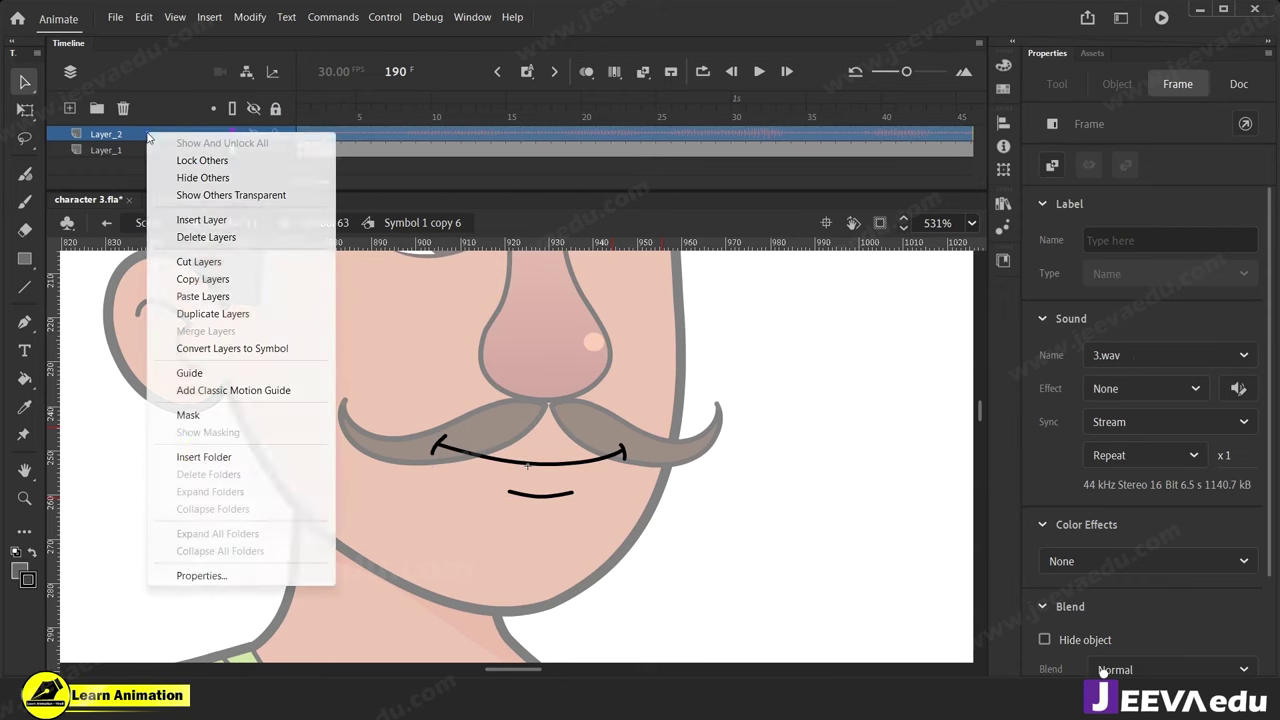
left_click(219, 578)
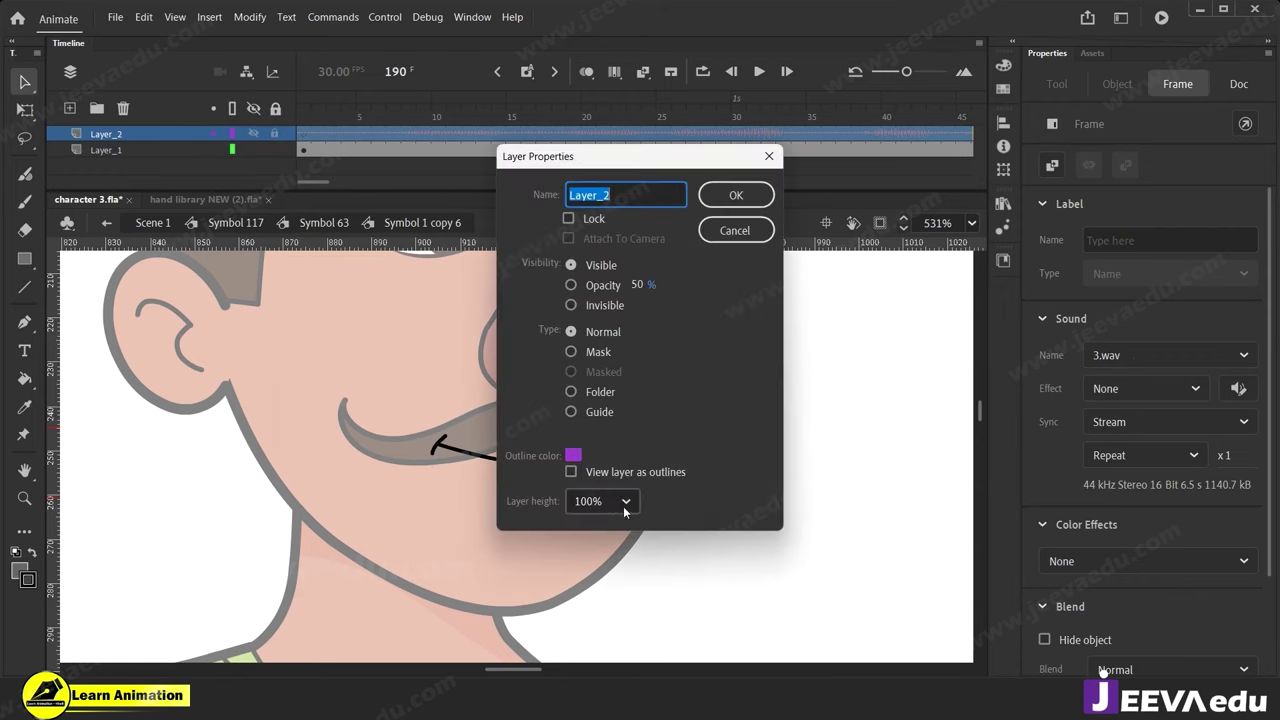
left_click(625, 511)
left_click(603, 555)
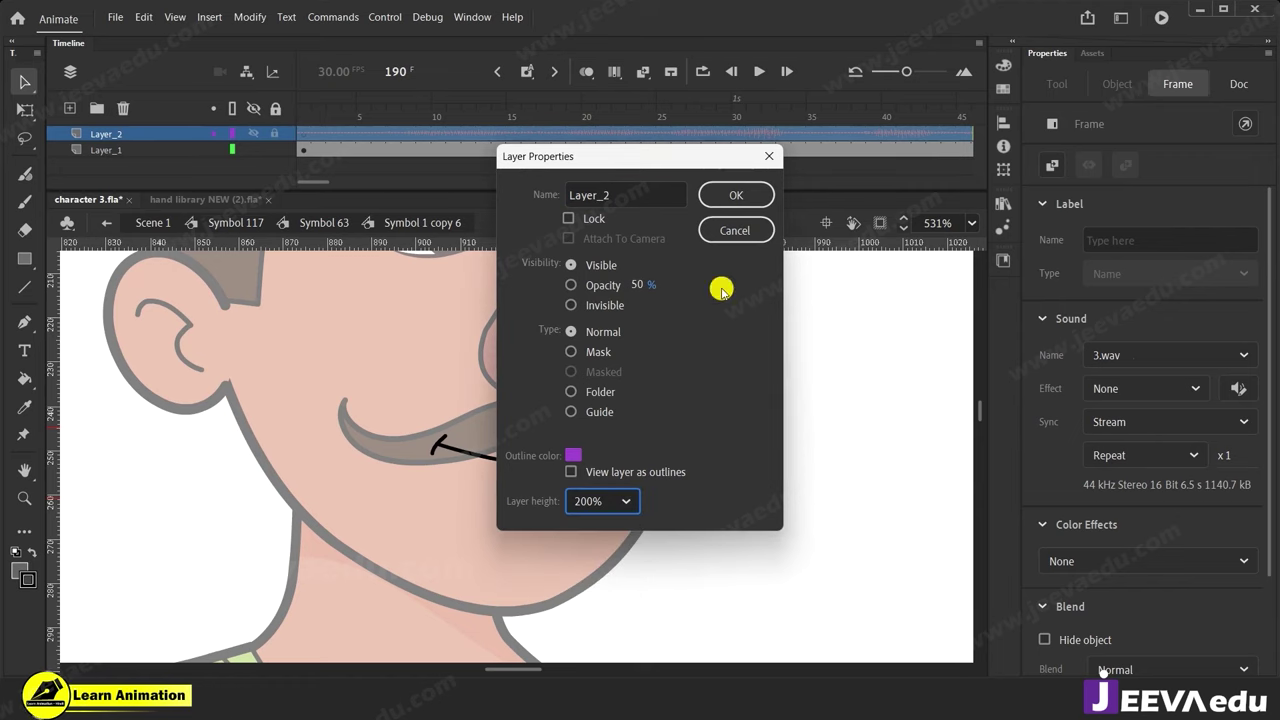
left_click(728, 195)
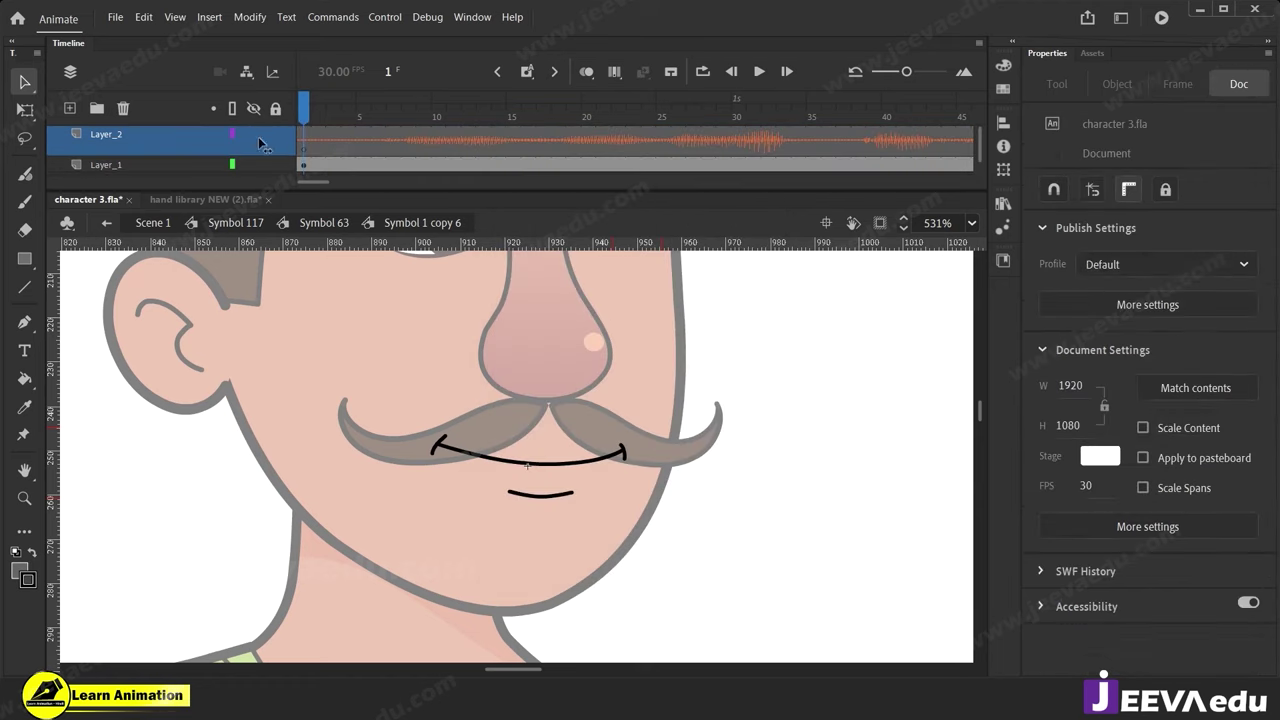
left_click_drag(316, 181, 233, 200)
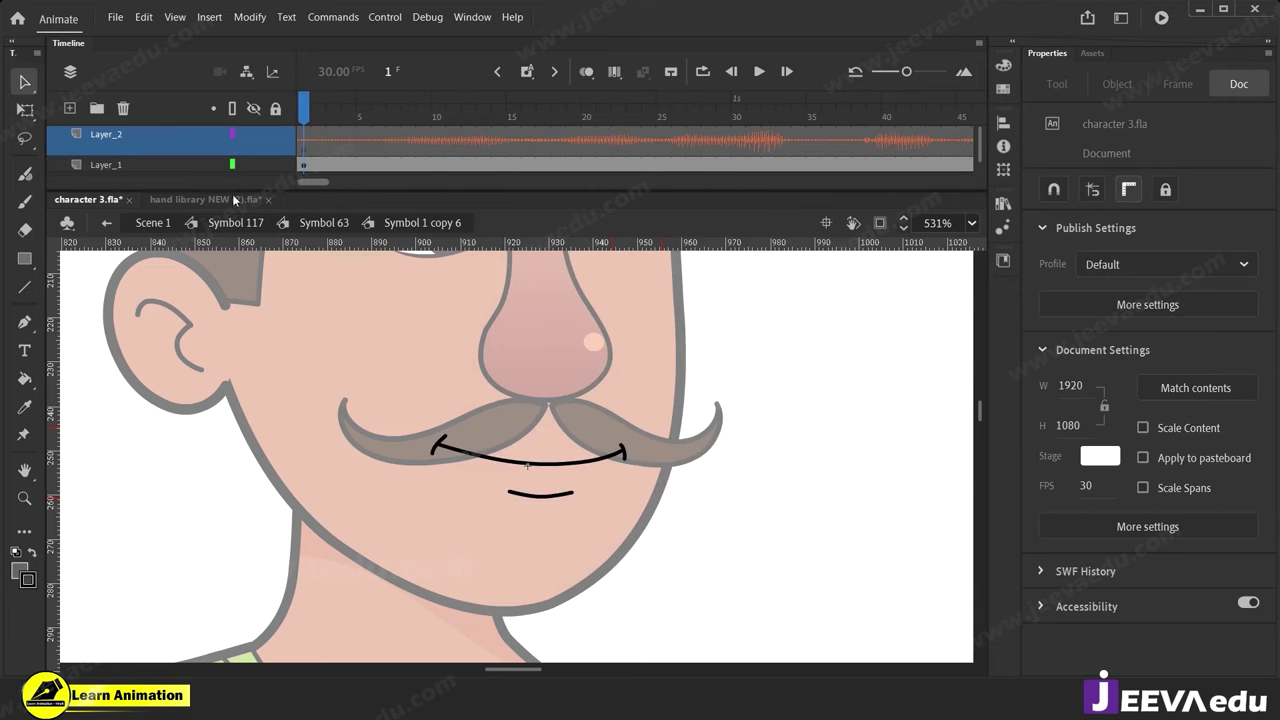
Try to split the audio at frame 4 of Layer_2 and remove the frames before it, and undo this.
left_click(350, 140)
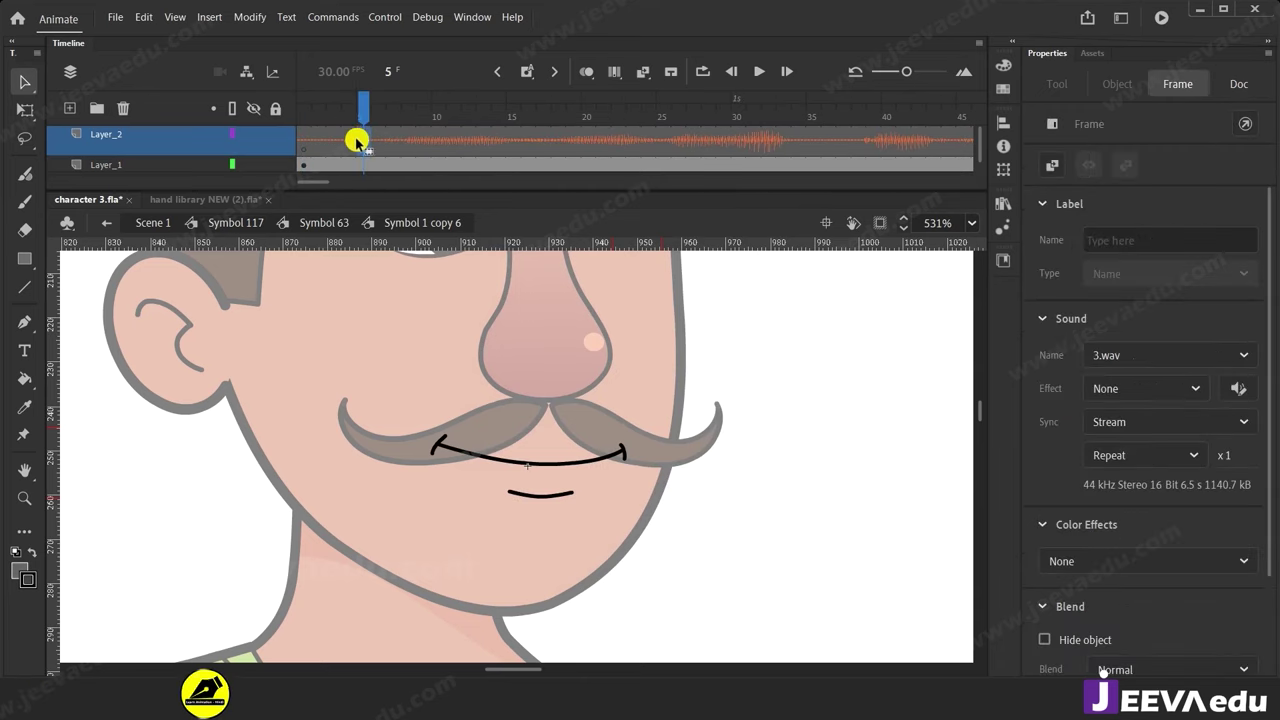
left_click(364, 142)
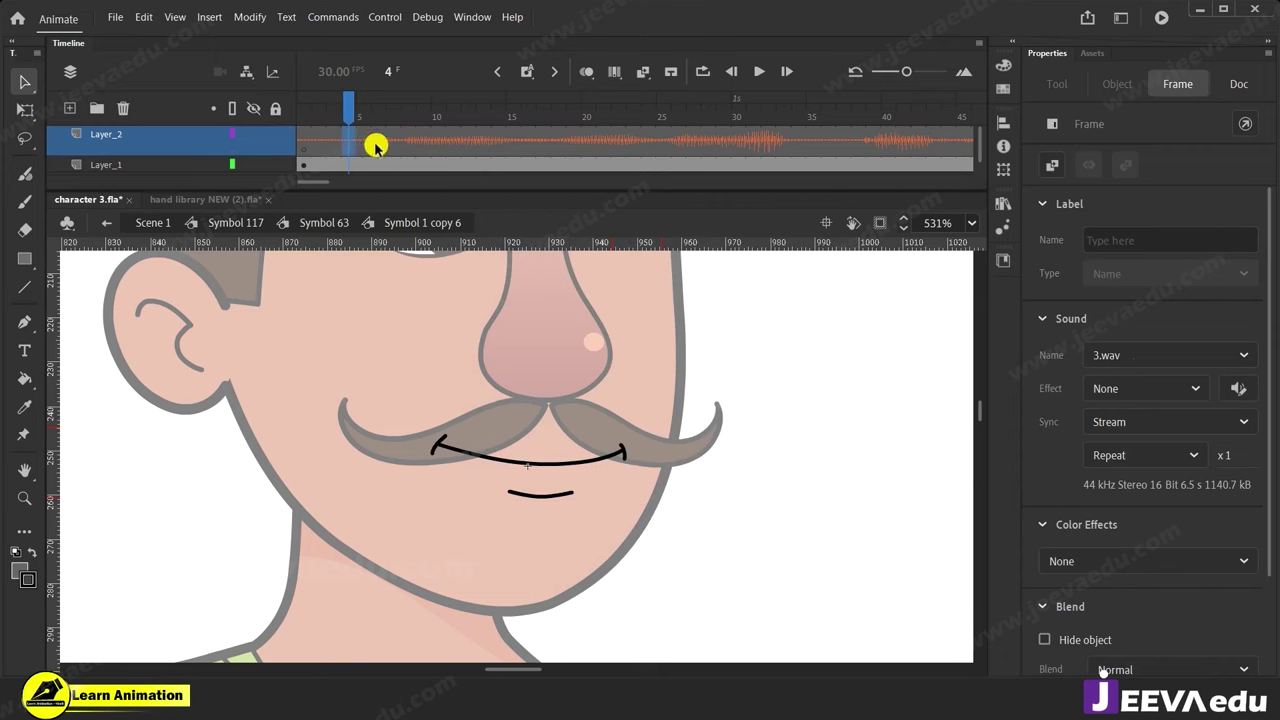
right_click(348, 143)
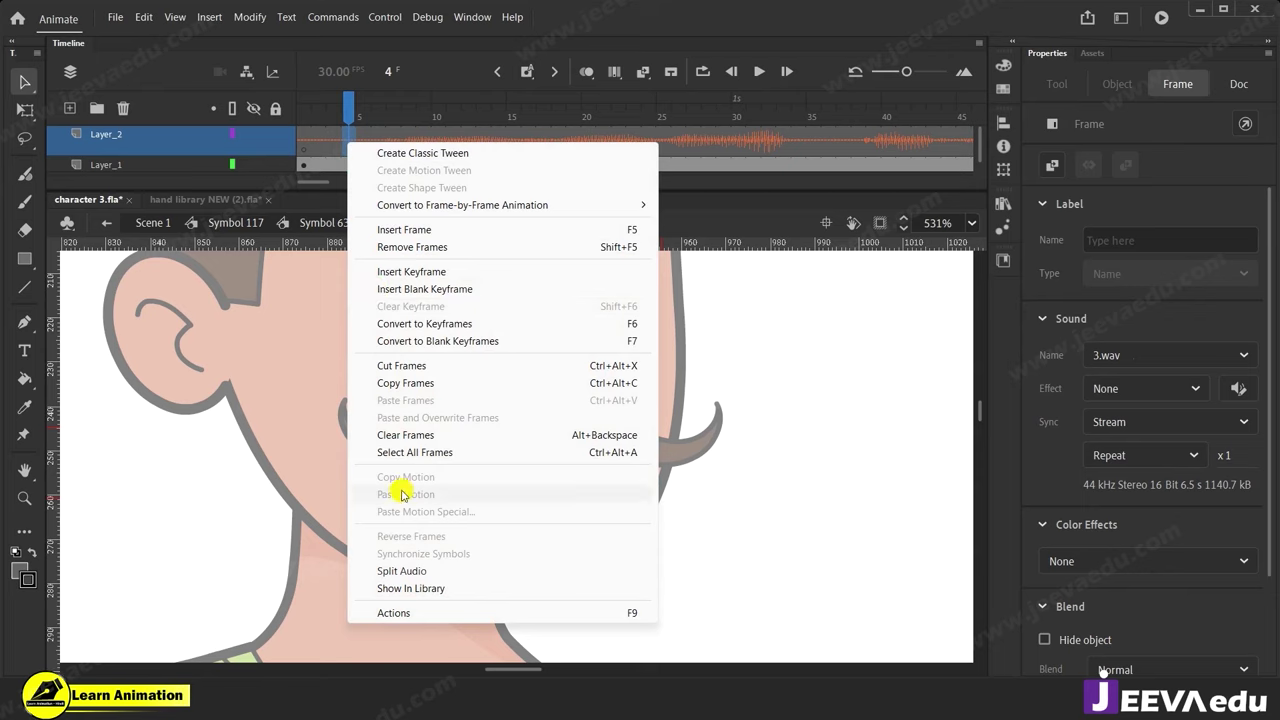
left_click(400, 571)
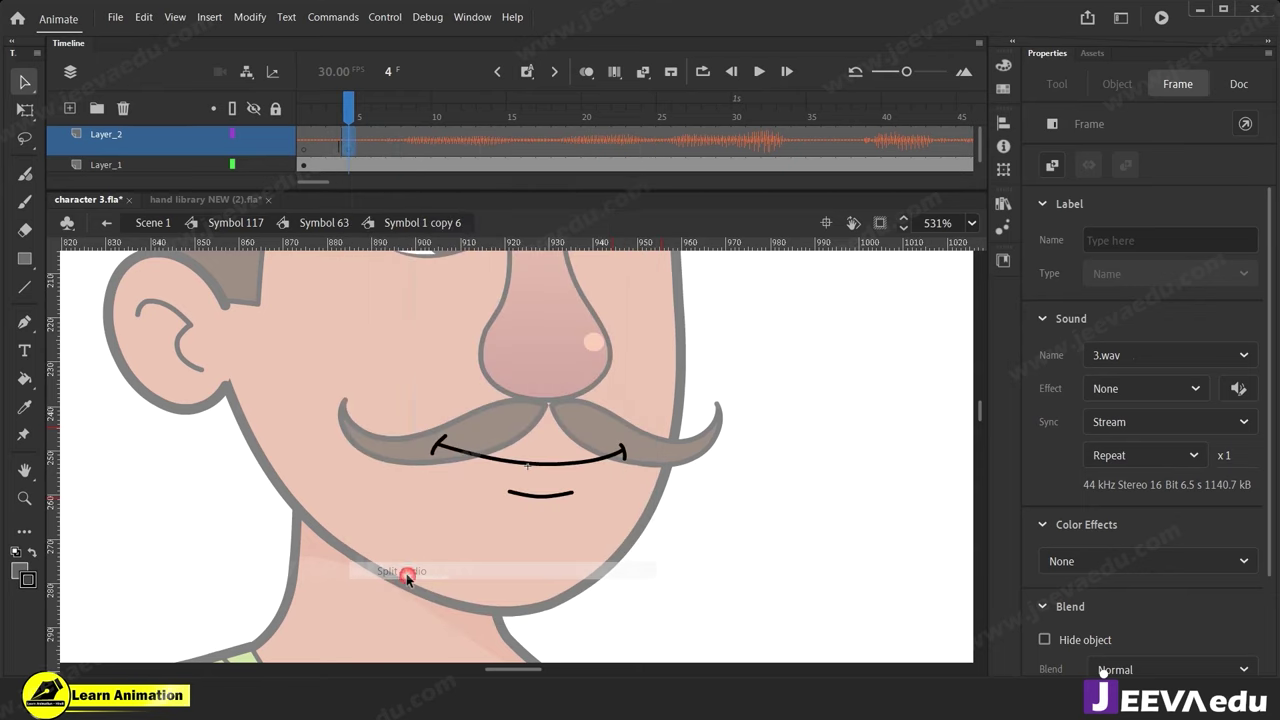
left_click(301, 146)
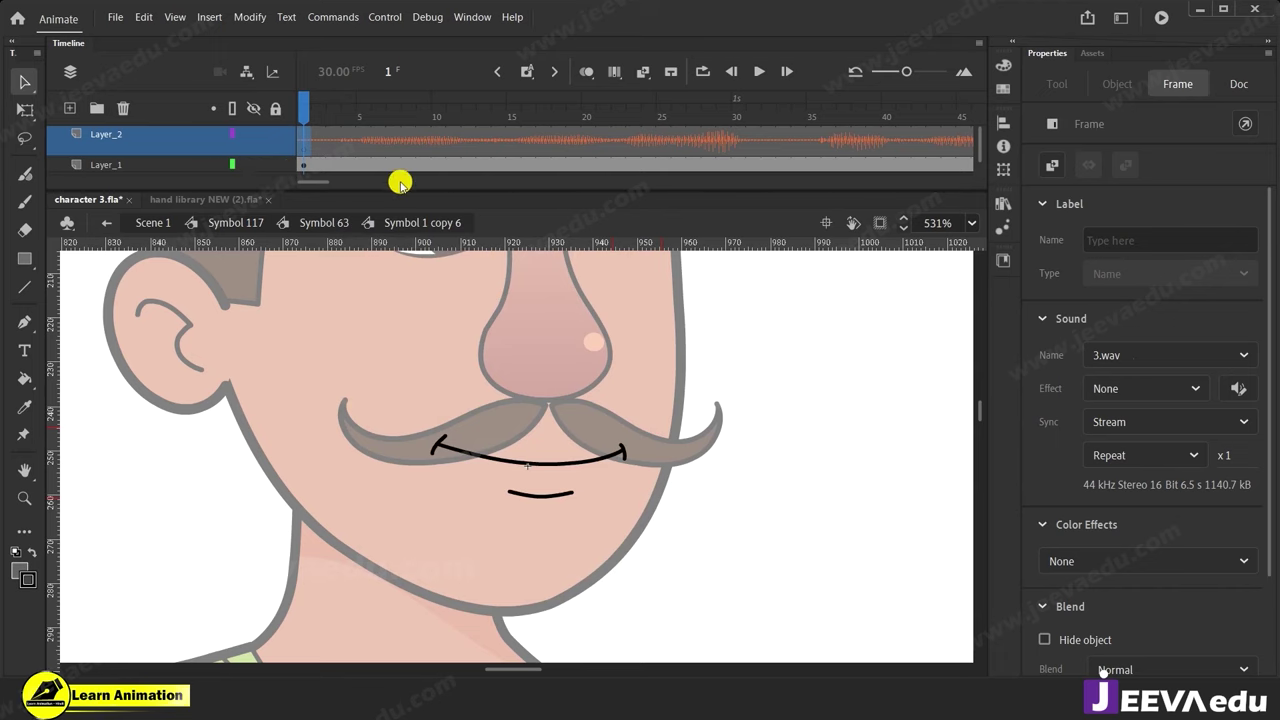
key("ctrl+z")
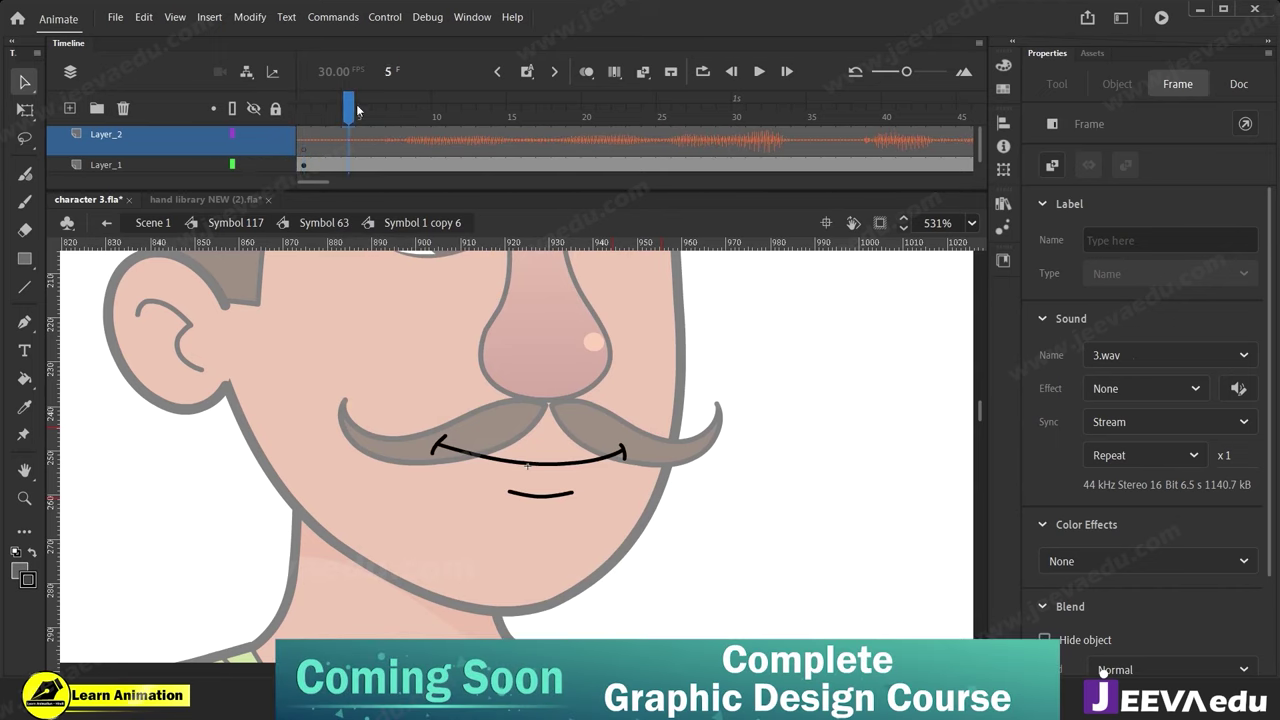
left_click_drag(357, 110, 268, 128)
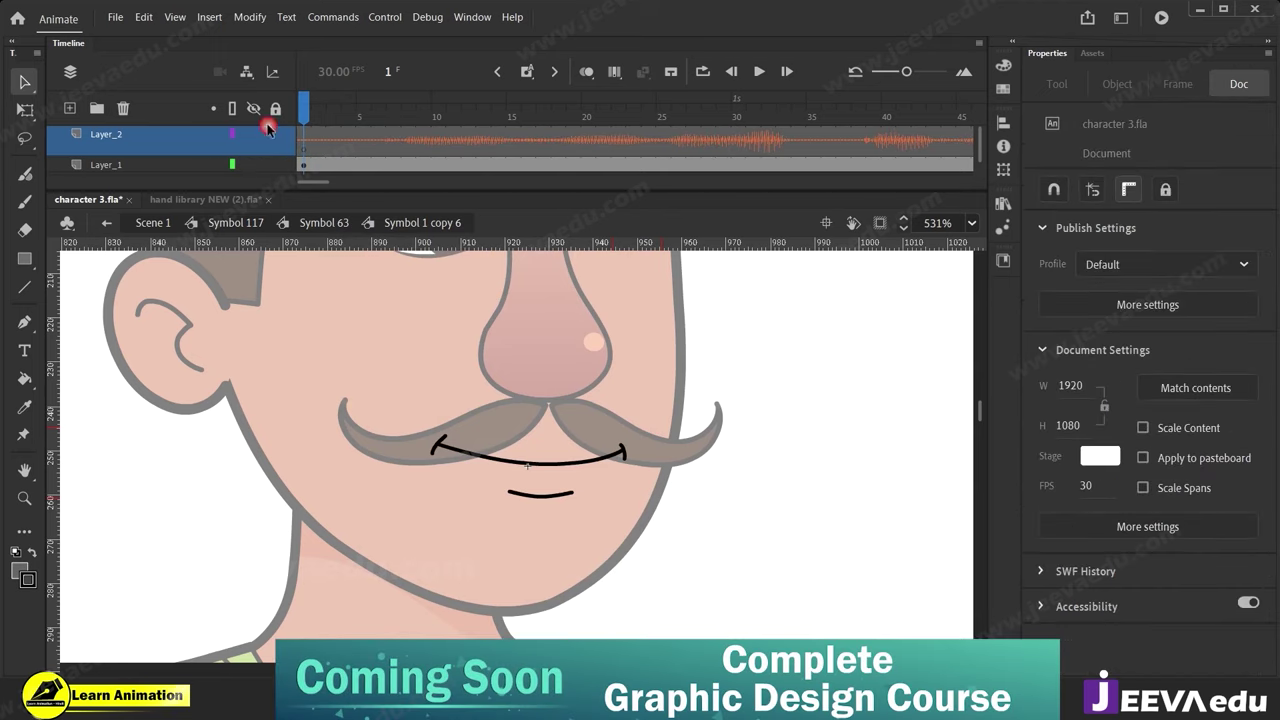
Try to trim the silent start of 3.wav by moving its start marker in the Edit Envelope dialog, and cancel.
left_click(431, 141)
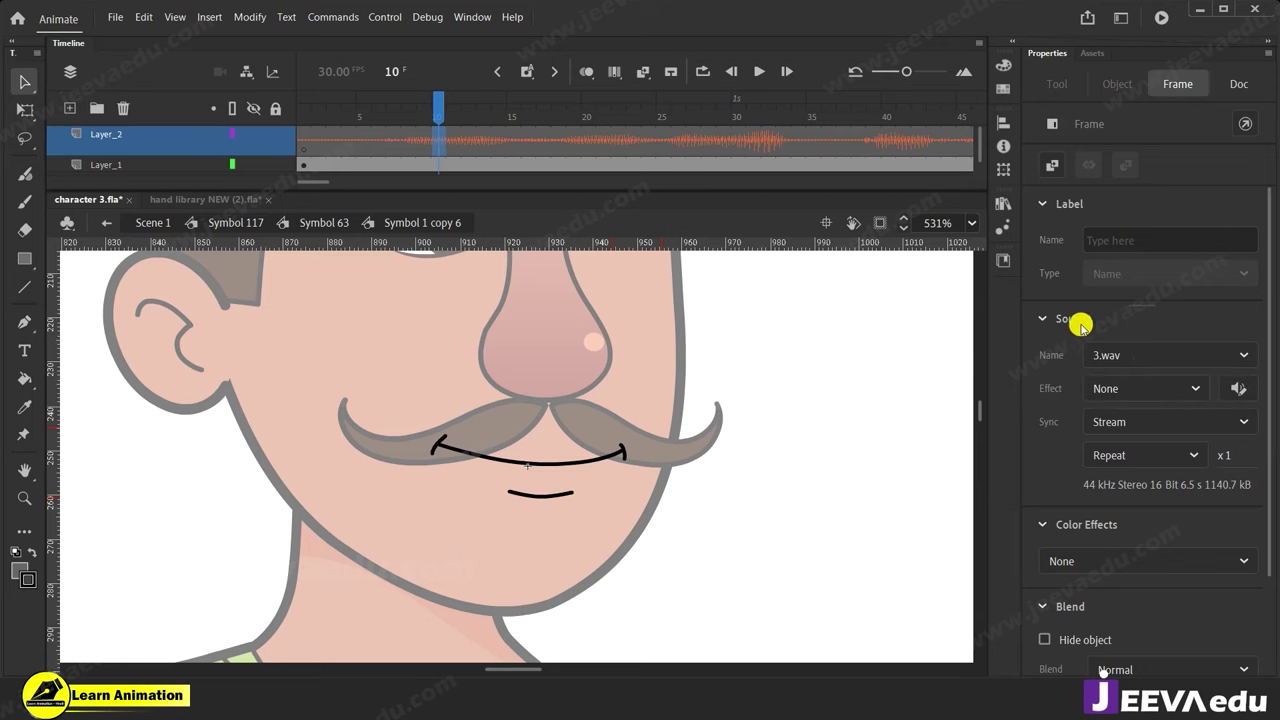
left_click(1241, 392)
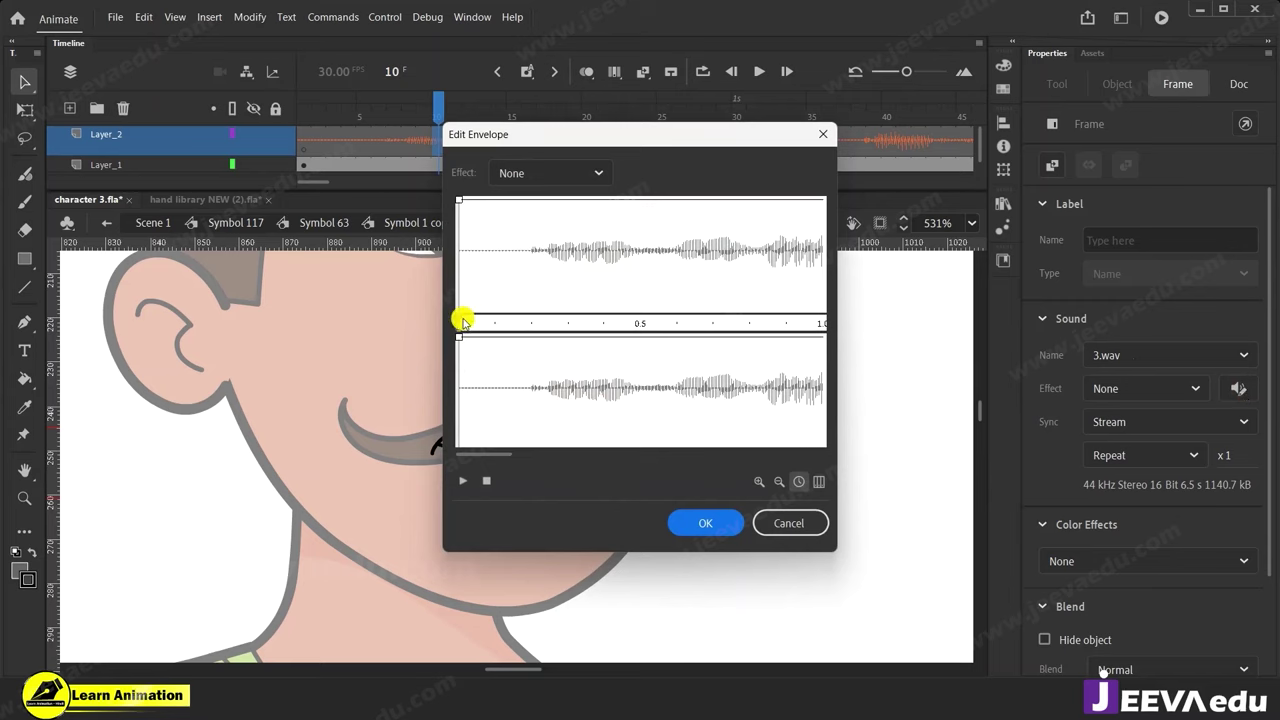
left_click_drag(460, 319, 511, 322)
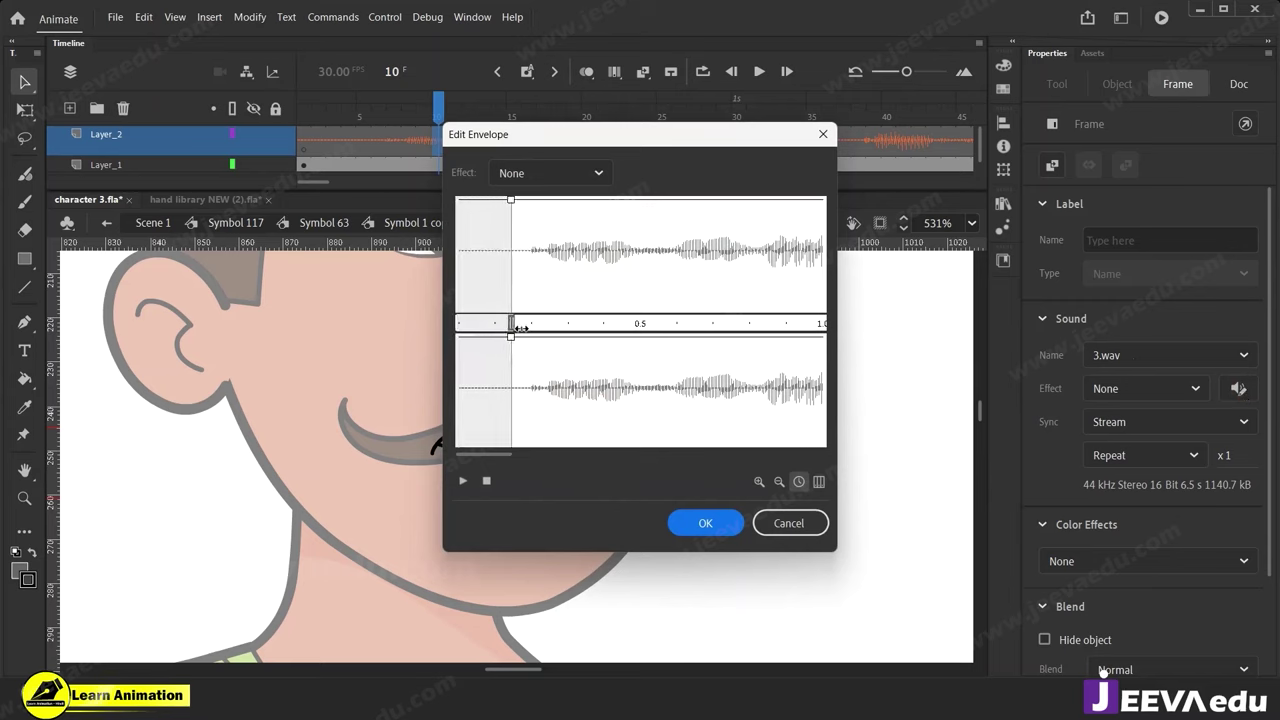
left_click(790, 524)
Return the playhead to frame 1 and select the mouth instance on Layer_1 to examine its looping settings.
left_click_drag(453, 112, 218, 153)
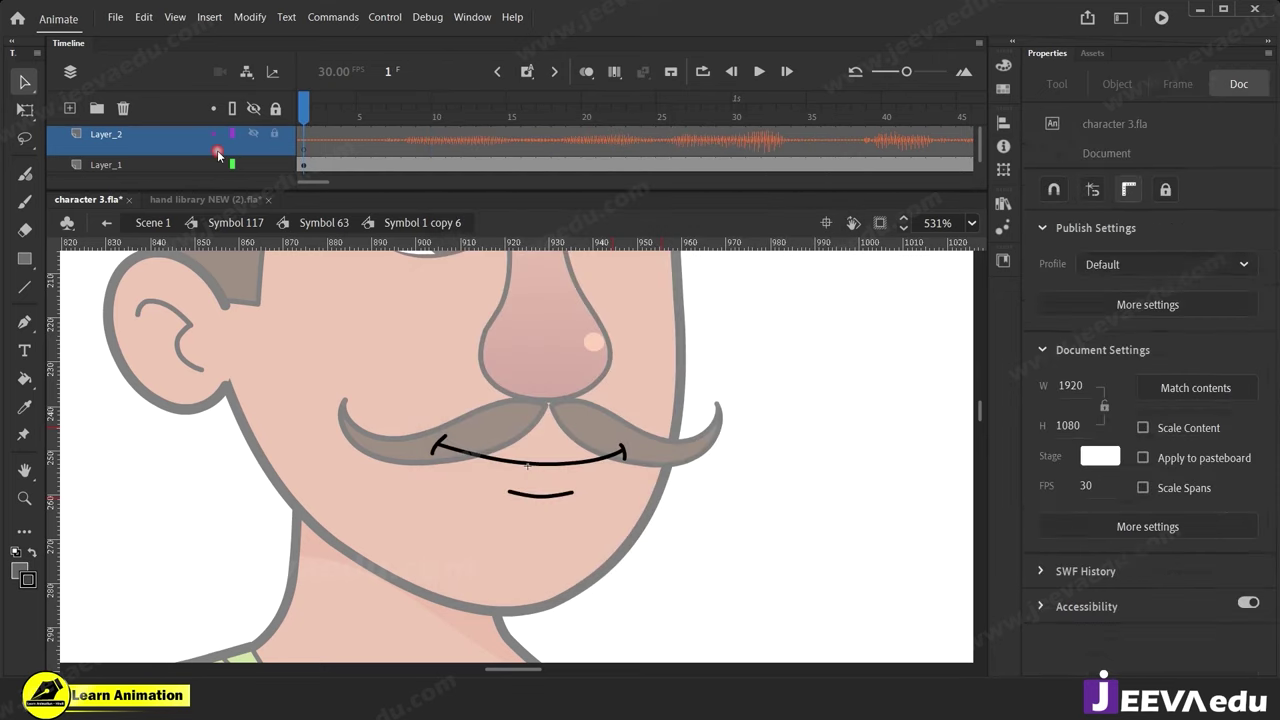
left_click_drag(603, 421, 546, 522)
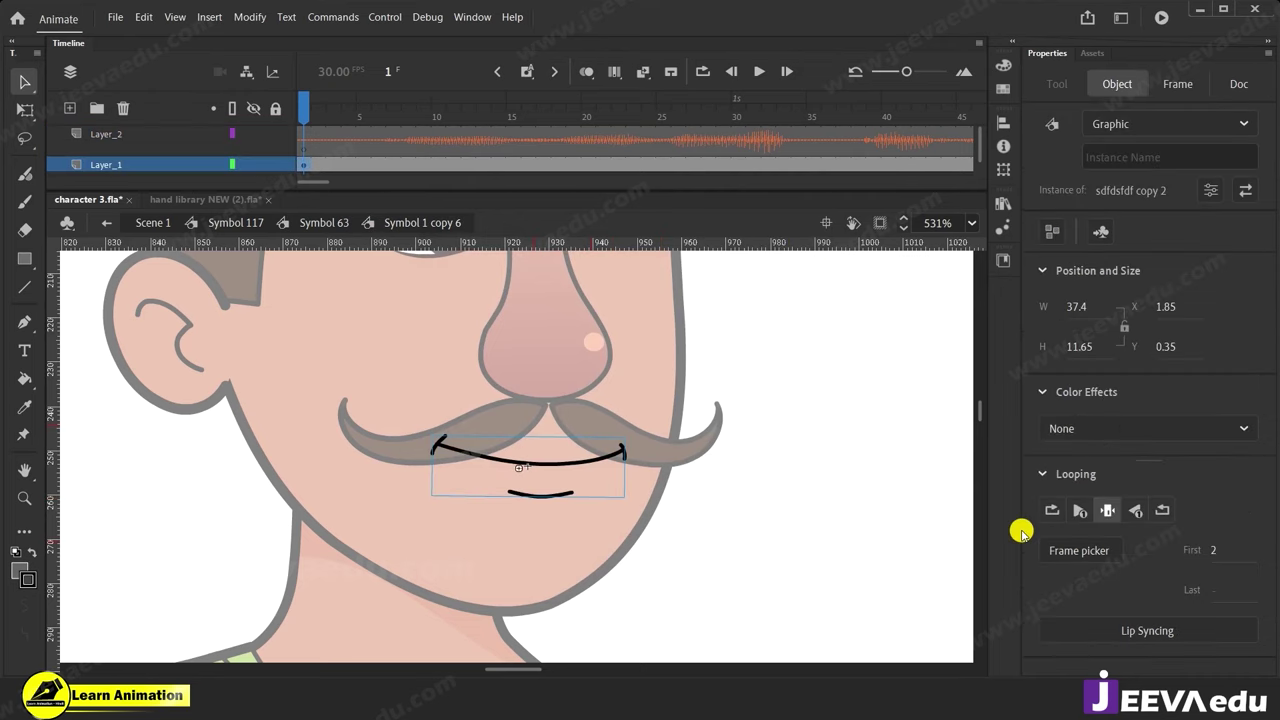
left_click(634, 550)
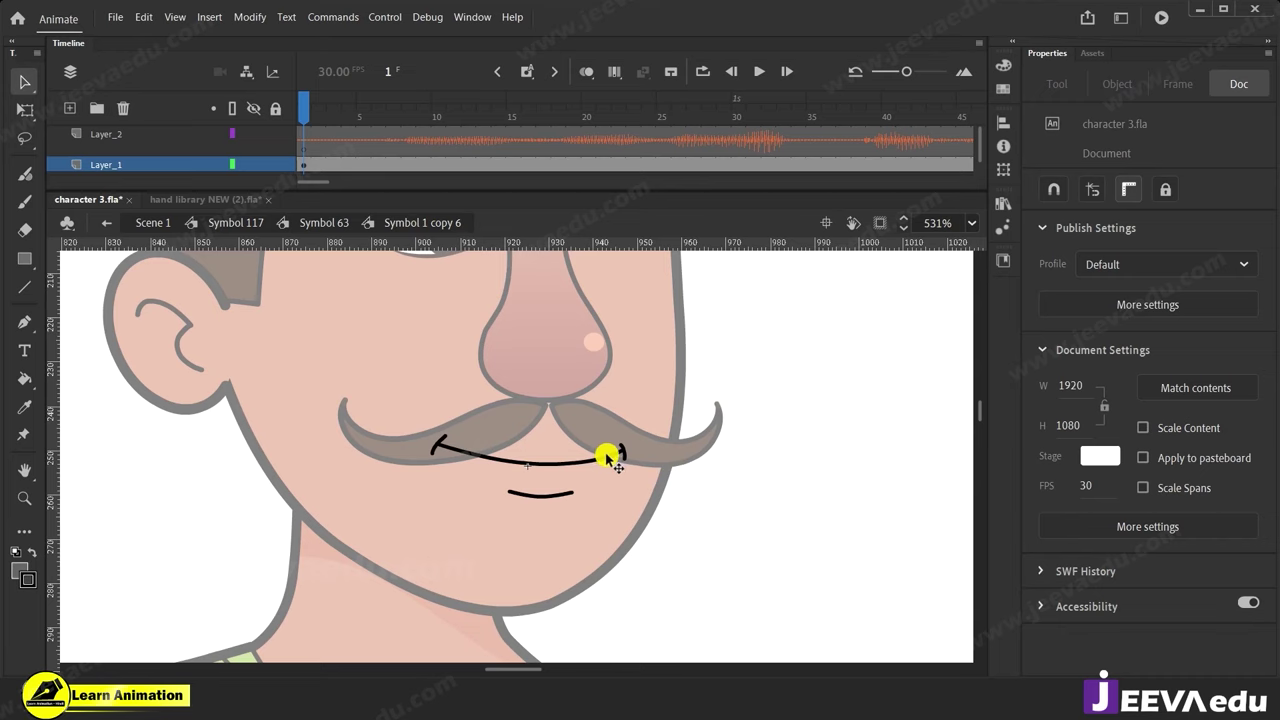
Open the Frame Picker for the mouth instance, place it beside the face, and enlarge it to fit more mouth shapes.
left_click_drag(644, 401, 522, 530)
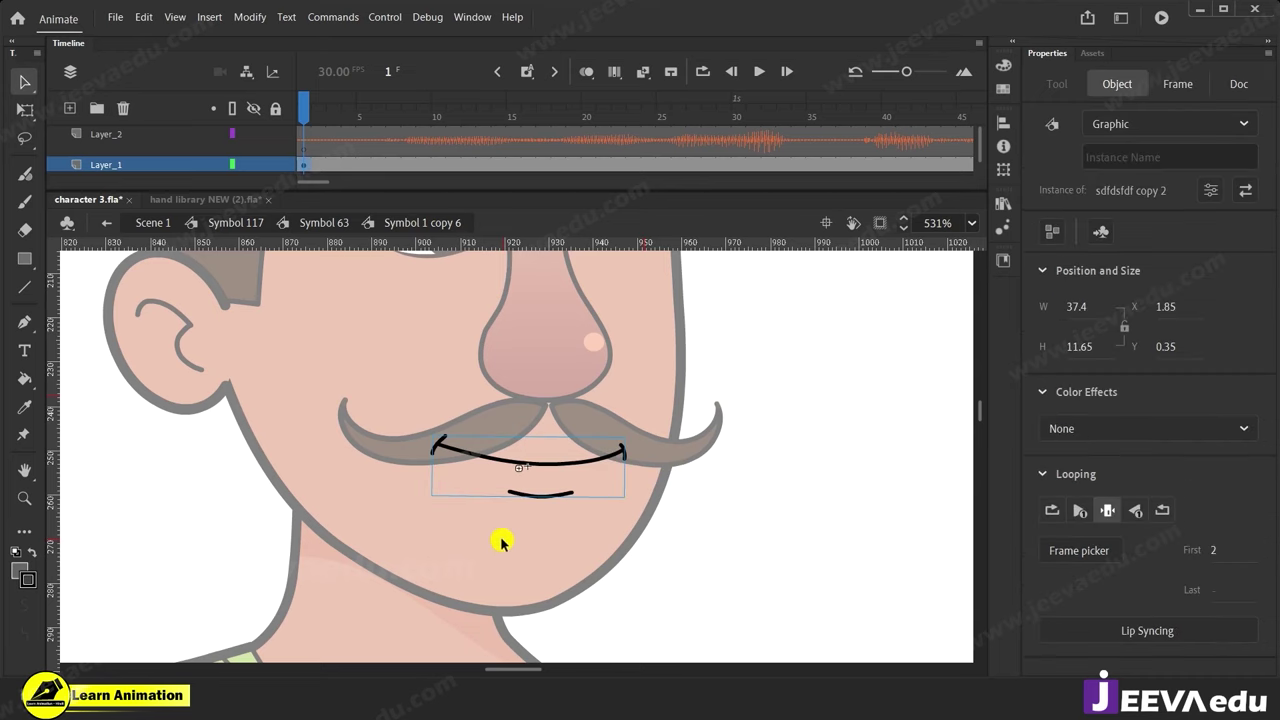
left_click(1082, 553)
left_click_drag(575, 150, 873, 176)
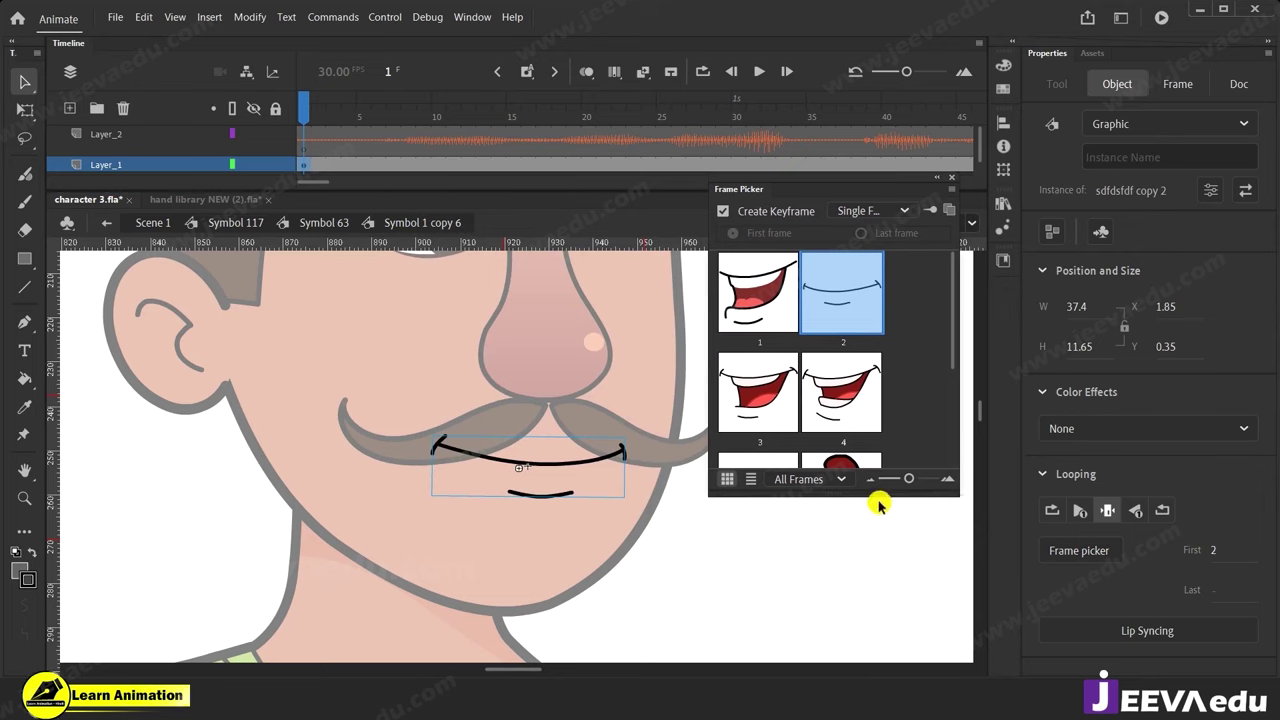
left_click_drag(880, 494, 879, 645)
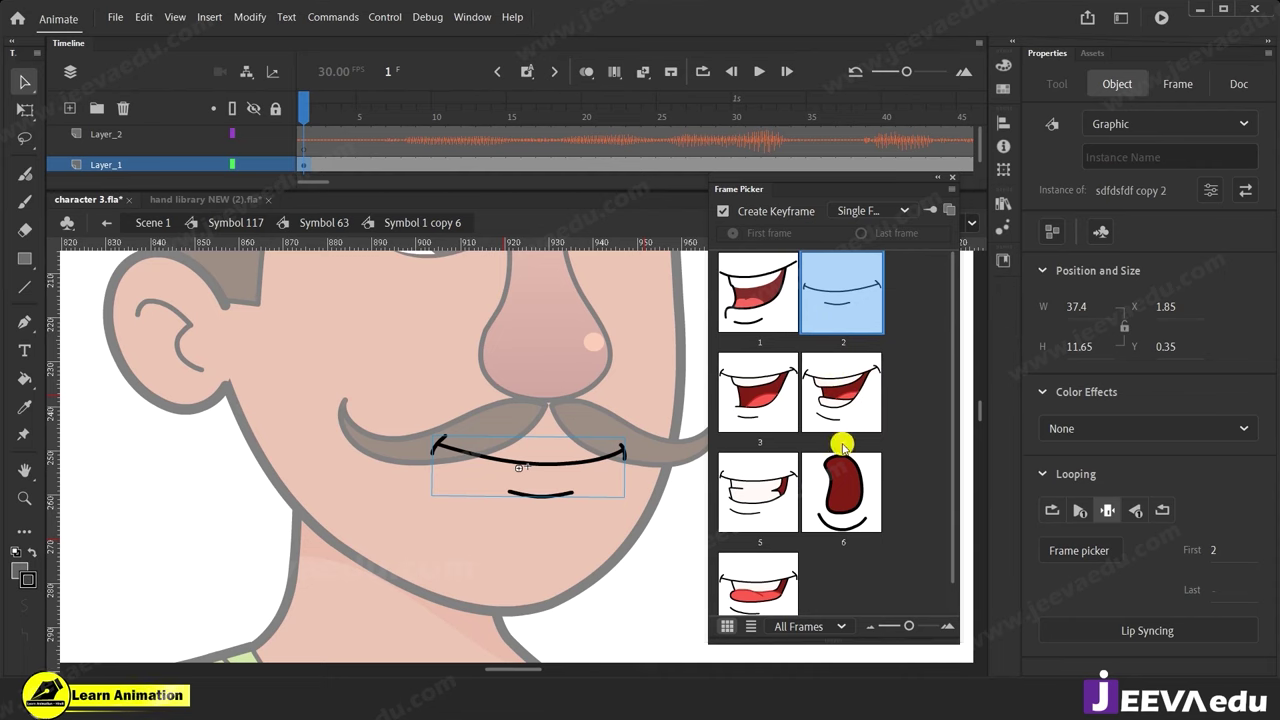
Create a mouth keyframe with shape 3 at frame 7 of Layer_1, where the speech begins.
left_click(320, 118)
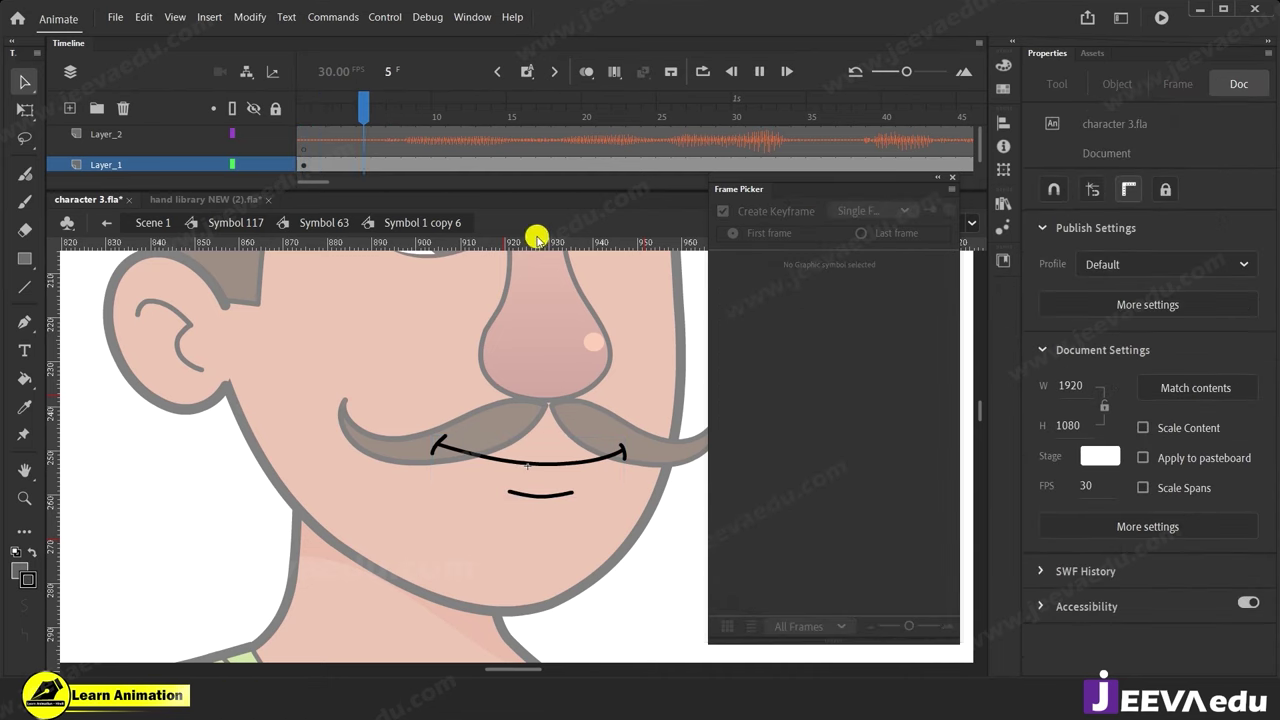
left_click(390, 166)
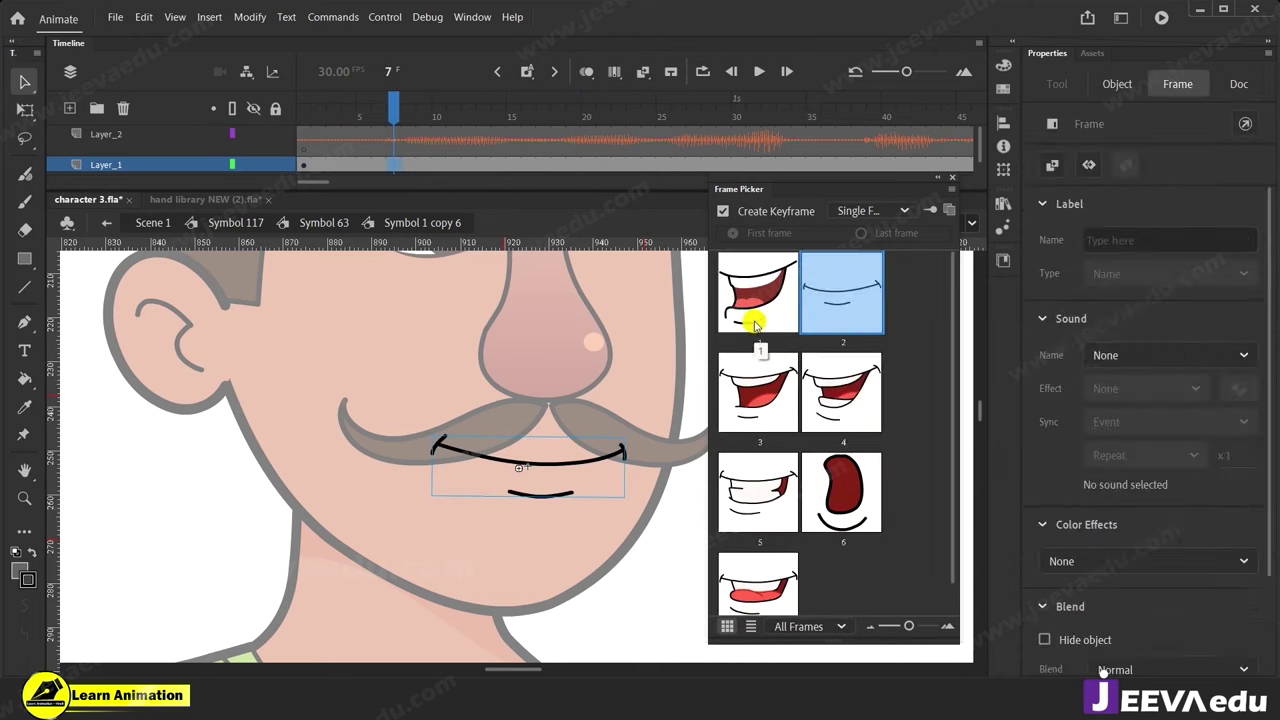
left_click(850, 393)
left_click(754, 400)
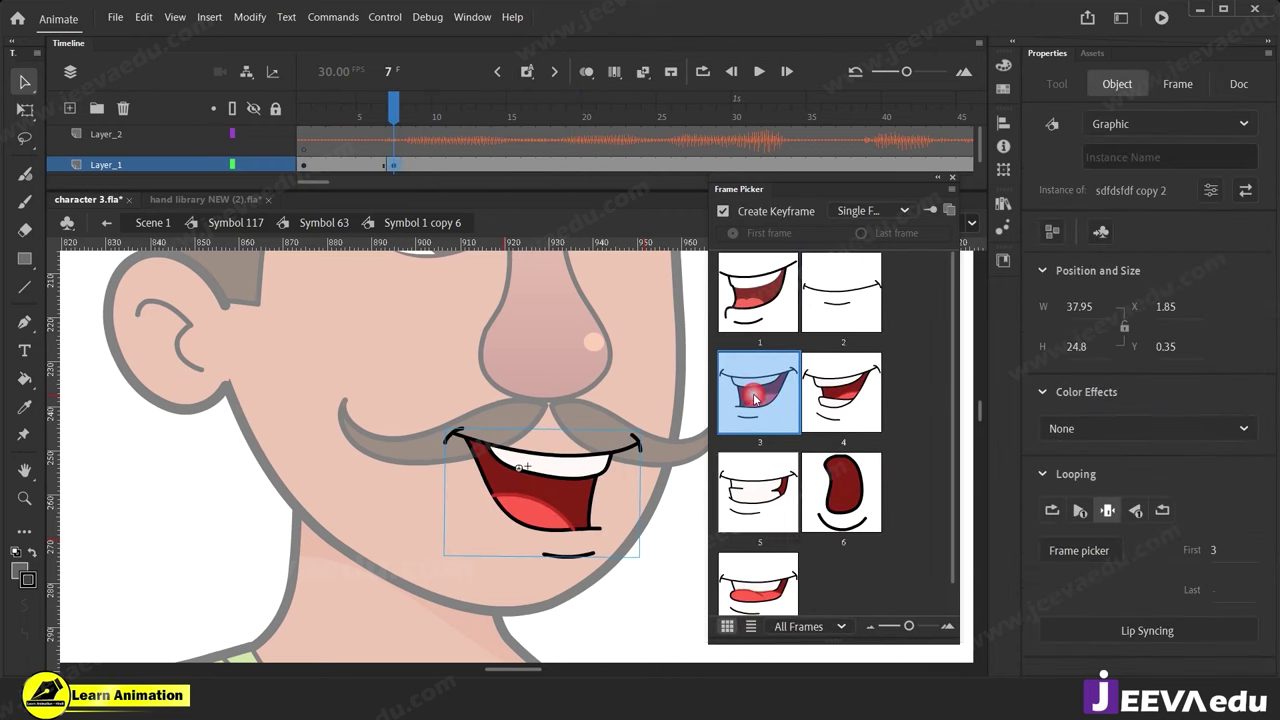
Add mouth keyframes on Layer_1 with shape 2 at frame 12 and shape 1 at frame 18.
left_click(453, 122)
left_click(466, 164)
key("F6")
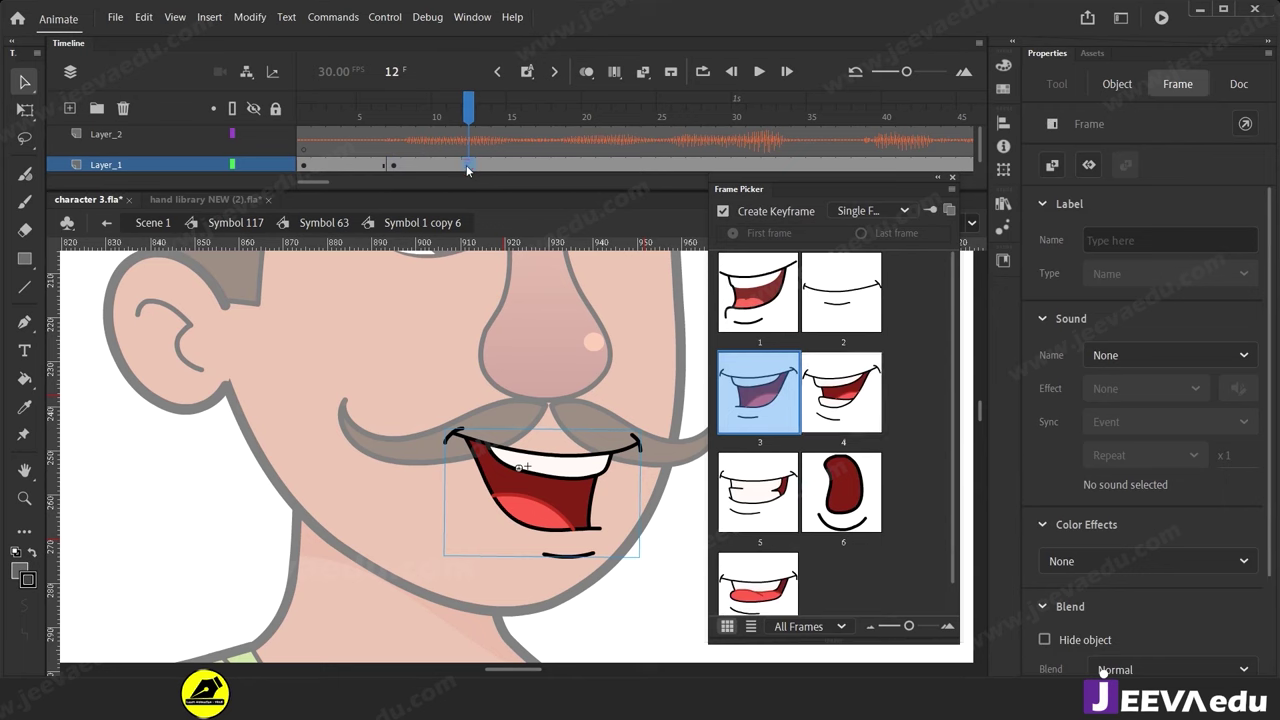
left_click(812, 282)
left_click_drag(472, 114, 560, 160)
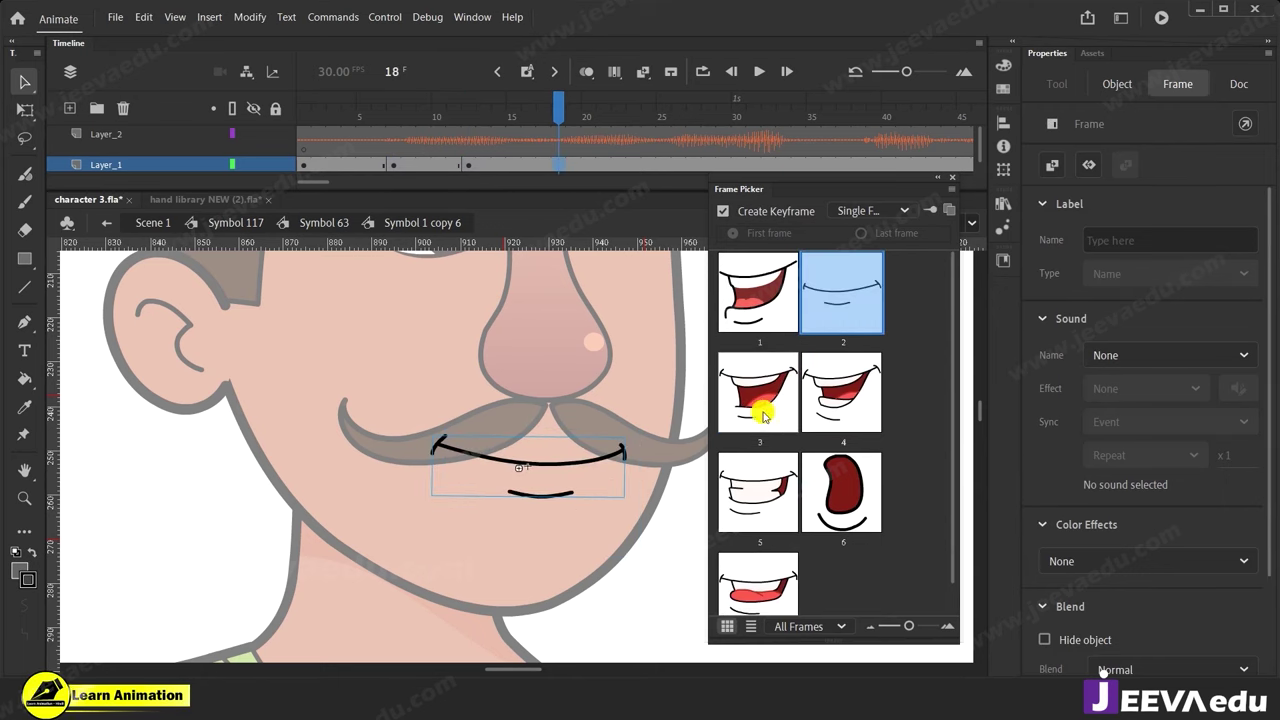
left_click(757, 412)
left_click(776, 305)
Add mouth keyframes on Layer_1 with shape 2 at frame 23 and shape 1 at frame 29.
left_click_drag(558, 104, 637, 163)
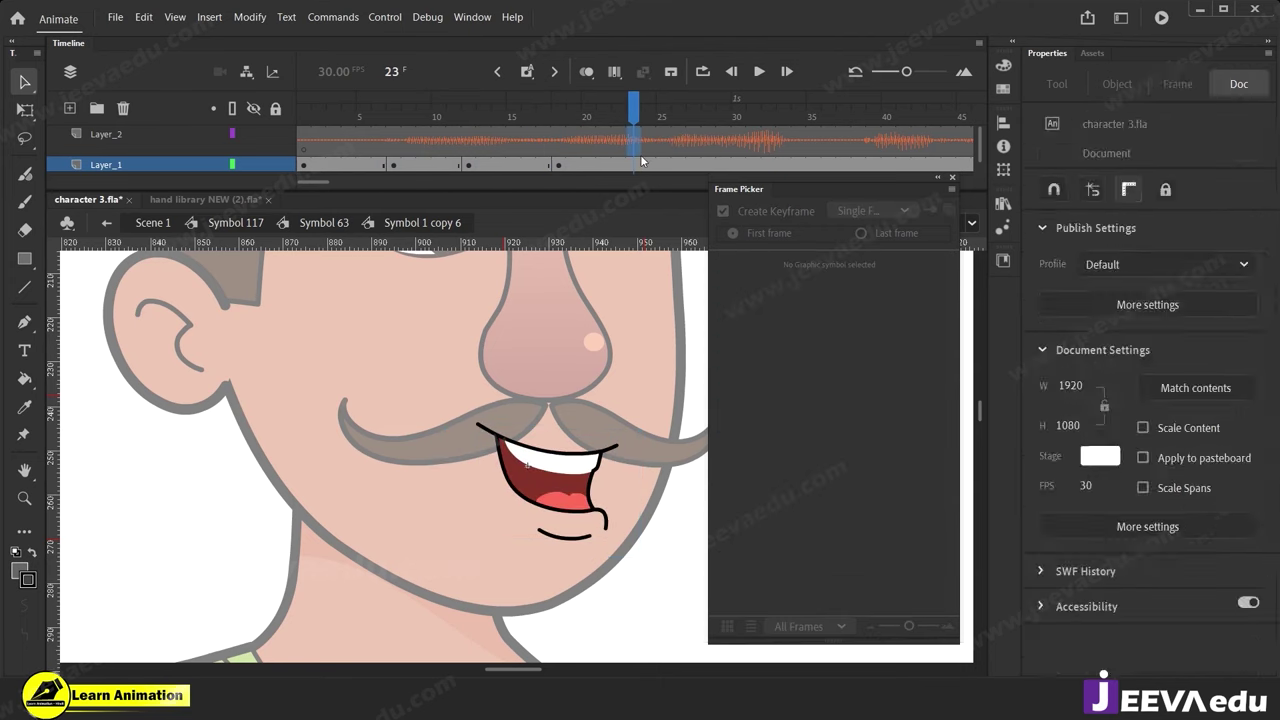
left_click(640, 152)
left_click(640, 166)
left_click(843, 305)
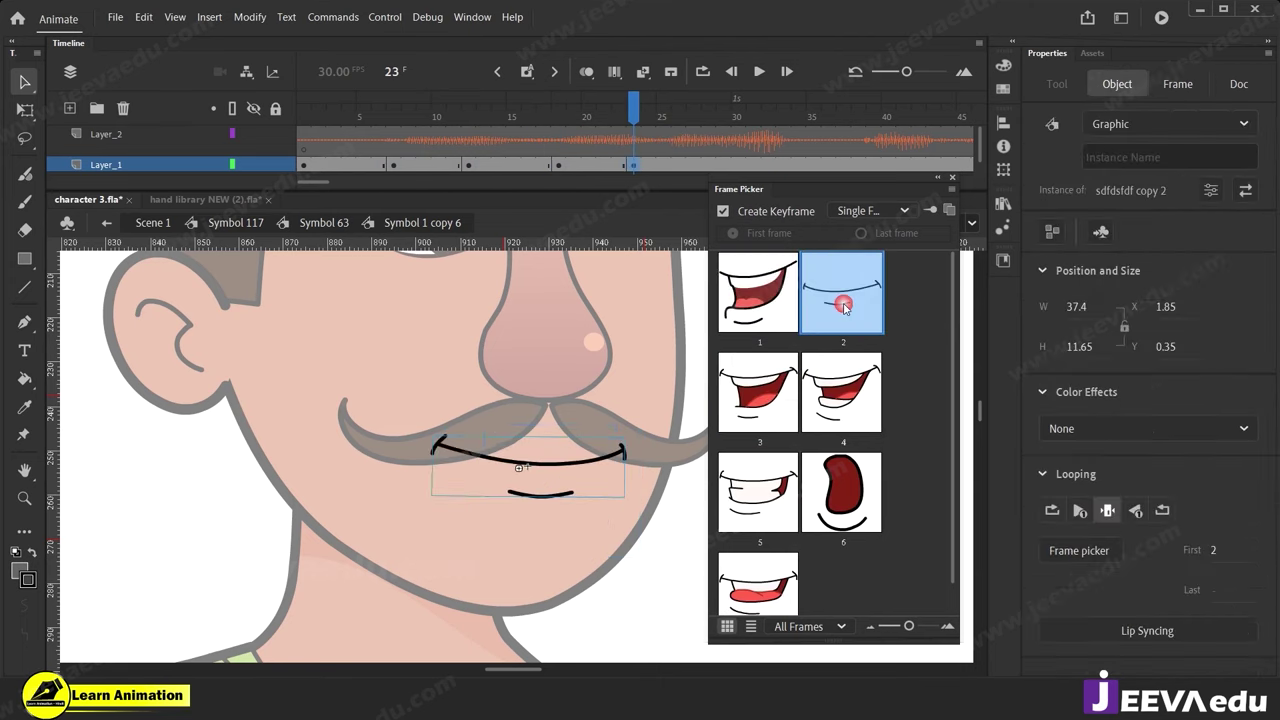
left_click_drag(662, 118, 731, 195)
left_click(723, 165)
left_click(758, 292)
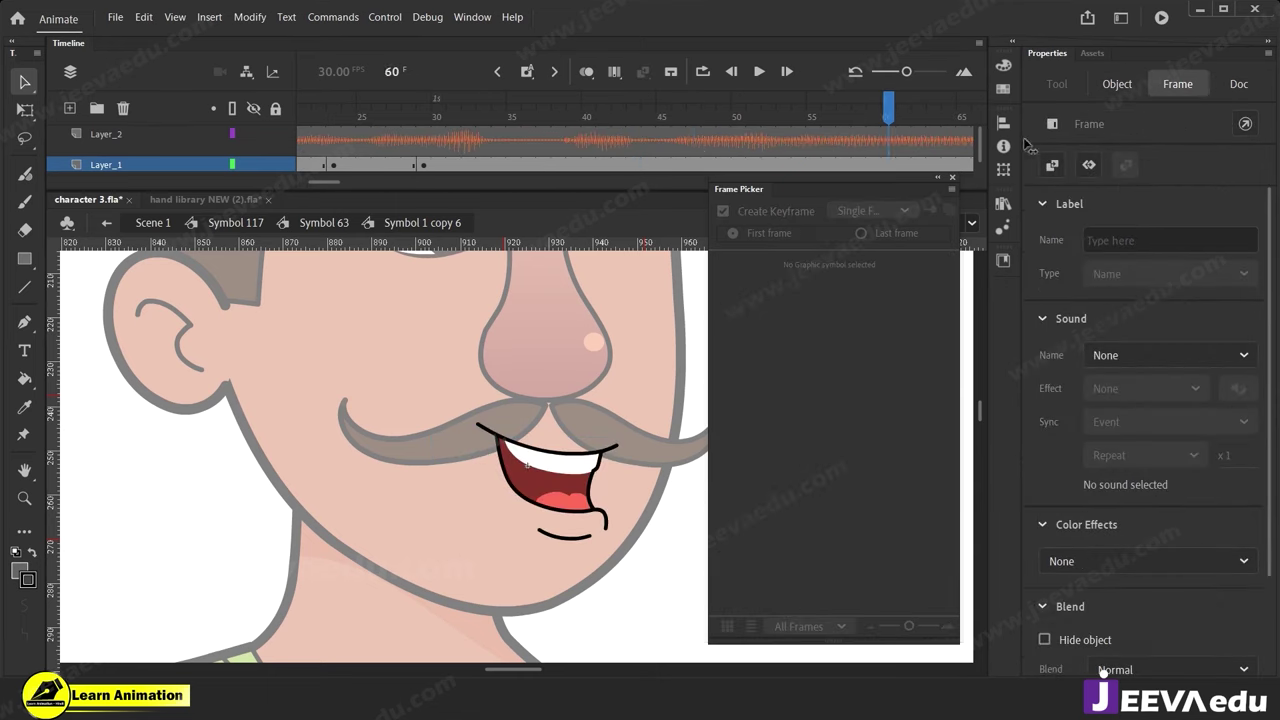
Add mouth keyframes on Layer_1 with shape 2 at frame 36 and shape 5 at frame 41.
mouse_move(544, 100)
left_mouse_down()
mouse_move(349, 100)
mouse_move(543, 100)
left_mouse_up()
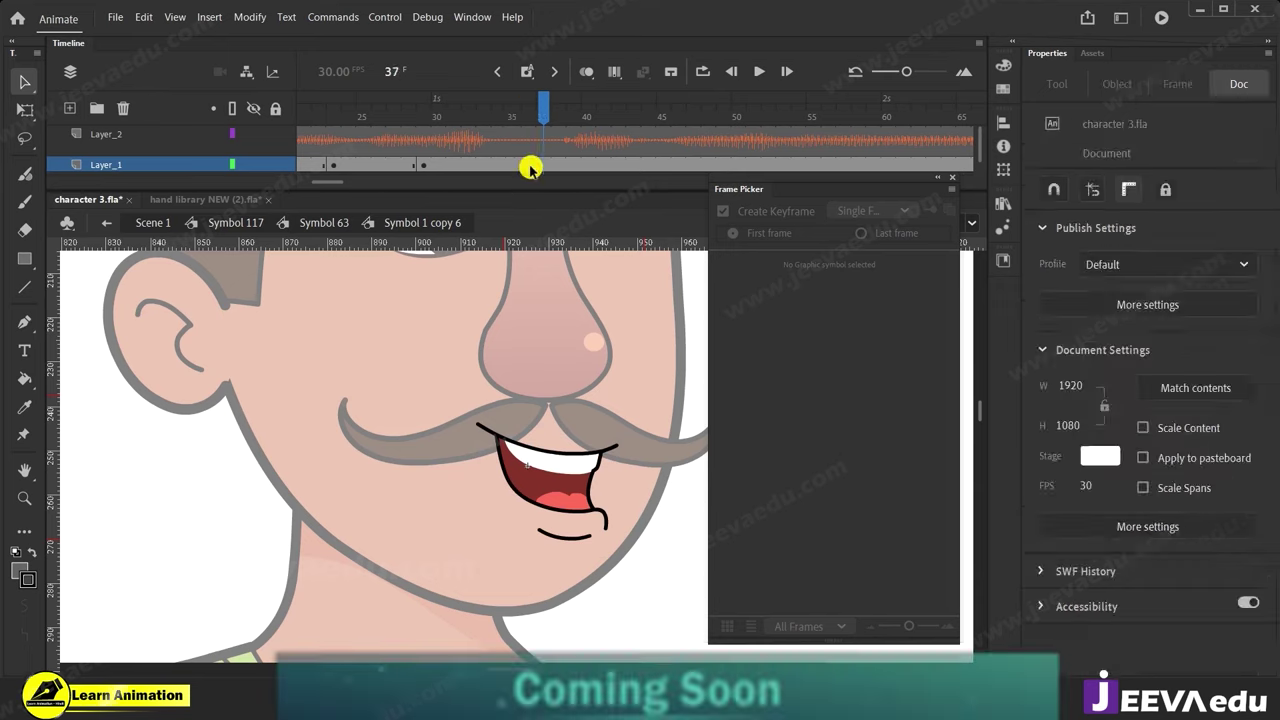
left_click(523, 166)
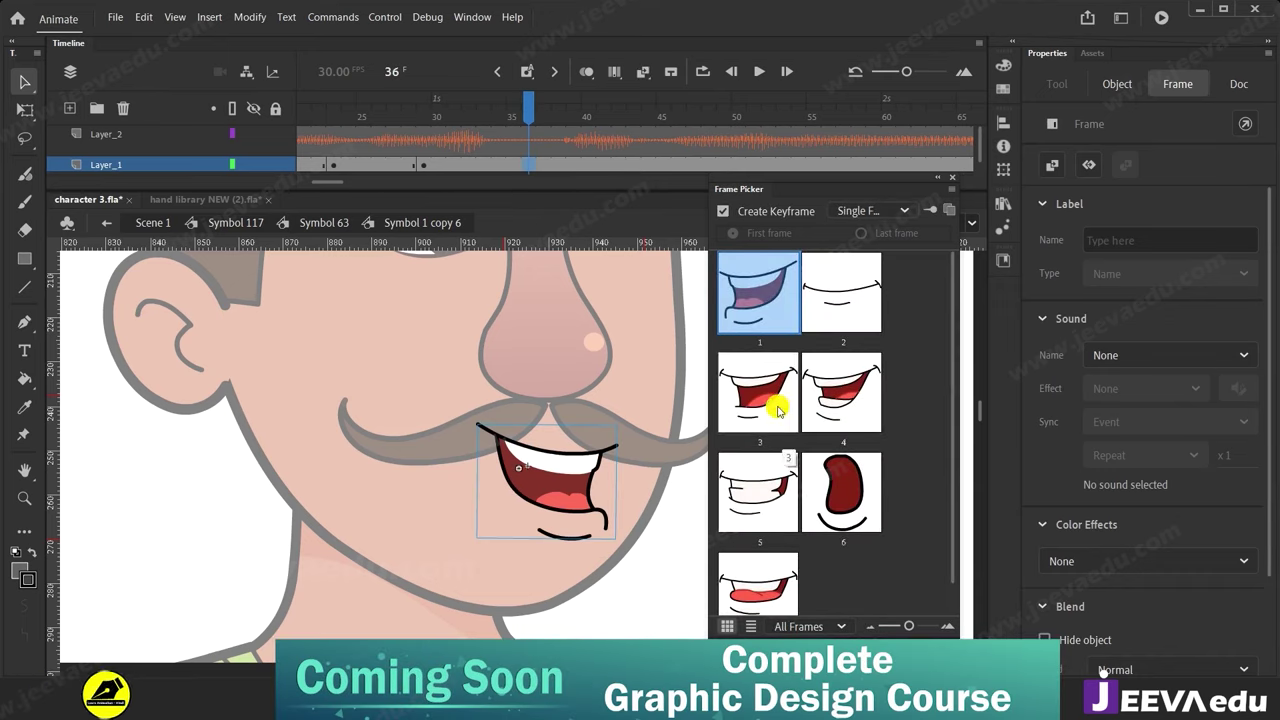
left_click(777, 408)
left_click(840, 304)
left_click_drag(530, 110, 588, 117)
left_click(605, 165)
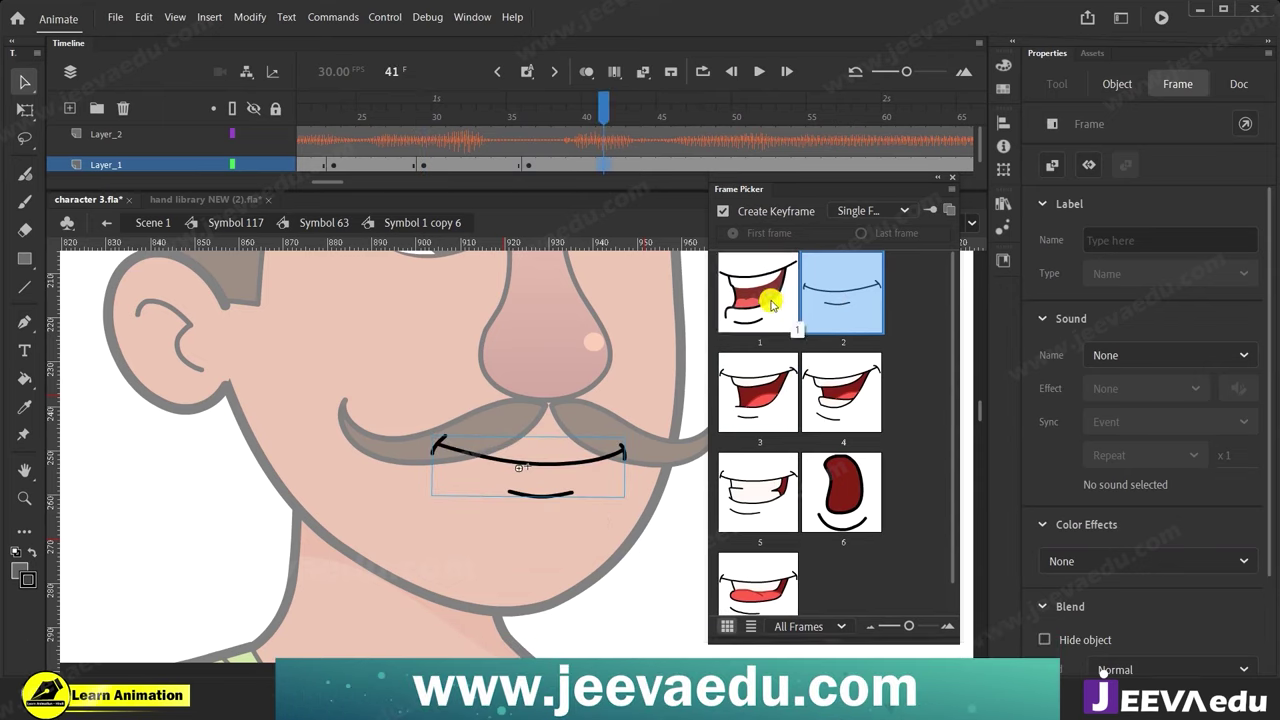
left_click(776, 493)
Add a mouth keyframe with shape 3 at frame 46 of Layer_1.
left_click_drag(602, 110, 678, 176)
left_click(681, 162)
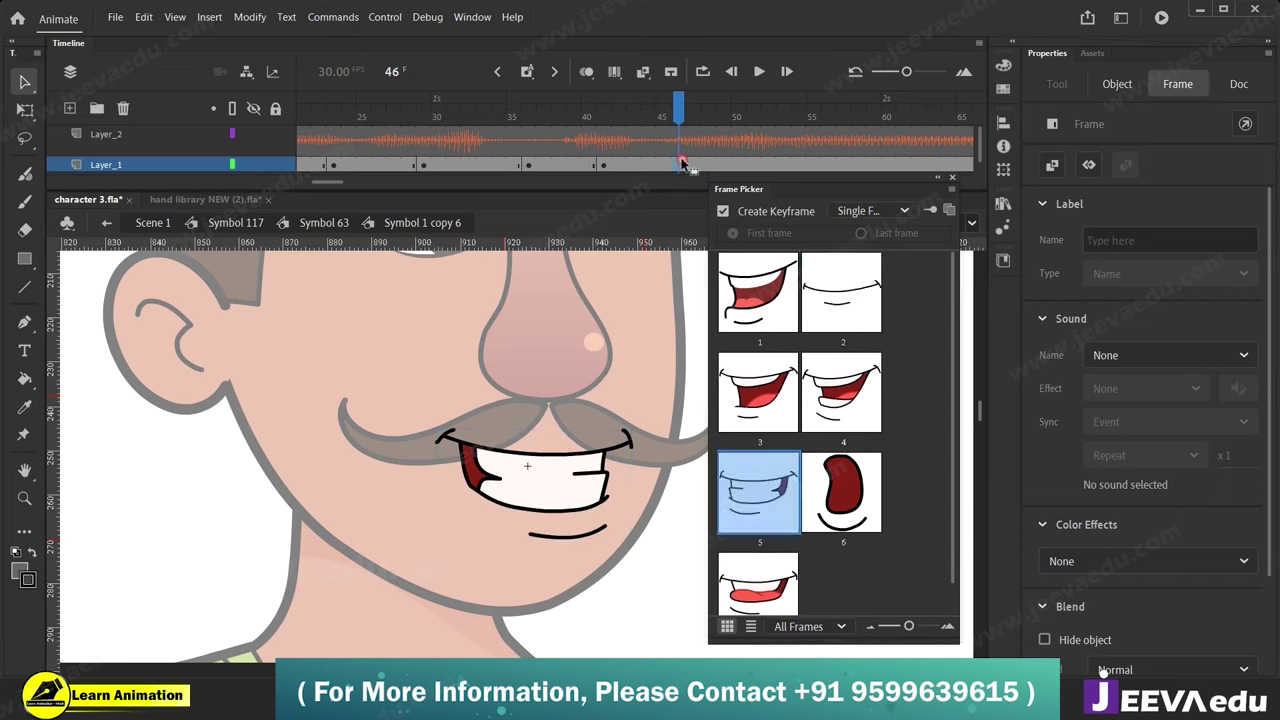
left_click(571, 154)
left_click(661, 165)
left_click(614, 166)
left_click_drag(615, 167, 605, 167)
left_click(678, 164)
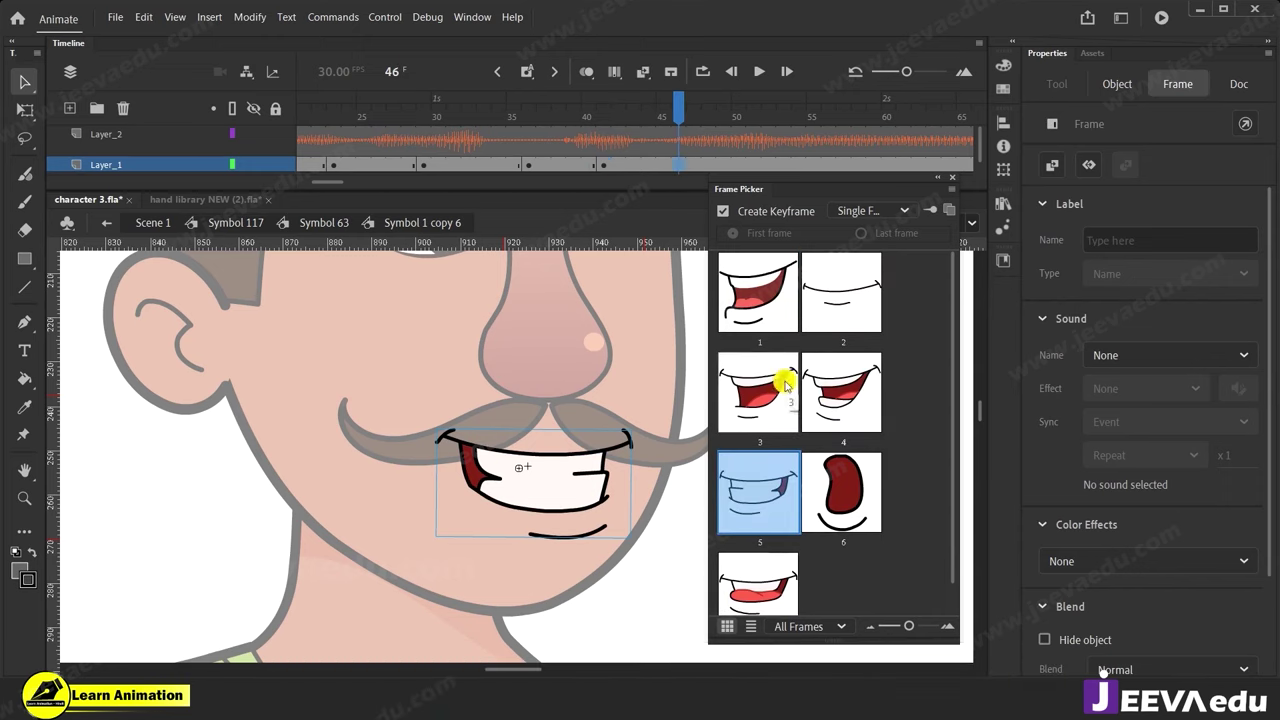
left_click(779, 395)
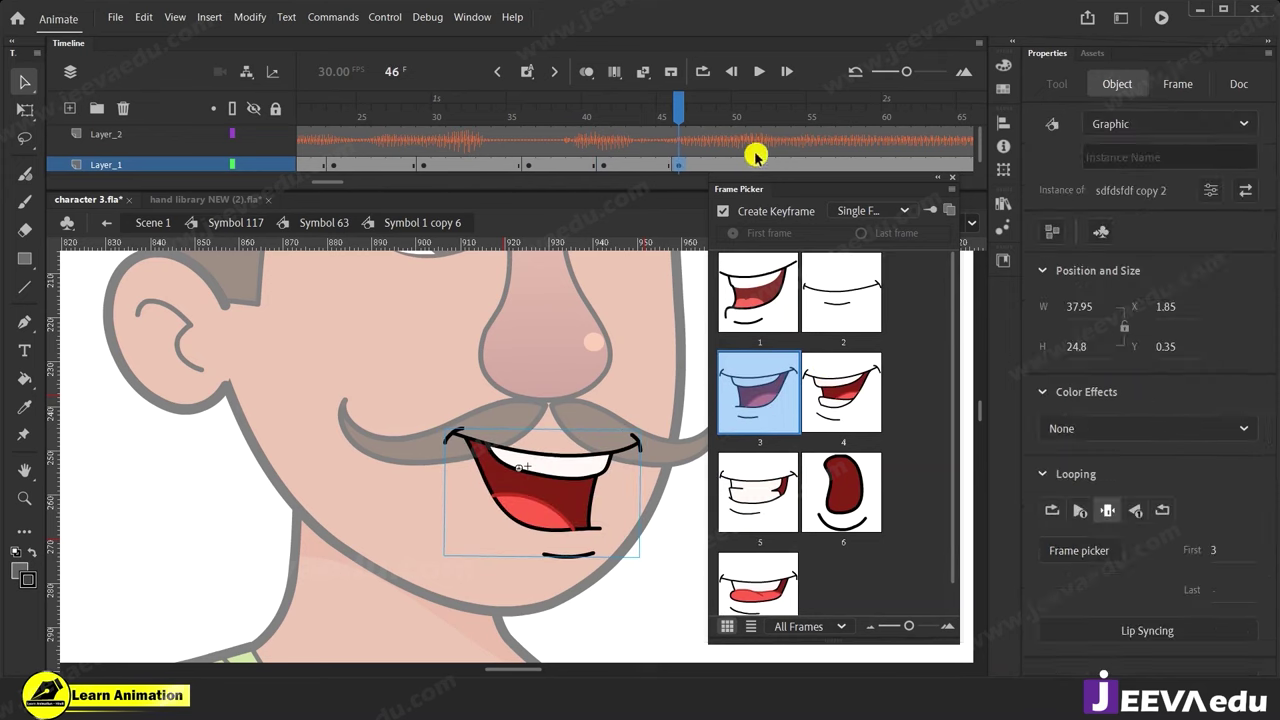
Add mouth keyframes on Layer_1 with shape 2 at frame 51 and shape 4 at frame 58.
left_click(752, 165)
left_click(832, 324)
left_click_drag(783, 106, 866, 191)
left_click(861, 146)
left_click_drag(862, 130, 474, 167)
left_click(484, 165)
left_click(766, 334)
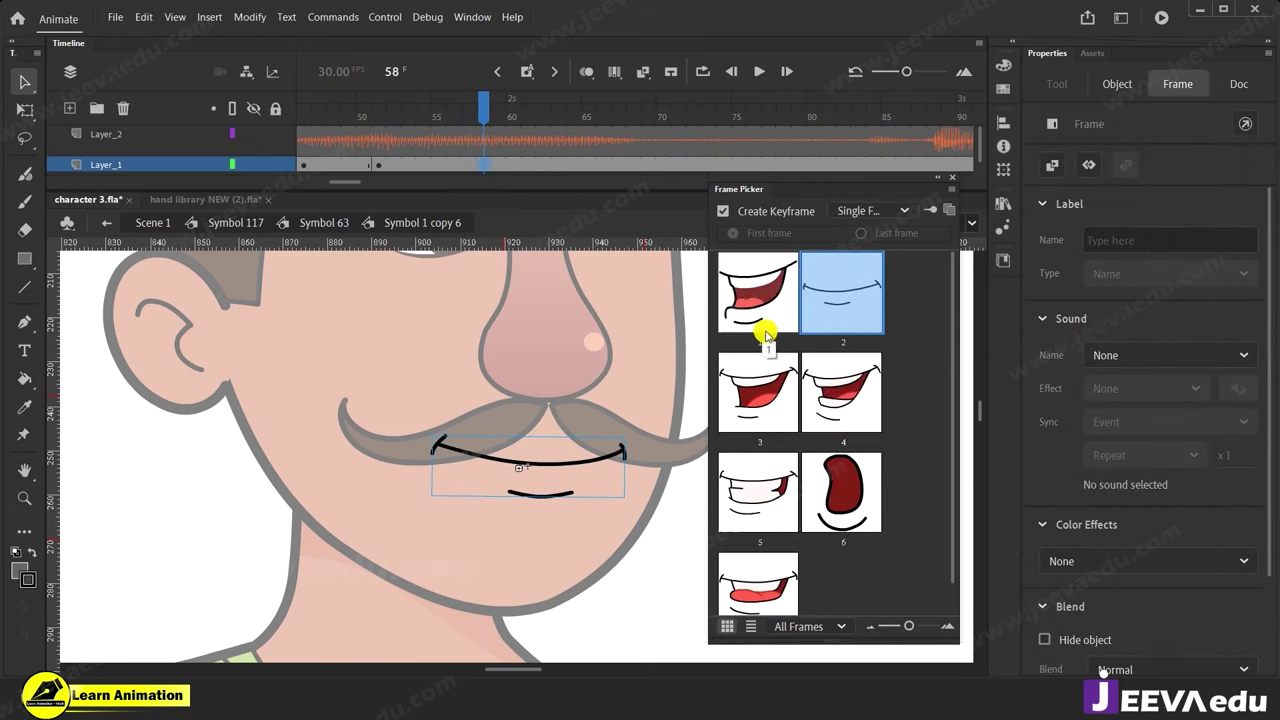
left_click(835, 398)
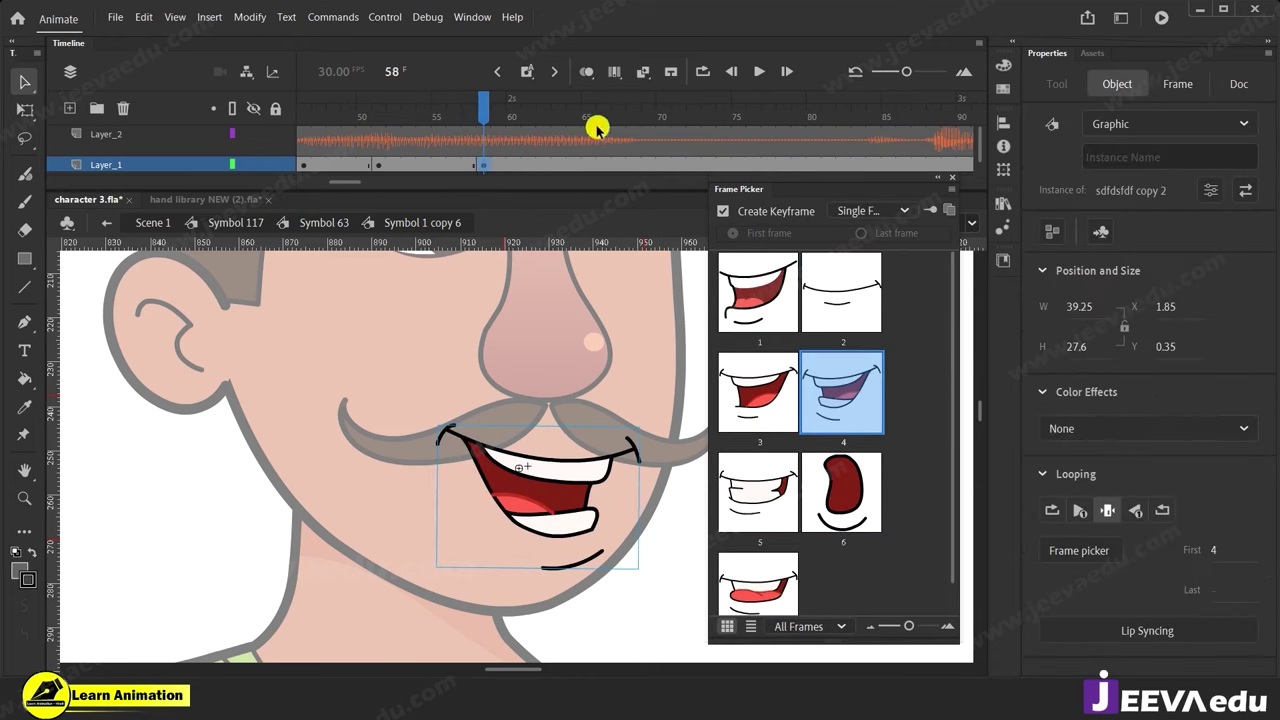
Close the mouth with shape 2 at frame 65 of Layer_1 and play the lip sync from the start.
left_click(588, 163)
left_click(837, 281)
left_click_drag(620, 103, 57, 200)
key("Return")
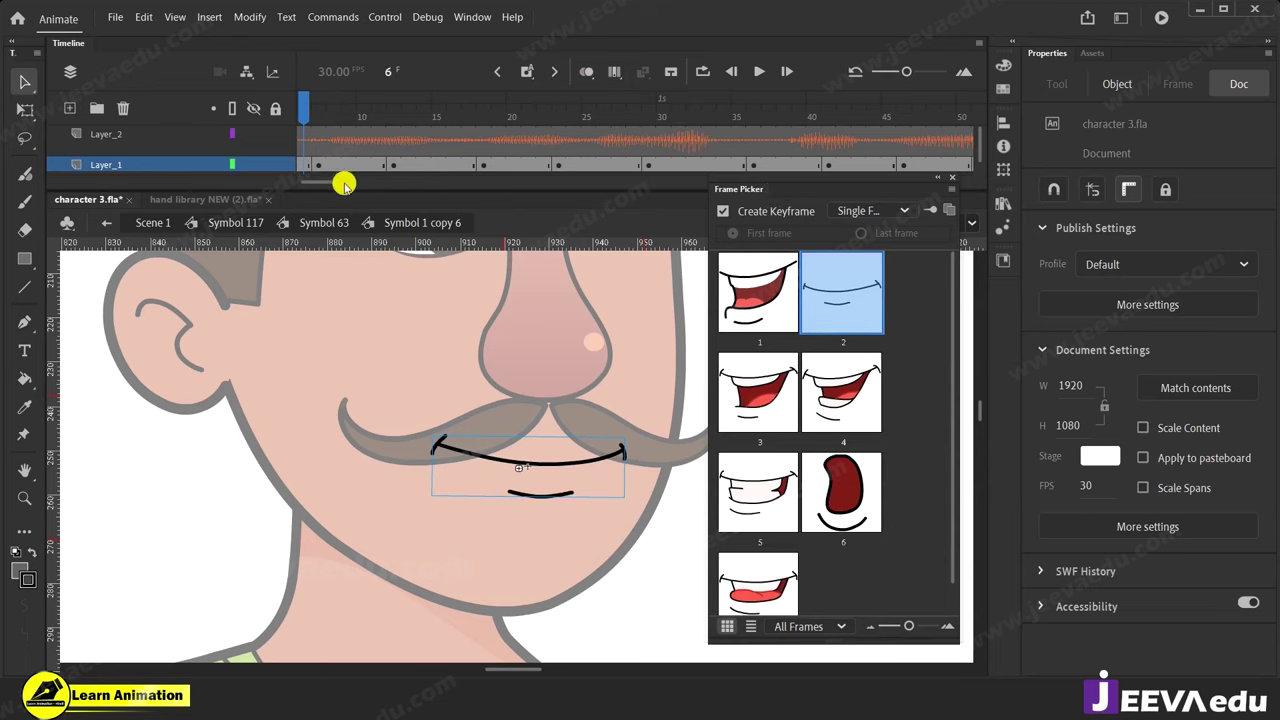
Make the timeline taller, duplicate the mouth keyframes from frame 7 onward to frame 86 of Layer_1, and play them with the audio.
left_click_drag(454, 191, 454, 212)
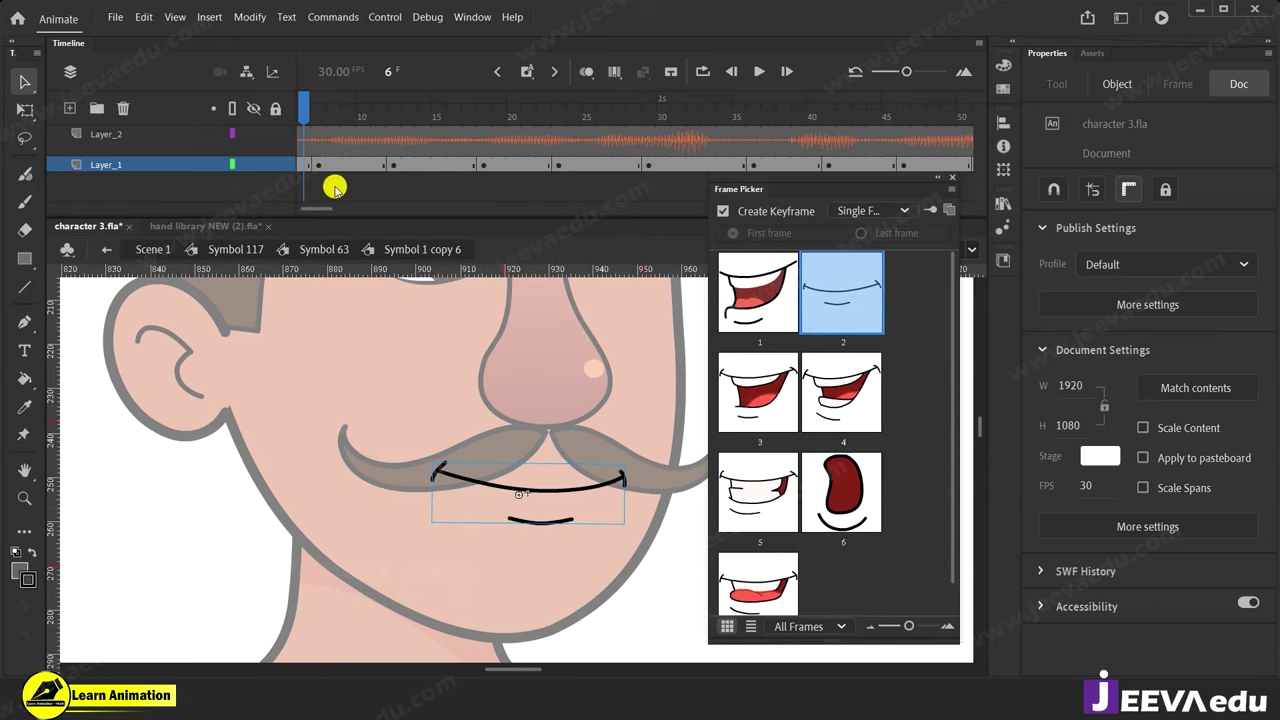
left_click_drag(318, 208, 332, 213)
left_click_drag(889, 165, 557, 174)
left_click_drag(489, 118, 515, 174)
key("Return")
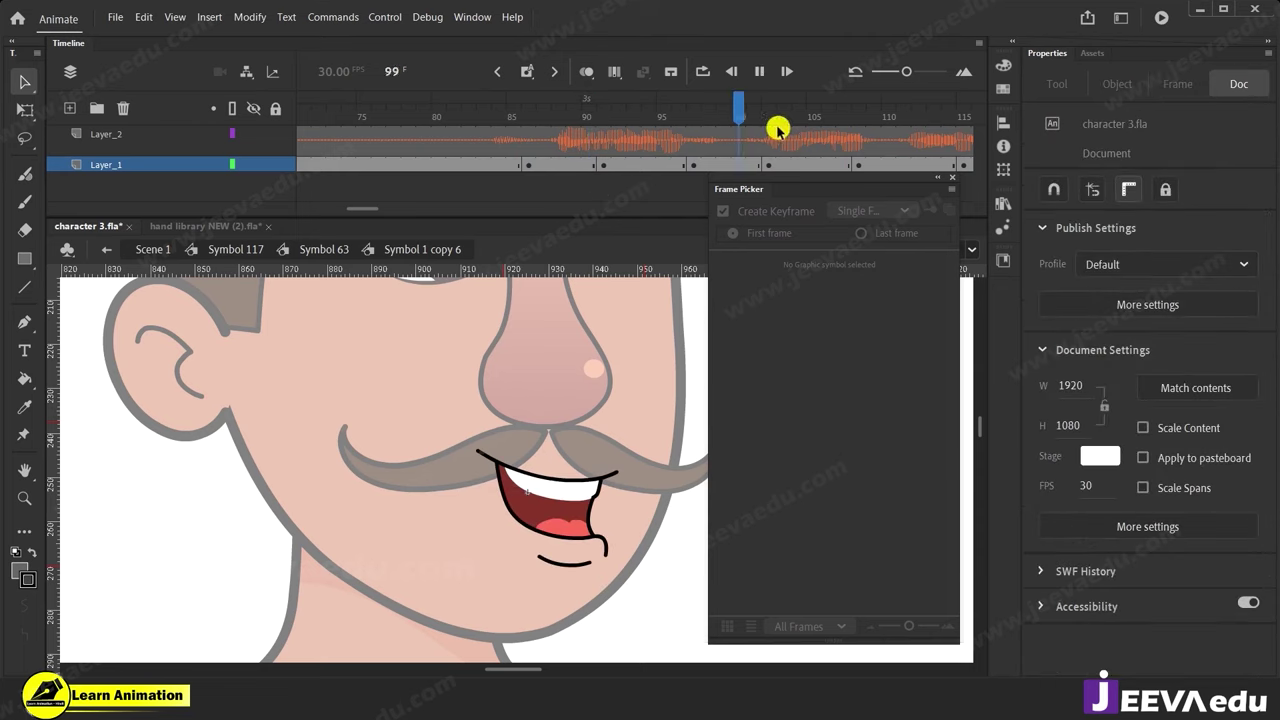
Insert two frames at frame 83 of Layer_1 and set the mouth keyframe at frame 88 to shape 6.
left_click(478, 172)
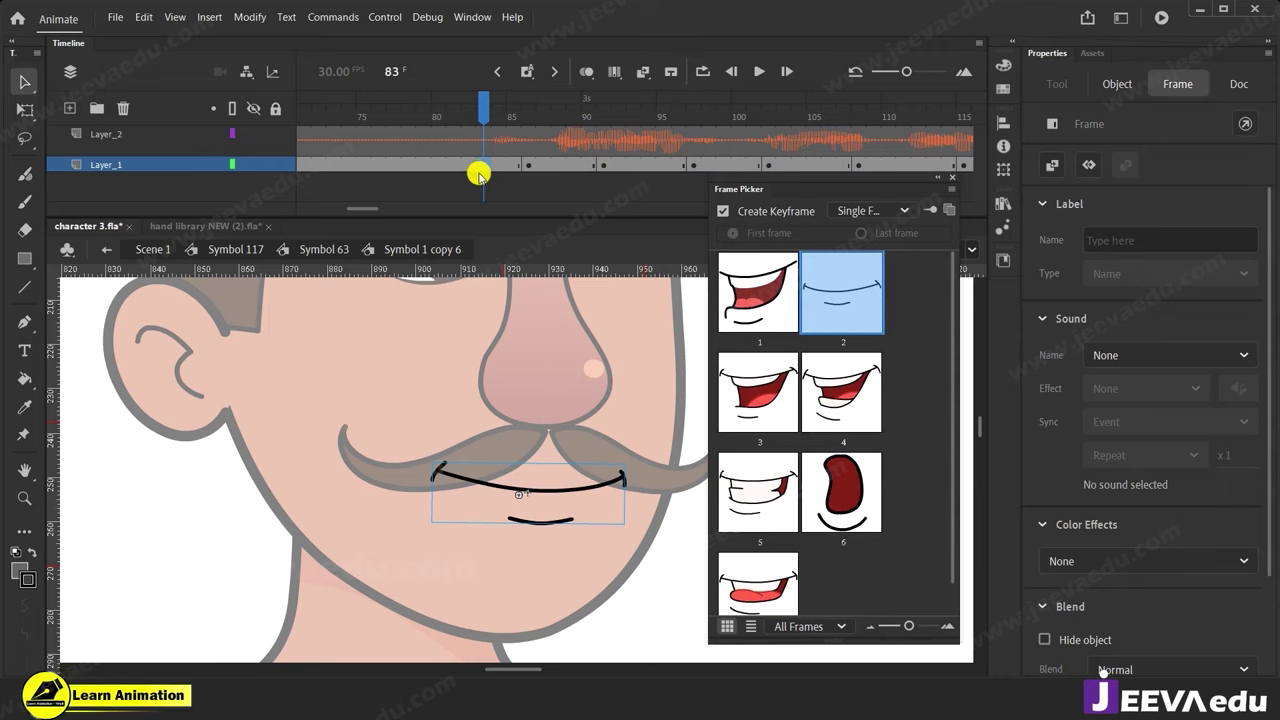
key("F5")
left_click(561, 164)
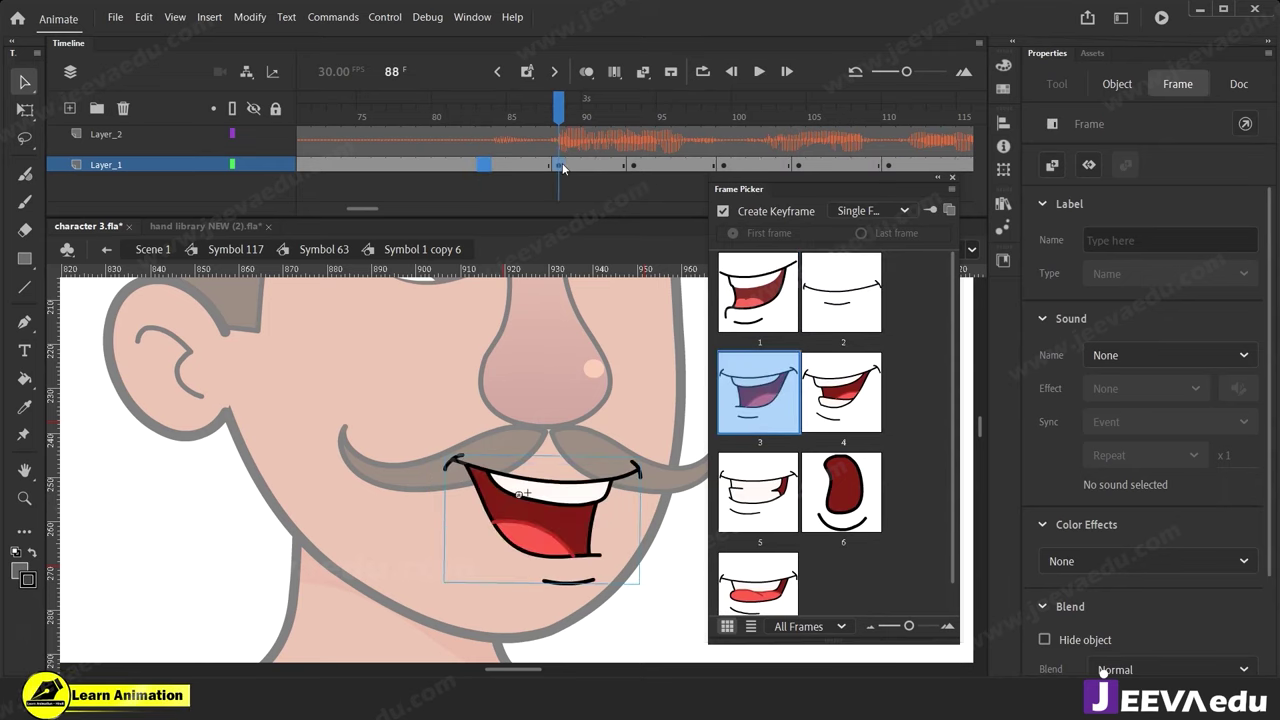
left_click(851, 500)
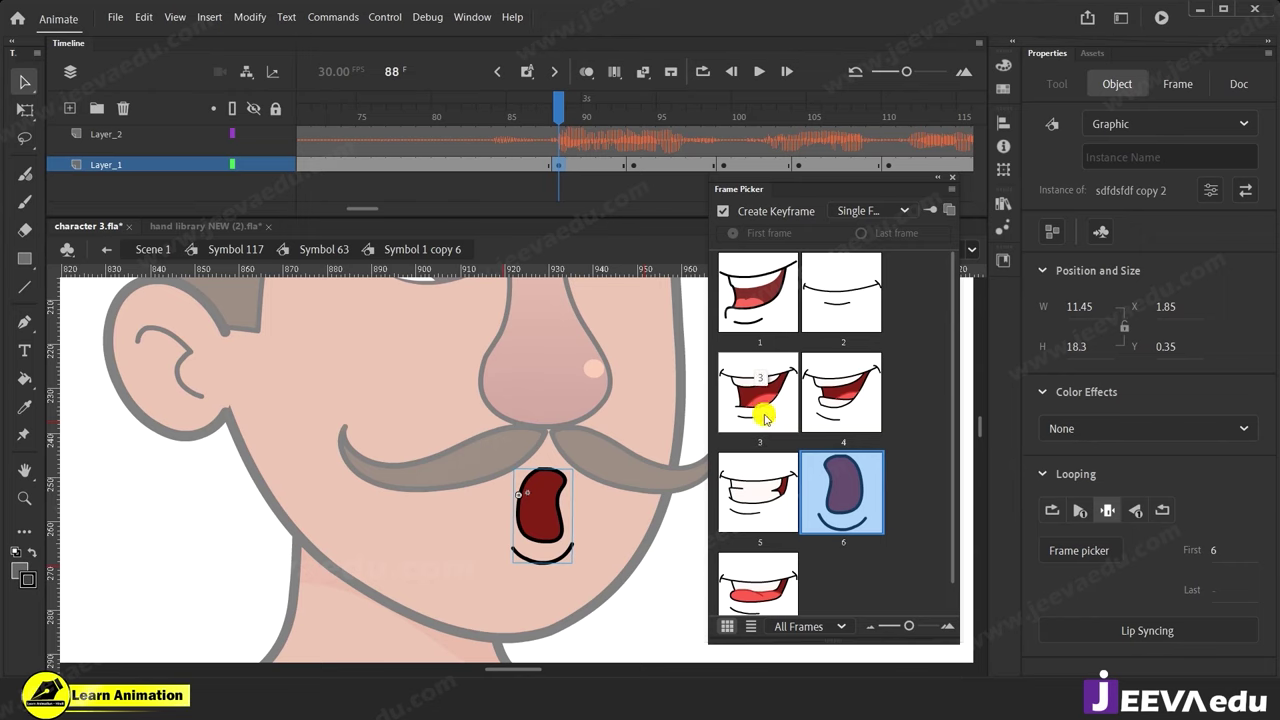
left_click_drag(853, 185, 854, 196)
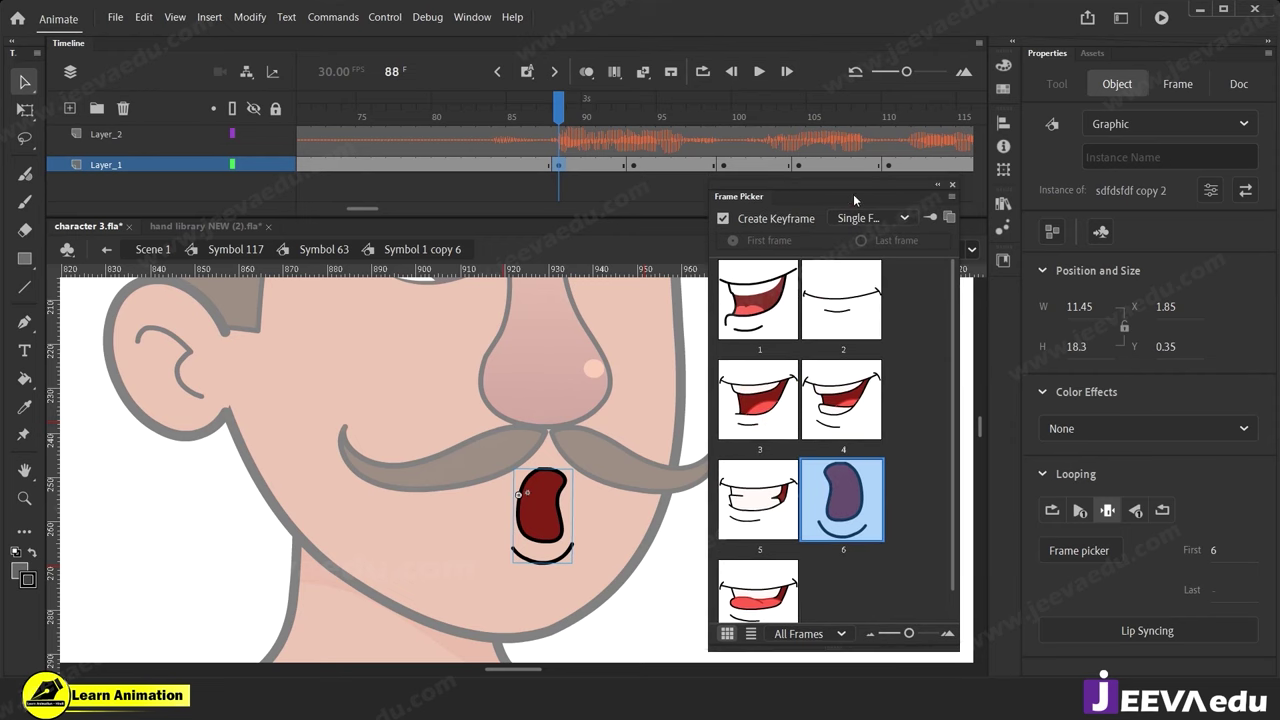
Lengthen the mouth shape starting at frame 88 by inserting one frame at frame 90, and play the section.
left_click_drag(558, 105, 538, 153)
left_click(585, 165)
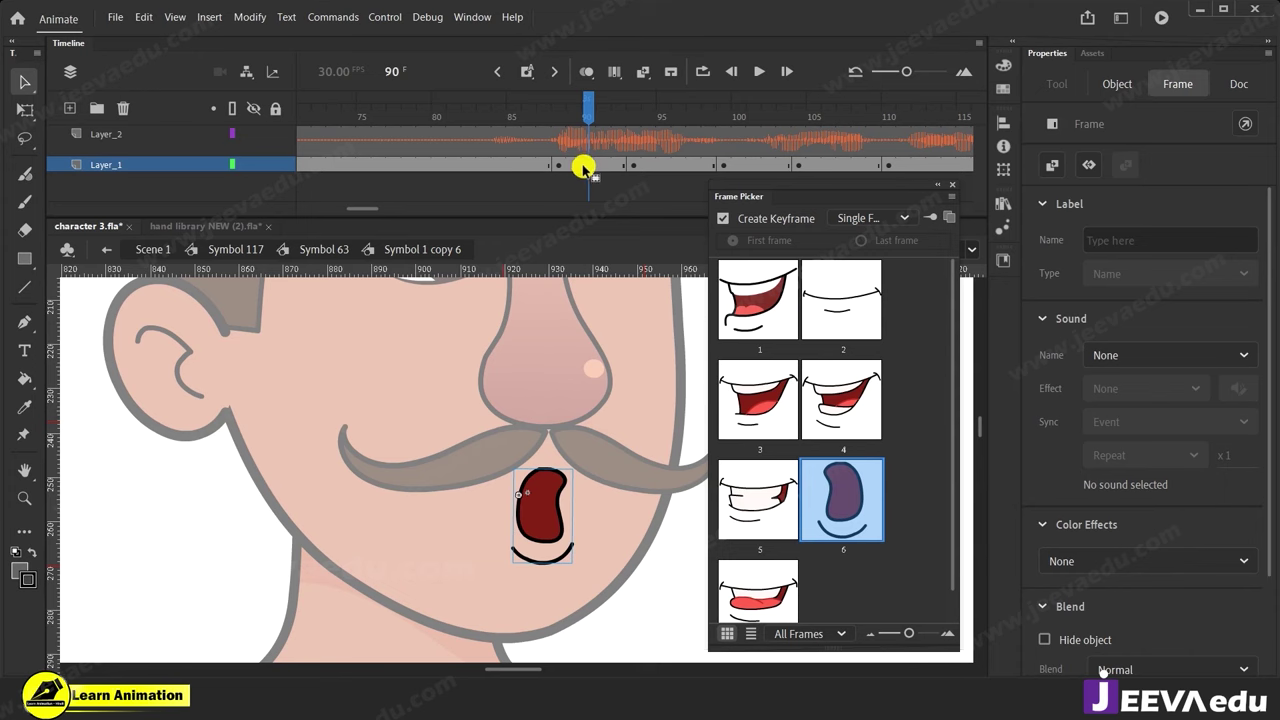
key("F5")
left_click_drag(626, 118, 471, 144)
key("Return")
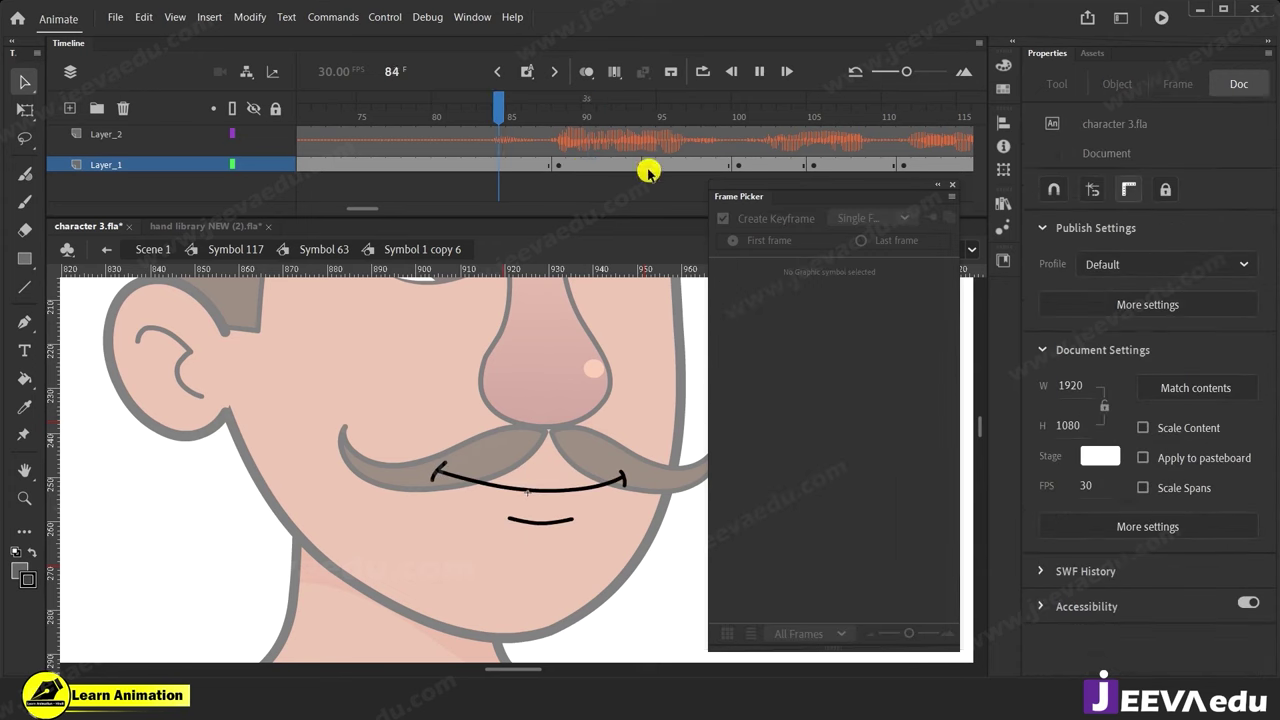
key("Return")
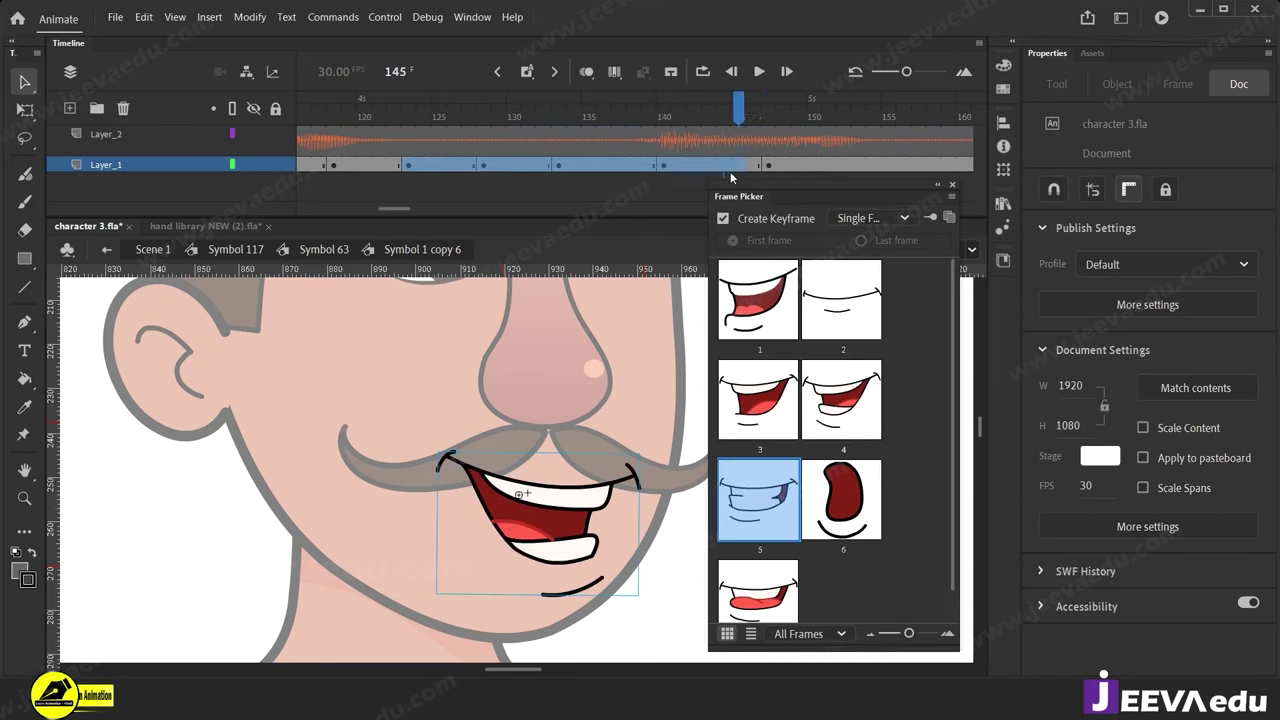
Move the Layer_1 keyframes from frame 123 onward to start at frame 140, and play them with the audio.
left_click(416, 164)
left_click_drag(418, 165, 602, 175)
left_click(690, 170)
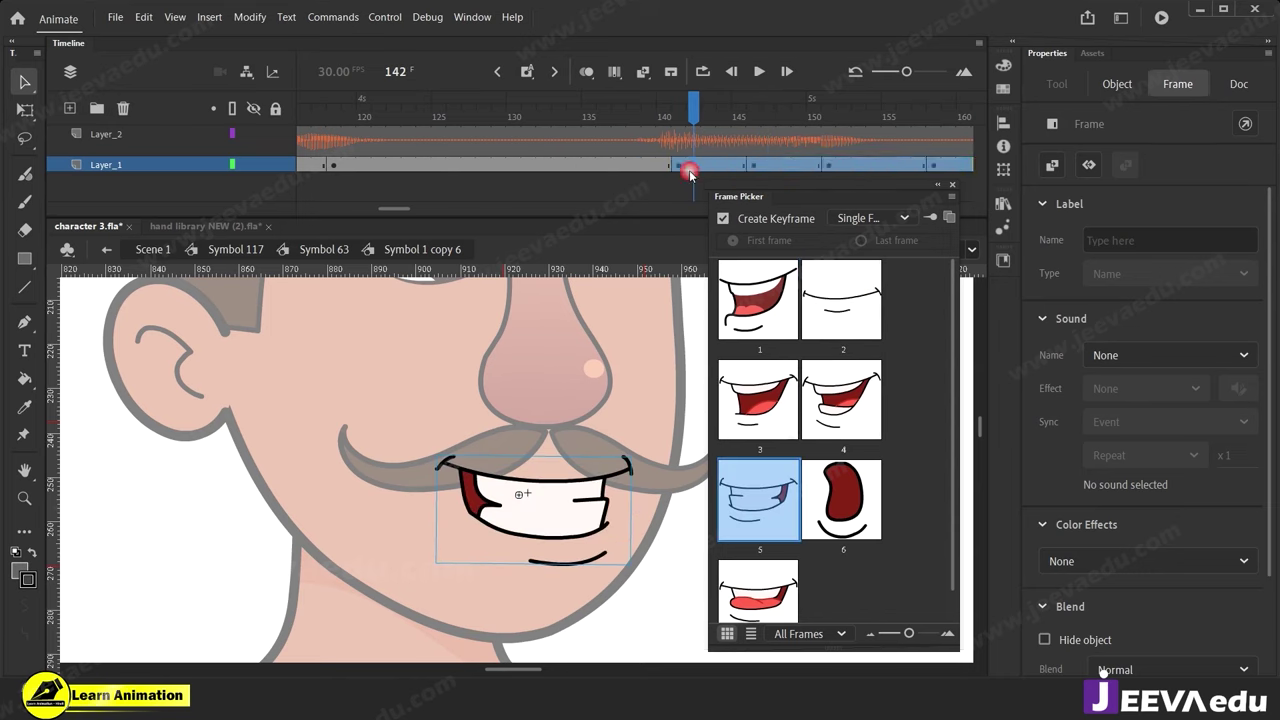
left_click_drag(679, 171, 680, 170)
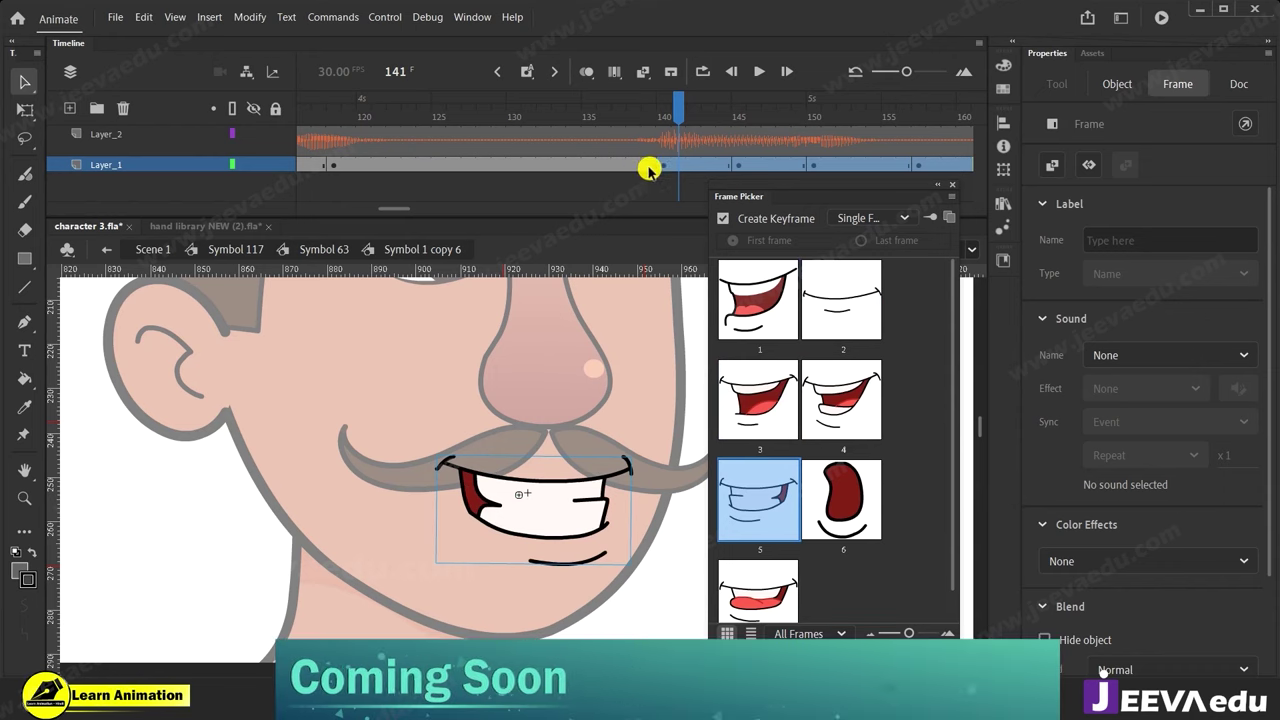
left_click(622, 122)
key("Return")
key("Return")
left_click_drag(770, 142, 655, 150)
key("Return")
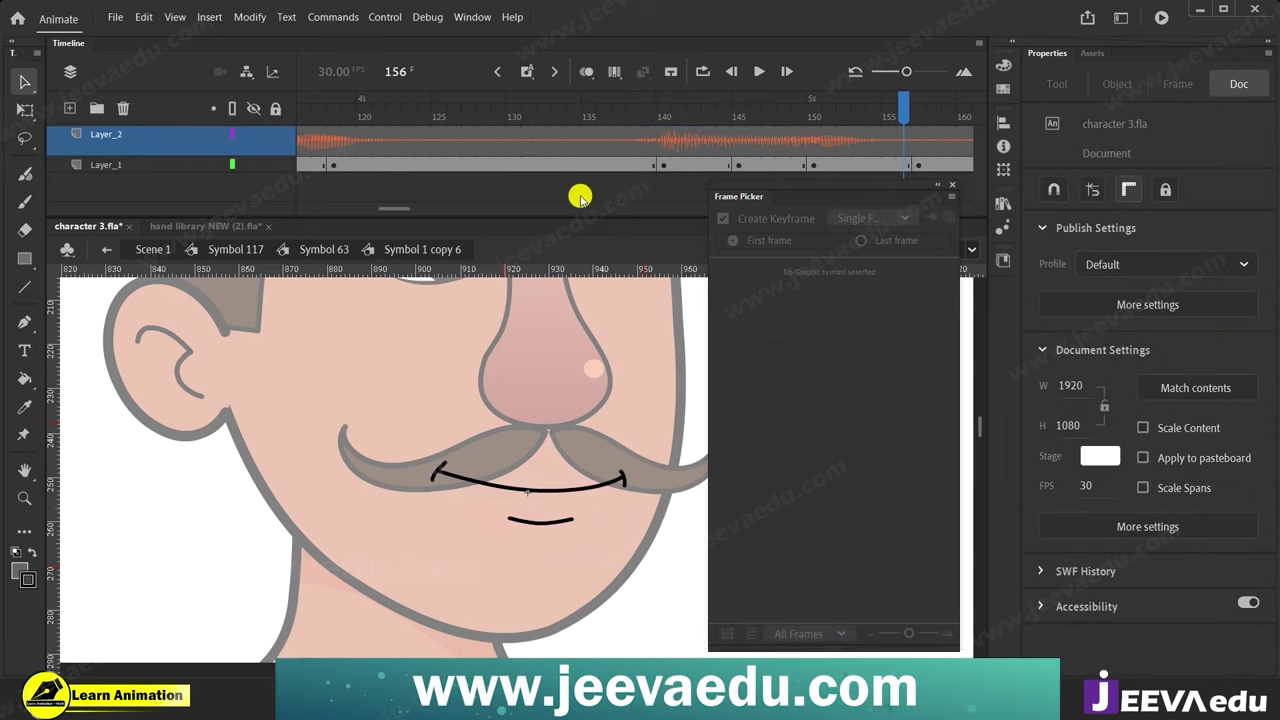
Move the Layer_1 keyframes from frame 157 onward to start at frame 164, matching the next burst of speech.
left_click_drag(388, 208, 397, 211)
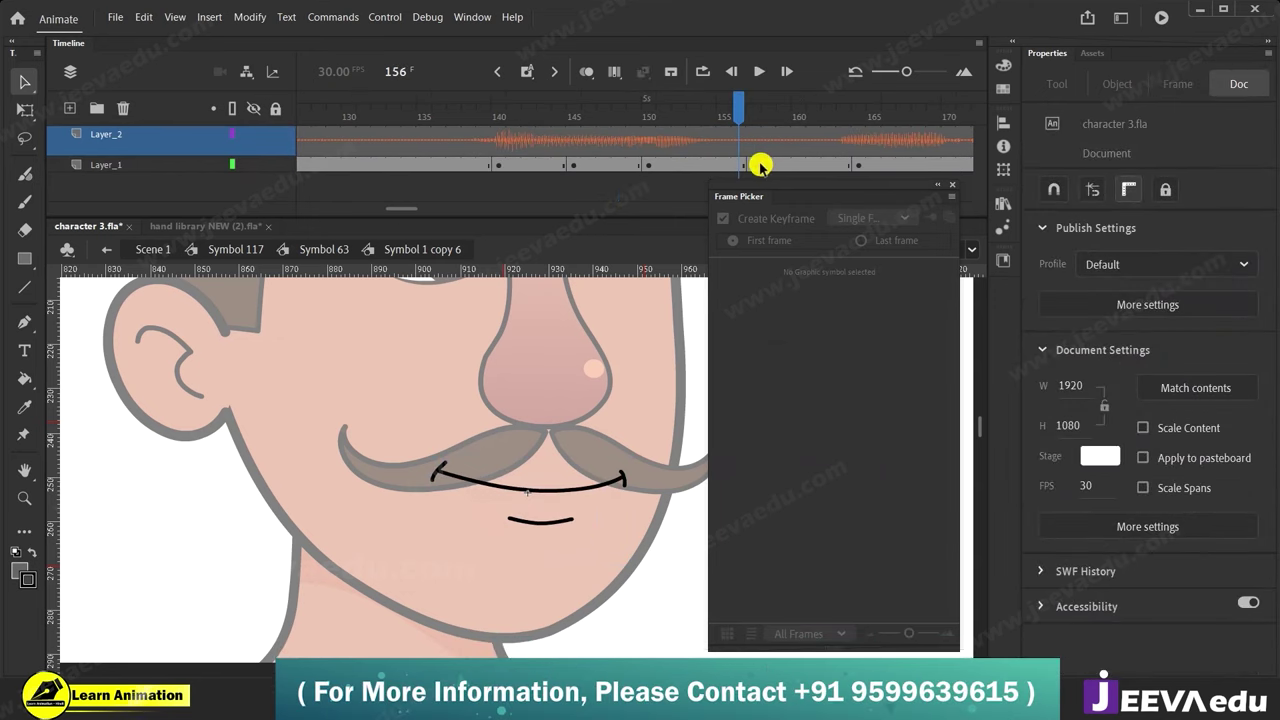
left_click_drag(751, 165, 861, 164)
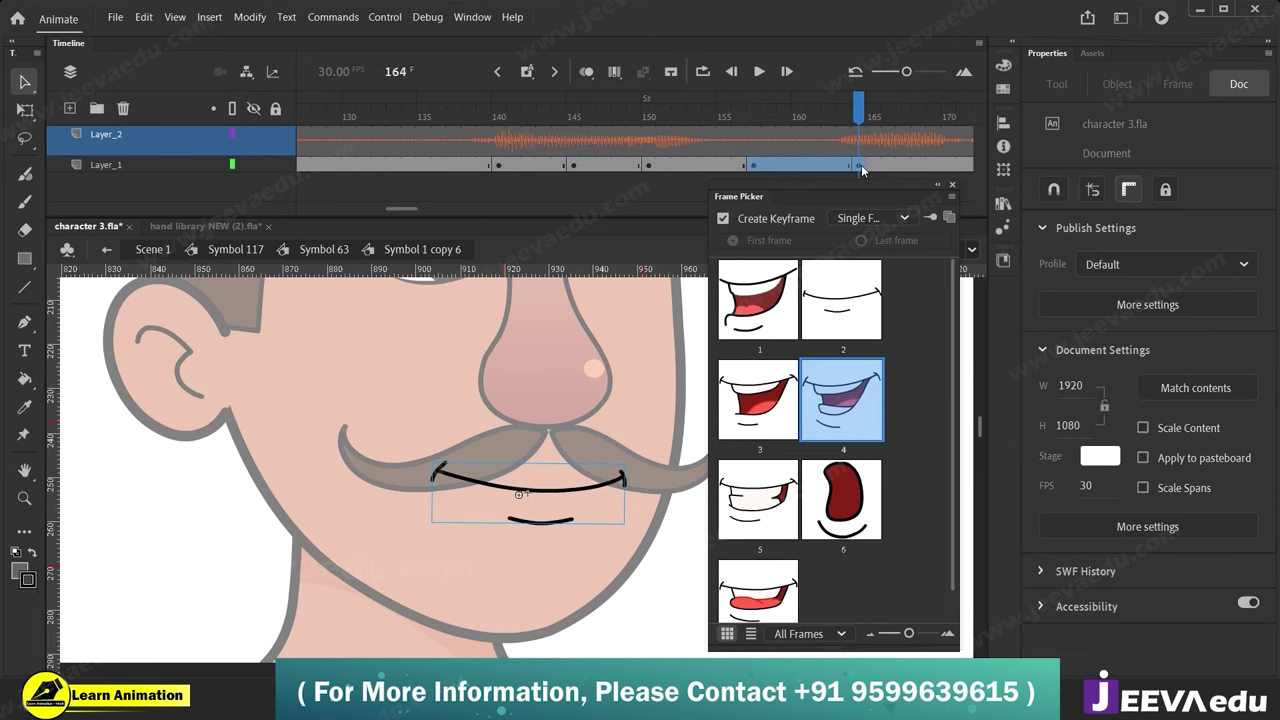
left_click(935, 164)
key("Return")
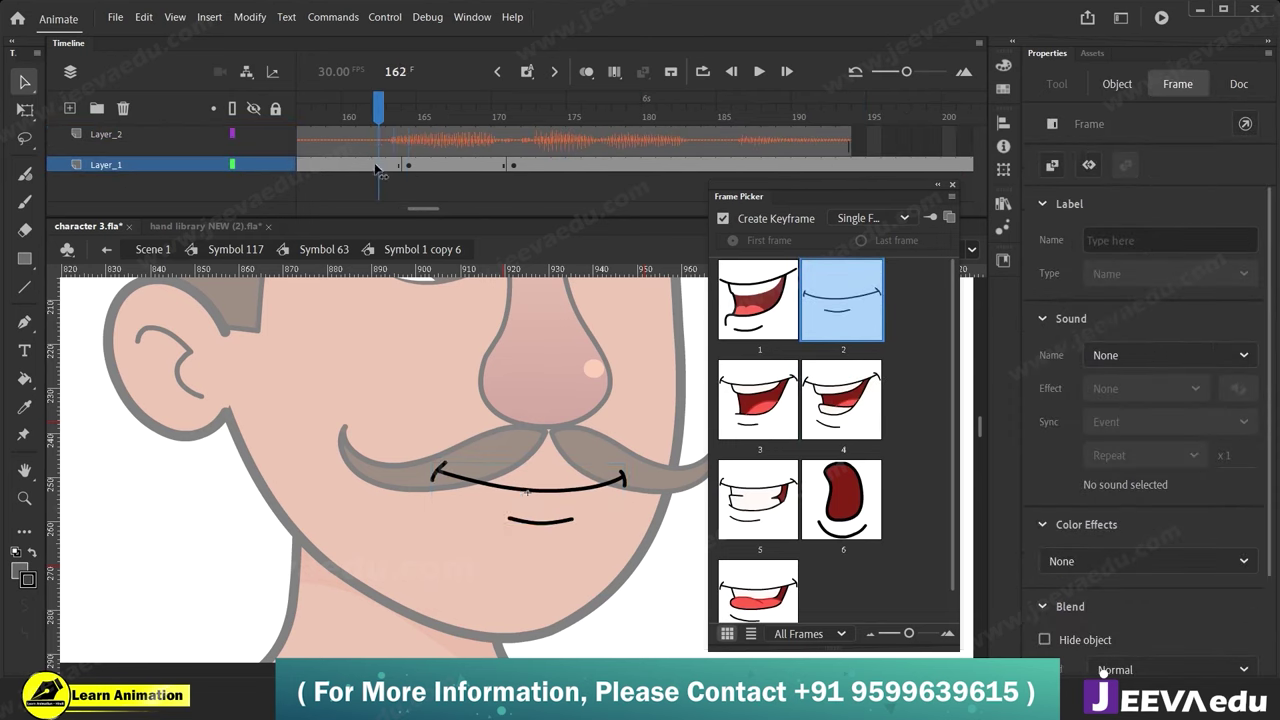
Play on from frame 162, then keyframe mouth shape 3 at frame 177 and shape 2 at frame 182 of Layer_1.
key("Return")
left_click(603, 165)
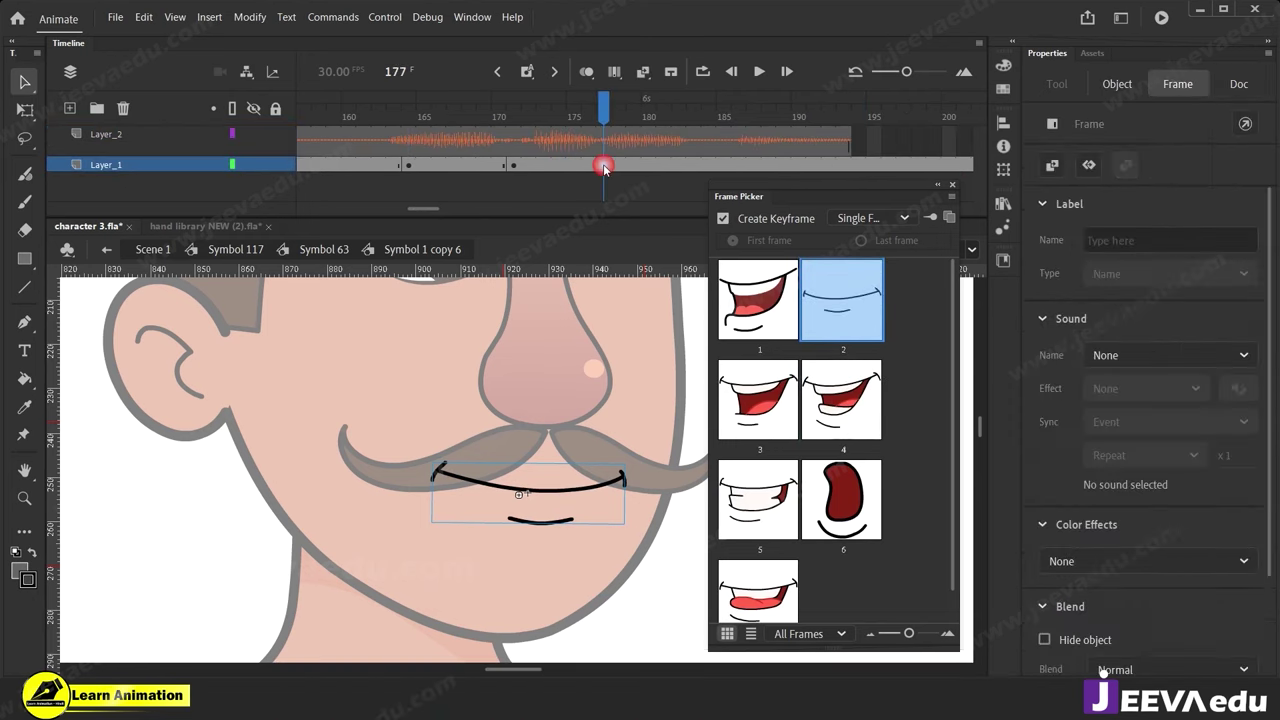
left_click(777, 396)
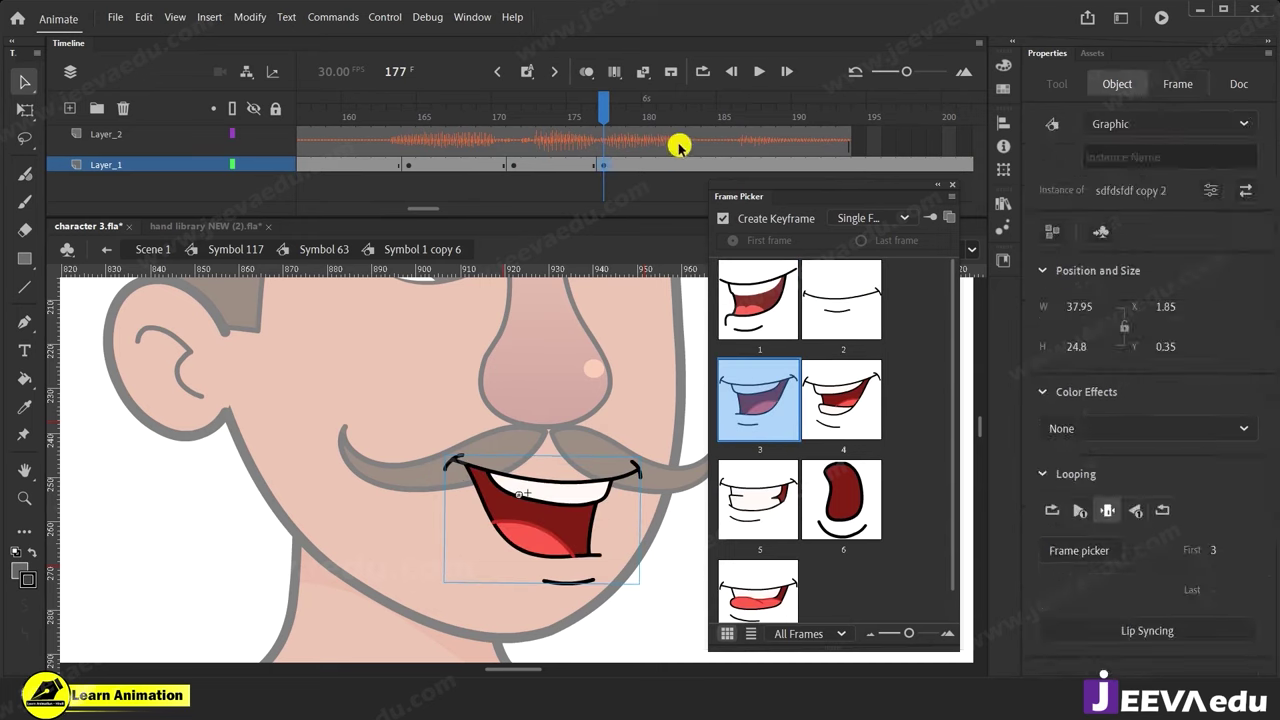
left_click(683, 162)
left_click(825, 285)
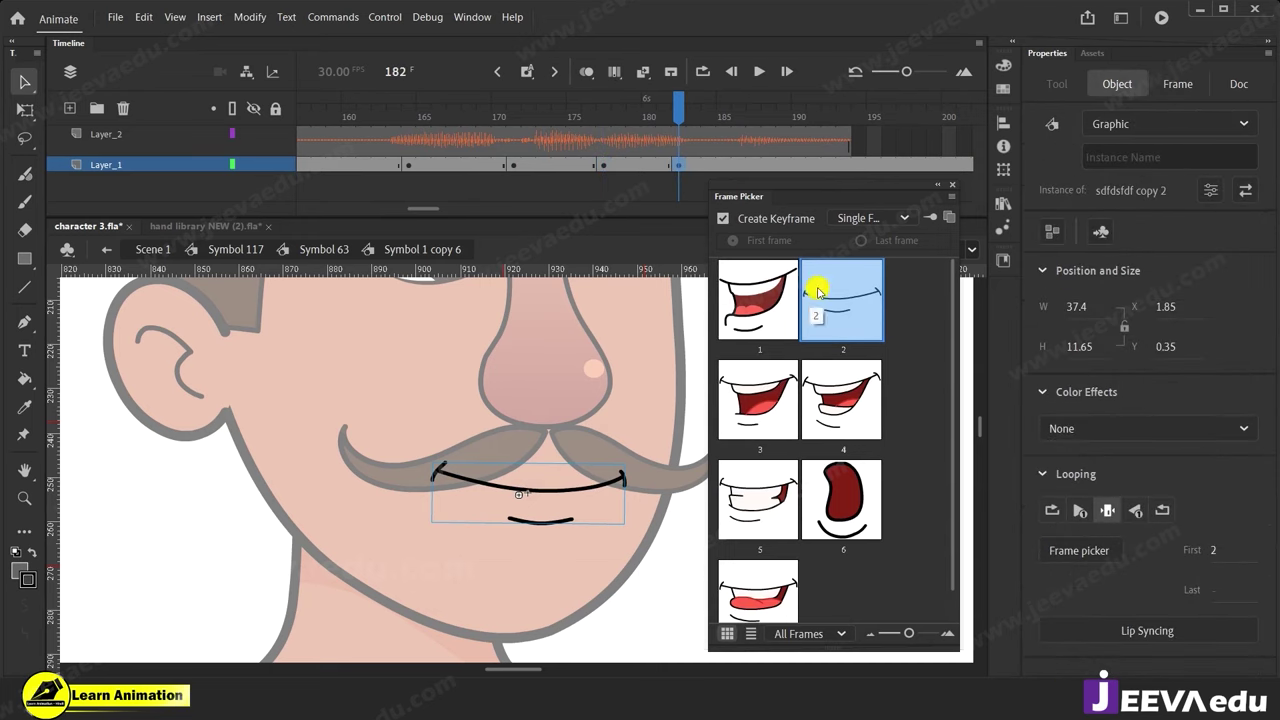
Keyframe mouth shape 4 at frame 188 and the closed mouth shape 2 at frame 192 of Layer_1.
left_click(766, 165)
left_click(846, 384)
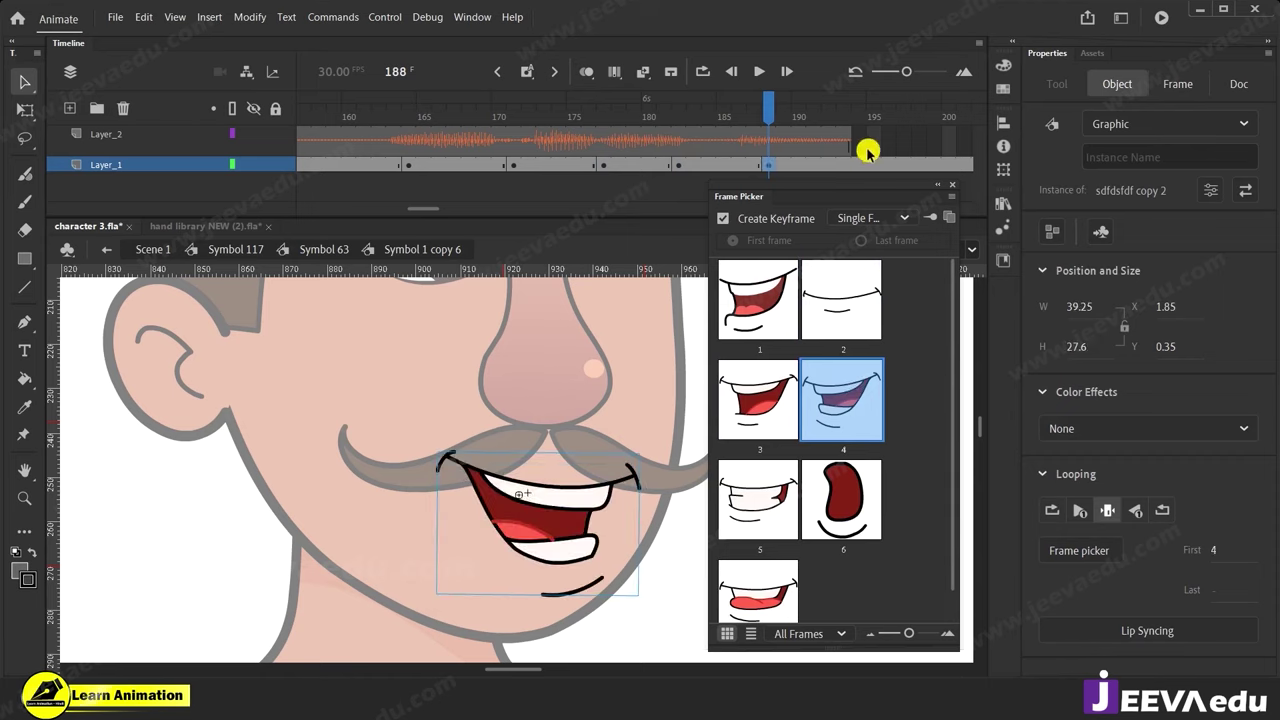
left_click(826, 165)
left_click(843, 280)
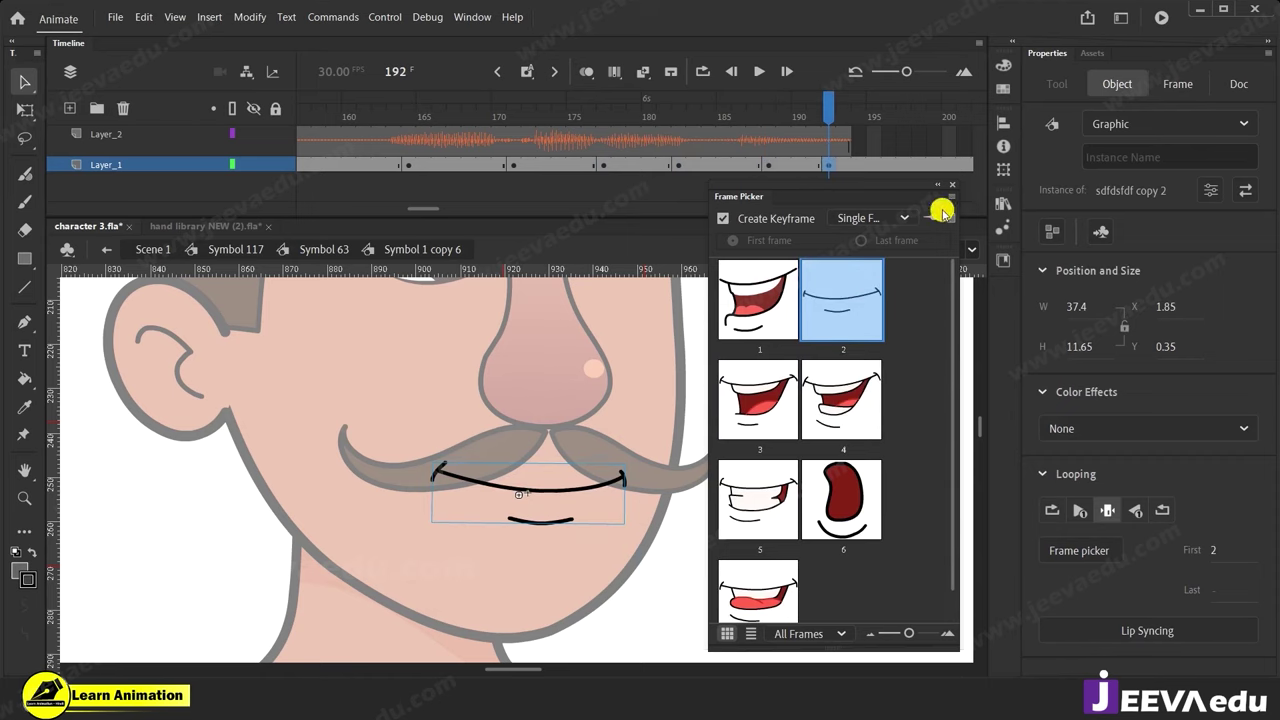
Close the Frame Picker and remove the surplus frames after frame 193 on both layers, where the audio ends.
left_click(953, 188)
left_click_drag(855, 135, 666, 214)
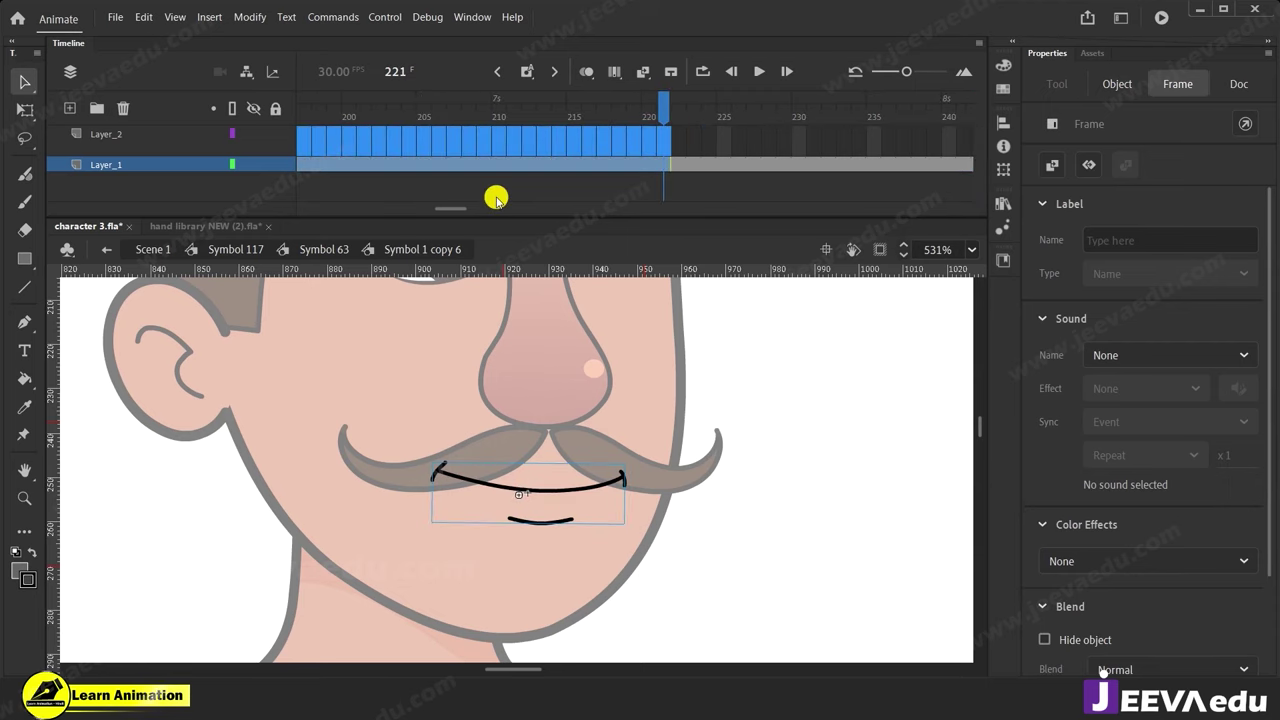
key("shift+F5")
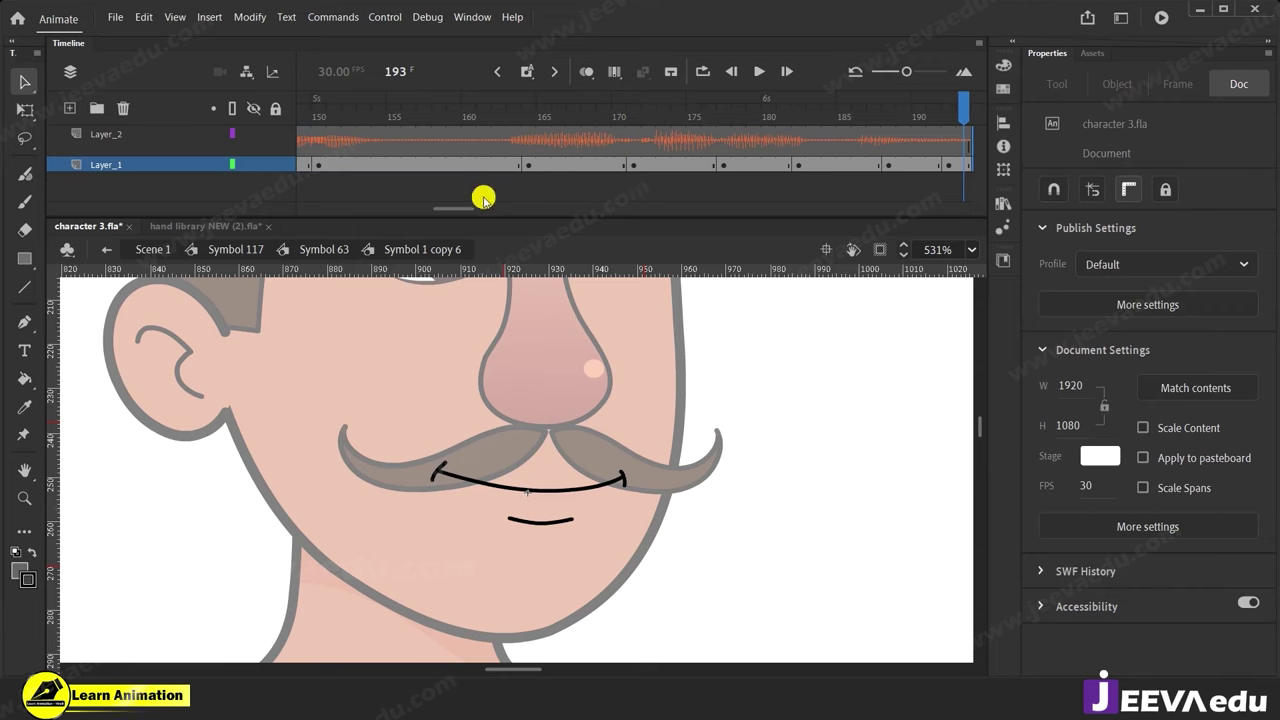
Play the whole mouth animation from frame 1 to check the lip sync against the audio.
left_click_drag(468, 211, 240, 216)
left_click_drag(320, 116, 276, 124)
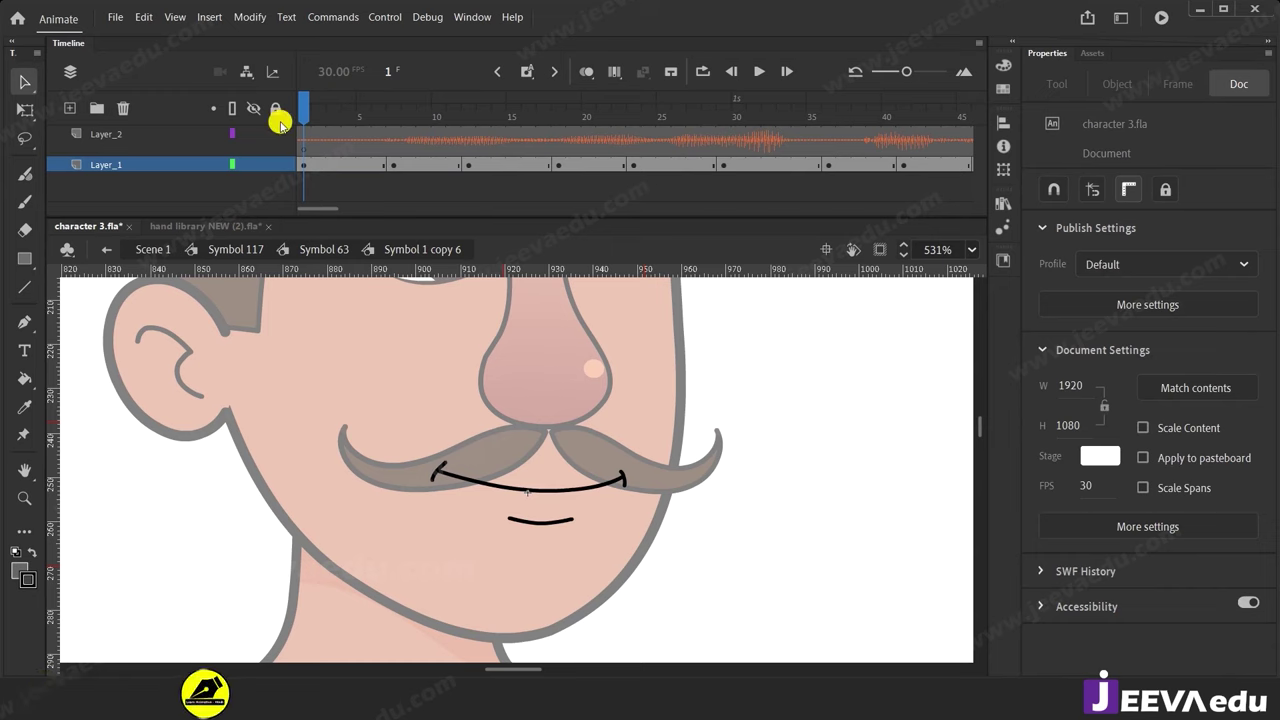
key("Return")
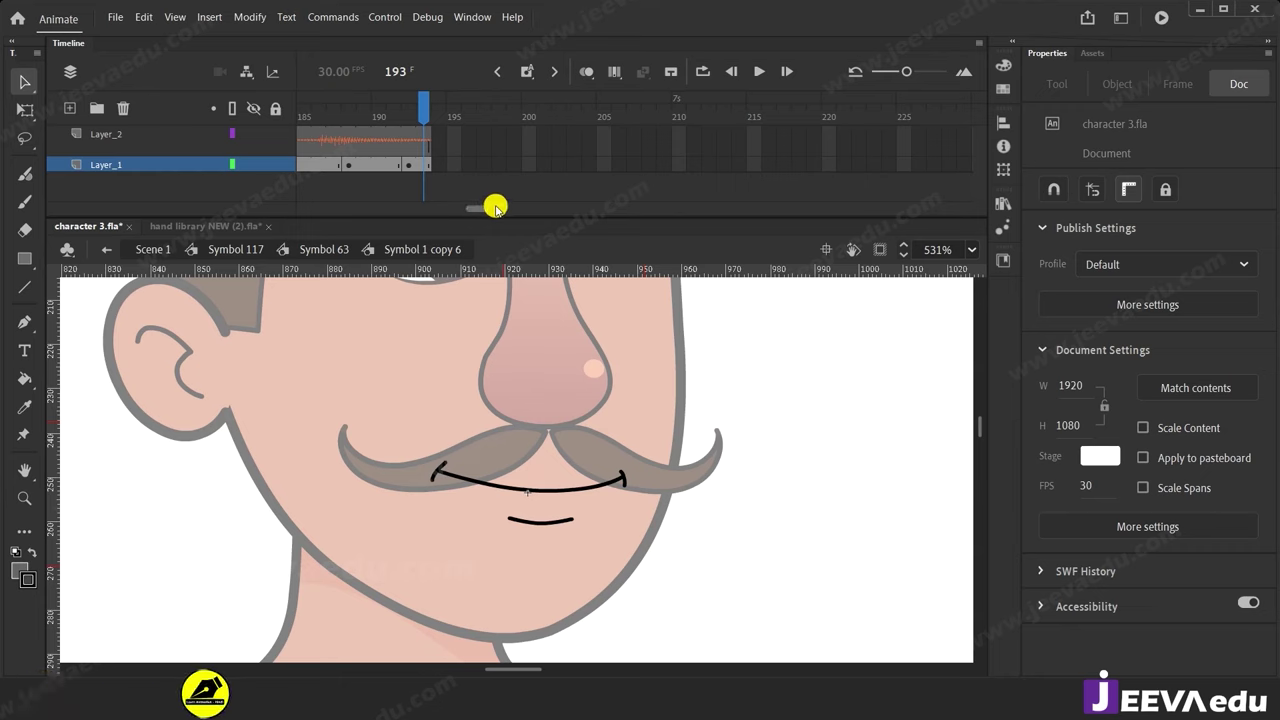
Copy the audio layer Layer_2 from the mouth symbol's timeline.
left_click_drag(493, 210, 249, 214)
left_click(164, 138)
right_click(164, 138)
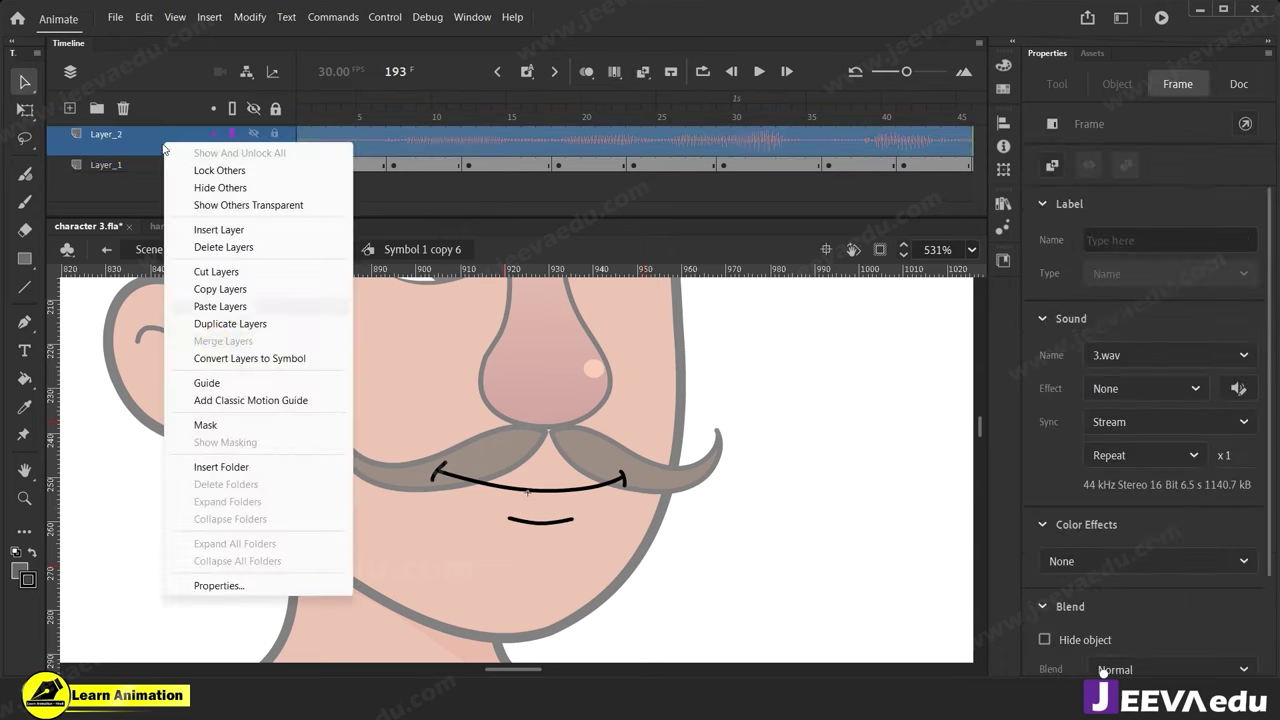
left_click(217, 290)
Compare the last frame of the mouth symbol's timeline with the last frame of the parent Symbol 63.
left_click_drag(320, 206, 478, 212)
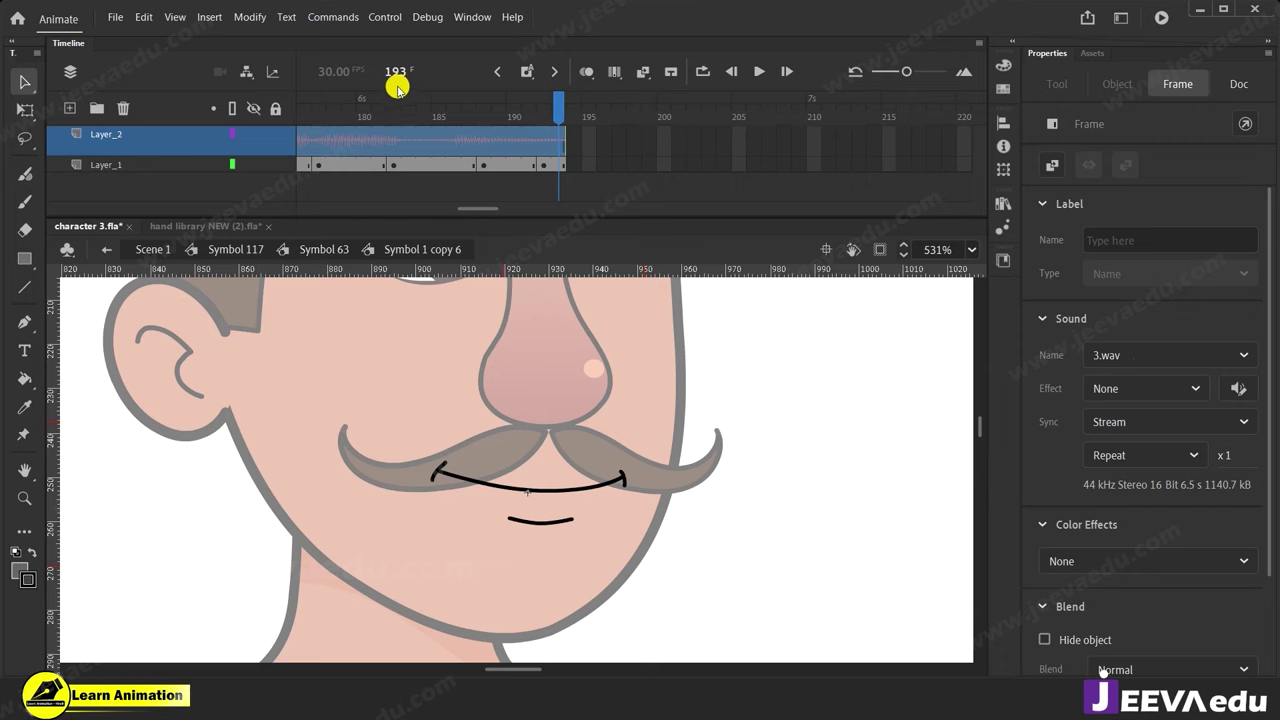
left_click(335, 250)
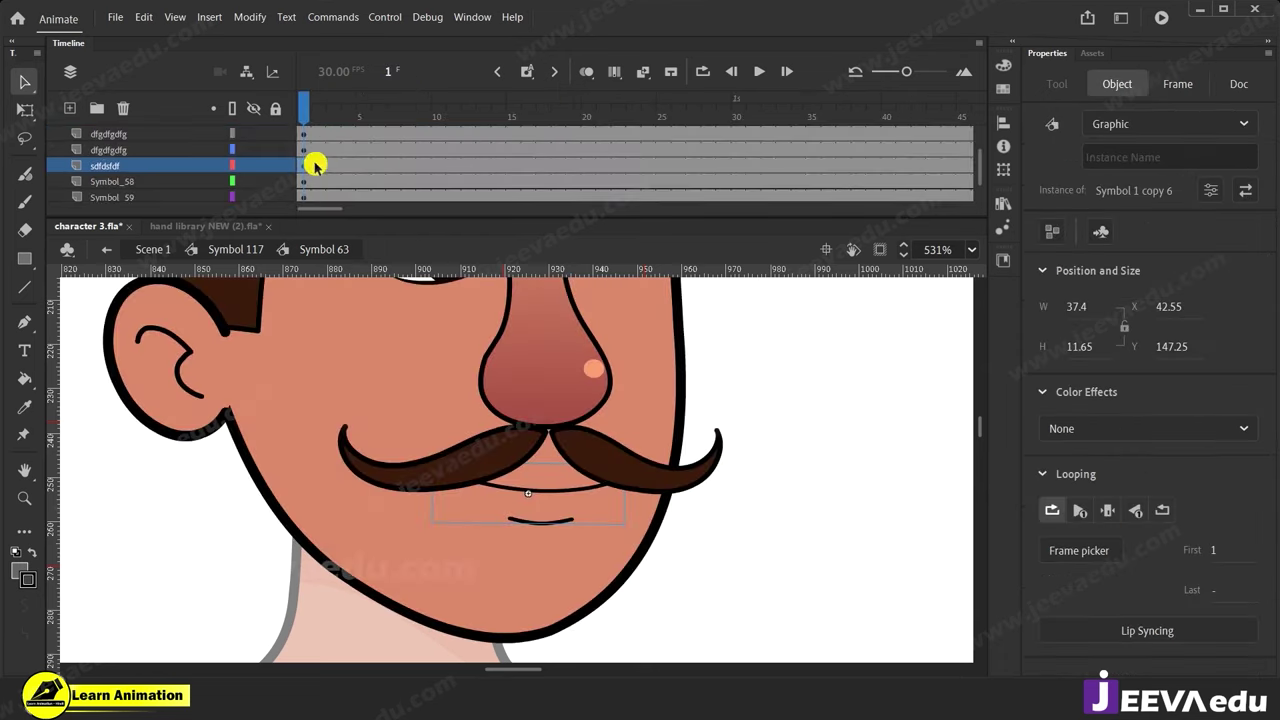
left_click_drag(346, 215, 437, 206)
left_click(527, 138)
left_click(560, 124)
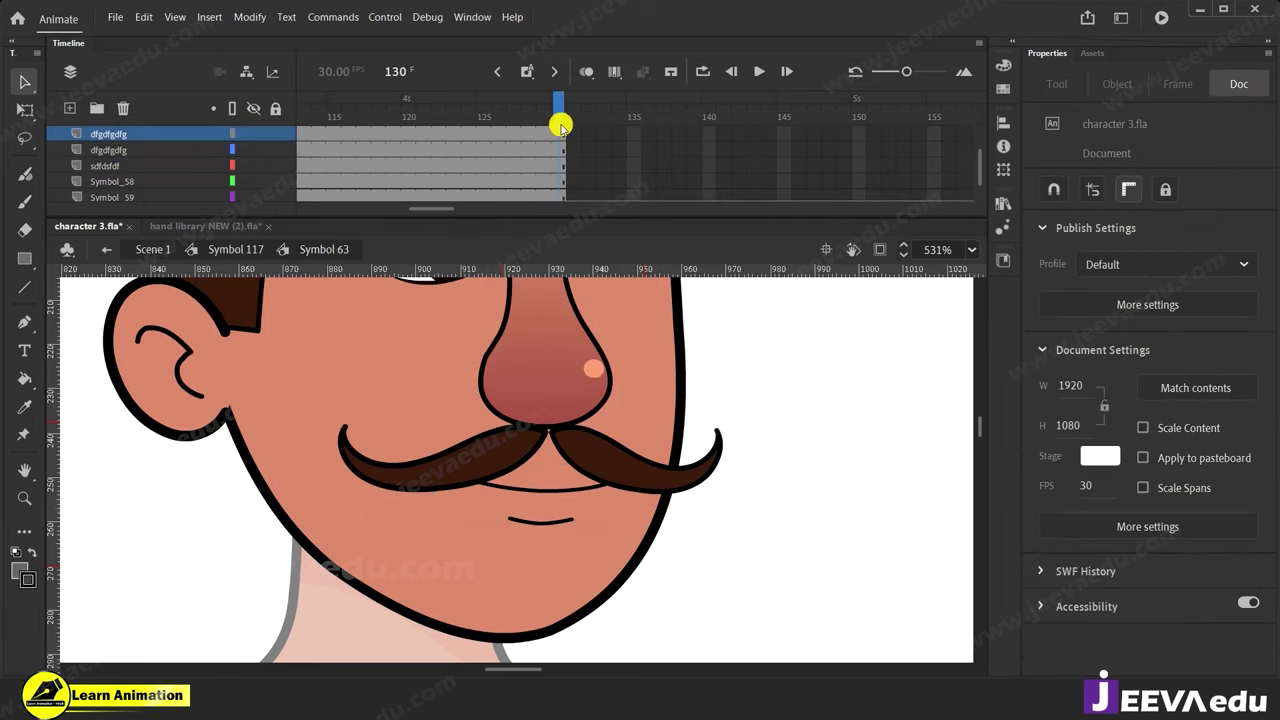
left_click(560, 126)
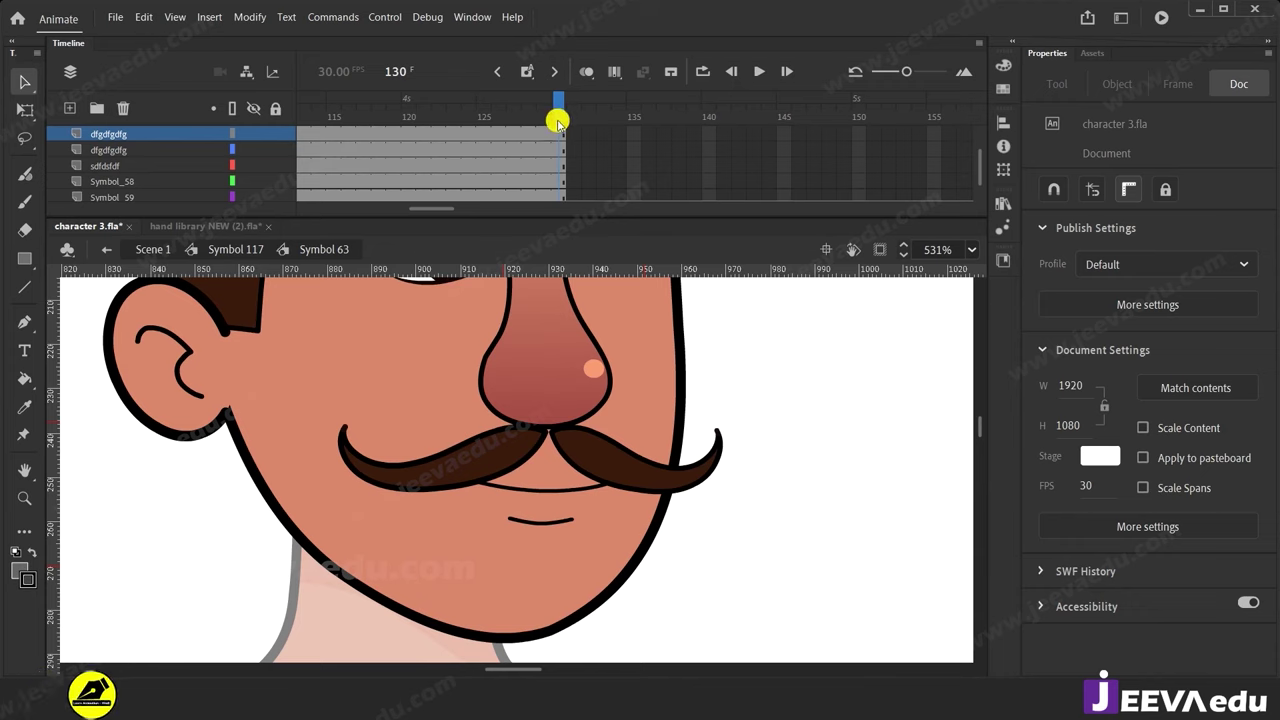
left_click(572, 492)
double_click(574, 492)
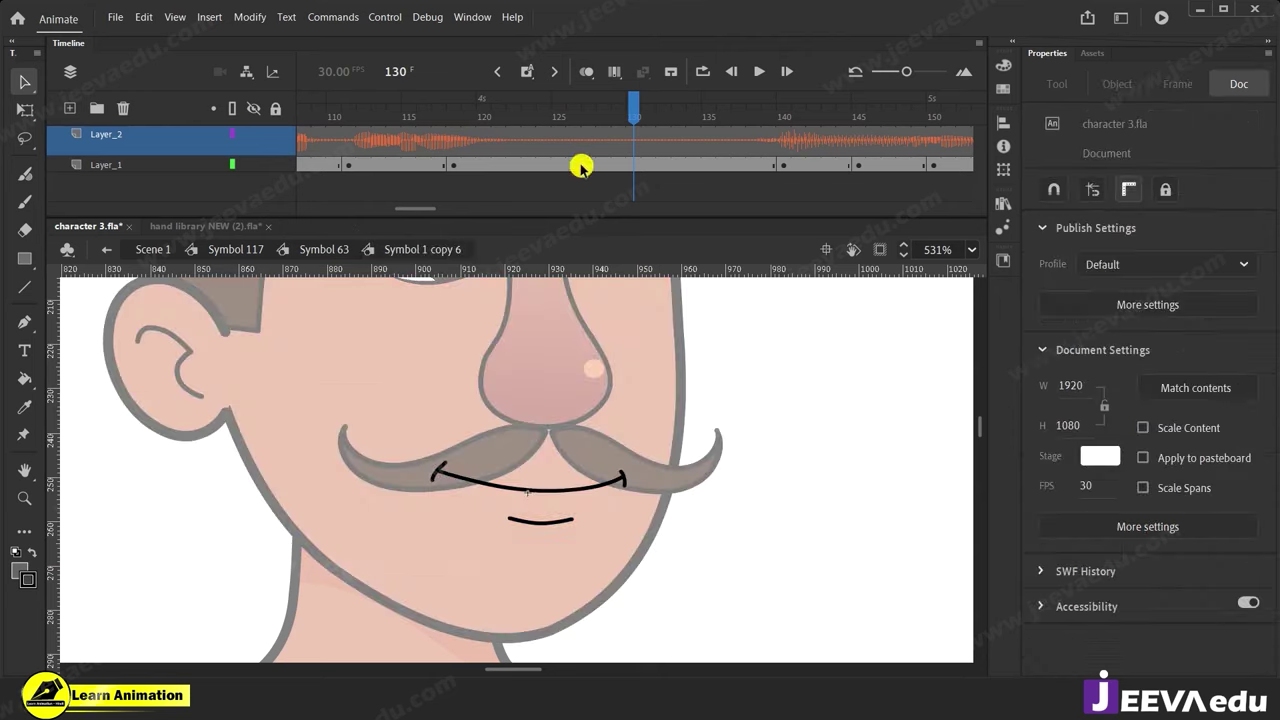
left_click_drag(440, 209, 488, 218)
left_click_drag(574, 117, 590, 118)
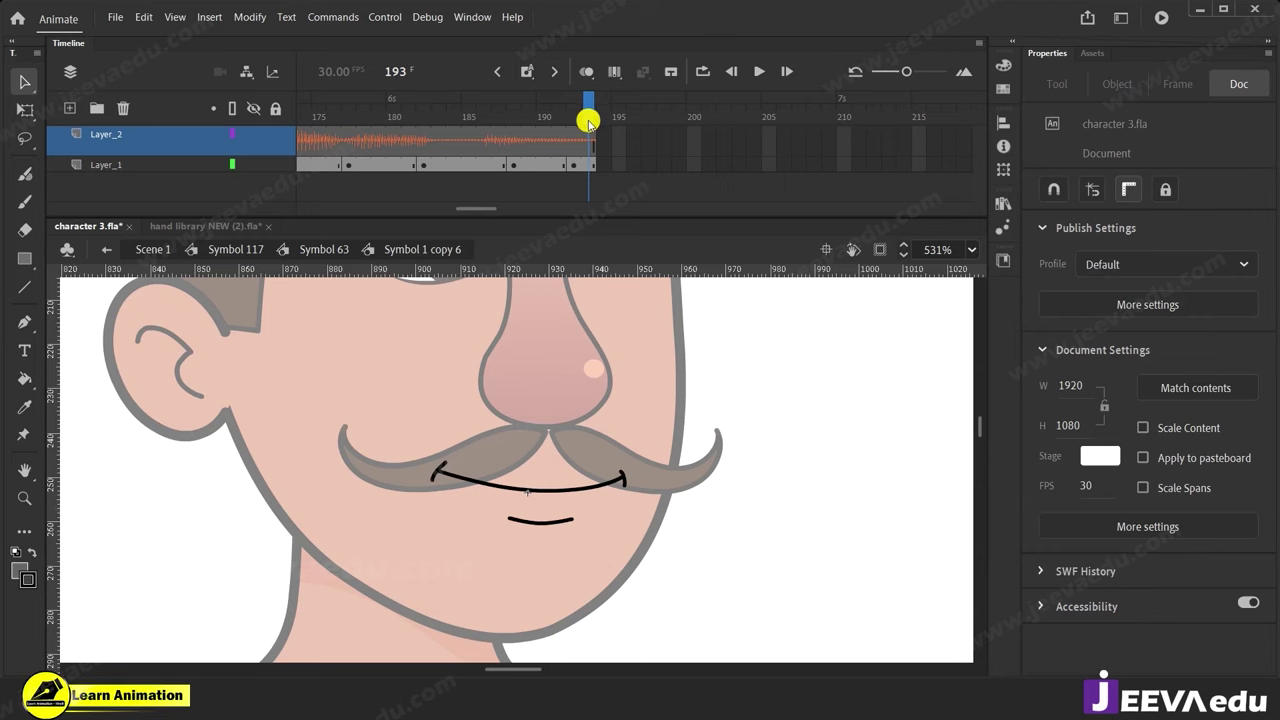
Return to Symbol 63 and extend all its layers to frame 214 so they cover the full mouth animation.
left_click(335, 256)
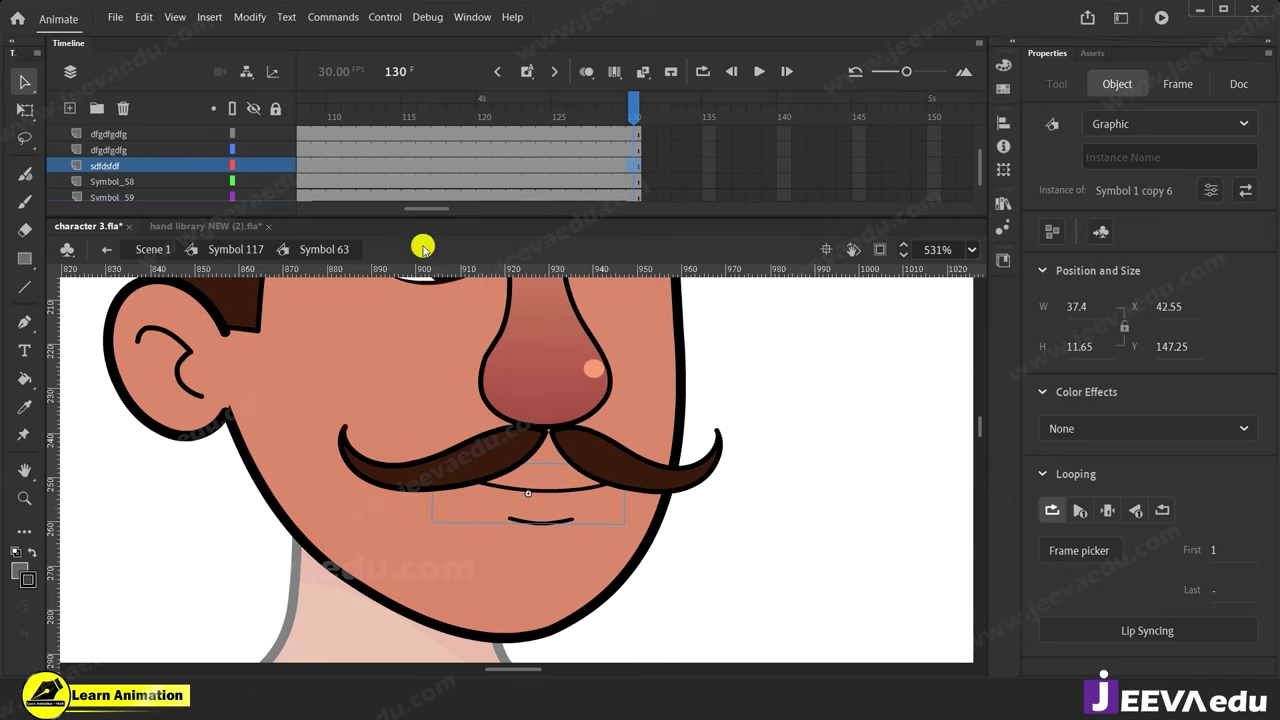
mouse_move(437, 208)
left_mouse_down()
mouse_move(348, 206)
mouse_move(441, 213)
left_mouse_up()
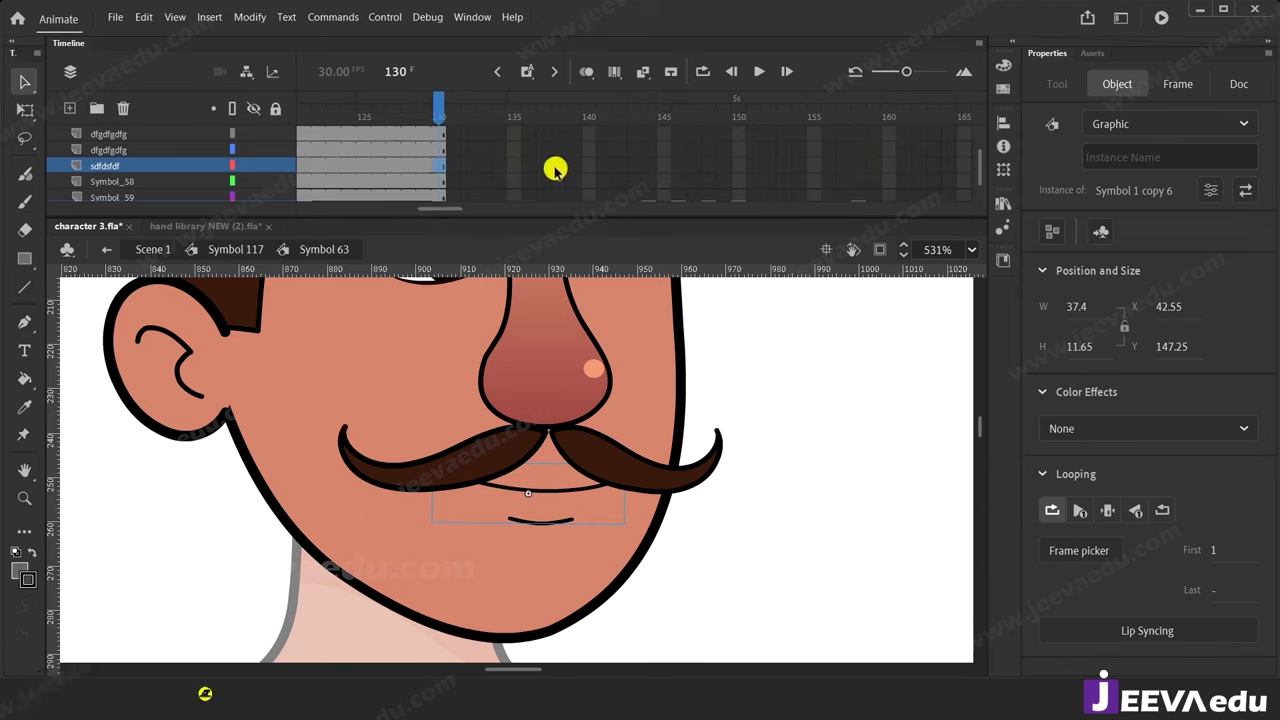
left_click_drag(446, 208, 504, 212)
scroll(647, 153, "up", 1)
left_click_drag(660, 141, 694, 263)
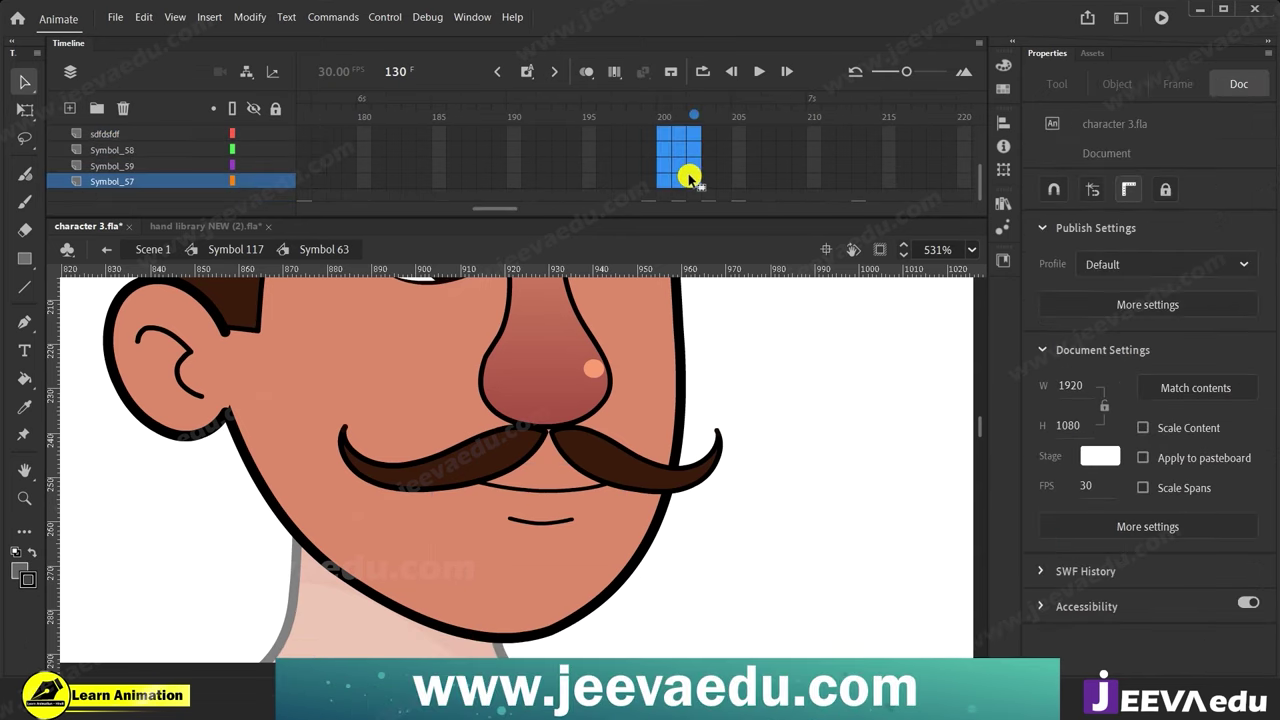
key("F5")
key("F5")
key("F5")
key("F5")
key("F5")
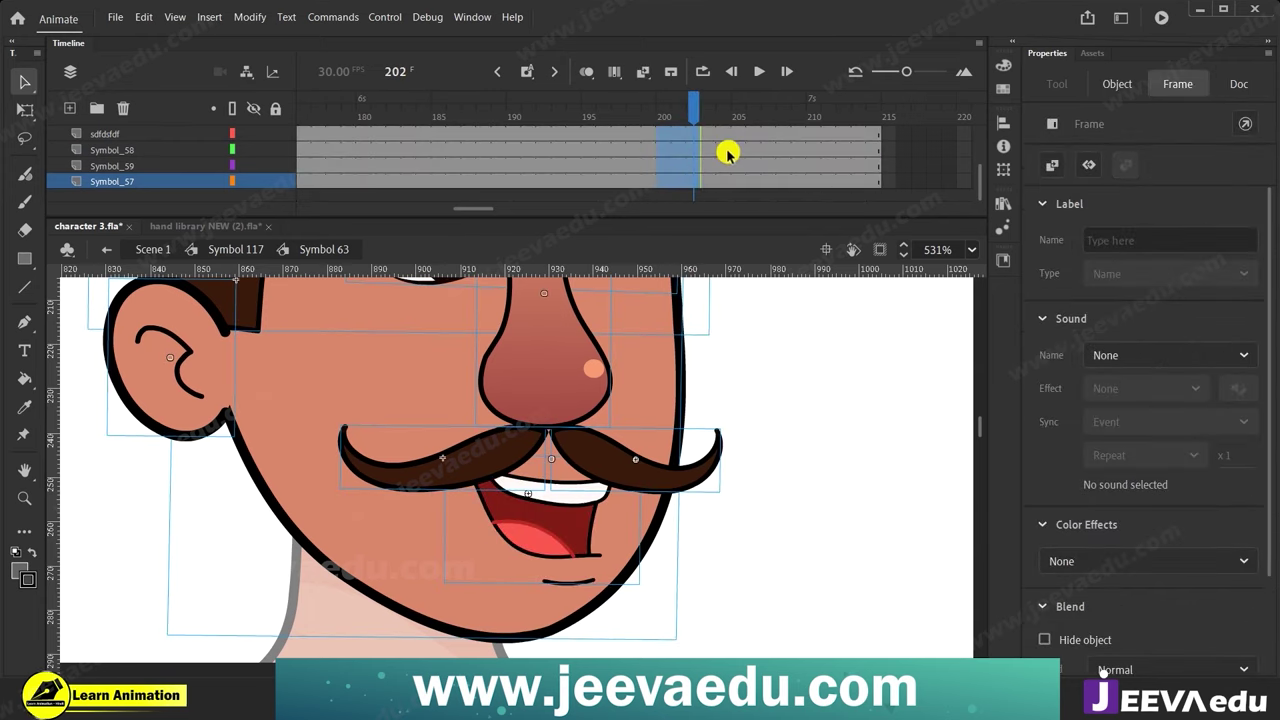
Scrub back from frame 202 to frame 190 in Symbol 63 to check the mouth shapes on the face.
scroll(728, 152, "up", 2)
left_click_drag(705, 118, 605, 137)
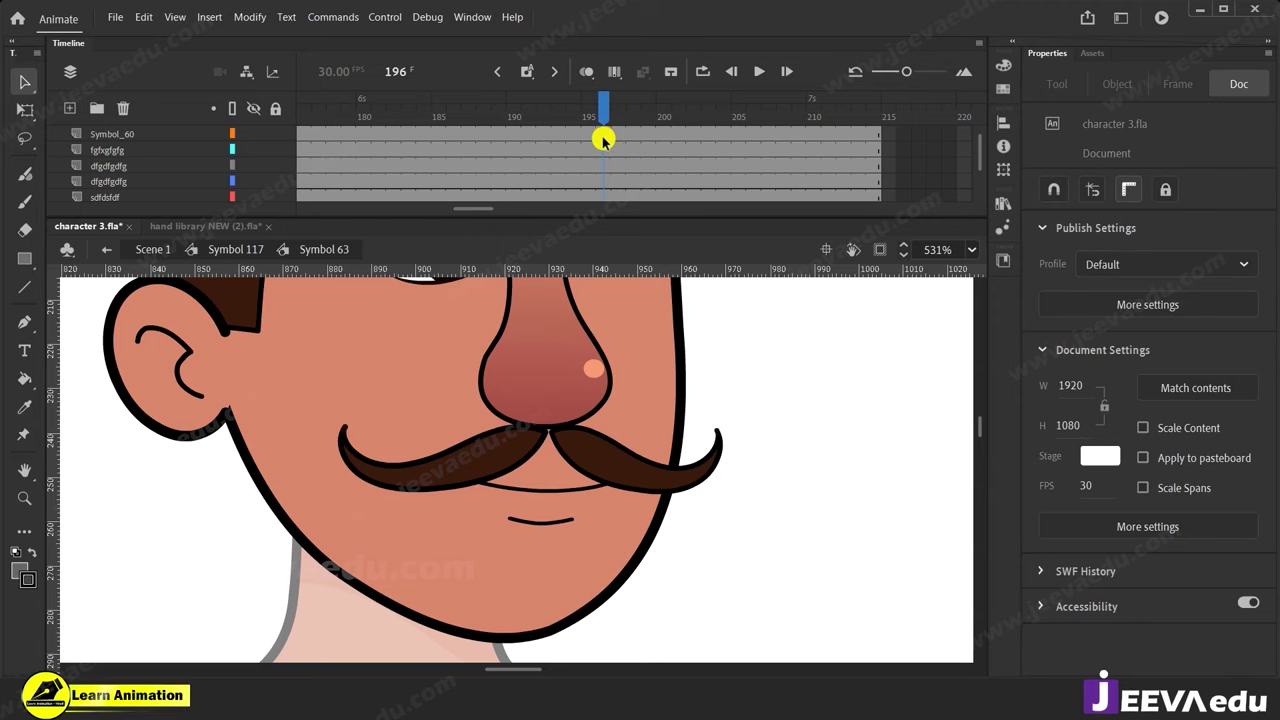
left_click_drag(557, 123, 515, 143)
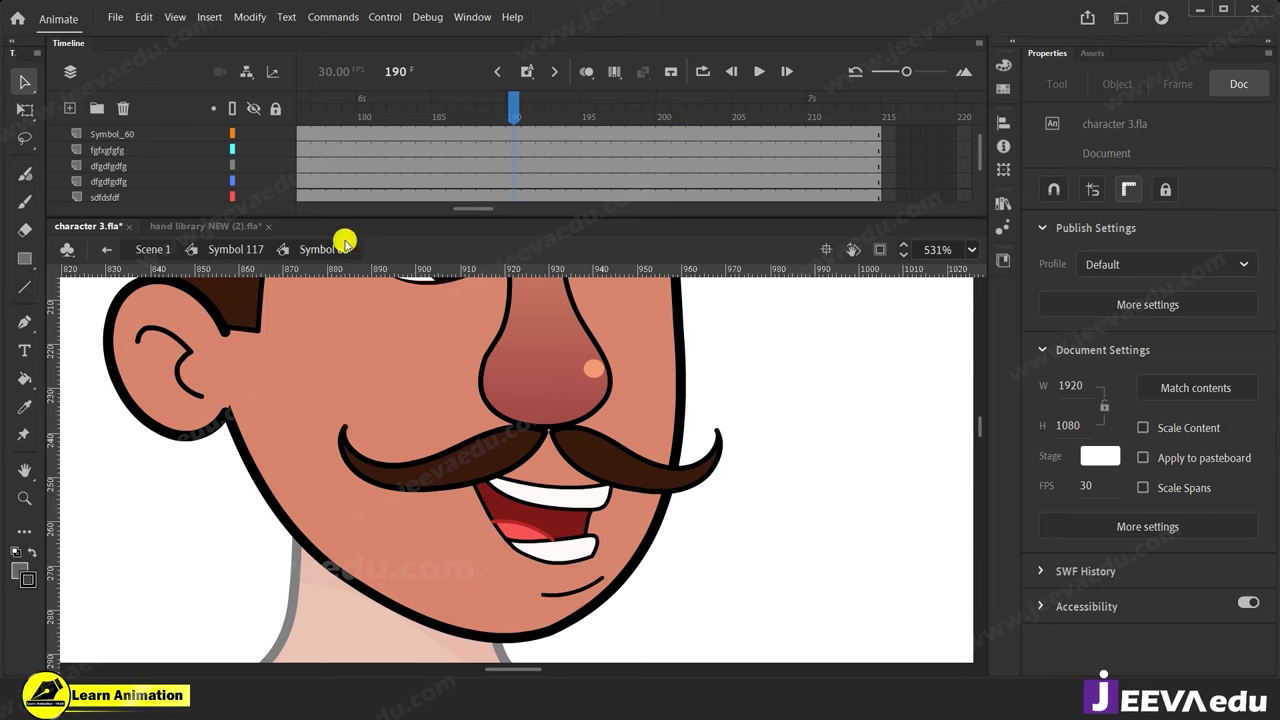
Go up to Symbol 117 and bring the whole character and stage into view.
left_click(253, 250)
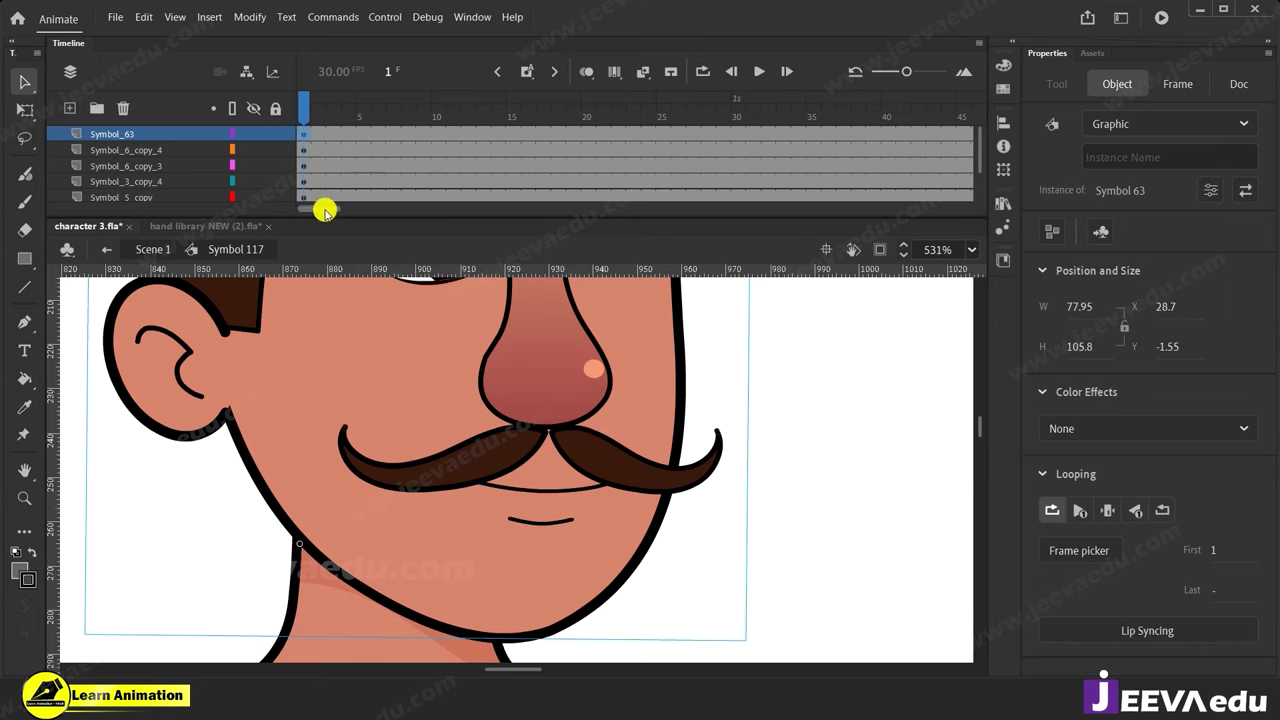
key("z")
left_click(500, 430, "alt")
left_click(555, 543, "alt")
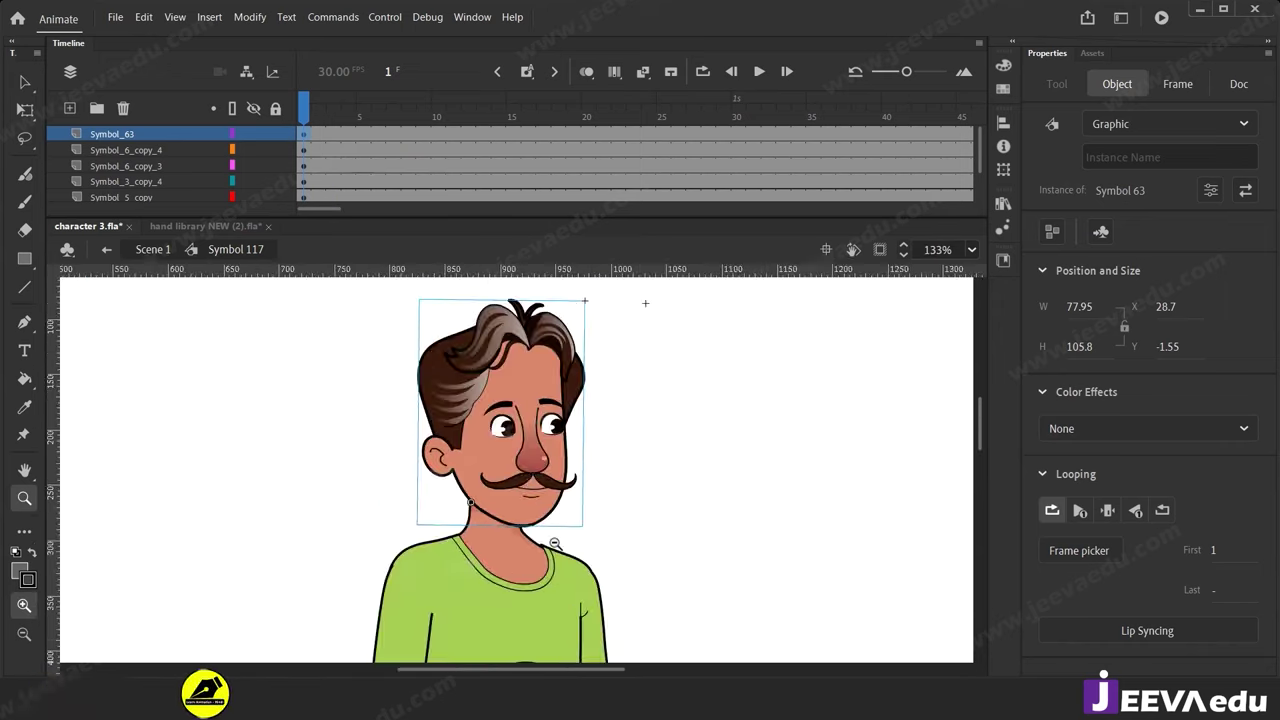
left_click(555, 543, "alt")
left_click(552, 553, "alt")
left_click(508, 504)
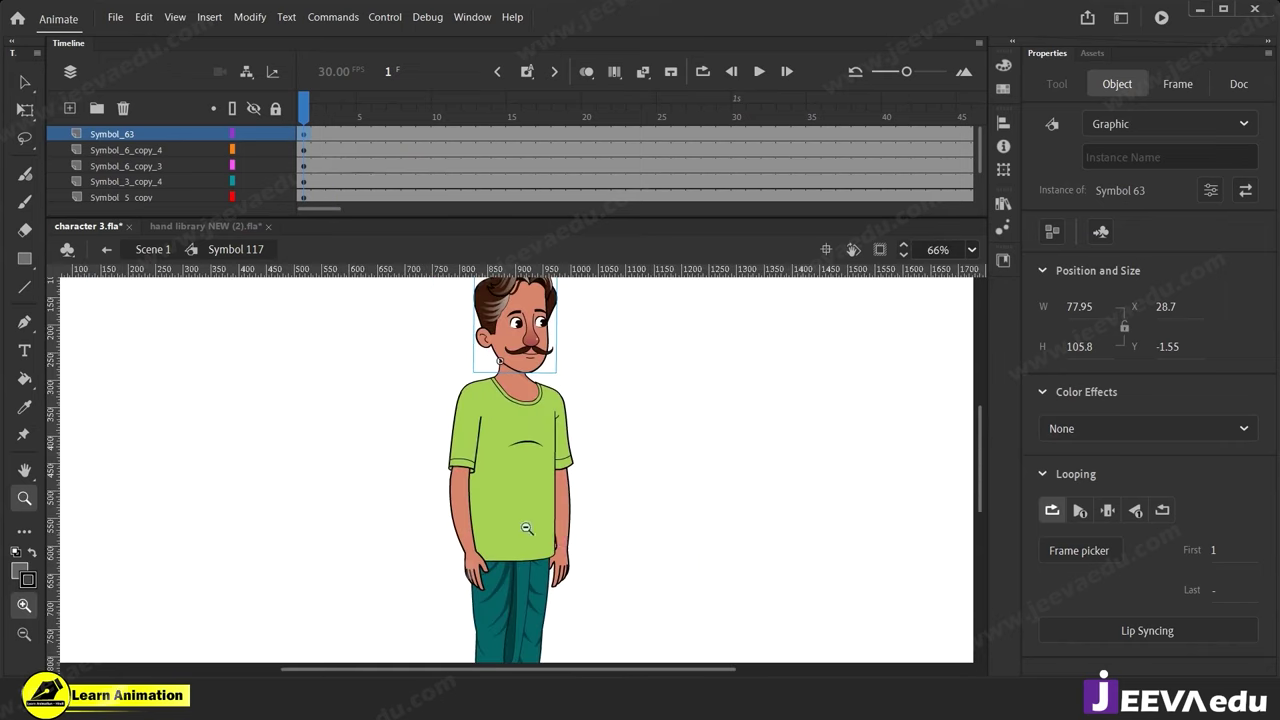
left_click(456, 369, "alt")
left_click_drag(435, 320, 564, 623)
left_click_drag(473, 300, 608, 612)
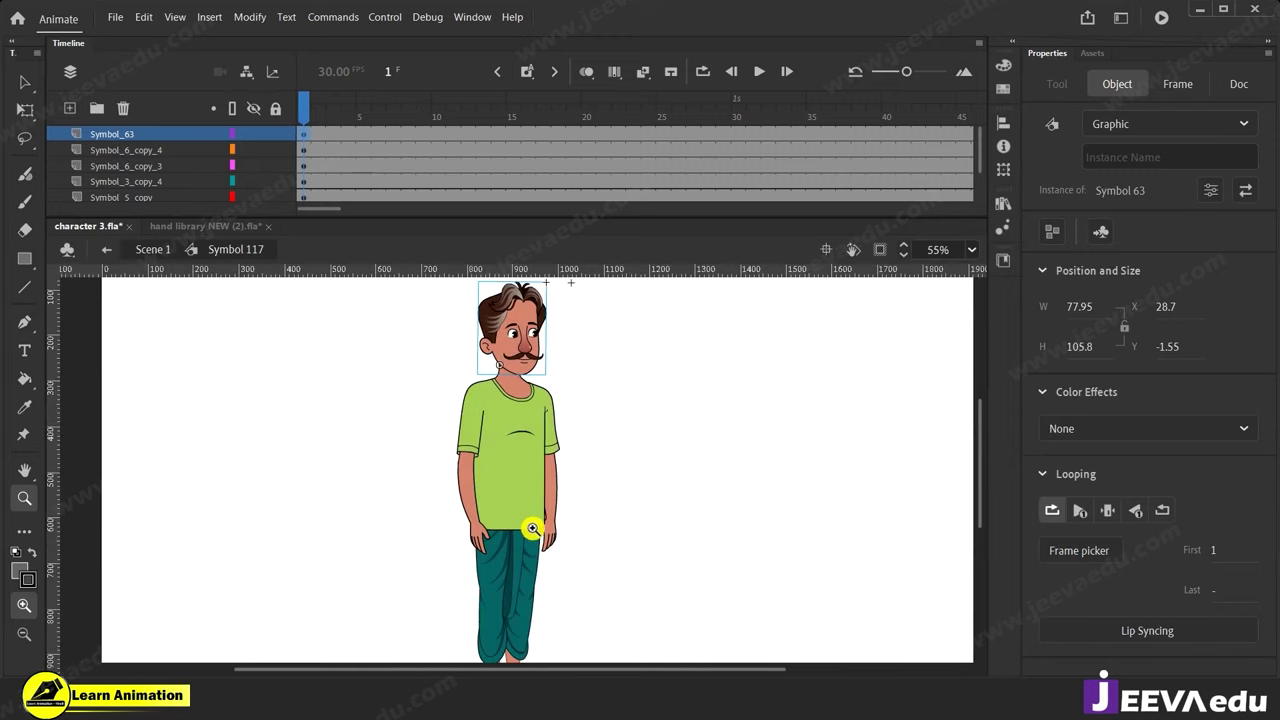
key("v")
left_click_drag(411, 297, 650, 666)
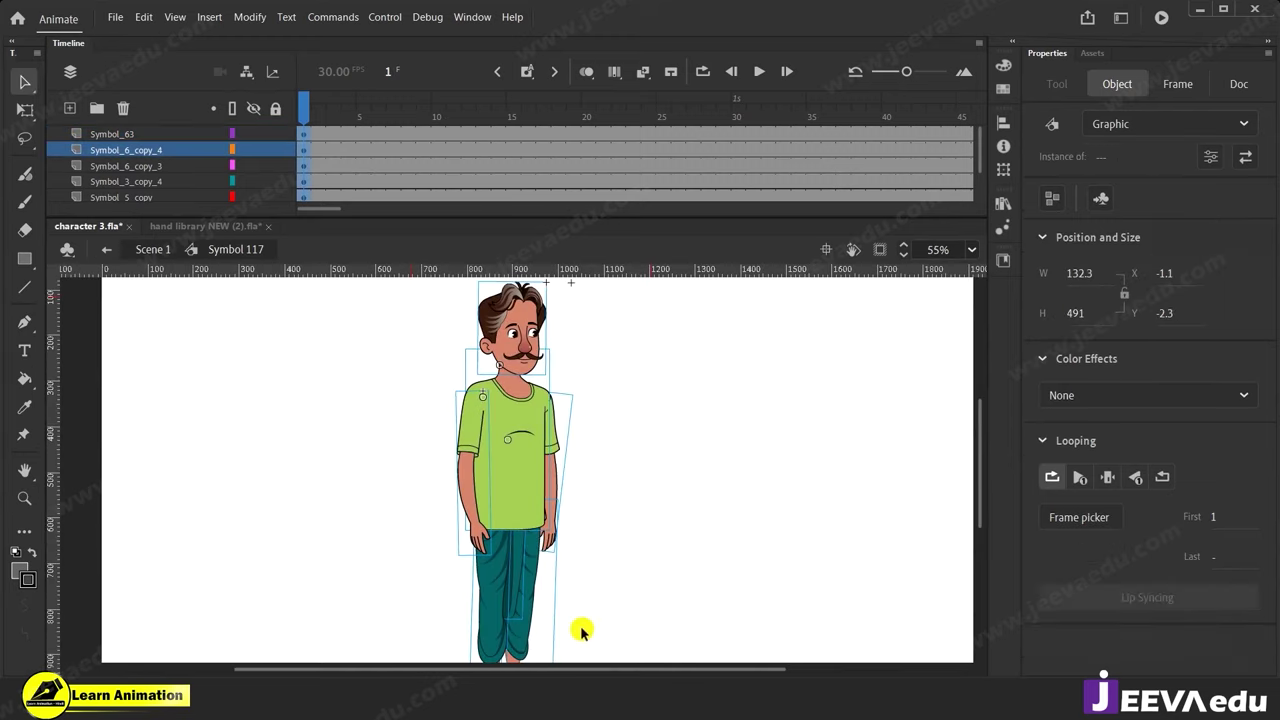
key("z")
left_click(533, 524, "alt")
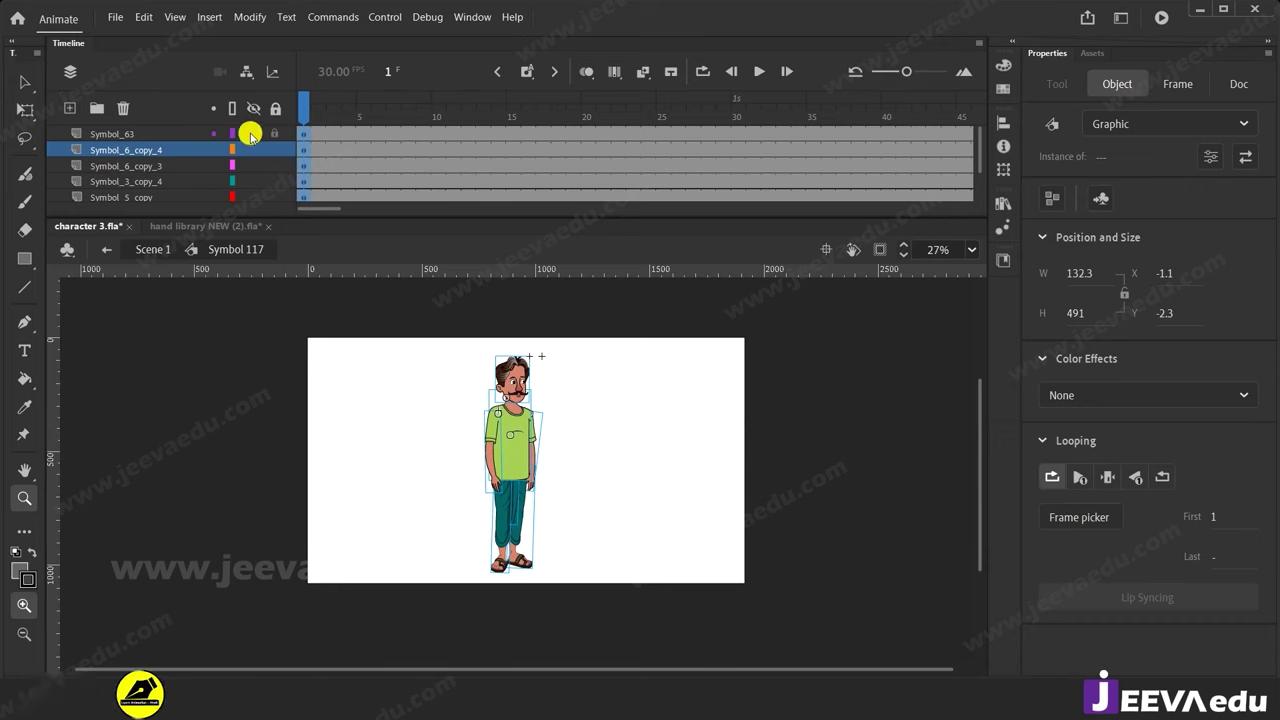
Paste the copied audio layer above the Symbol_63 layer in Symbol 117.
left_click(164, 135)
right_click(164, 135)
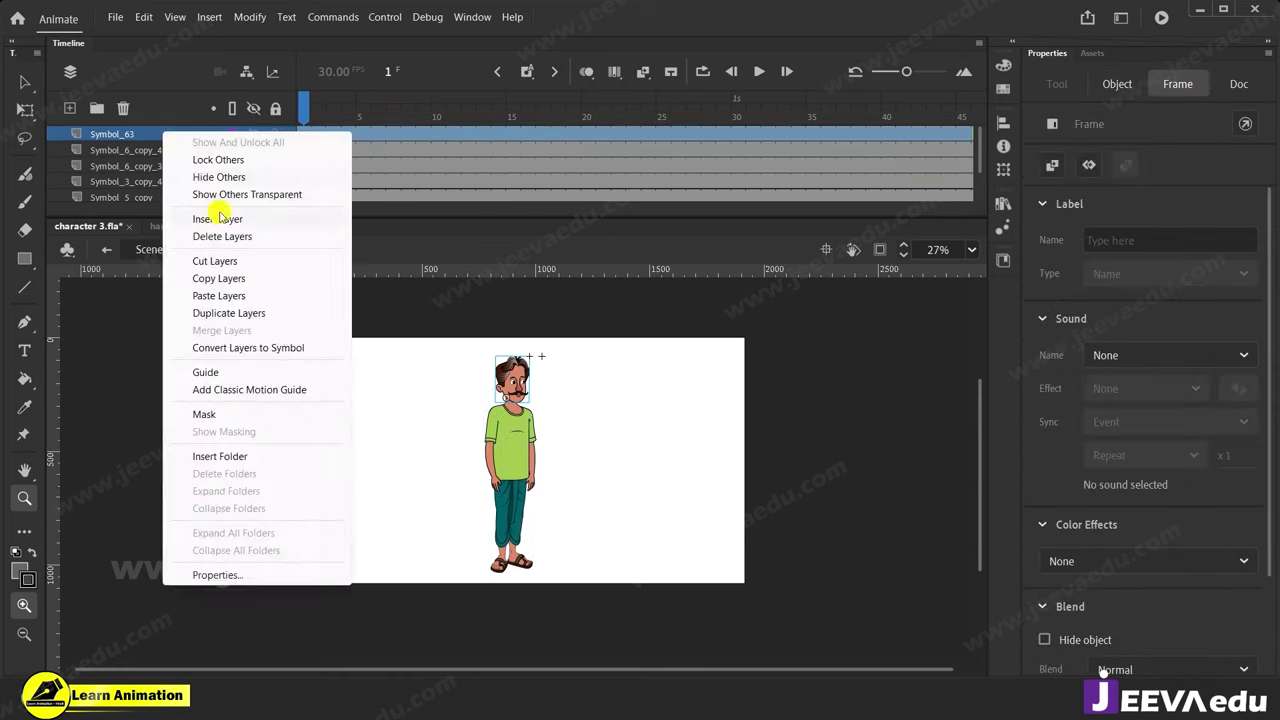
left_click(234, 294)
Extend all of Symbol 117's character layers to frame 193 to match the end of the audio.
left_click_drag(337, 208, 457, 232)
left_click(552, 150)
left_click(455, 170)
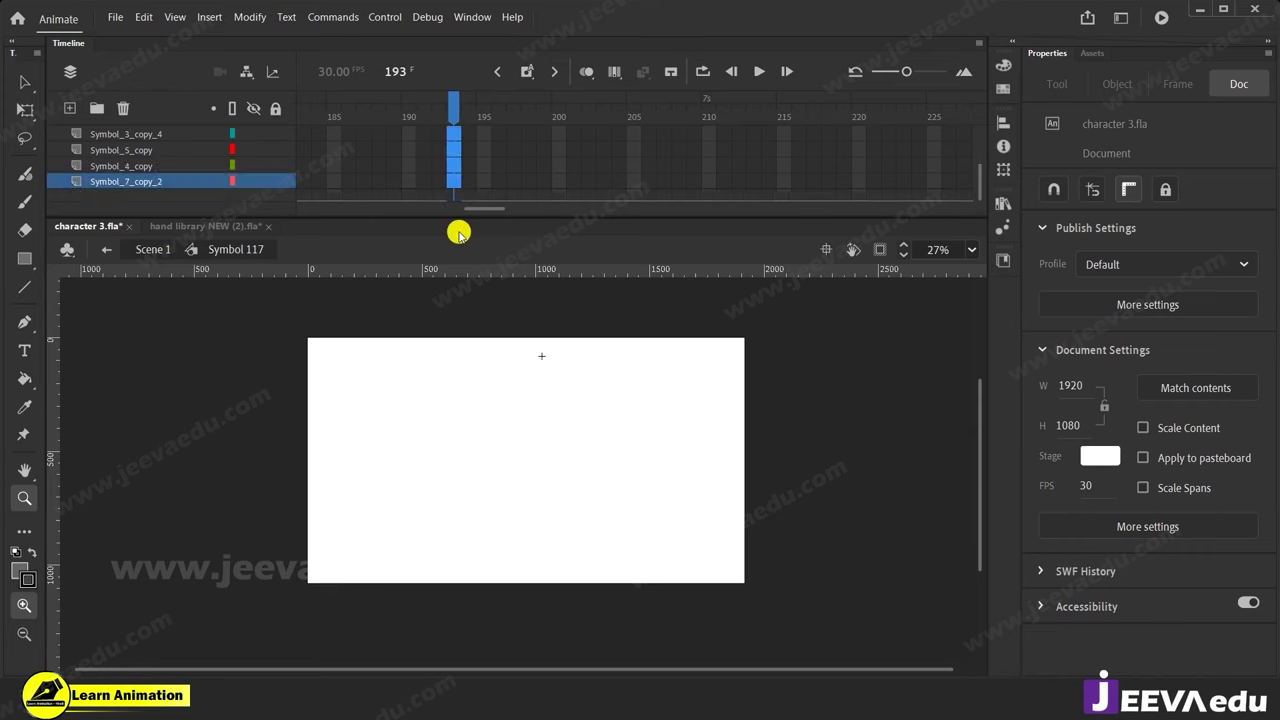
key("F5")
Scrub the opening frames of Symbol 117 with the face enlarged to check the lip sync, then return to frame 1.
scroll(464, 170, "up", 3)
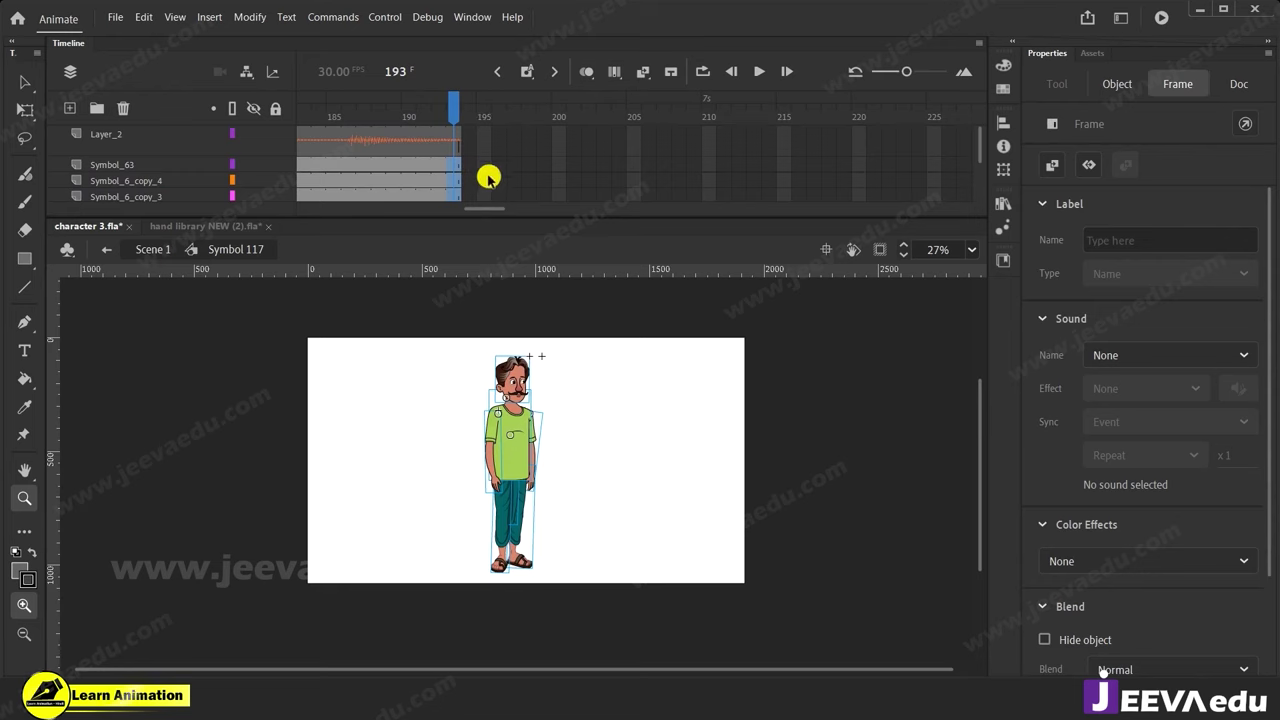
left_click_drag(490, 214, 305, 198)
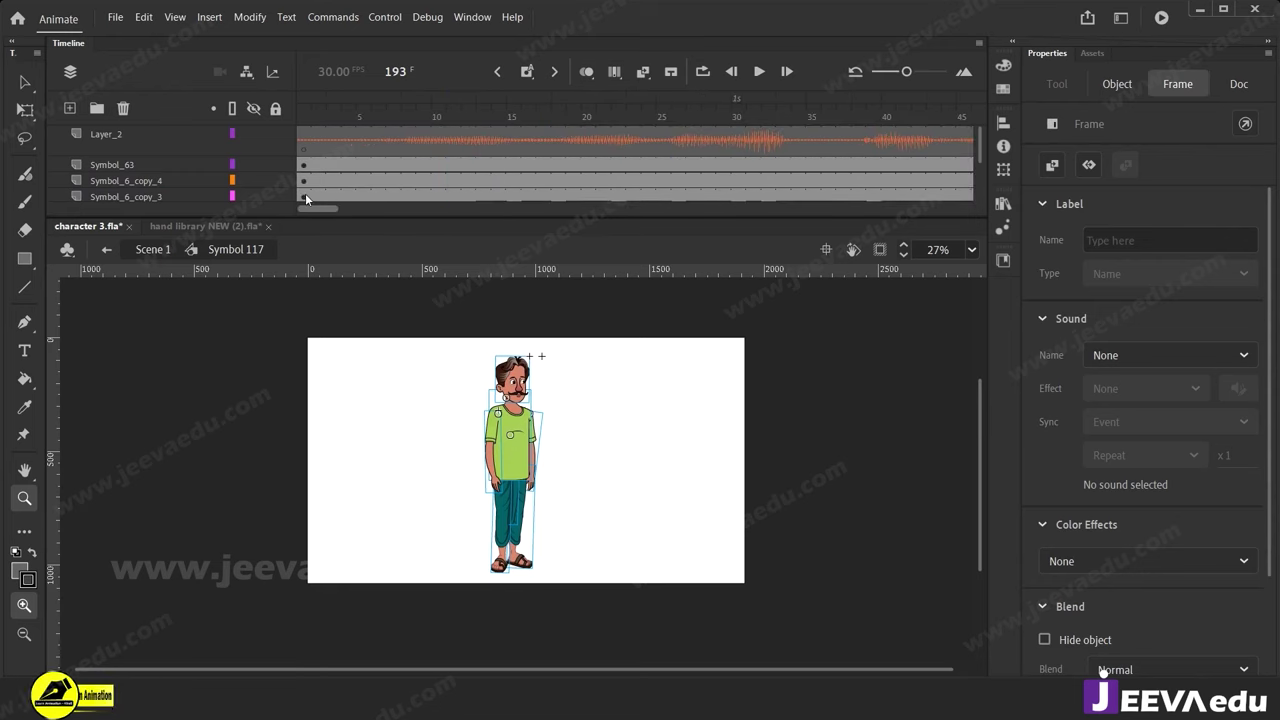
left_click_drag(328, 112, 438, 165)
left_click(607, 519)
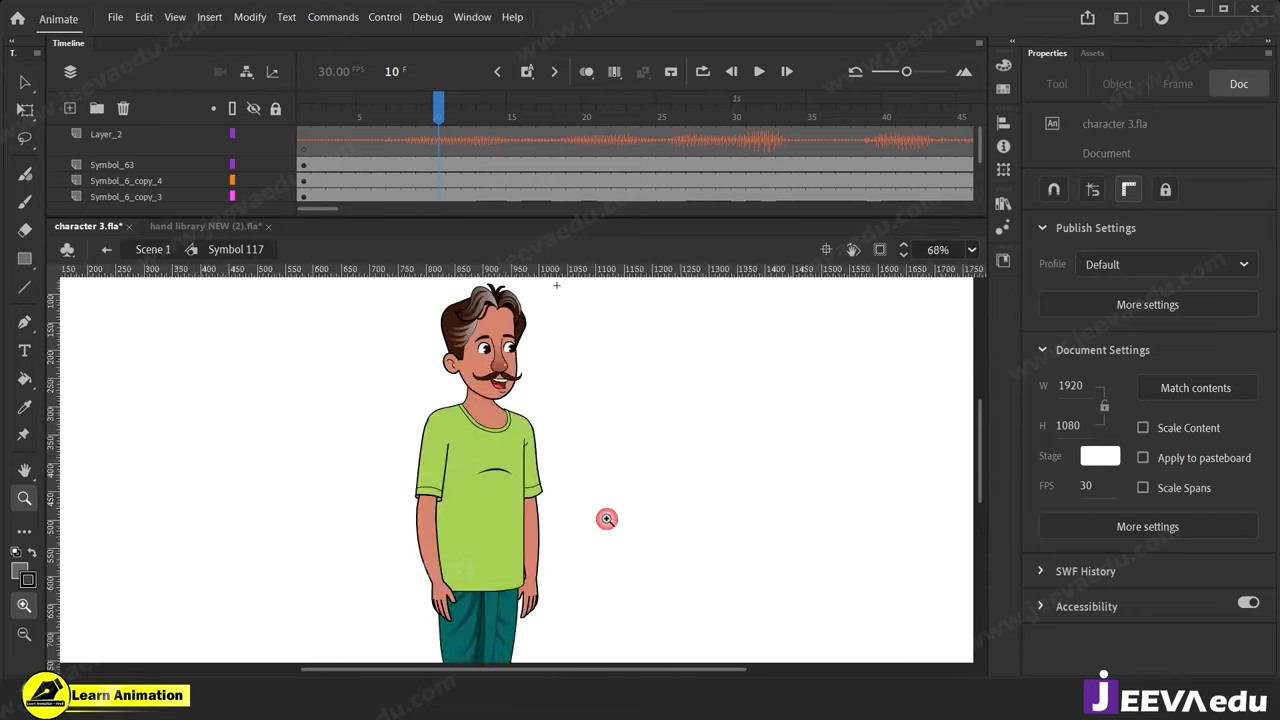
left_click(506, 397)
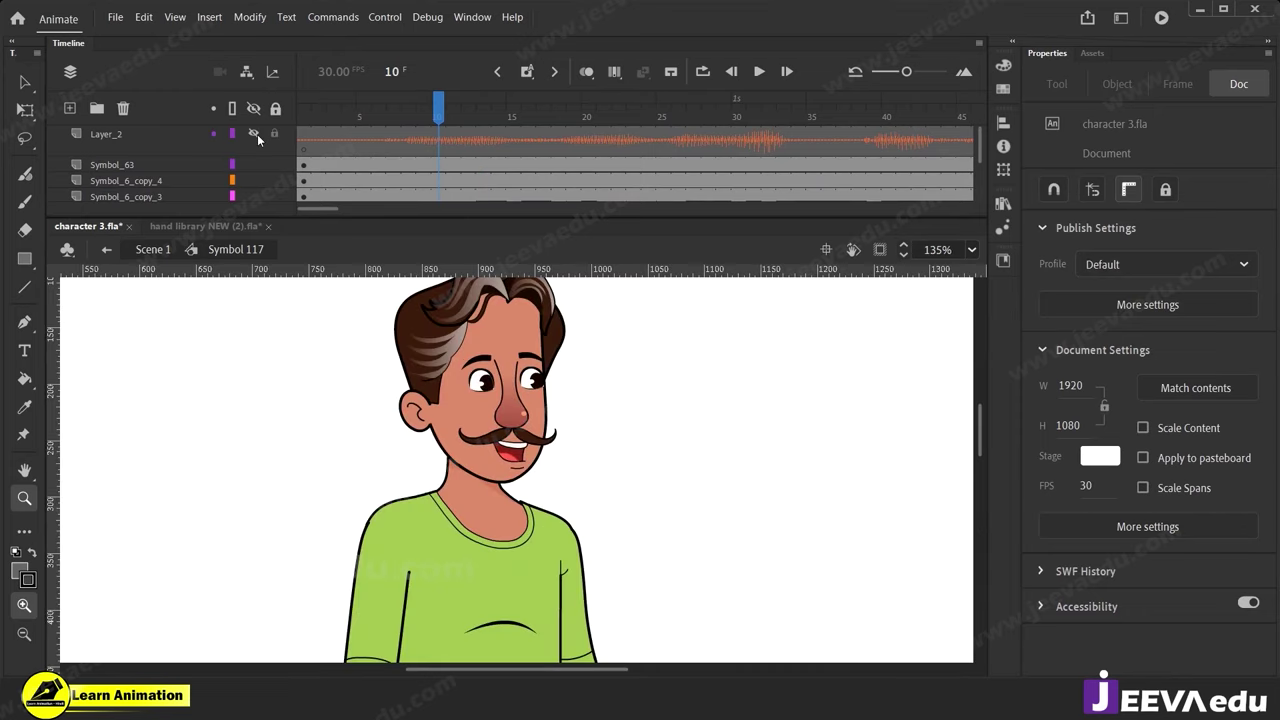
left_click_drag(465, 105, 390, 262)
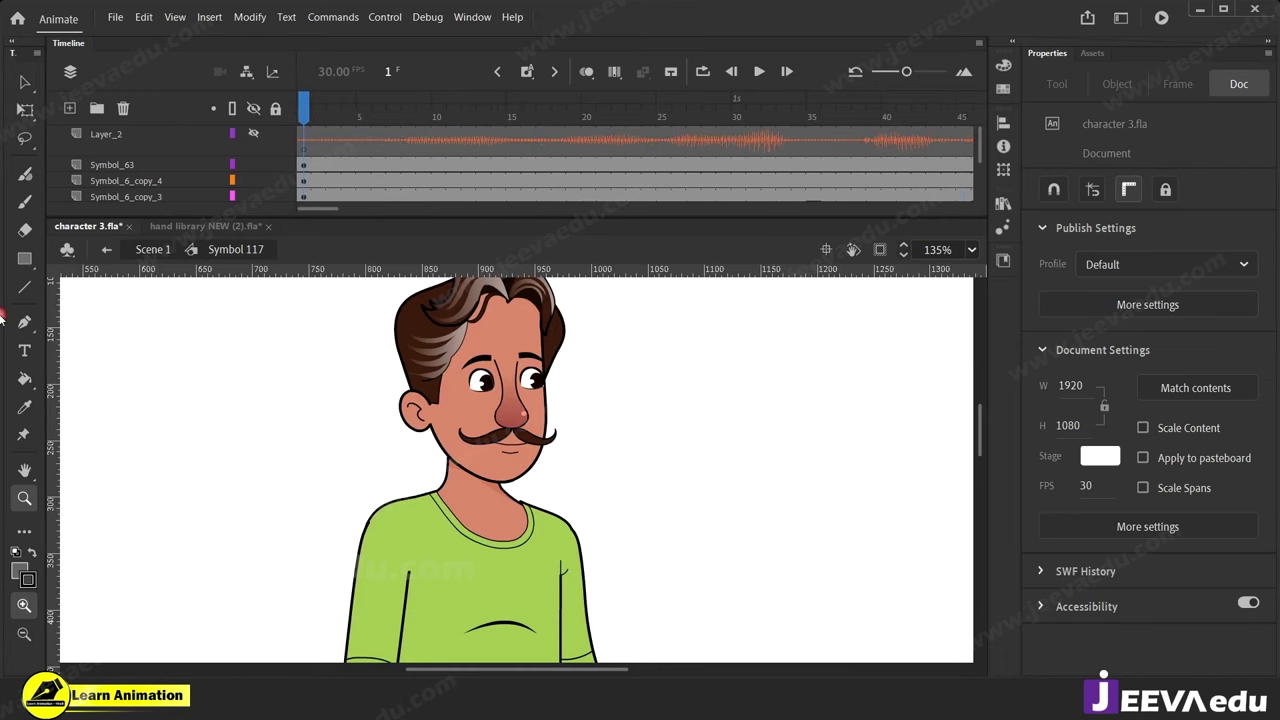
Play back the opening frames of Symbol 117 with more of the character in view to check the lip sync.
scroll(357, 145, "down", 2)
scroll(357, 160, "up", 2)
scroll(320, 166, "down", 2)
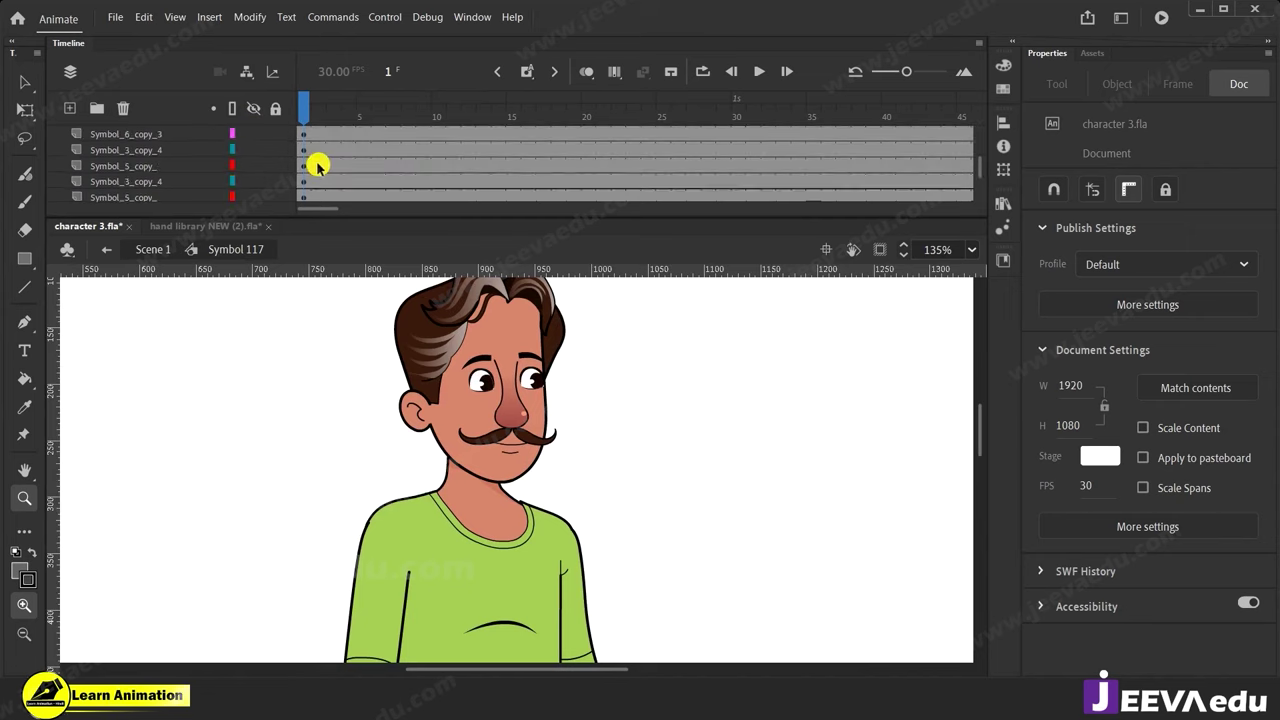
scroll(318, 167, "down", 1)
left_click(499, 500, "alt")
left_click(515, 555, "alt")
left_click(532, 480)
scroll(350, 152, "up", 2)
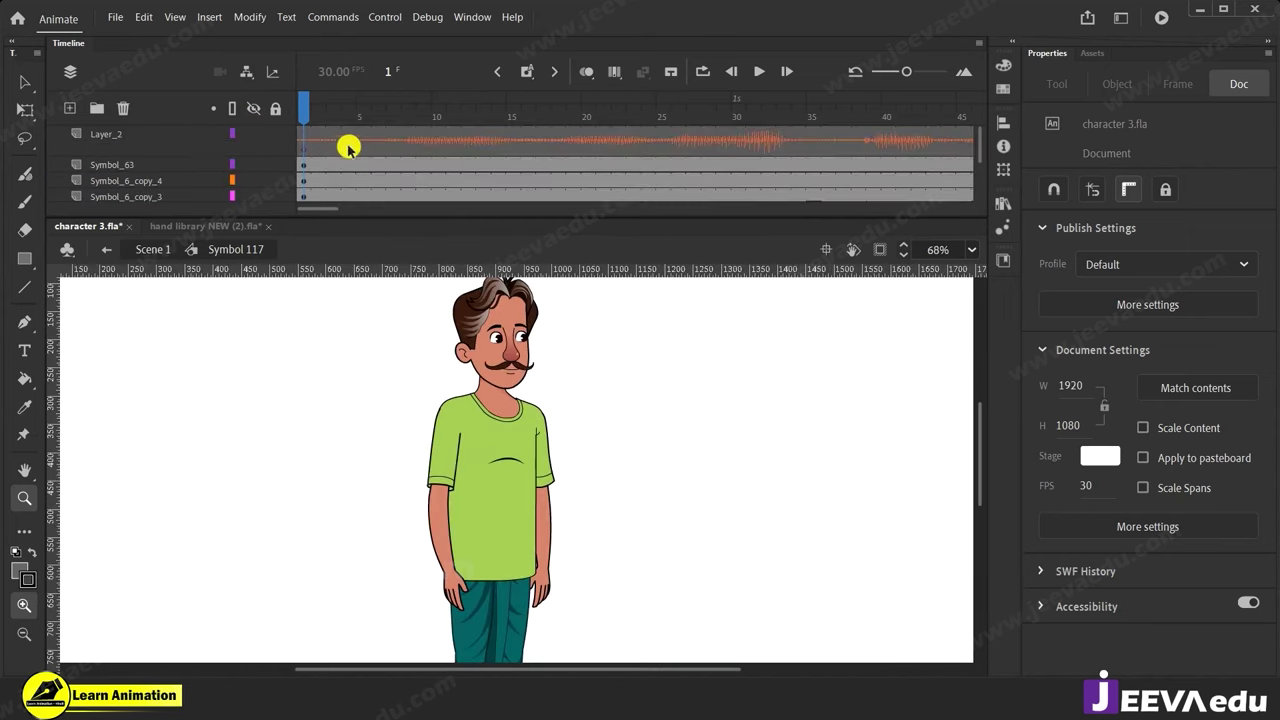
key("Return")
key("Return")
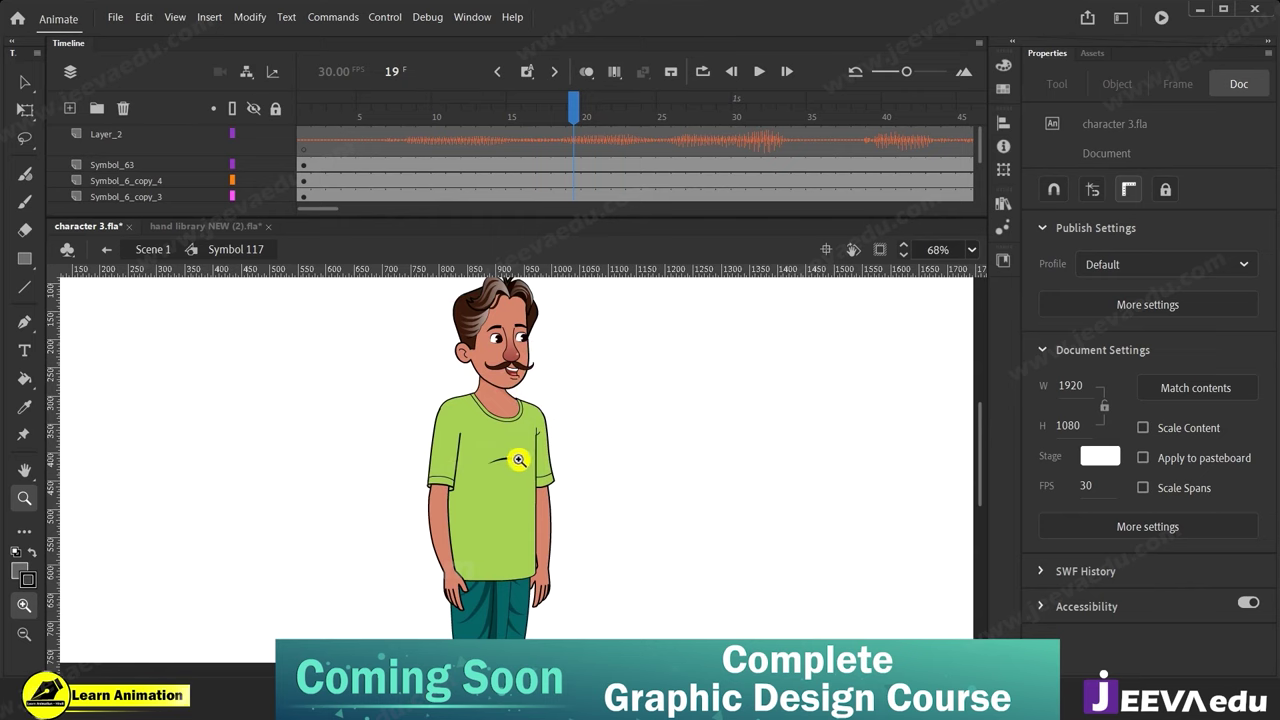
Insert keyframes on all of Symbol 117's character layers at frames 6 and 10.
mouse_move(395, 118)
left_mouse_down()
mouse_move(340, 155)
mouse_move(377, 199)
mouse_move(378, 233)
mouse_move(385, 127)
left_mouse_up()
key("Return")
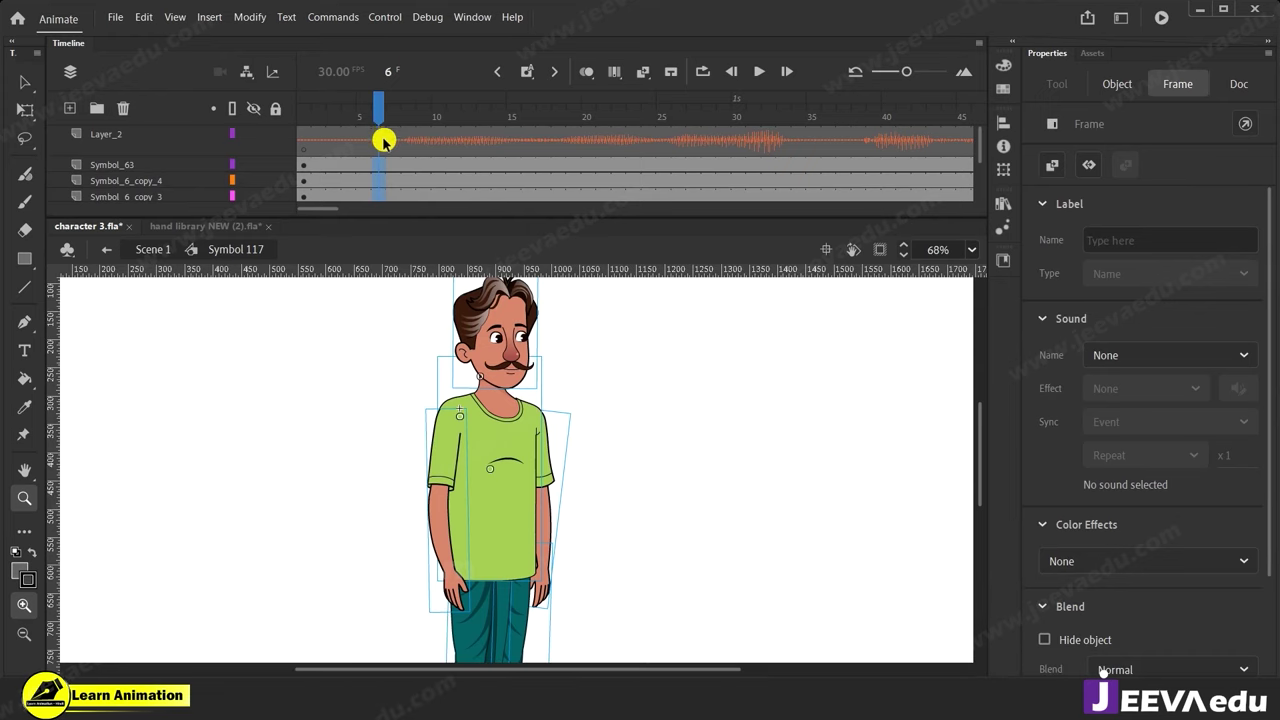
left_click_drag(400, 132, 438, 153)
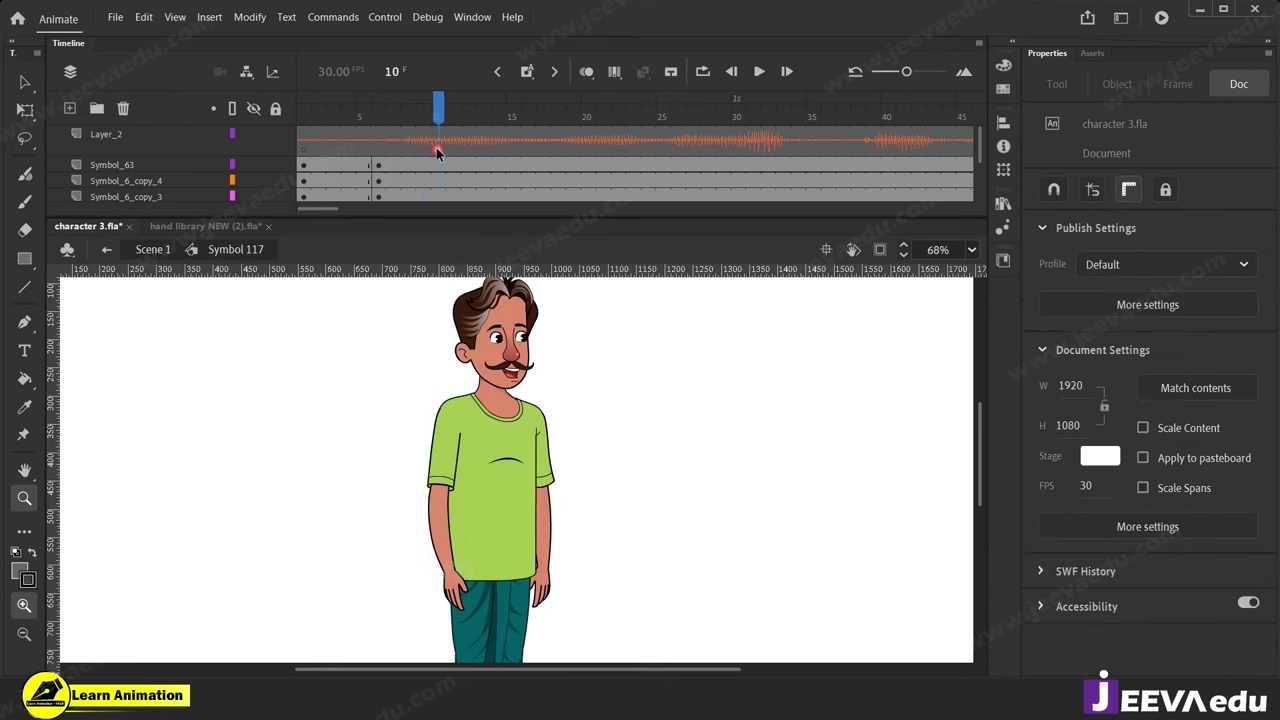
left_click_drag(439, 204, 442, 234)
scroll(440, 180, "up", 3)
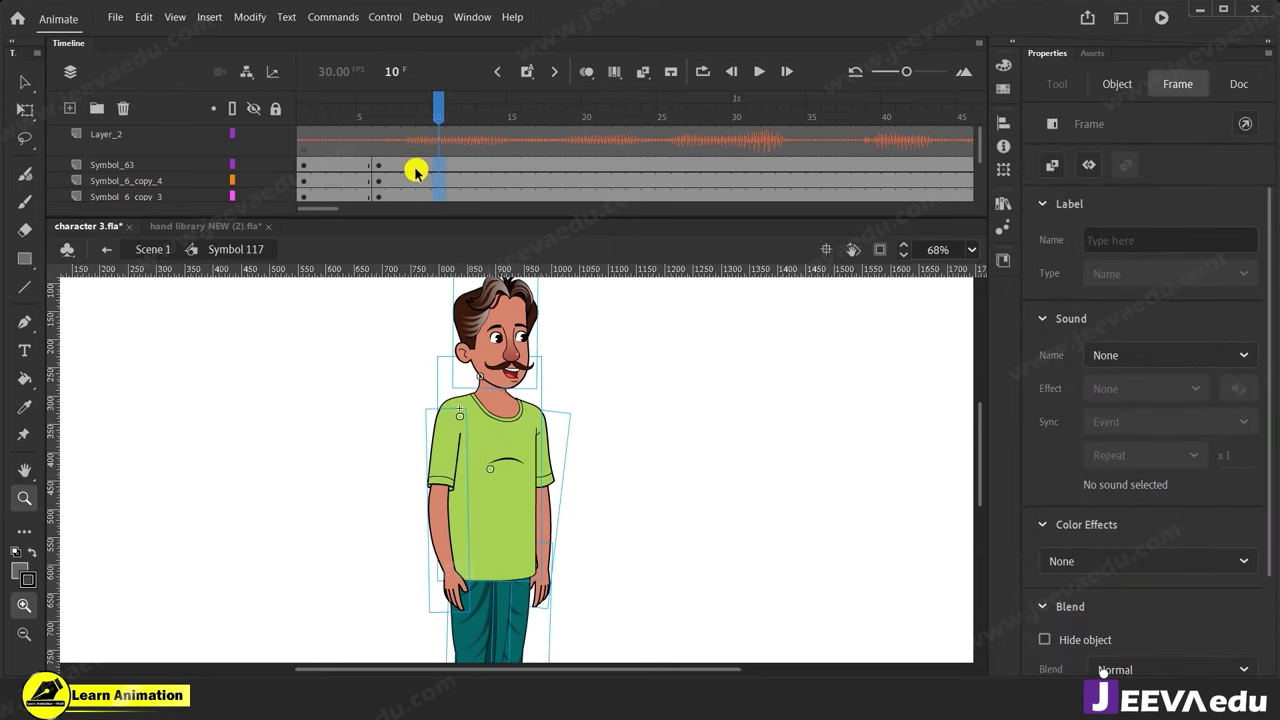
key("F6")
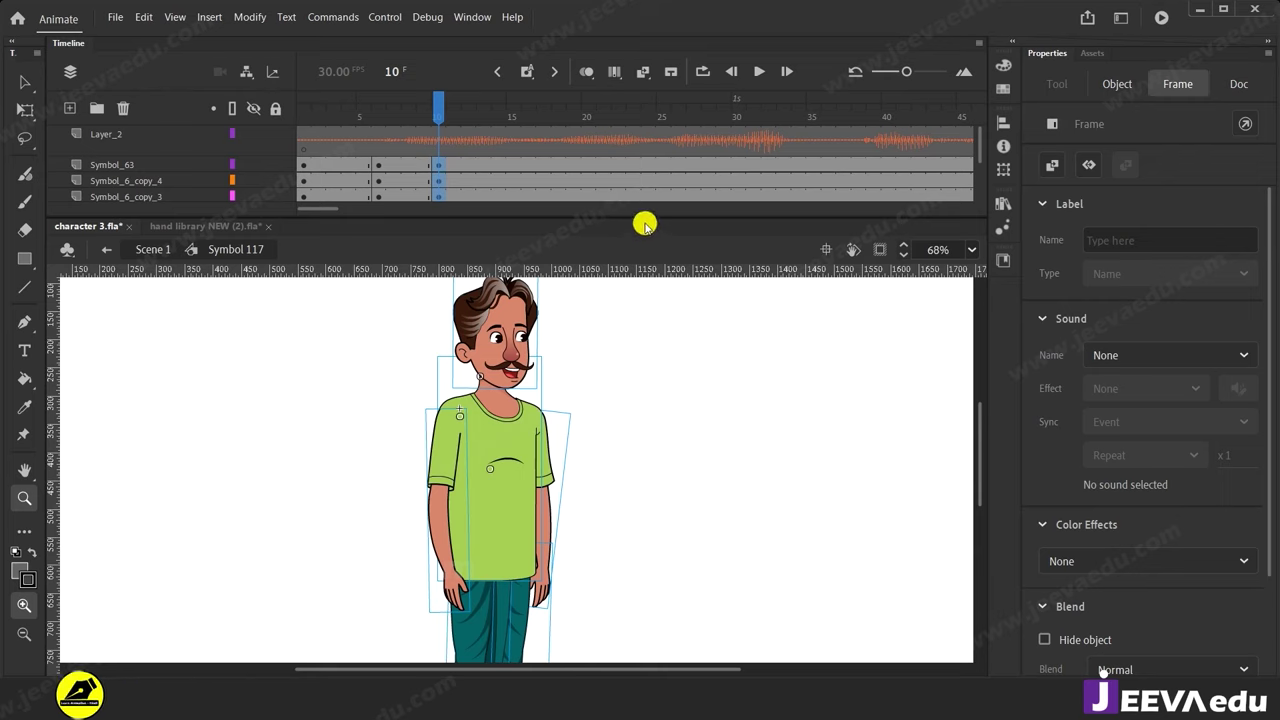
Enlarge the timeline and step through frames 9 to 24 on the Symbol_63 layer to examine the mouth and eye timing.
mouse_move(642, 217)
left_mouse_down()
mouse_move(641, 263)
mouse_move(641, 239)
left_mouse_up()
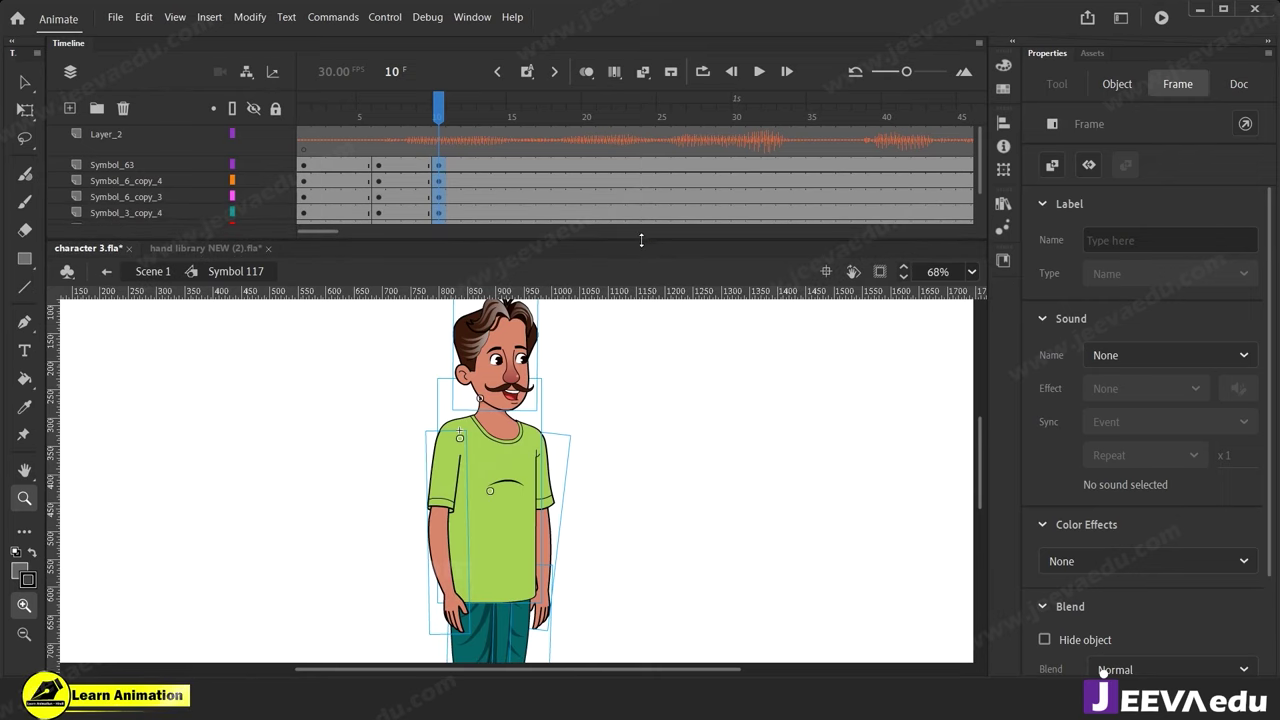
left_click(390, 169)
left_click_drag(390, 169, 421, 165)
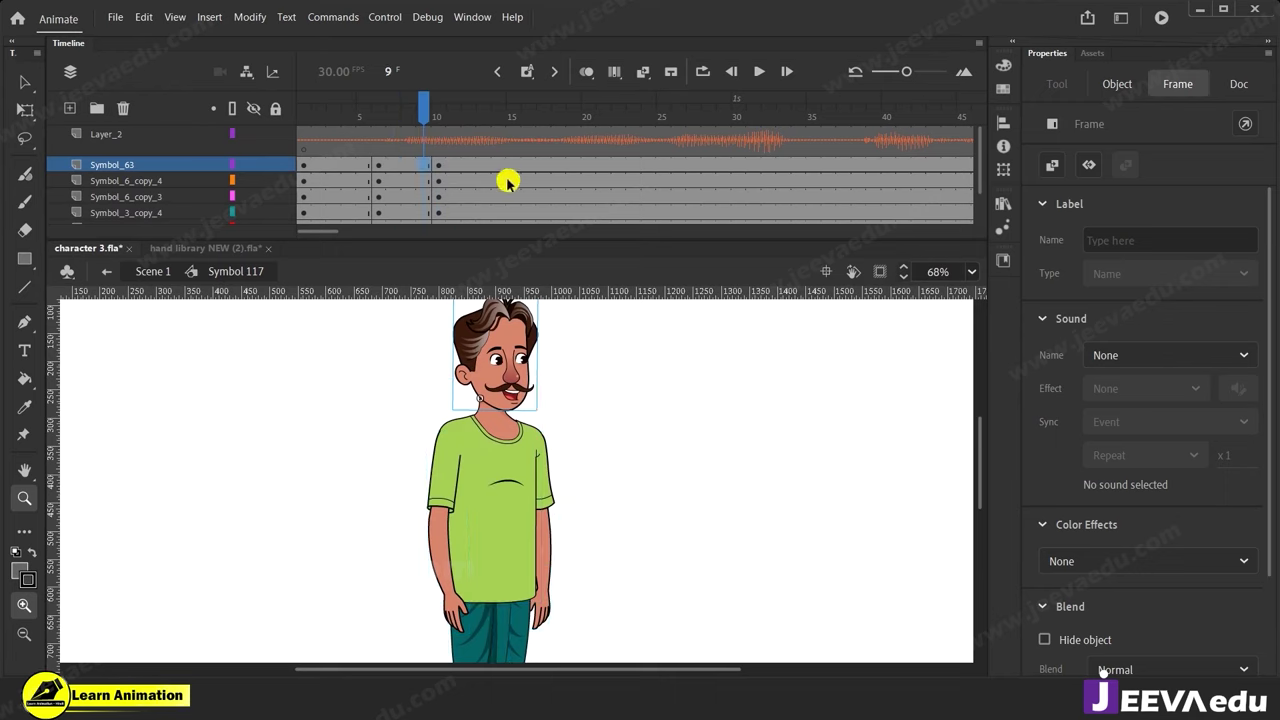
left_click(450, 168)
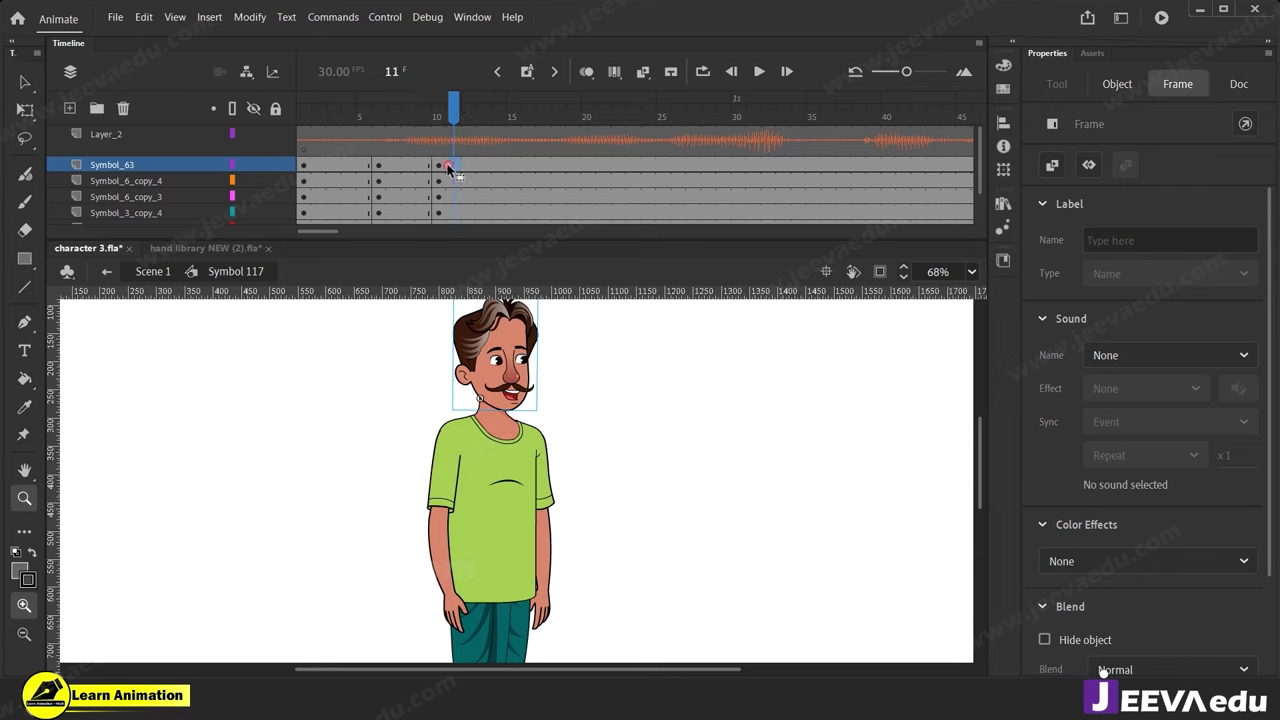
left_click_drag(462, 169, 531, 163)
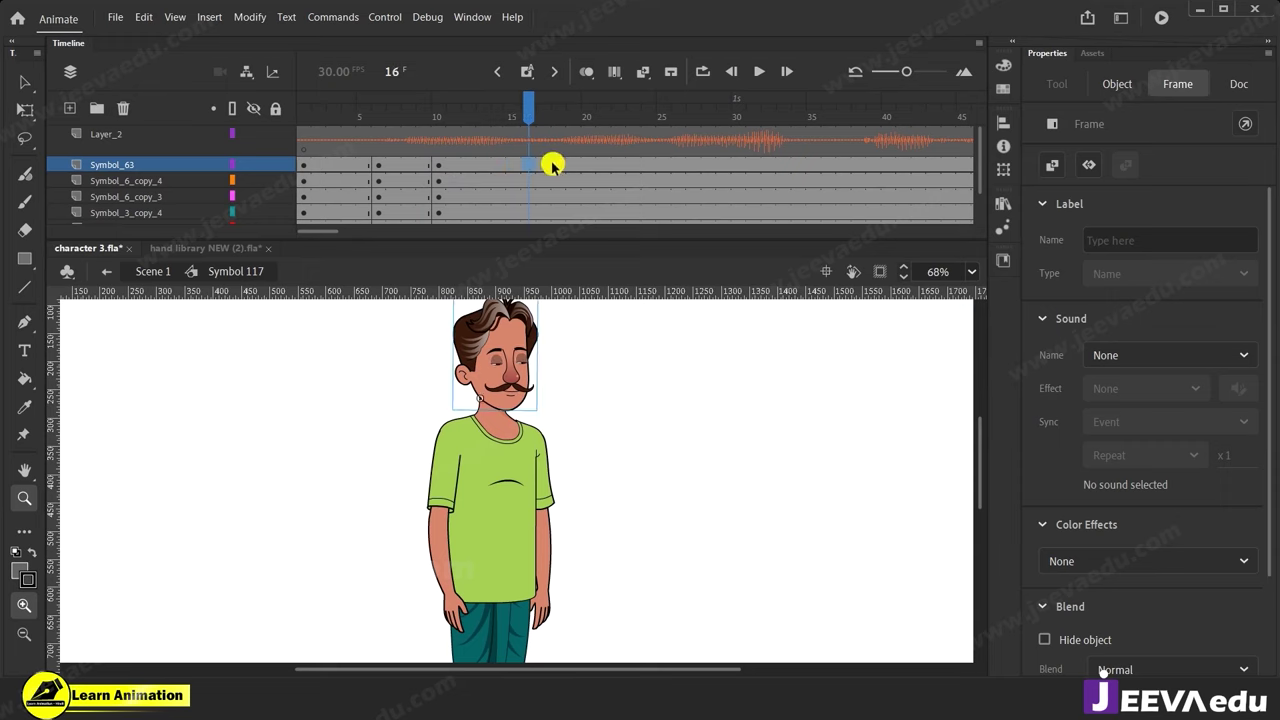
left_click(551, 164)
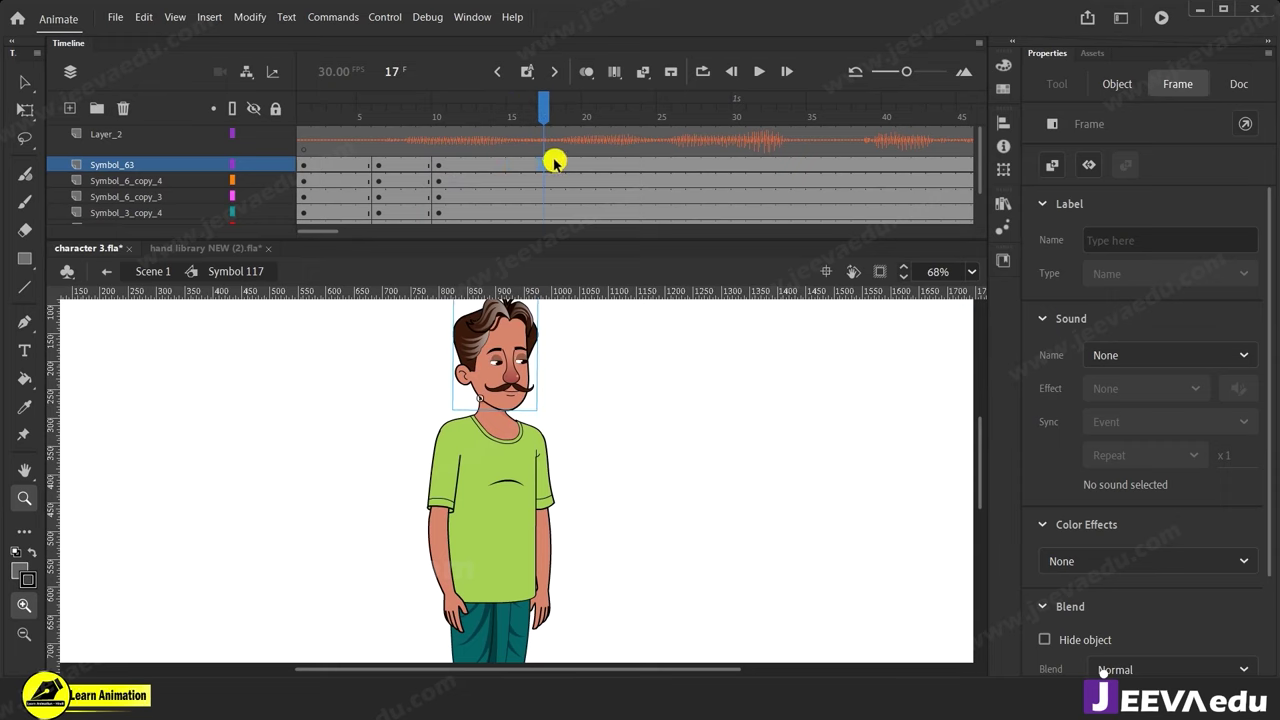
left_click(566, 166)
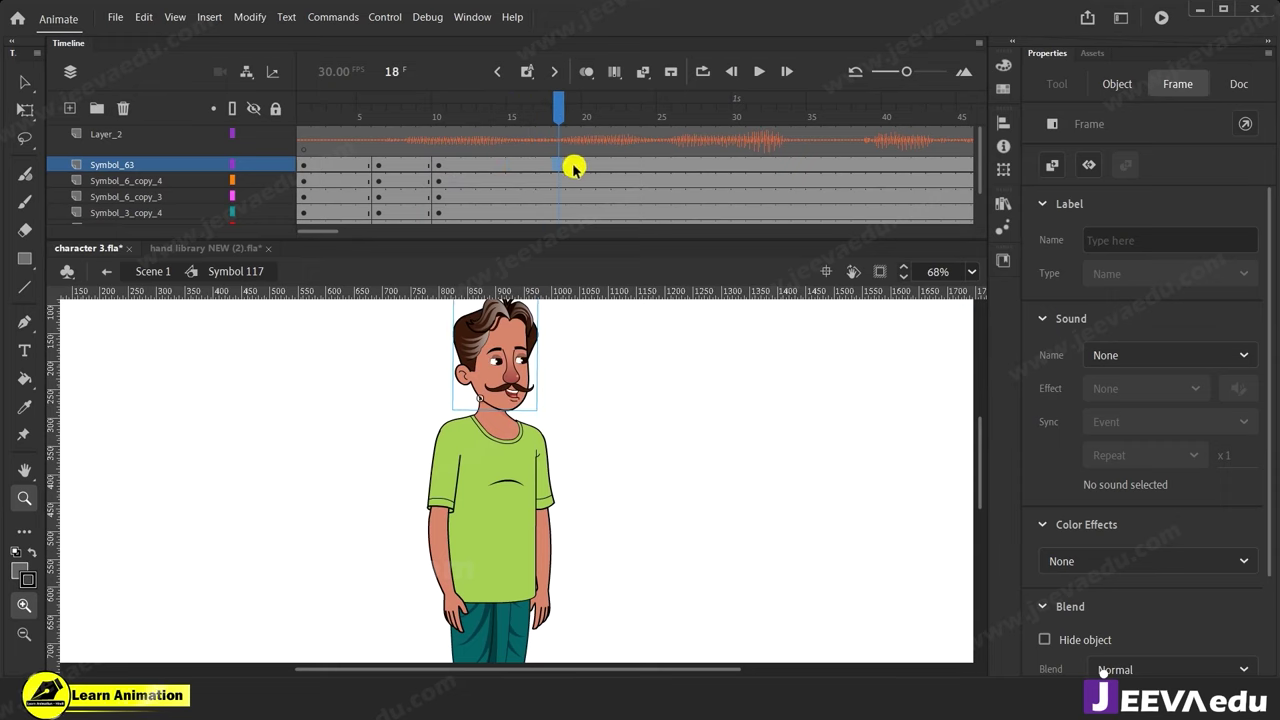
left_click_drag(575, 168, 645, 168)
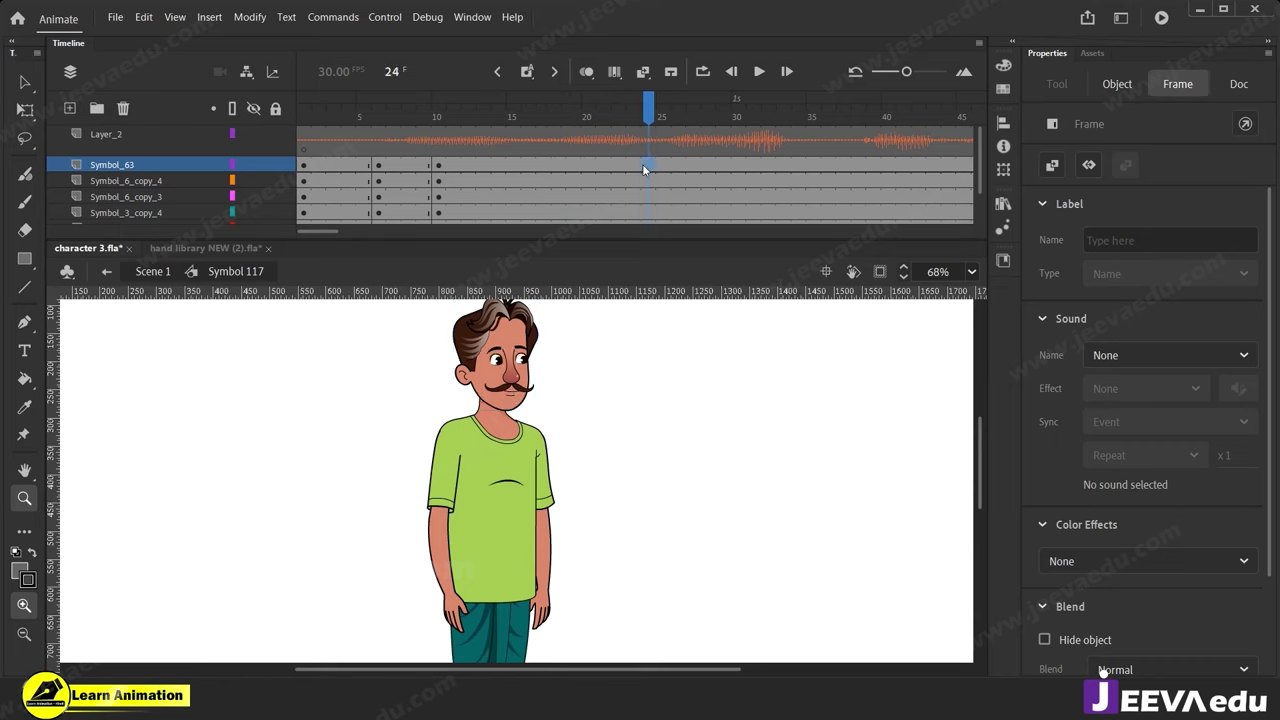
left_click(644, 166)
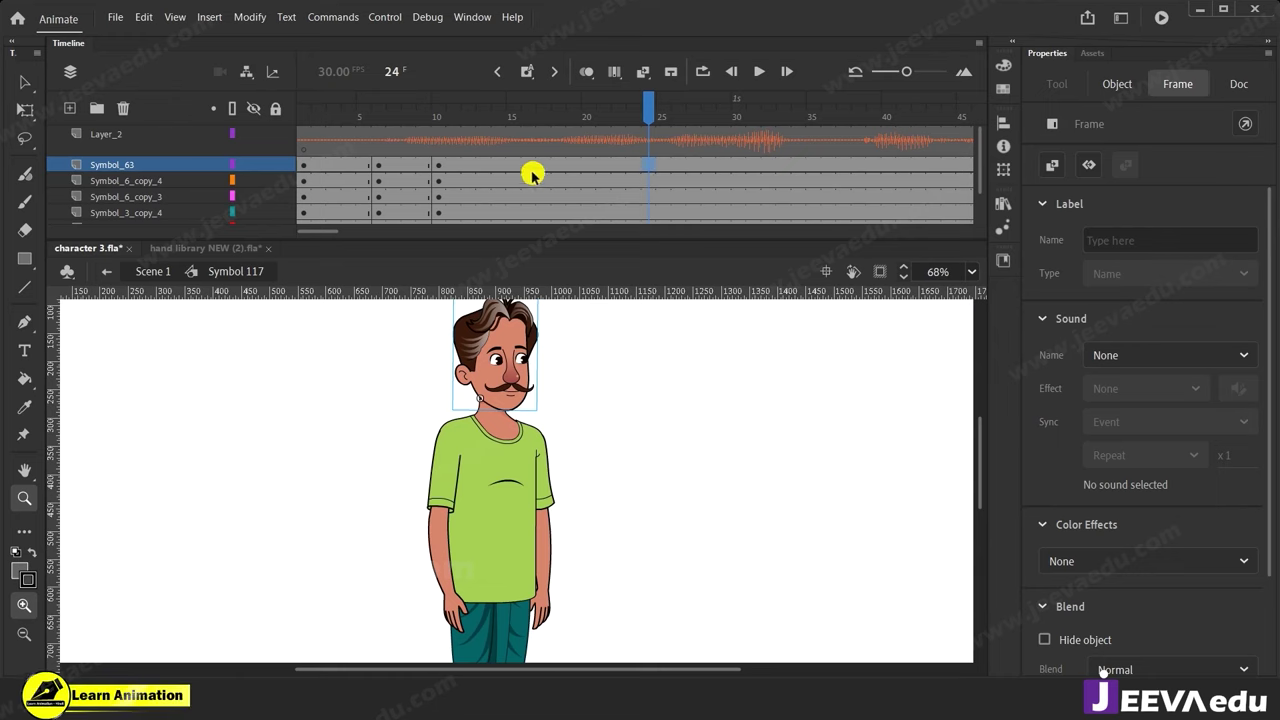
Insert keyframes on all character layers at frame 19.
left_click(577, 172)
left_click(580, 180)
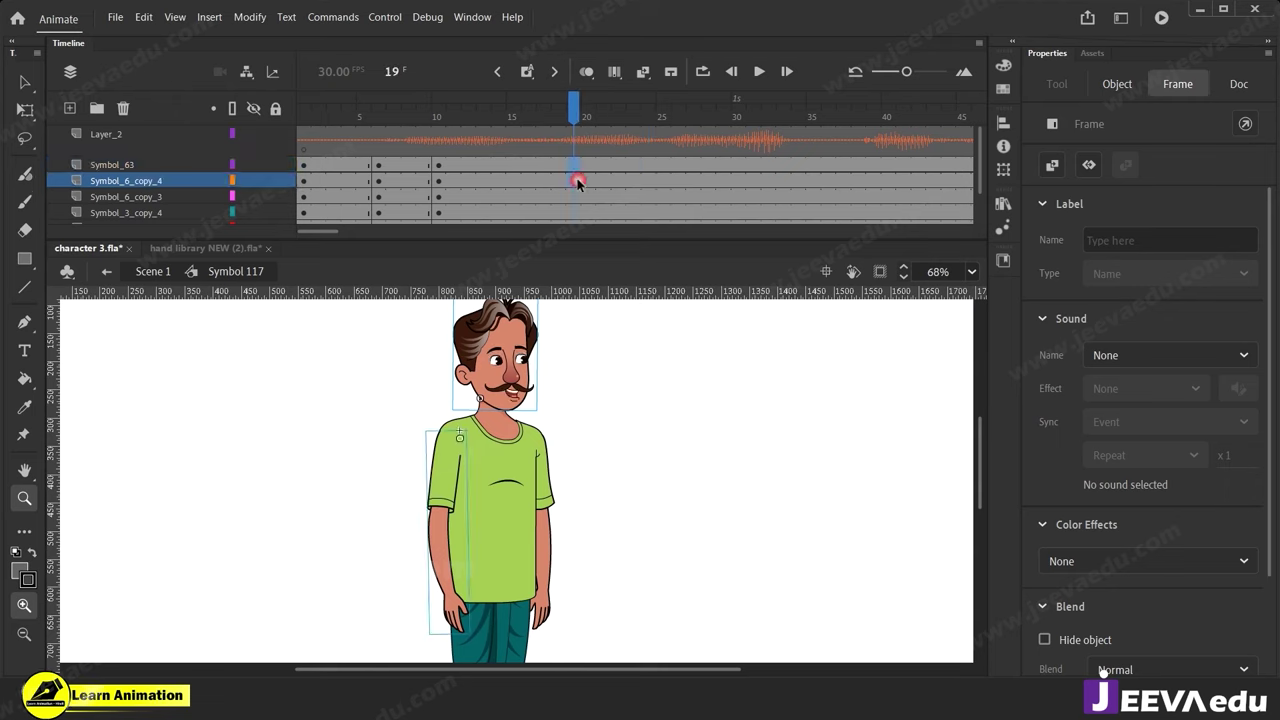
left_click(560, 166)
left_click_drag(570, 167, 571, 241)
scroll(571, 200, "up", 2)
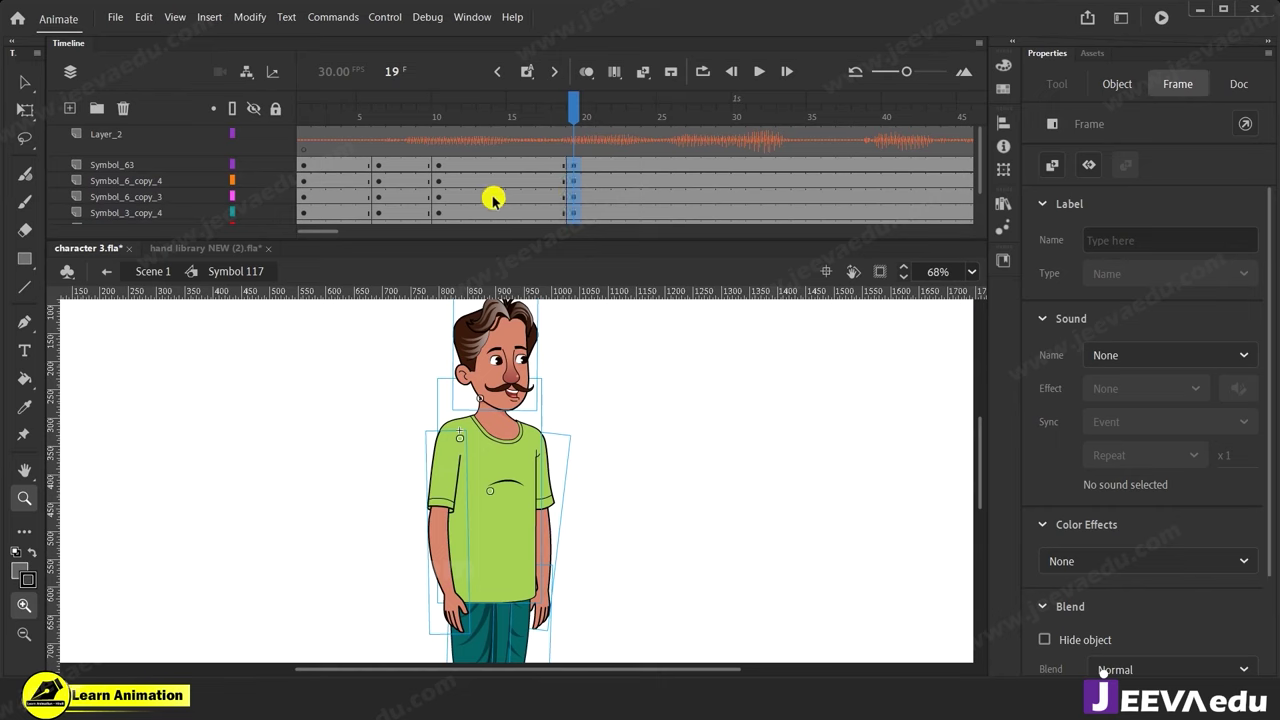
Create classic tweens on all character layers between the keyframes at frames 6, 10 and 19.
left_click(406, 172)
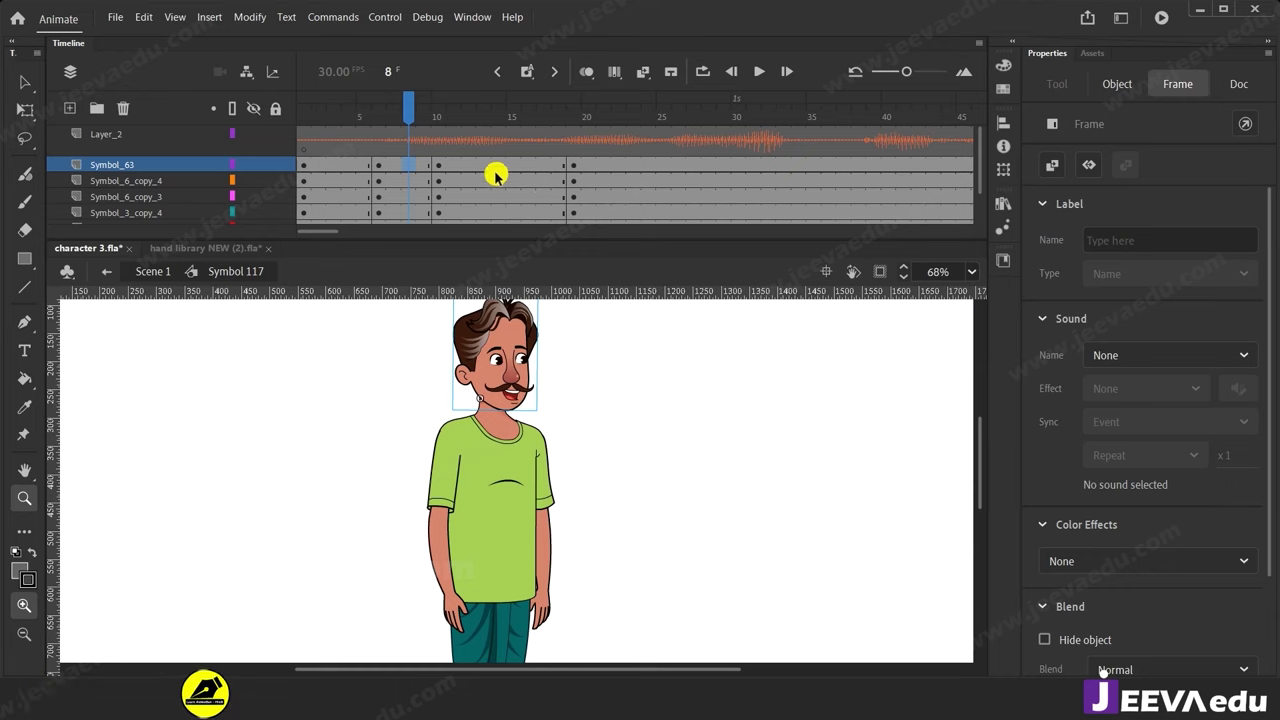
left_click_drag(425, 122, 440, 212)
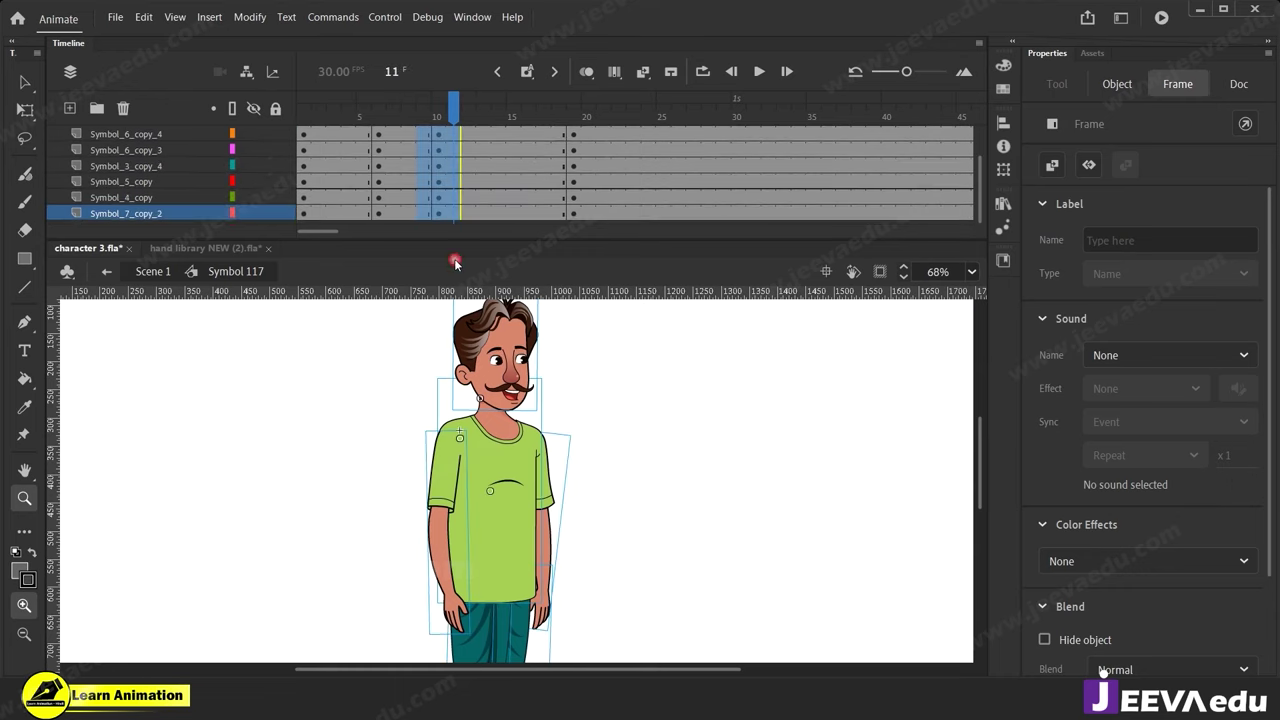
right_click(440, 197)
left_click(493, 210)
scroll(488, 185, "up", 3)
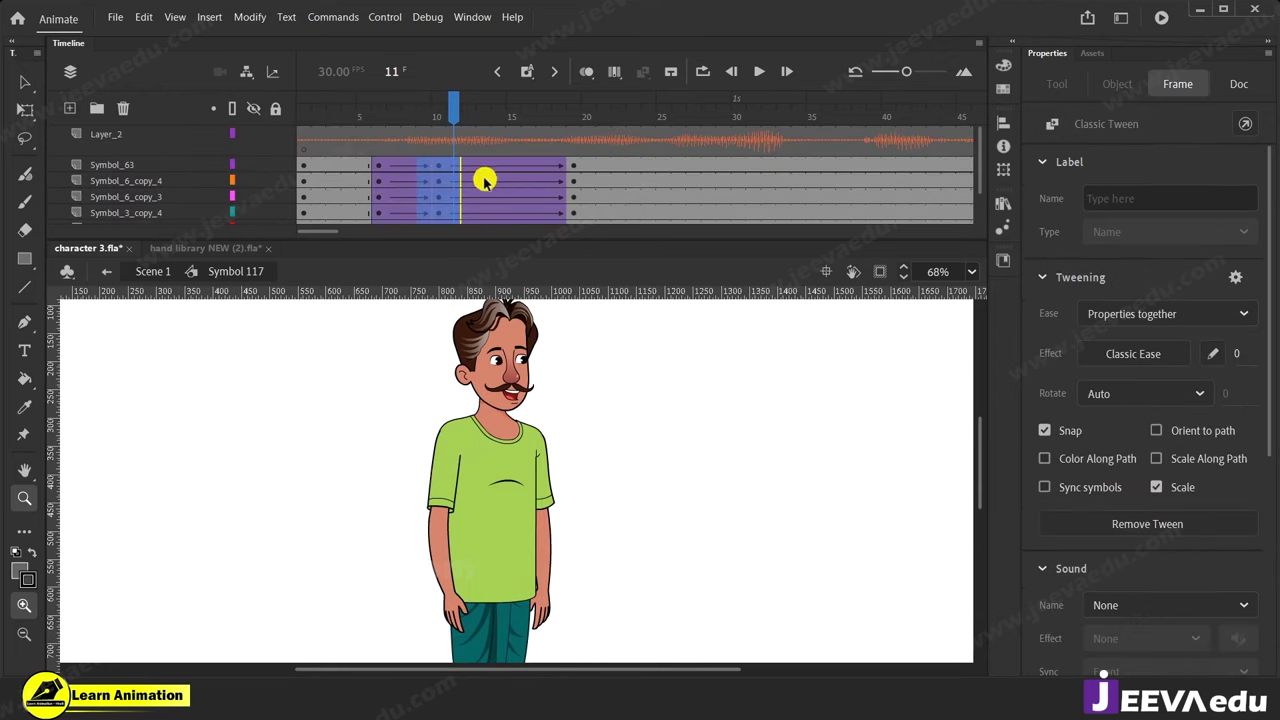
Set the ease of the tweens between frames 10 and 19 to 100 (Classic Ease-Out) on all character layers.
left_click(508, 168)
left_click_drag(508, 168, 516, 250)
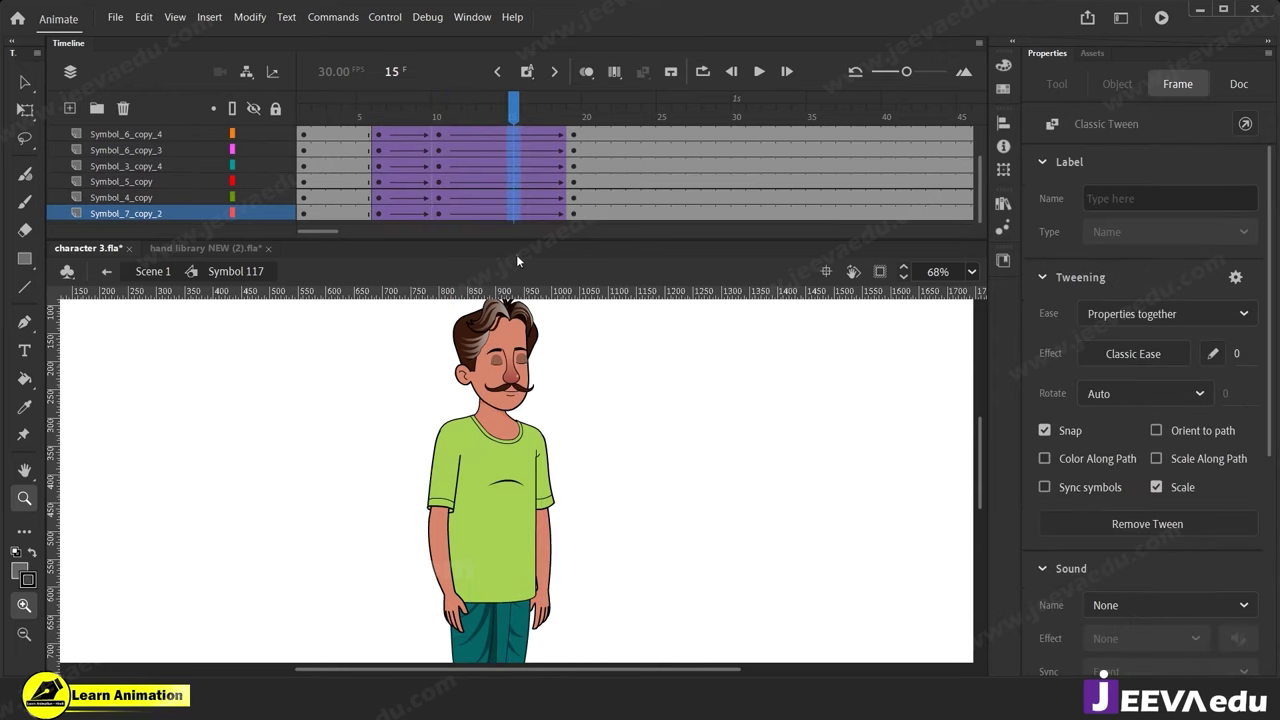
left_click(1238, 356)
left_click_drag(1238, 356, 1240, 201)
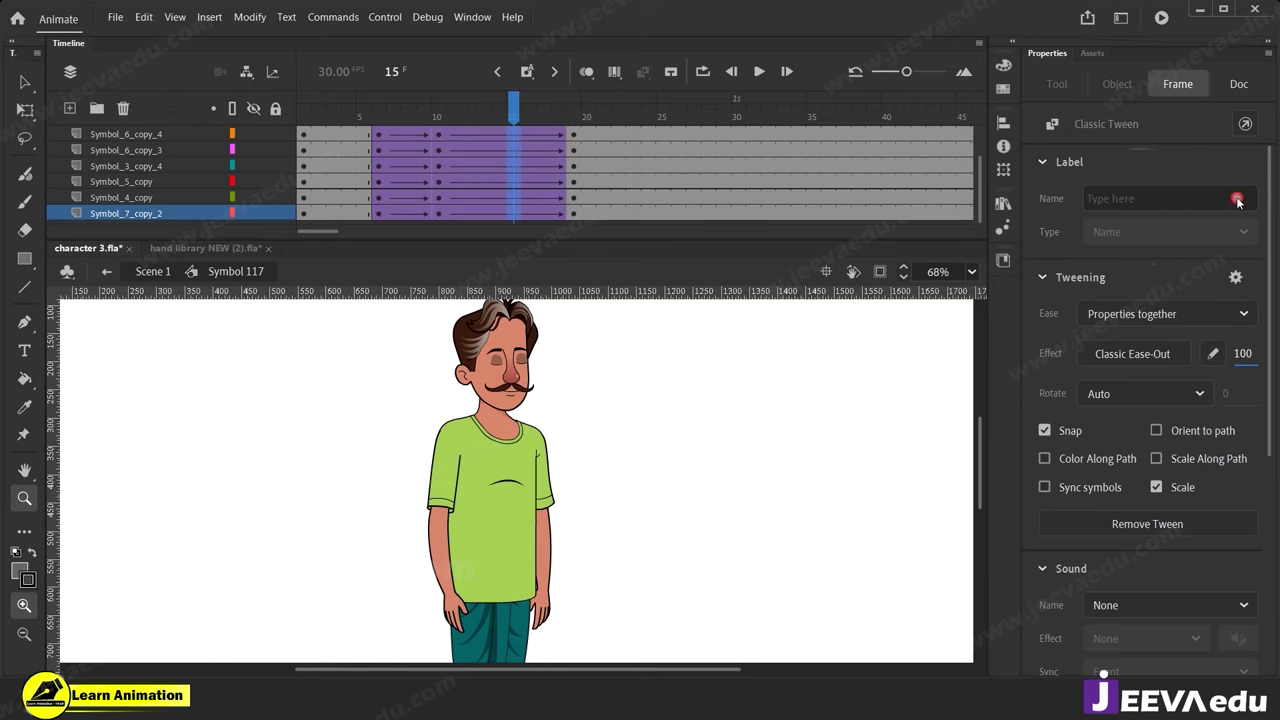
scroll(541, 147, "up", 2)
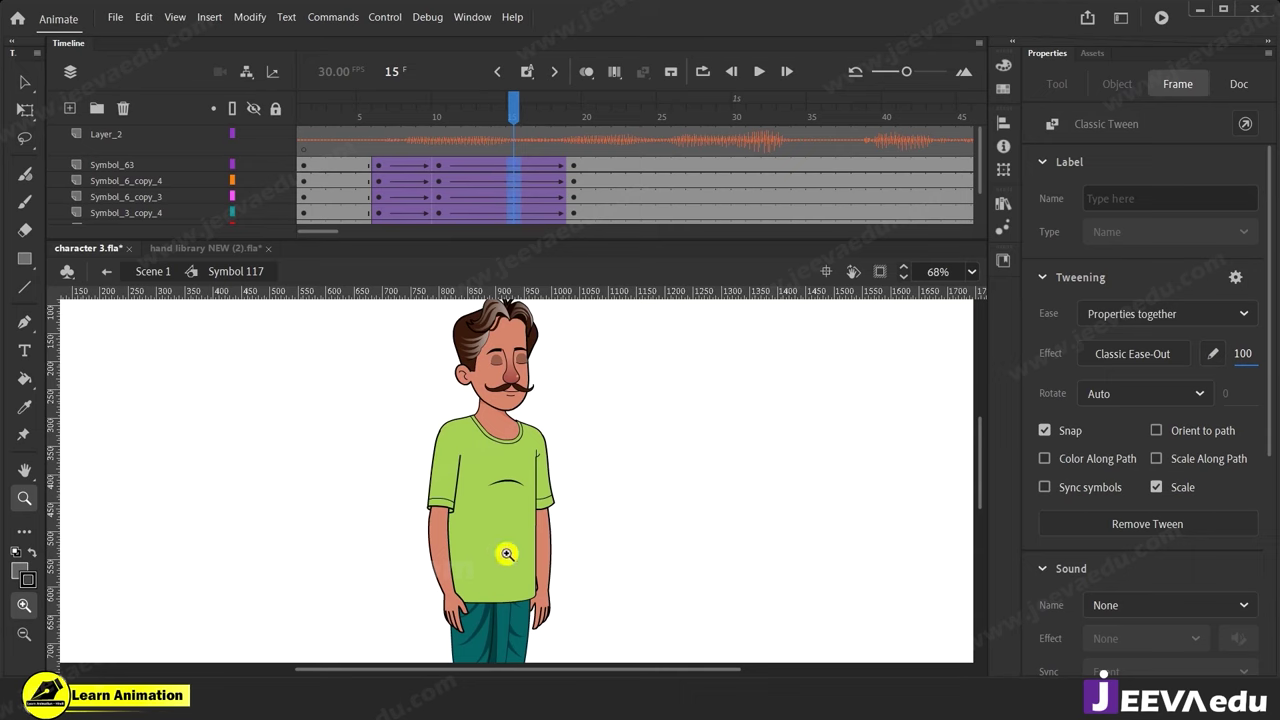
Examine the character's arm at frame 19, the tweened frames back to frame 10, and the whole figure's pose.
key("v")
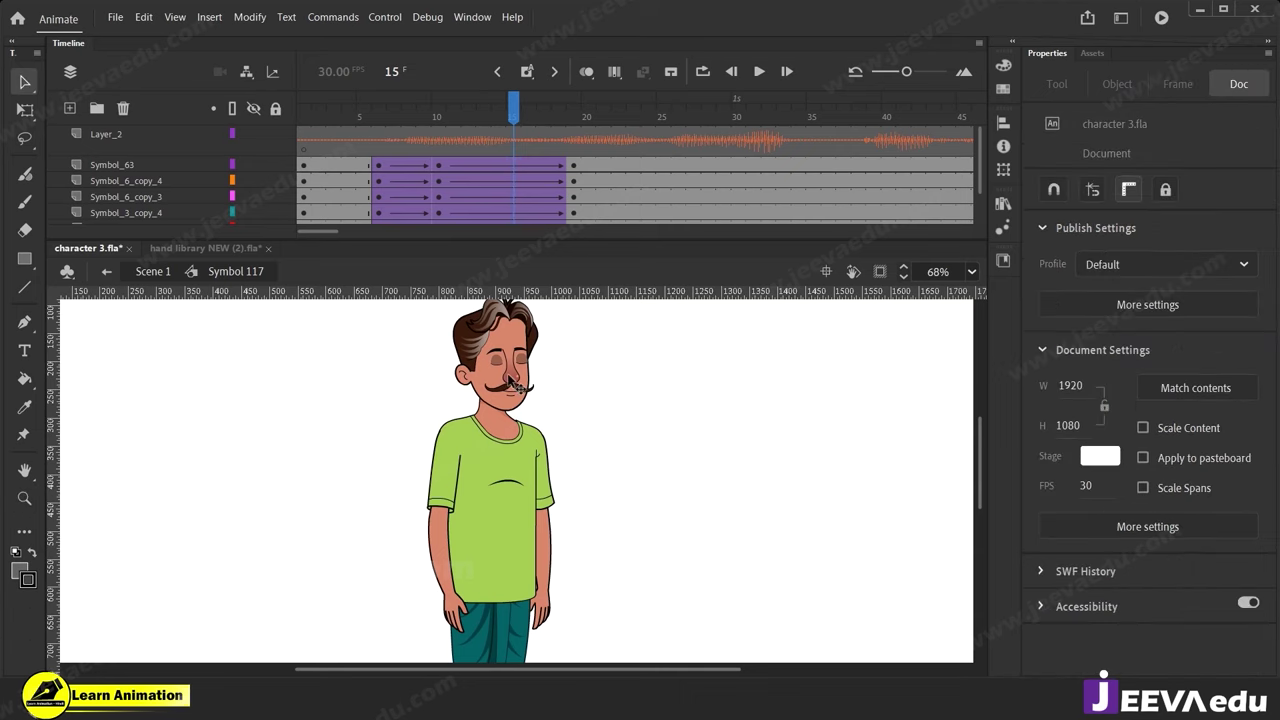
left_click(571, 166)
left_click(463, 482)
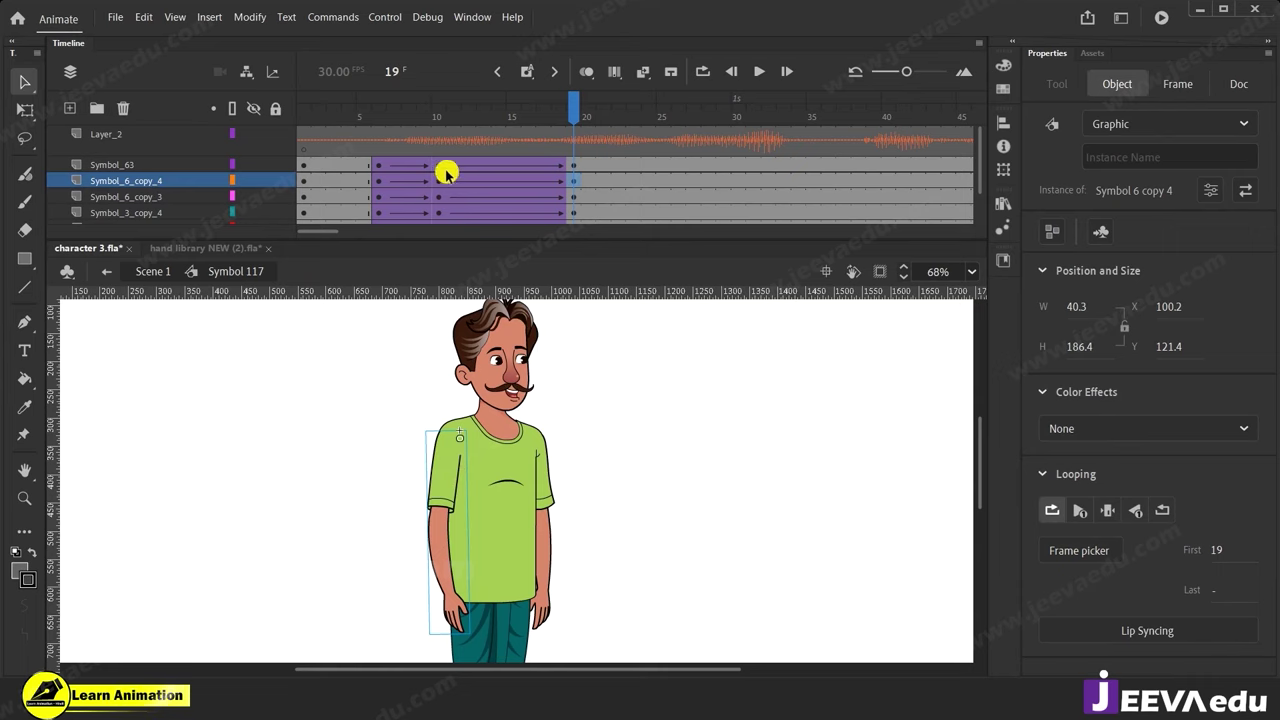
left_click(570, 180)
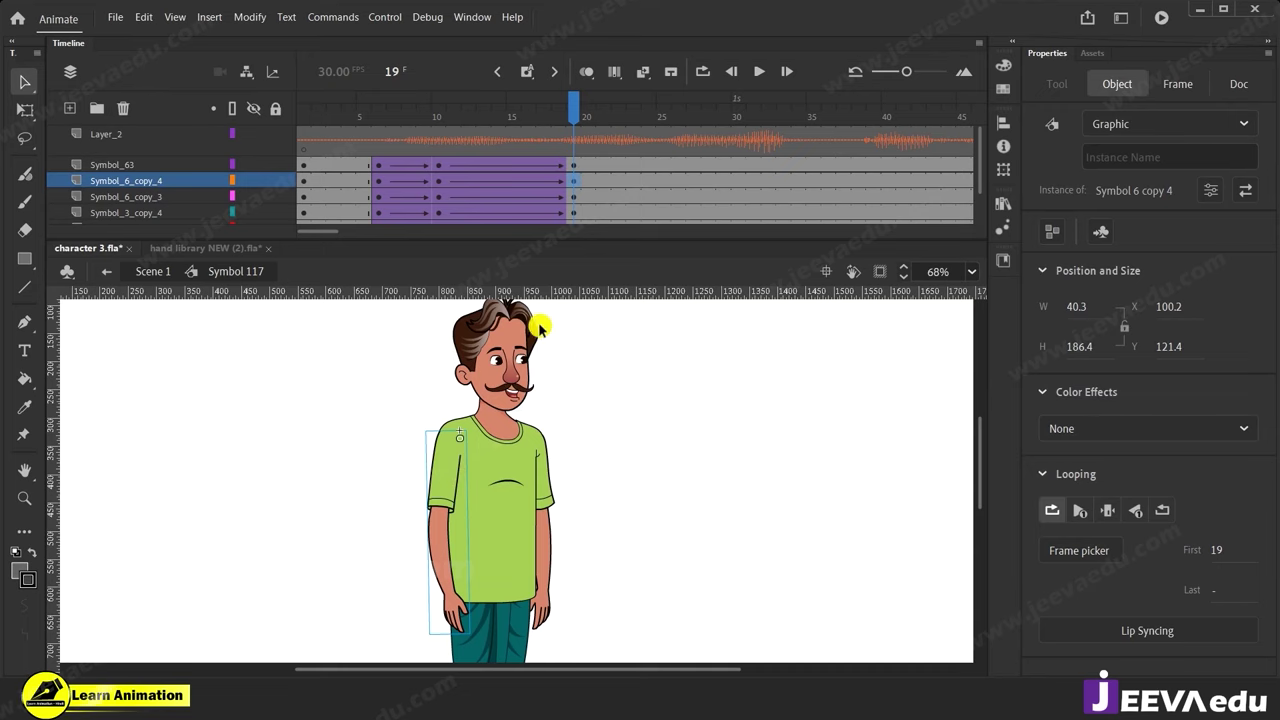
left_click(514, 165)
left_click_drag(519, 259, 520, 274)
scroll(553, 186, "up", 2)
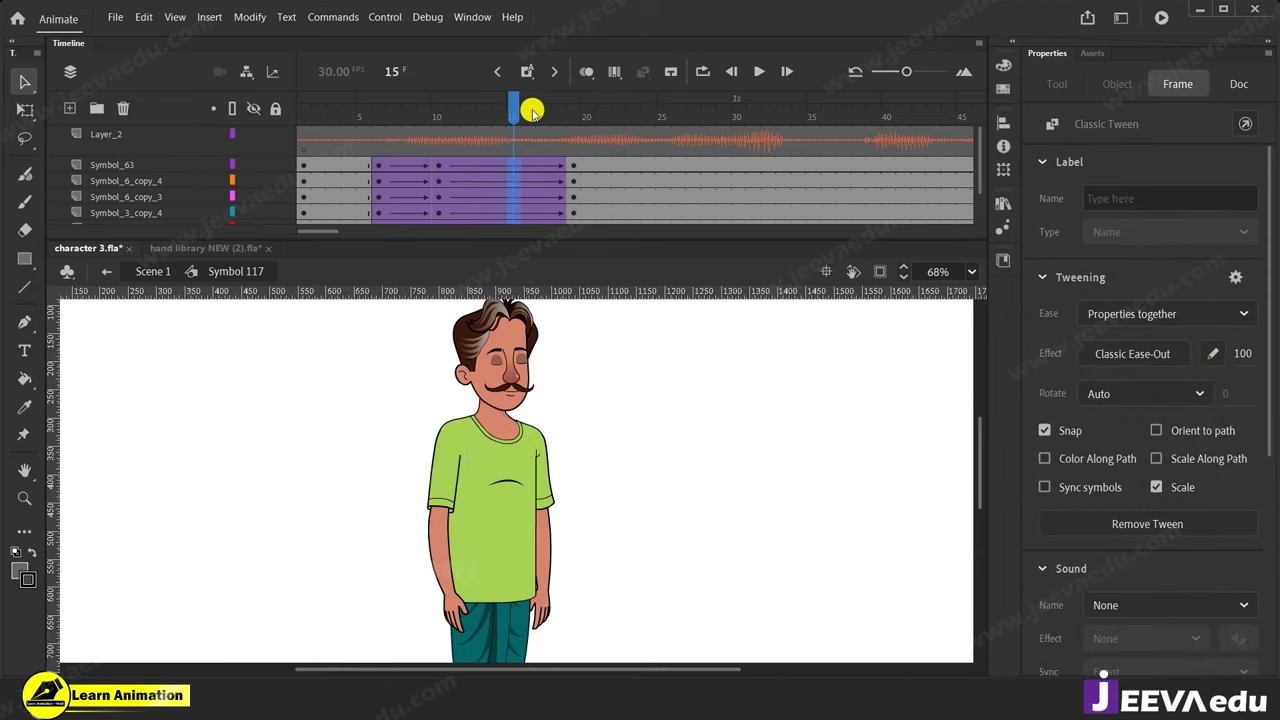
left_click(499, 115)
left_click_drag(499, 115, 438, 115)
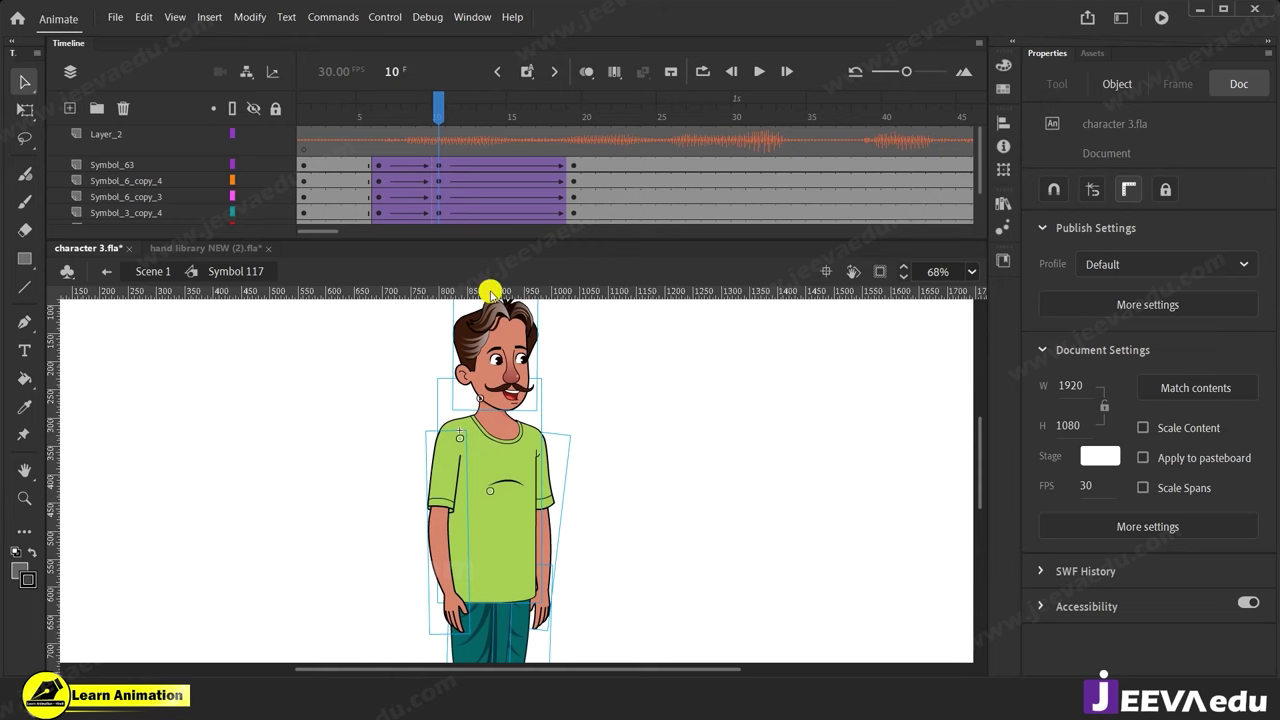
key("z")
left_click(521, 495, "alt")
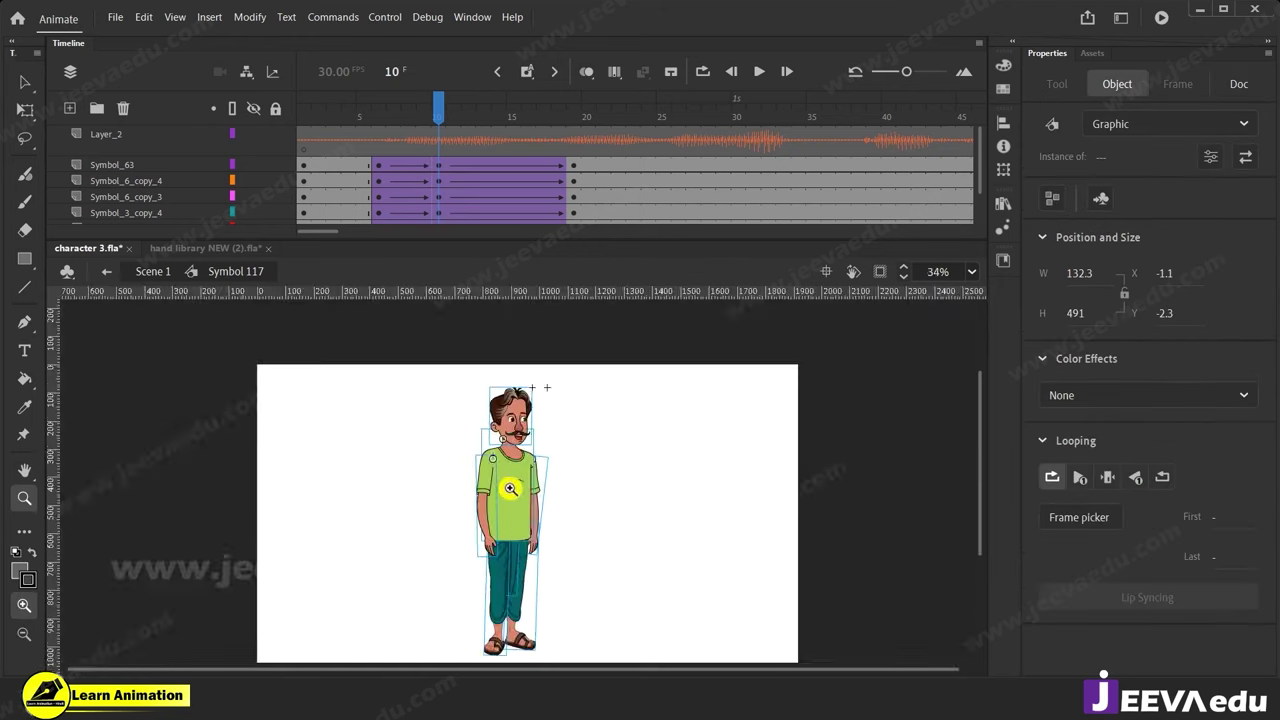
left_click(504, 475)
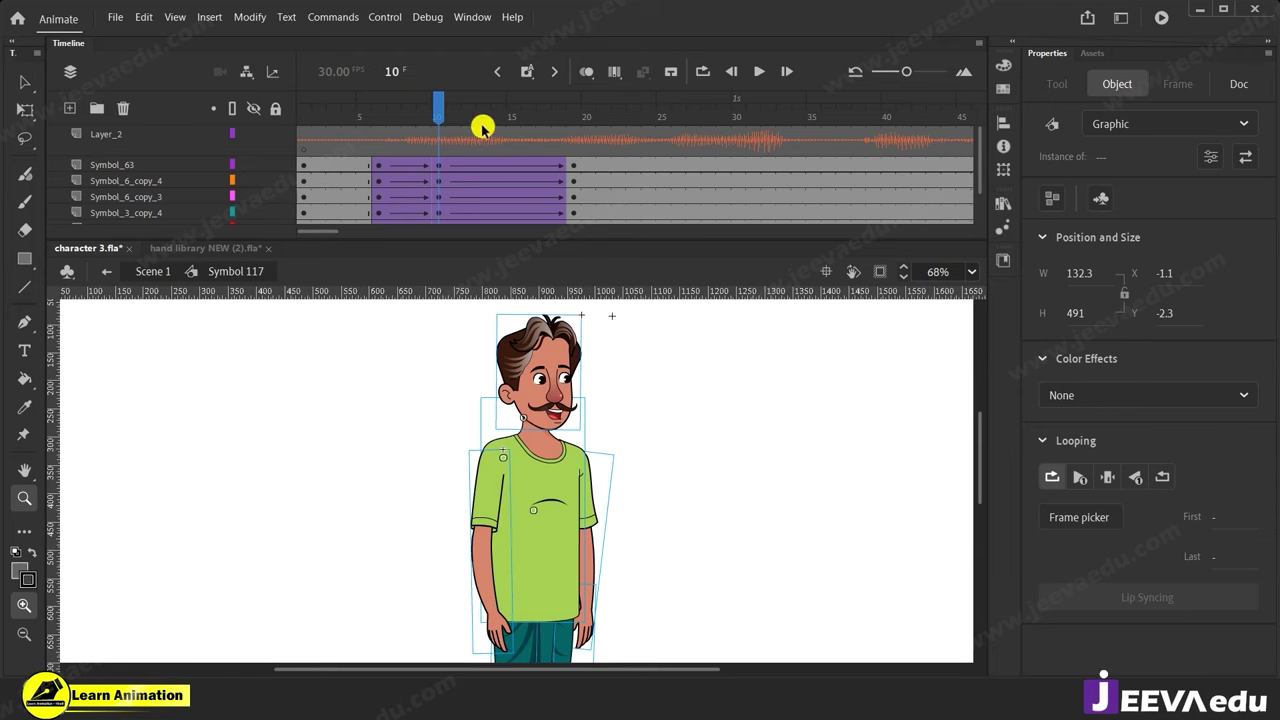
left_click(482, 172)
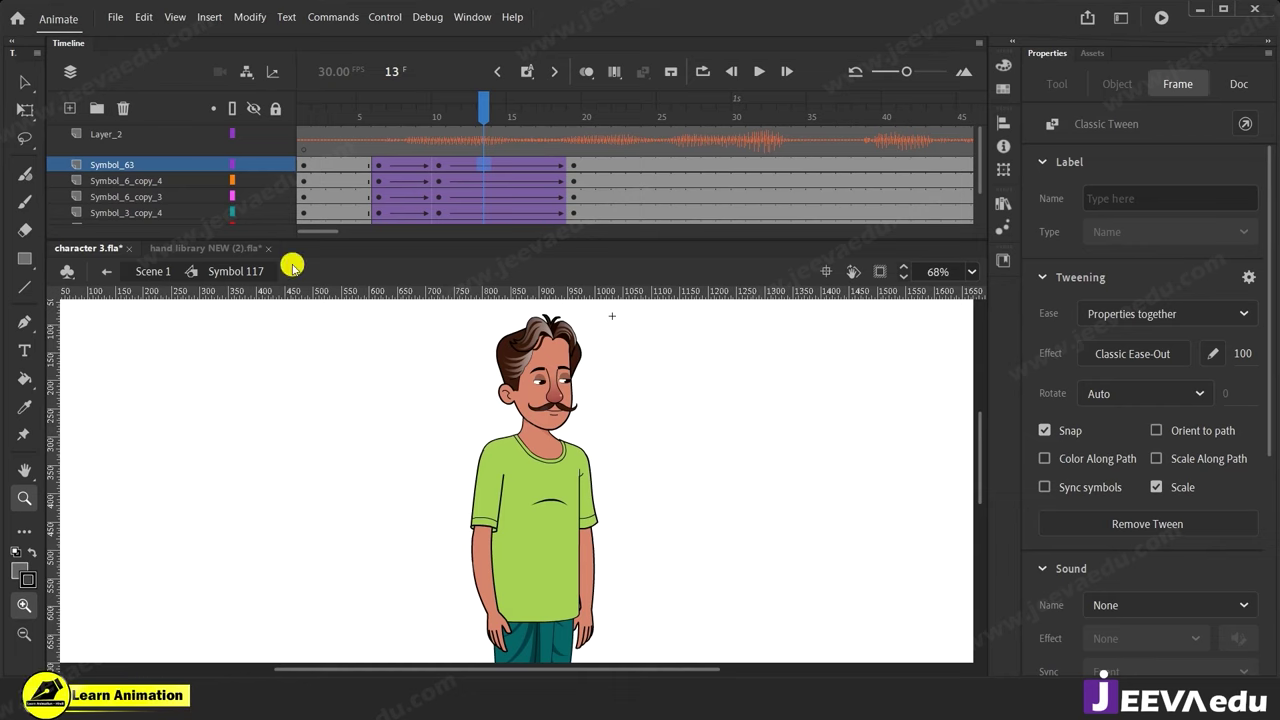
Add a new layer directly above Symbol_63 and hide all the other layers.
left_click(141, 166)
left_click(73, 112)
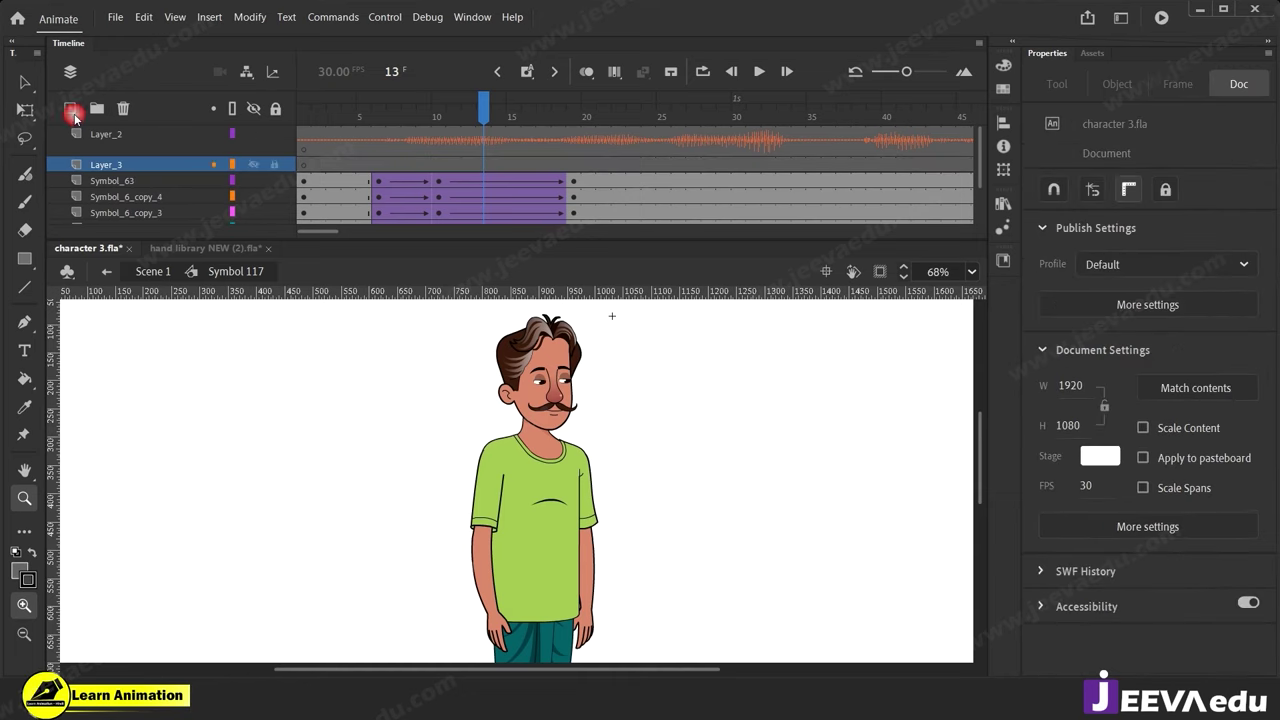
left_click(253, 181)
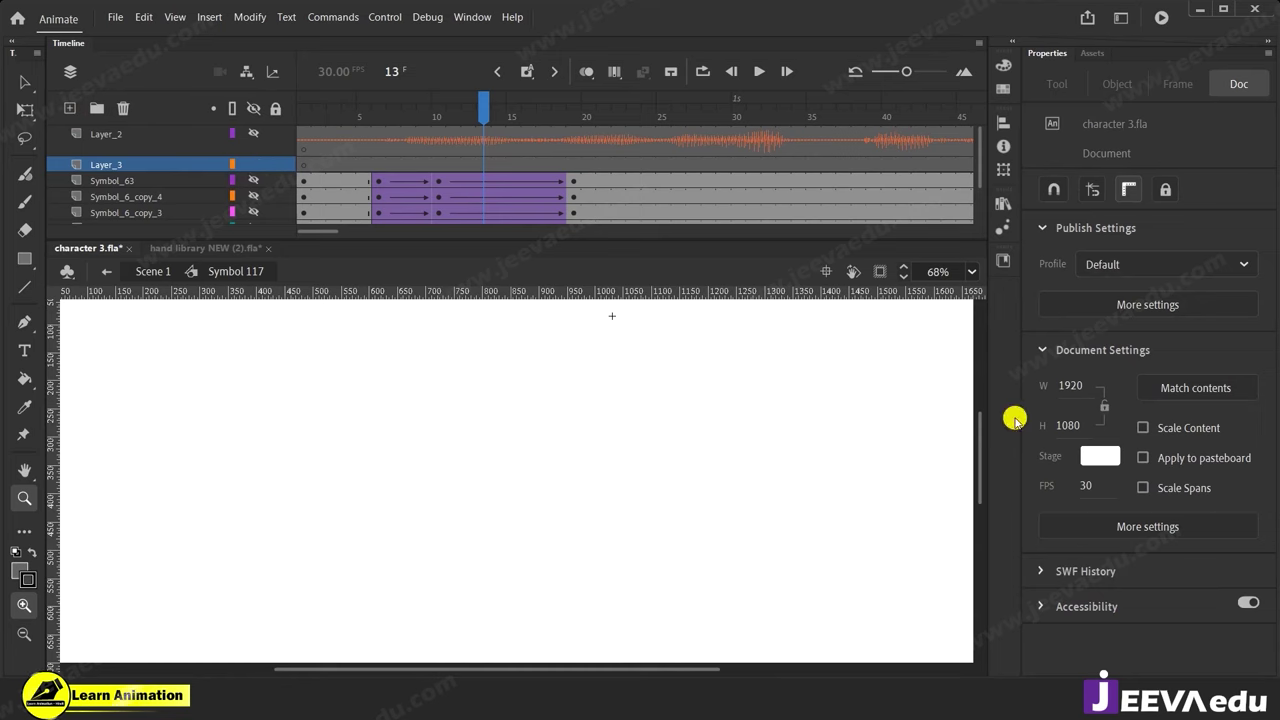
Choose the Classic Brush and set its fill colour to red.
key("b")
left_click(20, 572)
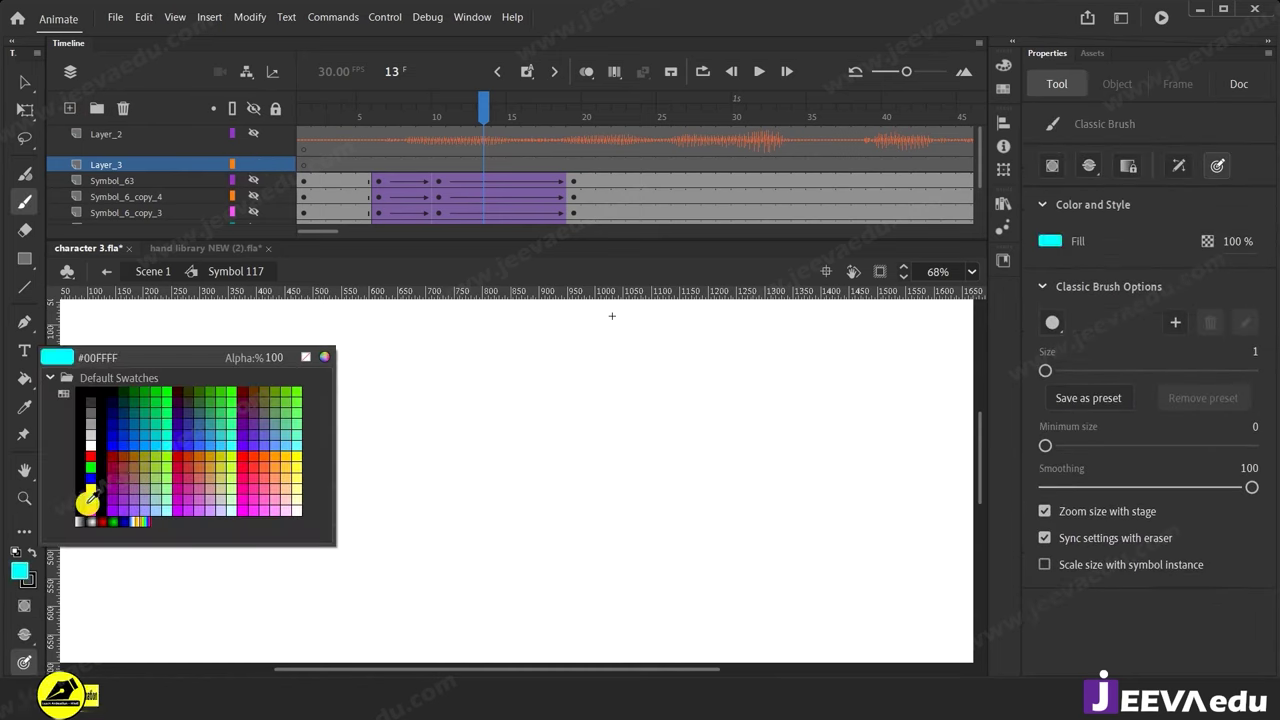
left_click(91, 456)
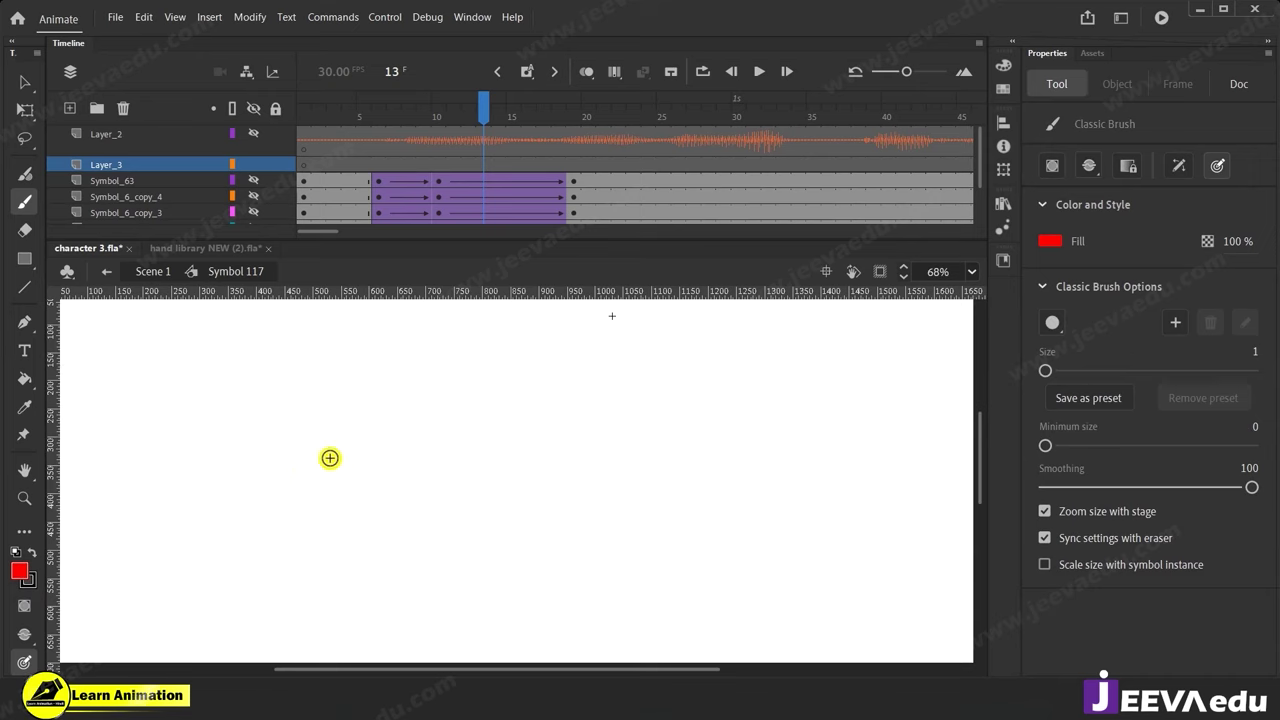
Go to frame 1 of the new sketch layer and set the brush size to 8.
left_click(304, 116)
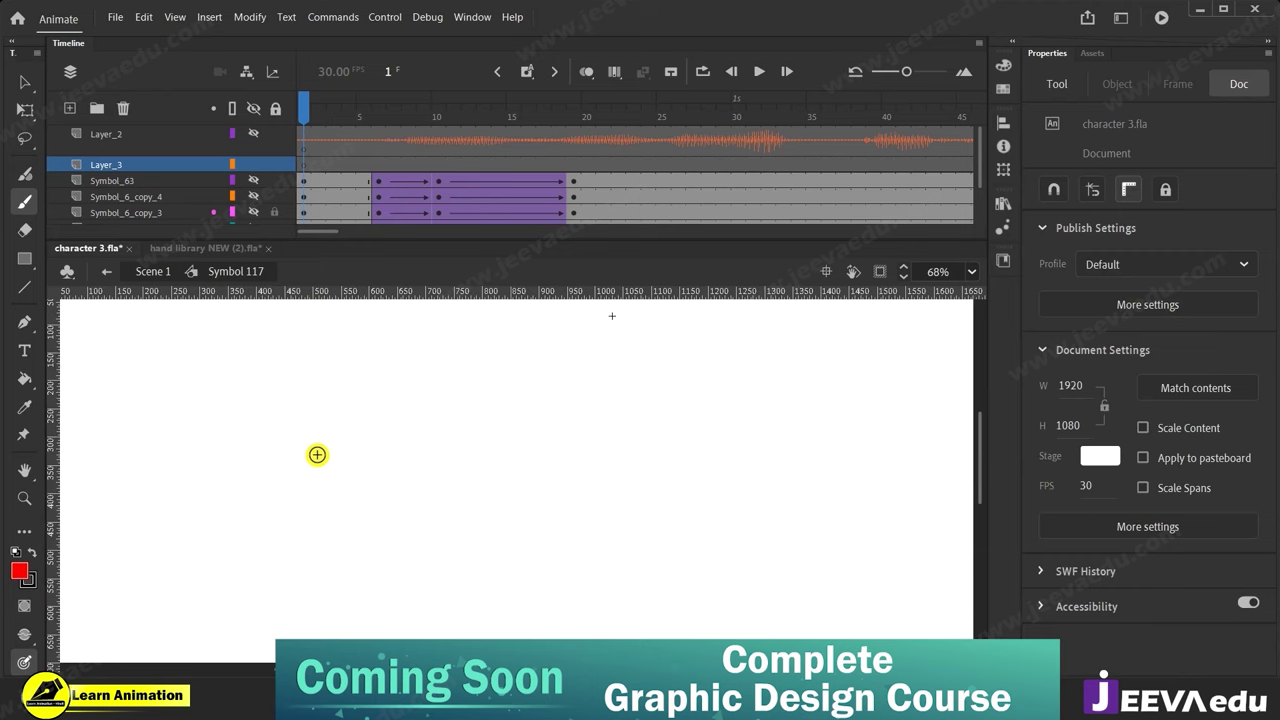
mouse_move(283, 415)
left_mouse_down()
mouse_move(256, 476)
mouse_move(303, 487)
mouse_move(310, 436)
mouse_move(281, 417)
left_mouse_up()
key("ctrl+z")
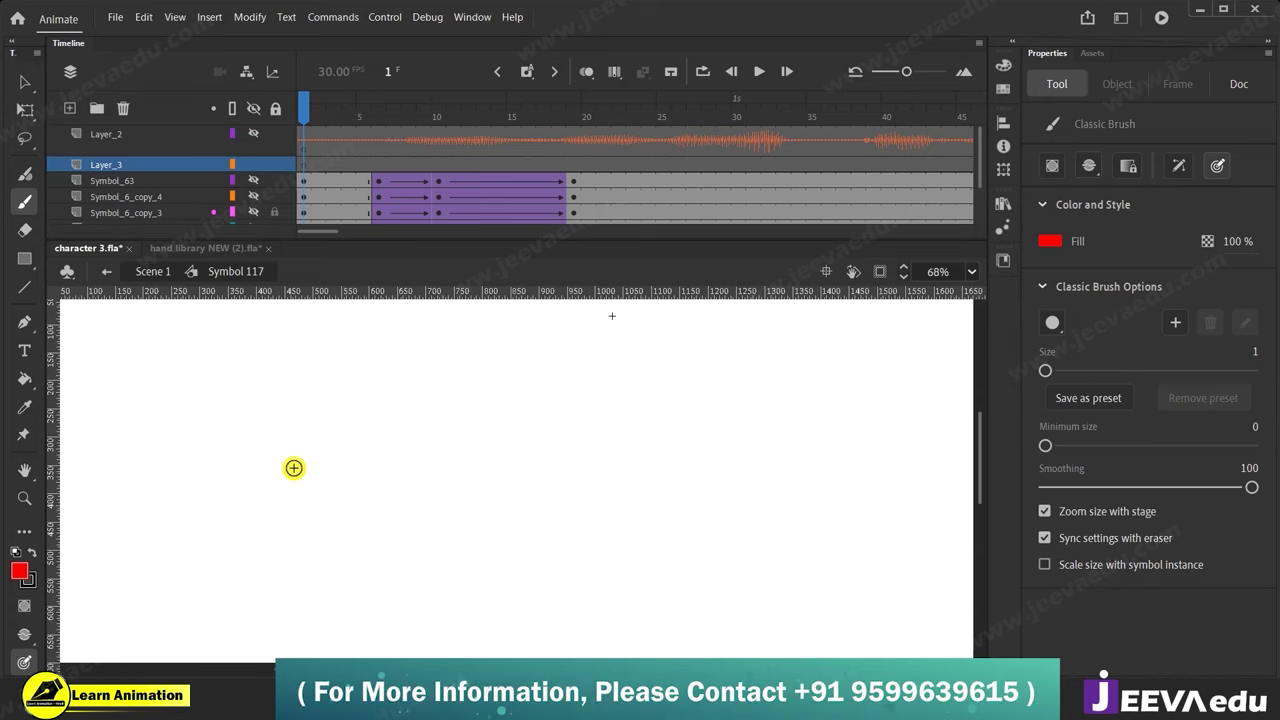
key("bracketright")
key("bracketright")
key("bracketright")
key("bracketright")
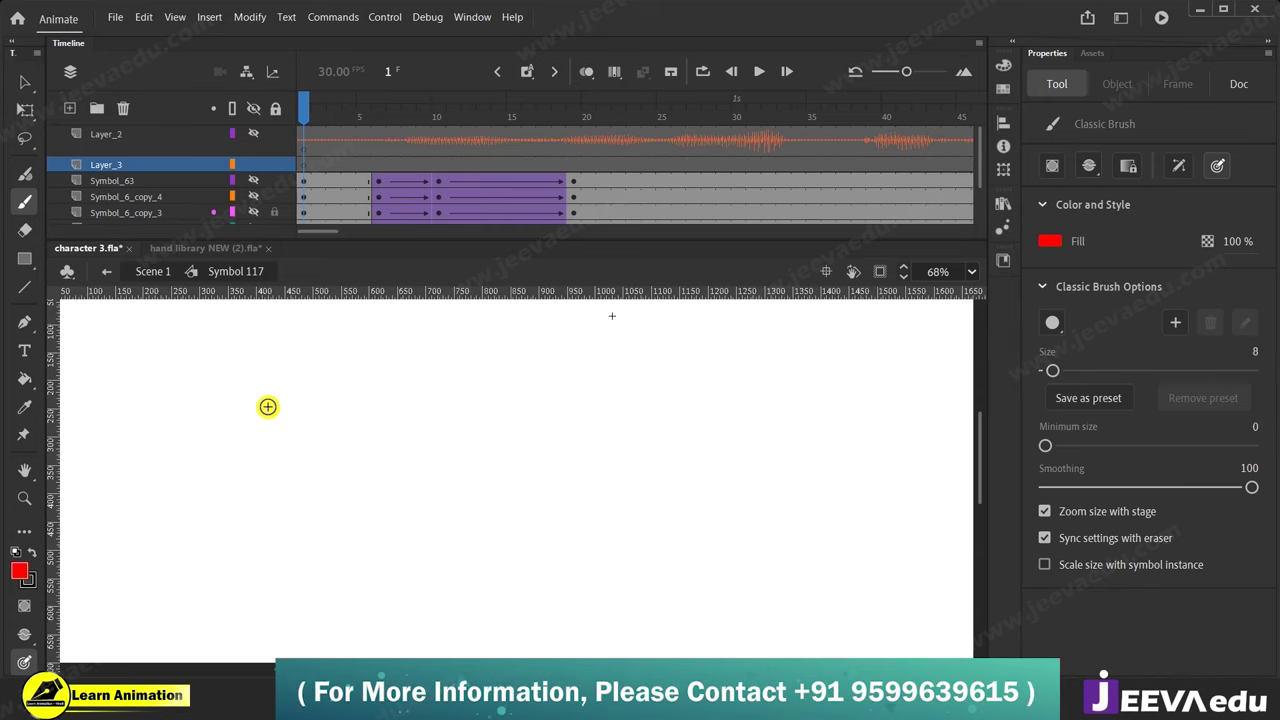
Sketch a row of red circles across the stage, evenly spaced at first and crowding together toward the right end.
mouse_move(238, 433)
left_mouse_down()
mouse_move(235, 484)
mouse_move(275, 499)
mouse_move(292, 434)
mouse_move(251, 434)
left_mouse_up()
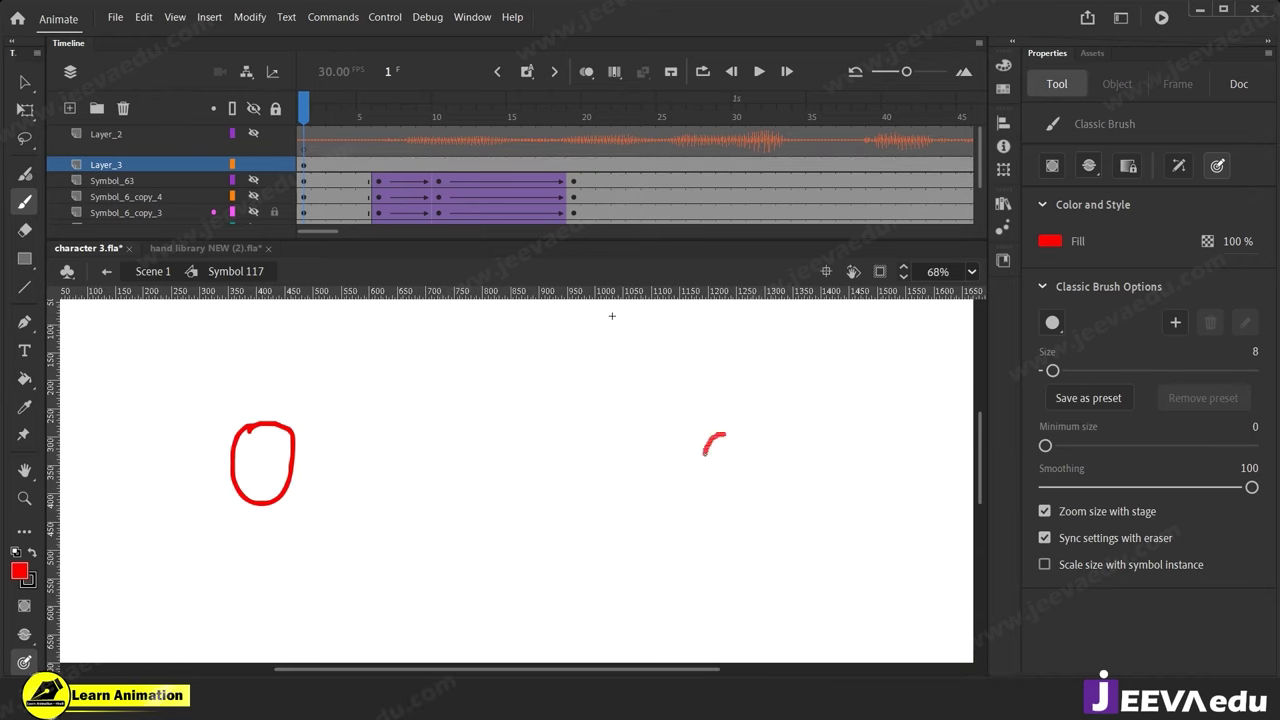
key("ctrl+z")
mouse_move(731, 426)
left_mouse_down()
mouse_move(692, 457)
mouse_move(720, 478)
mouse_move(752, 459)
mouse_move(731, 427)
left_mouse_up()
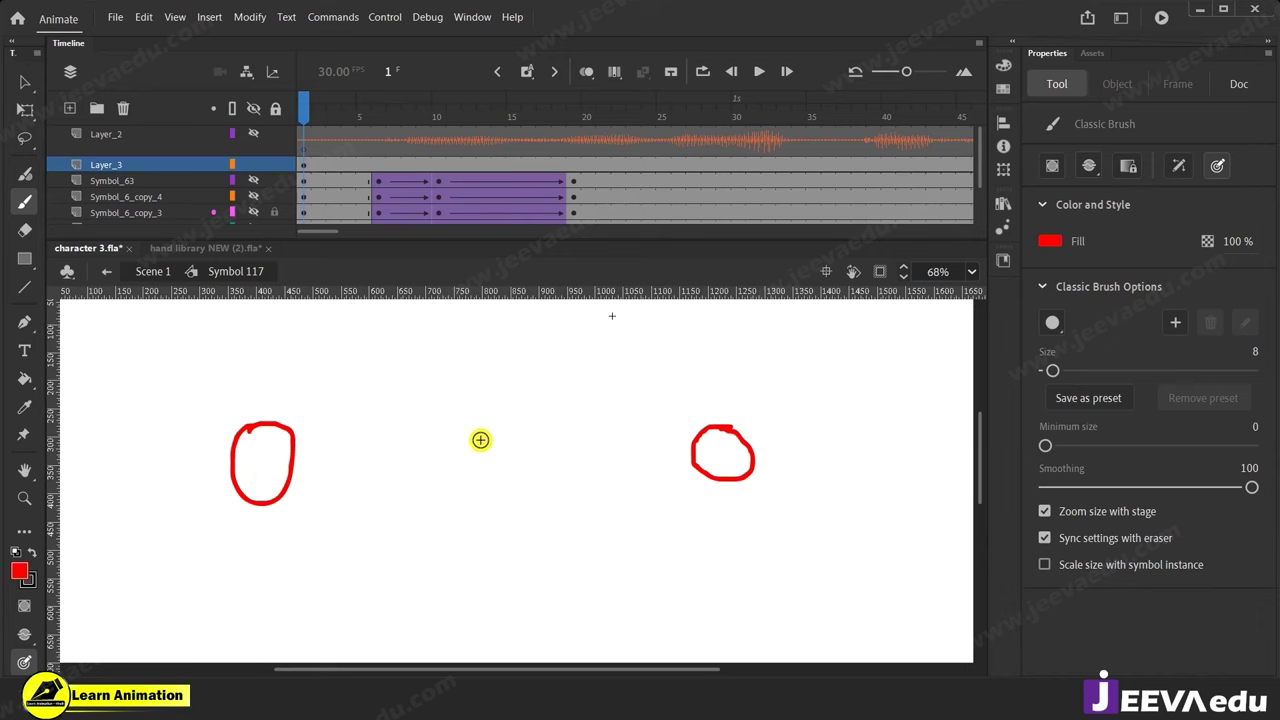
left_click_drag(523, 452, 505, 430)
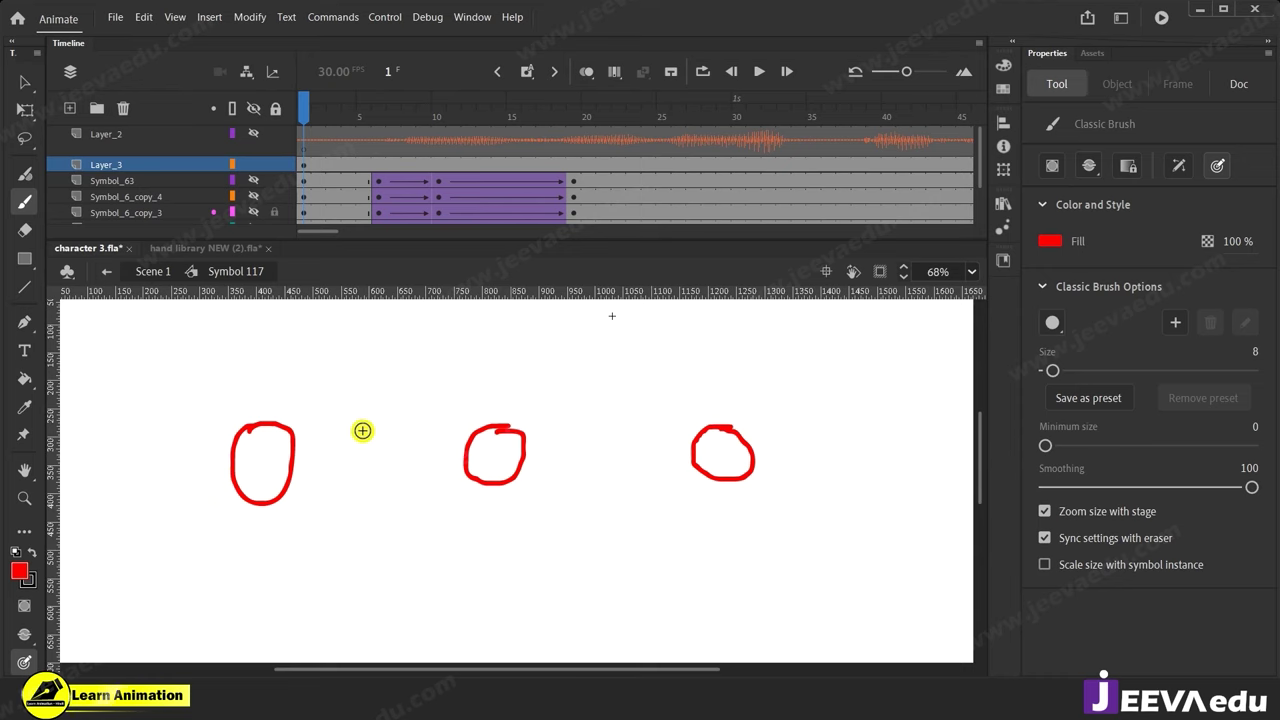
left_click_drag(367, 428, 362, 435)
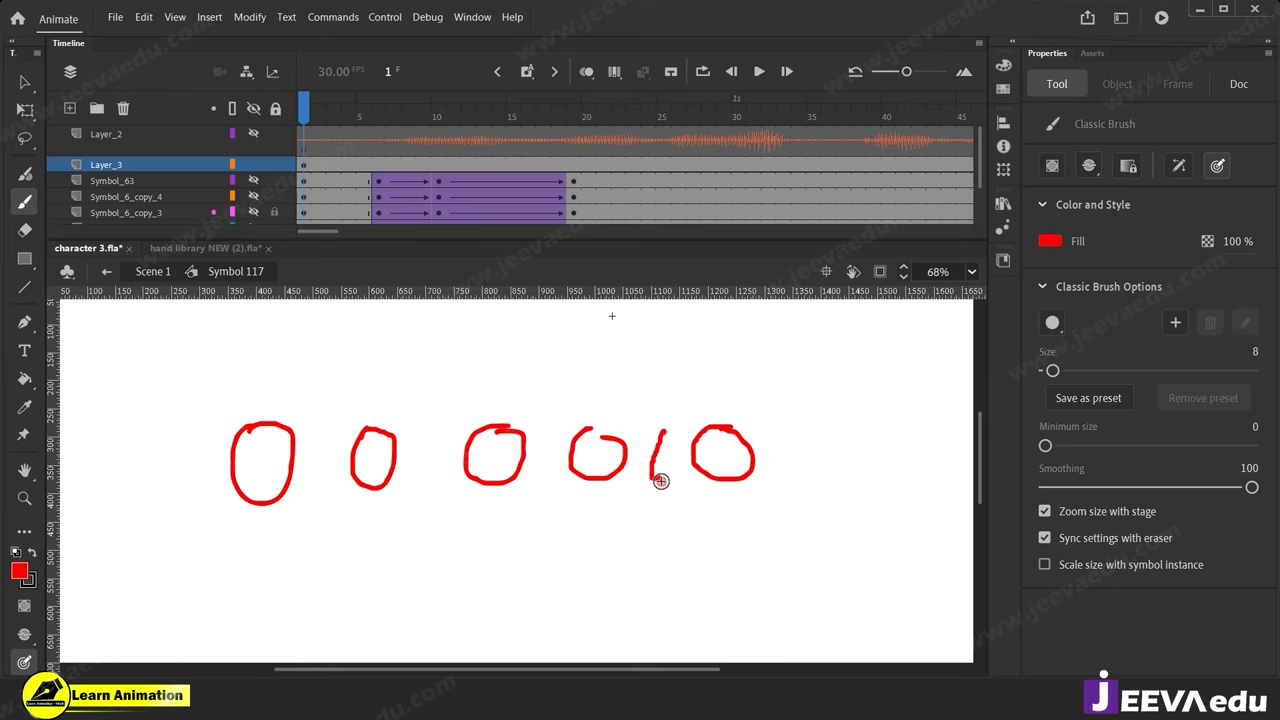
key("ctrl+z")
mouse_move(673, 428)
left_mouse_down()
mouse_move(640, 455)
mouse_move(648, 481)
mouse_move(702, 426)
mouse_move(672, 442)
mouse_move(668, 472)
mouse_move(686, 484)
mouse_move(706, 434)
left_mouse_up()
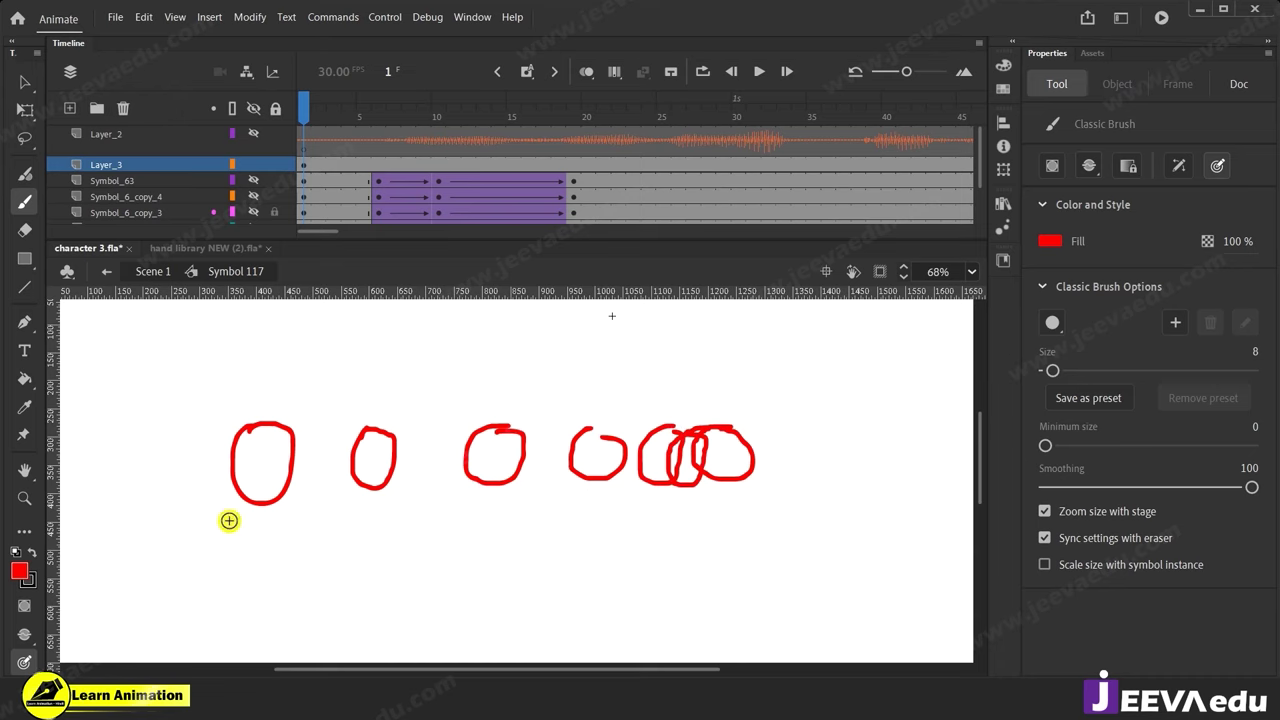
Draw a long arrow pointing right beneath the circles and try out extra strokes at the last circle.
mouse_move(401, 521)
left_mouse_down()
mouse_move(737, 508)
mouse_move(712, 534)
left_mouse_up()
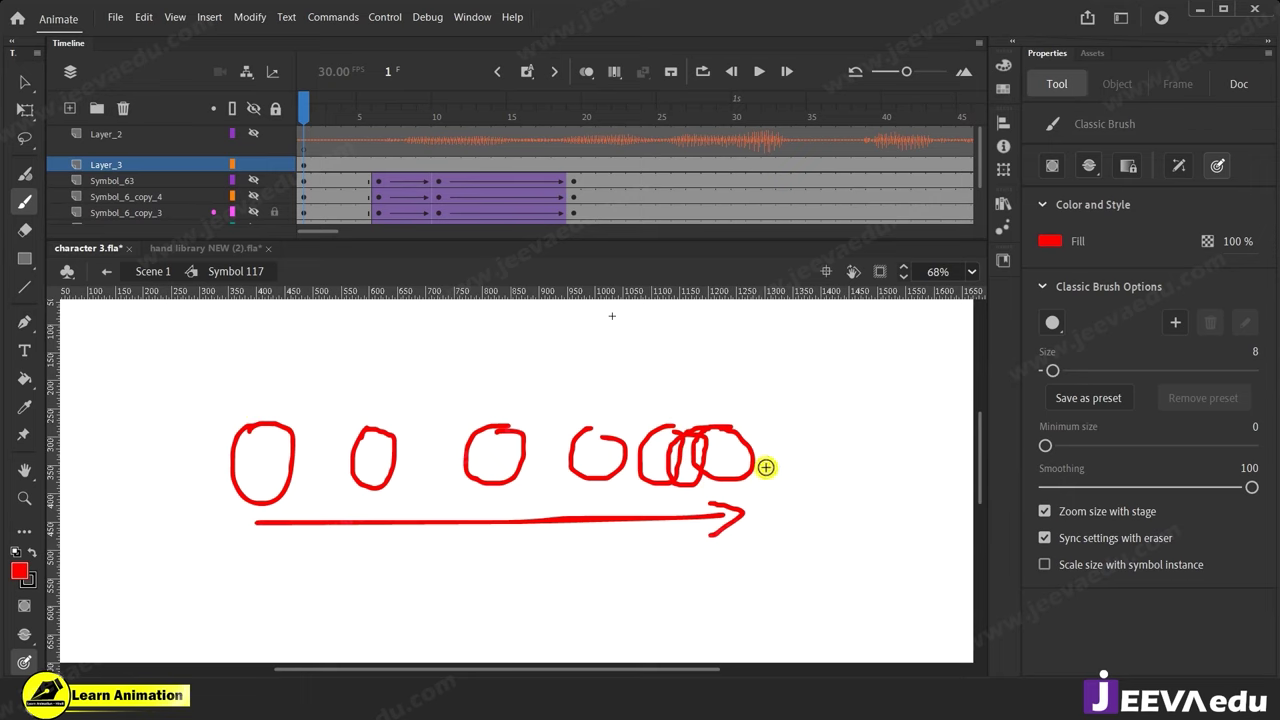
mouse_move(738, 458)
left_mouse_down()
mouse_move(782, 416)
mouse_move(730, 398)
left_mouse_up()
key("ctrl+z")
key("ctrl+z")
mouse_move(762, 471)
left_mouse_down()
mouse_move(814, 423)
mouse_move(802, 489)
mouse_move(790, 392)
left_mouse_up()
key("ctrl+z")
Delete the sketch layer above Symbol_63 and make all the other layers visible again.
left_click(120, 164)
left_click(123, 108)
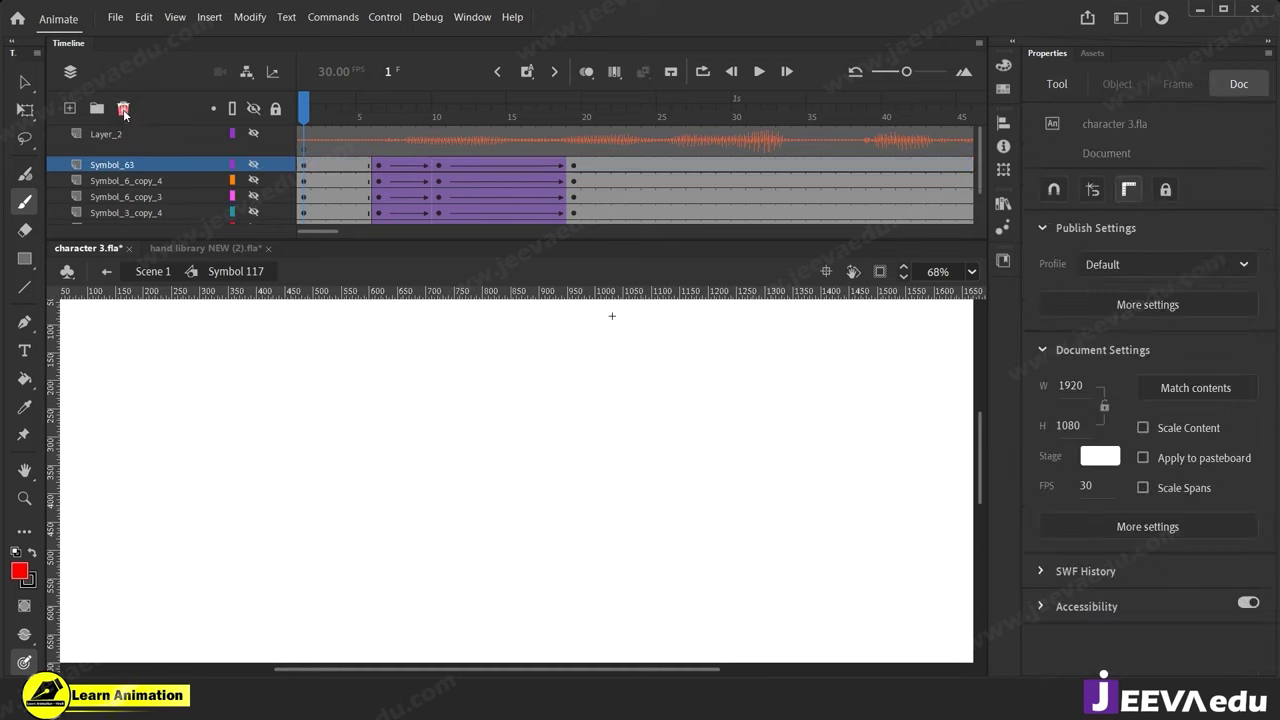
left_click(254, 167, "alt")
Examine the character's full figure and upper body at frame 10.
left_click(513, 164)
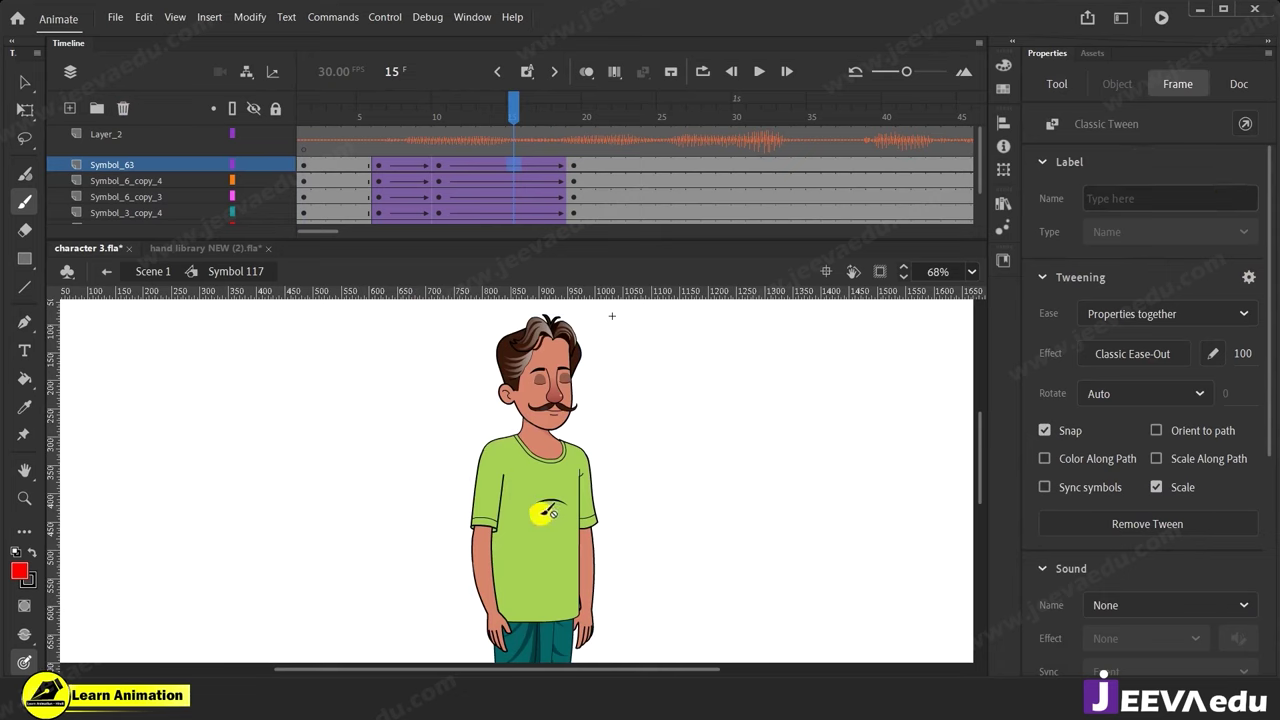
left_click_drag(480, 108, 438, 108)
key("z")
left_click(571, 472, "alt")
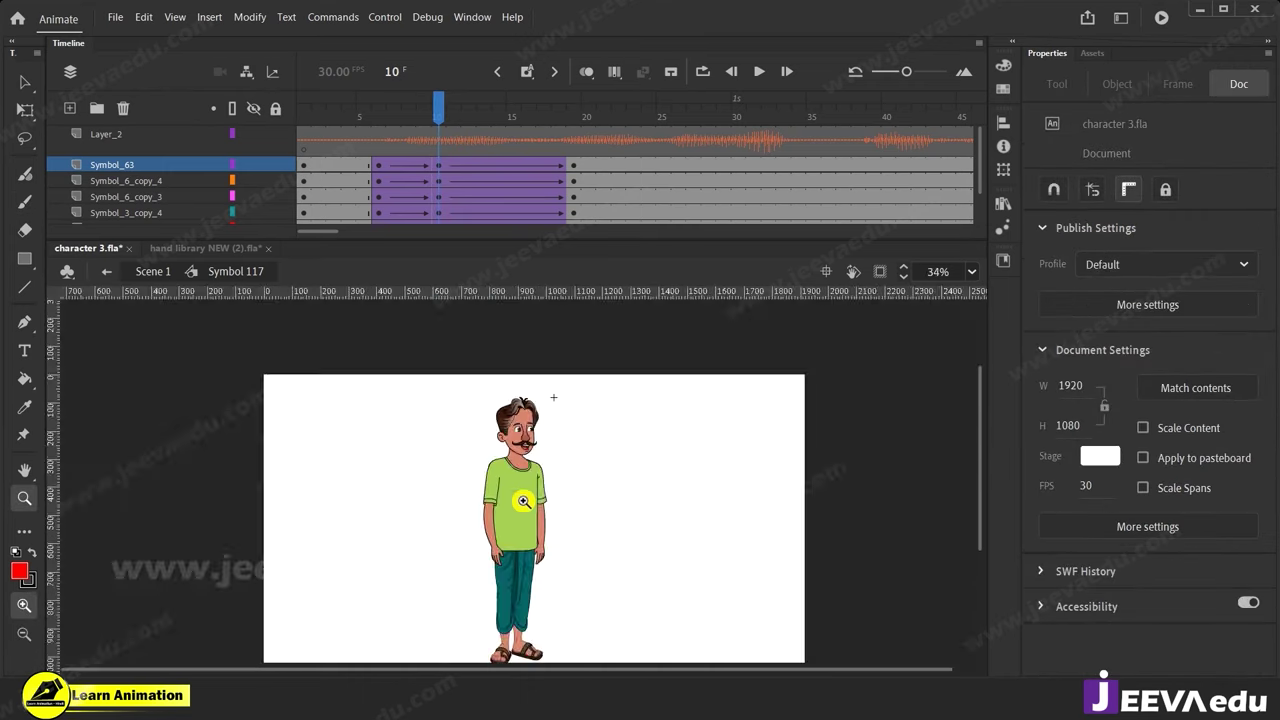
left_click(520, 505)
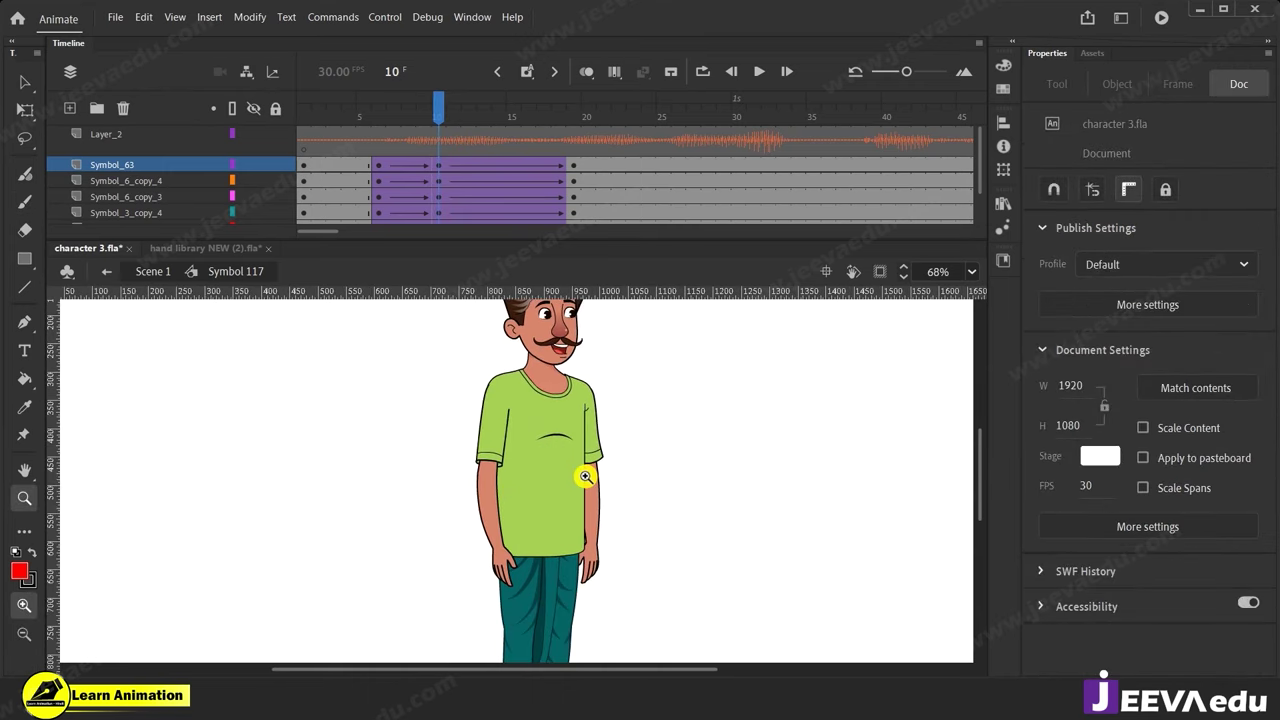
left_click(541, 512, "alt")
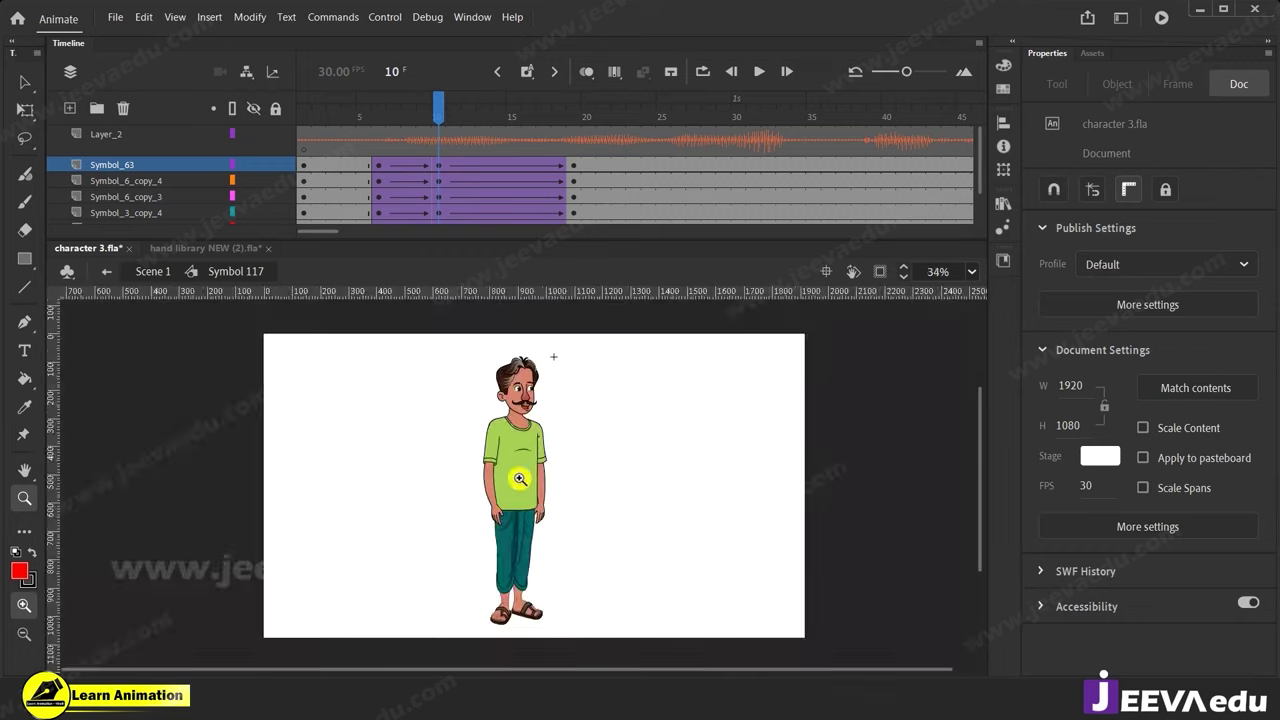
left_click(522, 446)
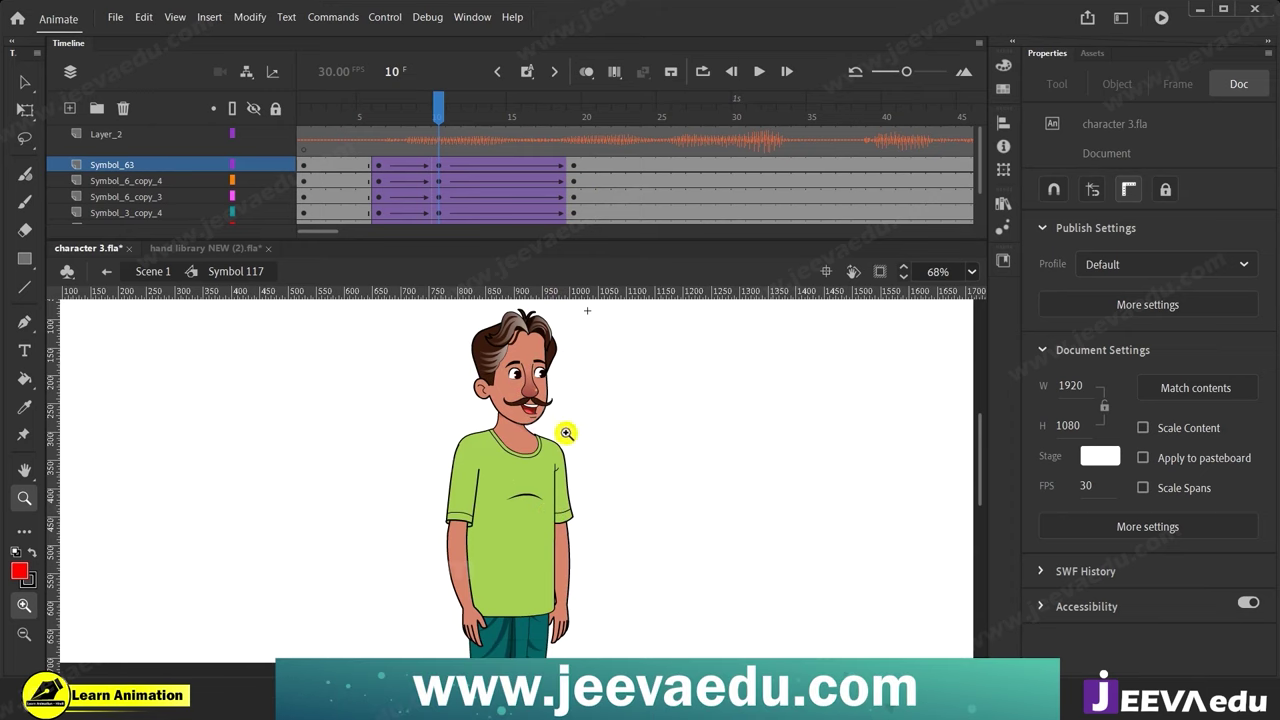
At frame 10, move the pivot of the head, torso and arms to the waist and rotate them slightly clockwise.
key("v")
left_click_drag(396, 328, 632, 518)
key("q")
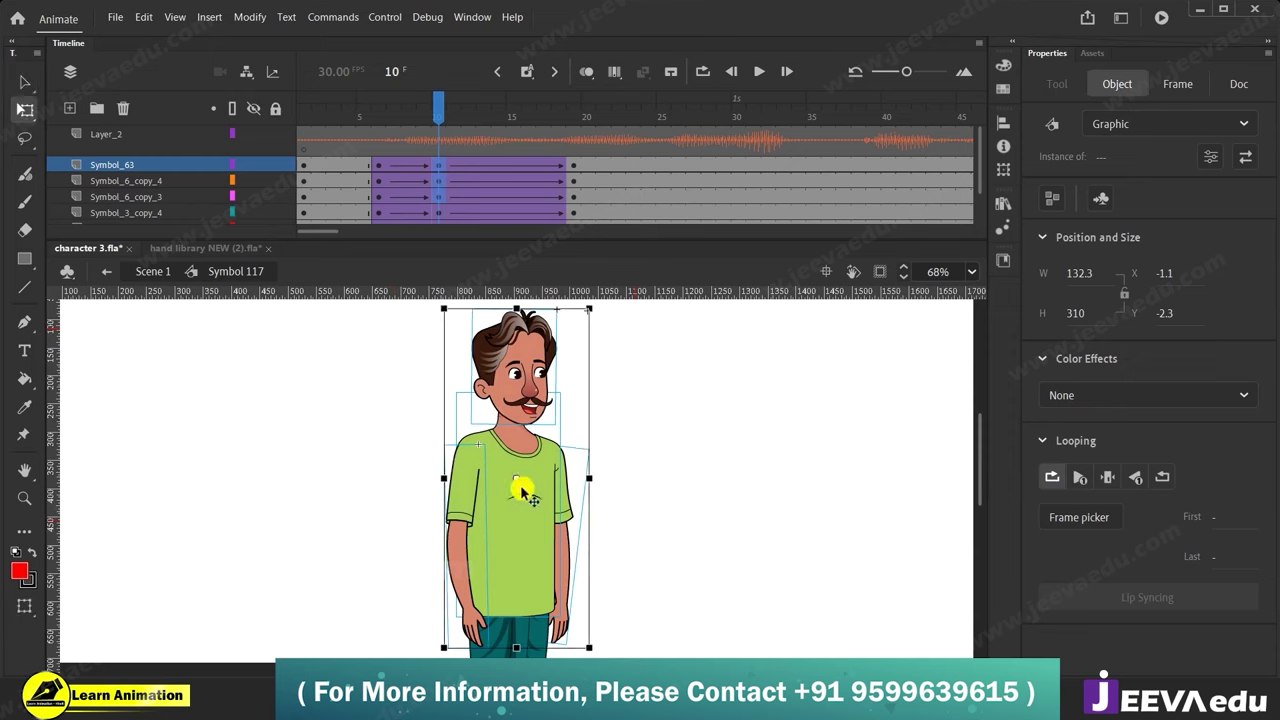
left_click_drag(538, 513, 797, 527)
key("ctrl+z")
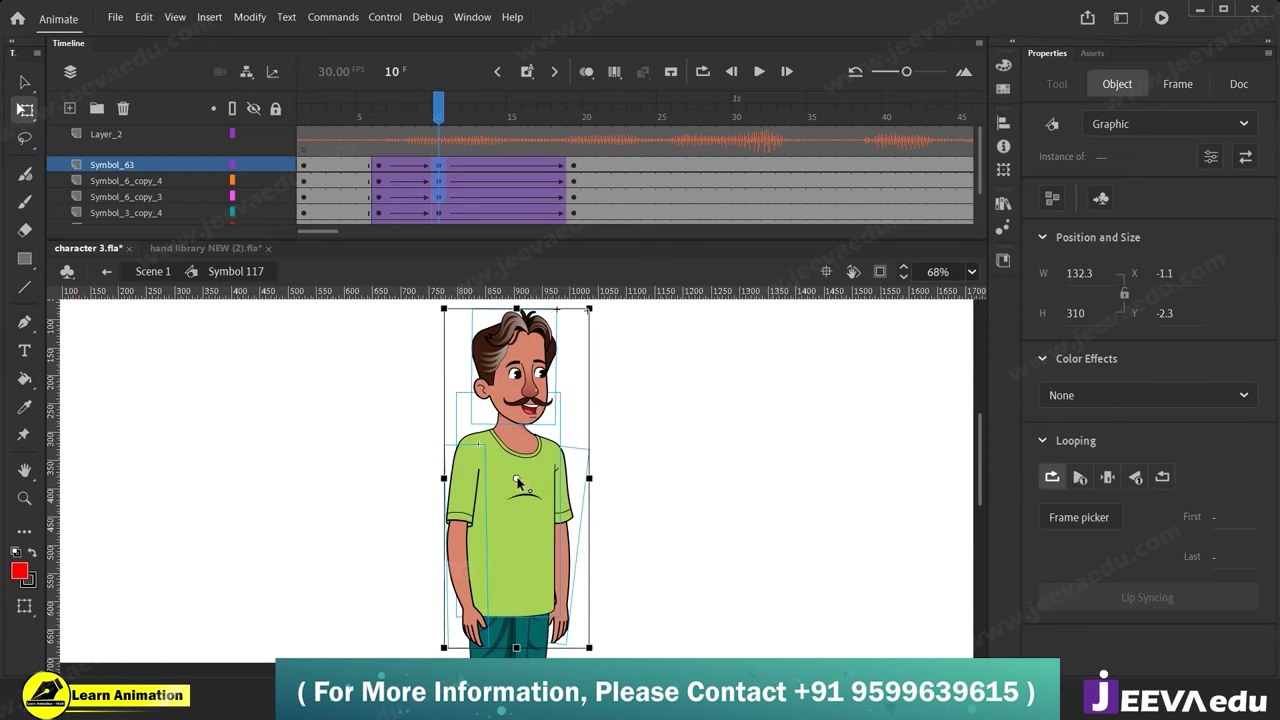
left_click_drag(517, 483, 512, 612)
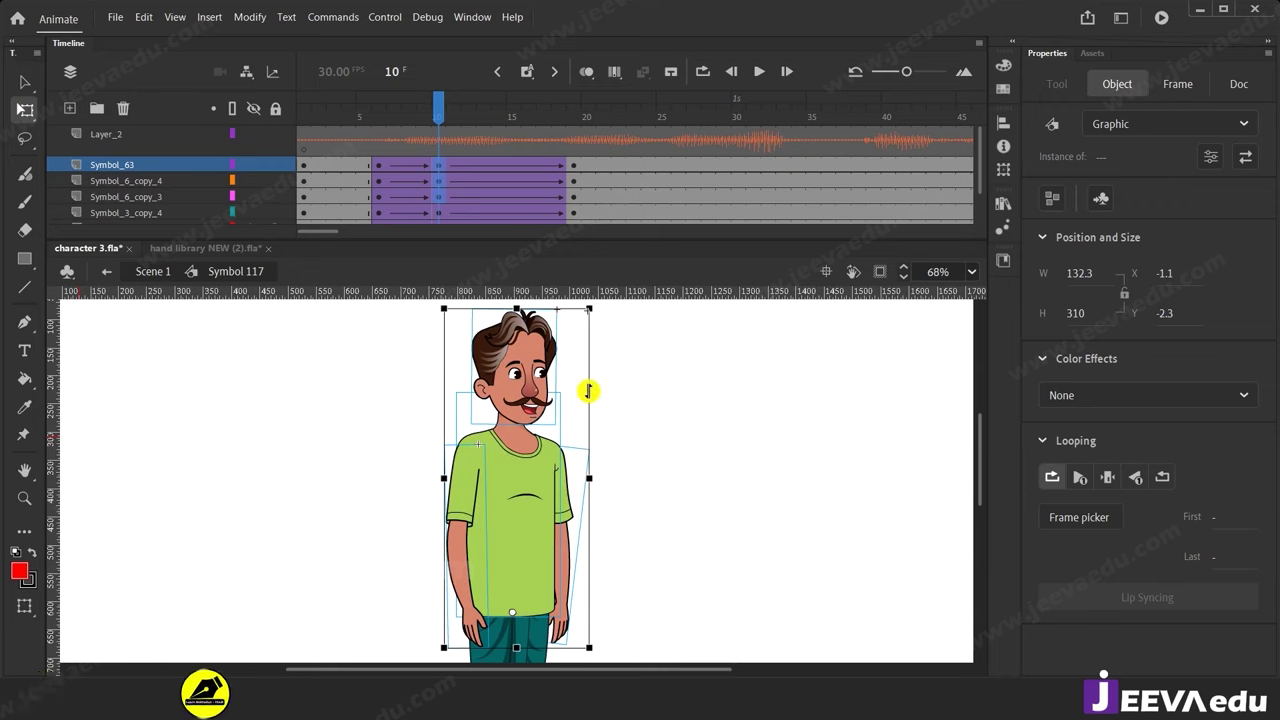
left_click_drag(597, 309, 607, 322)
left_click(636, 390)
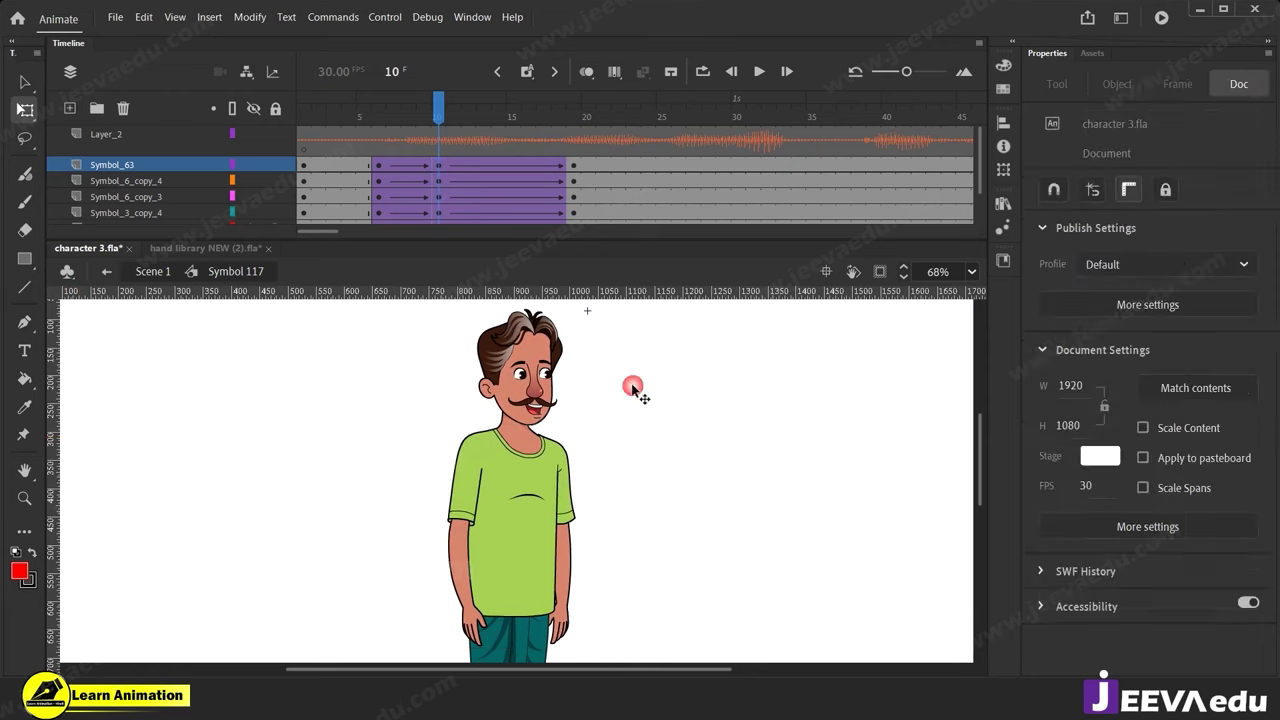
Rotate both of the character's arms slightly about the shoulders at frame 10.
left_click(478, 608)
left_click_drag(498, 651, 496, 656)
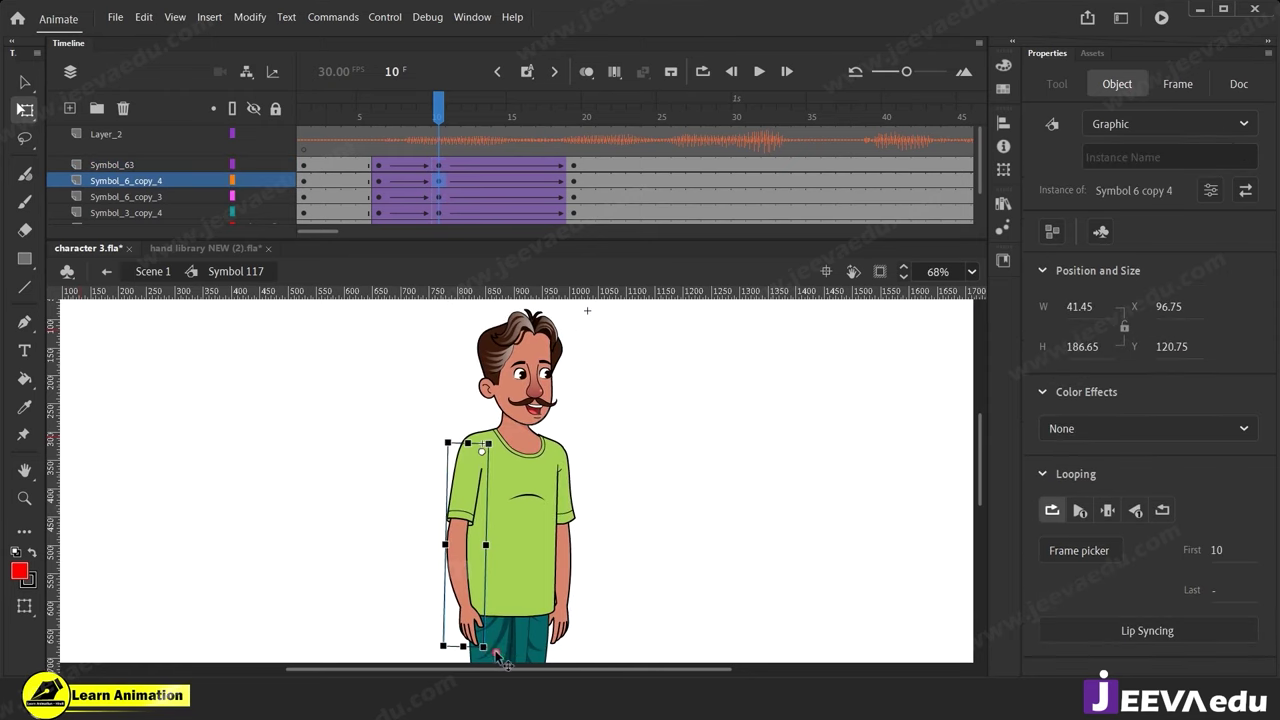
left_click(569, 619)
left_click_drag(574, 643, 586, 648)
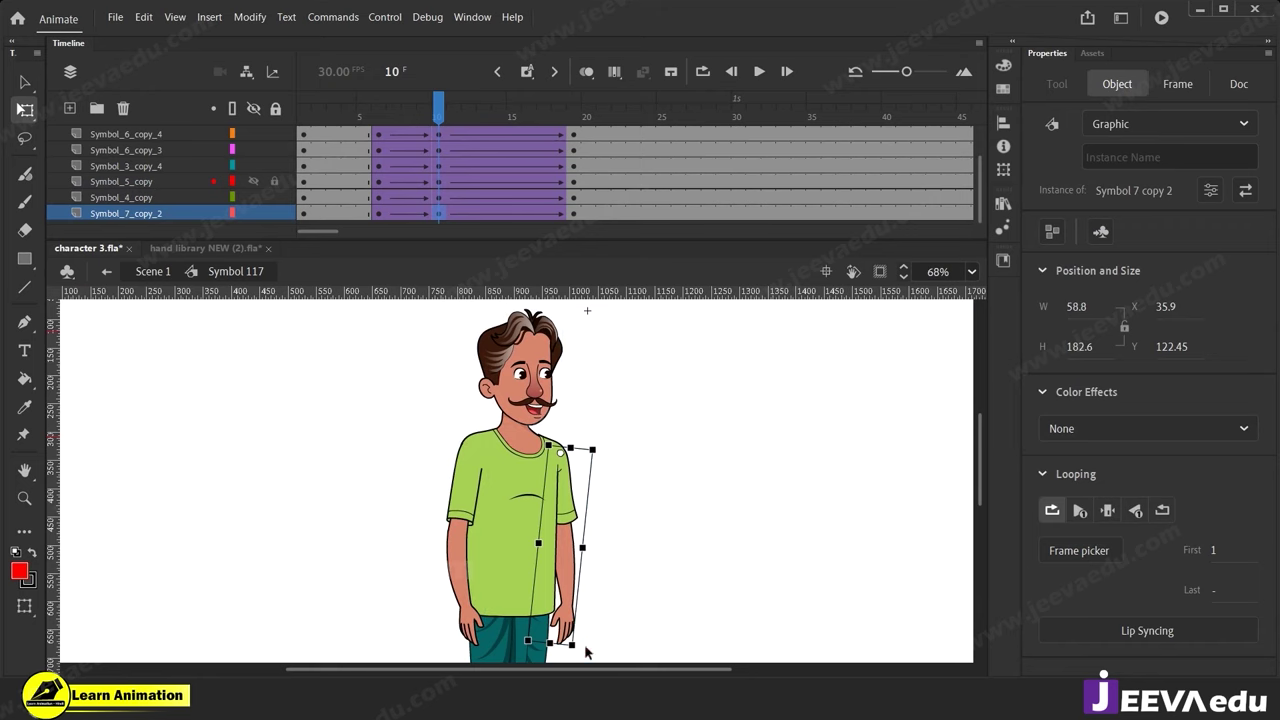
Preview the motion leading into frame 10 and hide Layer_2.
left_click_drag(429, 104, 437, 133)
scroll(393, 134, "up", 1)
left_click(404, 116)
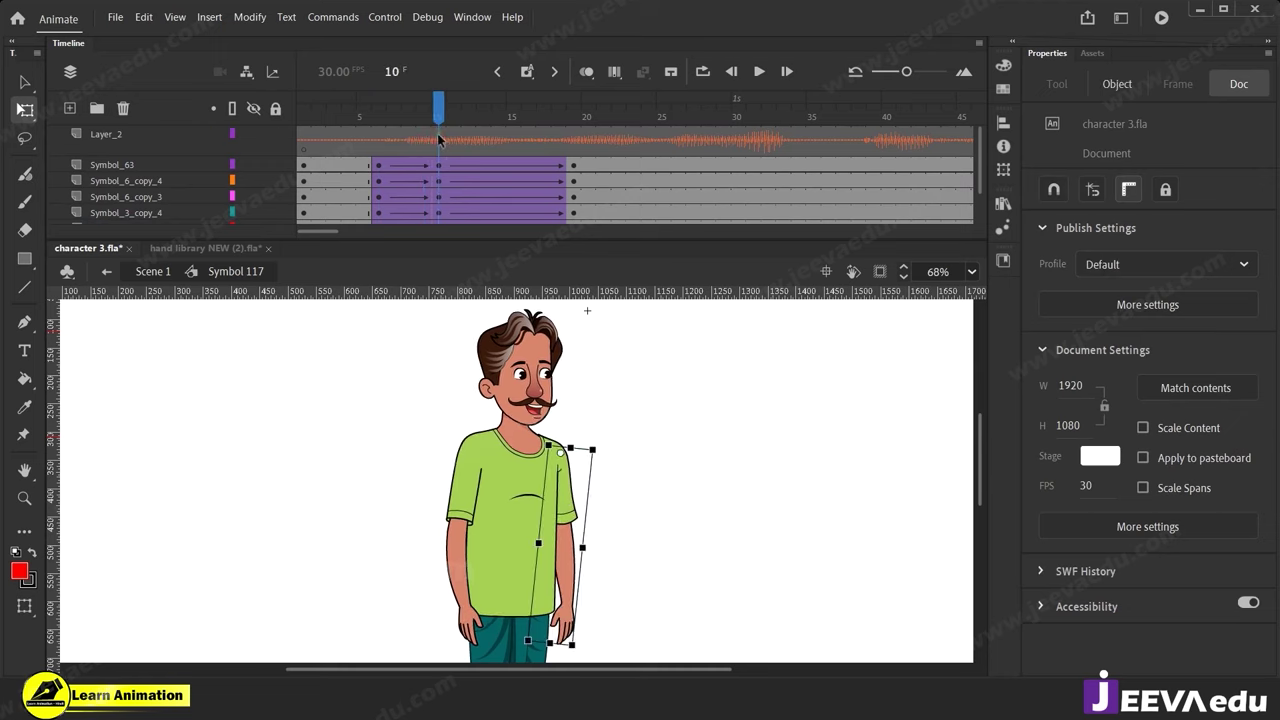
left_click(254, 132)
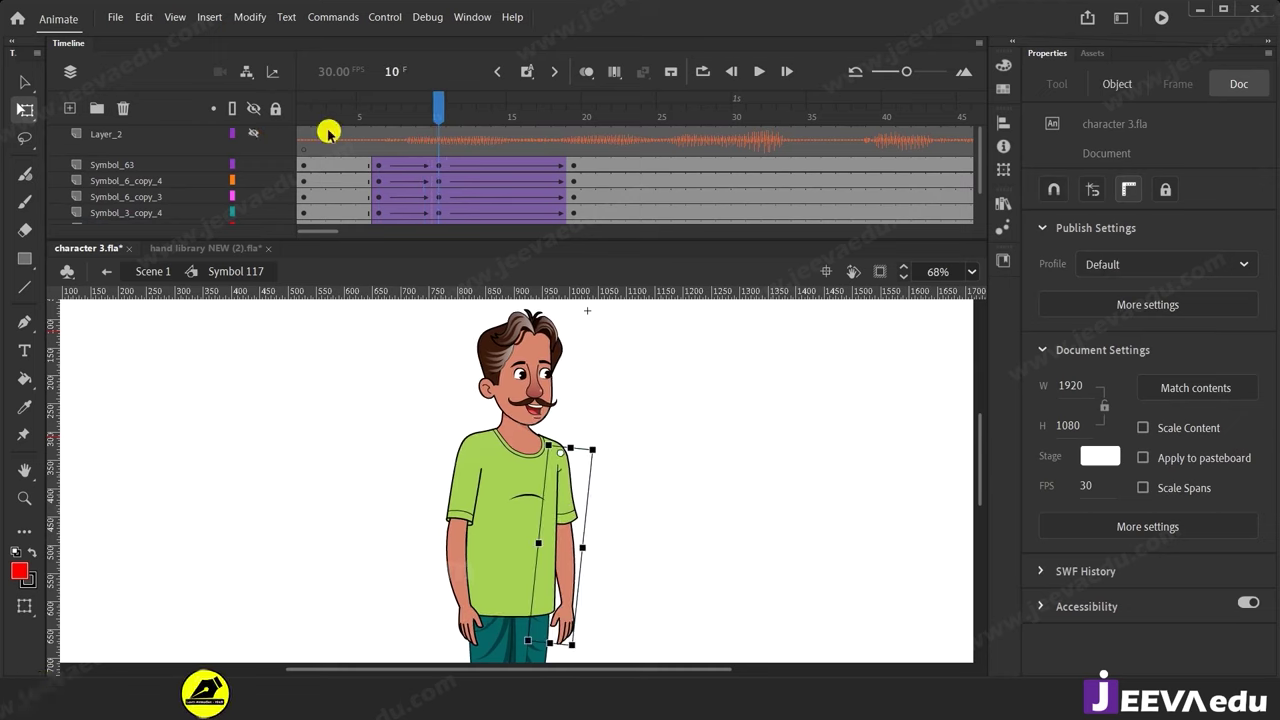
At frame 19, move the pivot of the head, torso and arms to the waist and rotate them slightly counterclockwise.
left_click_drag(436, 117, 572, 130)
left_click_drag(416, 342, 600, 506)
left_click_drag(519, 480, 513, 610)
left_click_drag(597, 306, 575, 305)
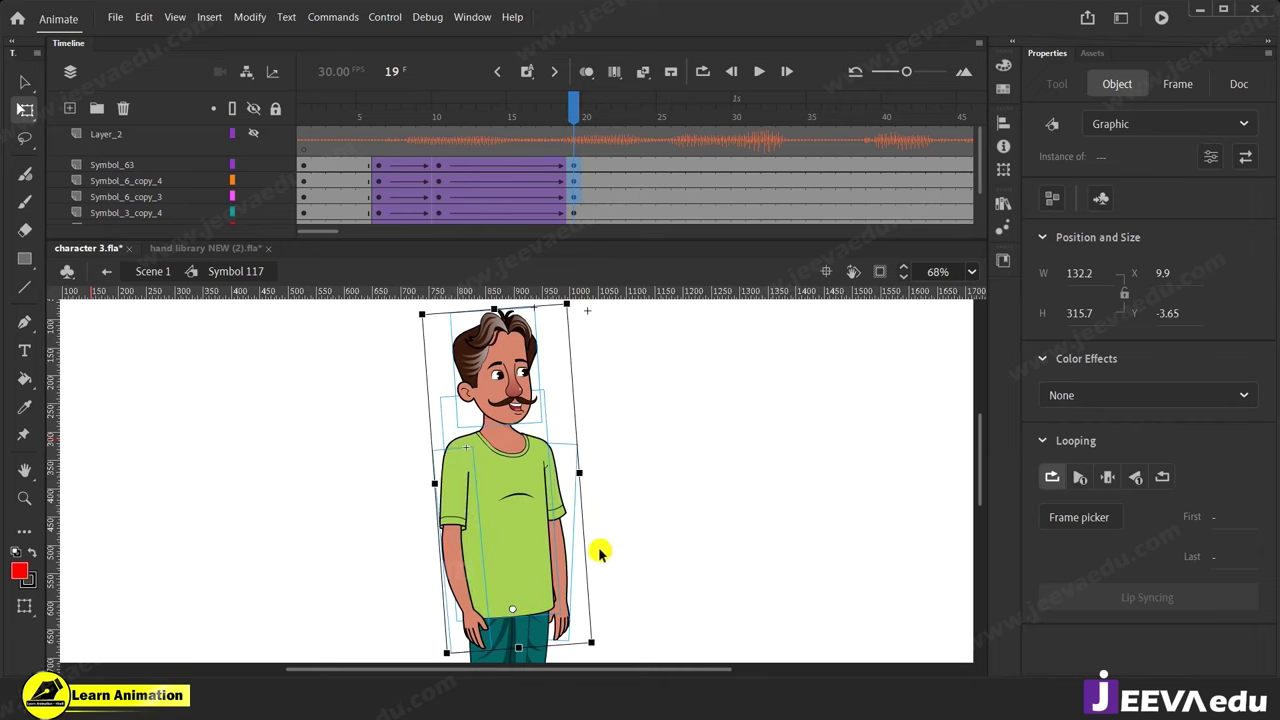
Examine the leaning pose at frame 19, including the shirt hem against the trousers, and preview the frames just before it.
key("z")
left_click(515, 598, "alt")
left_click(526, 470)
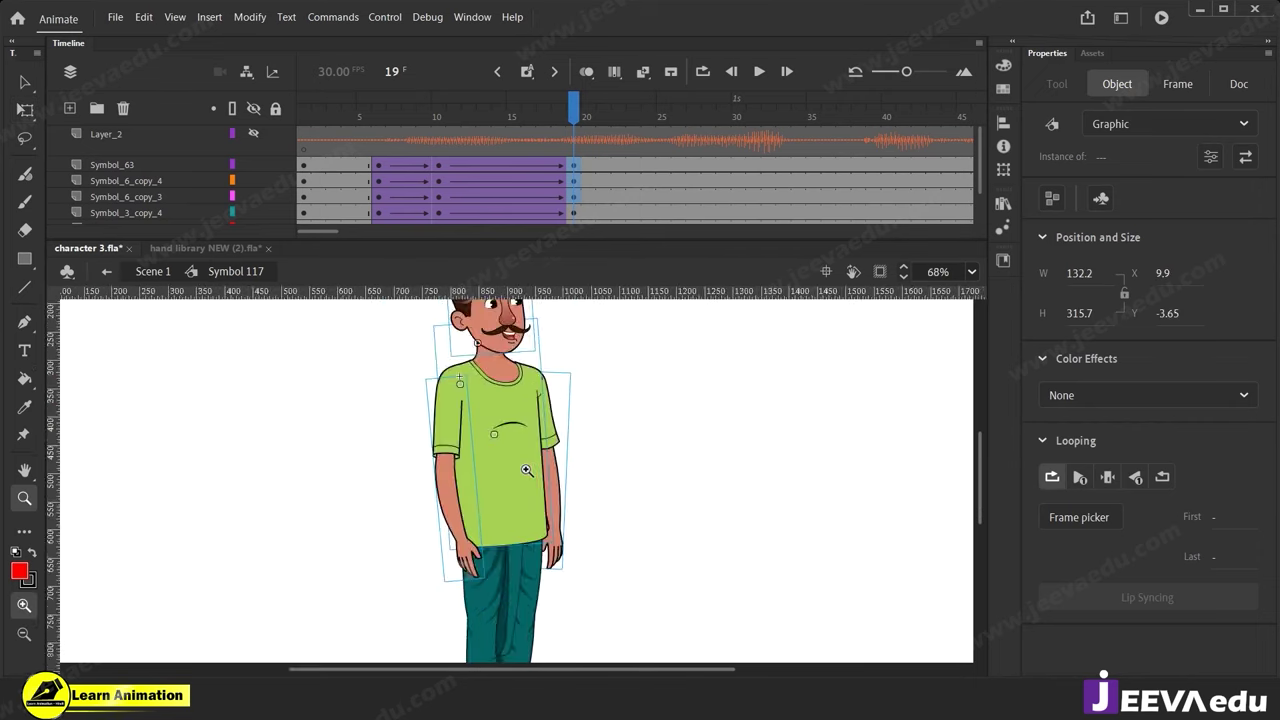
left_click(532, 527)
left_click(551, 529, "alt")
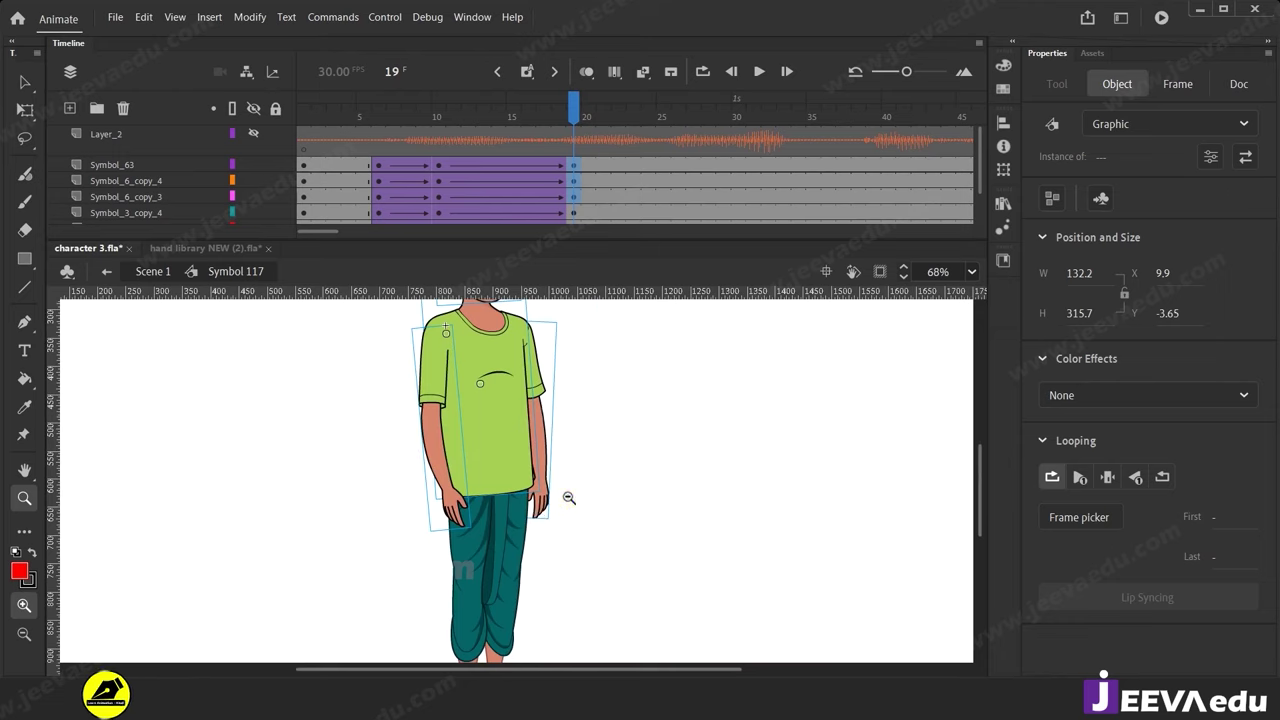
left_click(568, 498, "alt")
left_click(500, 440)
left_click_drag(515, 485, 531, 525)
left_click_drag(559, 121, 575, 205)
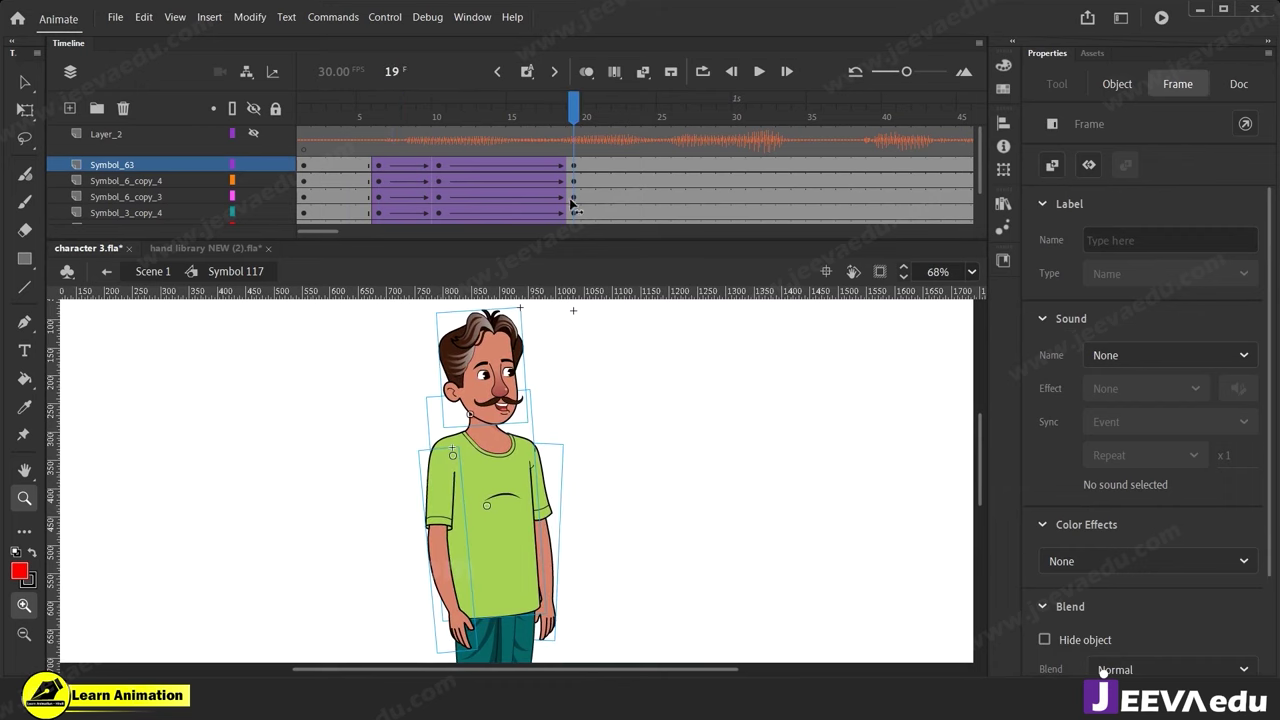
left_click(530, 530, "alt")
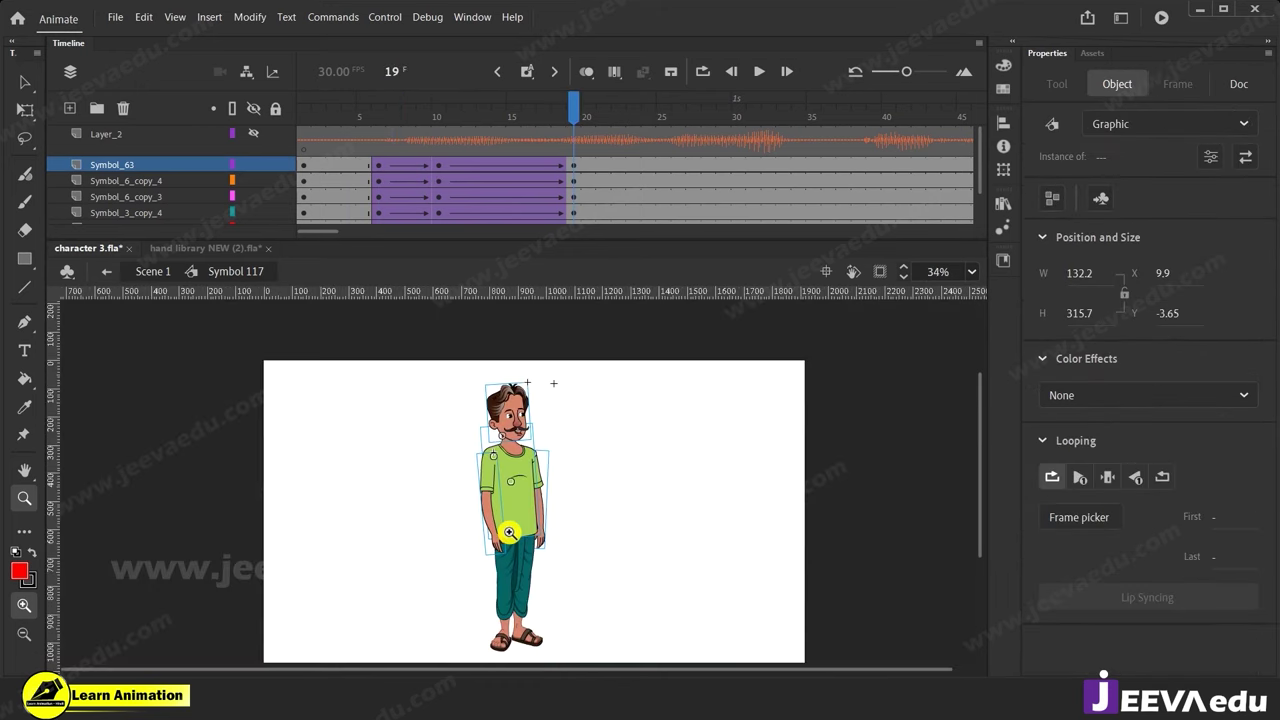
left_click(521, 544)
left_click(521, 544)
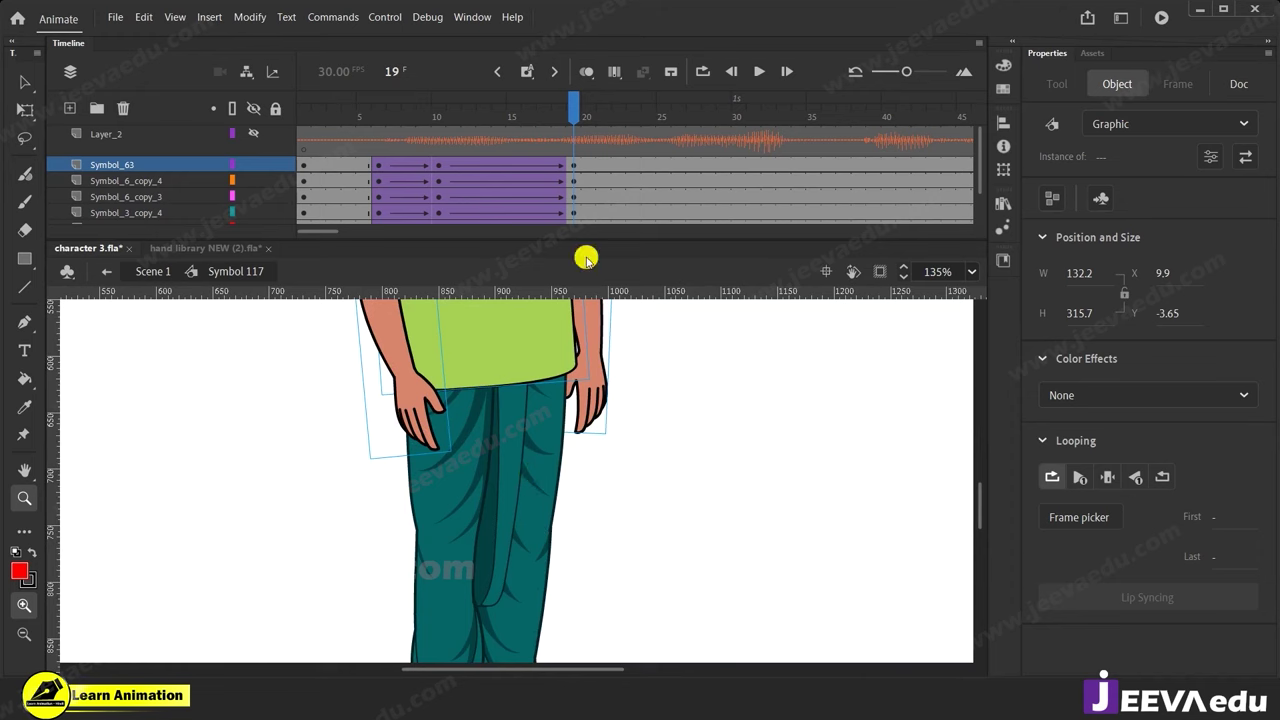
left_click_drag(551, 117, 573, 208)
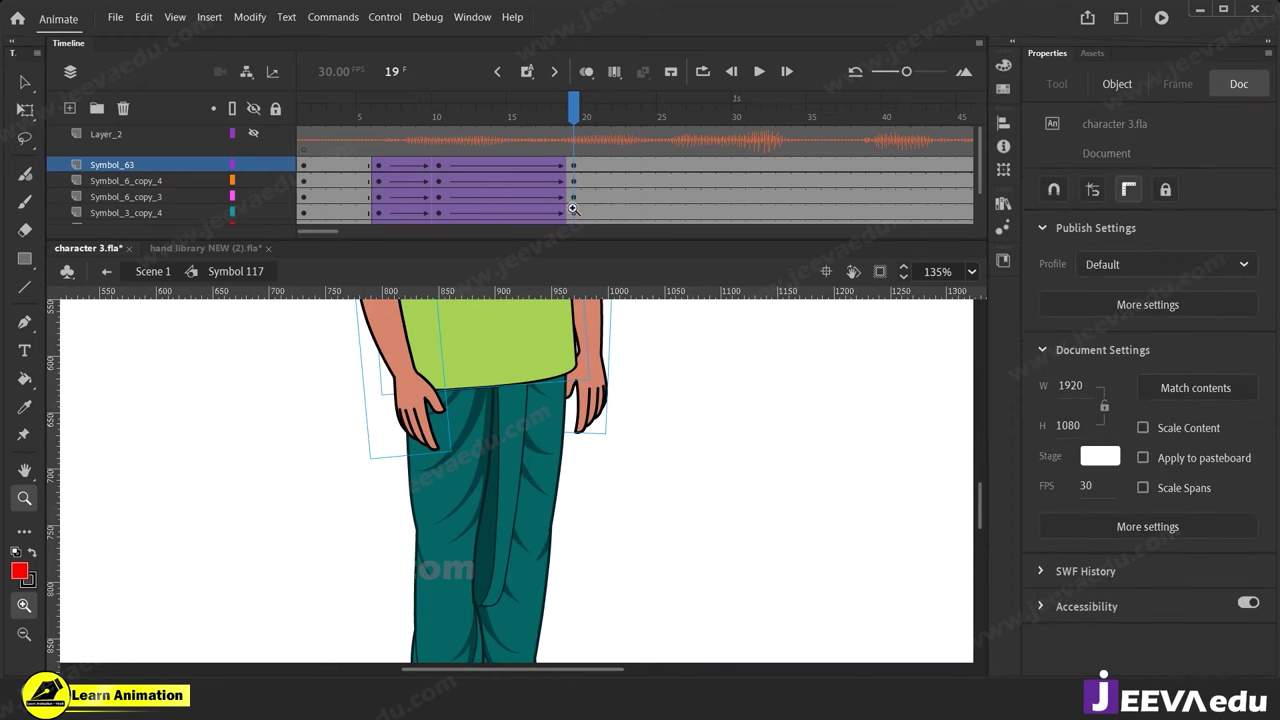
left_click(502, 480, "alt")
left_click(503, 486, "alt")
Select the whole character at frame 19 and skew it slightly backward, keeping the feet in place.
key("v")
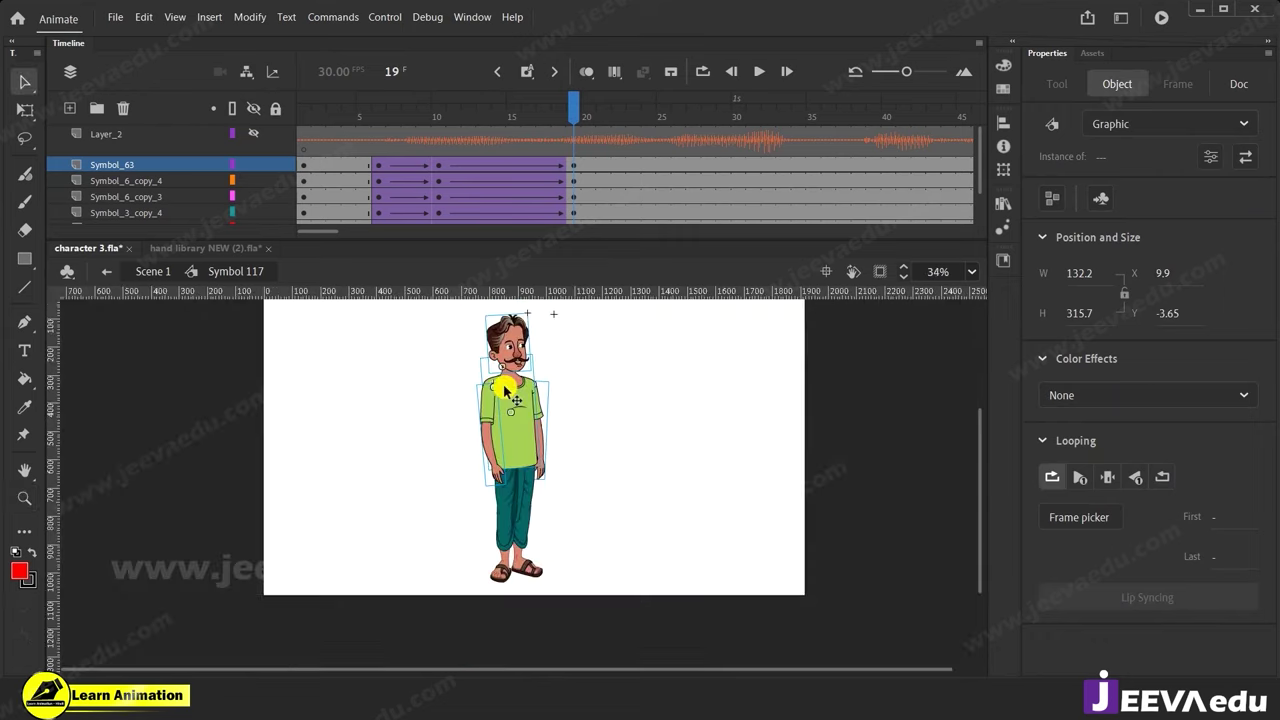
left_click_drag(452, 328, 594, 567)
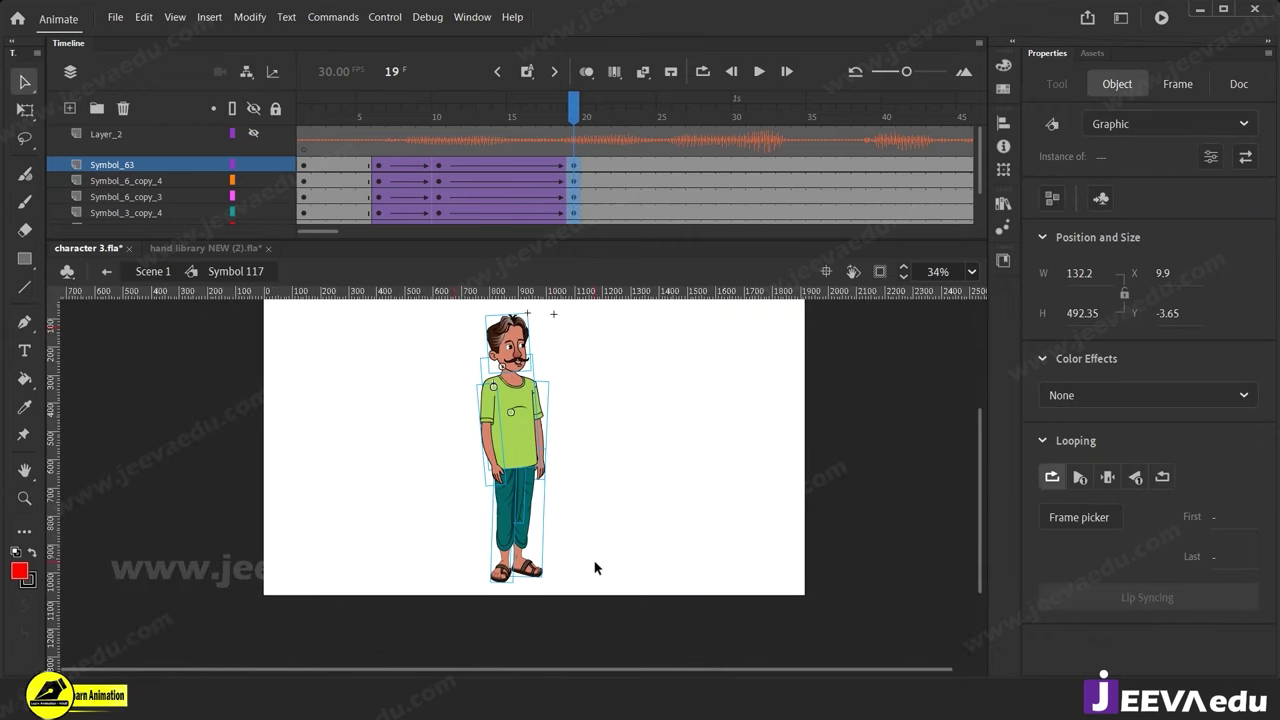
key("z")
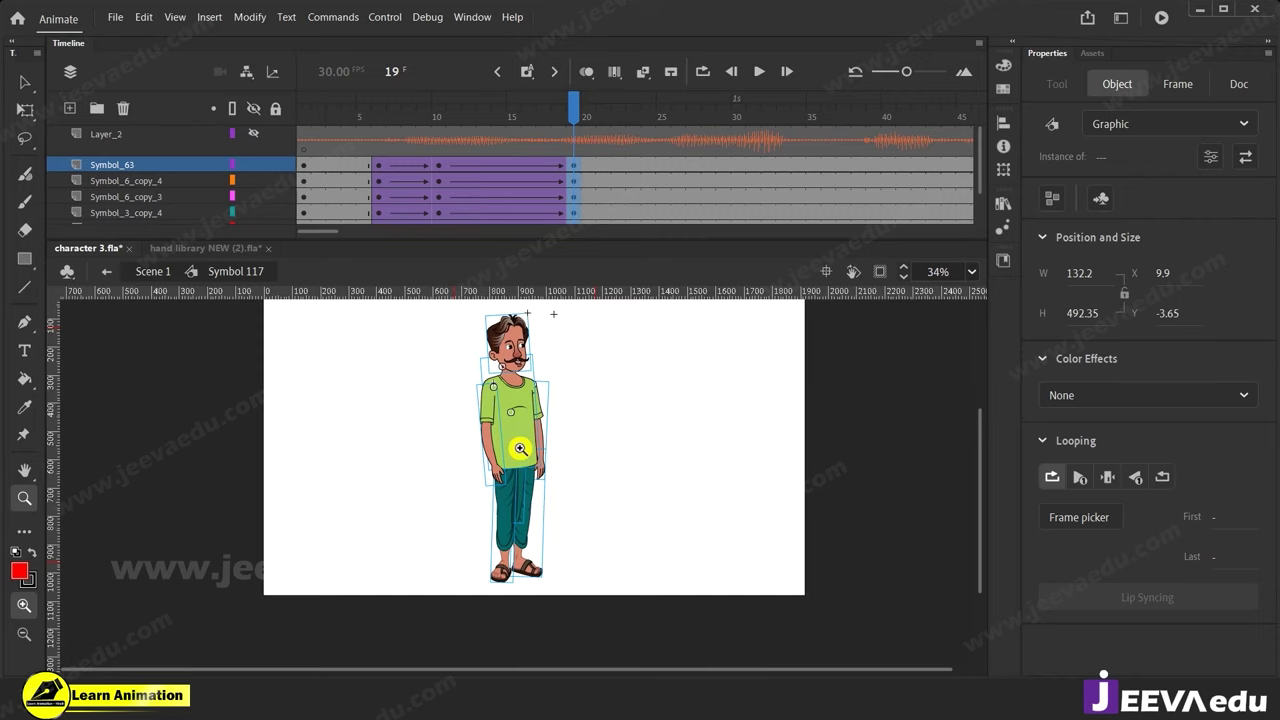
left_click(515, 404)
left_click(526, 407)
scroll(560, 440, "up", 1)
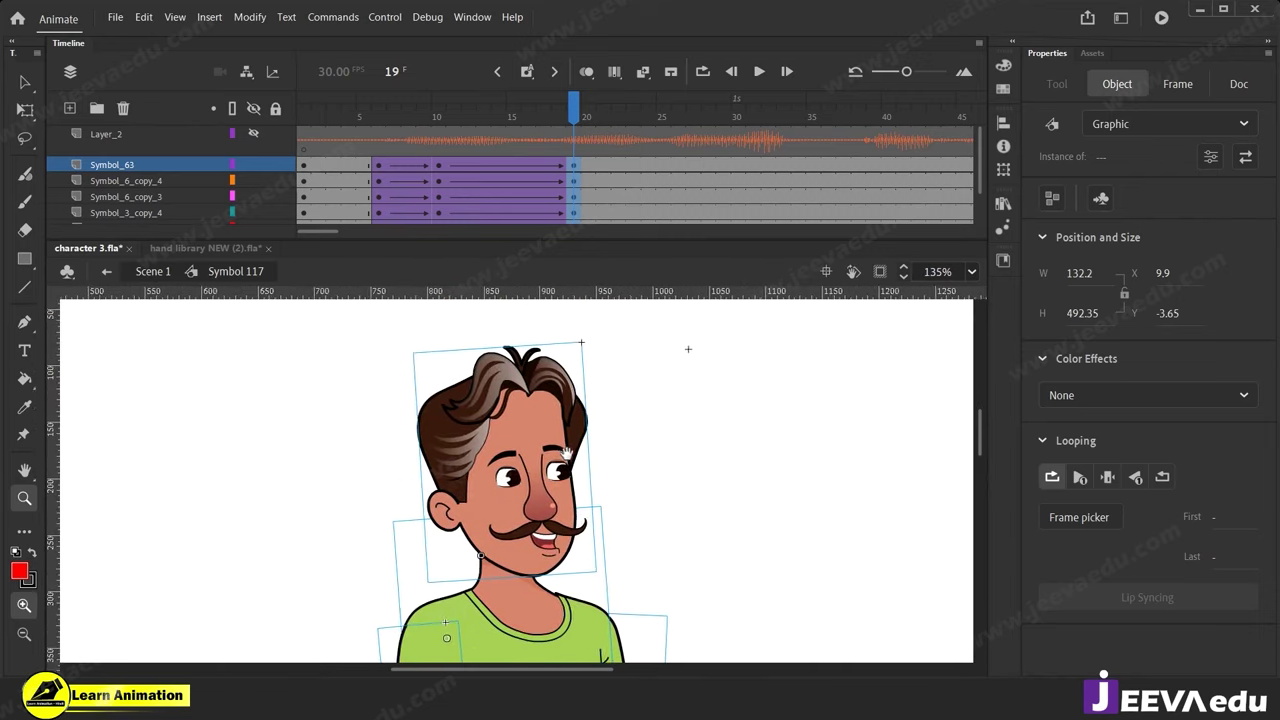
key("q")
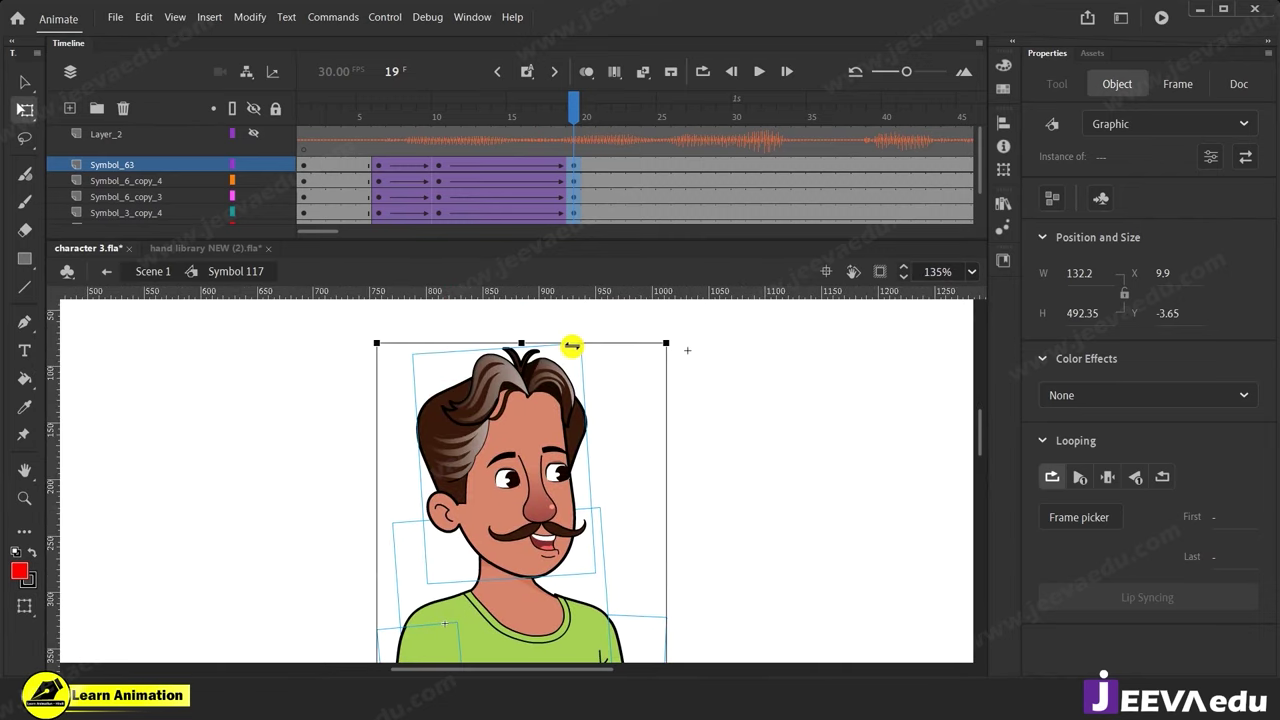
left_click_drag(577, 342, 562, 342)
Examine the skewed pose at frame 19 from head to feet and preview the frames leading into it.
key("z")
left_click(524, 488, "alt")
left_click(535, 499, "alt")
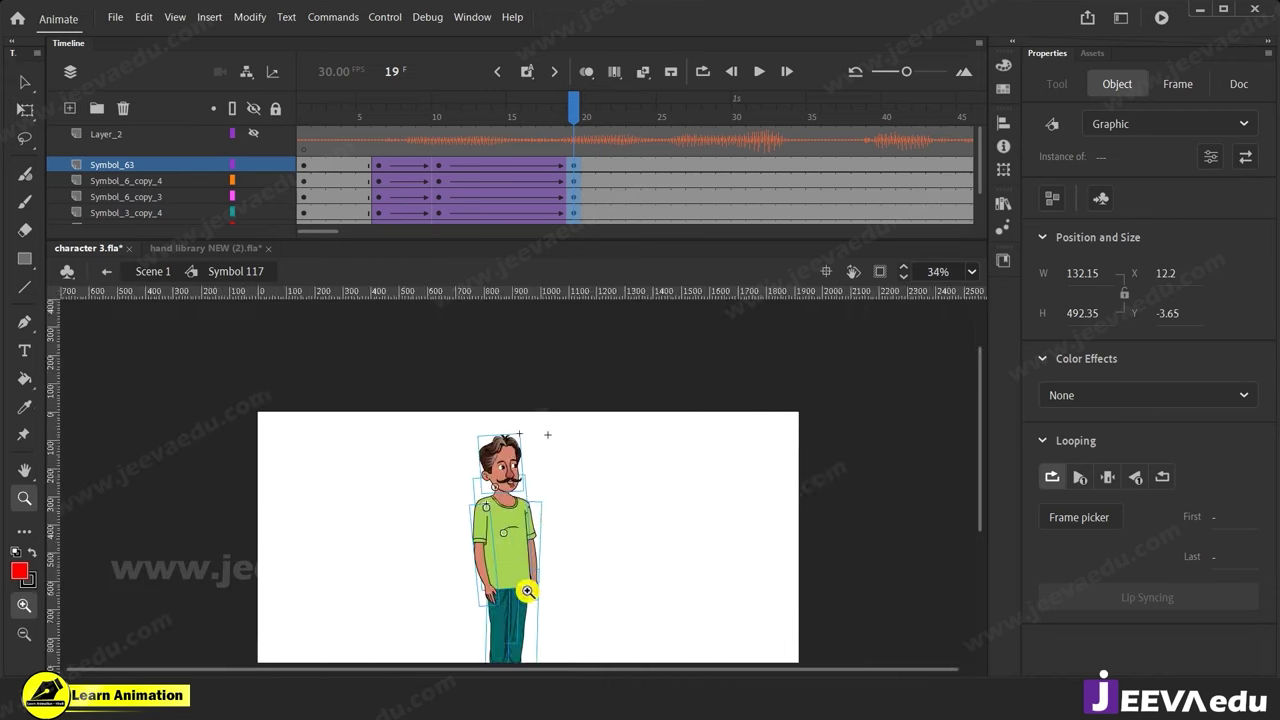
left_click(527, 591, "alt")
left_click(530, 520)
left_click(519, 503)
key("space")
left_click_drag(484, 446, 517, 471)
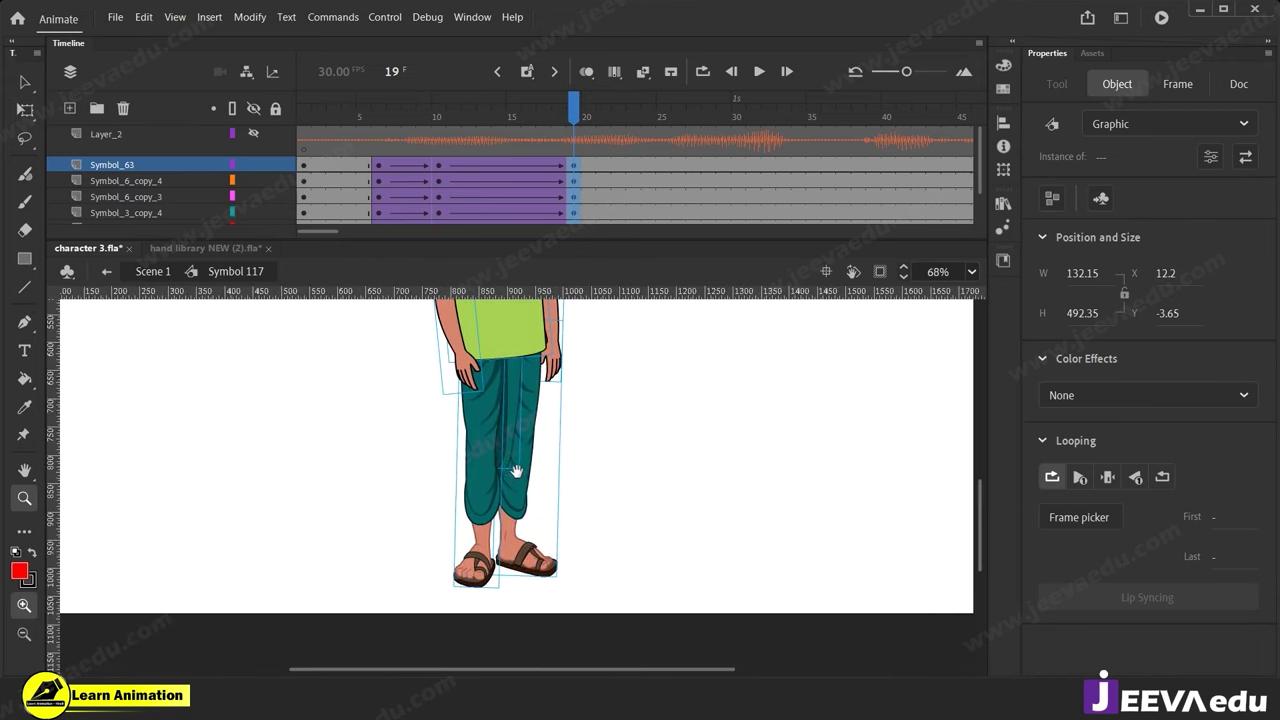
left_click_drag(537, 116, 528, 163)
left_click(502, 398)
left_click(476, 163)
left_click(553, 443, "alt")
left_click(553, 443, "alt")
left_click_drag(529, 107, 573, 146)
left_click_drag(450, 338, 566, 630)
left_click_drag(407, 304, 610, 552)
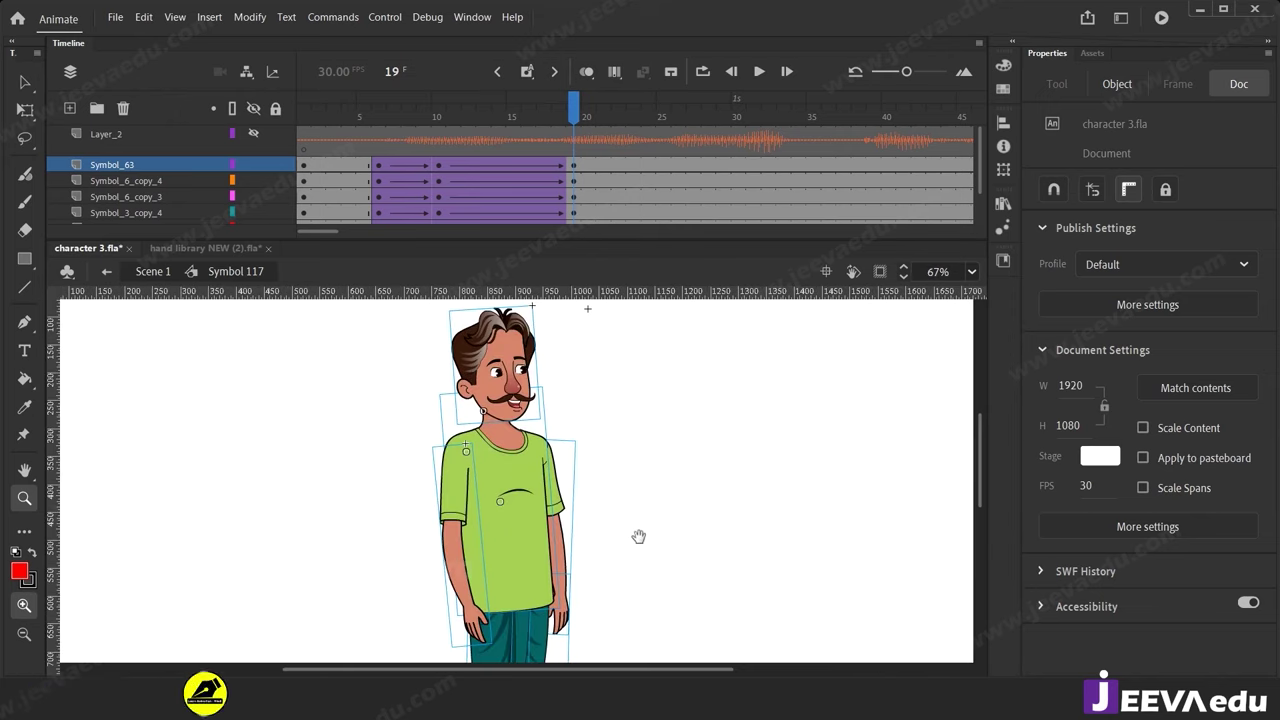
left_click_drag(552, 136, 378, 178)
left_click_drag(429, 111, 578, 160)
At frame 19, rotate the far arm clockwise about the shoulder so it tucks behind the torso.
key("v")
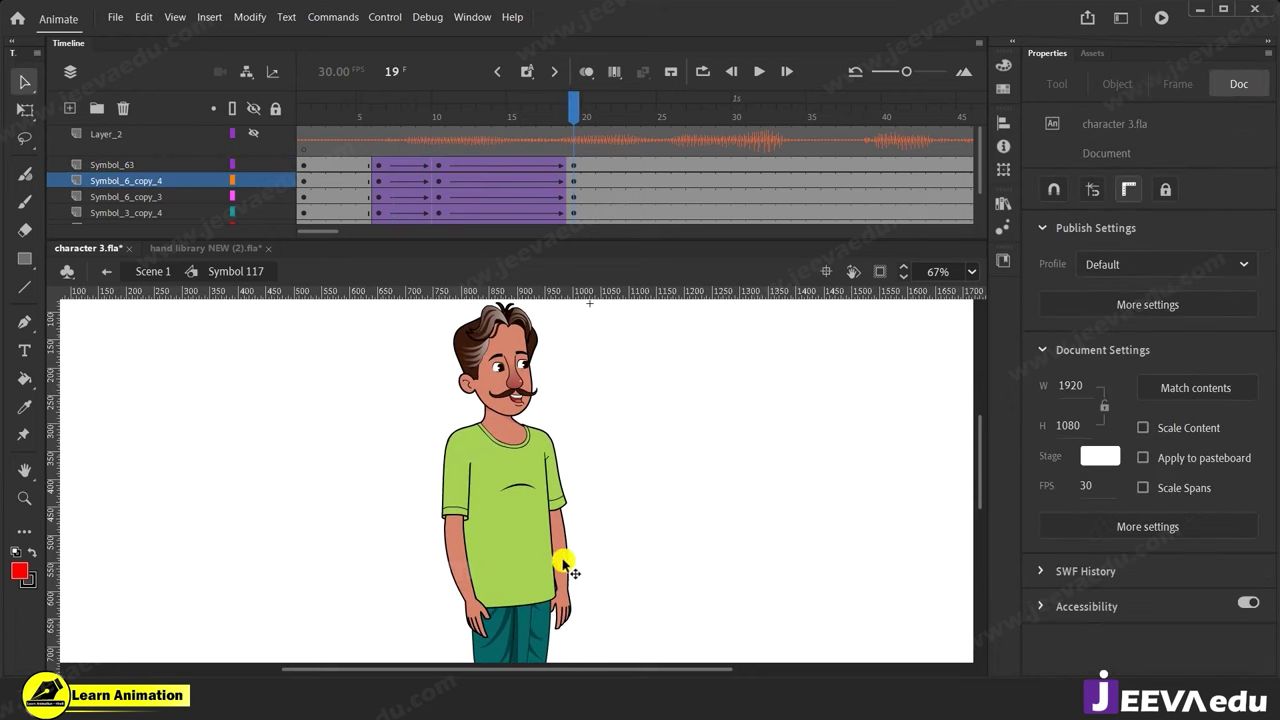
left_click(565, 570)
key("q")
mouse_move(580, 634)
left_mouse_down()
mouse_move(565, 645)
mouse_move(557, 634)
left_mouse_up()
Rotate the near arm counterclockwise about the shoulder at frame 19 so it reaches forward across the torso.
left_click(491, 606)
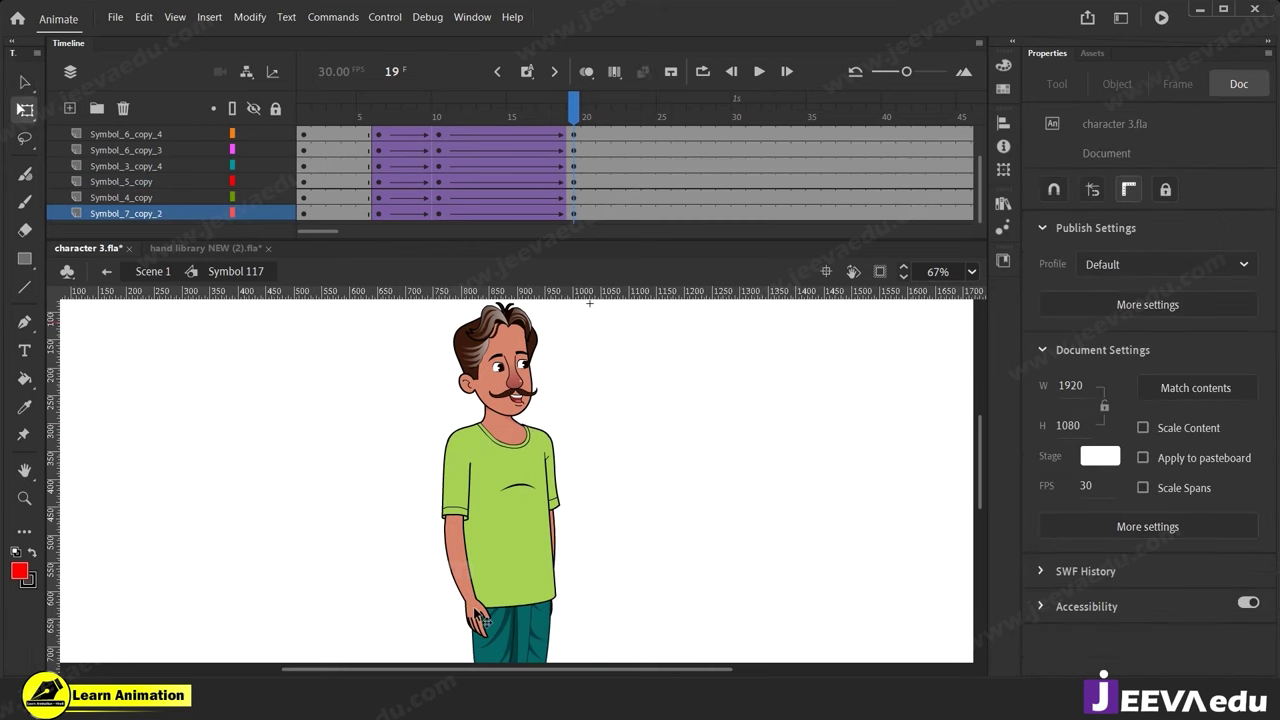
left_click(481, 617)
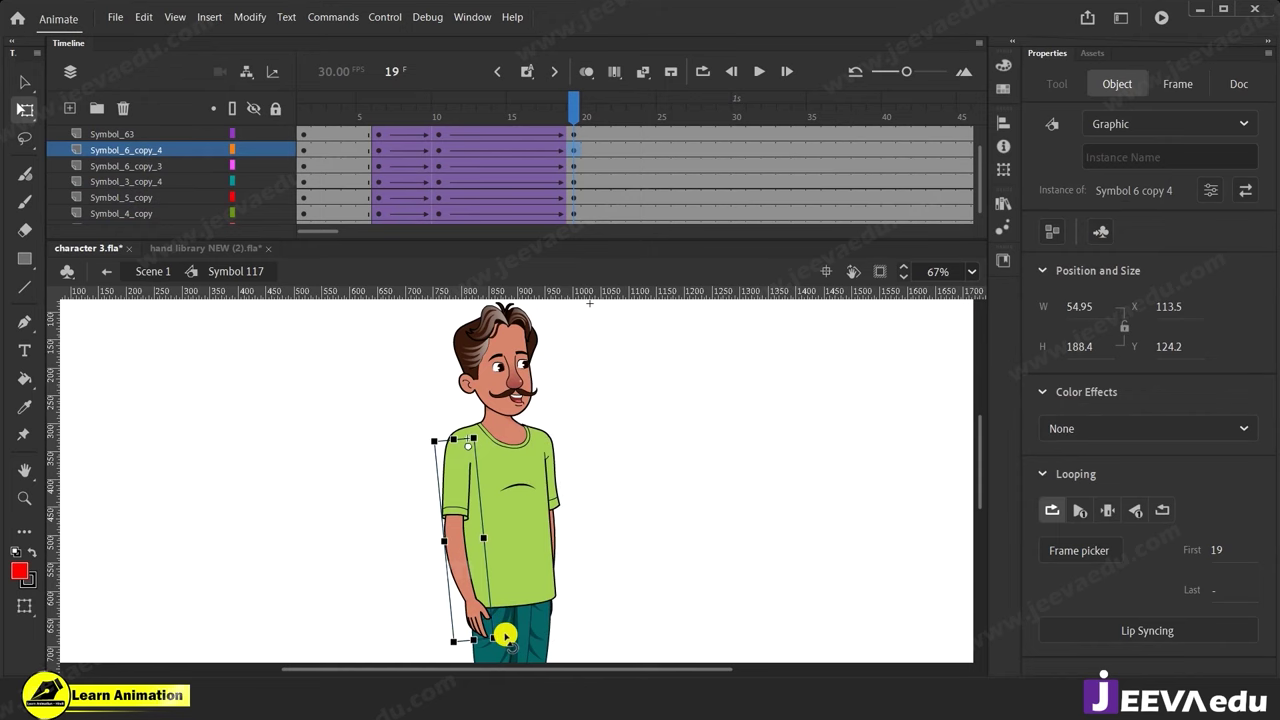
left_click_drag(510, 645, 603, 578)
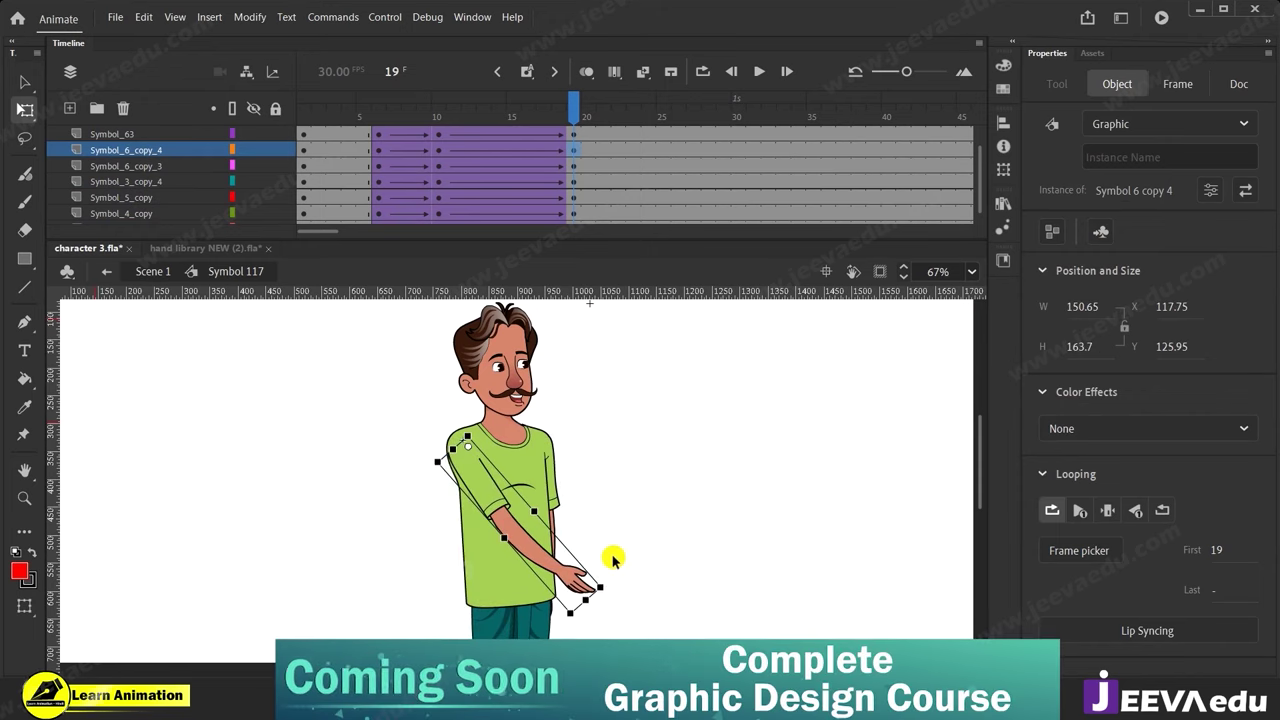
left_click(638, 568)
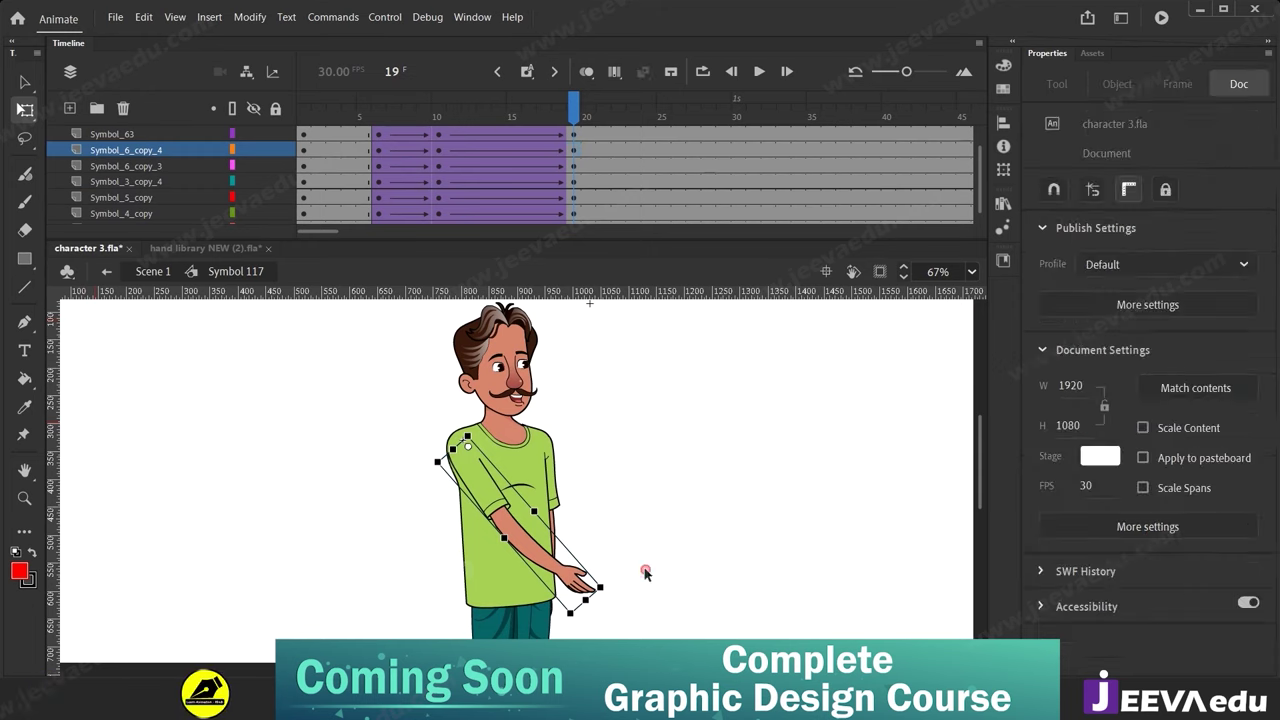
left_click(553, 577)
left_click(595, 591)
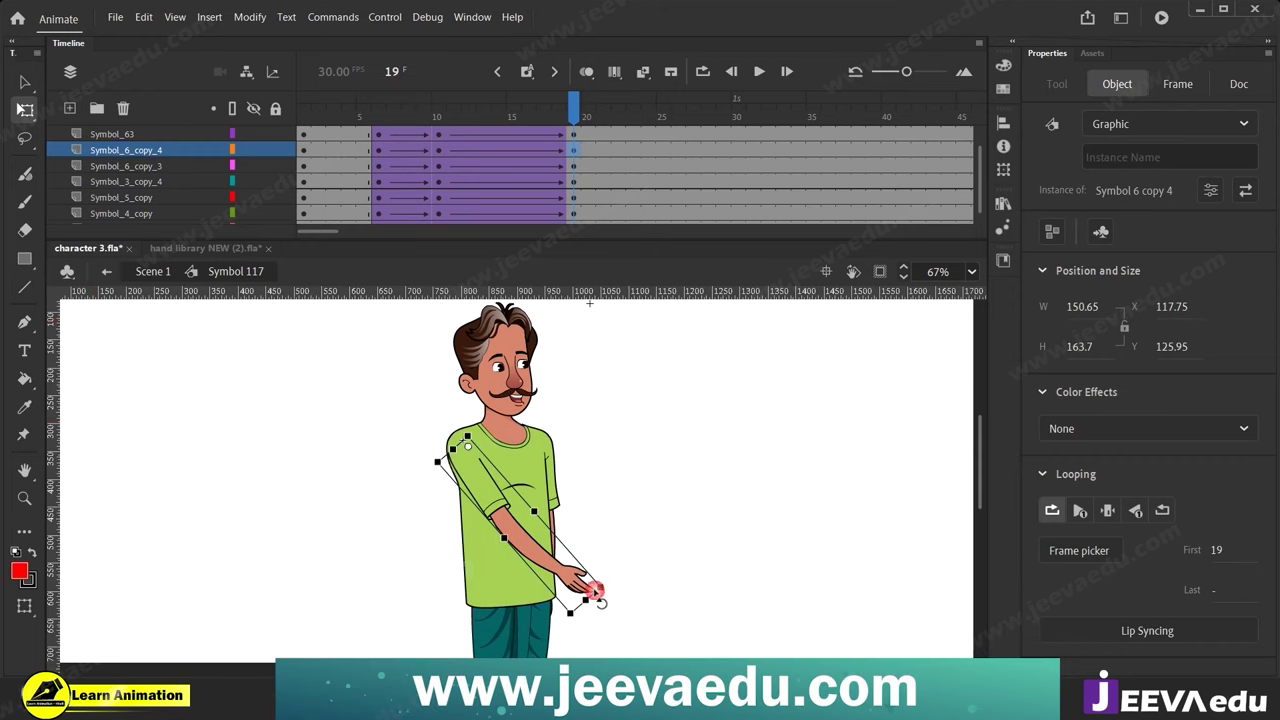
left_click_drag(613, 596, 615, 589)
left_click(443, 139)
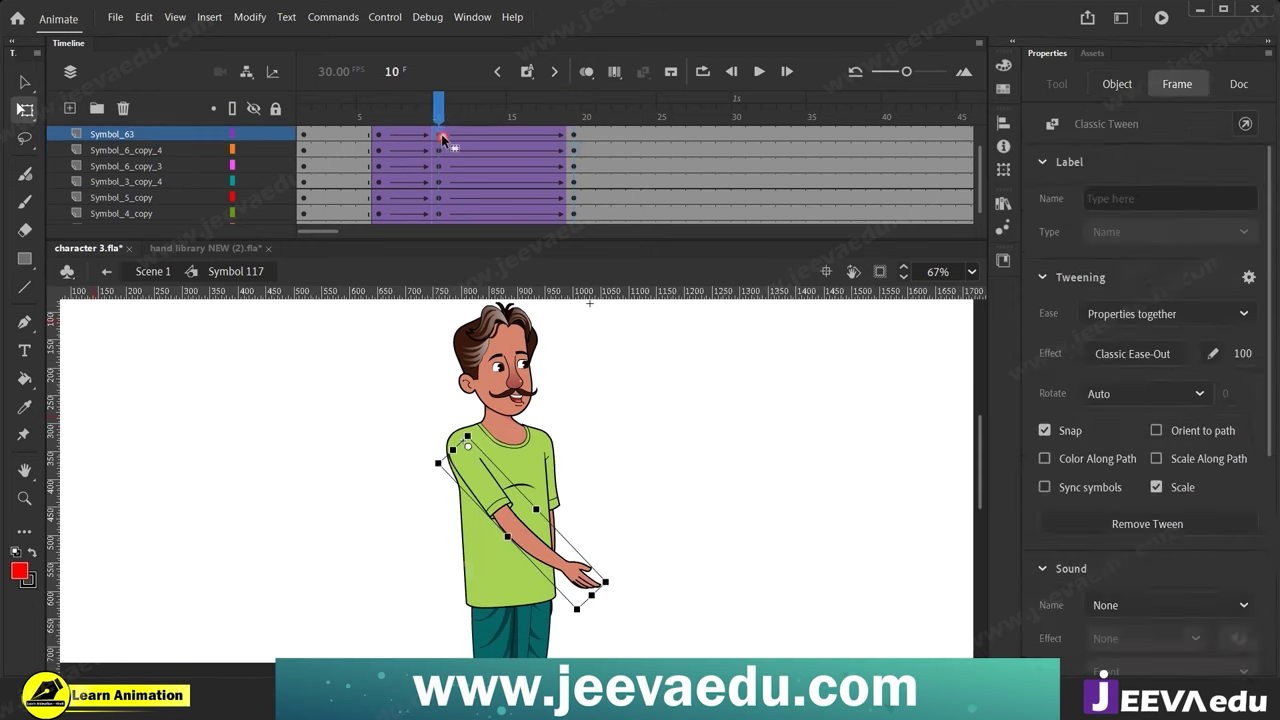
left_click(572, 139)
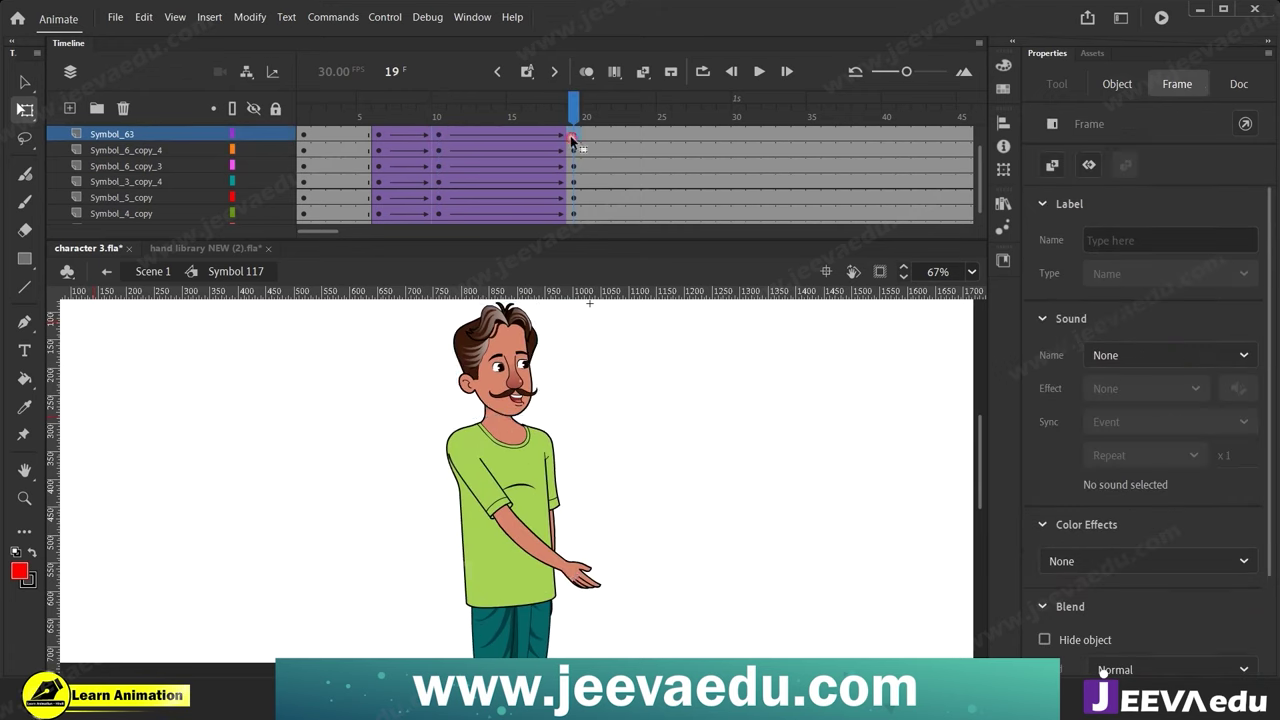
Inside the near arm's symbol, keyframe Symbol_32 at frames 10 and 19 and join them with a classic tween at ease-out 100.
left_click(568, 568)
double_click(572, 571)
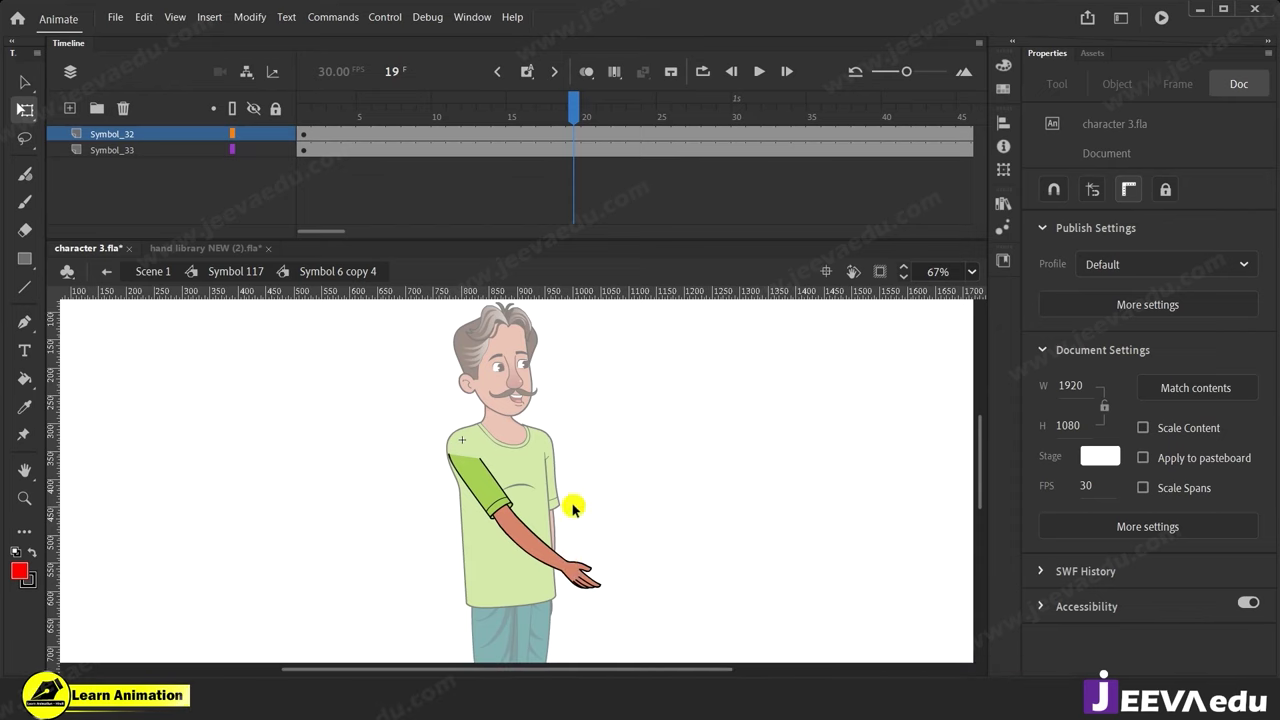
left_click(575, 140)
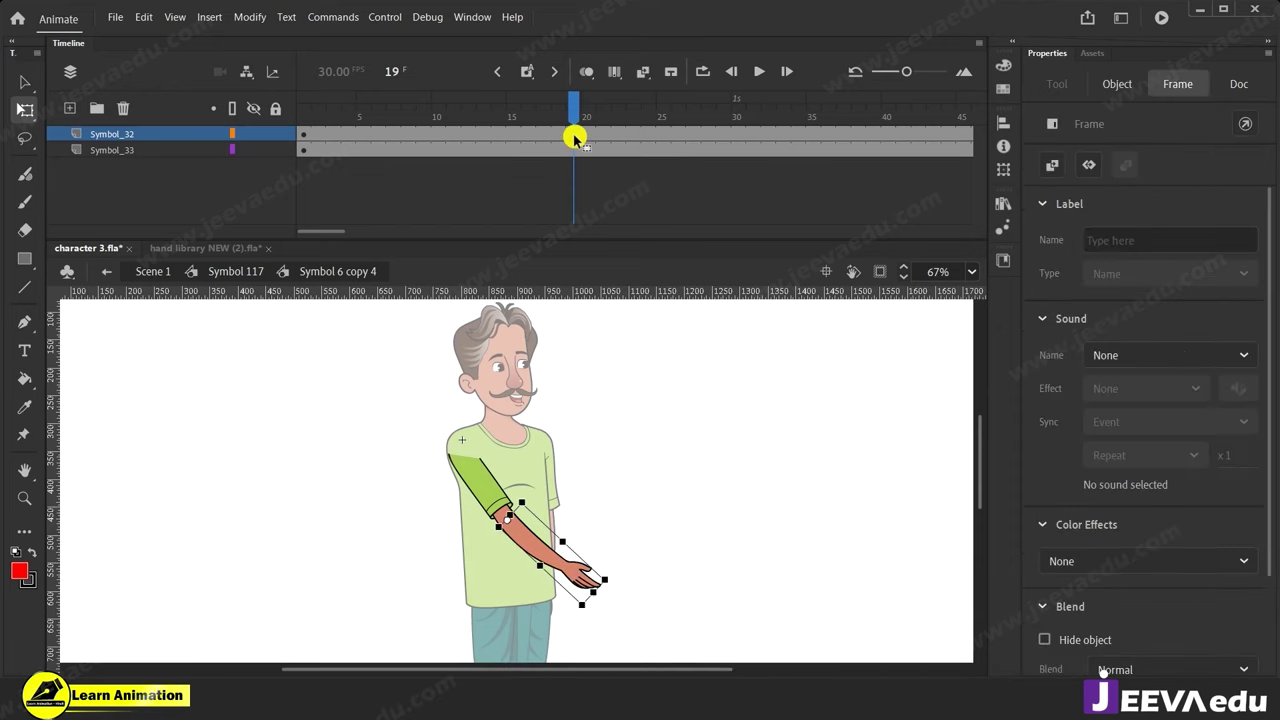
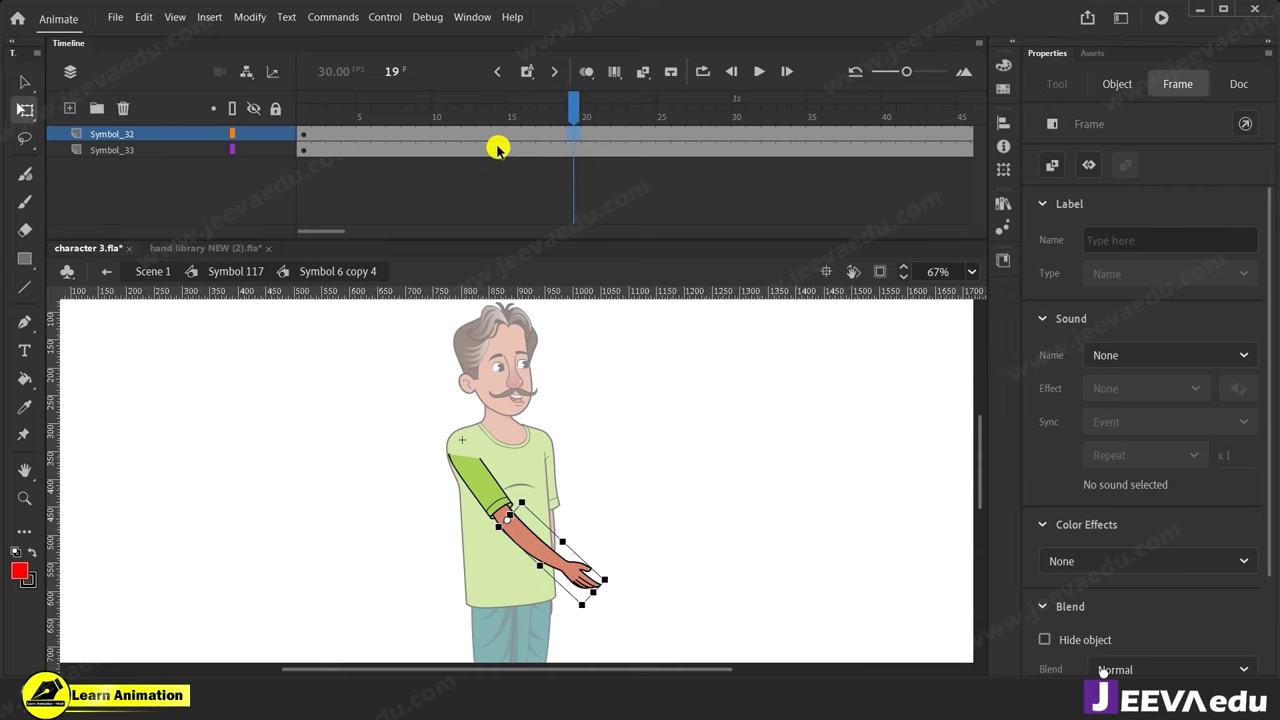
left_click_drag(450, 132, 438, 131)
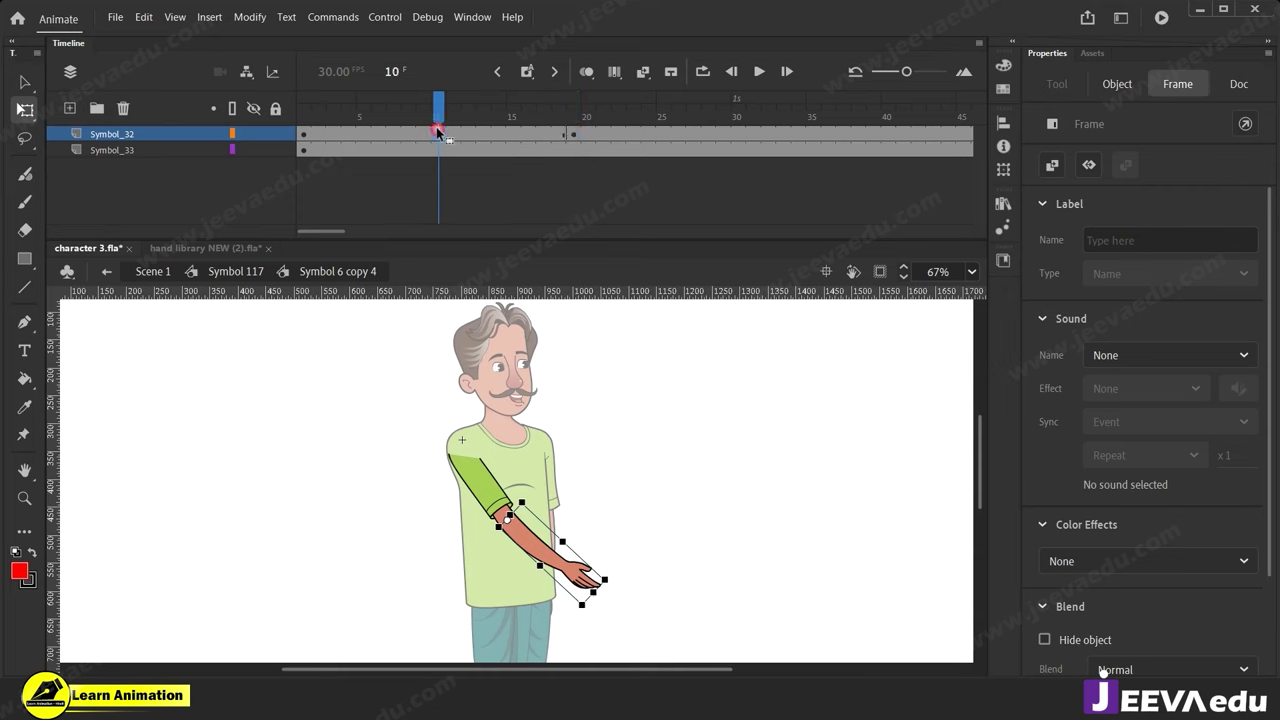
left_click_drag(556, 139, 575, 142)
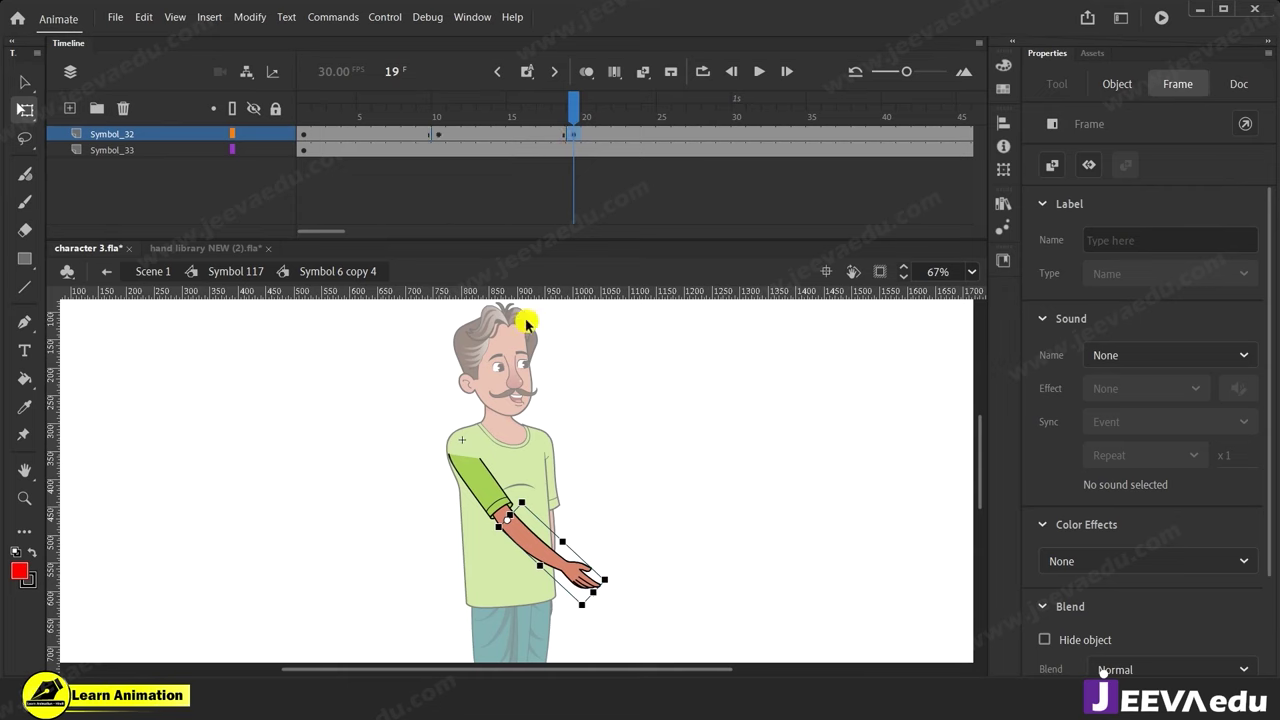
right_click(515, 134)
left_click(593, 143)
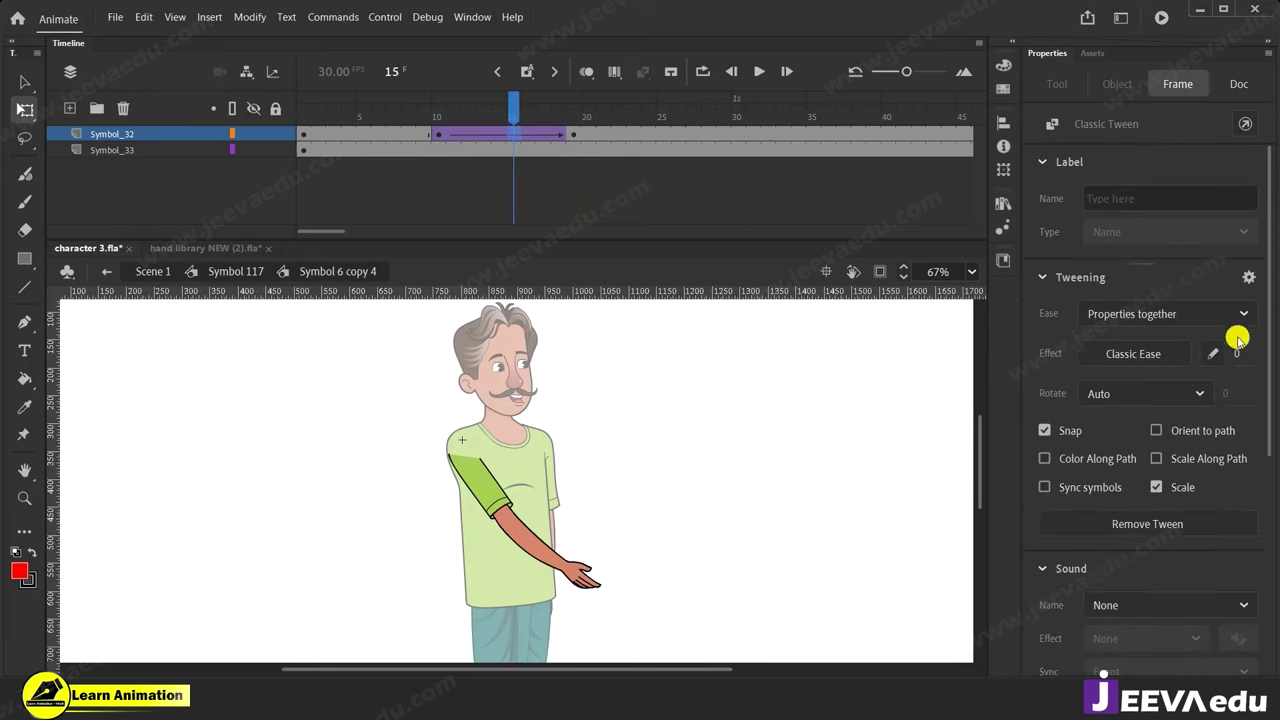
At frame 19 inside the near arm's symbol, rotate the forearm upward about the elbow.
left_click(581, 155)
left_click(573, 137)
left_click(240, 273)
double_click(551, 561)
left_click_drag(605, 580, 607, 494)
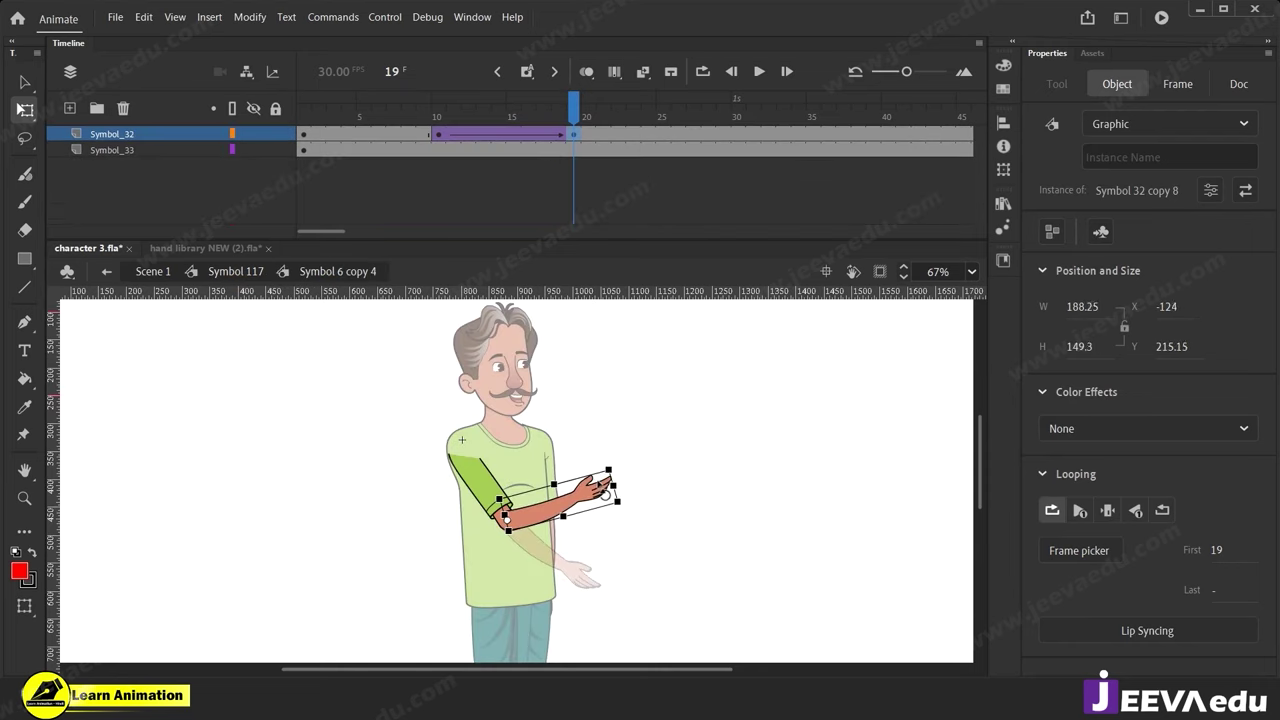
Examine the raised forearm and hand at frame 19 and preview the forearm tween.
key("z")
left_click(594, 515)
left_click(537, 486)
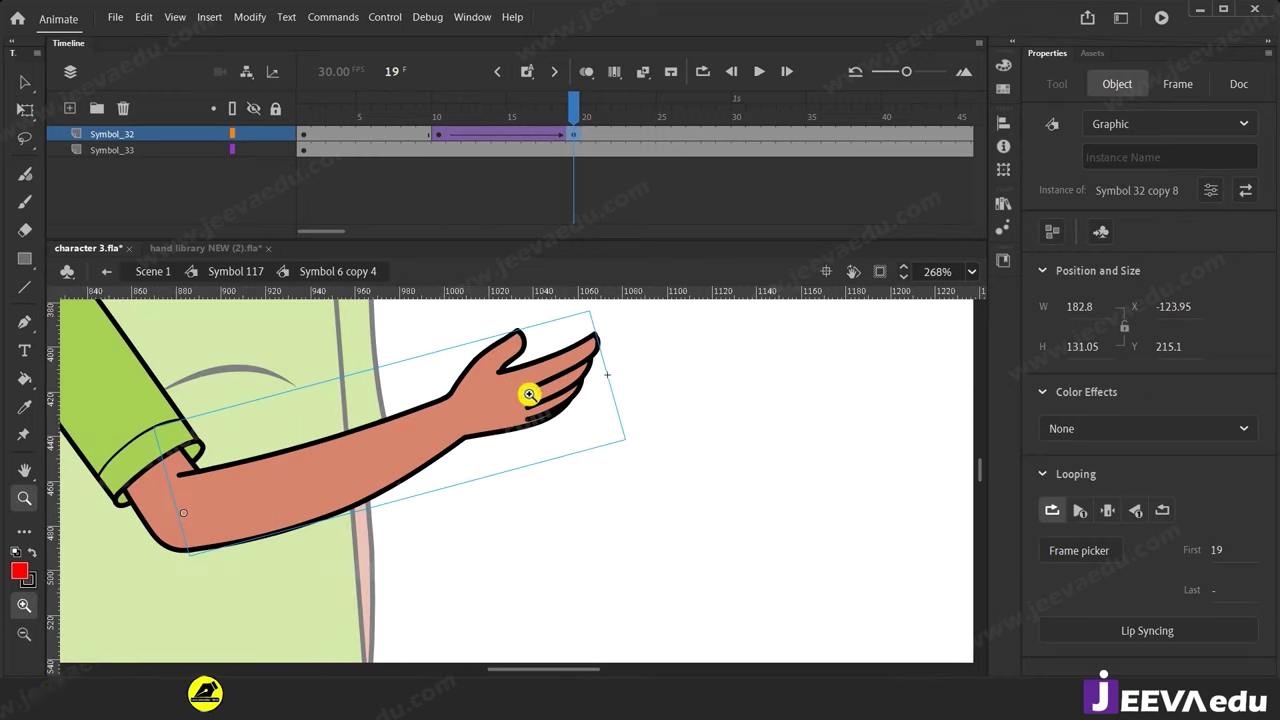
left_click(479, 429, "alt")
left_click(440, 443, "alt")
left_click_drag(538, 124, 574, 120)
left_click(578, 158)
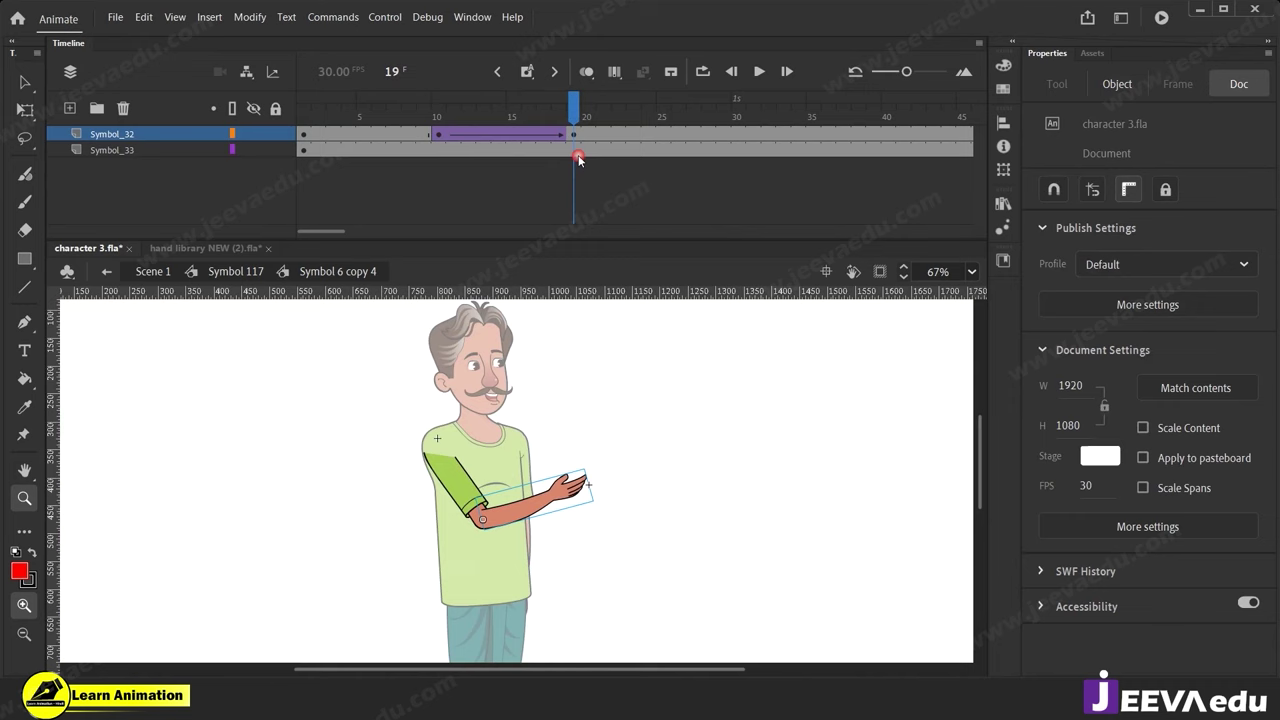
left_click(511, 135)
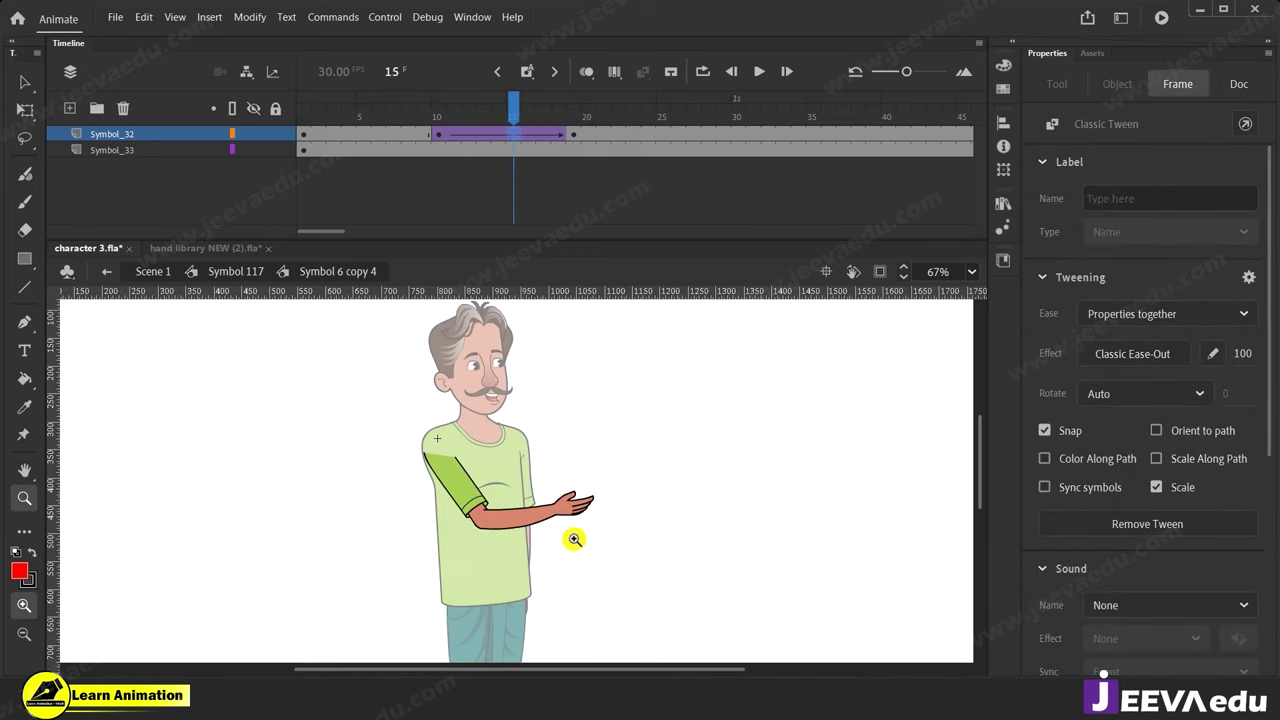
Return to Symbol 117 and play the animation from frame 1 to check the arm gesture.
left_click(240, 271)
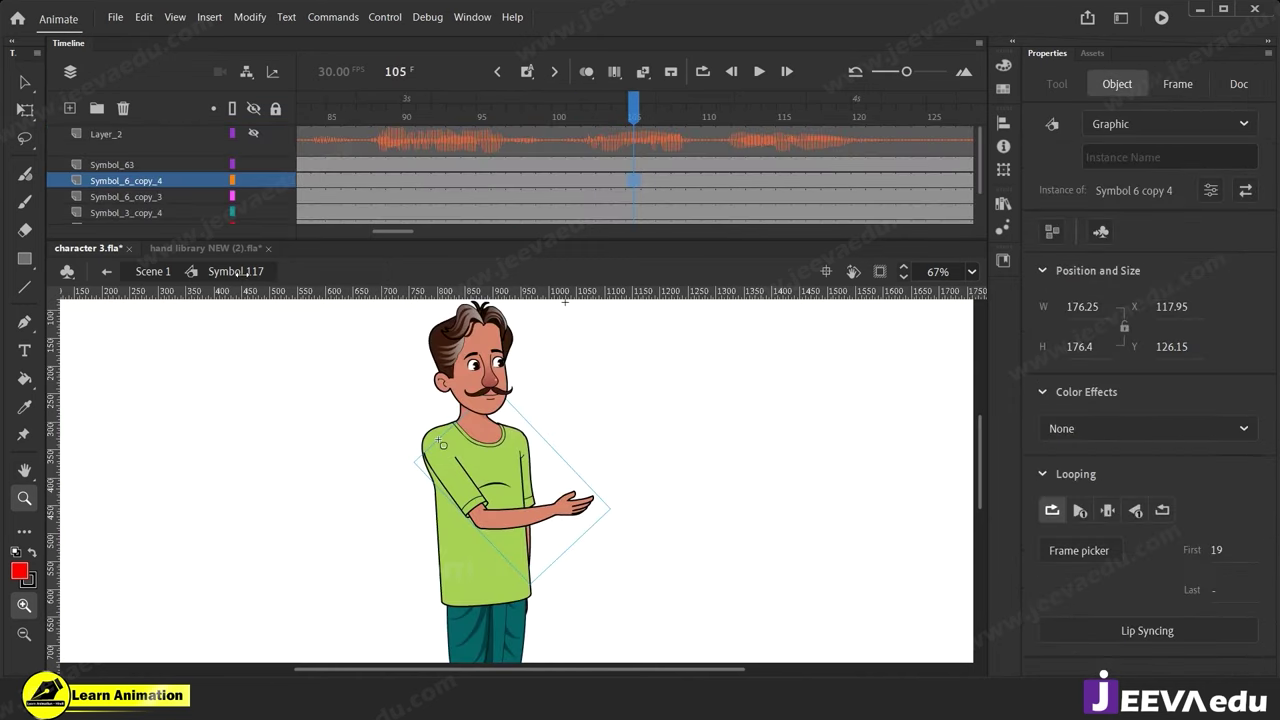
left_click_drag(393, 231, 317, 232)
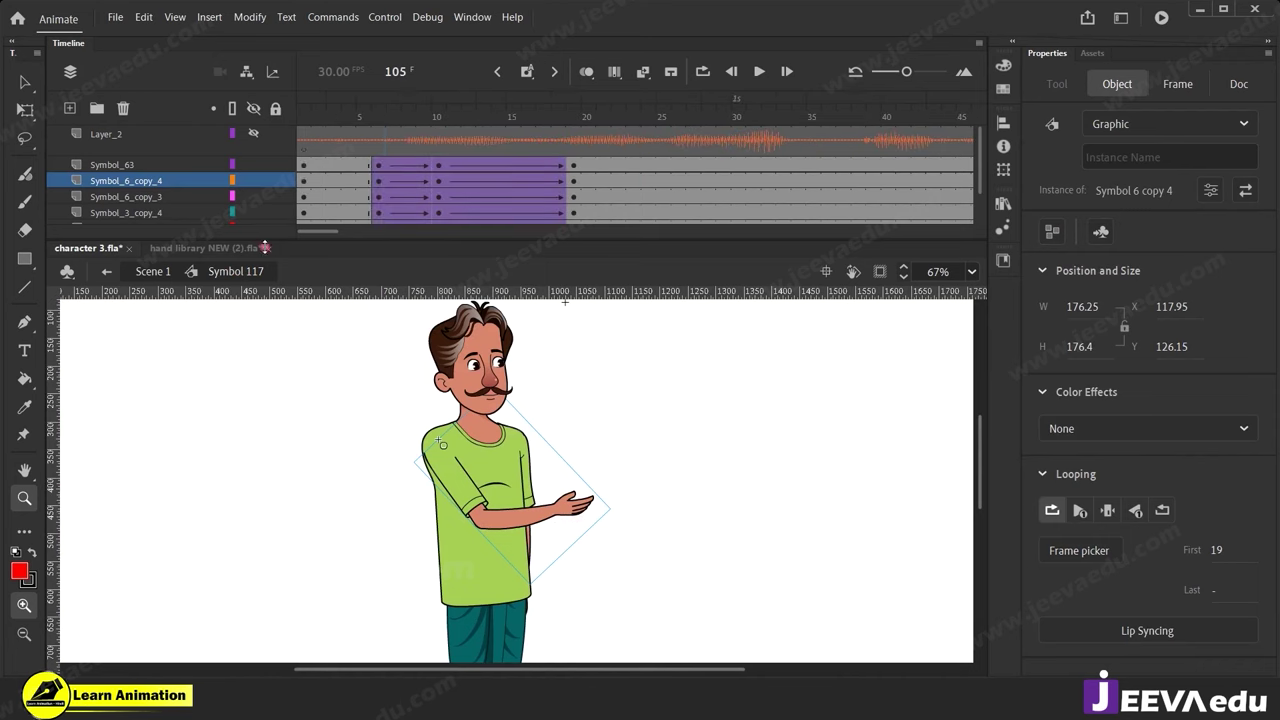
left_click(378, 140)
left_click_drag(381, 107, 302, 107)
key("Return")
key("Return")
left_click_drag(609, 113, 578, 121)
left_click(556, 118)
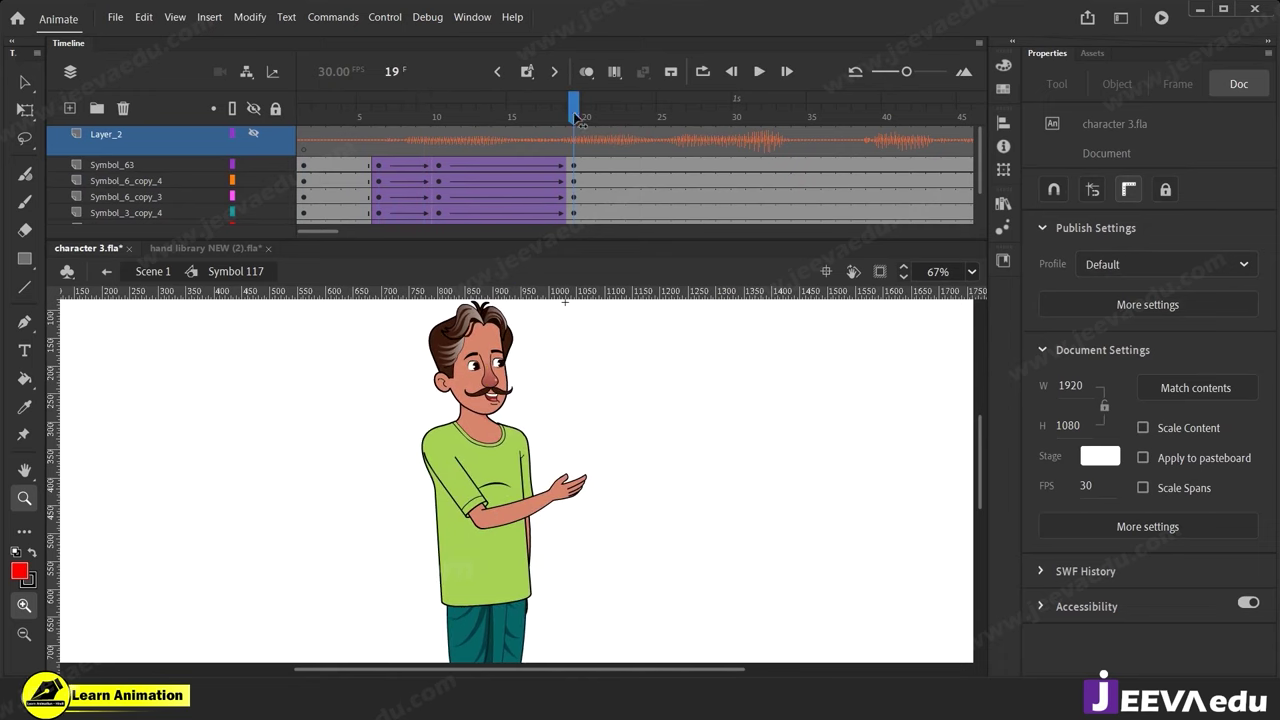
Rotate the head slightly counterclockwise about the neck at frame 19.
left_click_drag(535, 432, 540, 452)
key("v")
left_click(478, 385)
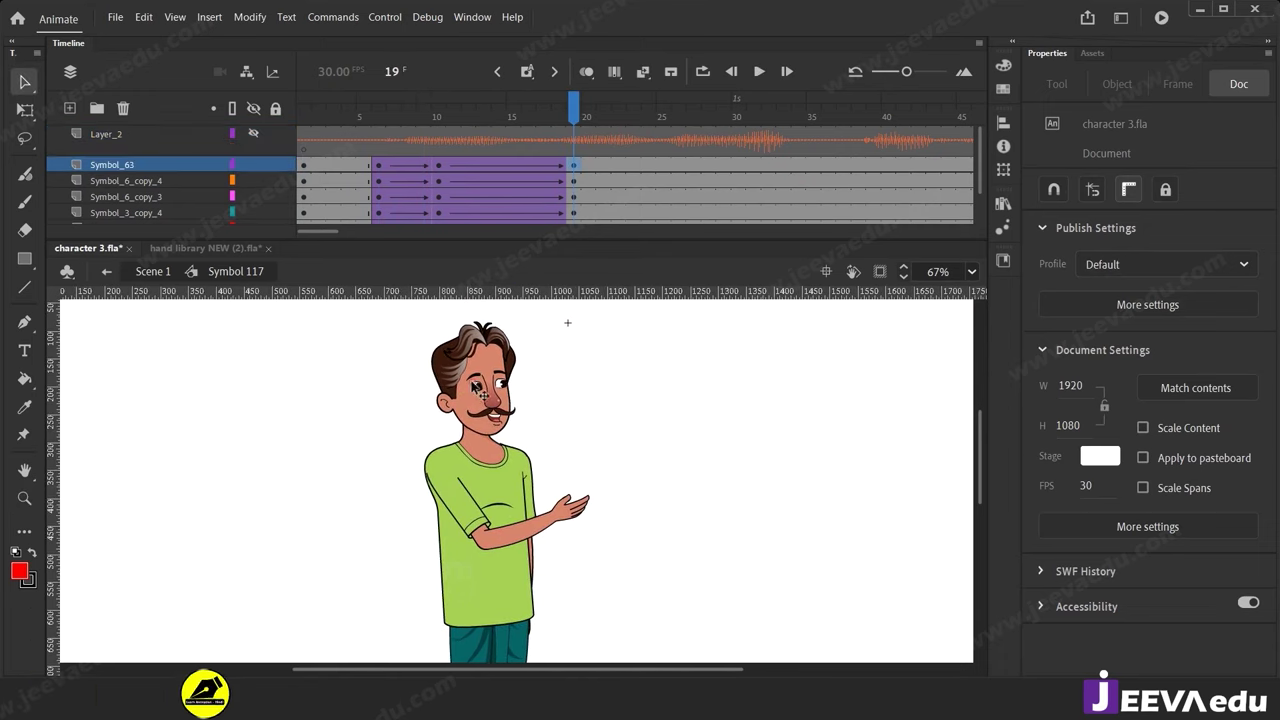
key("q")
left_click_drag(526, 320, 519, 306)
Play the animation through frame 19 to check the head tilt together with the arm gesture.
left_click_drag(556, 122, 420, 142)
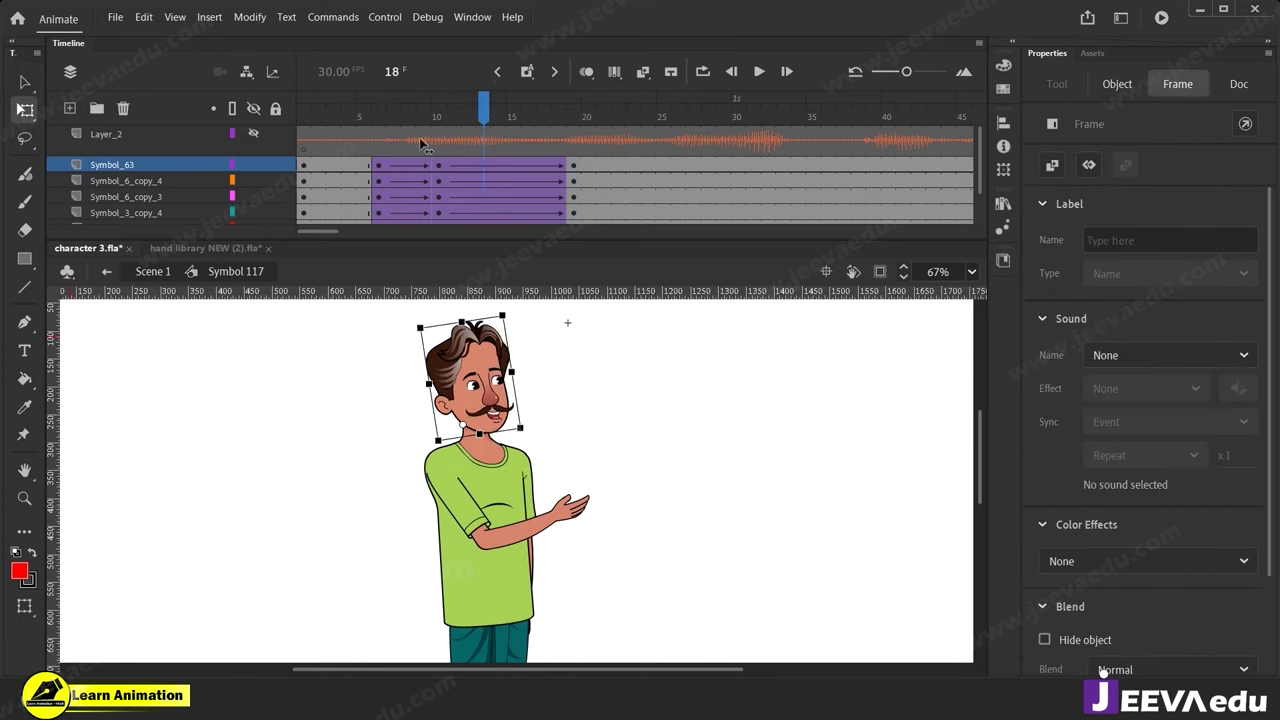
key("Return")
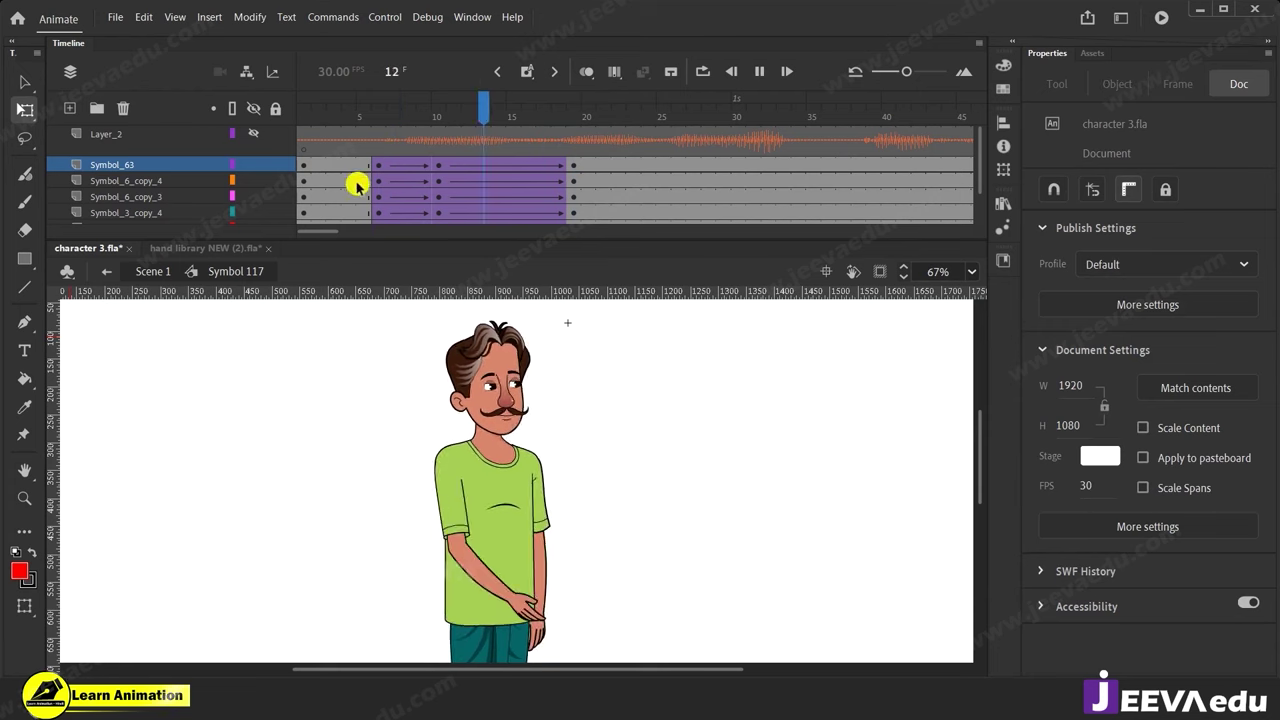
left_click(670, 165)
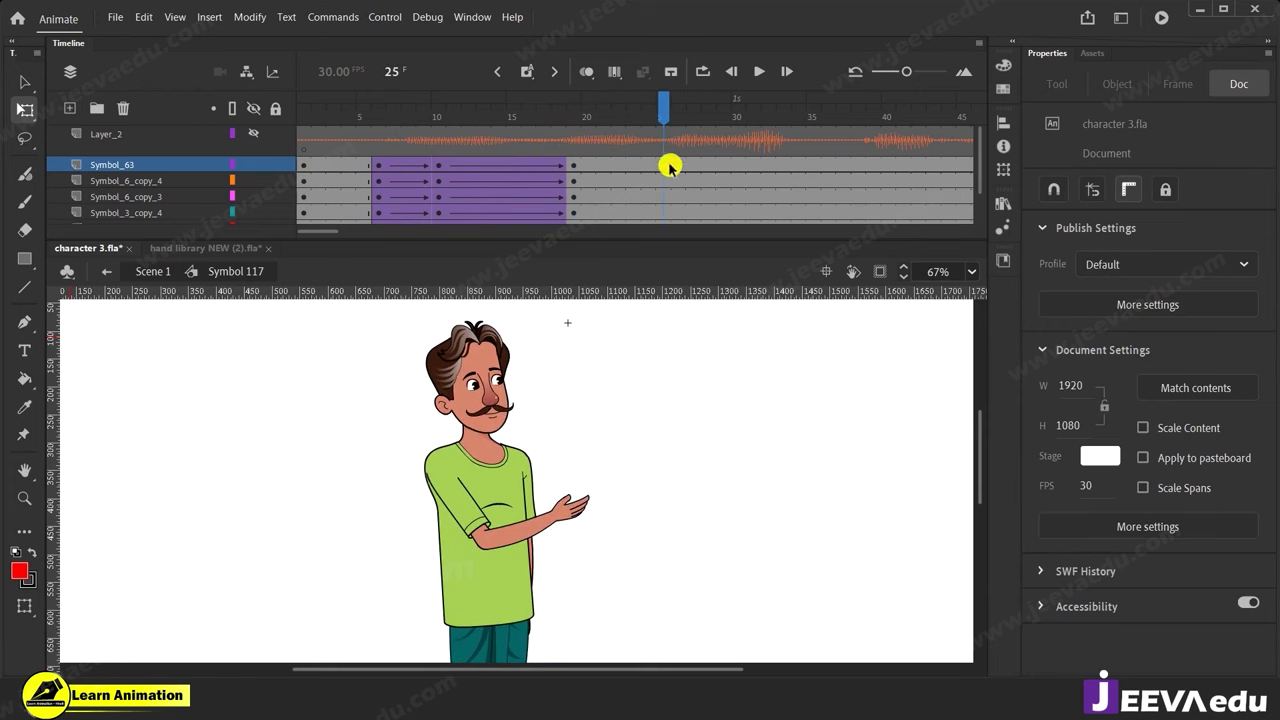
Insert keyframes at frame 22 on all body layers and create classic tweens from frame 19.
left_click_drag(656, 119, 613, 255)
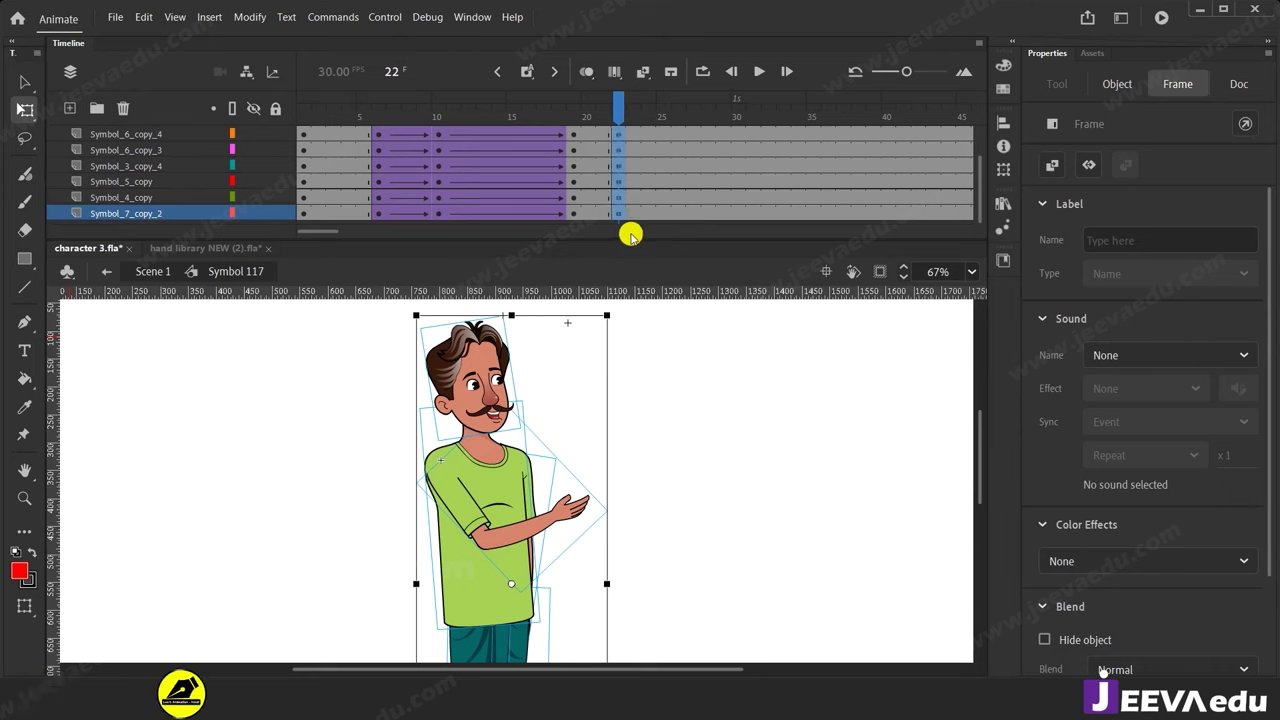
scroll(602, 175, "up", 2)
scroll(596, 170, "down", 2)
left_click(593, 213)
right_click(593, 213)
left_click(667, 209)
scroll(614, 165, "up", 2)
Rotate the upper body parts together slightly clockwise about the waist at frame 22.
left_click(607, 120)
left_click(586, 431)
key("v")
left_click_drag(386, 337, 571, 523)
key("q")
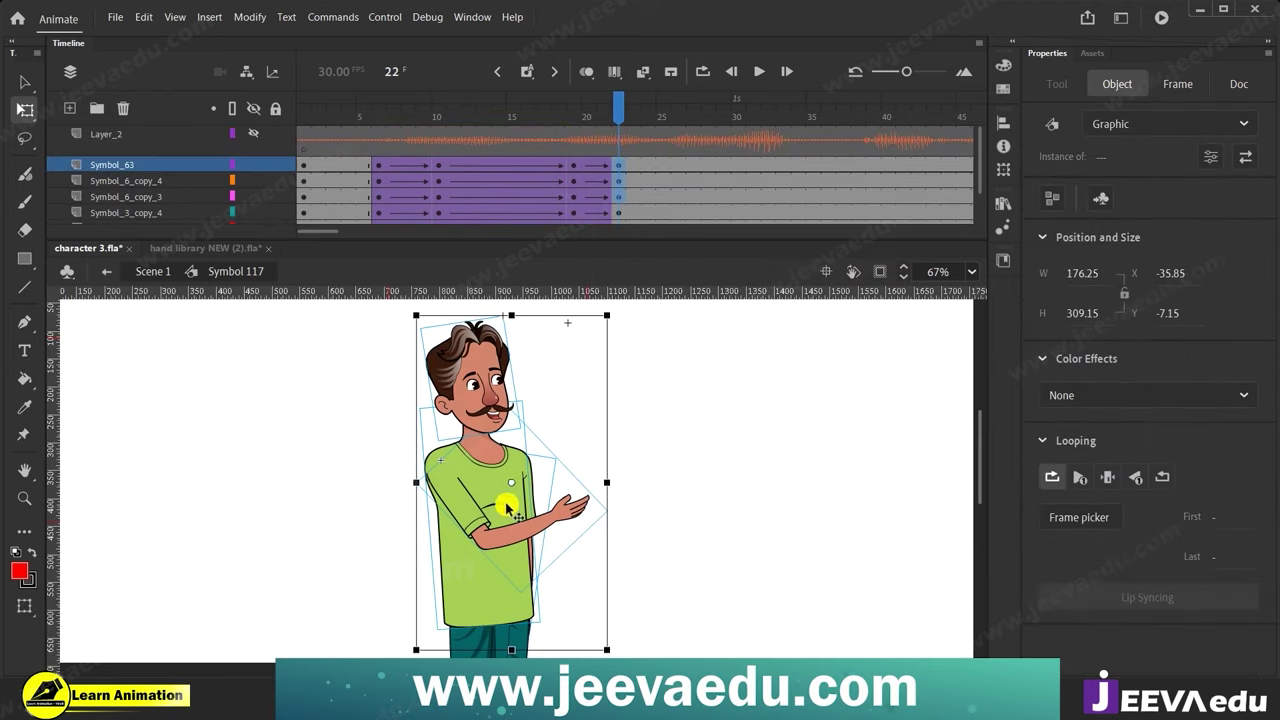
left_click_drag(537, 485, 536, 508)
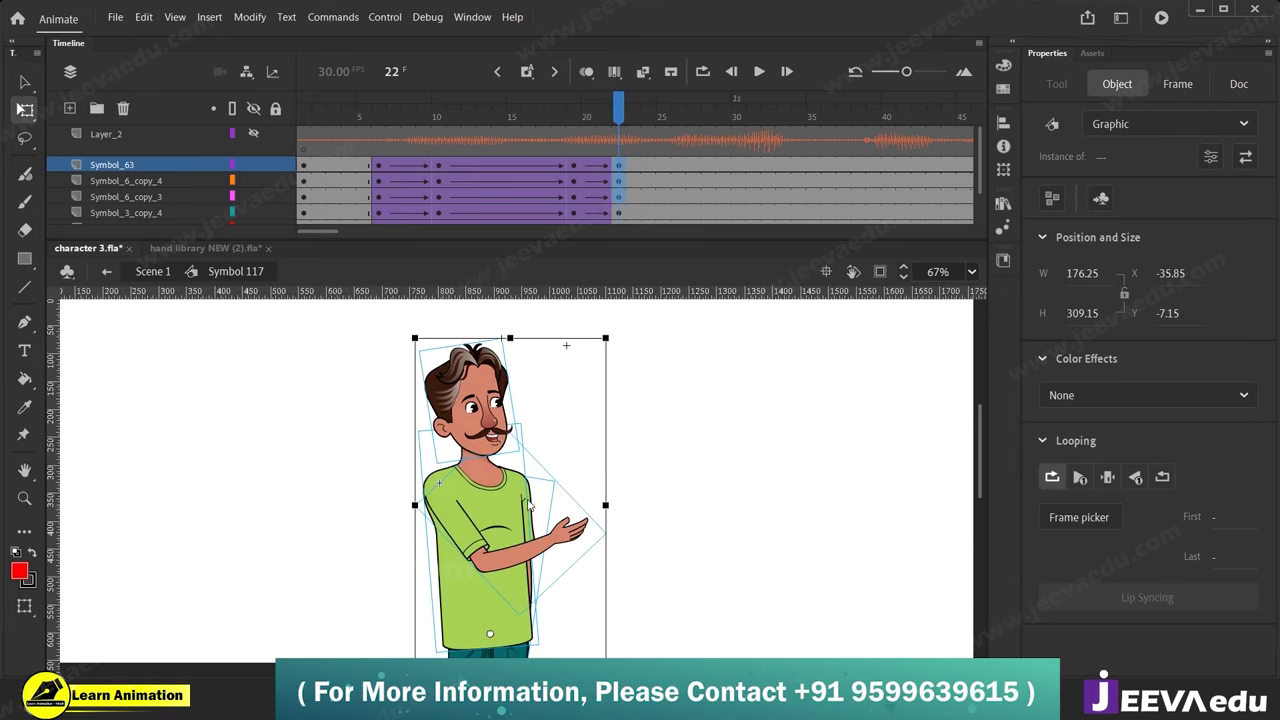
left_click_drag(620, 334, 619, 338)
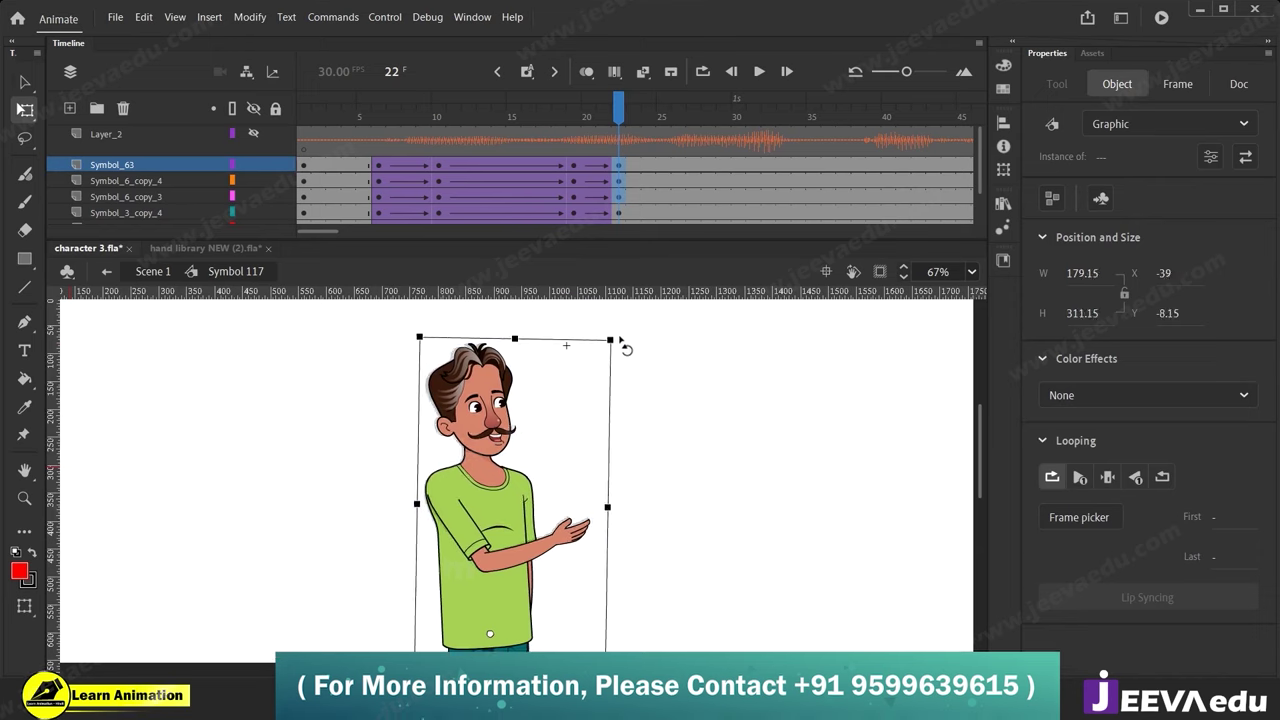
left_click(641, 402)
Rotate the gesturing forearm slightly upward at frame 22 and tuck the far arm in behind the shirt.
left_click(580, 528)
left_click_drag(610, 530, 614, 525)
left_click_drag(682, 570, 671, 497)
left_click(546, 557)
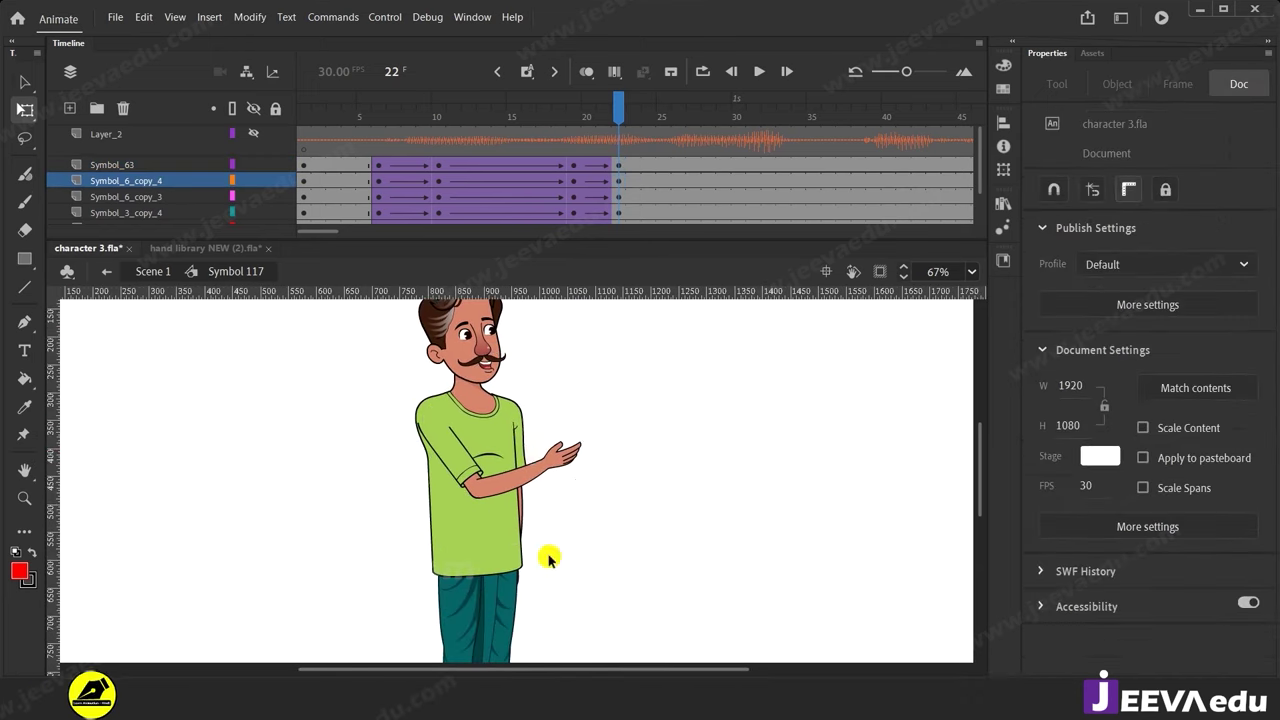
left_click(520, 460)
left_click_drag(525, 611, 517, 613)
Play the animation from frame 1 to check the new body lean at frame 22.
left_click_drag(588, 519, 618, 549)
scroll(620, 121, "up", 2)
left_click_drag(620, 121, 291, 183)
key("Return")
key("Return")
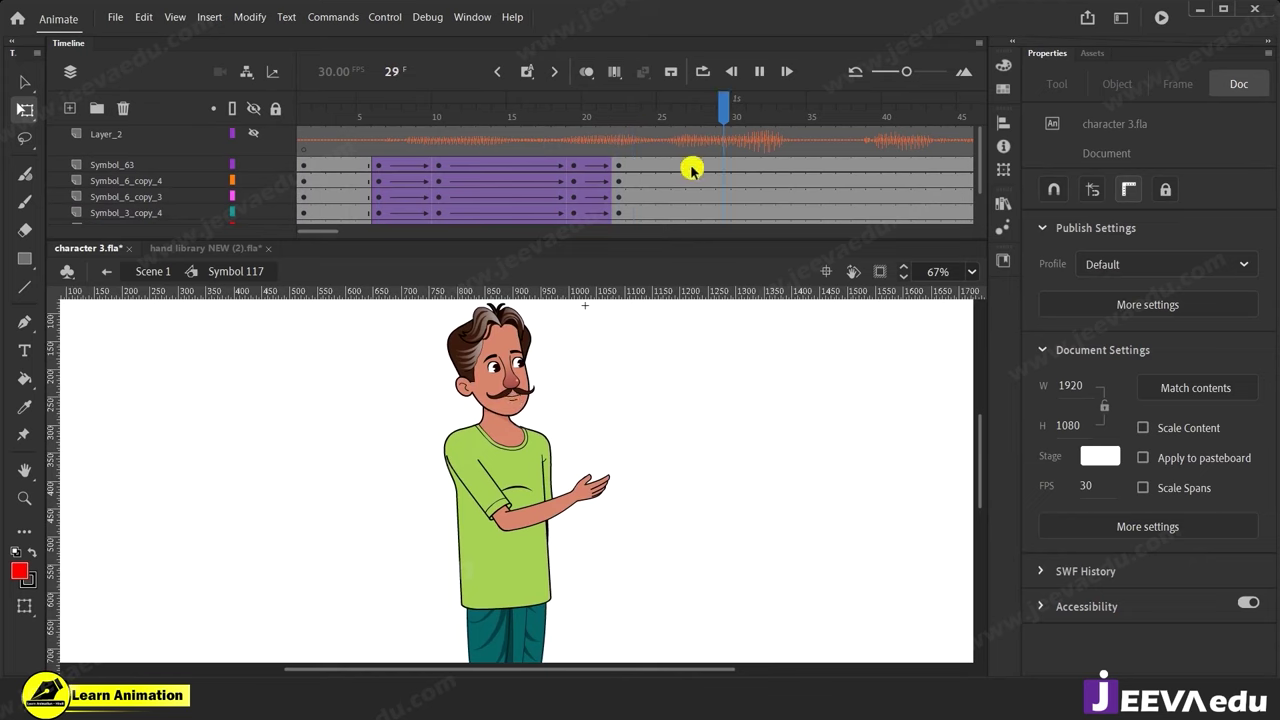
Examine the face up close while scrubbing between frames 5 and 22 to compare the head poses and eyes.
key("z")
left_click(465, 386)
left_click_drag(619, 481, 554, 477)
left_click_drag(672, 120, 465, 172)
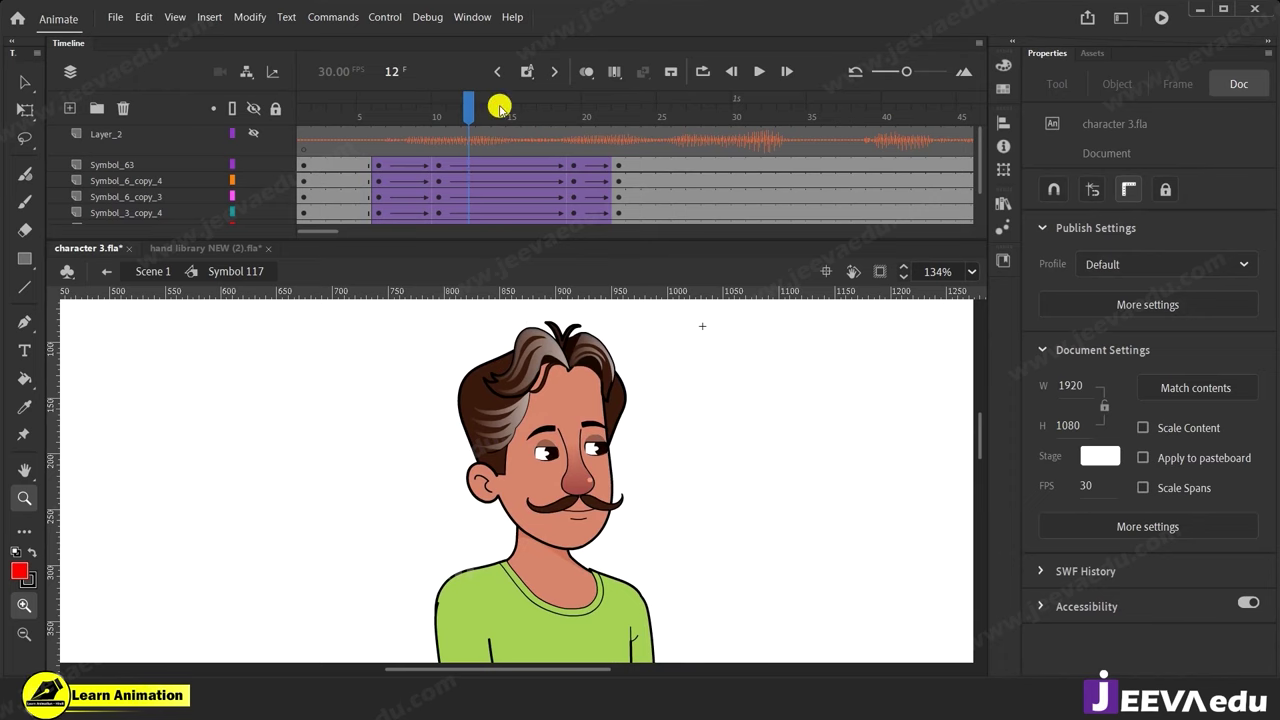
left_click(367, 164)
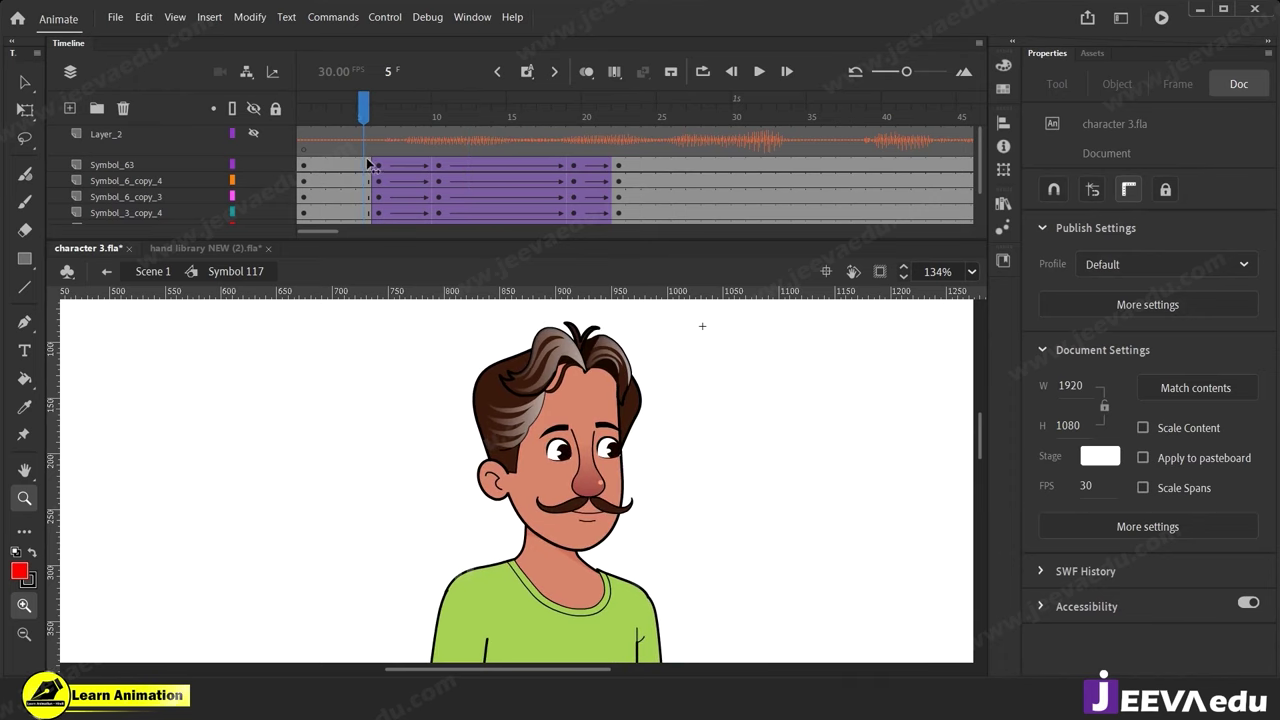
left_click_drag(368, 164, 625, 212)
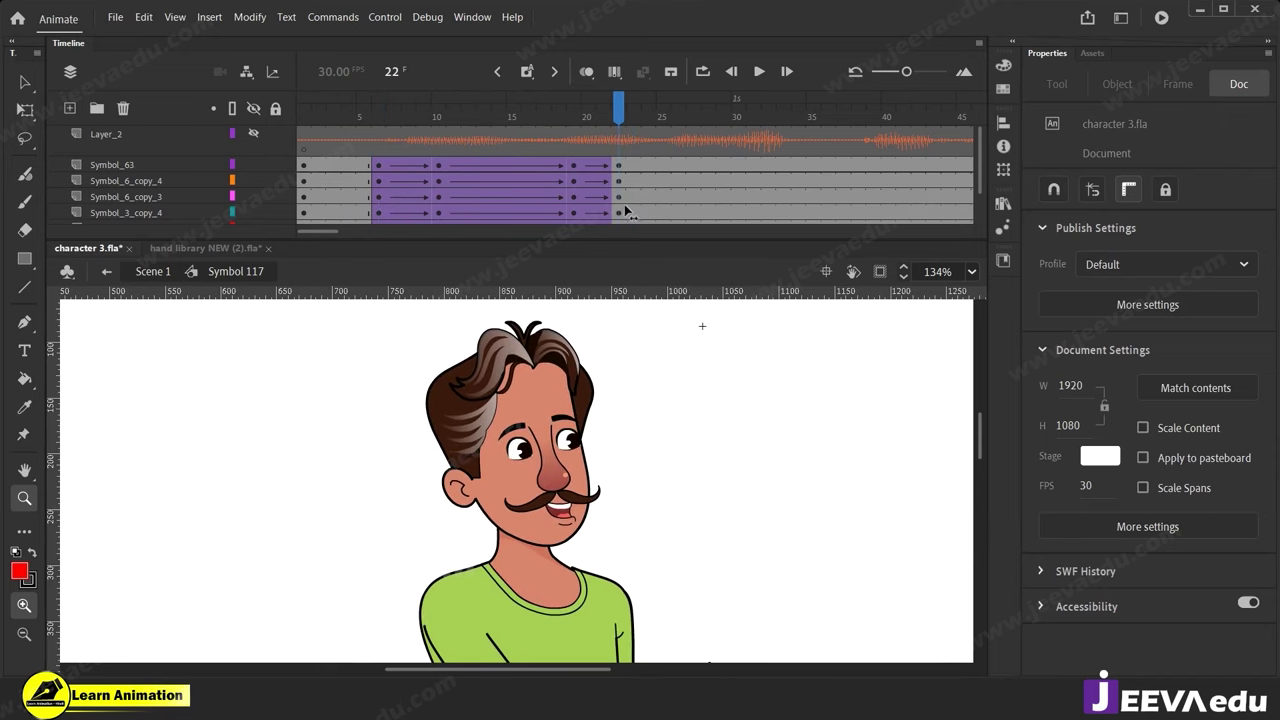
Examine the full pose at frame 22 and the joint between the sleeve and the raised arm up close.
left_click(540, 561, "alt")
left_click(534, 584, "alt")
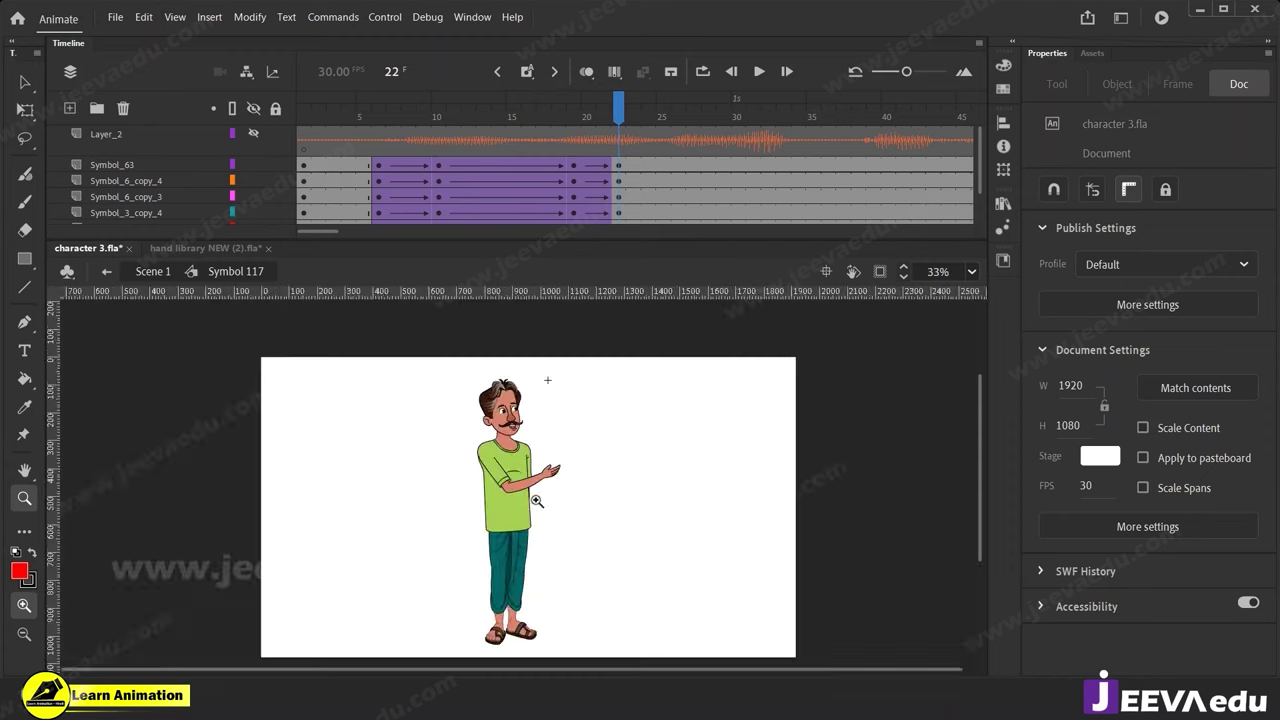
left_click(538, 502)
left_click(460, 460)
left_click(615, 512)
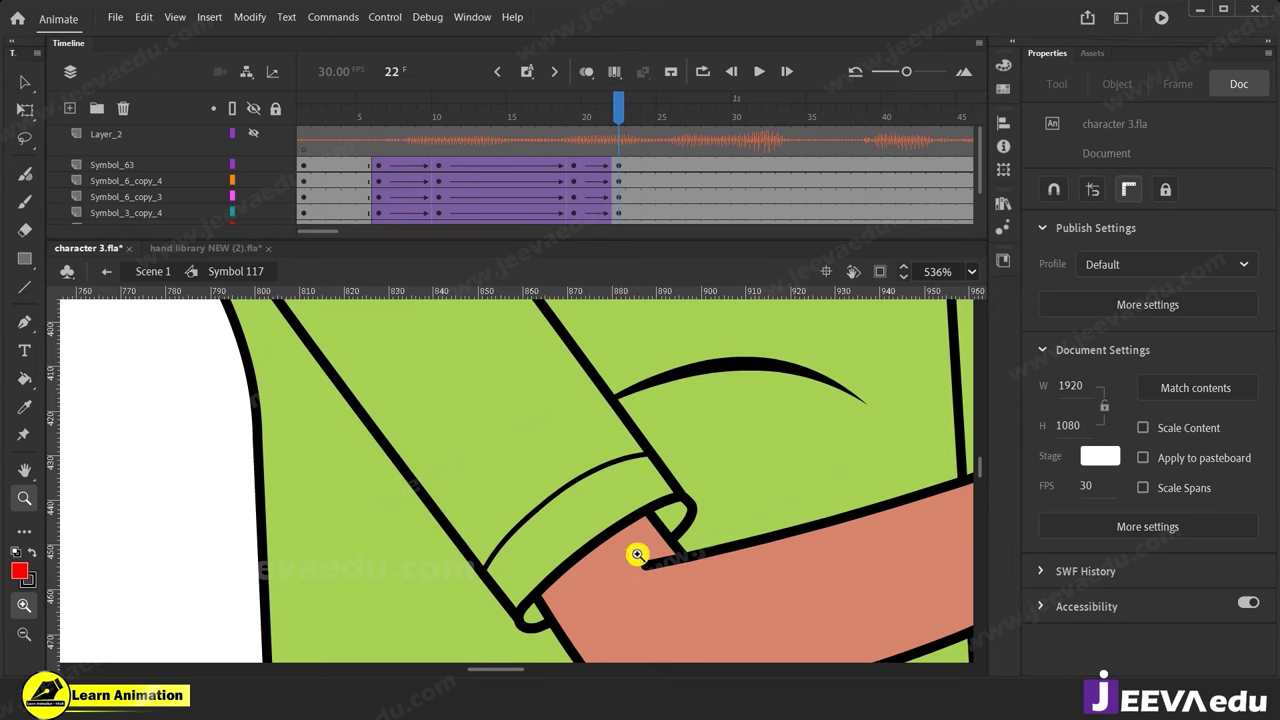
left_click(602, 500, "alt")
left_click(602, 500, "alt")
left_click(602, 500, "alt")
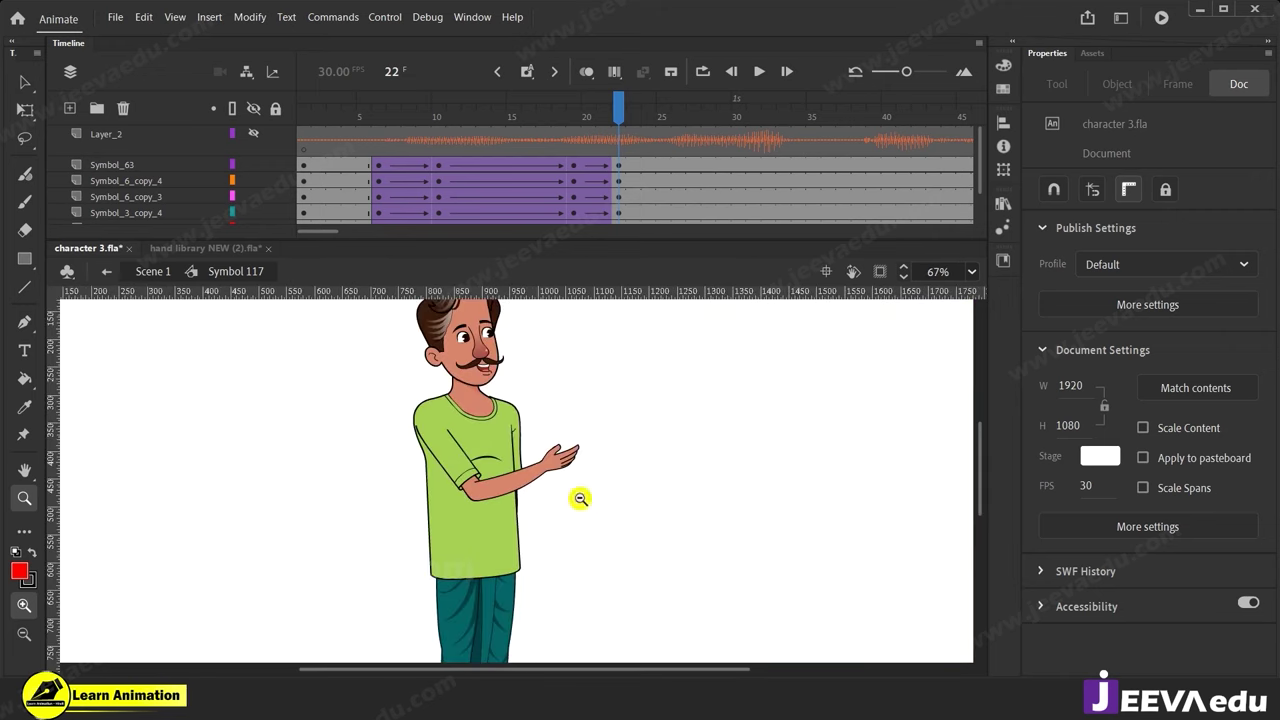
left_click_drag(574, 503, 617, 553)
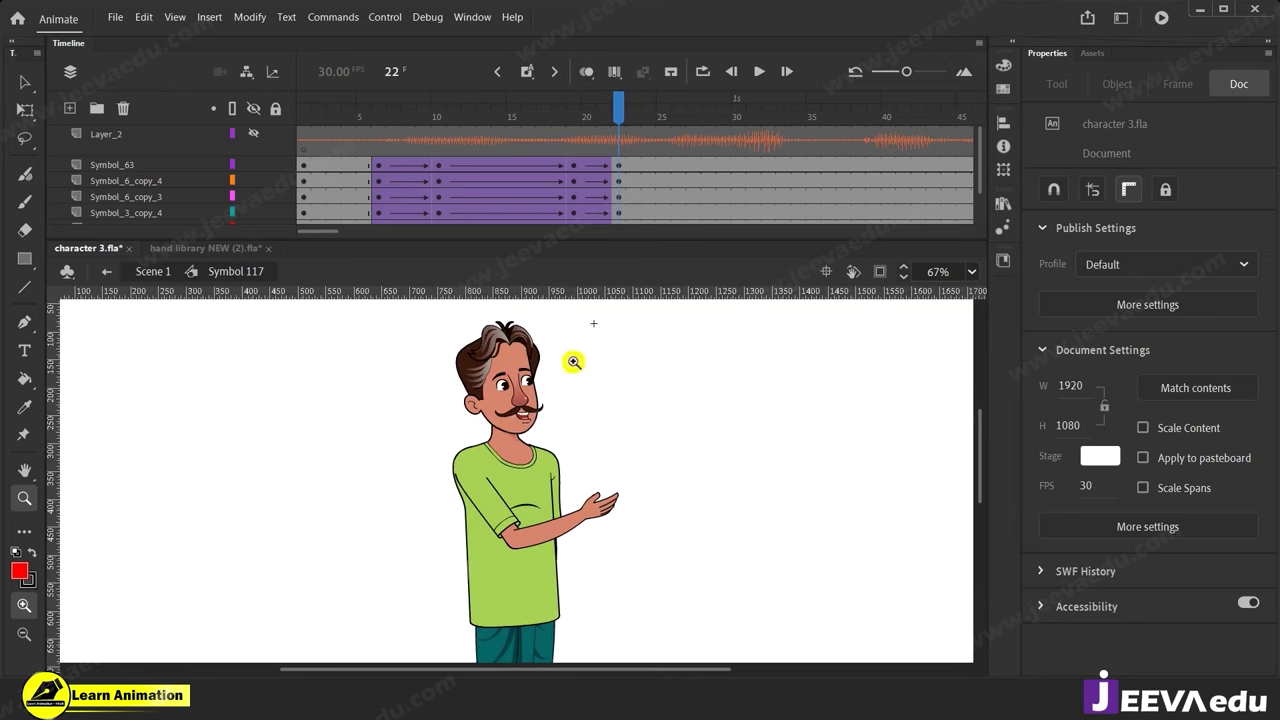
Examine the eyes up close around frame 18, and scrub the whole figure's motion through frame 31.
left_click(504, 410)
left_click_drag(575, 112, 555, 182)
left_click(501, 443)
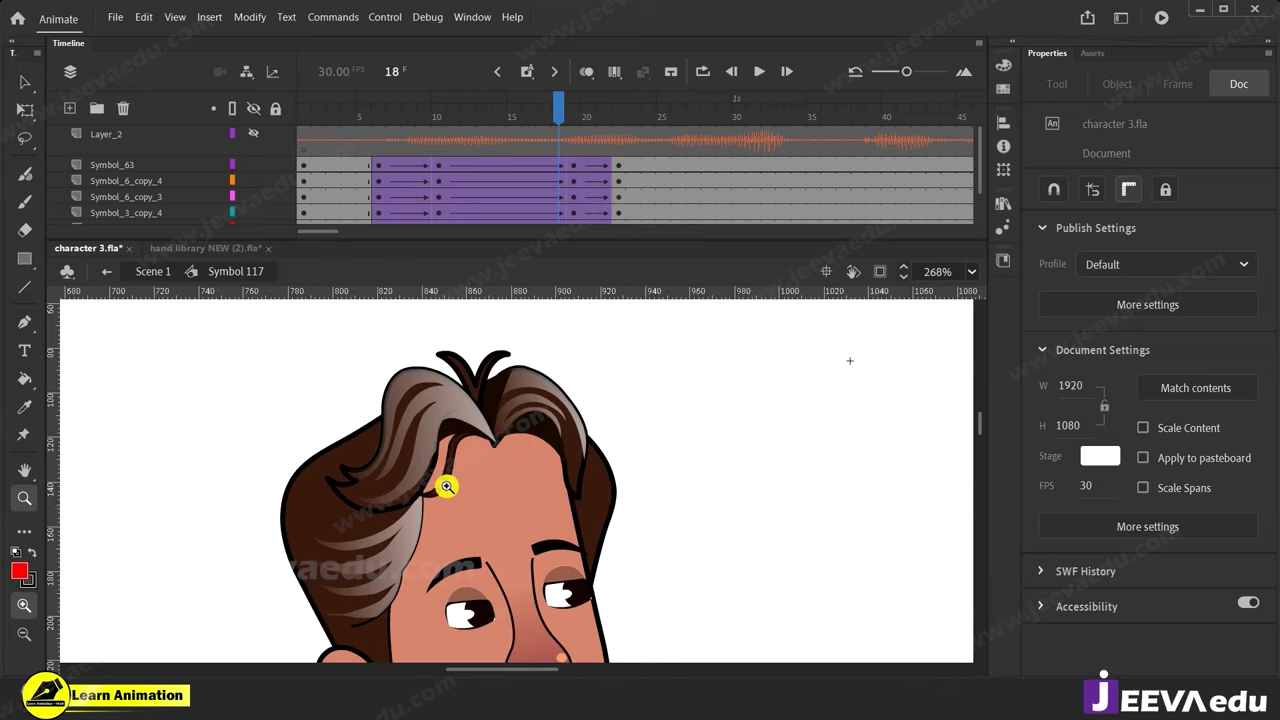
left_click(468, 516, "alt")
left_click(468, 512, "alt")
left_click_drag(558, 561, 527, 445)
left_click_drag(554, 122, 762, 160)
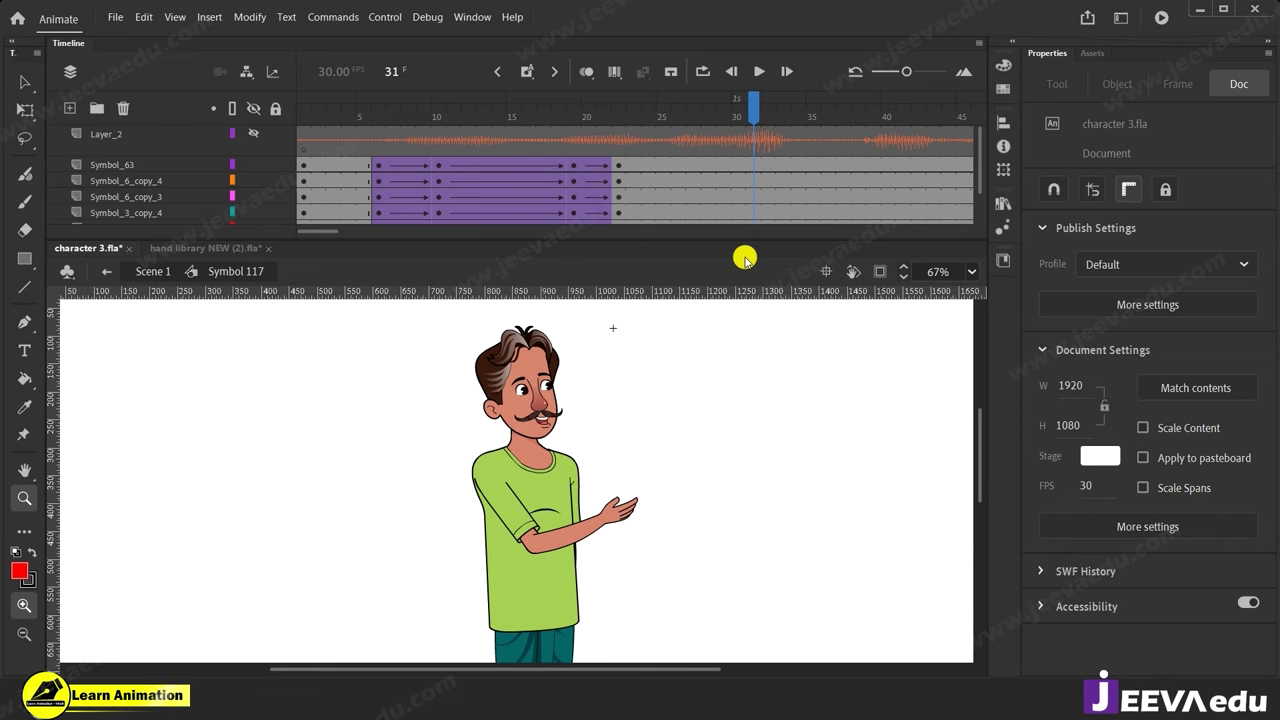
Play back the character animation, then insert keyframes at frame 23 on all the body-part layers.
left_click_drag(709, 125, 357, 180)
key("Return")
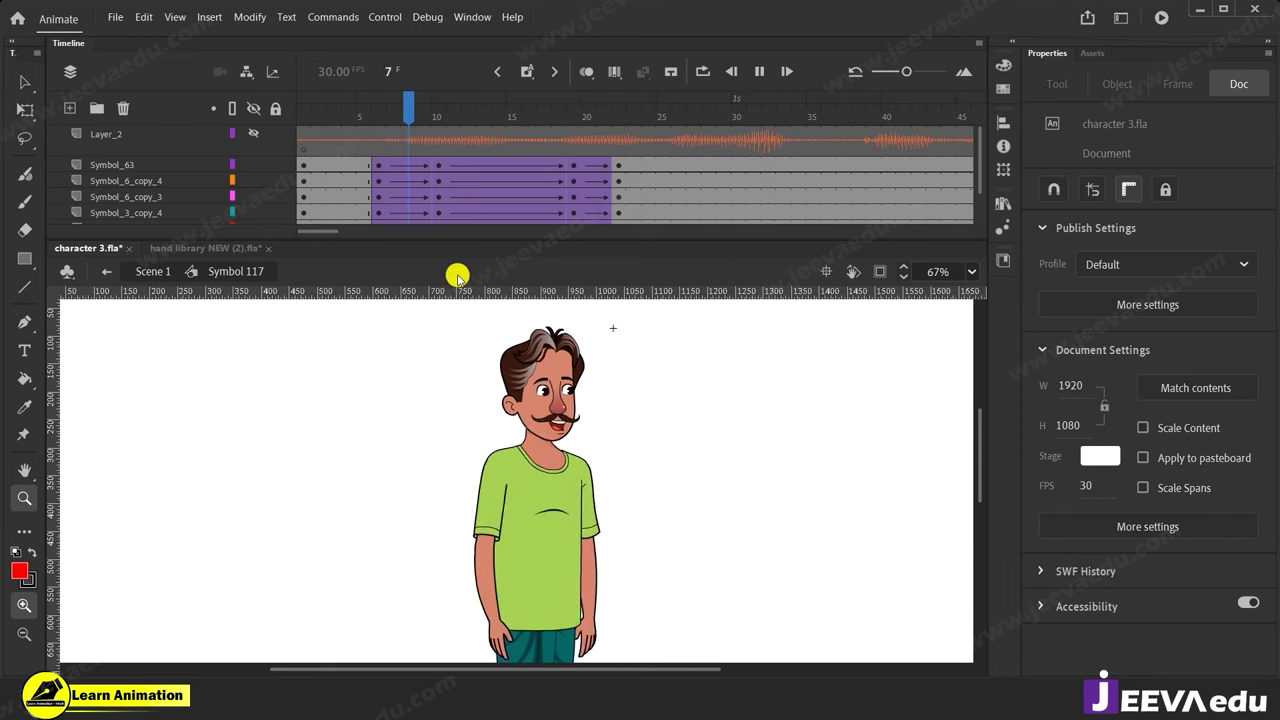
left_click_drag(665, 123, 641, 170)
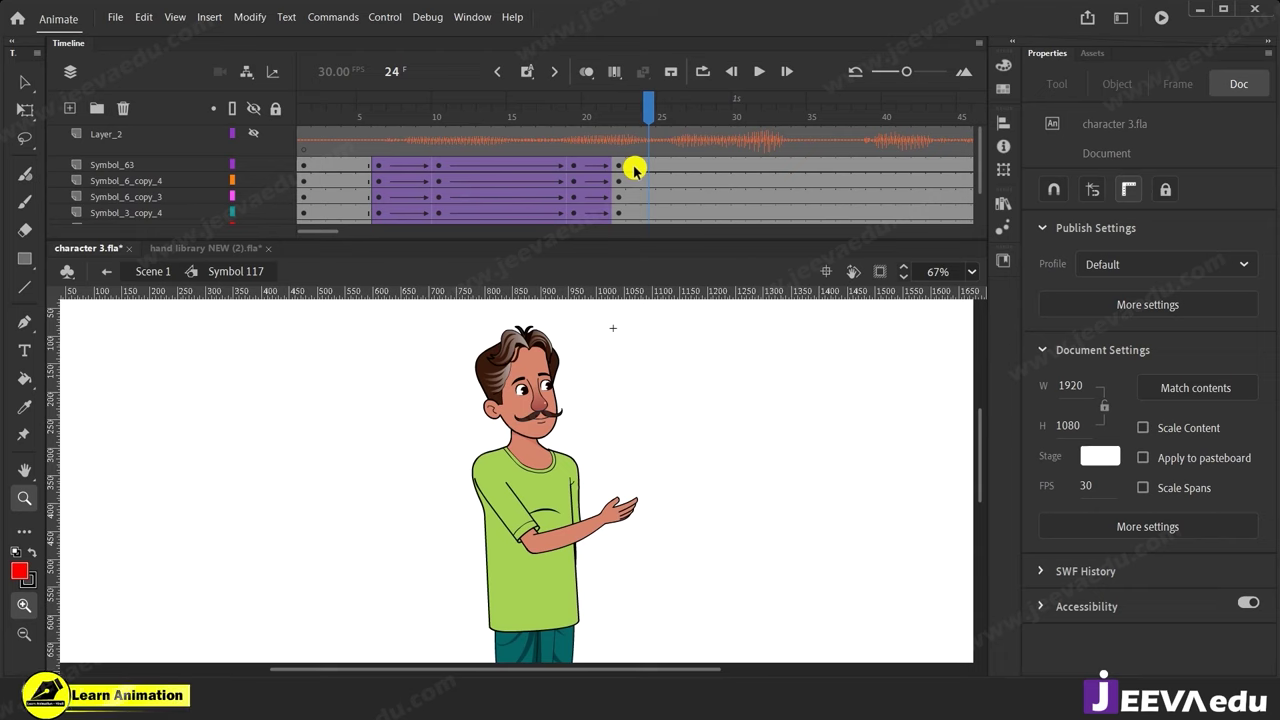
left_click_drag(632, 172, 634, 237)
scroll(631, 214, "up", 3)
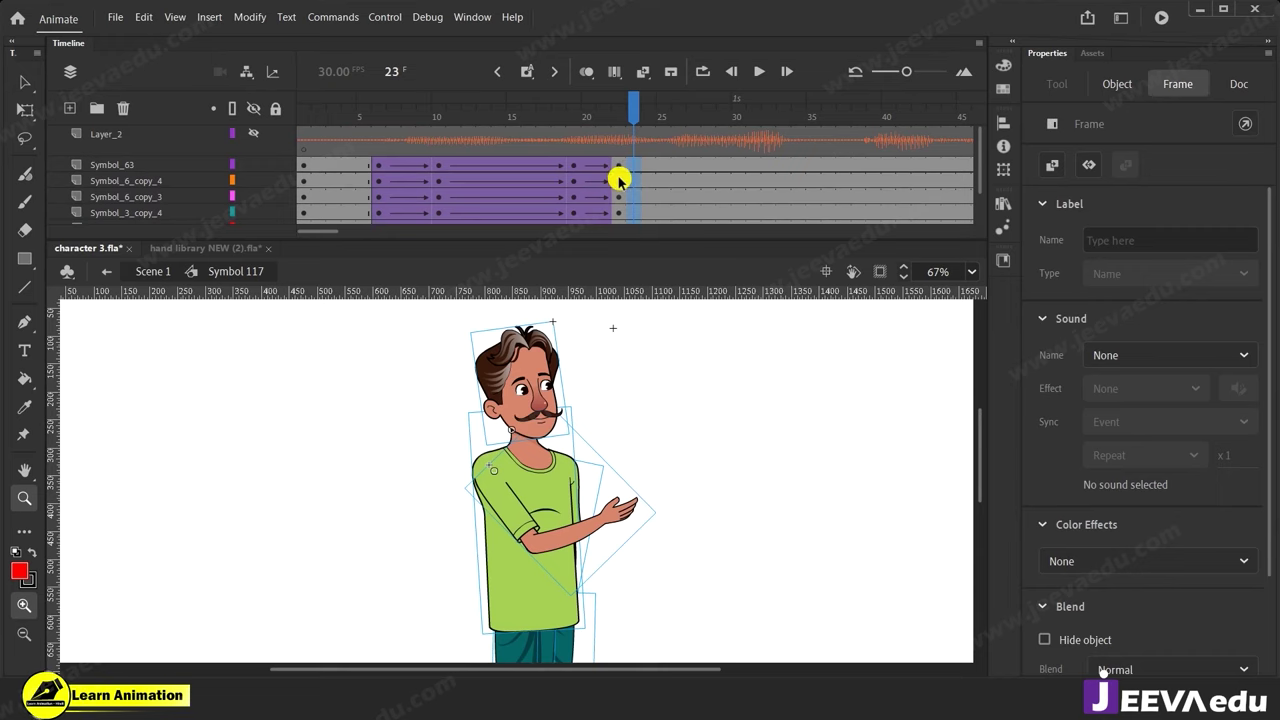
key("F6")
Insert keyframes at frame 43 on all the body-part layers.
left_click_drag(330, 231, 343, 236)
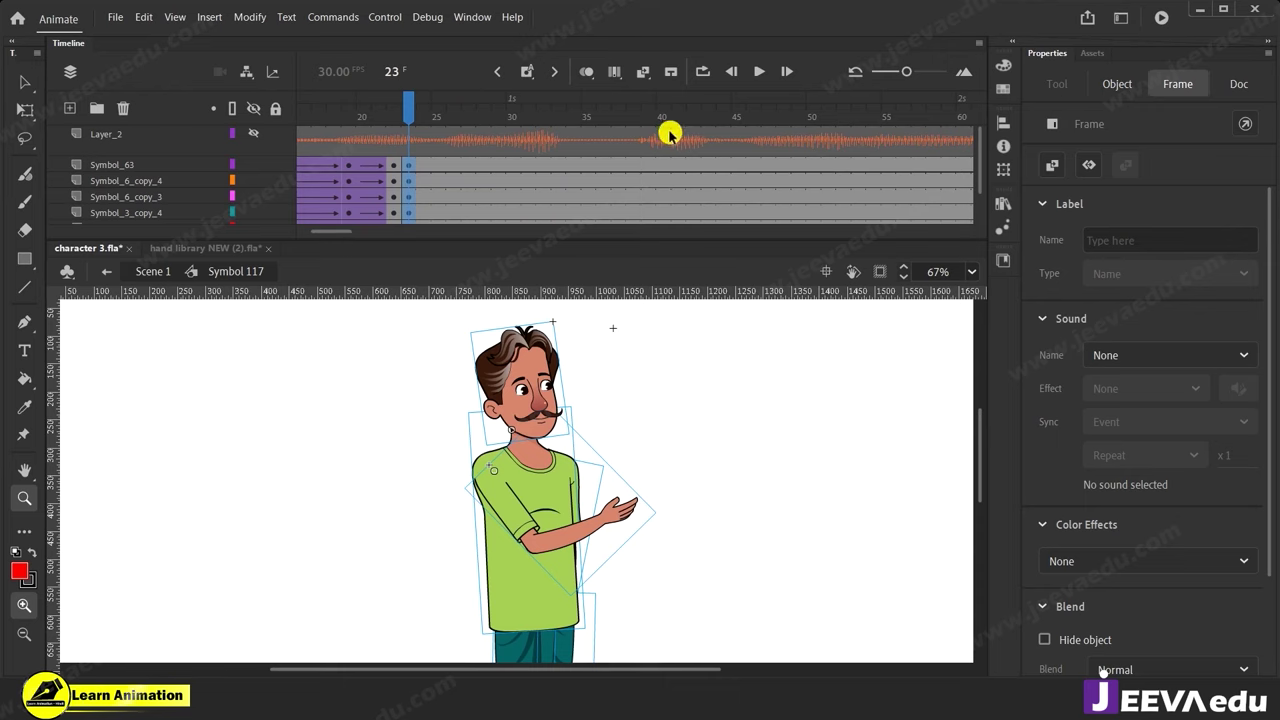
left_click(709, 166)
left_click_drag(714, 226, 715, 231)
scroll(700, 182, "up", 2)
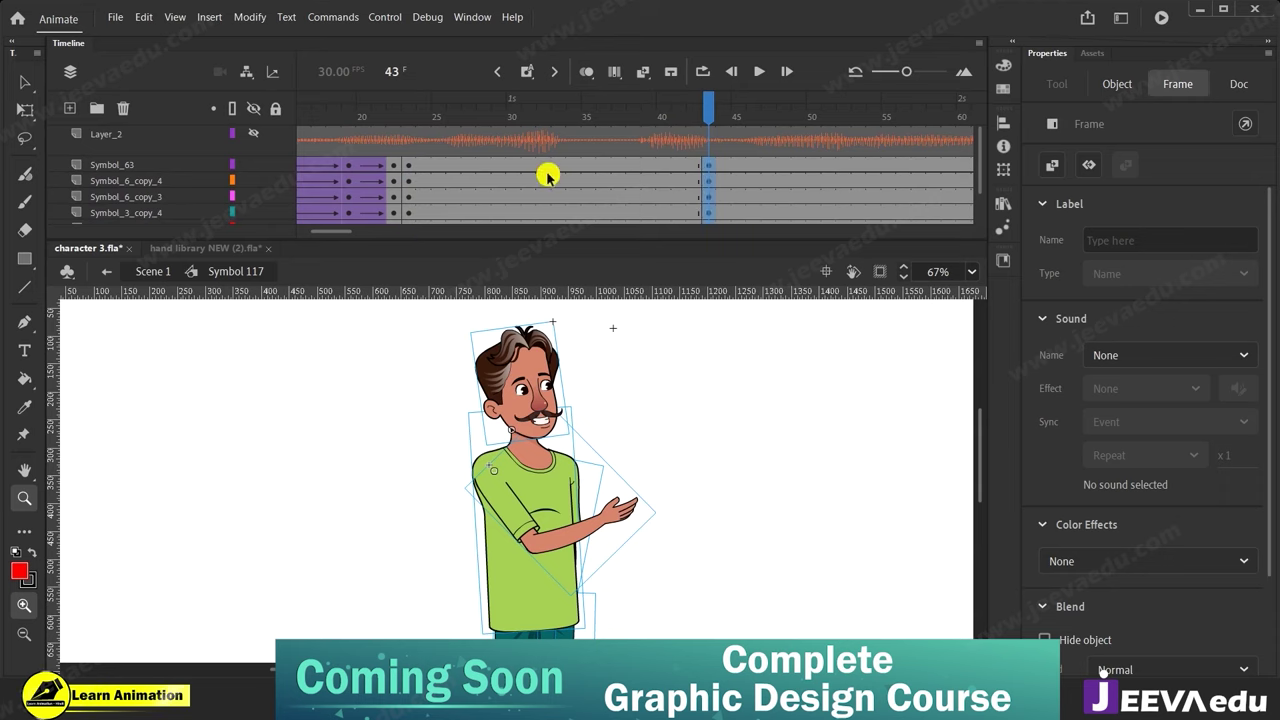
Create classic tweens between frames 23 and 43 on all the body-part layers, with an ease-out of 100.
left_click_drag(346, 229, 335, 241)
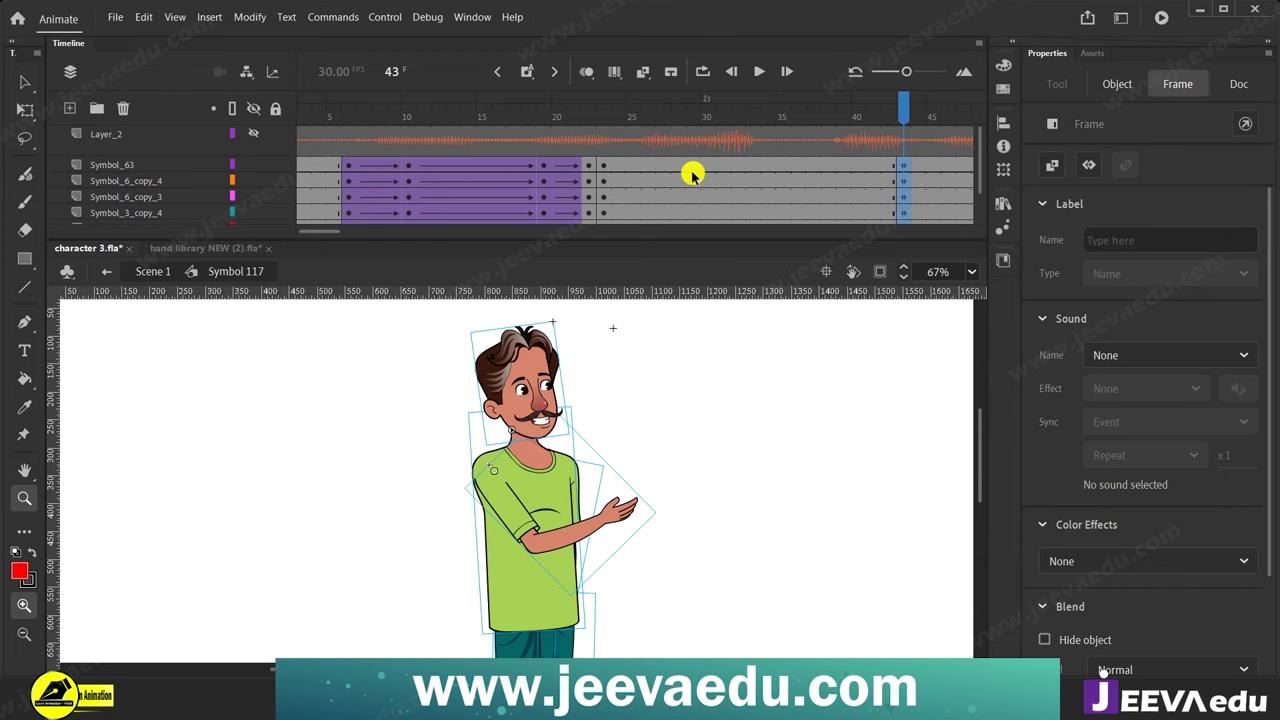
left_click_drag(327, 231, 336, 234)
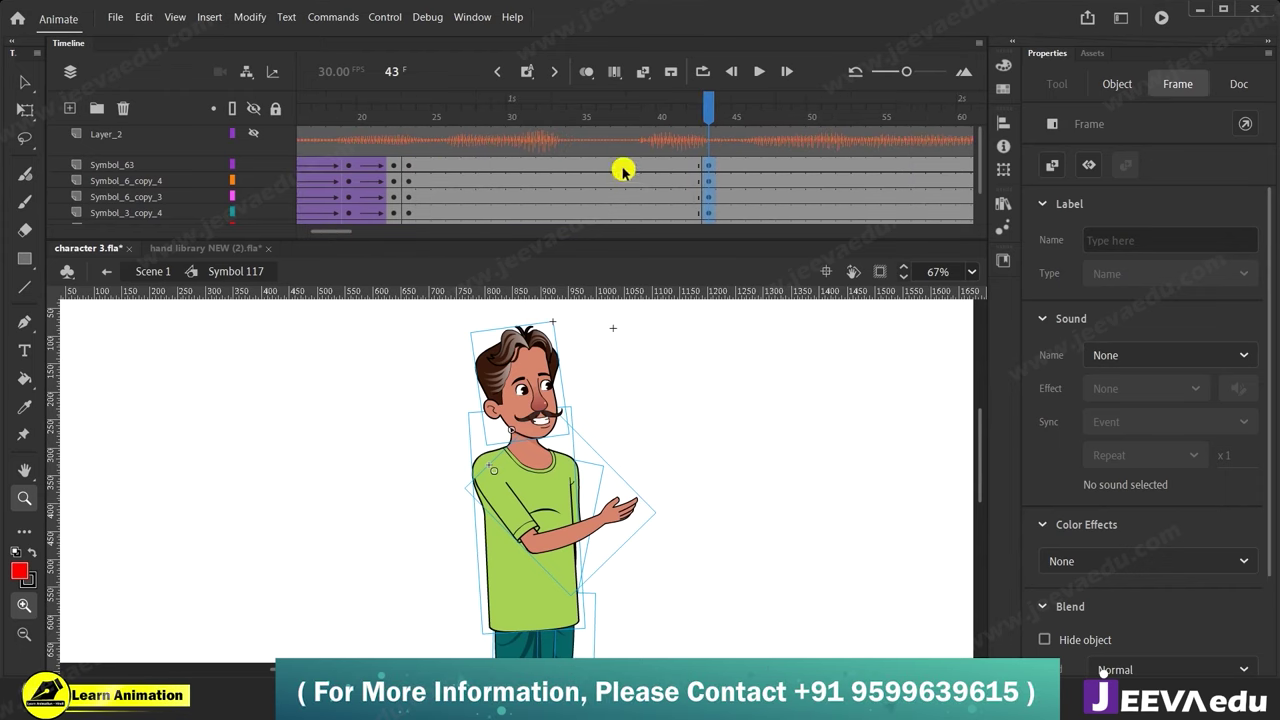
left_click_drag(623, 166, 598, 232)
right_click(598, 250)
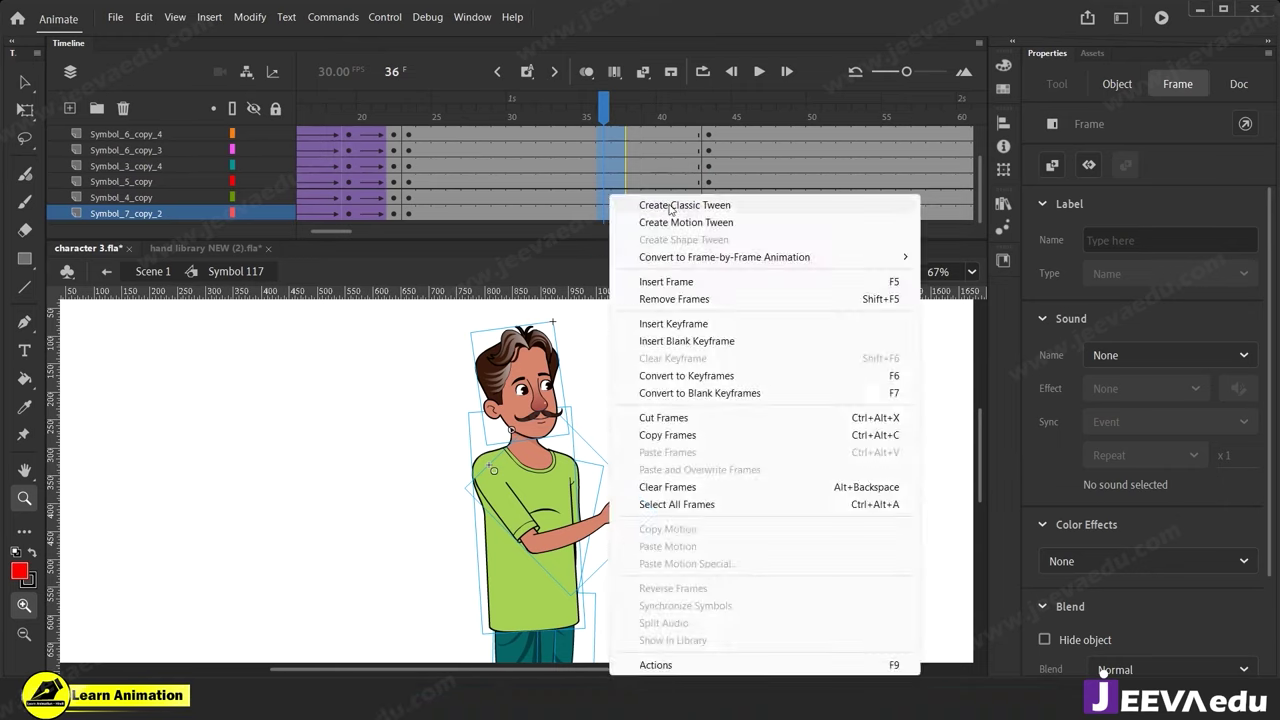
left_click(650, 205)
left_click_drag(1237, 354, 1223, 262)
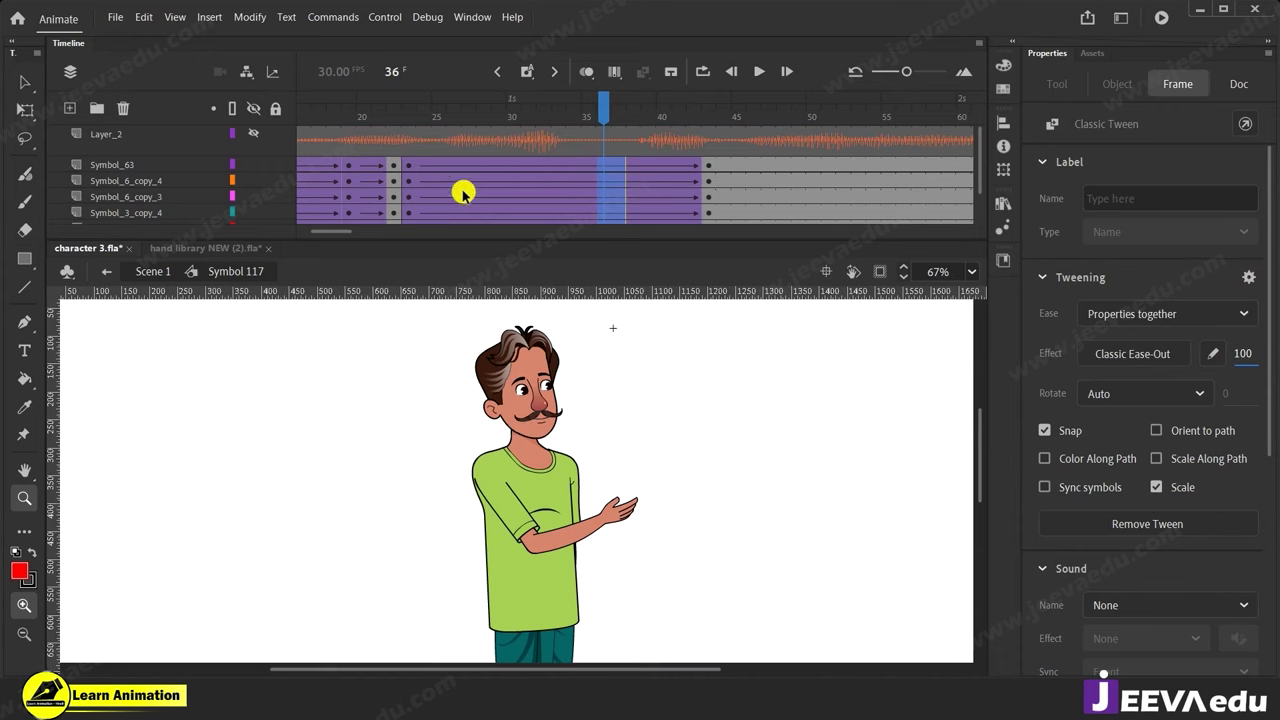
At frame 43, set the upper body's pivot at the waist and rotate the head, torso and arms slightly clockwise.
left_click(709, 104)
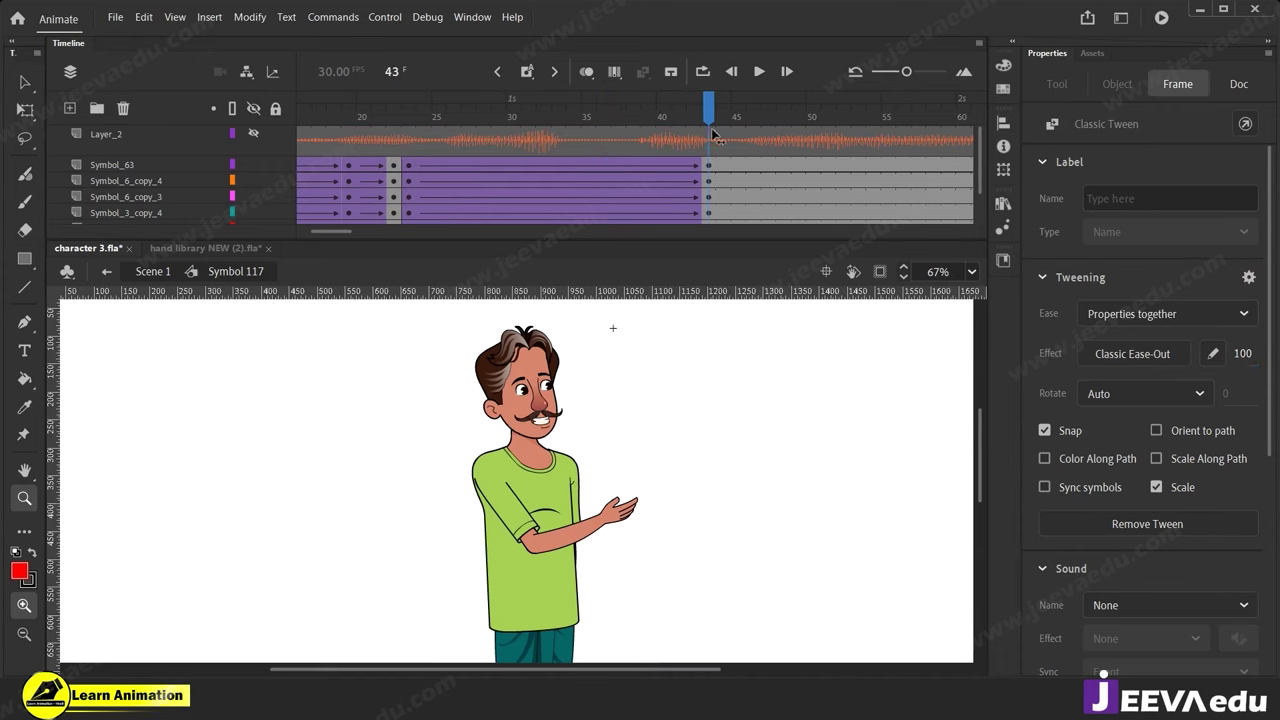
key("v")
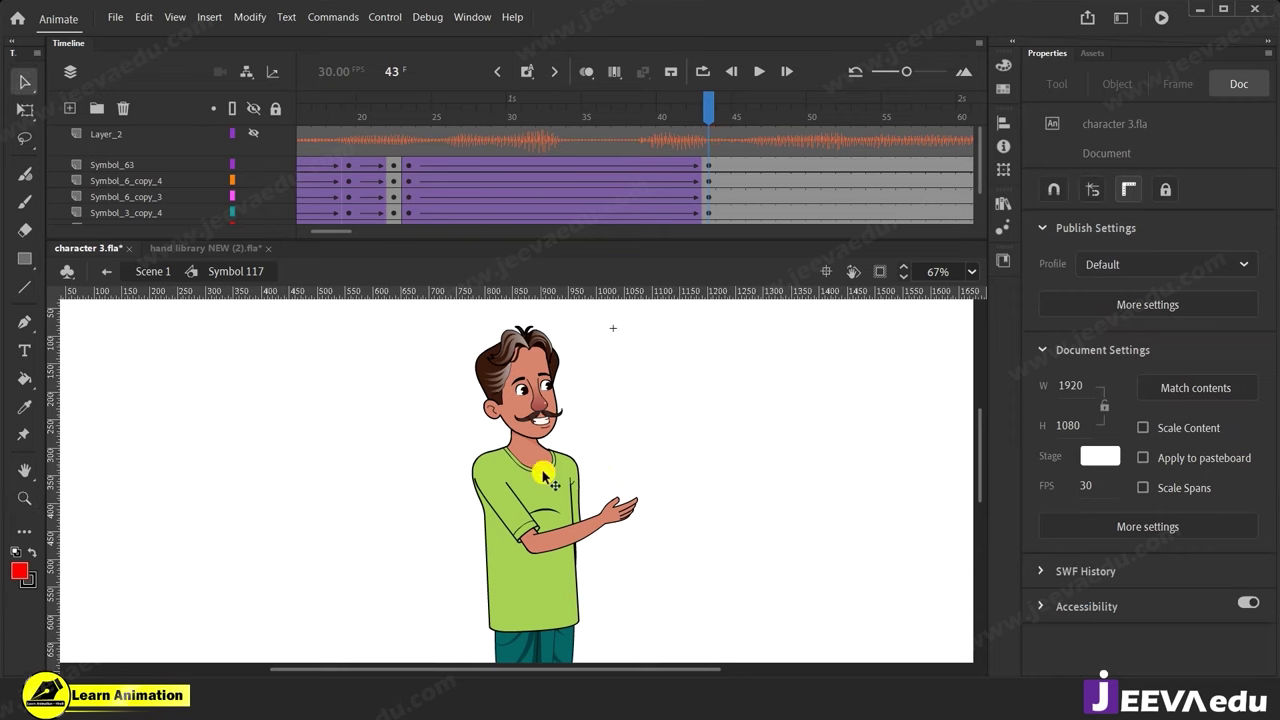
left_click(626, 514)
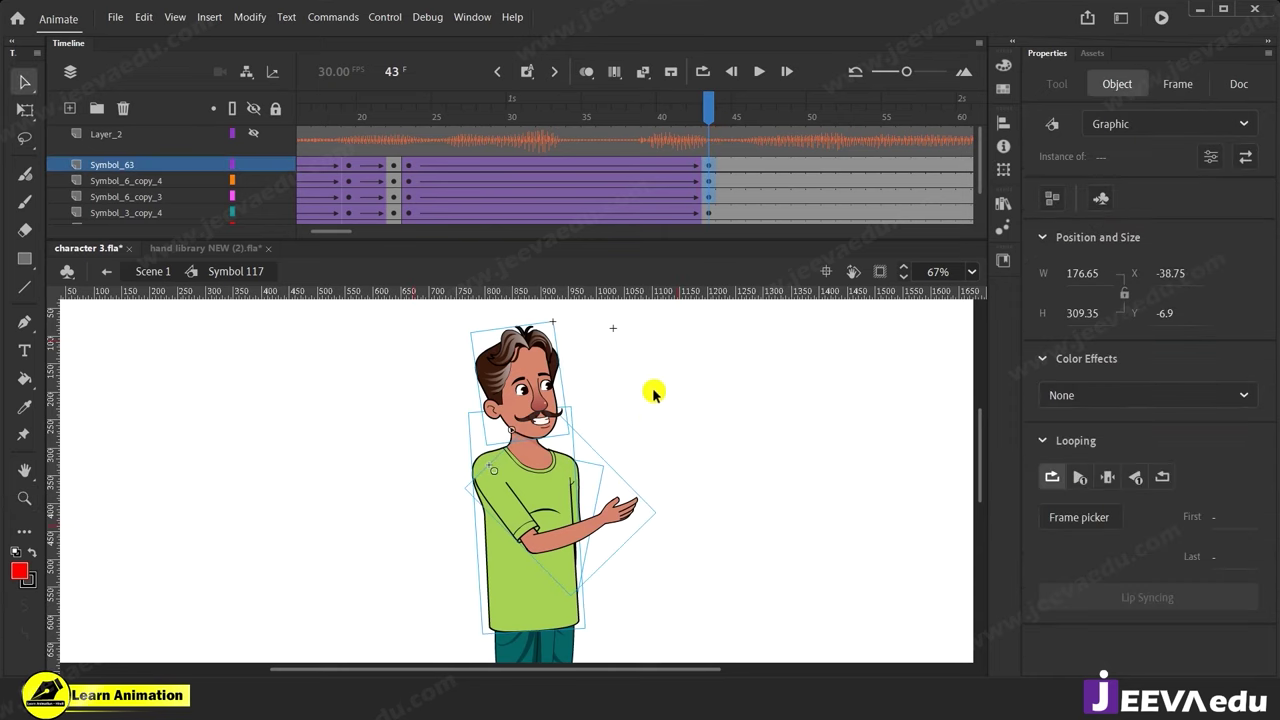
key("q")
left_click_drag(560, 488, 534, 613)
left_click_drag(661, 321, 667, 325)
left_click(728, 423)
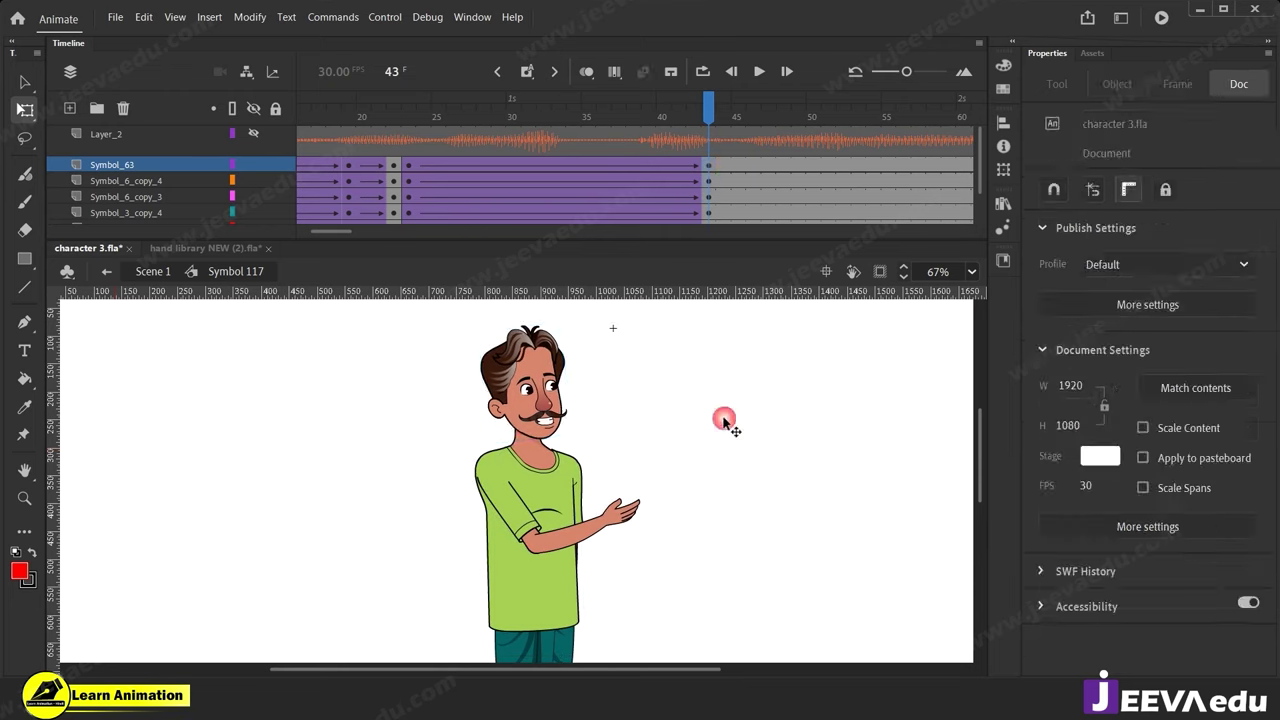
At frame 43, rotate the head slightly clockwise and raise the extended arm a little.
left_click(535, 356)
left_click_drag(567, 314, 567, 317)
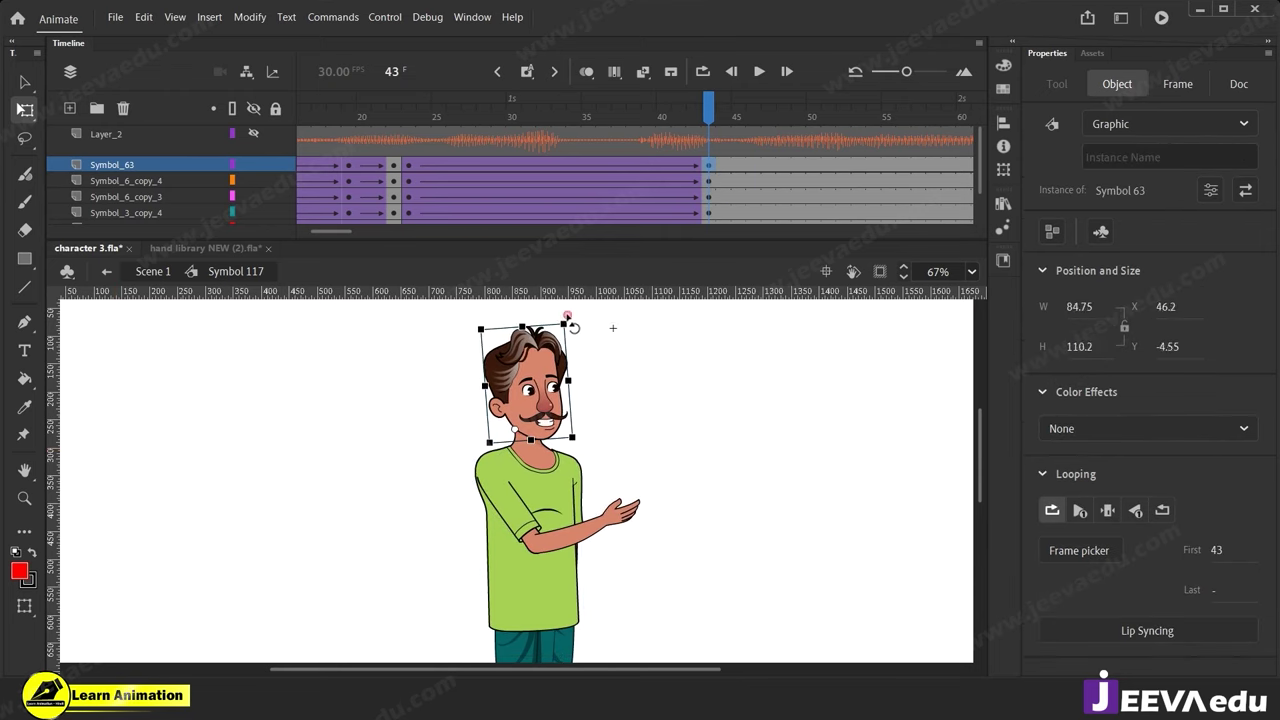
left_click(620, 514)
left_click_drag(662, 505, 663, 499)
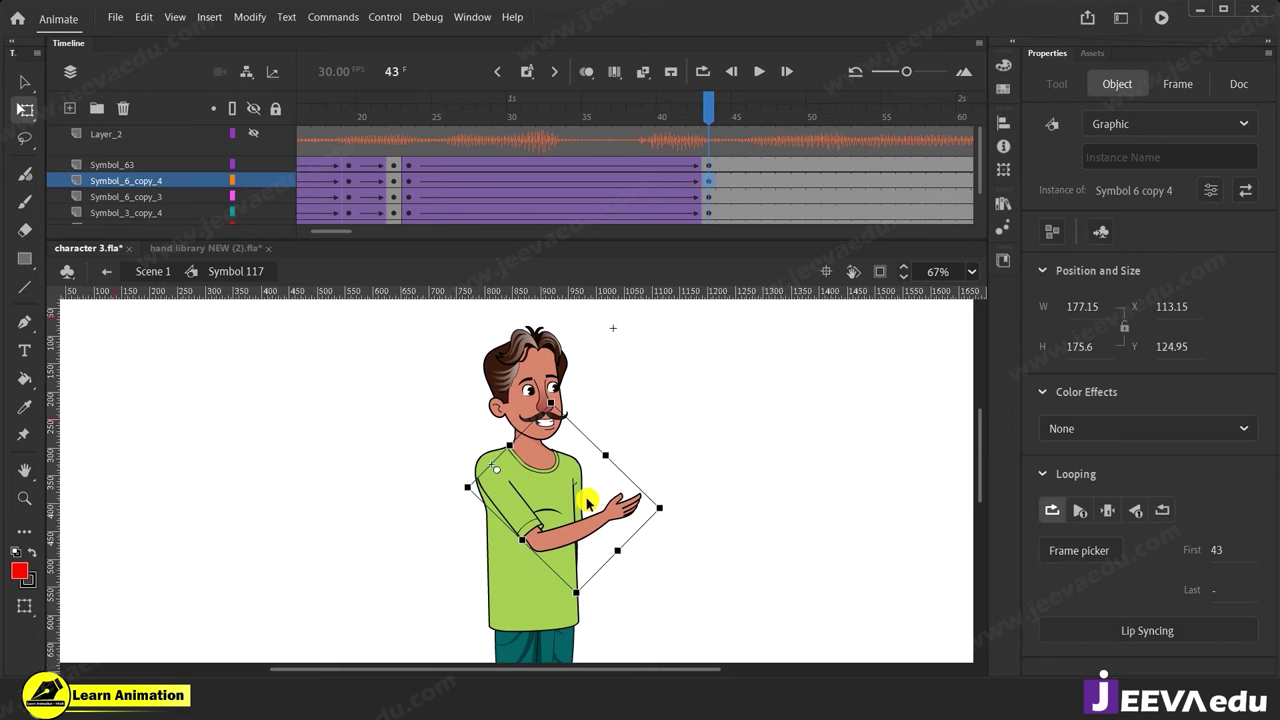
left_click(587, 502)
left_click_drag(650, 580, 650, 545)
left_click_drag(585, 627, 570, 630)
left_click_drag(600, 436, 546, 554)
Open the head symbol for editing from frame 23 and insert keyframes at frame 23 on all its layers.
key("z")
left_click(530, 425)
scroll(630, 185, "up", 2)
left_click_drag(648, 105, 410, 192)
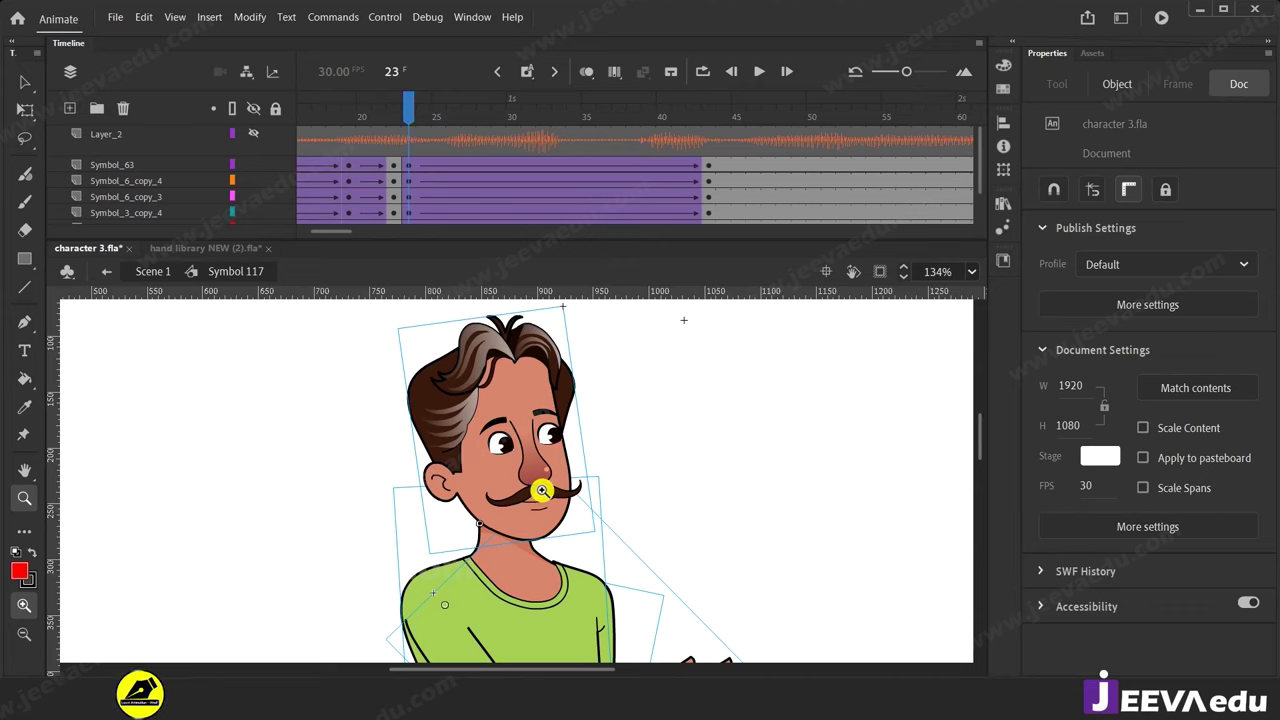
left_click(520, 468)
left_click(520, 481, "alt")
key("v")
left_click(686, 471)
left_click(522, 470)
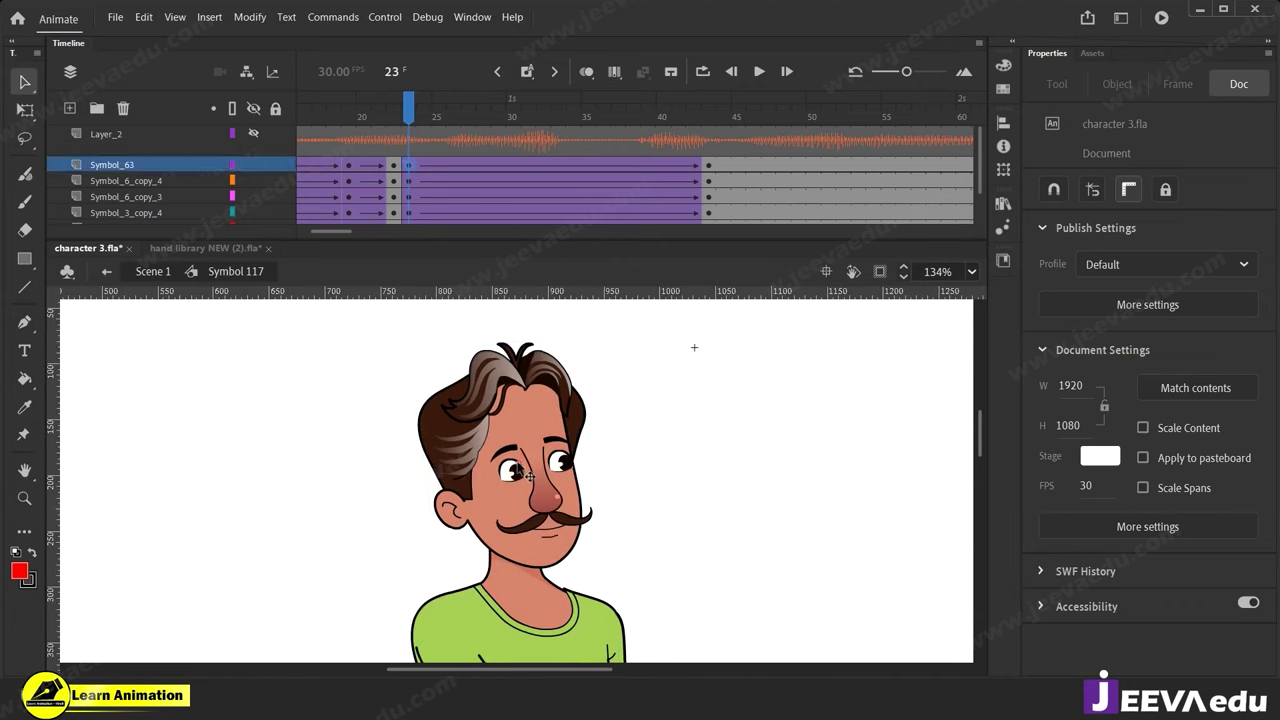
double_click(522, 470)
left_click_drag(632, 187, 631, 146)
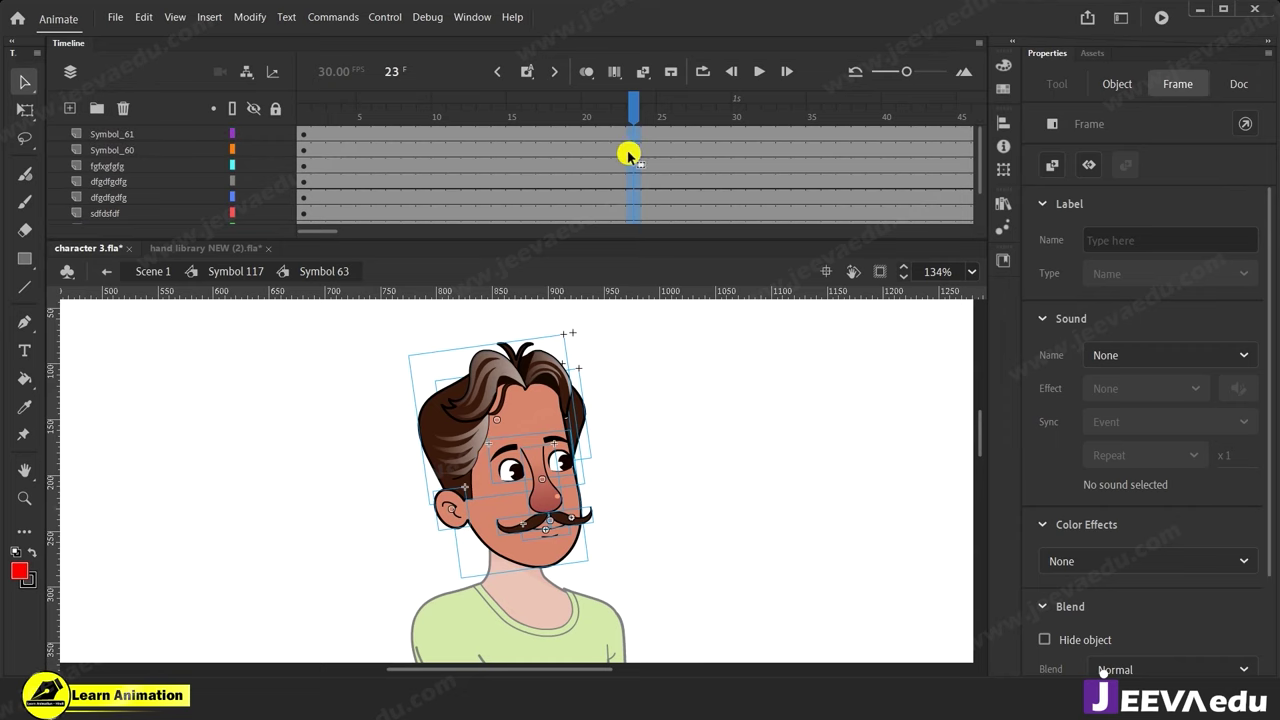
key("F6")
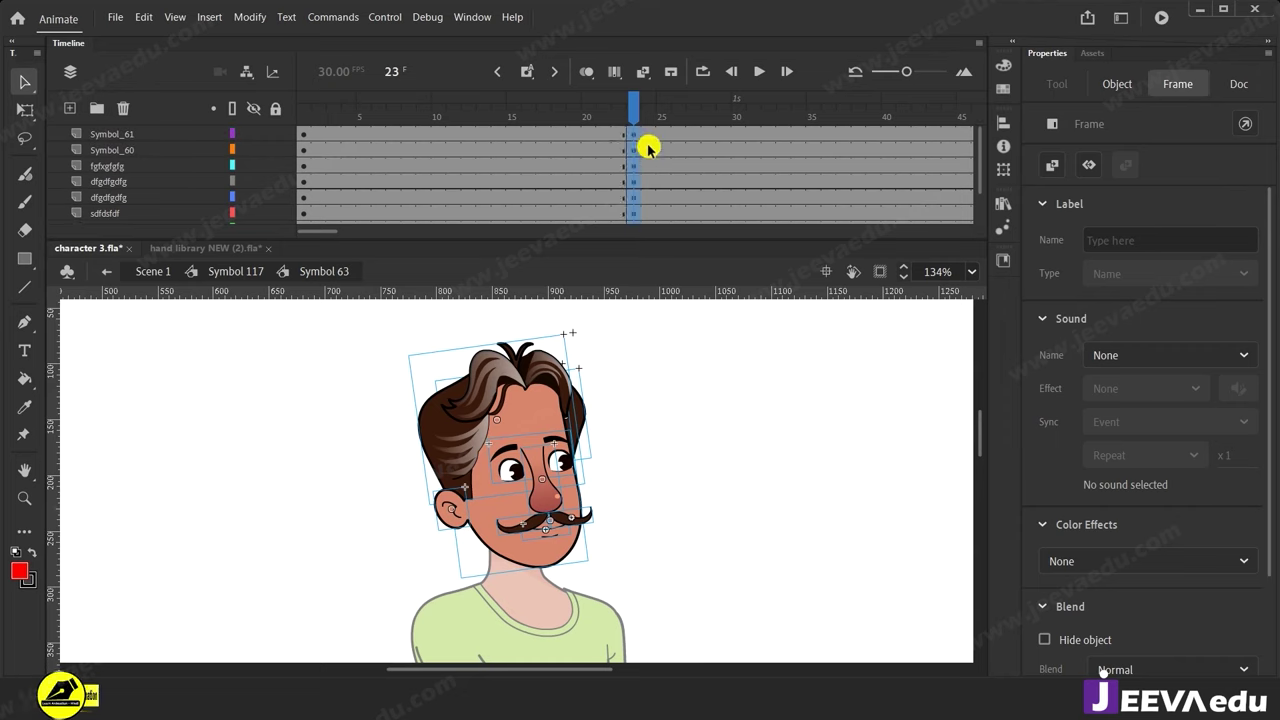
Insert keyframes at frames 26 and 29 on all the head symbol's layers.
left_click_drag(640, 116, 683, 271)
key("F6")
scroll(684, 163, "up", 1)
left_click_drag(687, 112, 727, 239)
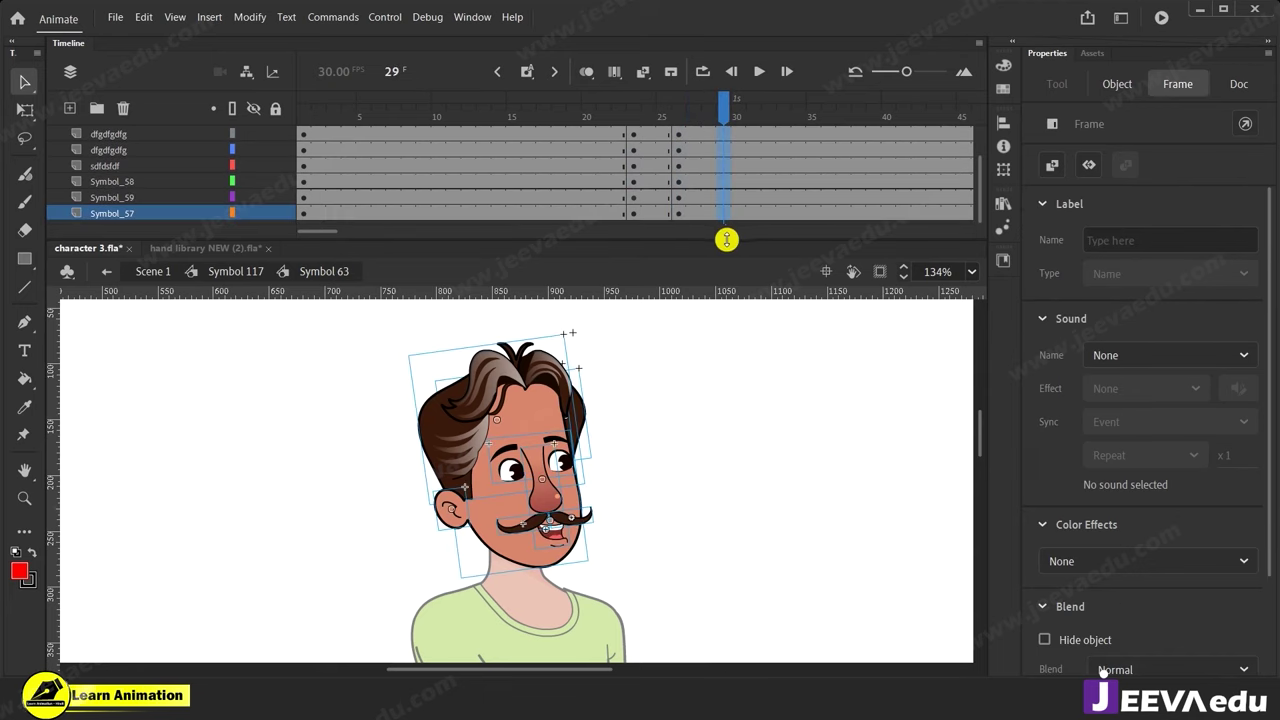
key("F6")
Create classic tweens between the keyframes at frames 23, 26 and 29 on all the head layers.
scroll(712, 168, "up", 1)
left_click_drag(668, 134, 687, 268)
right_click(684, 182)
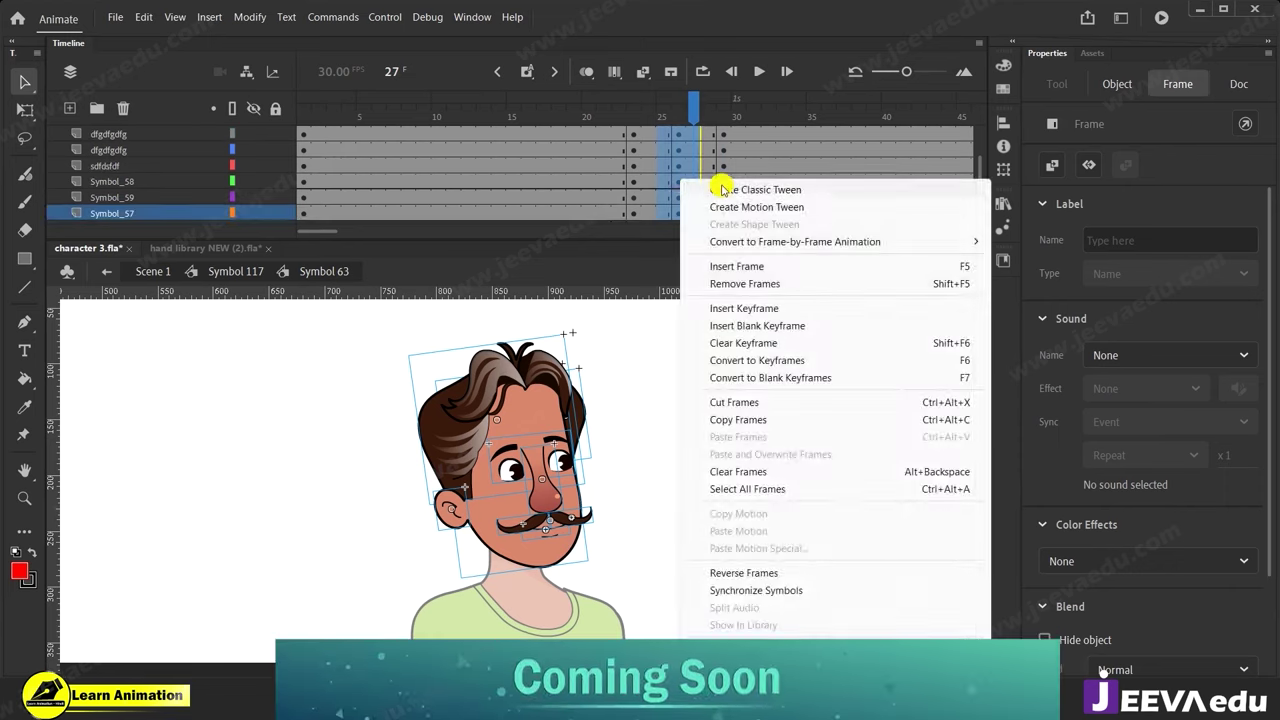
left_click(722, 189)
scroll(686, 150, "up", 3)
At frame 26, select the eyes, nose, moustache and mouth together, move them off the face and undo that move.
left_click(679, 100)
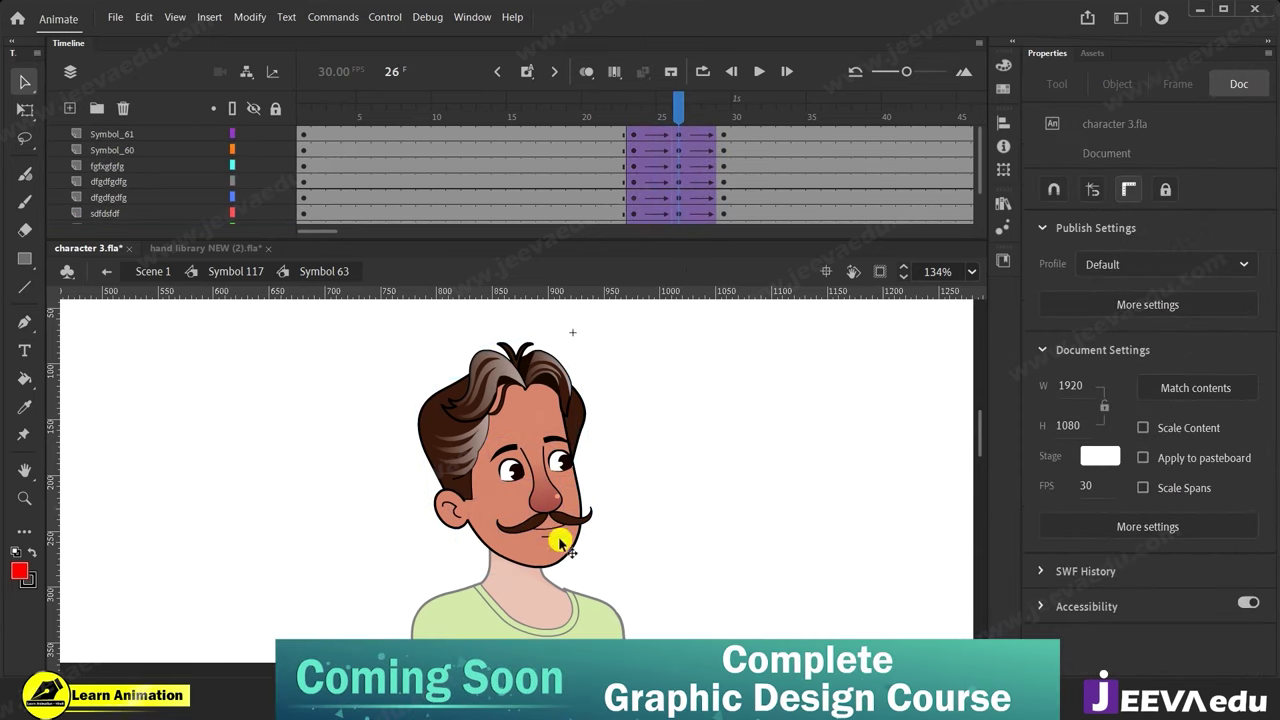
key("z")
left_click(530, 505)
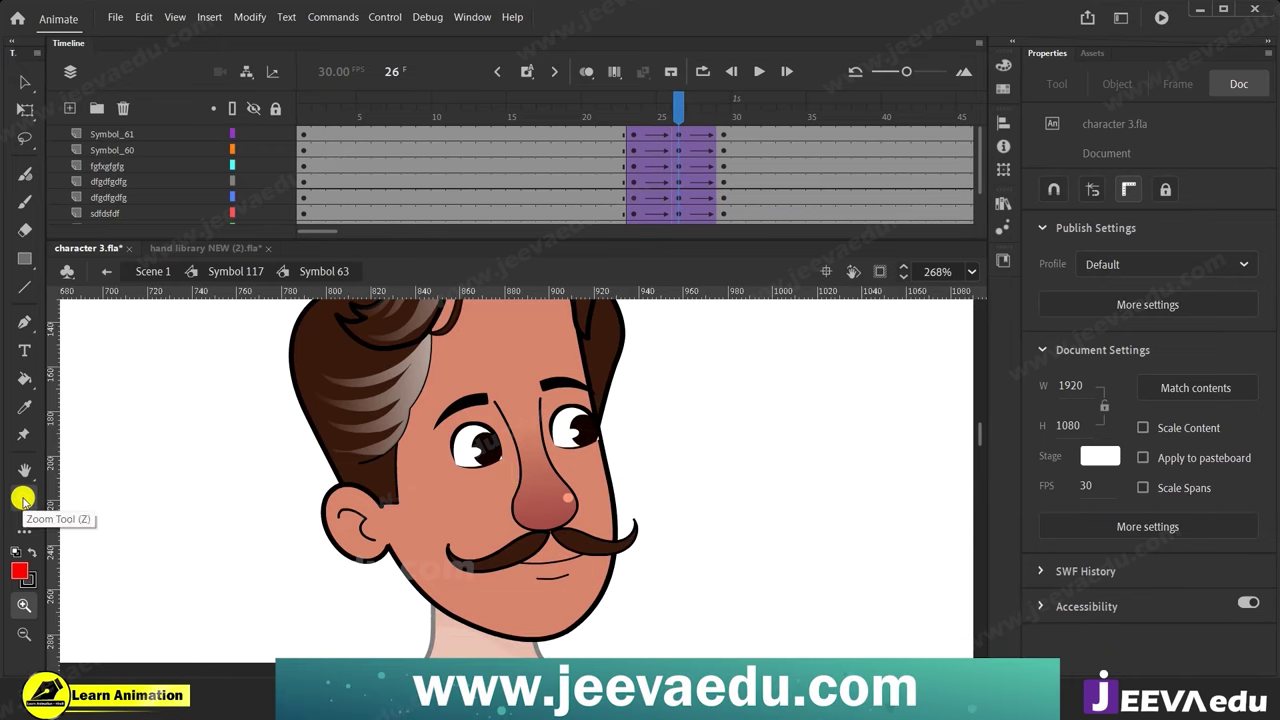
key("v")
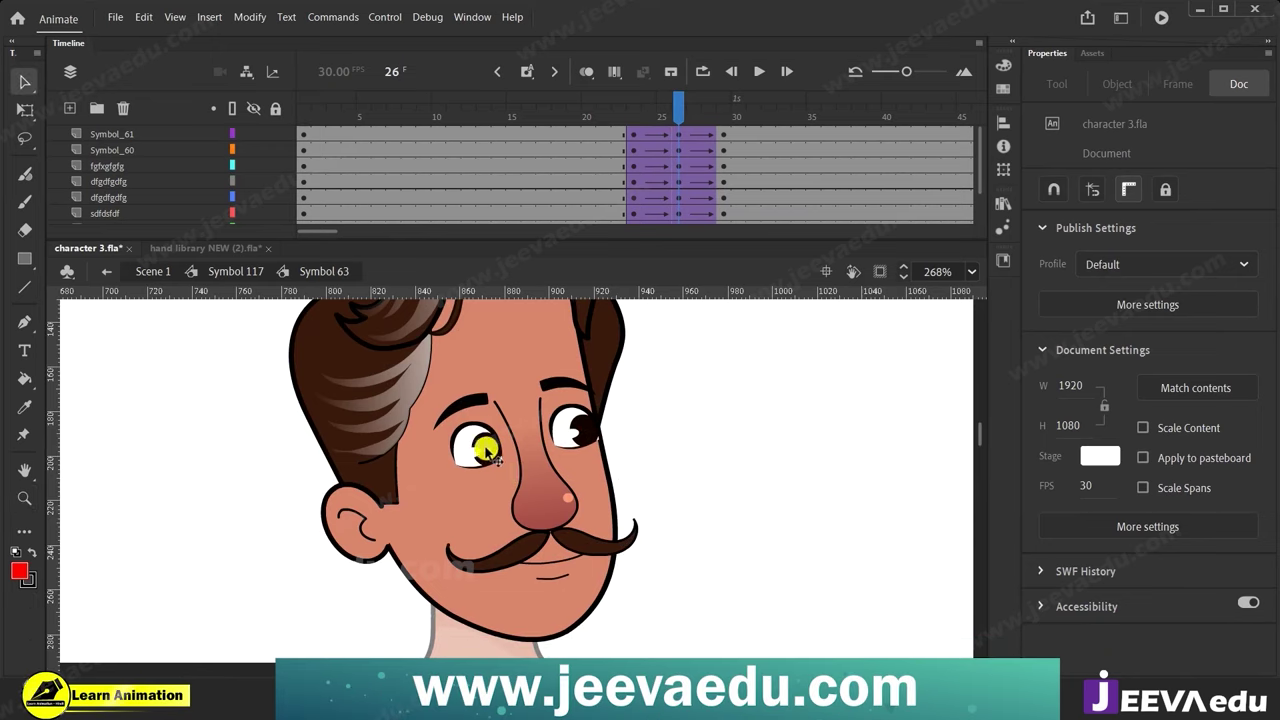
left_click(21, 82)
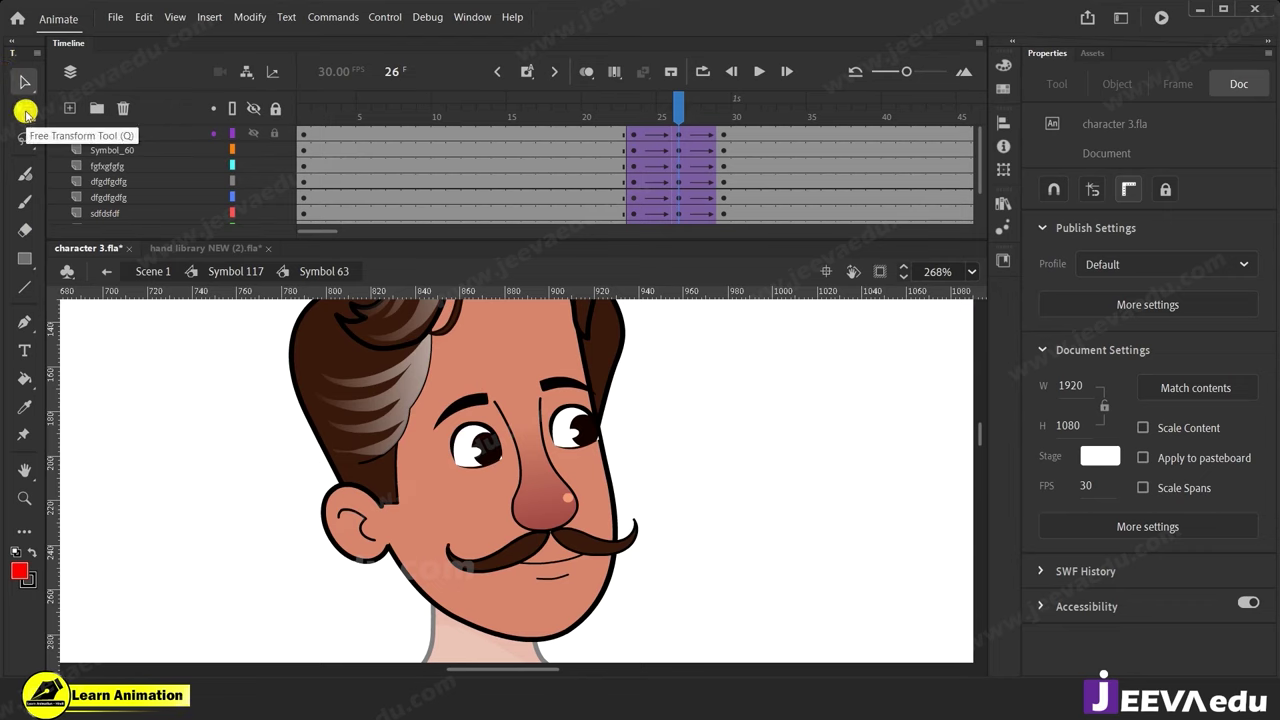
left_click(485, 455)
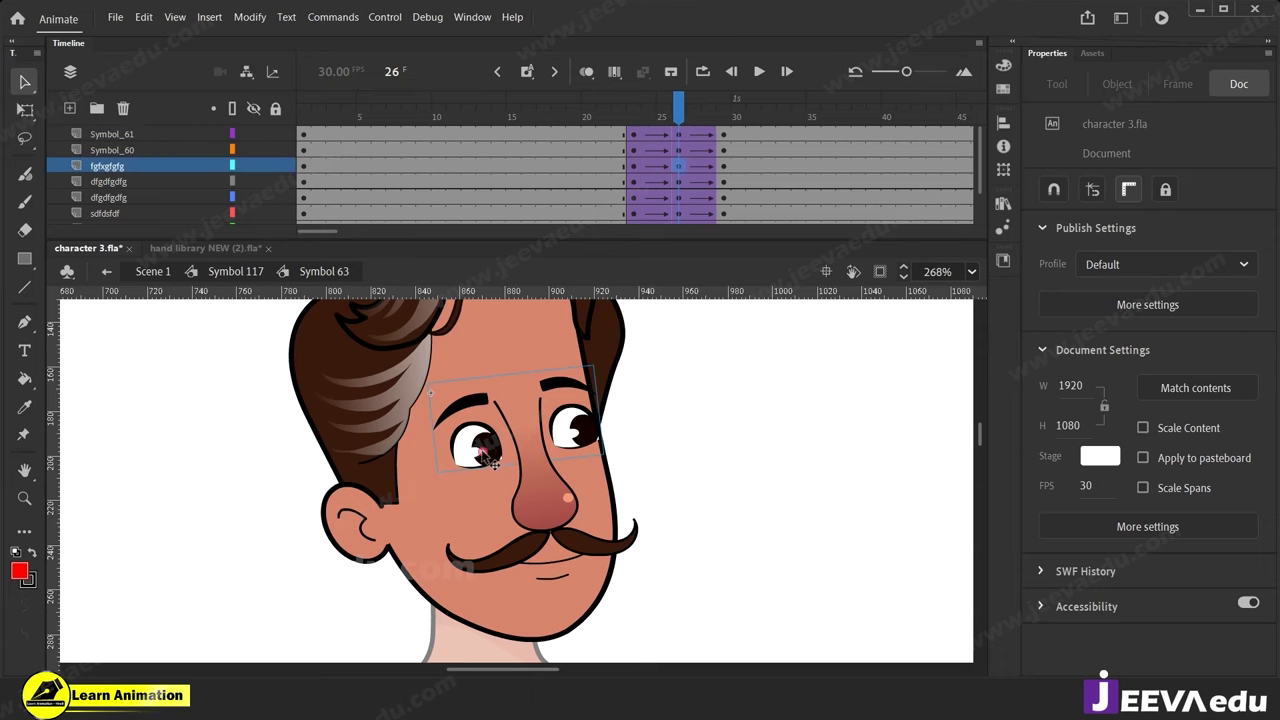
left_click(551, 486)
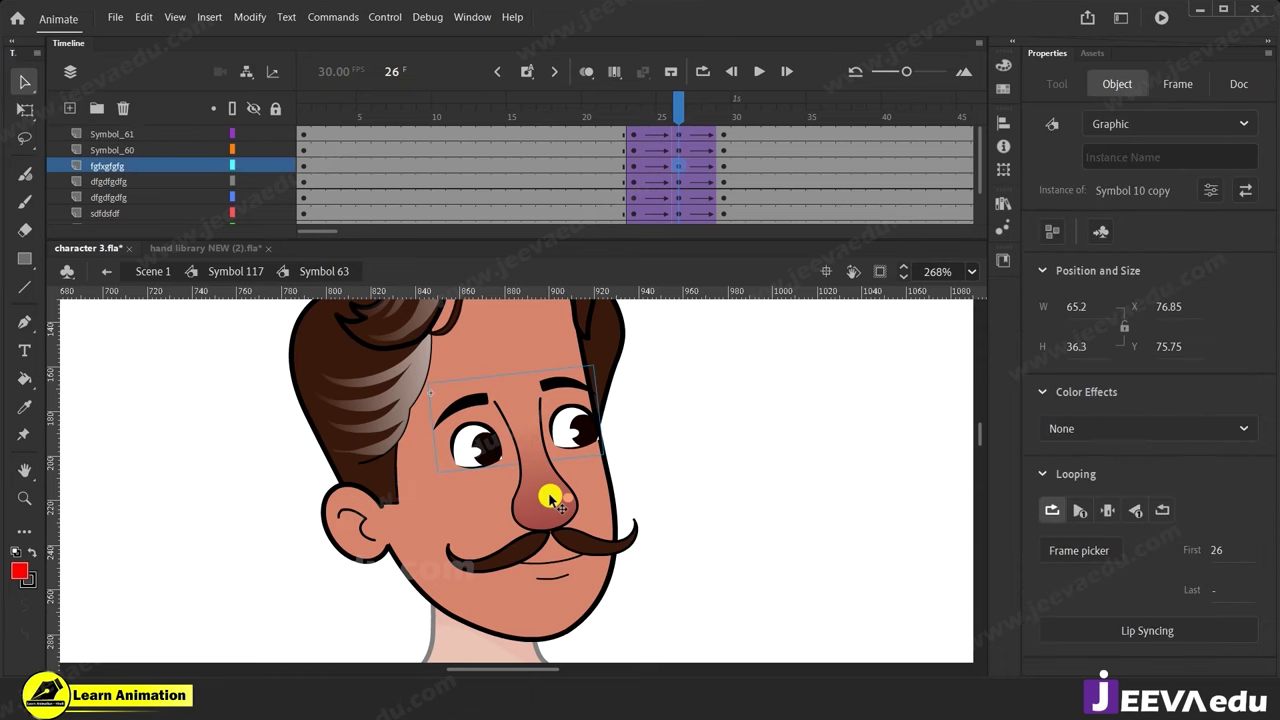
left_click(560, 546)
left_click(530, 562)
left_click(557, 558)
left_click(560, 568)
left_click_drag(550, 490, 815, 540)
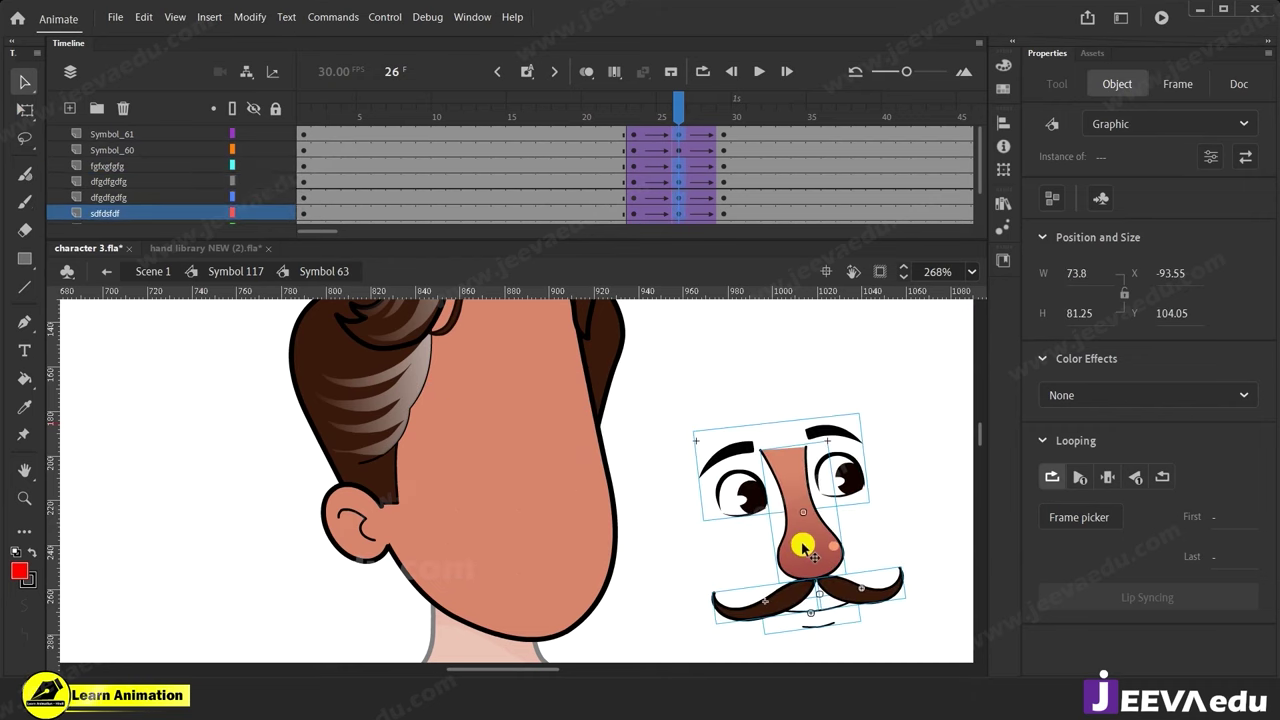
key("ctrl+z")
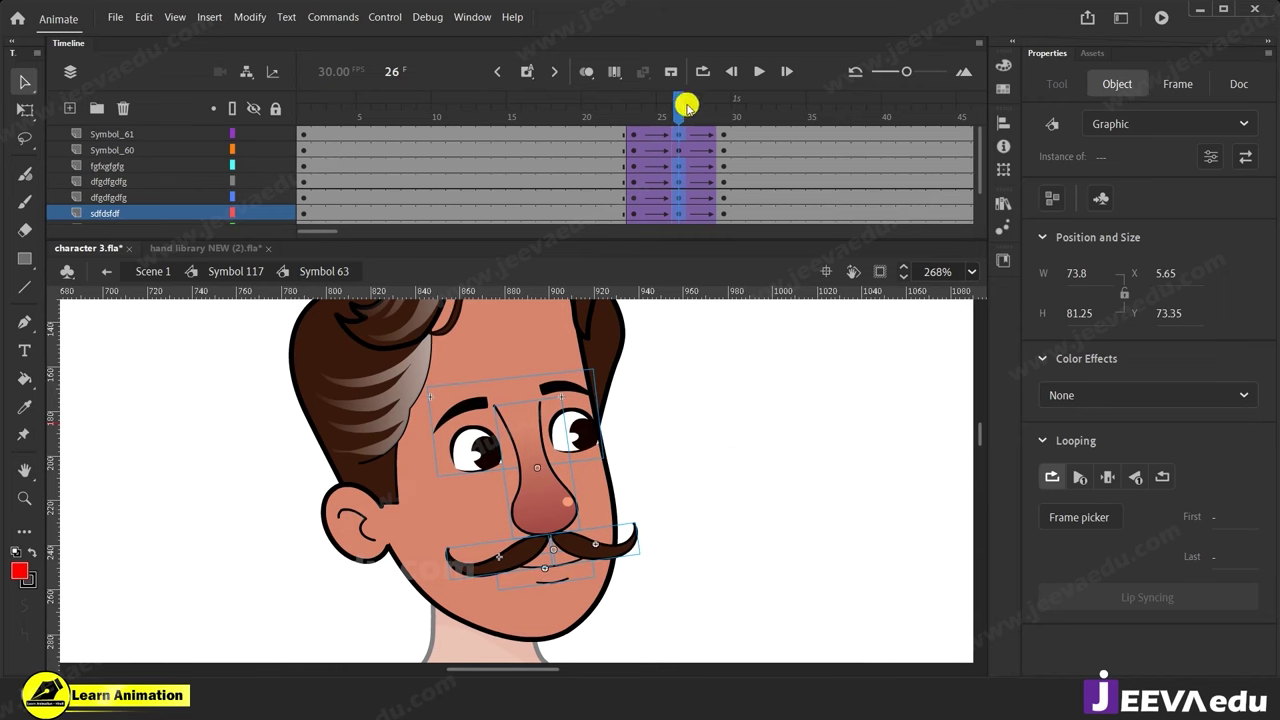
Nudge the selected facial features slightly upward at the frame 26 keyframe.
left_click(651, 133)
left_click(679, 155)
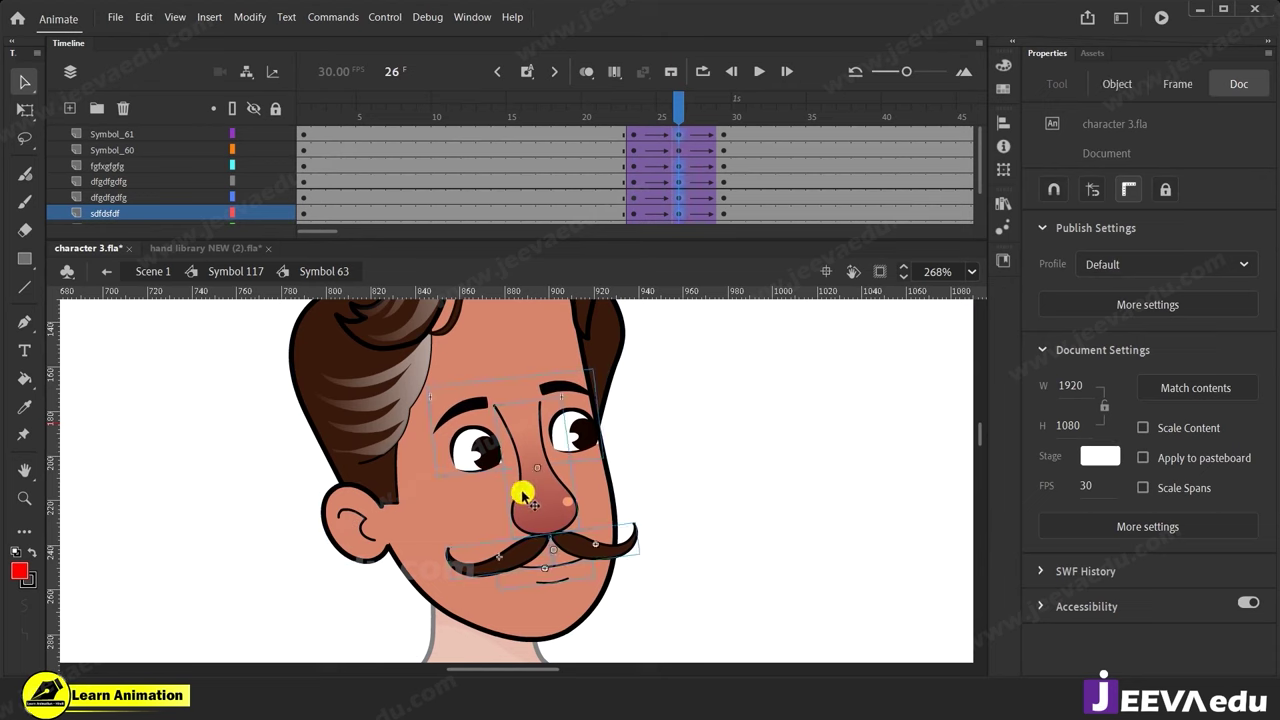
key("Up")
key("Up")
key("Up")
key("Up")
Step through the frames around frame 26 and examine the facial features' movement up close.
left_click_drag(680, 108, 660, 216)
key("period")
key("period")
key("period")
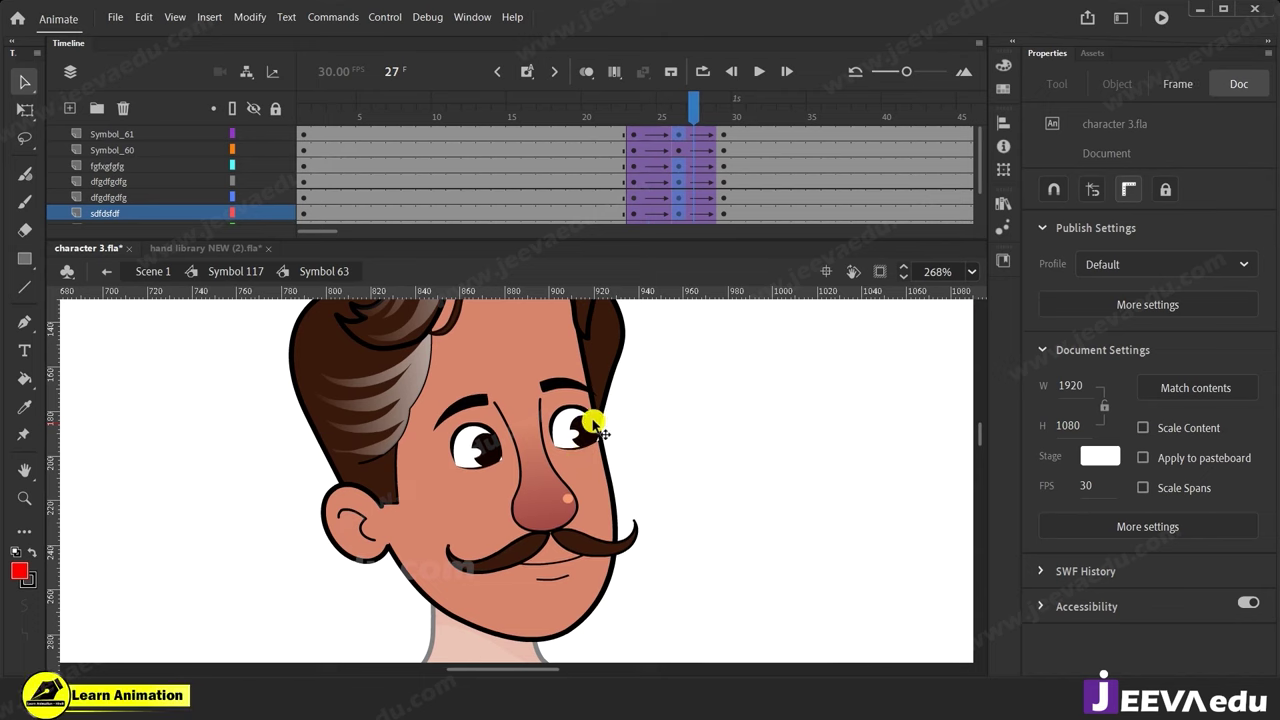
key("comma")
left_click(593, 470)
left_click(628, 214)
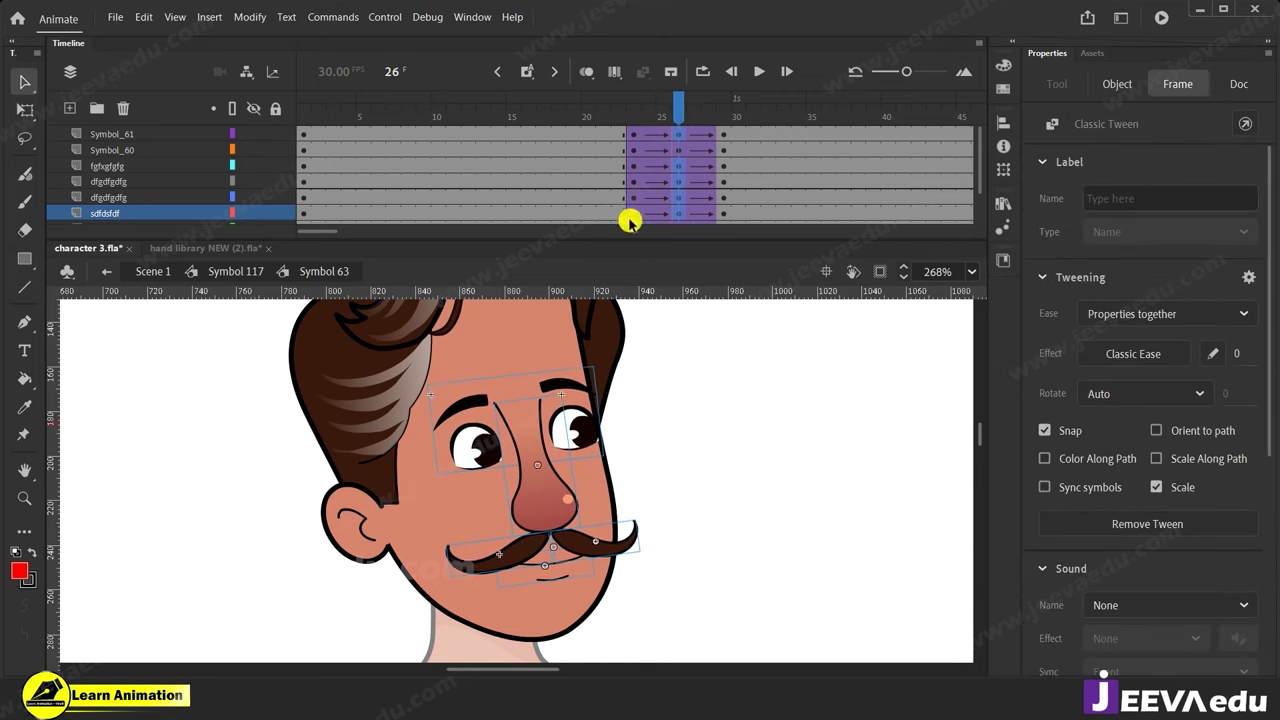
left_click(529, 507)
key("z")
left_click(525, 497)
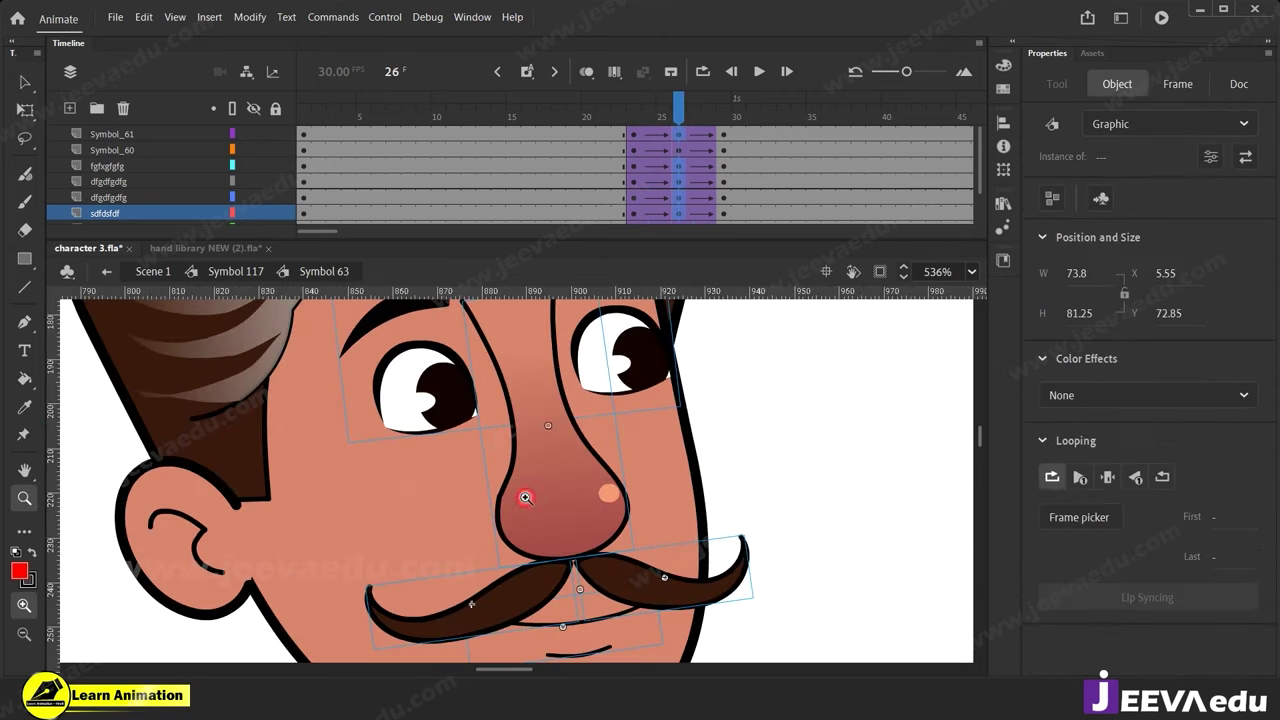
Duplicate the tweened frames 23 to 29 of all the head layers so the copy starts at frame 29.
left_click(647, 151)
left_click_drag(645, 149, 700, 172)
left_click(601, 542, "alt")
left_click_drag(687, 98, 716, 80)
key("period")
scroll(680, 194, "down", 1)
left_click(678, 153)
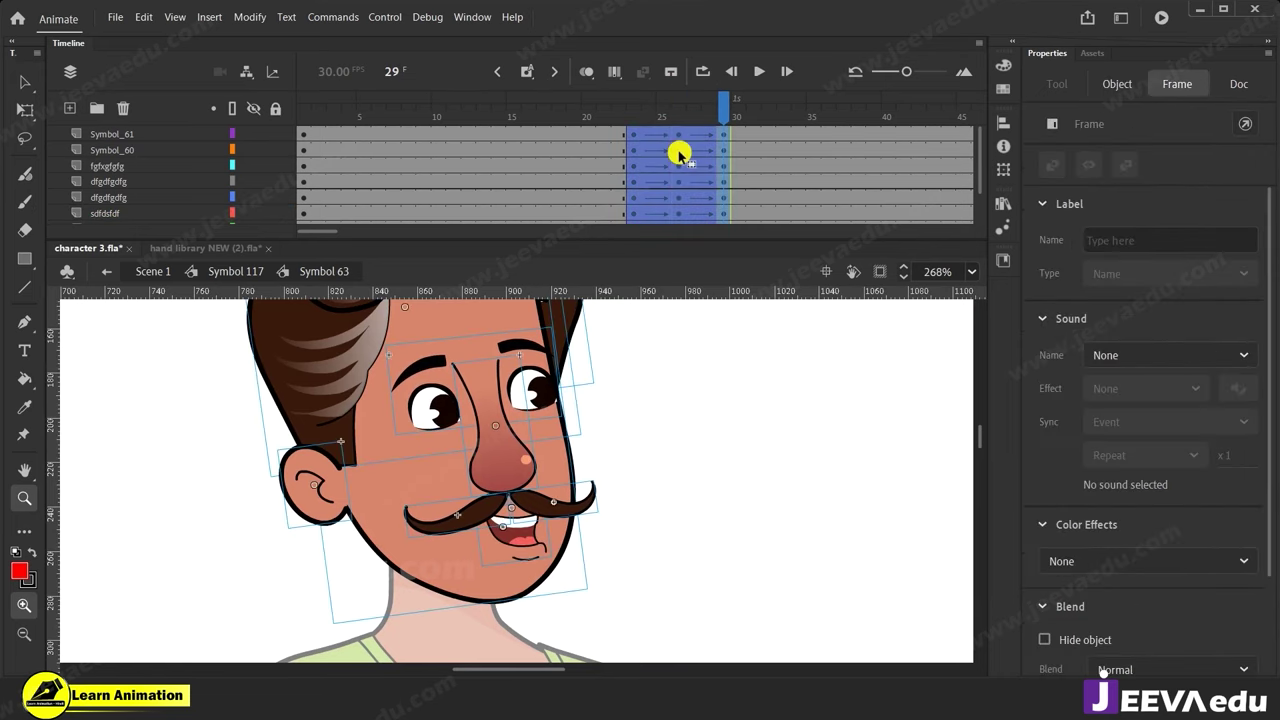
left_click_drag(676, 158, 735, 165)
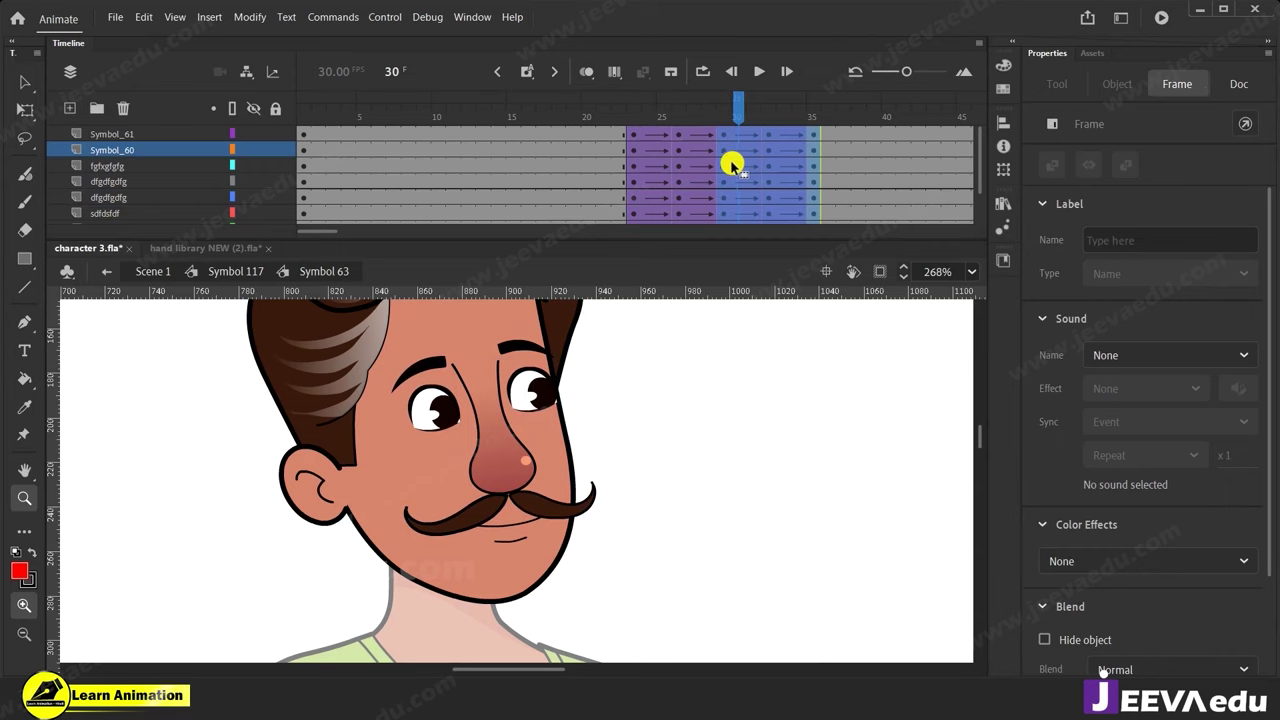
Duplicate the tweened frames 29 to 35 of all the head layers so the copy starts at frame 35.
left_click_drag(729, 162, 810, 161)
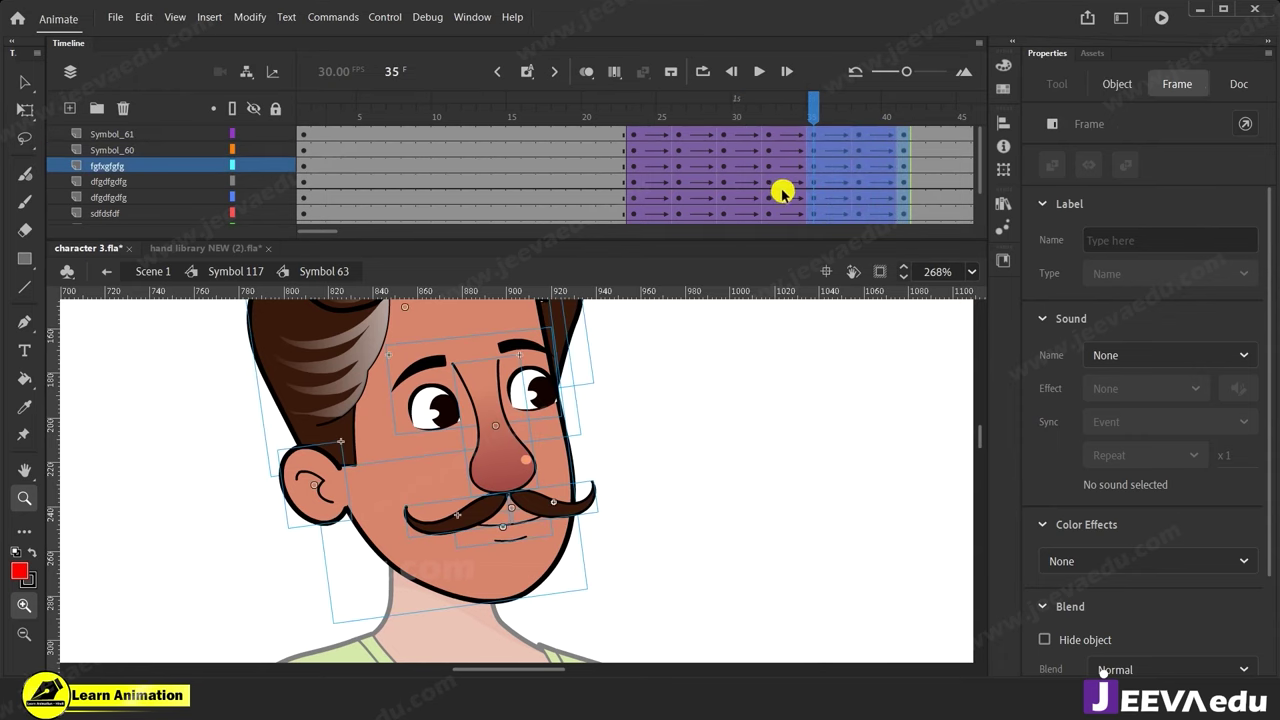
left_click_drag(790, 105, 557, 105)
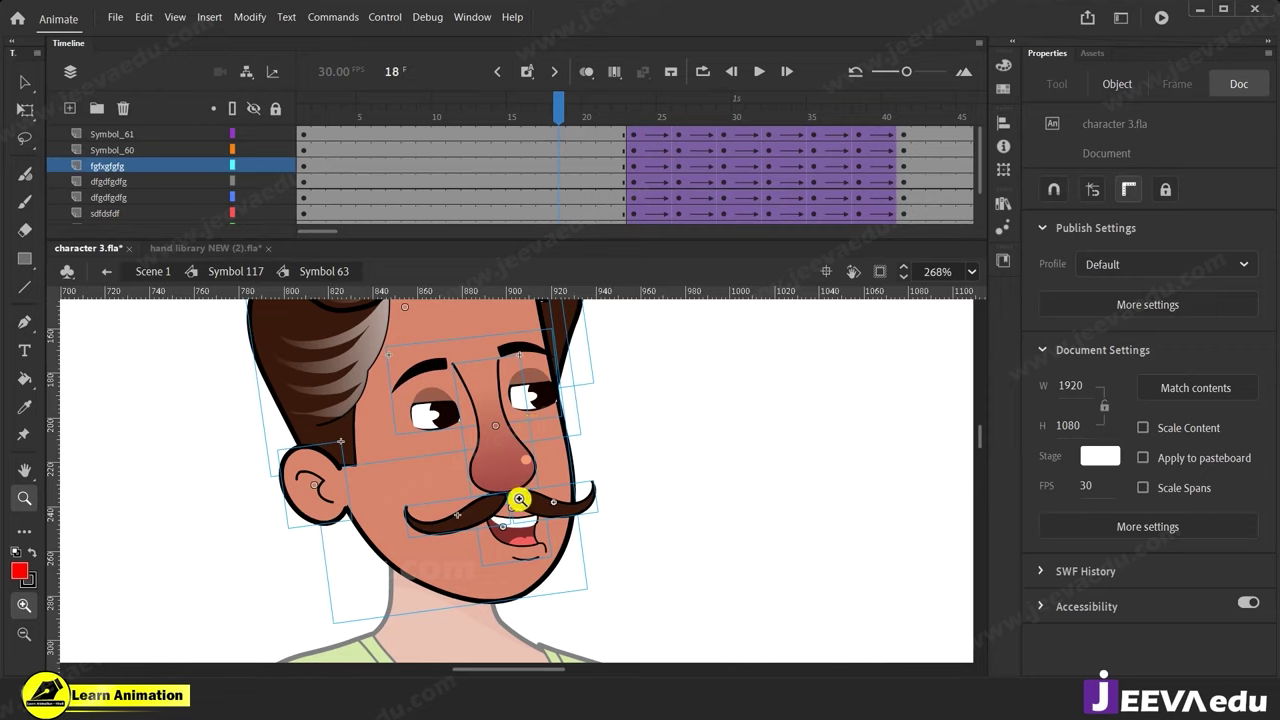
Scrub through the tweened keyframes from frame 23 to 32 and examine the mouth shapes up close.
left_click(503, 448)
left_click(582, 505, "alt")
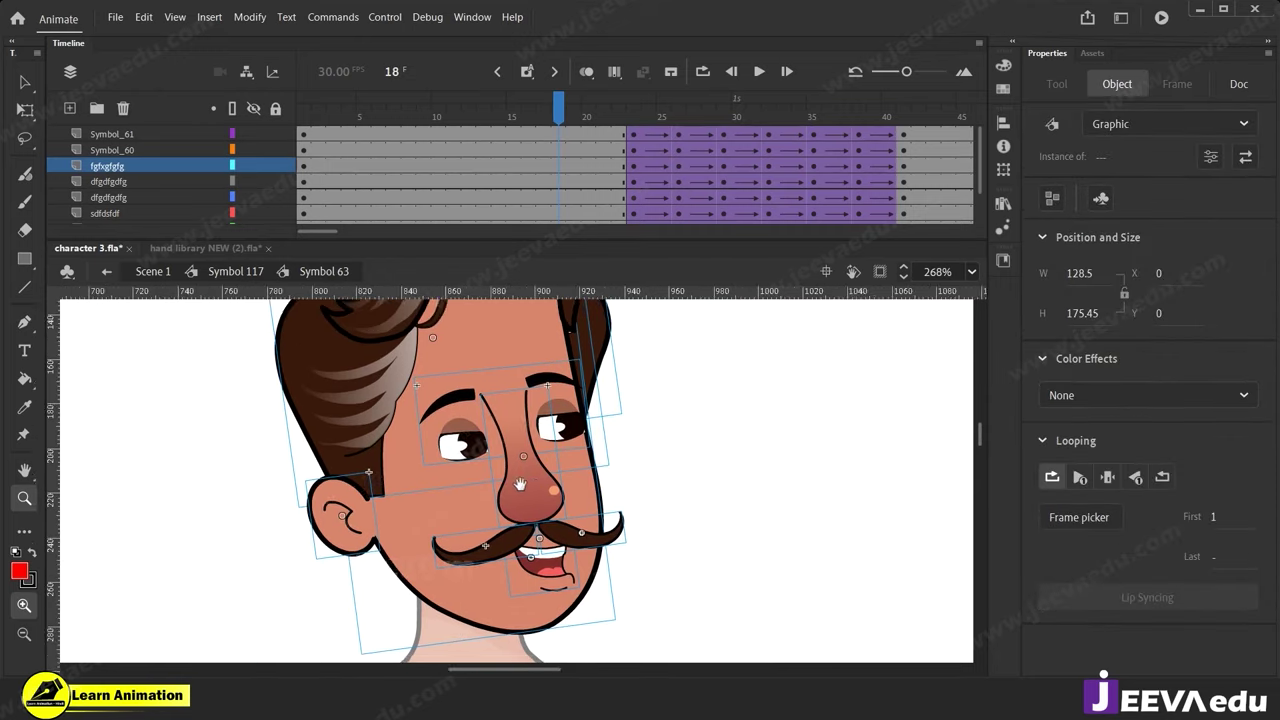
left_click_drag(519, 484, 569, 484)
left_click_drag(631, 149, 720, 187)
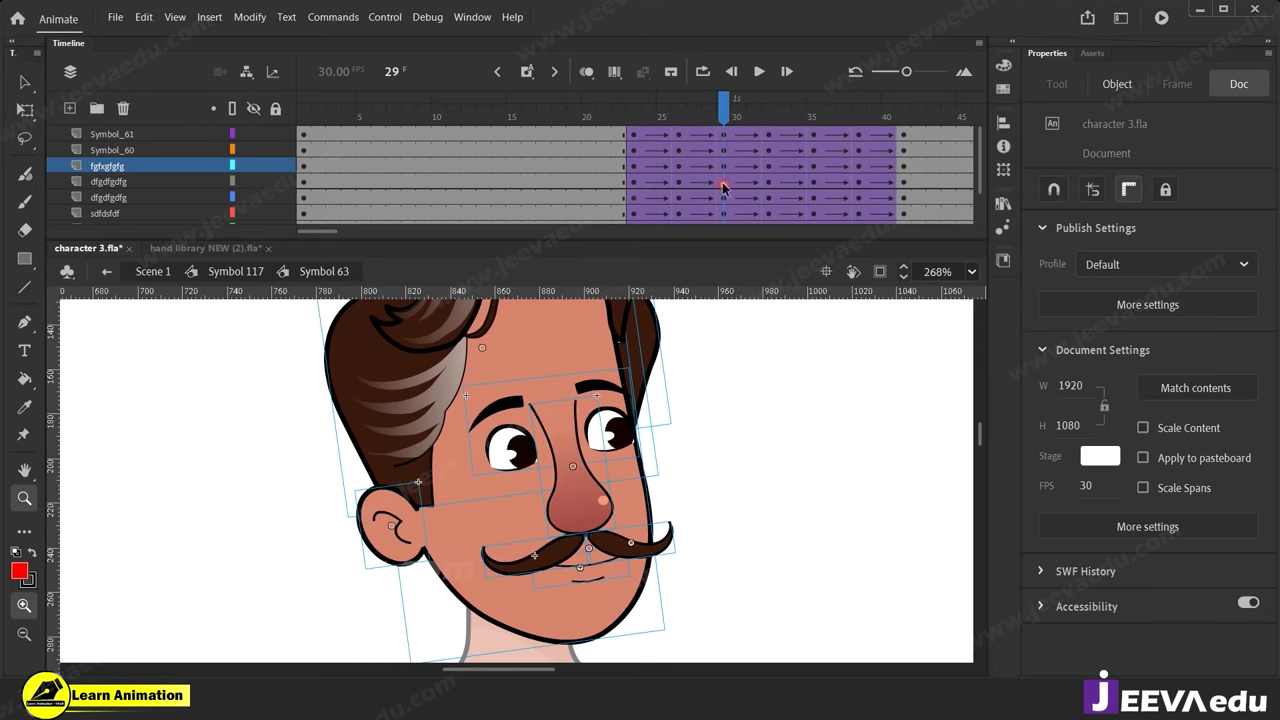
left_click_drag(727, 133, 678, 136)
left_click(678, 134)
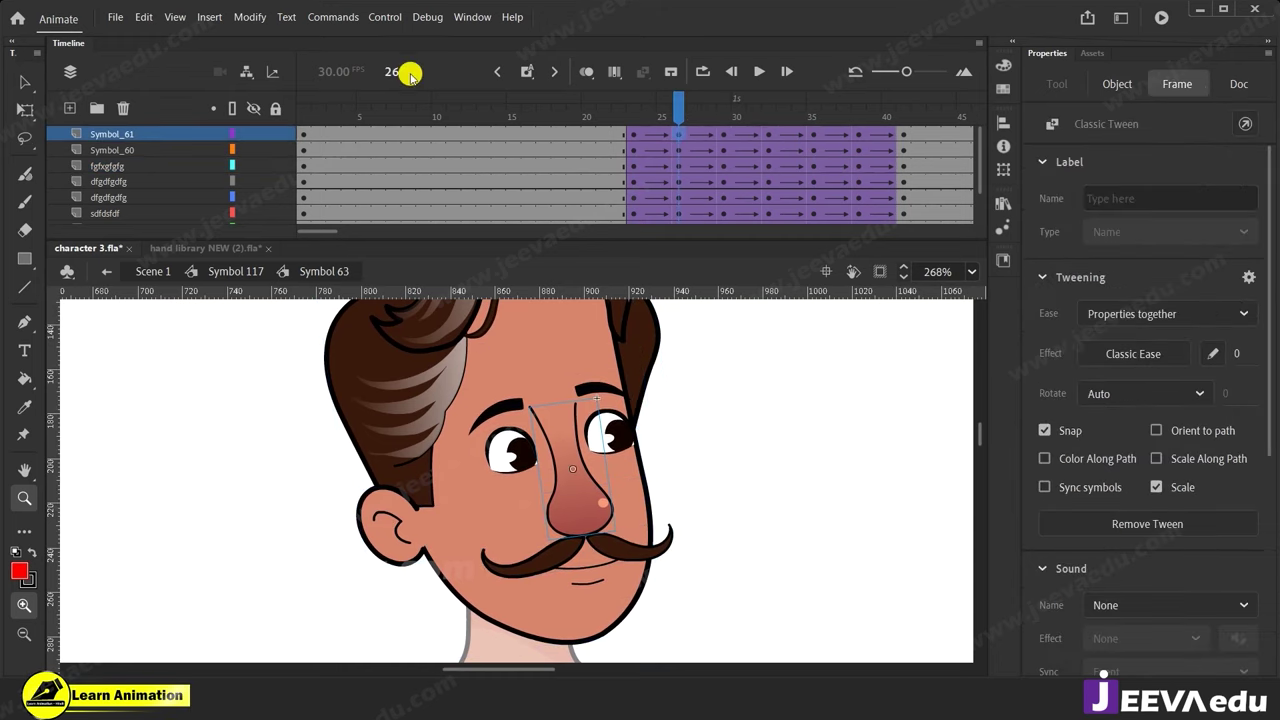
left_click(769, 133)
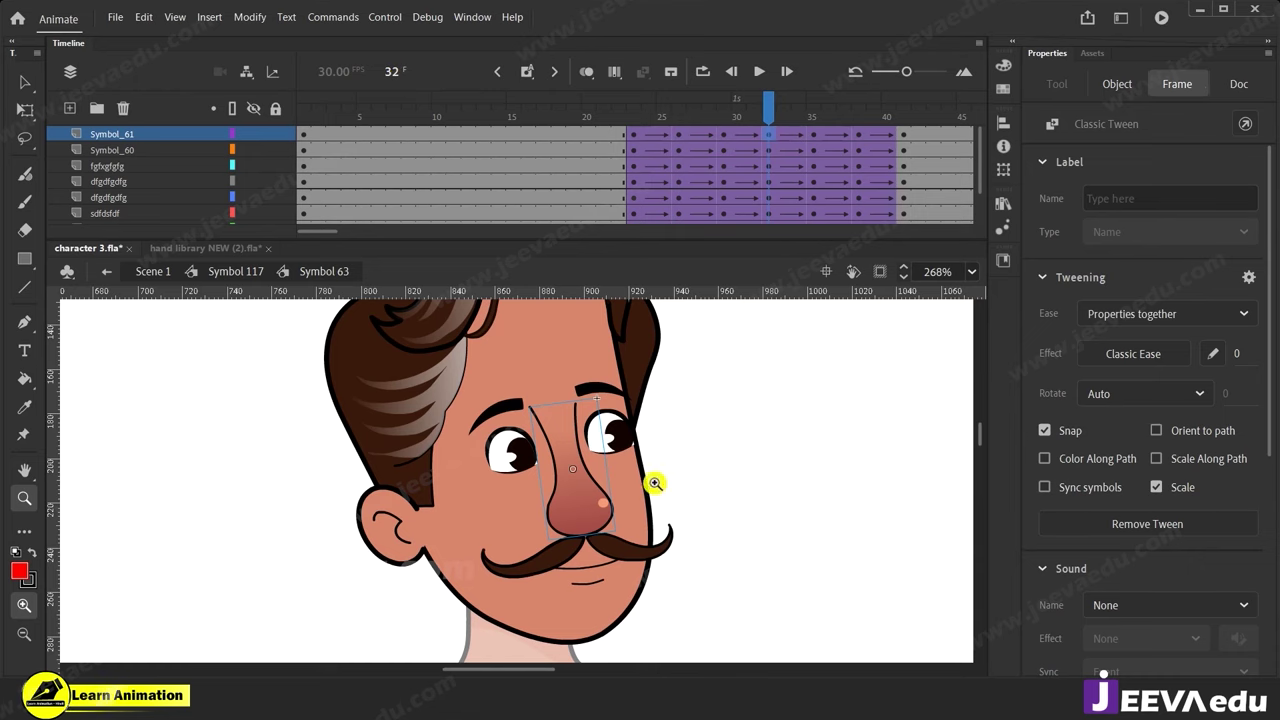
Select the mouth at keyframes 26 and 32 and compare its first looping frame with the timeline frame.
key("v")
left_click(678, 135)
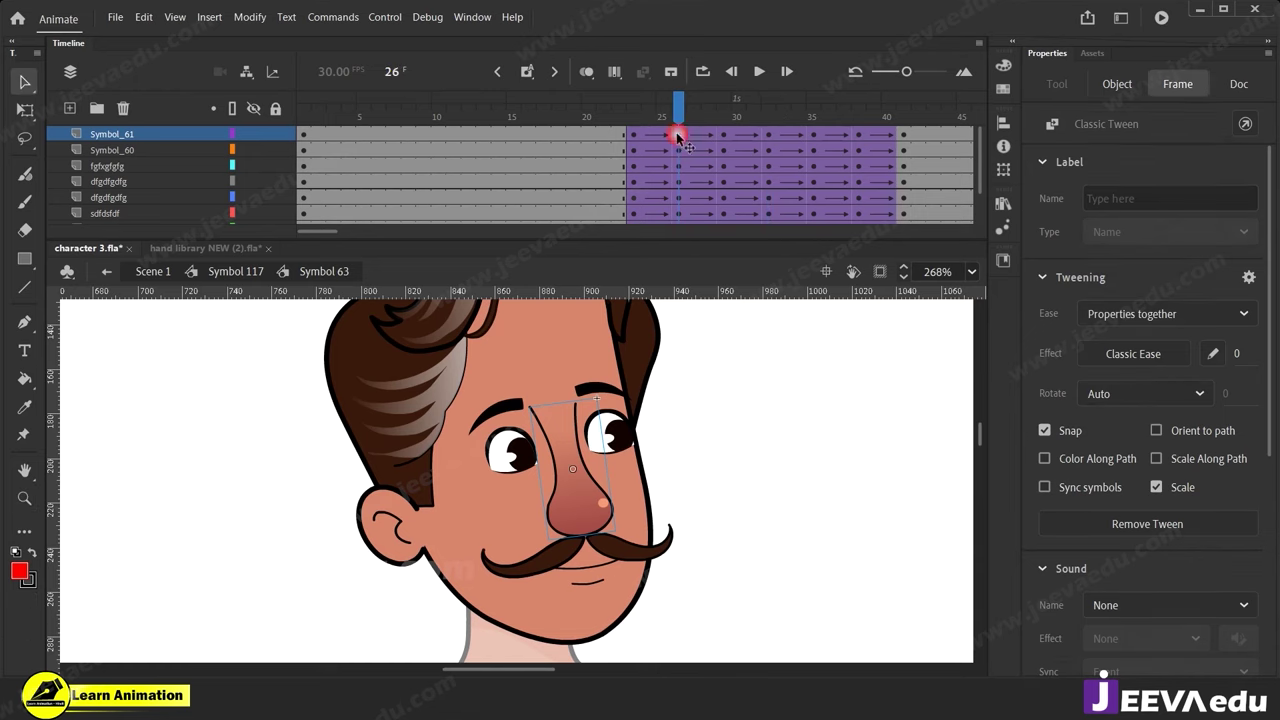
left_click(598, 570)
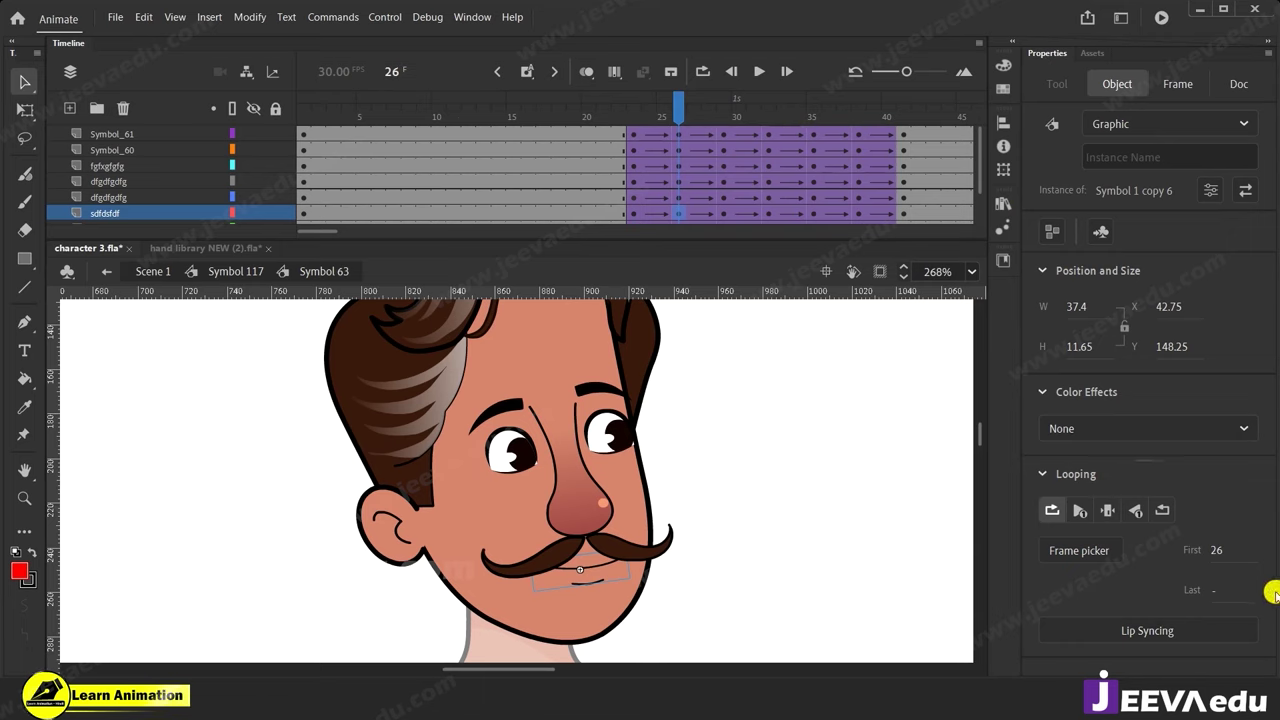
left_click(765, 133)
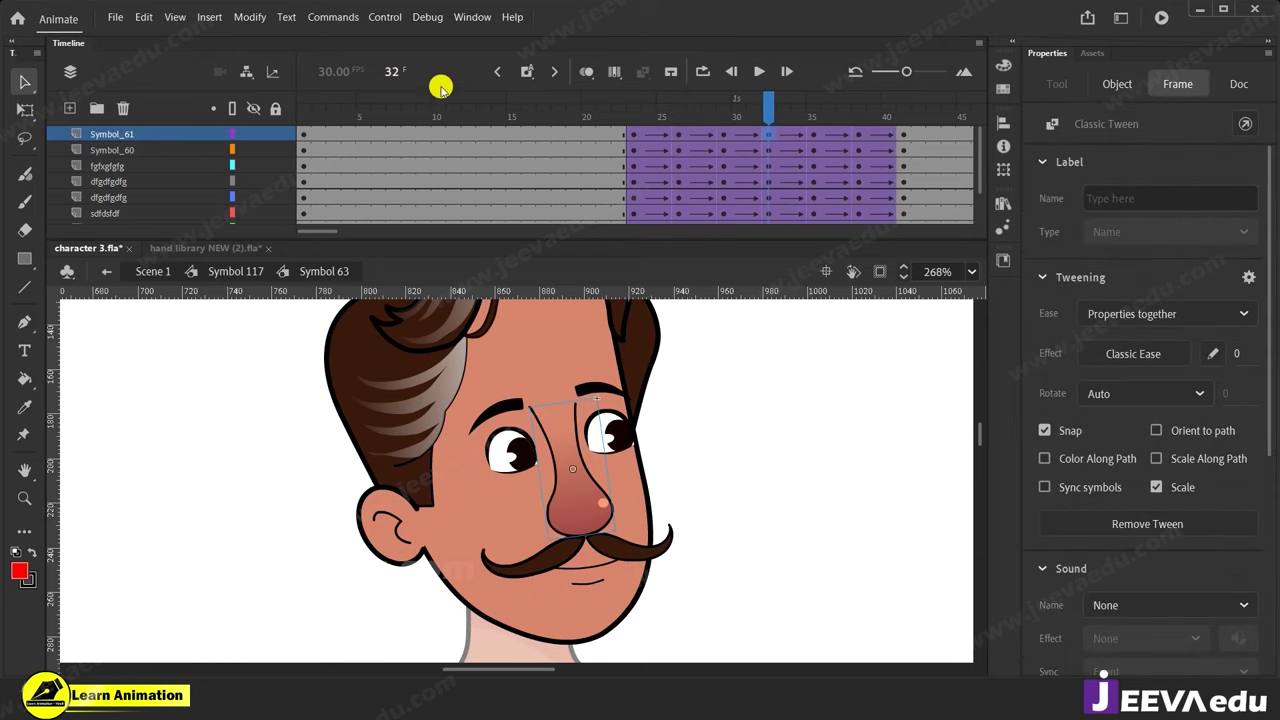
left_click(594, 572)
left_click(1114, 558)
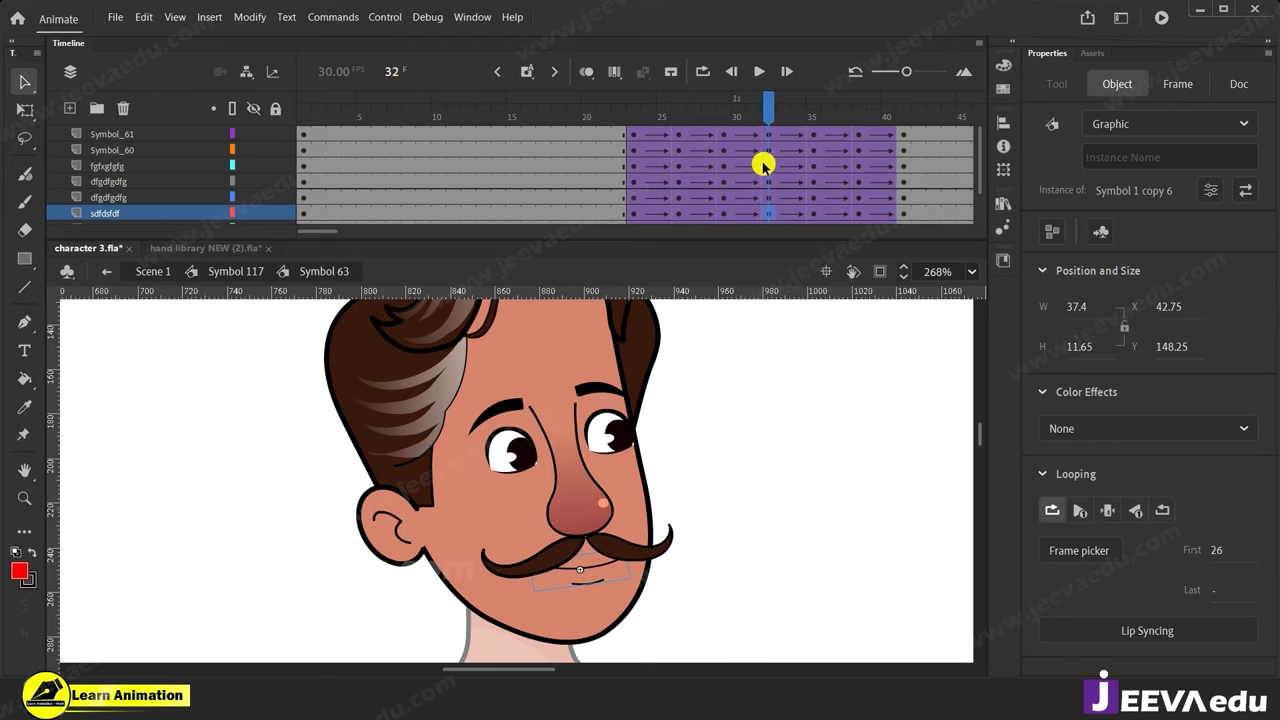
Select all frames of the head layers and synchronize their symbols.
scroll(760, 165, "down", 1)
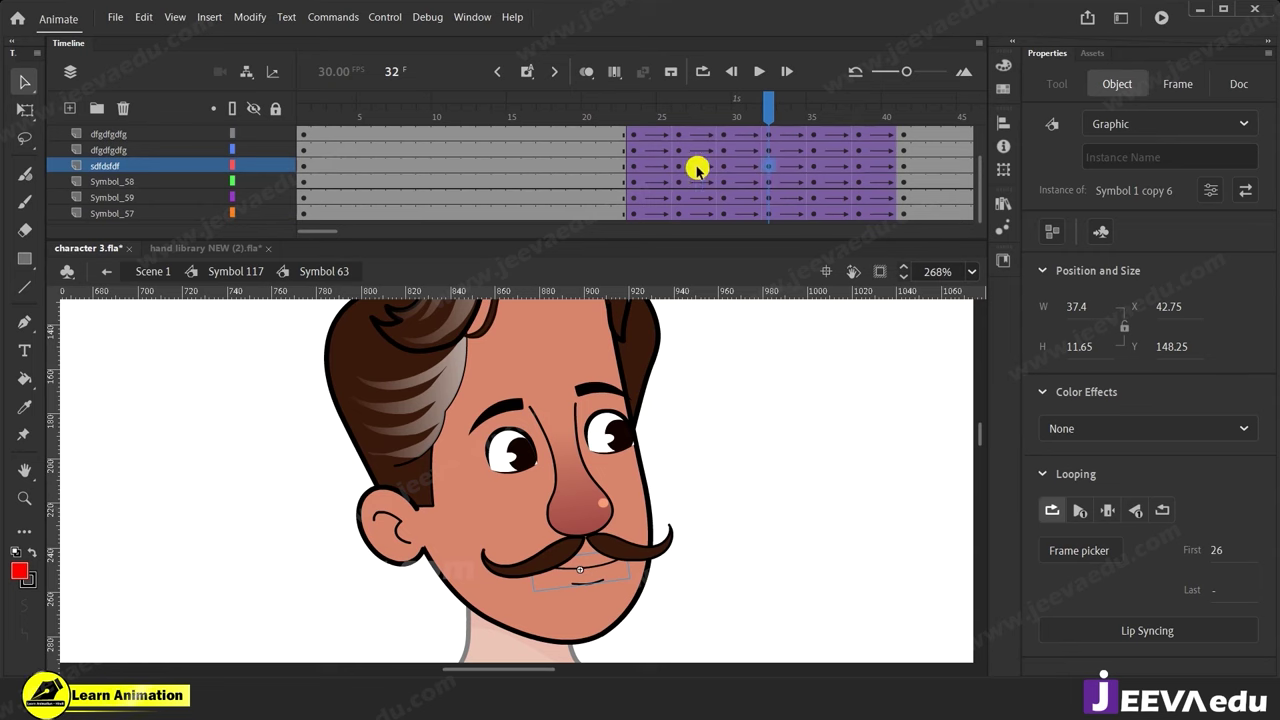
right_click(611, 165)
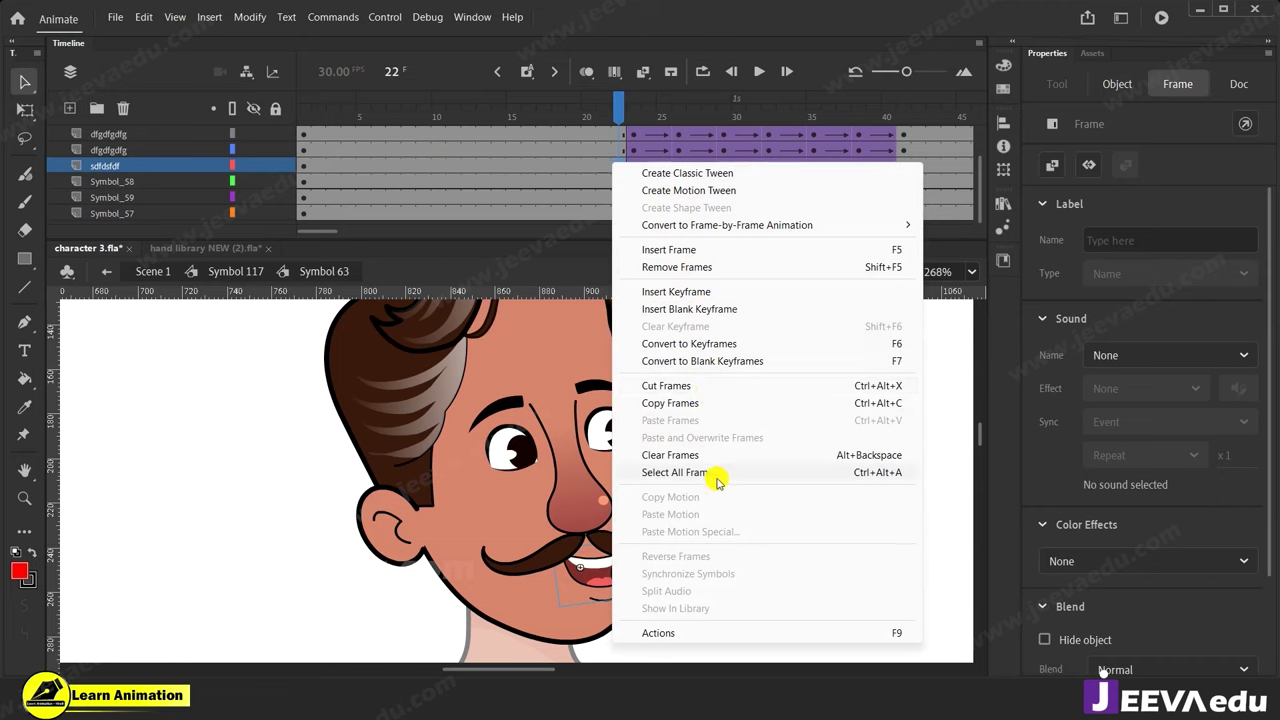
left_click(676, 472)
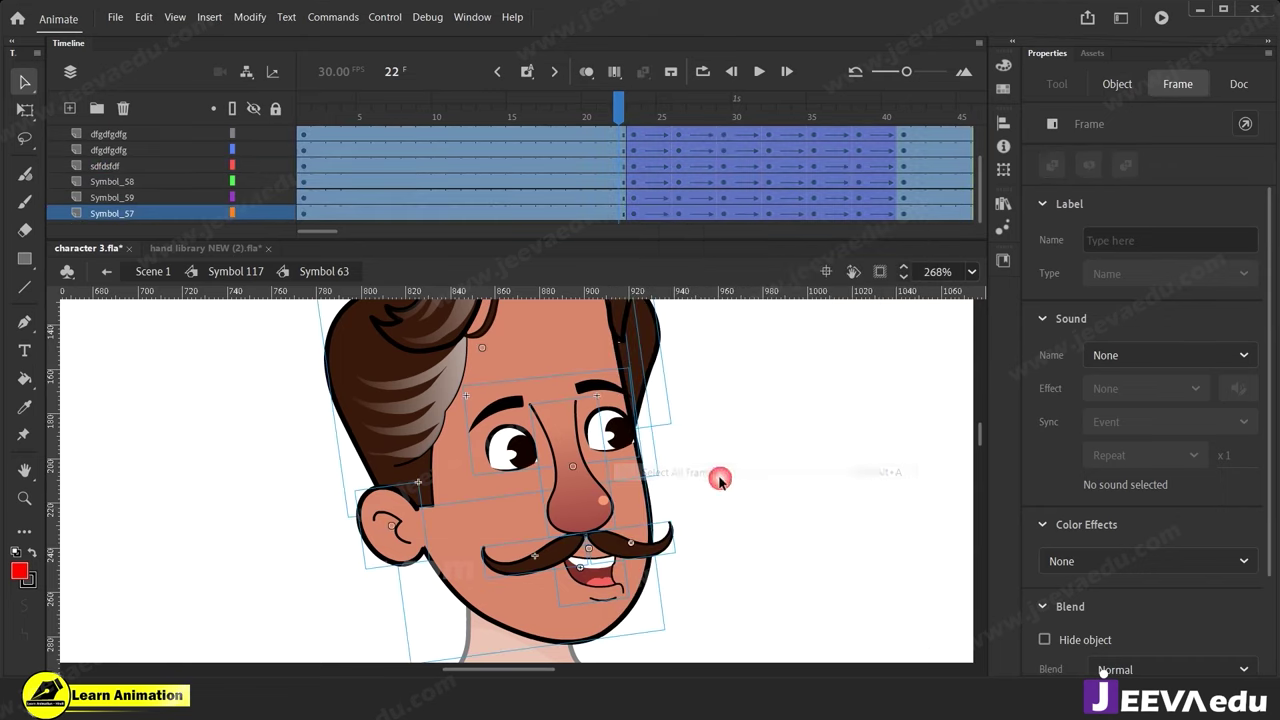
right_click(641, 167)
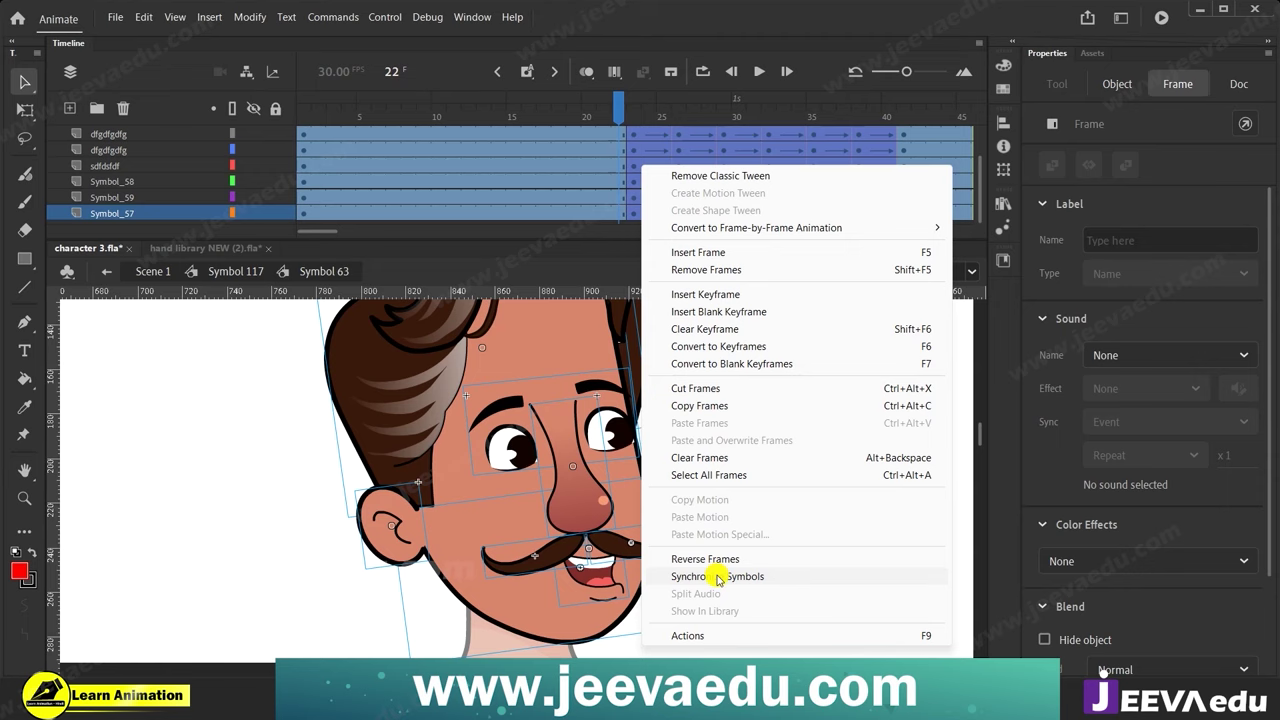
left_click(720, 578)
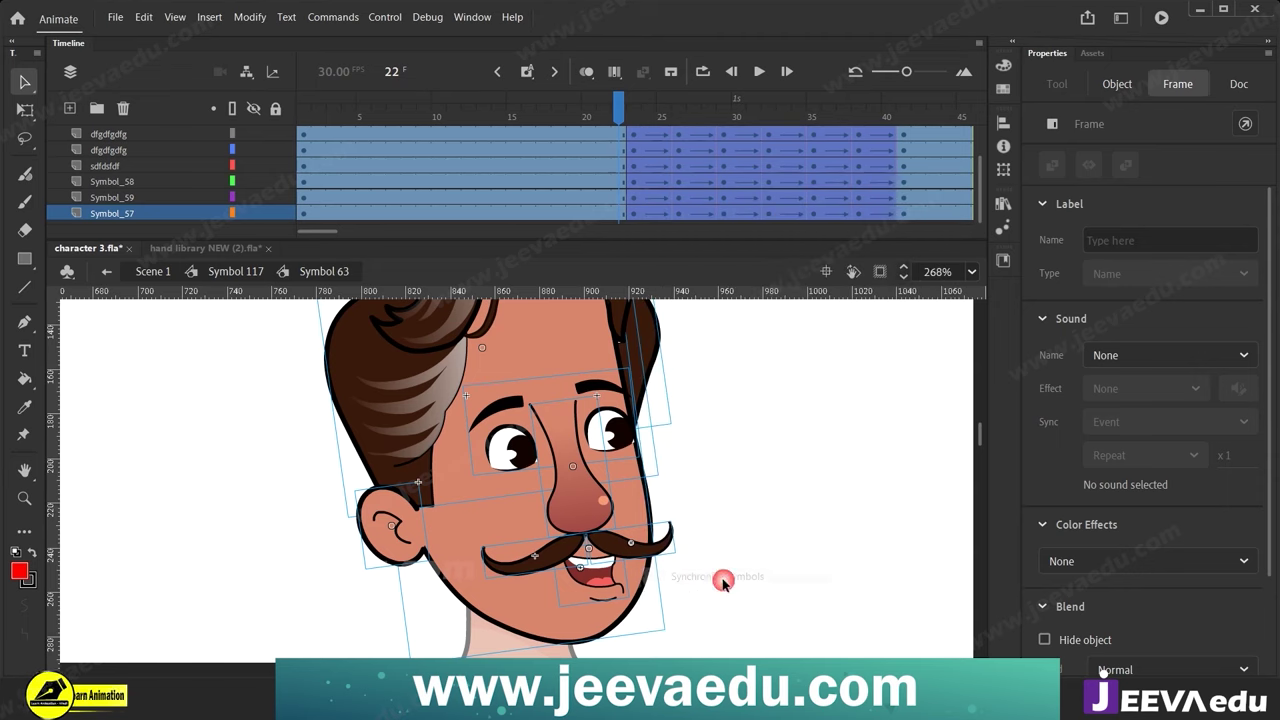
Check the mouth's first looping frame at keyframe 32 and scrub through the following frames.
left_click(661, 96)
left_click_drag(661, 96, 756, 134)
left_click(767, 150)
left_click(614, 592)
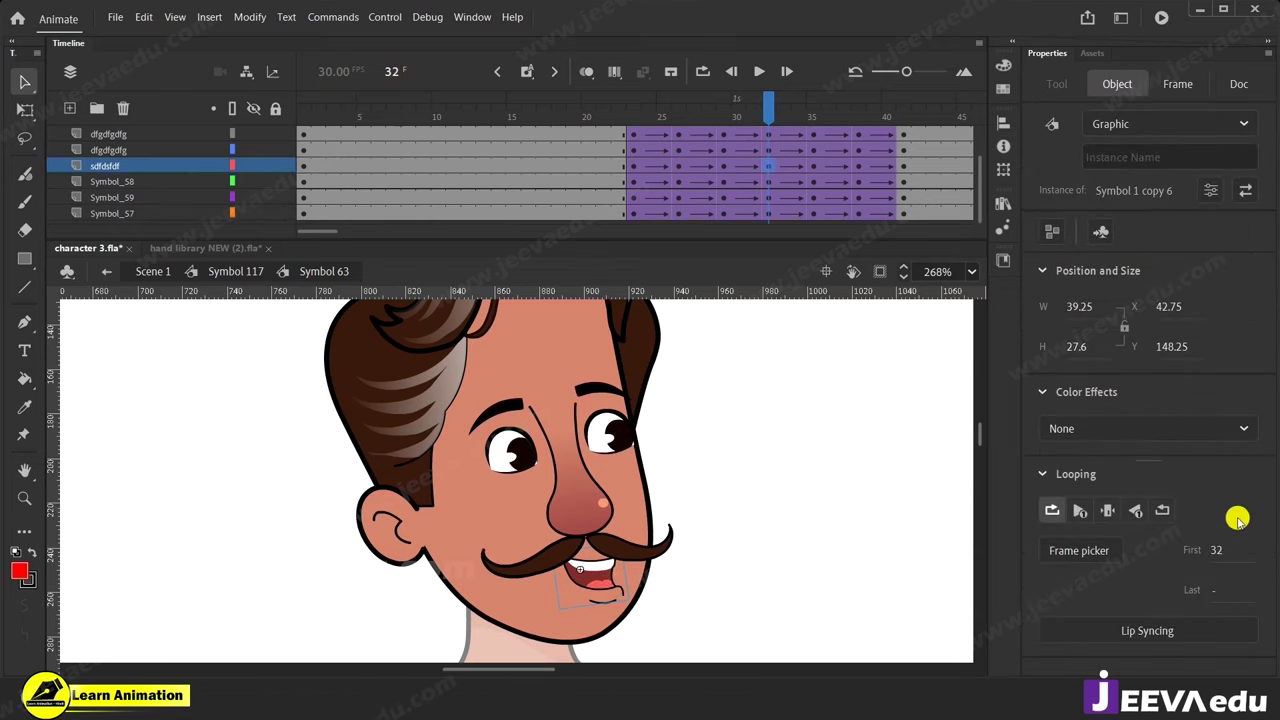
left_click_drag(770, 108, 858, 141)
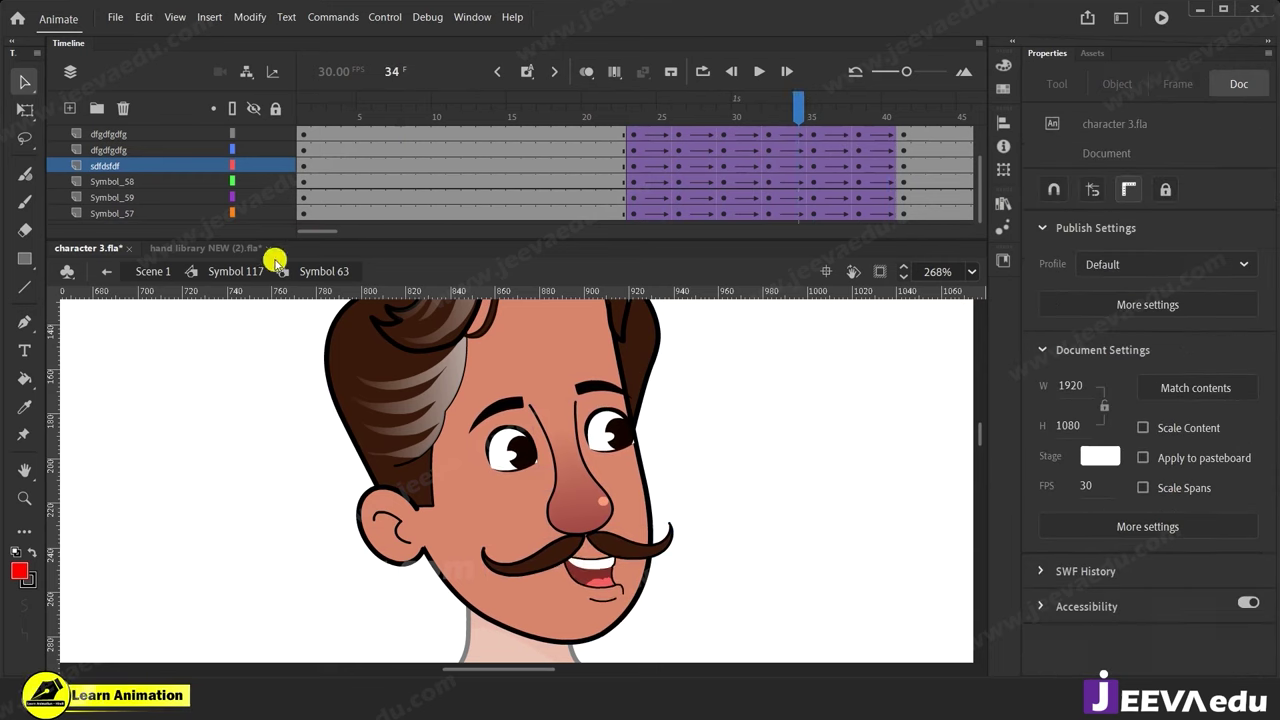
Return to editing Symbol 117 and scrub the character's movement up to frame 43.
left_click(251, 271)
key("z")
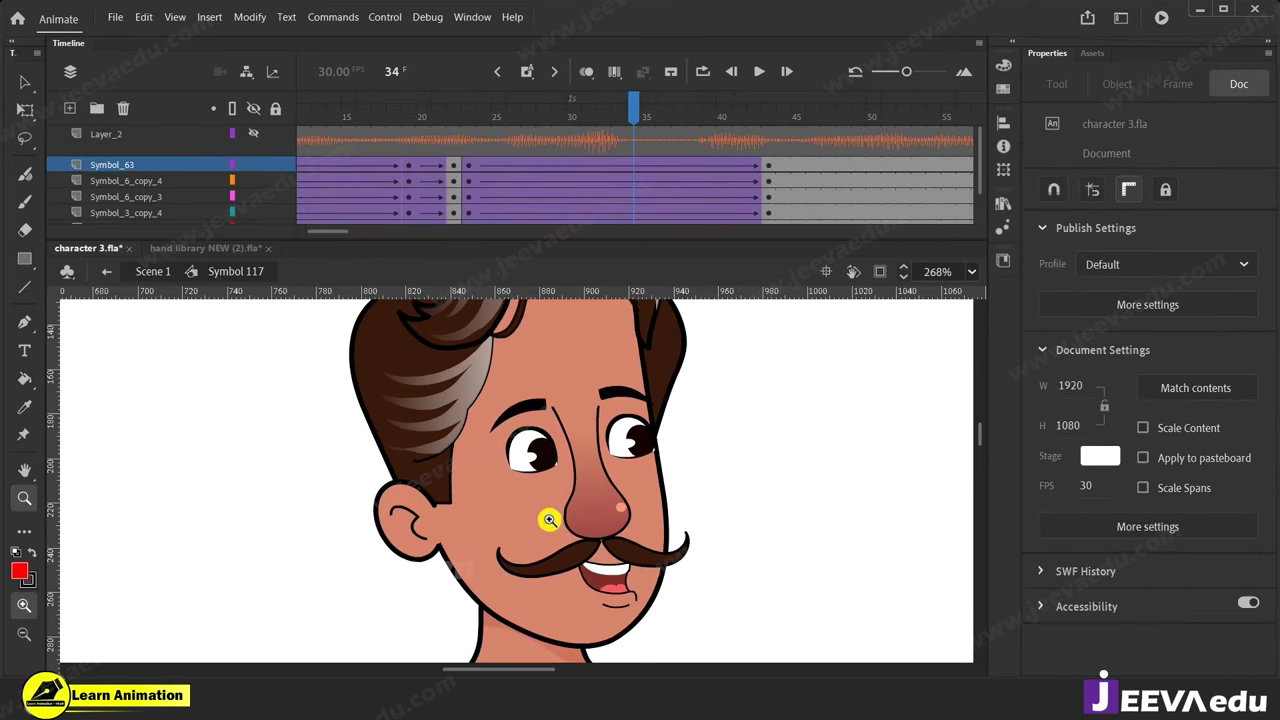
left_click(549, 518, "alt")
left_click(535, 451)
left_click_drag(595, 133, 770, 181)
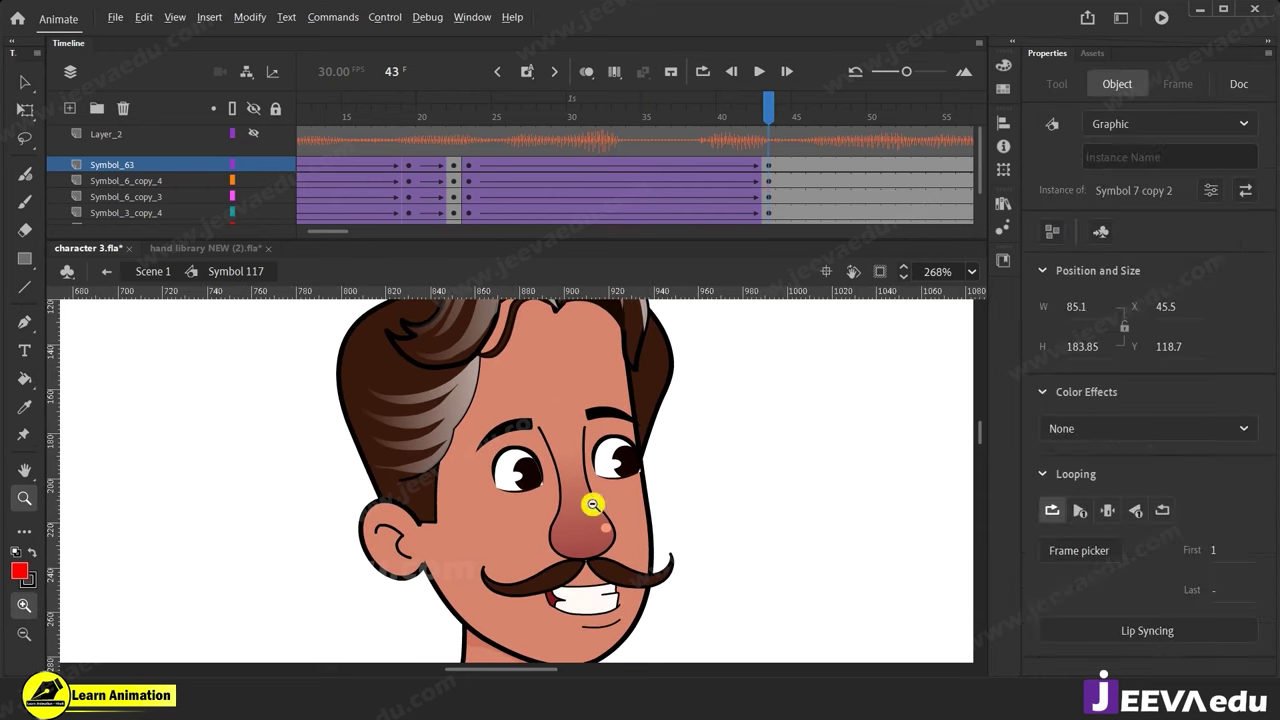
View the whole character and play the animation from frame 1 to examine the lip-sync and head motion.
left_click(593, 504, "alt")
left_click(599, 530, "alt")
left_click_drag(543, 546, 571, 491)
left_click(543, 481)
left_click(553, 508, "alt")
left_click_drag(712, 110, 148, 196)
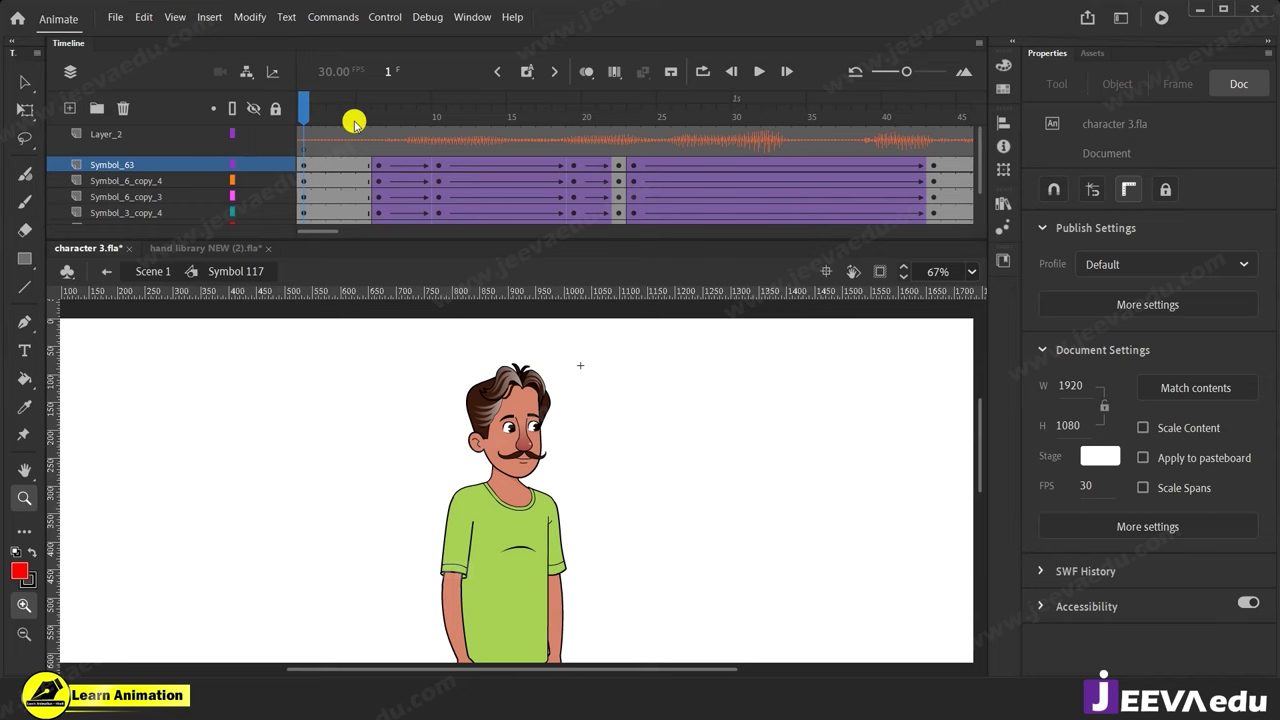
key("Return")
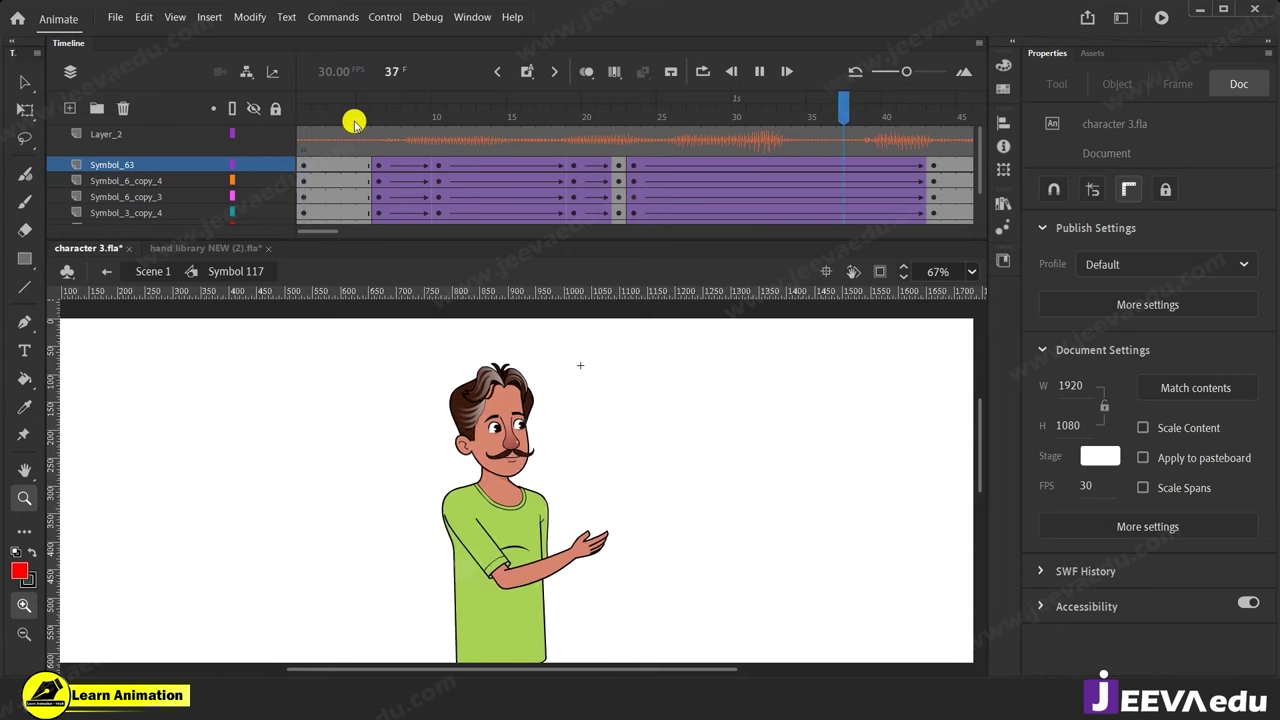
key("Return")
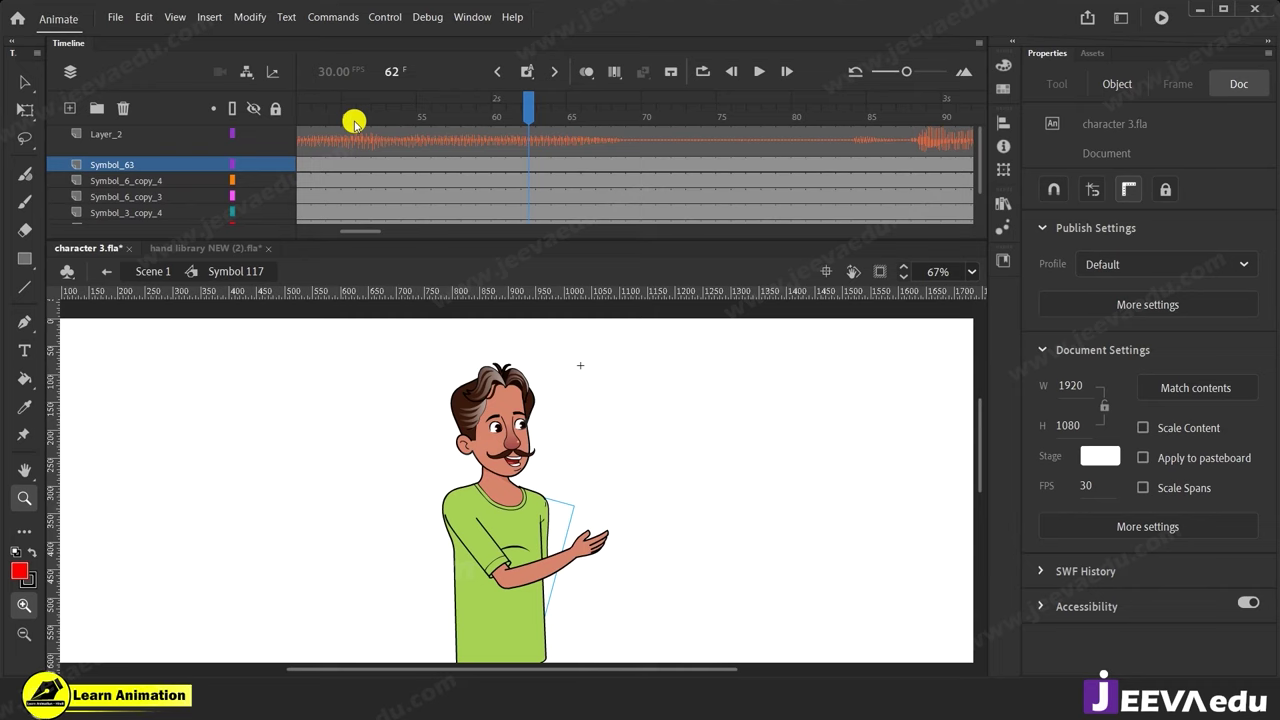
Replay the animation from frame 1 several times and compare the body movement with the dialogue waveform past frame 43.
scroll(371, 230, "left", 10)
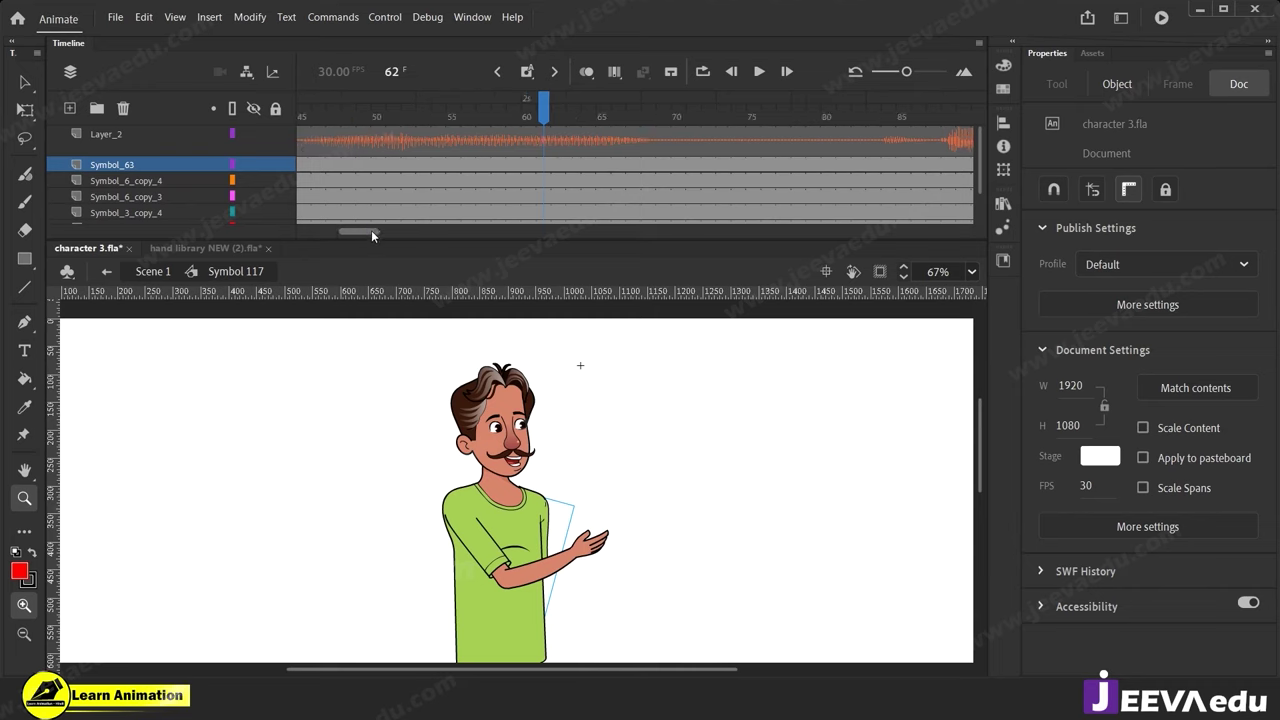
left_click(553, 130)
left_click_drag(320, 231, 344, 232)
left_click(346, 234)
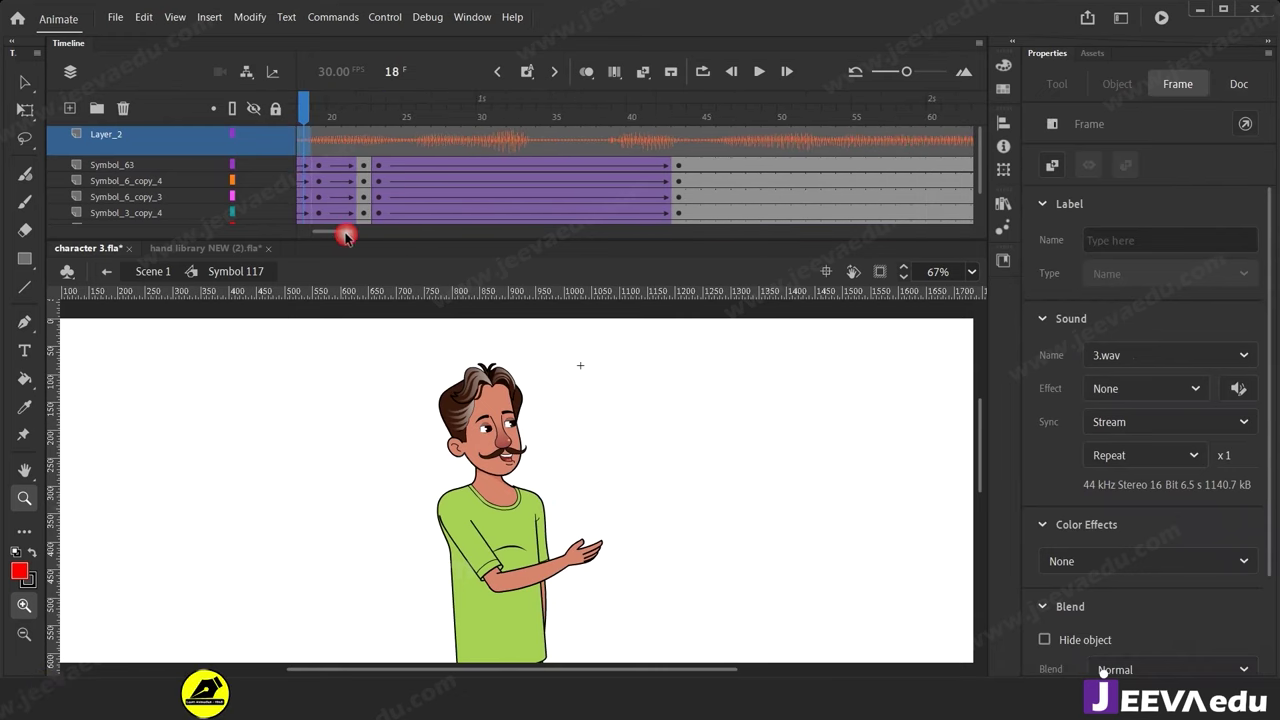
left_click(632, 134)
left_click_drag(632, 110, 216, 194)
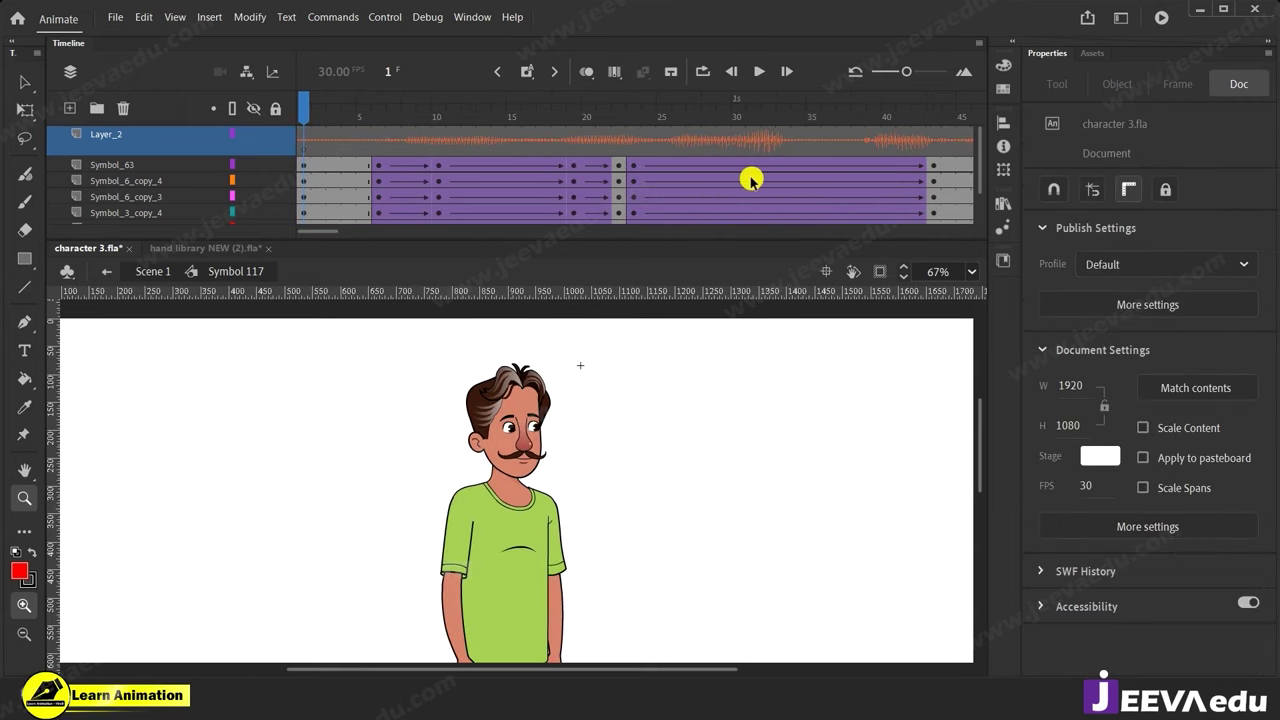
key("Return")
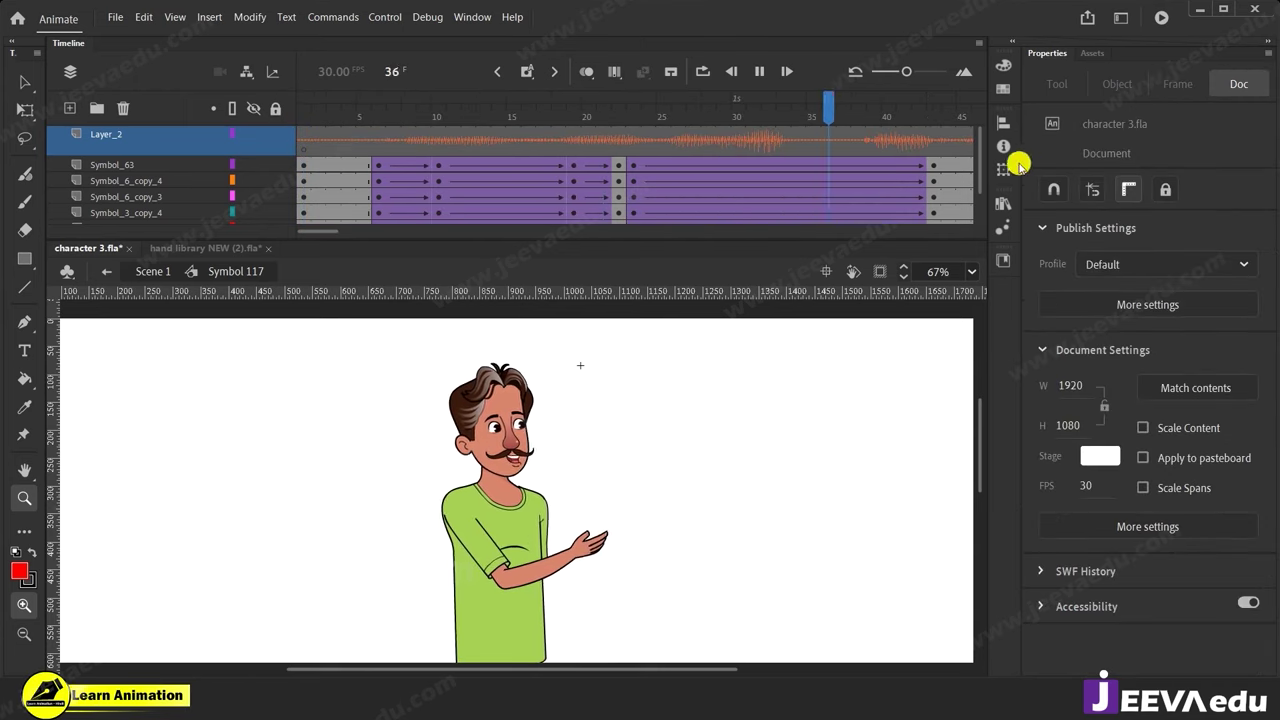
key("Return")
key("Return")
key("Return")
left_click_drag(388, 230, 329, 236)
left_click_drag(492, 117, 207, 171)
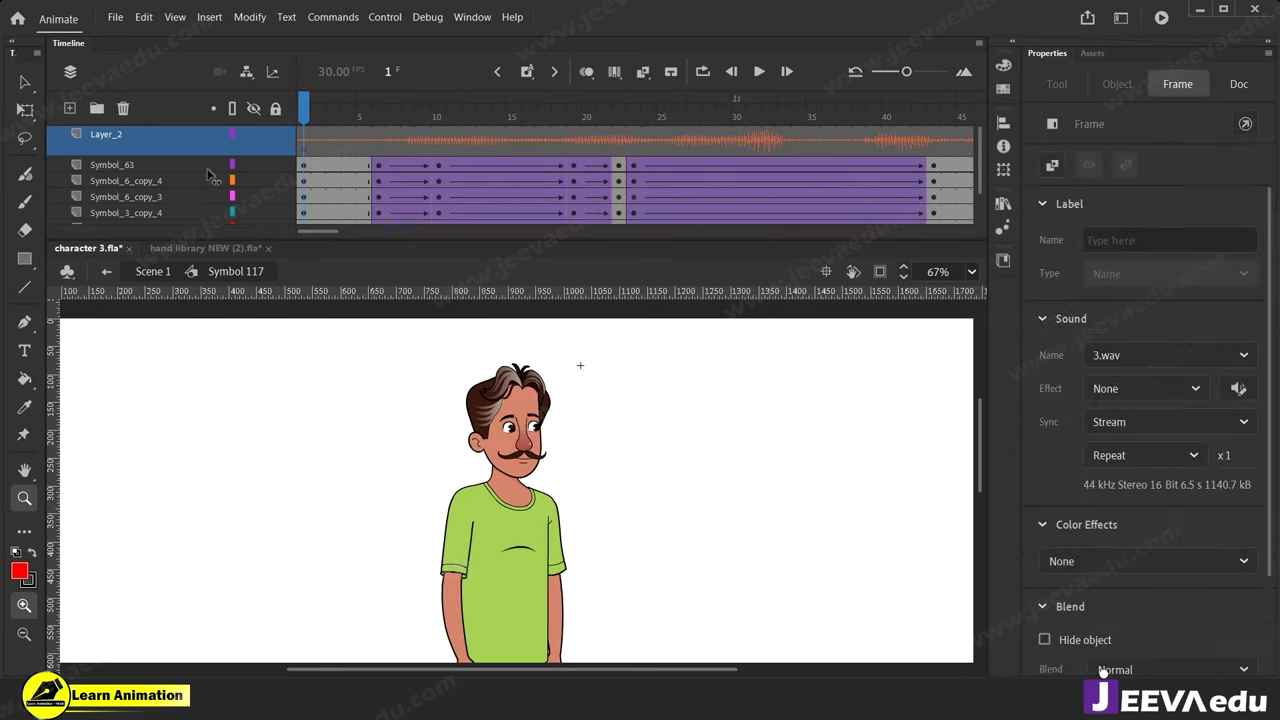
key("Return")
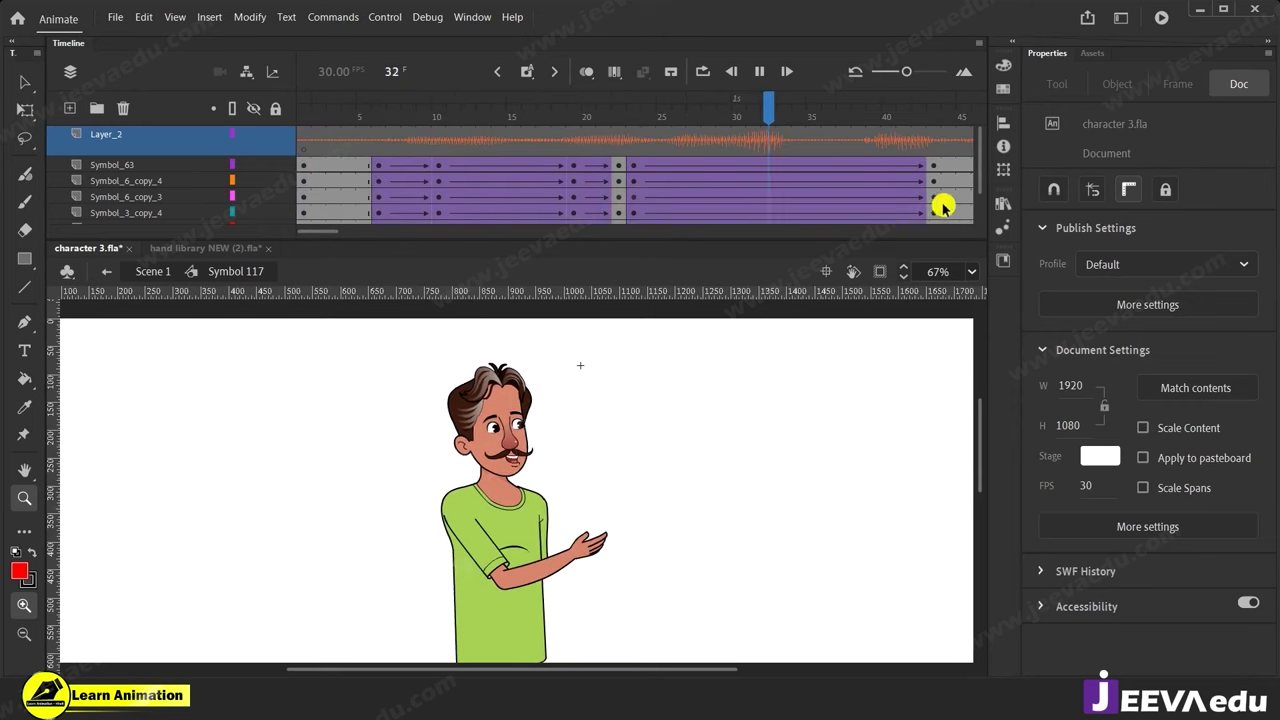
key("Return")
Insert keyframes at frames 44 and 47 on all the character's body layers, leaving out the audio layer.
left_click_drag(370, 232, 357, 233)
left_click_drag(456, 163, 456, 231)
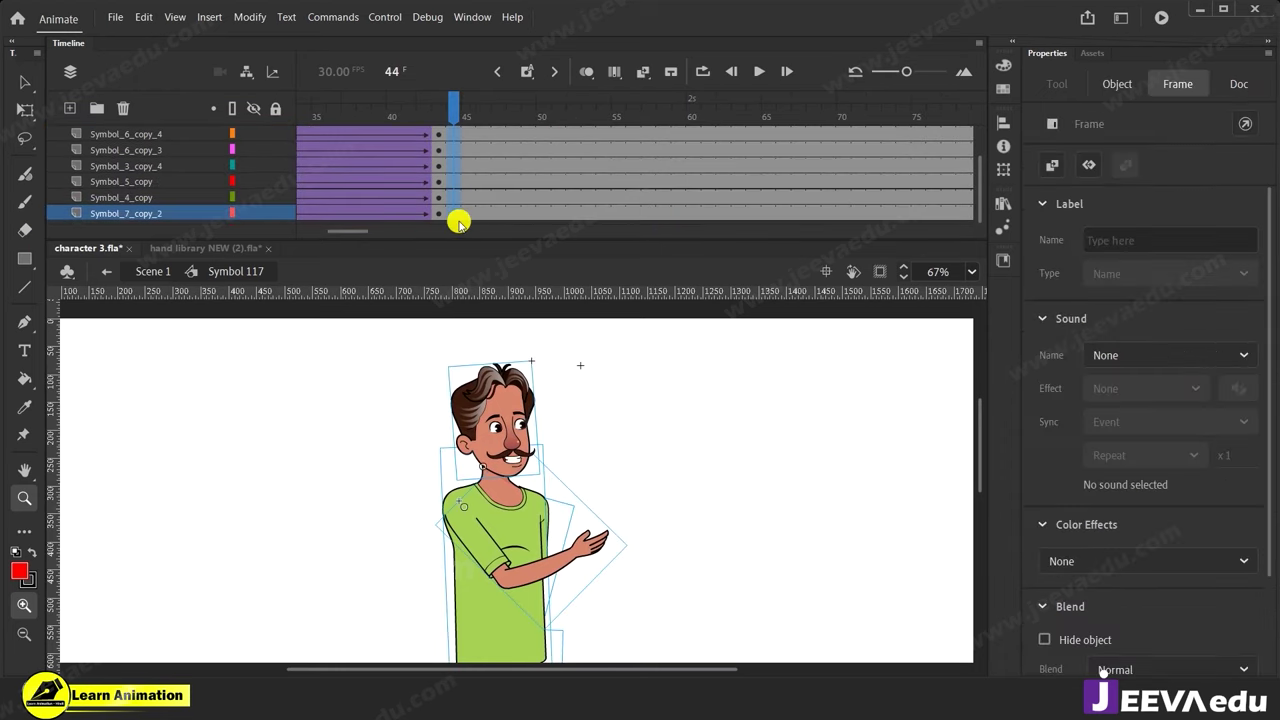
scroll(520, 155, "up", 3)
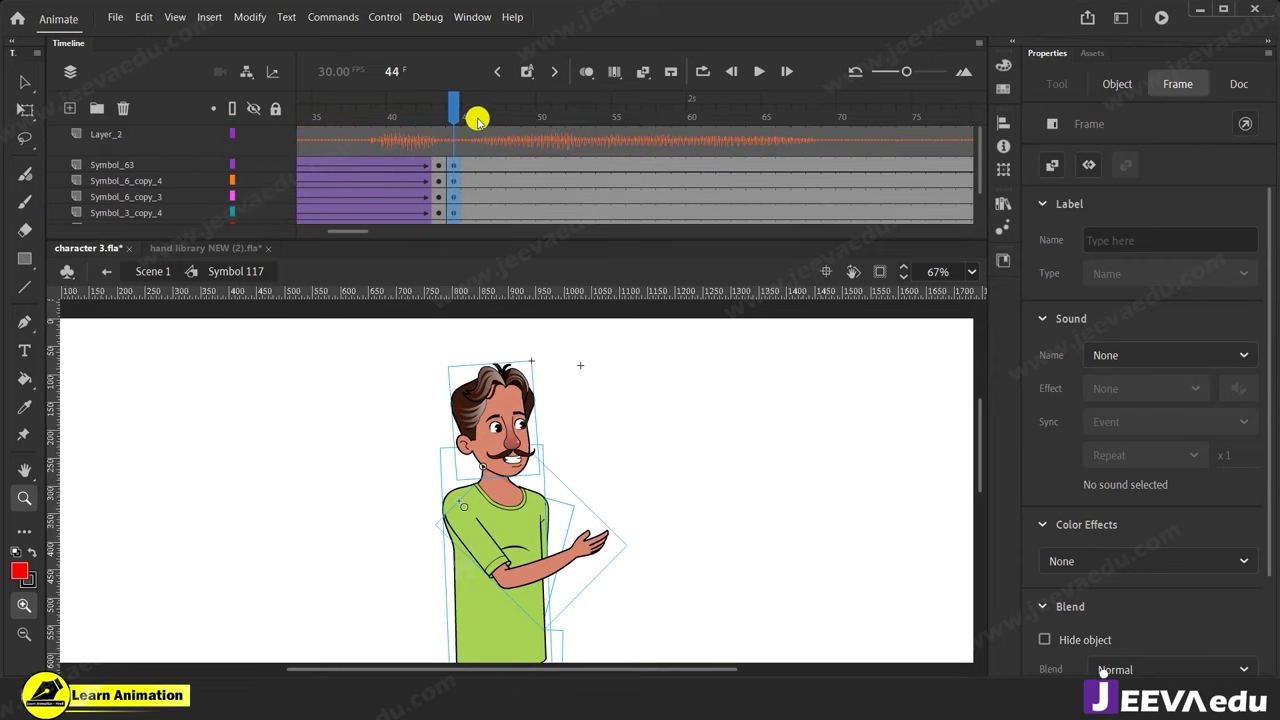
left_click_drag(496, 163, 497, 229)
scroll(500, 210, "up", 3)
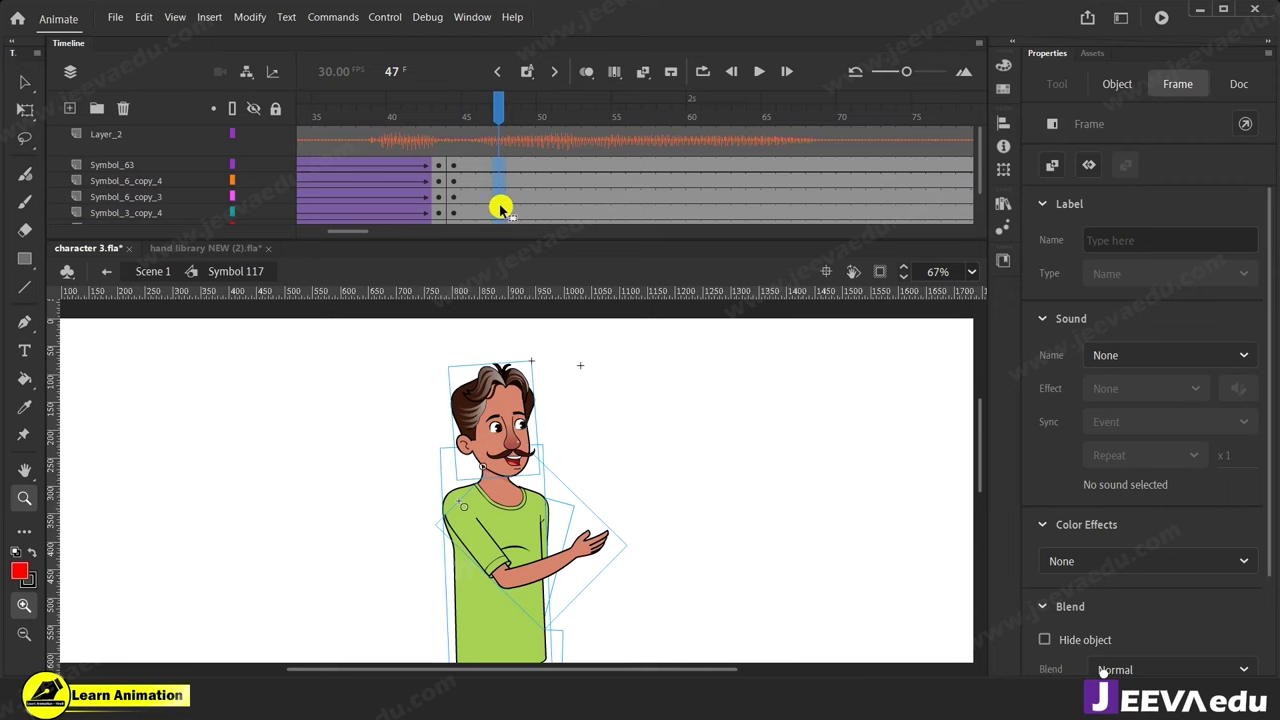
key("F6")
Insert keyframes at frames 54 and 61 on all the character's body layers.
left_click_drag(610, 165, 605, 135)
left_click(610, 214)
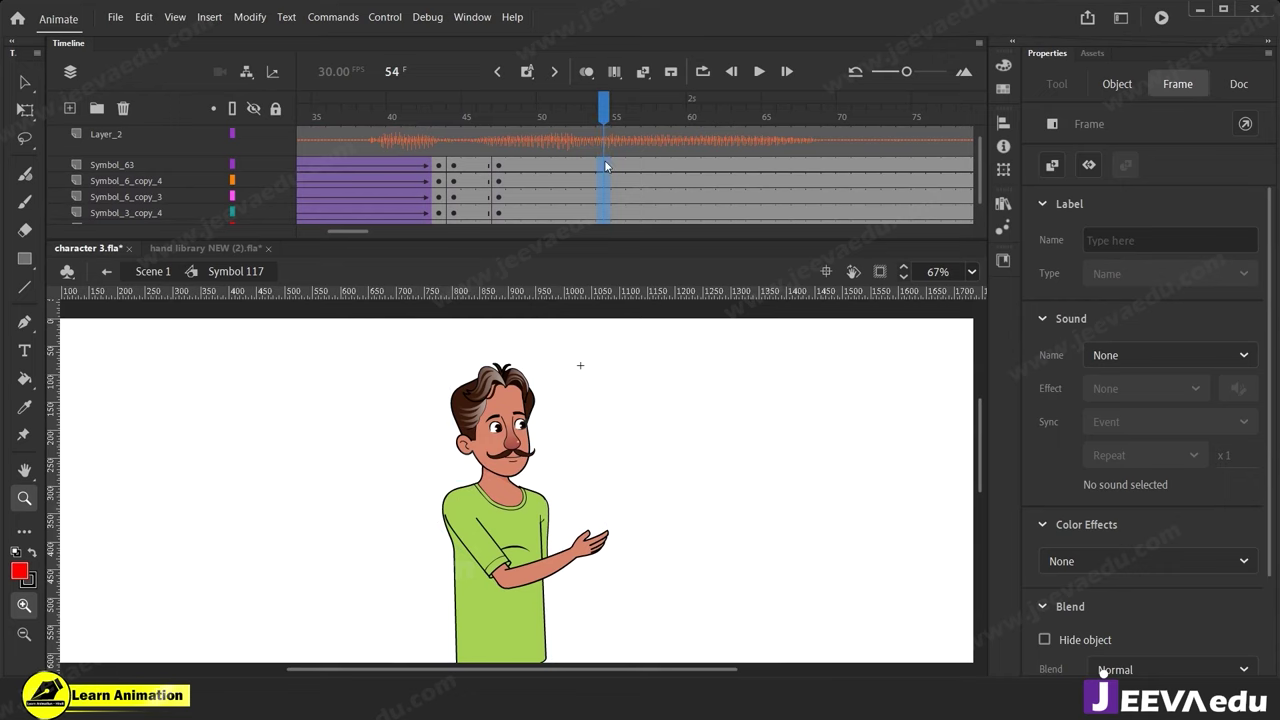
key("F6")
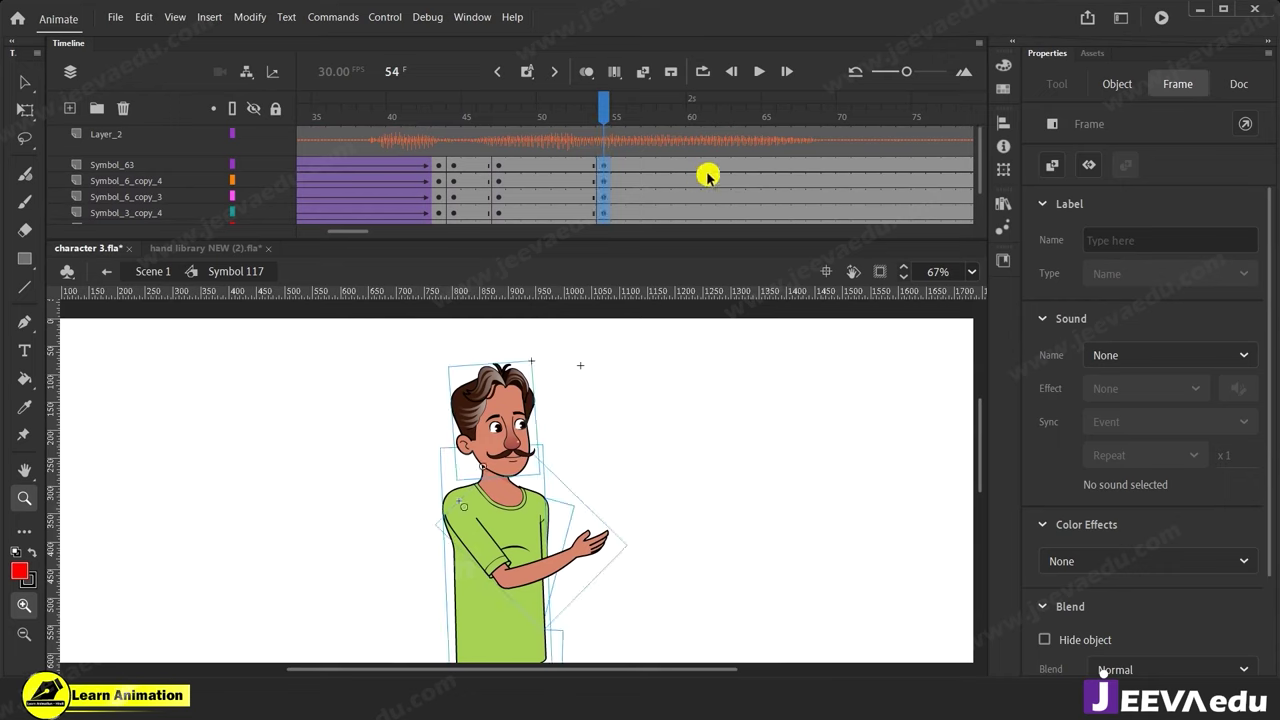
left_click_drag(718, 163, 716, 252)
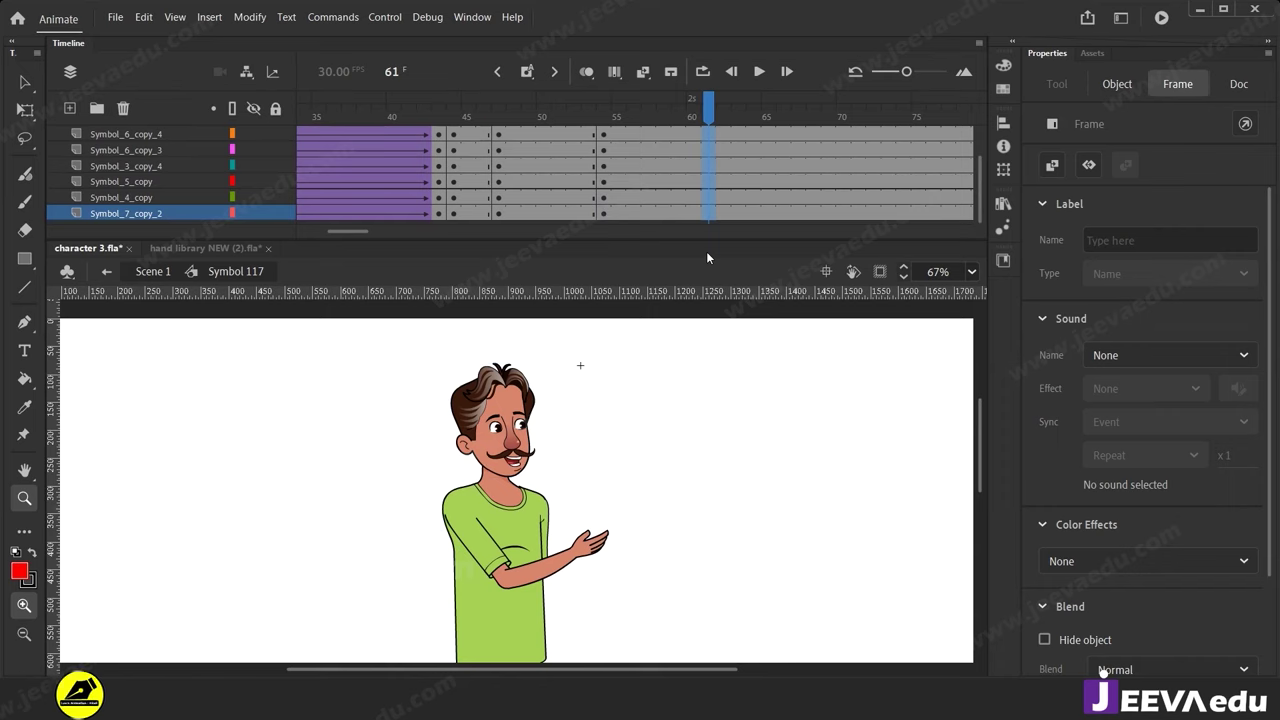
key("F6")
scroll(700, 186, "up", 2)
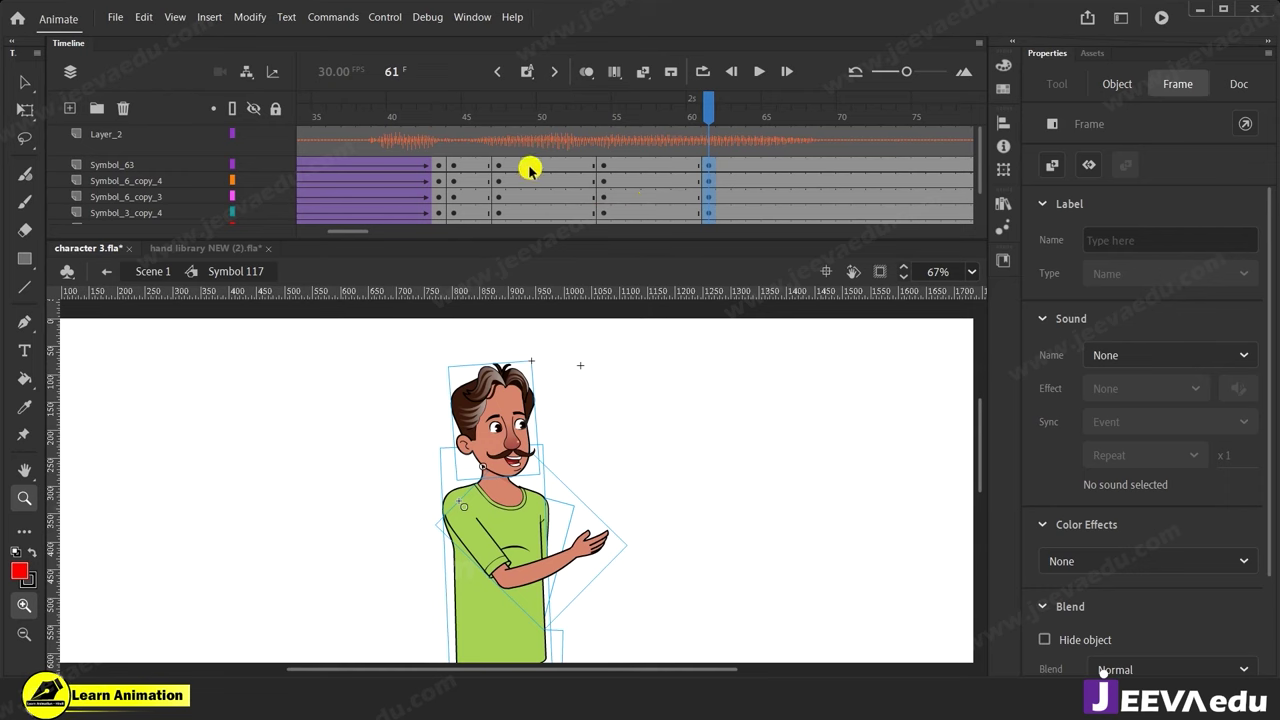
Create classic tweens on all the character's body layers across the keyframes from frame 44 to frame 61.
left_click_drag(471, 163, 632, 254)
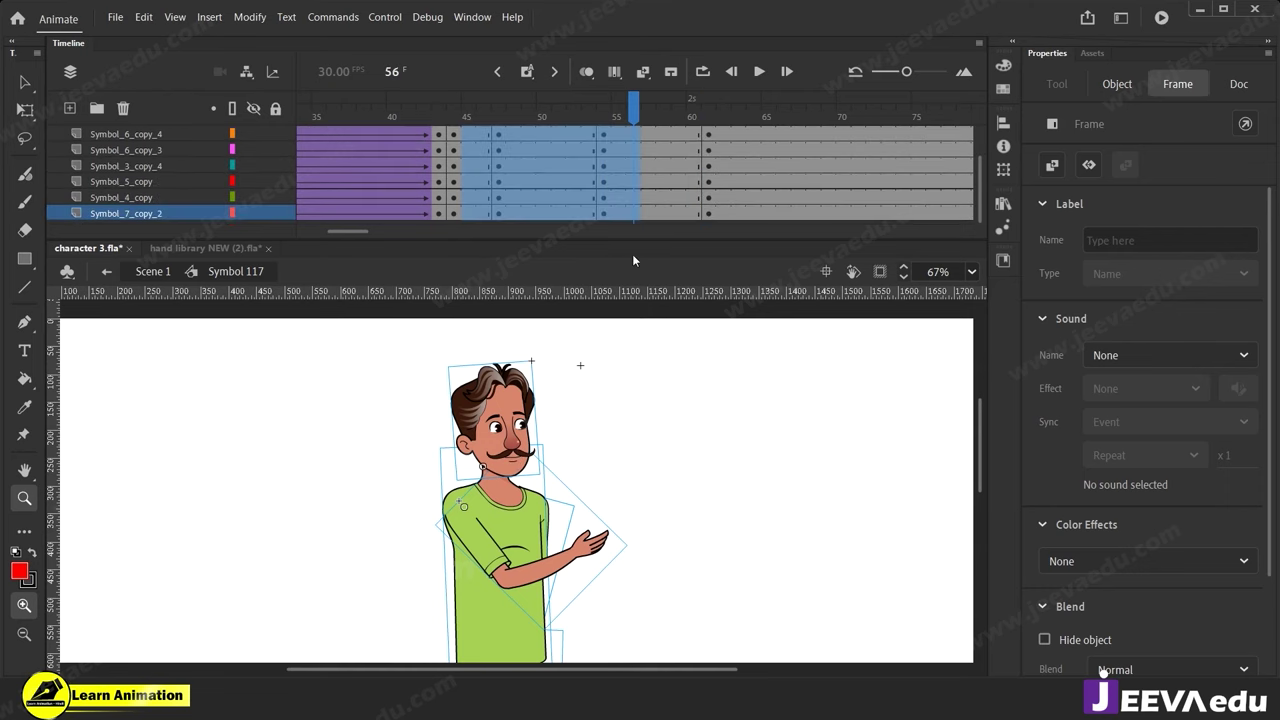
scroll(584, 198, "up", 2)
right_click(562, 192)
left_click(620, 201)
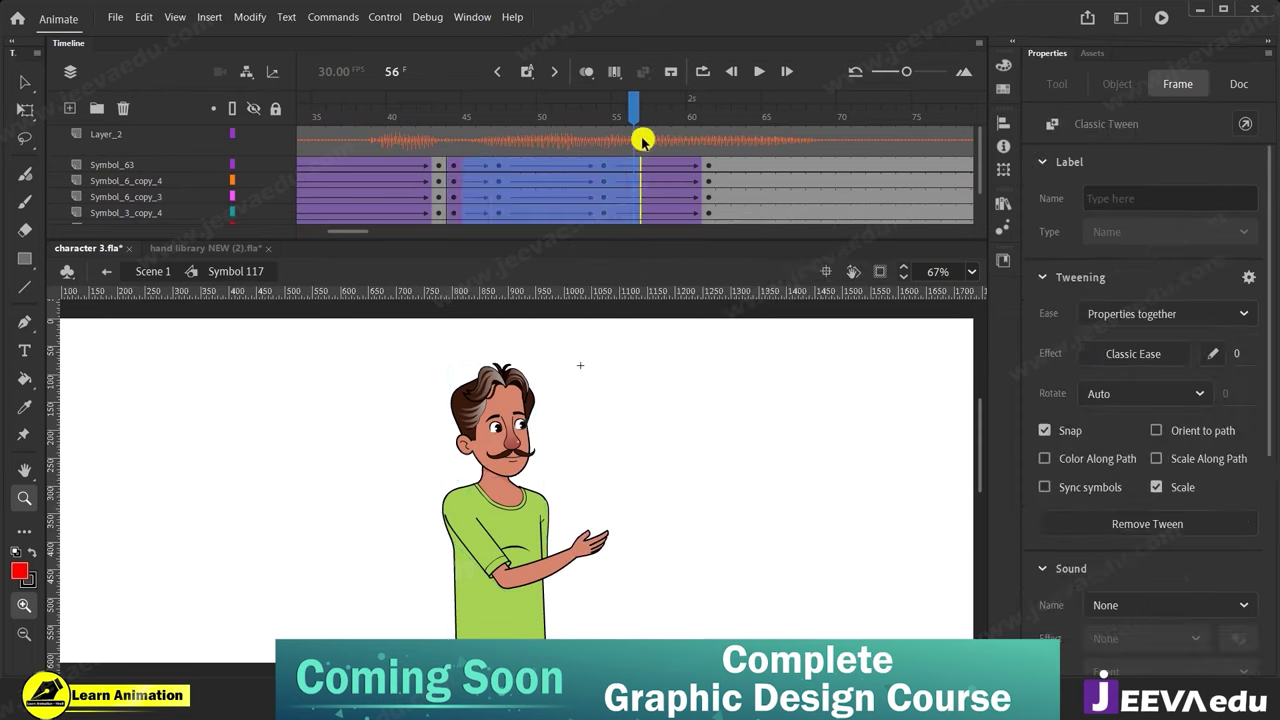
On all body layers, set the classic tween ease to 100 for frames 54–61 and to -100 for frames 47–54.
left_click_drag(350, 231, 326, 237)
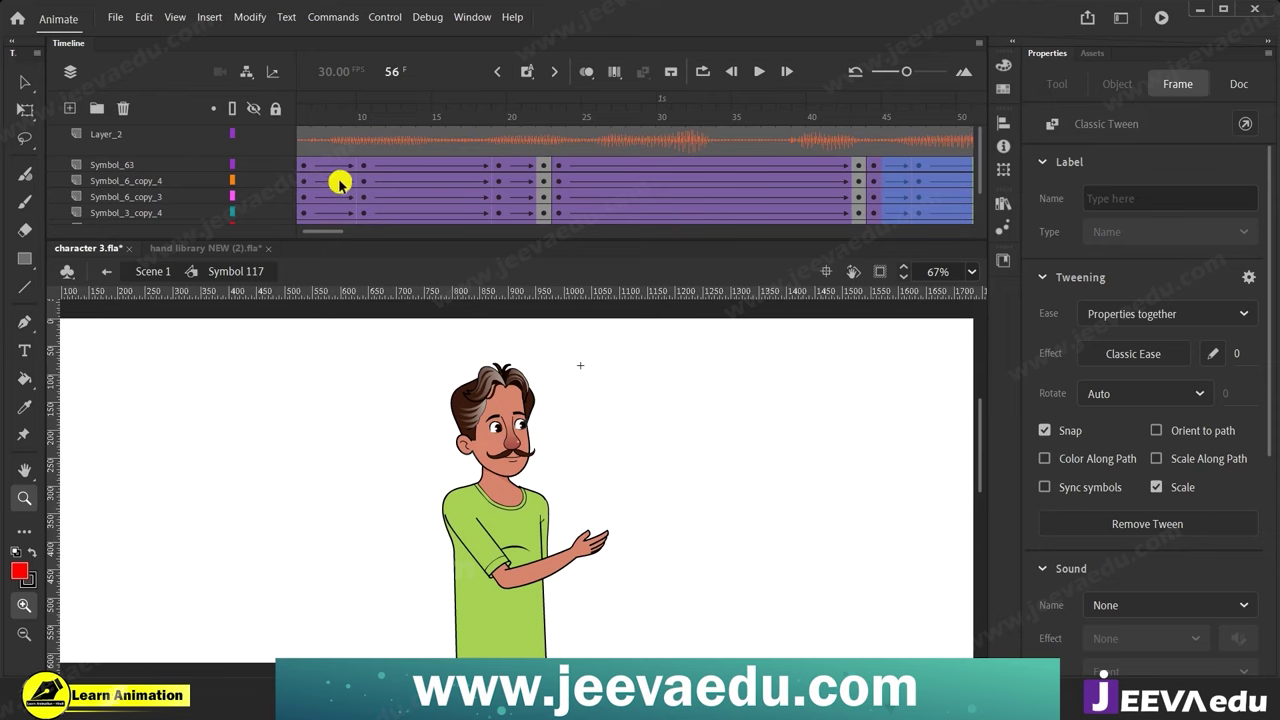
left_click_drag(331, 230, 355, 232)
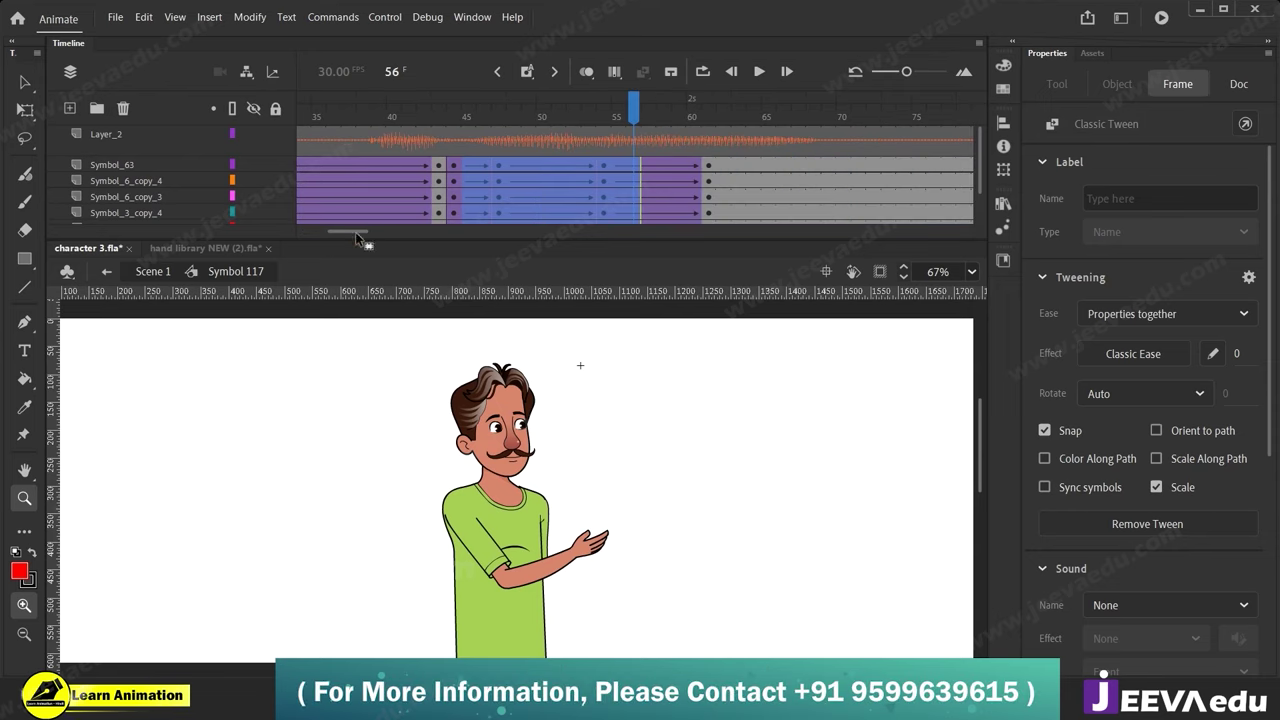
left_click(661, 168)
left_click_drag(648, 170, 650, 262)
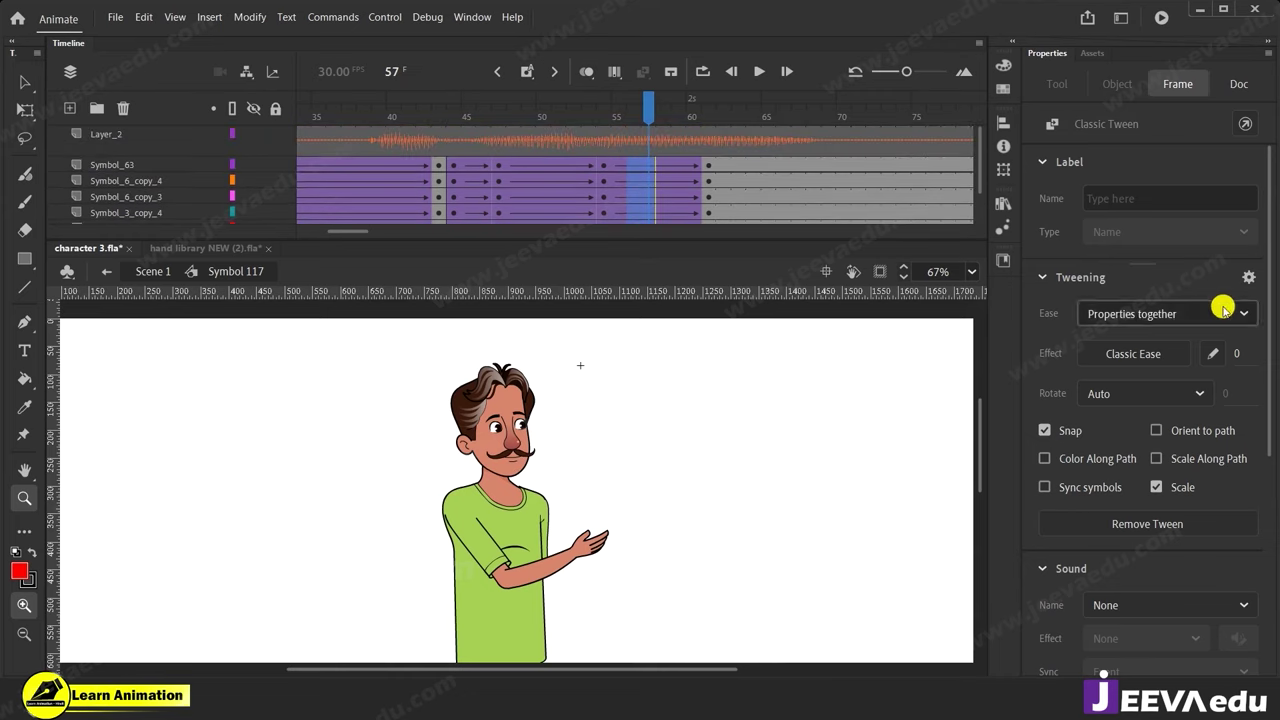
left_click_drag(556, 168, 557, 280)
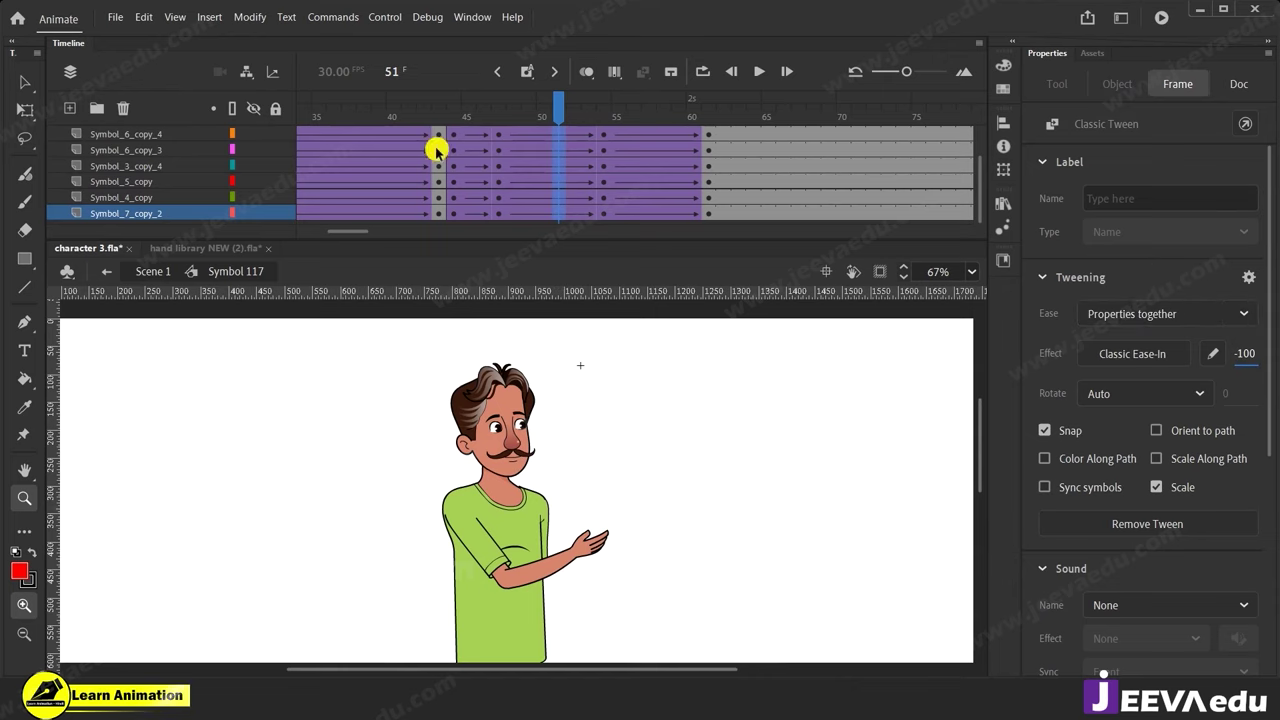
scroll(573, 186, "up", 1)
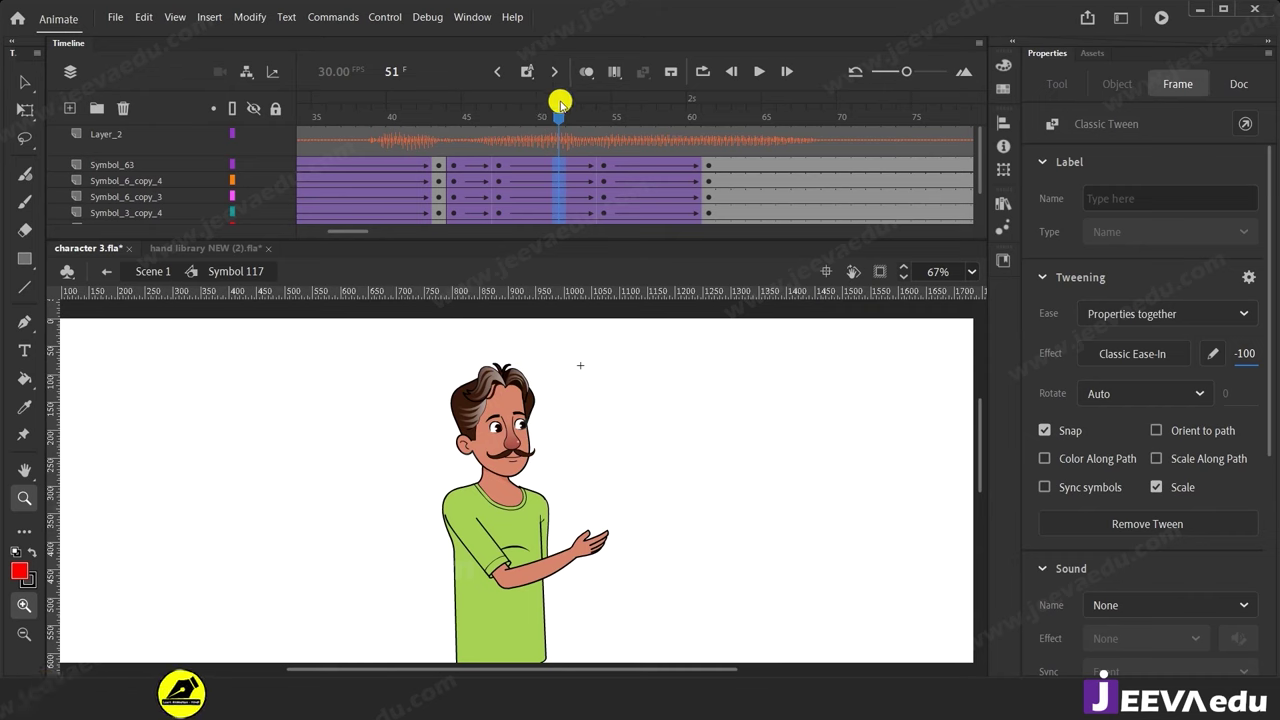
Hide the audio layer Layer_2 and scrub through the earlier poses up to frame 47.
left_click_drag(565, 113, 498, 113)
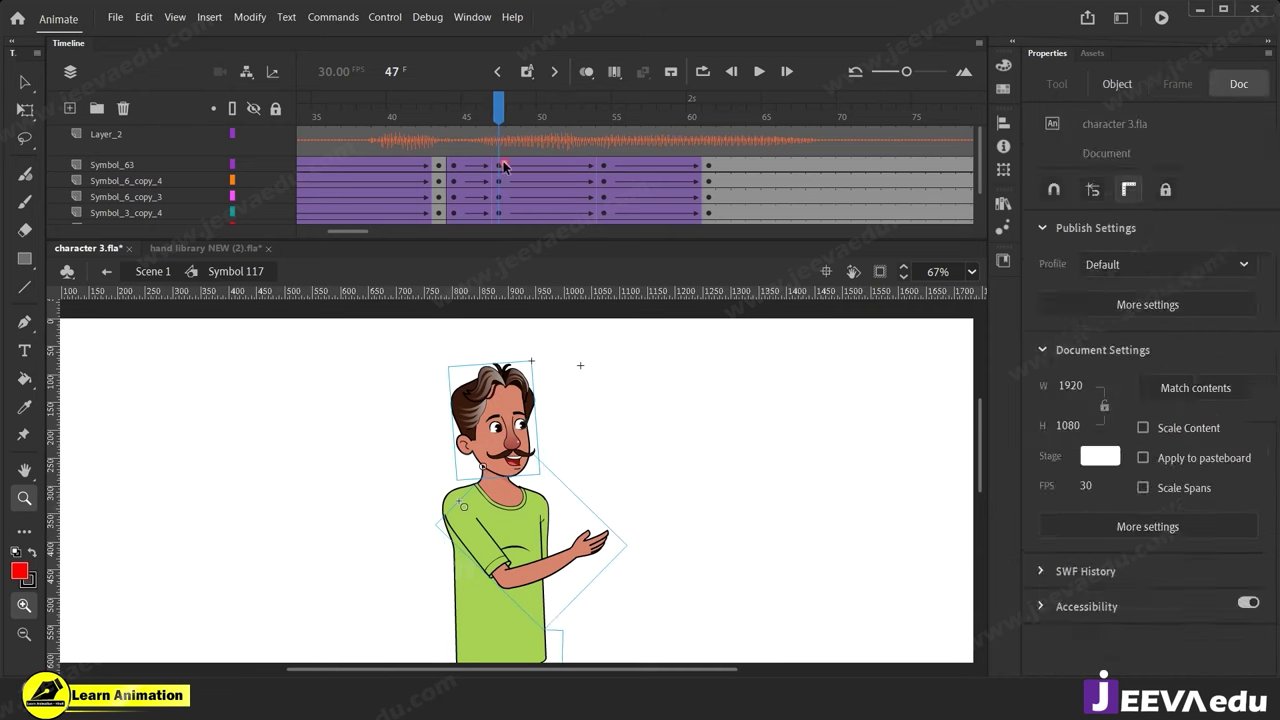
left_click(525, 561, "alt")
left_click_drag(613, 555, 613, 538)
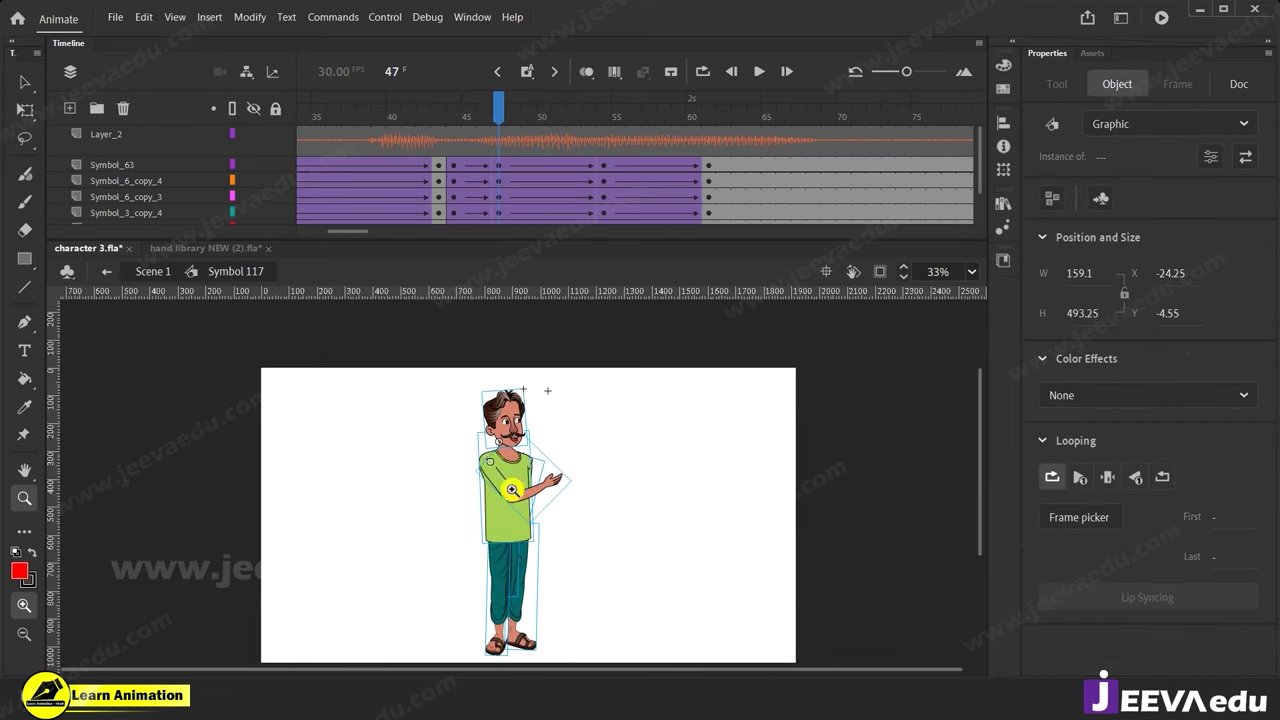
left_click(511, 490)
left_click(506, 510, "alt")
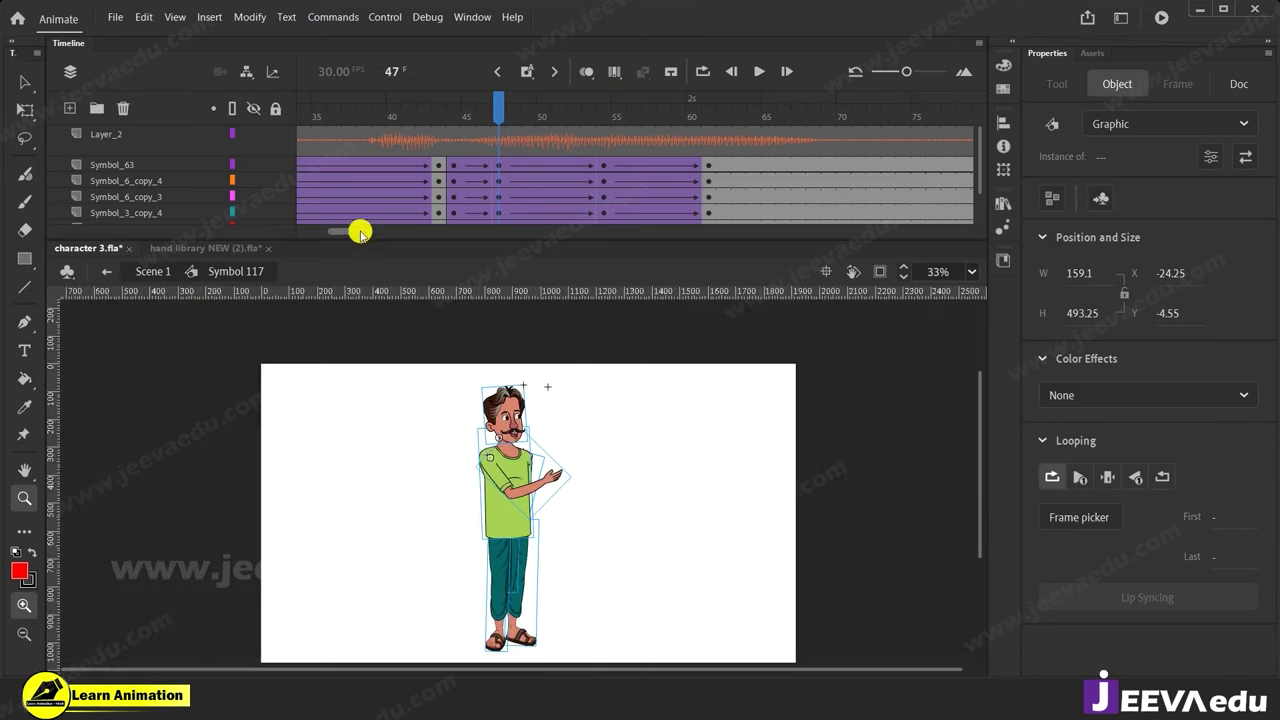
left_click_drag(355, 231, 305, 238)
left_click(252, 133)
left_click(485, 152)
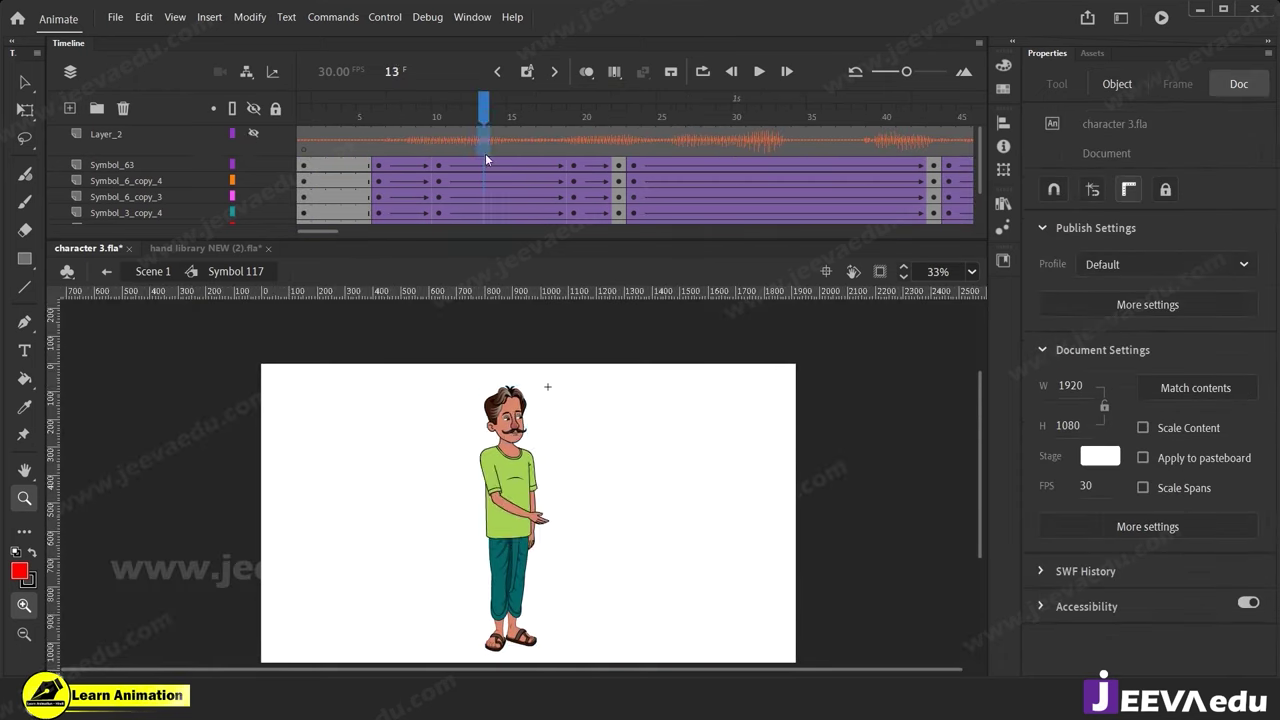
left_click(454, 118)
left_click(489, 465)
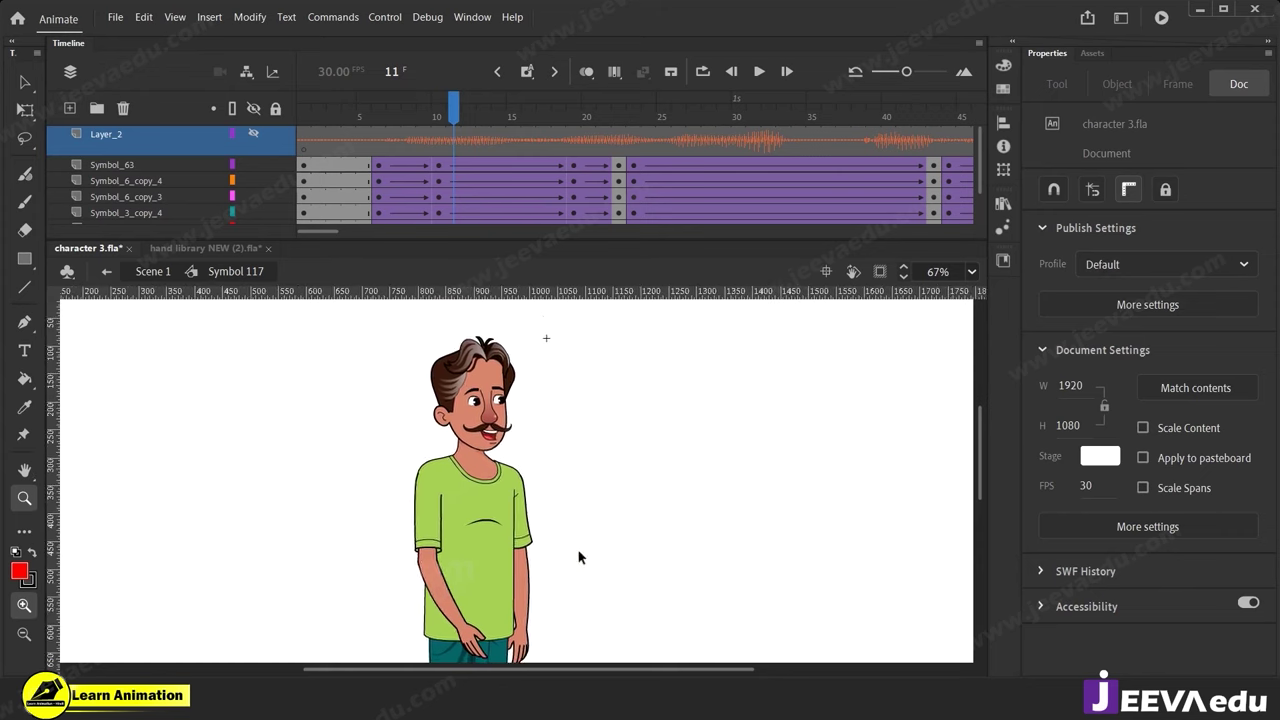
left_click(377, 137)
left_click_drag(374, 134, 531, 224)
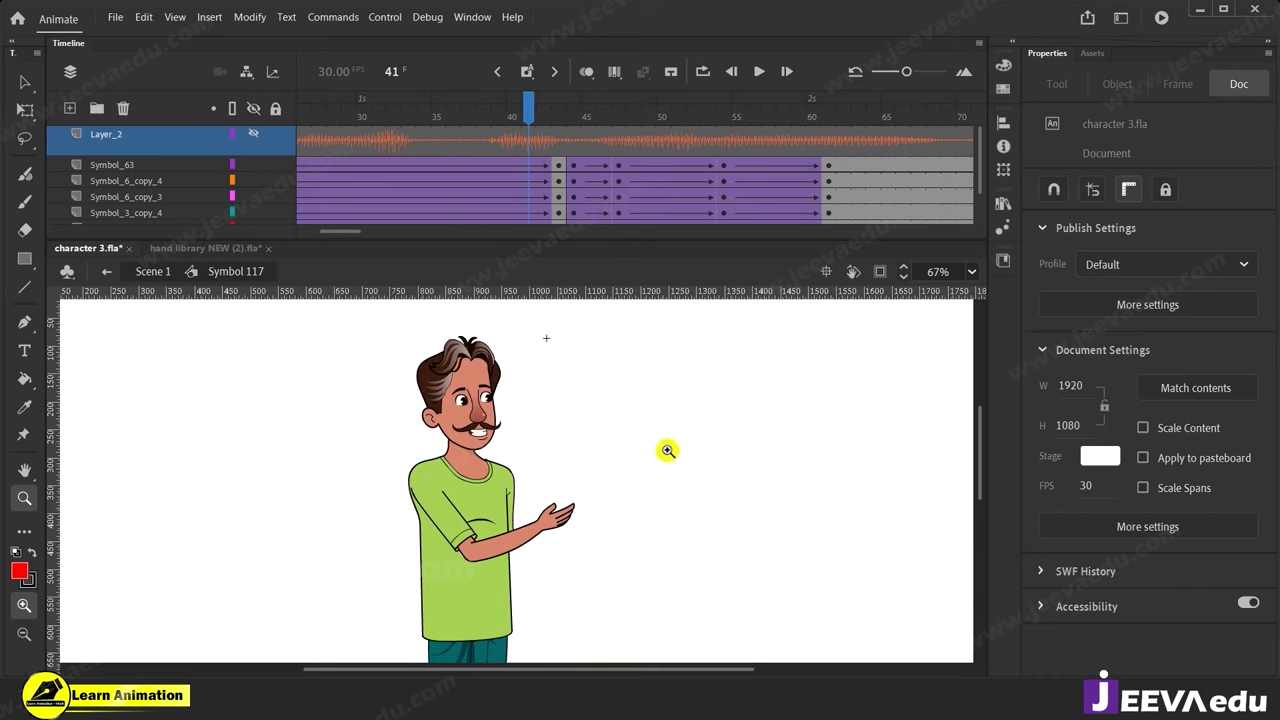
left_click_drag(571, 134, 617, 143)
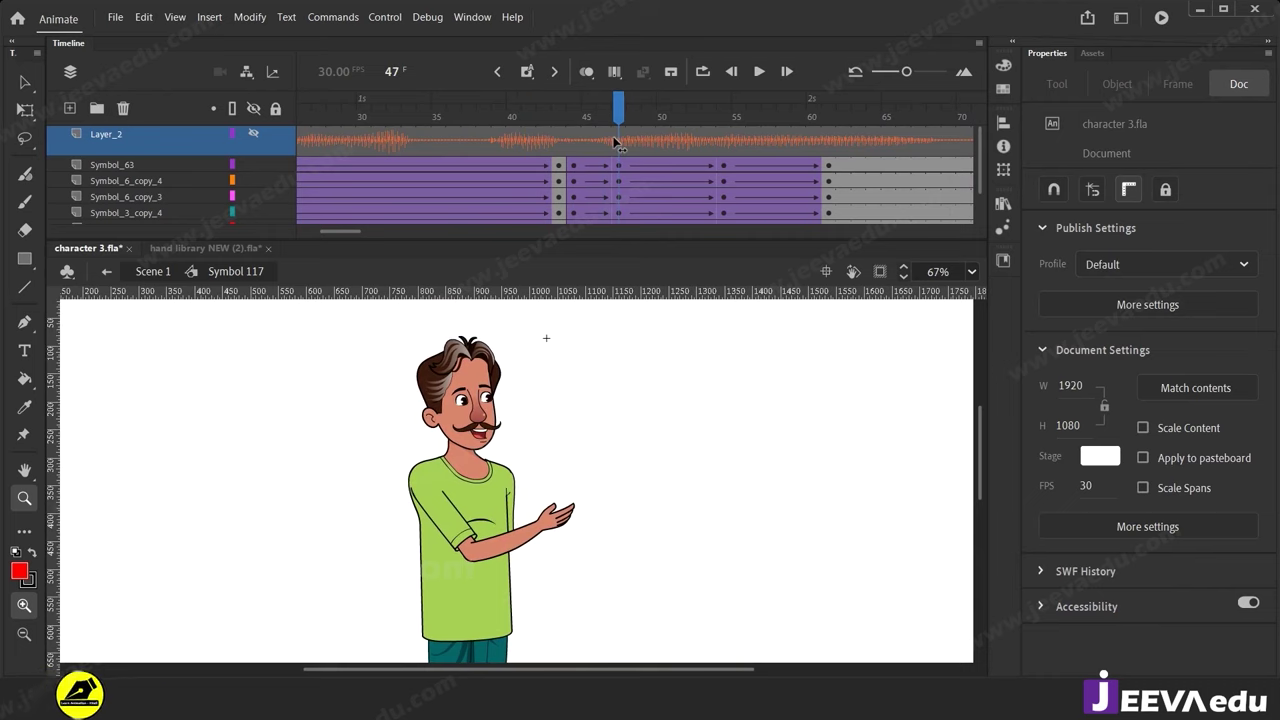
At frame 47, select the whole character and stretch it slightly upward with the feet kept in place.
left_click(520, 516, "alt")
left_click(480, 498)
left_click_drag(580, 545, 570, 582)
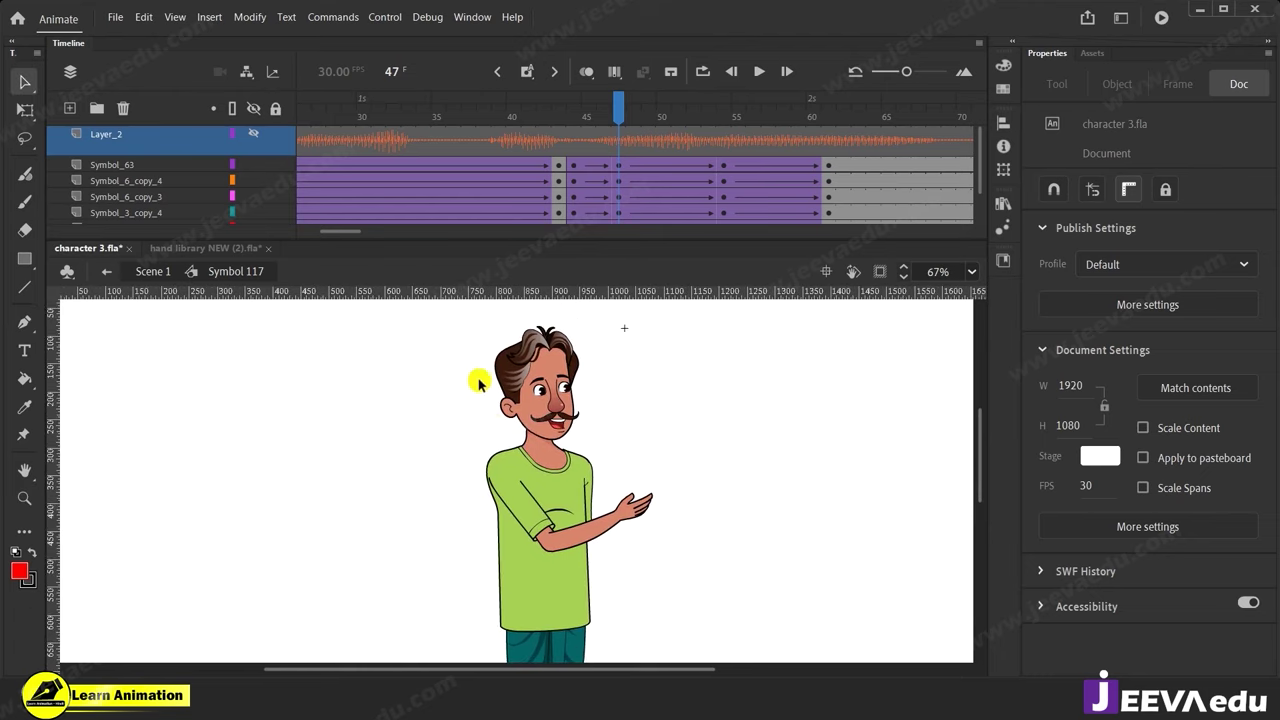
left_click(538, 518, "alt")
left_click_drag(522, 538, 520, 536)
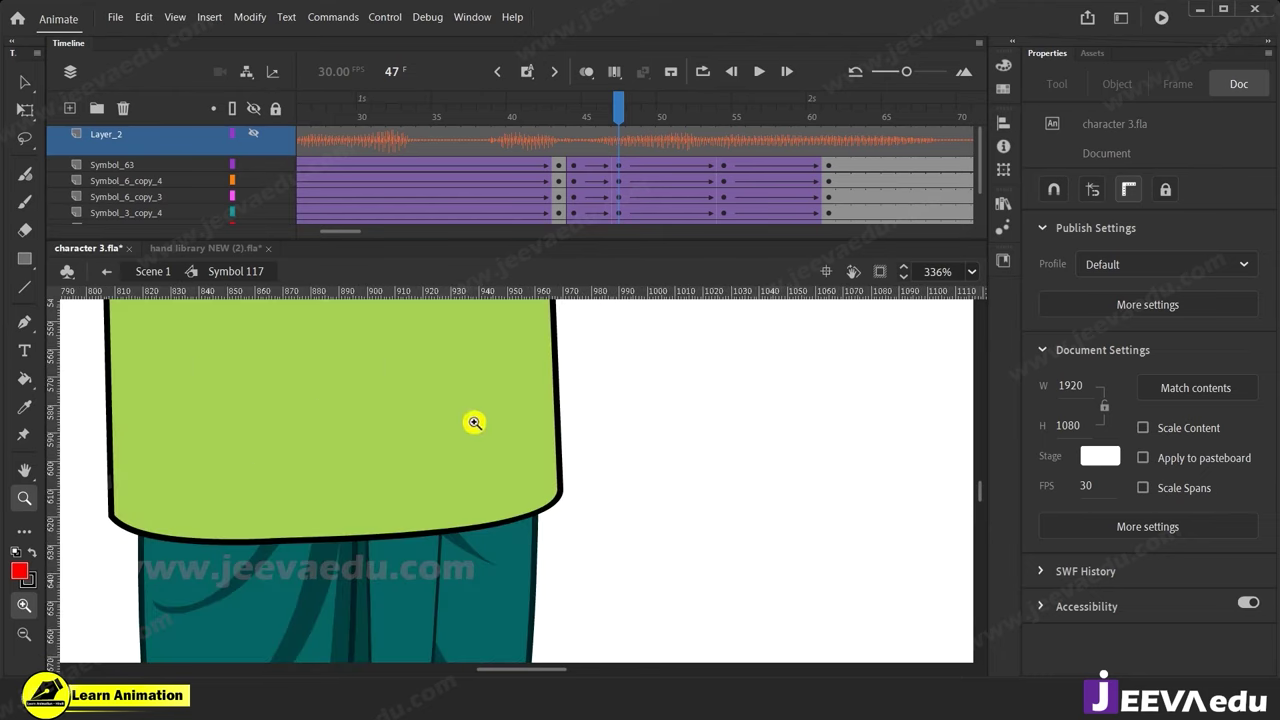
left_click(443, 499, "alt")
left_click(465, 488, "alt")
left_click(494, 477, "alt")
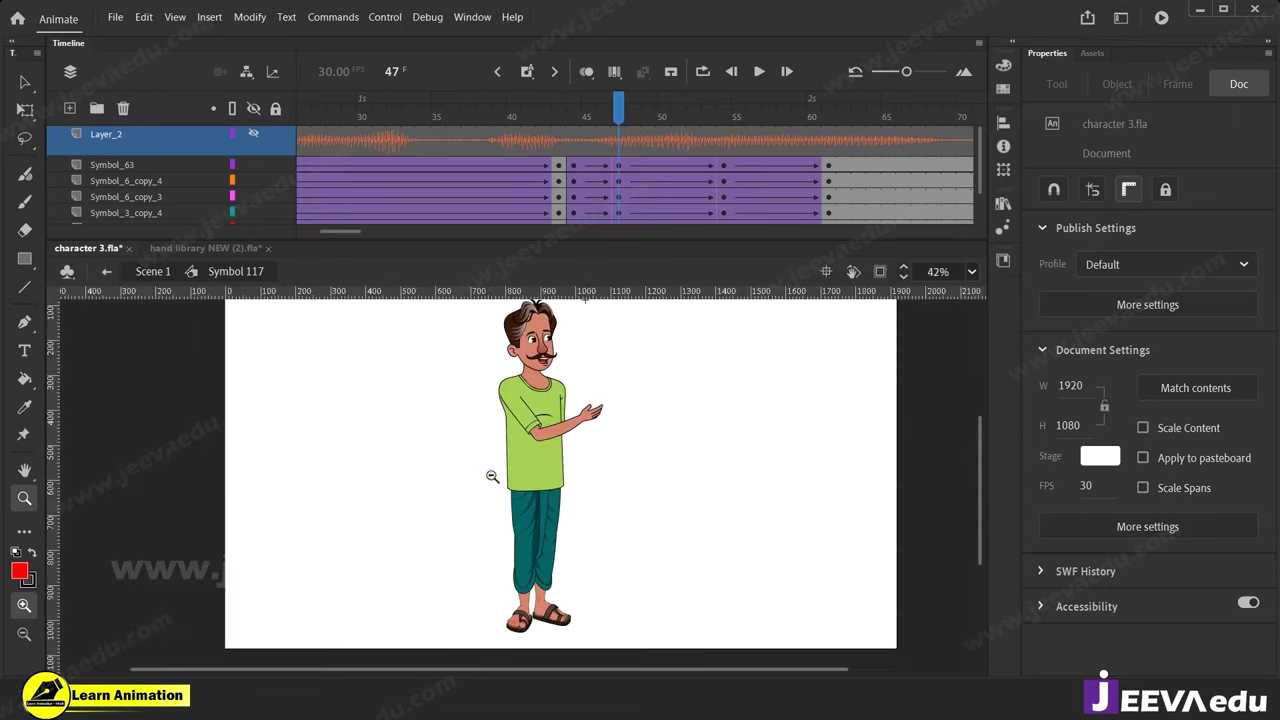
left_click_drag(600, 530, 601, 536)
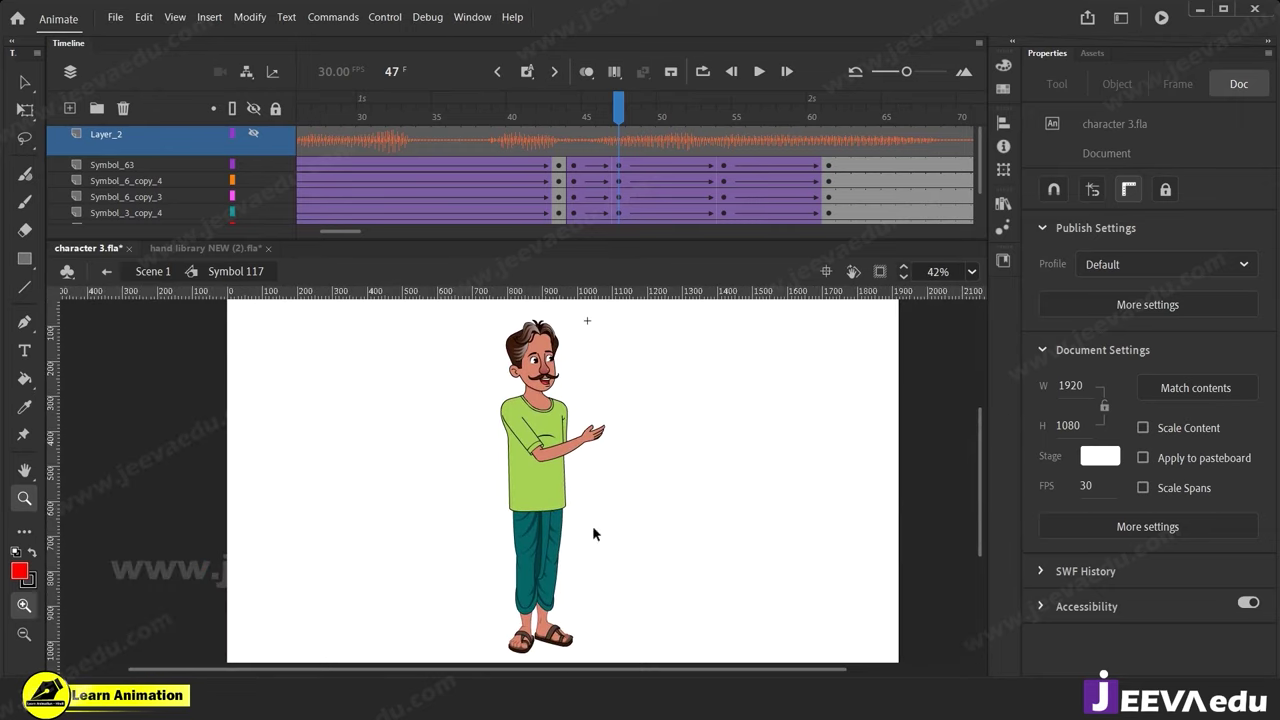
key("v")
left_click_drag(458, 330, 621, 628)
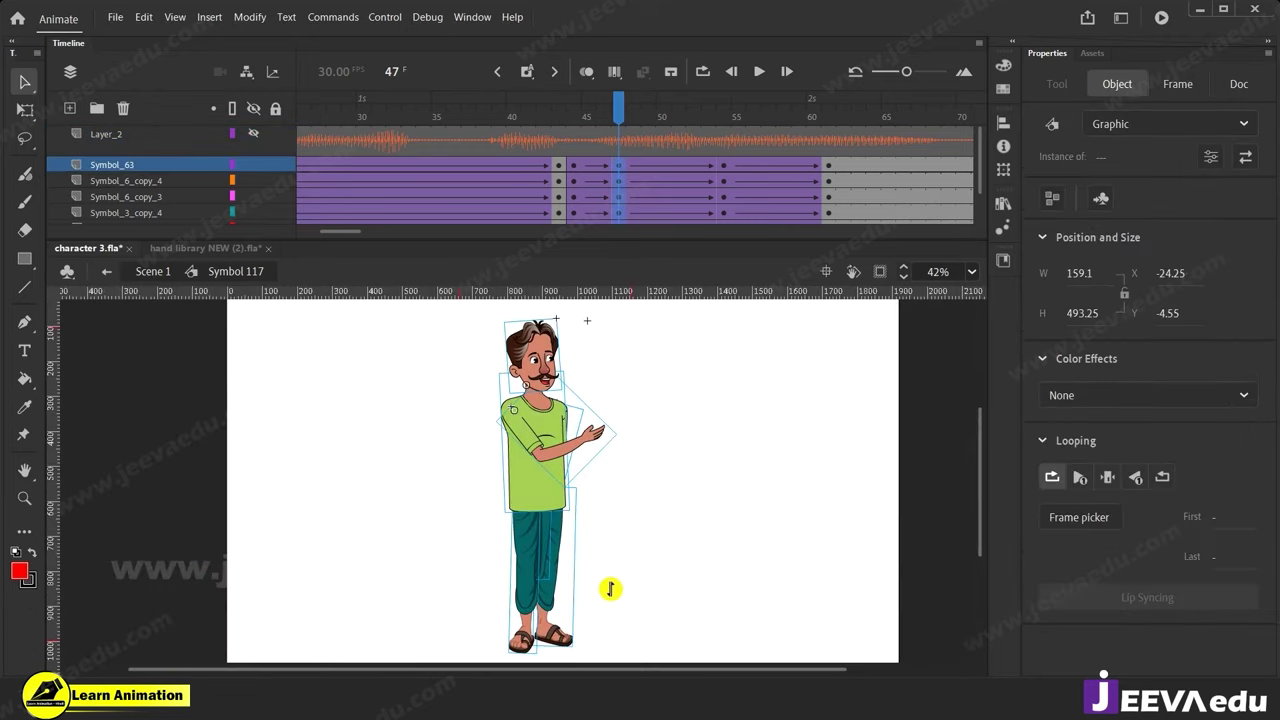
key("q")
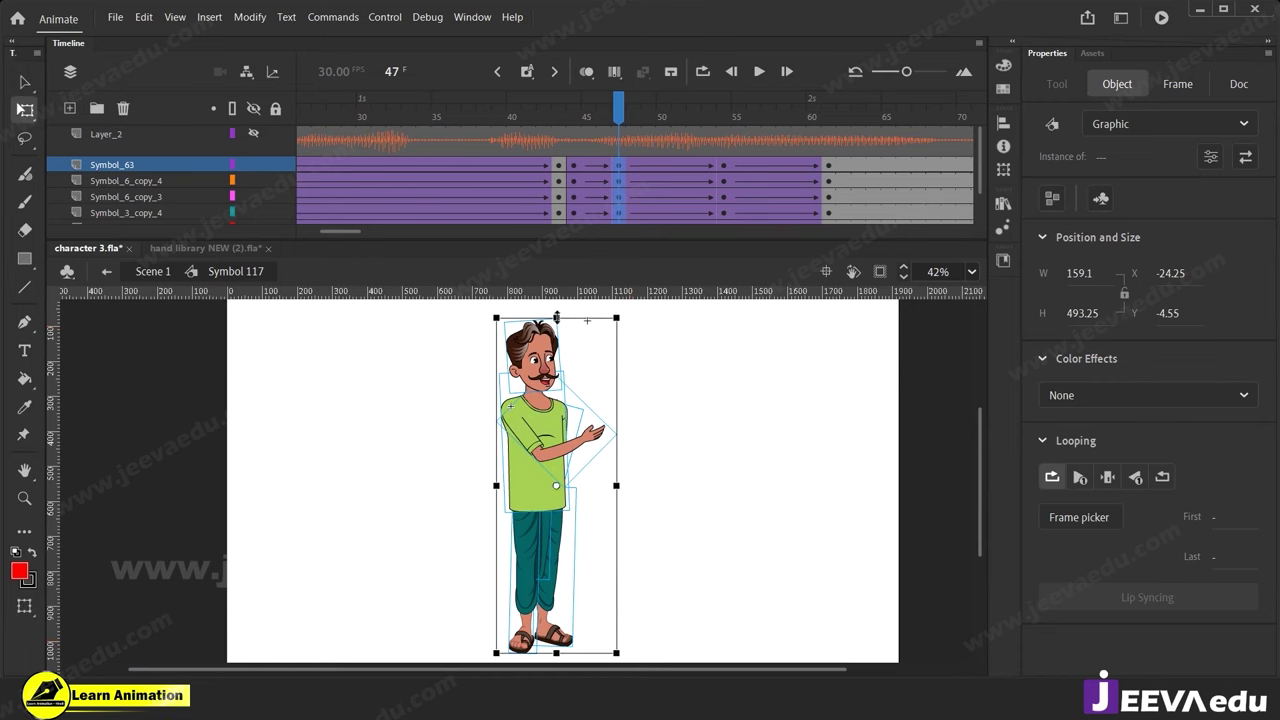
left_click_drag(557, 317, 557, 312)
left_click(666, 414)
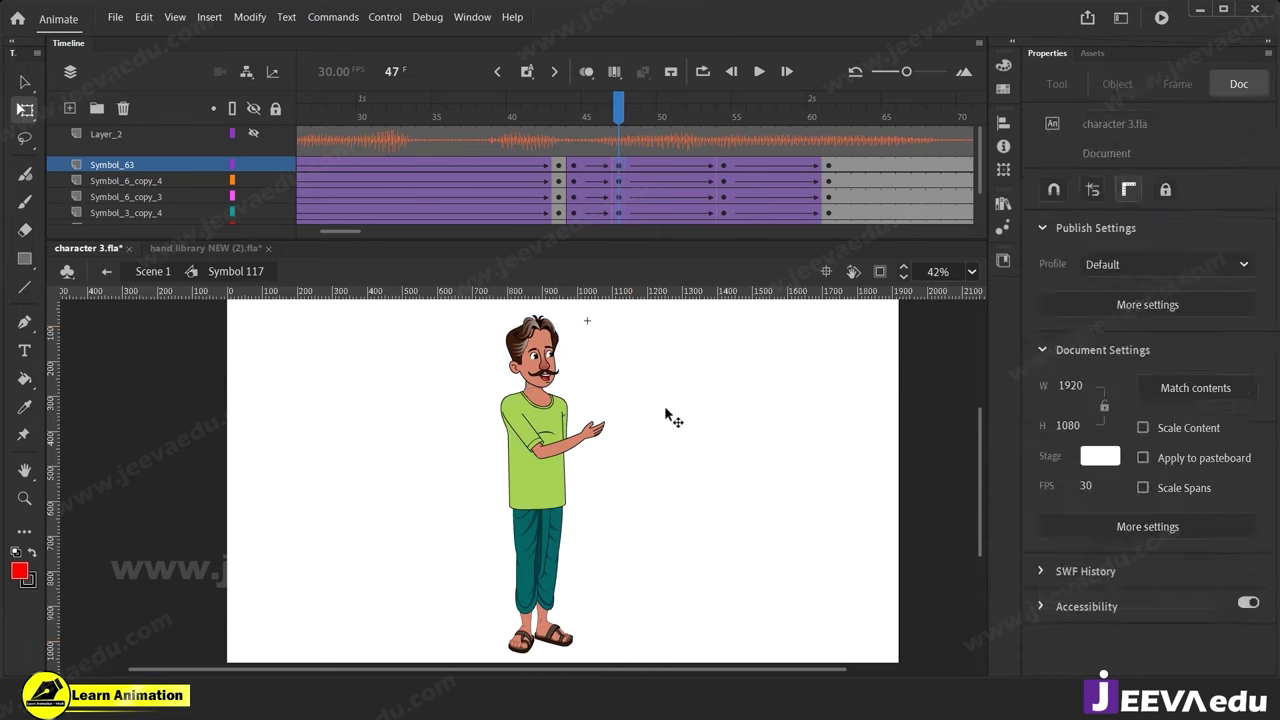
At frame 47, tilt the head backward, raise the gesturing arm slightly and rotate the rear arm a little.
left_click(548, 349)
left_click_drag(566, 314, 559, 306)
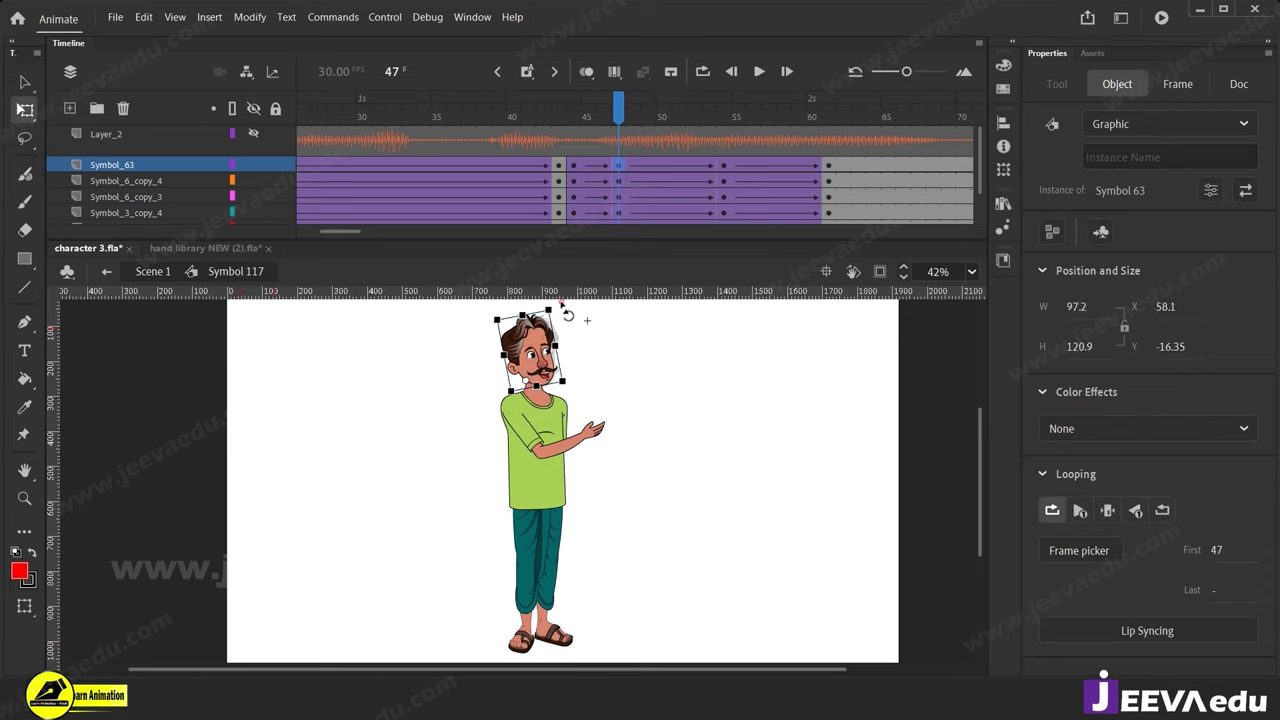
left_click(583, 438)
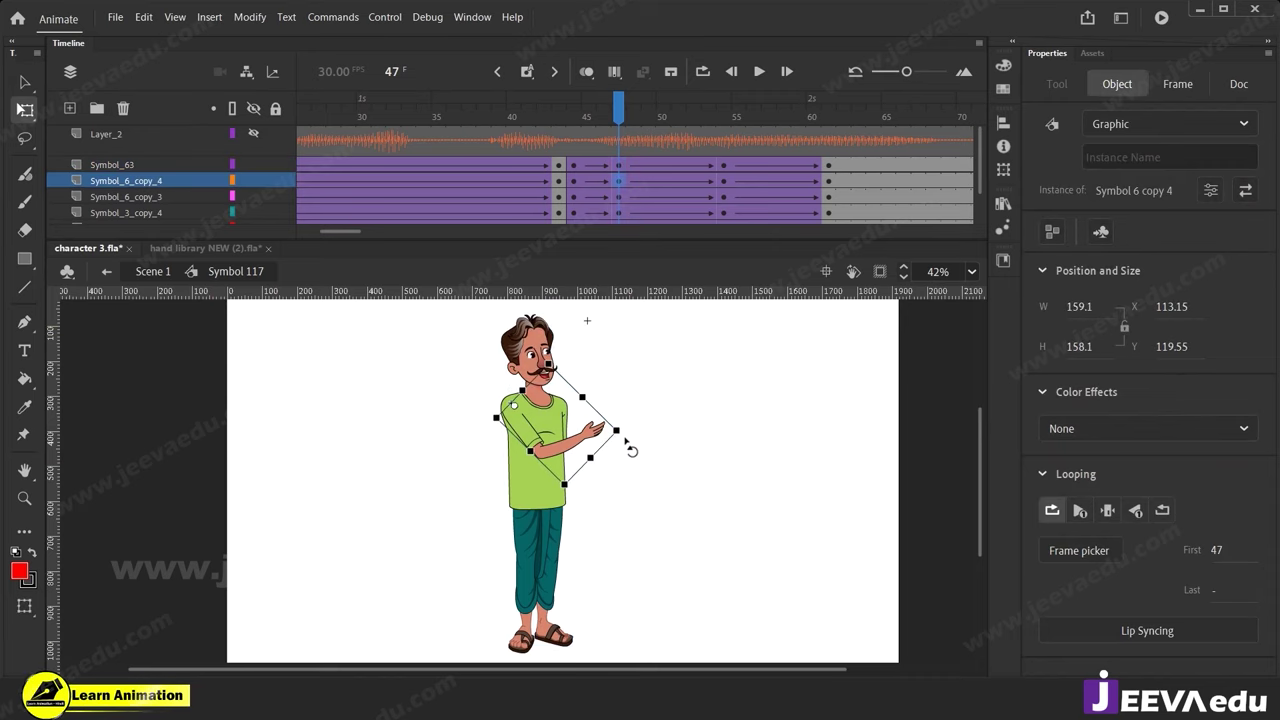
left_click_drag(631, 451, 626, 428)
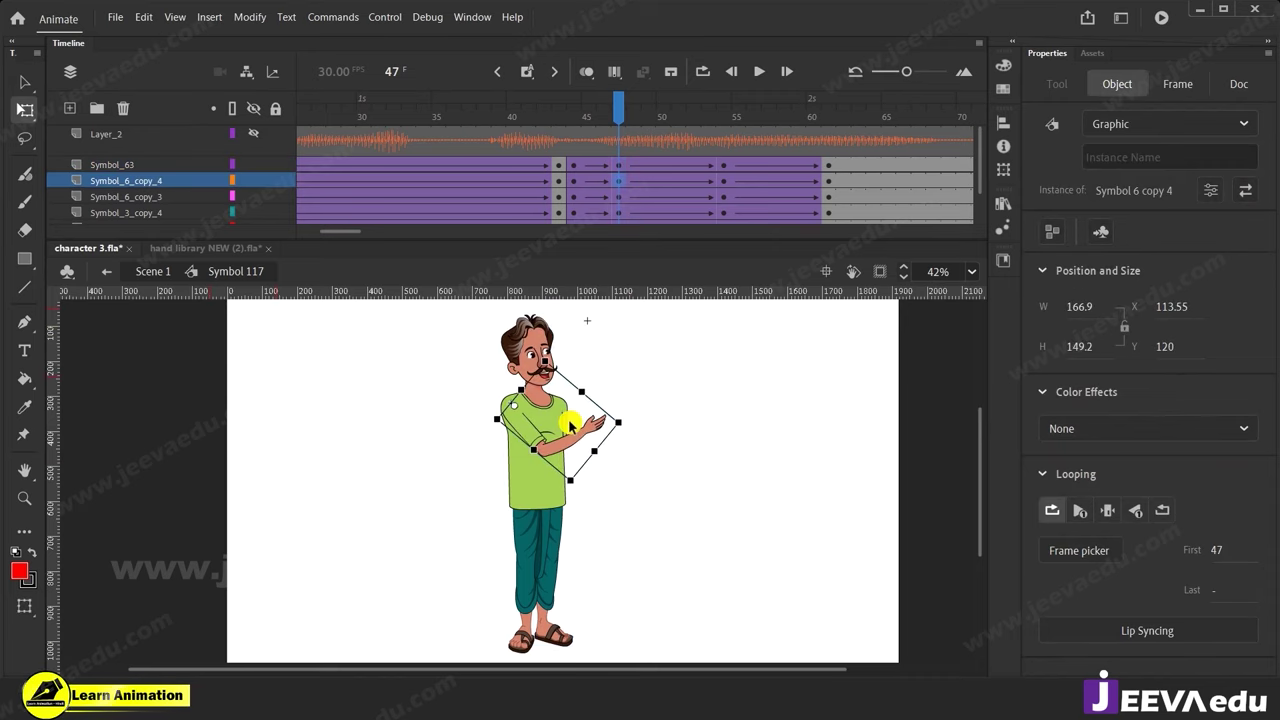
left_click(569, 425)
left_click(567, 424)
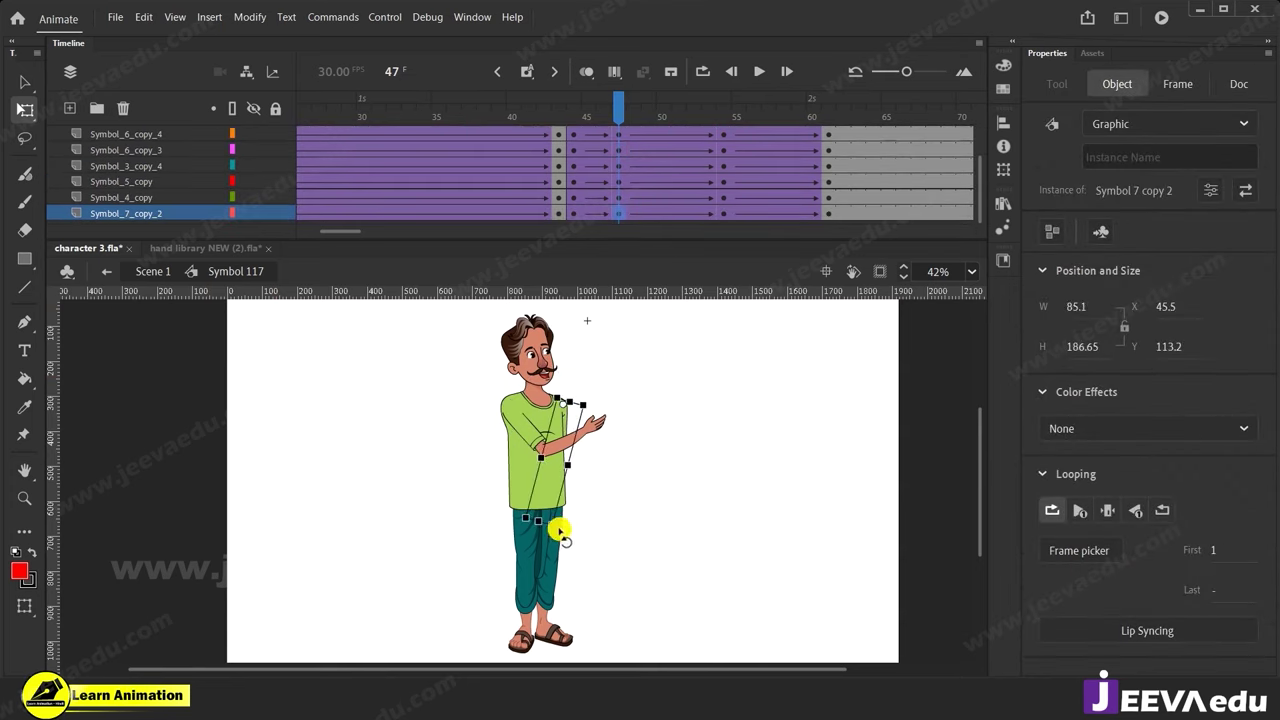
left_click_drag(556, 533, 553, 535)
Scrub around frame 47 to check the pose and tilt the head slightly further back.
left_click_drag(615, 118, 637, 156)
left_click(616, 153)
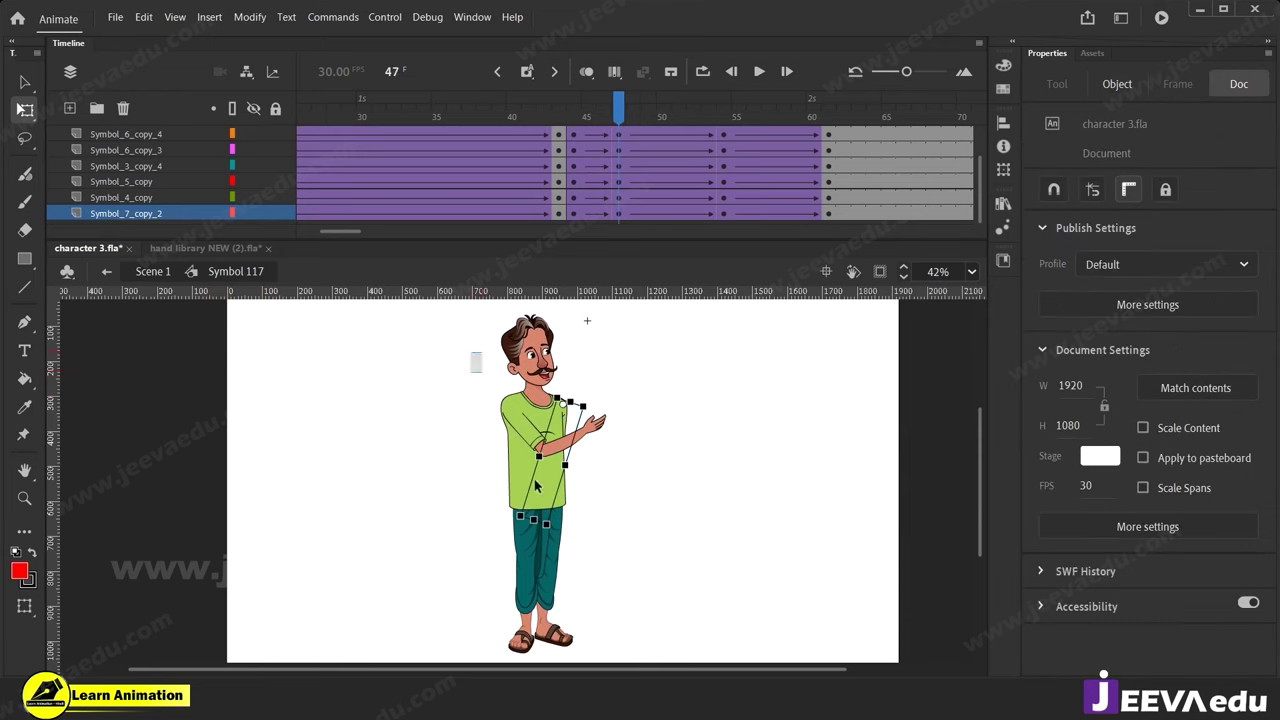
left_click(610, 612)
left_click_drag(556, 311, 553, 308)
Try squashing the whole character at frame 54 to a height of 479.75, then undo the squash.
left_click_drag(604, 112, 723, 145)
left_click(512, 458)
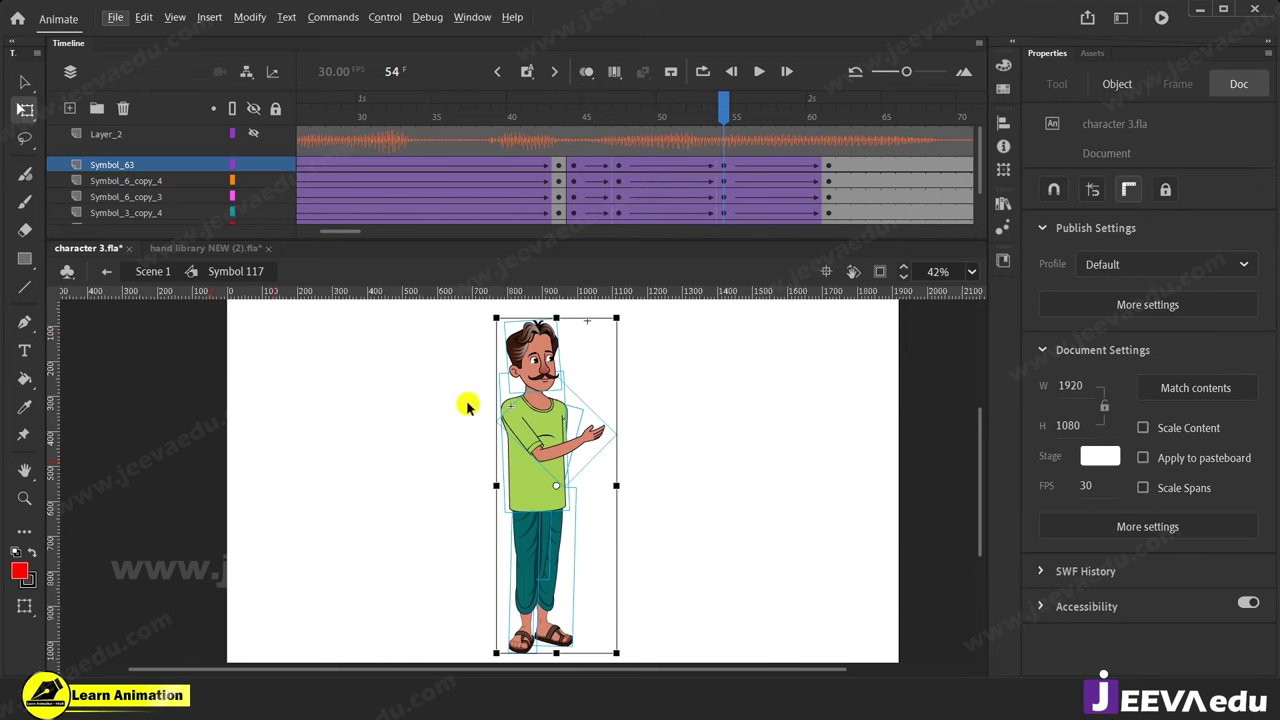
left_click(600, 573)
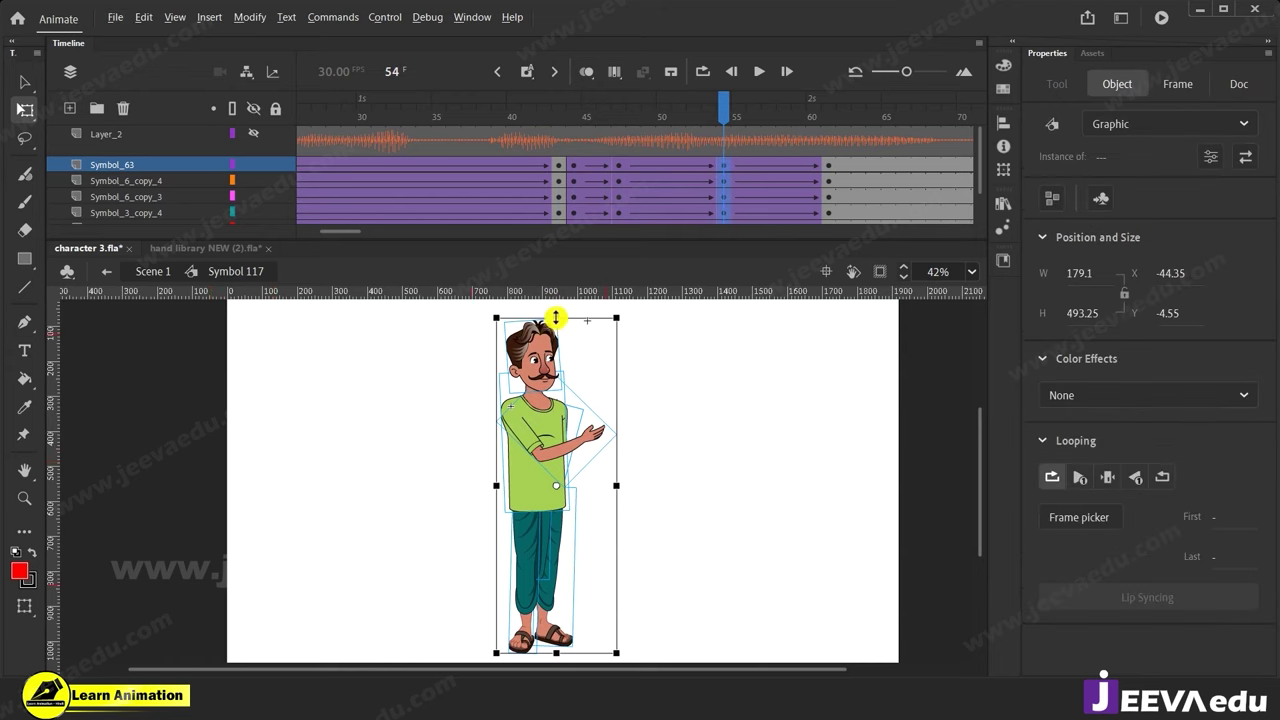
left_click_drag(556, 316, 557, 326)
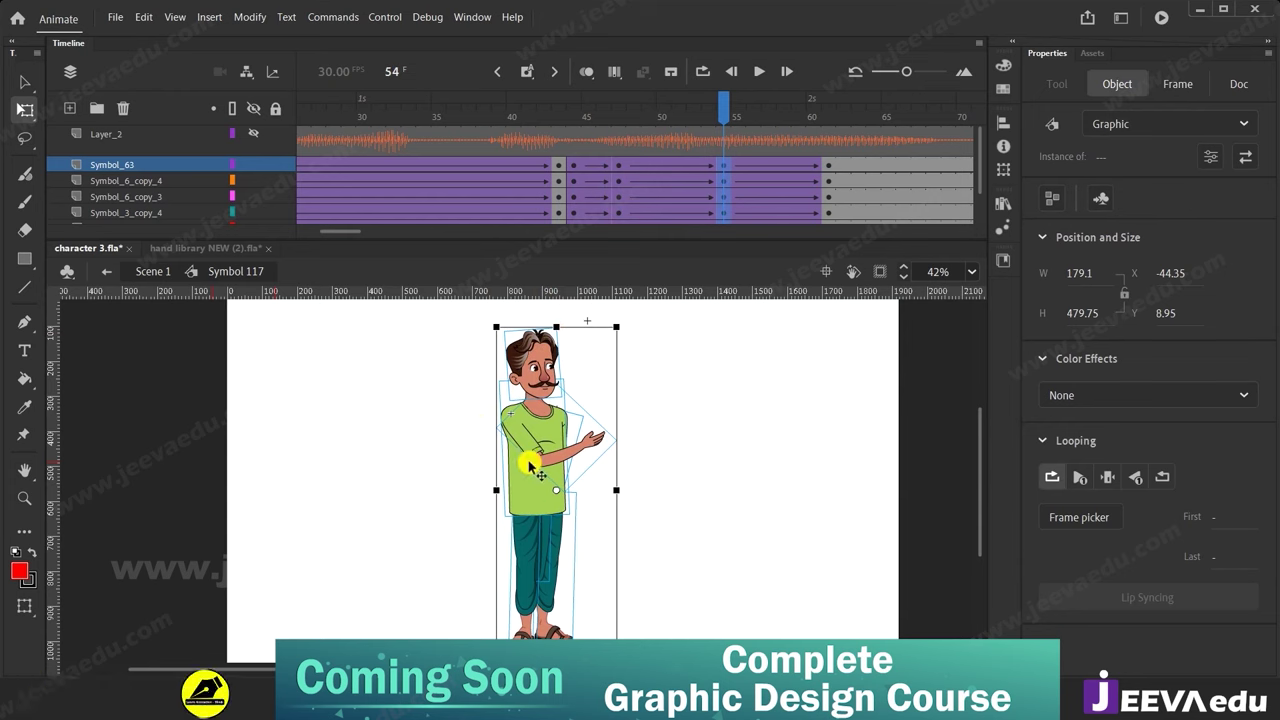
left_click_drag(699, 119, 728, 147)
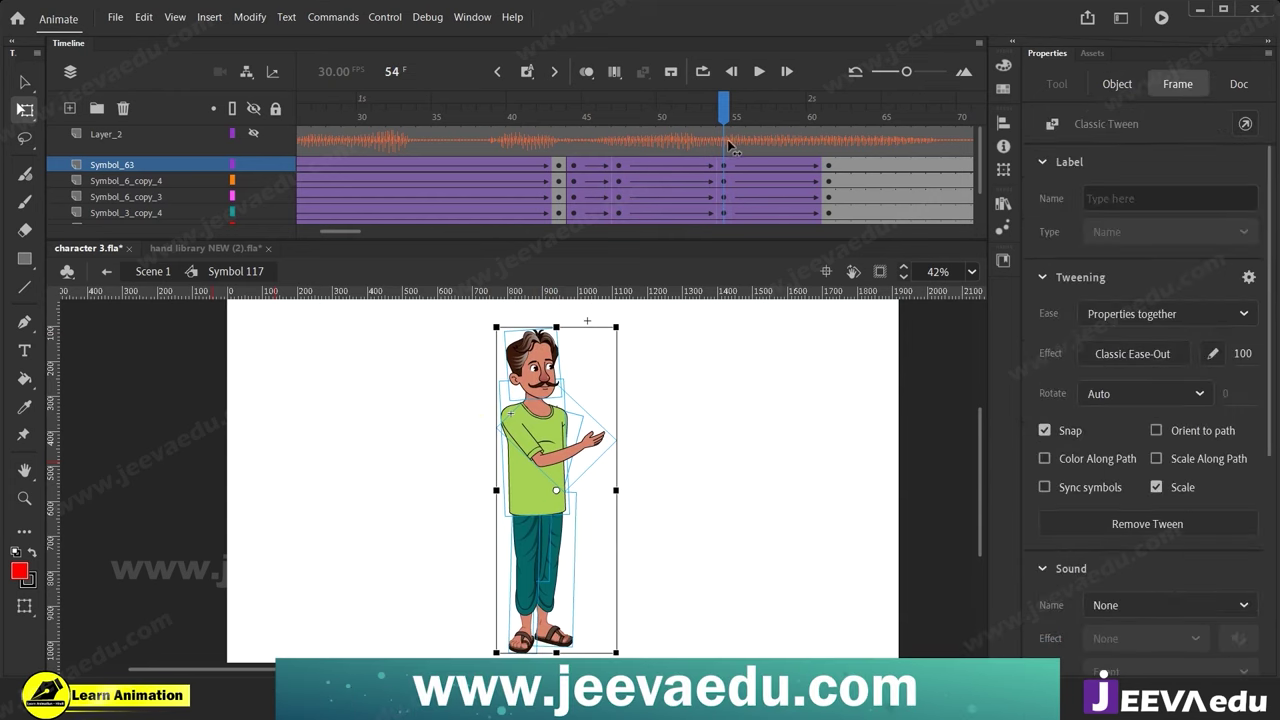
left_click(731, 145)
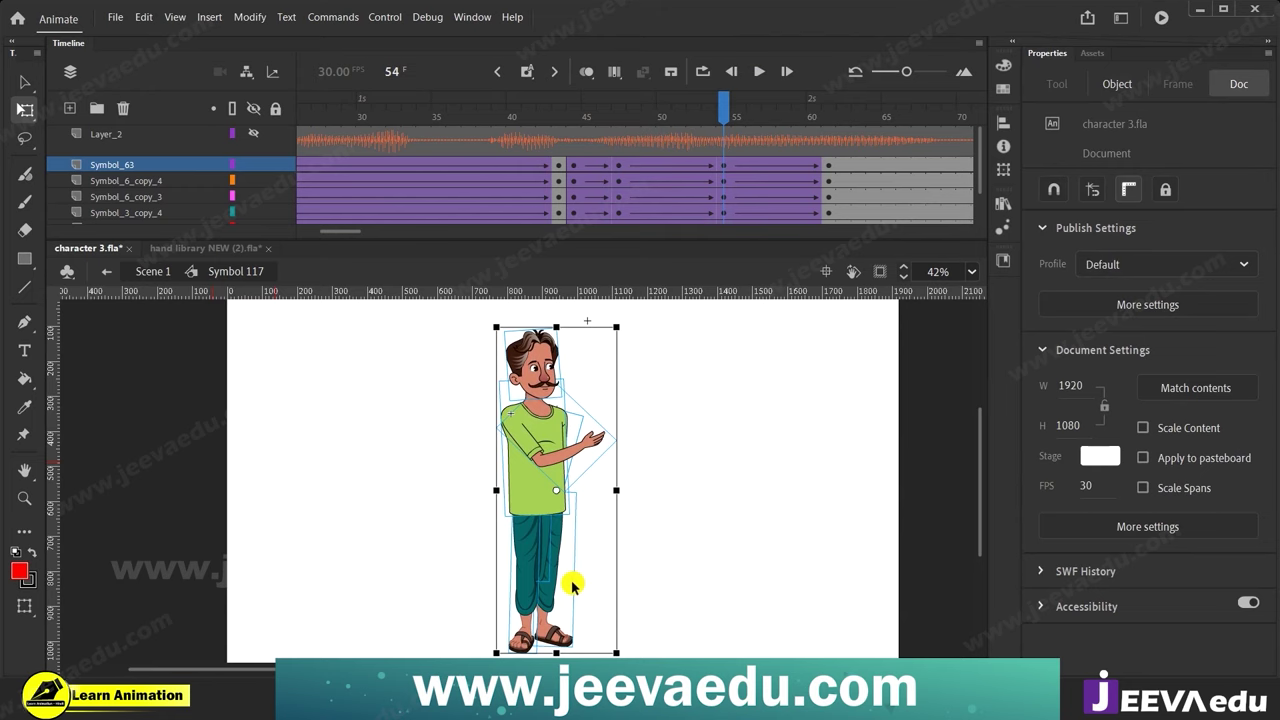
left_click(565, 581)
left_click(537, 440)
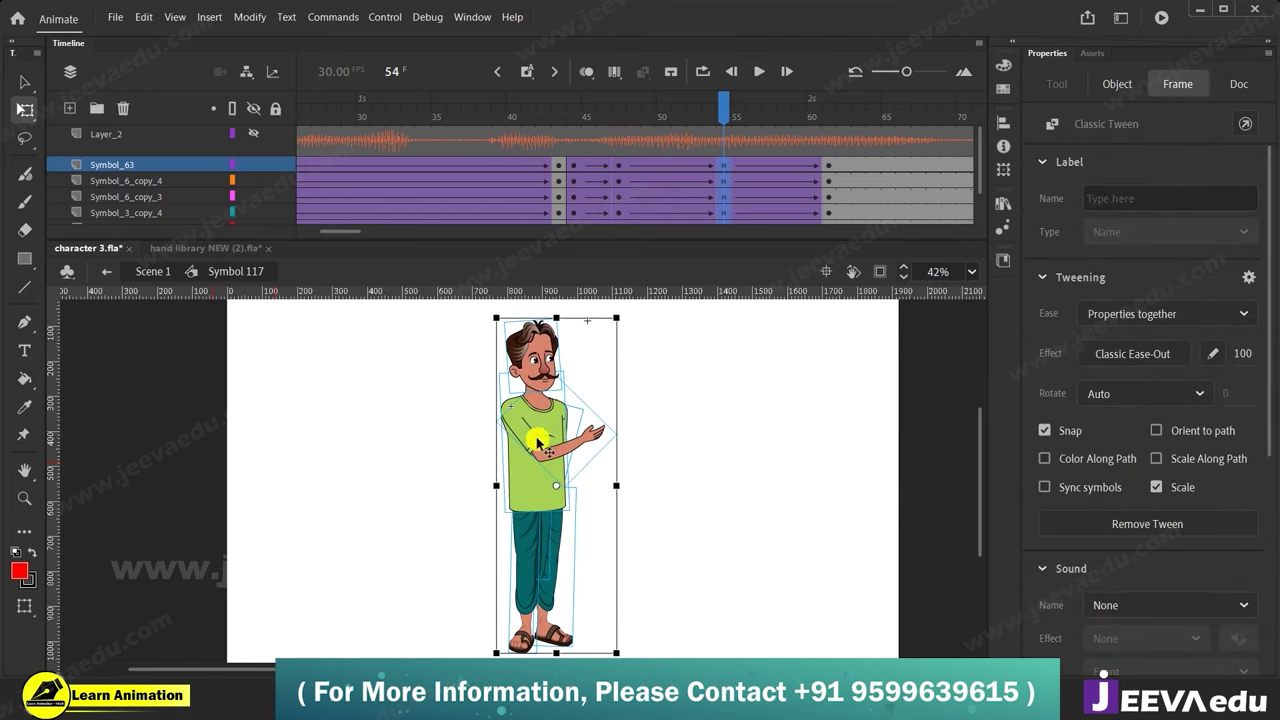
At frame 54, select the head, torso and arms without the legs and squash them slightly down toward the waist.
left_click(408, 374)
left_click_drag(438, 340, 724, 432)
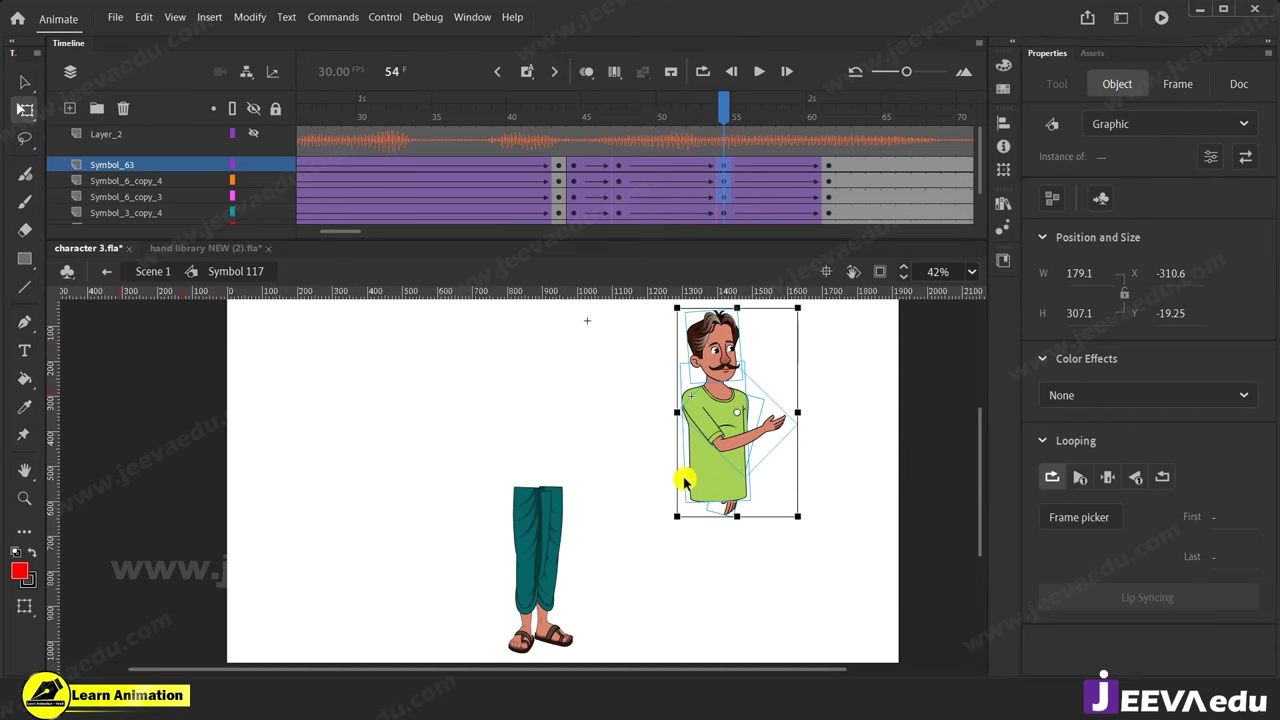
key("ctrl+z")
left_click_drag(557, 423, 540, 497)
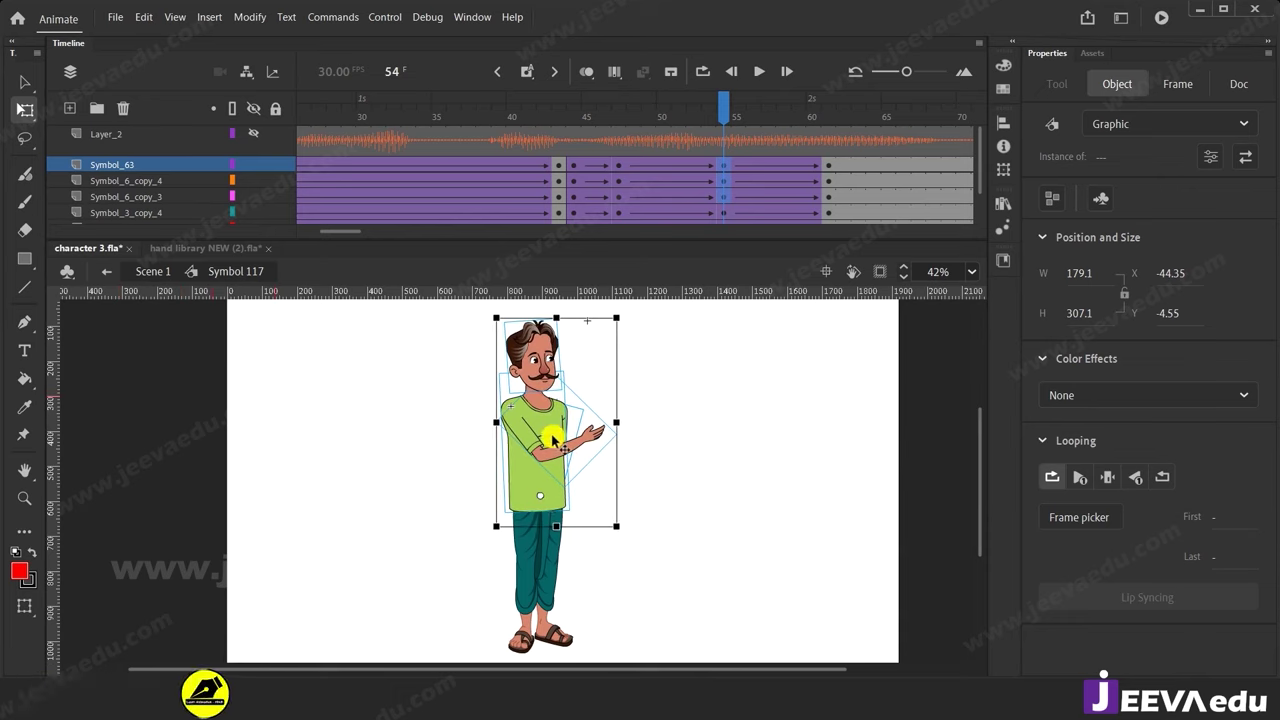
left_click_drag(556, 318, 557, 326)
left_click_drag(705, 112, 722, 202)
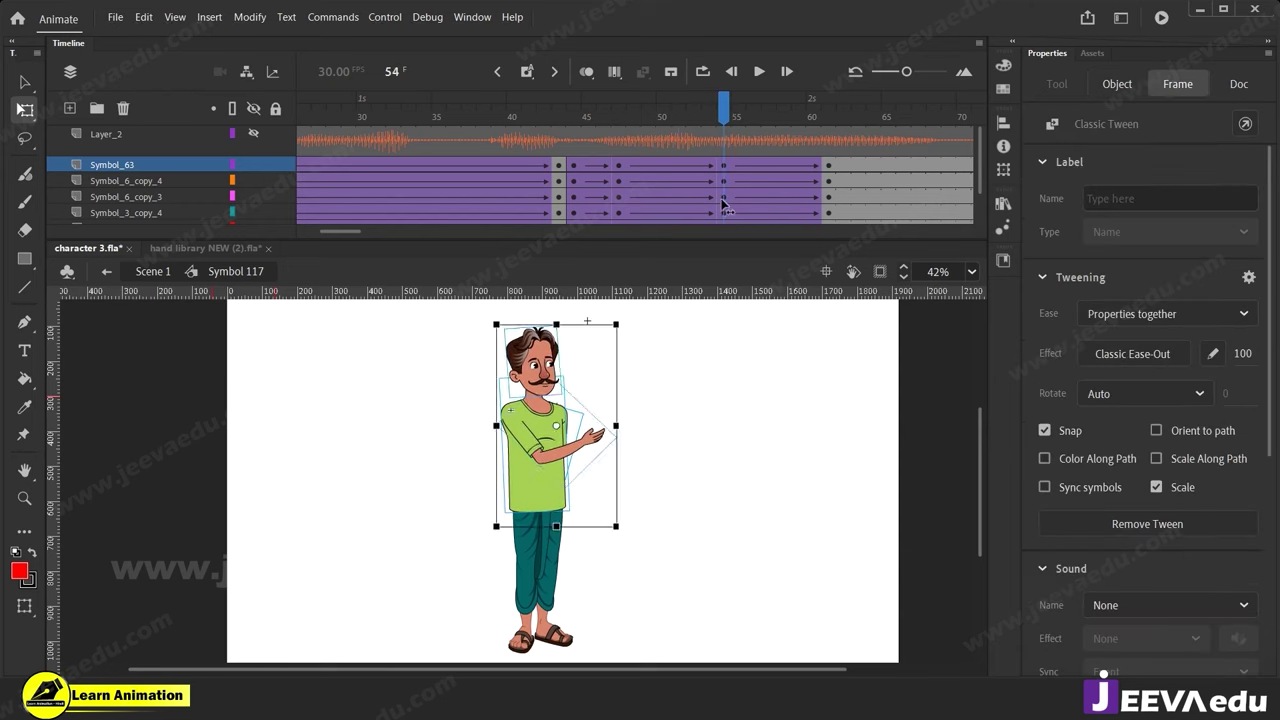
At frame 54, tilt the head forward, rotate the gesturing arm slightly upward and rotate the rear arm a little.
left_click(724, 200)
left_click(444, 345)
left_click(534, 364)
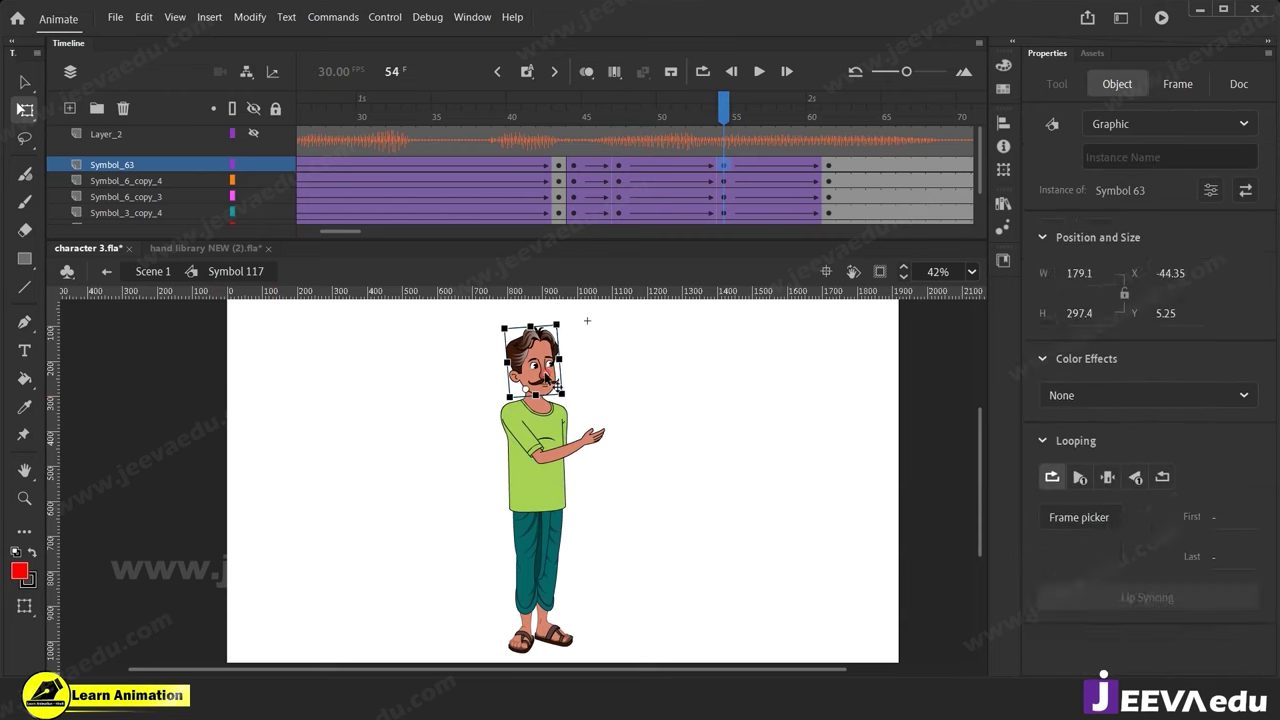
left_click_drag(568, 322, 584, 343)
left_click(595, 440)
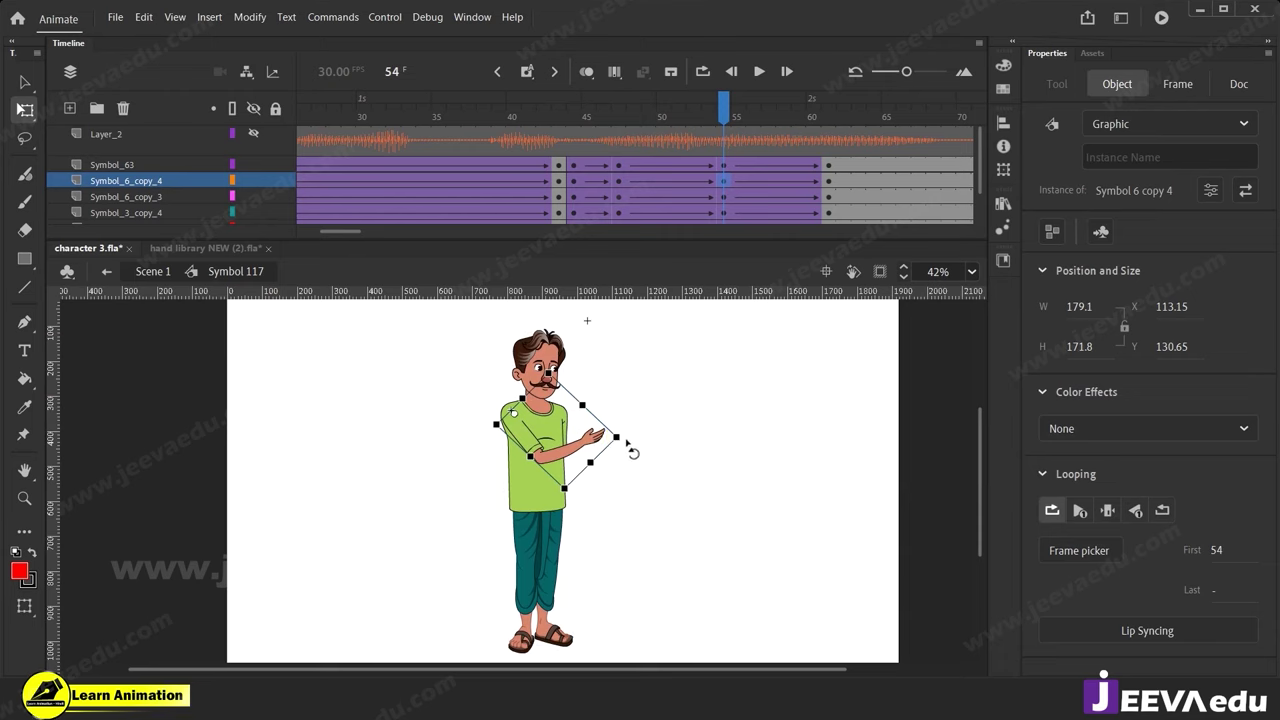
left_click_drag(627, 441, 636, 440)
left_click(570, 433)
left_click_drag(563, 530, 559, 541)
At frame 61, select the head, torso and arms without the legs and lean them forward around a pivot at the waist.
left_click(573, 145)
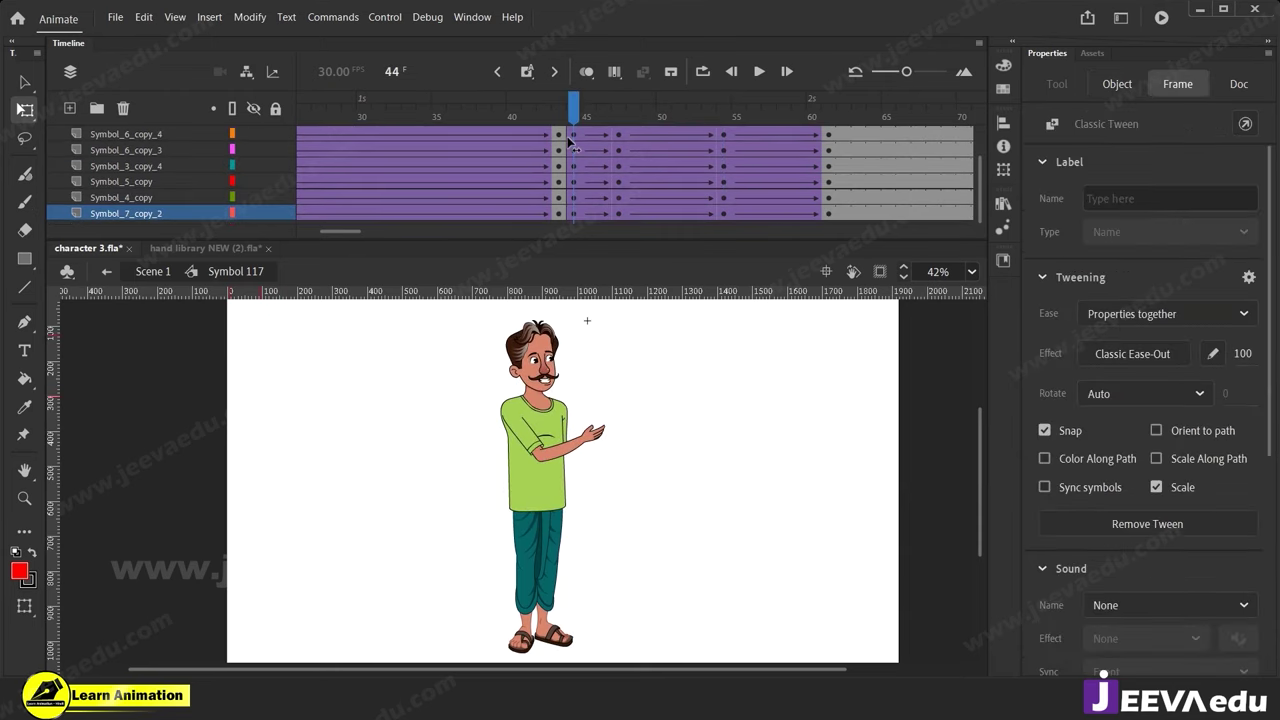
left_click_drag(573, 145, 826, 190)
left_click(828, 222)
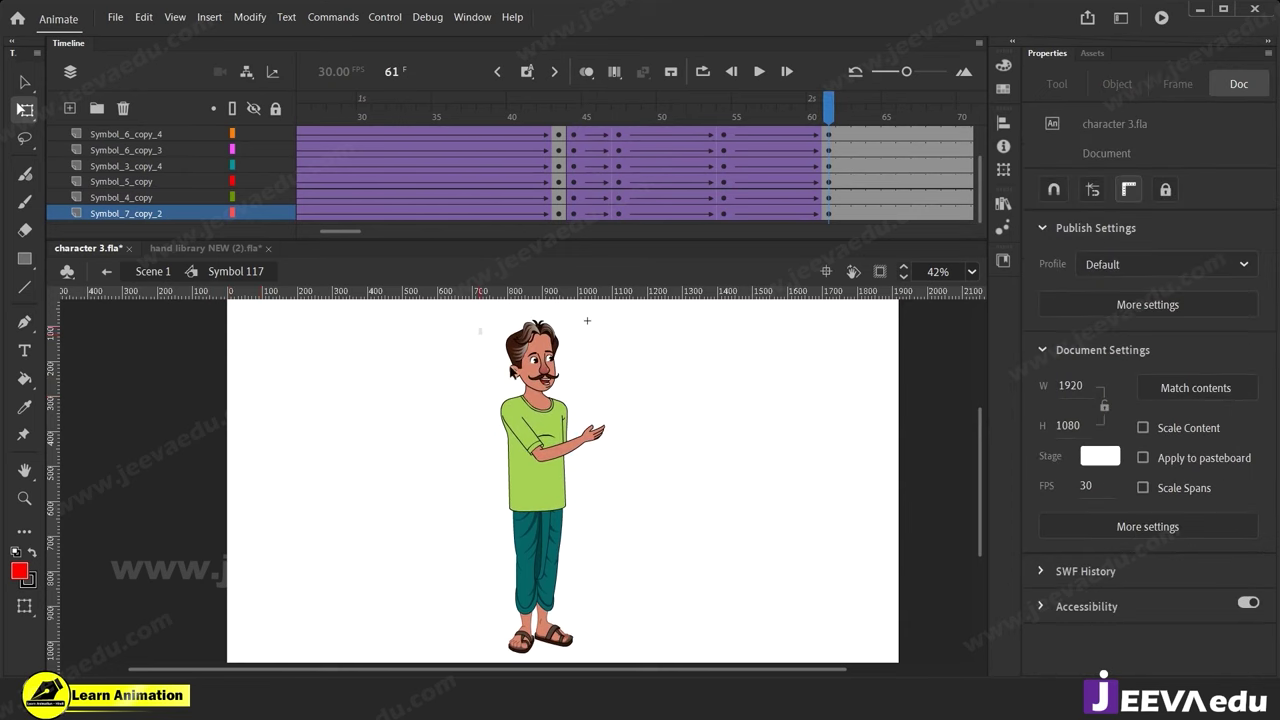
left_click(567, 449)
left_click_drag(556, 422, 538, 494)
left_click_drag(638, 326, 640, 334)
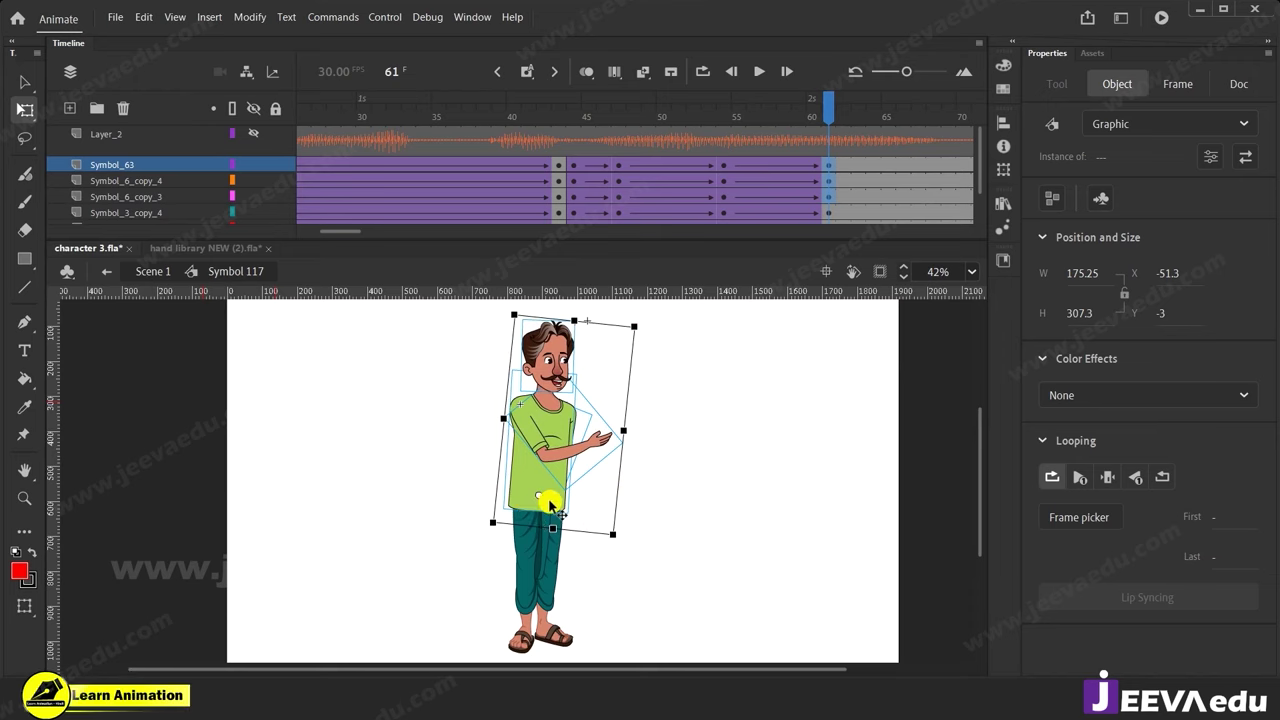
At frame 61, tilt the head backward and raise the gesturing arm so the hand comes up toward chin height.
left_click(435, 391)
left_click(557, 349)
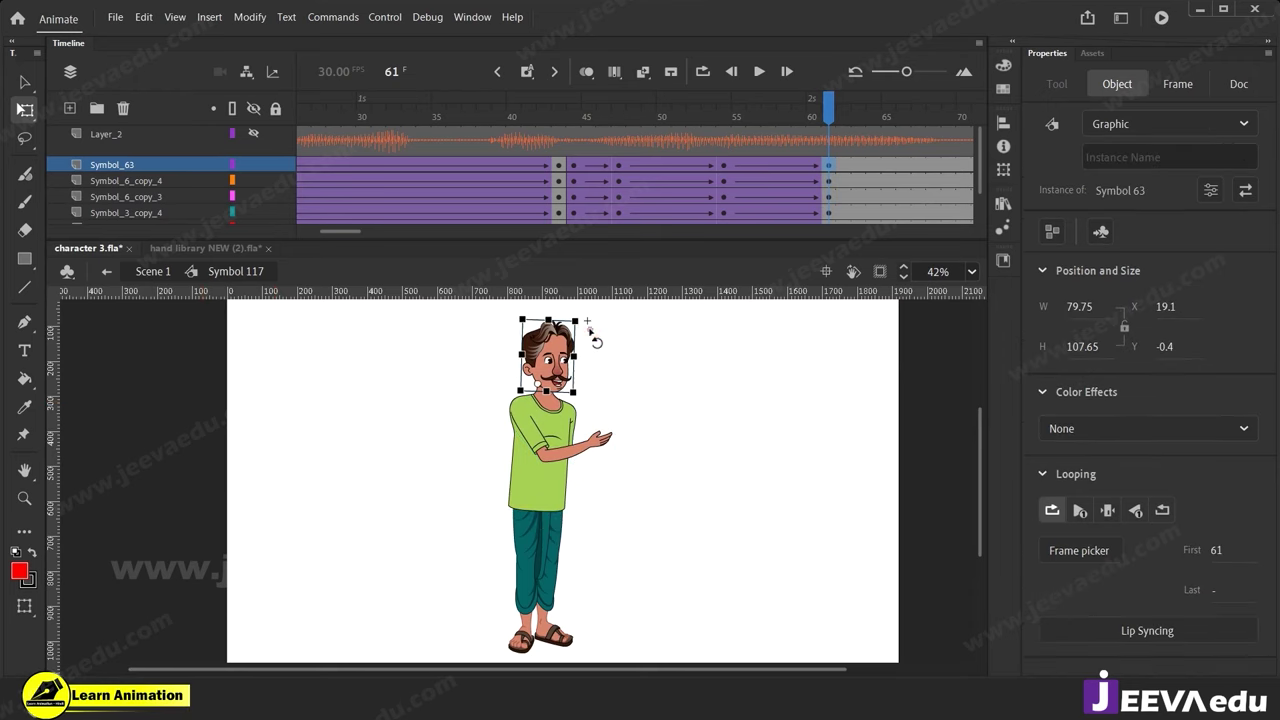
left_click_drag(588, 330, 577, 322)
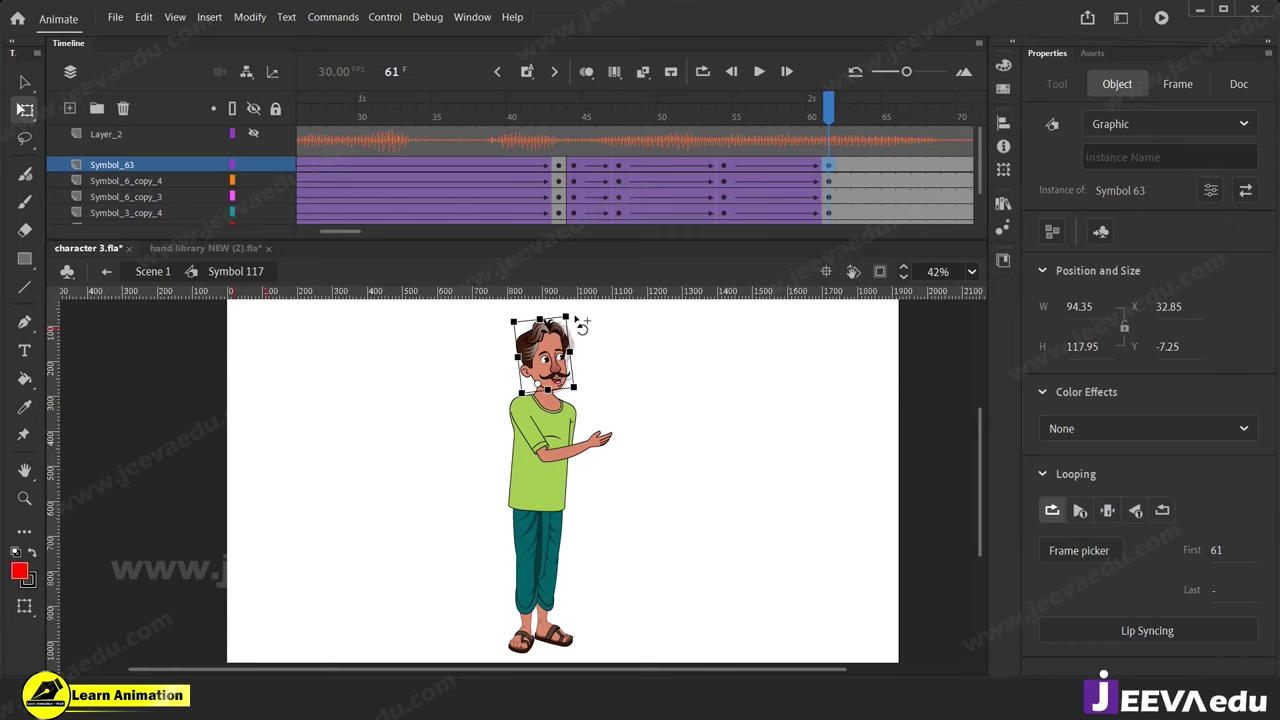
left_click(592, 438)
left_click_drag(633, 446, 646, 408)
left_click_drag(646, 408, 640, 383)
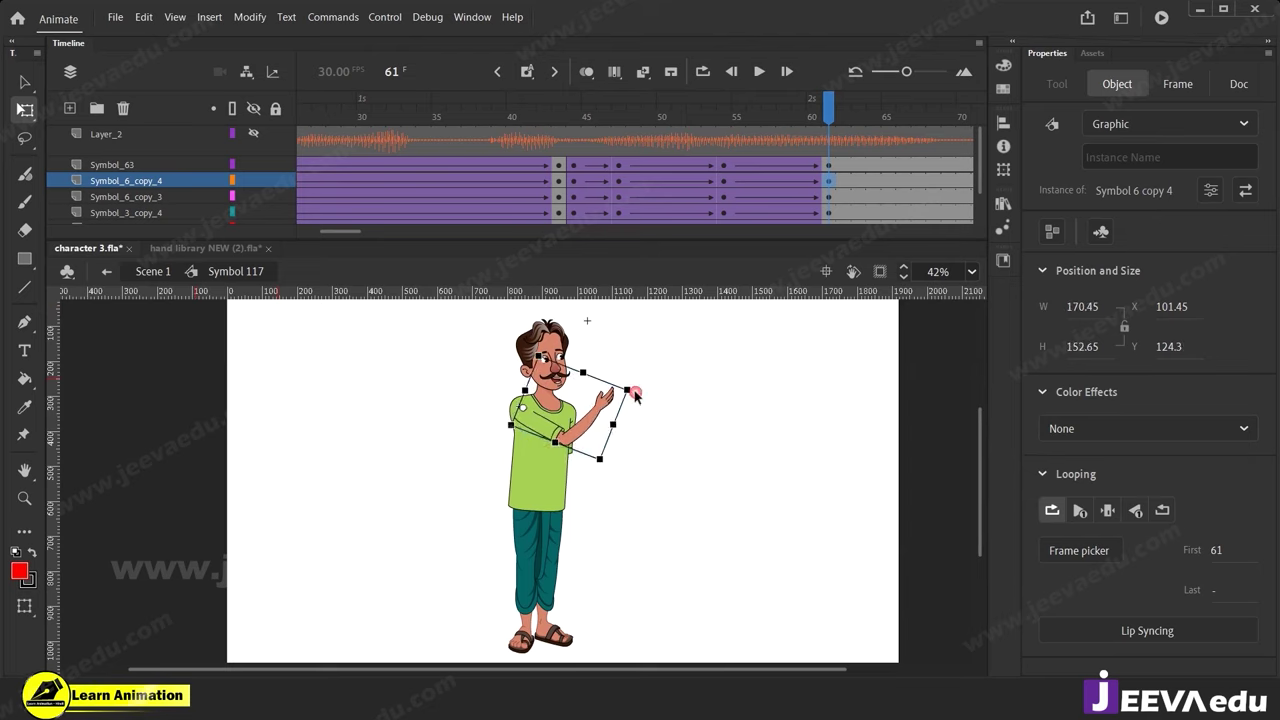
Nudge the raised arm back until its sleeve outline meets the torso's edge, and check the motion between frames 54 and 61.
key("z")
left_click(546, 440)
left_click(519, 450)
left_click(427, 488)
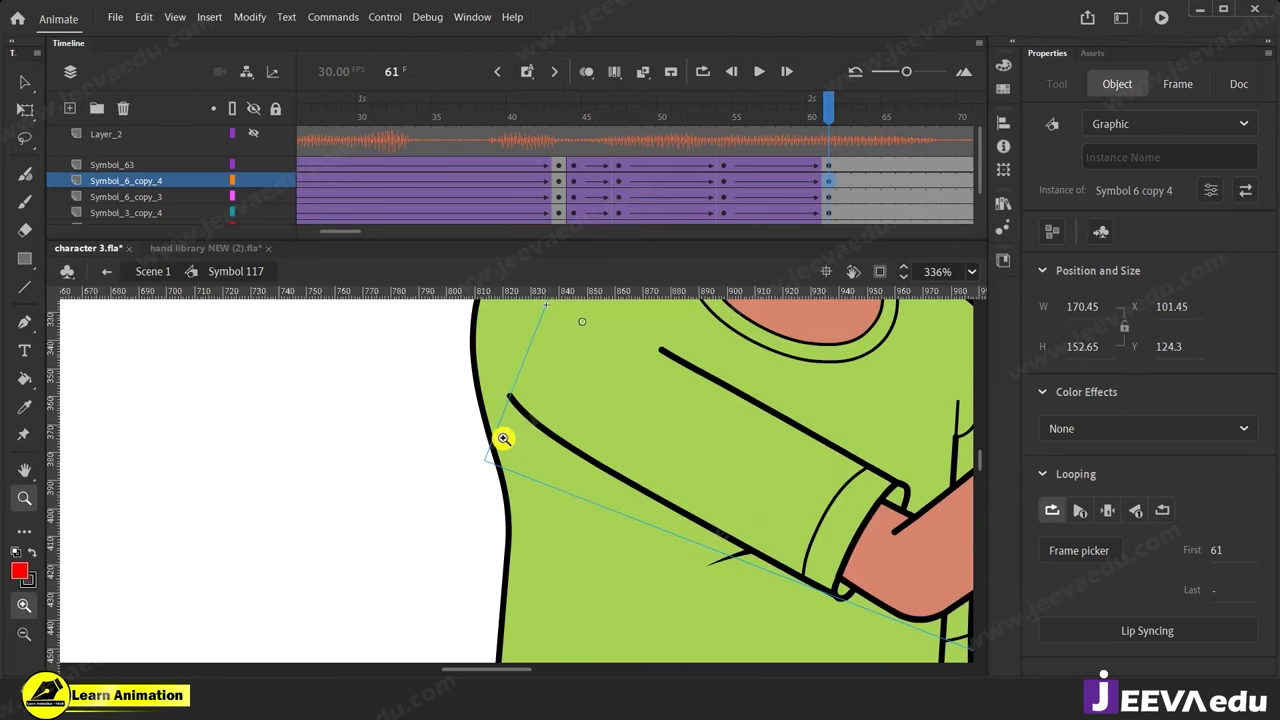
key("Left")
key("Left")
key("Left")
key("Left")
key("Left")
key("Left")
key("Left")
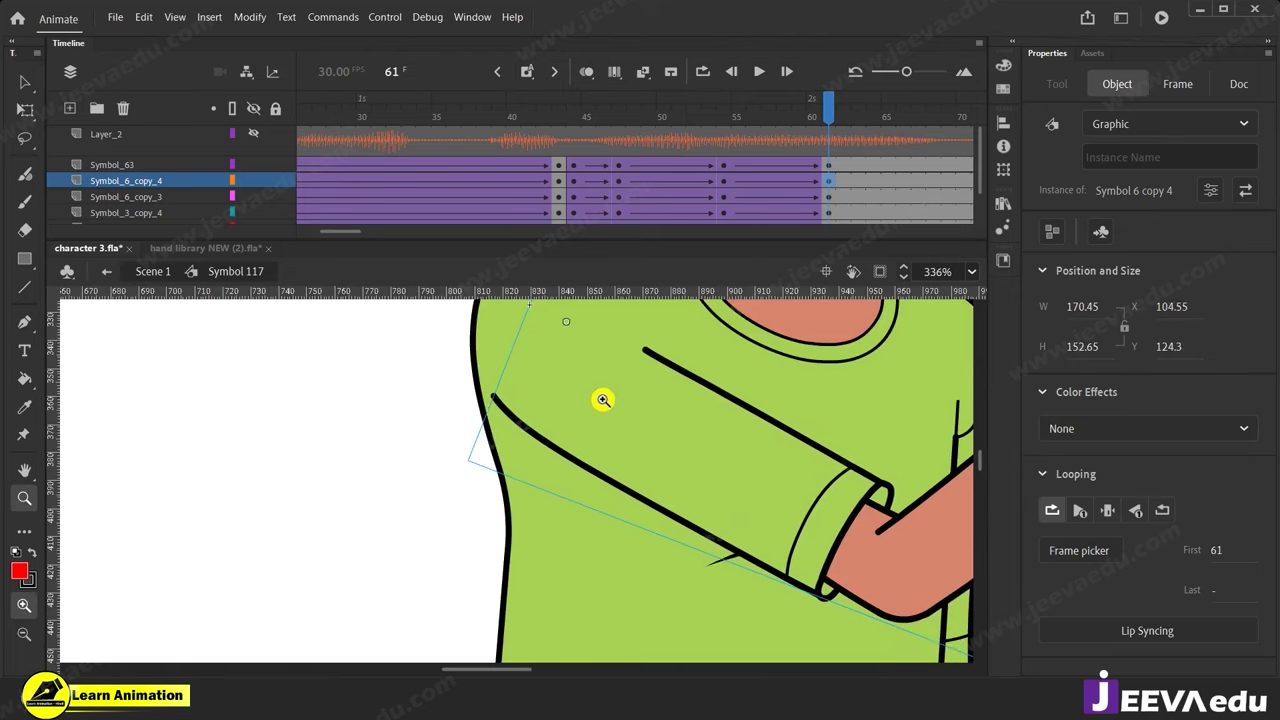
key("Left")
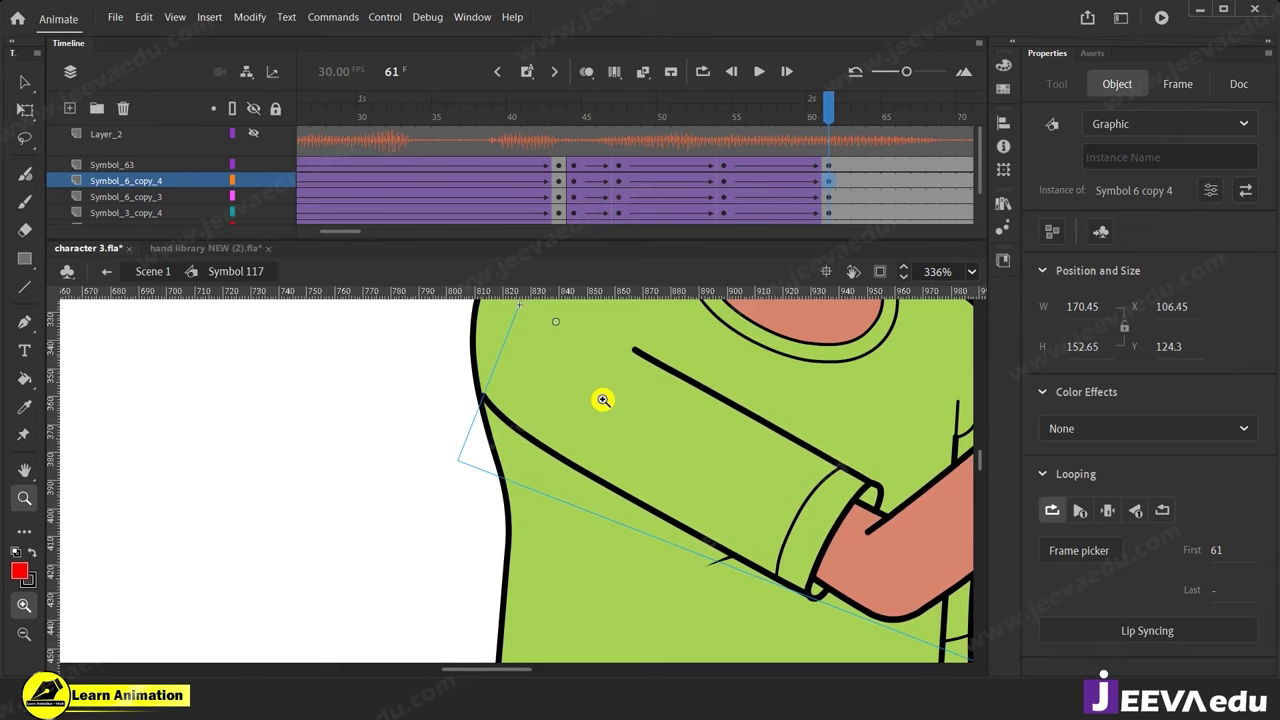
left_click(580, 504, "alt")
left_click(612, 506, "alt")
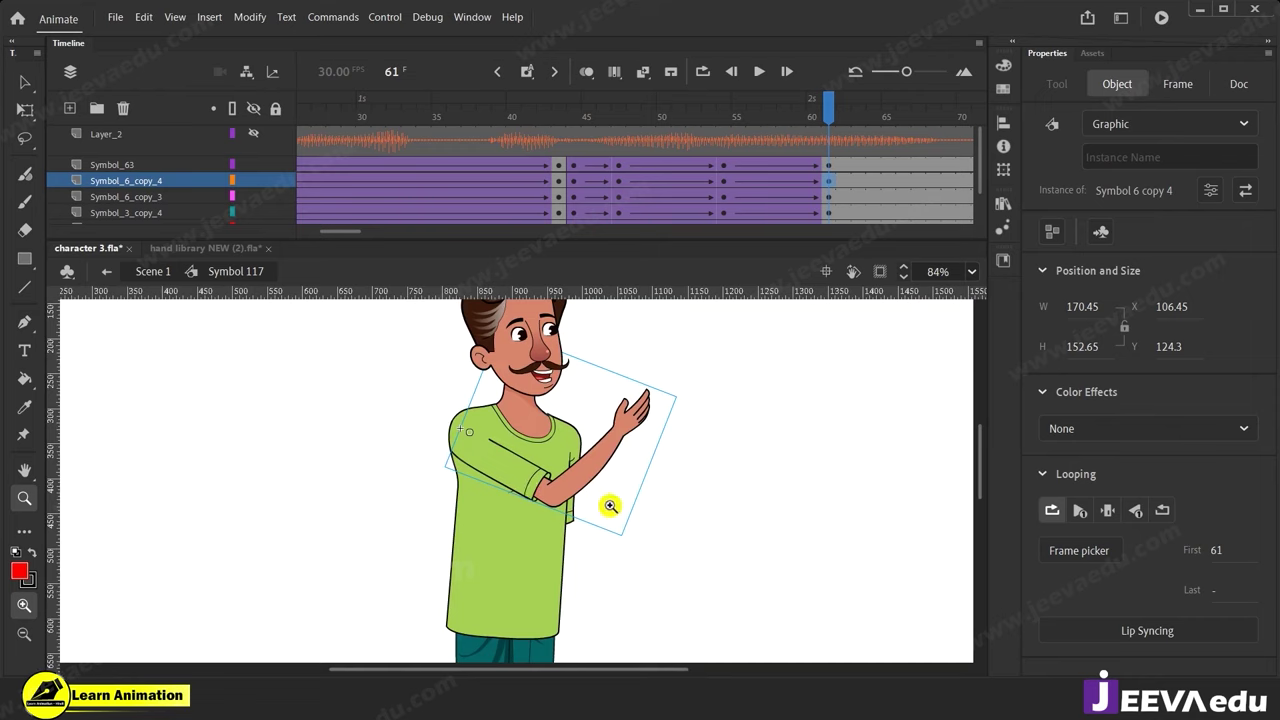
left_click_drag(624, 528, 641, 570)
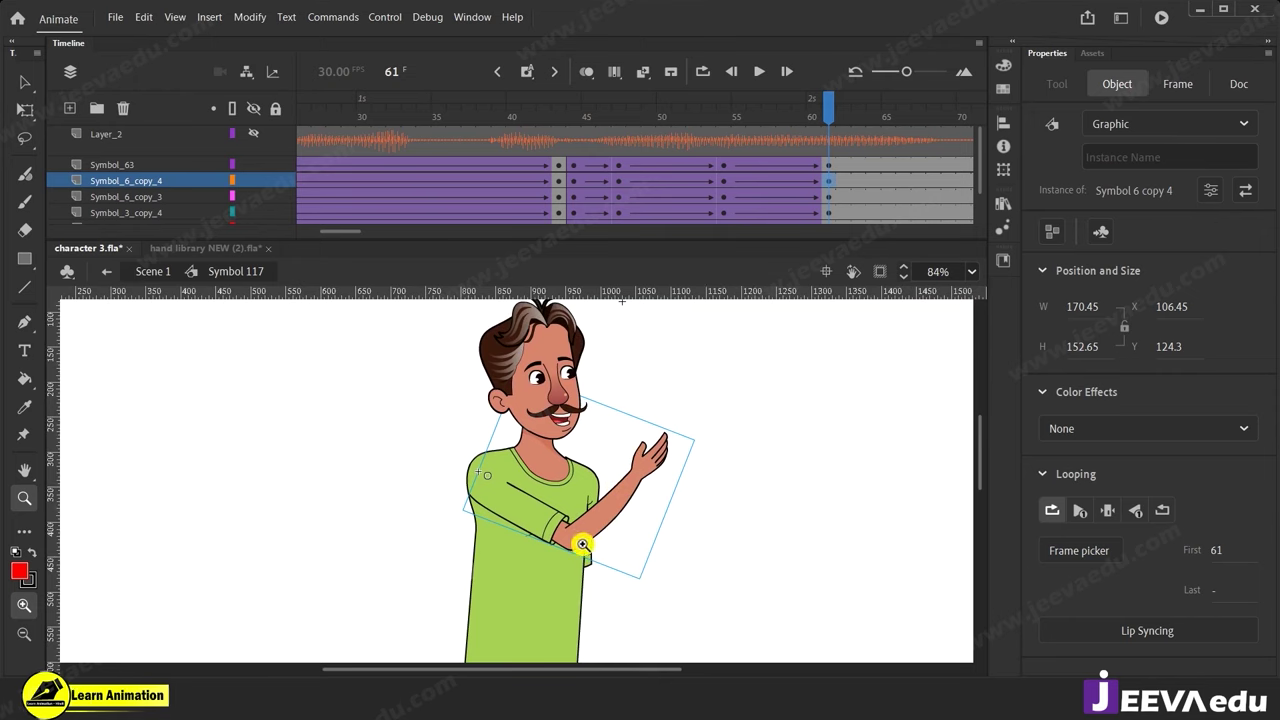
left_click(724, 166)
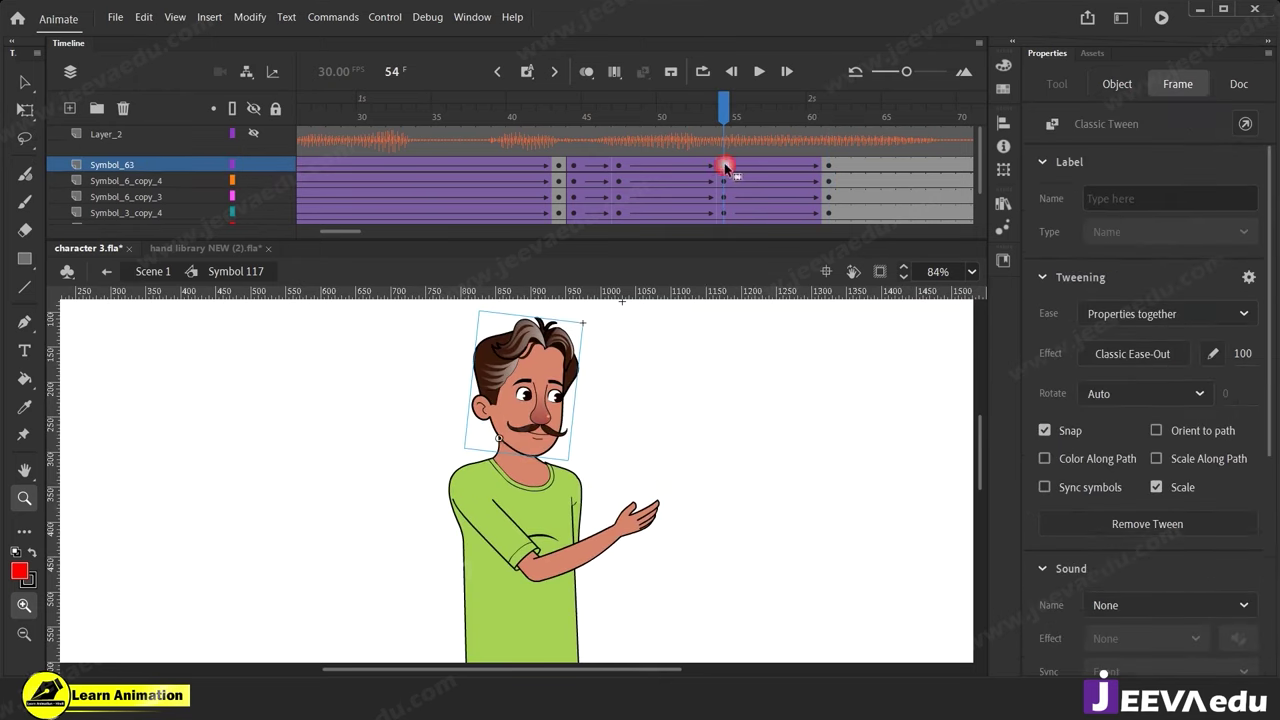
left_click_drag(731, 110, 829, 106)
Inside the gesturing arm's symbol, add forearm keyframes at frames 54 and 61 and a classic tween between them with ease-out 100.
key("v")
double_click(655, 476)
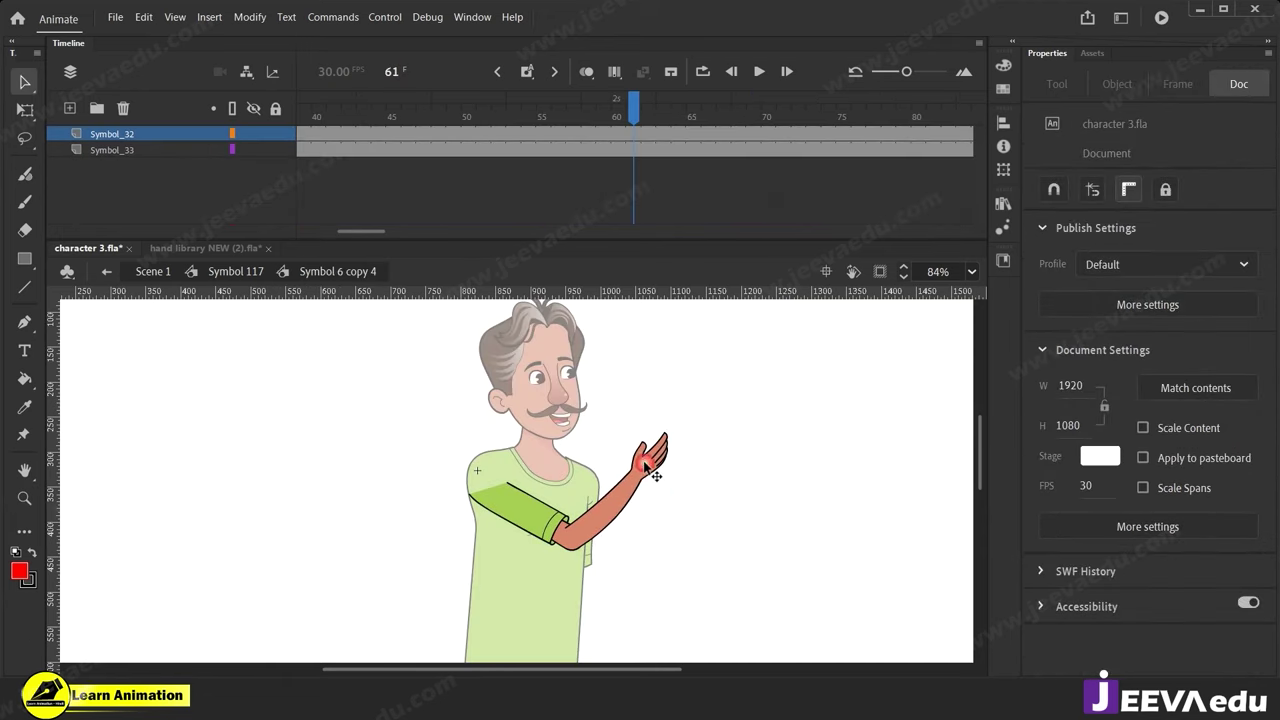
left_click(633, 143)
left_click(633, 133)
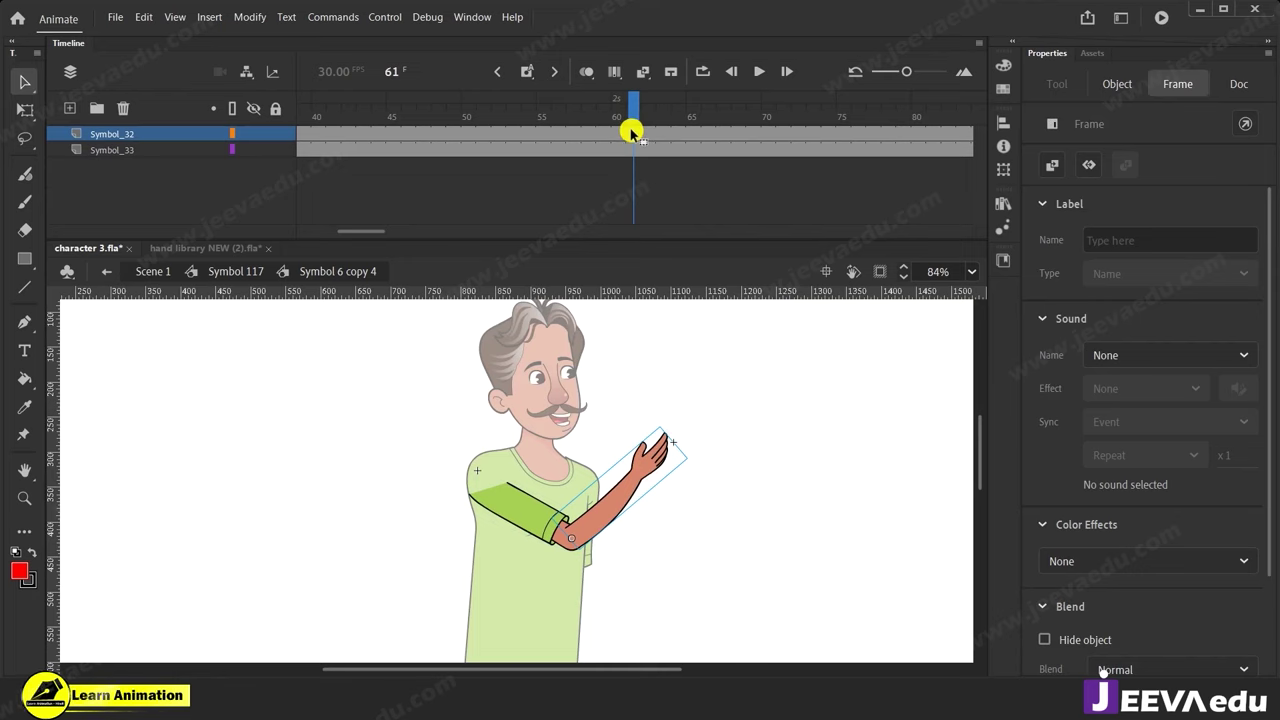
left_click(530, 133)
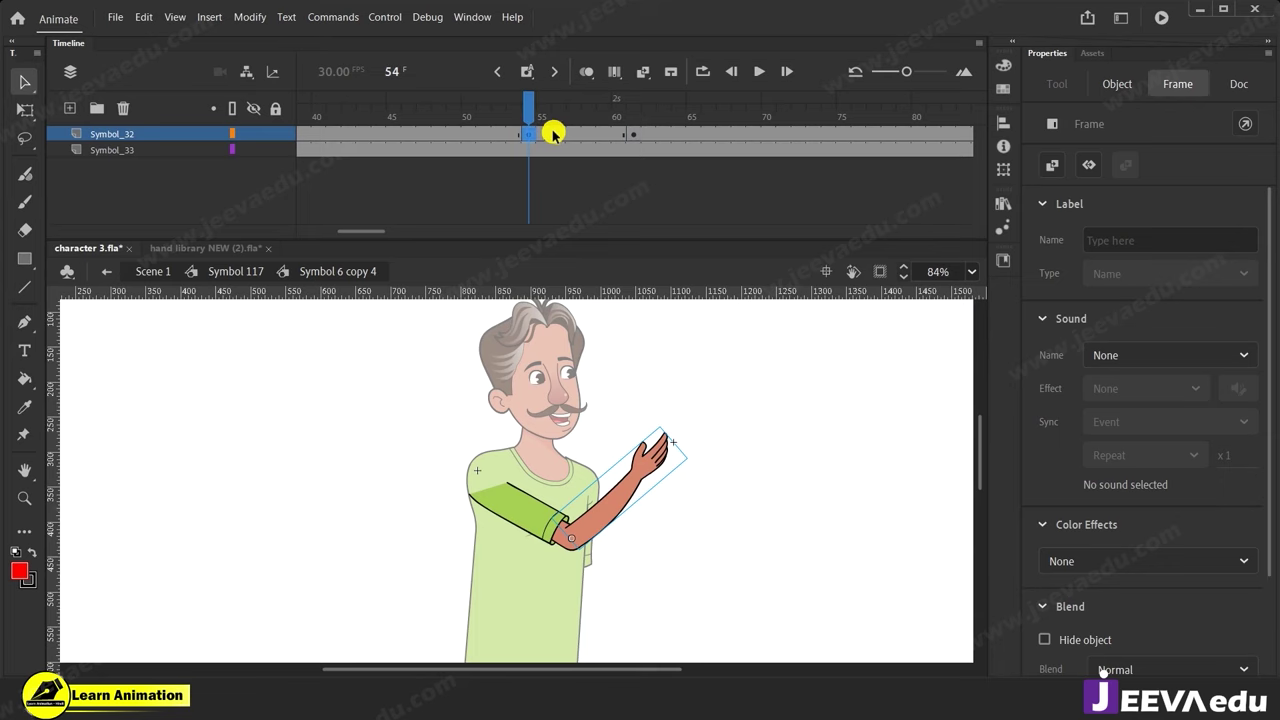
right_click(553, 133)
left_click(607, 144)
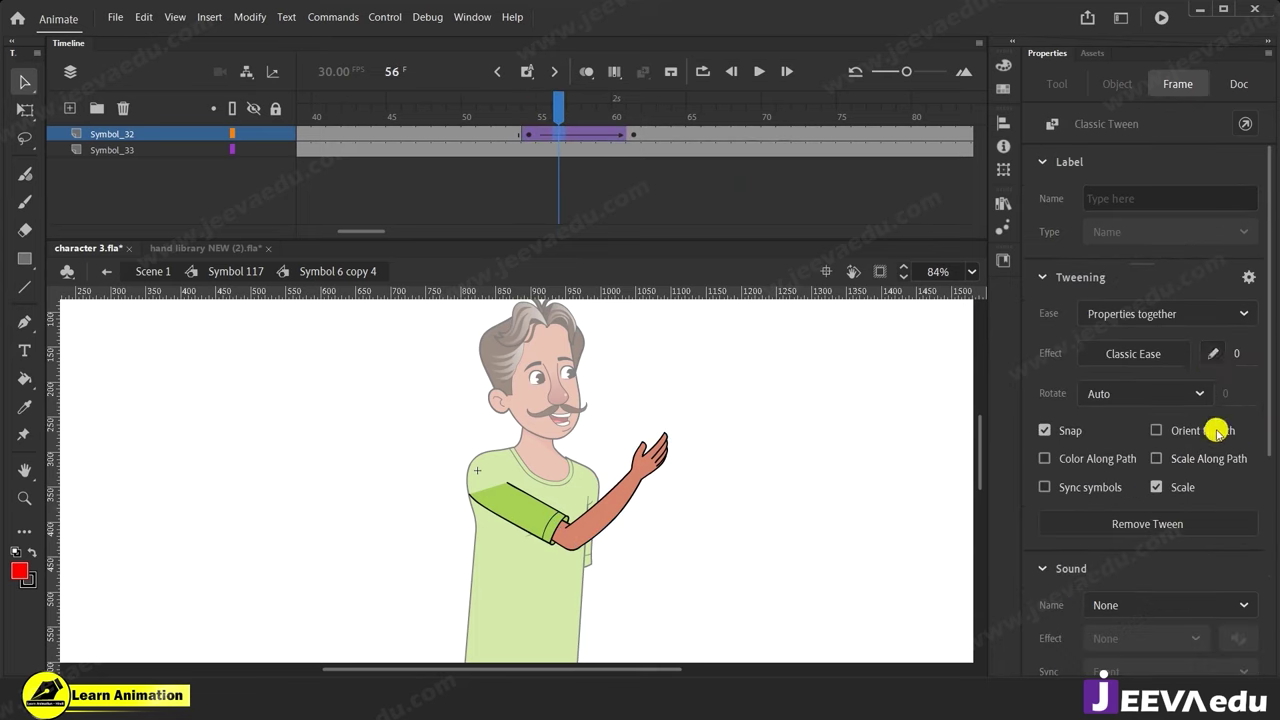
left_click_drag(1240, 270, 1250, 270)
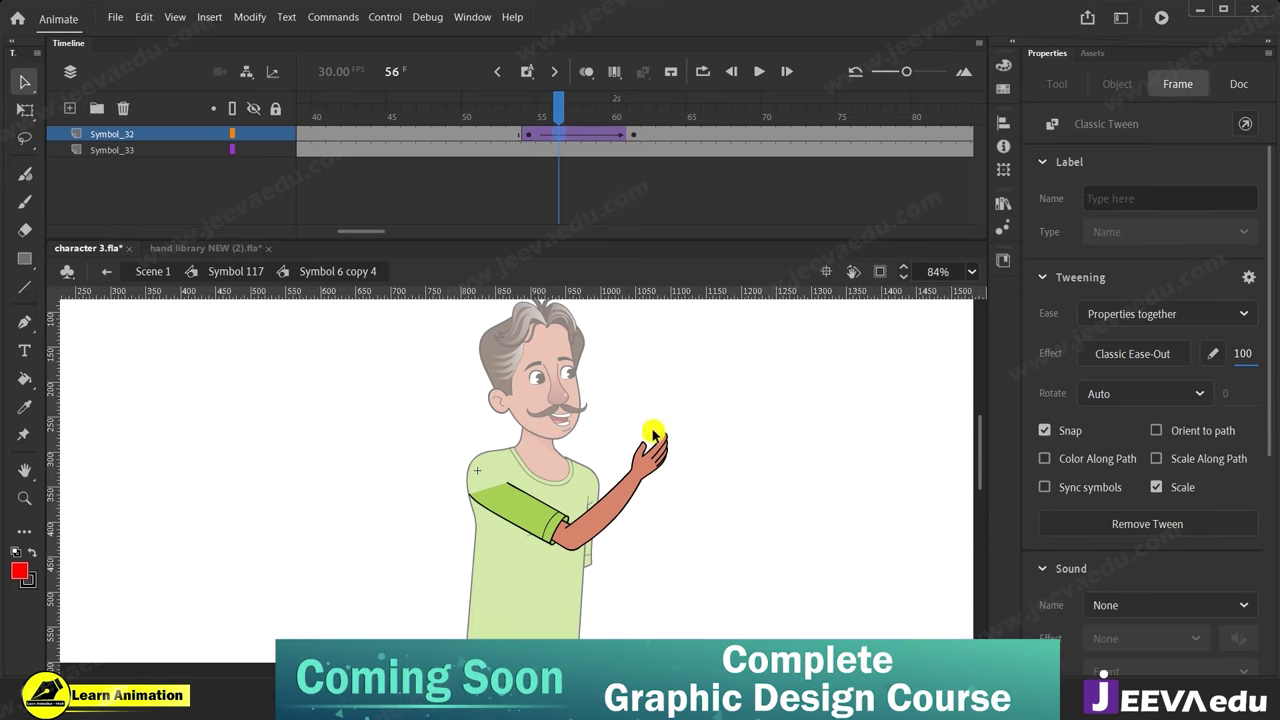
Rotate the forearm down at frame 61 so it extends forward, return to the character's timeline and scrub through the motion.
left_click(529, 137)
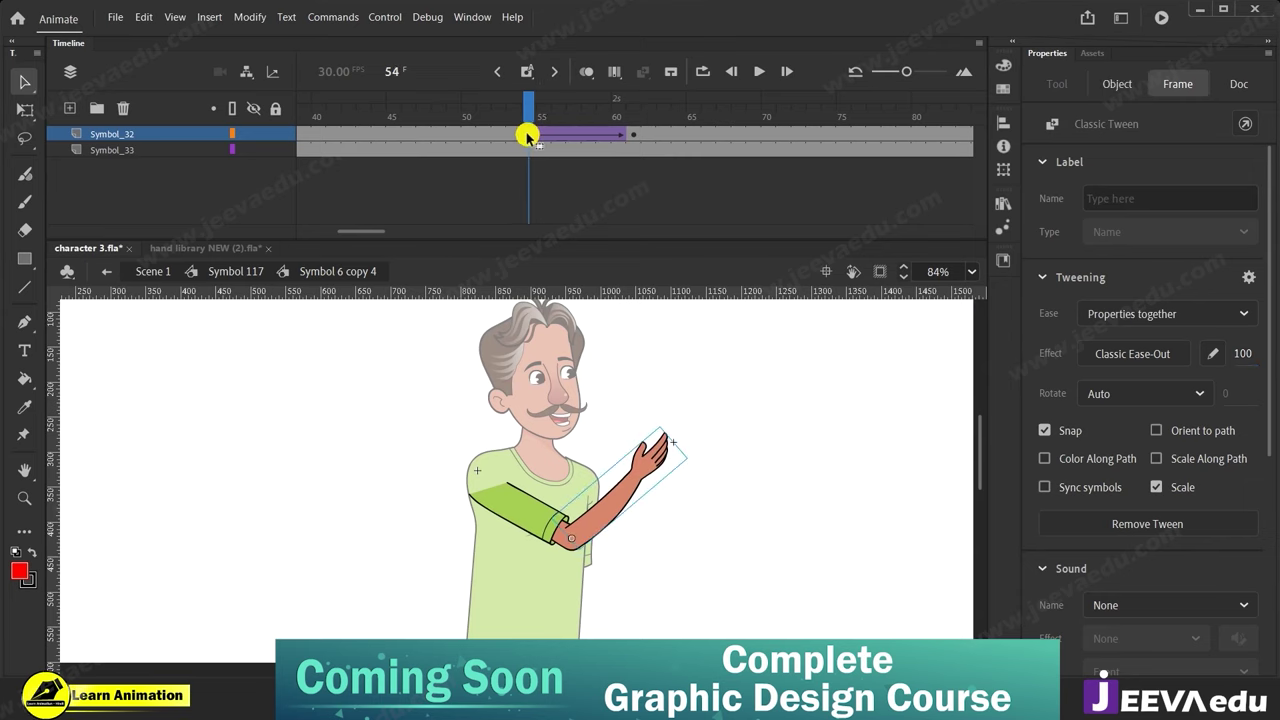
left_click(633, 134)
key("q")
left_click_drag(692, 447, 726, 534)
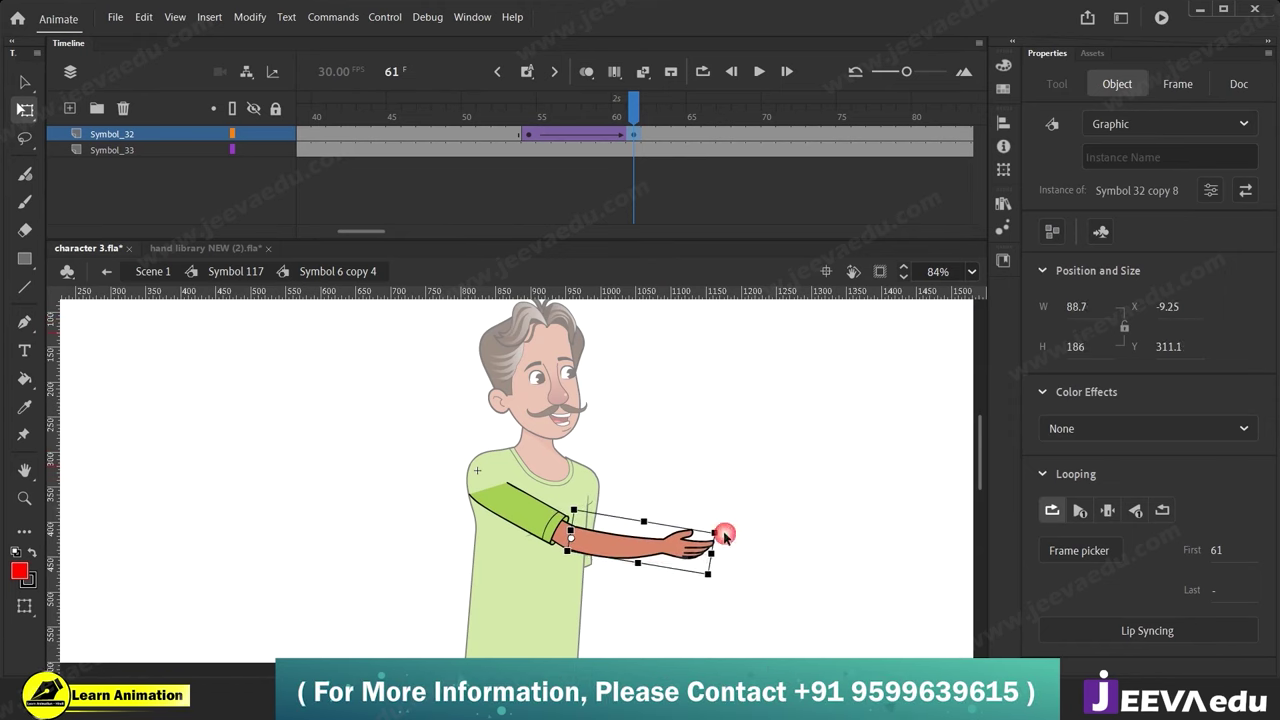
double_click(294, 425)
mouse_move(571, 119)
left_mouse_down()
mouse_move(500, 114)
mouse_move(584, 114)
mouse_move(516, 163)
mouse_move(618, 163)
left_mouse_up()
key("s")
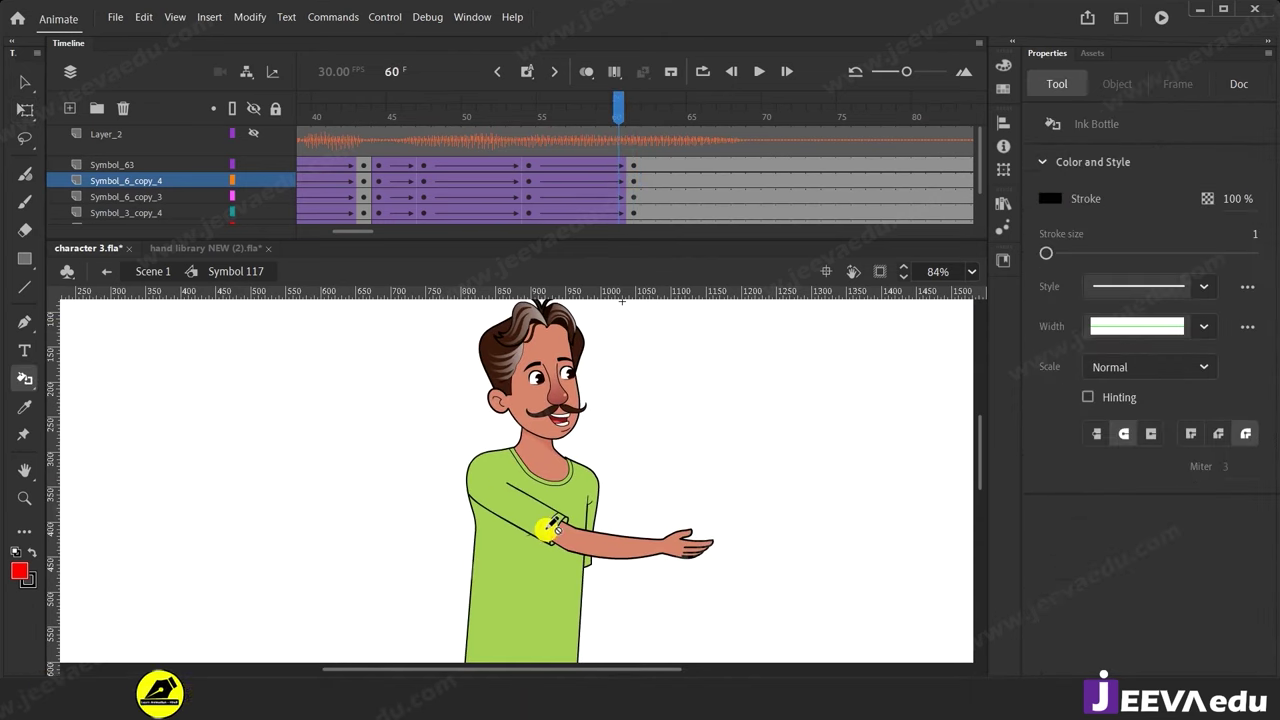
left_click(632, 111)
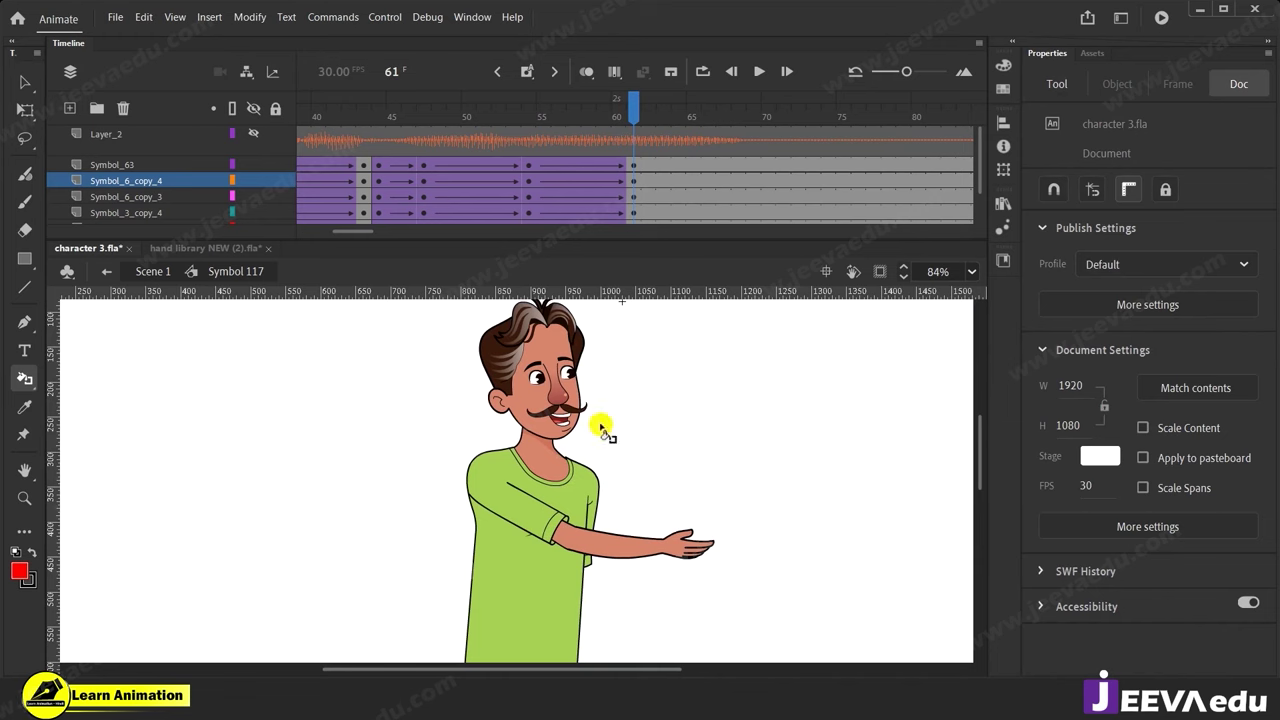
left_click_drag(633, 110, 633, 174)
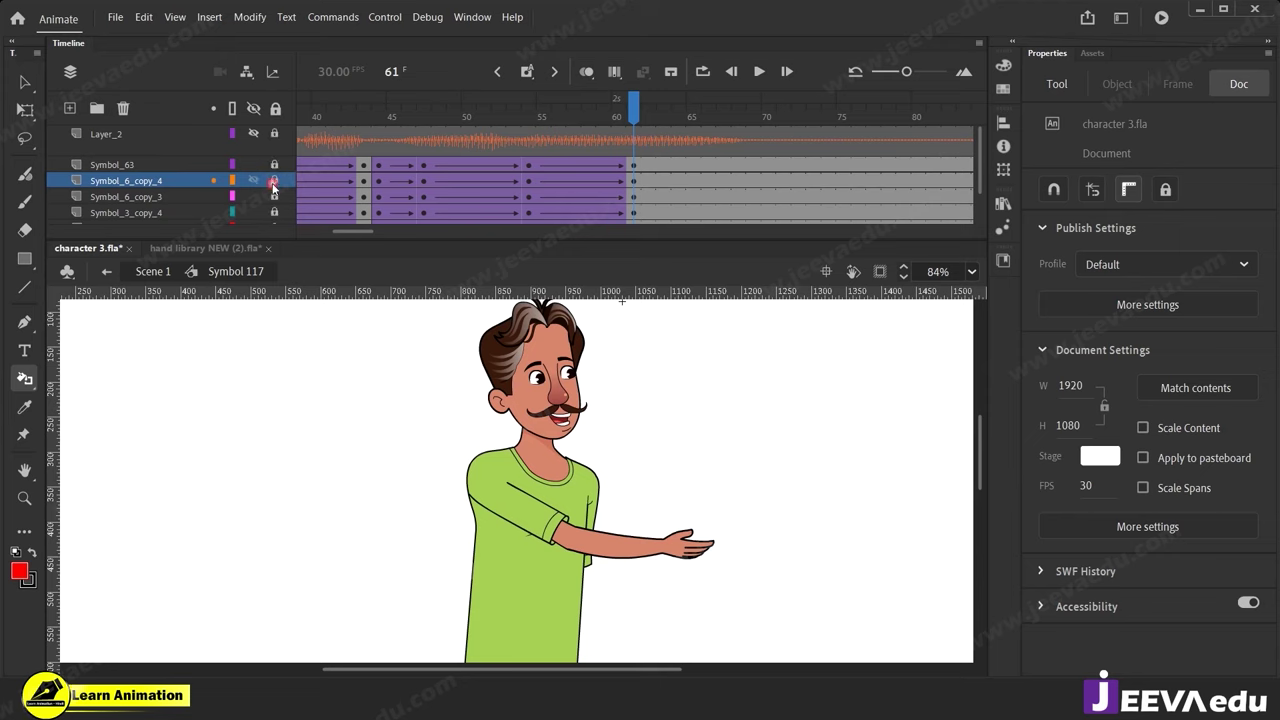
Brush red strokes and arrows on a new layer above the head to mark the arm's movement directions, and delete that layer.
left_click(150, 164)
left_click(71, 109)
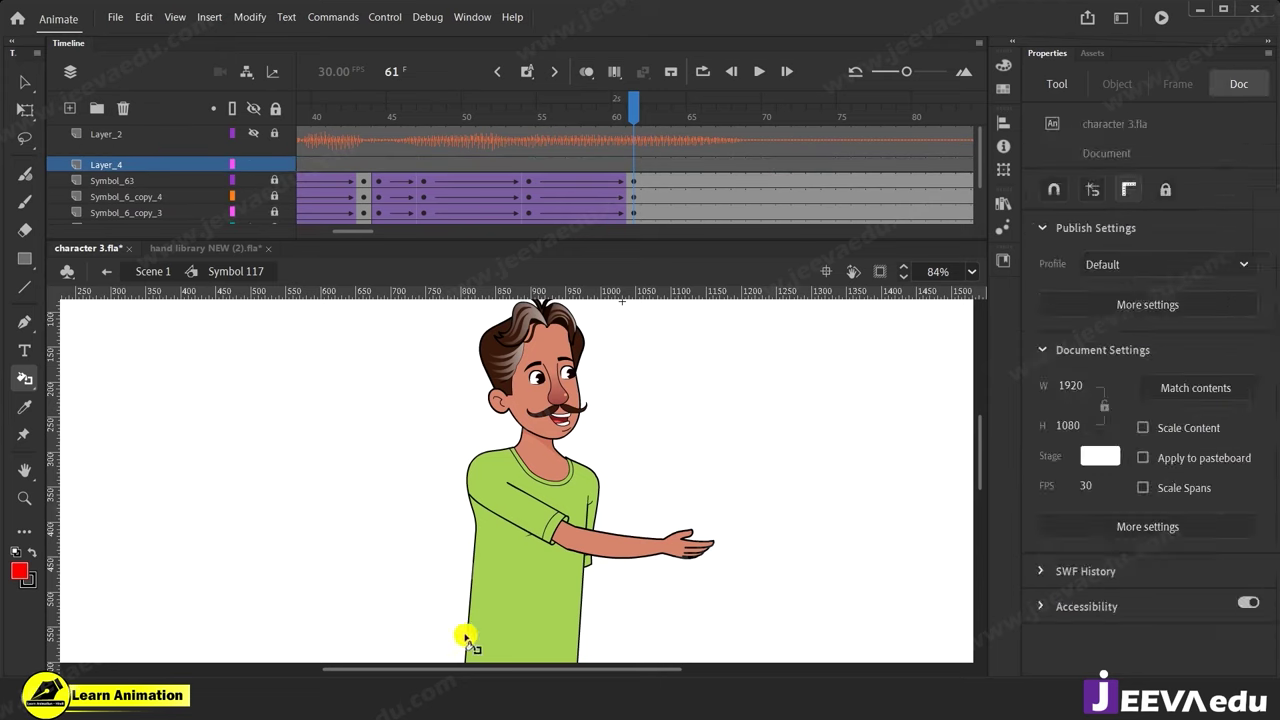
key("b")
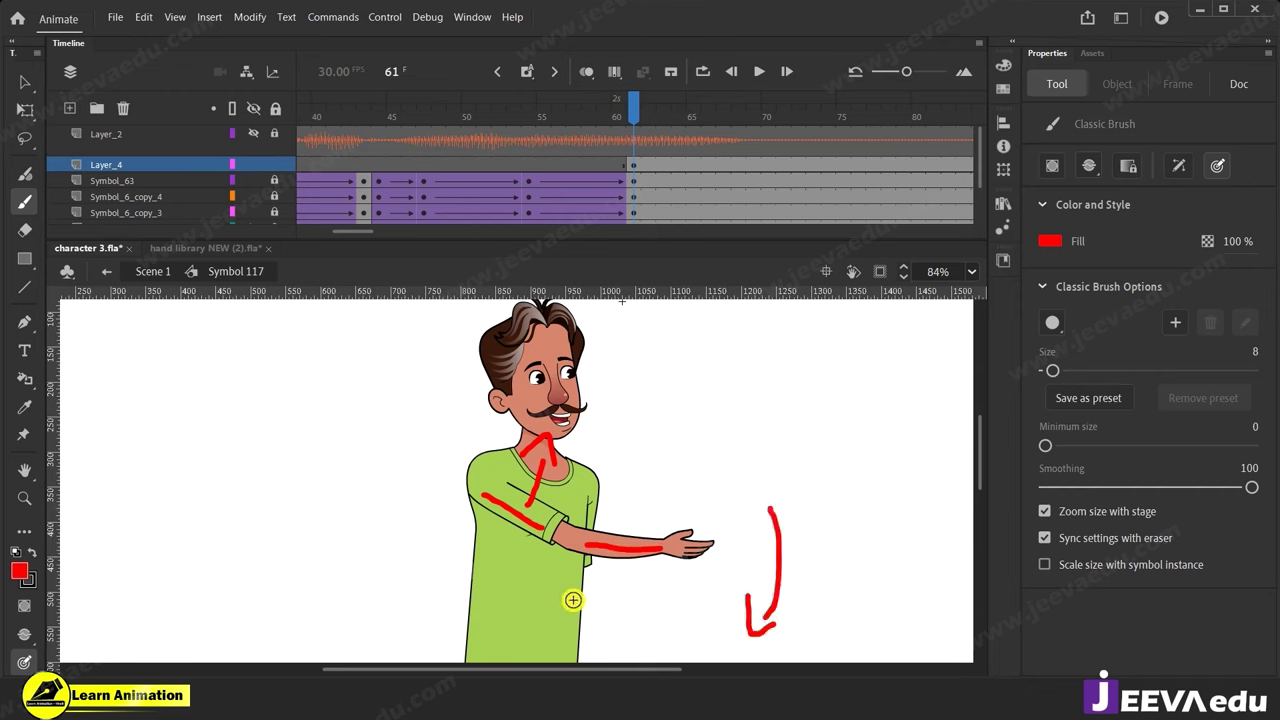
mouse_move(630, 102)
left_mouse_down()
mouse_move(574, 122)
mouse_move(393, 130)
mouse_move(577, 164)
mouse_move(516, 160)
mouse_move(610, 189)
mouse_move(471, 200)
mouse_move(636, 222)
left_mouse_up()
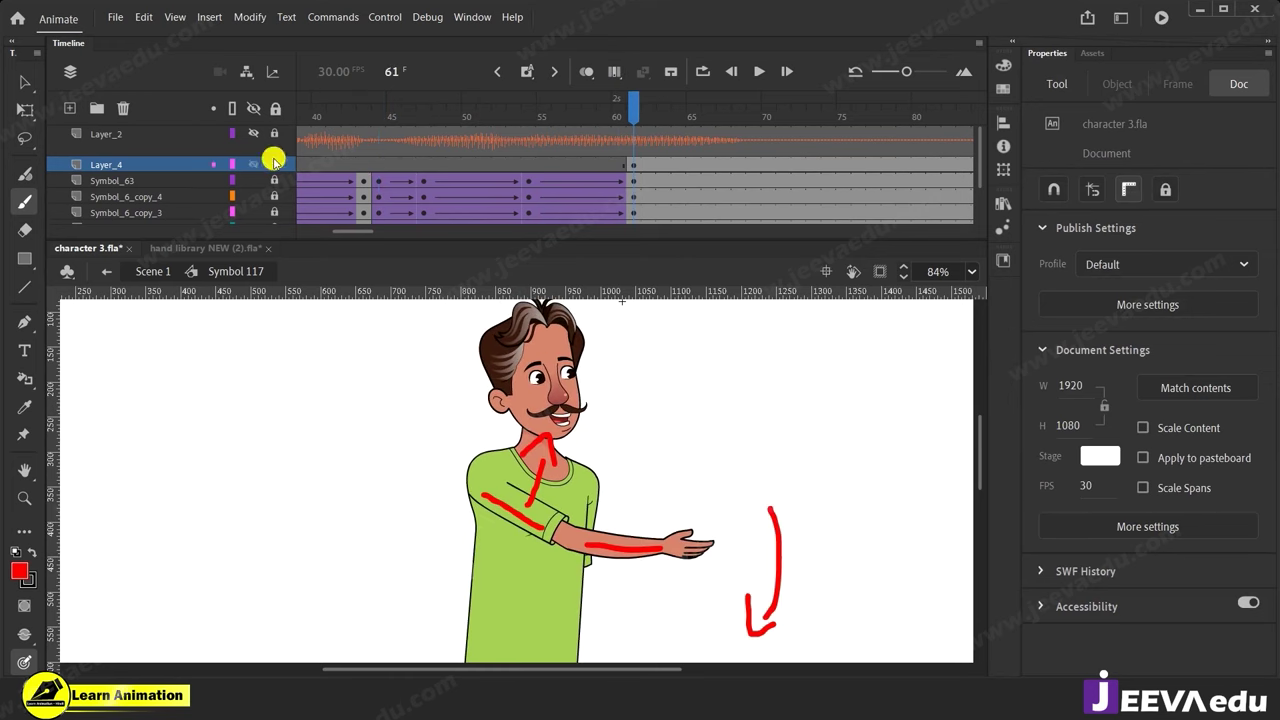
left_click(163, 168)
left_click(123, 109)
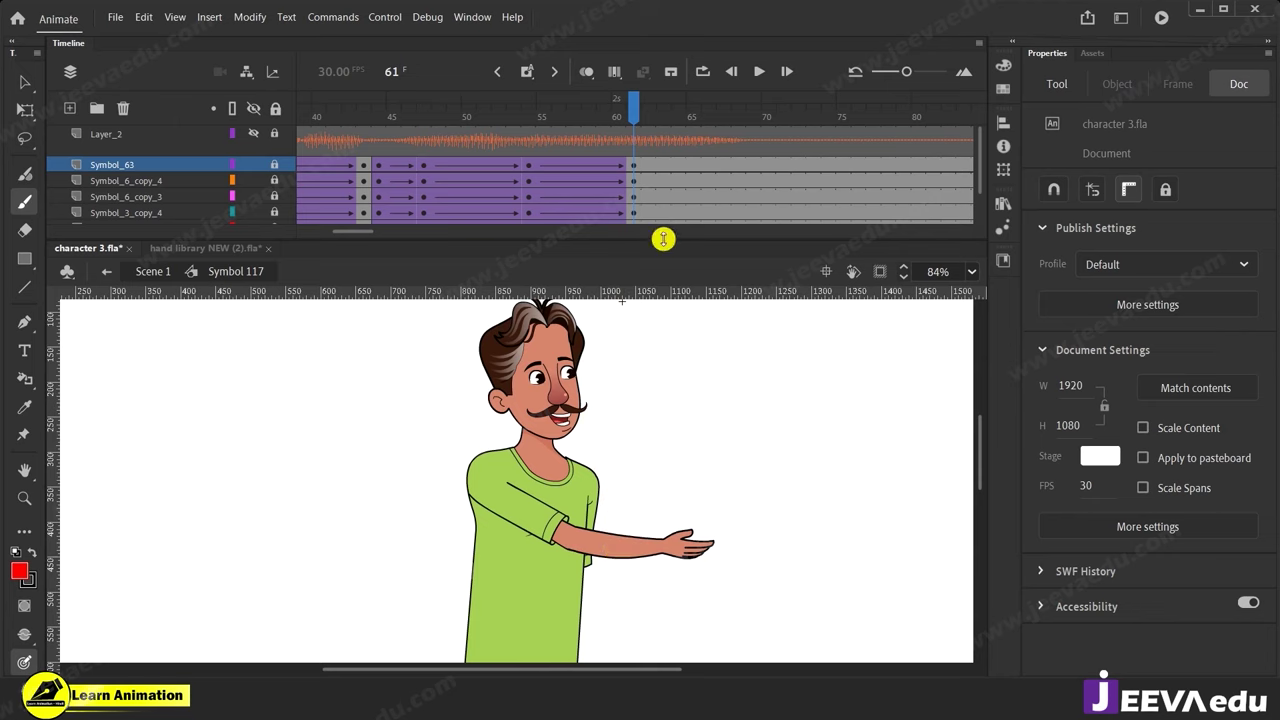
Unlock all layers and rotate the rear arm slightly around its shoulder at frame 61.
left_click_drag(633, 110, 637, 152)
key("z")
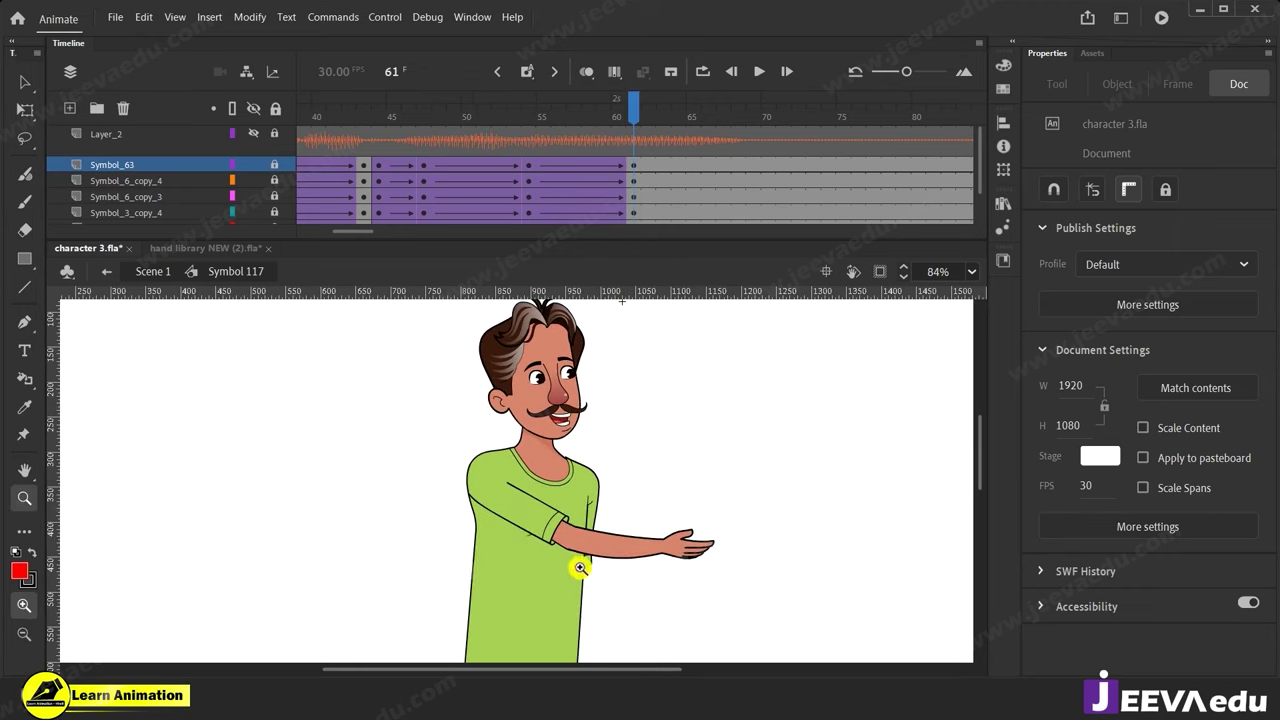
key("v")
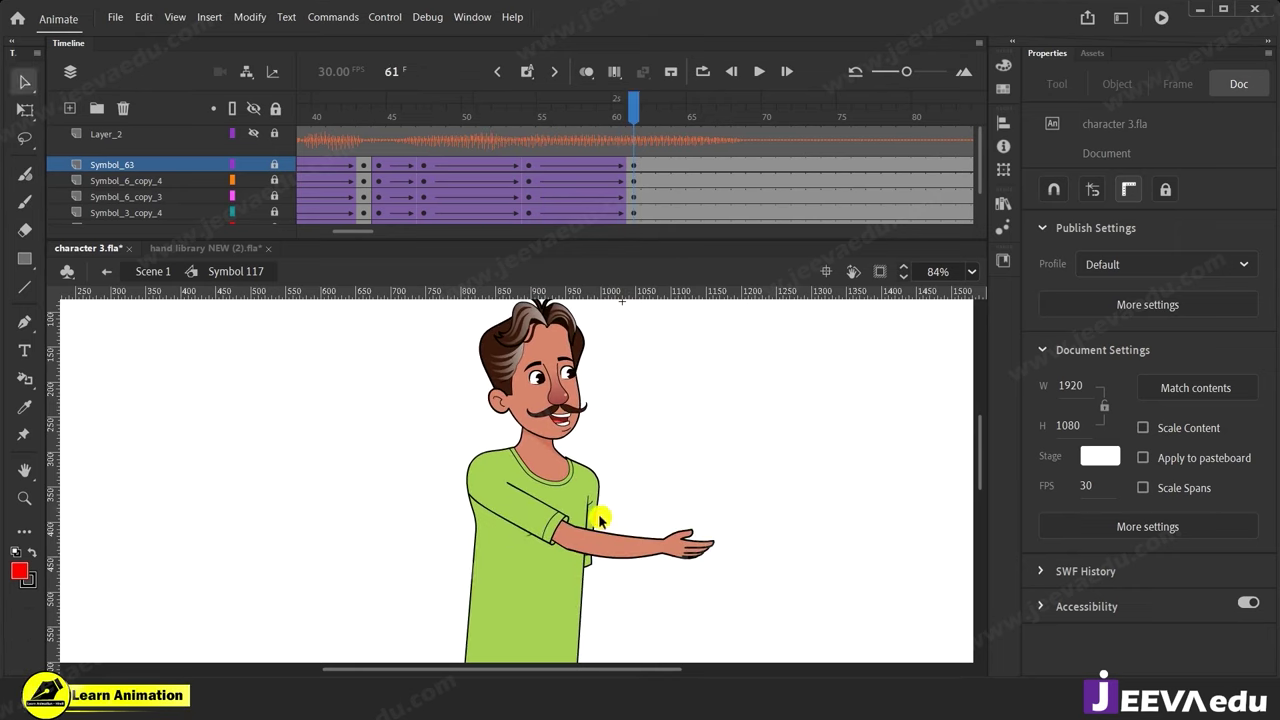
left_click(274, 178, "alt")
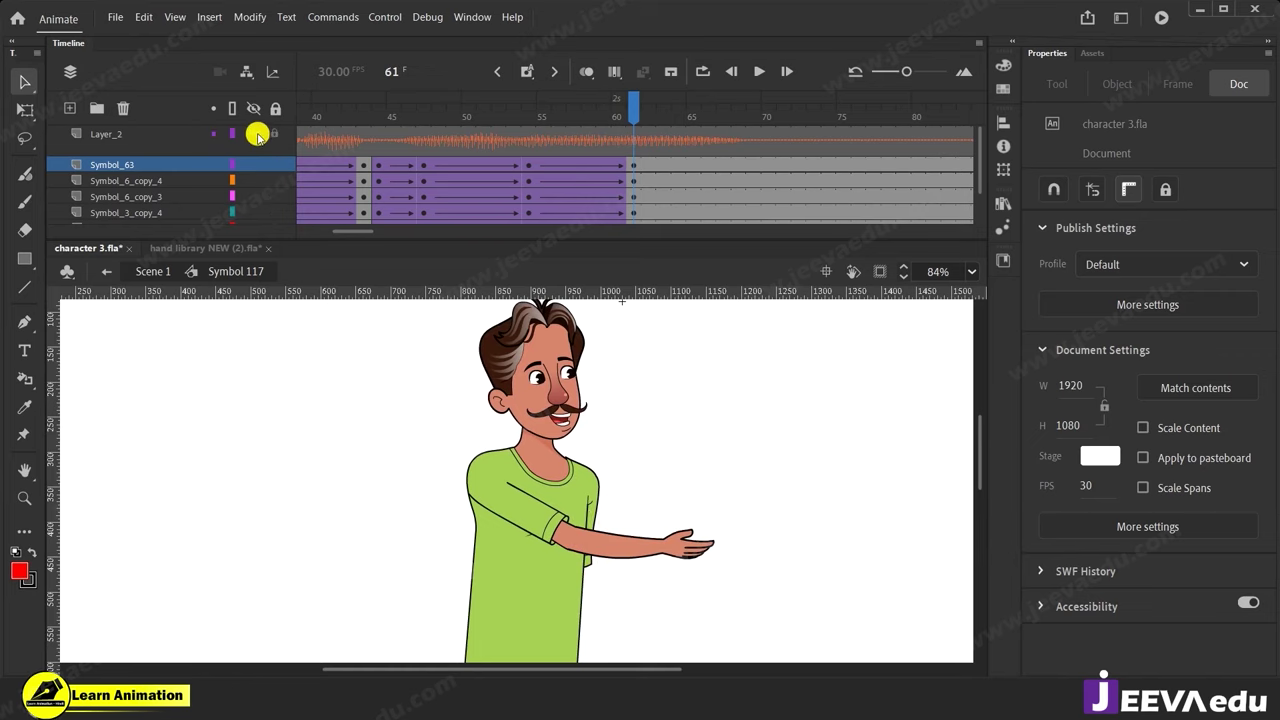
left_click(594, 516)
left_click_drag(654, 571, 662, 430)
key("q")
mouse_move(560, 586)
left_mouse_down()
mouse_move(545, 591)
mouse_move(677, 580)
mouse_move(568, 584)
left_mouse_up()
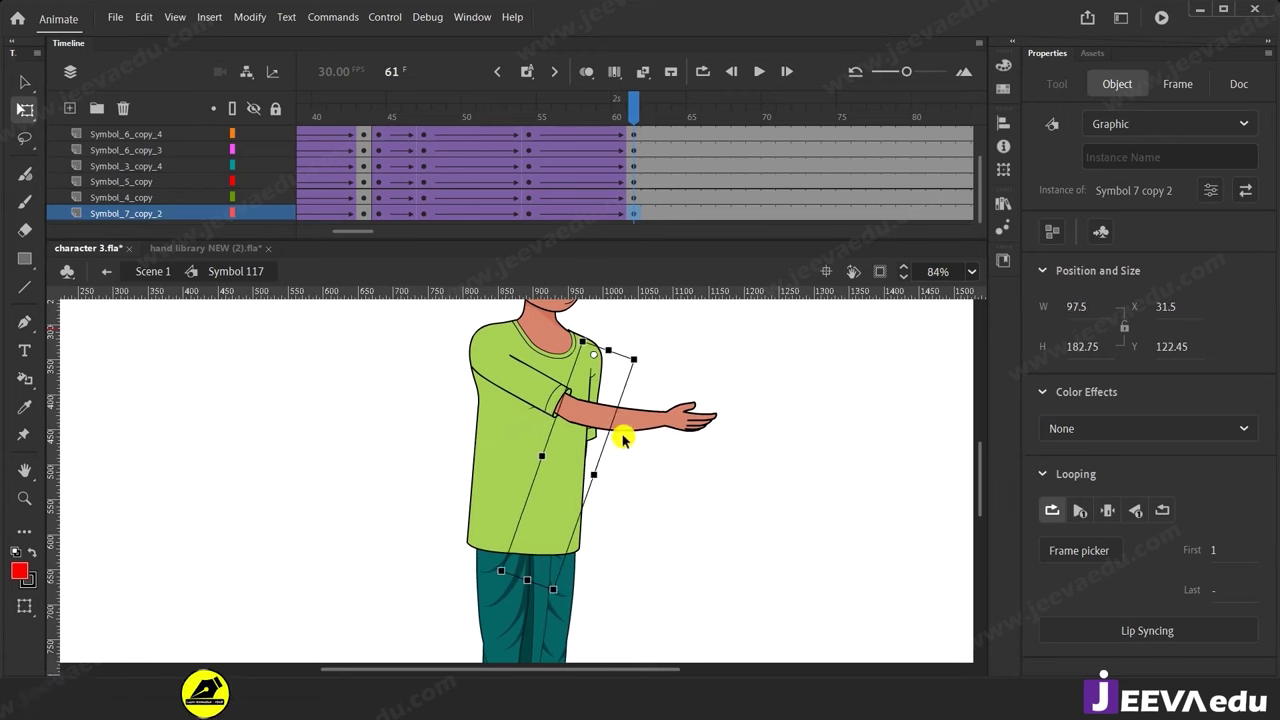
Adjust the rear arm's rotation at frame 61 so it swings forward past the torso's front edge, scrubbing to check the motion.
left_click_drag(634, 106, 577, 133)
left_click(634, 153)
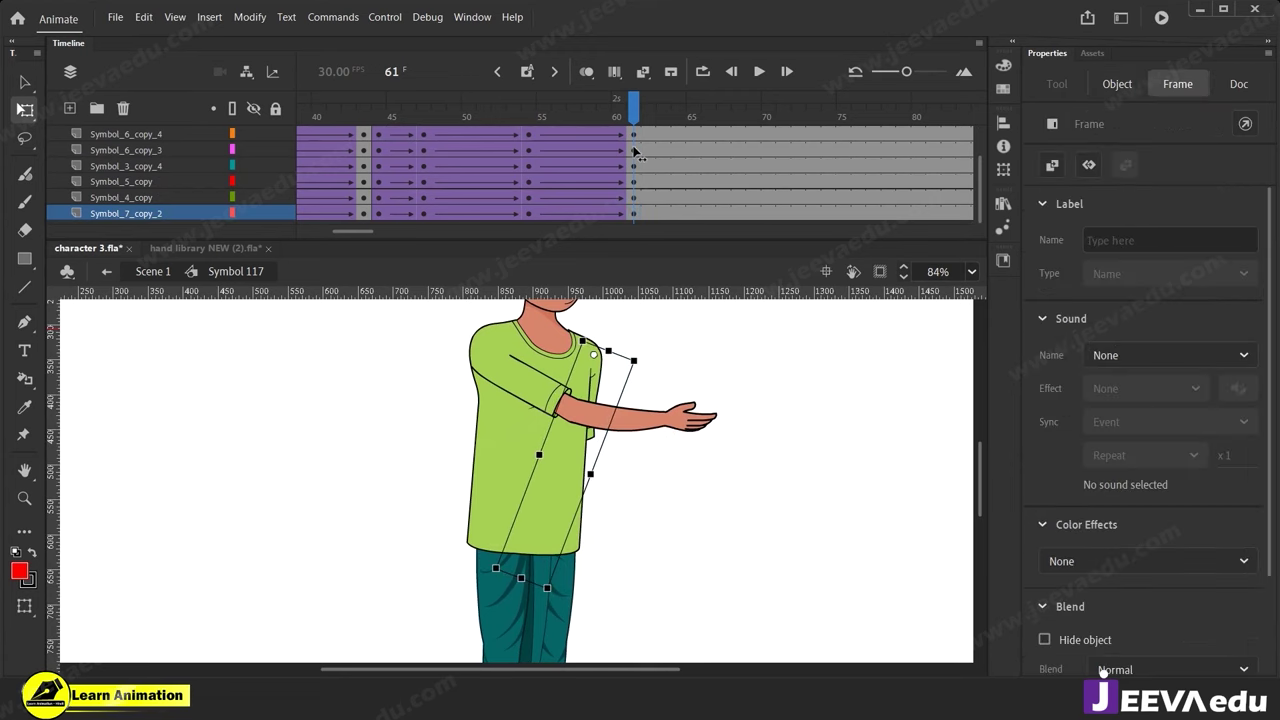
left_click_drag(550, 605, 533, 597)
left_click_drag(610, 114, 607, 253)
left_click_drag(538, 592, 583, 609)
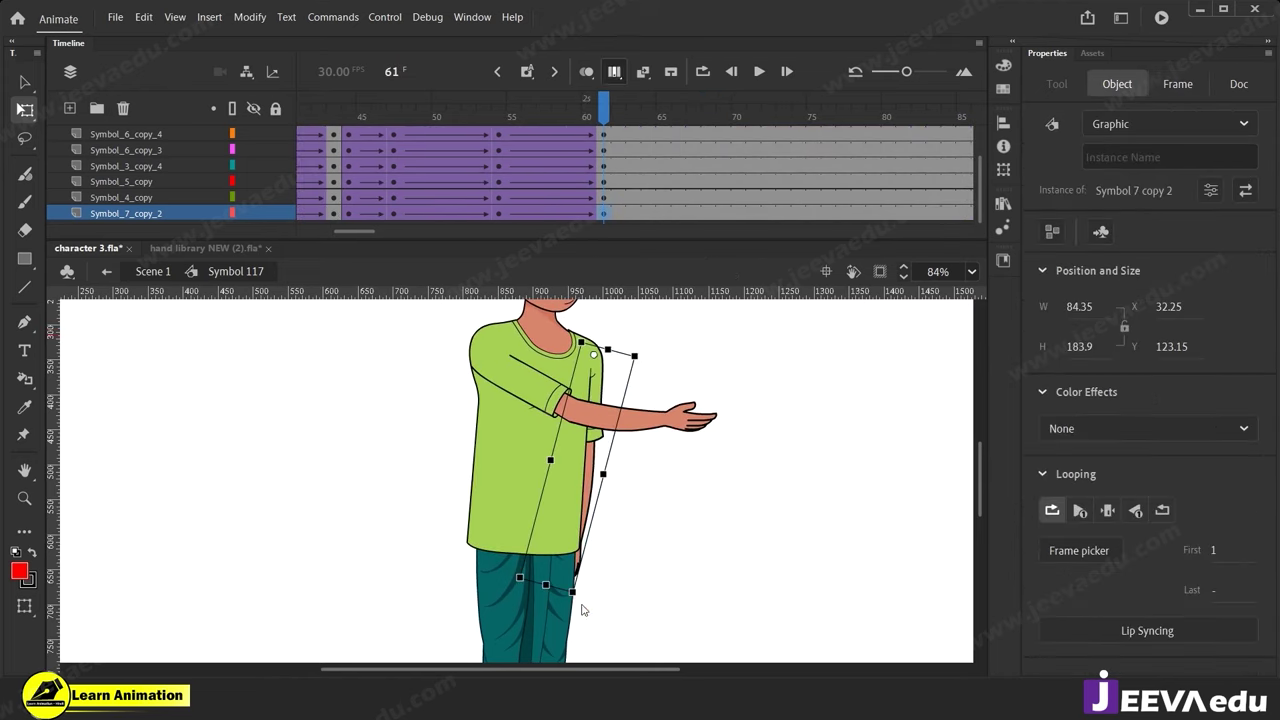
left_click(491, 123)
left_click_drag(554, 112, 604, 165)
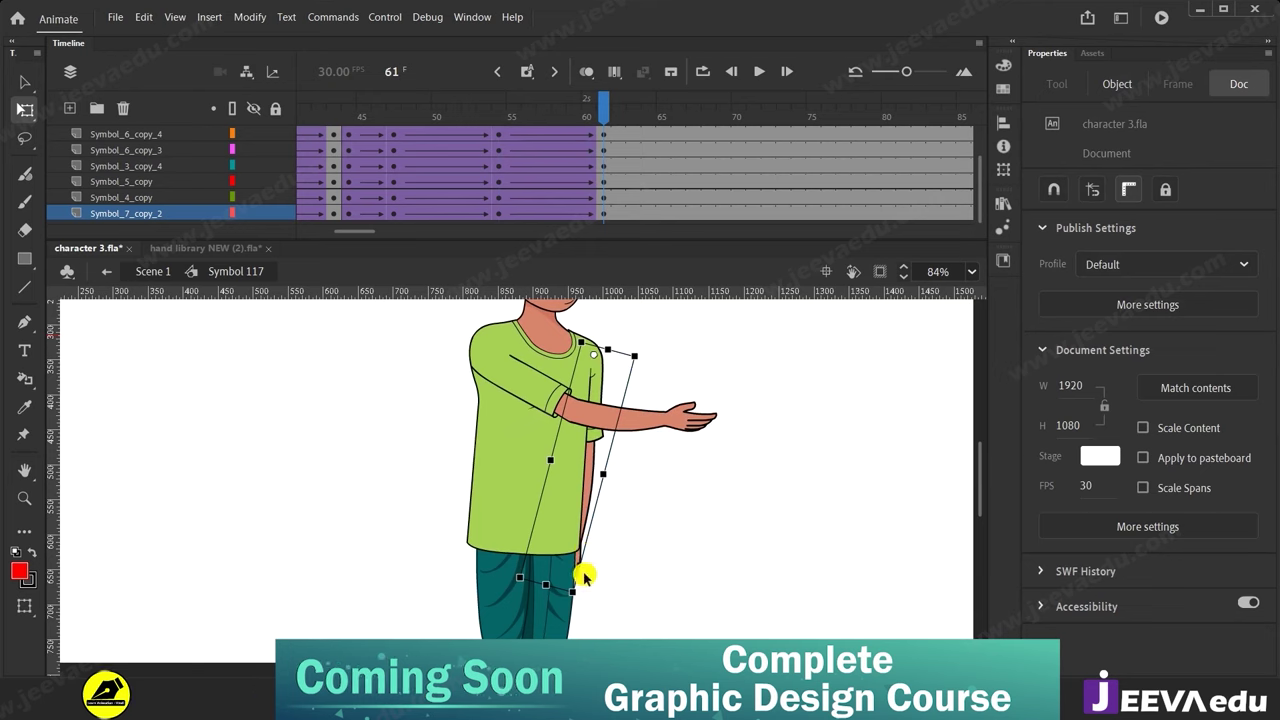
Rotate the rear arm around its shoulder at frame 61 so it swings back behind the torso, scrubbing to check the motion.
left_click_drag(578, 593, 533, 599)
left_click(661, 525)
left_click_drag(594, 106, 607, 165)
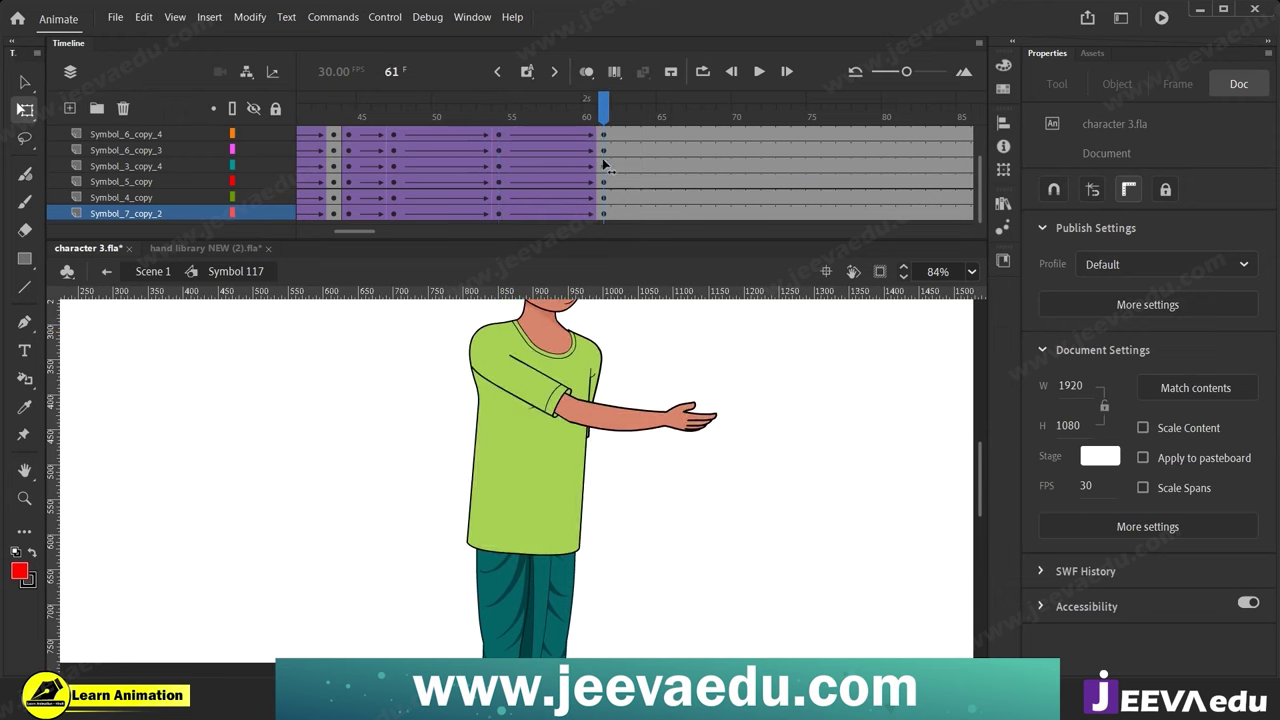
left_click(607, 405)
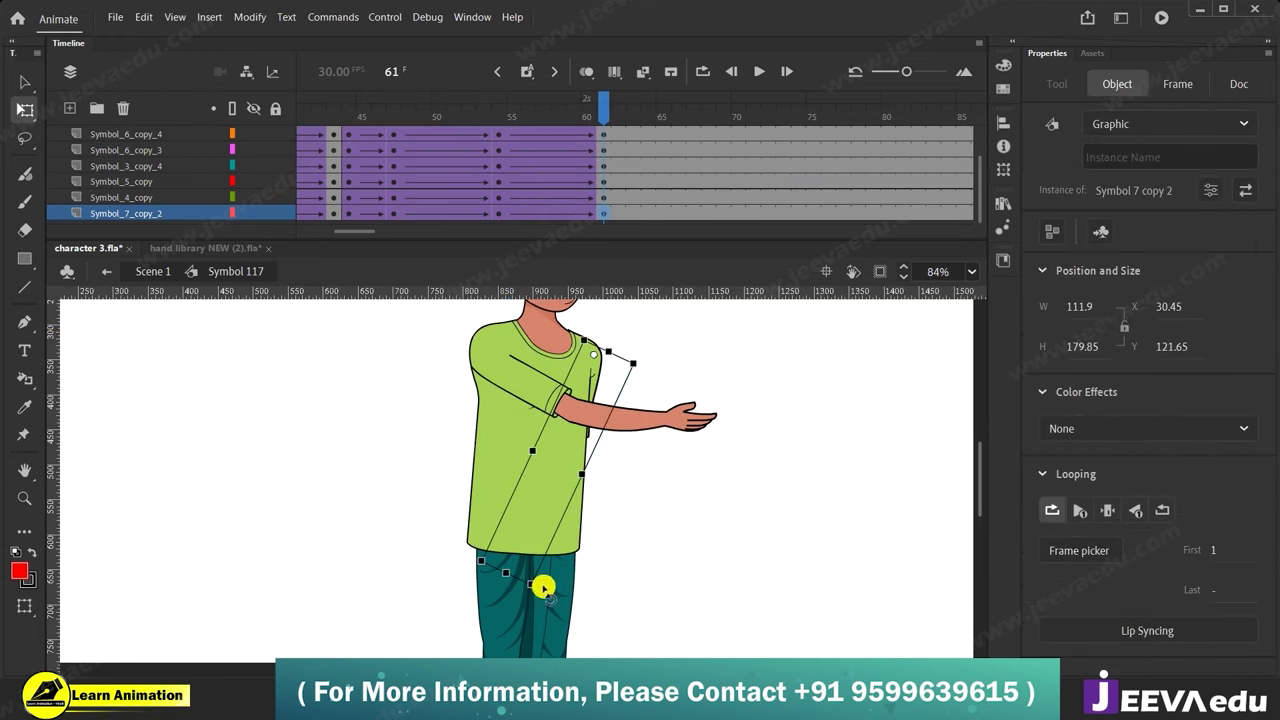
left_click_drag(621, 512, 581, 610)
left_click_drag(590, 476, 575, 578)
left_click_drag(587, 96, 607, 152)
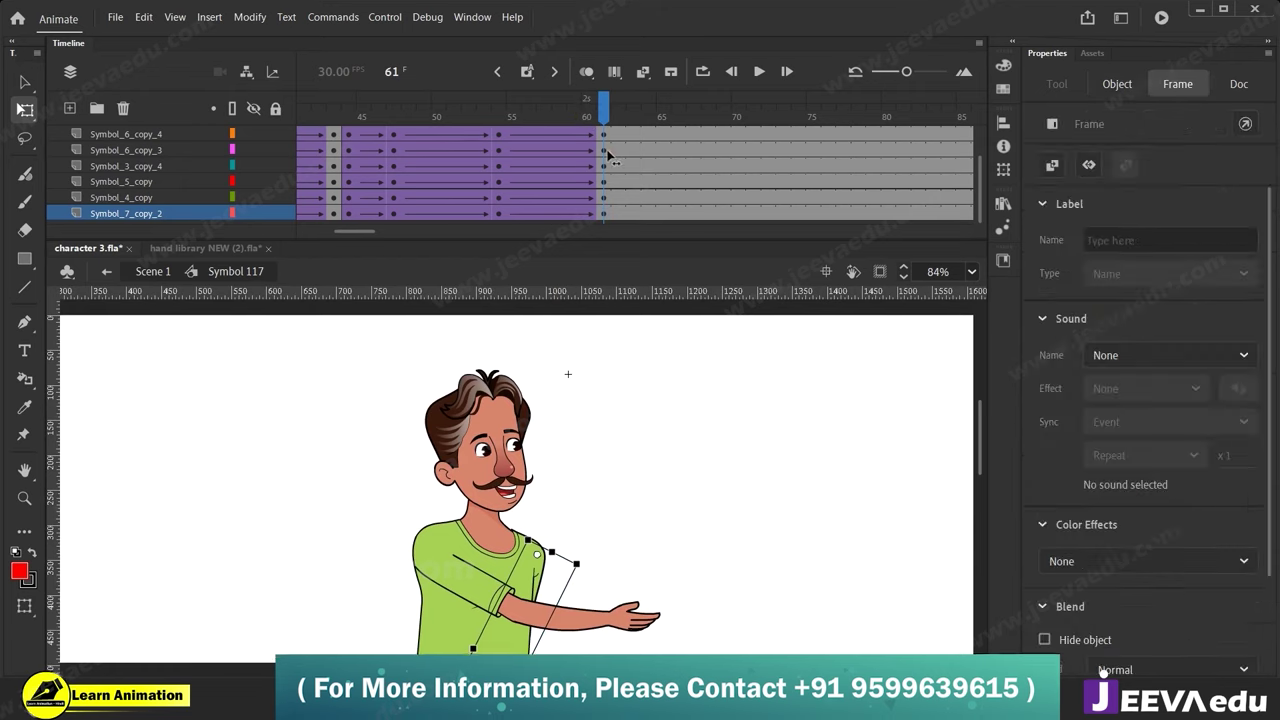
Rotate the head slightly forward around the neck at frame 61.
left_click(560, 360)
left_click(526, 364)
left_click(537, 360)
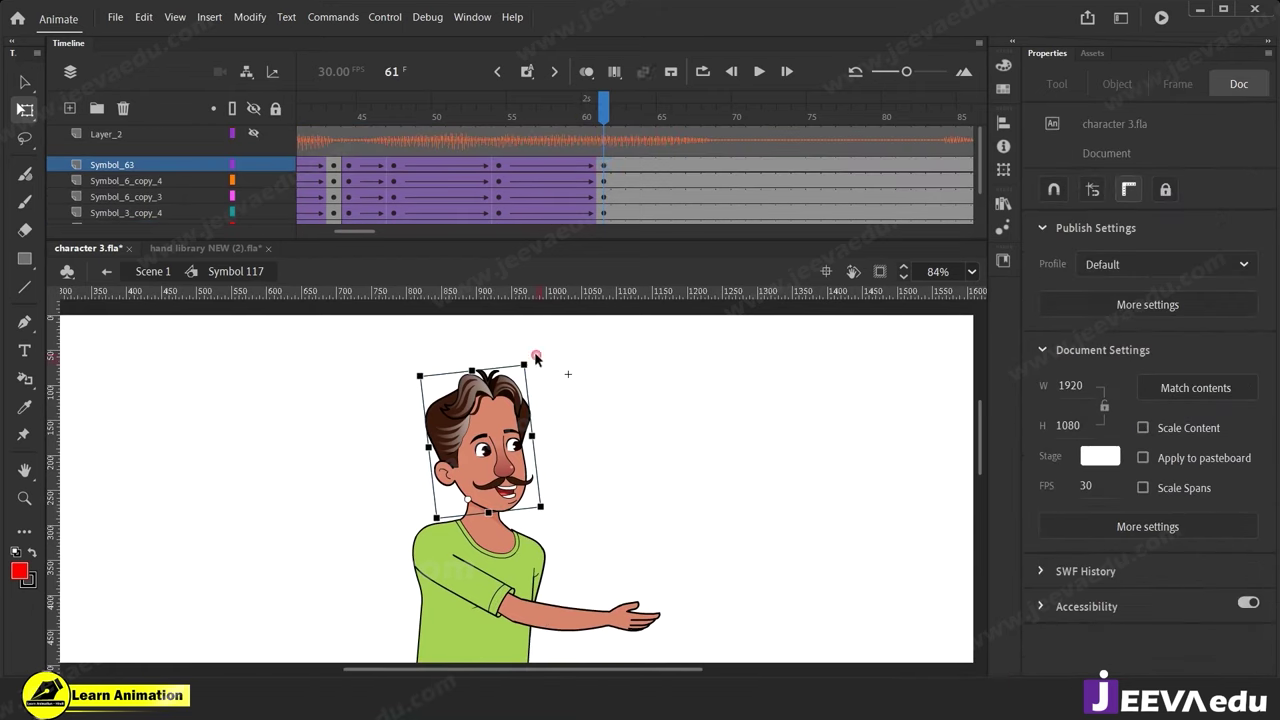
left_click(515, 408)
left_click_drag(539, 362, 534, 362)
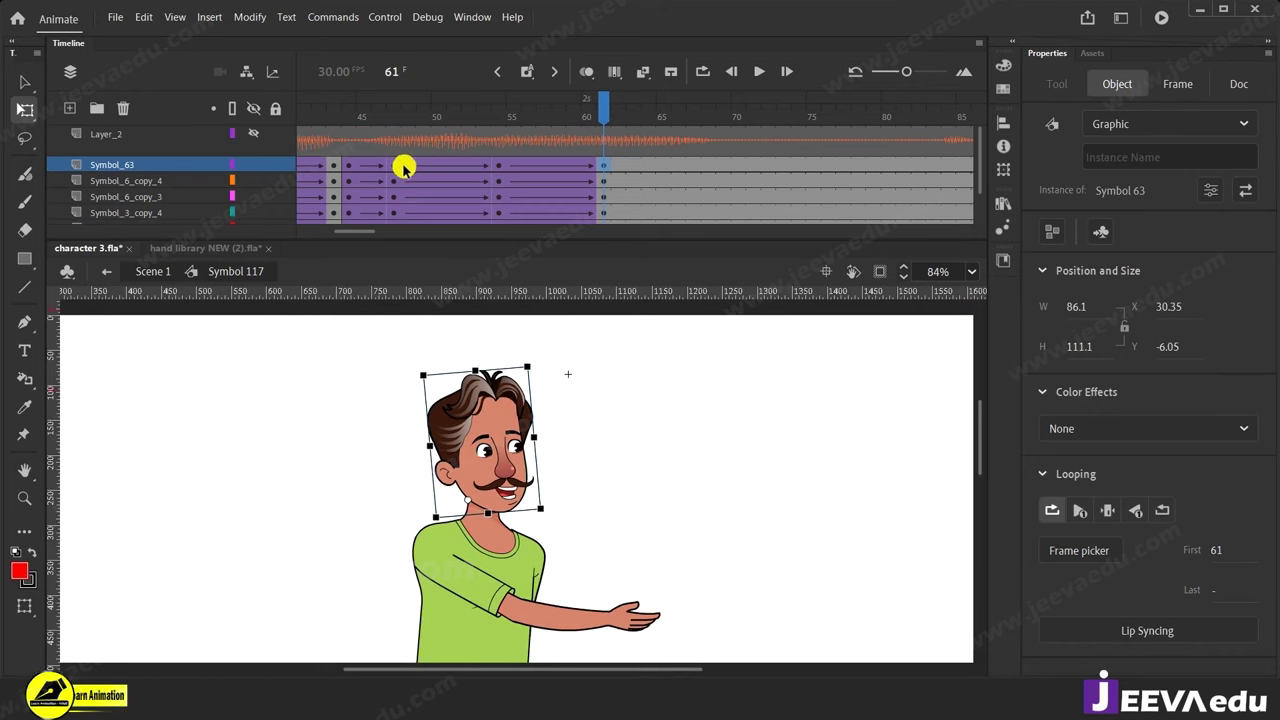
Scrub between frames 47 and 61 to examine how the head and arm move, ending on frame 54.
left_click_drag(558, 114, 500, 156)
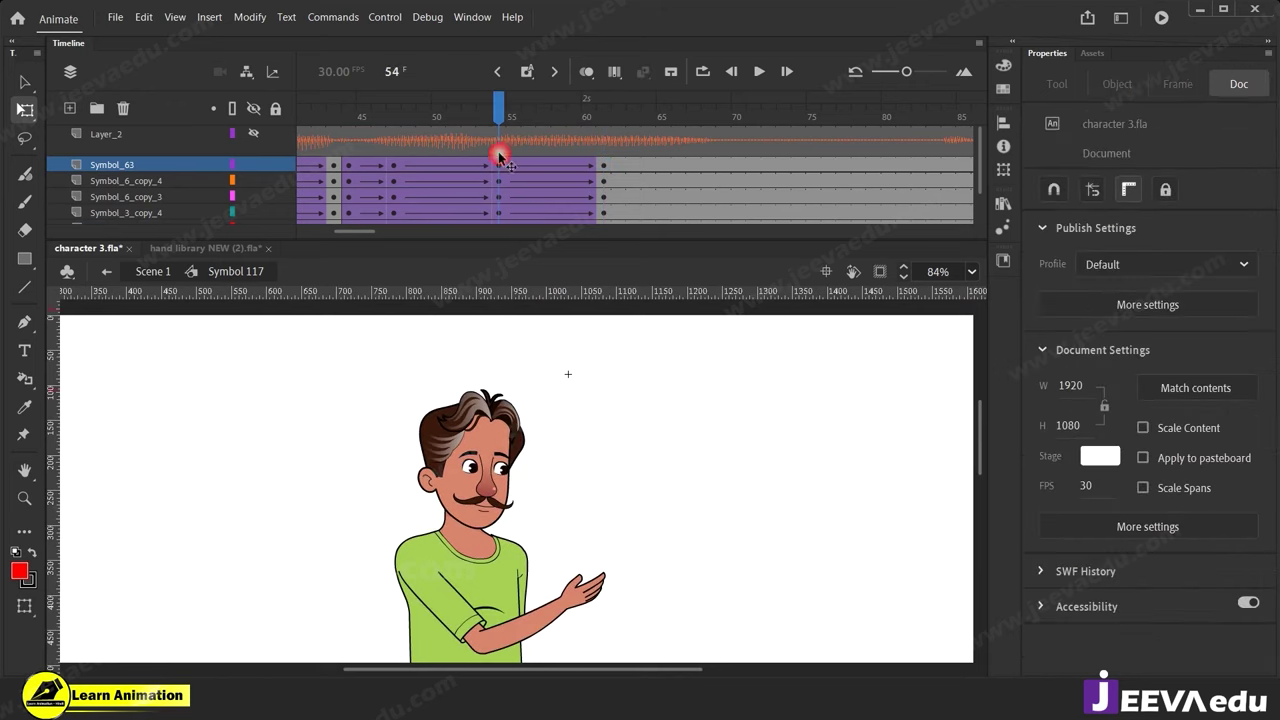
key("z")
left_click(482, 535, "alt")
left_click_drag(488, 541, 440, 518)
left_click(508, 464)
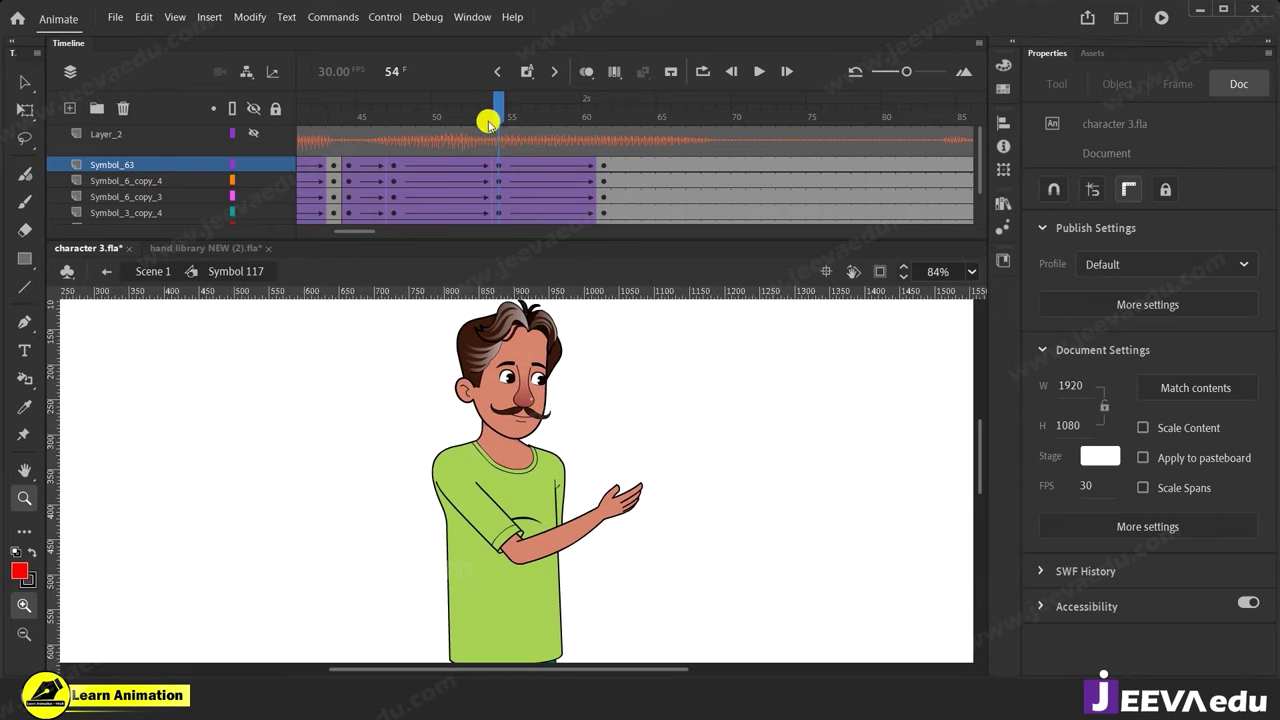
left_click_drag(368, 234, 362, 234)
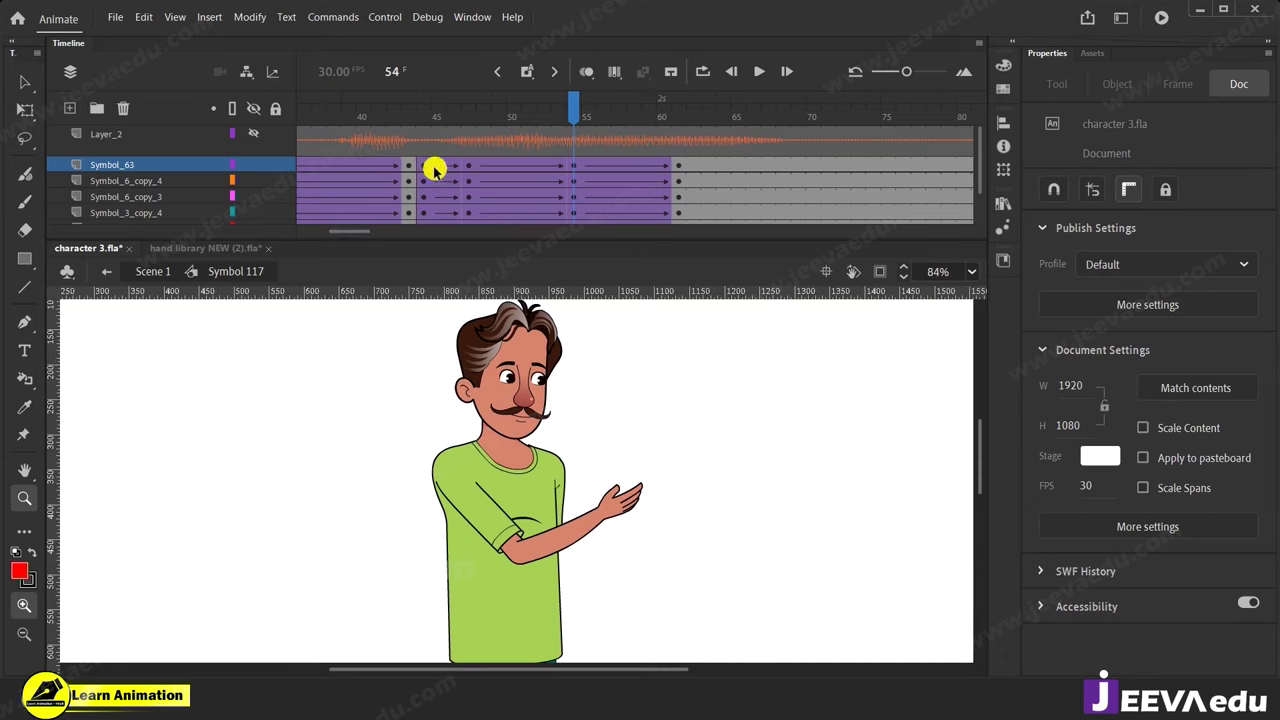
left_click(470, 165)
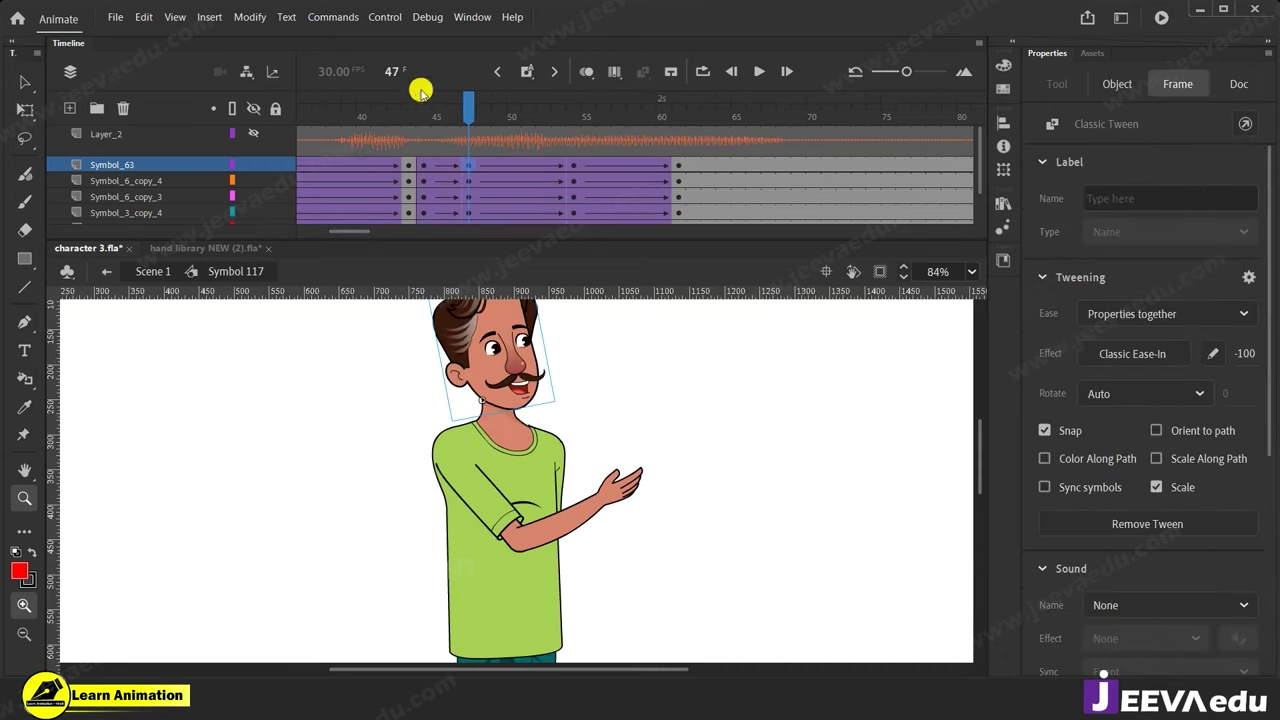
left_click_drag(509, 109, 604, 192)
left_click(577, 187)
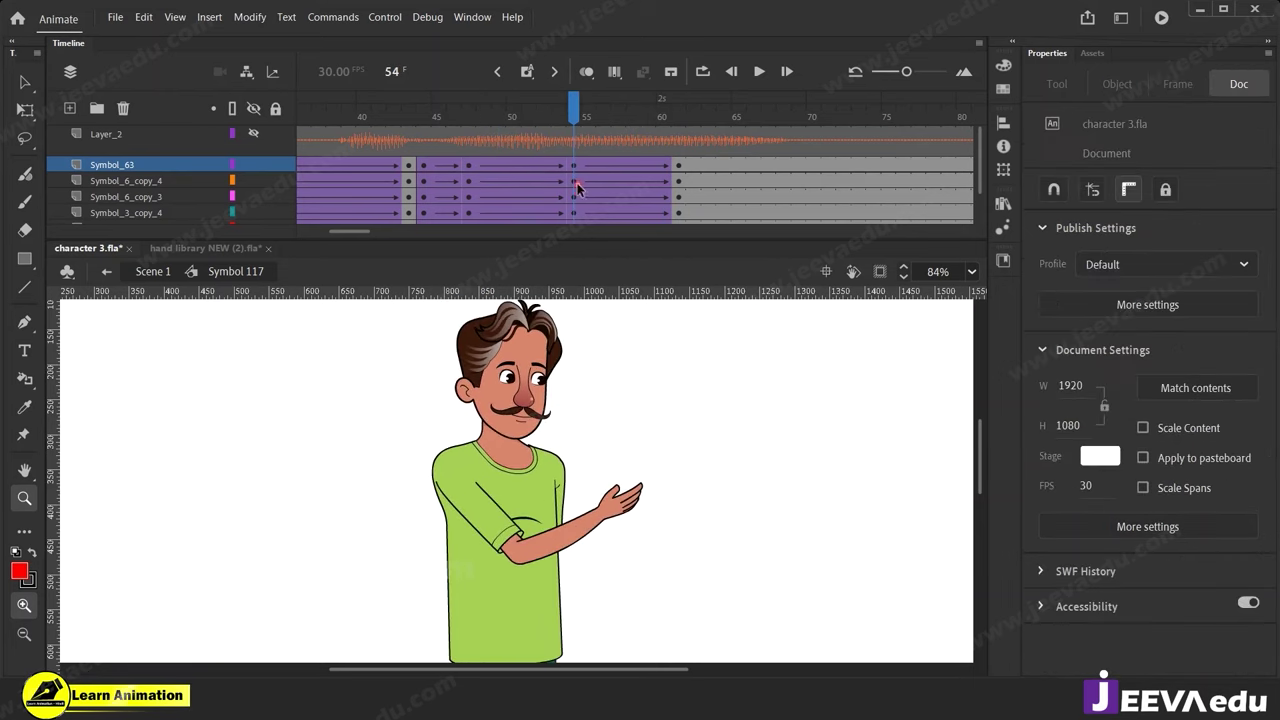
Open the head symbol and insert keyframes on all its layers at frames 47, 54 and 61.
left_click(513, 395)
key("v")
double_click(590, 450)
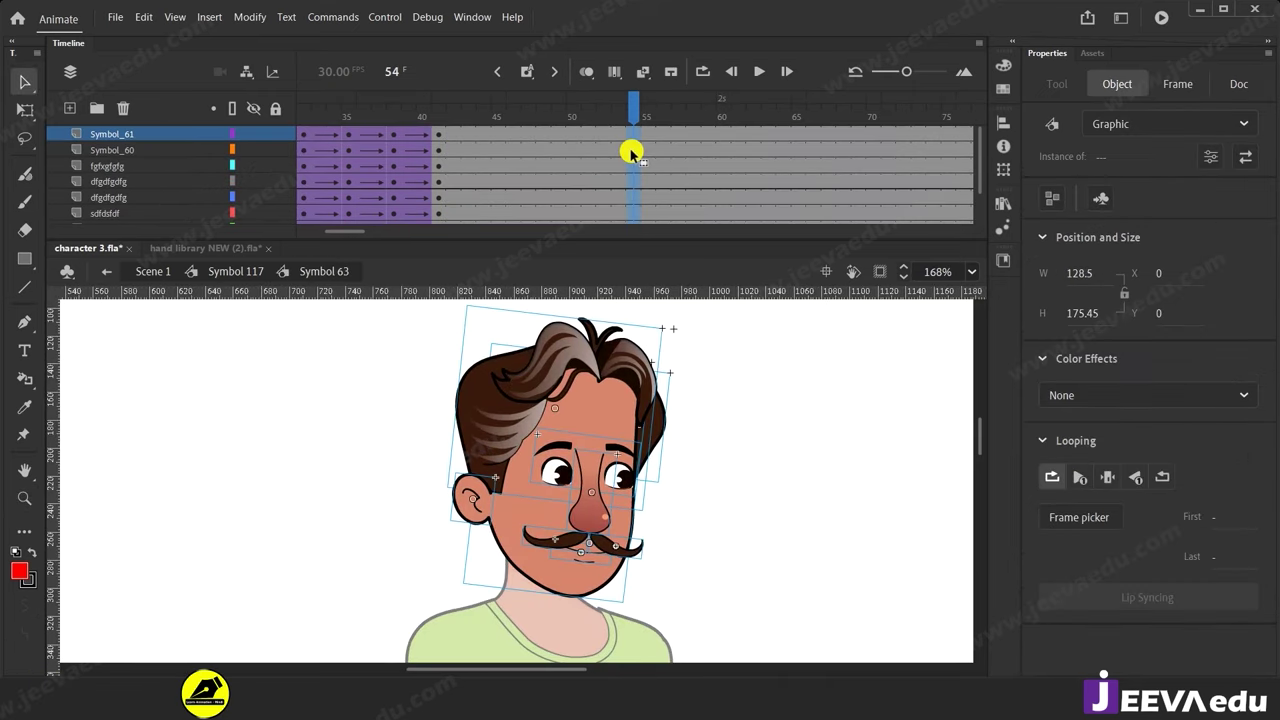
key("F6")
left_click(529, 133)
left_click(505, 134)
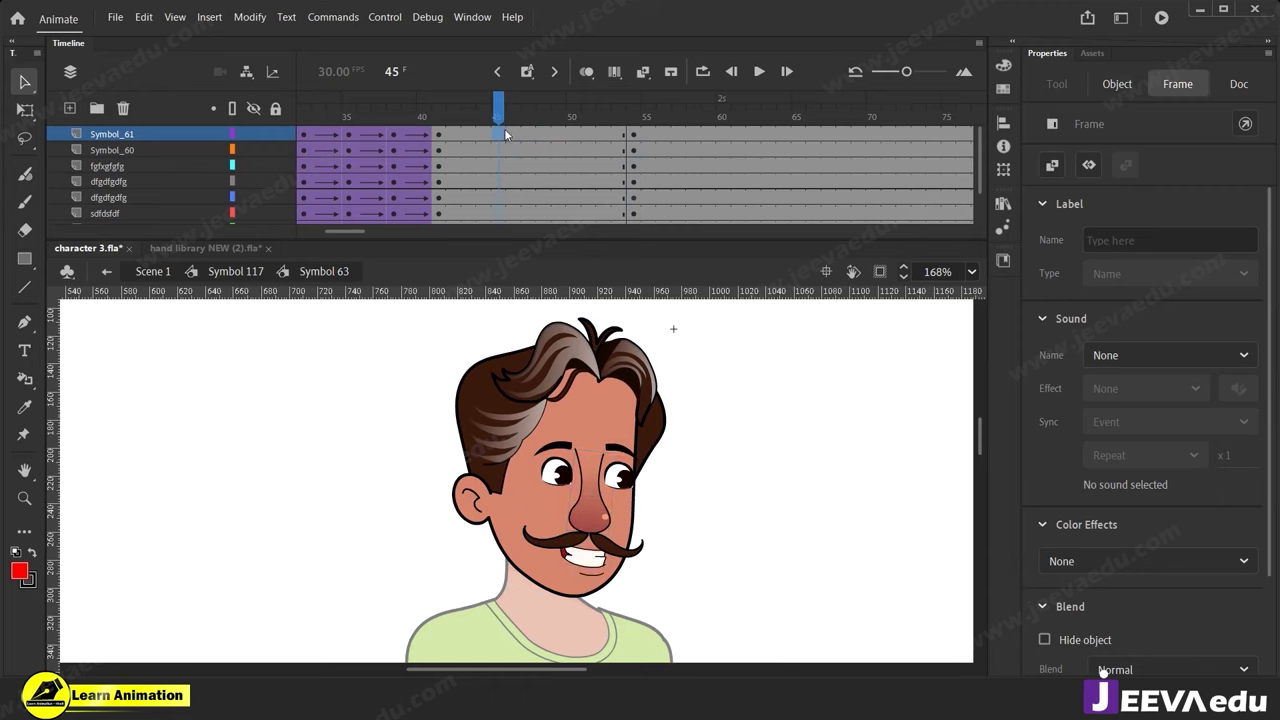
left_click_drag(513, 137, 528, 170)
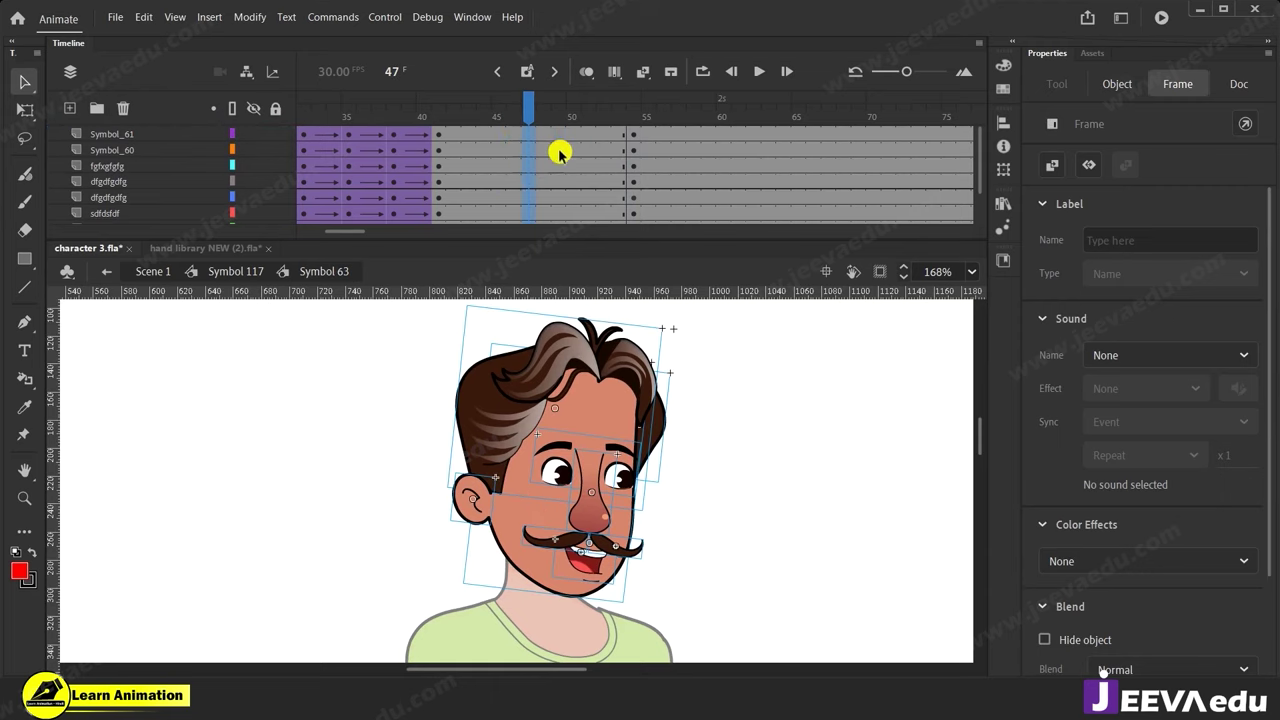
left_click_drag(677, 128, 744, 165)
left_click(737, 206)
key("F6")
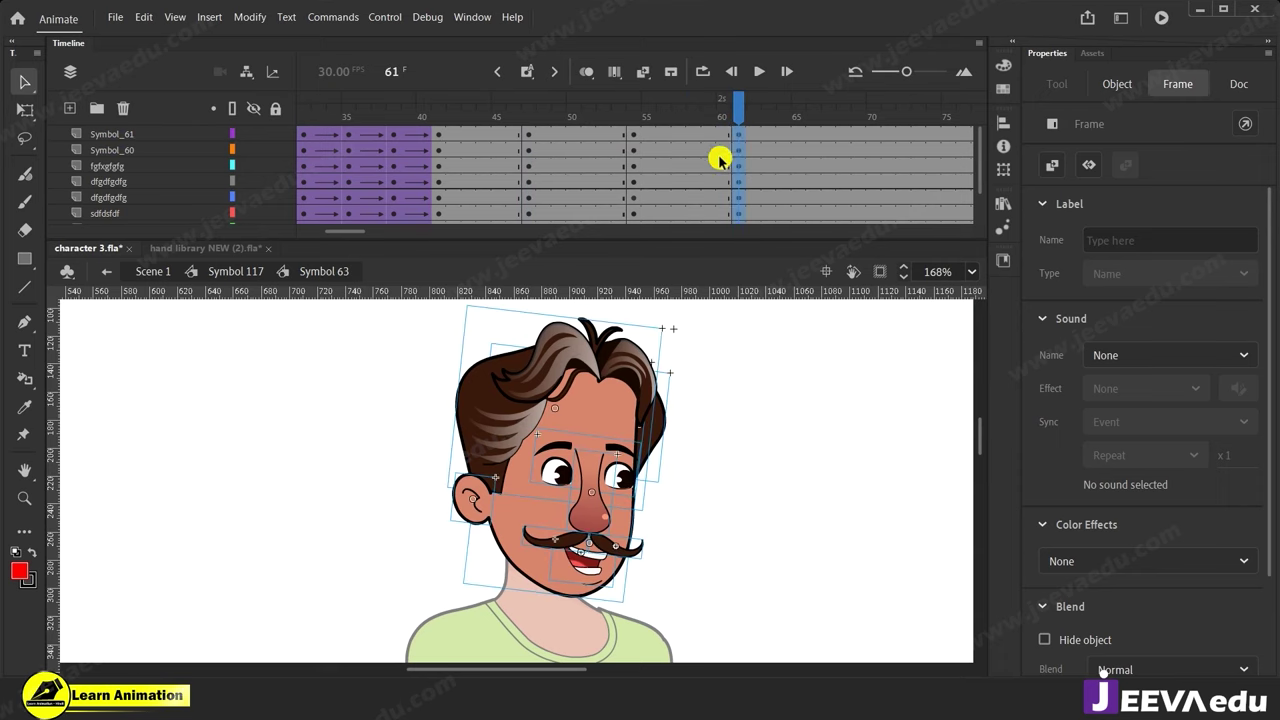
Create classic tweens on all head layers from frame 47 to 61, with ease -100 before frame 54 and 100 after it.
left_click_drag(606, 141, 663, 215)
right_click(628, 166)
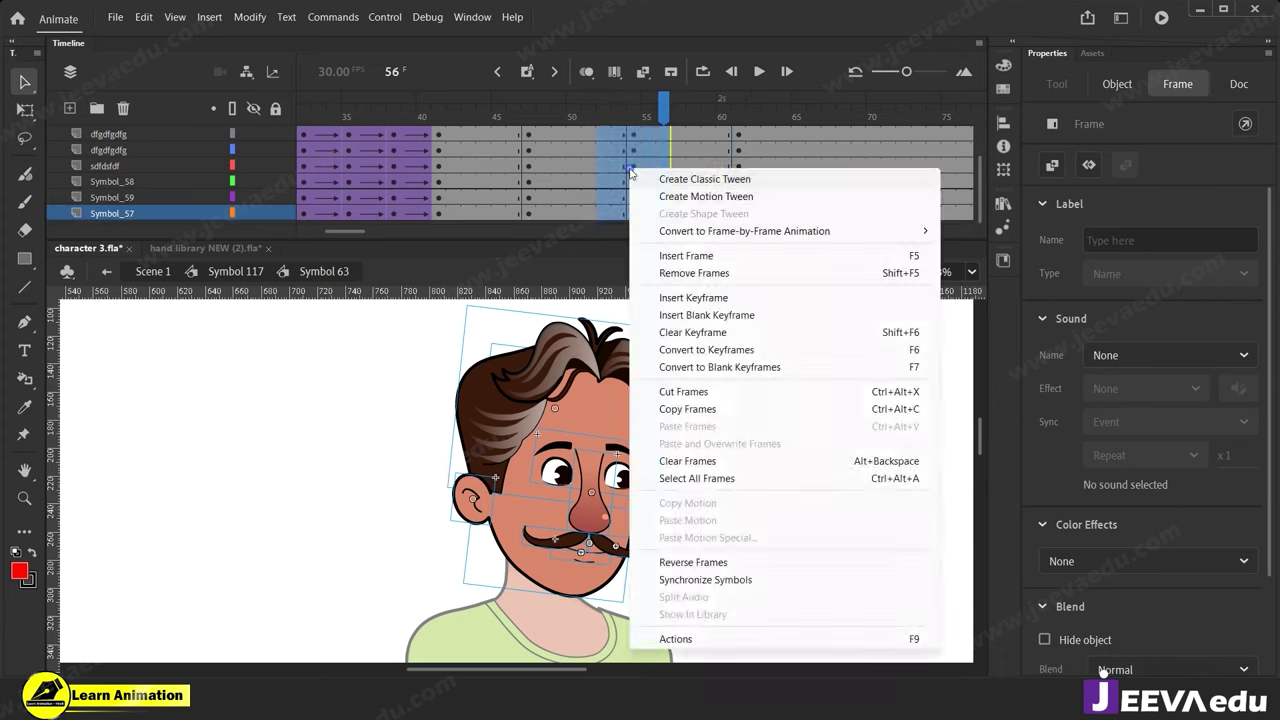
left_click(660, 177)
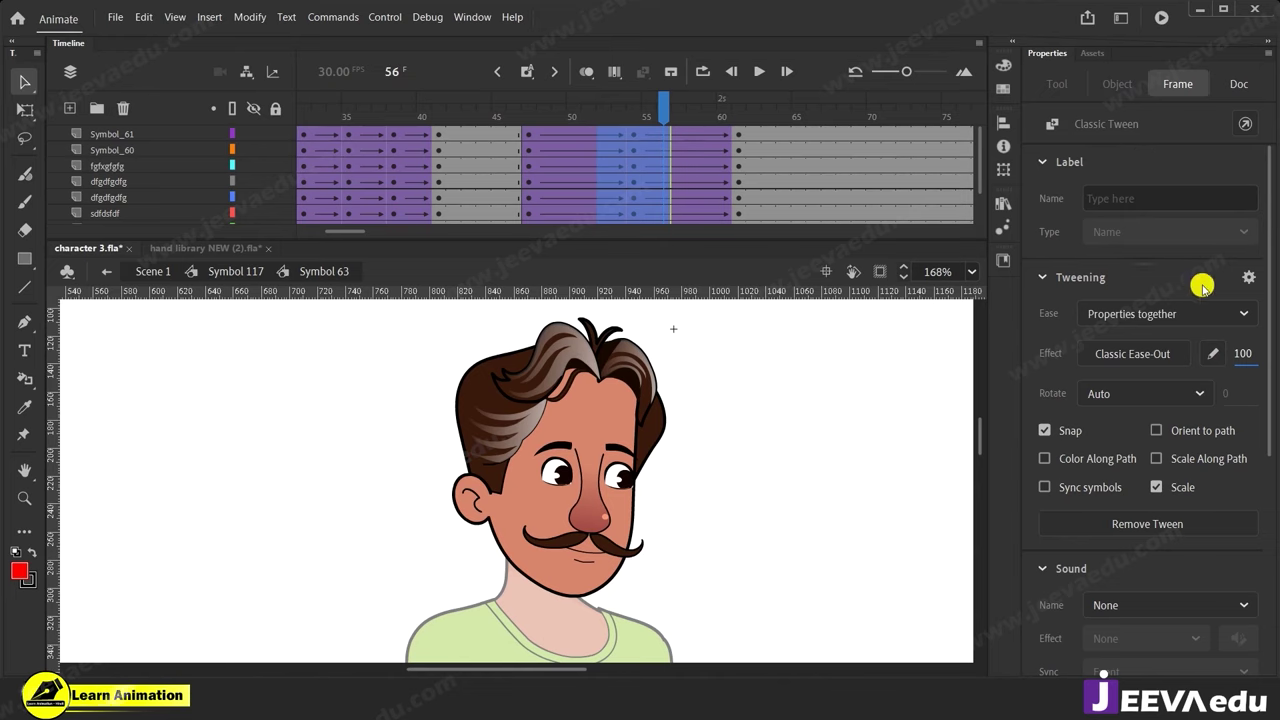
left_click_drag(567, 130, 568, 308)
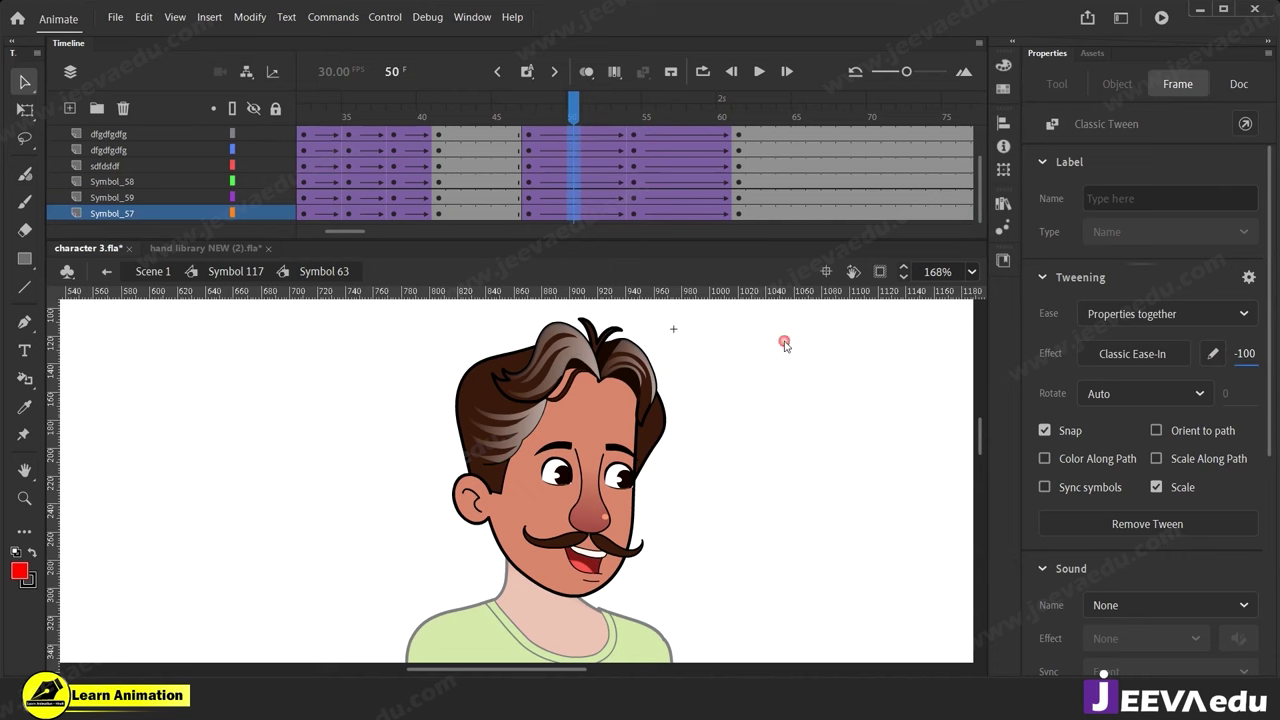
Select the eyes, nose, moustache and mouth together at frame 54 and nudge them down about 6.5 px.
left_click_drag(571, 149, 629, 145)
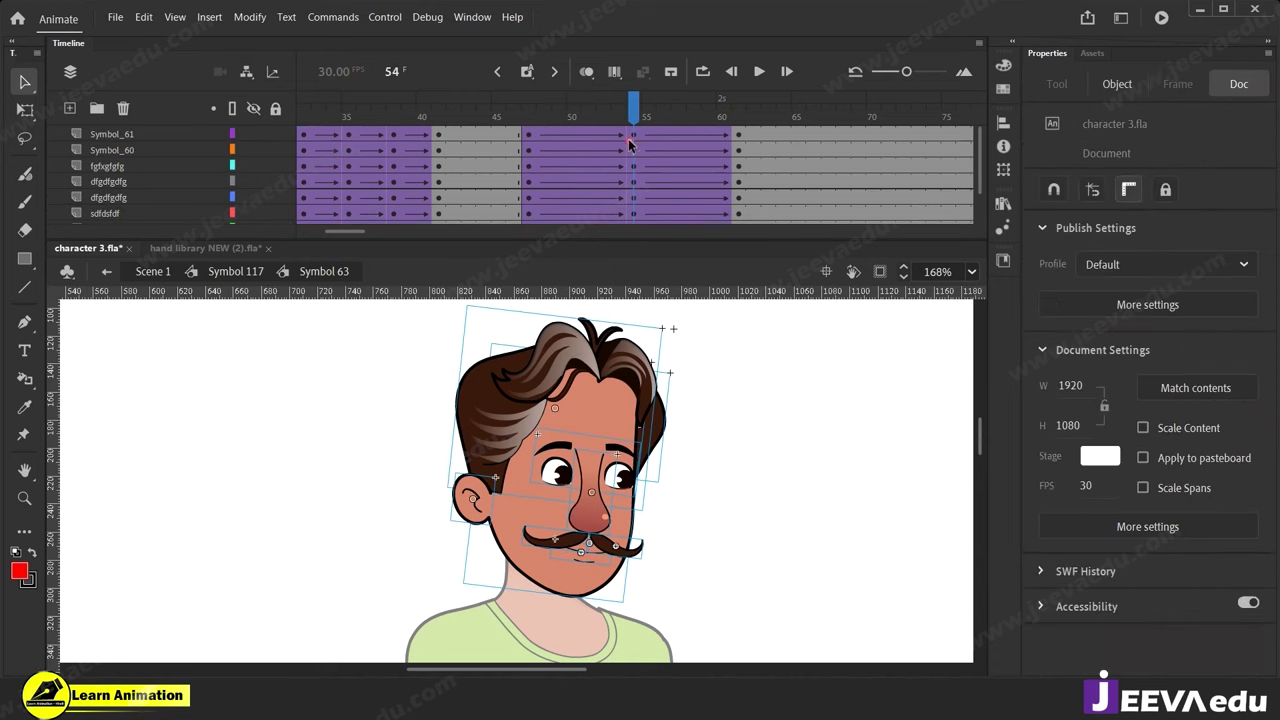
key("z")
left_click(556, 480)
left_click(594, 552, "alt")
key("v")
left_click(631, 485)
left_click(509, 445)
left_click(492, 439)
left_click(510, 487, "shift")
left_click(504, 516, "shift")
left_click(502, 518, "shift")
left_click(532, 515, "shift")
left_click(518, 527, "shift")
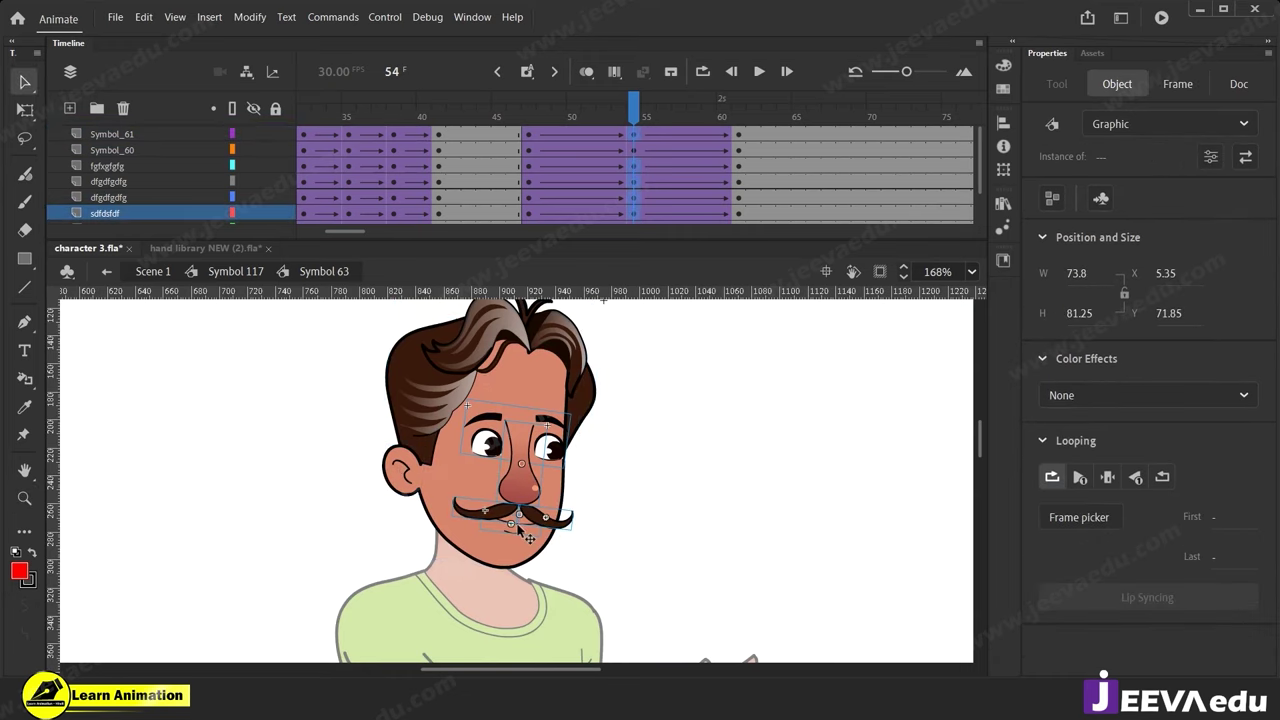
key("Down")
key("Down")
key("Down")
key("Down")
key("Down")
key("Down")
key("Down")
key("Down")
key("Down")
key("Down")
key("Down")
key("Down")
key("Down")
key("Down")
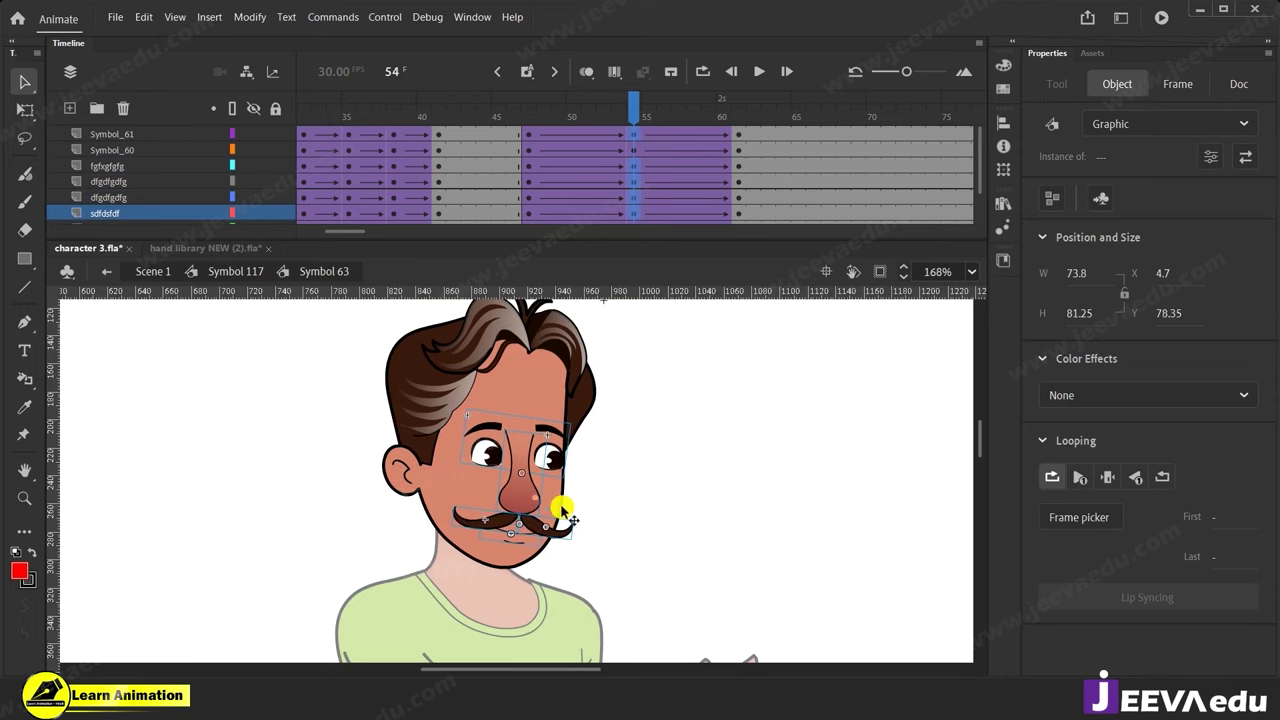
Nudge the ear up about 6.5 px at frame 54, opposite to the facial features.
left_click(412, 472)
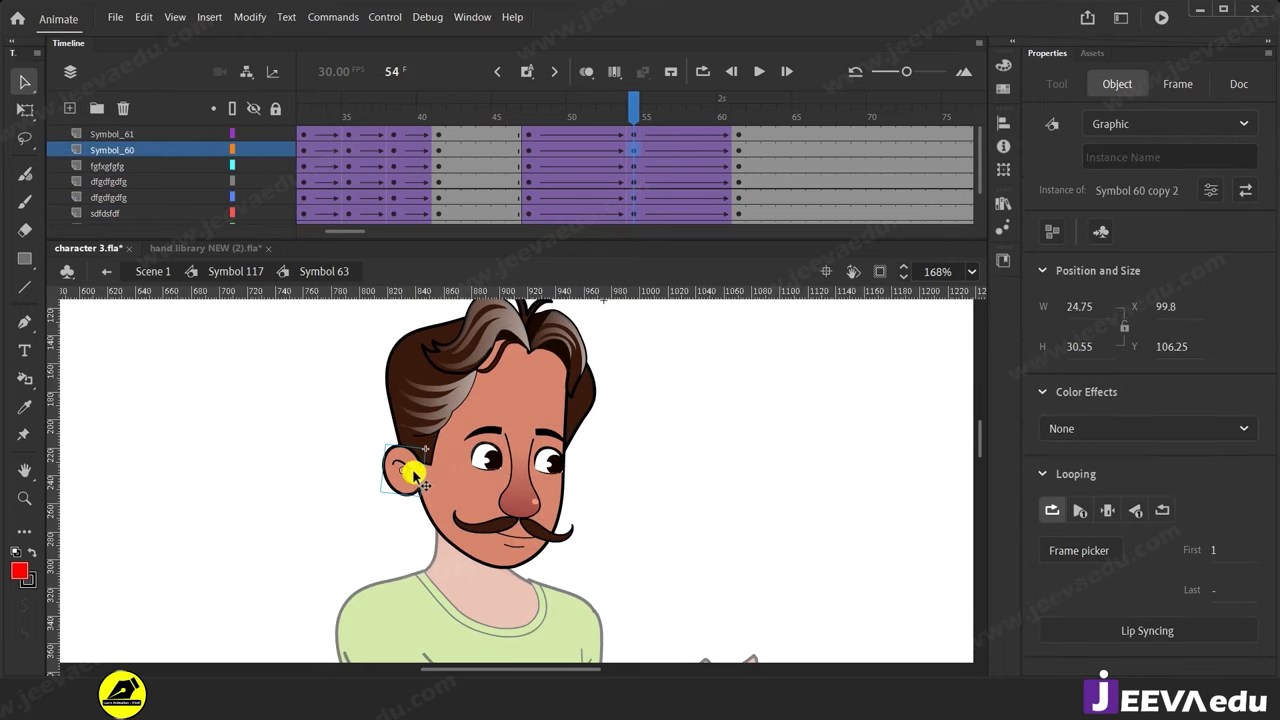
key("Up")
key("Up")
key("Up")
key("Up")
key("Up")
key("Up")
key("Up")
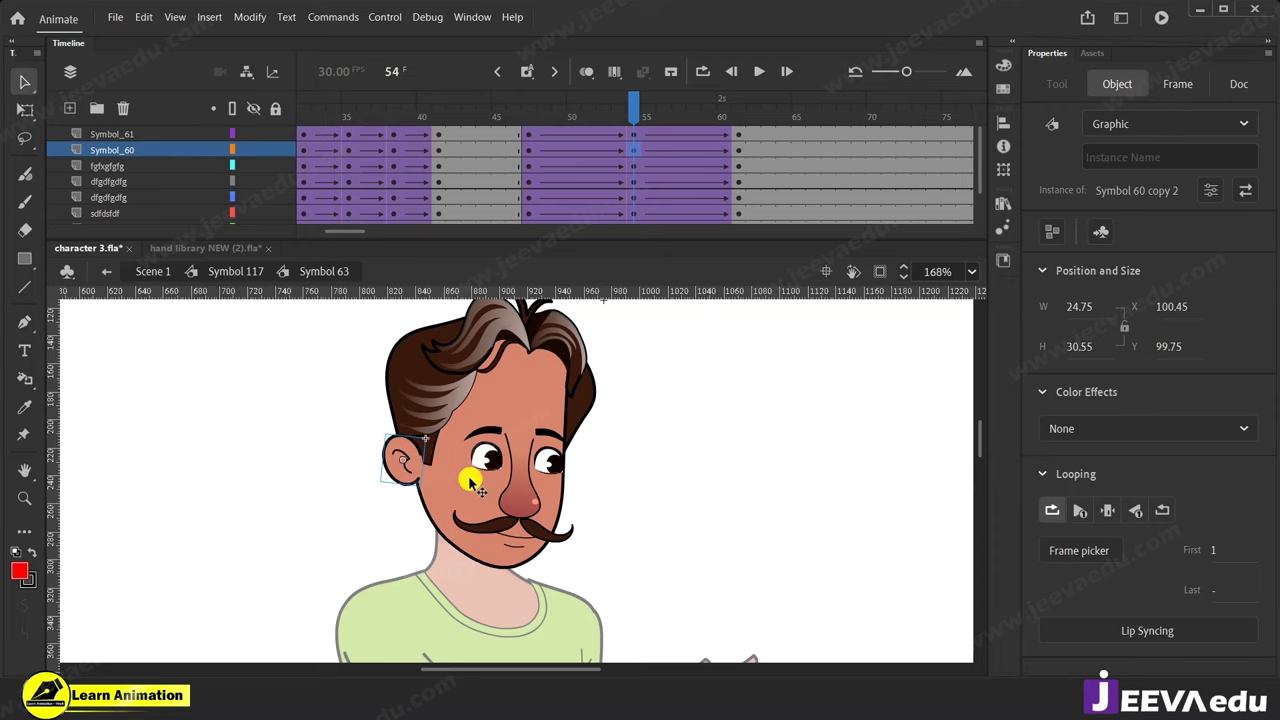
Open the eyes symbol at frame 54 and locate the existing blink frames on its timeline.
key("z")
left_click(510, 471)
key("v")
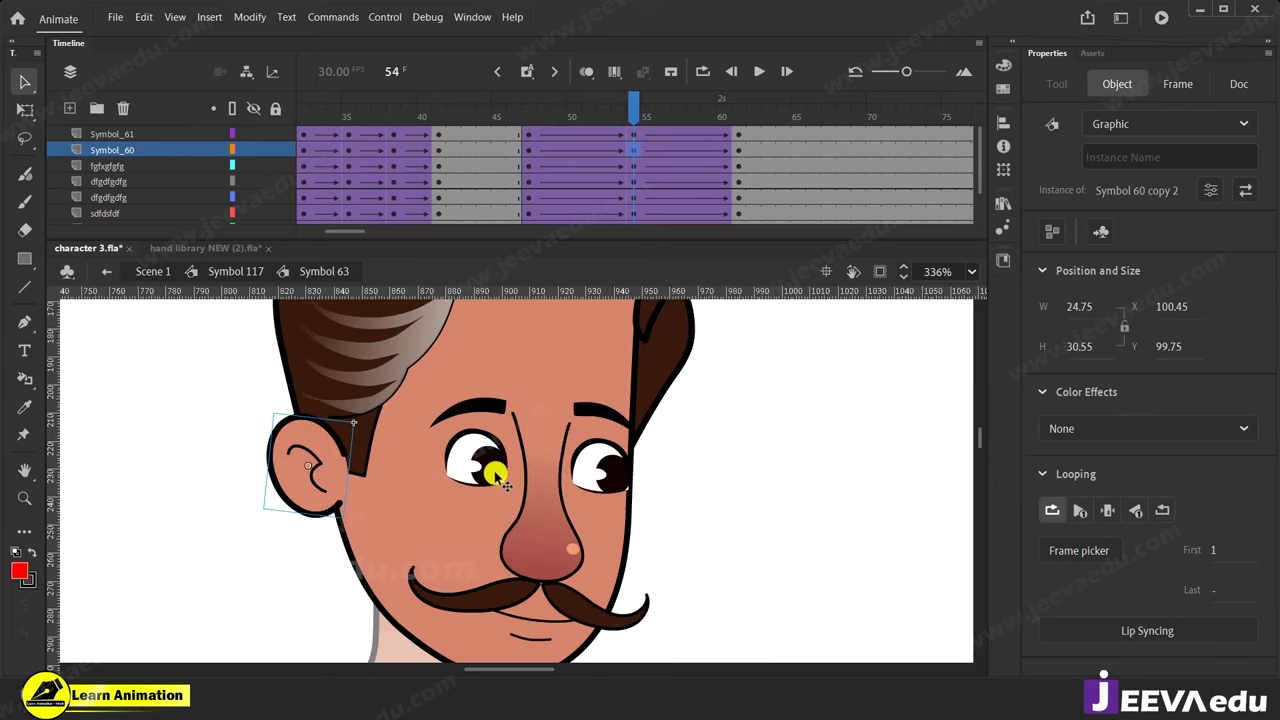
left_click(492, 478)
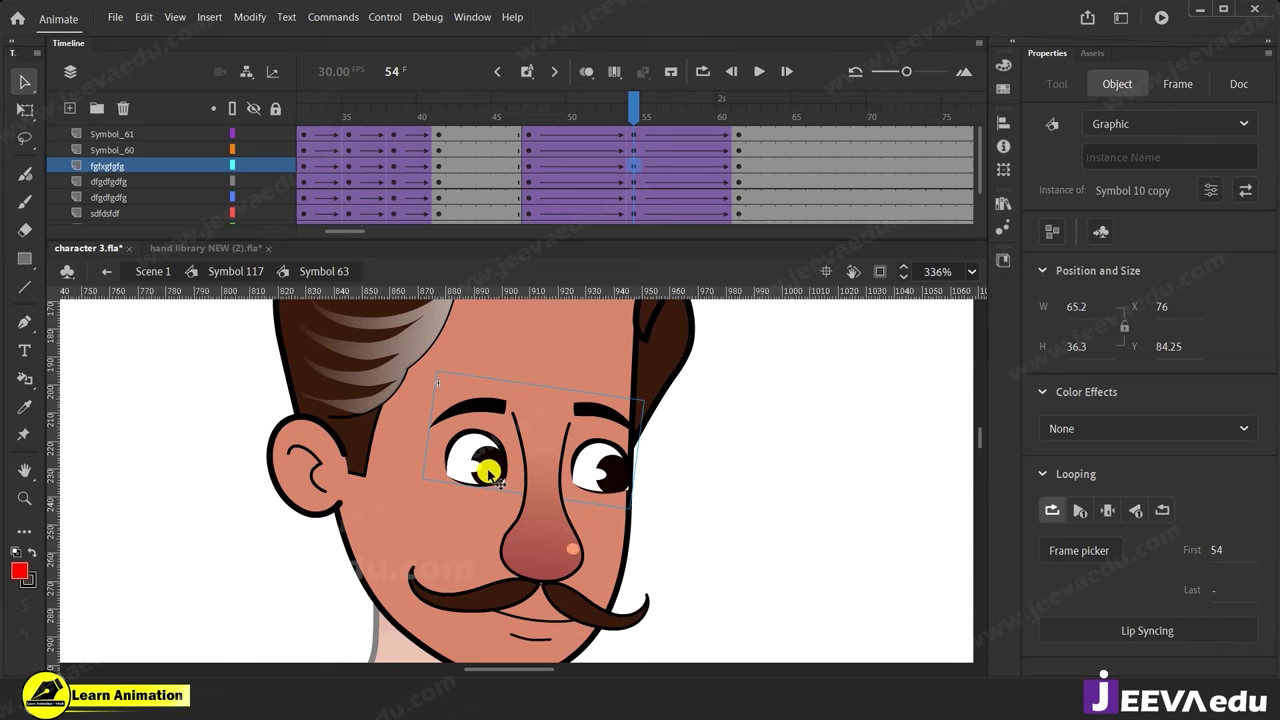
double_click(488, 470)
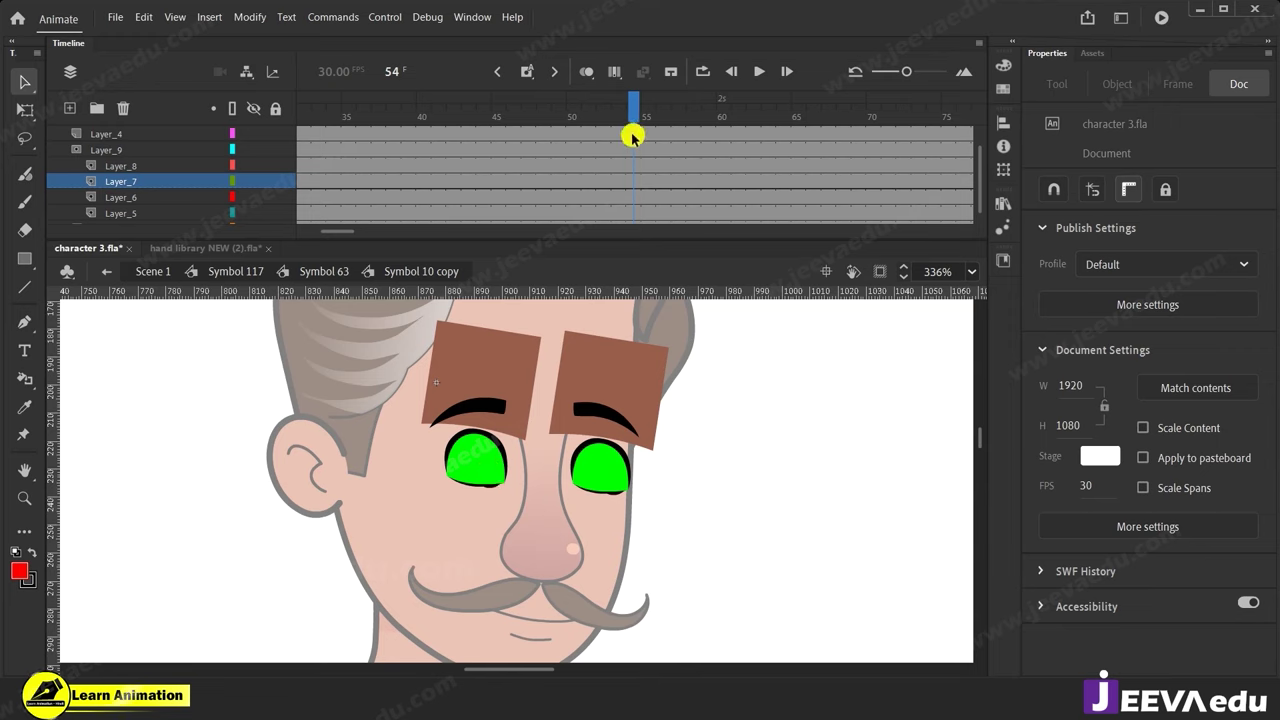
mouse_move(337, 231)
left_mouse_down()
mouse_move(304, 231)
mouse_move(354, 237)
mouse_move(341, 232)
left_mouse_up()
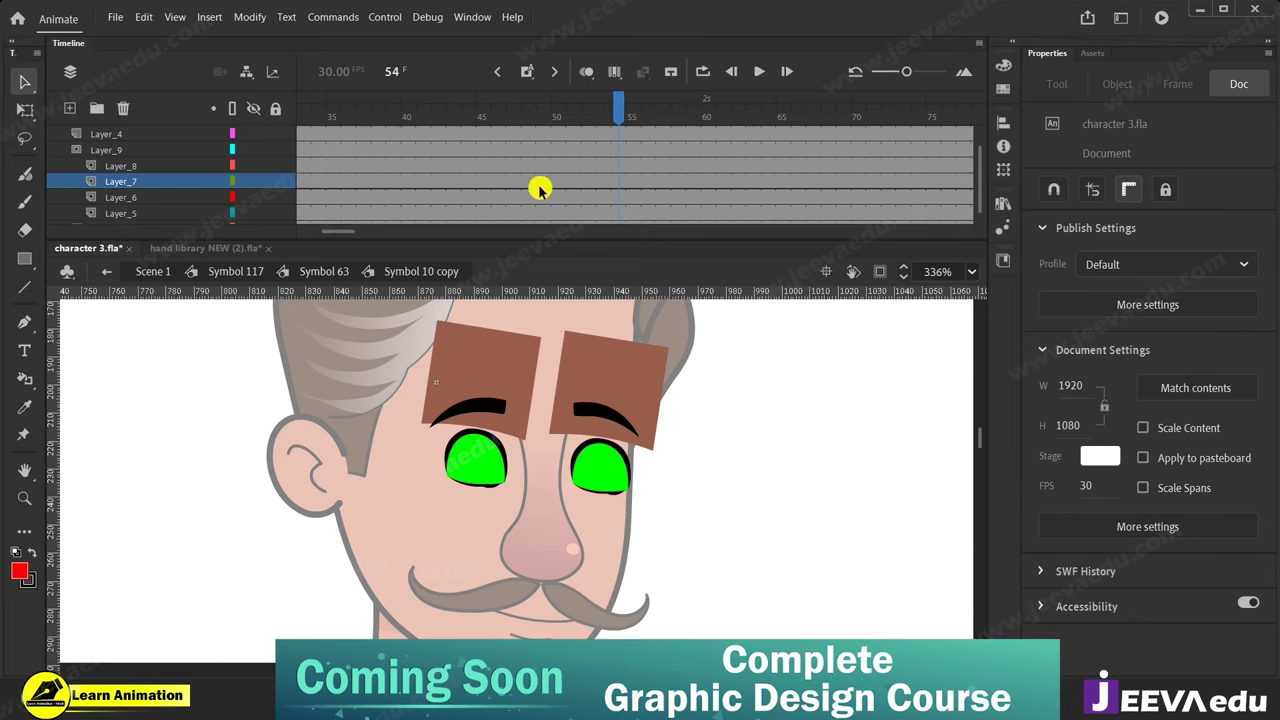
scroll(617, 148, "up", 2)
left_click(620, 135)
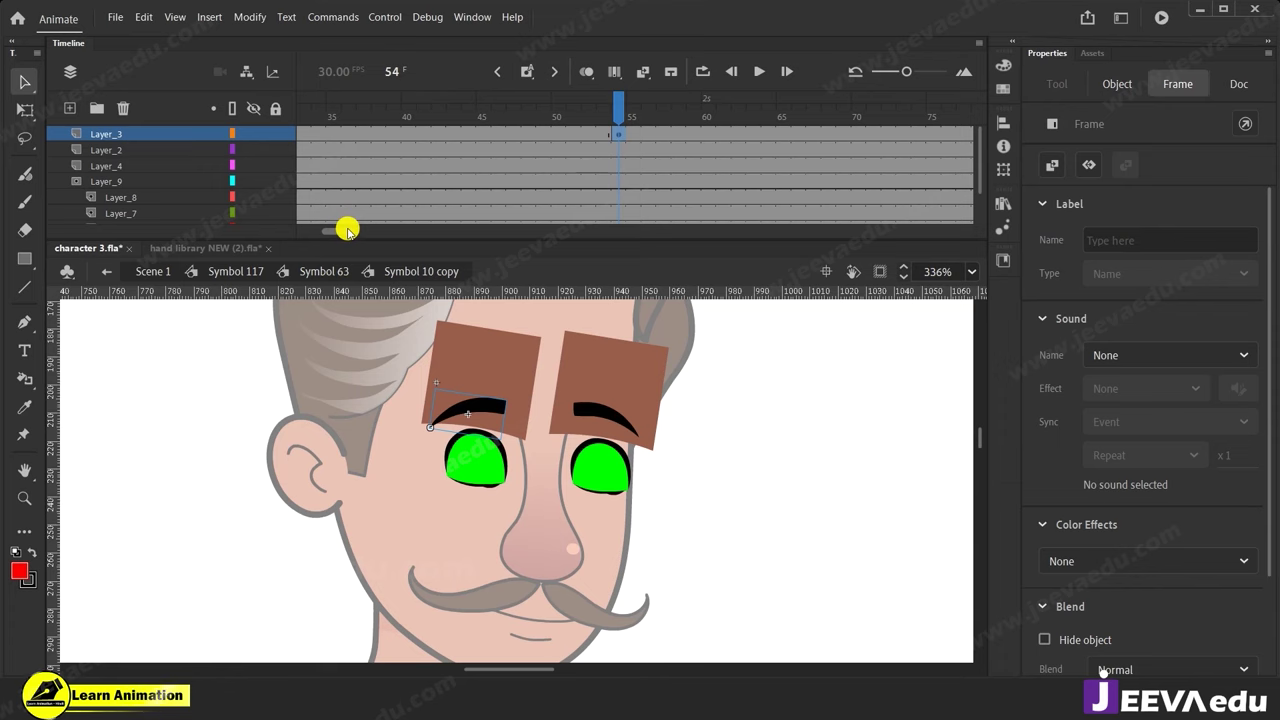
left_click_drag(347, 231, 328, 231)
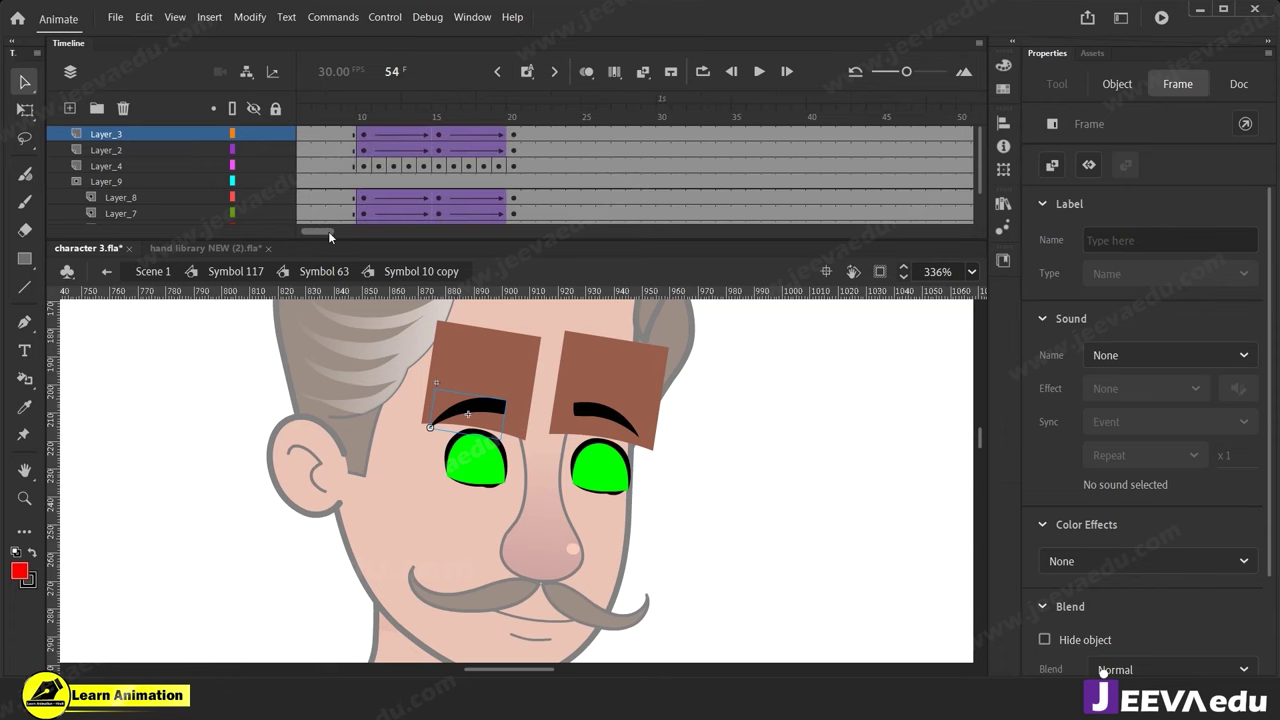
Lock all eye layers and copy the blink animation from frames 10–20 to frames 49–59 on every layer.
left_click(386, 143)
left_click_drag(378, 118, 305, 180)
left_click(274, 146, "ctrl")
left_click_drag(303, 118, 521, 165)
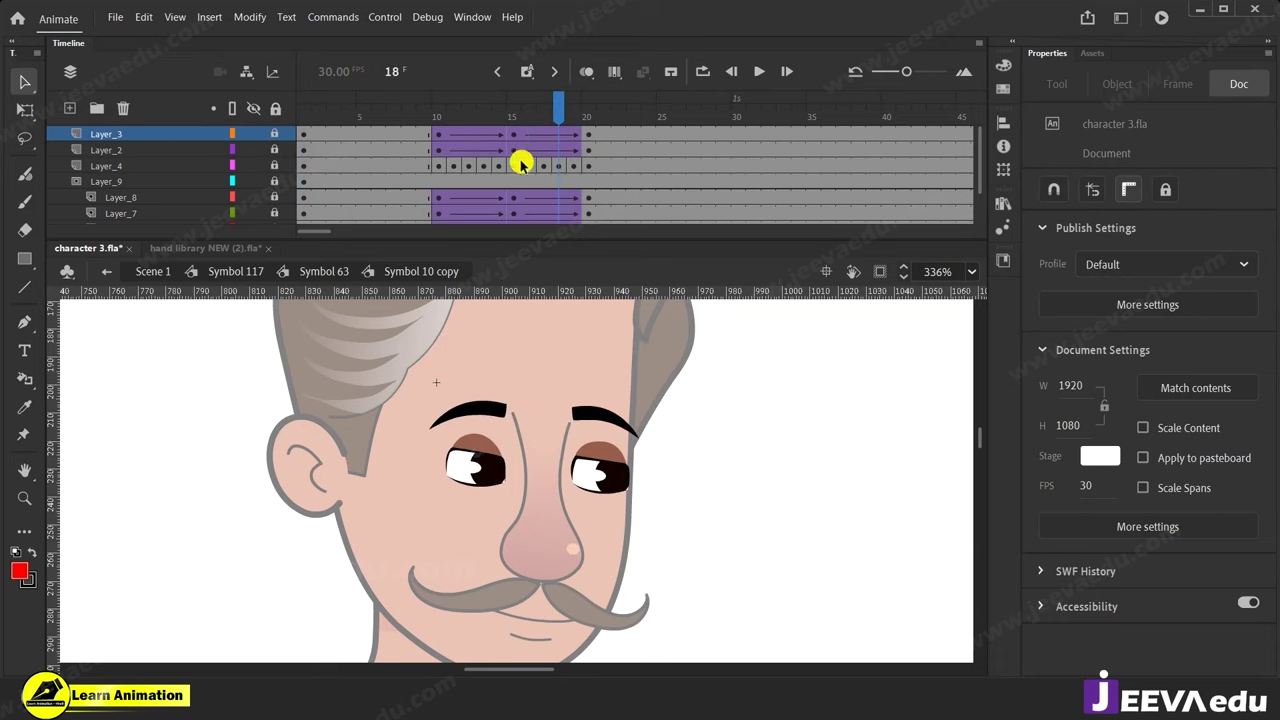
left_click_drag(442, 205, 588, 130)
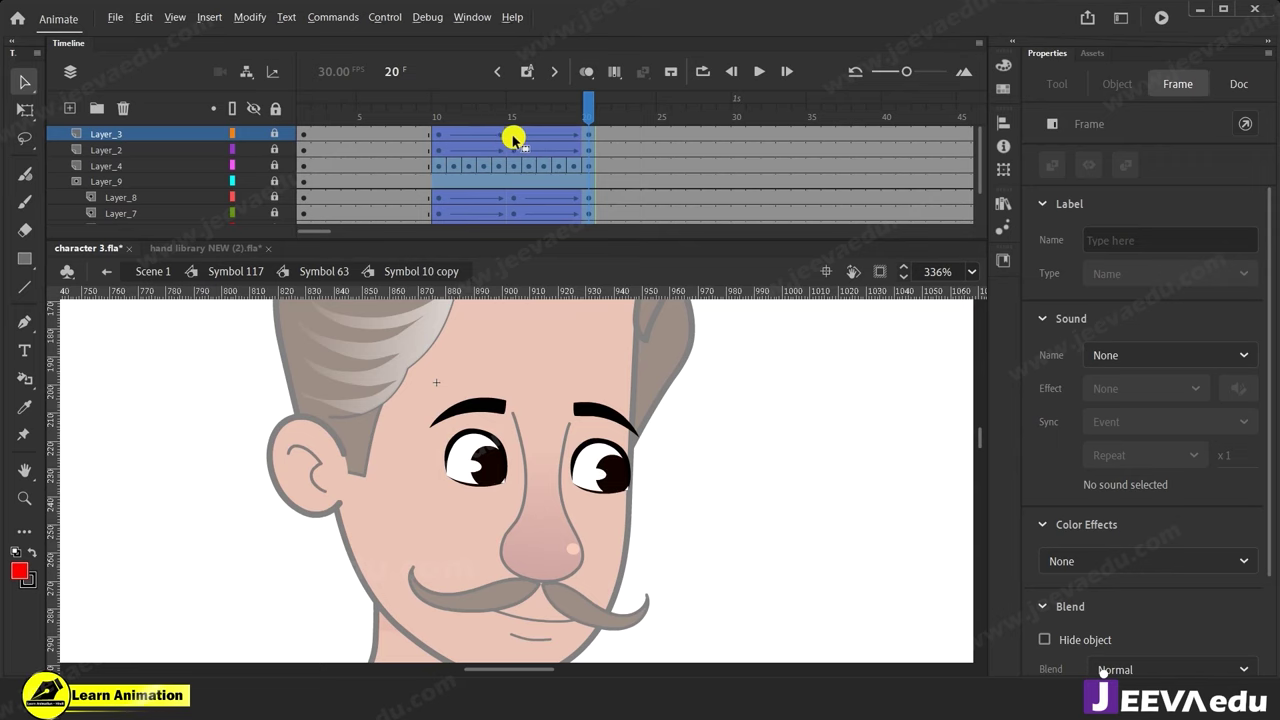
left_click_drag(514, 141, 423, 150)
mouse_move(352, 235)
left_mouse_down()
mouse_move(308, 236)
mouse_move(376, 233)
mouse_move(346, 243)
left_mouse_up()
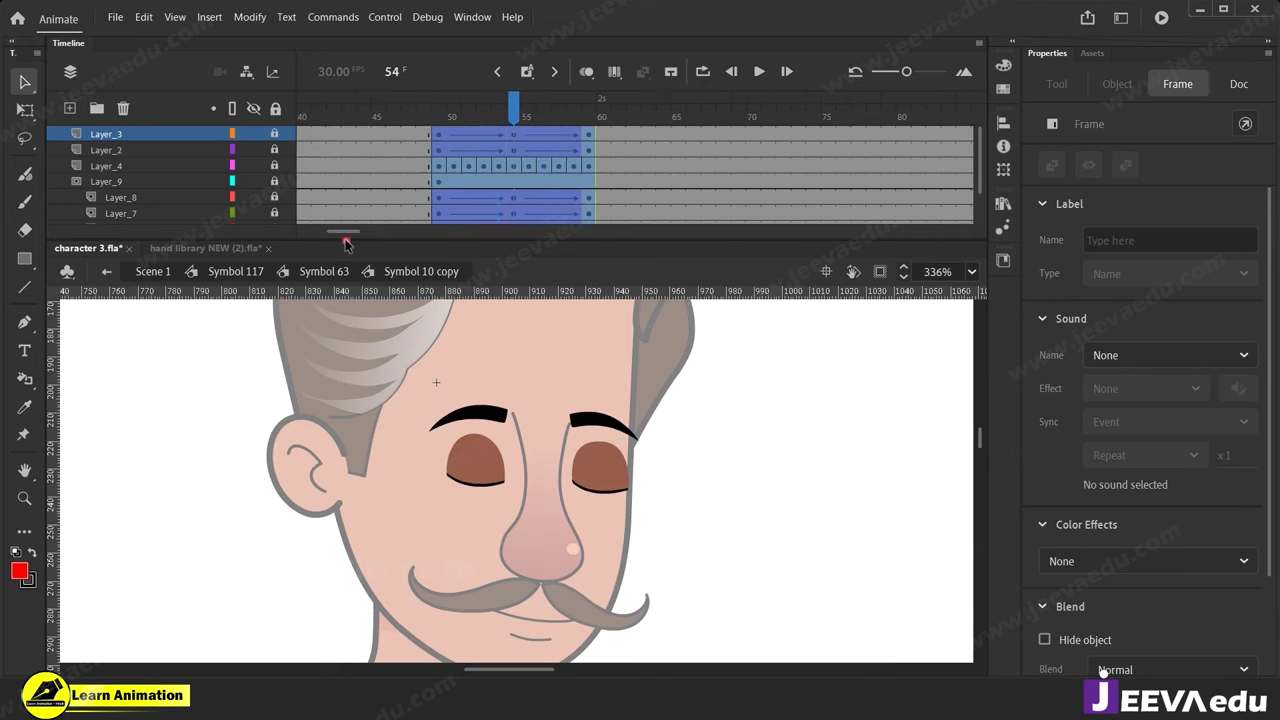
Scrub the blink around frame 54, return to the head symbol and review the facial motion up to frame 61.
mouse_move(497, 104)
left_mouse_down()
mouse_move(423, 104)
mouse_move(513, 104)
left_mouse_up()
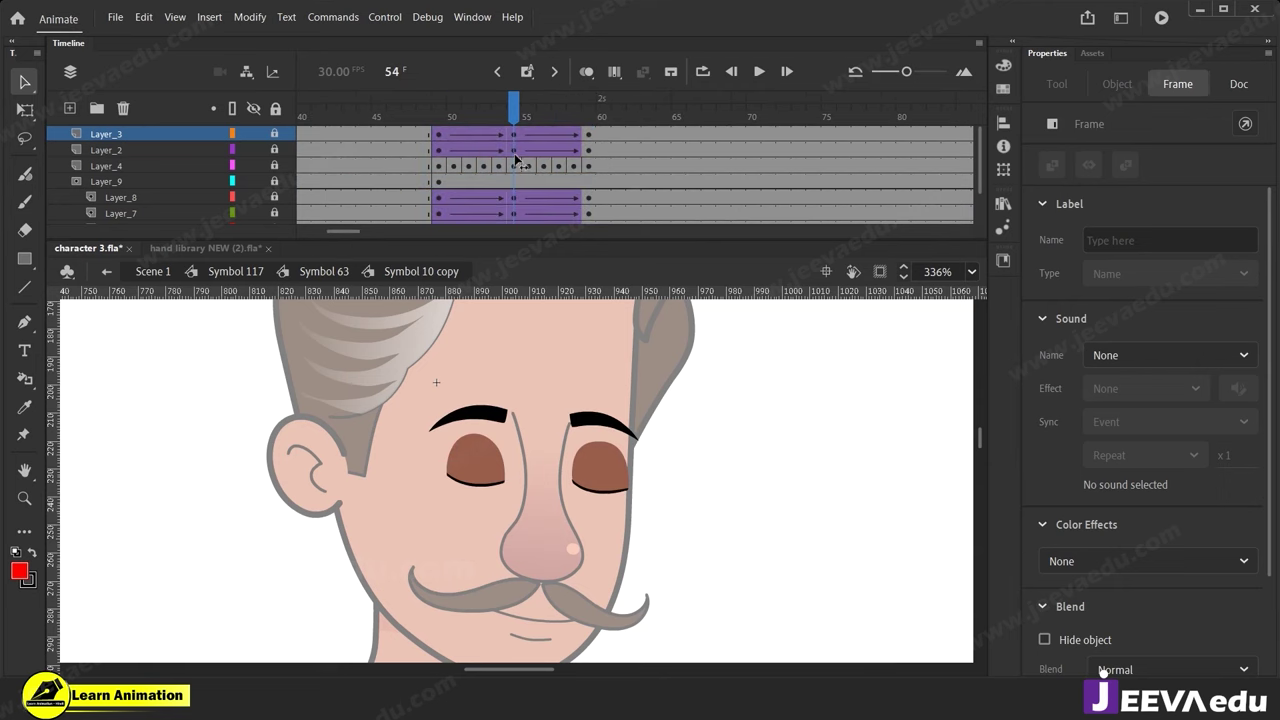
left_click(516, 162)
left_click(304, 271)
left_click_drag(630, 111, 733, 173)
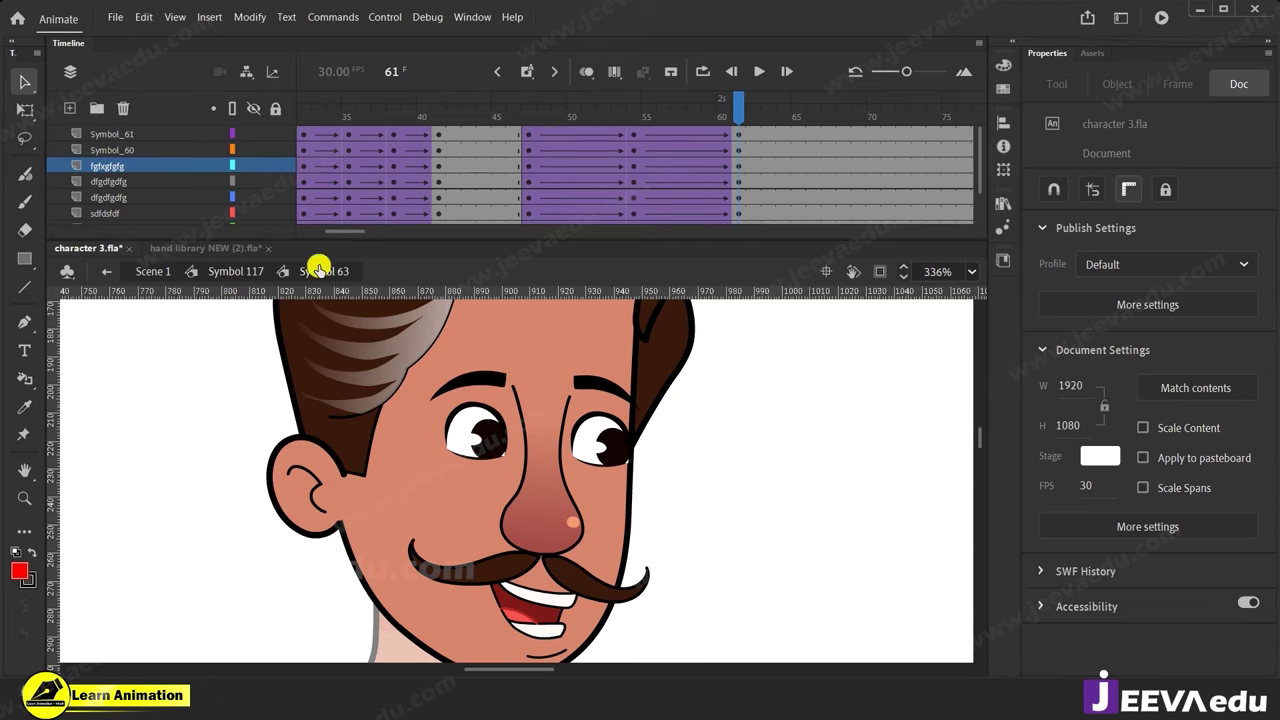
Return to the character's timeline and scrub past frame 61 to check the blink together with the head and body motion.
left_click(251, 271)
left_click(609, 536)
key("z")
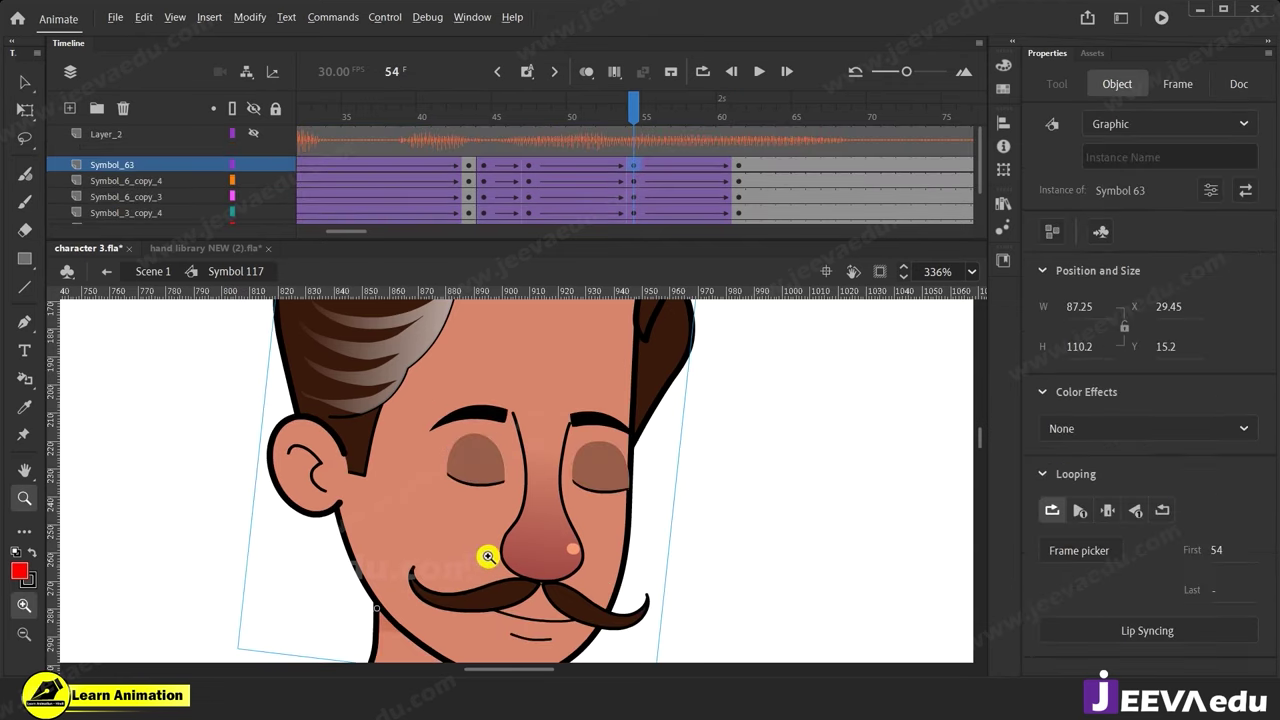
left_click(488, 550, "alt")
left_click(489, 536, "alt")
left_click(508, 538, "alt")
left_click(533, 451)
left_click_drag(582, 501, 628, 486)
left_click_drag(621, 111, 633, 175)
left_click(572, 395)
left_click_drag(599, 115, 772, 241)
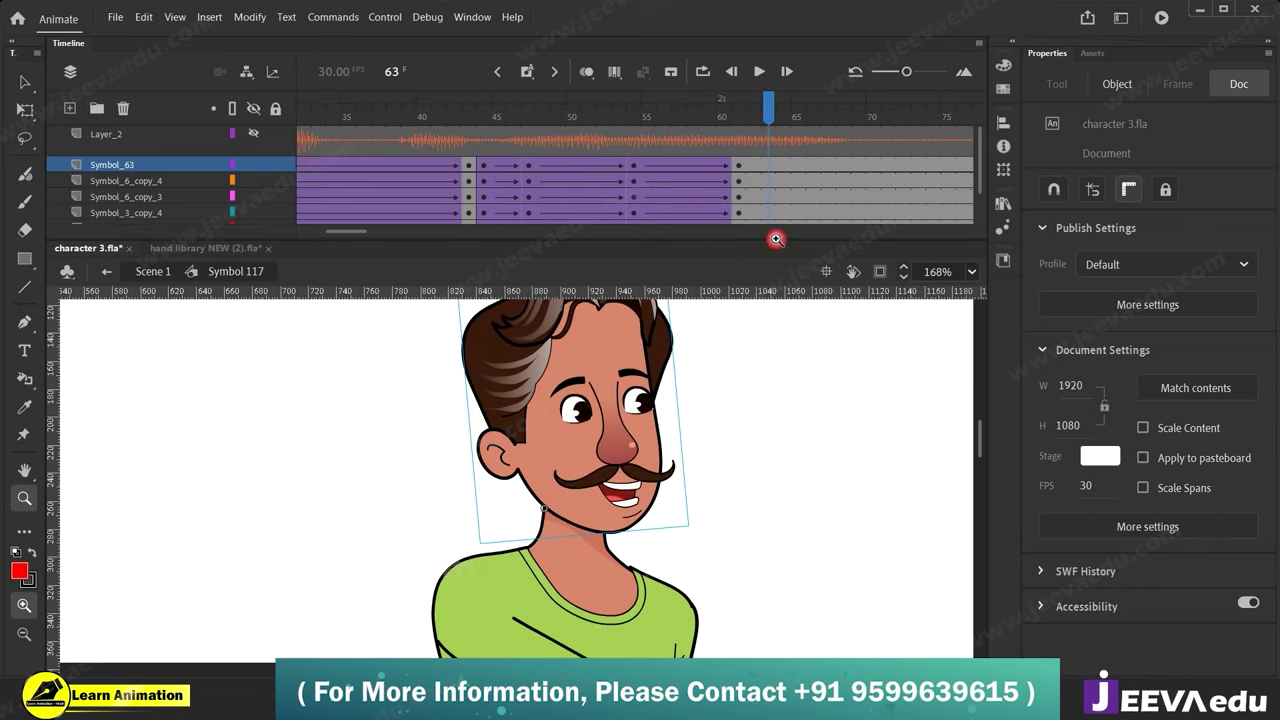
Insert keyframes at frame 64 on all body layers and create classic tweens between frames 61 and 64.
left_click(566, 519, "alt")
left_click(566, 523, "alt")
left_click_drag(525, 529, 560, 516)
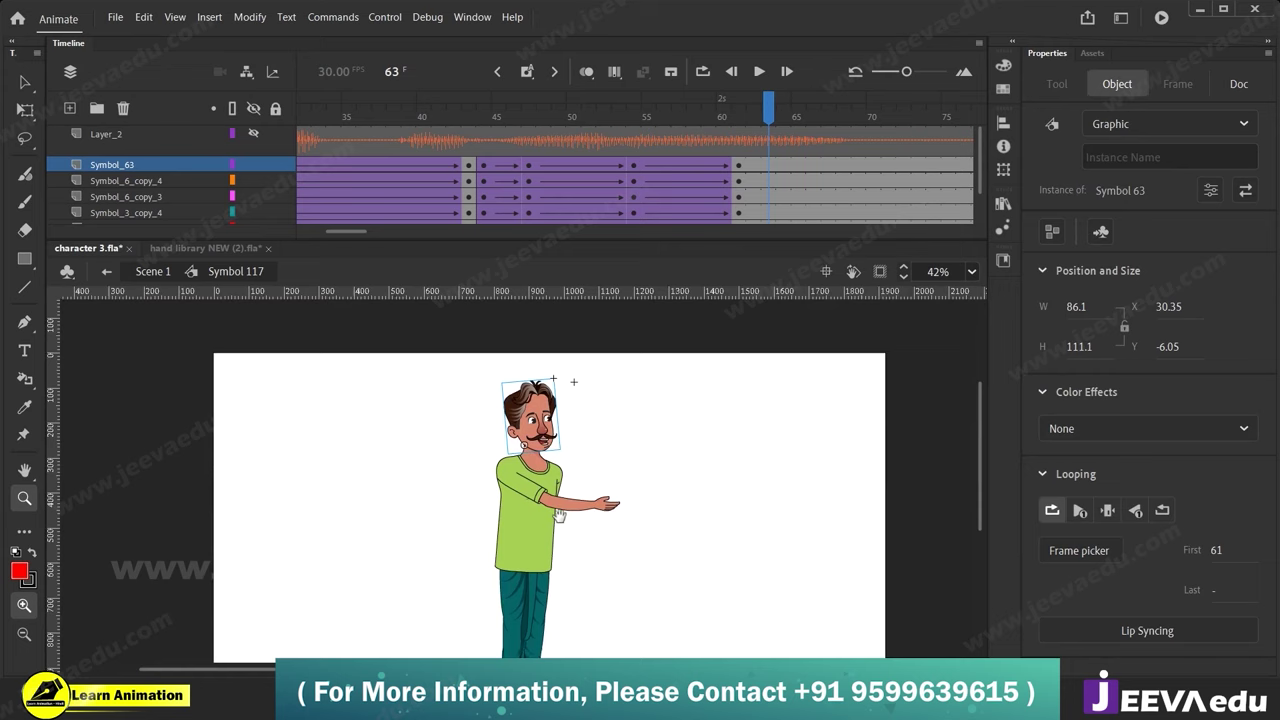
left_click_drag(714, 108, 792, 215)
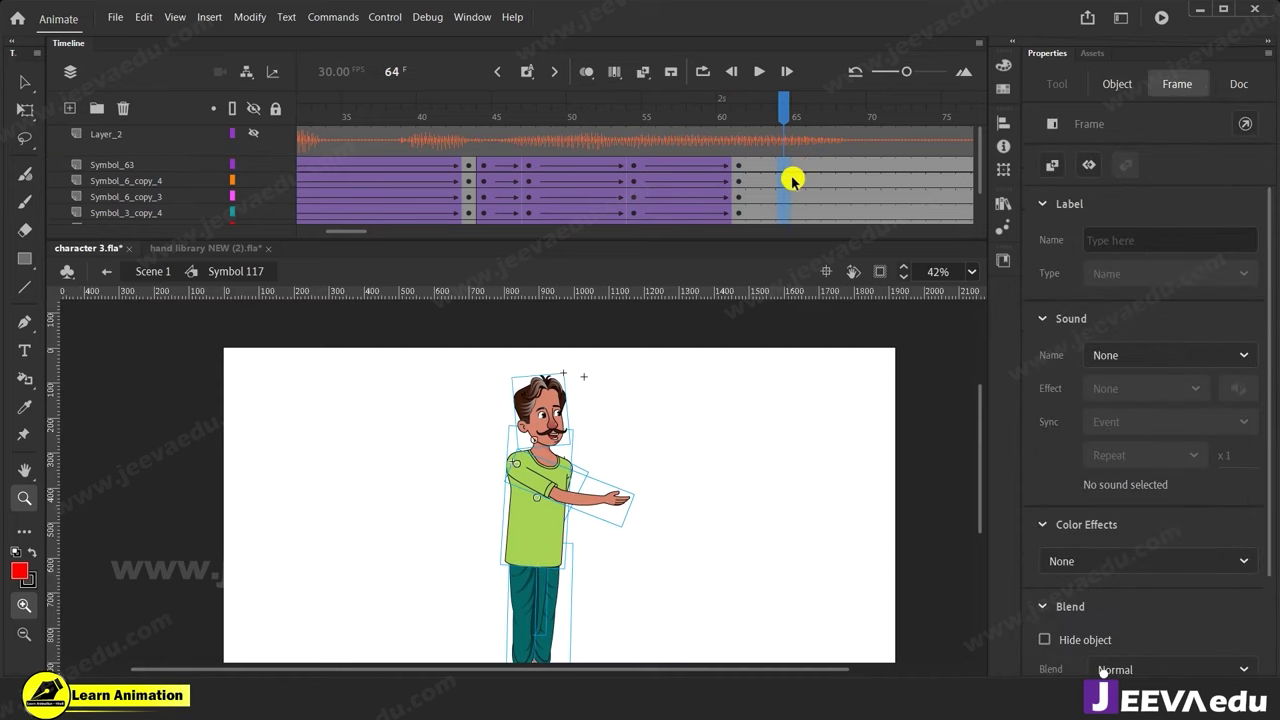
key("F6")
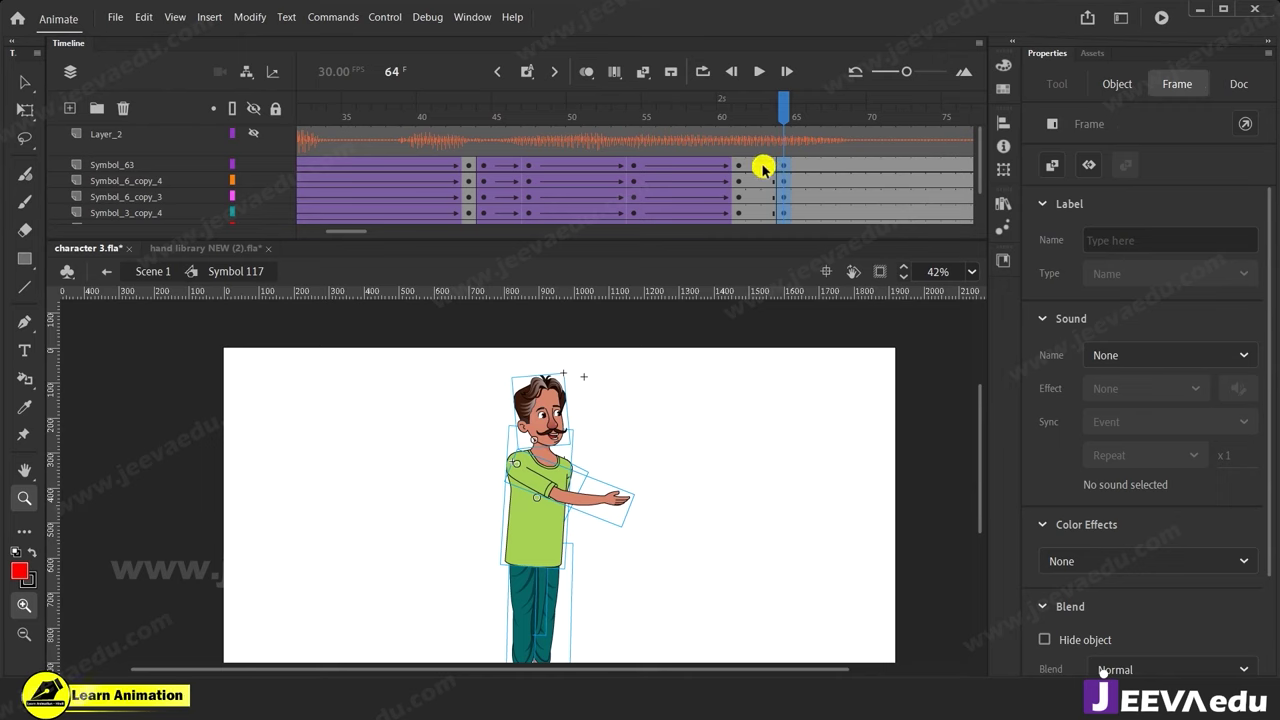
left_click_drag(755, 170, 755, 260)
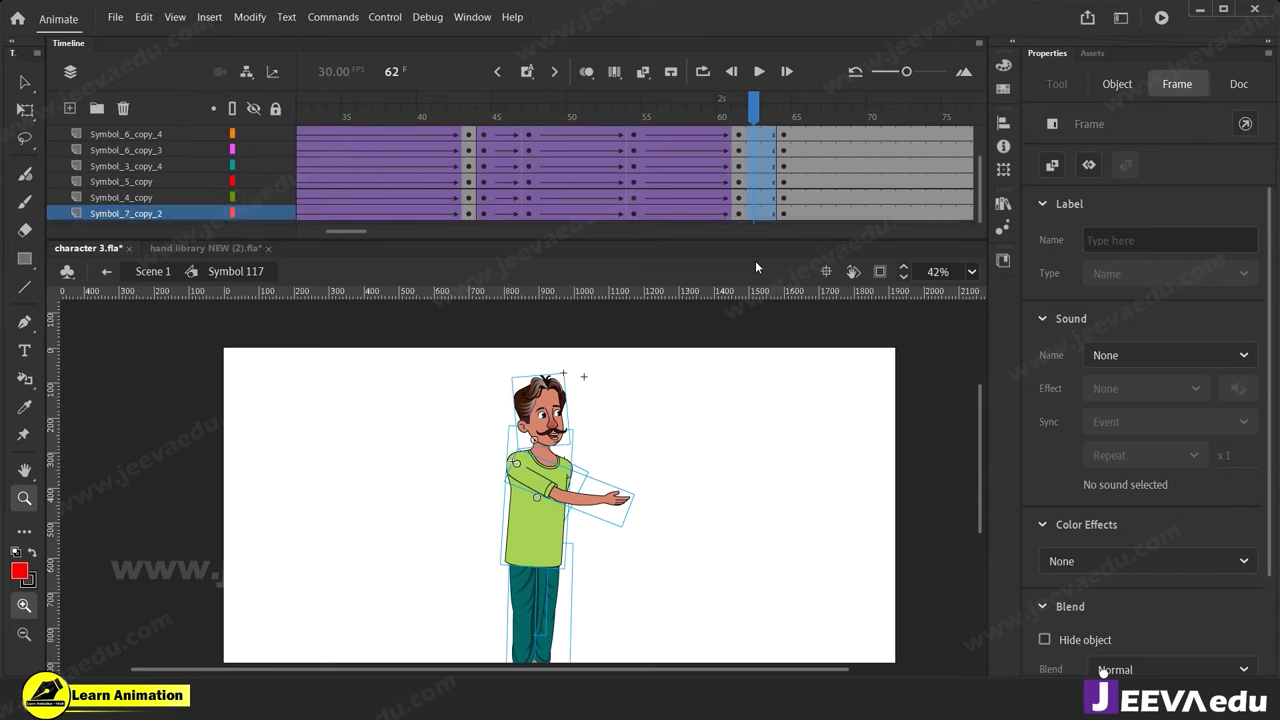
right_click(755, 190)
left_click(802, 193)
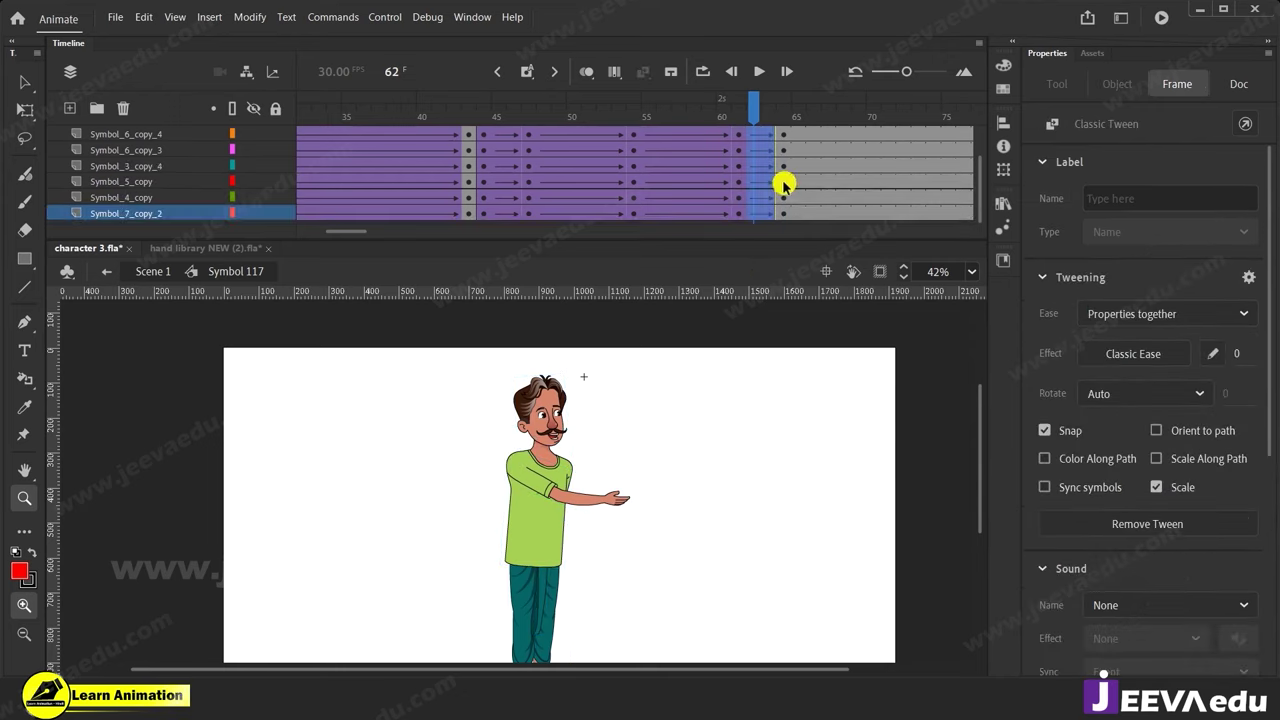
Compare the character's pose at frames 61 and 64, examining the head, arm and body.
scroll(745, 190, "up", 3)
left_click_drag(753, 100, 783, 100)
left_click(551, 491)
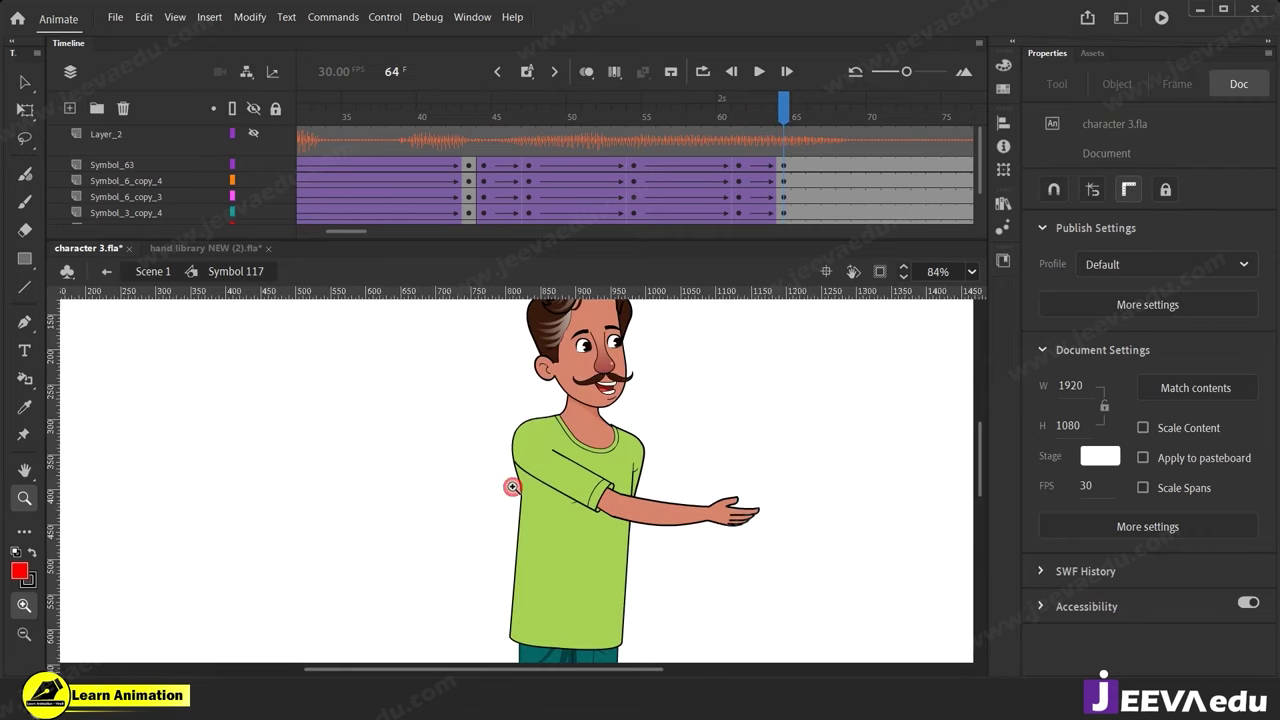
left_click(575, 470, "alt")
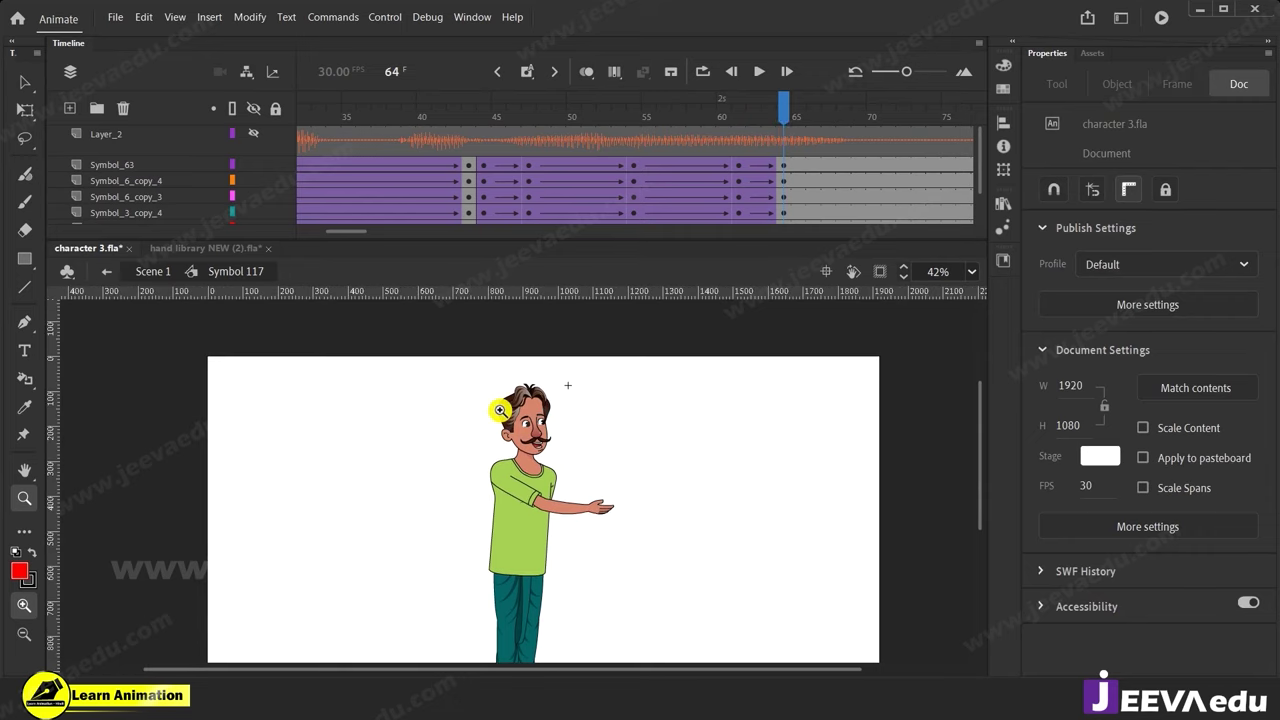
key("v")
left_click_drag(722, 100, 738, 243)
key("z")
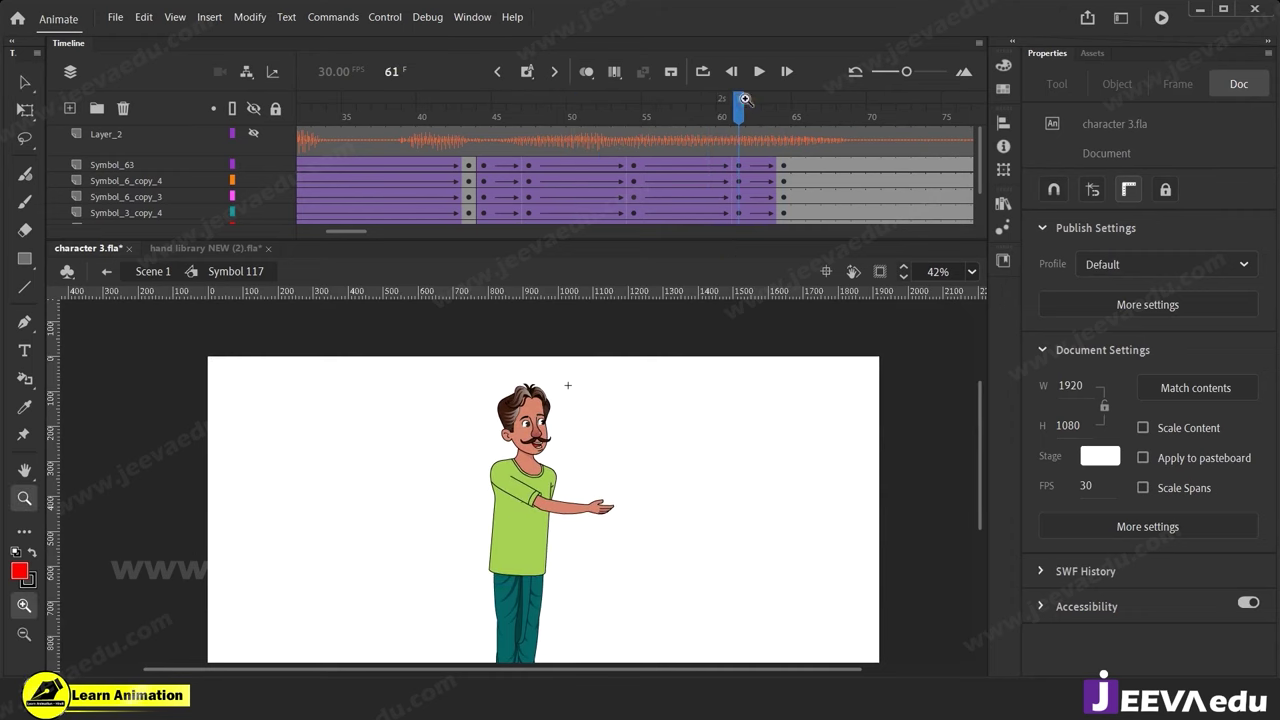
left_click(589, 548)
left_click_drag(486, 556, 650, 555)
Select all parts of the character at frame 61 and skew the whole figure very slightly with Free Transform.
left_click_drag(711, 126, 757, 140)
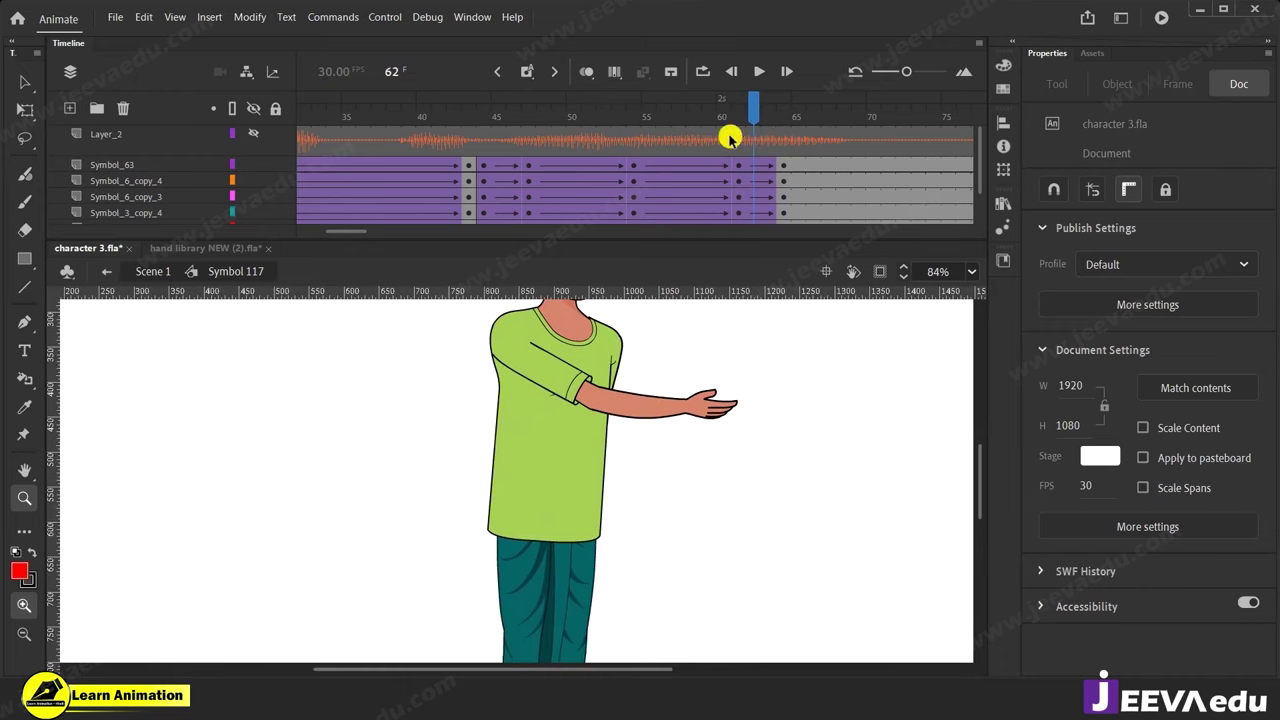
left_click(571, 560, "alt")
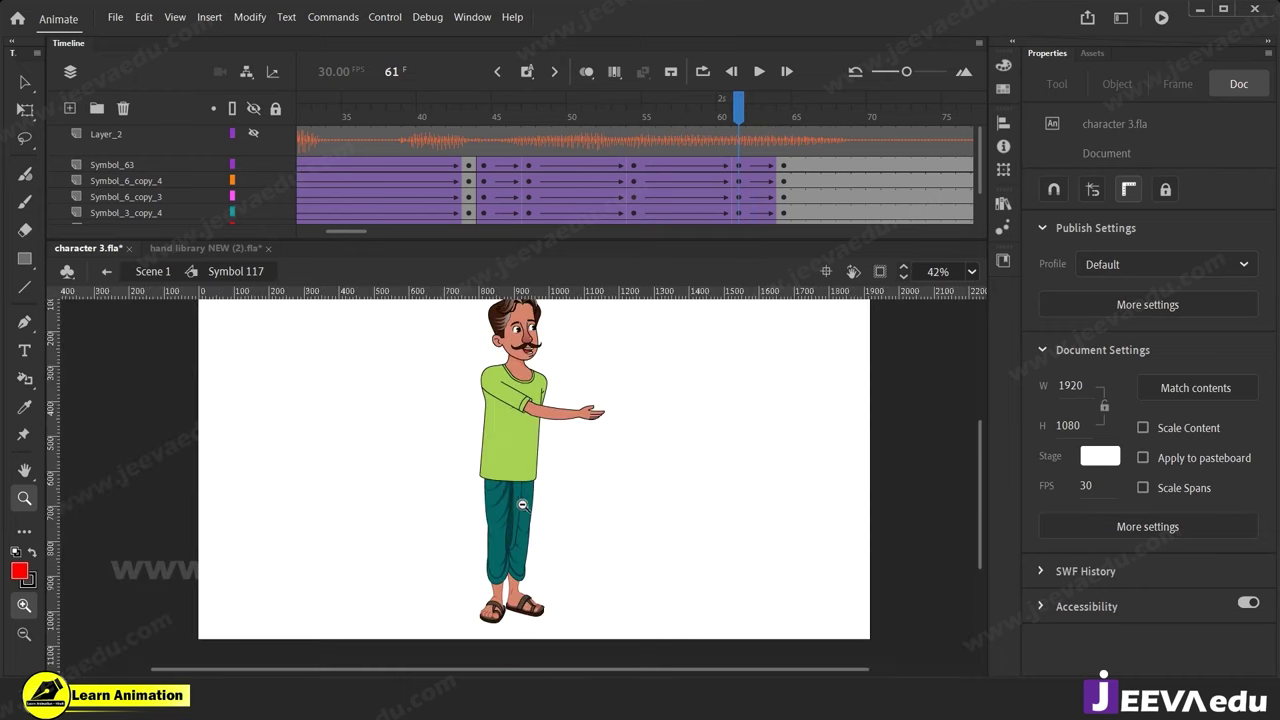
left_click(522, 505, "alt")
key("ctrl+a")
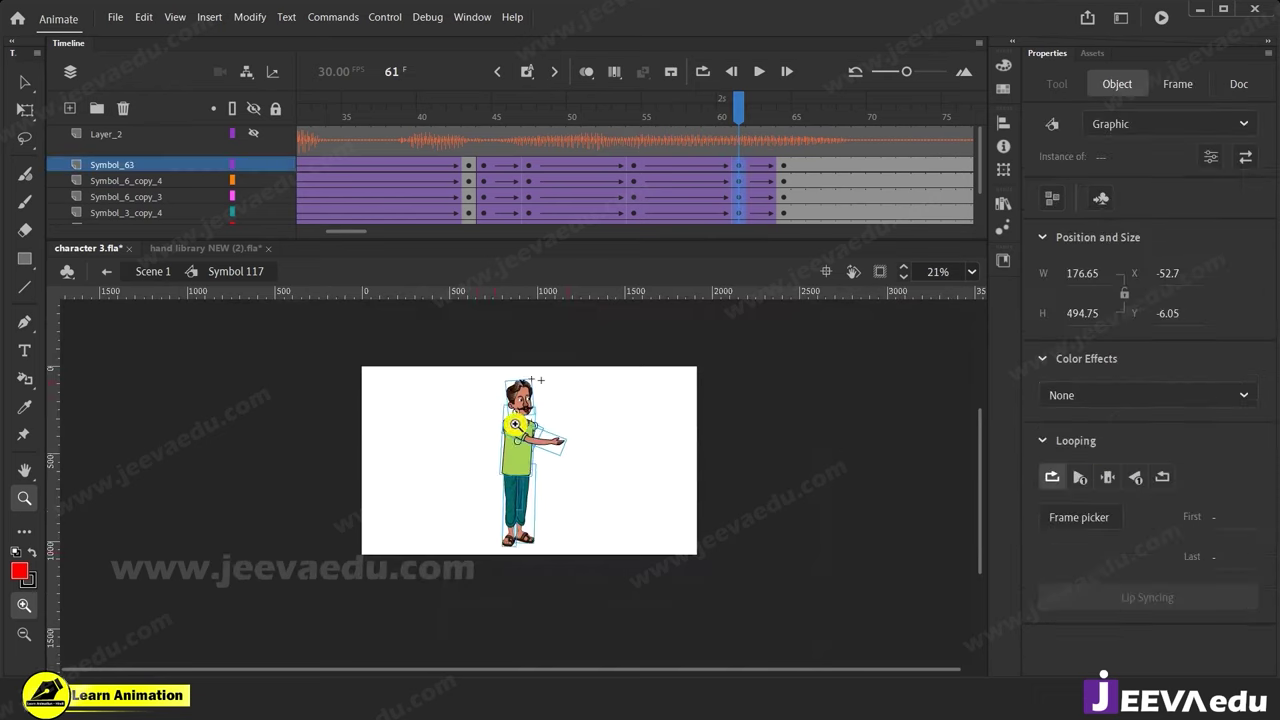
left_click(515, 424)
left_click(529, 463)
left_click(525, 449)
key("q")
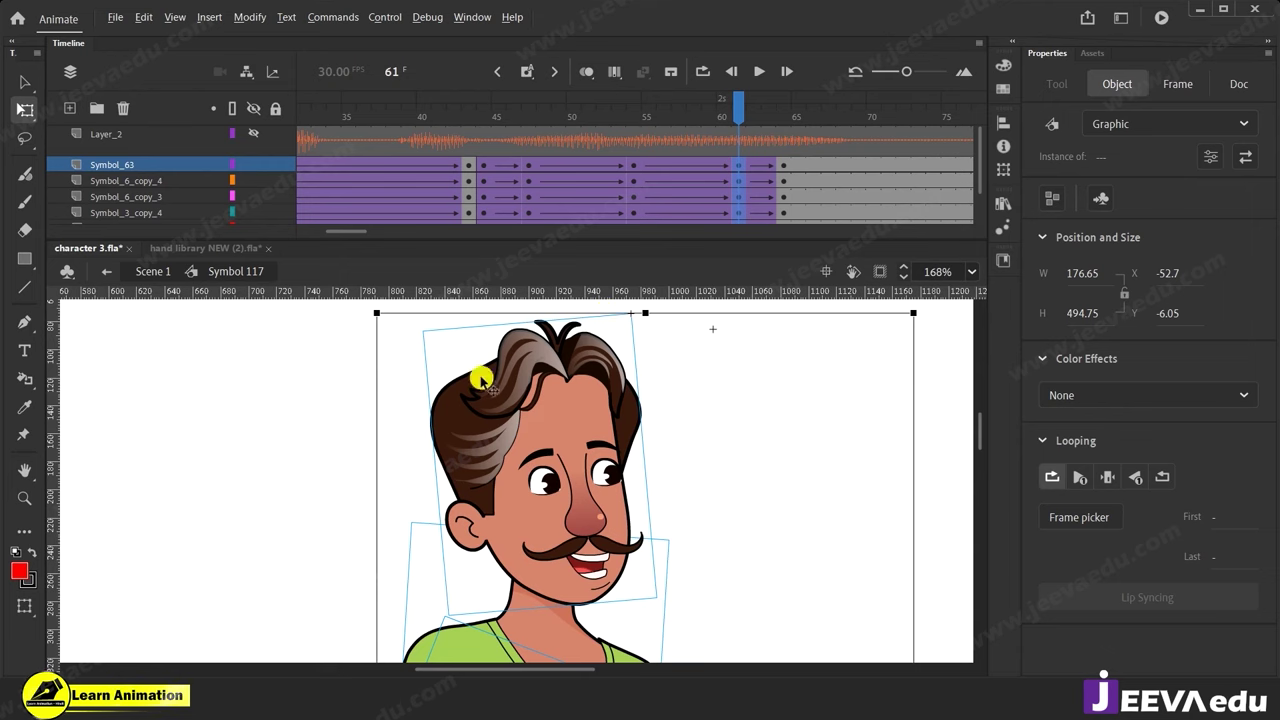
left_click_drag(579, 313, 586, 312)
Examine the body movement from frame 61 to frame 64, checking the legs, torso, arm and head.
key("z")
left_click(543, 576, "alt")
left_click(540, 590, "alt")
left_click(496, 549)
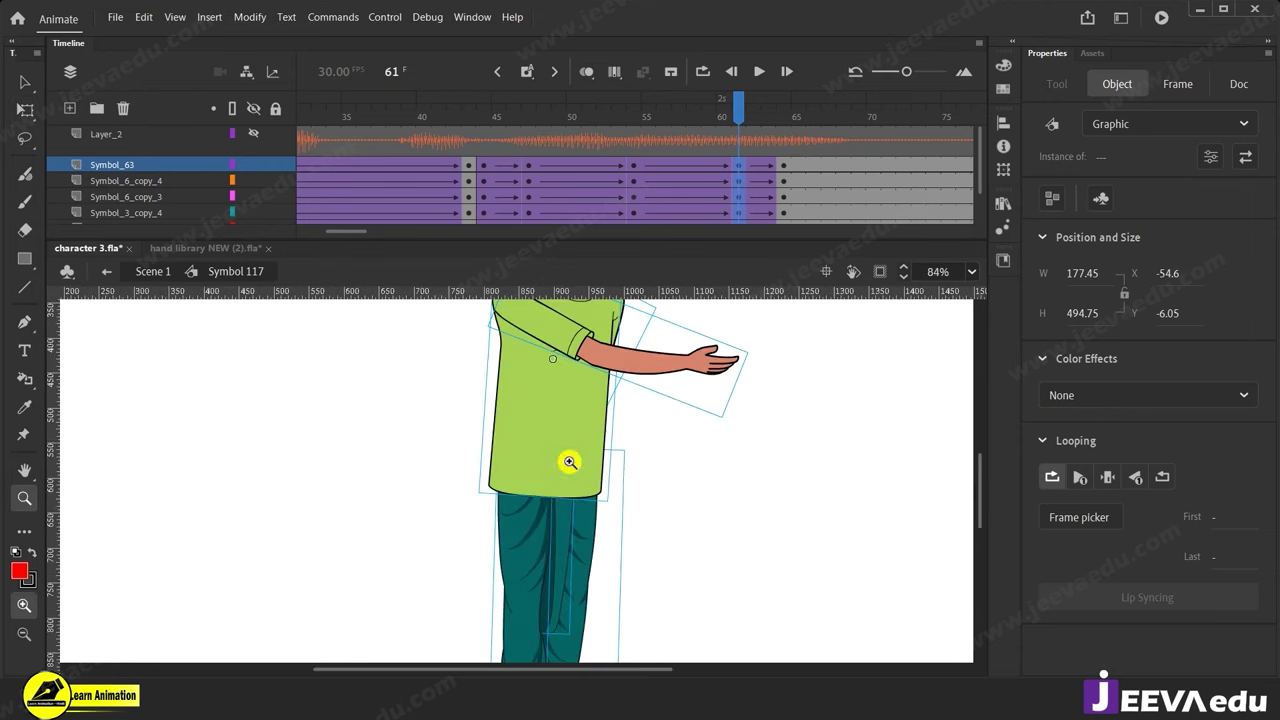
left_click(718, 126)
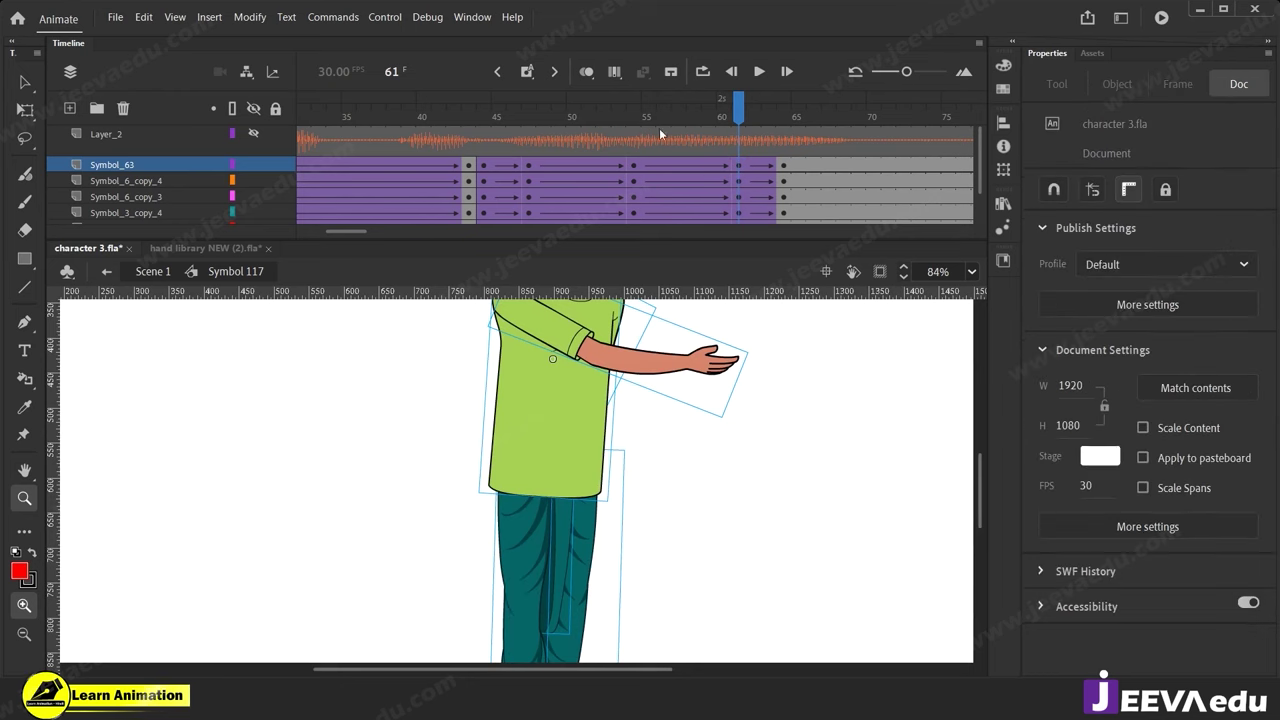
left_click_drag(670, 139, 711, 195)
left_click(736, 123)
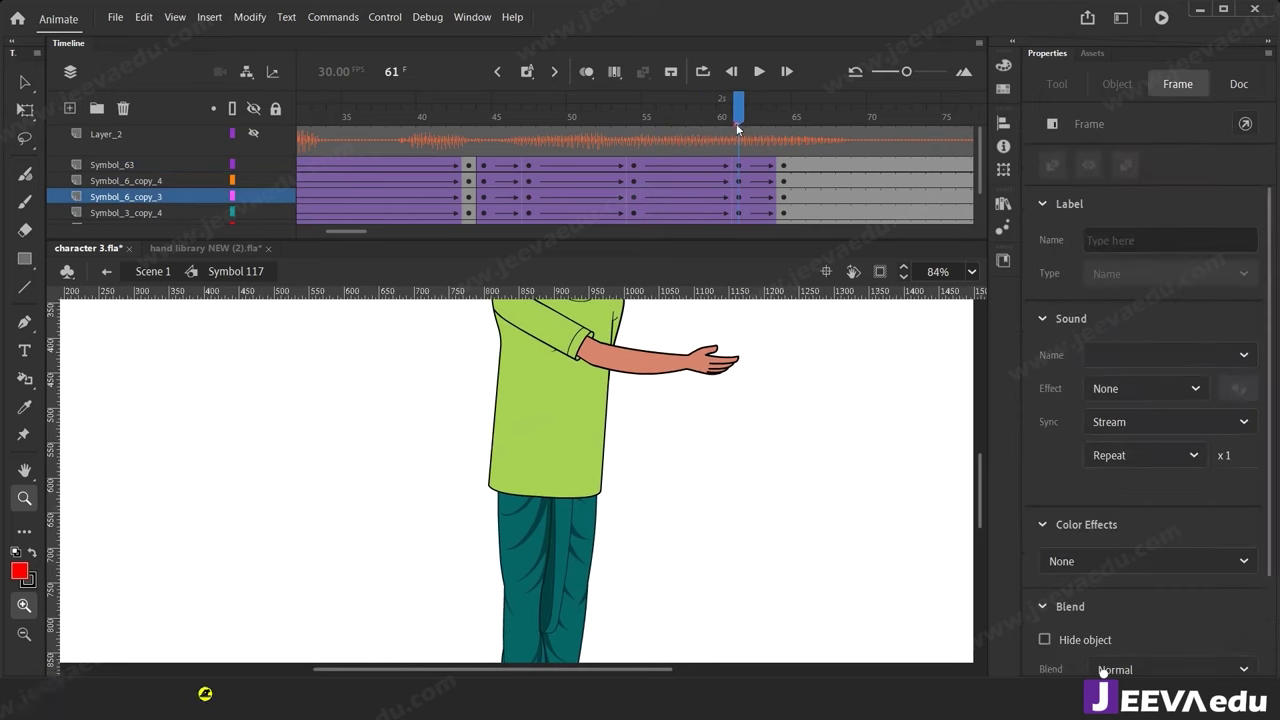
key("period")
key("period")
key("period")
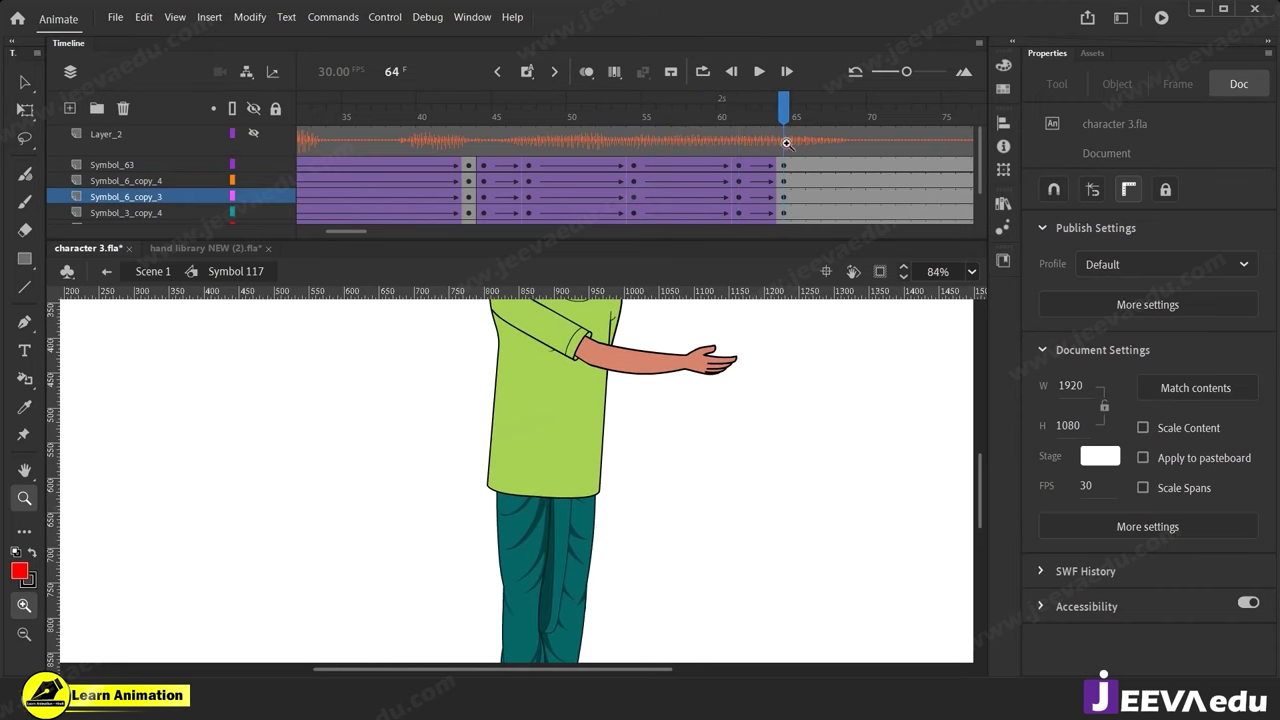
left_click(610, 498, "alt")
left_click(528, 421, "alt")
left_click(511, 462)
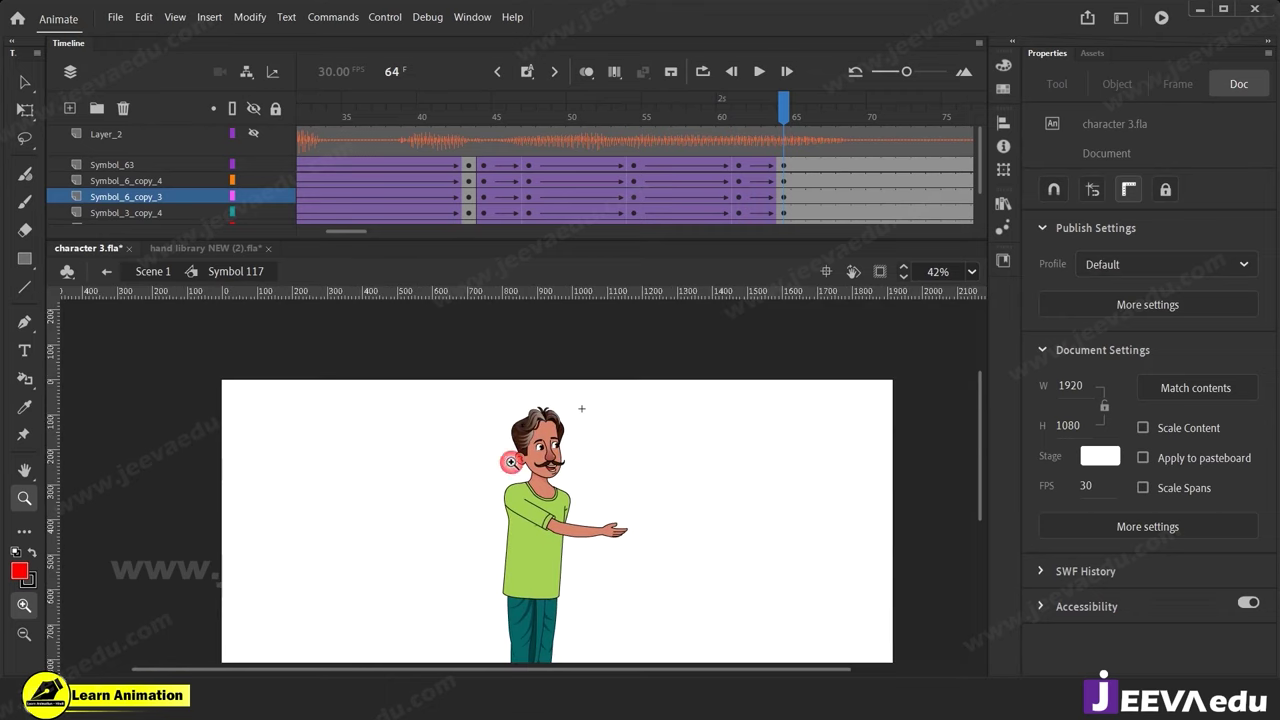
left_click(518, 510)
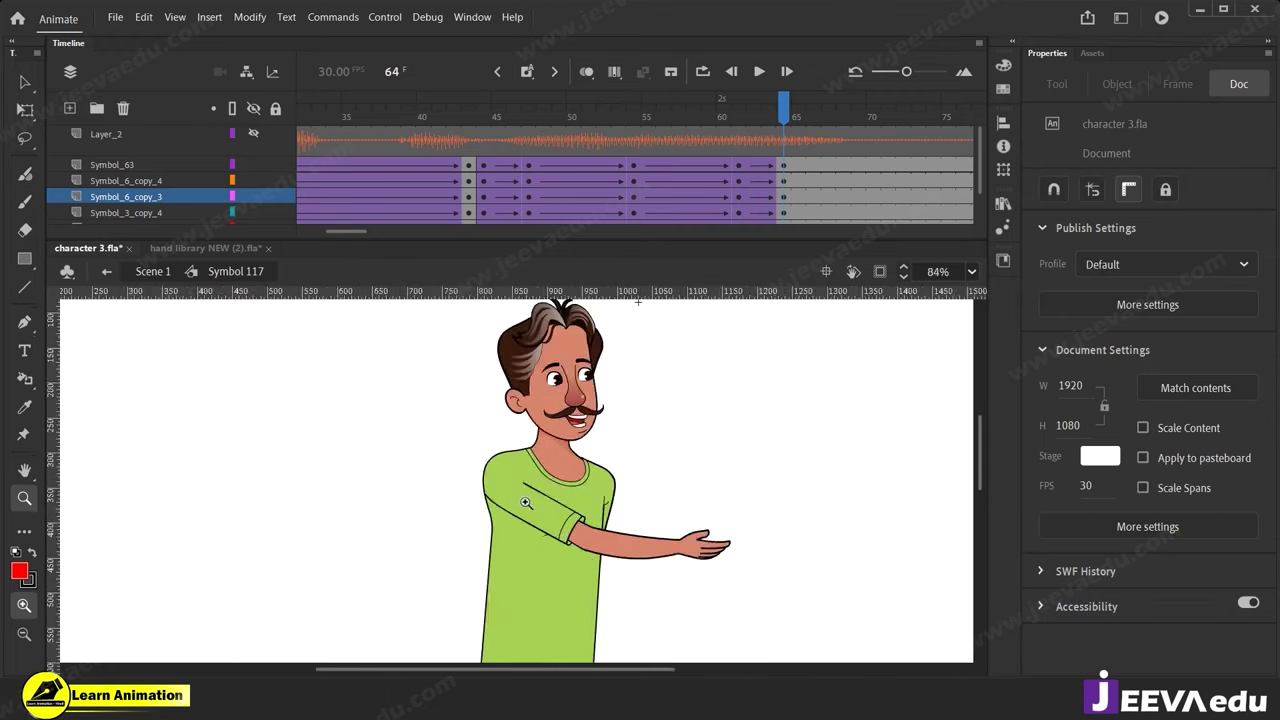
left_click(537, 458)
left_click(550, 478, "alt")
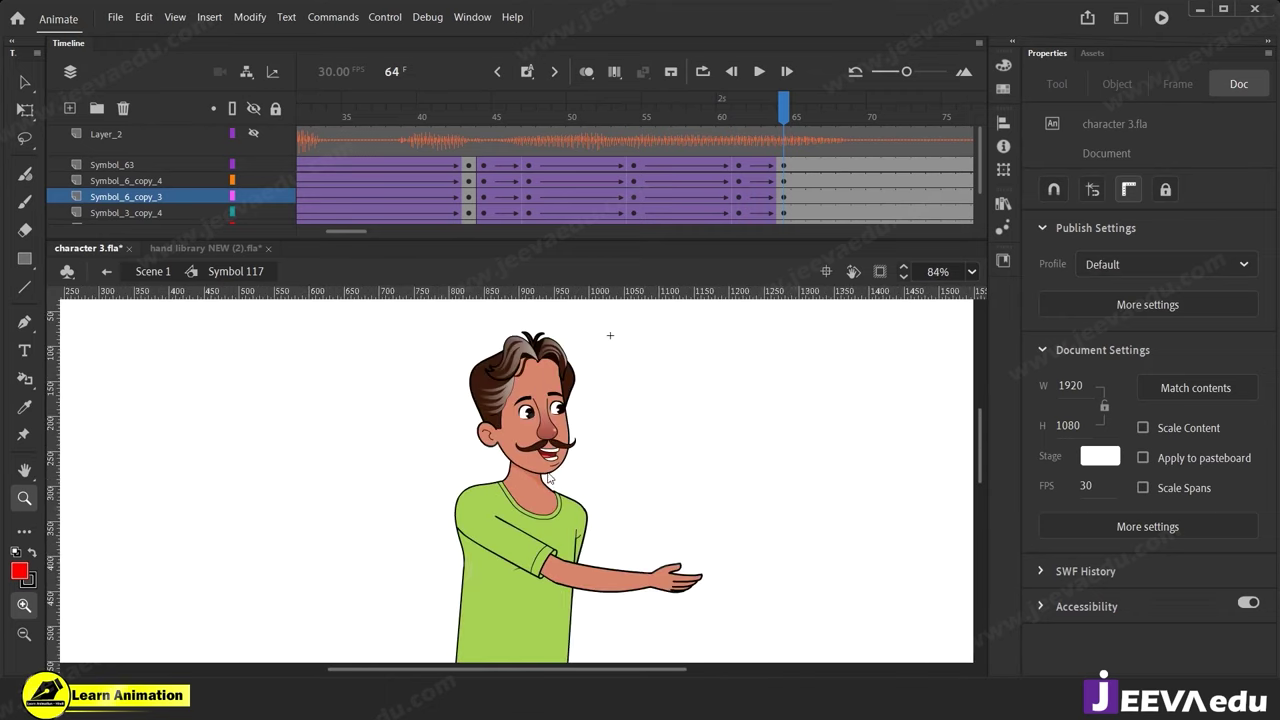
Select the head, torso and arms at frame 64, move the pivot to the waist and rotate the upper body slightly backward.
left_click(757, 142)
left_click_drag(757, 142, 777, 217)
key("v")
left_click_drag(434, 356, 647, 600)
key("ctrl+minus")
key("q")
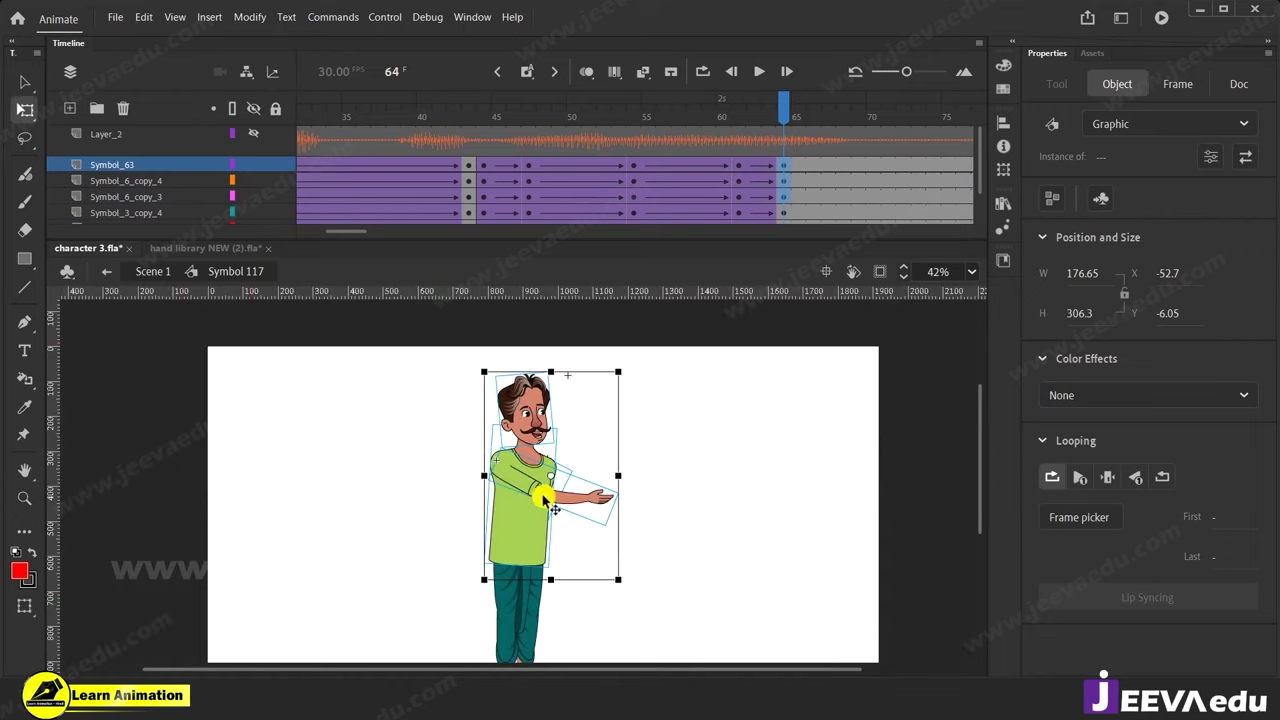
left_click(520, 556)
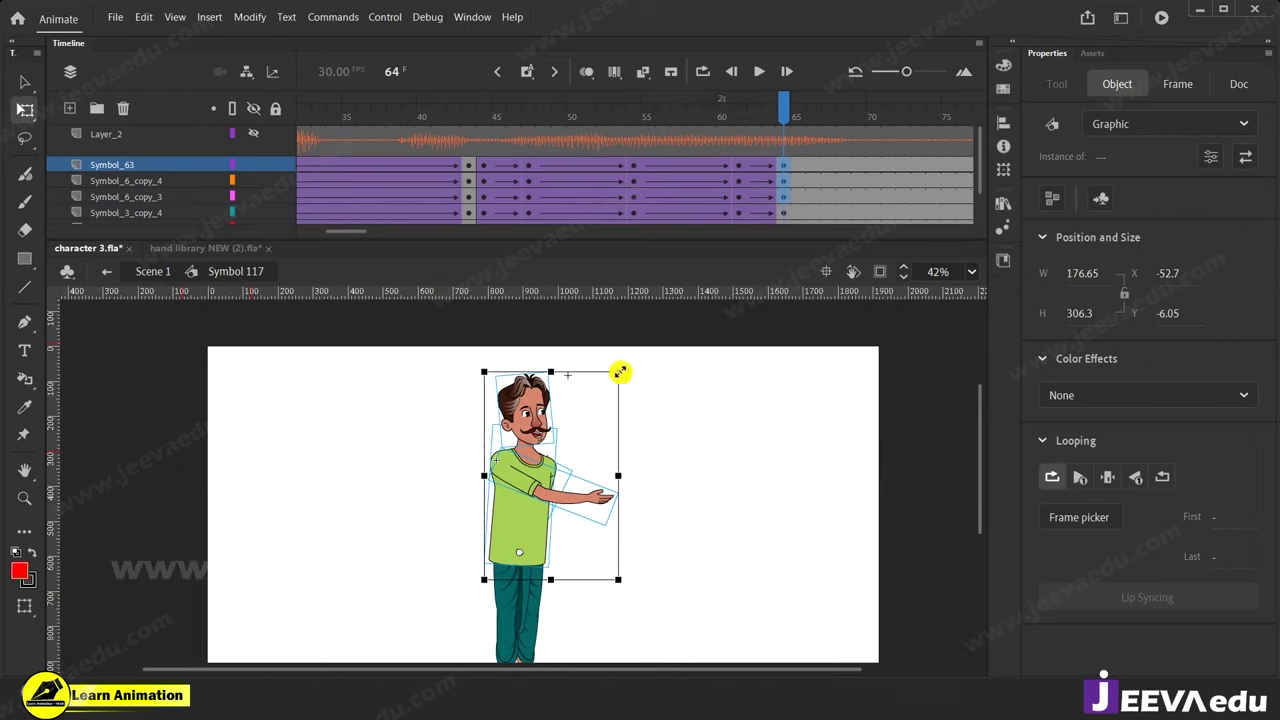
left_click(557, 441)
key("q")
left_click_drag(535, 568, 604, 546)
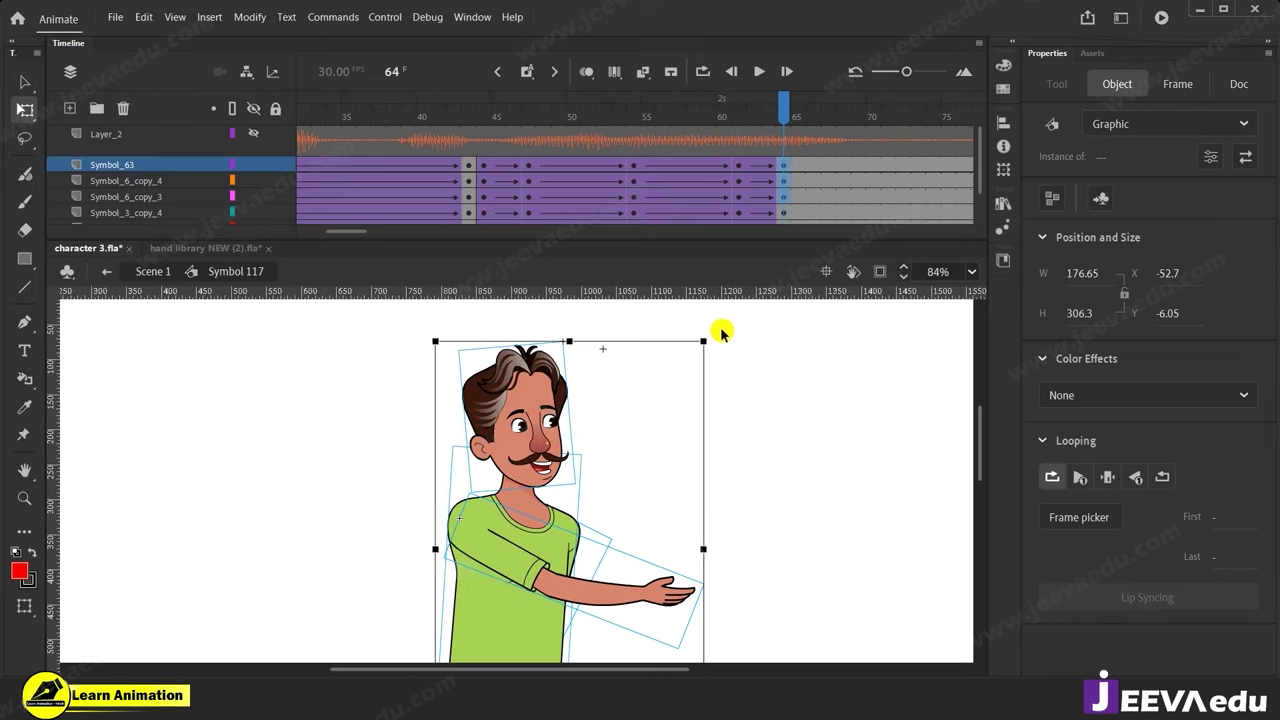
left_click_drag(712, 341, 711, 340)
Play the animation back to review the character's motion against the dialogue past frame 64.
left_click_drag(766, 107, 801, 206)
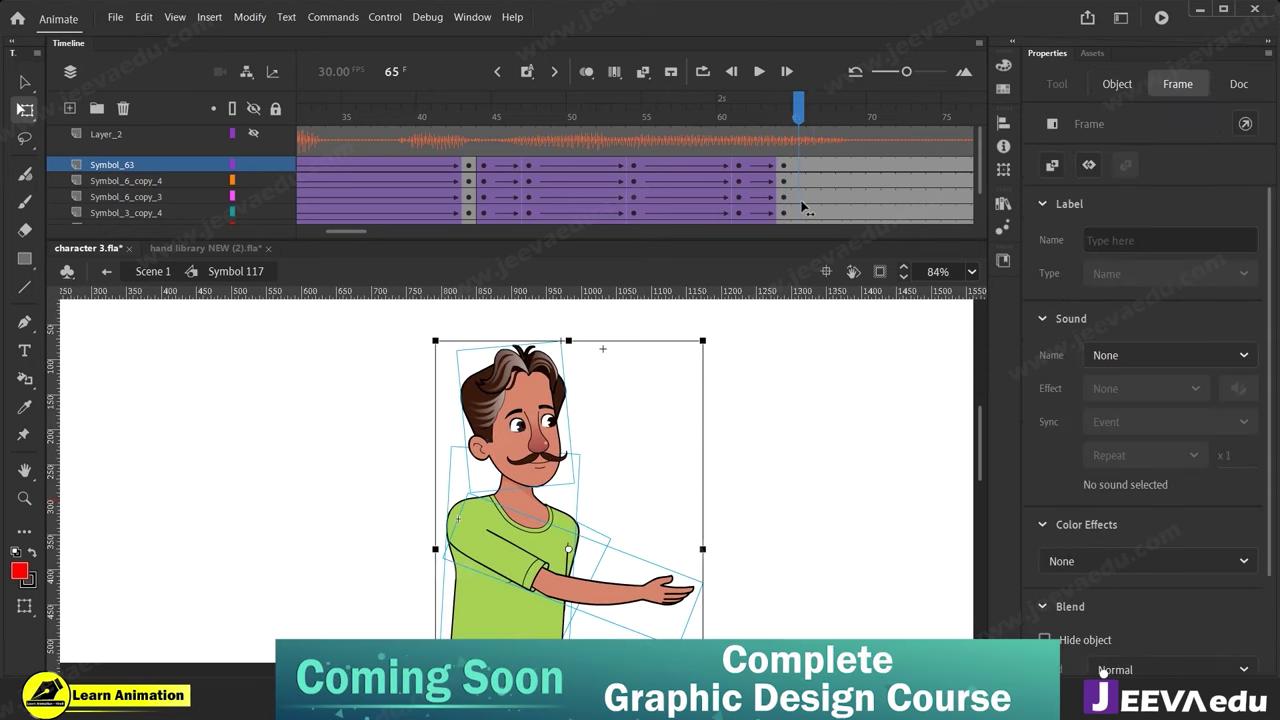
key("Return")
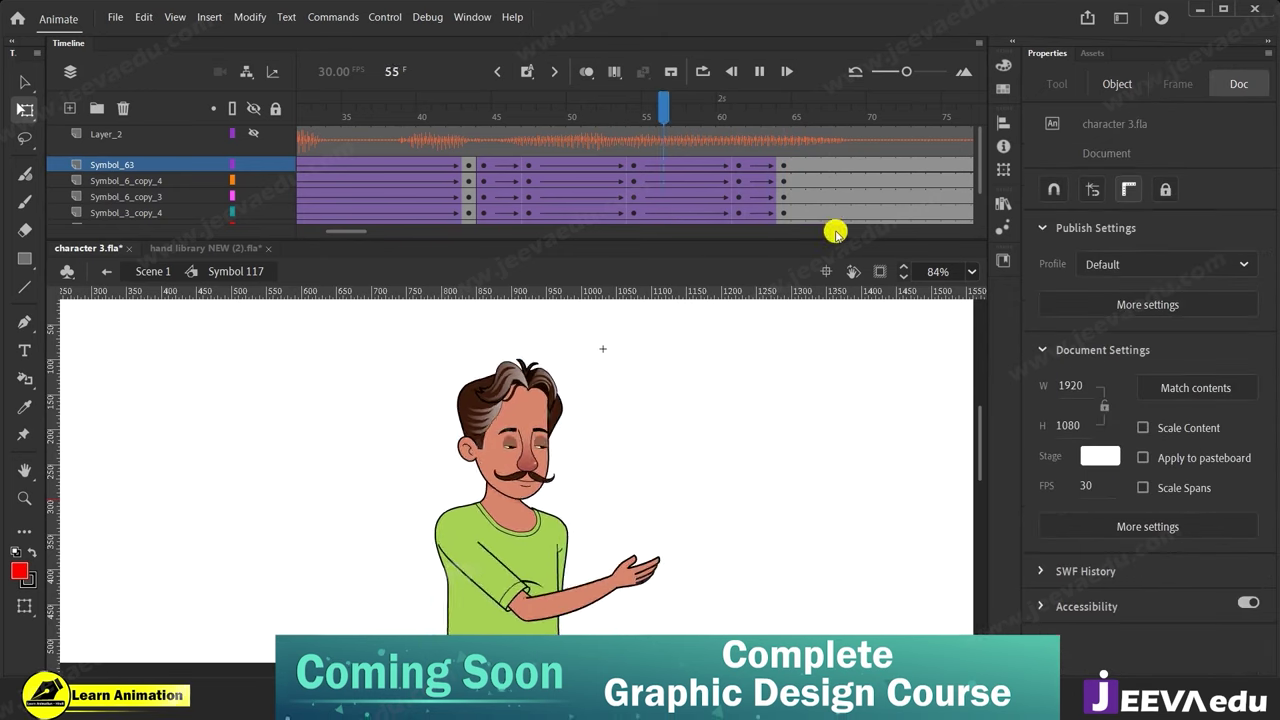
key("Return")
Insert keyframes at frames 65 and 87 on all body layers.
left_click_drag(350, 232, 381, 234)
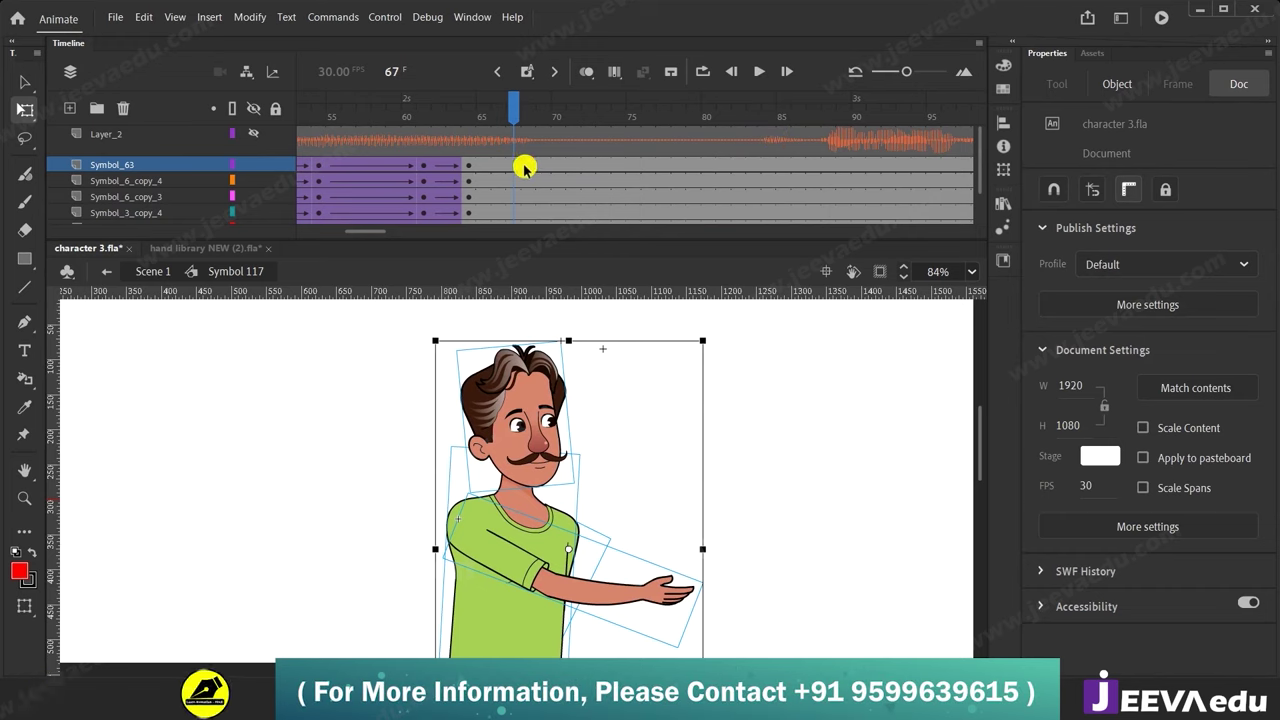
left_click_drag(482, 168, 489, 245)
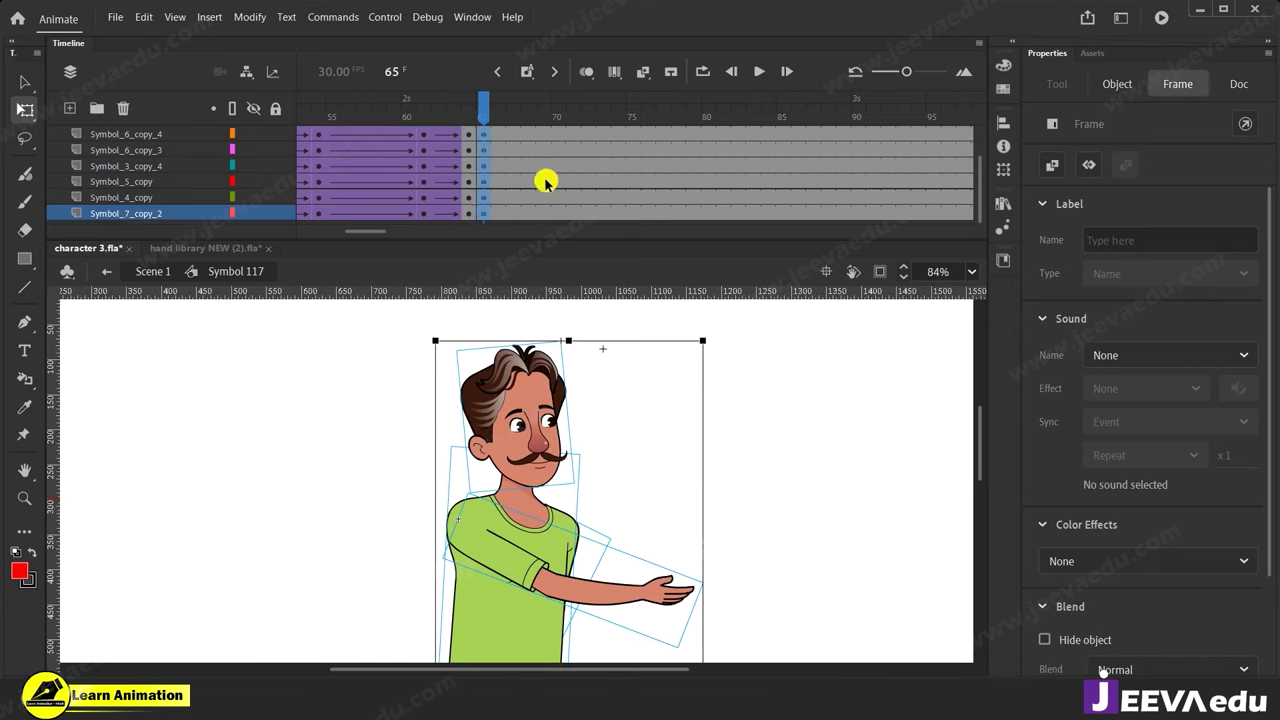
scroll(540, 170, "up", 3)
left_click_drag(534, 108, 798, 250)
scroll(808, 172, "up", 3)
mouse_move(810, 168)
left_mouse_down()
mouse_move(814, 223)
mouse_move(800, 187)
left_mouse_up()
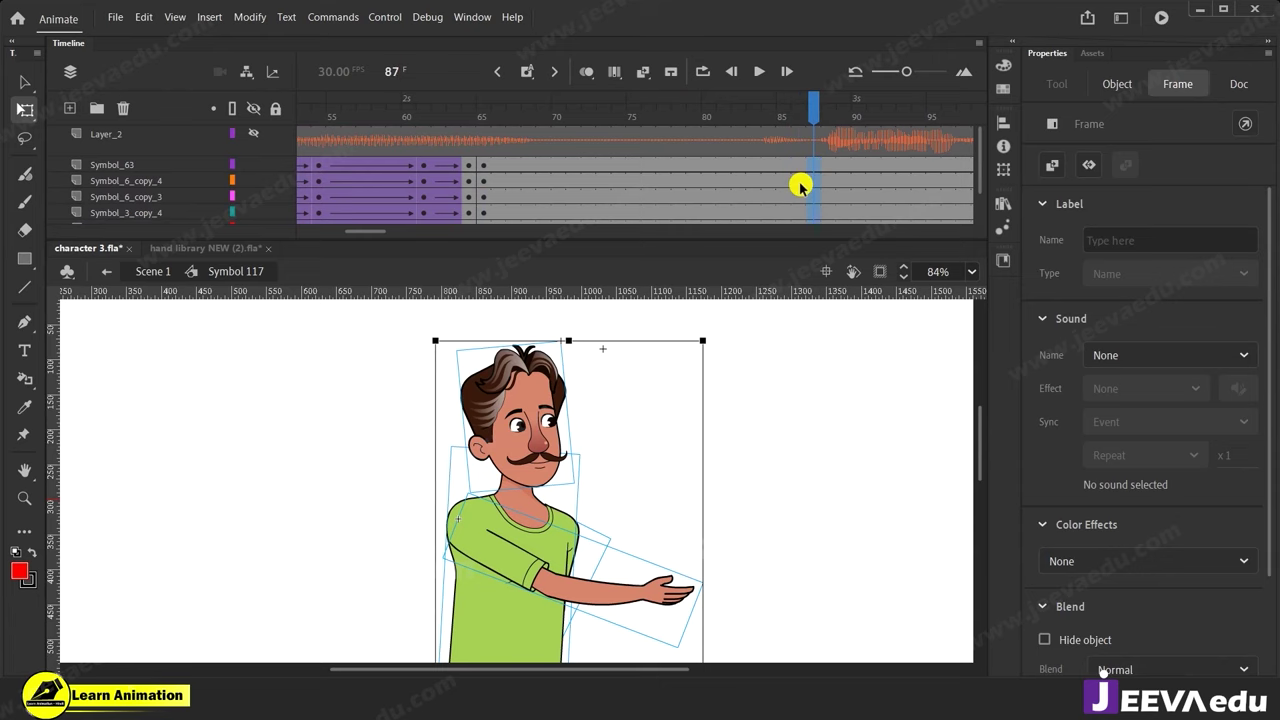
key("F6")
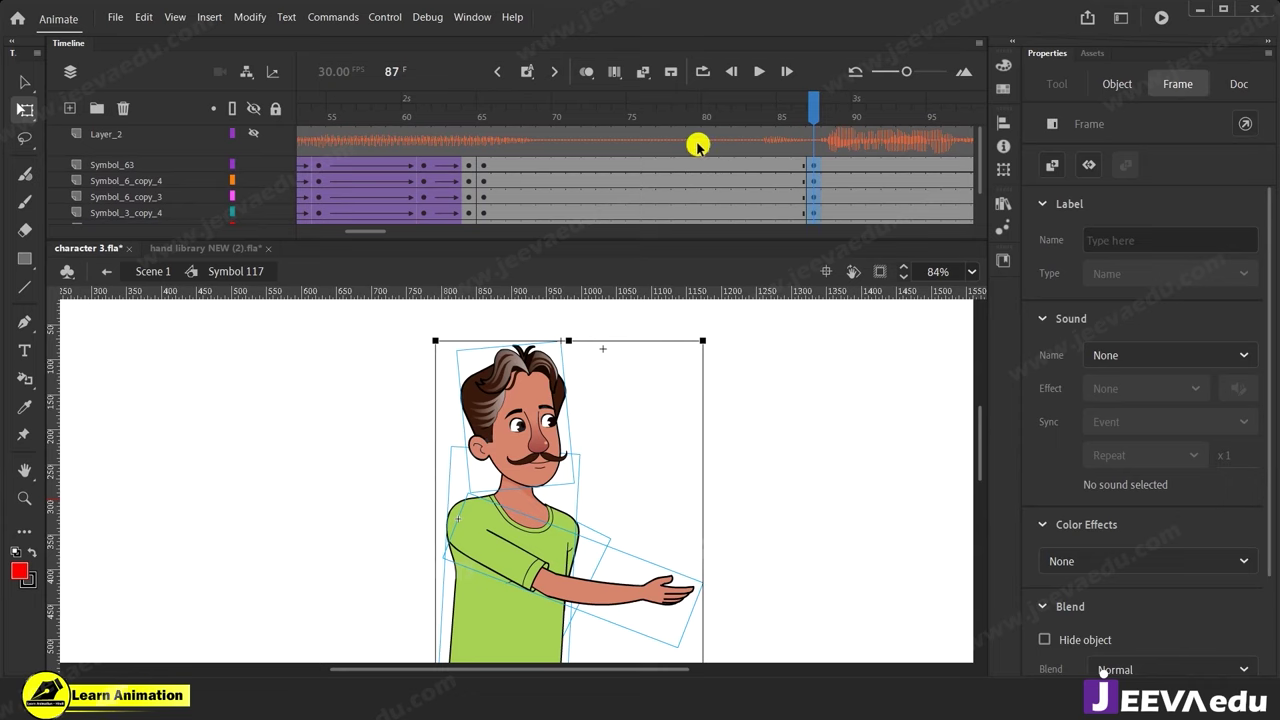
Create classic tweens between frames 65 and 87 on all body layers with an ease of 100.
left_click_drag(676, 170, 658, 251)
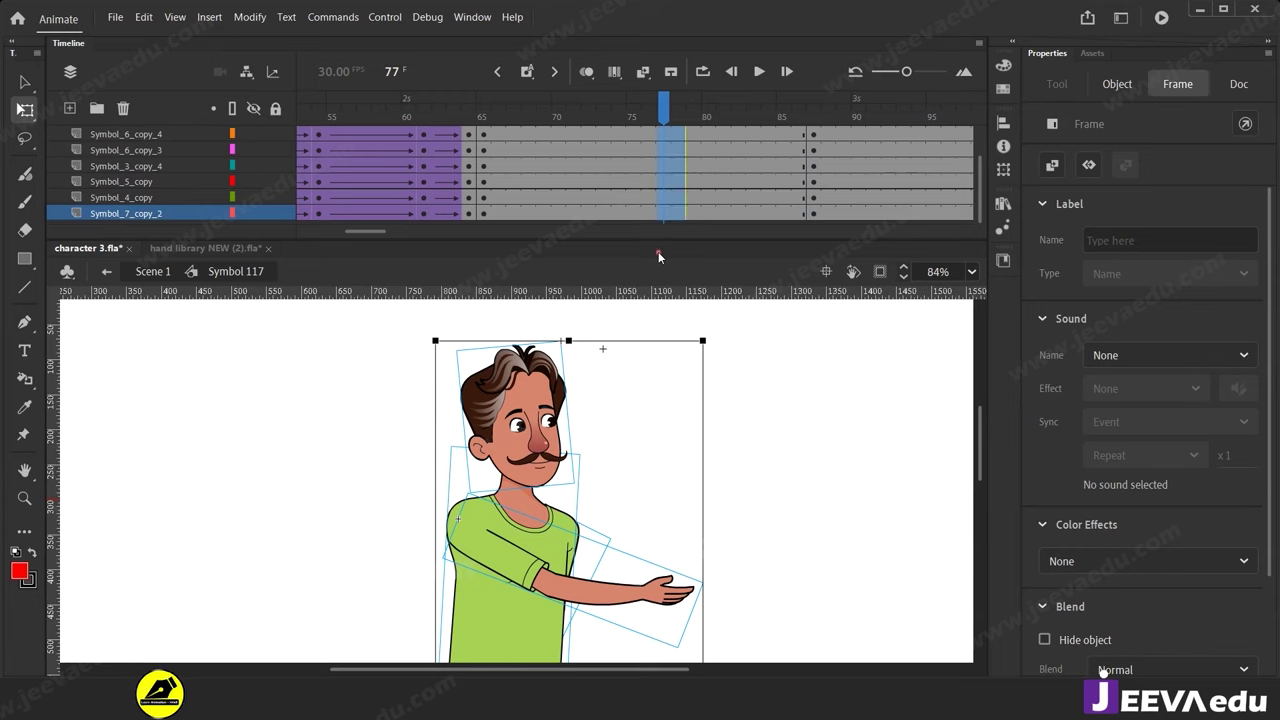
right_click(680, 194)
left_click(728, 205)
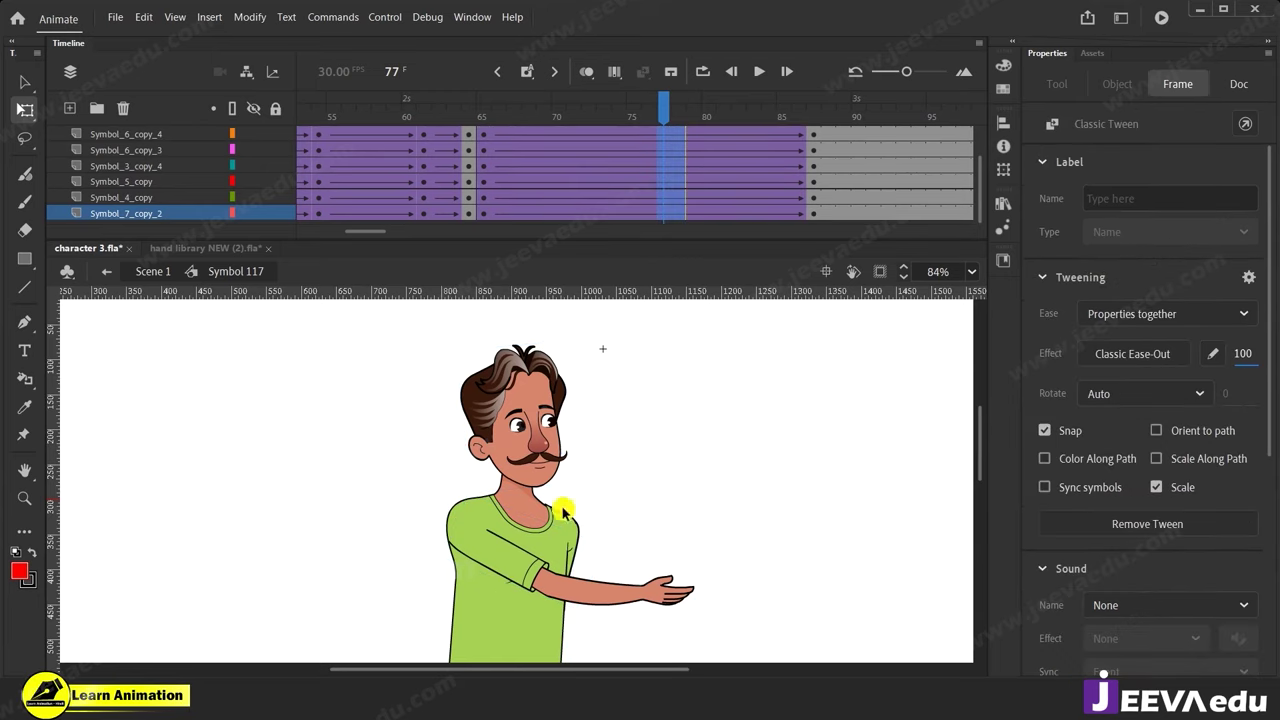
Select the upper body at frame 87, move its pivot to the waist and rotate it slightly.
scroll(612, 170, "up", 2)
left_click_drag(663, 116, 813, 178)
left_click(813, 178)
key("v")
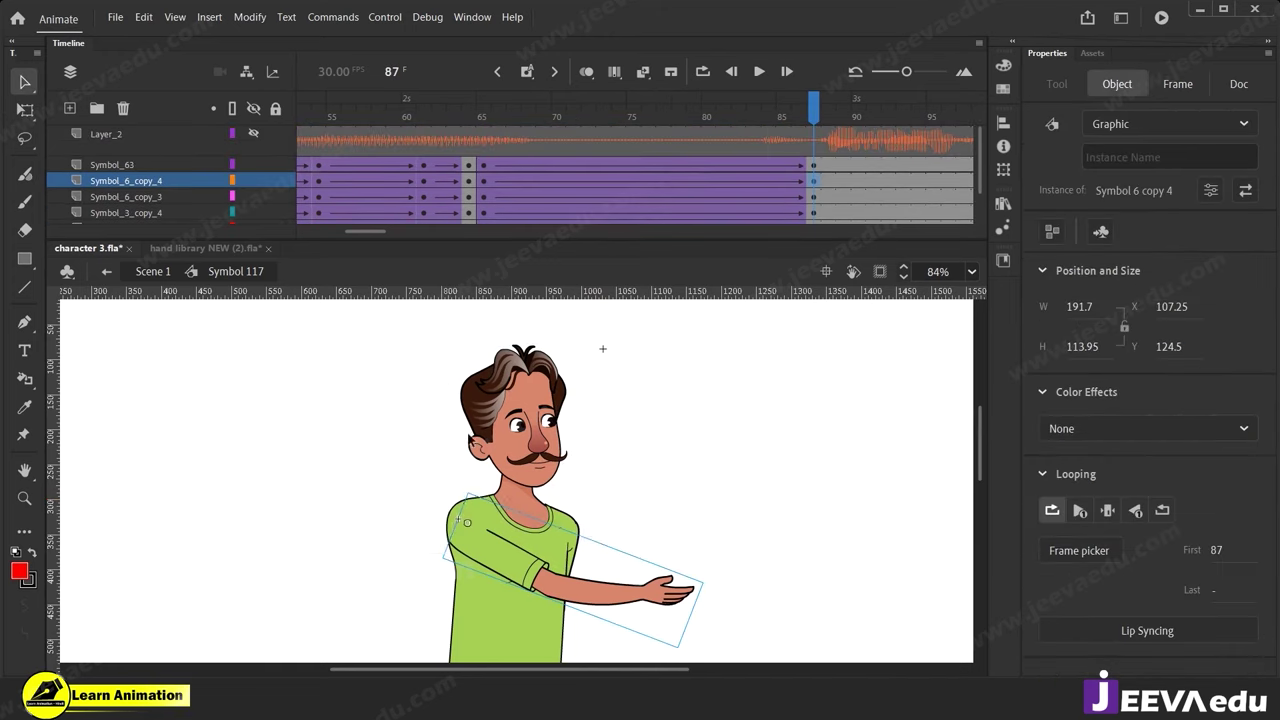
left_click_drag(404, 373, 639, 555)
key("z")
left_click(486, 584, "alt")
key("q")
left_click_drag(541, 536, 537, 547)
left_click_drag(544, 475, 550, 488)
left_click_drag(650, 374, 647, 380)
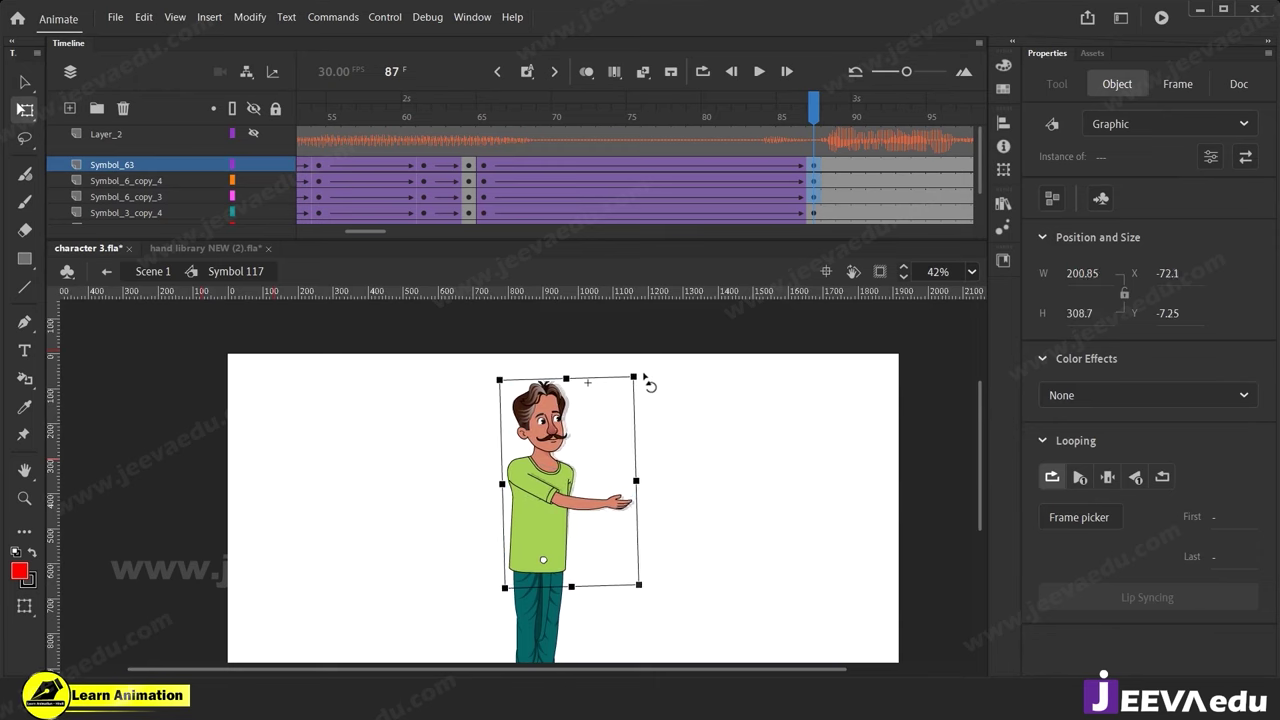
Rotate the extended front arm slightly downward at frame 87.
left_click(692, 432)
left_click(644, 505)
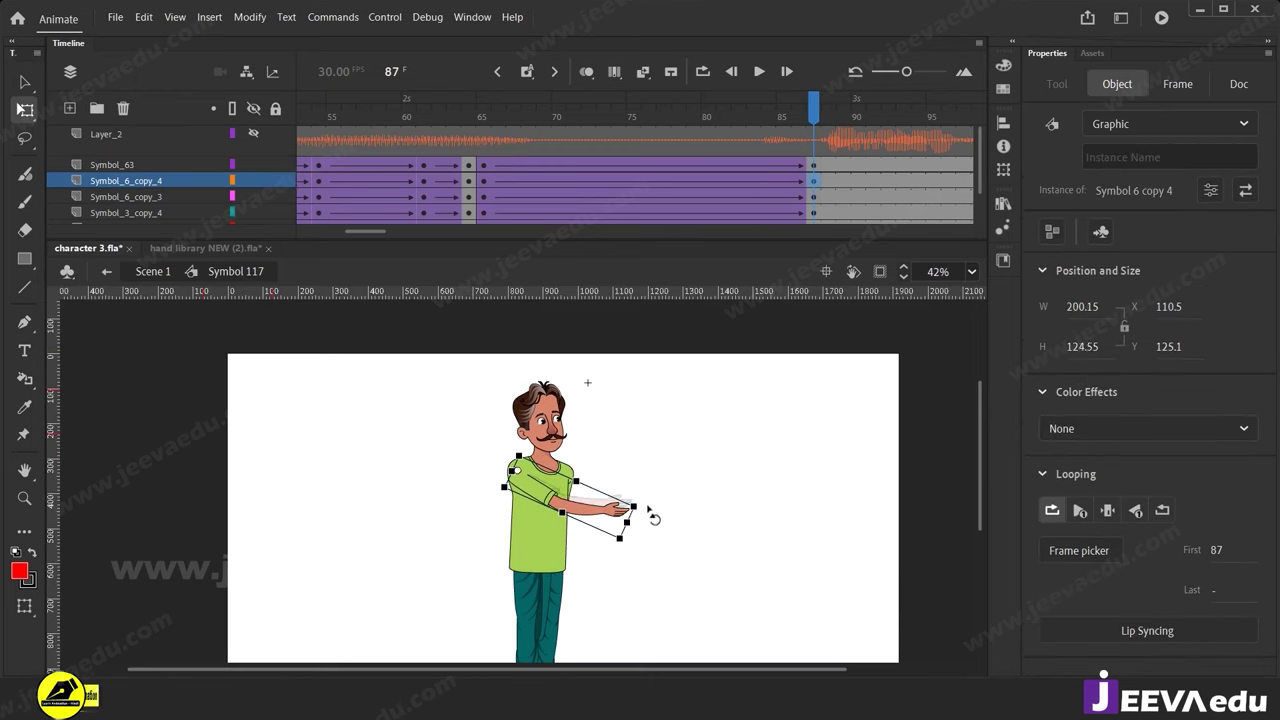
left_click_drag(651, 516, 655, 518)
Select the far arm behind the torso at frame 87 and adjust its rotation.
left_click(572, 489)
left_click(575, 489)
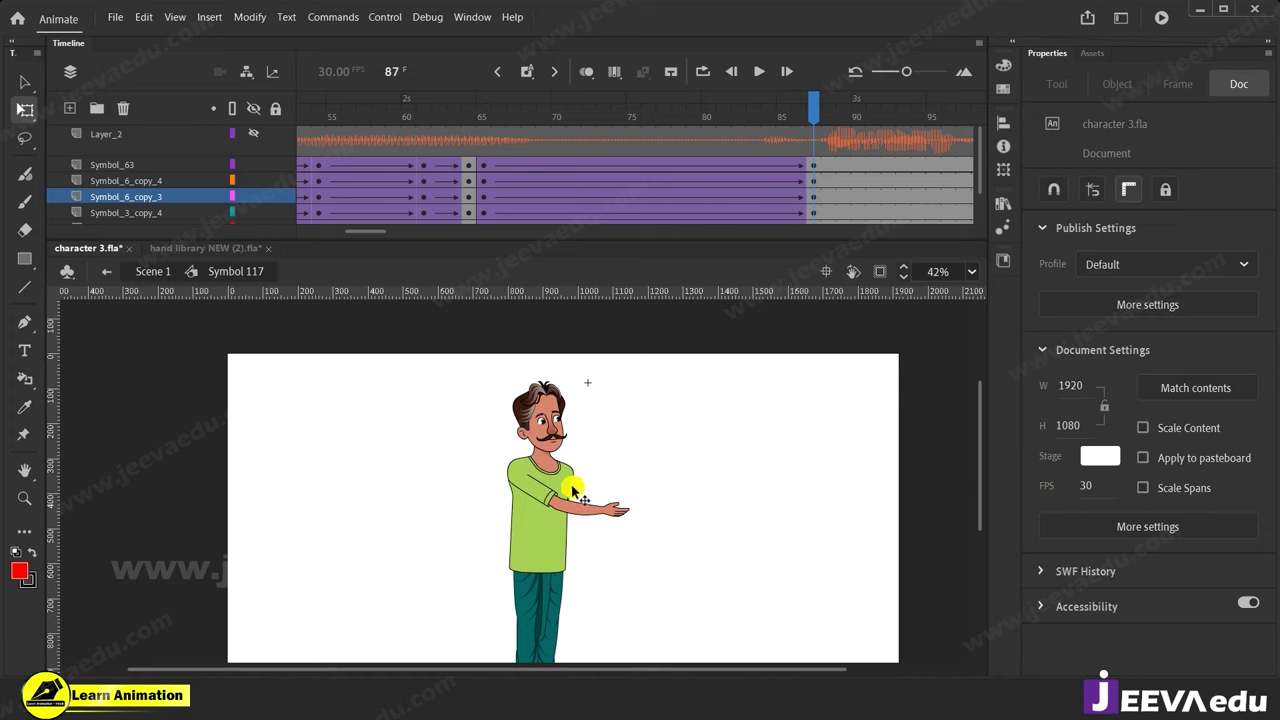
left_click(575, 490)
left_click_drag(634, 511, 625, 447)
left_click_drag(546, 521, 554, 534)
key("ctrl+space")
left_click(530, 423)
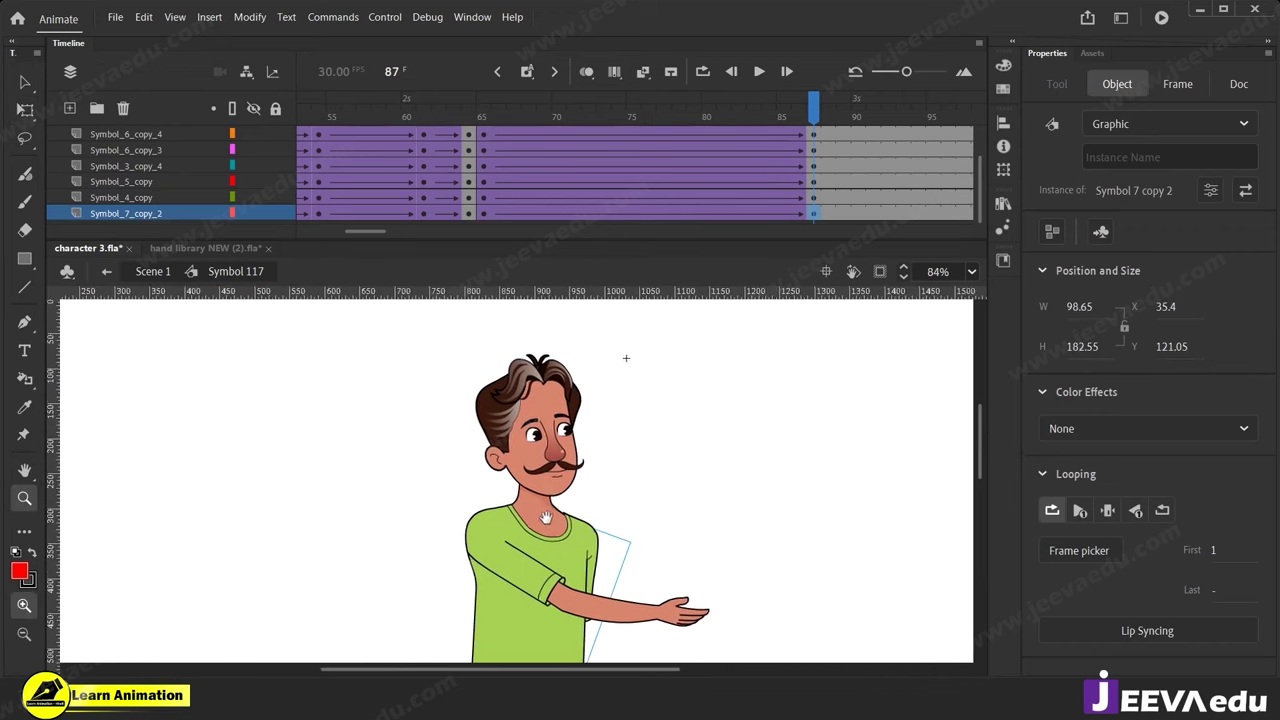
Rotate the extended front arm slightly upward at frame 87.
scroll(705, 165, "up", 1)
left_click_drag(742, 97, 468, 184)
key("Return")
key("Return")
left_click_drag(861, 108, 813, 225)
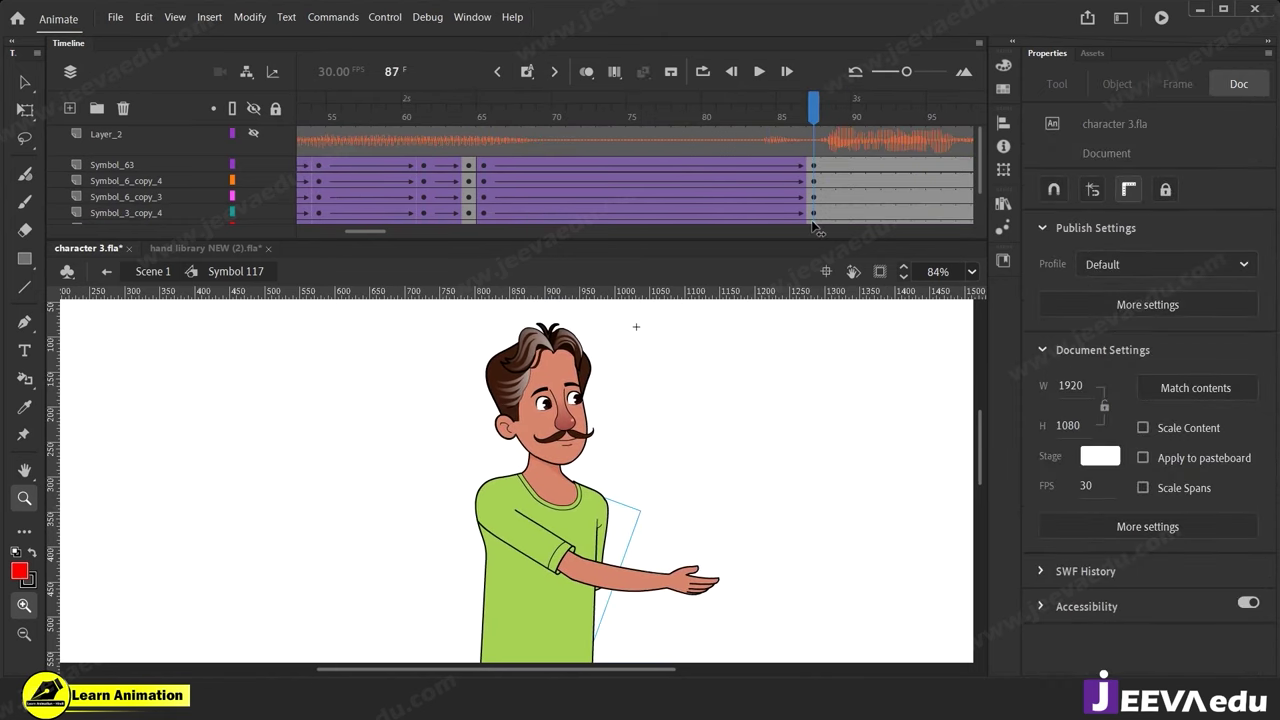
key("v")
left_click(697, 590)
key("q")
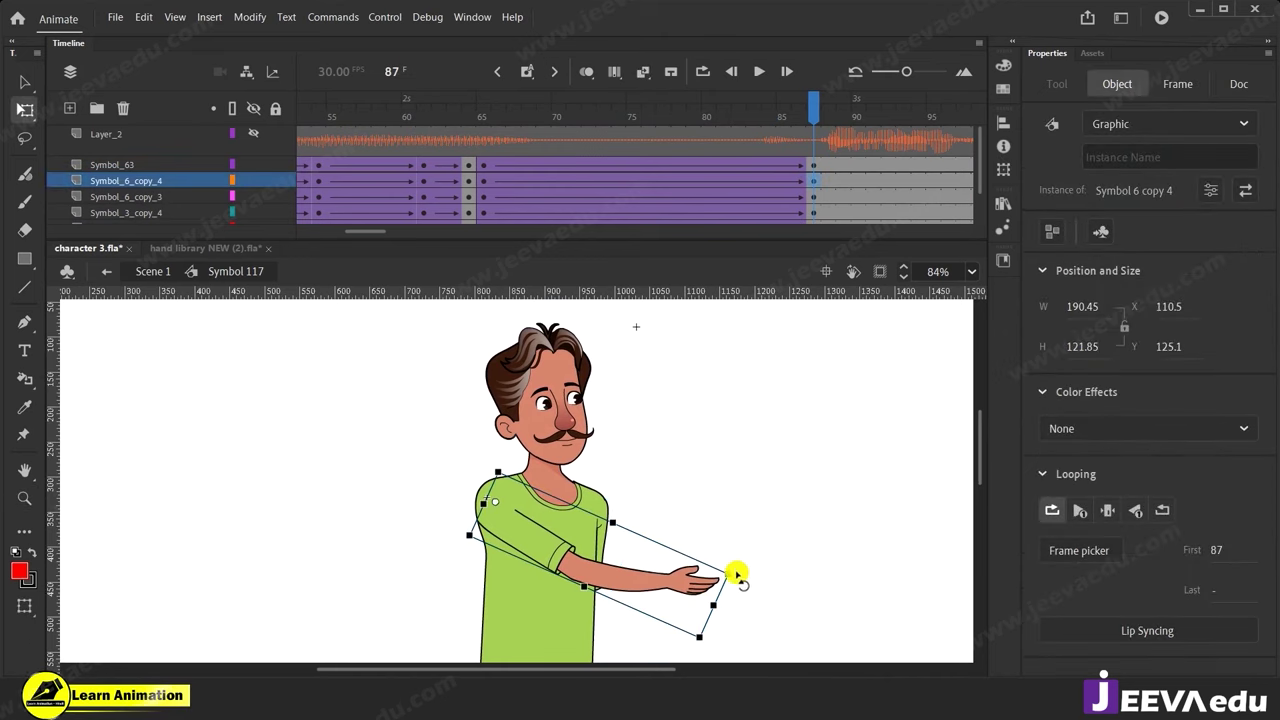
left_click_drag(737, 572, 736, 570)
Play the animation from frame 1 to review the body and arm motion against the dialogue.
left_click_drag(786, 127, 3, 238)
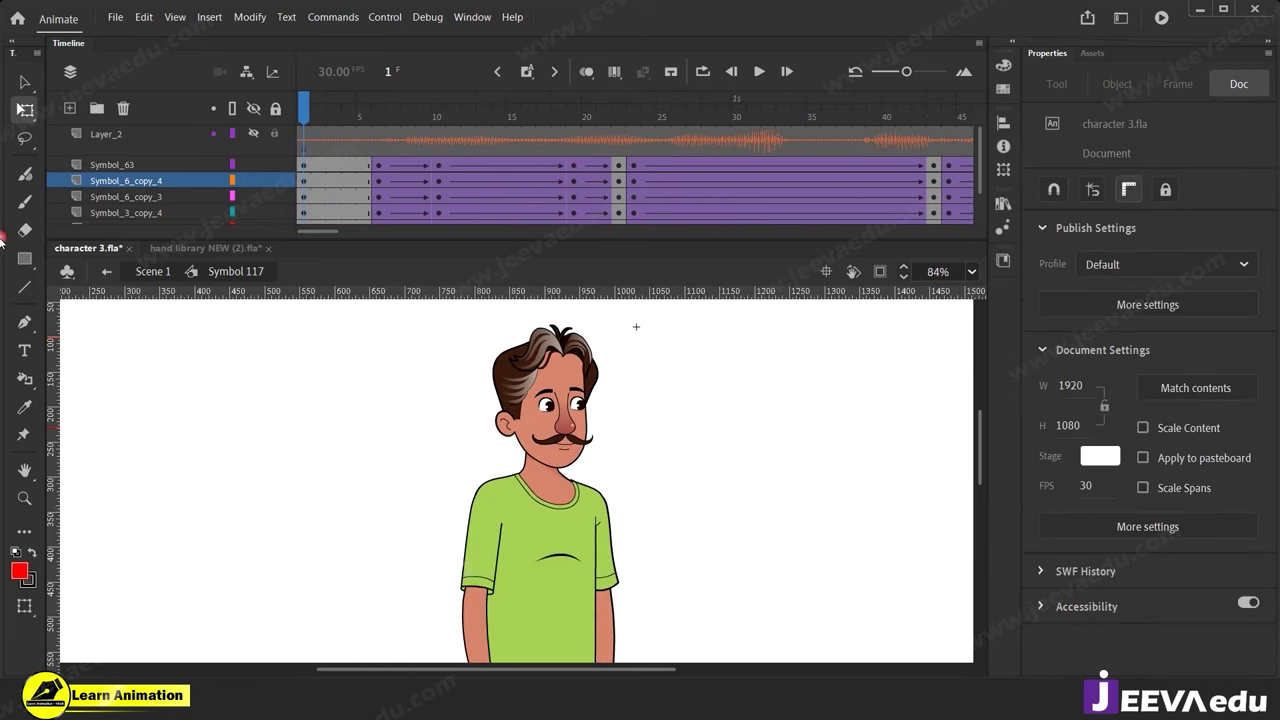
key("z")
left_click(560, 457, "alt")
left_click_drag(446, 408, 598, 605)
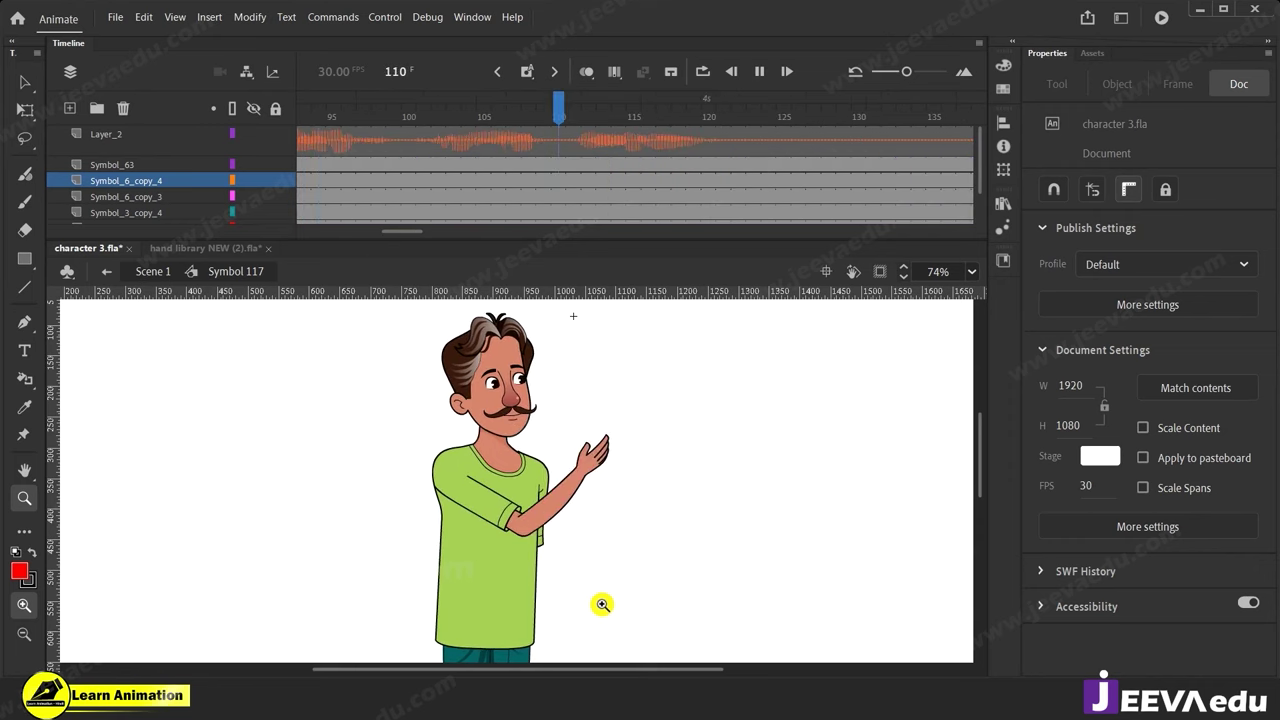
key("Return")
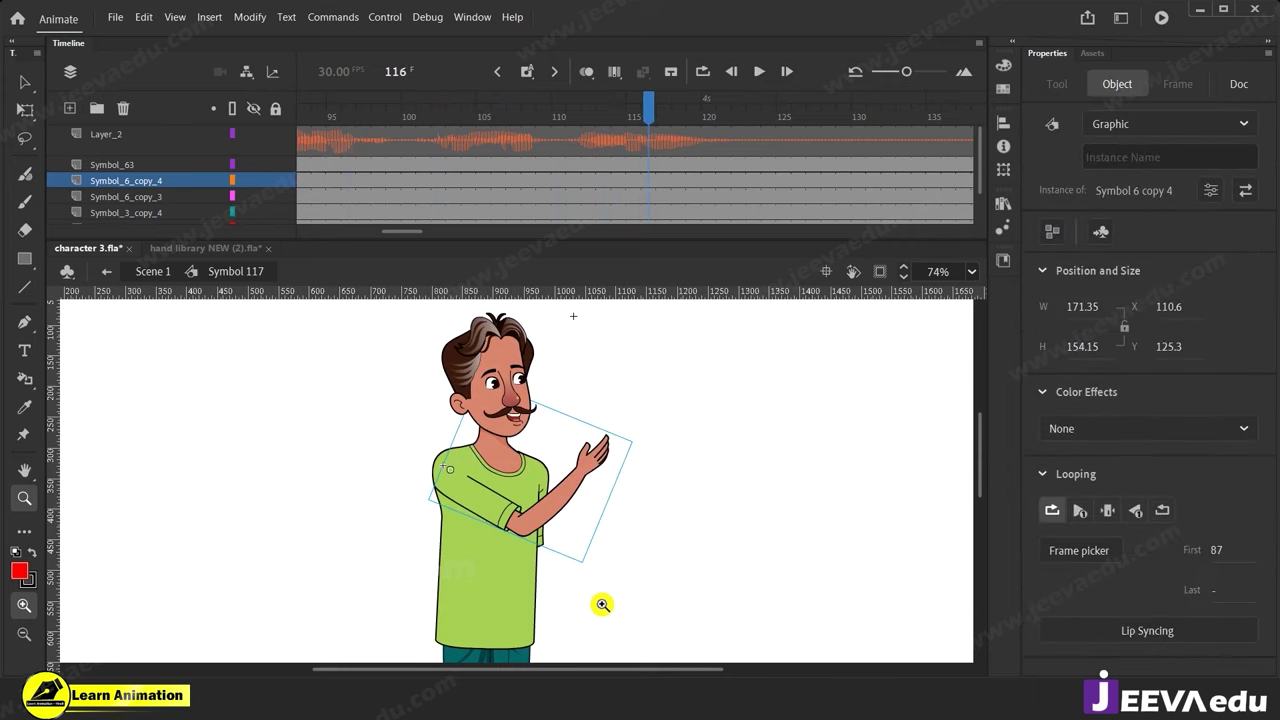
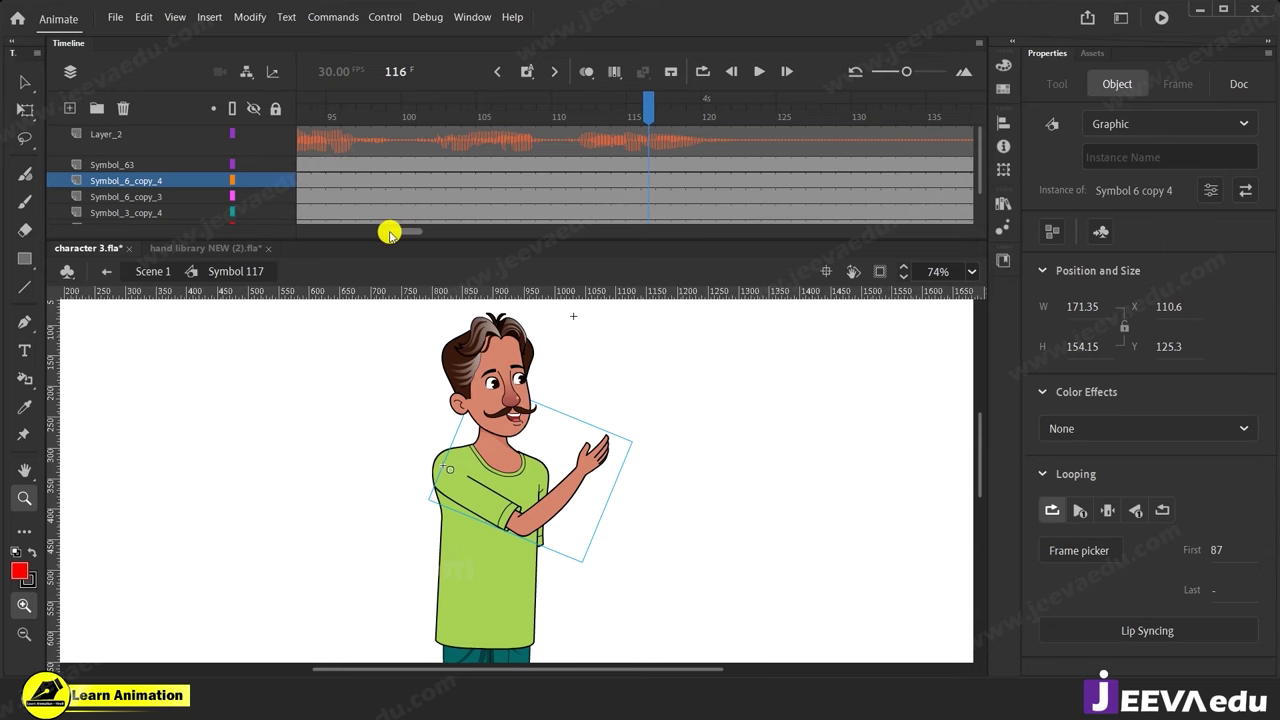
Scrub and replay the frames around 87 to 100, checking the arm and body pose against the dialogue waveform.
left_click_drag(390, 234, 366, 239)
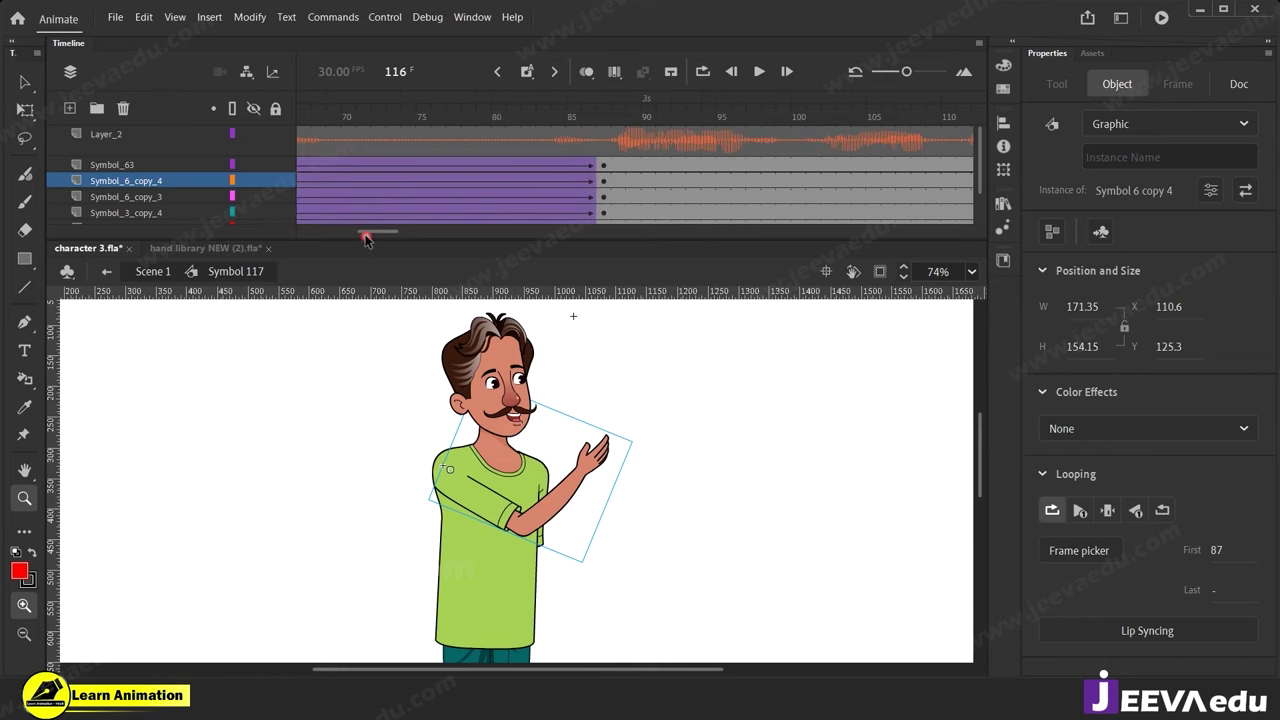
left_click_drag(517, 122, 400, 148)
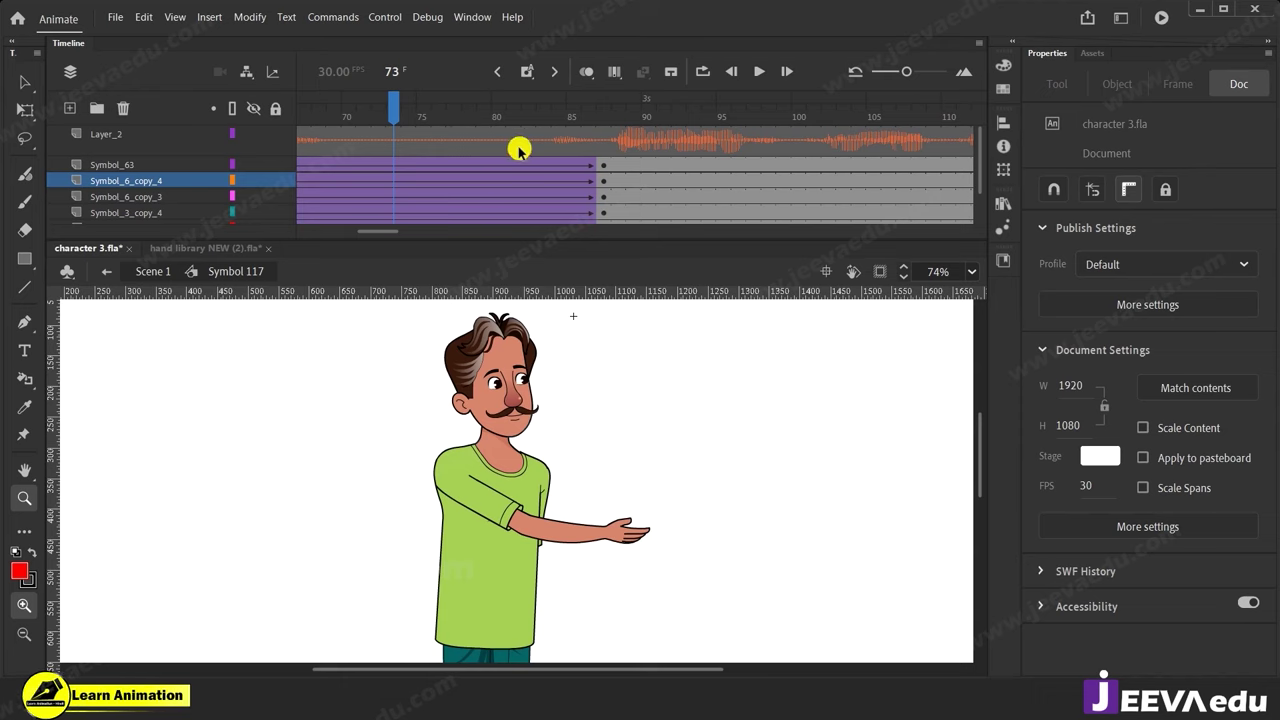
left_click(605, 138)
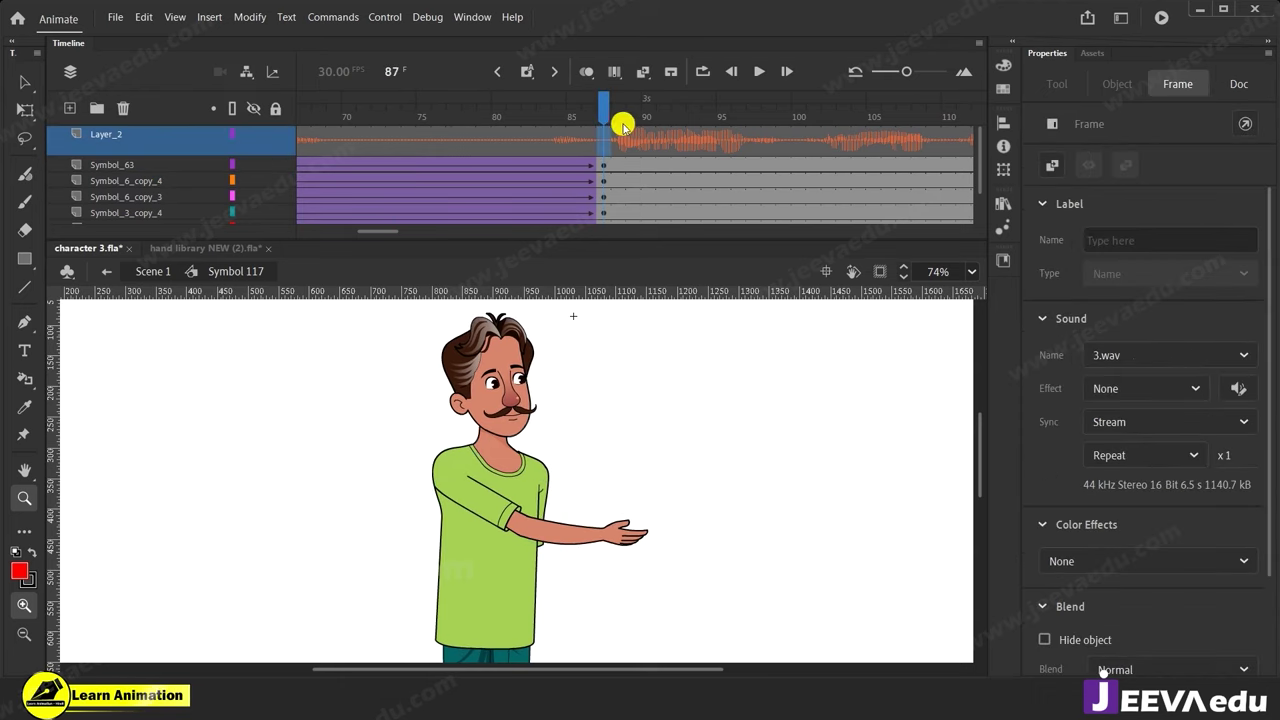
left_click(598, 141)
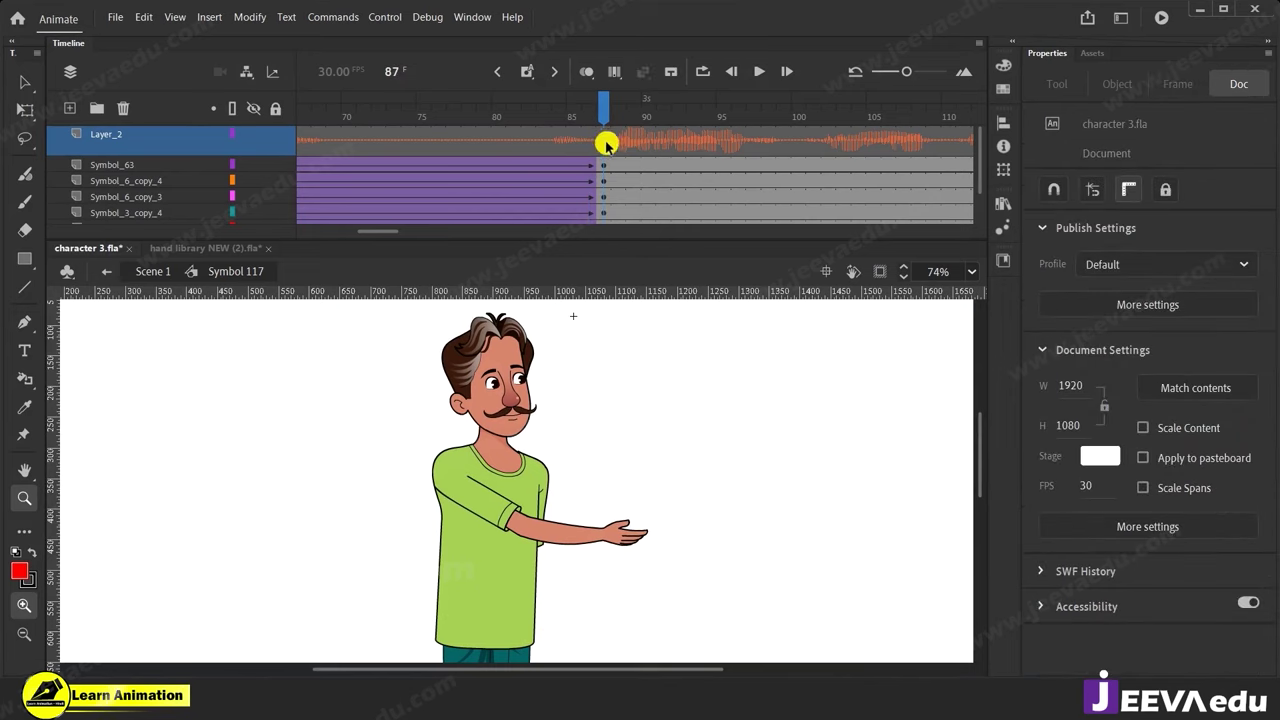
left_click_drag(571, 106, 603, 172)
key("Return")
key("Return")
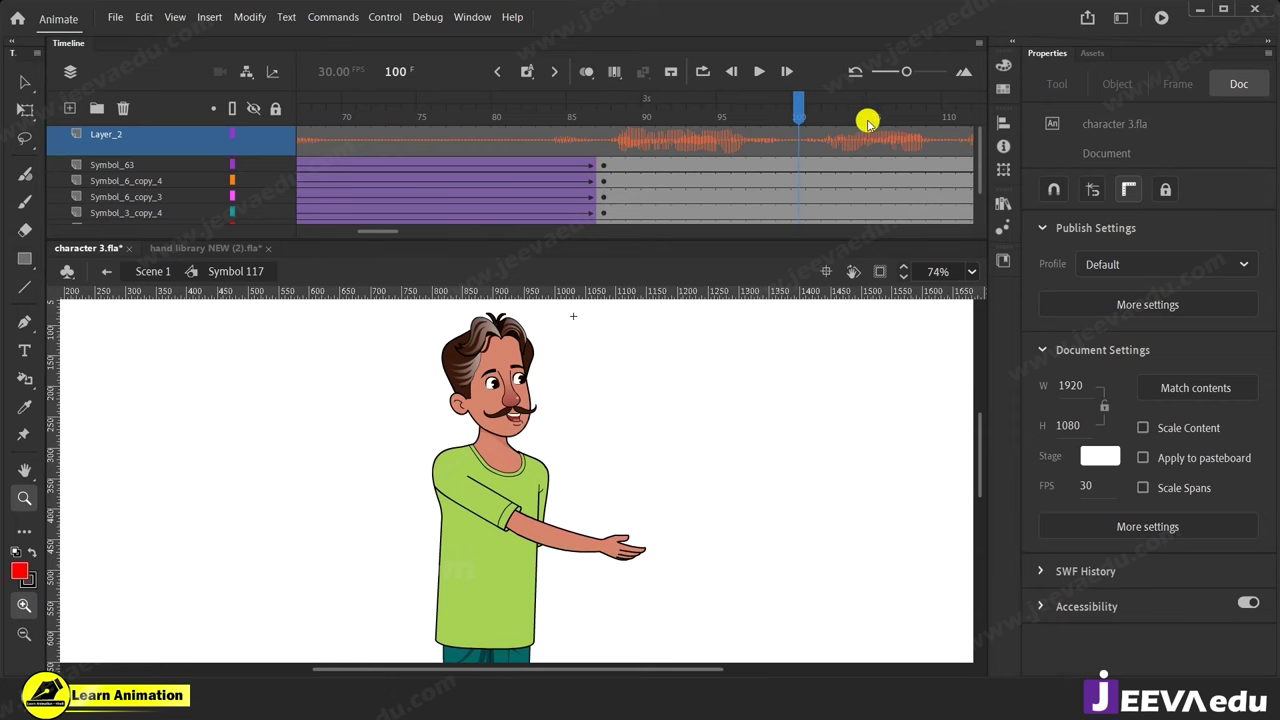
left_click_drag(800, 108, 566, 157)
key("Return")
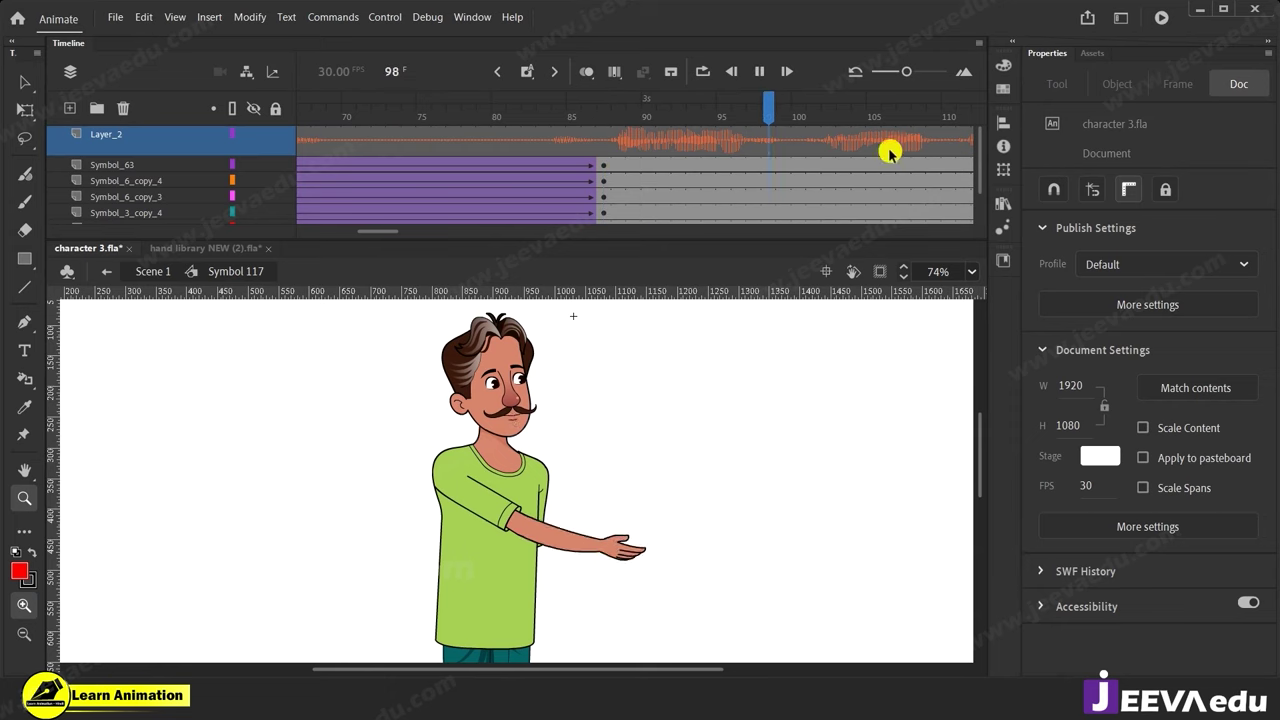
left_click_drag(889, 120, 606, 176)
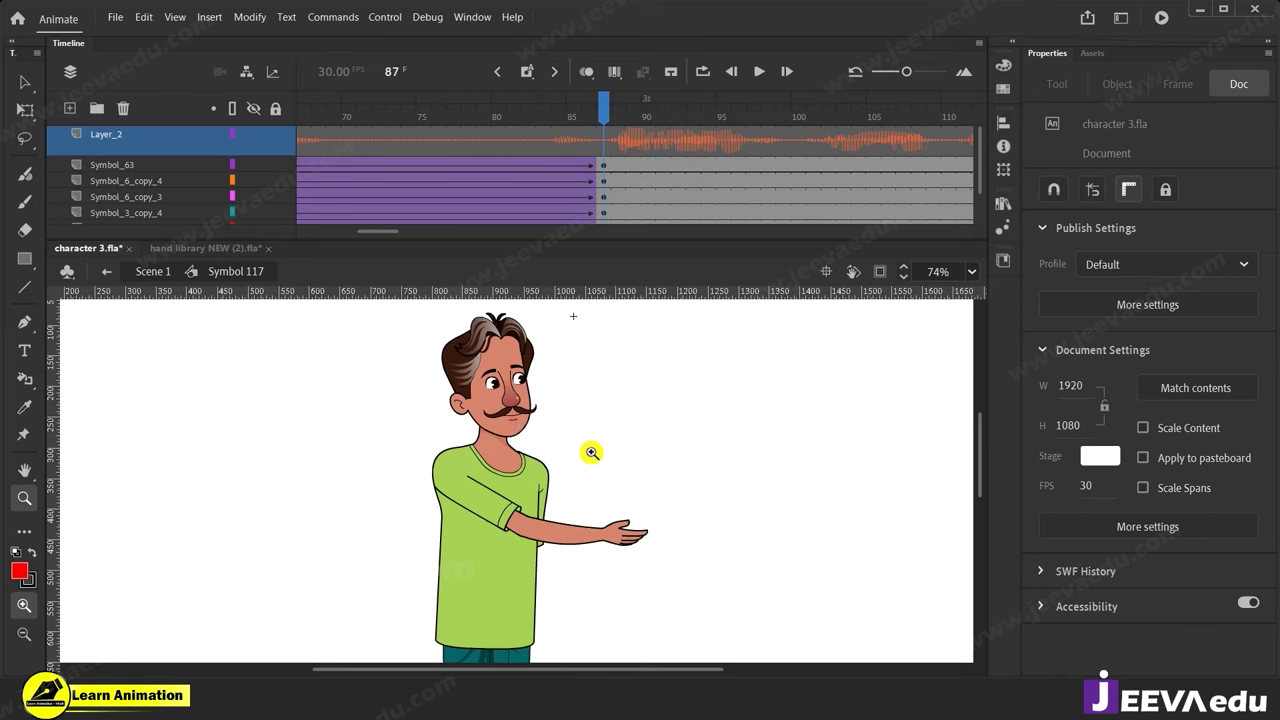
left_click_drag(611, 105, 648, 219)
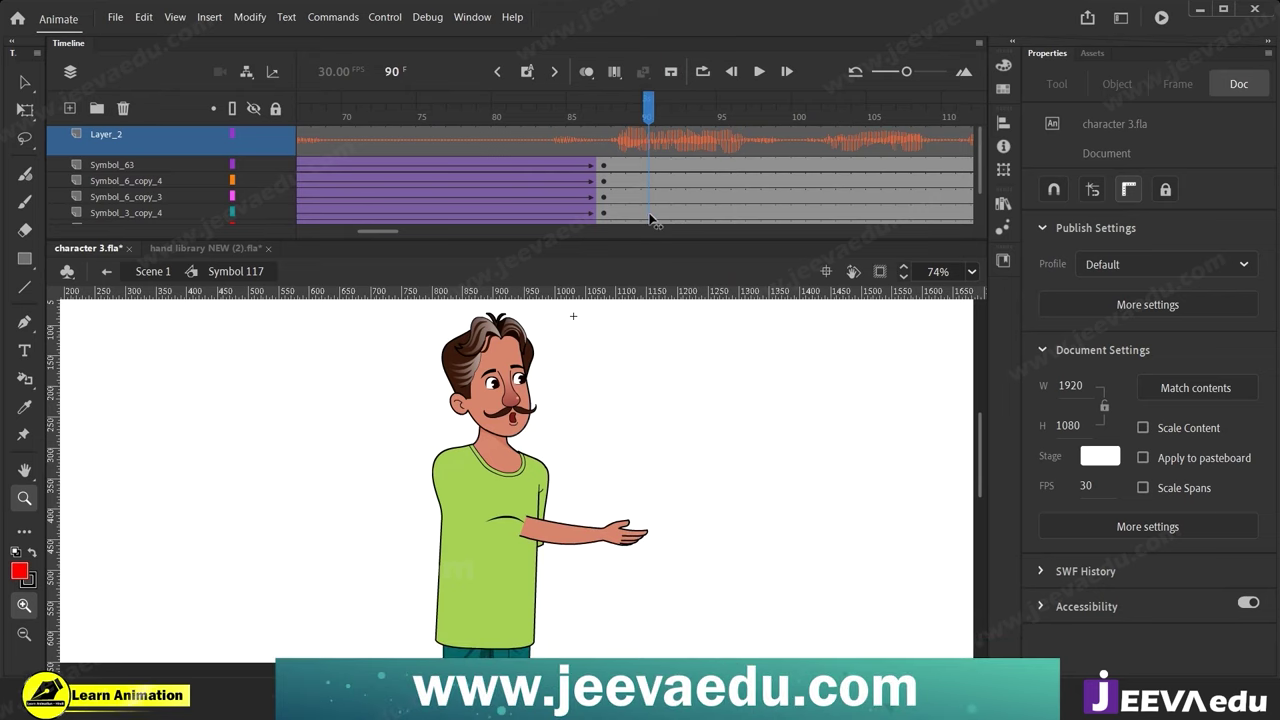
left_click_drag(646, 215, 636, 210)
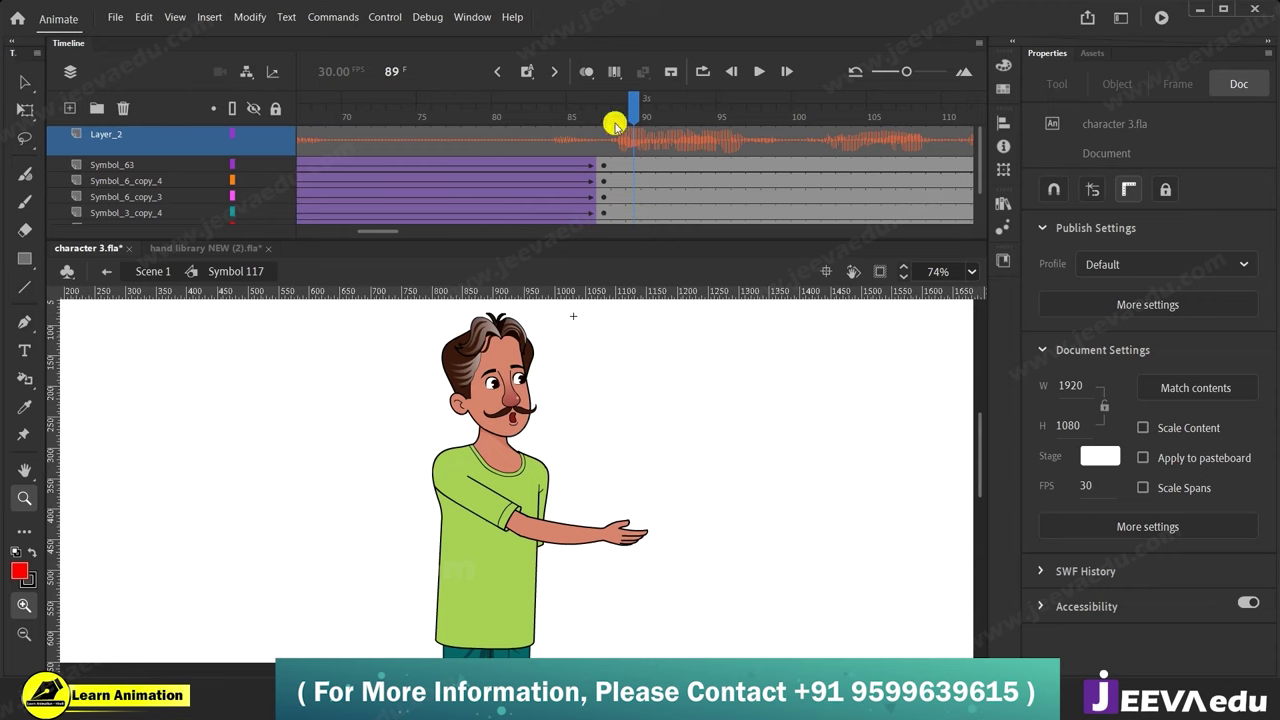
left_click_drag(615, 125, 608, 132)
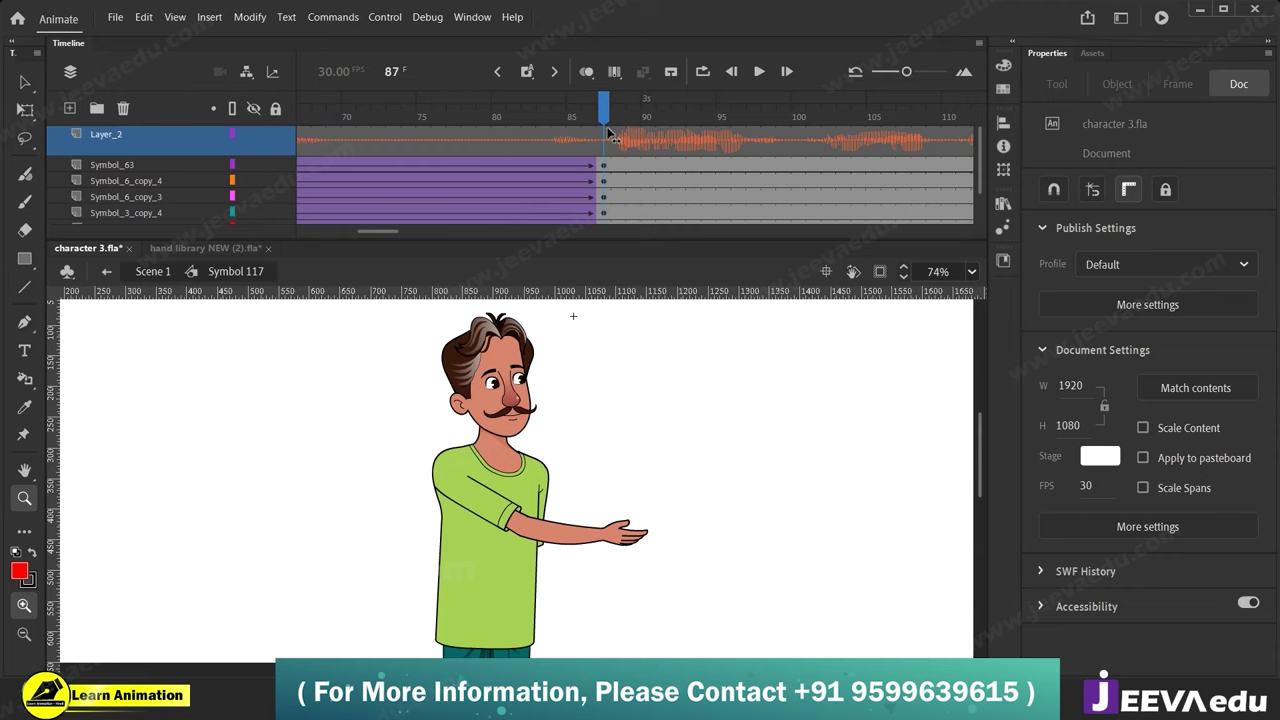
Inside the front arm symbol, extend the Symbol_32 and Symbol_33 layers through frame 154, and return to Symbol 117.
left_click(465, 498)
key("v")
left_click(571, 525)
double_click(598, 530)
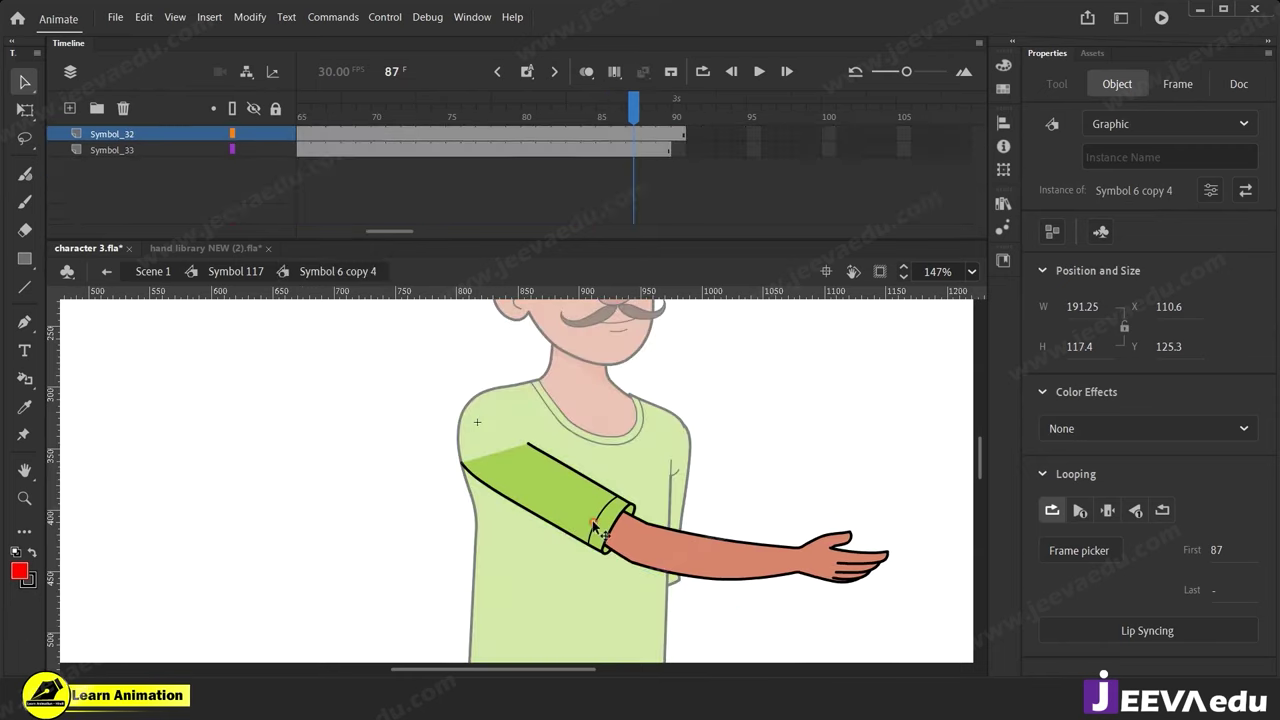
left_click(669, 172)
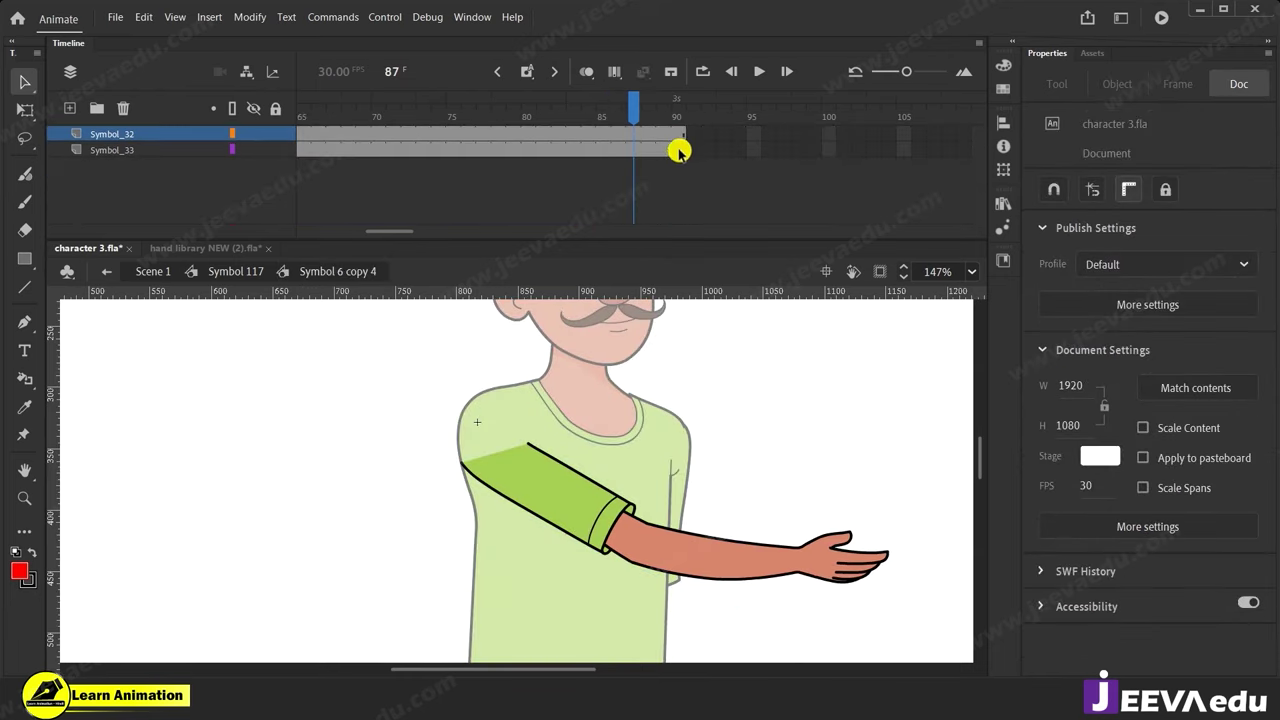
left_click(669, 127)
left_click(682, 155)
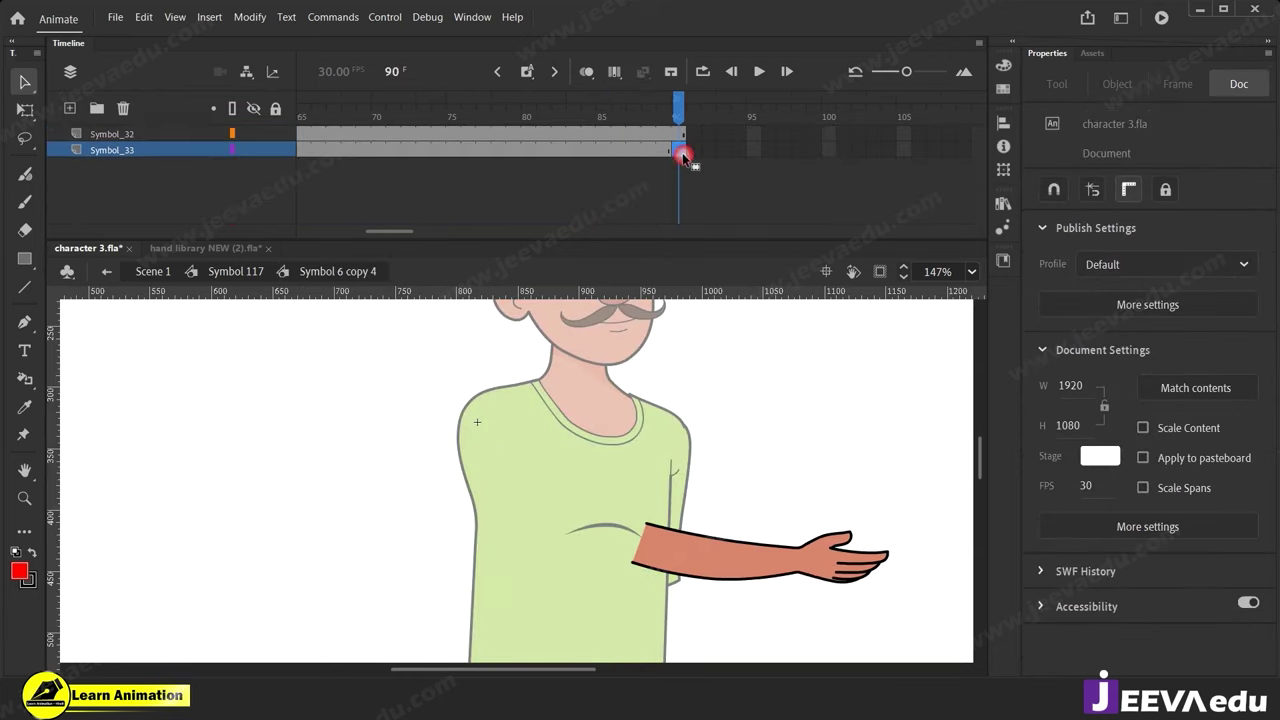
left_click_drag(408, 231, 457, 236)
left_click_drag(545, 138, 721, 192)
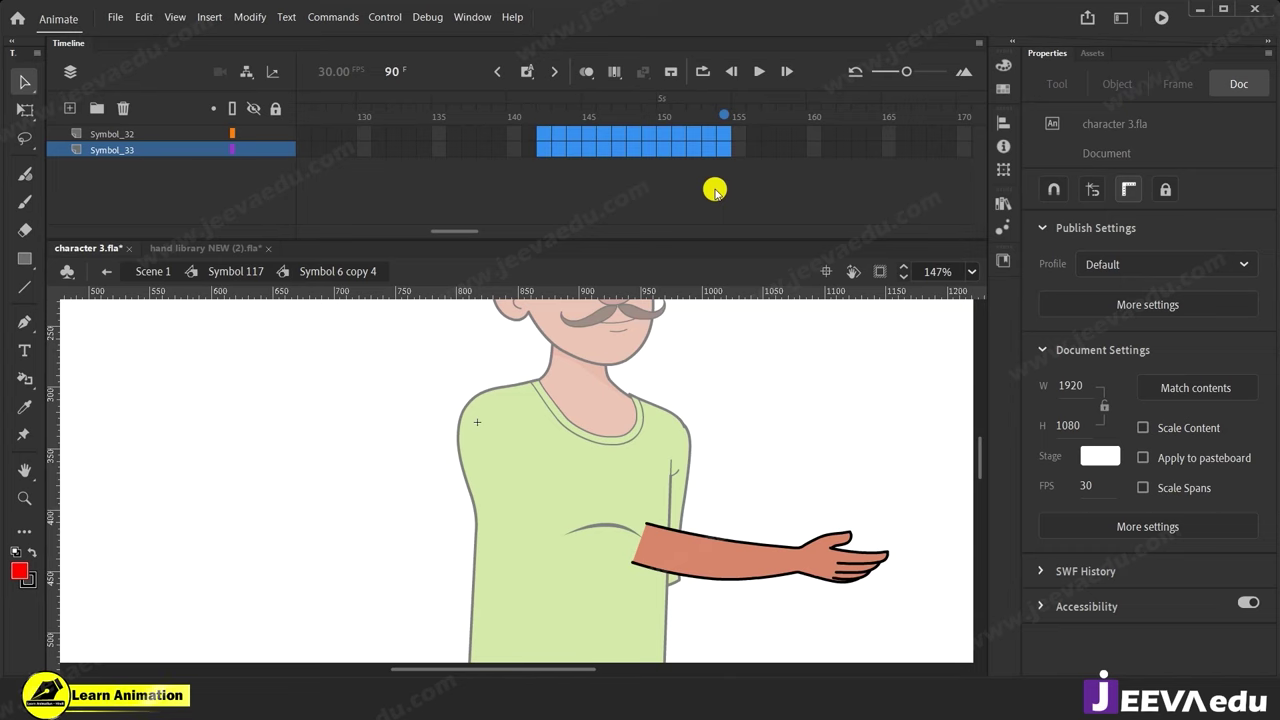
key("F5")
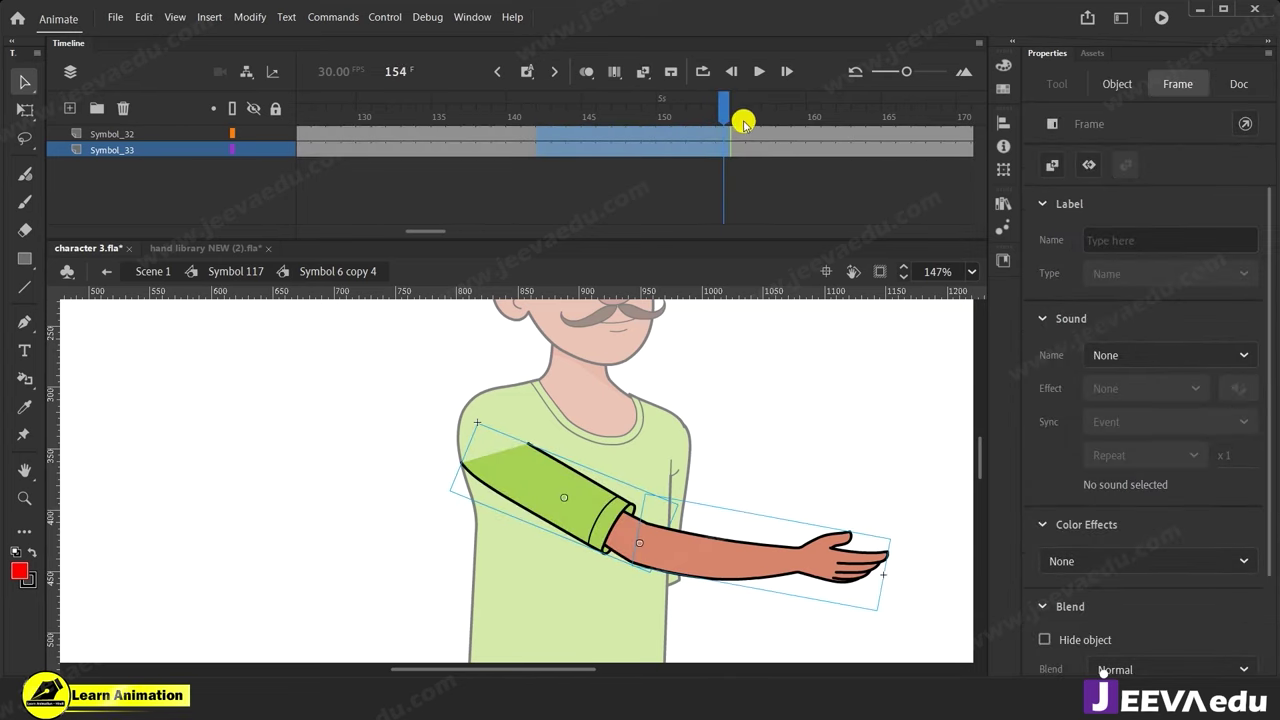
left_click_drag(720, 120, 591, 162)
left_click(730, 570)
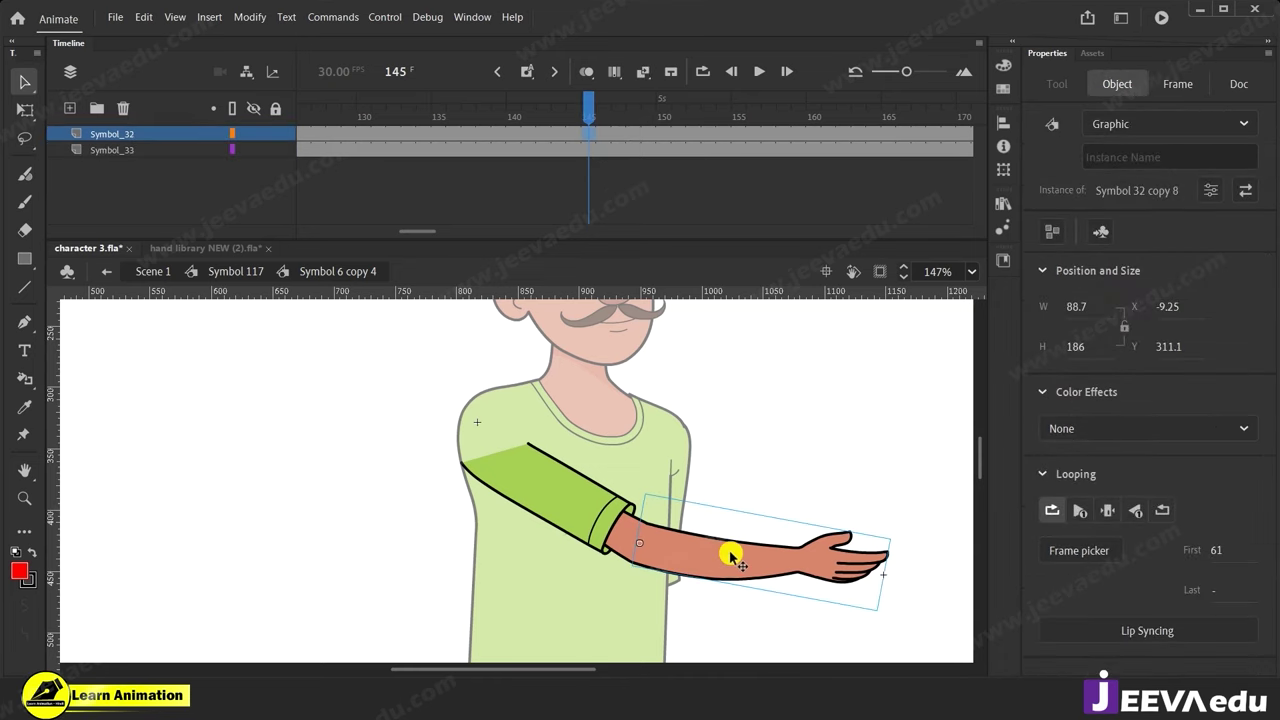
left_click(236, 274)
Insert keyframes on all body layers at frame 88, where the dialogue resumes.
left_click_drag(657, 120, 661, 186)
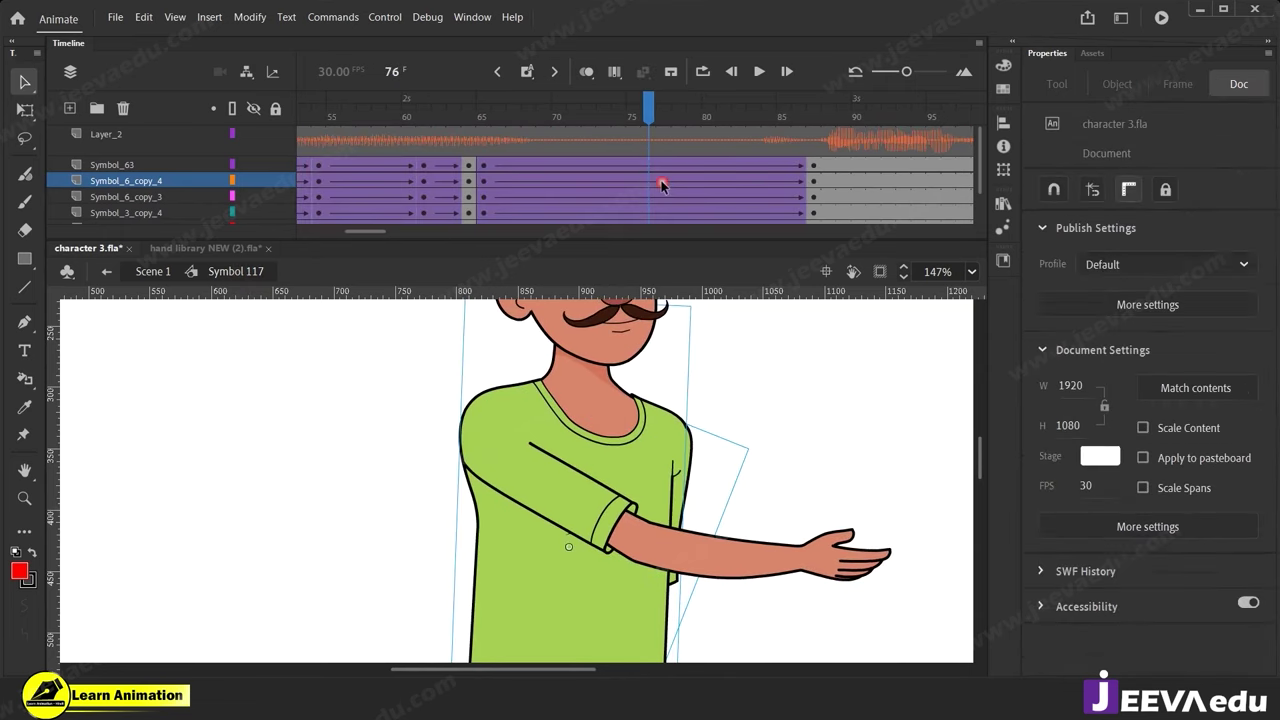
key("Return")
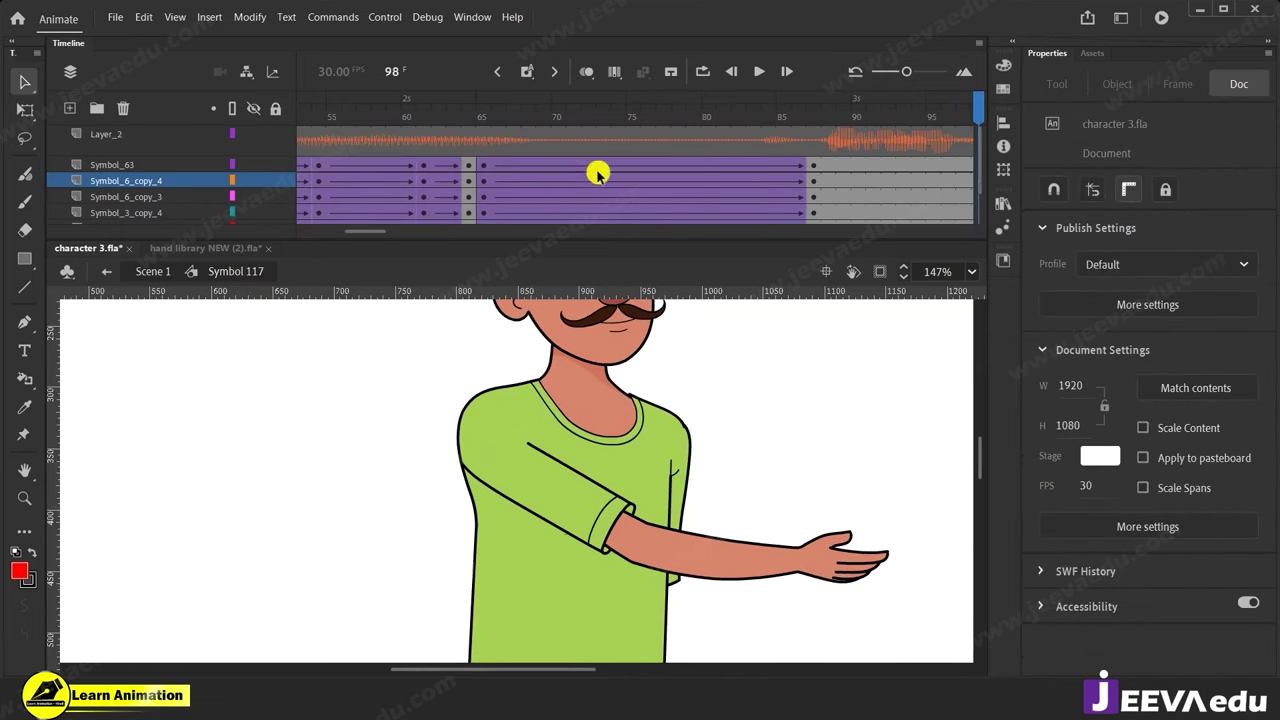
left_click_drag(500, 108, 632, 170)
left_click_drag(835, 140, 604, 148)
key("Return")
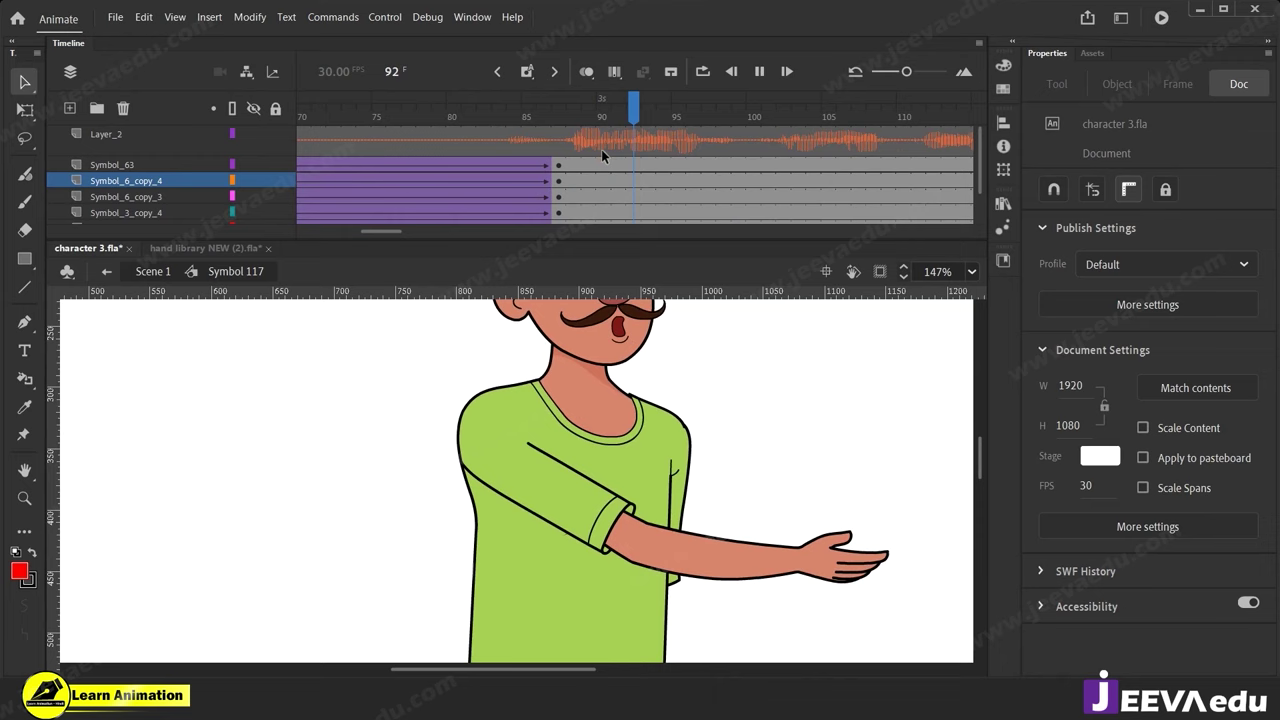
left_click_drag(916, 120, 679, 176)
left_click_drag(580, 166, 578, 234)
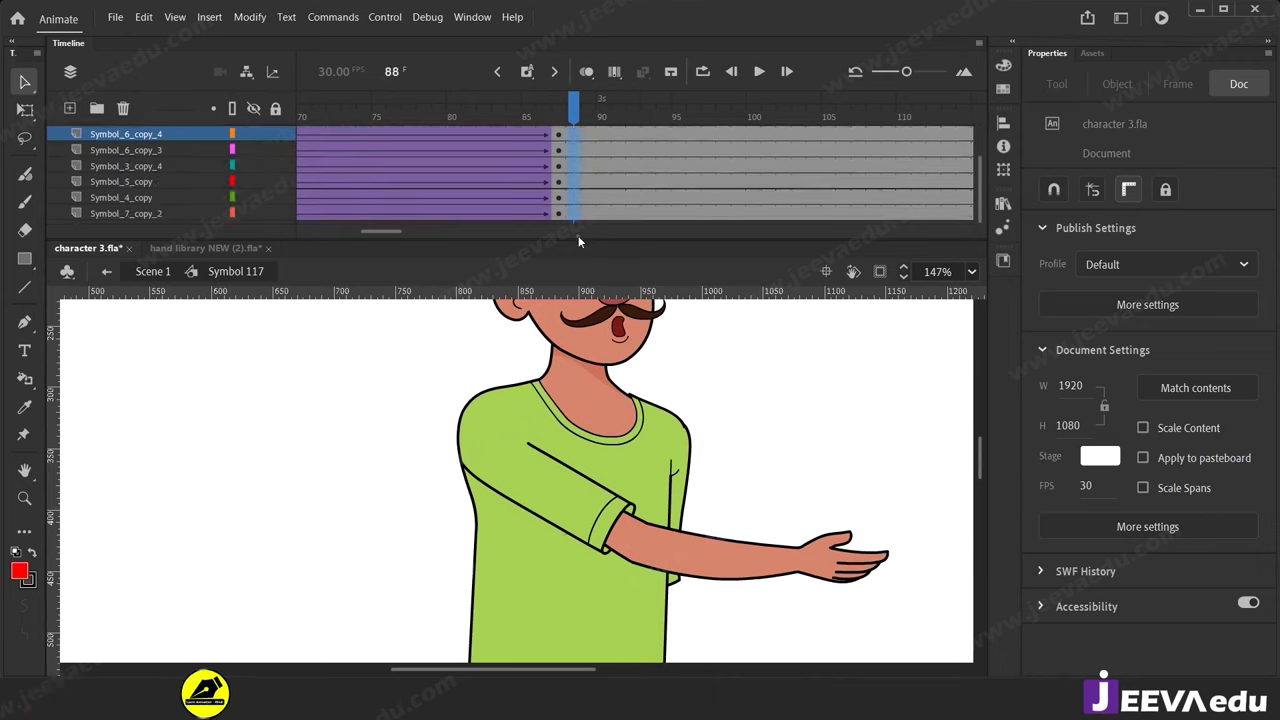
left_click(587, 193)
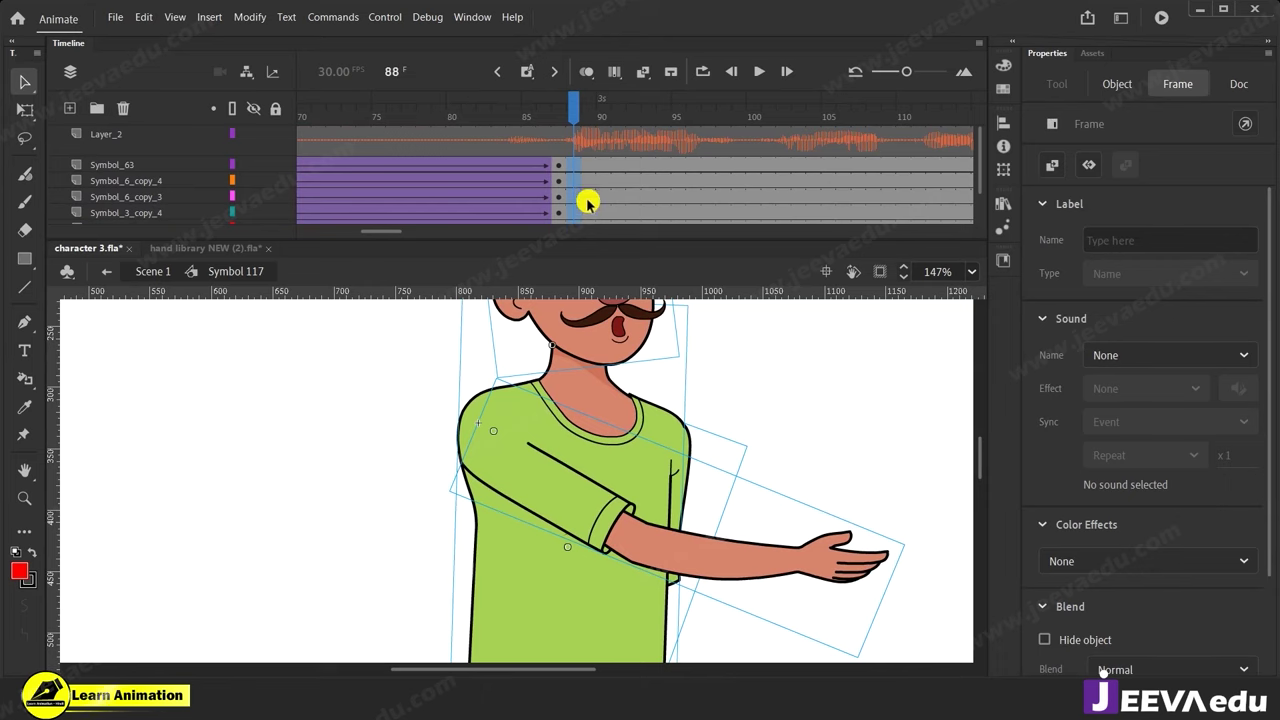
key("F7")
Insert keyframes on all body layers at frames 92 and 101.
left_click_drag(623, 166, 620, 234)
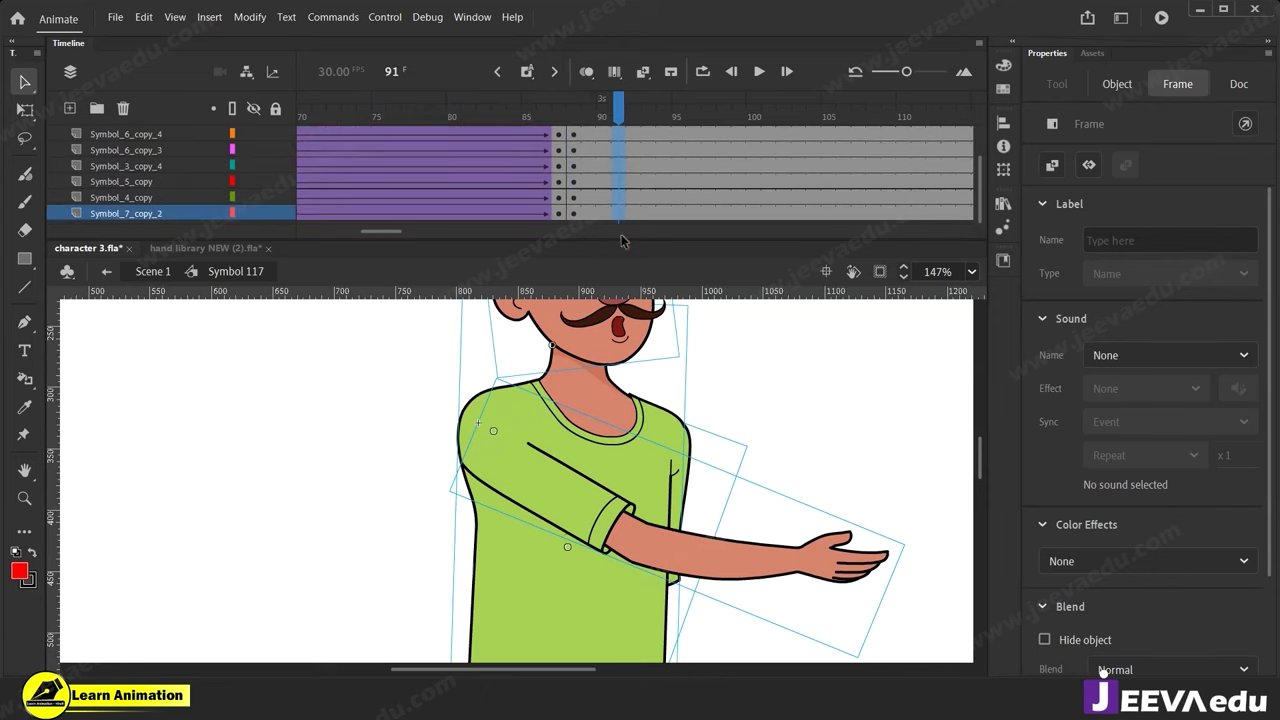
left_click(634, 213)
left_click(648, 118)
scroll(648, 118, "up", 2)
left_click_drag(637, 166, 637, 169)
key("F6")
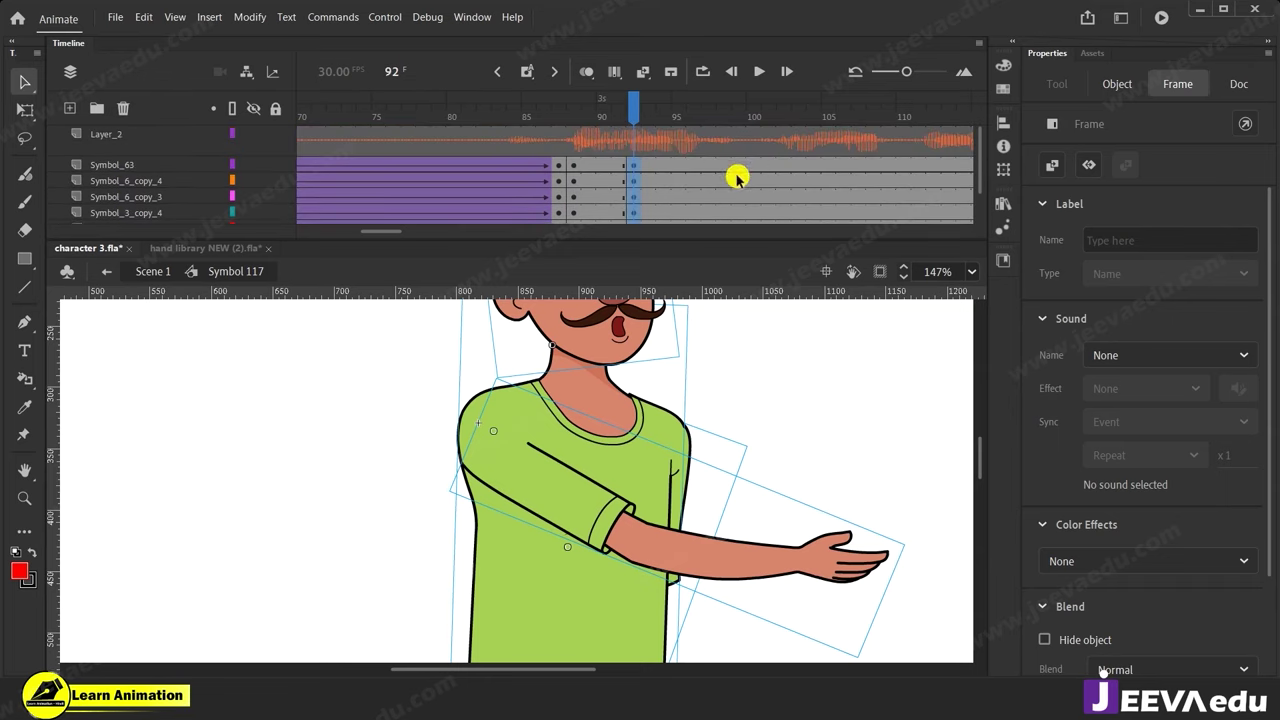
left_click_drag(771, 165, 766, 236)
key("F6")
Create classic tweens between the keyframes at 88, 92 and 101 on the layers from Symbol_6_copy_4 to Symbol_7_copy_2.
scroll(740, 190, "up", 2)
left_click_drag(634, 166, 650, 288)
right_click(638, 192)
left_click(592, 156)
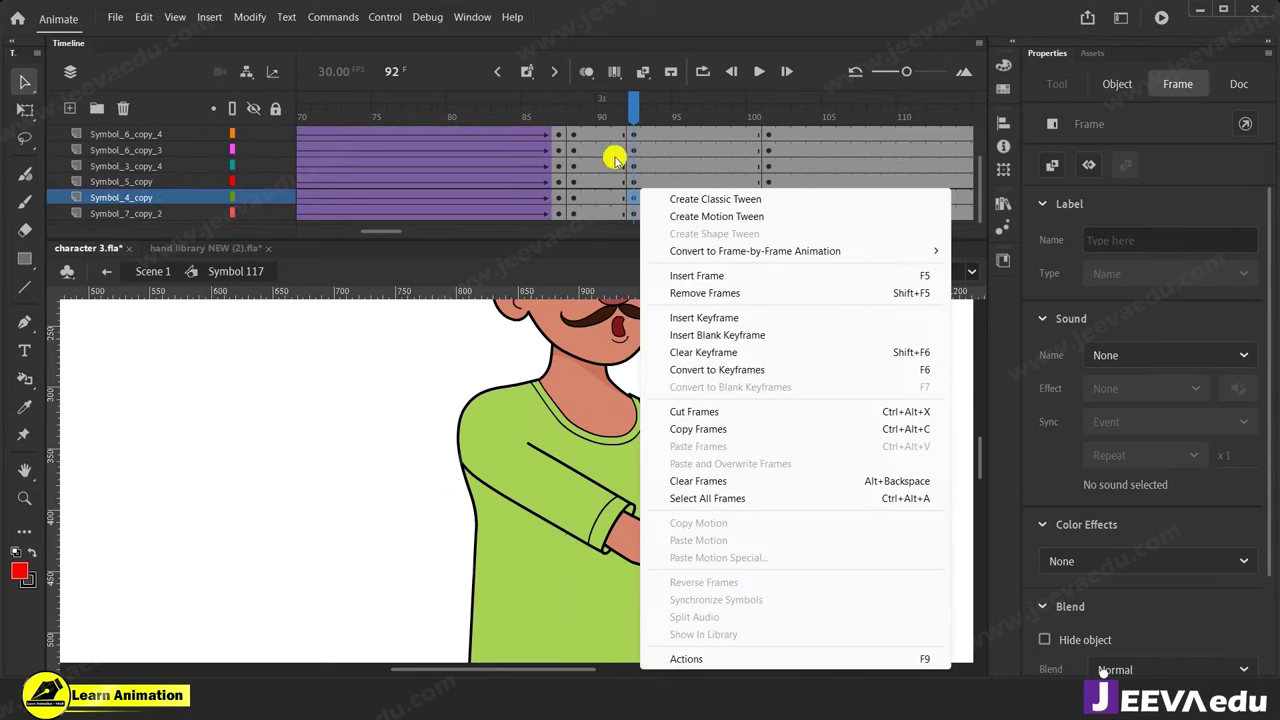
left_click(615, 158)
left_click_drag(604, 135, 642, 244)
right_click(622, 172)
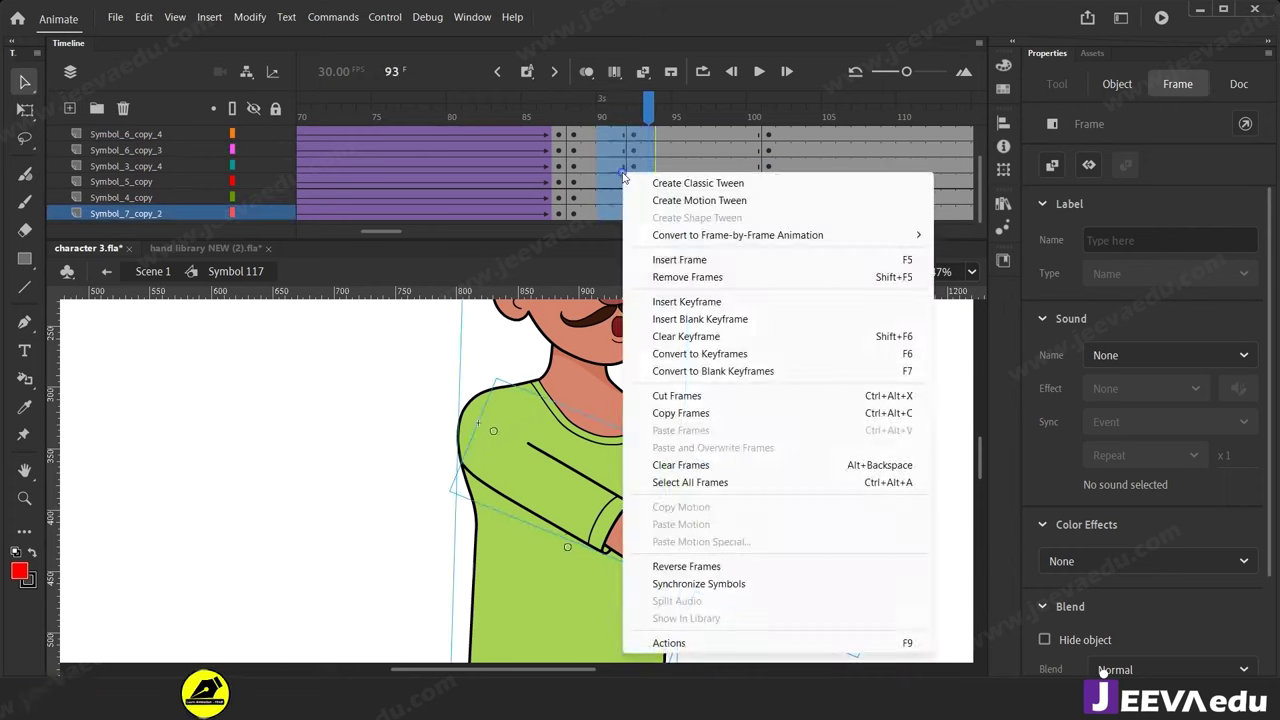
left_click(684, 184)
Add the same classic tweens to the Symbol_63 layer and adjust the ease of the tweens between frames 92 and 101.
scroll(670, 173, "up", 1)
left_click_drag(601, 162, 678, 163)
right_click(636, 165)
left_click(708, 183)
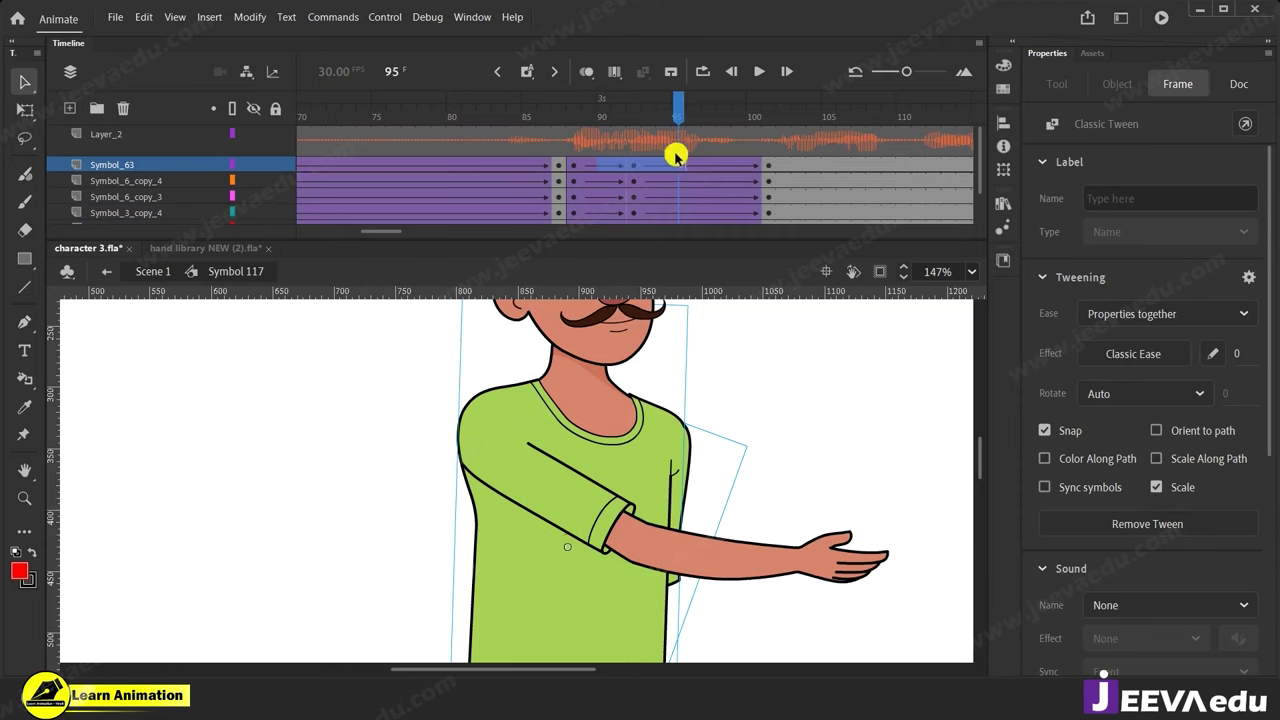
left_click_drag(676, 180, 700, 280)
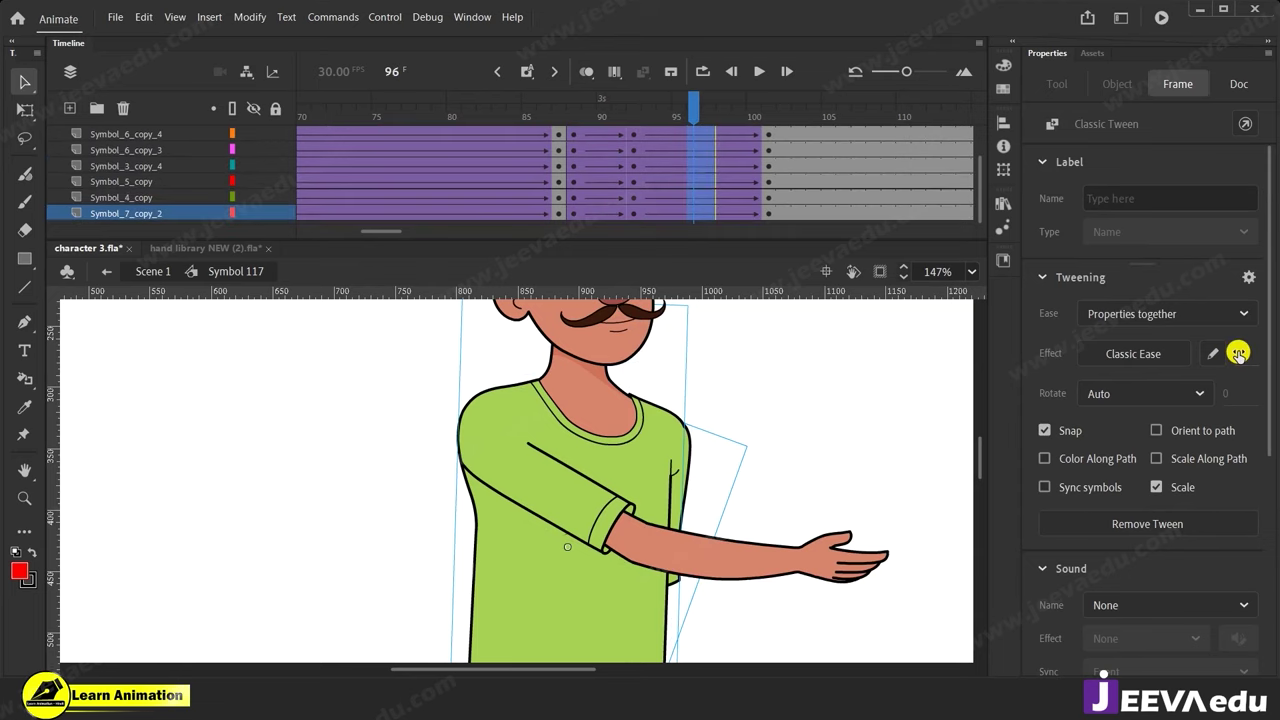
left_click_drag(1242, 277, 1257, 114)
Bring the whole character into view and review the motion around frames 100 and 101.
left_click_drag(800, 114, 771, 139)
key("z")
left_click(574, 440, "alt")
left_click_drag(452, 604, 457, 609)
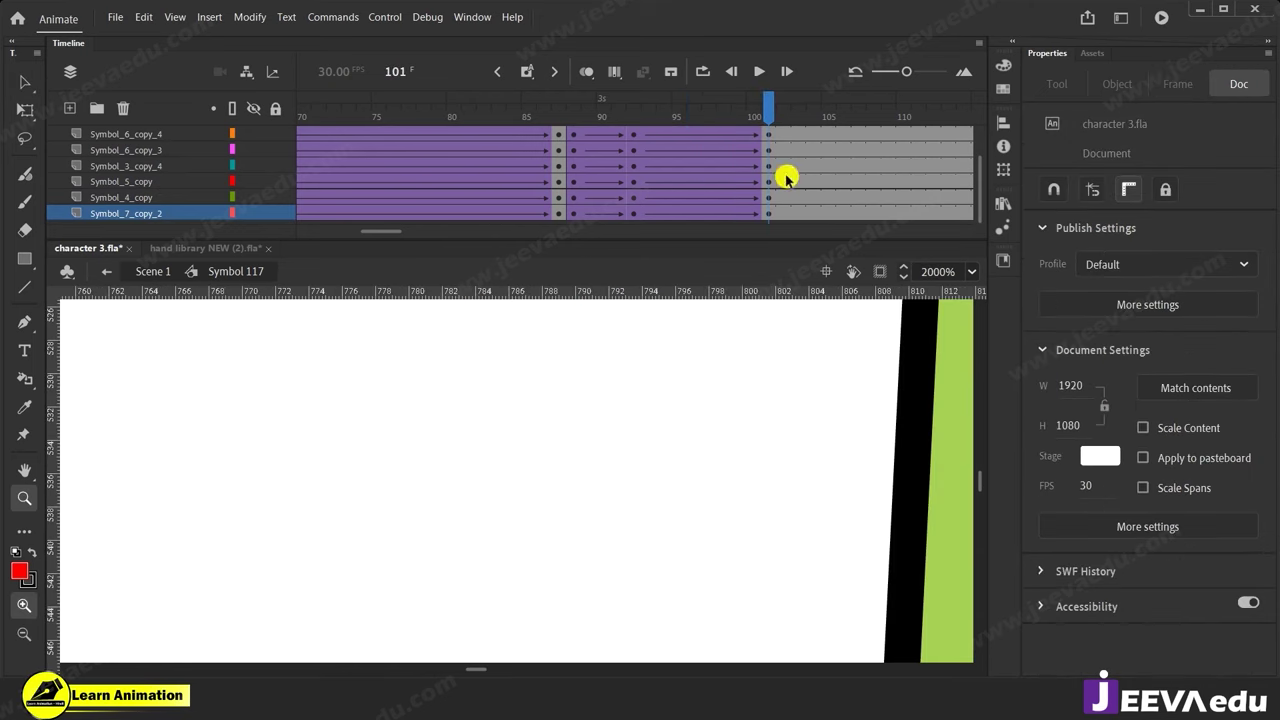
left_click(655, 484, "alt")
left_click(655, 484, "alt")
left_click(594, 507, "alt")
left_click(594, 508, "alt")
left_click(586, 474, "alt")
left_click(540, 438, "alt")
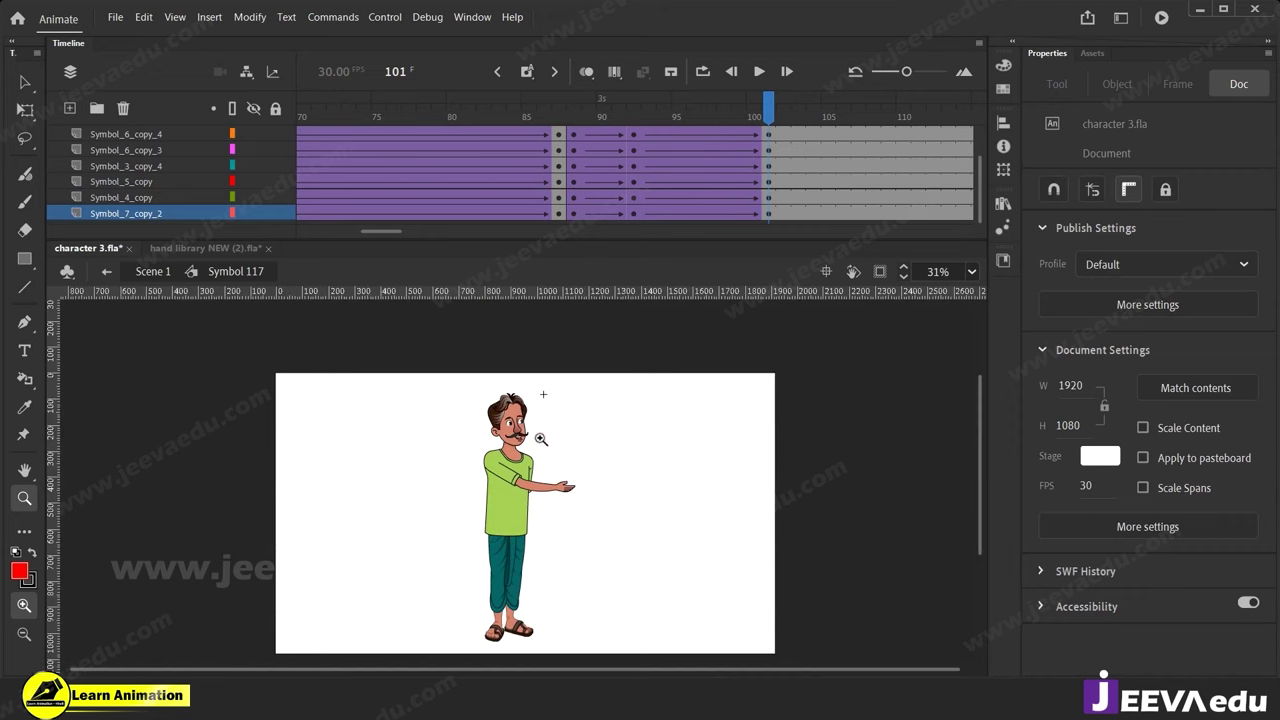
left_click_drag(729, 104, 754, 104)
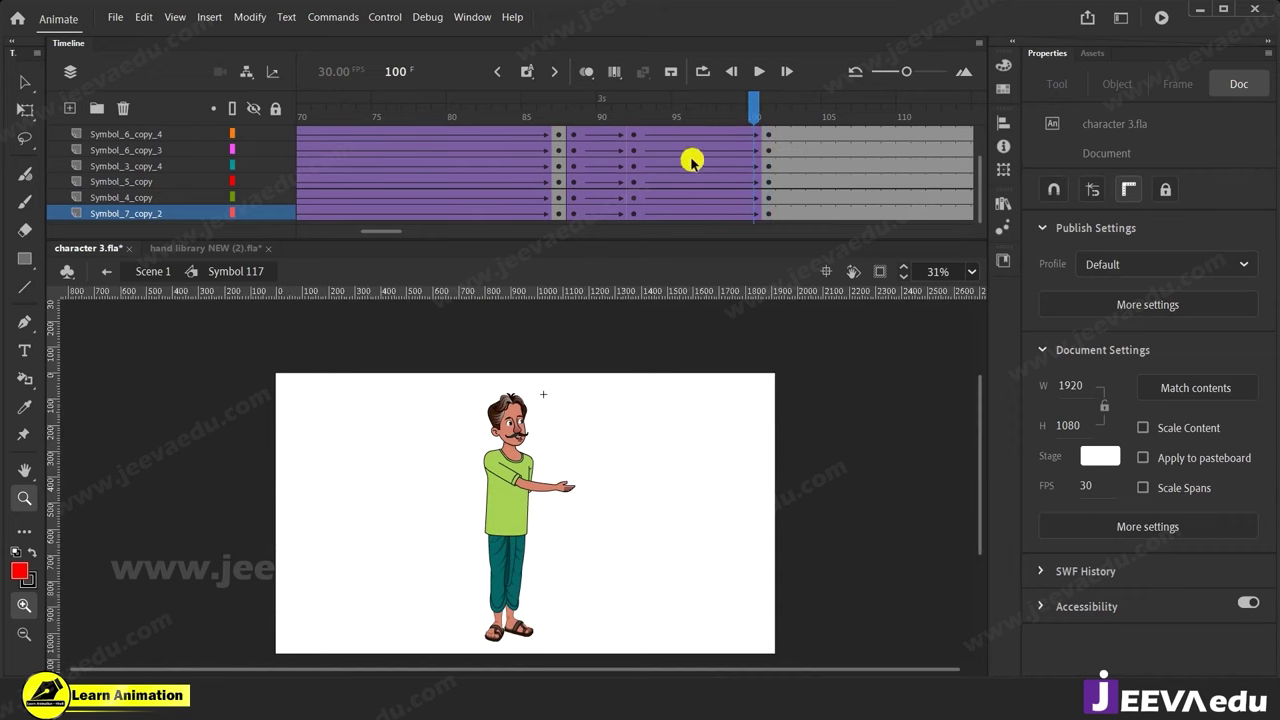
At frame 92, select the head, torso and arms, set the pivot at the waist and rotate the upper body slightly forward.
left_click(633, 134)
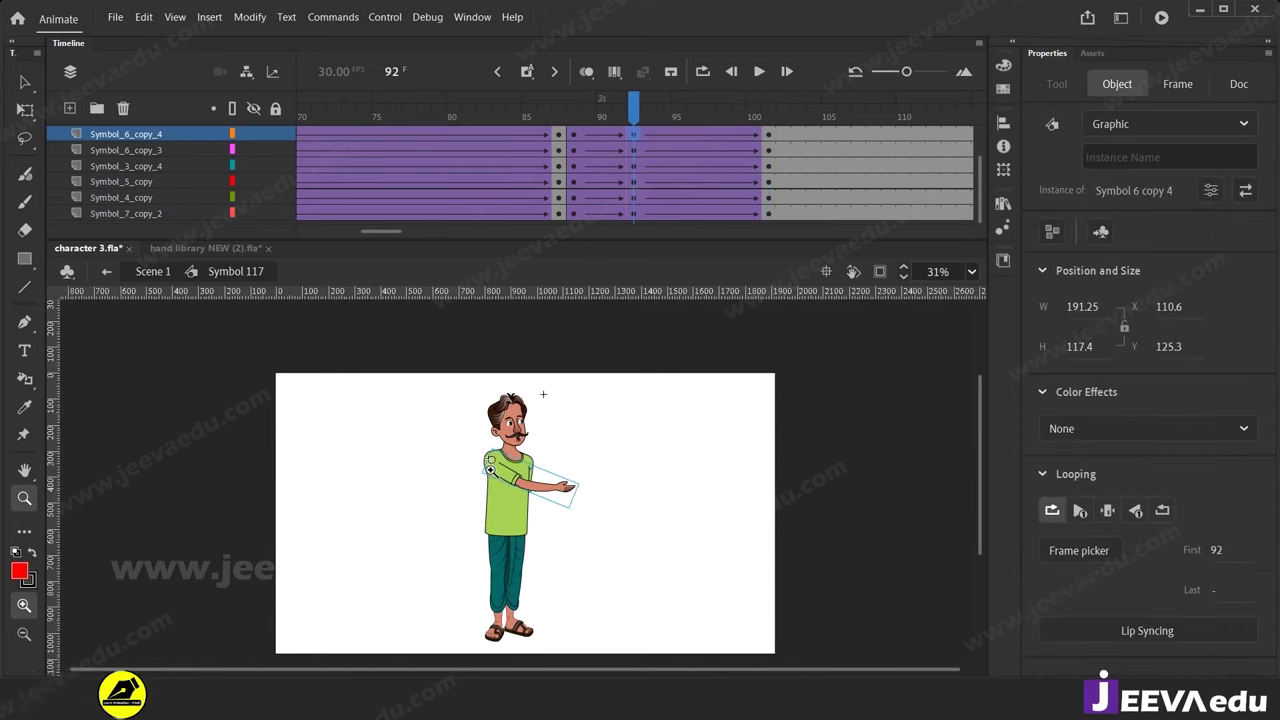
left_click(491, 467)
key("v")
left_click_drag(489, 346, 692, 560)
key("q")
left_click(578, 610)
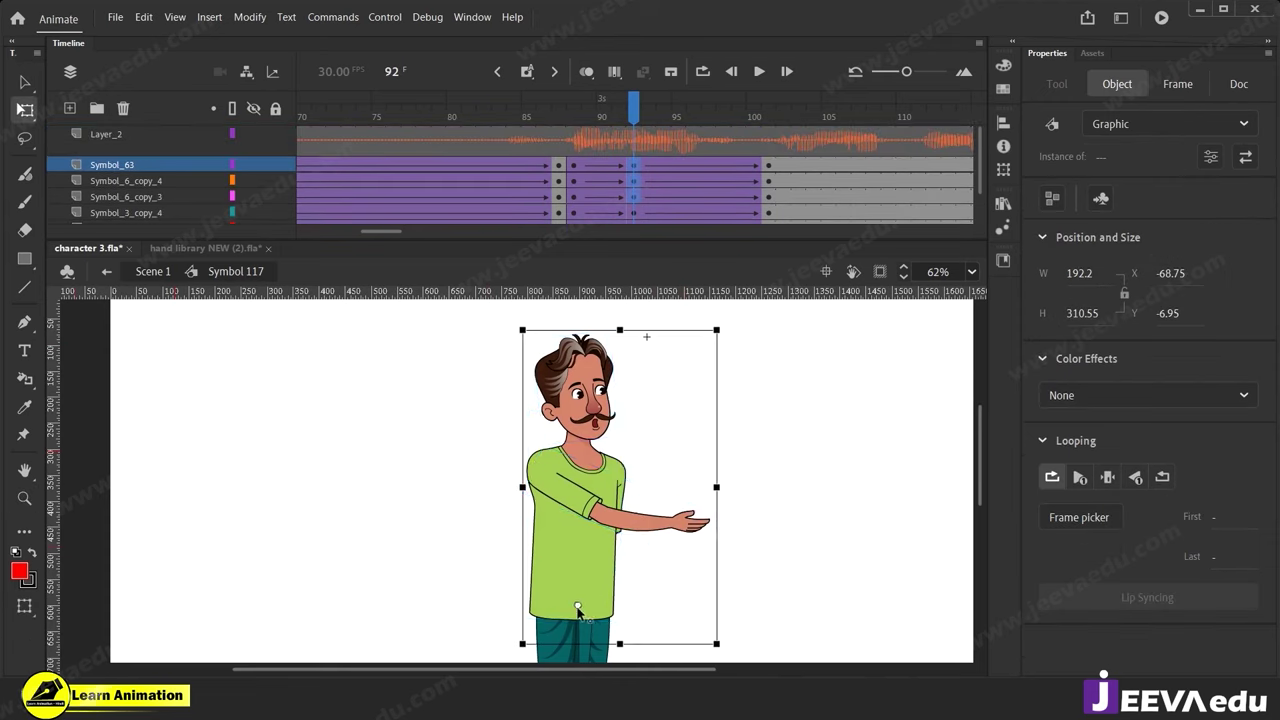
left_click_drag(724, 327, 727, 334)
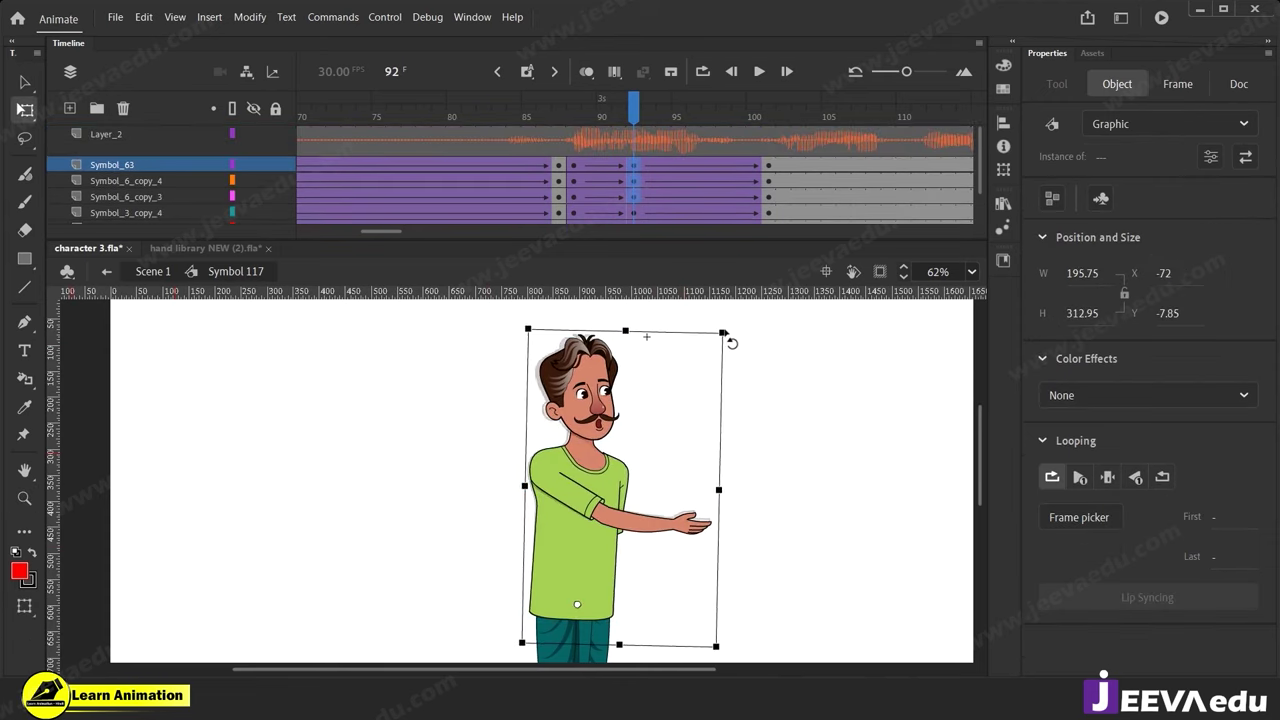
left_click(762, 366)
Rotate the extended front arm and the hidden far arm slightly at frame 92 to adjust the leaning pose.
left_click(600, 355)
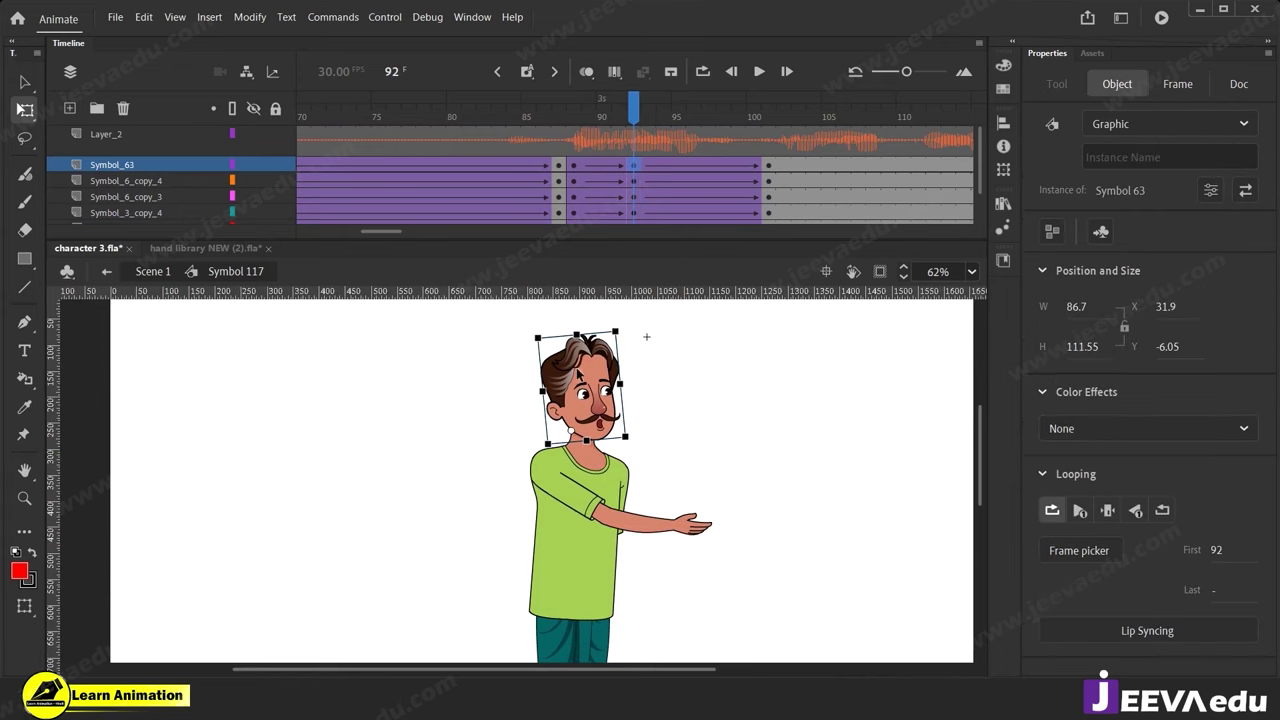
left_click(664, 522)
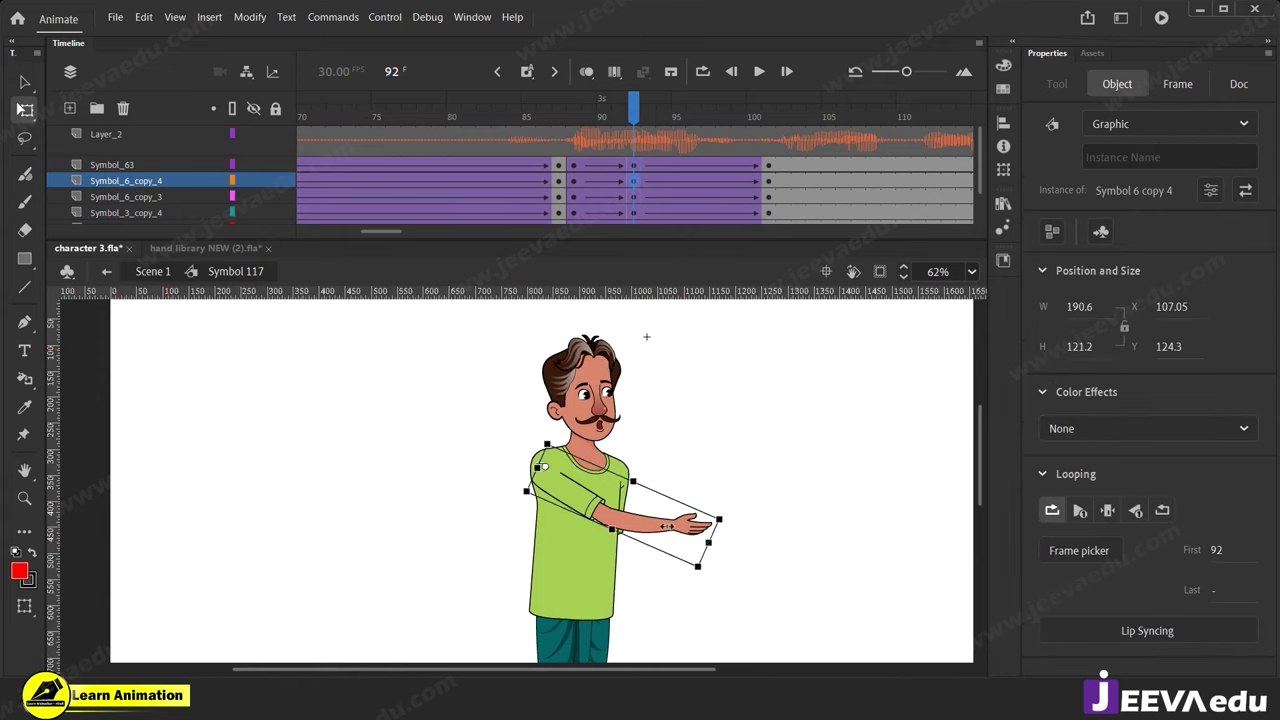
left_click_drag(730, 514, 731, 513)
left_click(636, 566)
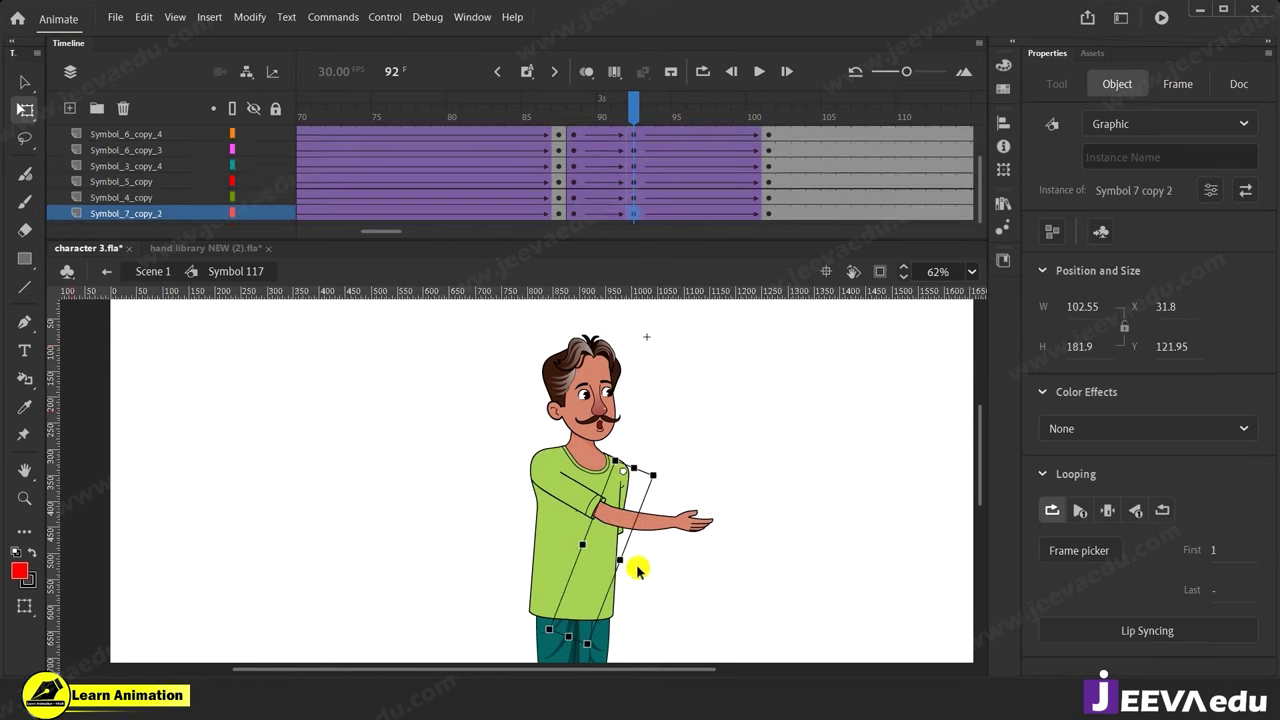
left_click_drag(600, 650, 594, 656)
At frame 101, rotate the upper body backward about the waist and tilt the head slightly forward.
left_click_drag(635, 102, 767, 142)
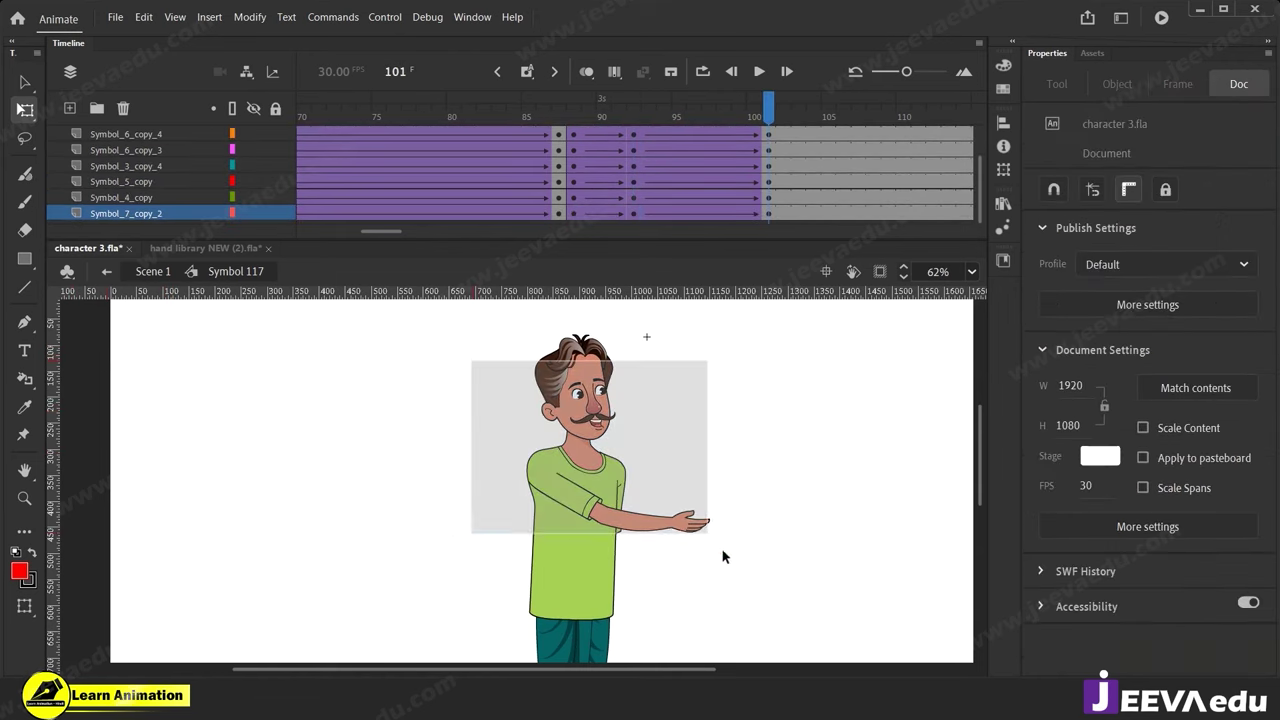
left_click(726, 558)
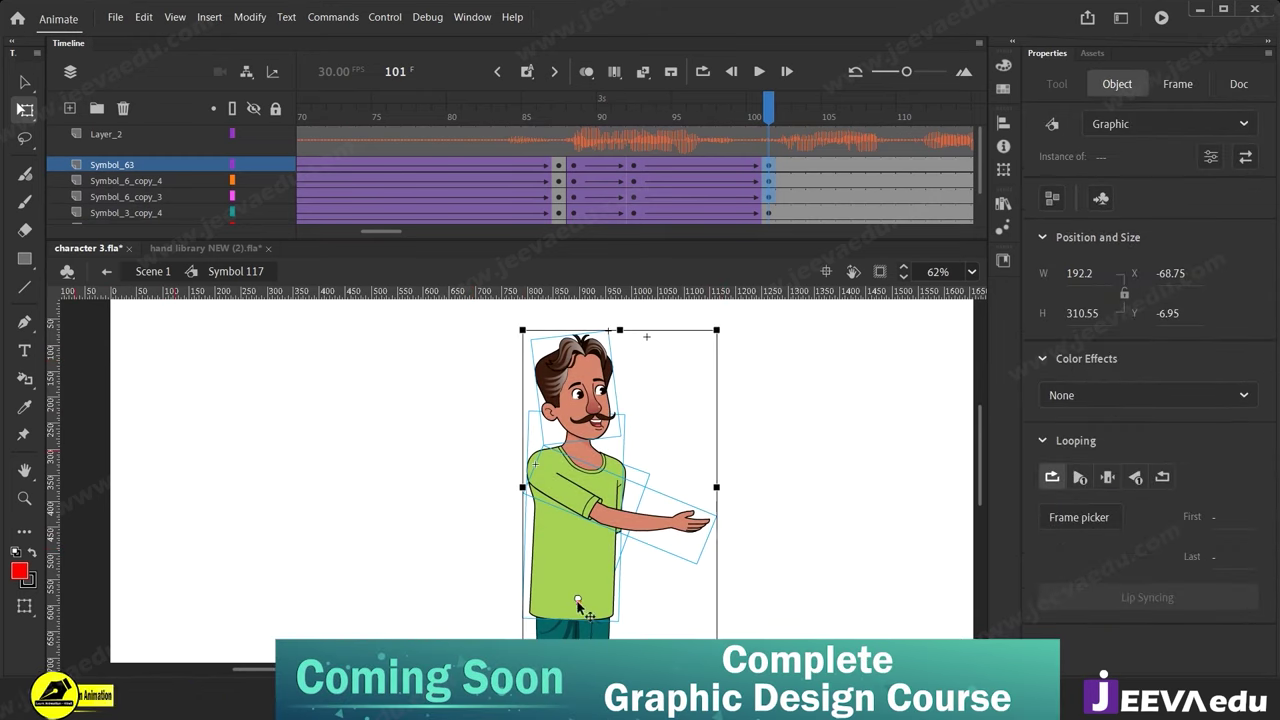
left_click_drag(726, 329, 705, 325)
left_click(746, 352)
left_click(574, 382)
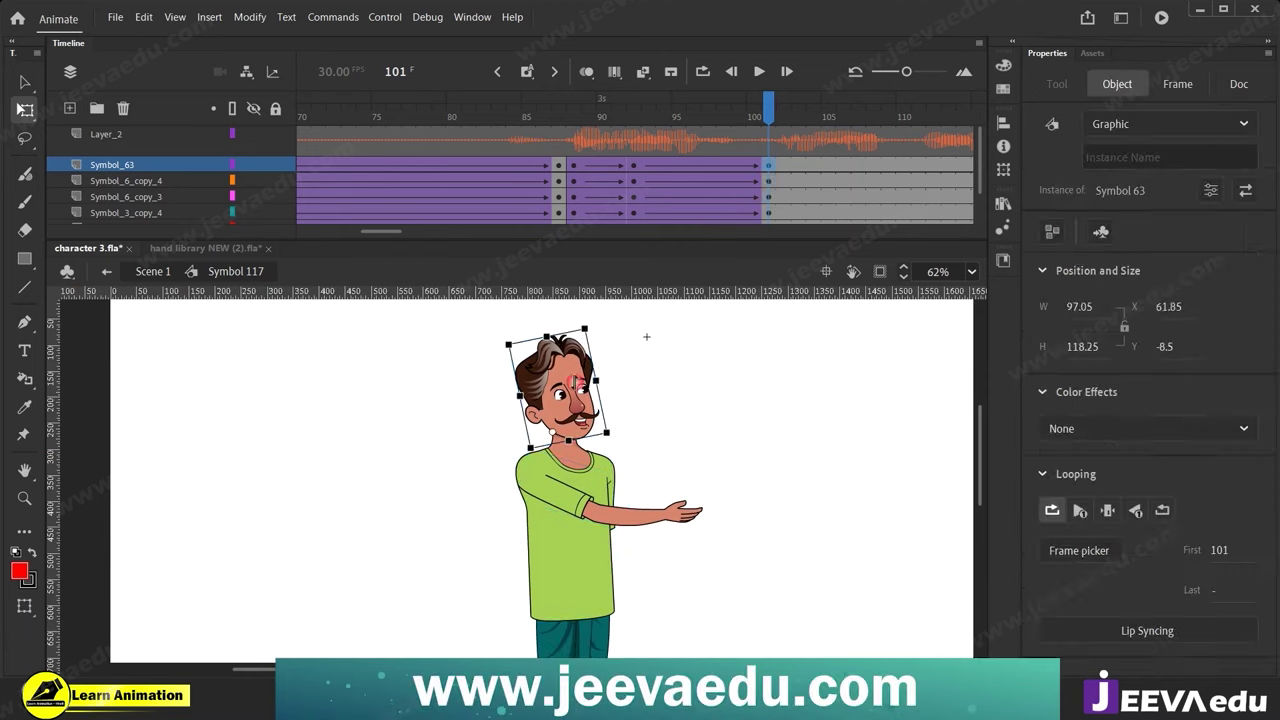
left_click_drag(598, 327, 607, 340)
Rotate the front arm down beside the body at frame 101 and nudge it into alignment with the shoulder.
left_click(666, 521)
left_click_drag(723, 499, 608, 619)
key("z")
left_click(540, 488)
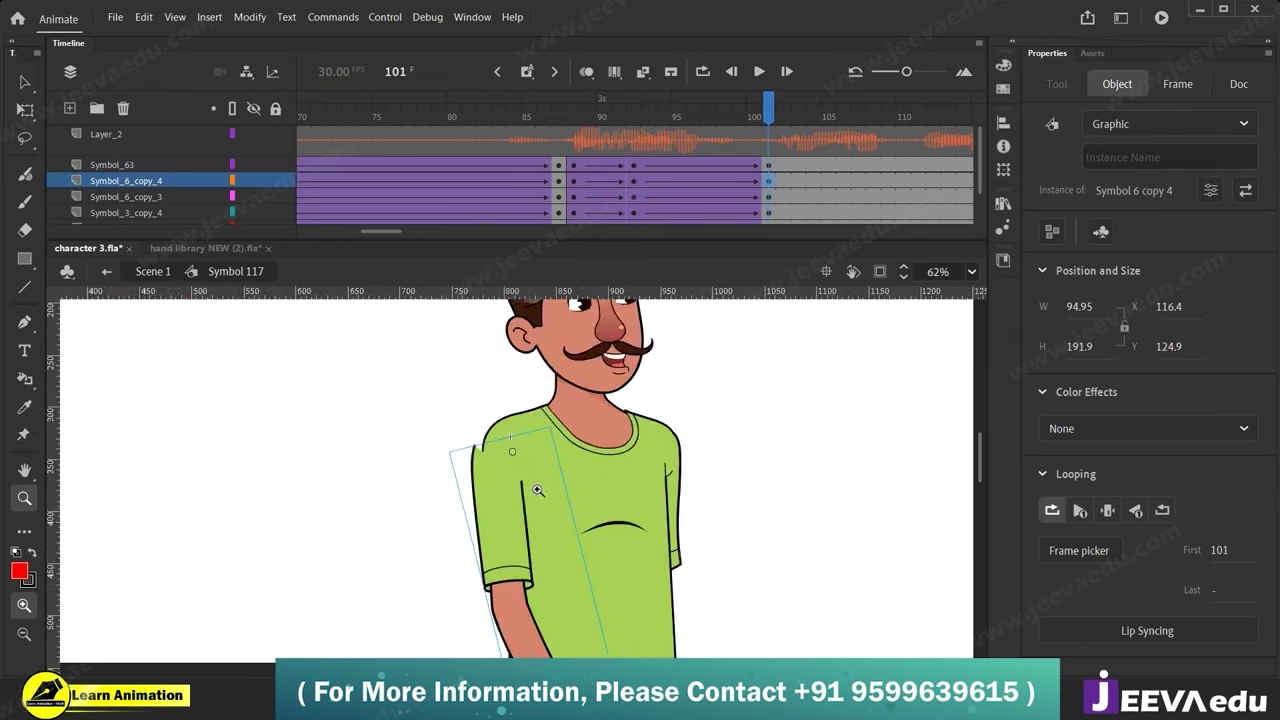
left_click(526, 481)
key("Right")
key("Right")
key("Right")
key("Right")
key("Right")
key("Right")
key("Right")
key("Right")
key("Right")
key("Right")
key("Right")
key("Right")
key("Right")
key("Right")
key("Right")
key("Right")
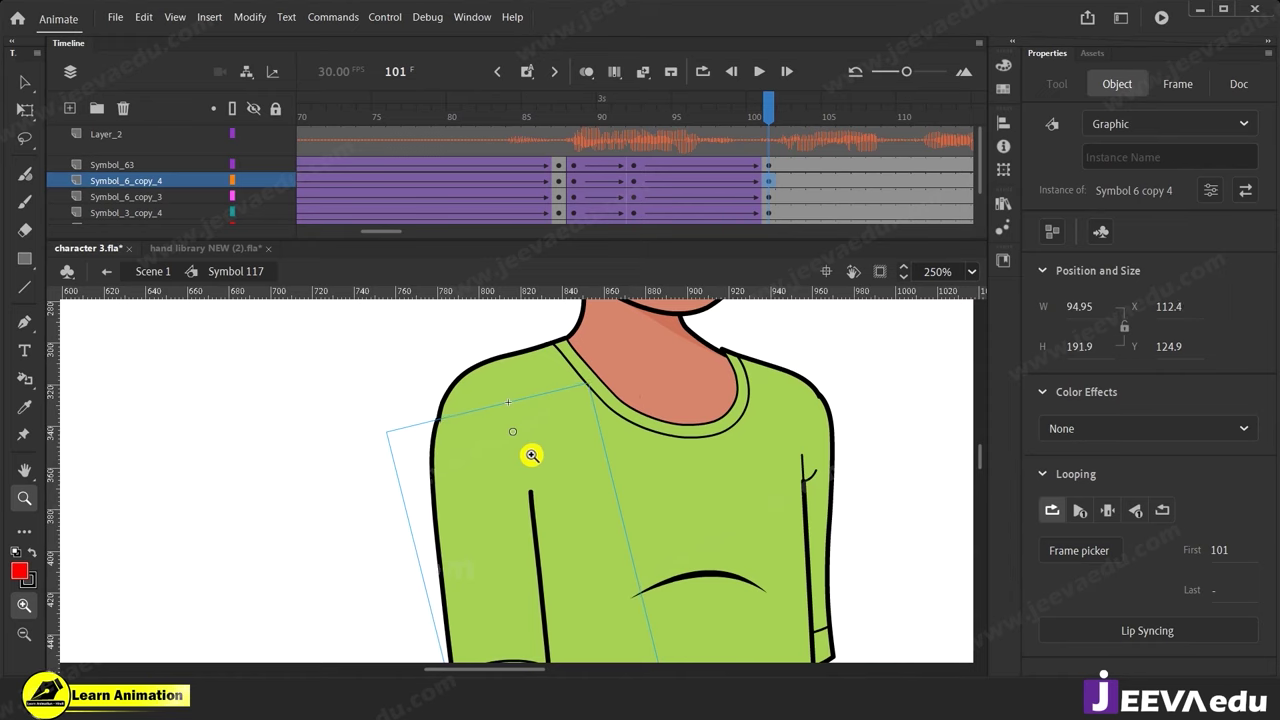
key("Up")
key("Up")
key("Up")
key("Up")
key("Up")
key("Up")
key("Up")
key("Up")
key("Up")
key("Right")
key("Right")
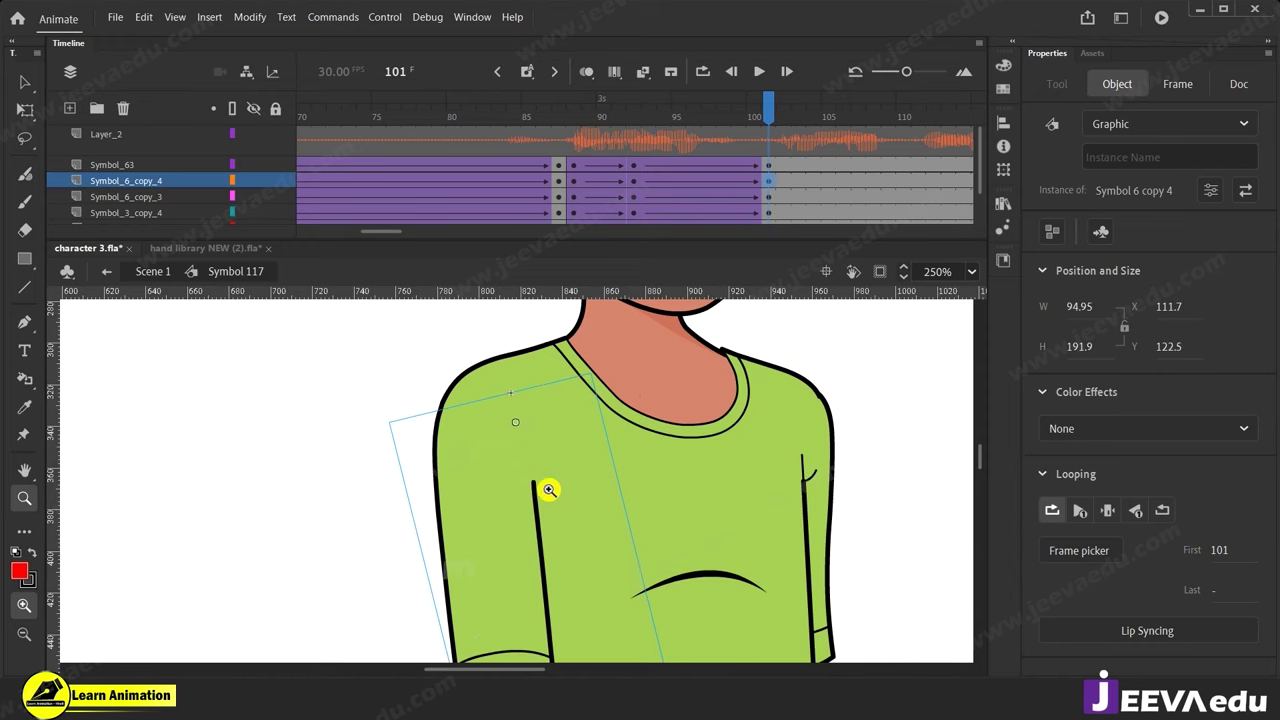
left_click(545, 488, "alt")
left_click(546, 515, "alt")
Inside the front arm symbol, insert keyframes on the Symbol_32 layer at frames 92 and 101 and create a classic tween between them.
left_click_drag(750, 118, 754, 190)
left_click(636, 165)
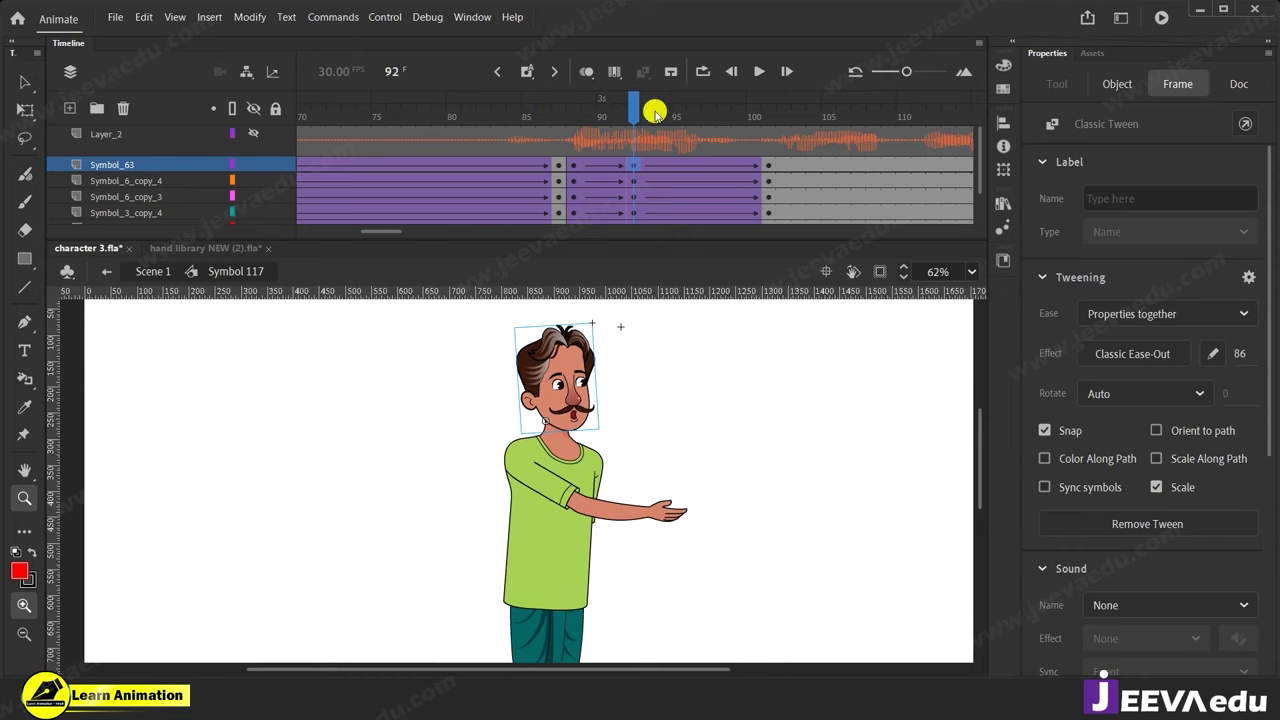
left_click(773, 173)
key("v")
left_click_drag(565, 570, 553, 562)
left_click(521, 577)
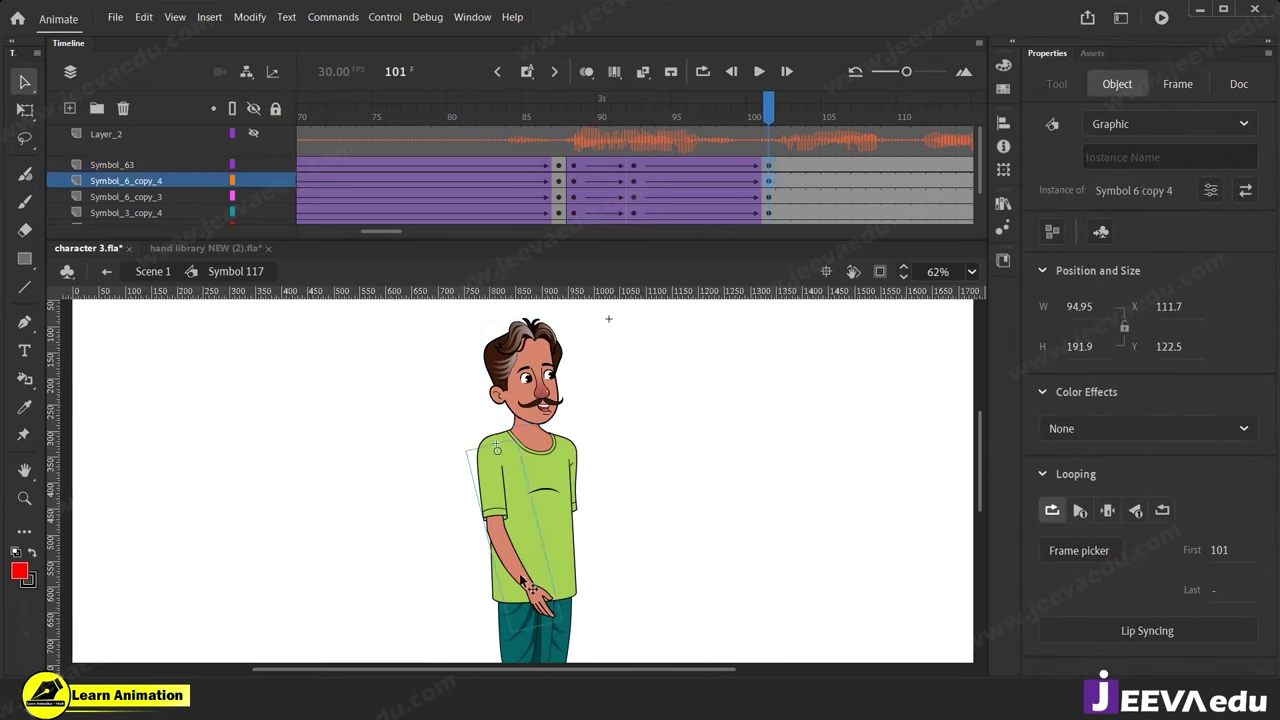
double_click(521, 578)
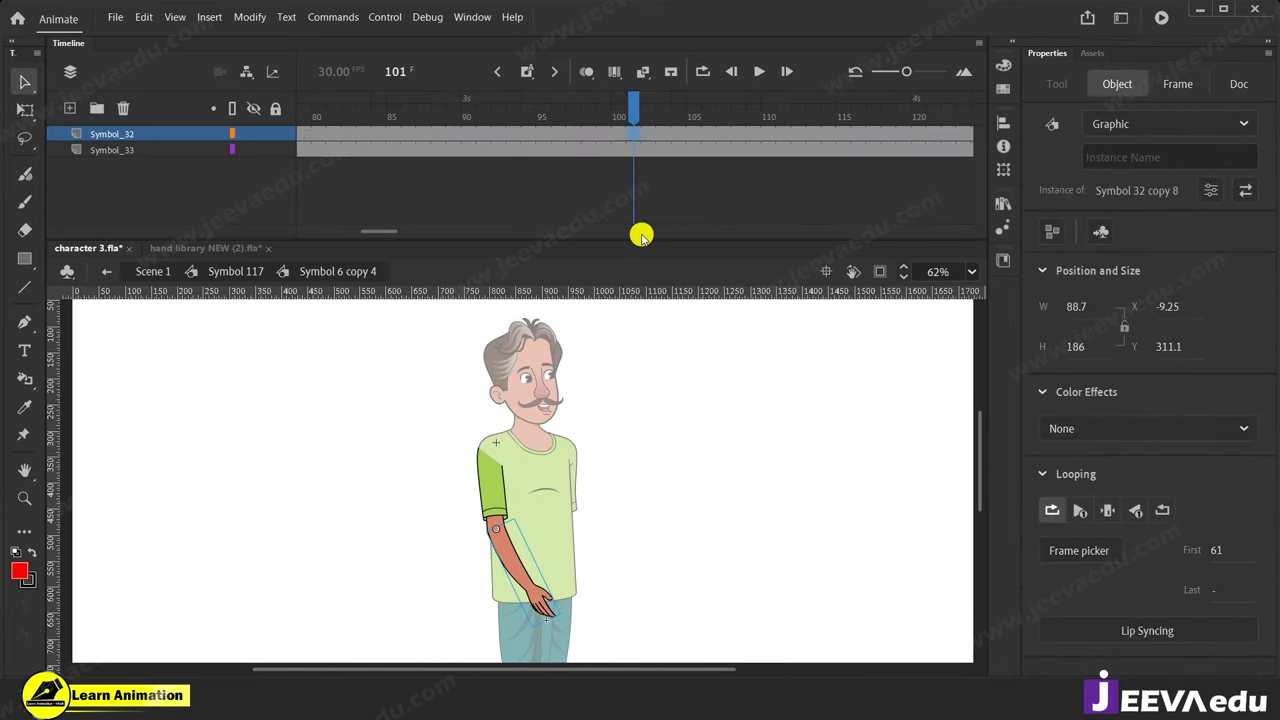
left_click(484, 134)
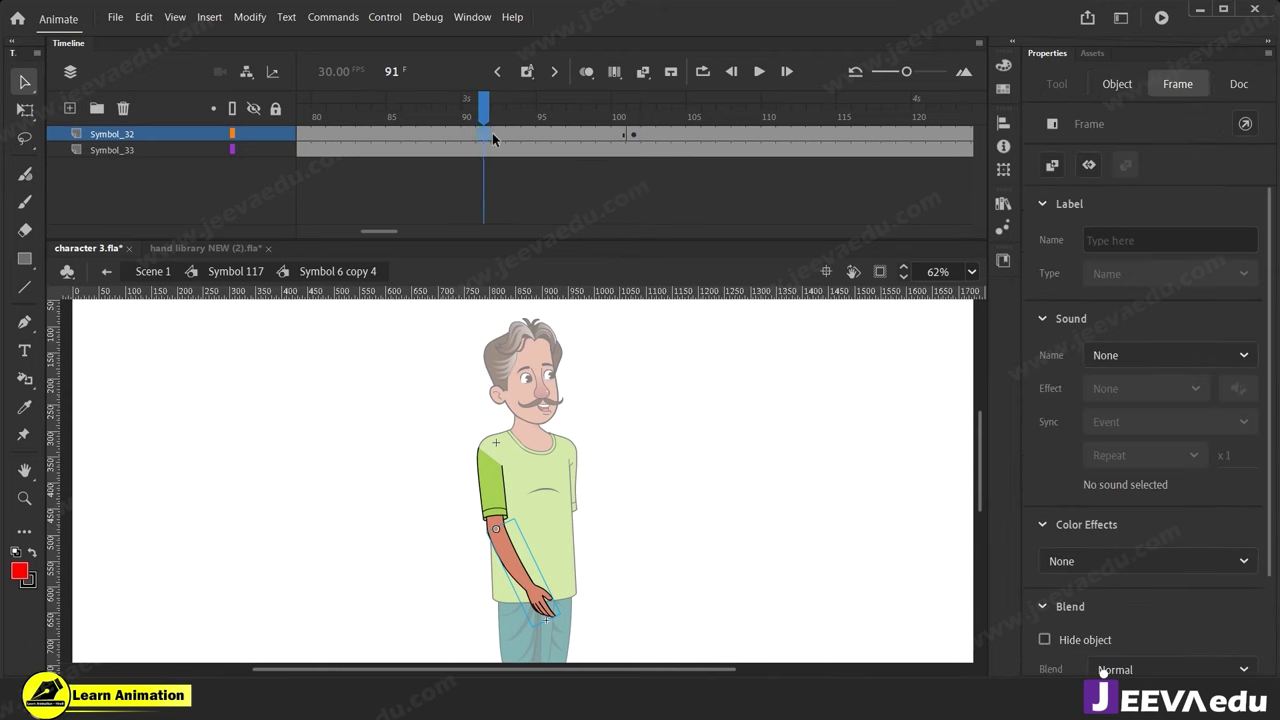
left_click(494, 139)
right_click(531, 134)
left_click(597, 157)
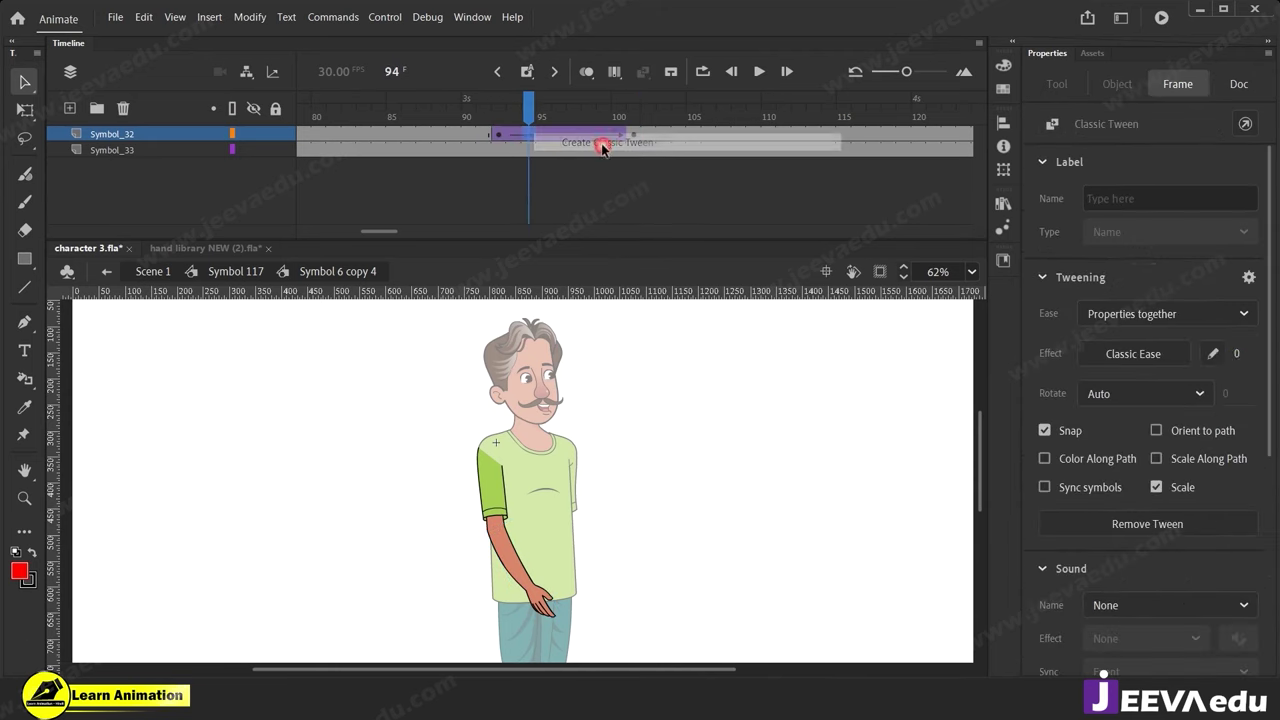
Rotate the forearm up so the hand rests on the chest at frame 101, and return to Symbol 117.
left_click(632, 104)
left_click(551, 580)
key("q")
left_click_drag(566, 606, 561, 463)
left_click_drag(633, 118, 636, 160)
left_click(237, 273)
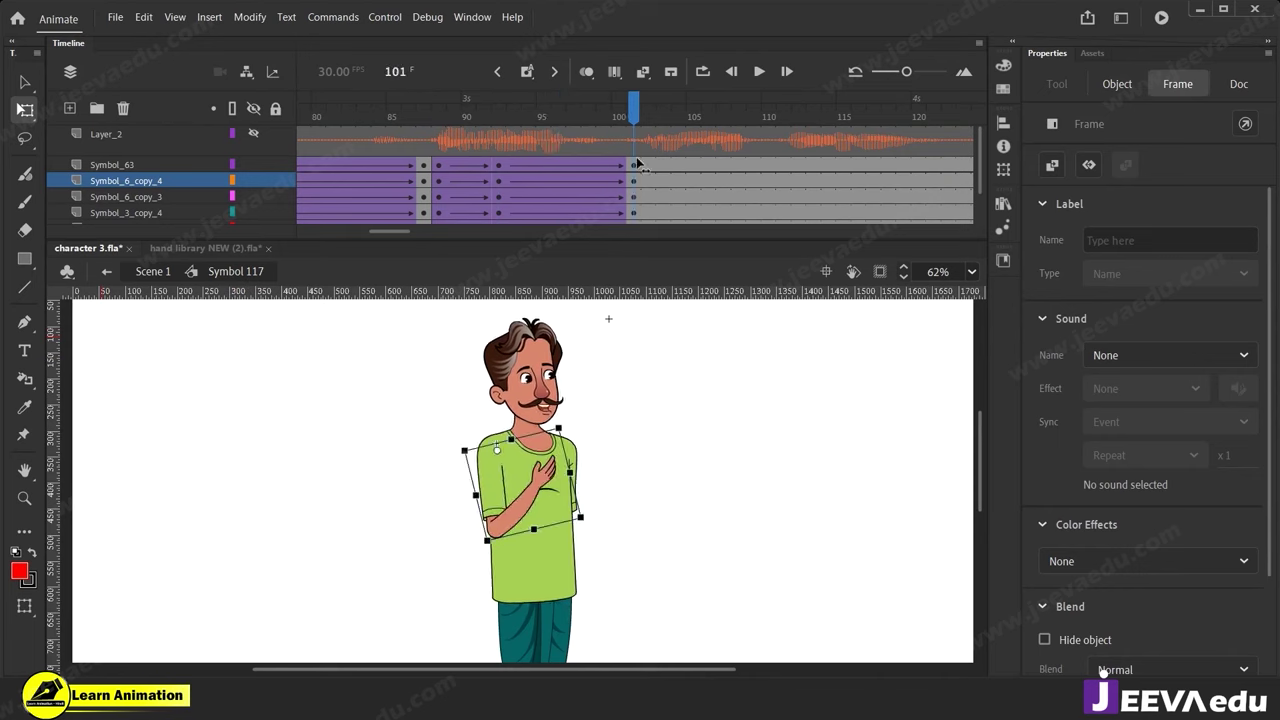
Play the animation from frame 88 and examine the hand-on-chest pose at frame 101.
left_click(437, 178)
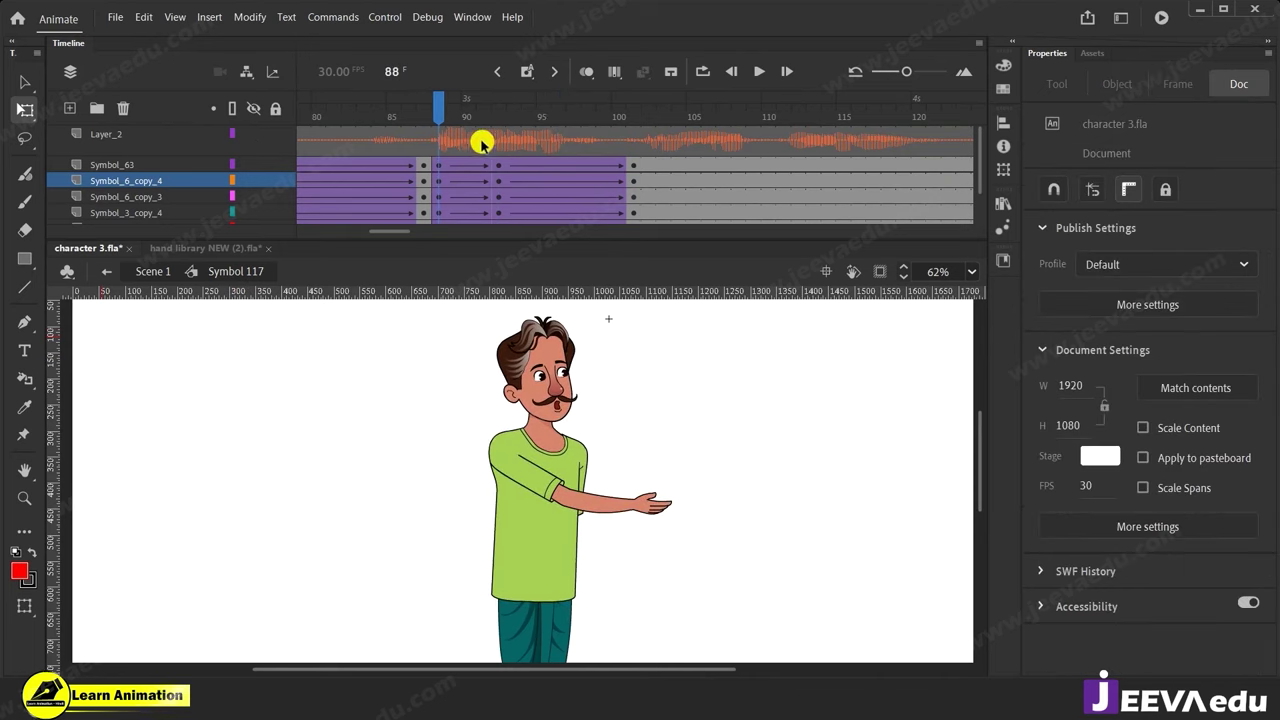
left_click_drag(465, 150, 437, 125)
key("Return")
key("Return")
left_click(633, 166)
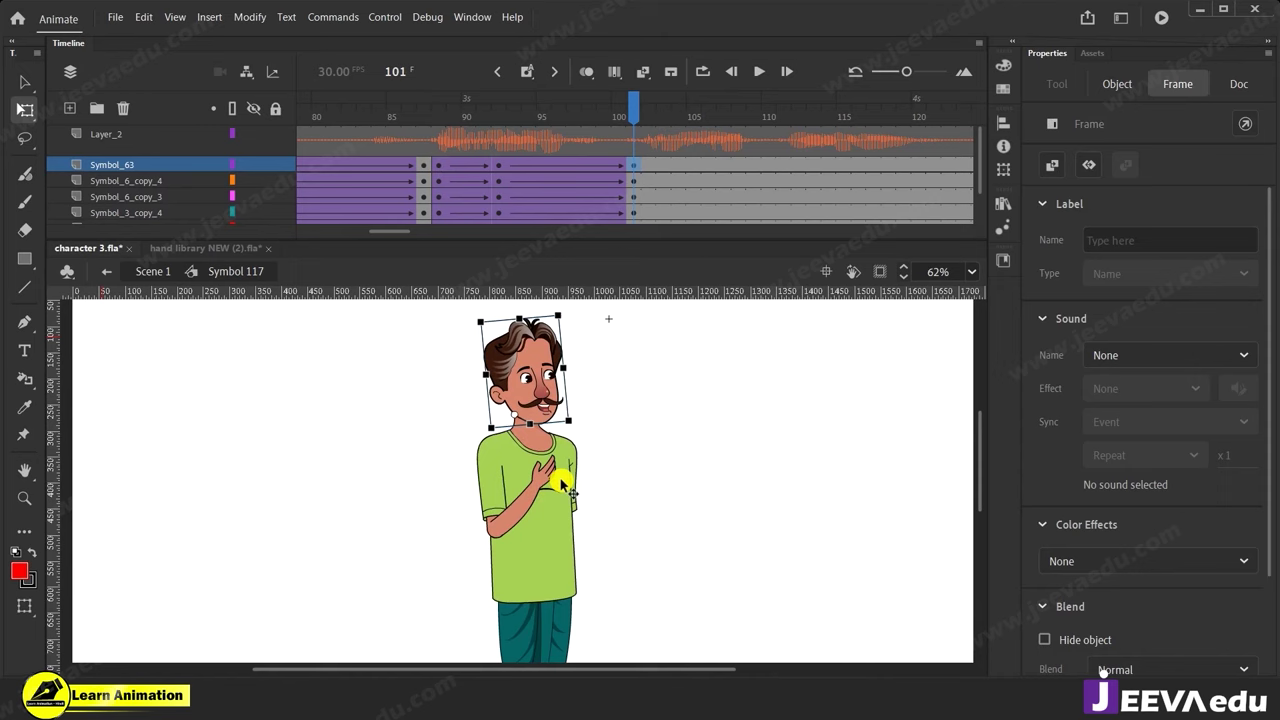
left_click_drag(605, 122, 629, 195)
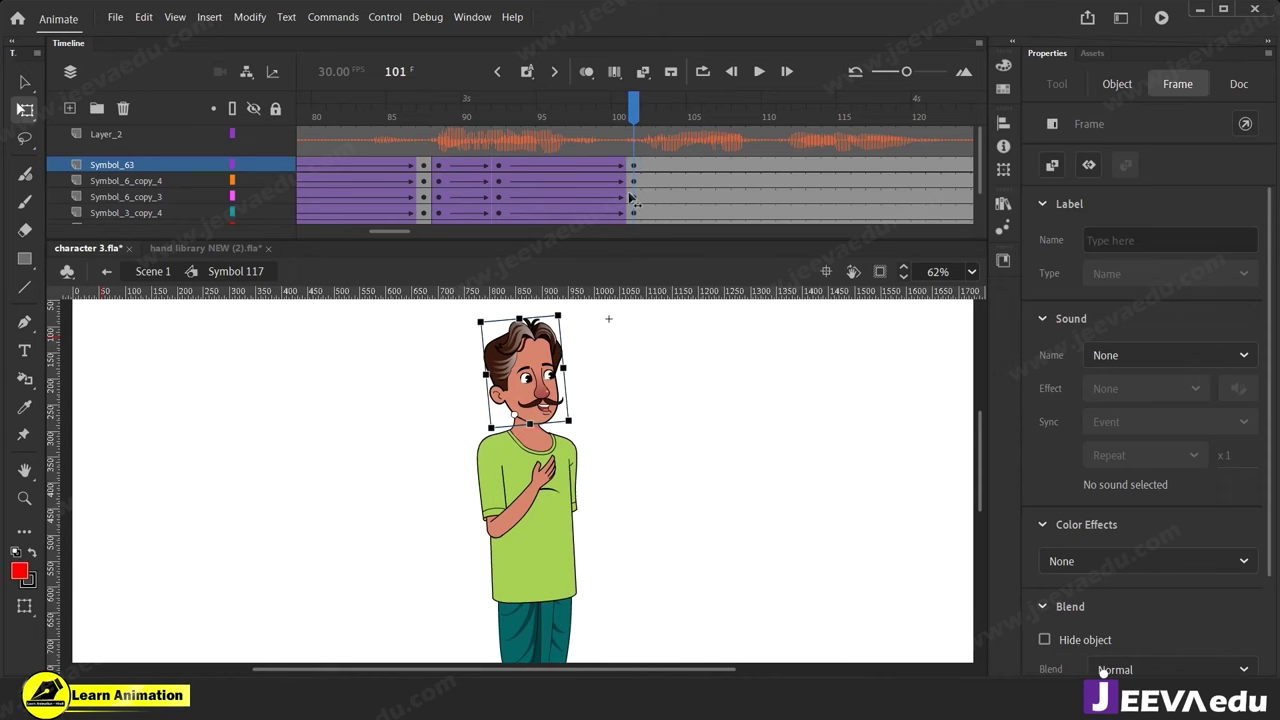
left_click(630, 197)
key("z")
left_click(506, 472)
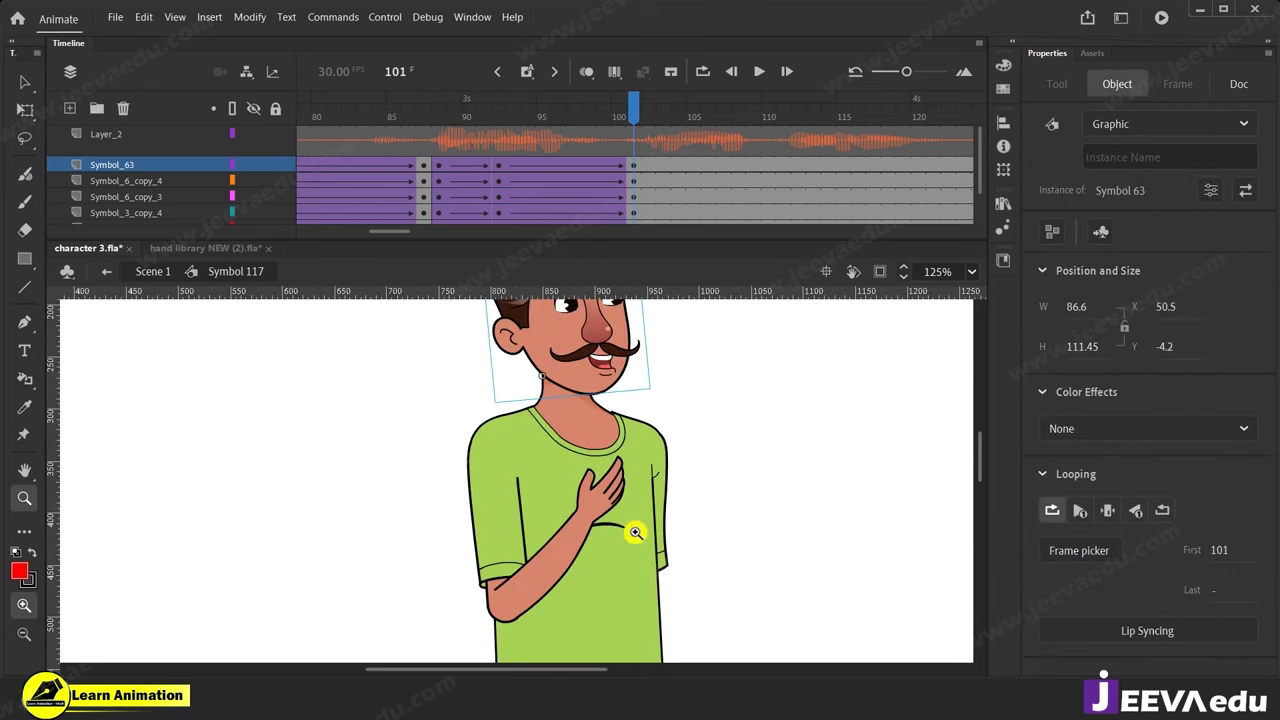
left_click_drag(621, 141, 632, 180)
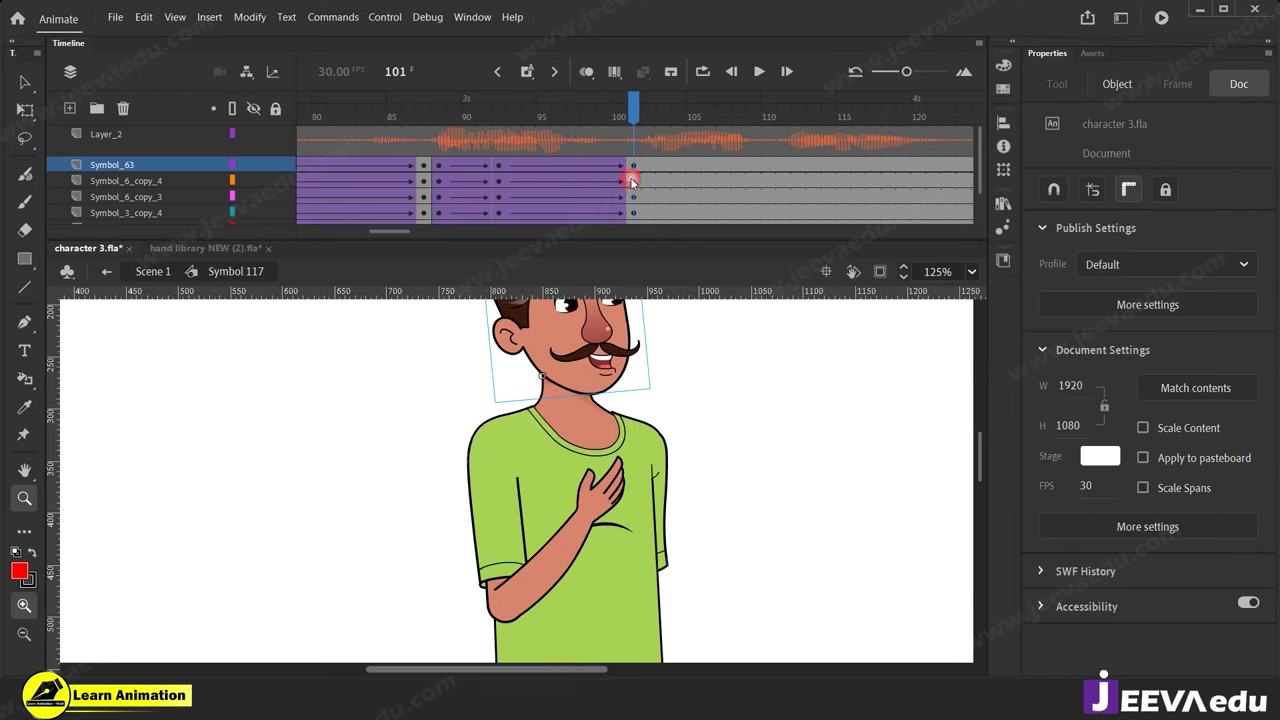
Rotate the far arm outward at frame 101 so it hangs beside the torso.
left_click(575, 537, "alt")
key("v")
left_click(571, 488)
key("q")
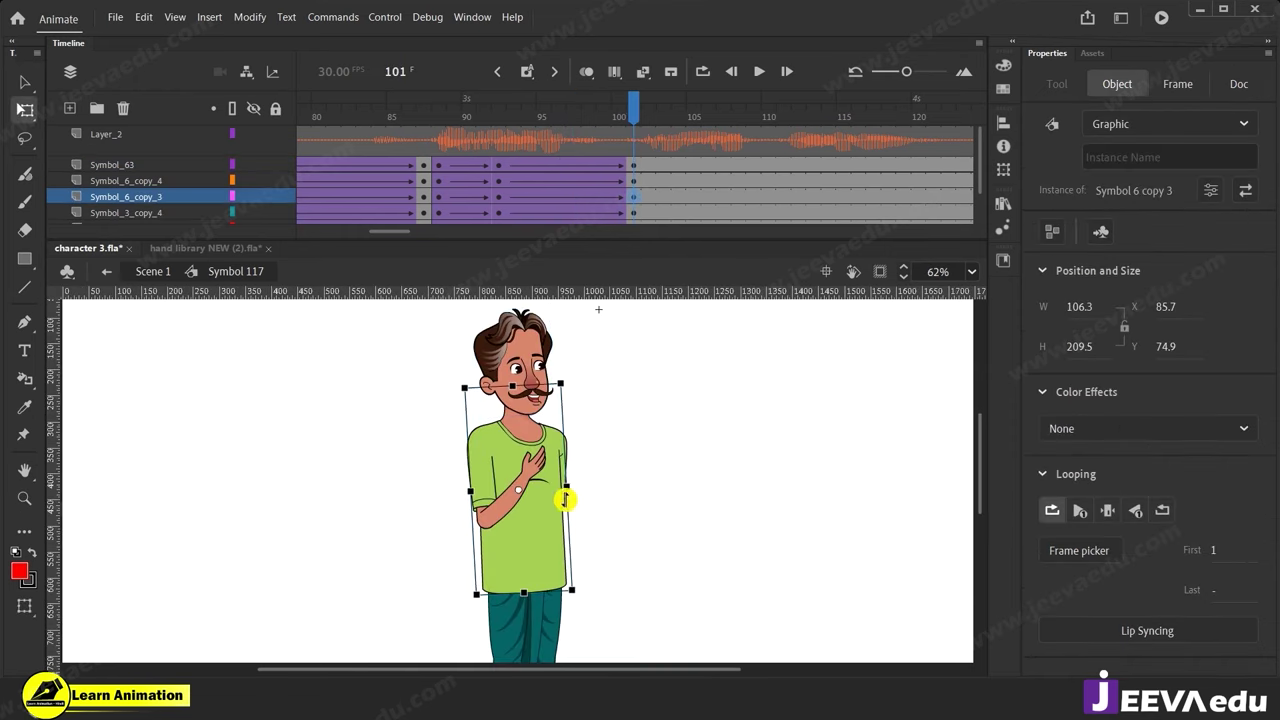
left_click(585, 467)
left_click(566, 462)
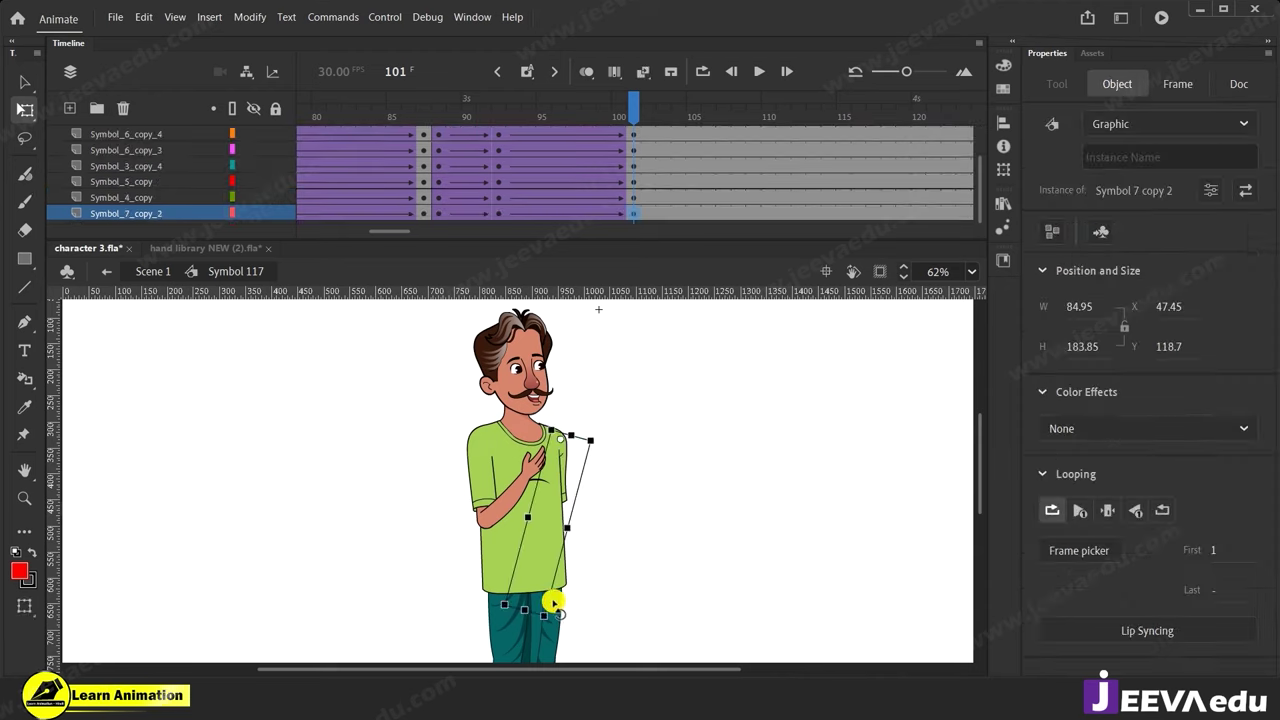
left_click_drag(553, 621, 585, 611)
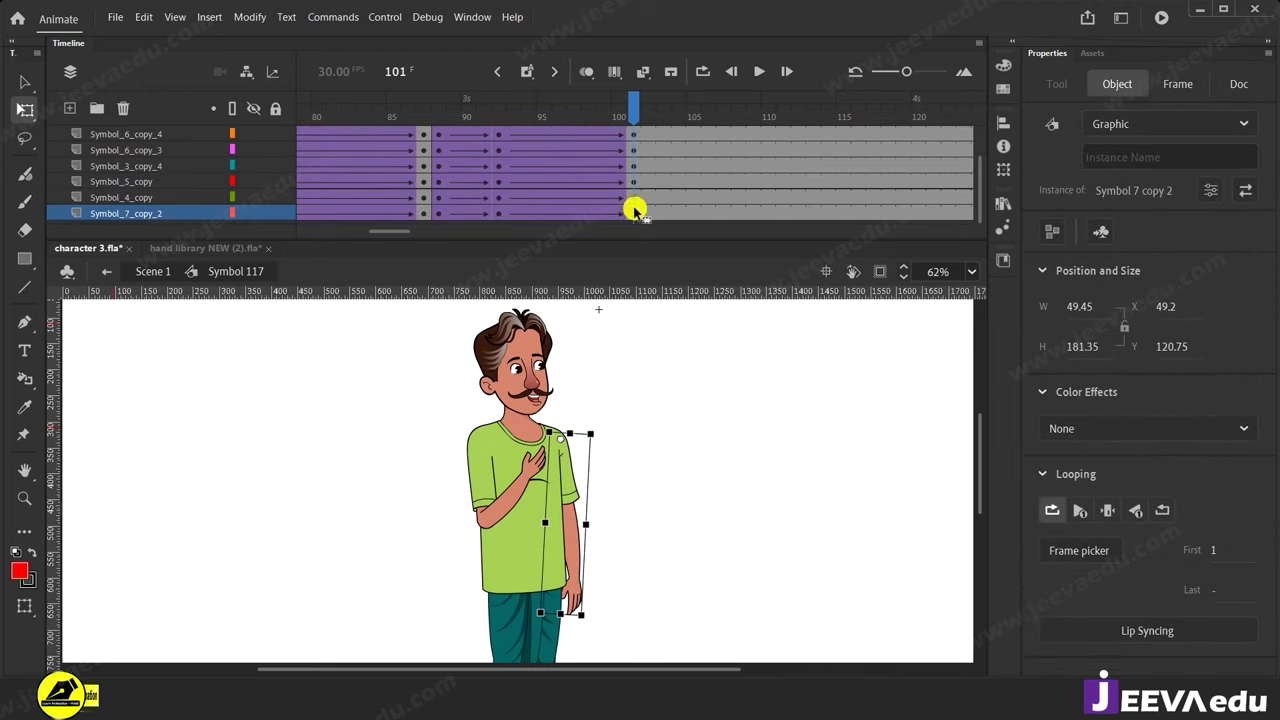
Rotate the head on the Symbol_63 layer forward to an almost upright angle at frame 101.
scroll(634, 206, "up", 2)
left_click_drag(627, 110, 618, 185)
left_click(510, 375)
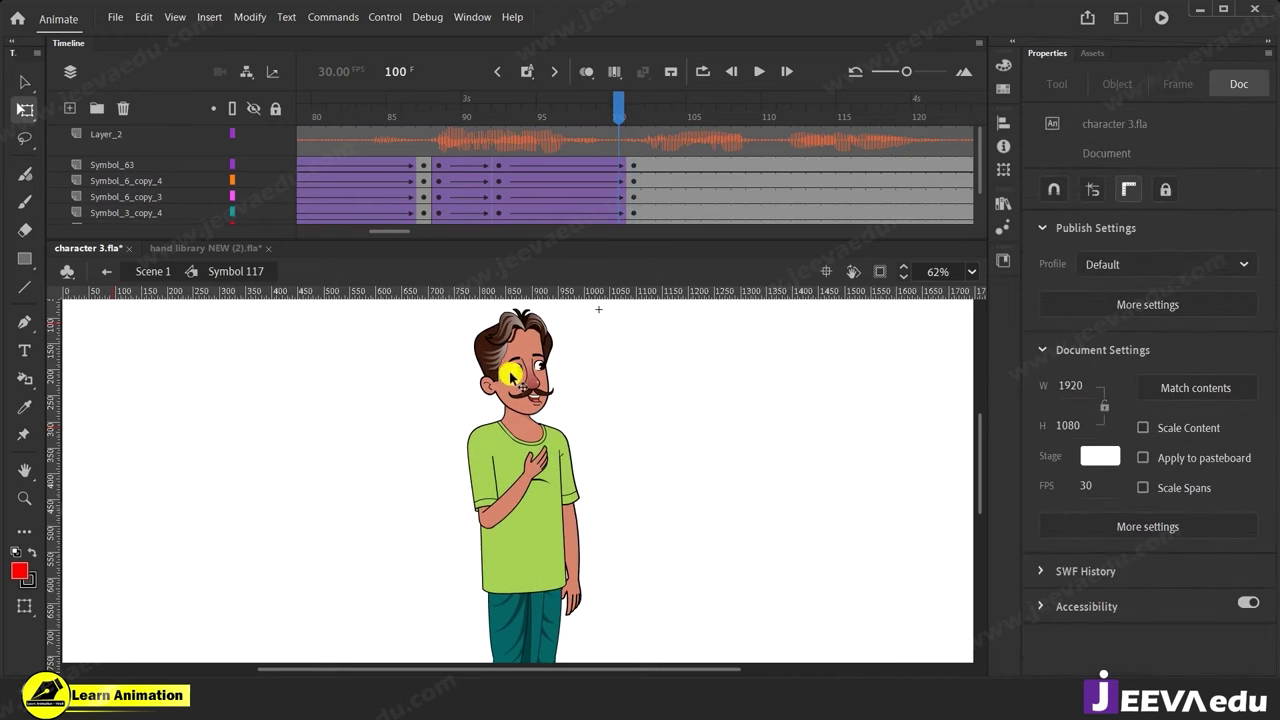
left_click(631, 167)
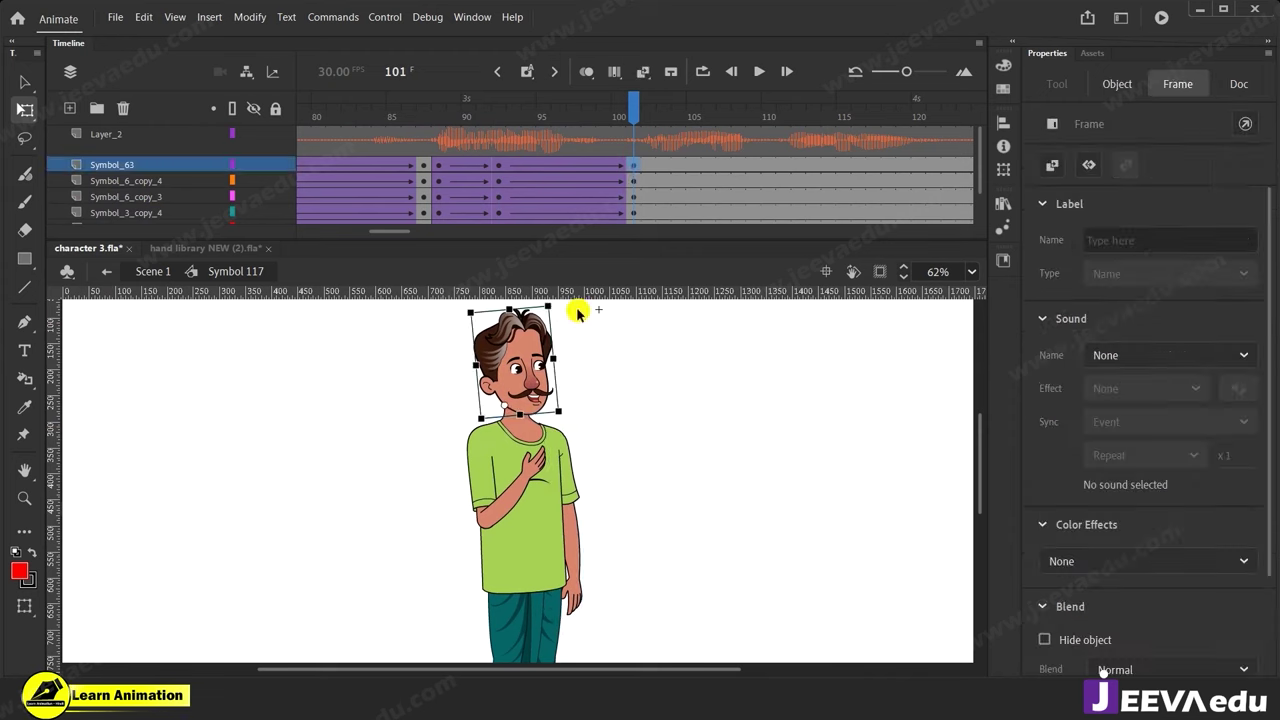
left_click_drag(559, 312, 569, 323)
left_click_drag(632, 107, 632, 182)
left_click(530, 385)
left_click_drag(566, 310, 568, 308)
left_click_drag(550, 185, 642, 201)
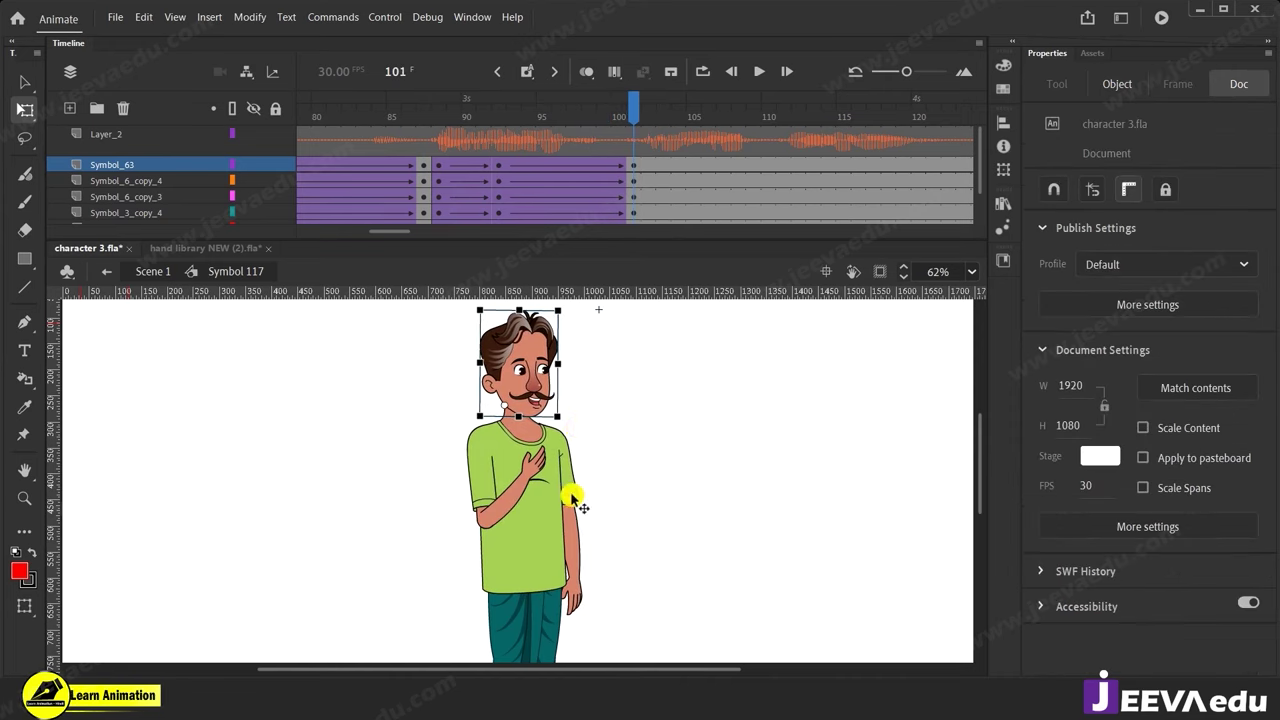
Insert keyframes on all body layers at frame 105.
key("z")
left_click(560, 570, "alt")
key("v")
left_click_drag(449, 366, 577, 591)
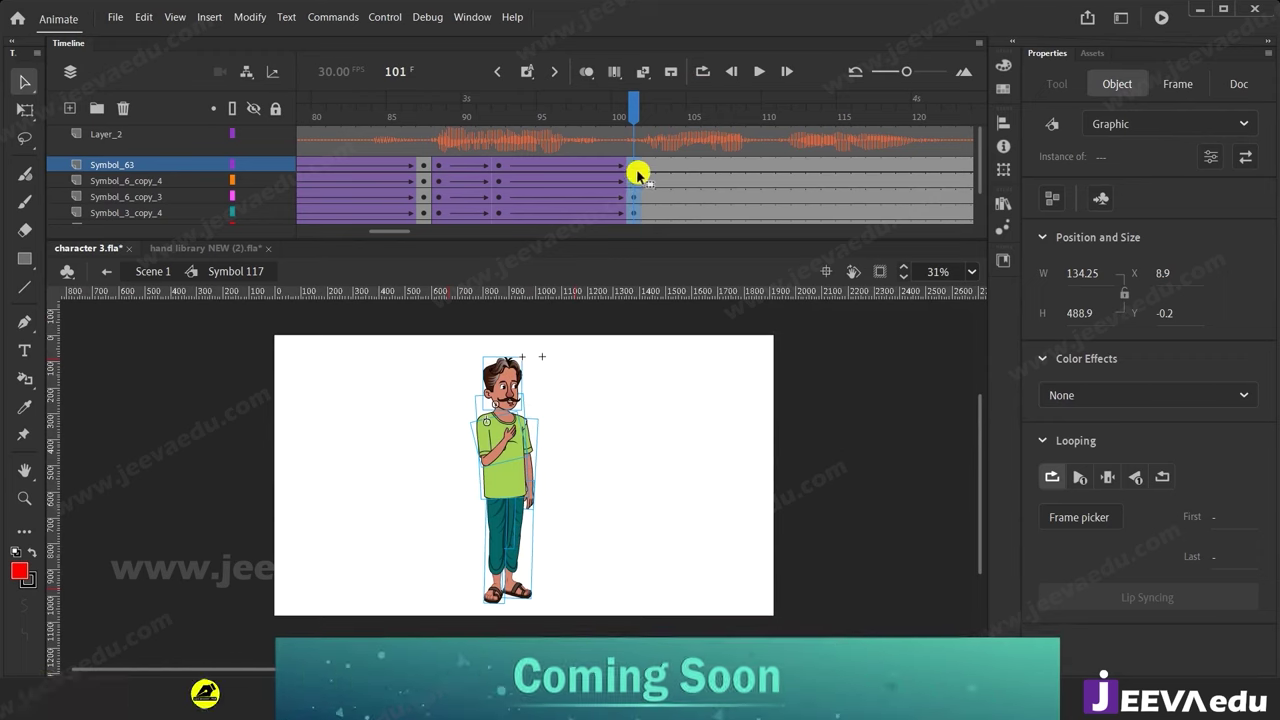
left_click_drag(693, 166, 691, 248)
scroll(700, 195, "up", 3)
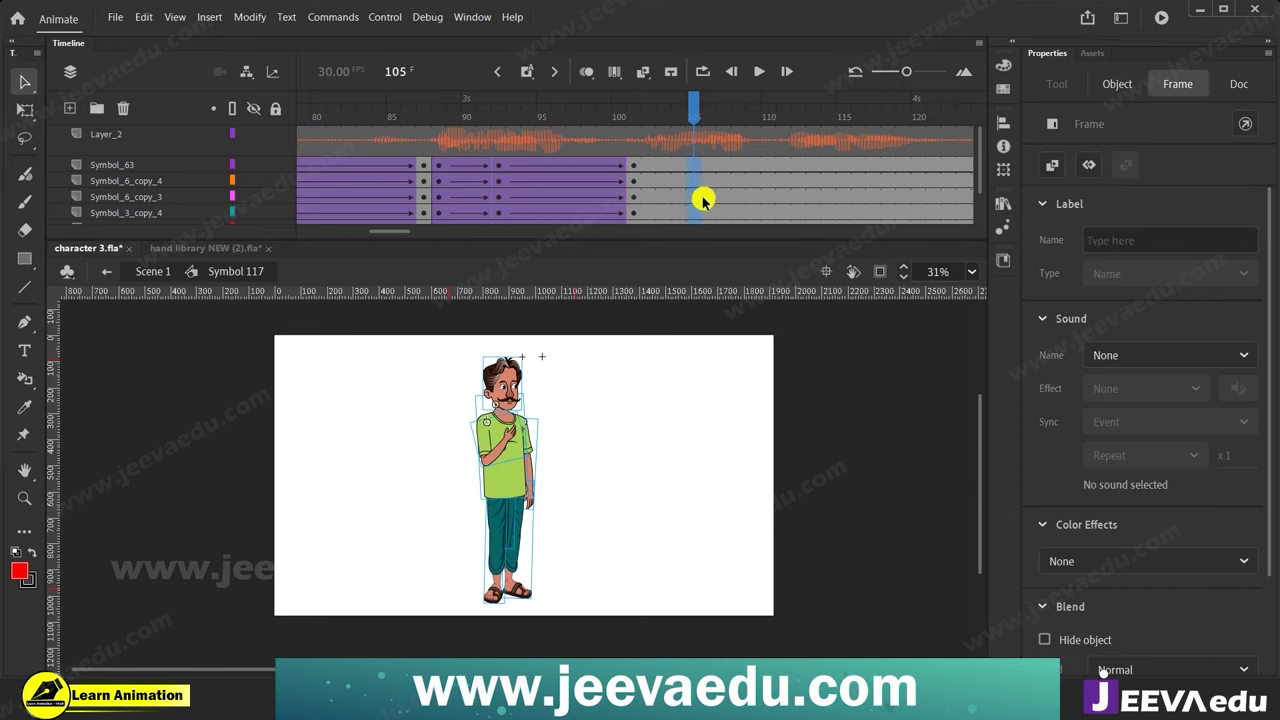
Create classic tweens between frames 101 and 105 on all body layers.
left_click_drag(648, 165, 645, 258)
right_click(659, 189)
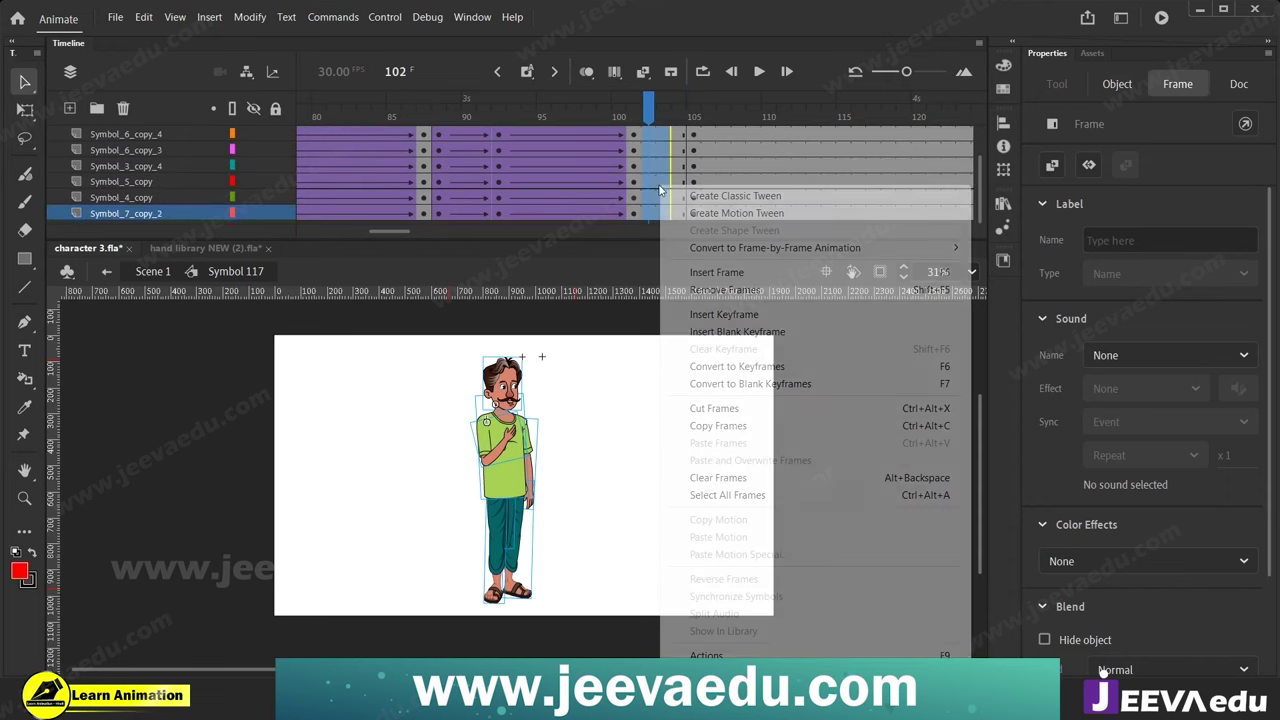
left_click(706, 196)
scroll(640, 175, "up", 2)
Skew the whole character slightly backward at frame 101, selecting all body parts together and keeping the feet in place.
left_click(634, 113)
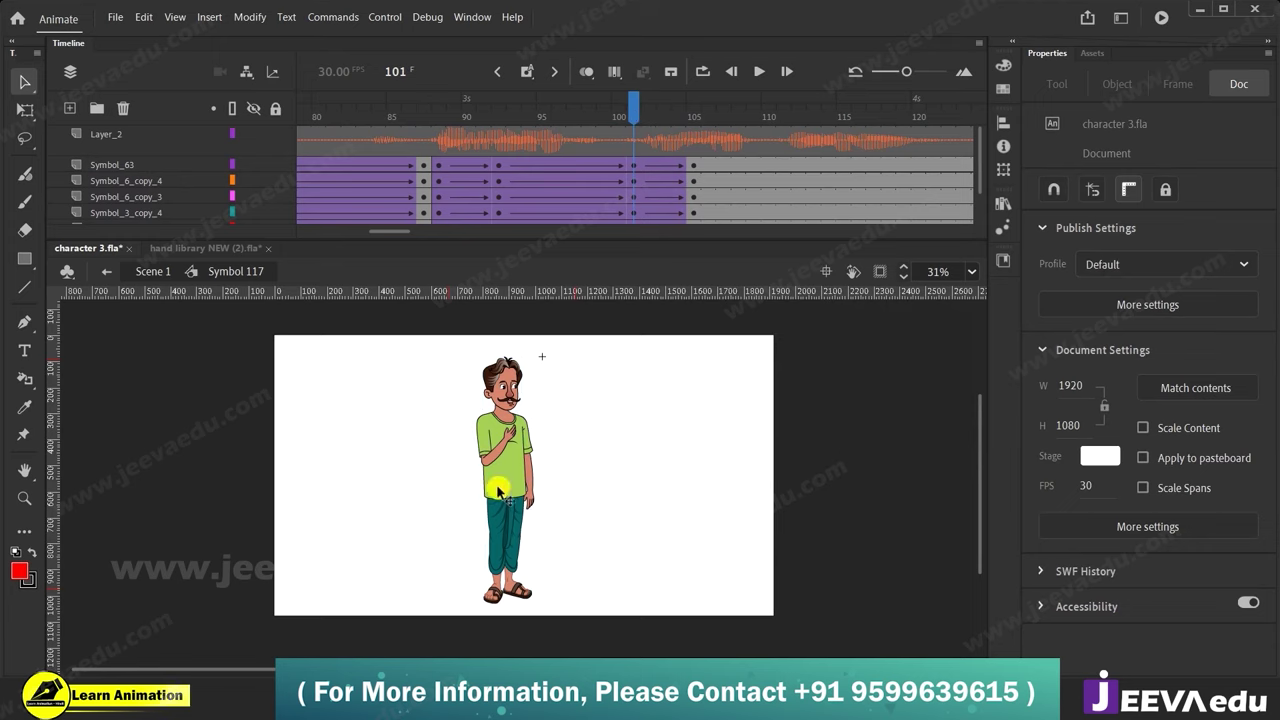
key("z")
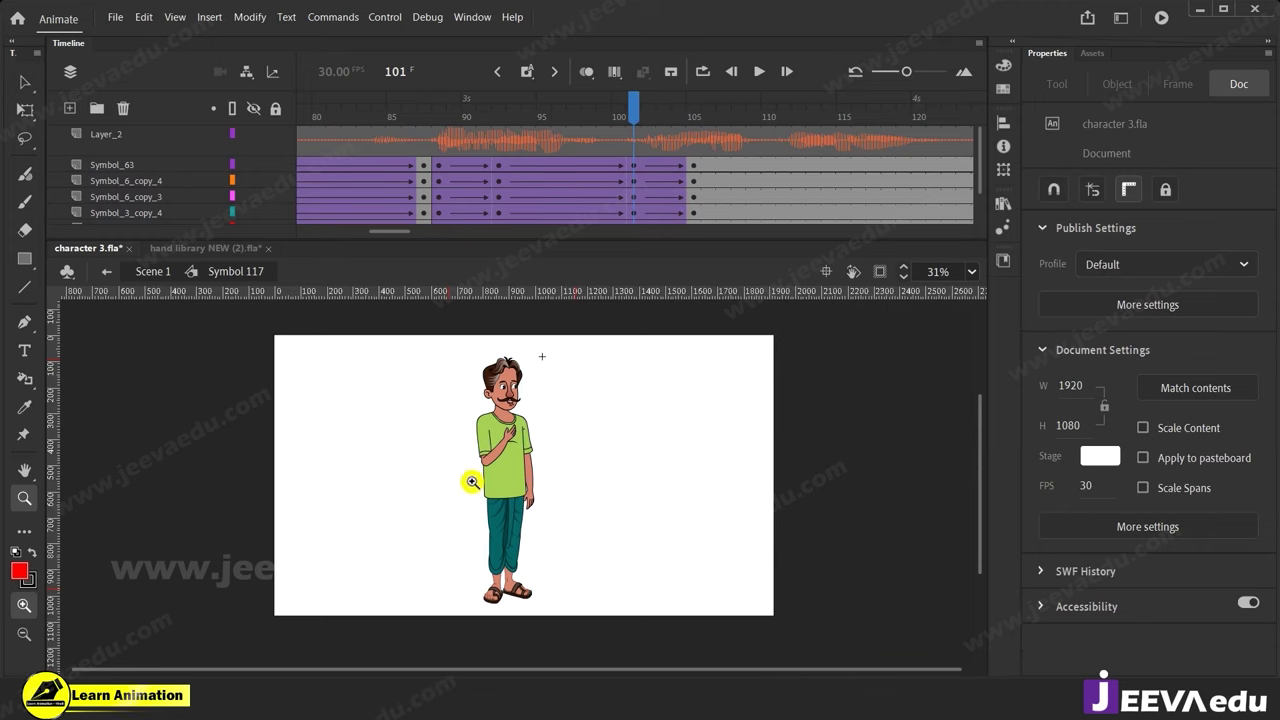
key("v")
left_click_drag(446, 379, 589, 642)
key("z")
left_click(515, 455)
left_click(508, 408)
left_click_drag(508, 390, 573, 523)
key("q")
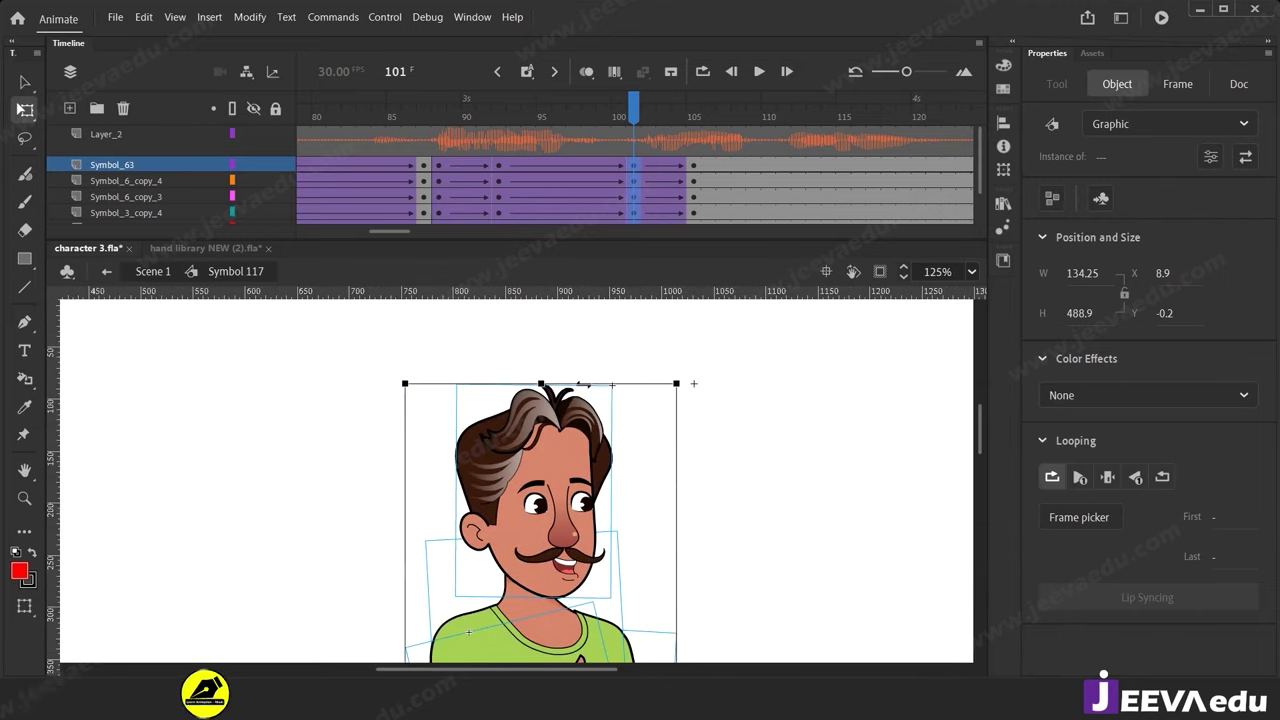
left_click_drag(584, 383, 577, 383)
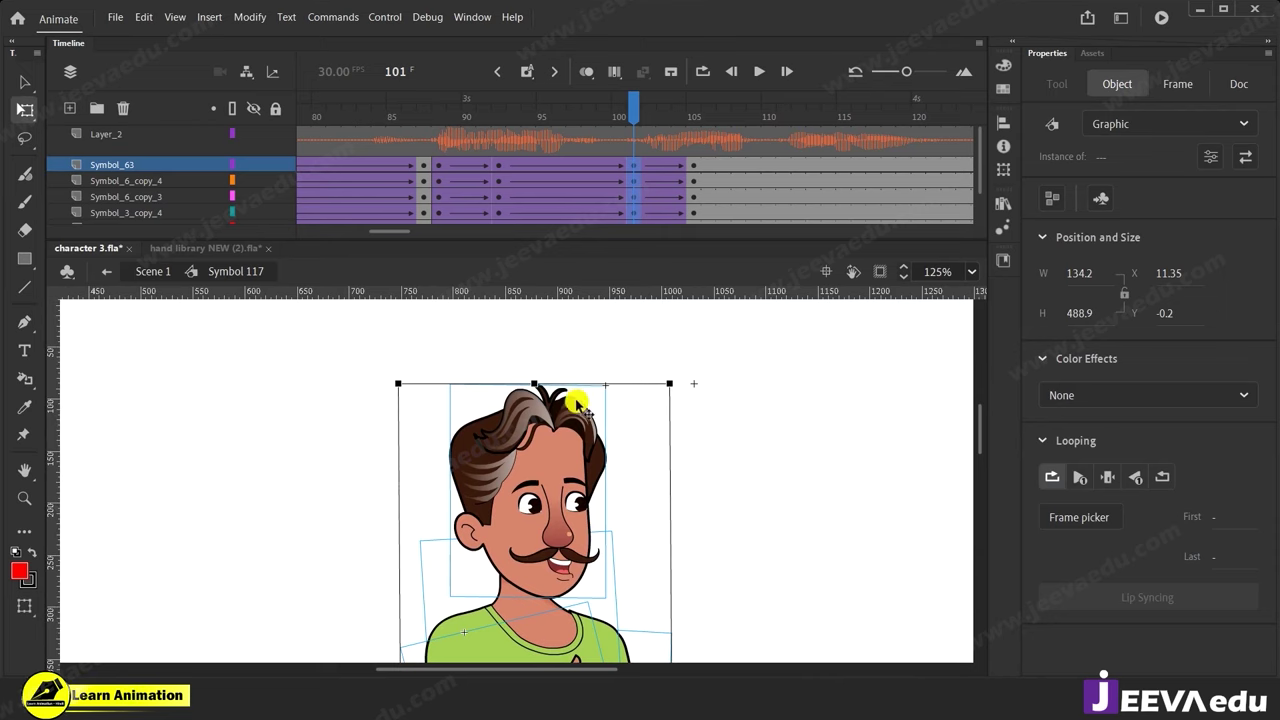
Scrub from frame 101 to 105 and play back from frame 87 to examine the body lean against the dialogue.
left_click_drag(630, 120, 697, 165)
left_click(654, 450)
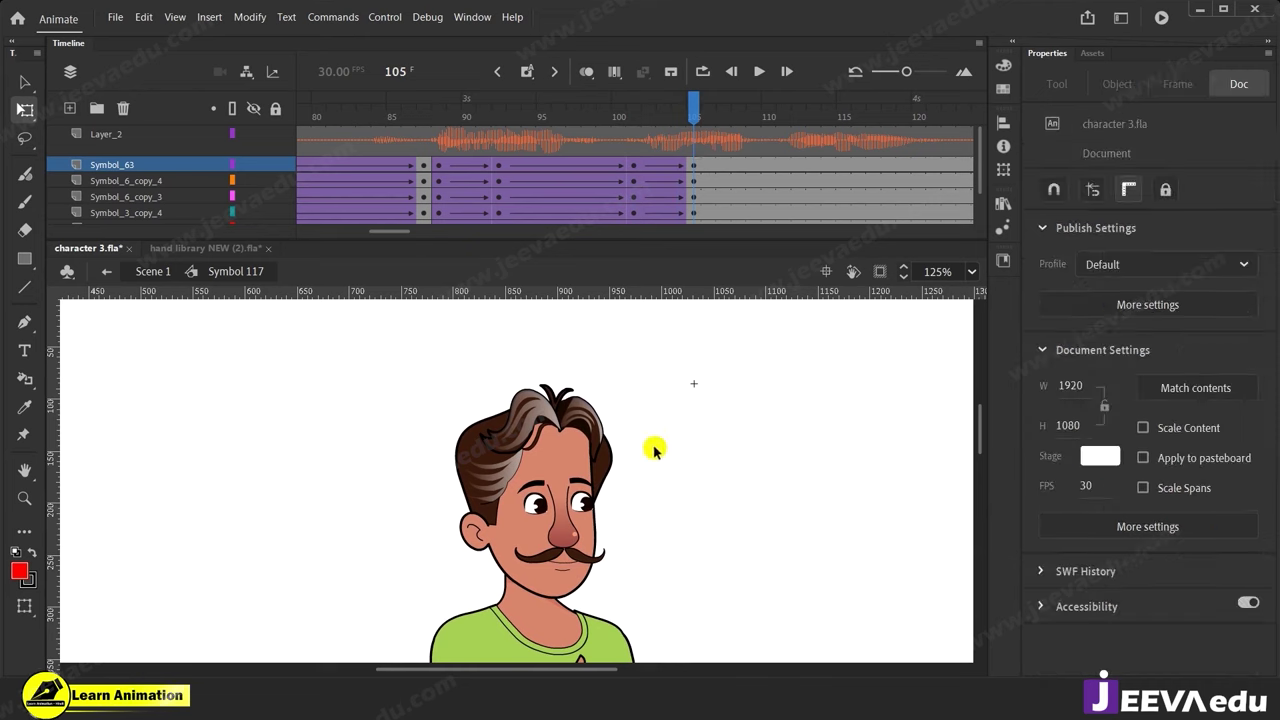
key("z")
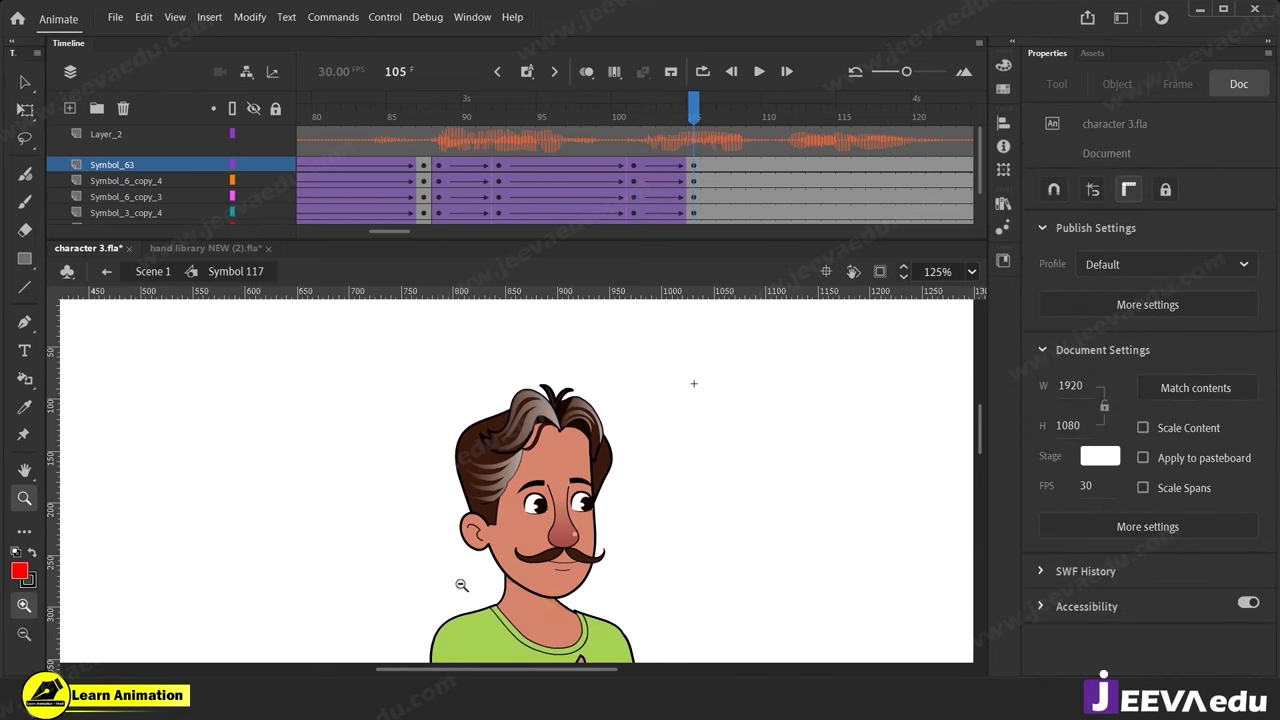
left_click(457, 586, "alt")
left_click_drag(583, 562, 556, 517)
left_click_drag(634, 121, 423, 163)
key("Return")
key("Return")
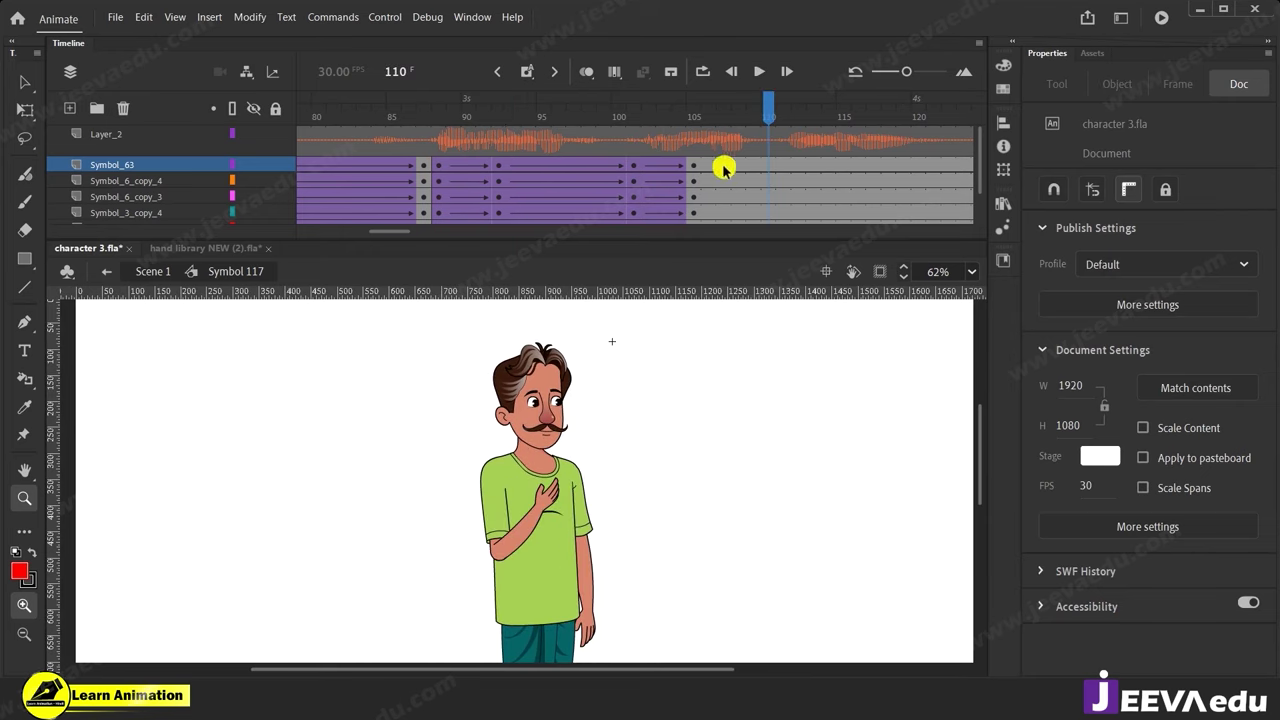
Insert keyframes on all character layers at frame 106 and at frame 127.
left_click_drag(708, 200, 708, 235)
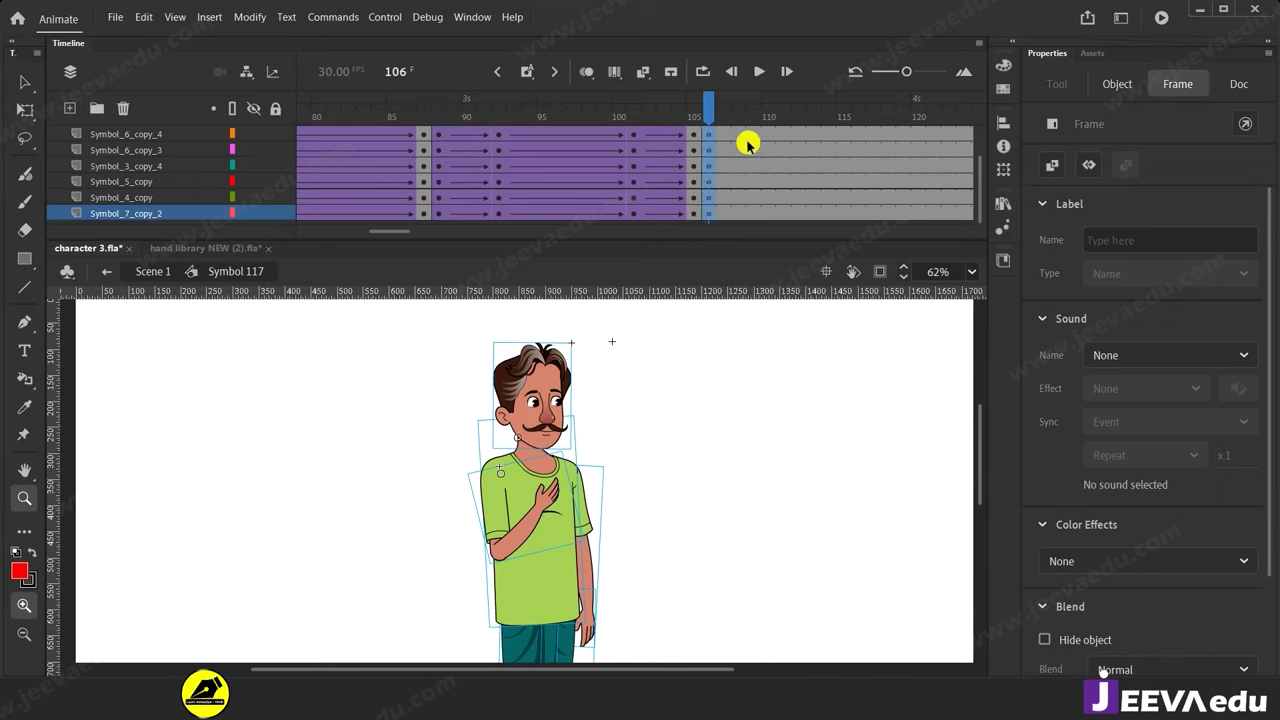
scroll(746, 140, "up", 3)
left_click_drag(391, 231, 407, 232)
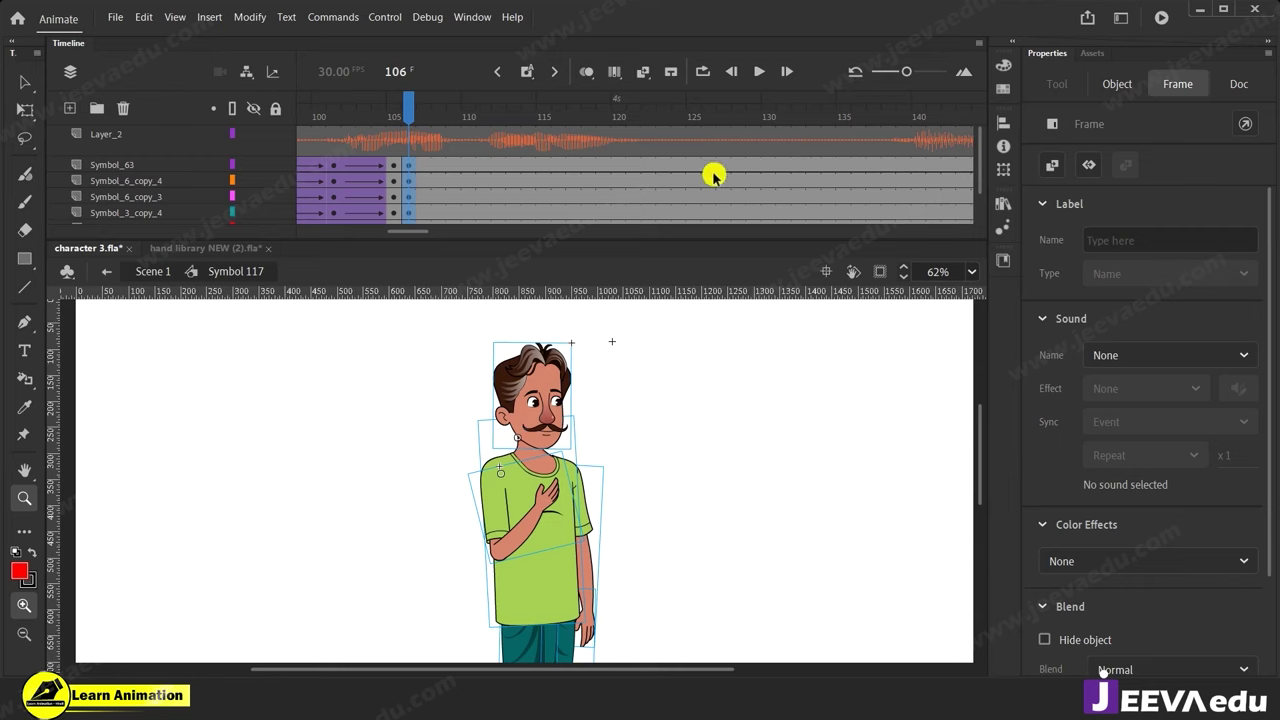
left_click_drag(691, 166, 722, 249)
scroll(780, 183, "up", 2)
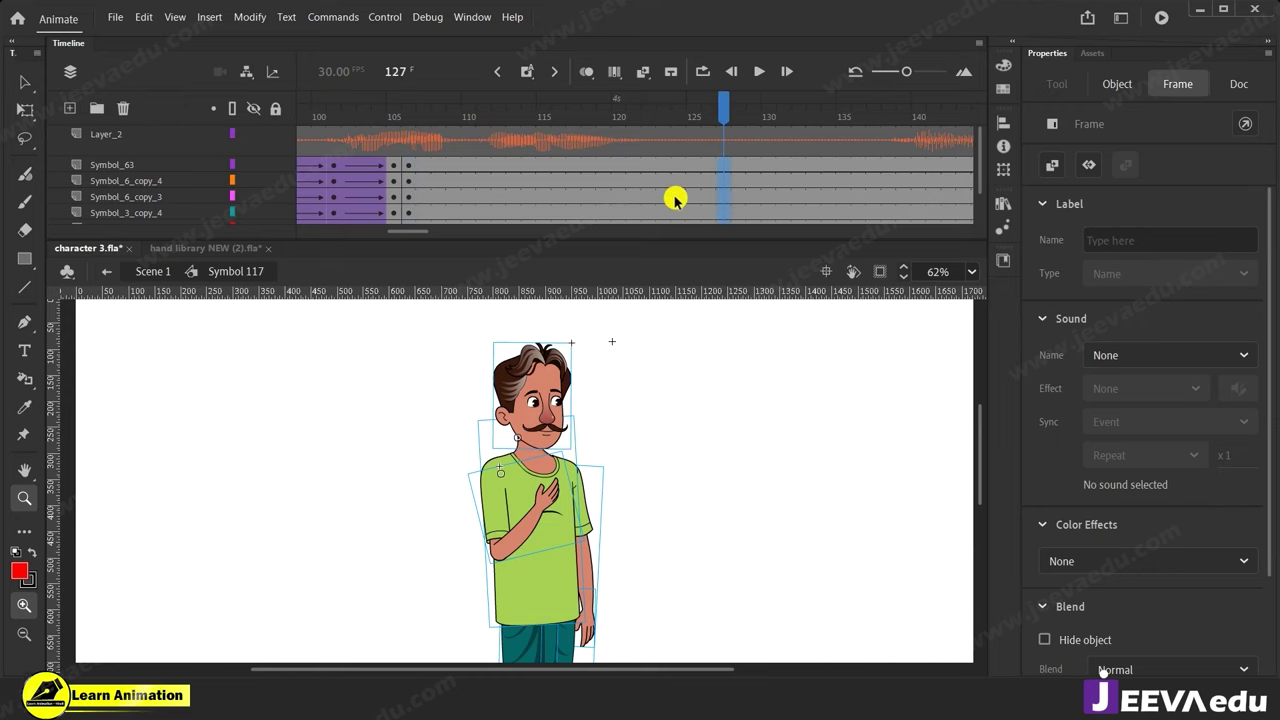
key("F6")
Create a classic tween between frames 106 and 127 on all character layers.
left_click_drag(618, 163, 574, 251)
right_click(605, 157)
left_click(664, 168)
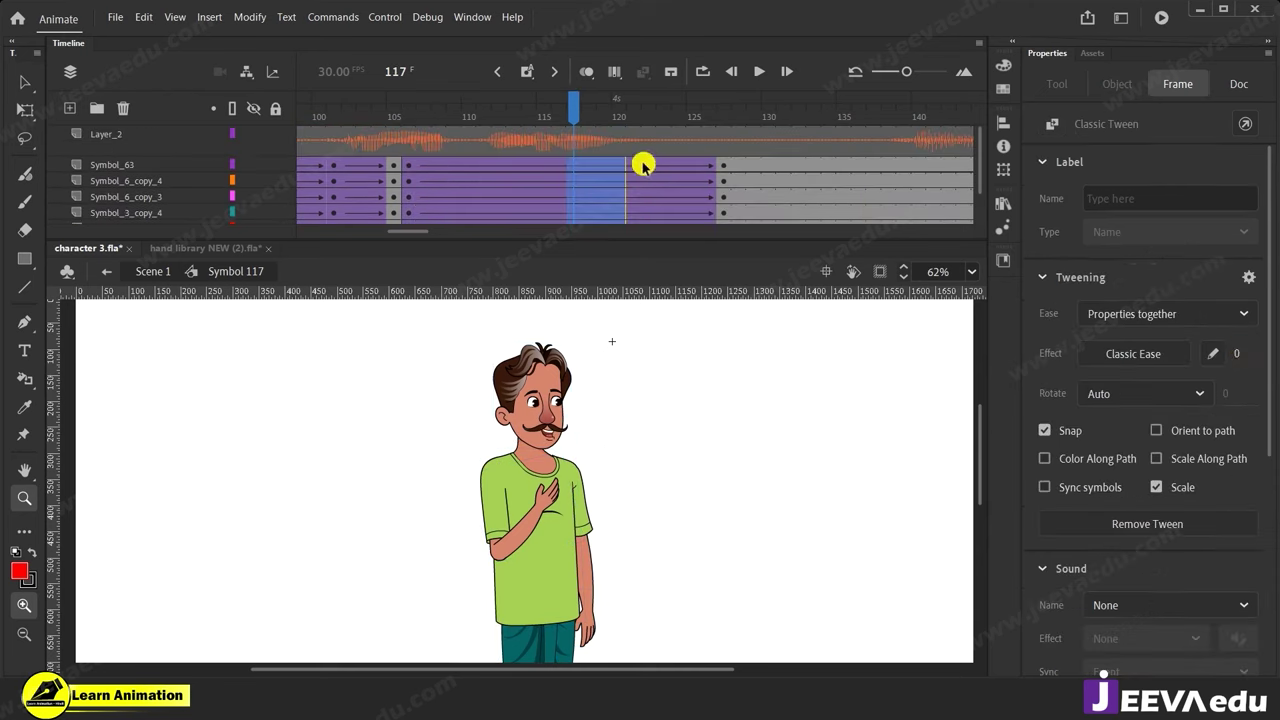
At frame 127, select the character's head, torso and arms and tilt them slightly clockwise about the waist.
left_click(723, 164)
key("v")
left_click(676, 470)
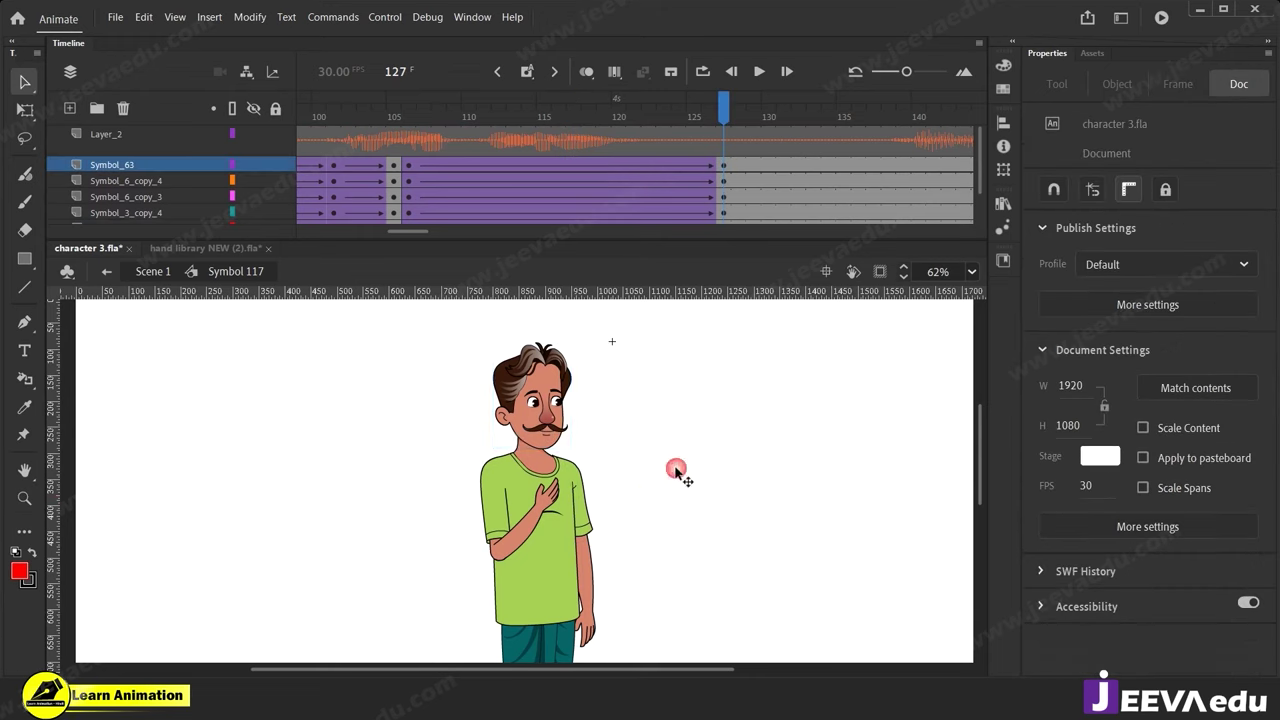
left_click_drag(447, 372, 543, 614)
key("q")
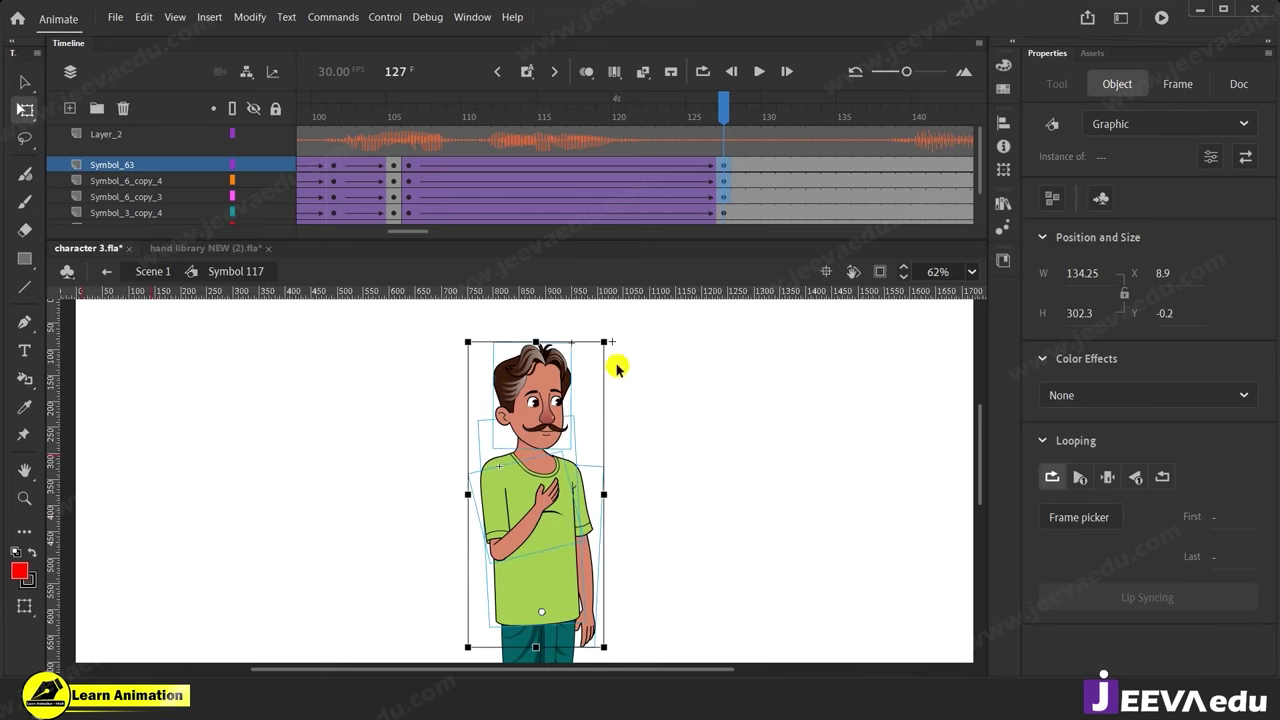
left_click_drag(620, 335, 628, 352)
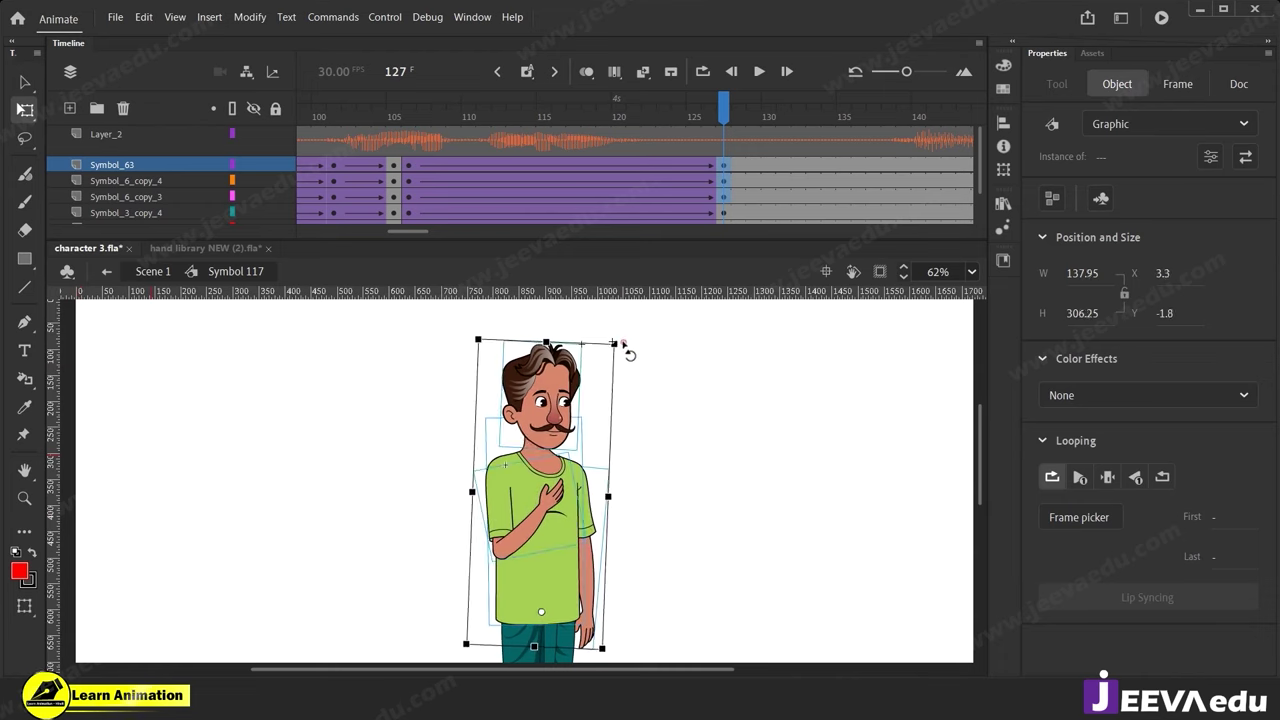
left_click(651, 372)
left_click(556, 362)
Reselect the upper body at frame 127, place its pivot at the waist and rotate it back slightly counterclockwise.
left_click_drag(428, 331, 654, 510)
left_click_drag(632, 594, 624, 568)
left_click_drag(548, 481, 530, 584)
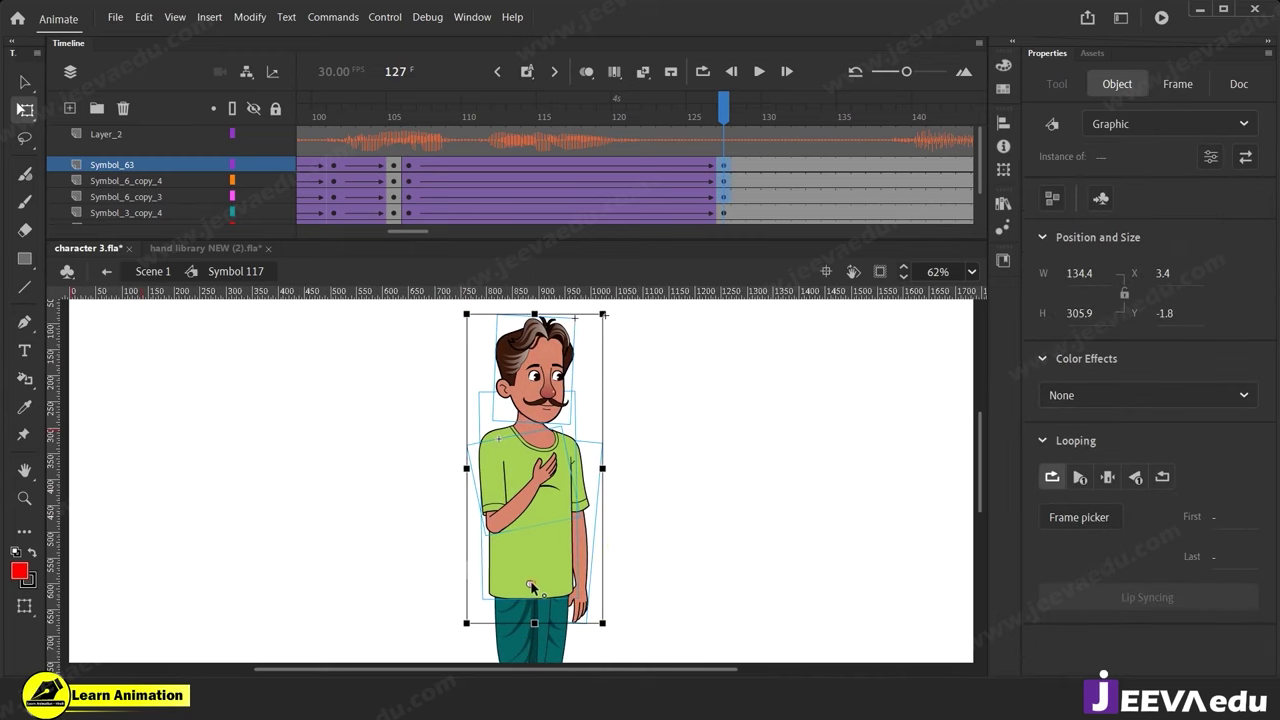
left_click(611, 526)
key("z")
left_click(530, 519, "alt")
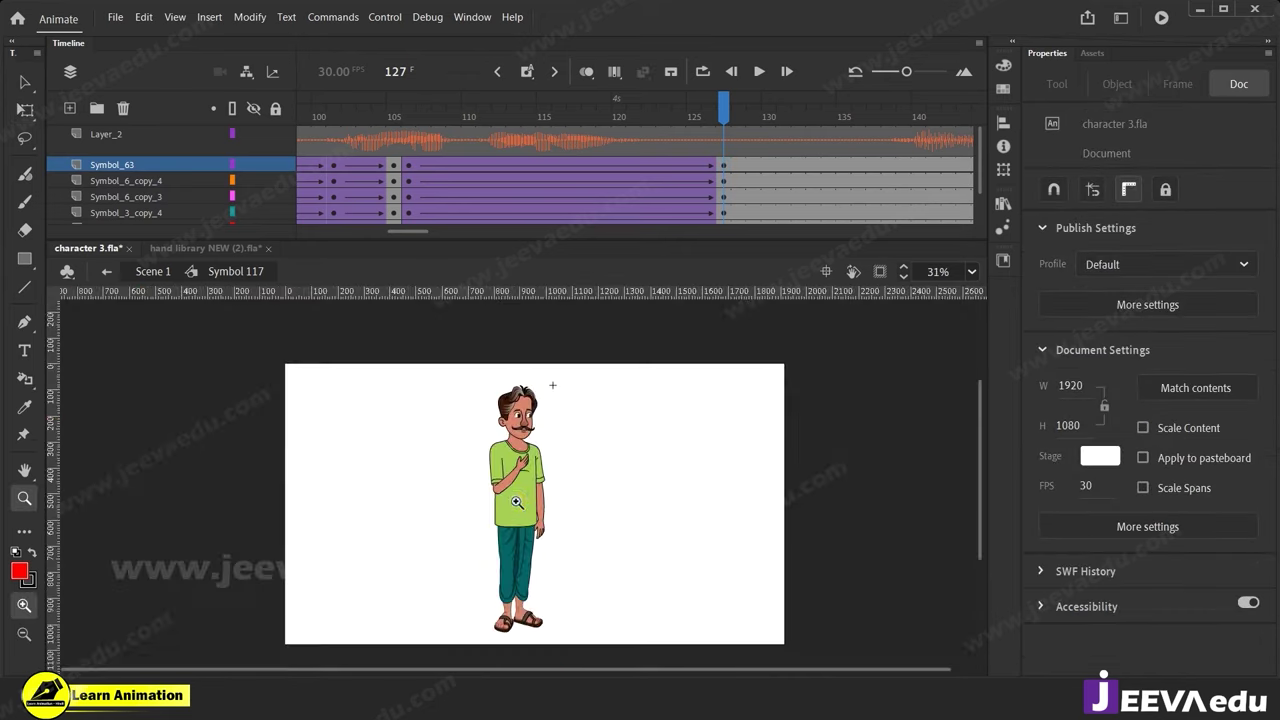
left_click(516, 502)
key("v")
left_click_drag(457, 344, 668, 545)
key("q")
left_click_drag(551, 484, 553, 588)
left_click_drag(630, 328, 628, 322)
left_click_drag(699, 96, 723, 218)
left_click(725, 220)
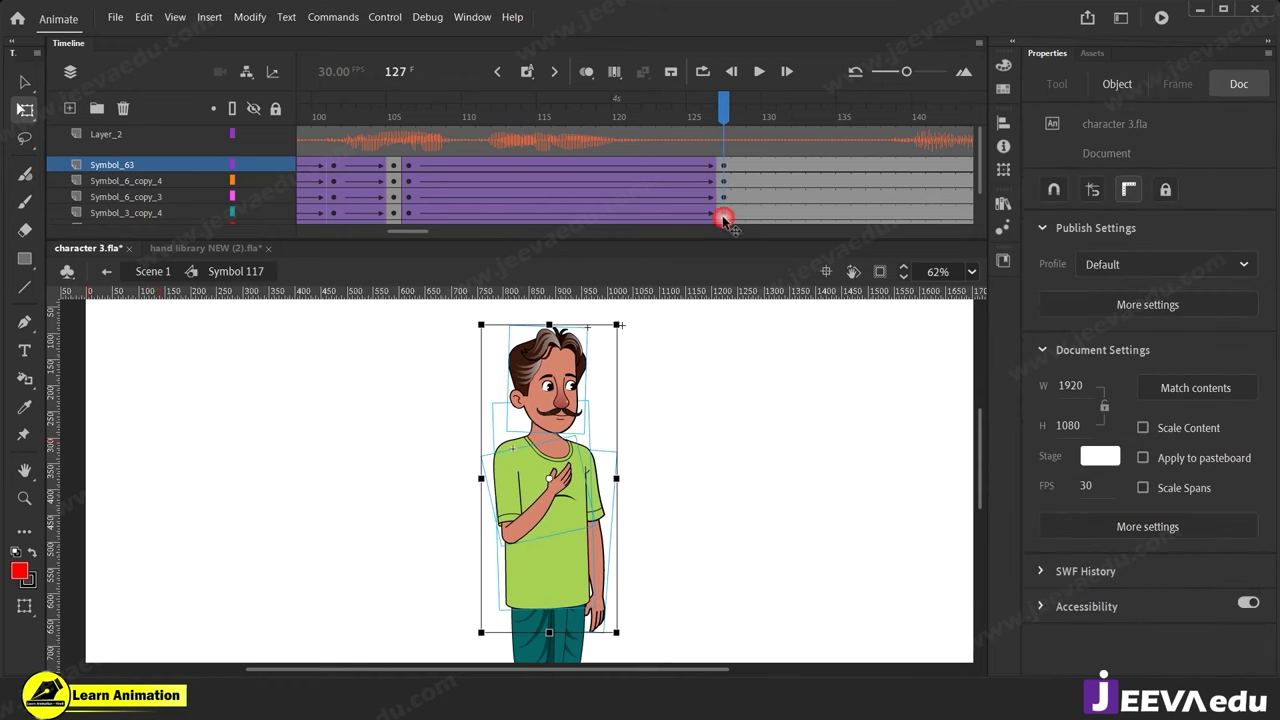
Nudge the upper body's tilt slightly clockwise about the waist at frame 127 and check the motion.
left_click_drag(549, 598, 550, 596)
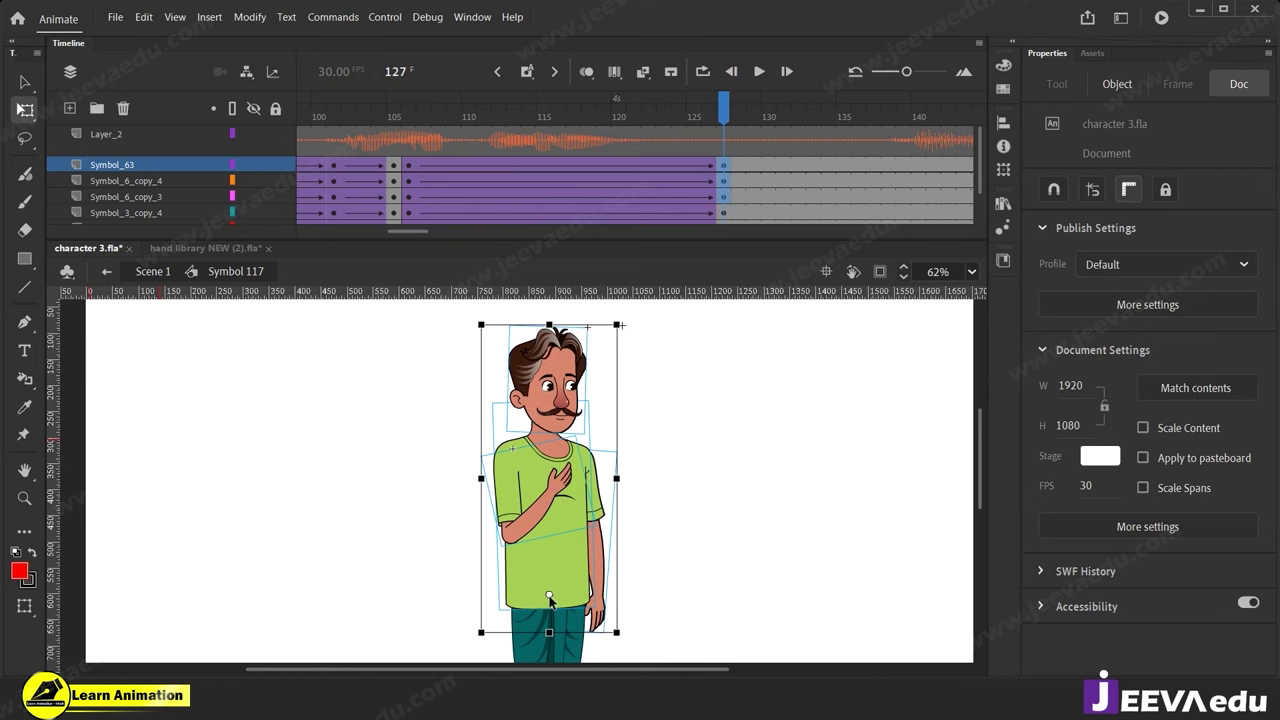
left_click_drag(626, 323, 629, 322)
left_click_drag(688, 106, 721, 198)
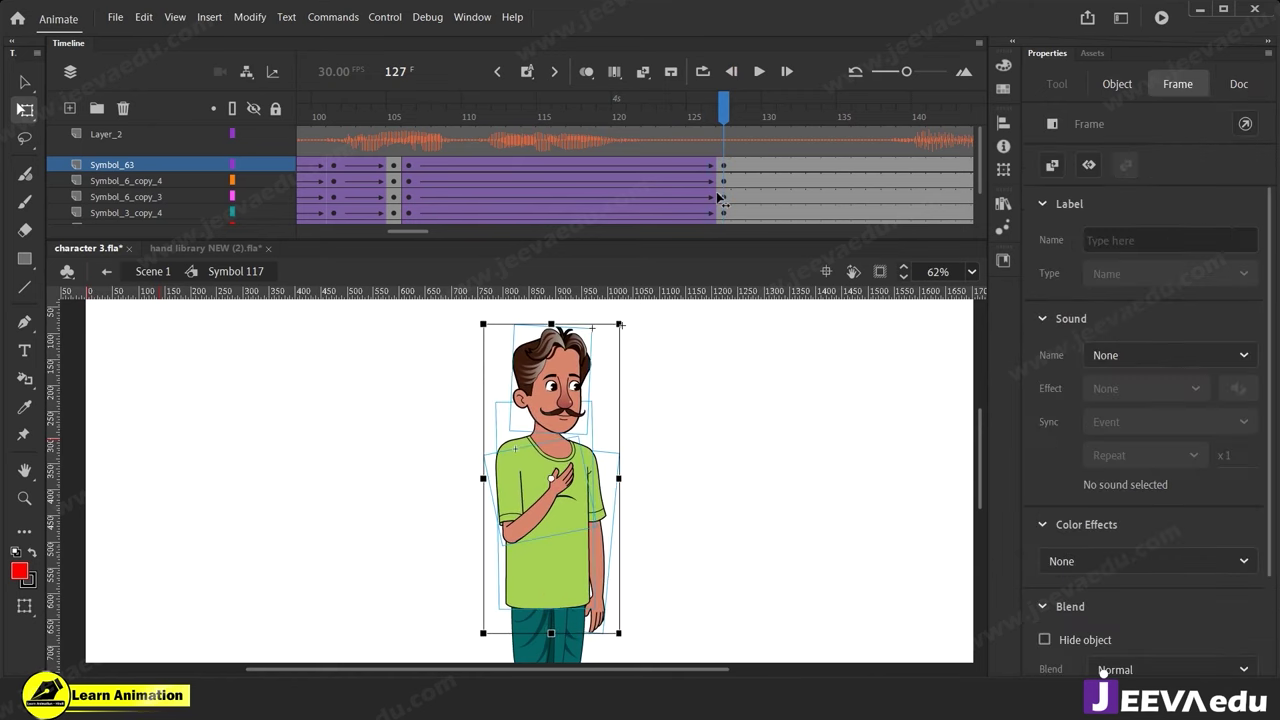
Fine-tune the rotation of the head and the hanging arm individually at frame 127.
left_click(675, 410)
left_click(550, 370)
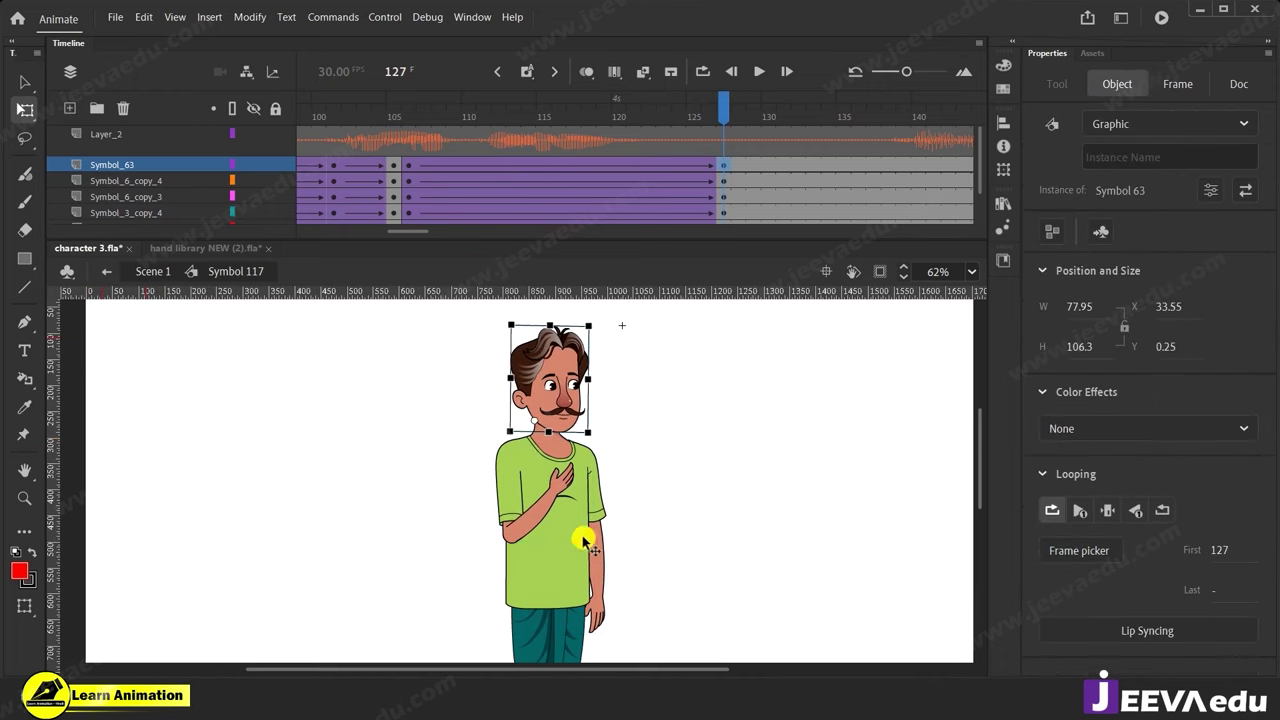
left_click(598, 624)
left_click_drag(606, 632, 605, 633)
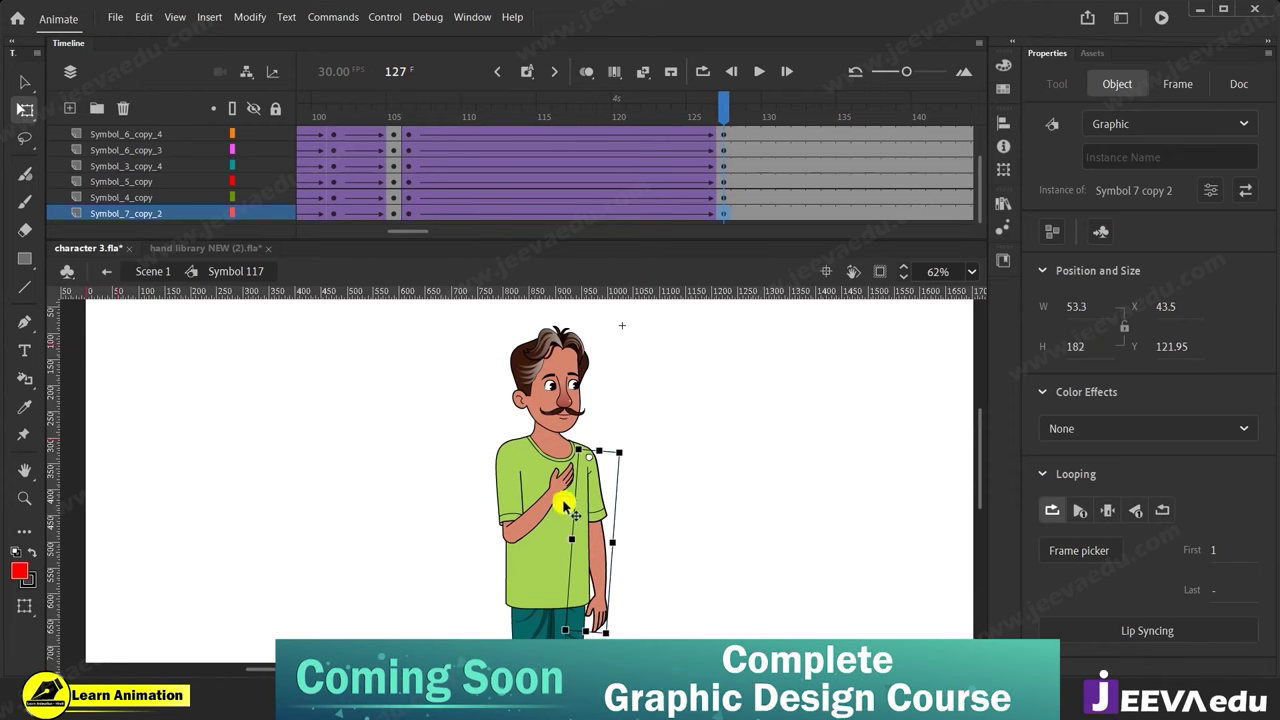
Apply Classic Ease-Out with a value of 100 to the tween between frames 106 and 127 on all character layers.
left_click_drag(505, 149, 574, 200)
left_click(409, 135)
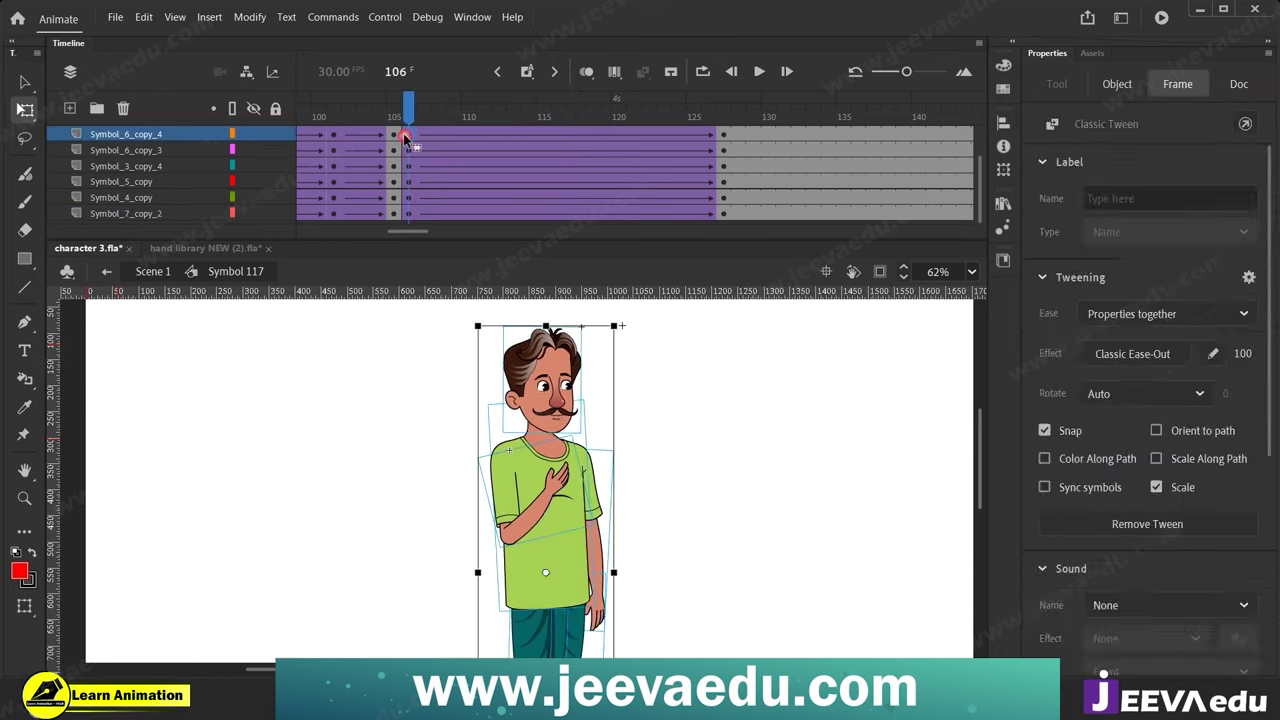
Open the character's head symbol for editing and go to frame 106.
key("z")
left_click(529, 410)
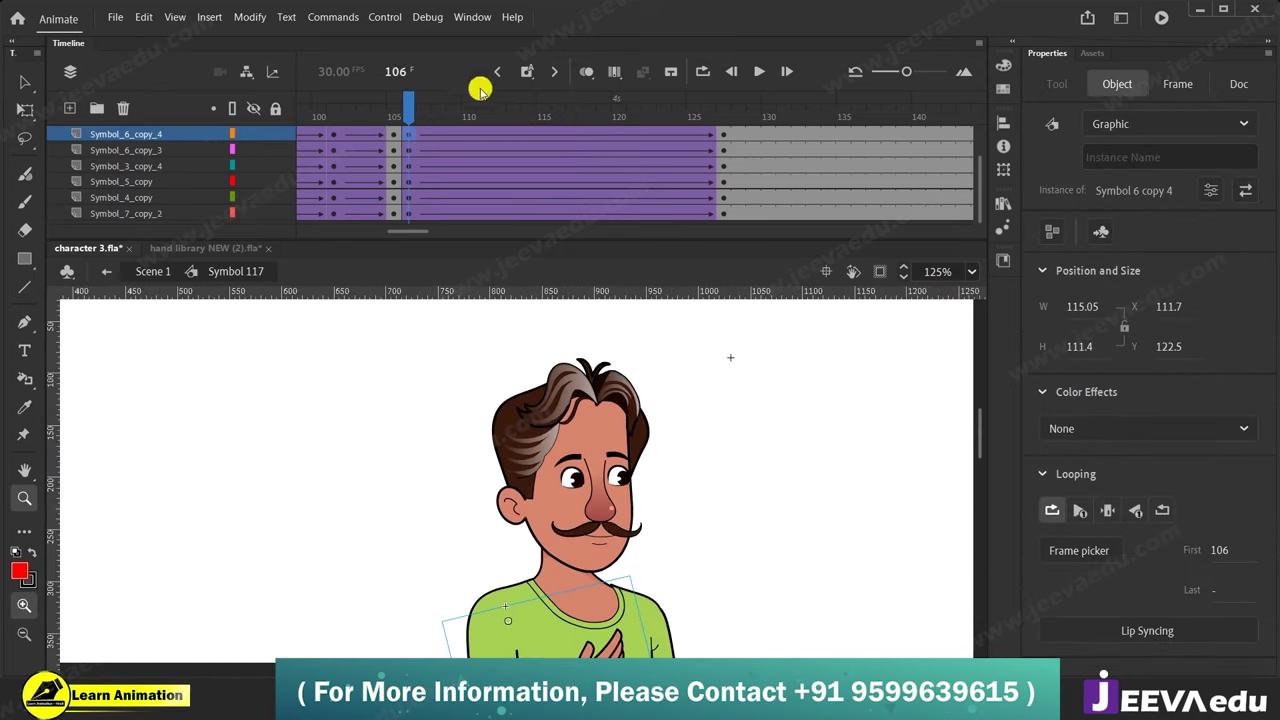
scroll(474, 163, "up", 2)
key("v")
left_click(594, 486)
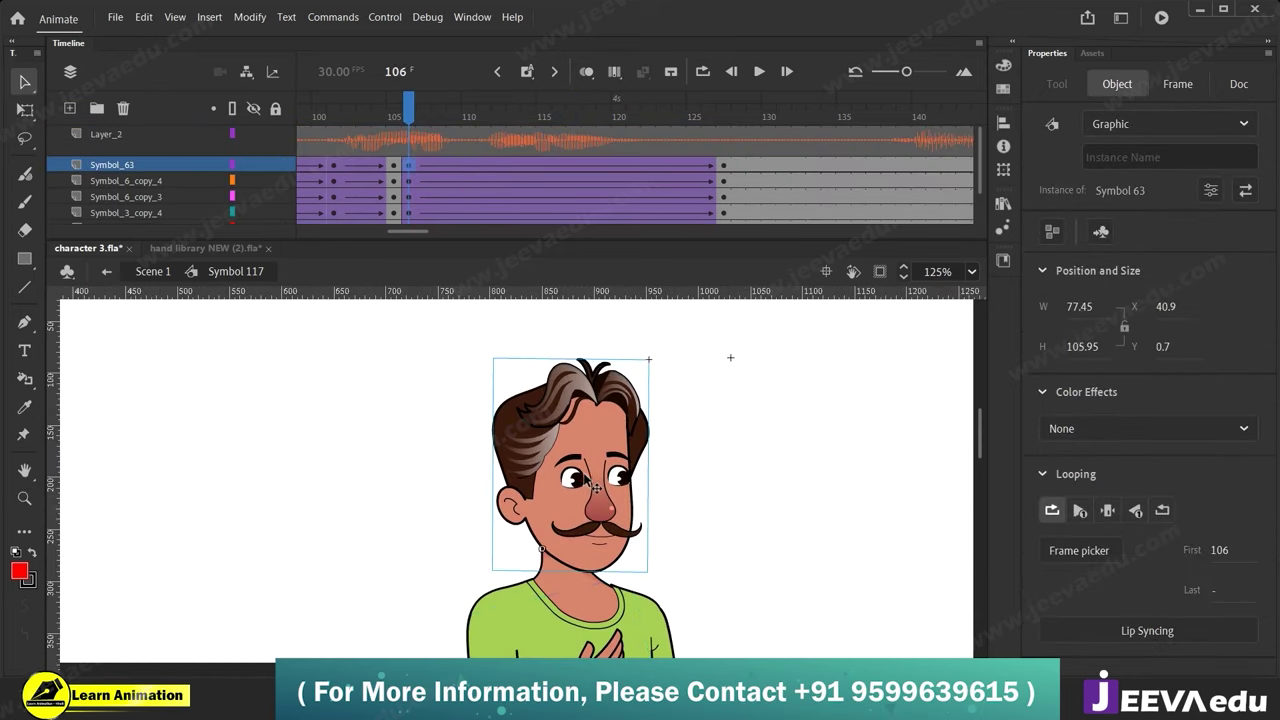
double_click(596, 486)
left_click(640, 136)
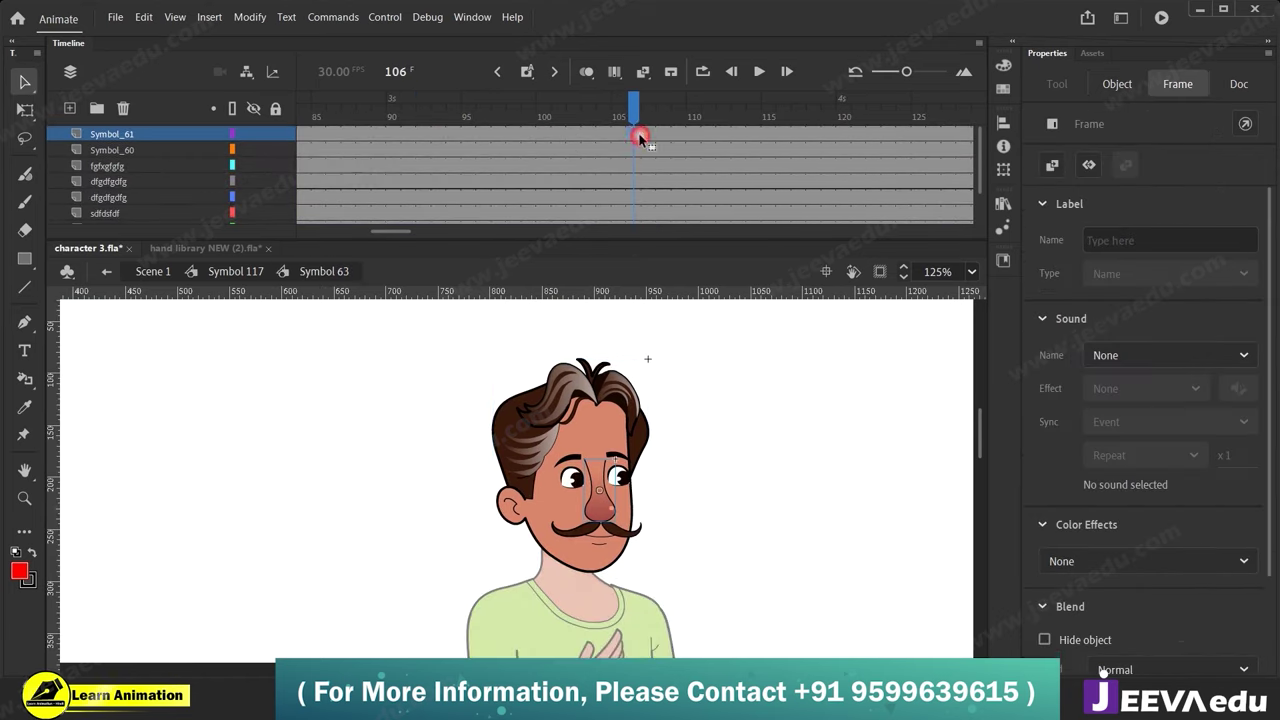
Copy the mouth-movement frames 35 to 41 of all head layers to the frames starting at 106.
left_click_drag(406, 231, 354, 236)
left_click(800, 150)
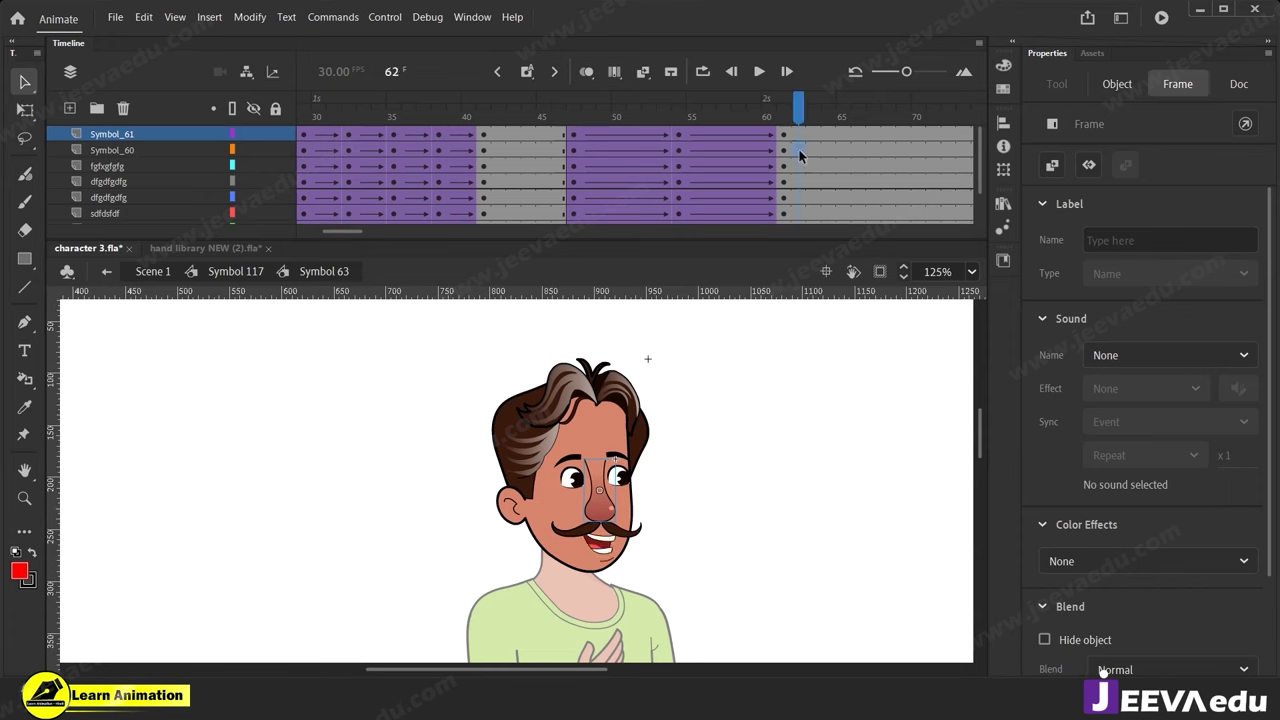
left_click(516, 147)
scroll(413, 178, "down", 1)
left_click_drag(483, 218, 771, 103)
left_click_drag(791, 138, 697, 131)
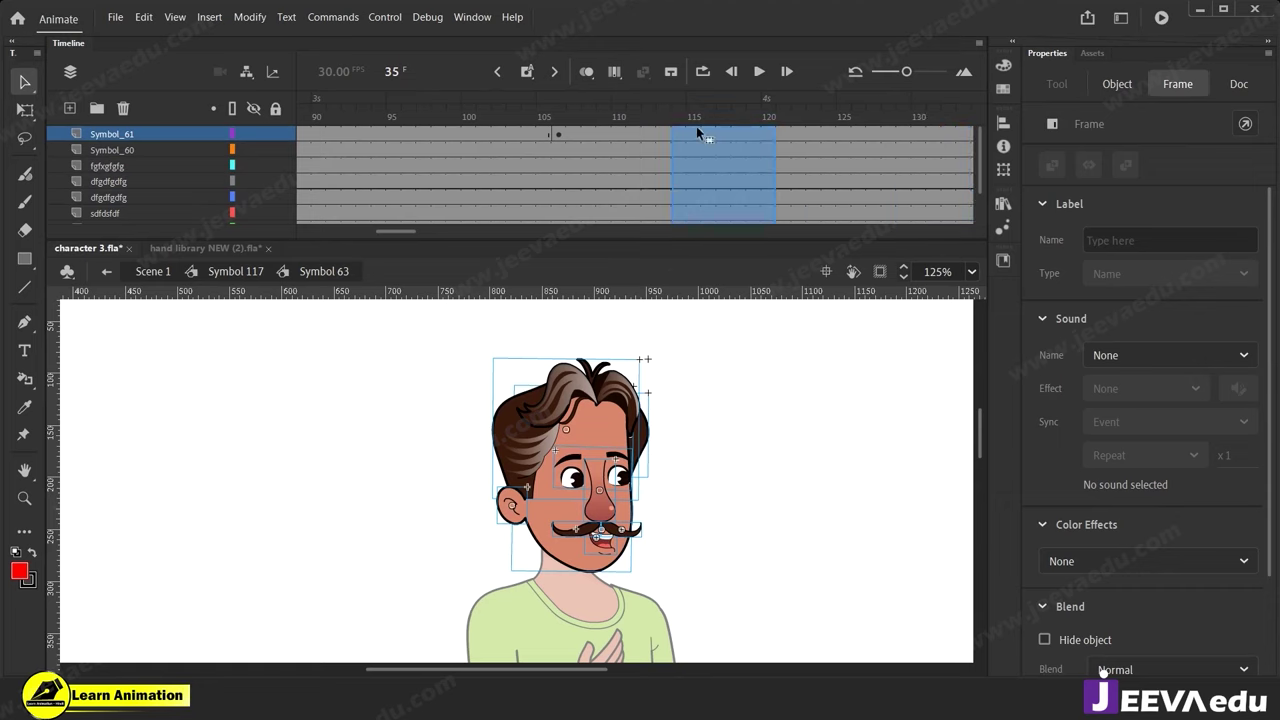
Extend the copied mouth movement over frames 112 to 118 on all head layers and return to Symbol 117.
left_click_drag(587, 137, 655, 140)
left_click(575, 160)
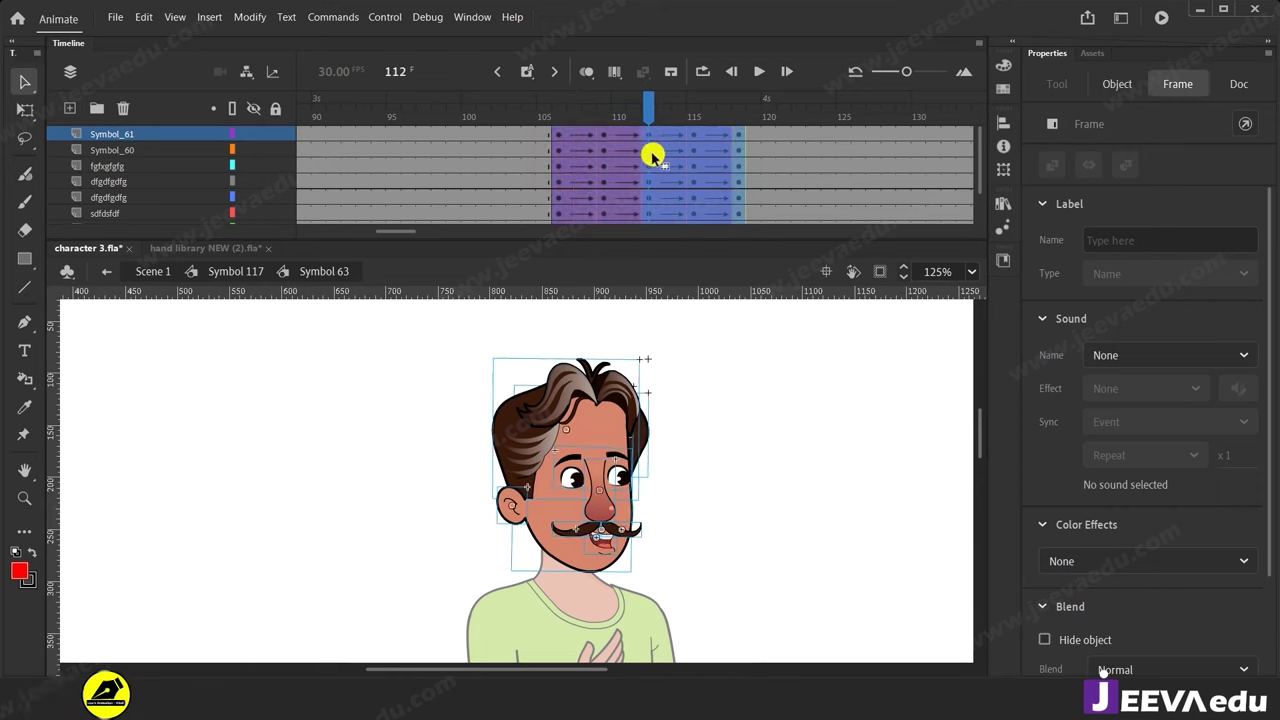
right_click(667, 157)
left_click(734, 463)
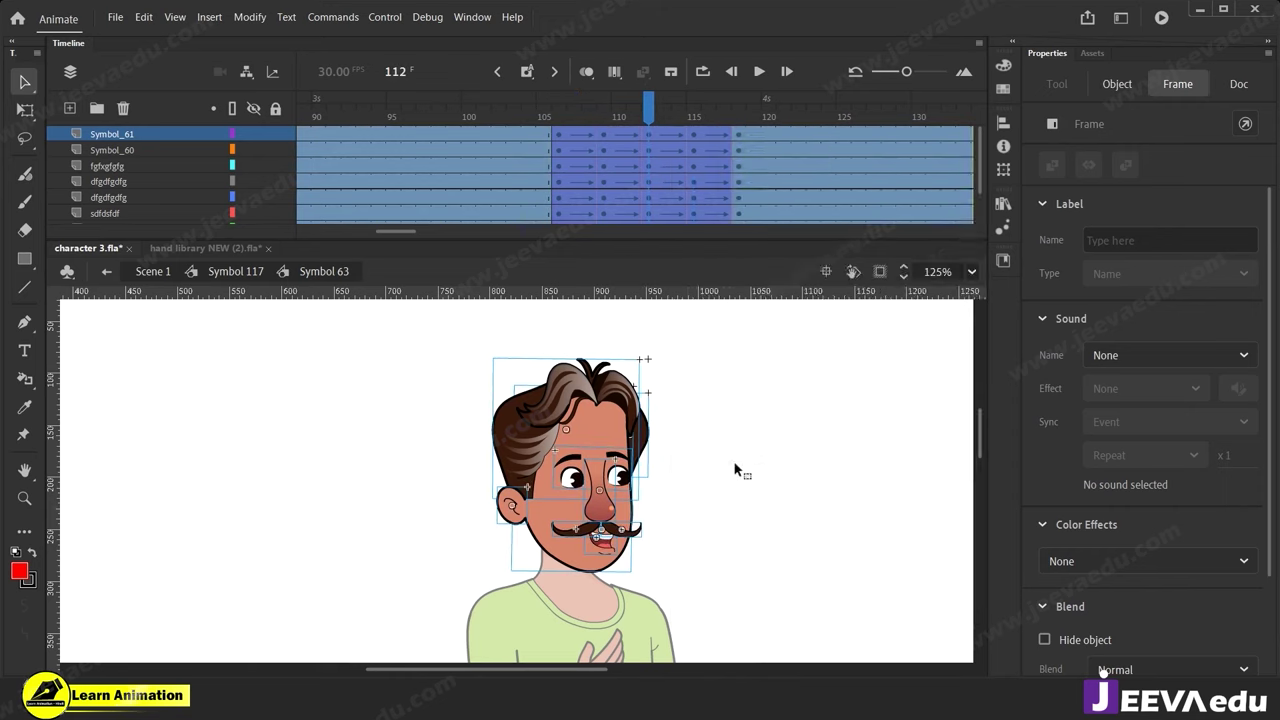
right_click(670, 142)
left_click(746, 555)
left_click_drag(655, 116, 771, 165)
left_click(262, 272)
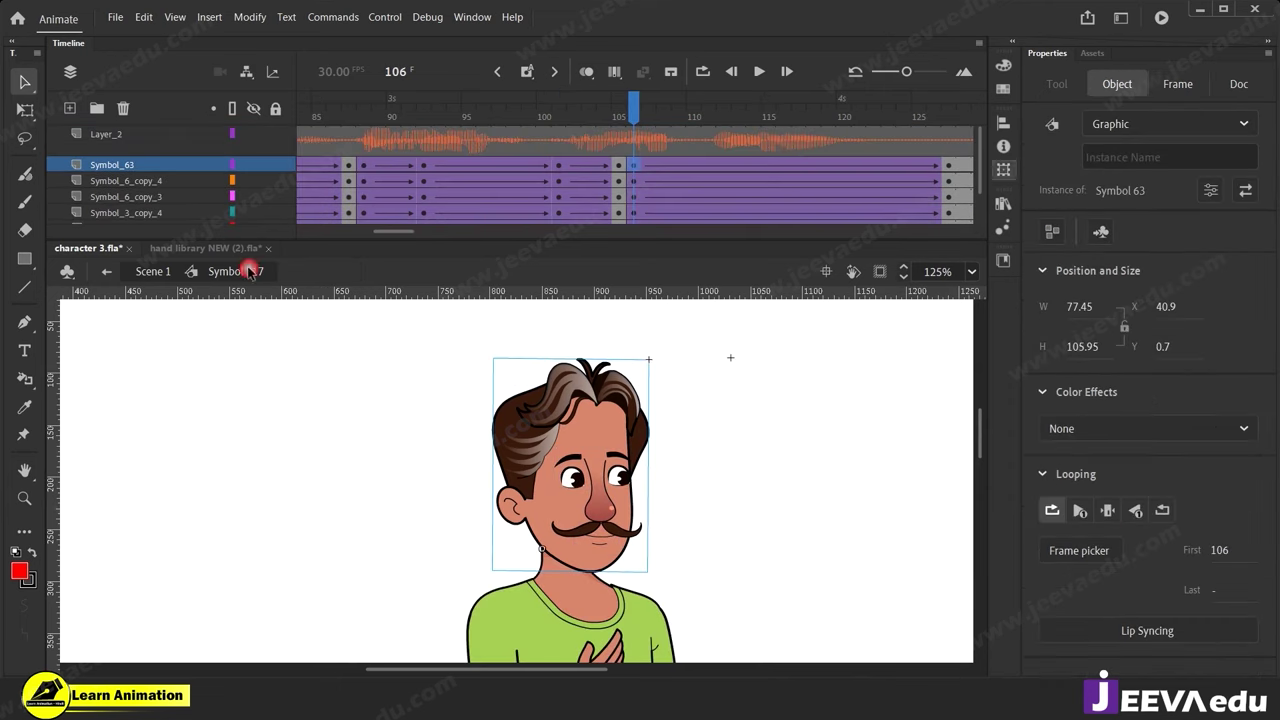
Scrub and play Symbol 117's timeline around frames 122 to 159 to check the pose and timing against the audio.
left_click_drag(660, 112, 640, 185)
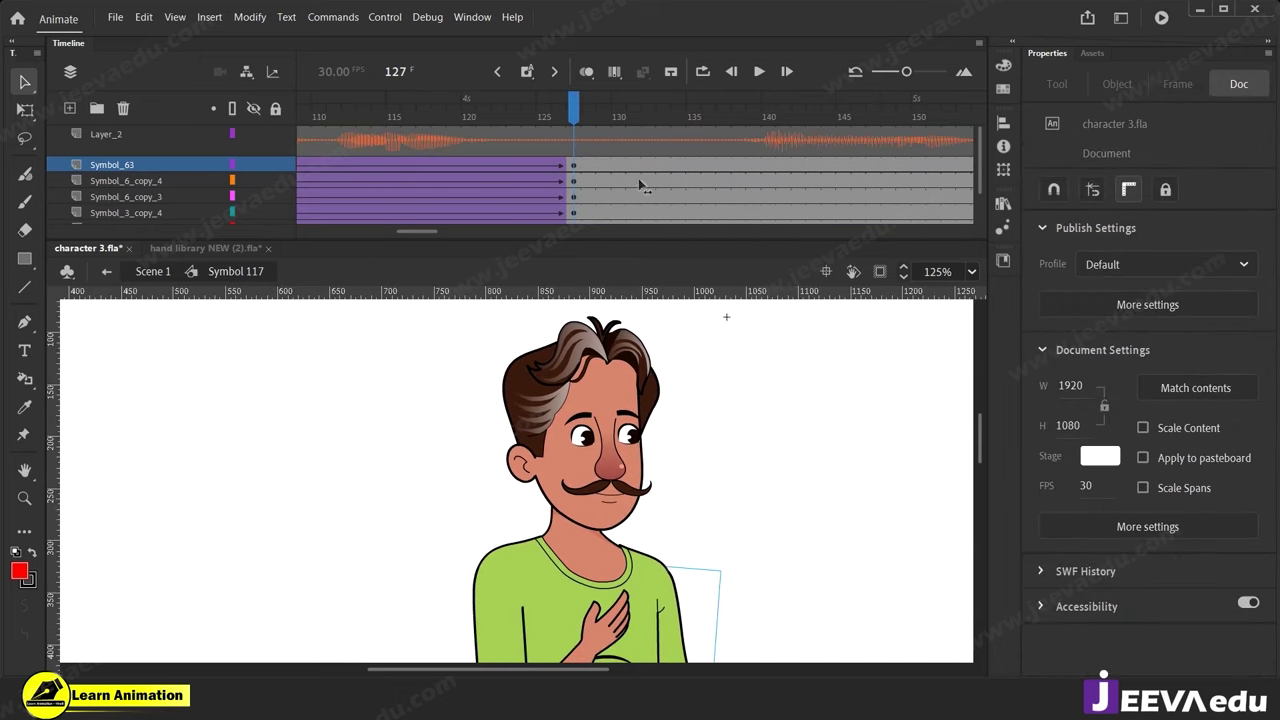
mouse_move(440, 232)
left_mouse_down()
mouse_move(486, 234)
mouse_move(445, 245)
left_mouse_up()
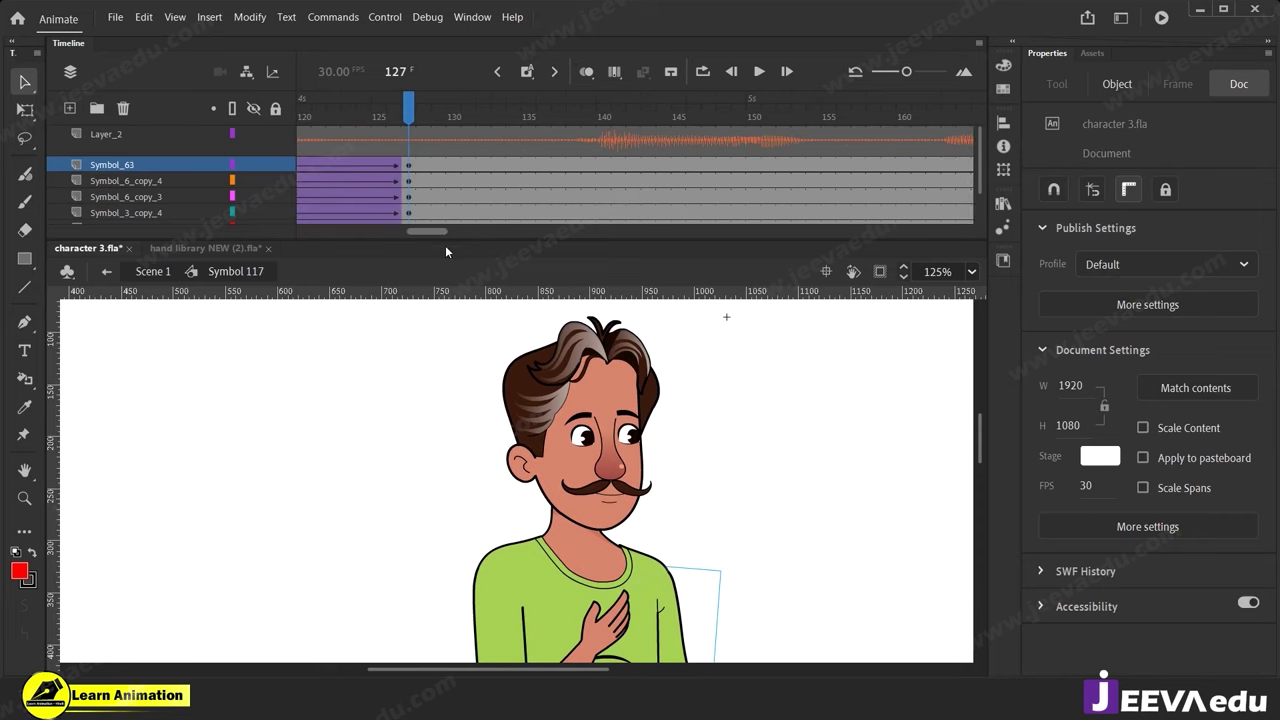
left_click_drag(440, 124, 325, 178)
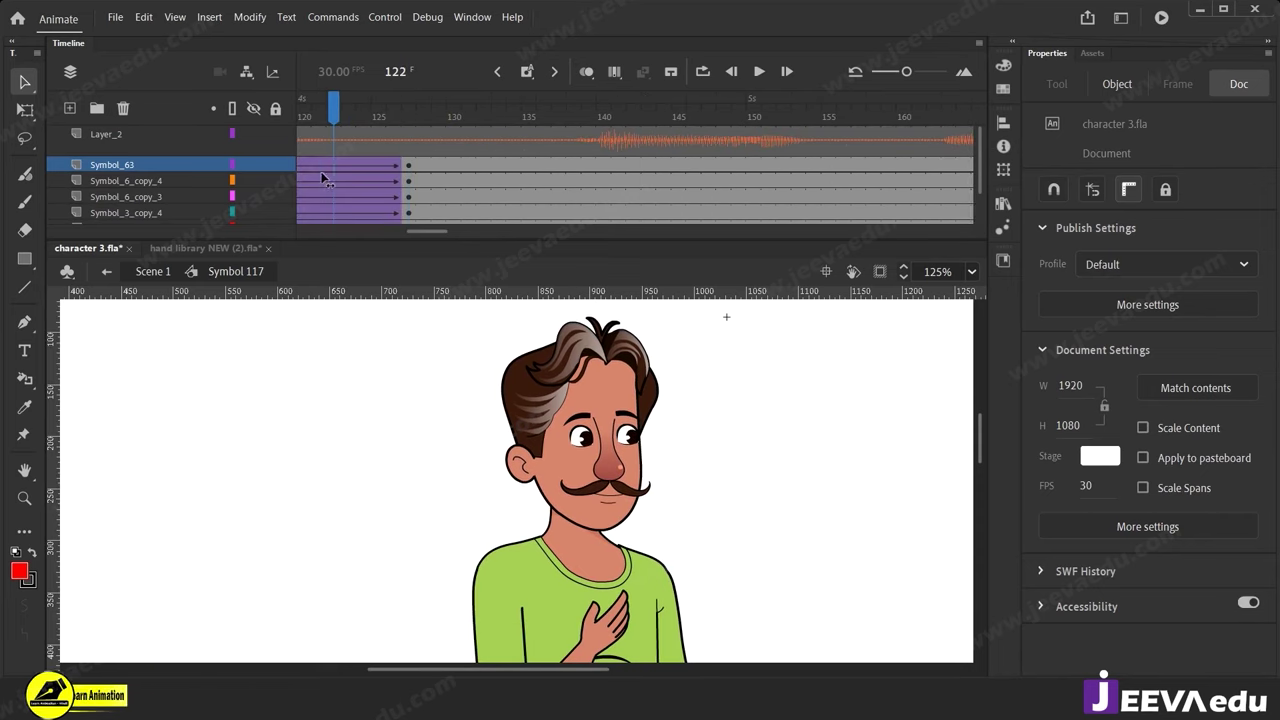
key("Return")
key("Return")
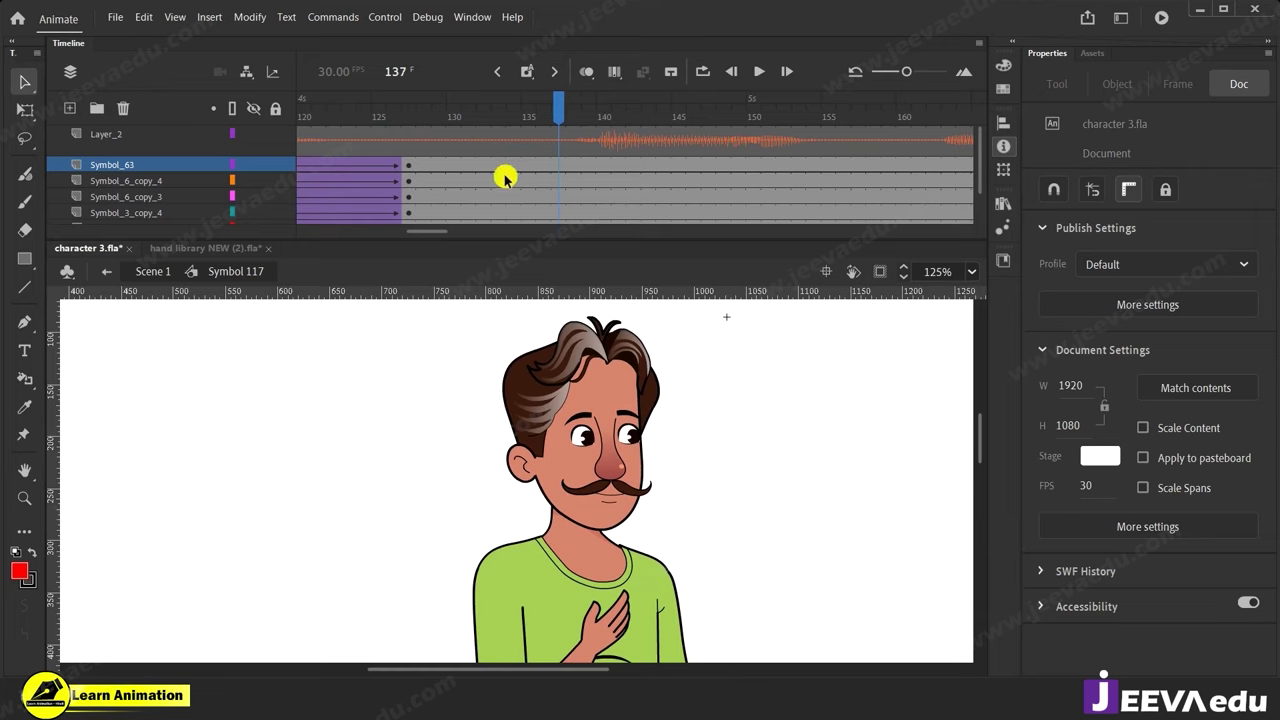
left_click_drag(403, 118, 559, 166)
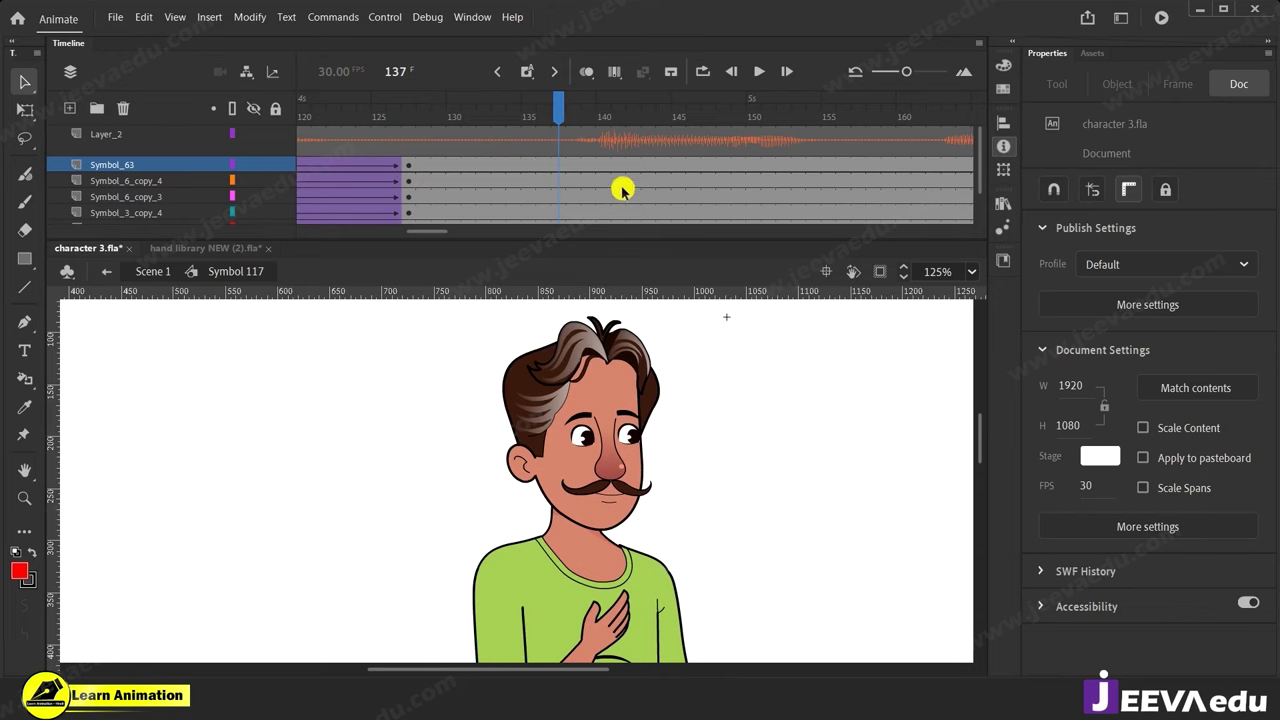
key("Return")
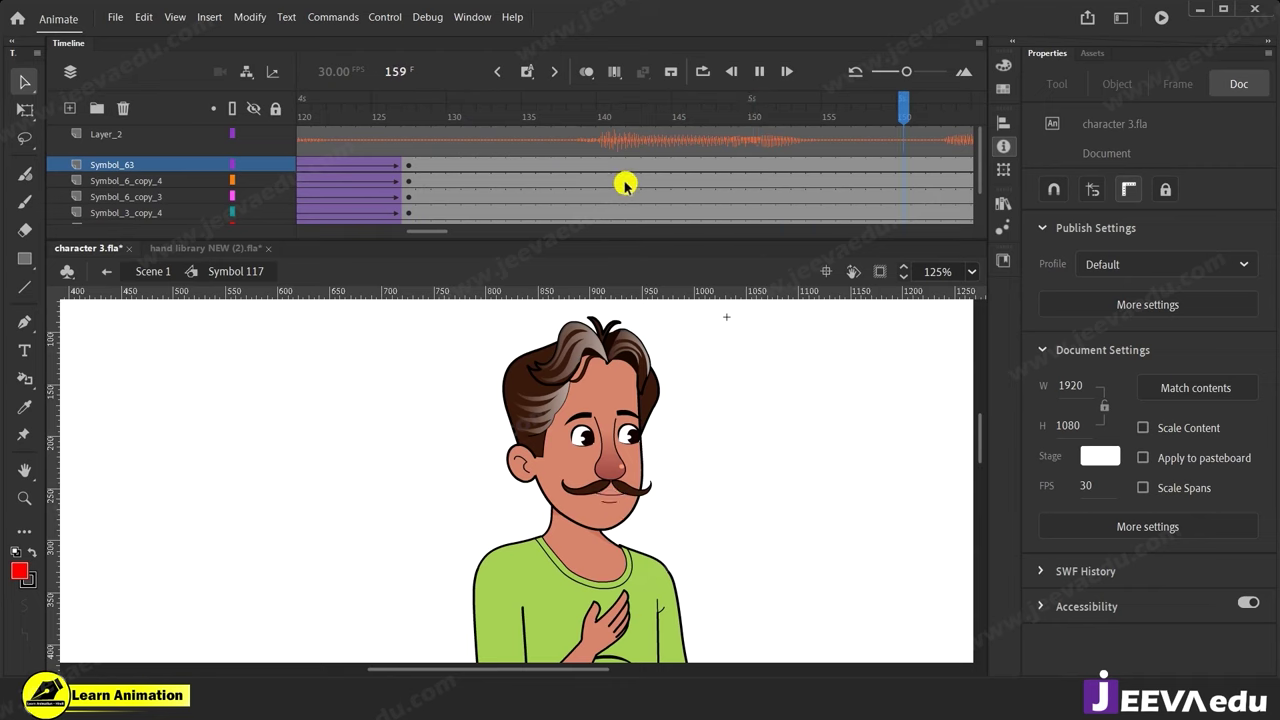
Insert keyframes on all character layers at frames 138, 142 and 150.
left_click_drag(479, 233, 435, 243)
left_click_drag(462, 163, 482, 193)
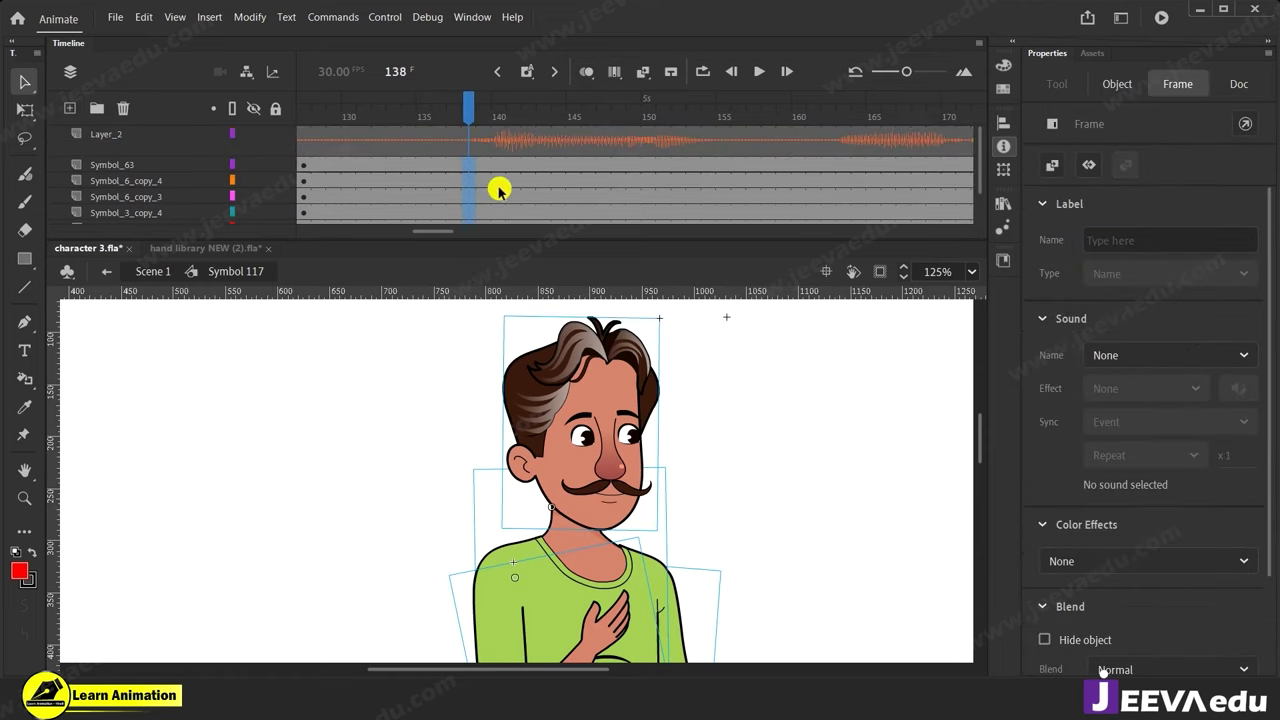
key("F6")
mouse_move(530, 165)
left_mouse_down()
mouse_move(516, 231)
mouse_move(527, 258)
mouse_move(528, 190)
left_mouse_up()
key("F6")
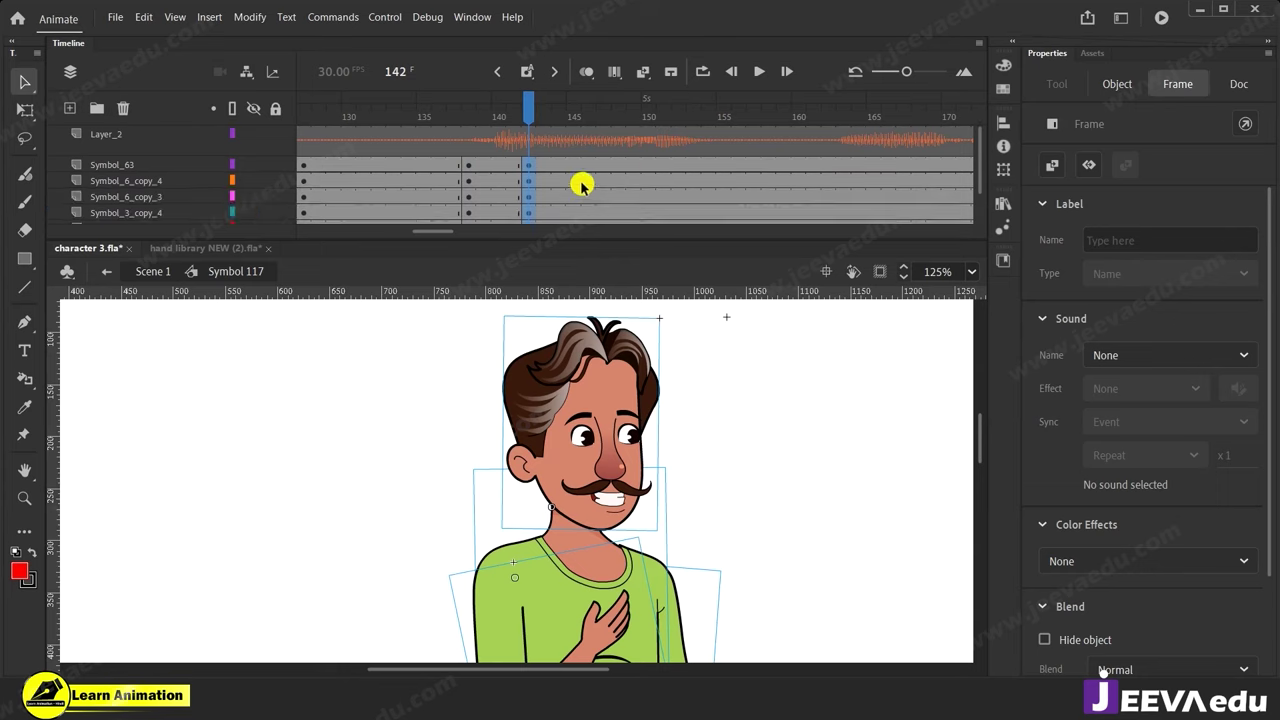
left_click_drag(643, 168, 631, 194)
key("F6")
Create classic tweens between the keyframes at frames 138, 142 and 150 on all character layers.
left_click_drag(524, 173, 547, 272)
right_click(529, 190)
left_click(590, 203)
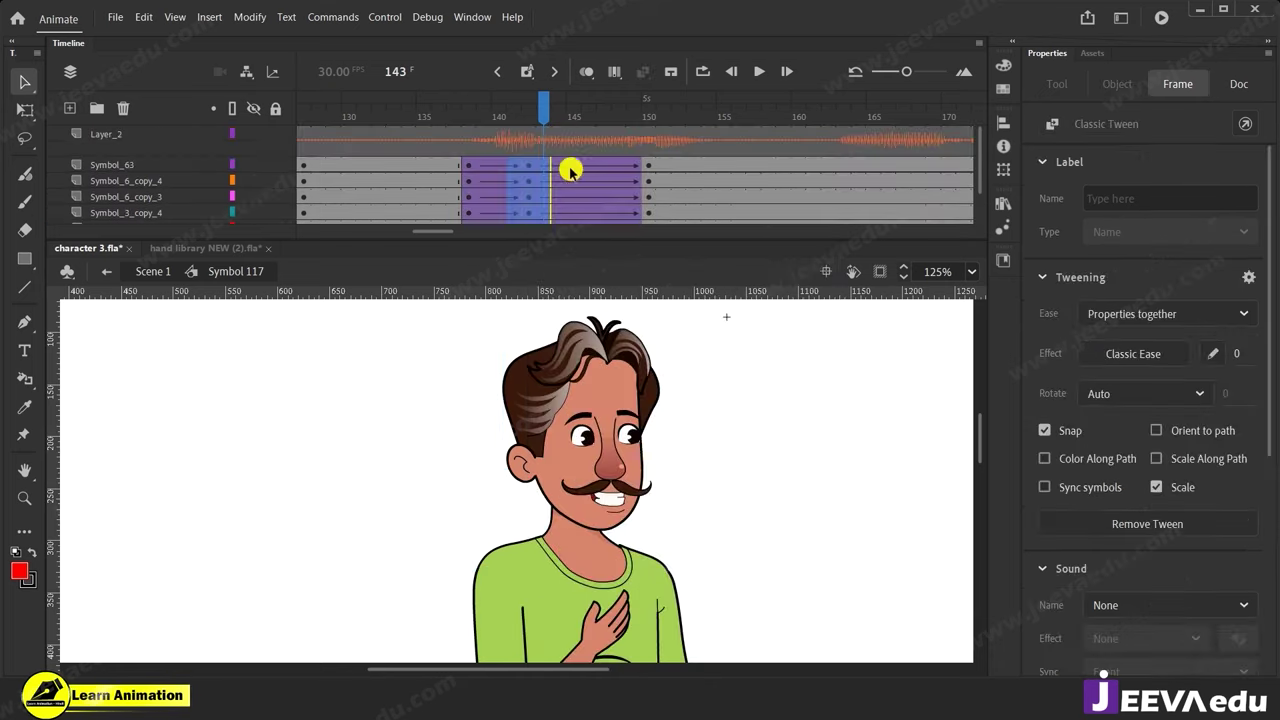
left_click_drag(545, 105, 594, 265)
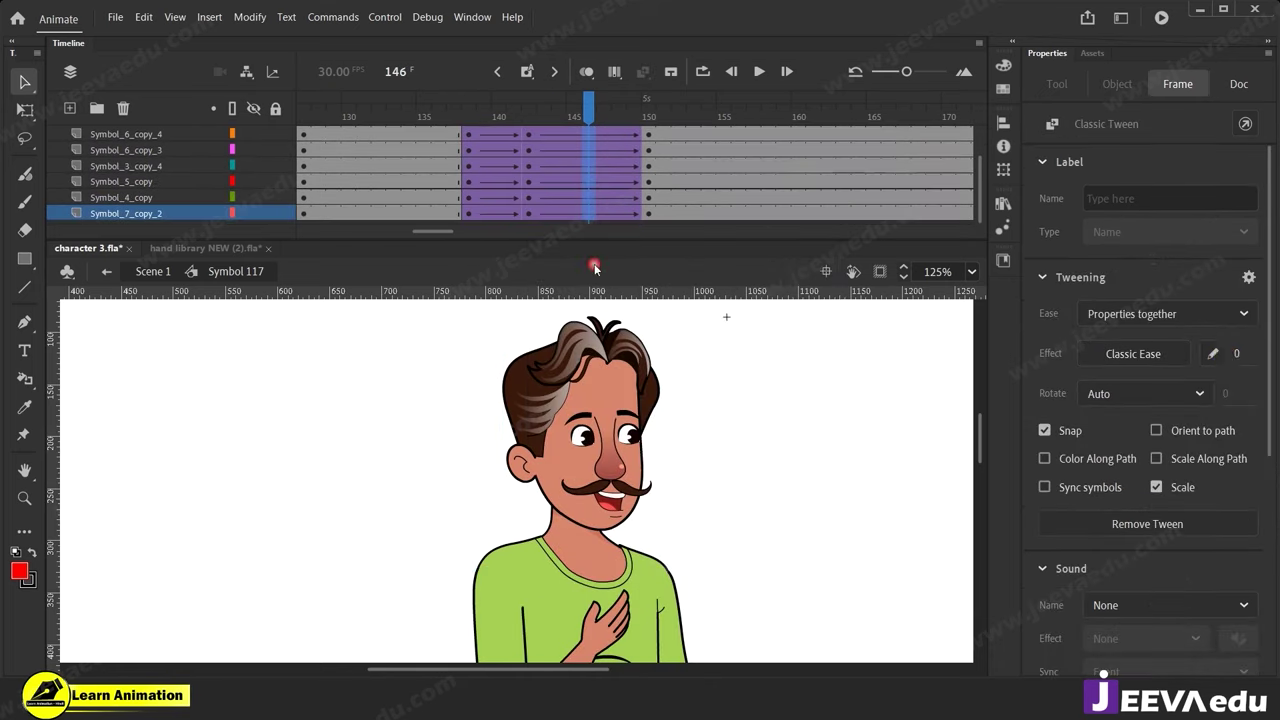
scroll(594, 137, "up", 1)
At frame 142, select the character's upper-body parts and rotate them slightly backward around the waist.
left_click_drag(588, 112, 531, 164)
left_click(589, 534)
key("z")
left_click(526, 566, "alt")
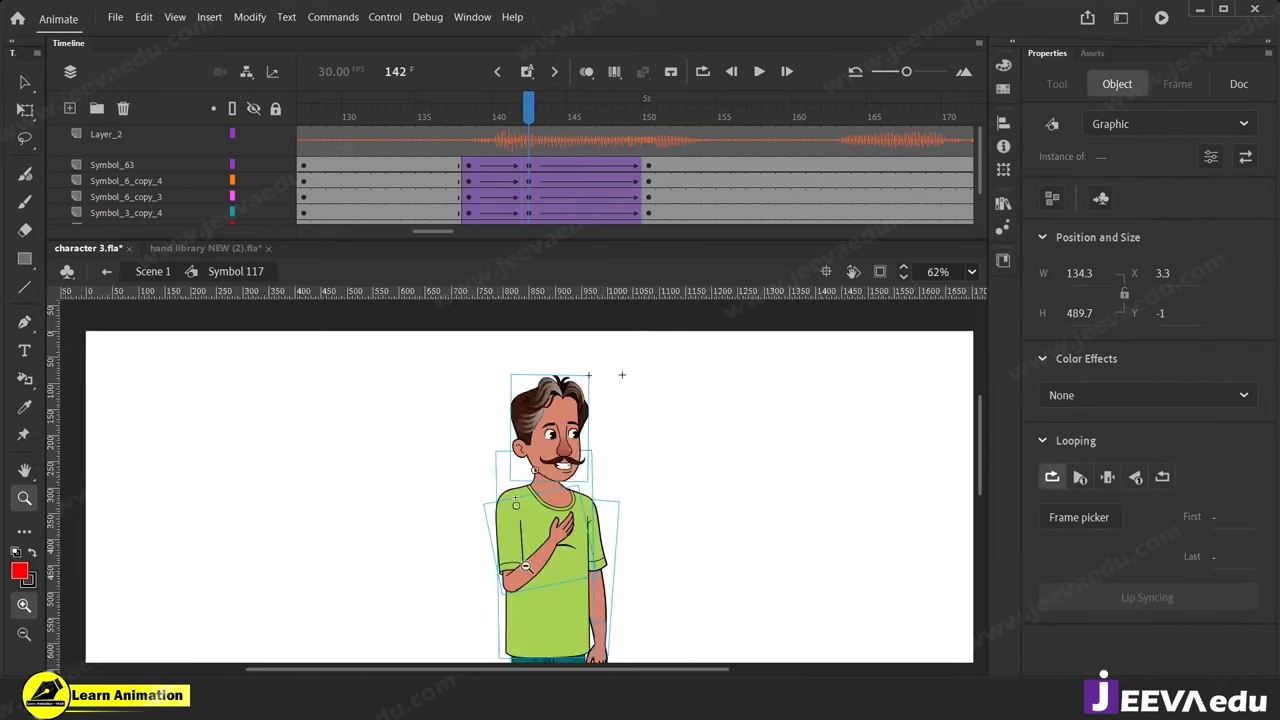
left_click(481, 405, "alt")
key("v")
left_click(474, 473)
left_click_drag(452, 400, 588, 490)
key("z")
left_click(508, 486)
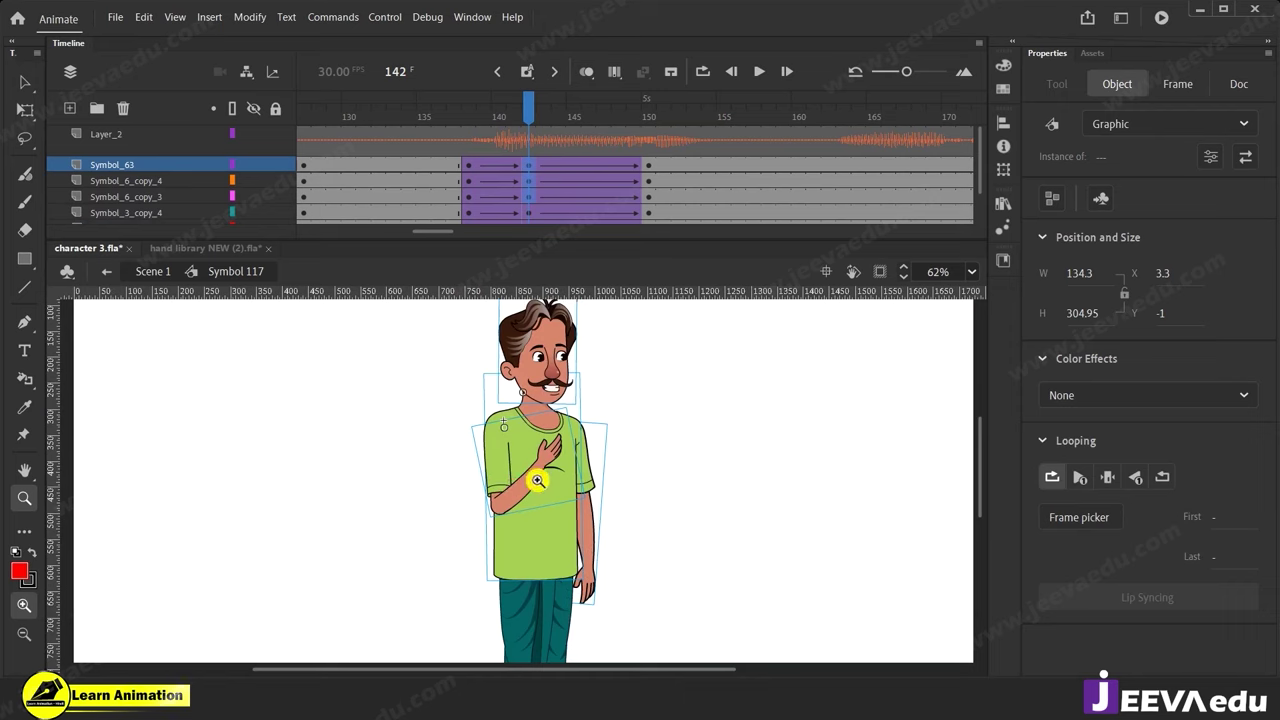
key("q")
left_click_drag(539, 453, 579, 475)
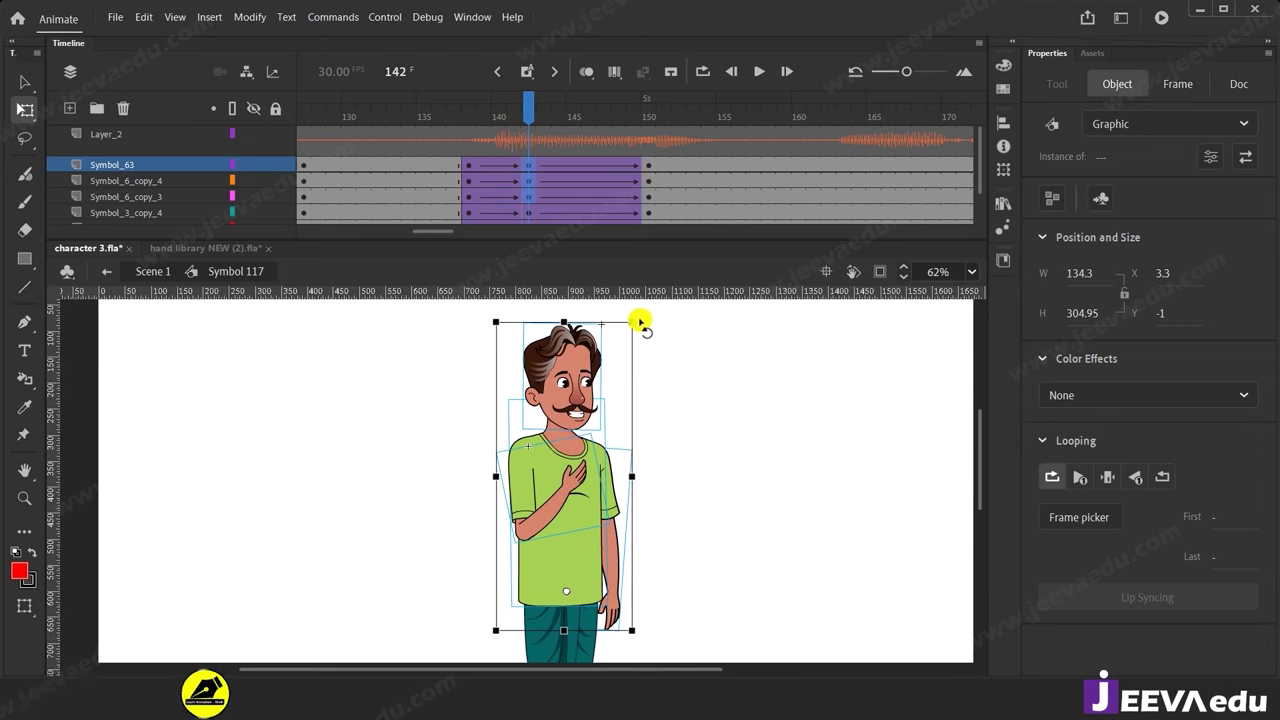
left_click_drag(640, 323, 655, 342)
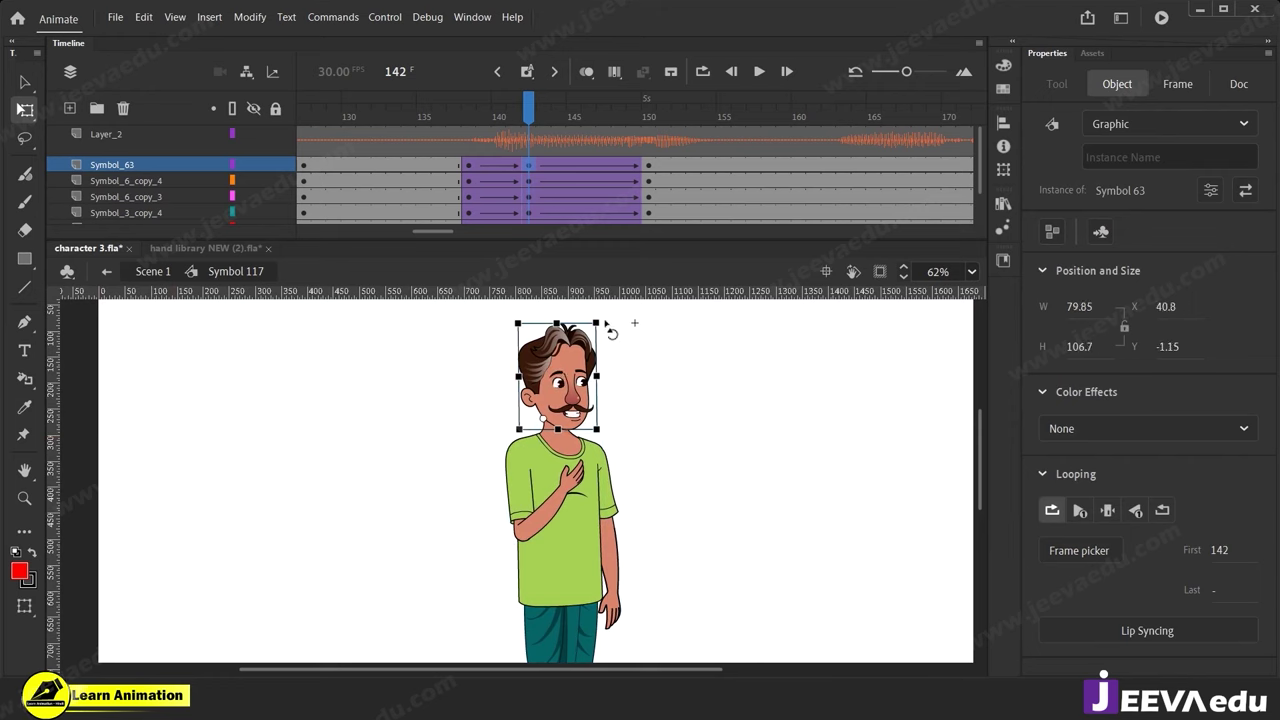
Adjust the rotation of the head and the hanging arm slightly at frame 142.
left_click_drag(606, 323, 606, 320)
left_click(617, 610)
left_click_drag(637, 645, 625, 647)
At frame 150, select the upper-body parts, set their pivot at the waist and rotate them slightly forward.
left_click_drag(528, 108, 647, 162)
left_click(530, 418)
left_click_drag(463, 362, 622, 490)
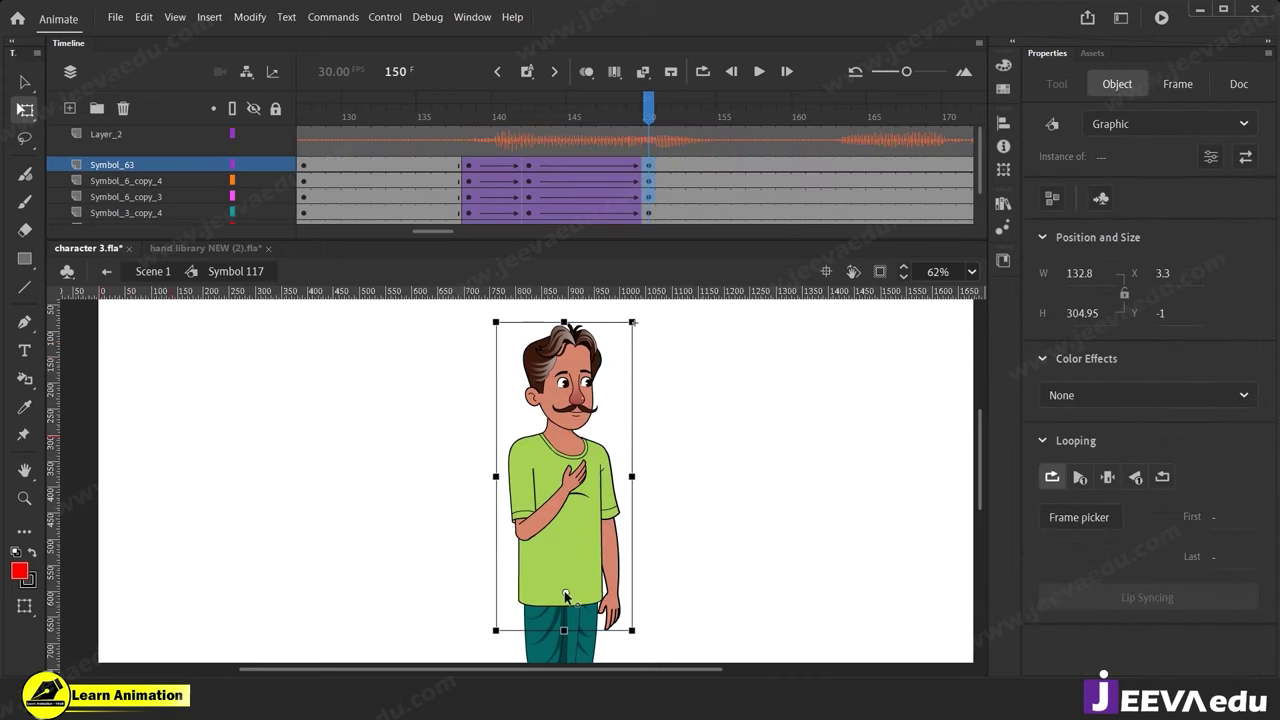
left_click(564, 588)
mouse_move(640, 321)
left_mouse_down()
mouse_move(663, 334)
mouse_move(624, 311)
left_mouse_up()
Tilt the head slightly forward and rotate the hanging arm a little inward at frame 150.
left_click(691, 425)
left_click(592, 382)
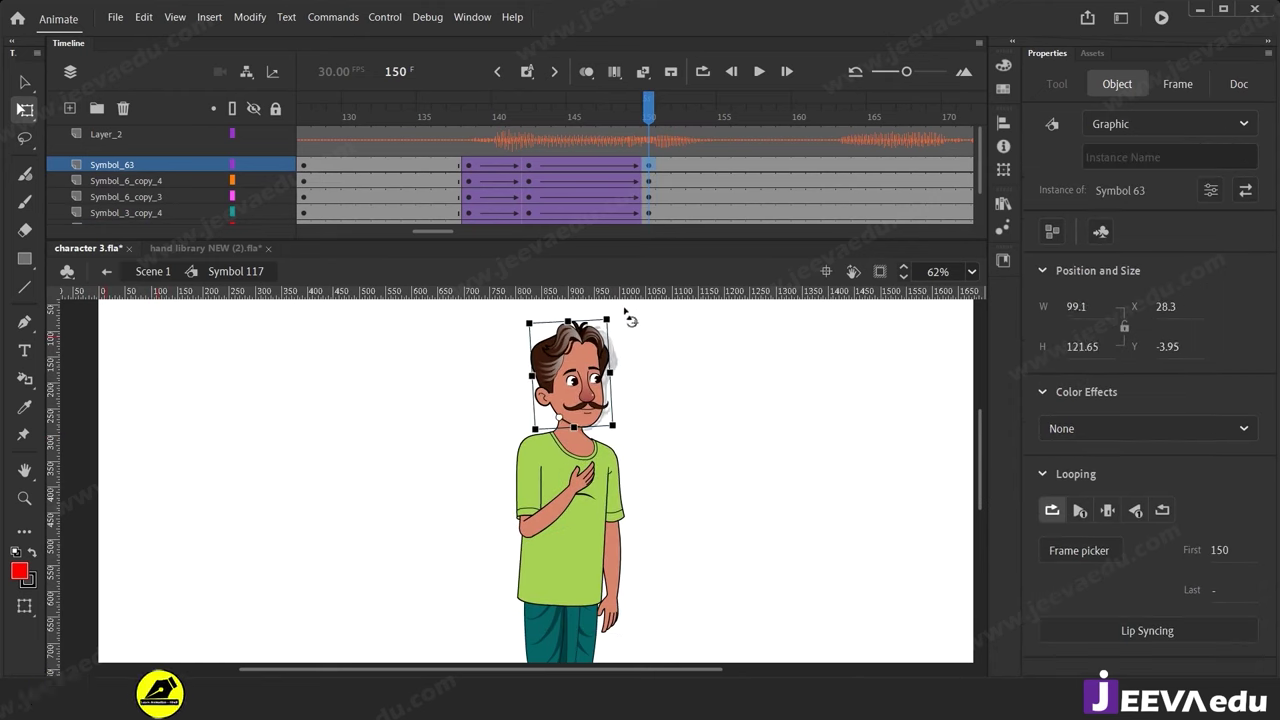
left_click(611, 550)
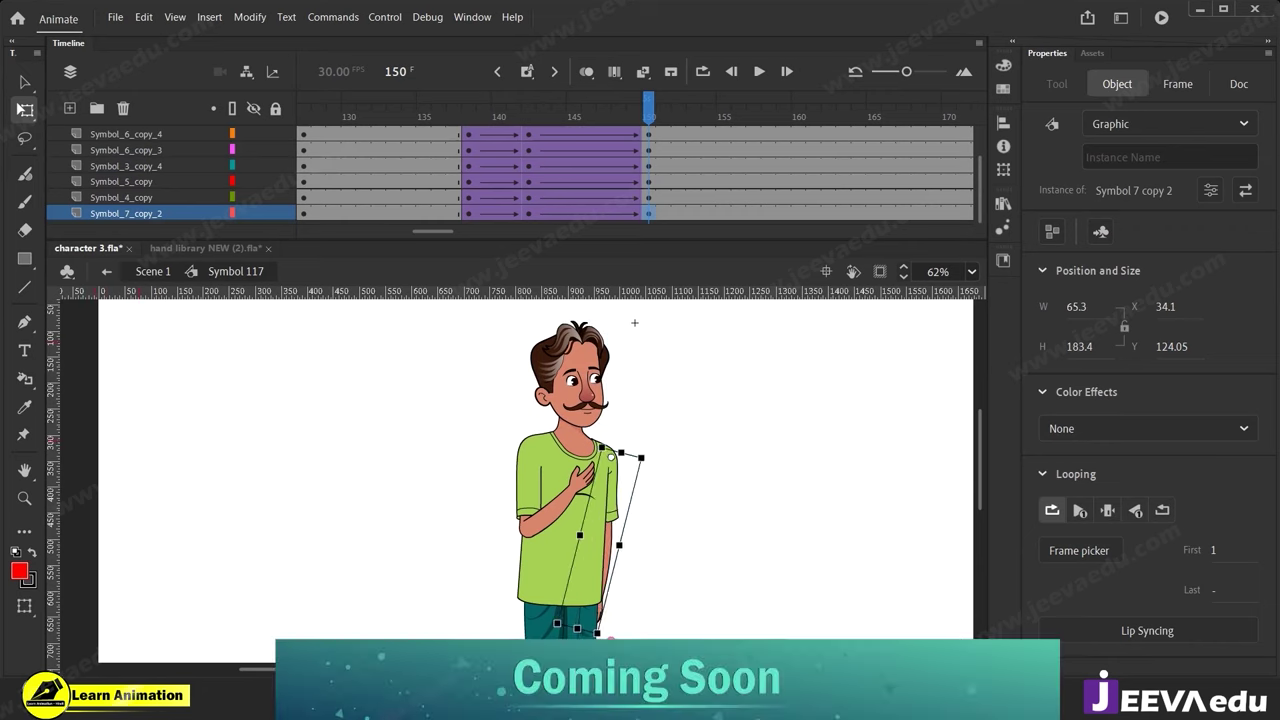
Rotate the bent arm up at frame 150 so its hand reaches the chin.
left_click(558, 528)
mouse_move(622, 540)
left_mouse_down()
mouse_move(655, 490)
mouse_move(648, 437)
left_mouse_up()
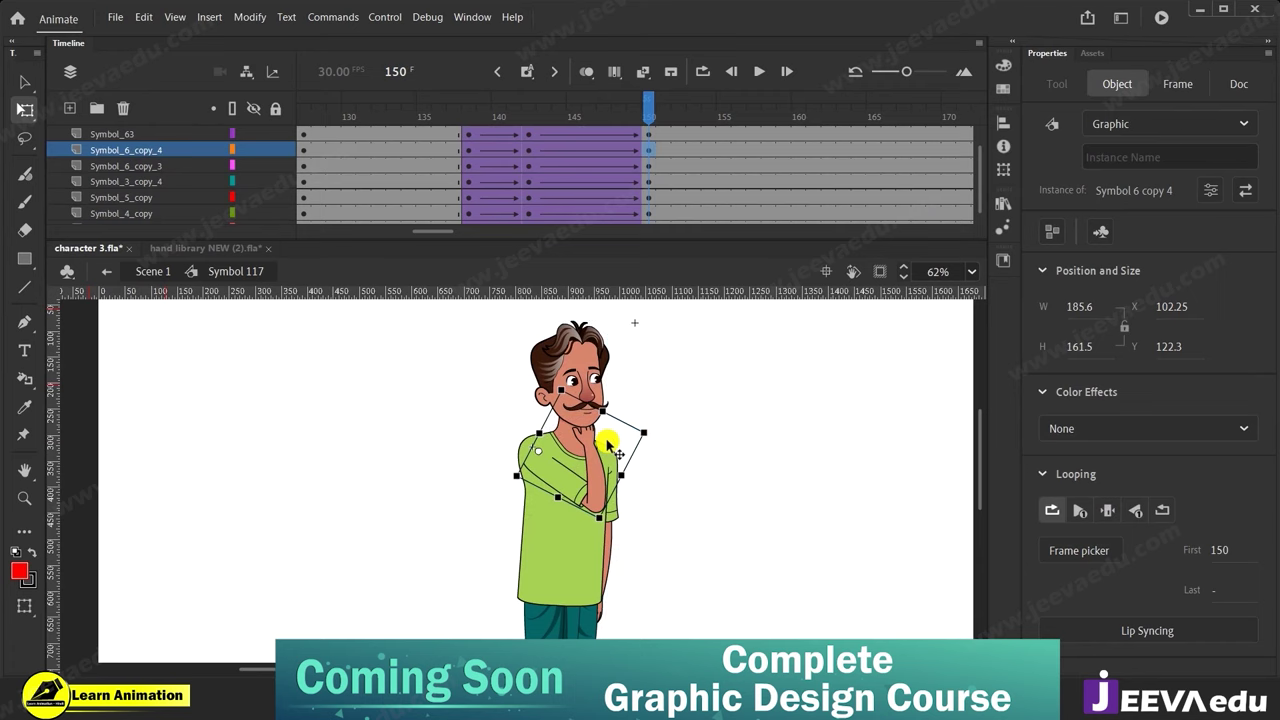
Move the bent arm's layer Symbol_6_copy_4 above the head layer Symbol_63.
left_click(580, 432)
left_click(112, 149)
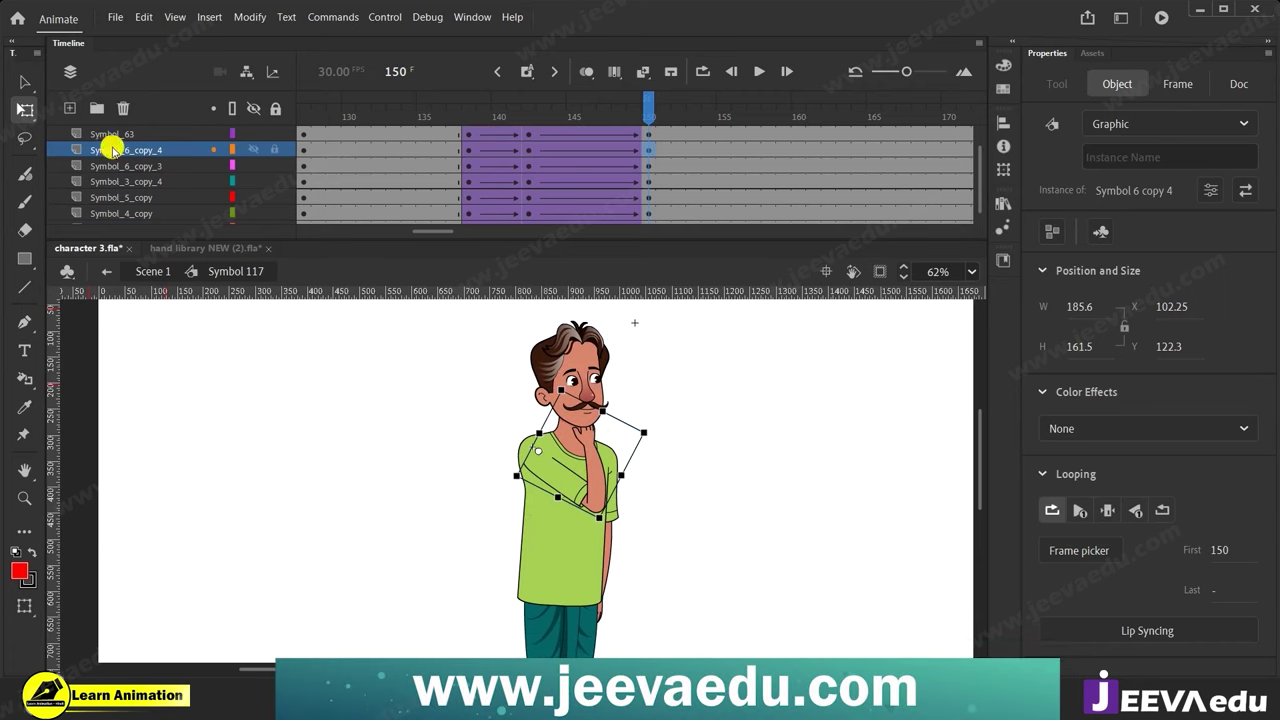
scroll(121, 125, "up", 1)
left_click_drag(121, 122, 124, 152)
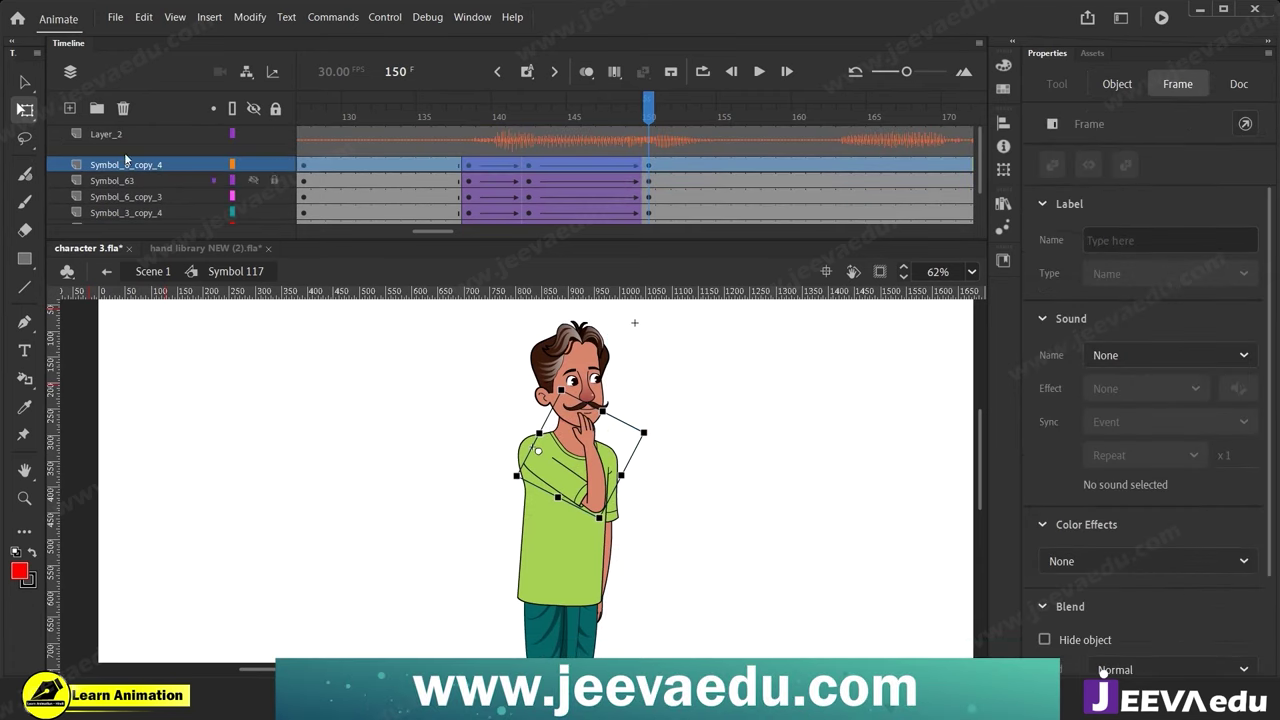
Nudge the raised arm at frame 150 sideways to X 106.45 so its sleeve lines up with the shoulder.
left_click(597, 507)
key("z")
left_click(538, 476)
left_click(538, 476)
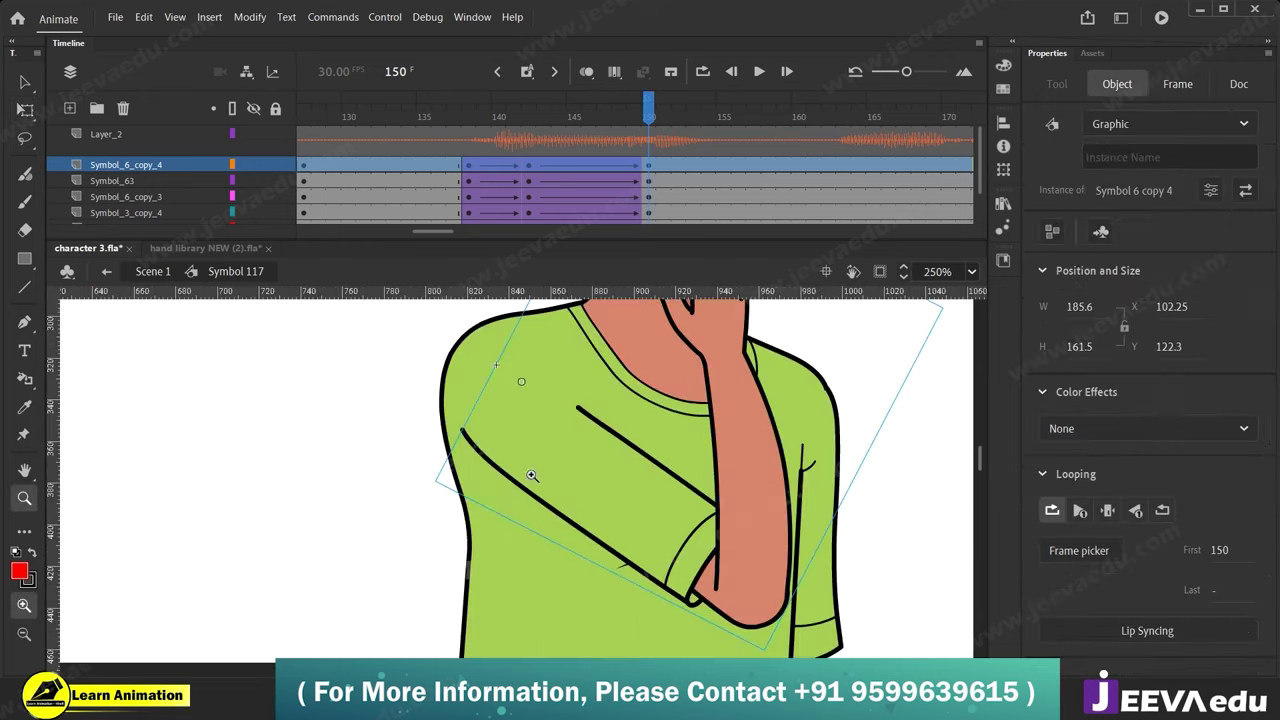
key("Left")
key("Left")
key("Left")
key("Left")
key("Left")
key("Left")
key("Left")
key("Left")
key("Left")
key("Left")
key("Left")
key("Left")
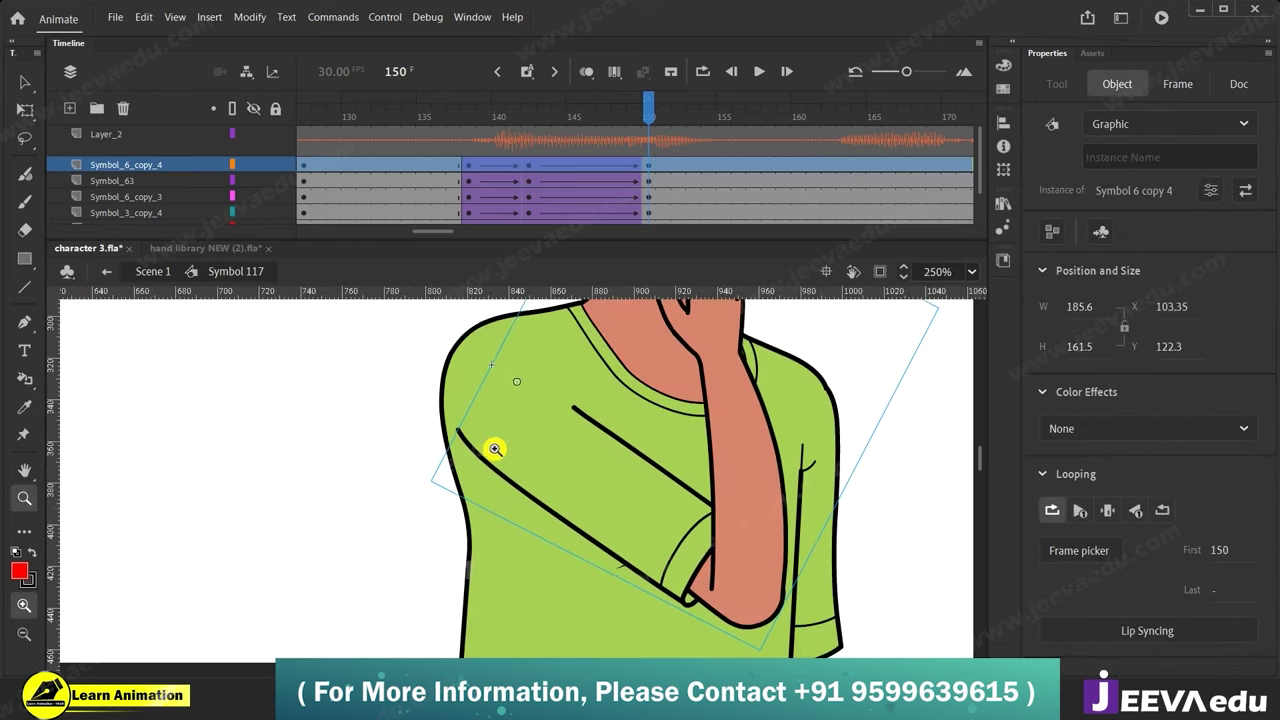
key("Left")
key("Left")
key("Left")
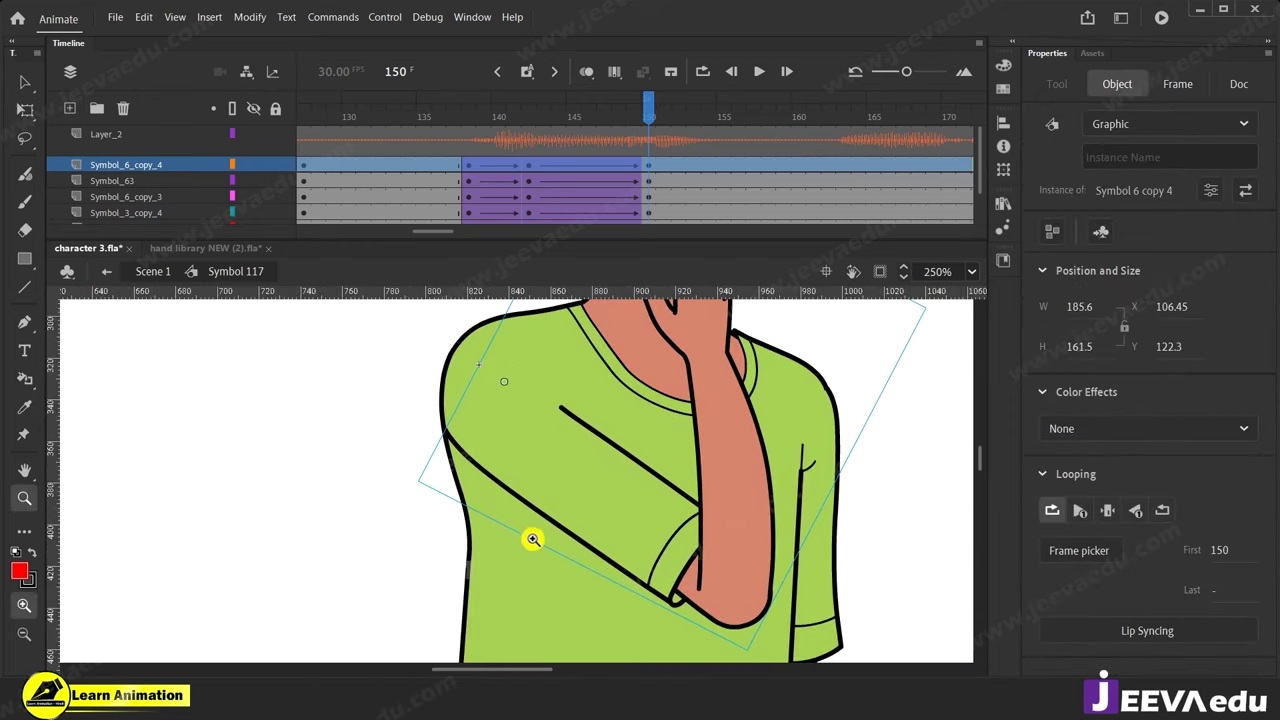
left_click(533, 539, "alt")
left_click(533, 539, "alt")
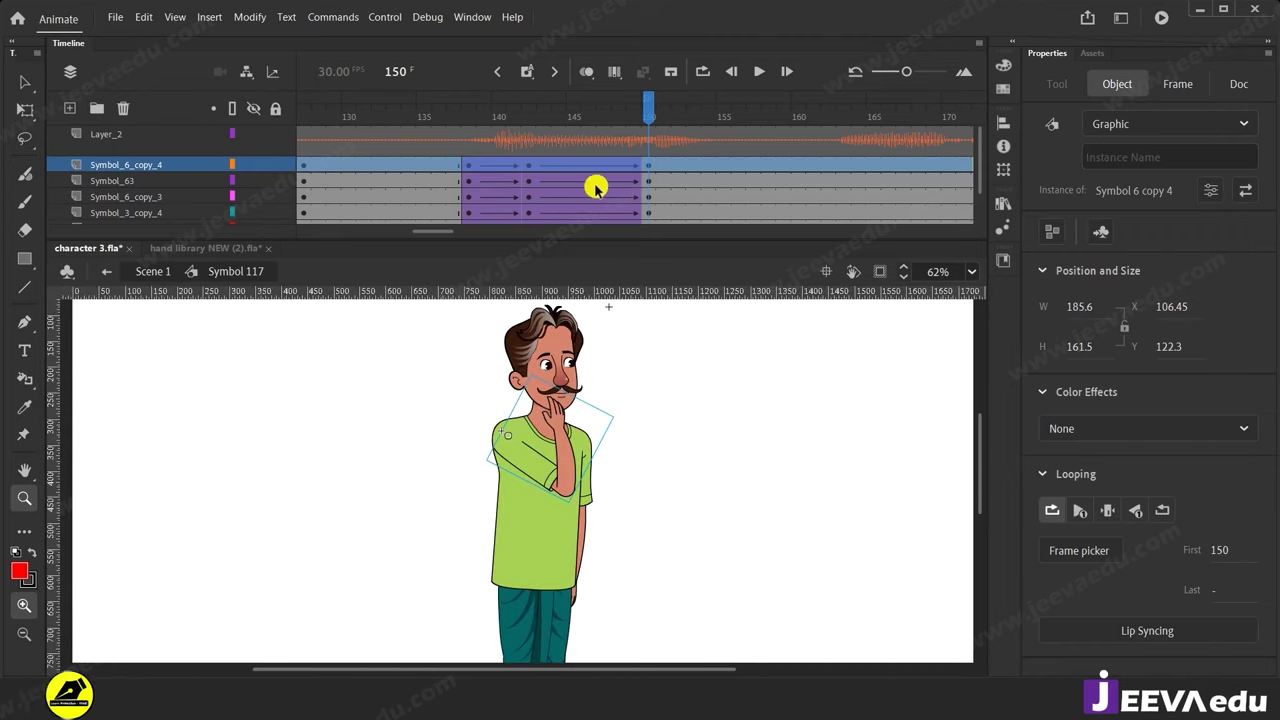
Open the raised arm's symbol at frame 150 and insert keyframes at frames 142 and 150 on forearm layer Symbol_32.
left_click(529, 165)
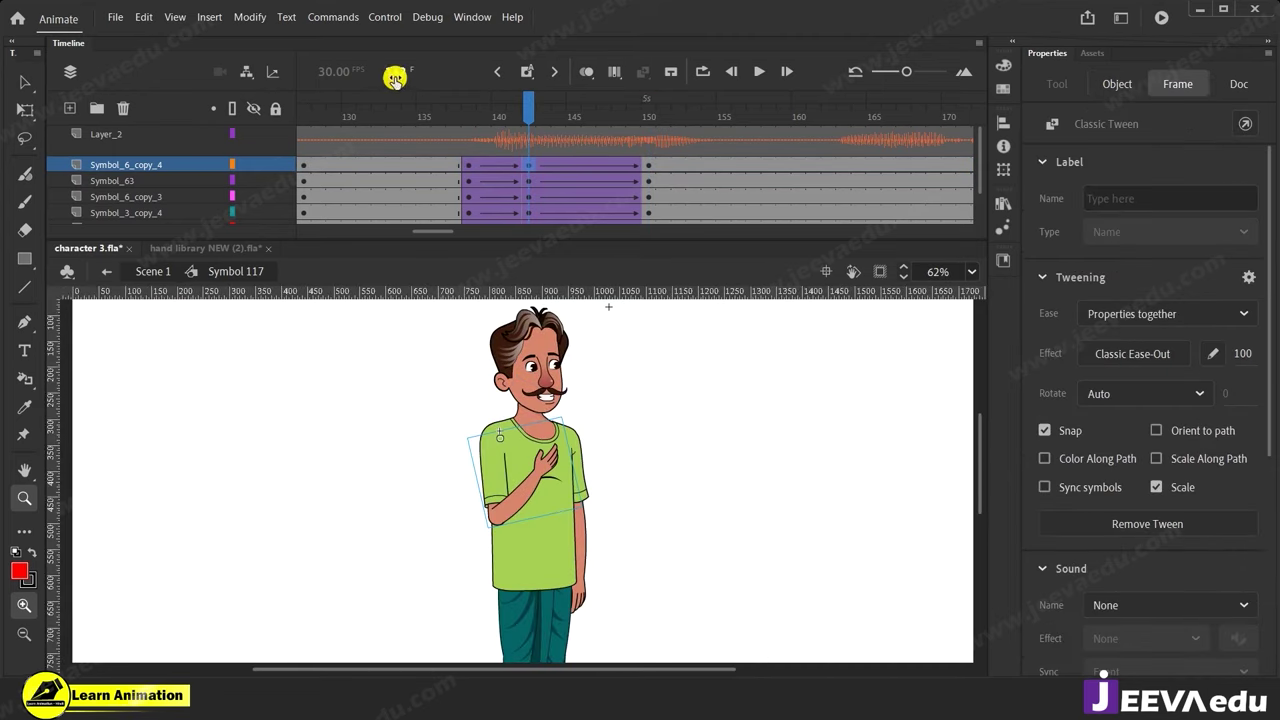
left_click_drag(664, 168, 650, 175)
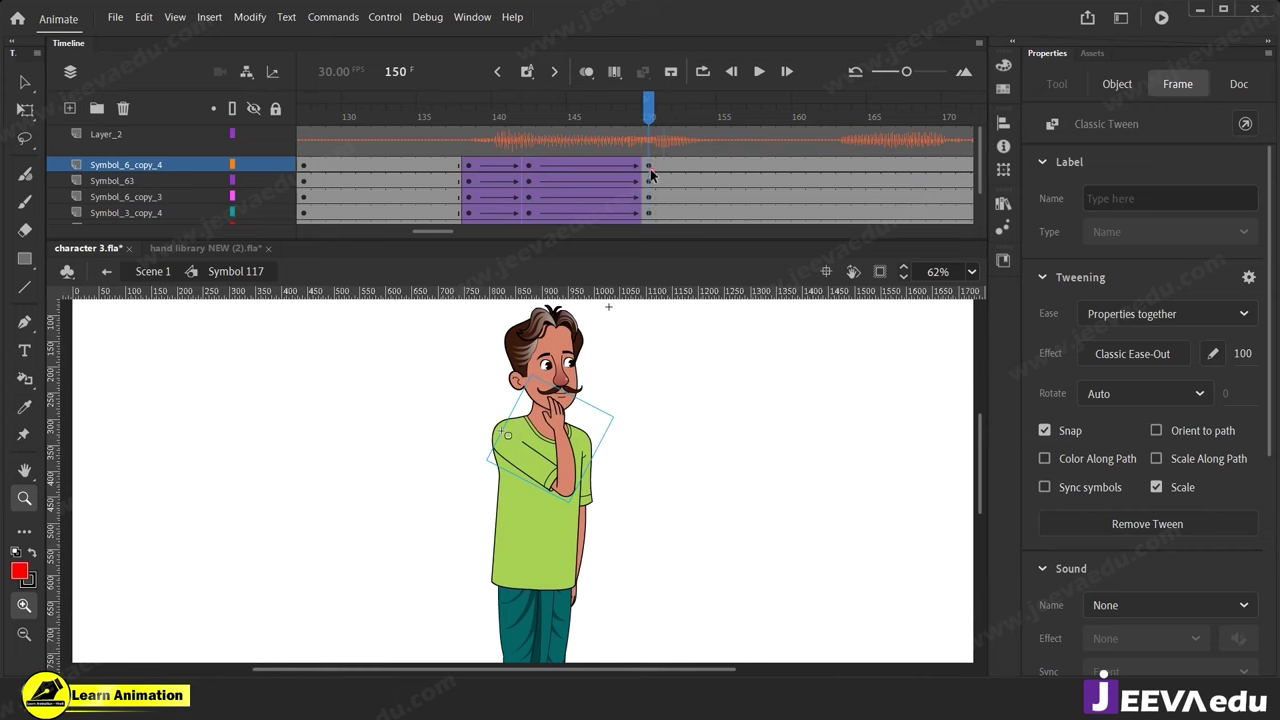
left_click(553, 440)
key("v")
double_click(540, 506)
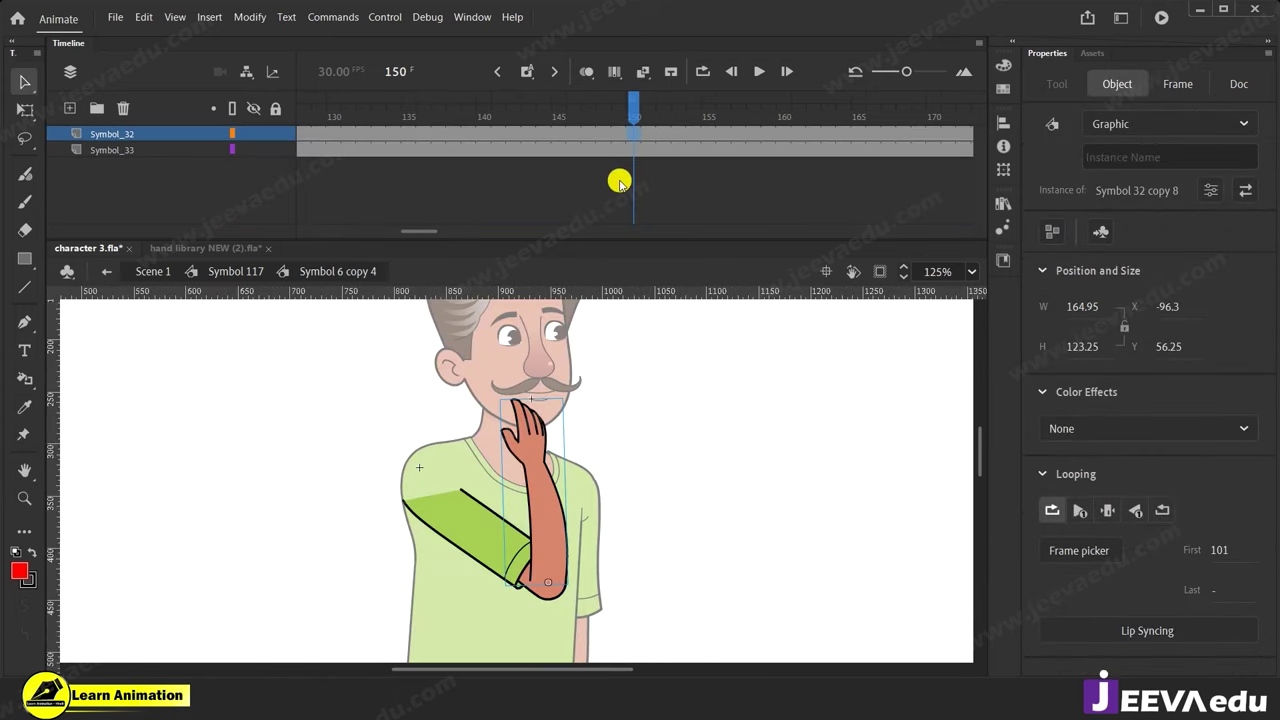
left_click(514, 134)
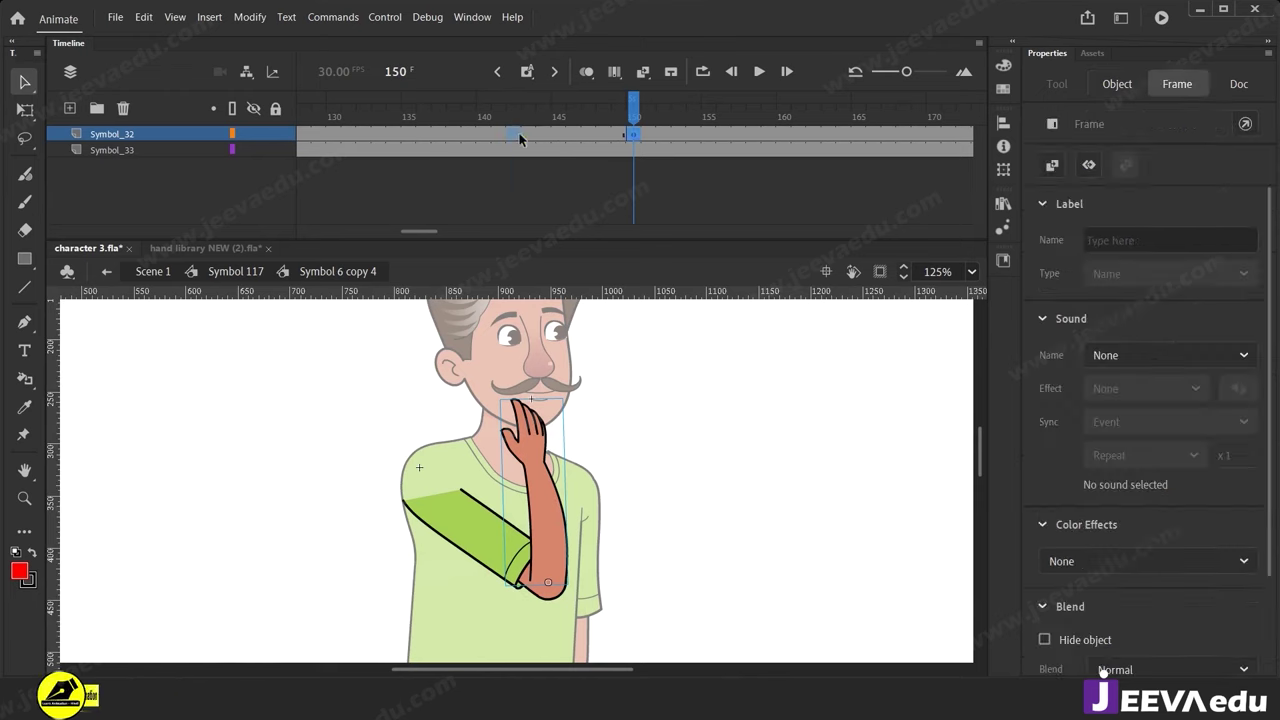
right_click(575, 136)
left_click(626, 168)
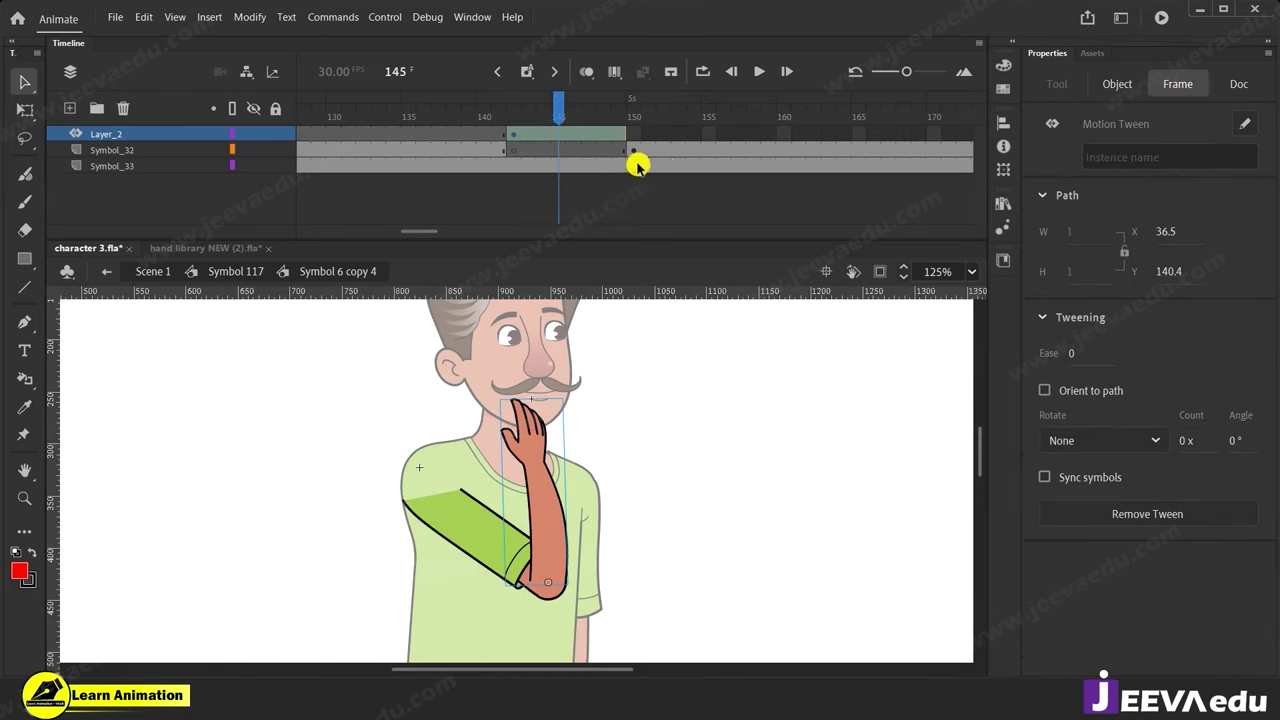
key("ctrl+z")
Create a classic tween on the forearm layer between frames 142 and 150 with an ease of 100.
right_click(556, 134)
left_click(618, 139)
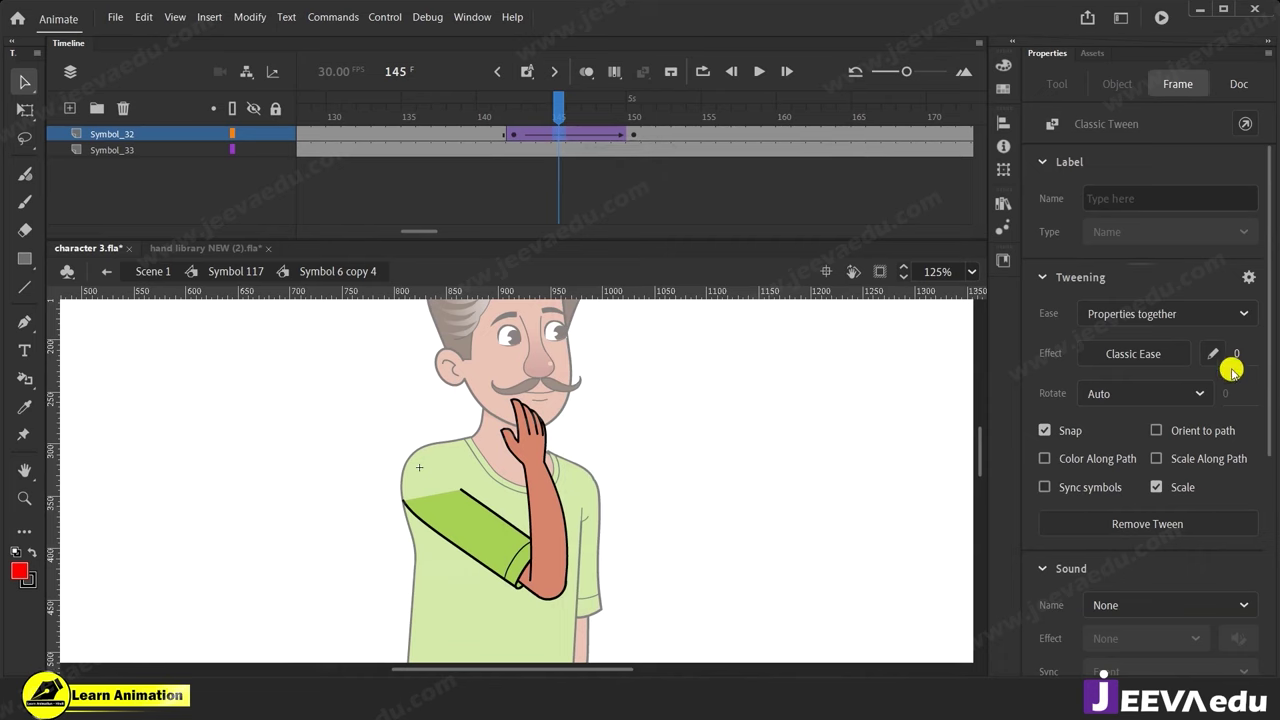
At frame 150, rotate the forearm around the elbow so the open hand extends in front of the body.
left_click(633, 134)
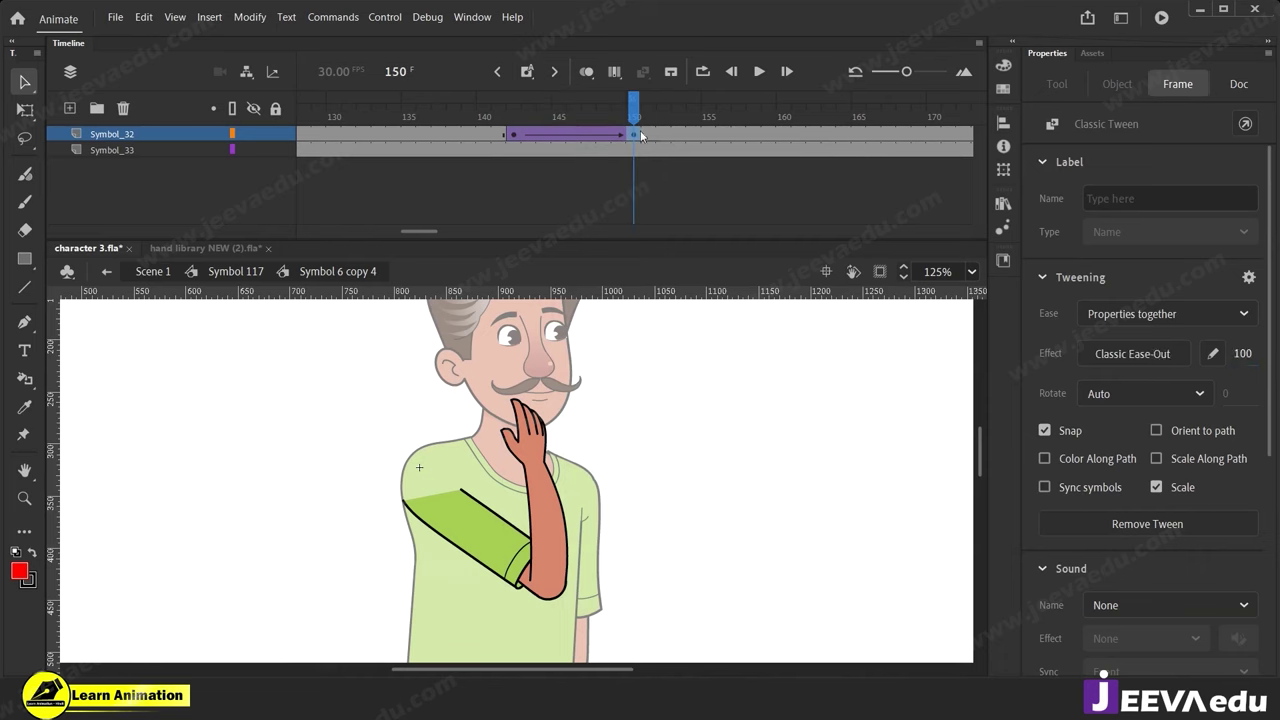
left_click(567, 432)
key("q")
left_click_drag(574, 400, 755, 514)
key("z")
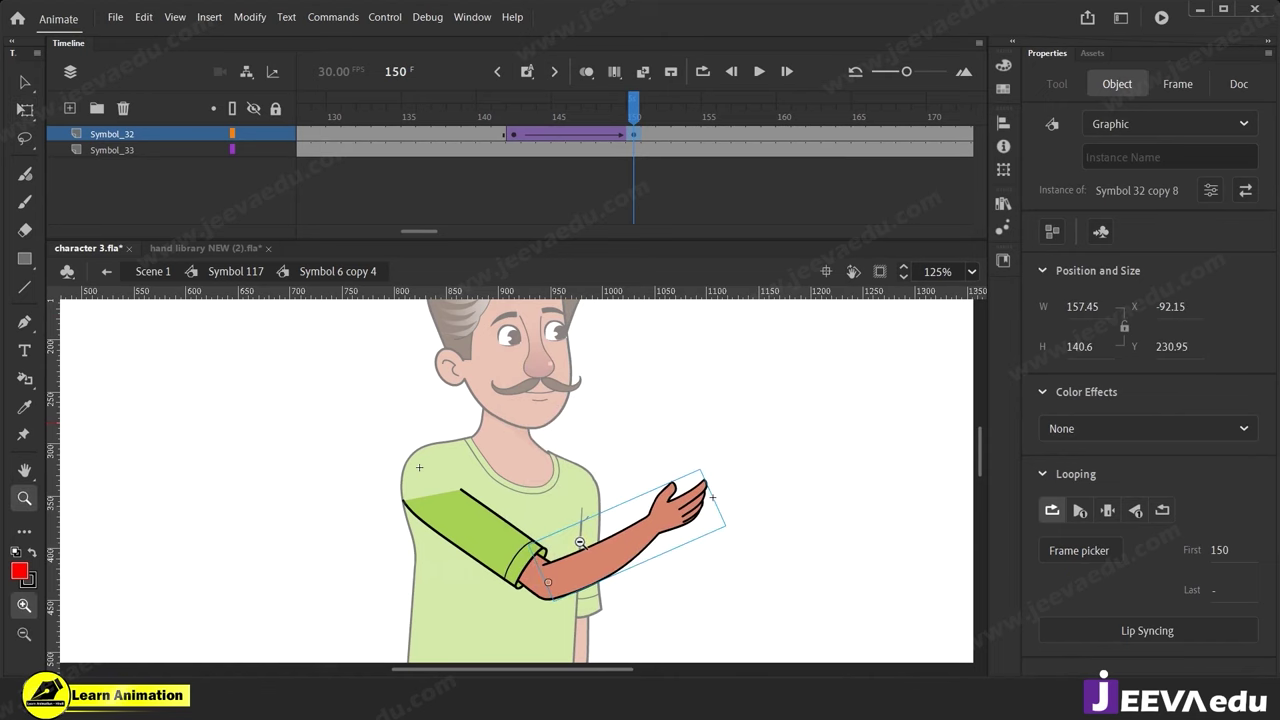
Examine the extended hand inside the forearm symbol, then return to Symbol 6 copy 4.
left_click(581, 542, "alt")
left_click(552, 500)
left_click(529, 446)
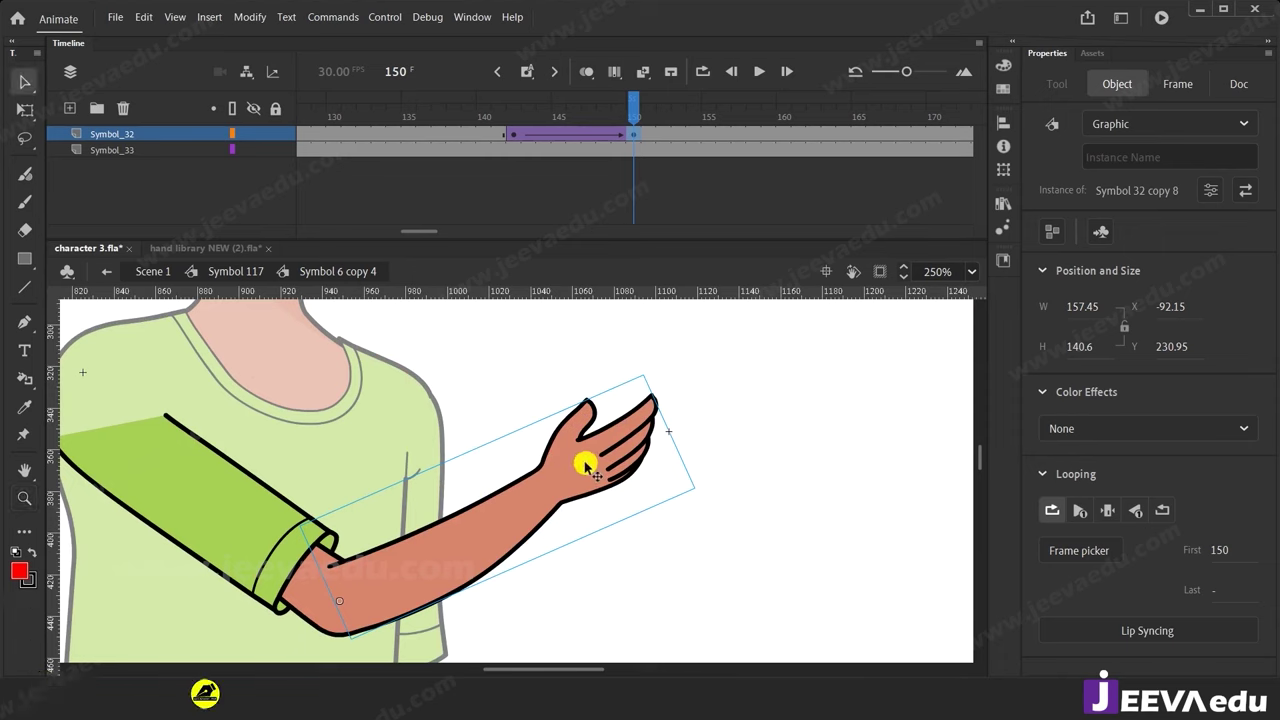
key("v")
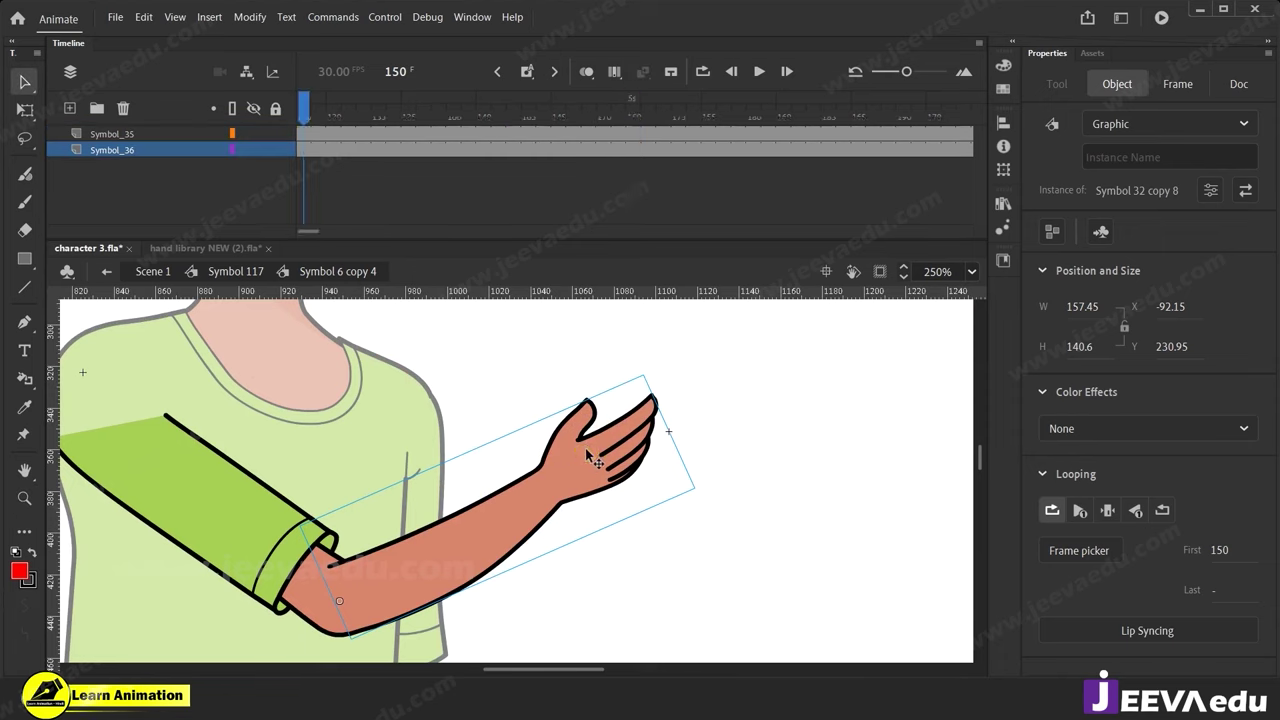
double_click(585, 452)
left_click(586, 448)
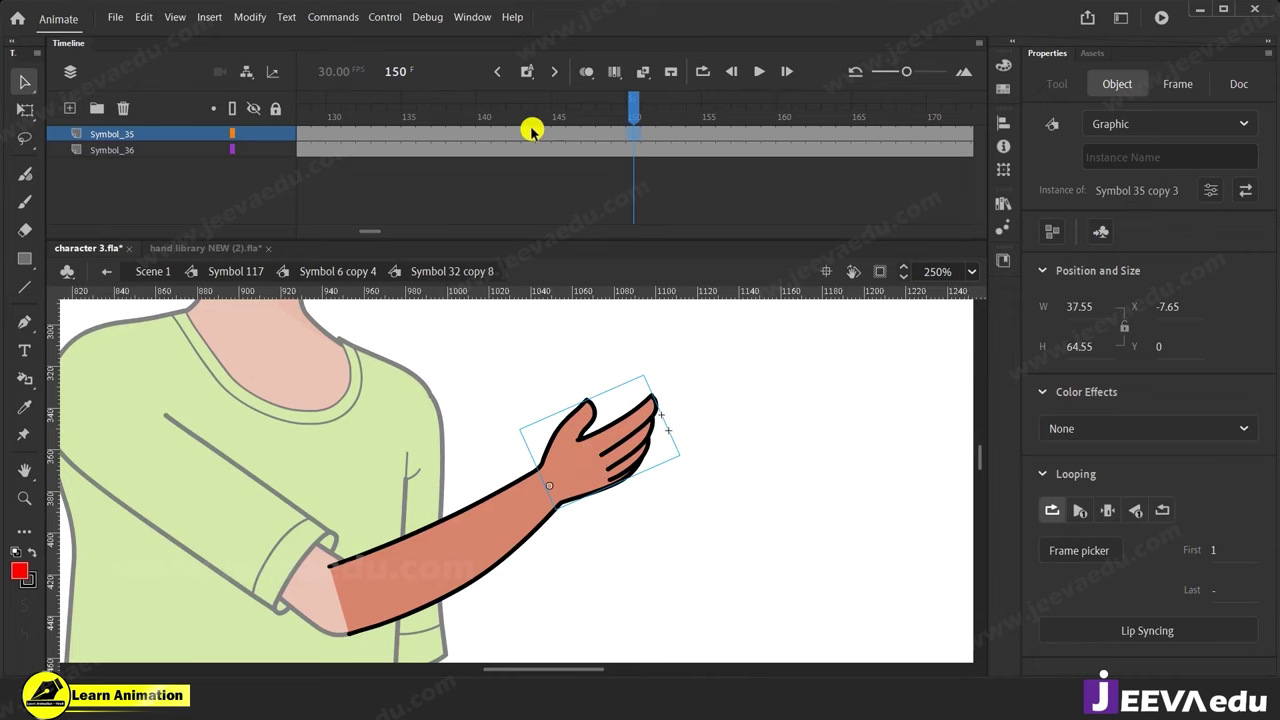
left_click(328, 271)
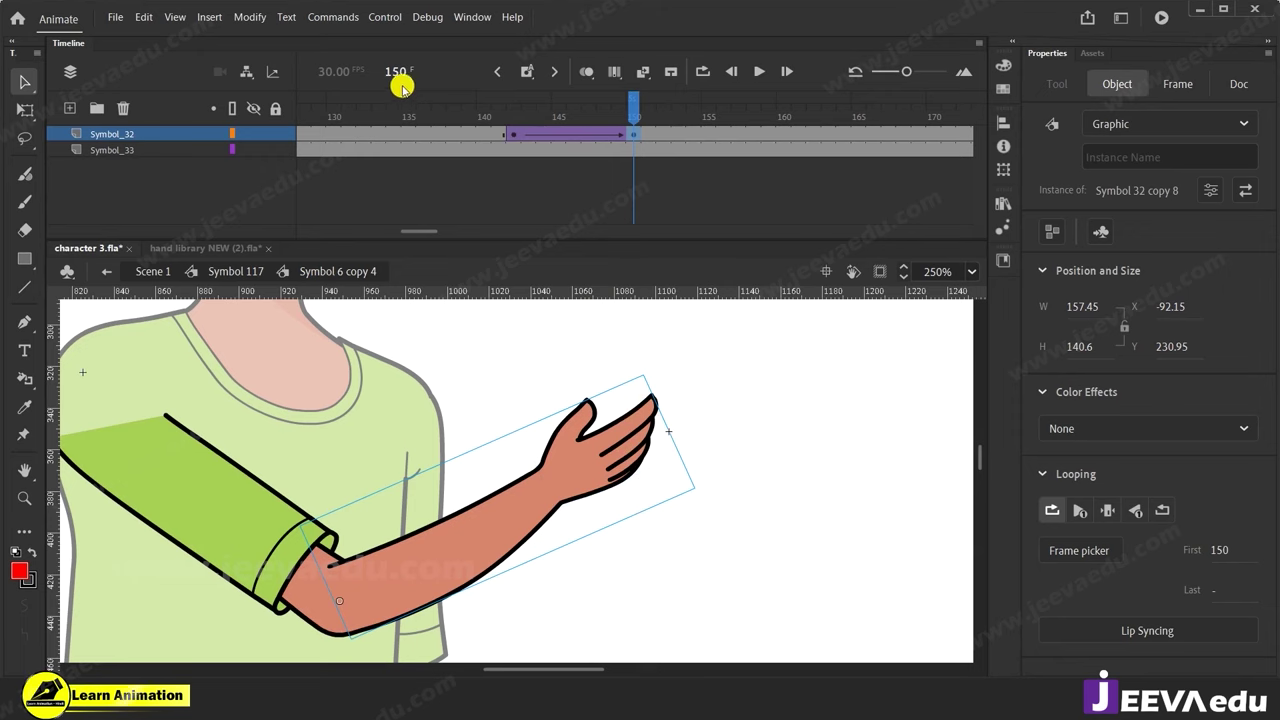
Return to Symbol 117 and scrub between frames 142 and 150 to check the arm's movement.
left_click(514, 134)
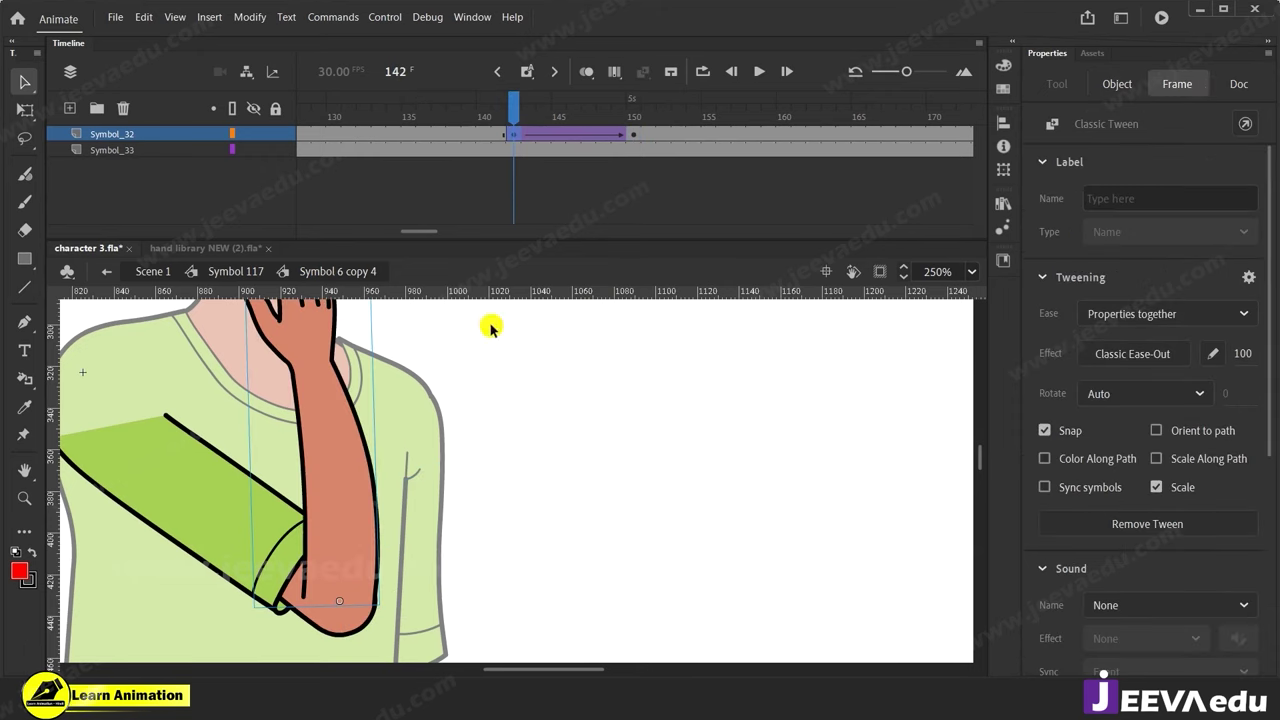
left_click(208, 276)
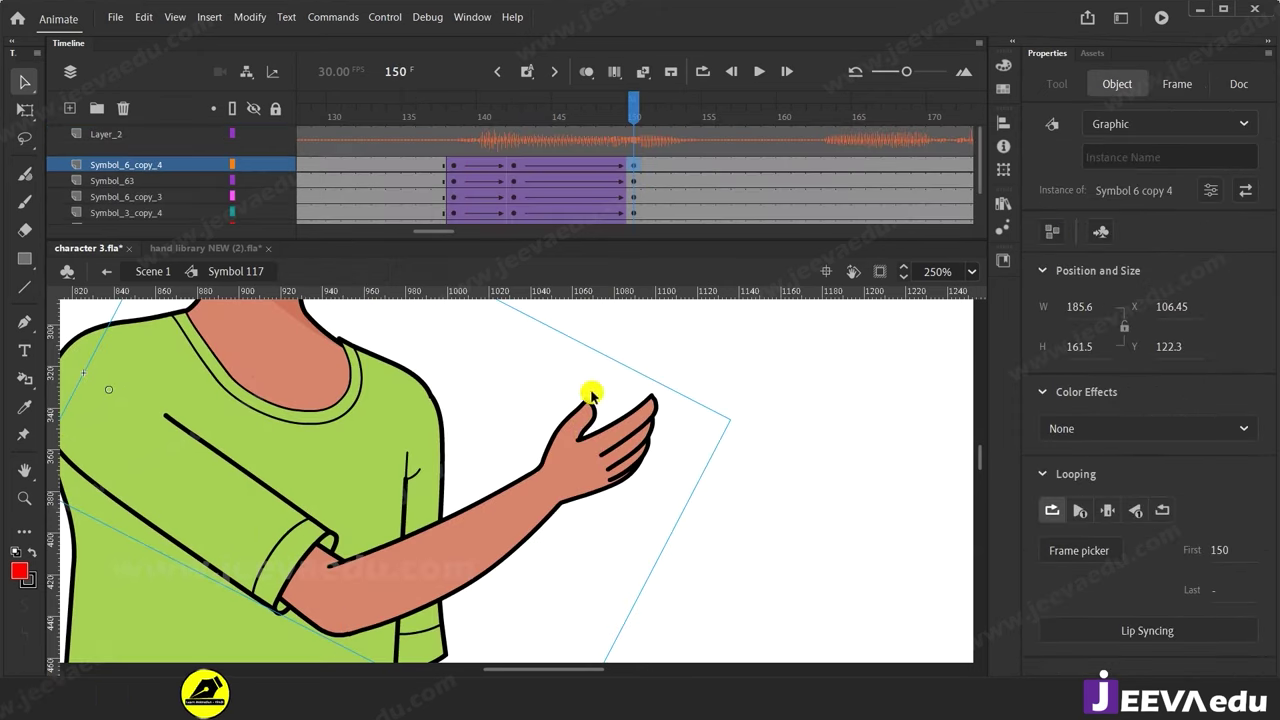
key("z")
left_click(506, 536, "alt")
left_click(534, 491, "alt")
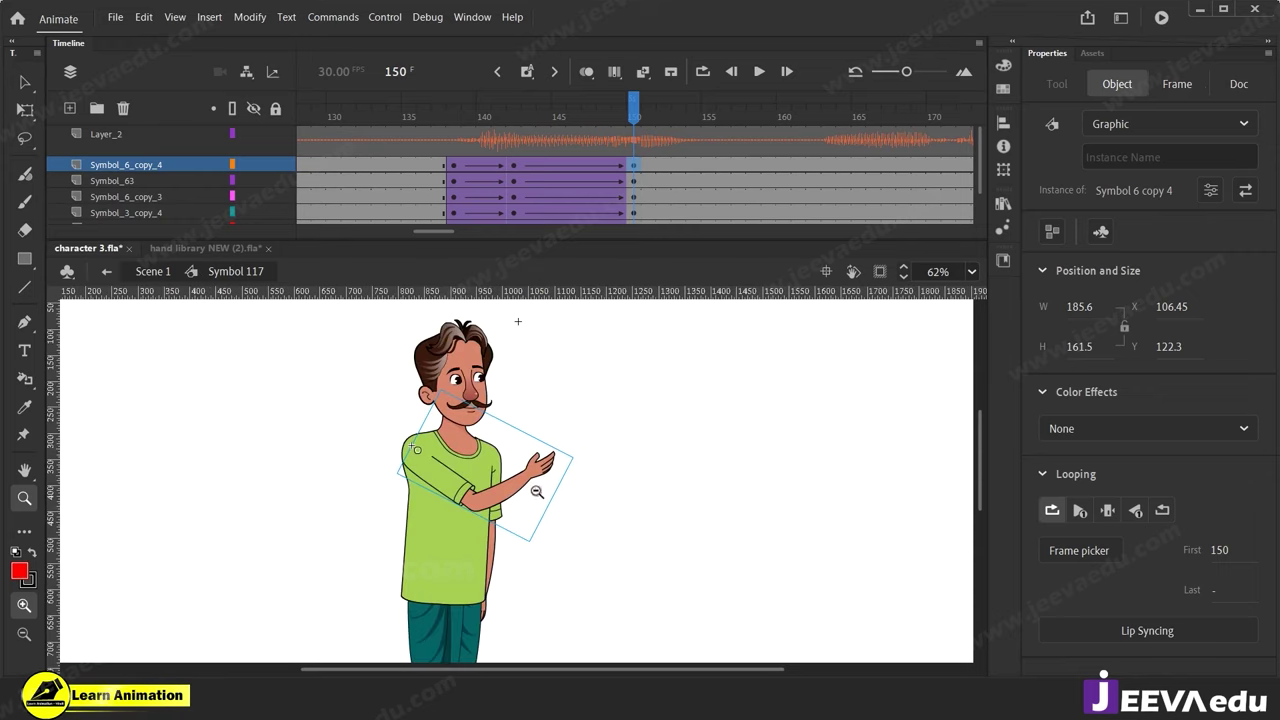
left_click_drag(600, 105, 510, 183)
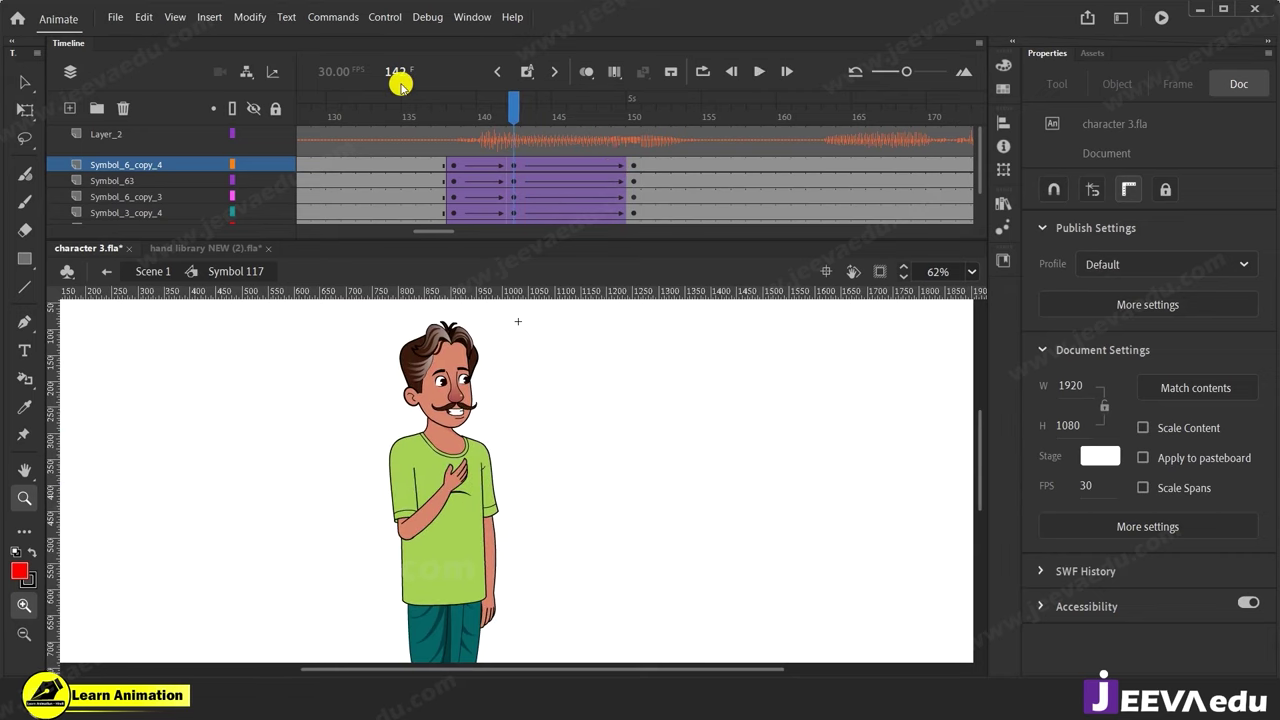
left_click_drag(514, 104, 634, 179)
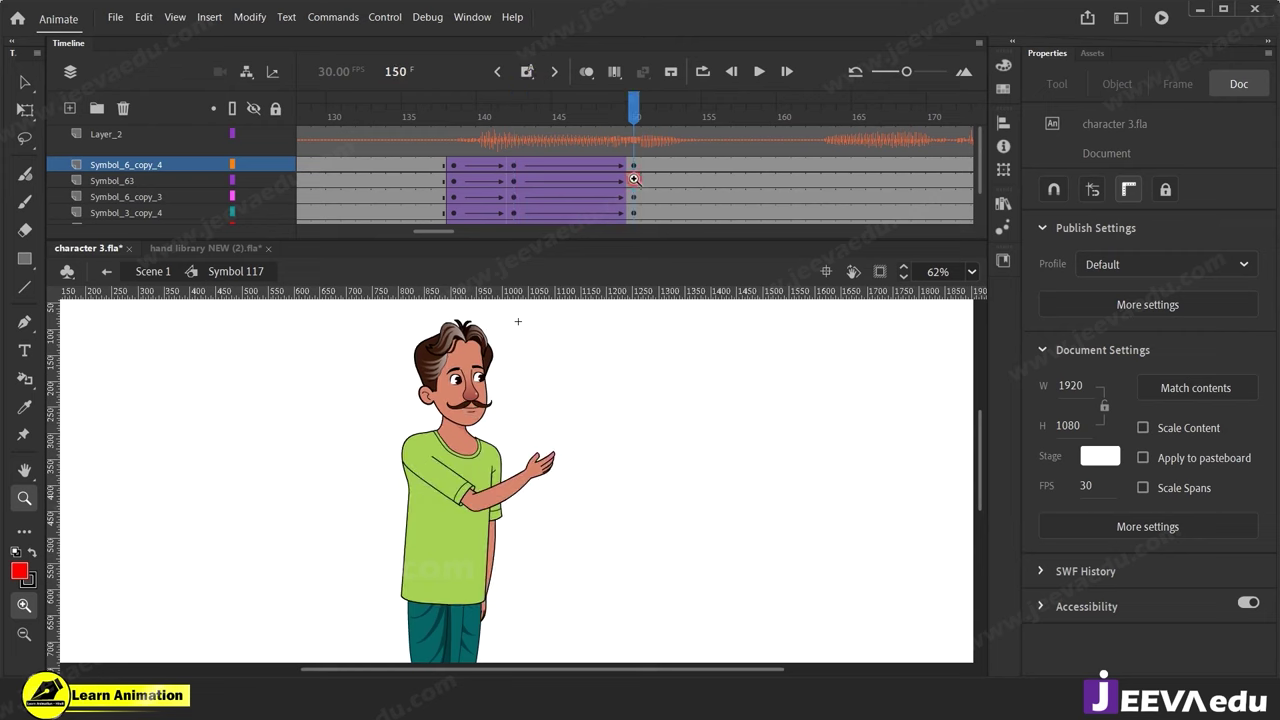
Reopen the extended arm's symbol, check the forearm tween from frame 142 to 150 and return to Symbol 117.
left_click(502, 487)
key("v")
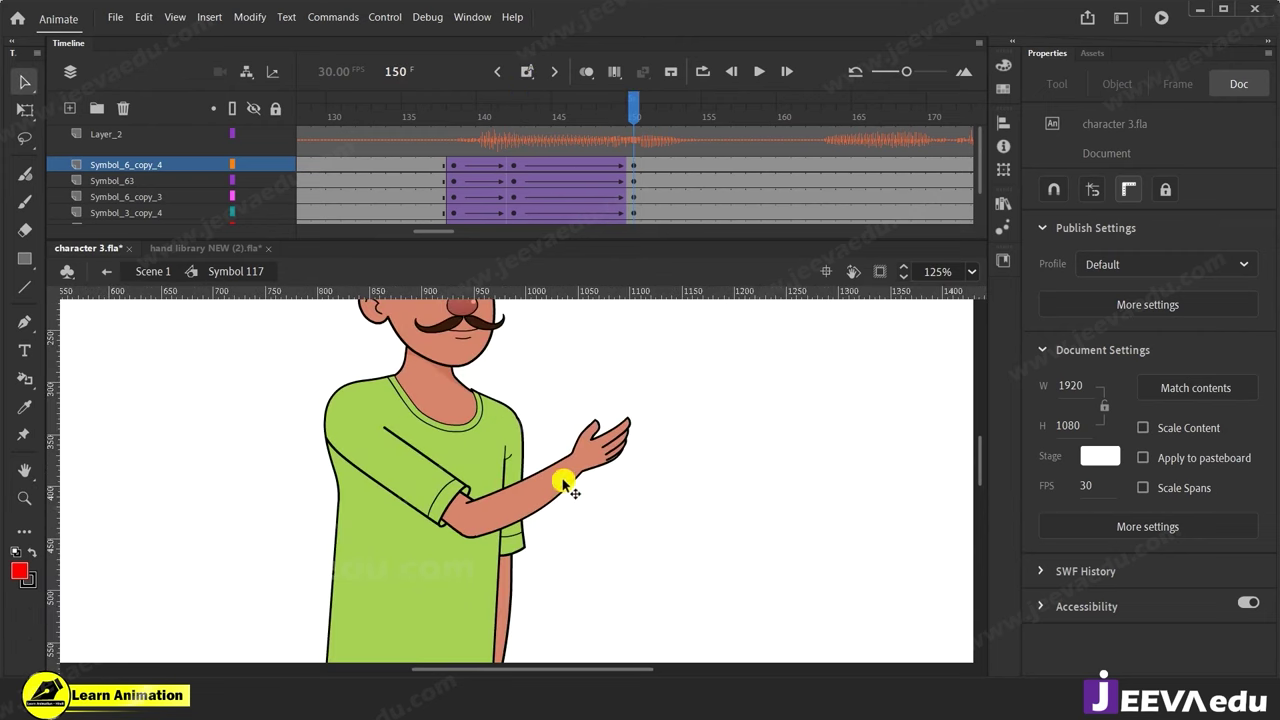
double_click(566, 480)
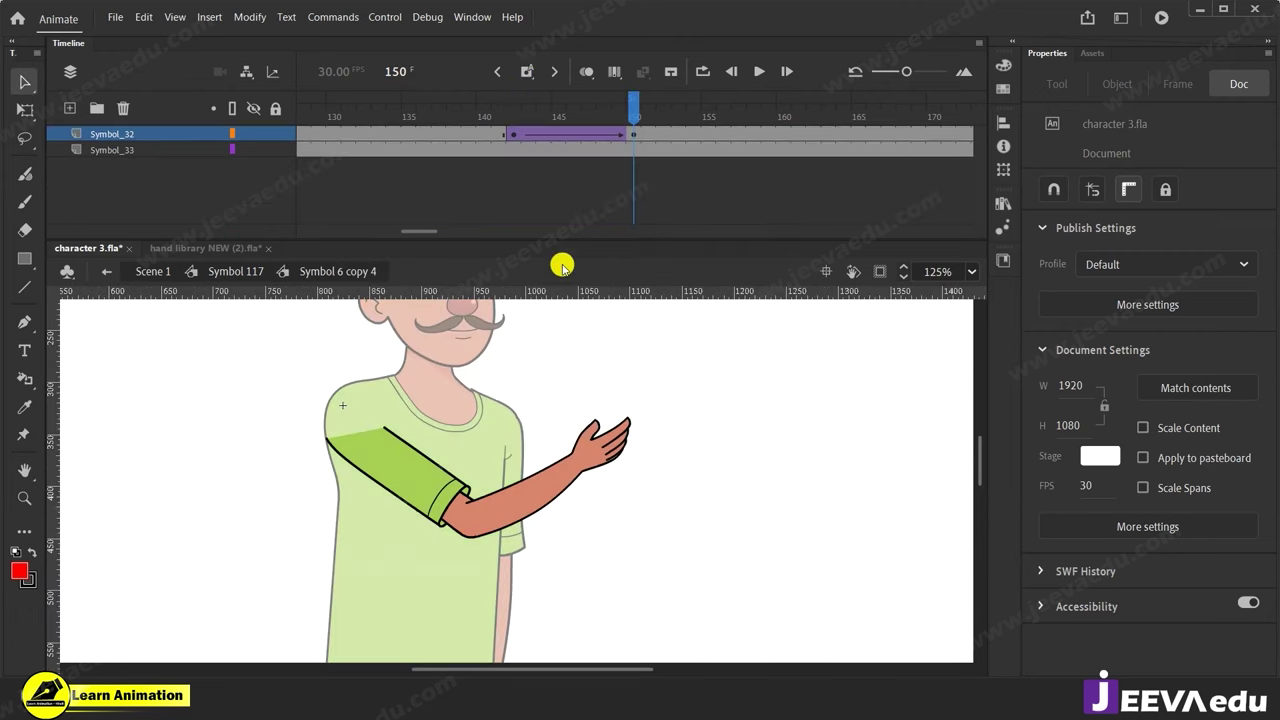
left_click(513, 134)
left_click_drag(566, 106, 633, 108)
left_click(597, 475)
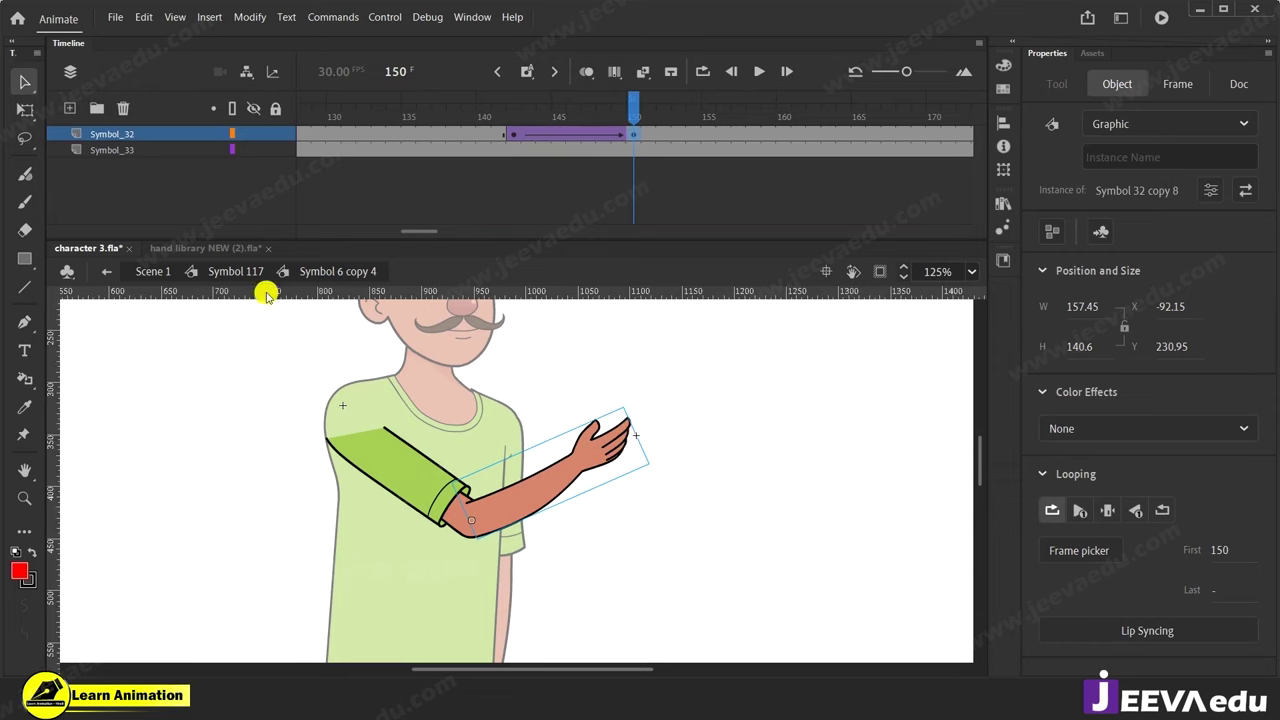
left_click(237, 271)
key("z")
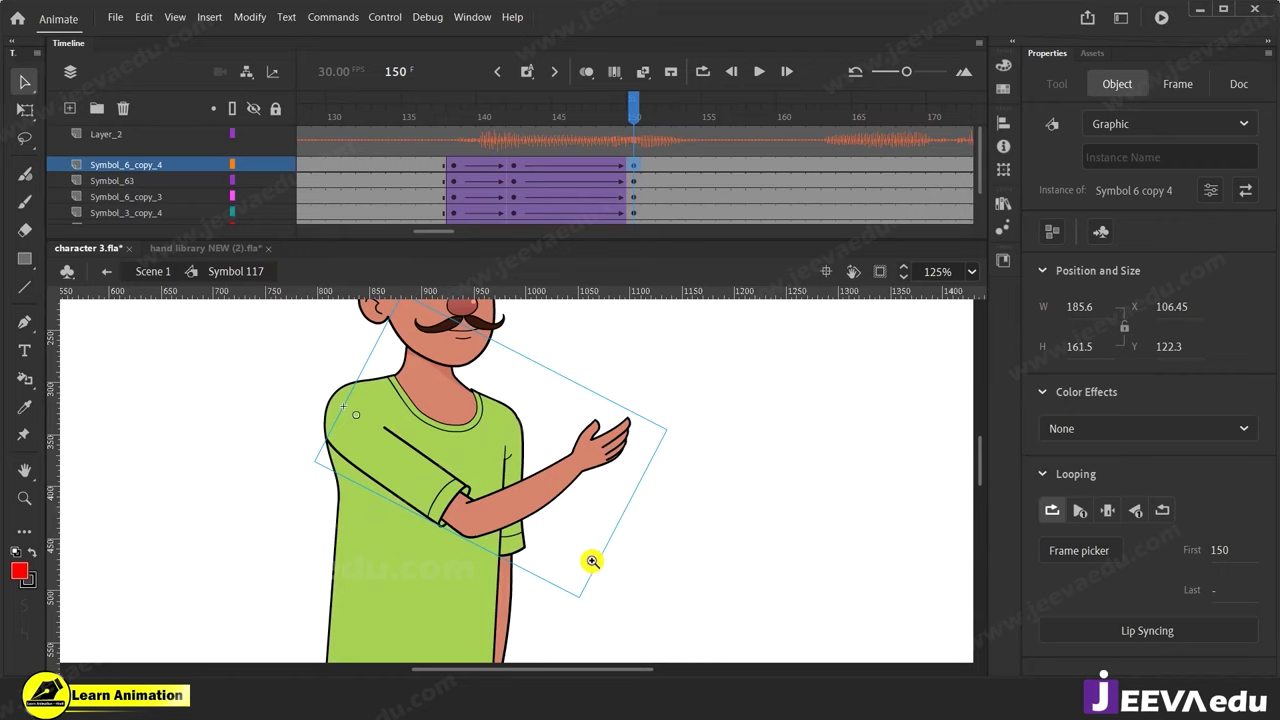
Open the extended arm's forearm symbol, Symbol 32 copy 8, at frame 150 and select its hand.
left_click(516, 515, "alt")
left_click(516, 515, "alt")
left_click_drag(432, 232, 362, 248)
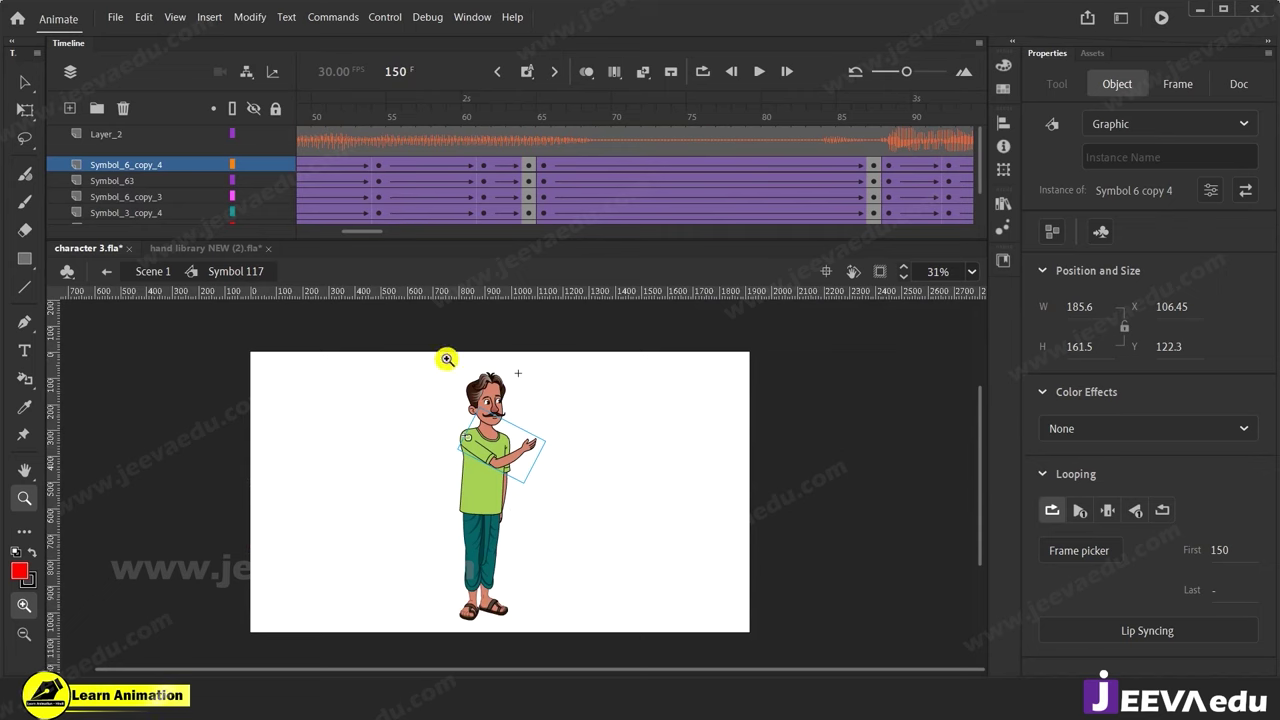
left_click_drag(365, 234, 436, 233)
left_click(540, 436)
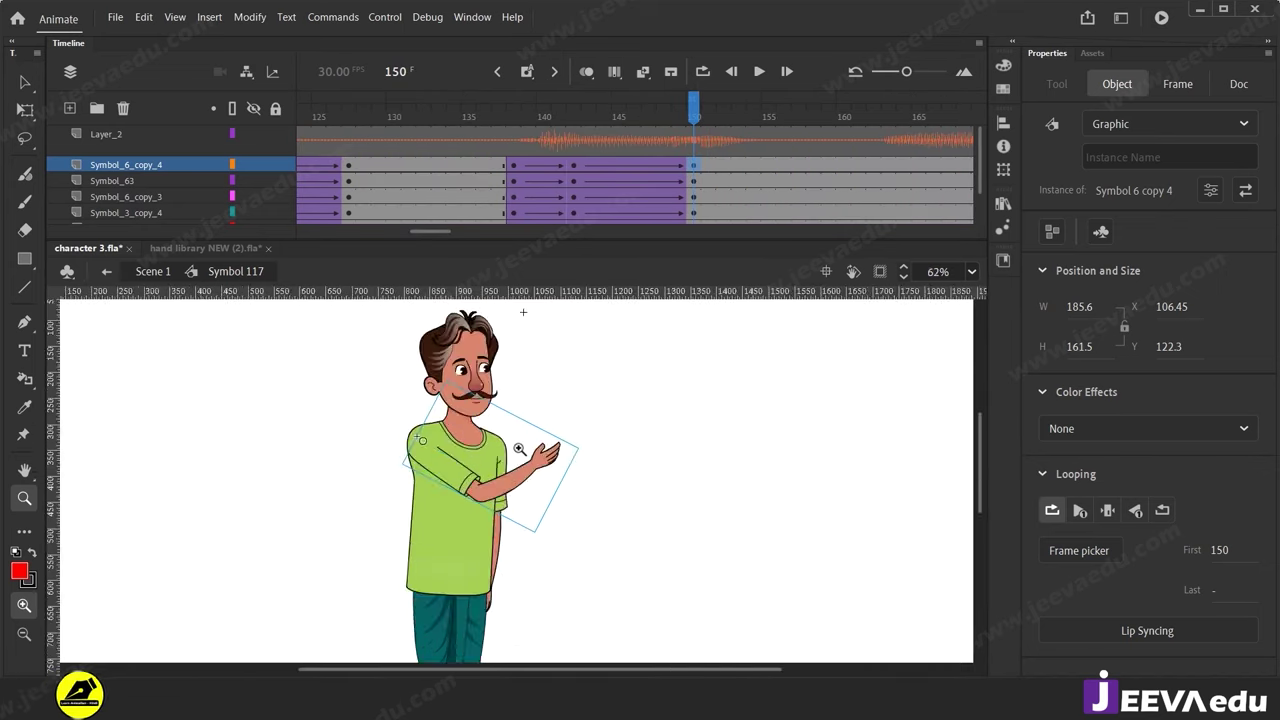
left_click(519, 449)
left_click_drag(553, 546, 608, 540)
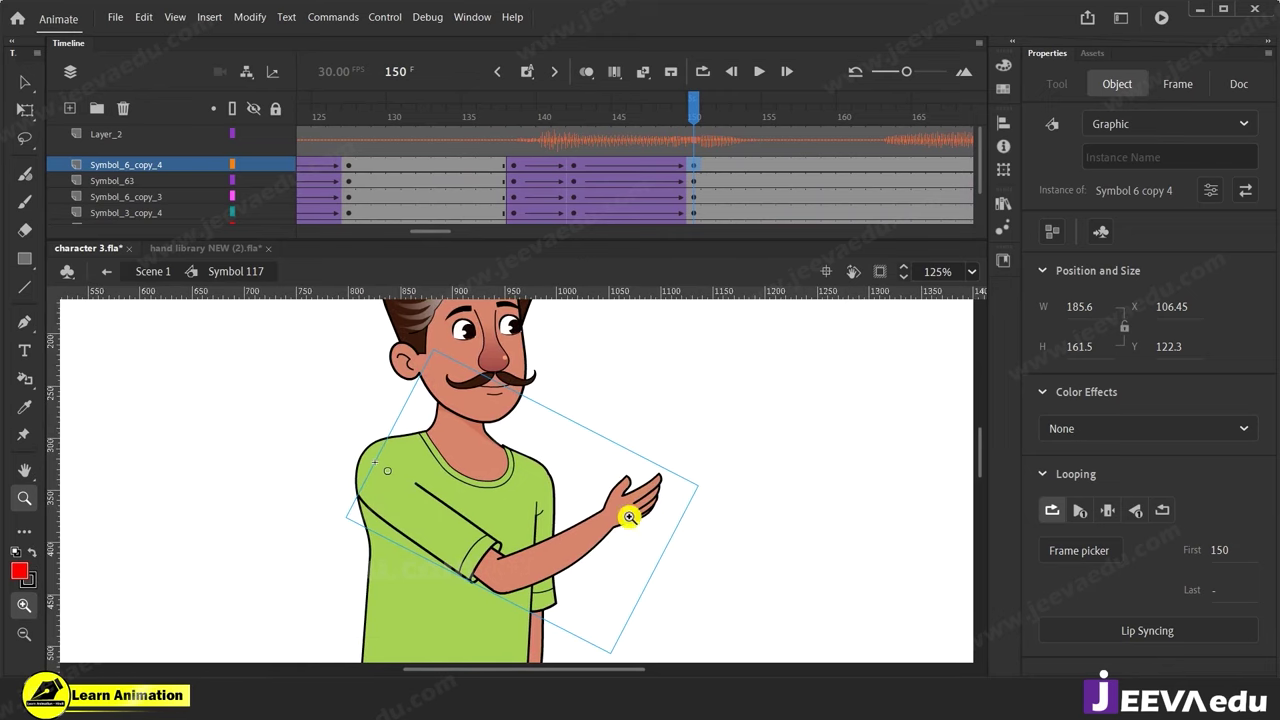
key("v")
double_click(629, 516)
double_click(622, 512)
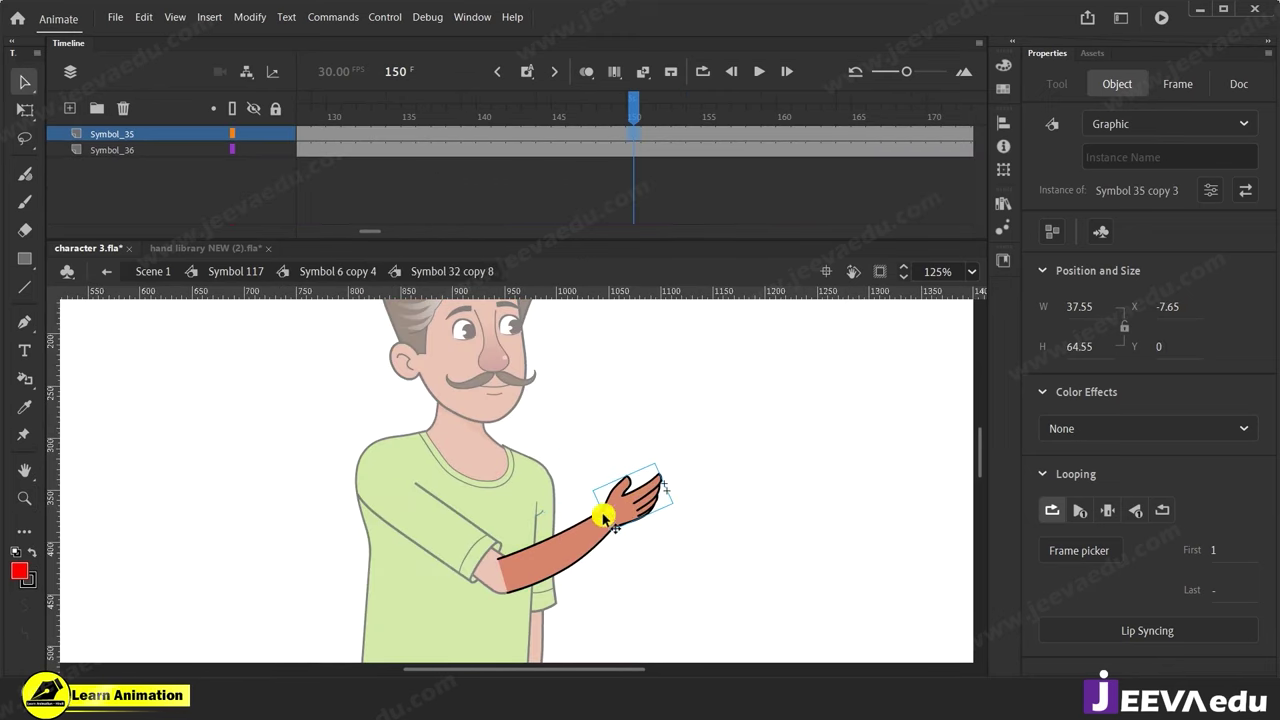
Keyframe the hand layer Symbol_35 at frames 142 and 150 and join them with a classic tween using Classic Ease-Out 100.
key("z")
left_click(600, 515)
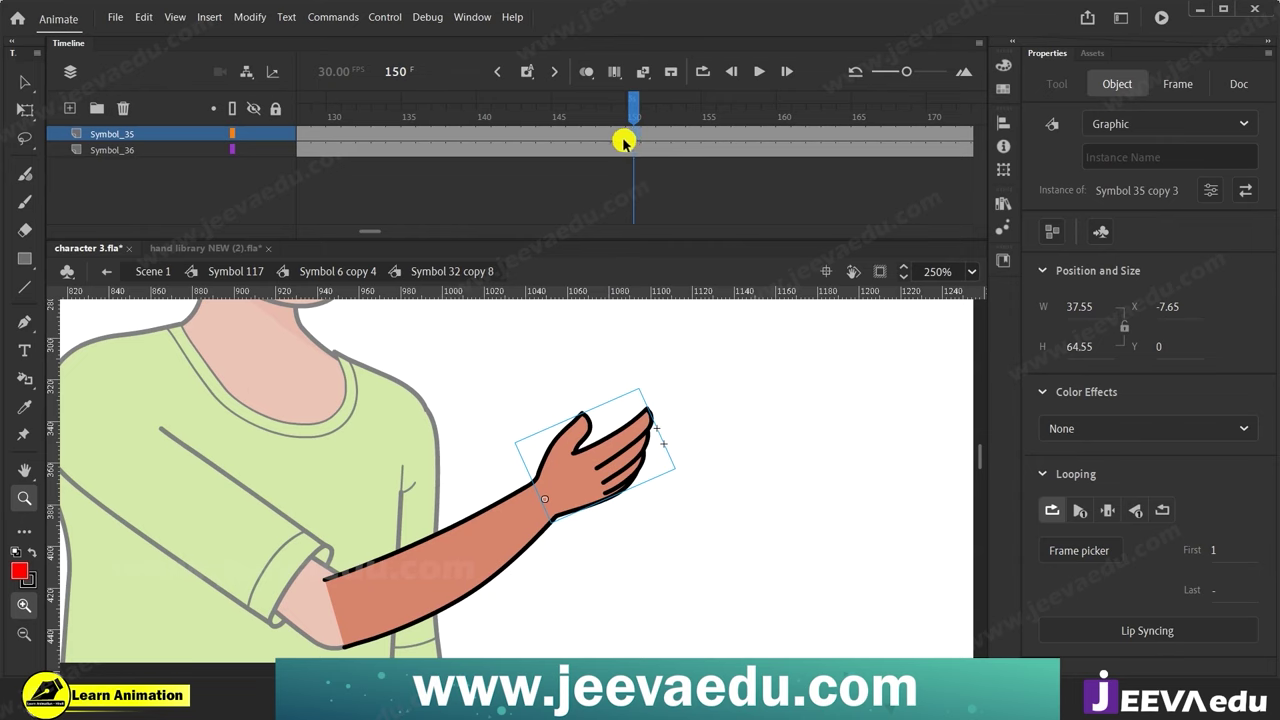
left_click_drag(499, 135, 511, 135)
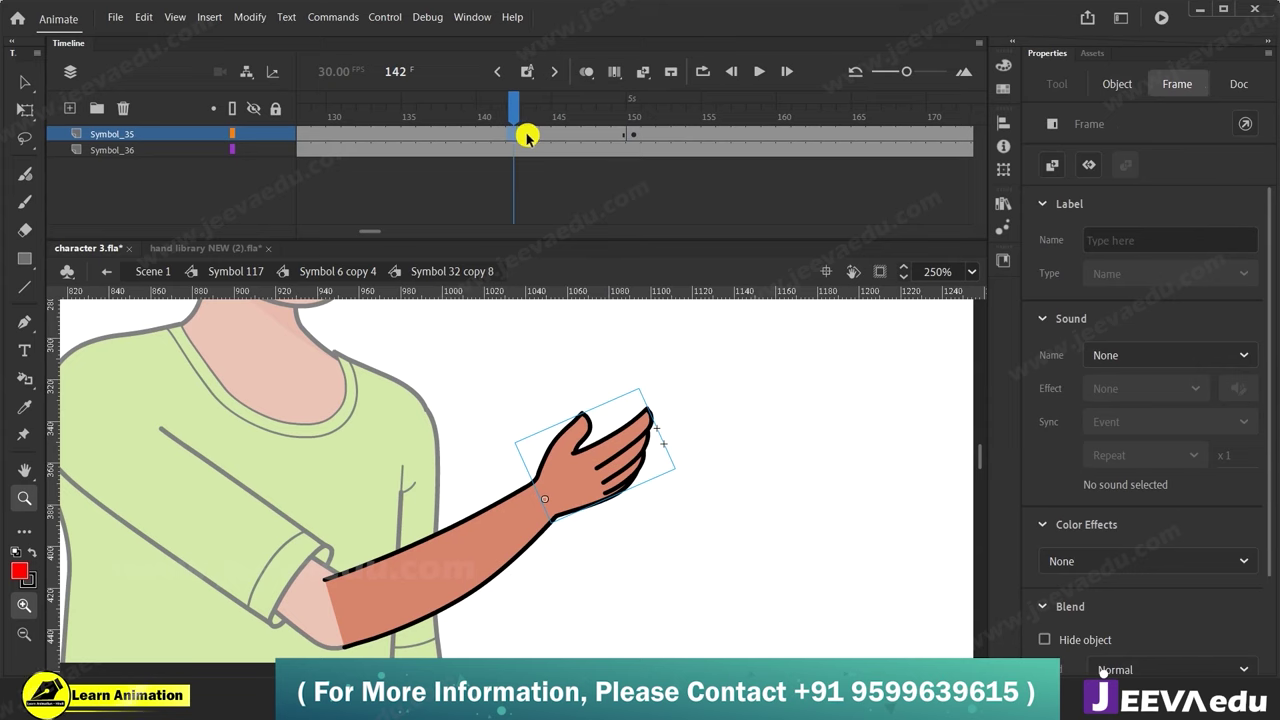
right_click(558, 134)
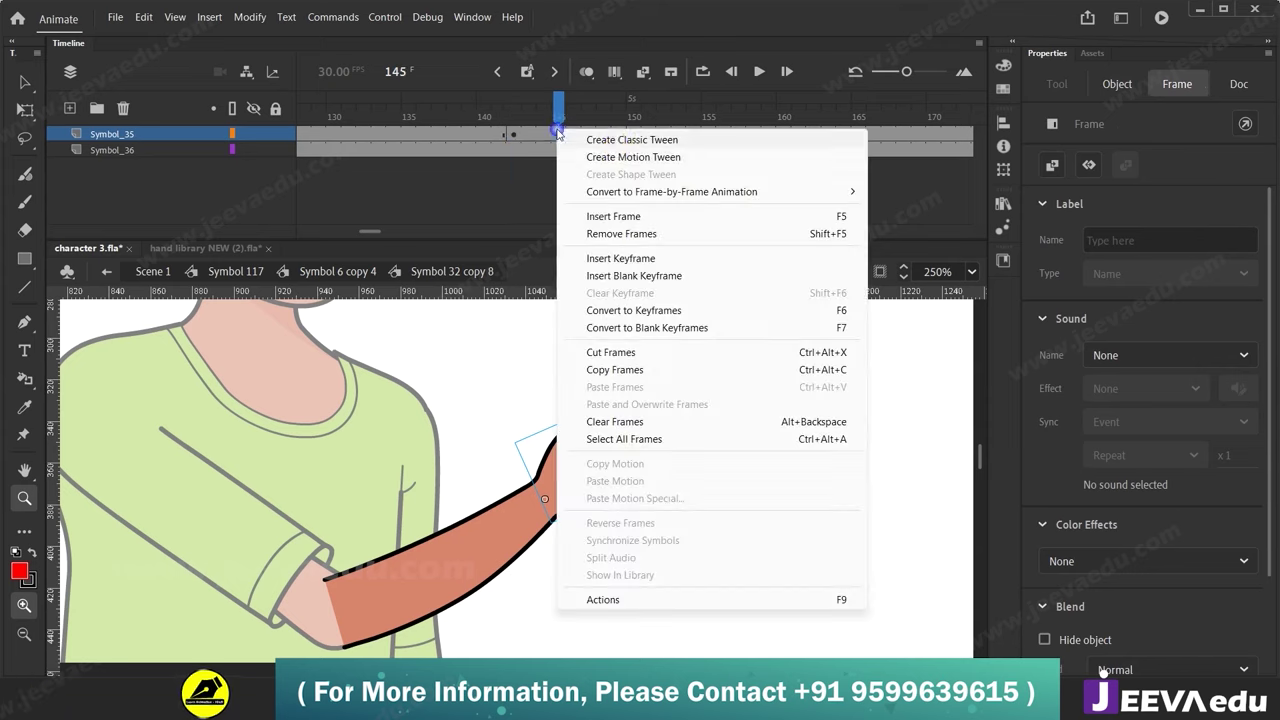
left_click(617, 141)
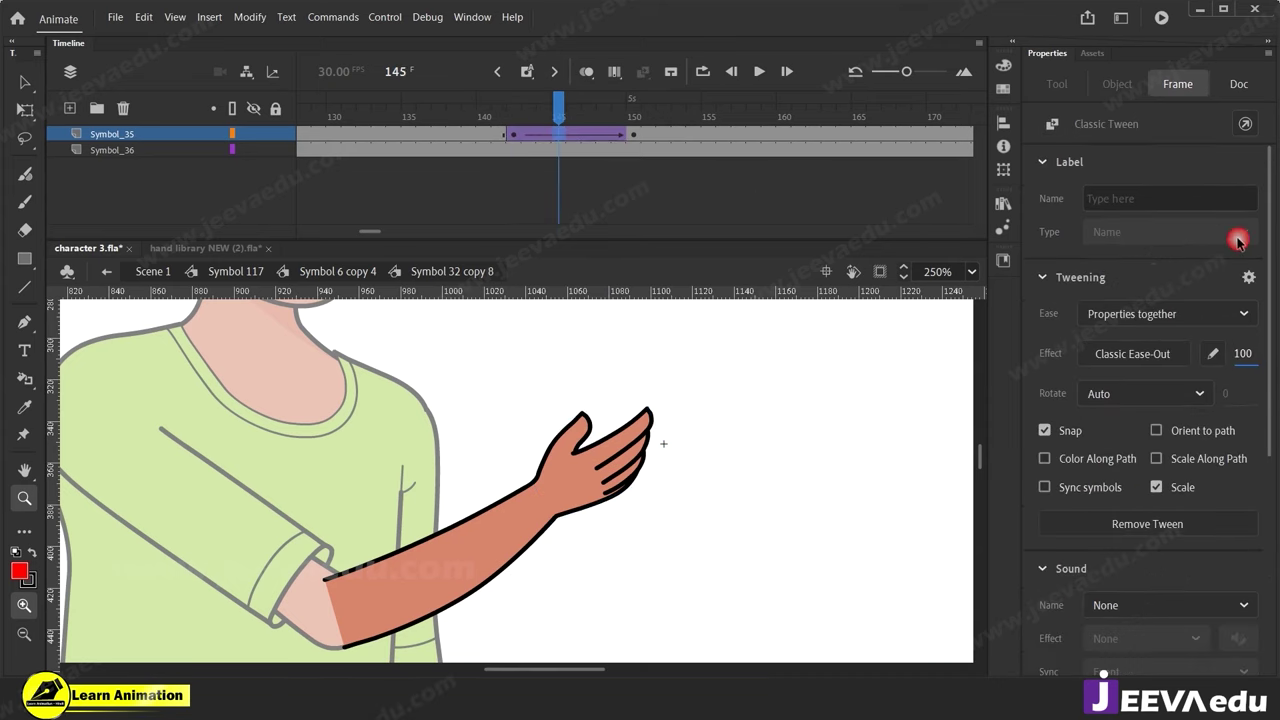
Examine the hand closely at frame 150 and step back and forth through the first frames of its tween.
left_click(622, 136)
left_click(603, 494)
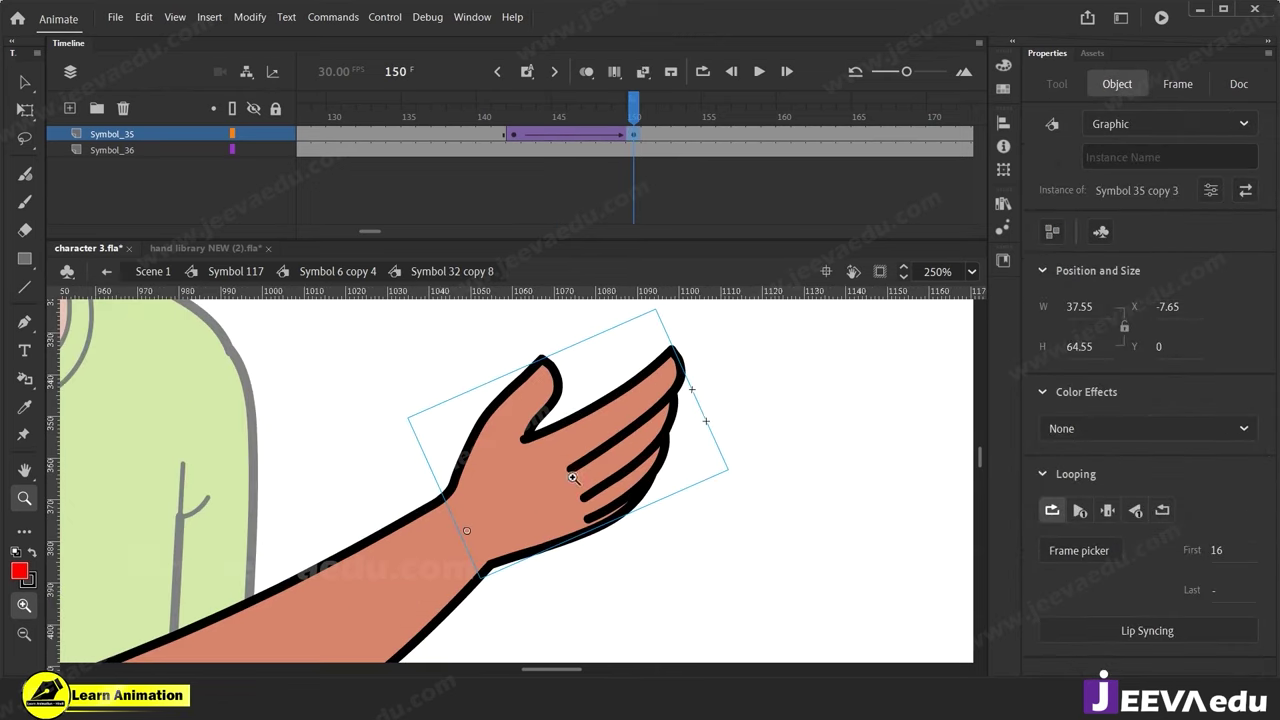
key("v")
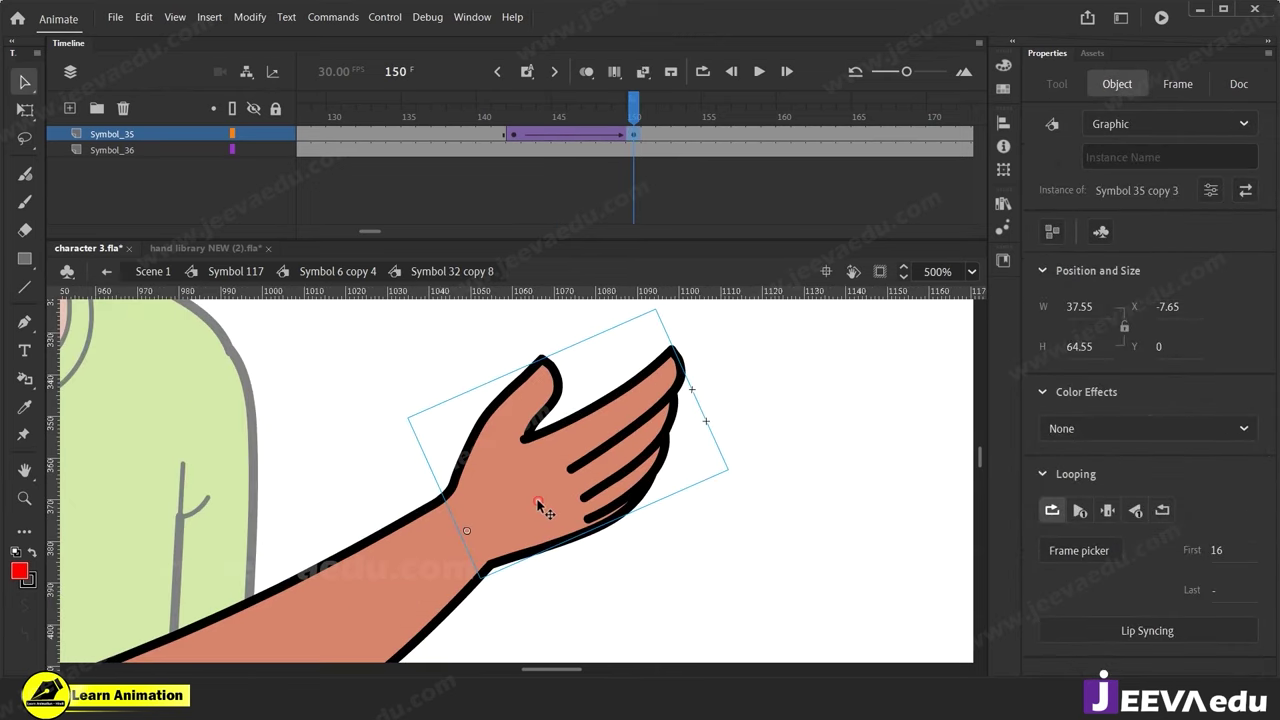
left_click(530, 134)
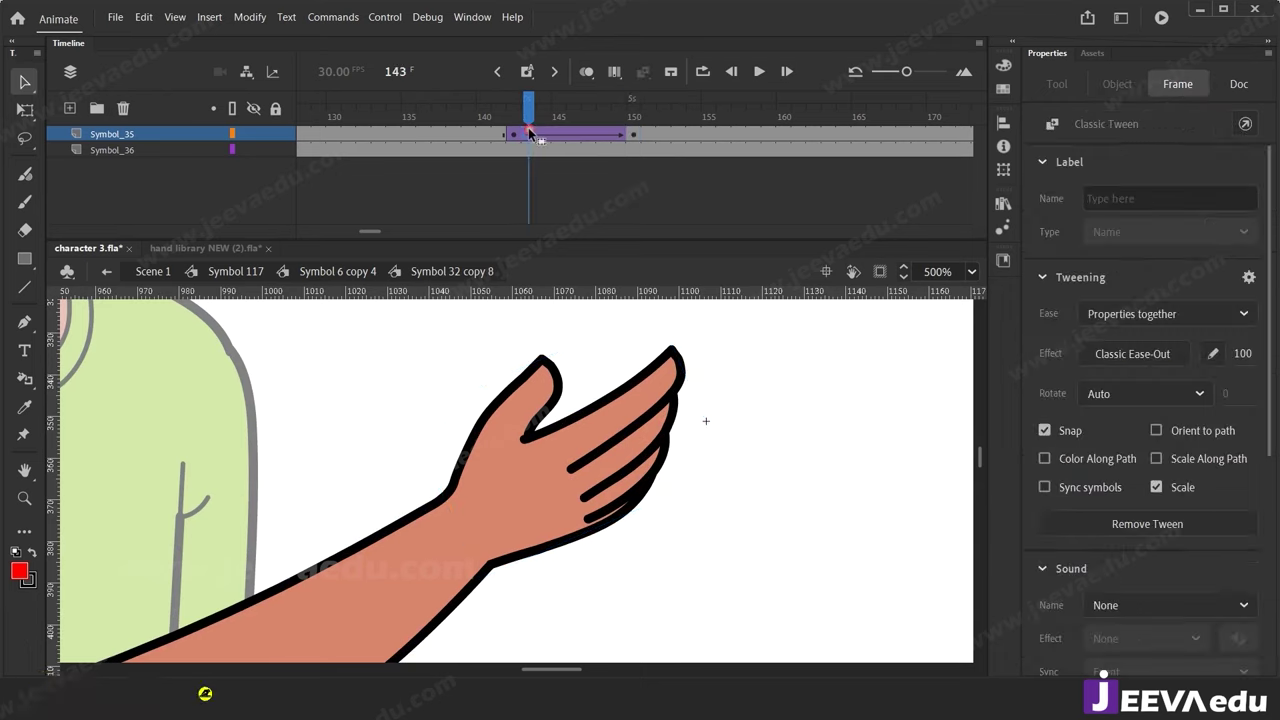
left_click(615, 492)
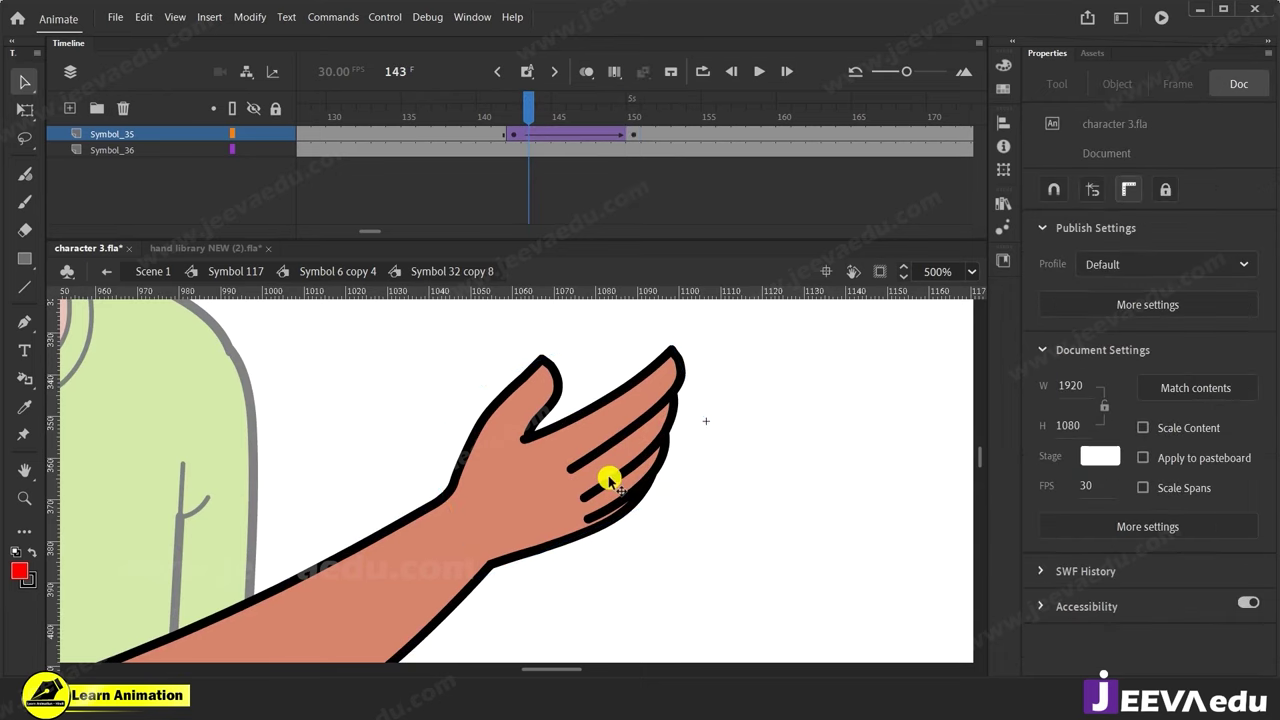
left_click(548, 134)
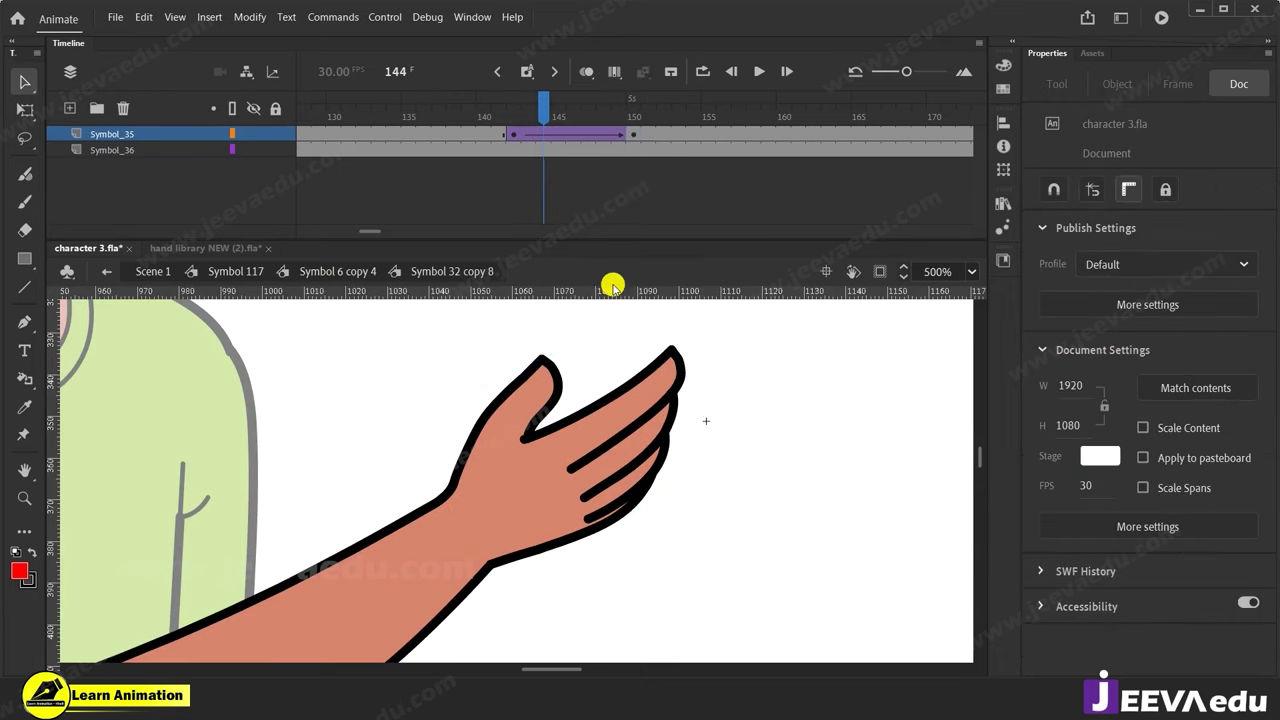
left_click(529, 118)
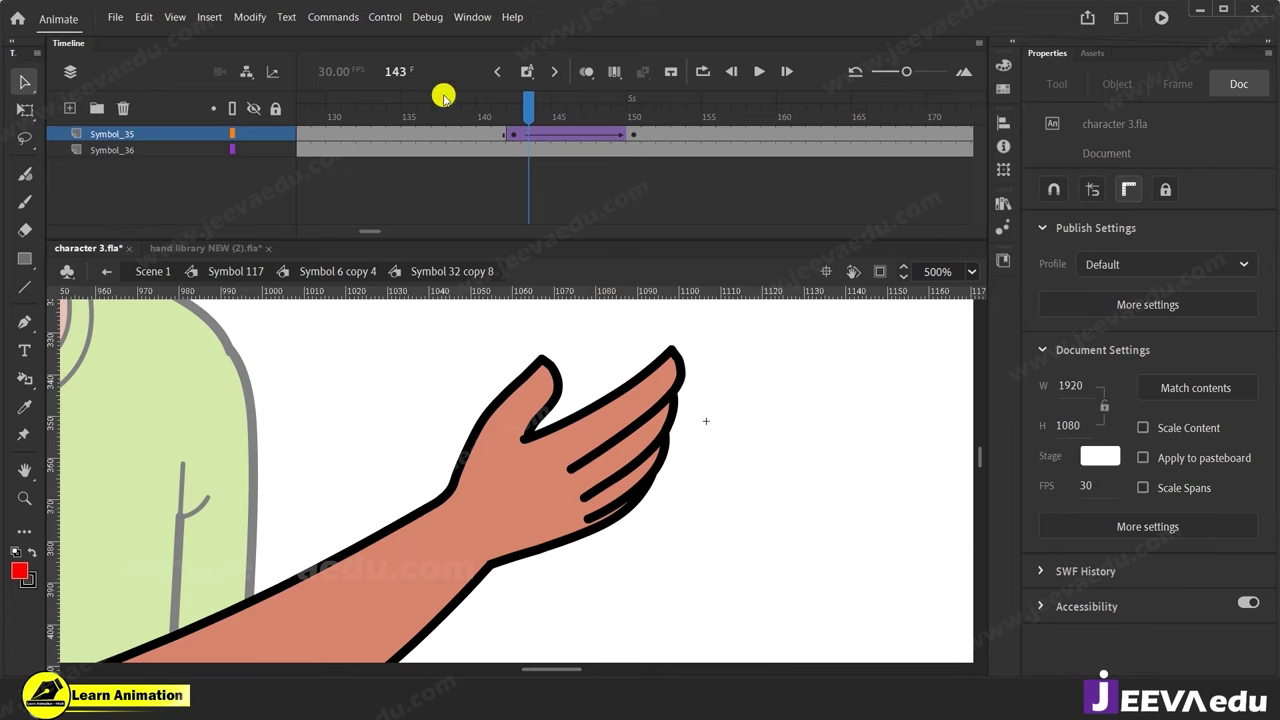
left_click(515, 134)
left_click(526, 135)
left_click(543, 137)
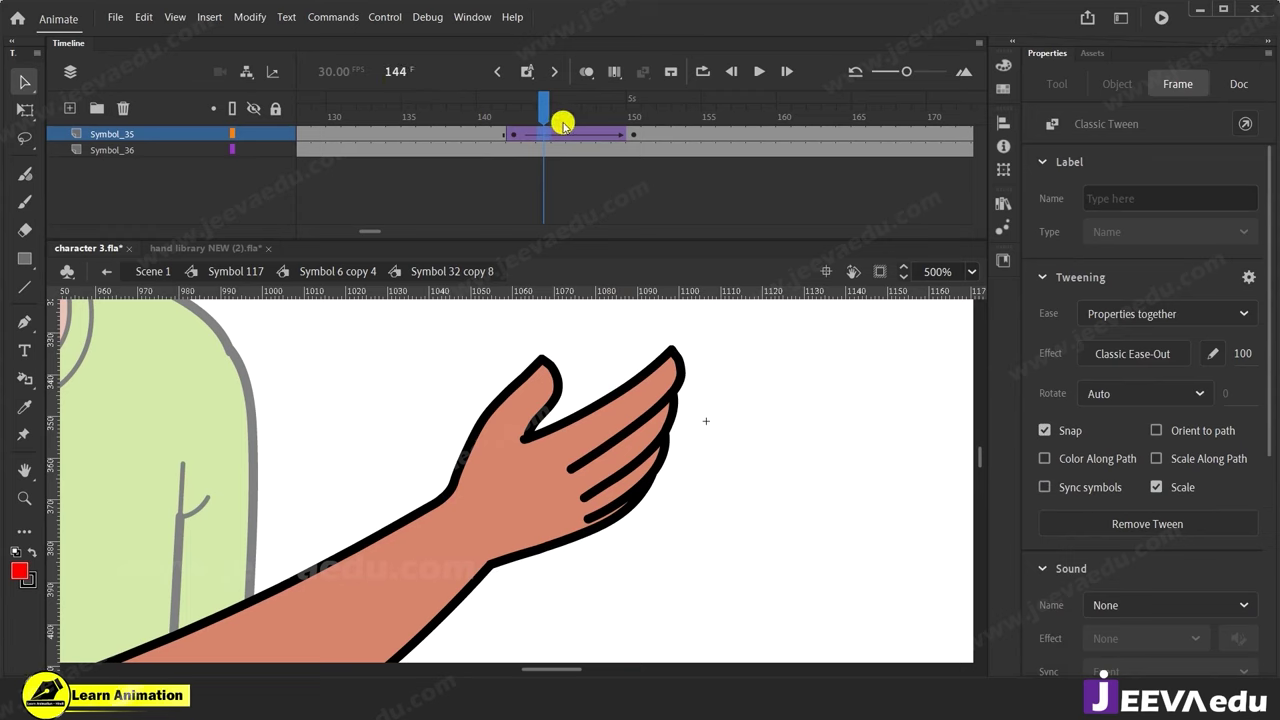
left_click(528, 136)
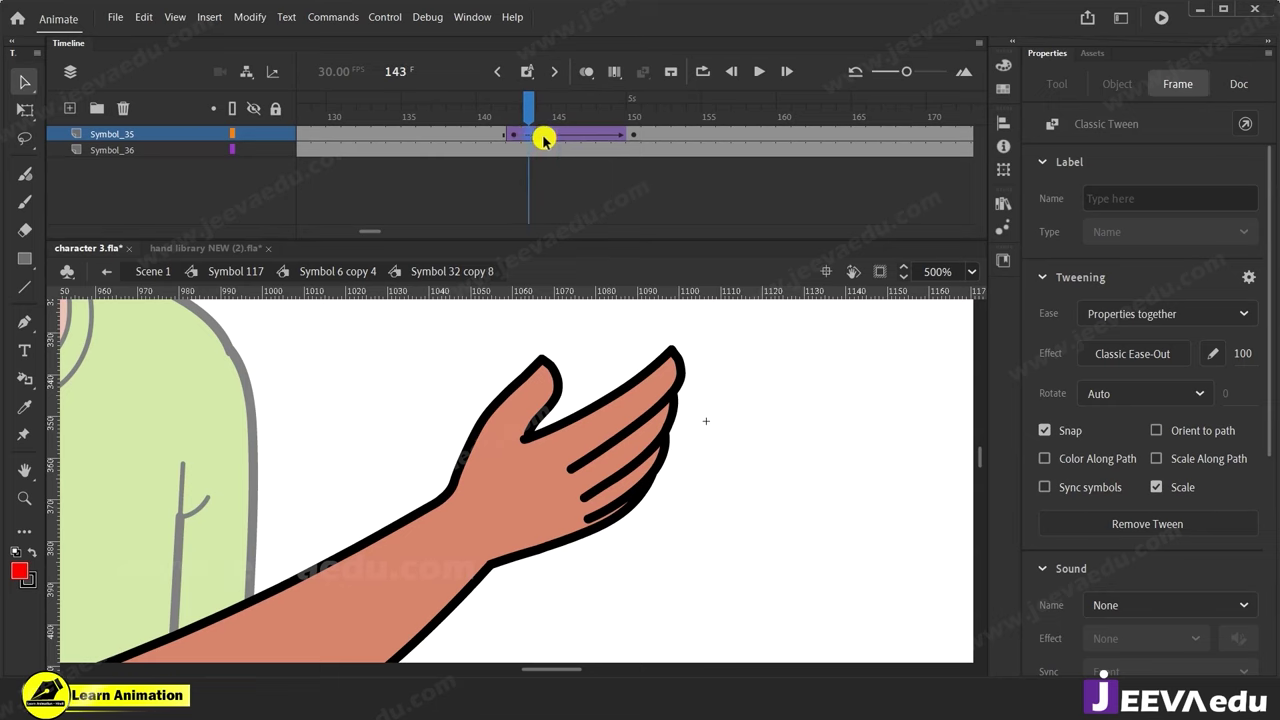
left_click_drag(544, 139, 555, 140)
left_click(525, 136)
left_click(547, 136)
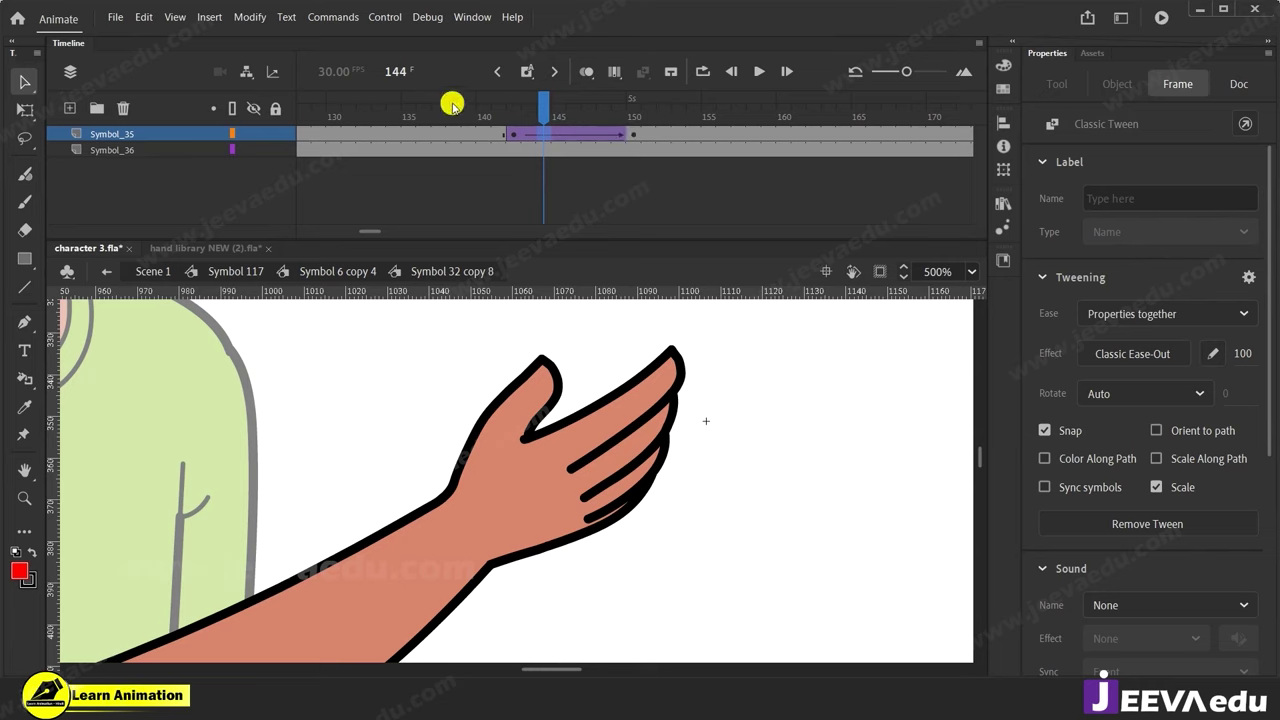
left_click(629, 147)
left_click(629, 451)
left_click(587, 472)
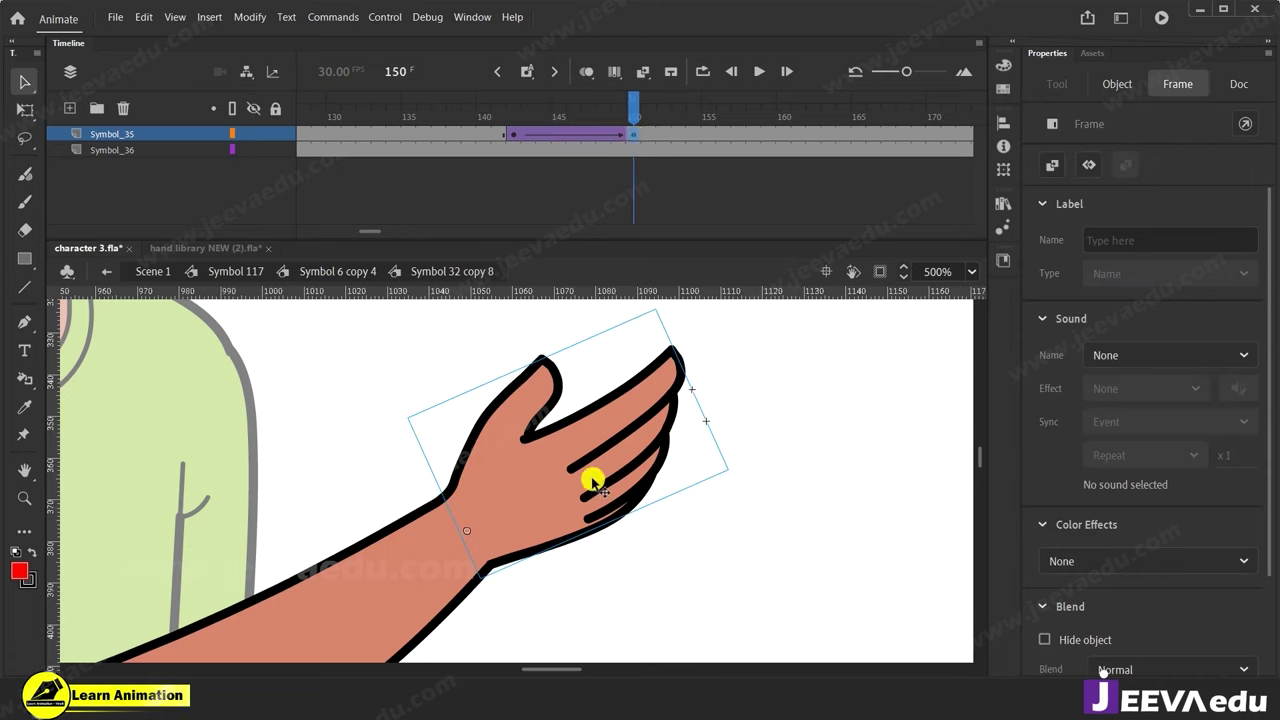
Inside the hand symbol, Symbol 35 copy 3, extend Layer_1 with frames up to frame 182.
double_click(587, 477)
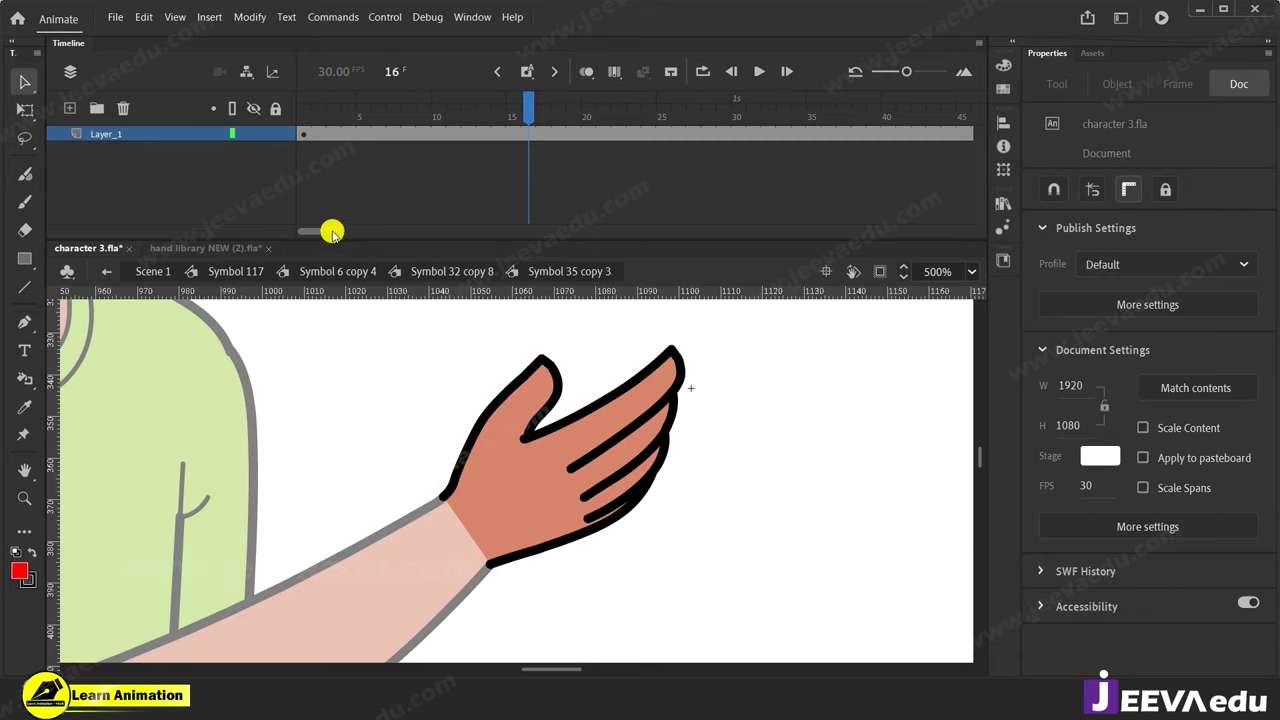
left_click_drag(333, 232, 448, 236)
left_click(546, 133)
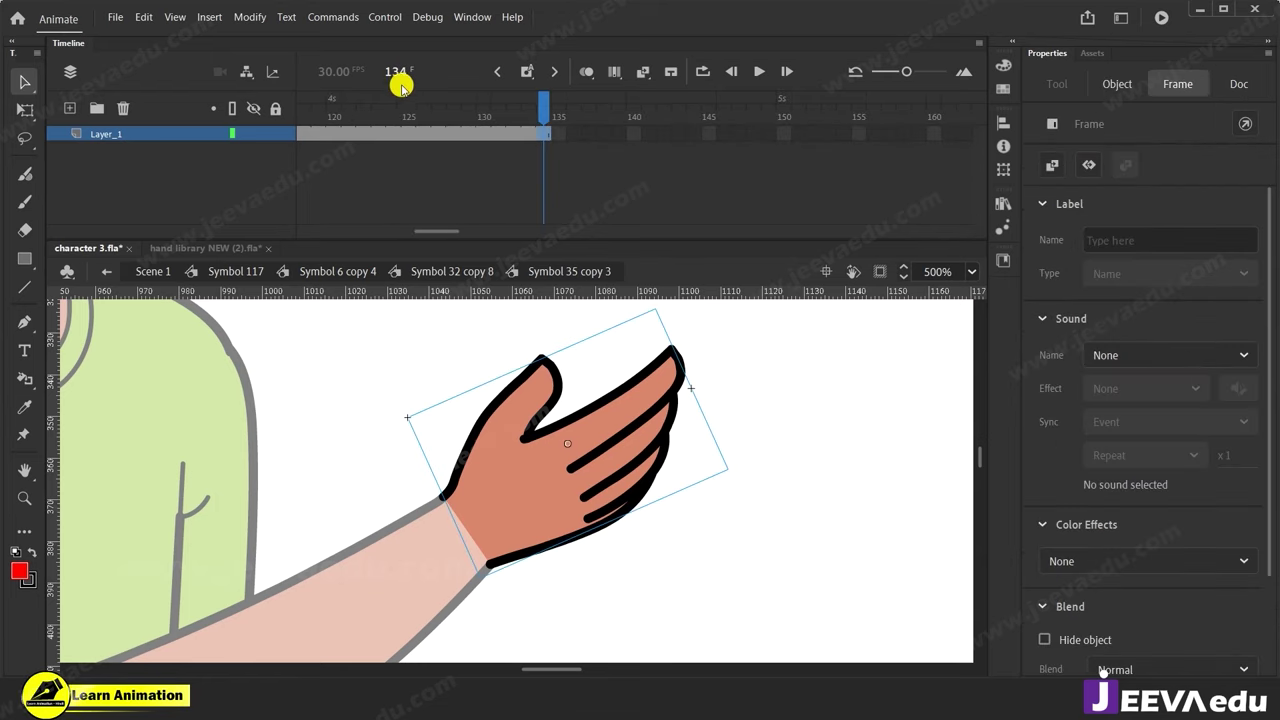
left_click_drag(437, 232, 460, 229)
left_click_drag(657, 133, 898, 142)
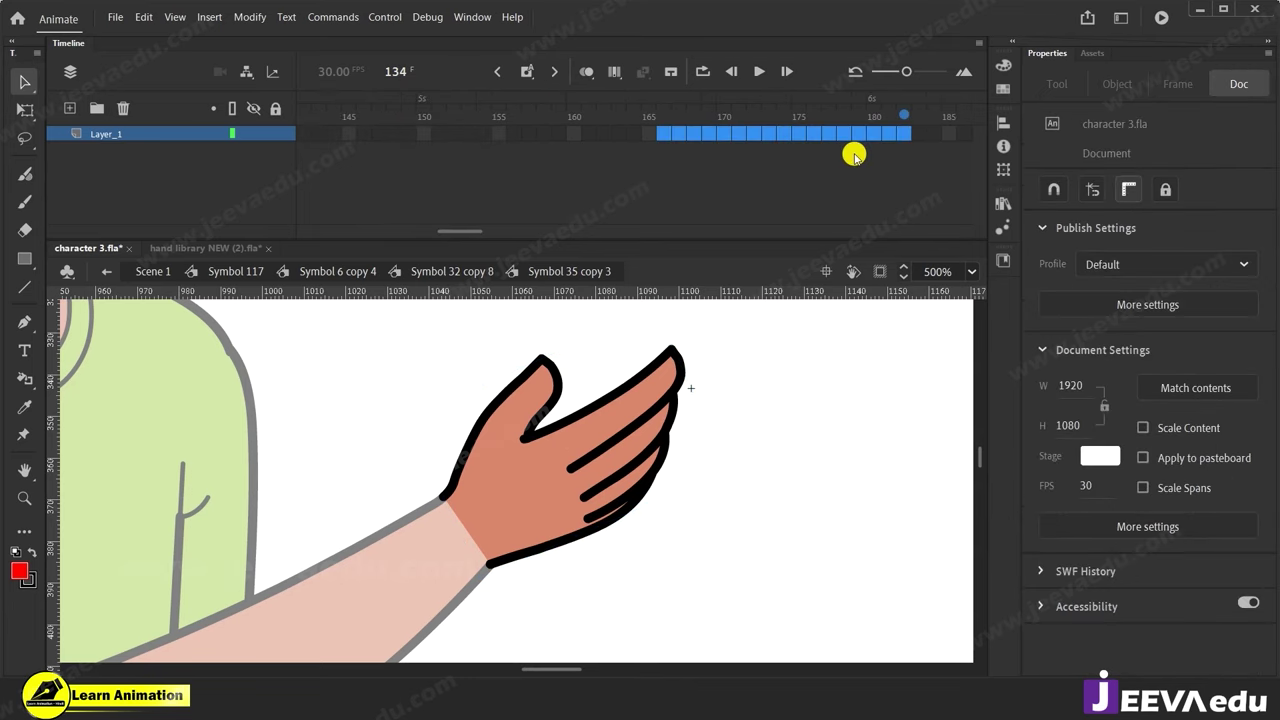
key("F5")
left_click_drag(460, 230, 302, 237)
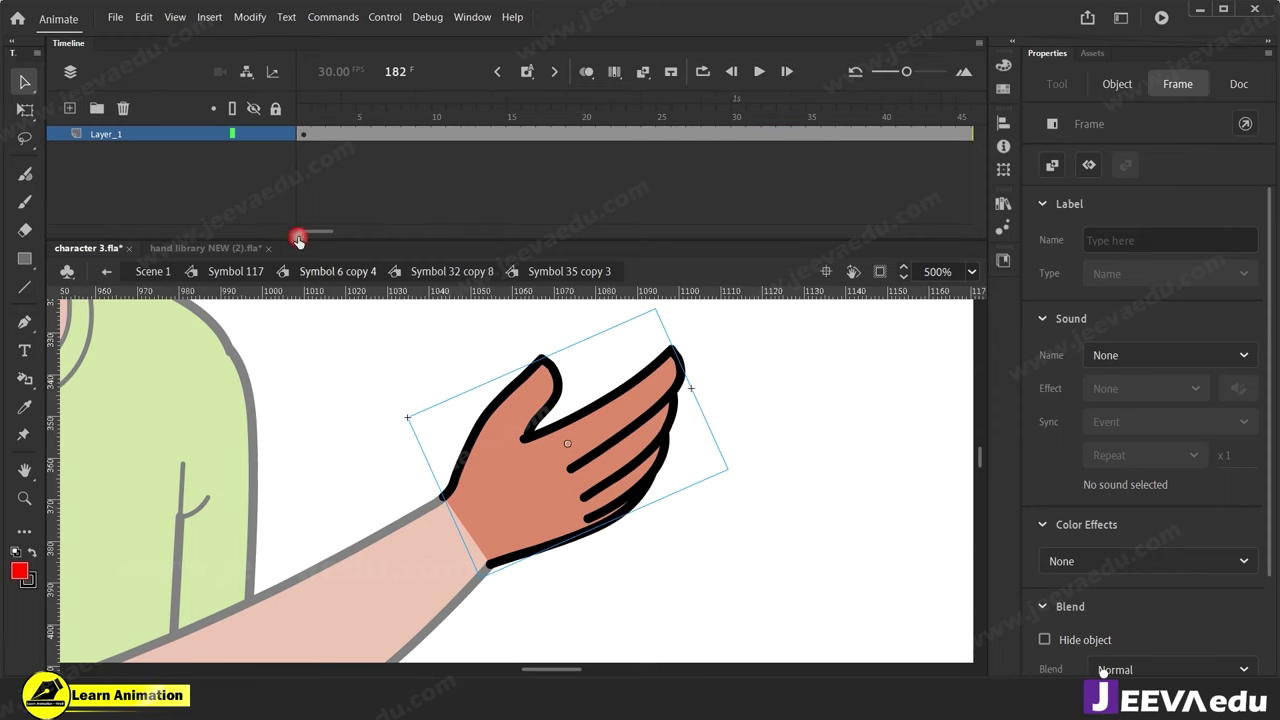
Return to Symbol 32 copy 8 and synchronize the symbols across all frames of both layers.
left_click(468, 271)
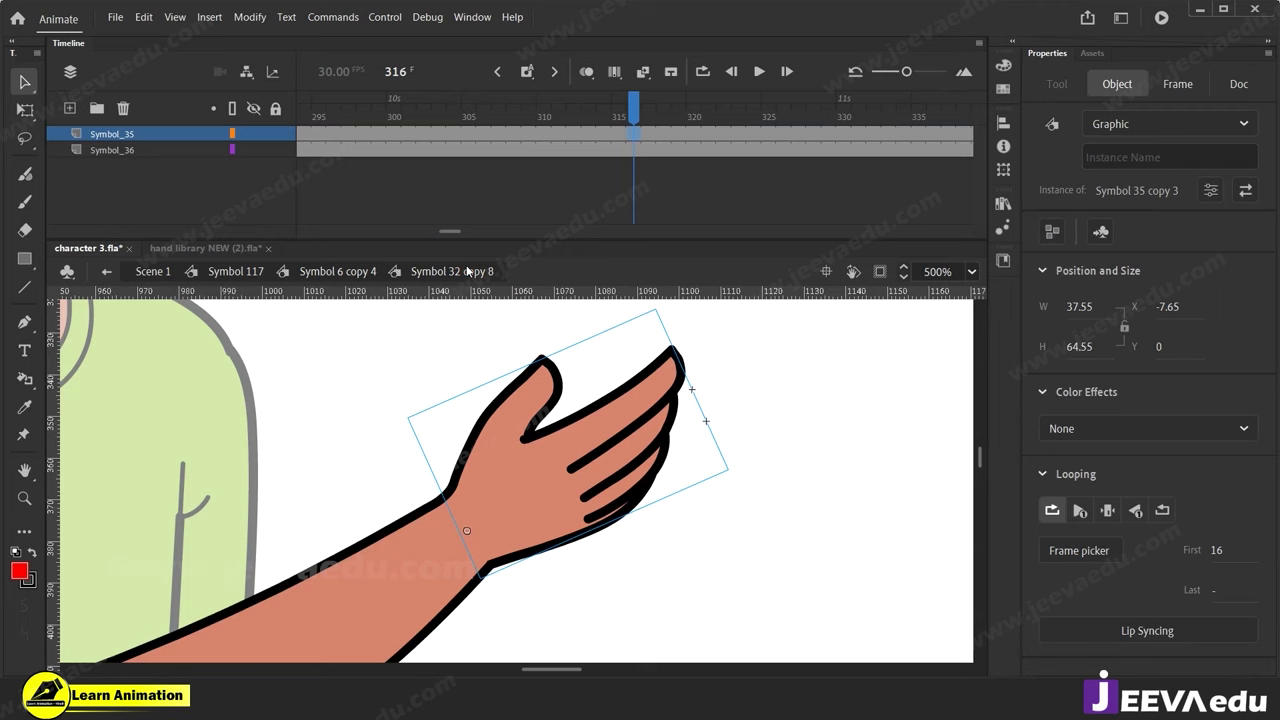
left_click(633, 113)
left_click(470, 215)
left_click_drag(451, 229, 368, 236)
left_click(590, 120)
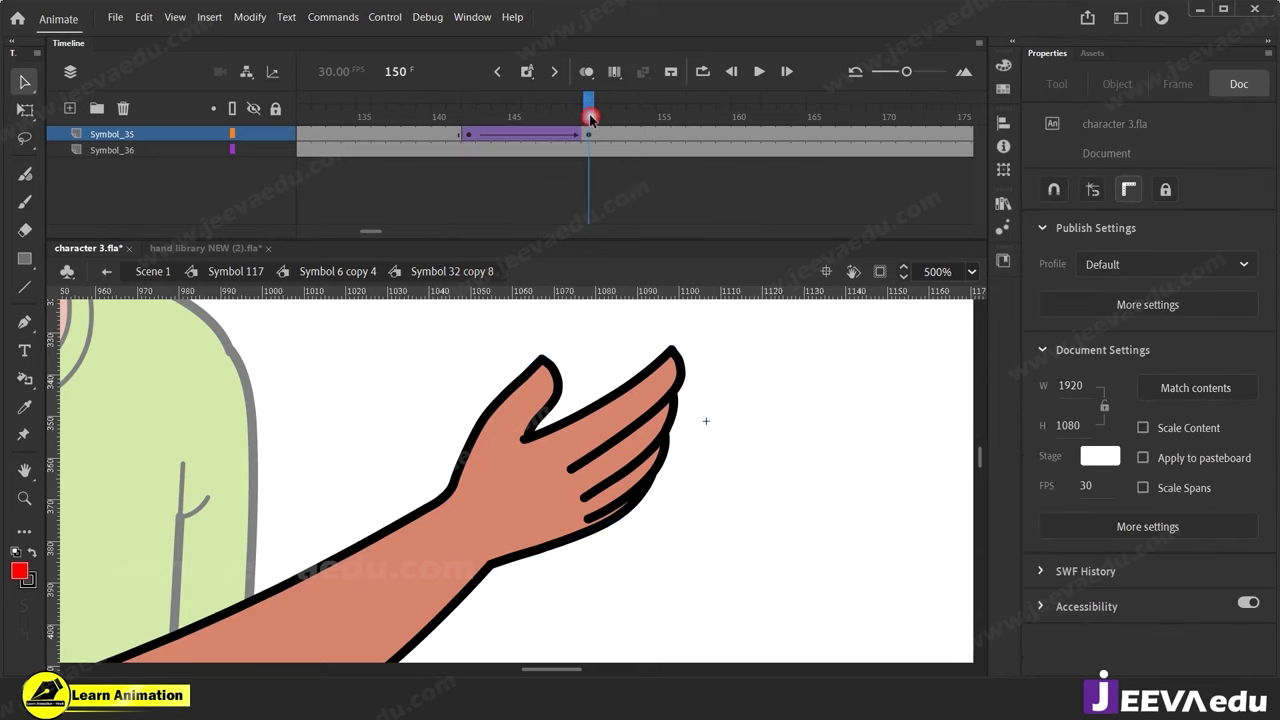
right_click(605, 131)
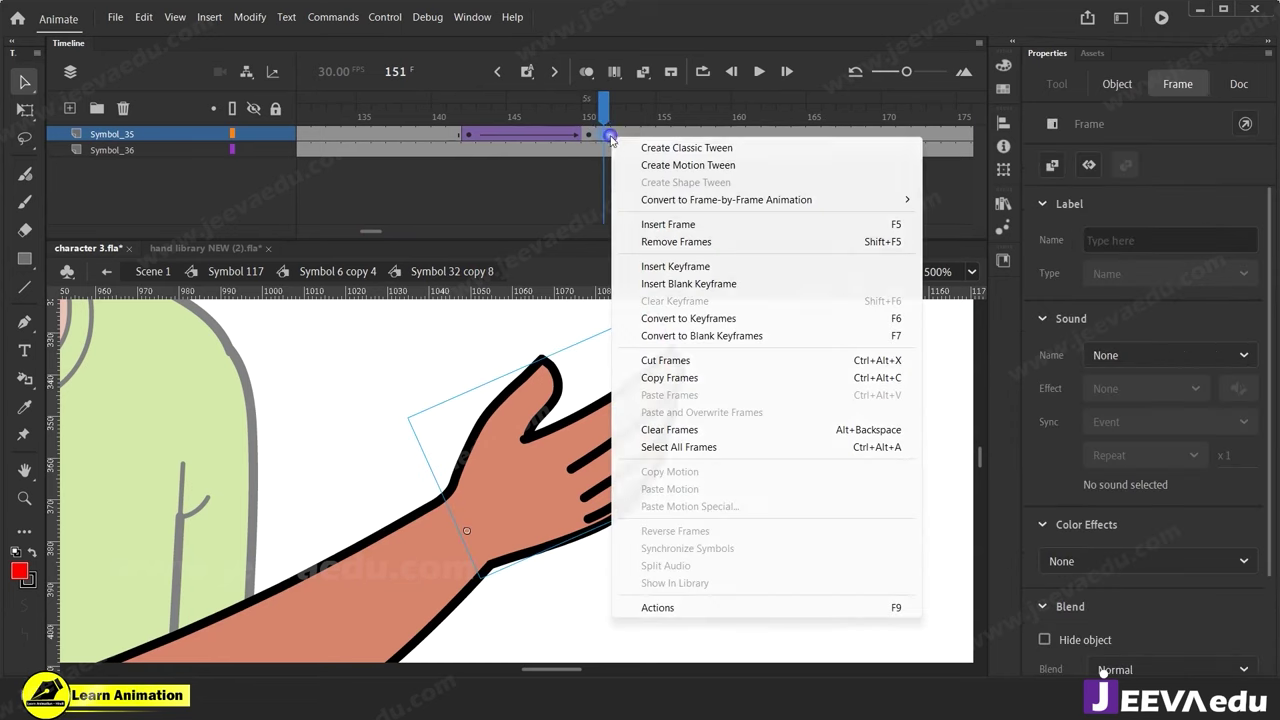
left_click(689, 447)
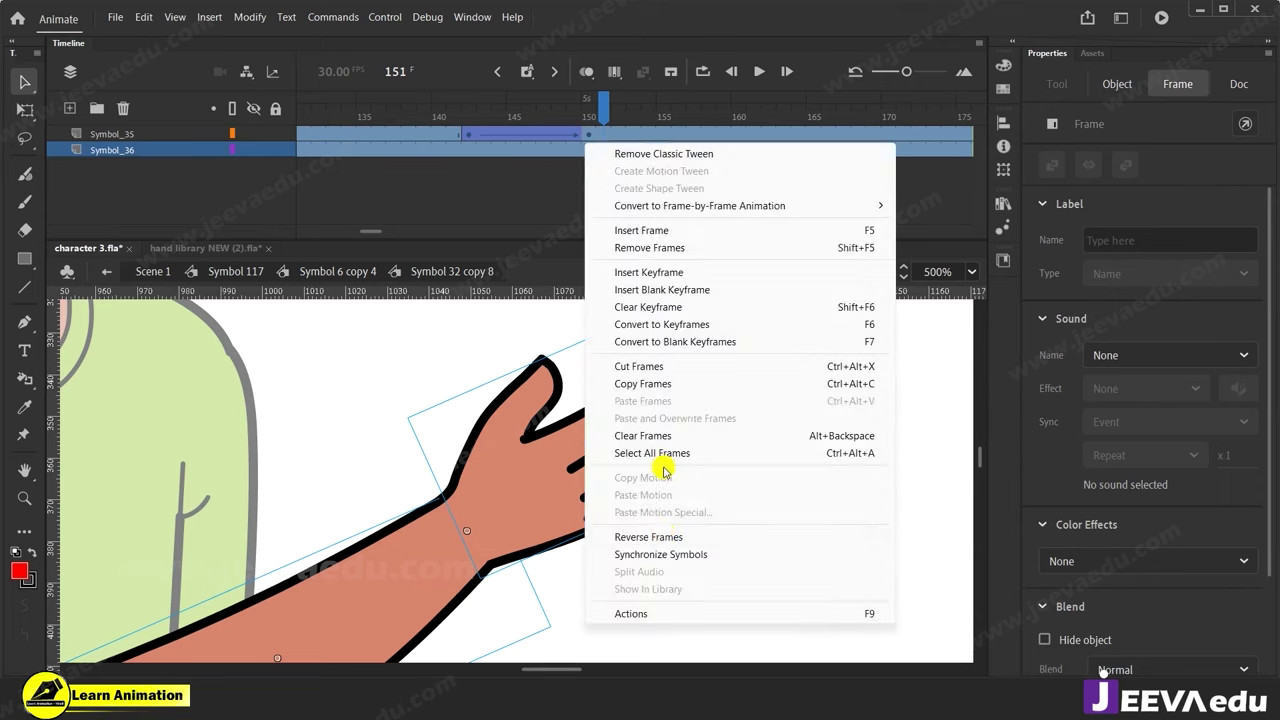
left_click(661, 554)
Check the hand instance's looping frame at frame 150 and compare its pose with frame 144.
left_click_drag(598, 115, 592, 115)
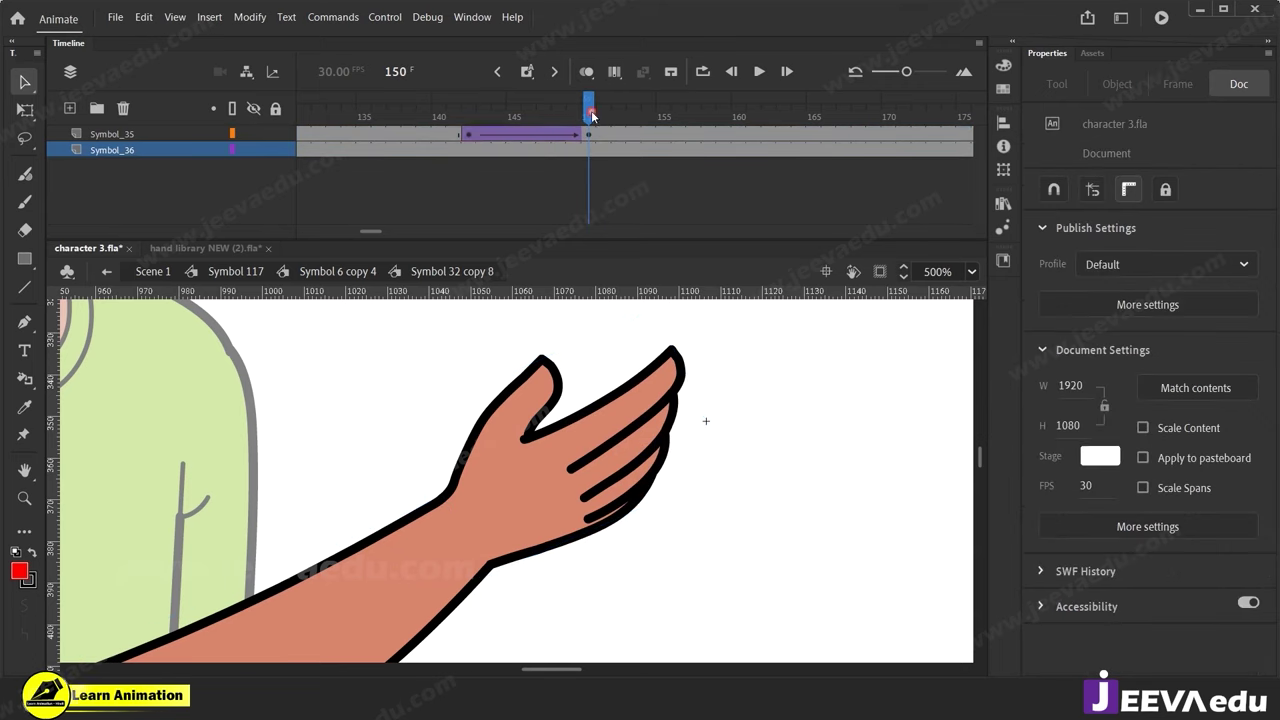
left_click_drag(484, 134, 589, 149)
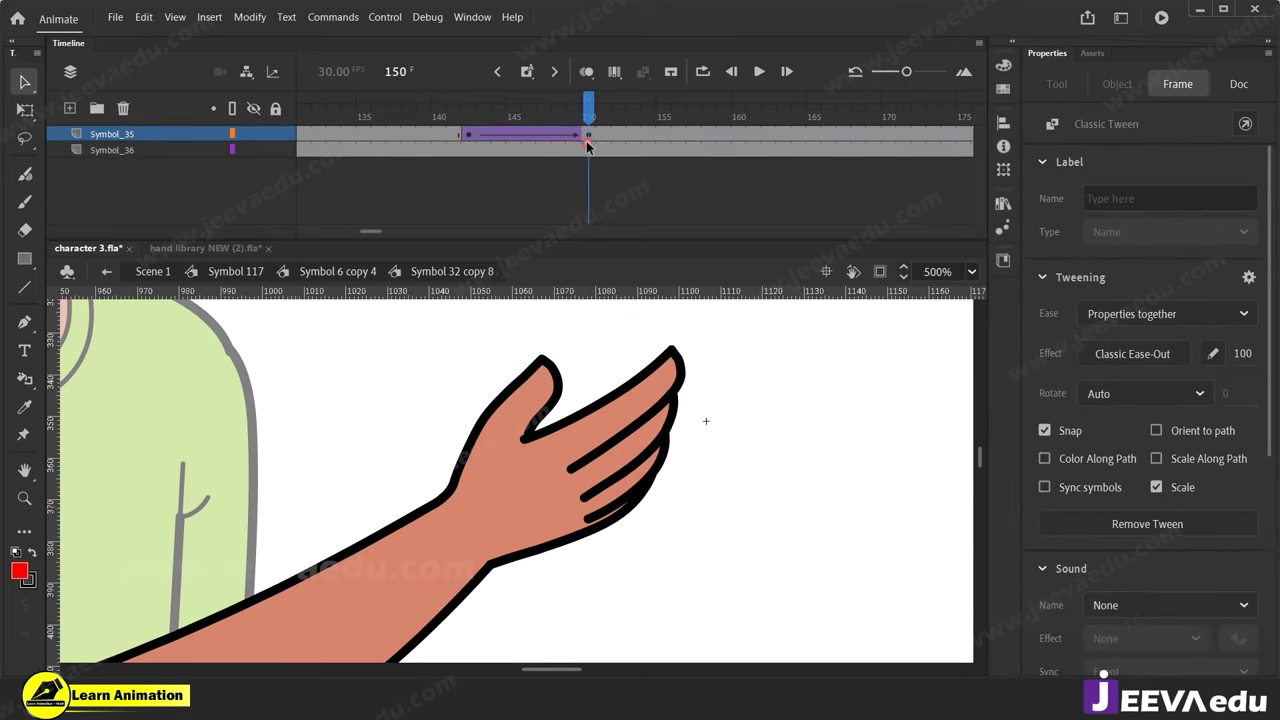
left_click(588, 466)
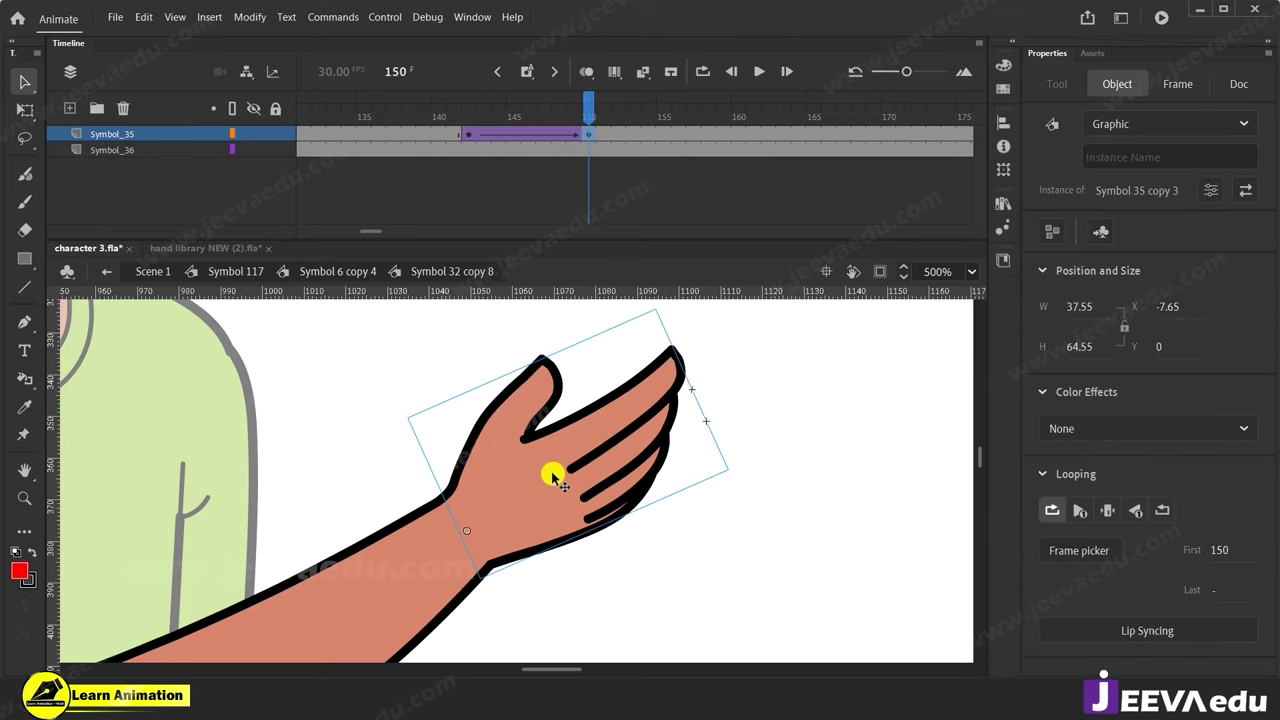
left_click(499, 134)
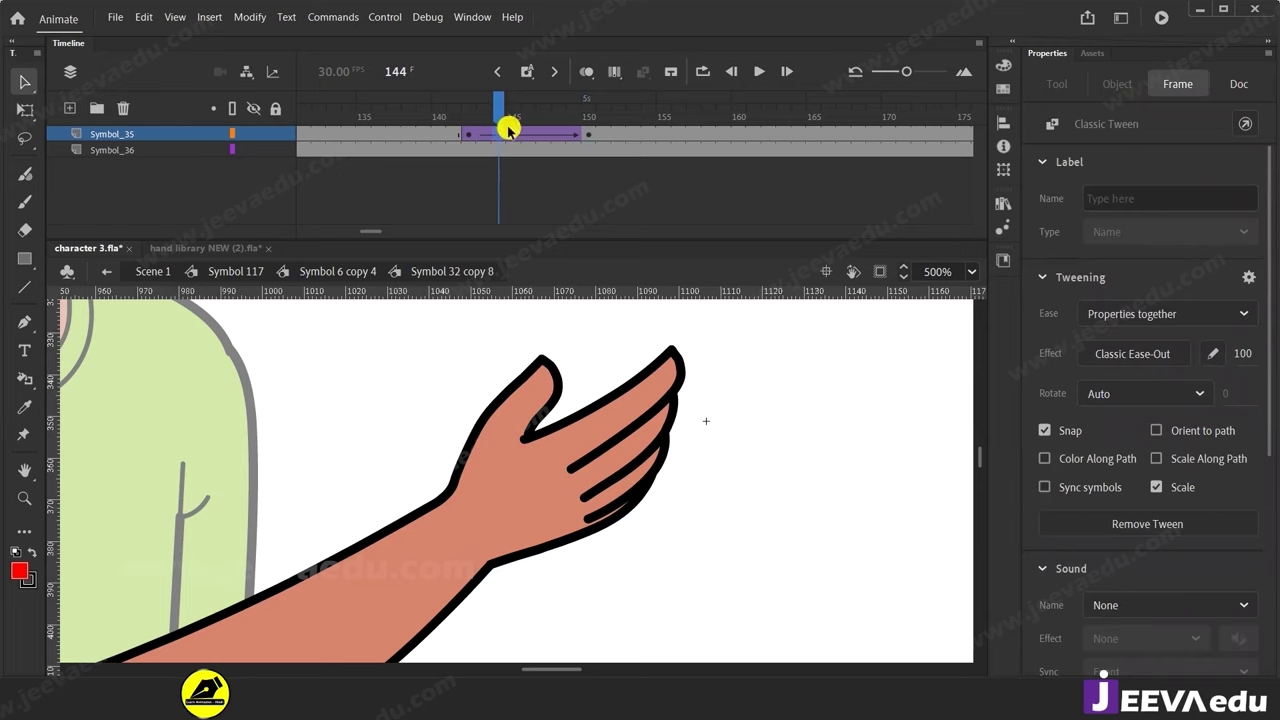
left_click(590, 133)
Enter the hand symbol, Symbol 35 copy 3, insert a keyframe at frame 144 and open the Frame Picker for its hand instance.
double_click(606, 409)
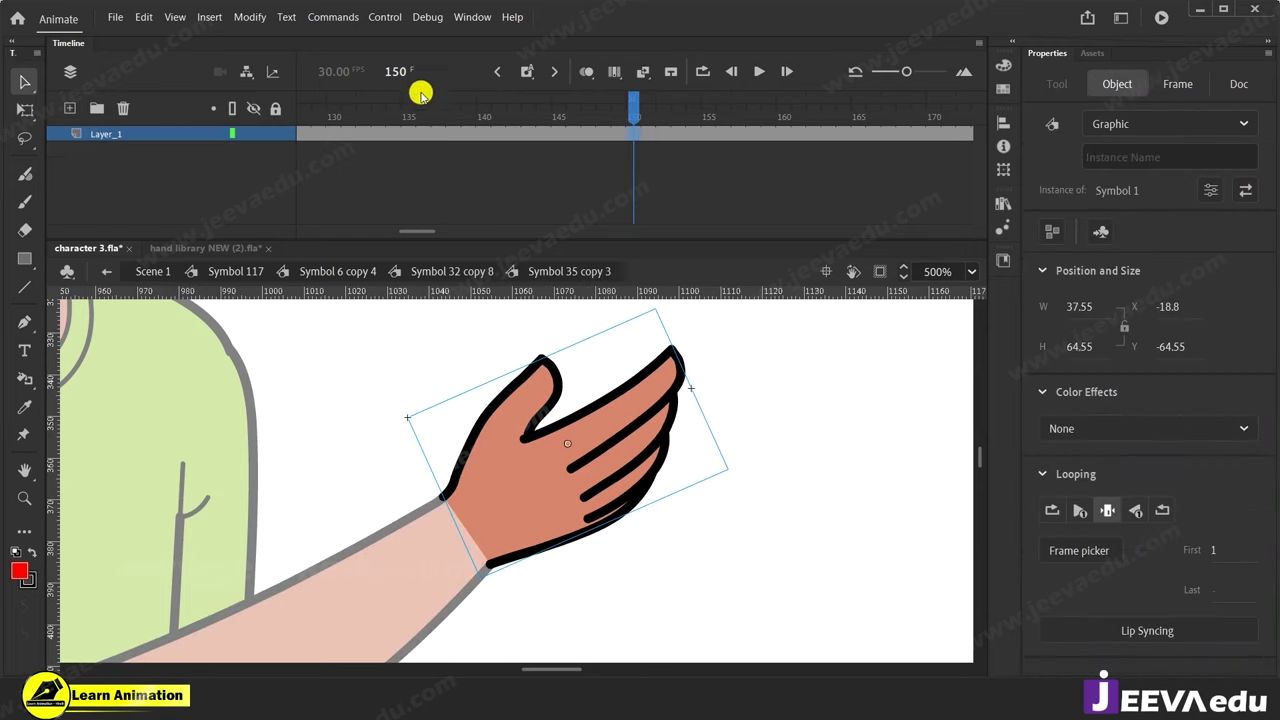
left_click(528, 134)
left_click(542, 135)
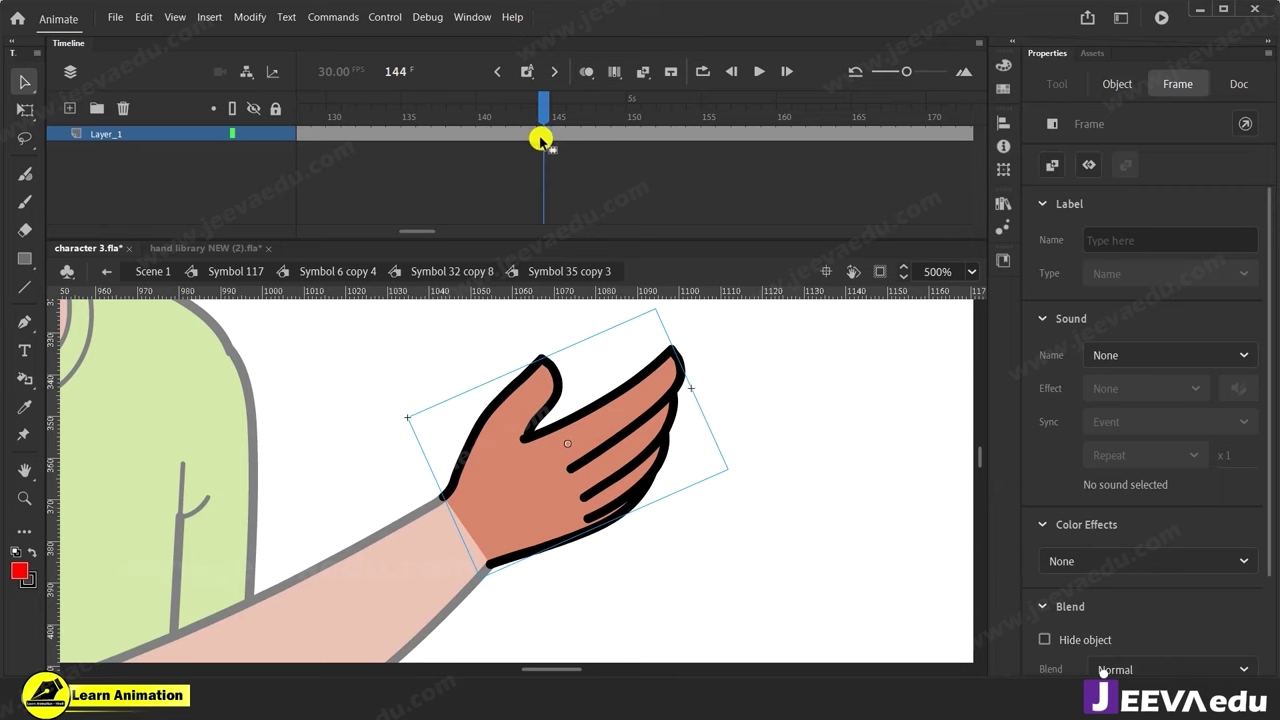
left_click(625, 500)
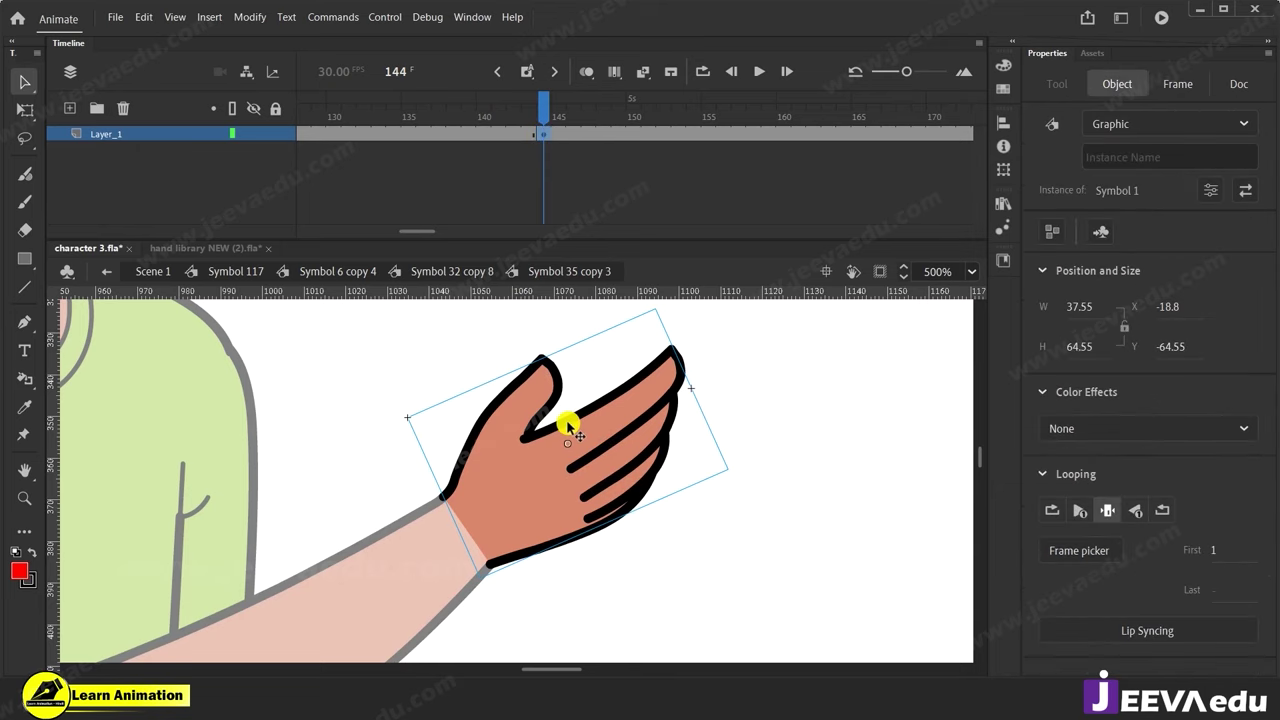
left_click(1094, 550)
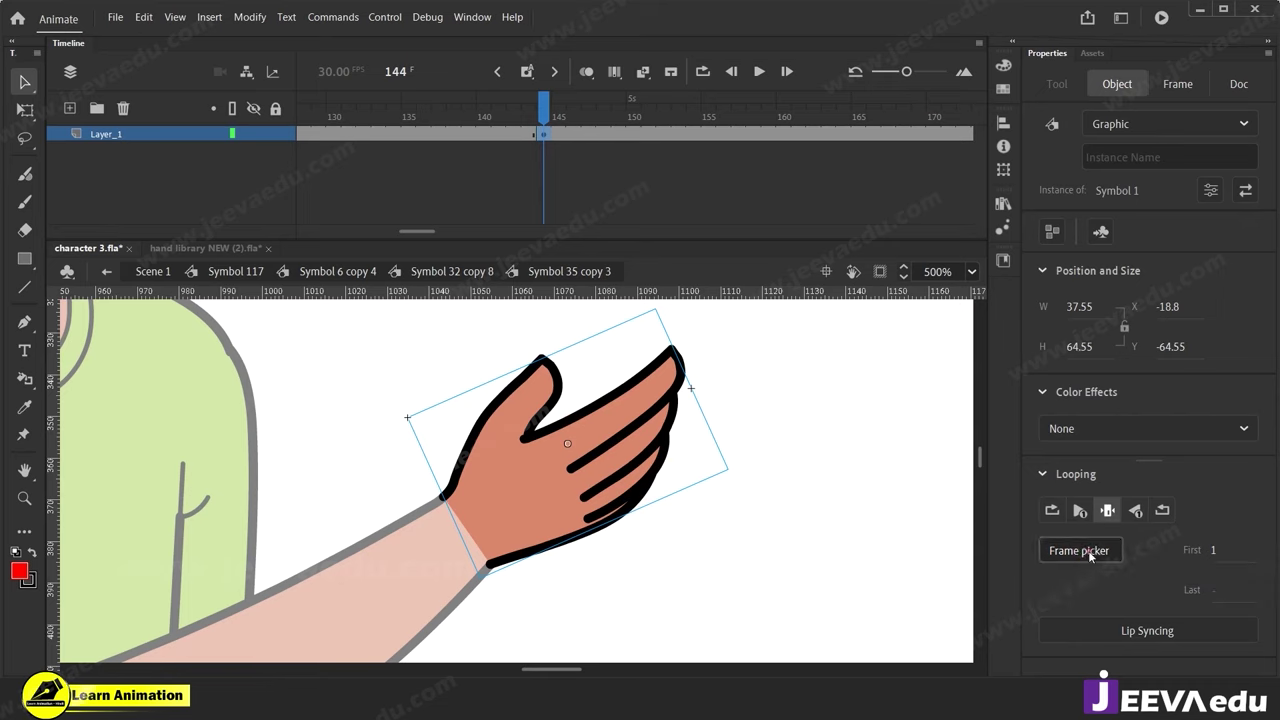
left_click_drag(698, 158, 838, 182)
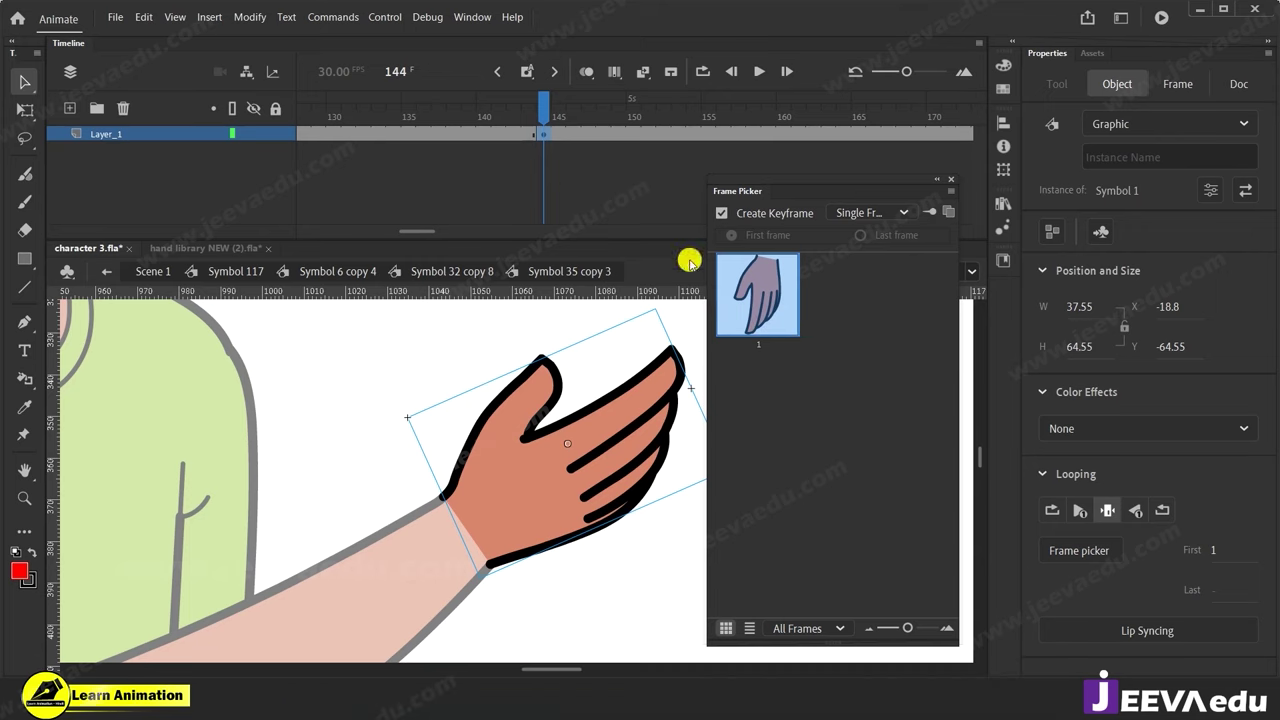
Enter Symbol 1, insert a keyframe at frame 2 of Layer_1 and close the Frame Picker.
double_click(628, 430)
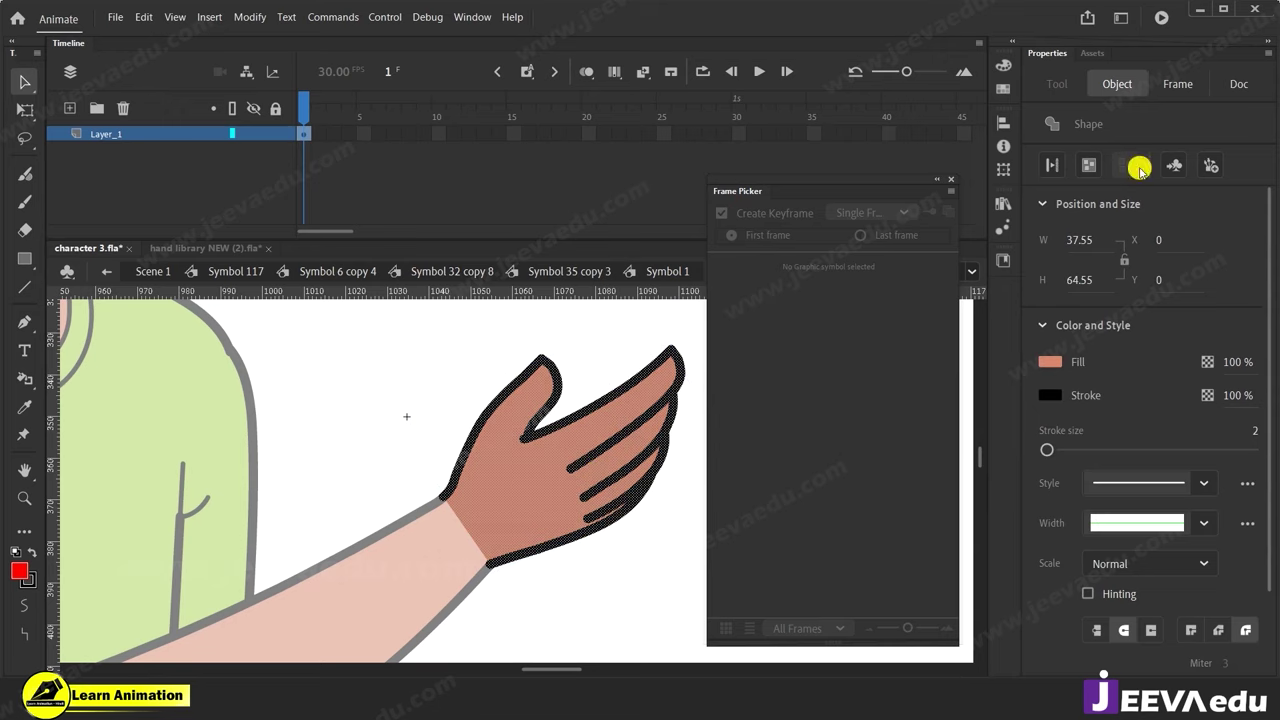
left_click(316, 134)
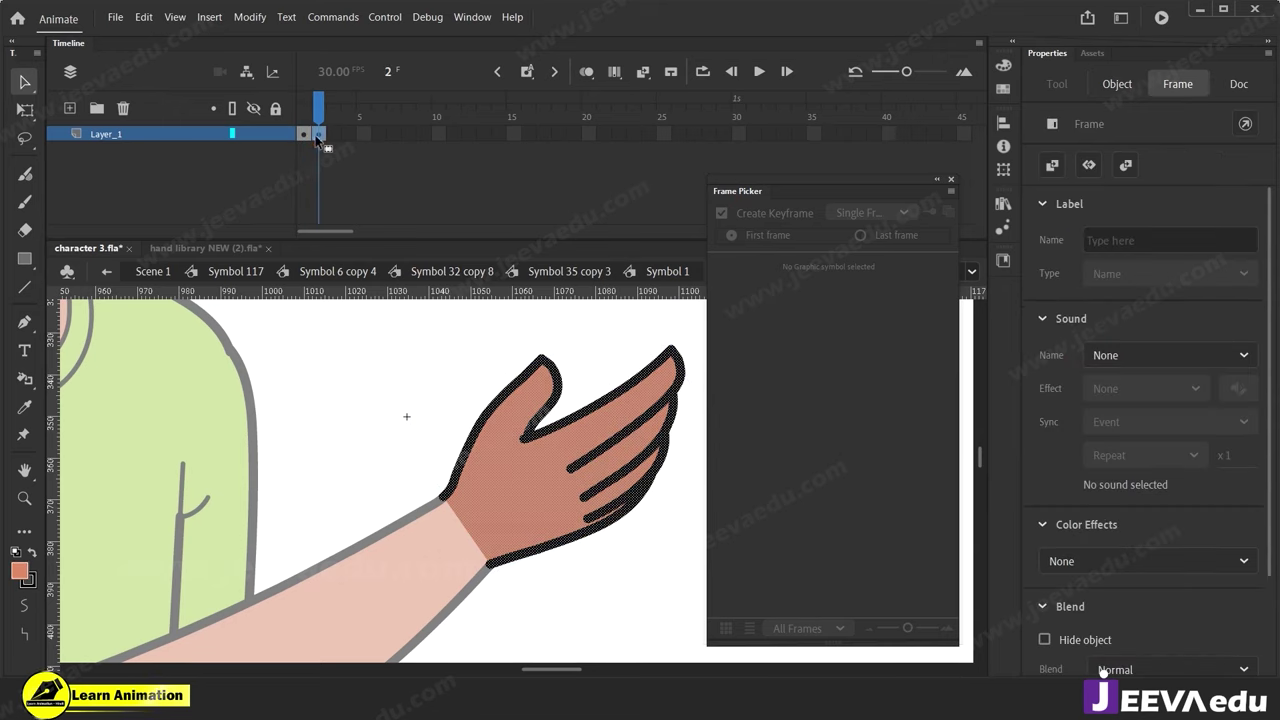
left_click(324, 162)
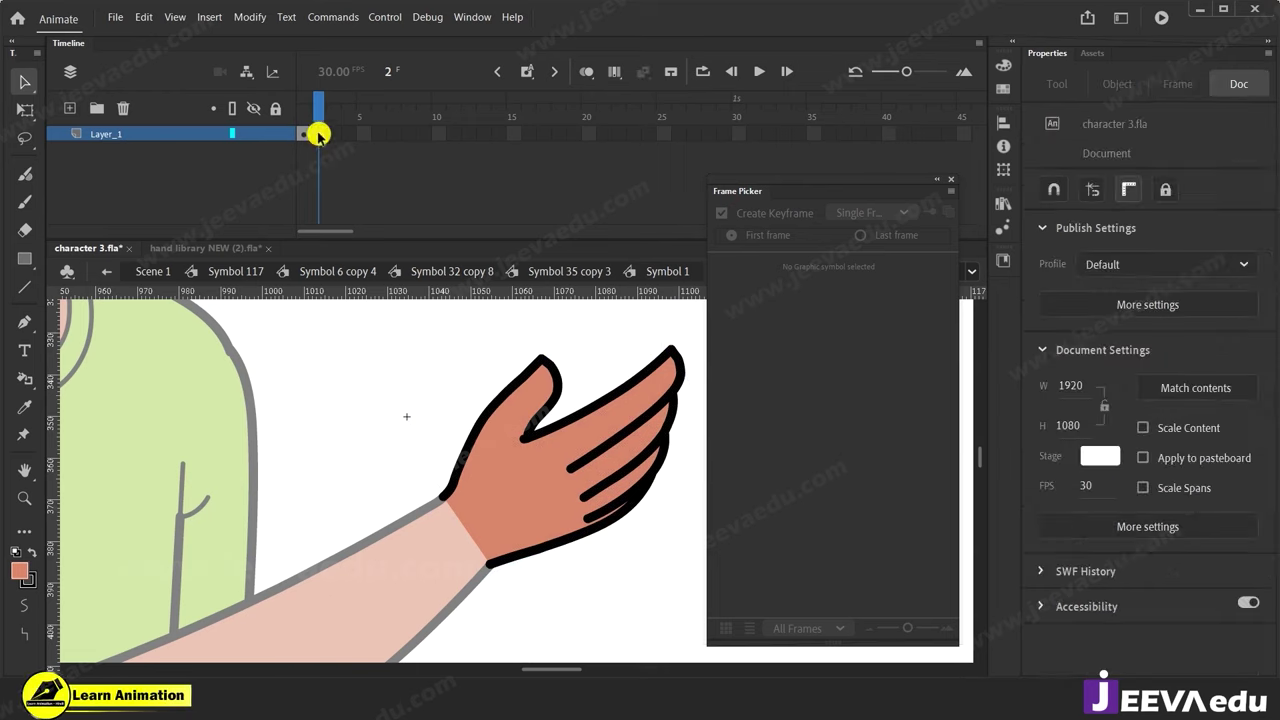
left_click(319, 134)
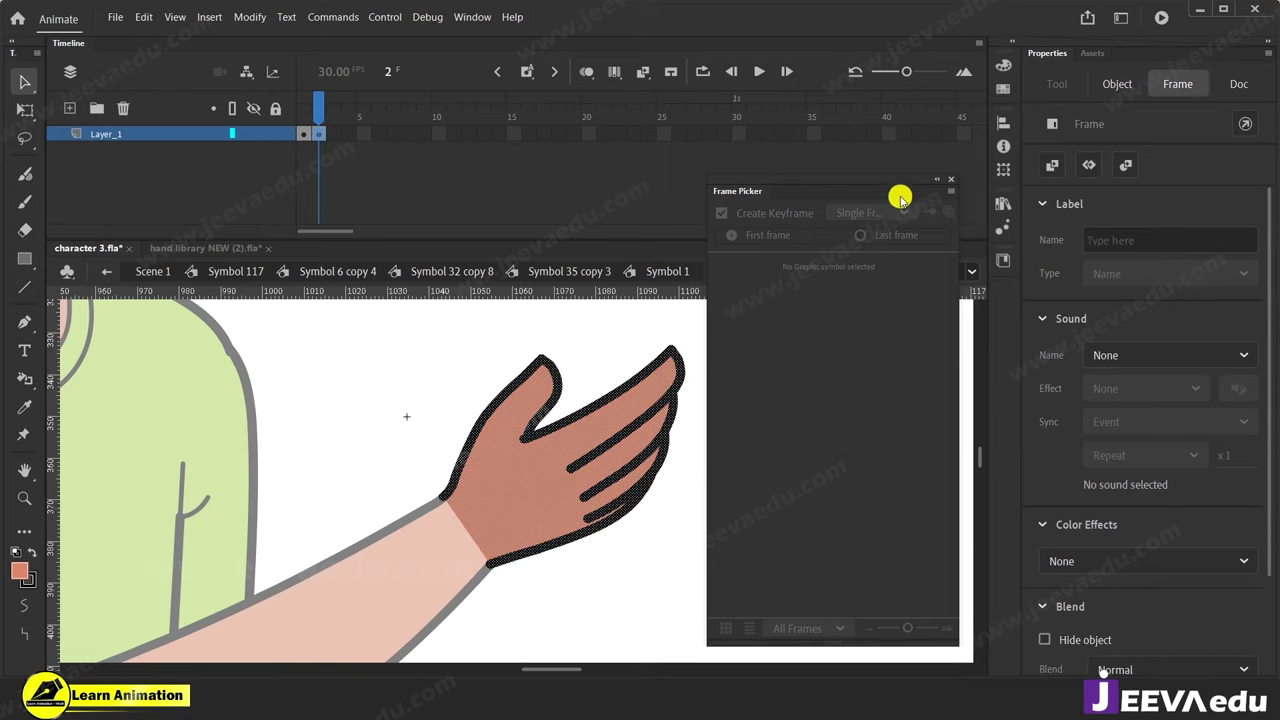
left_click(952, 181)
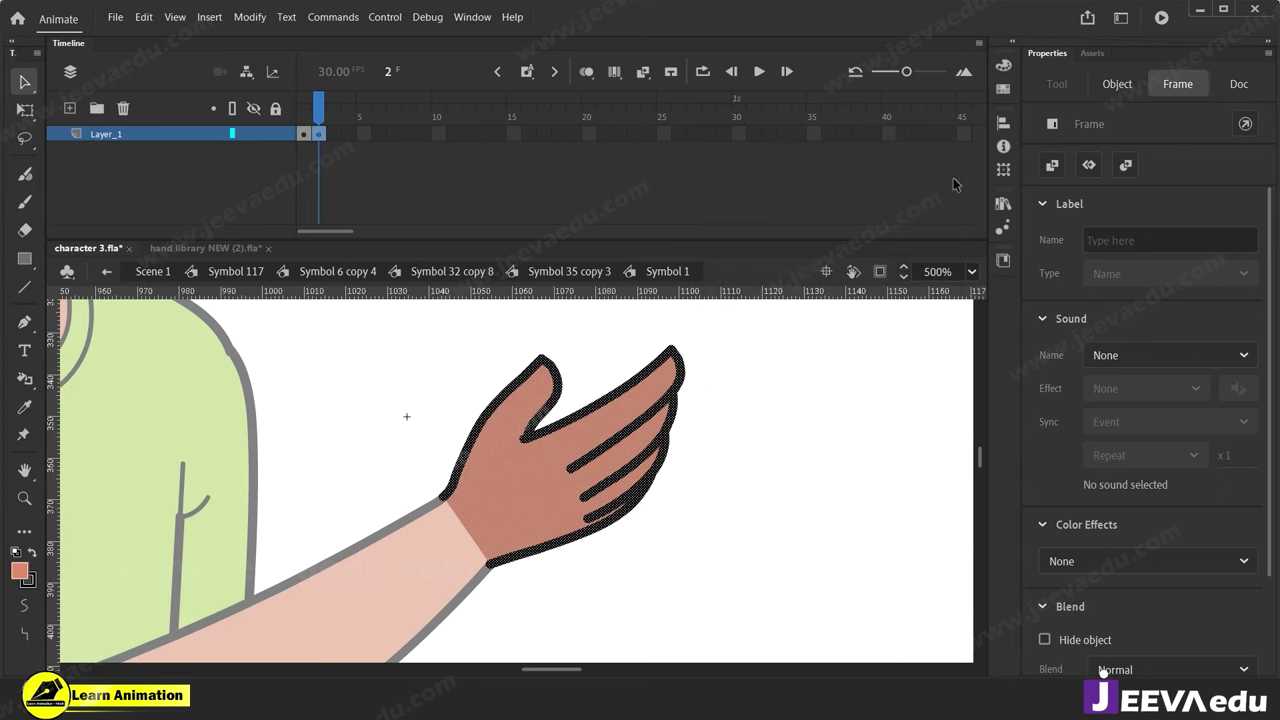
left_click(675, 534)
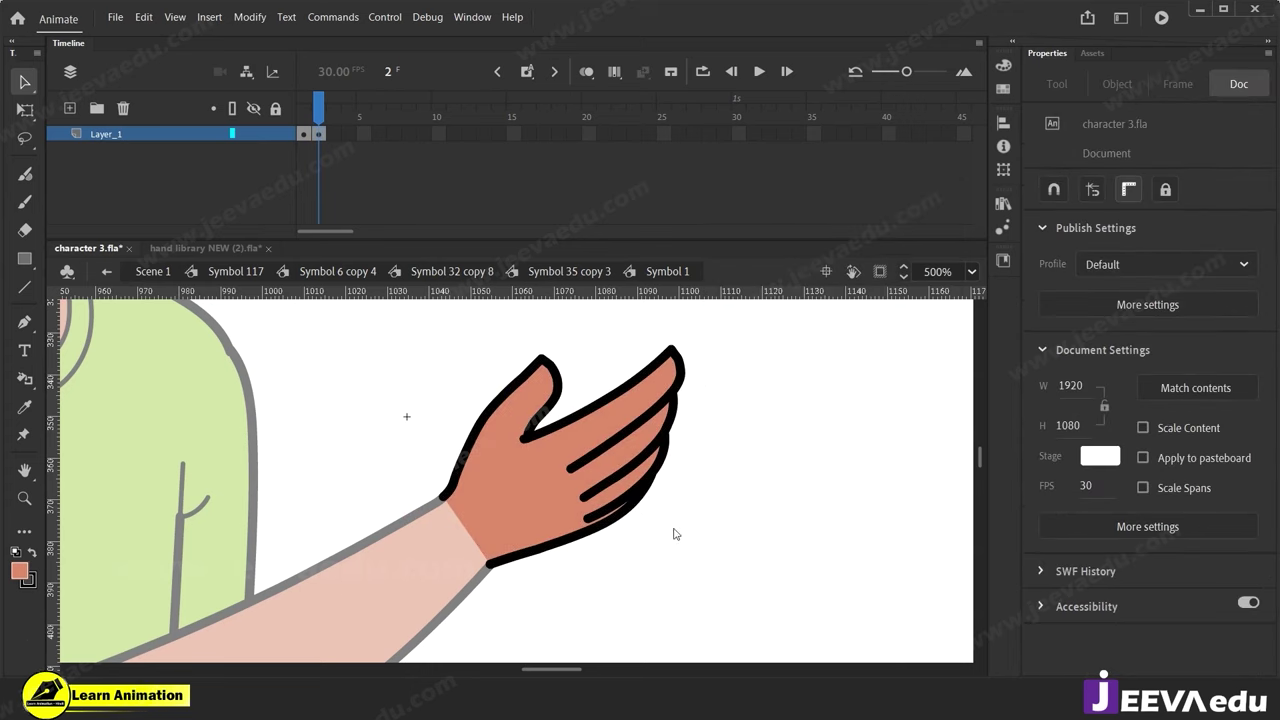
Copy the hand with the extended index finger from hand library NEW (2).fla and paste it into frame 2 of Symbol 1.
left_click(207, 248)
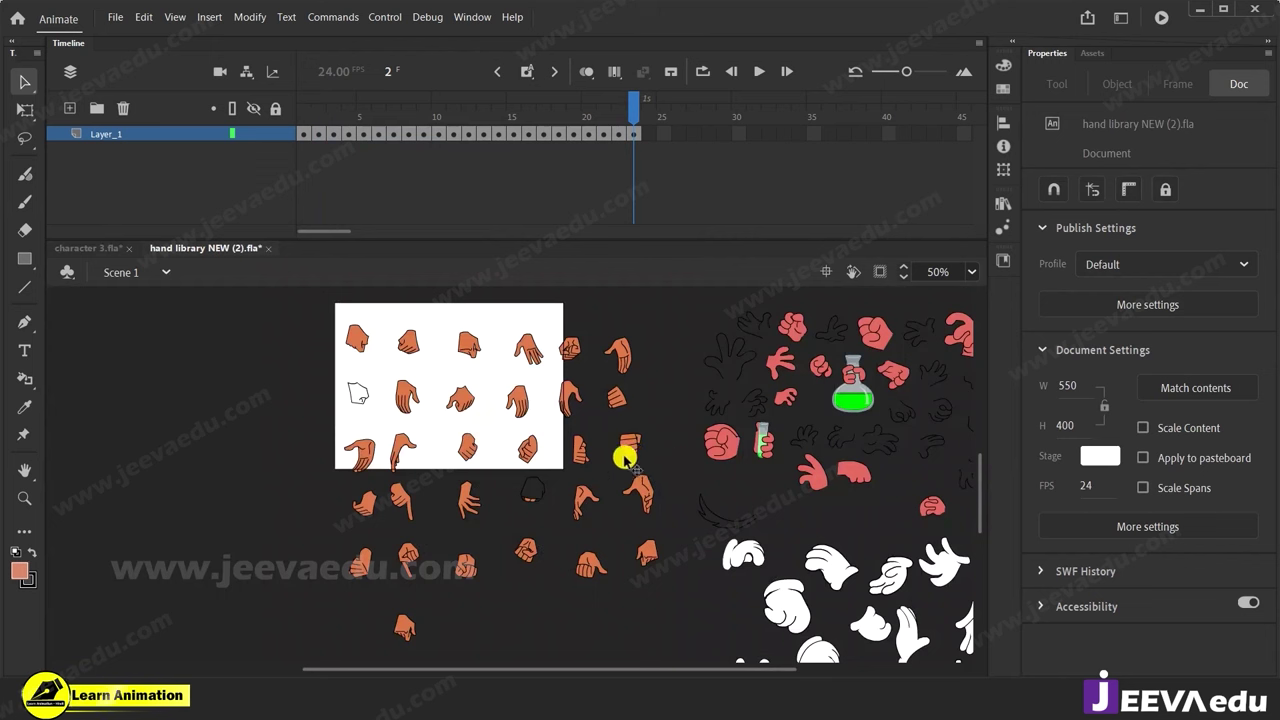
left_click_drag(608, 103, 668, 215)
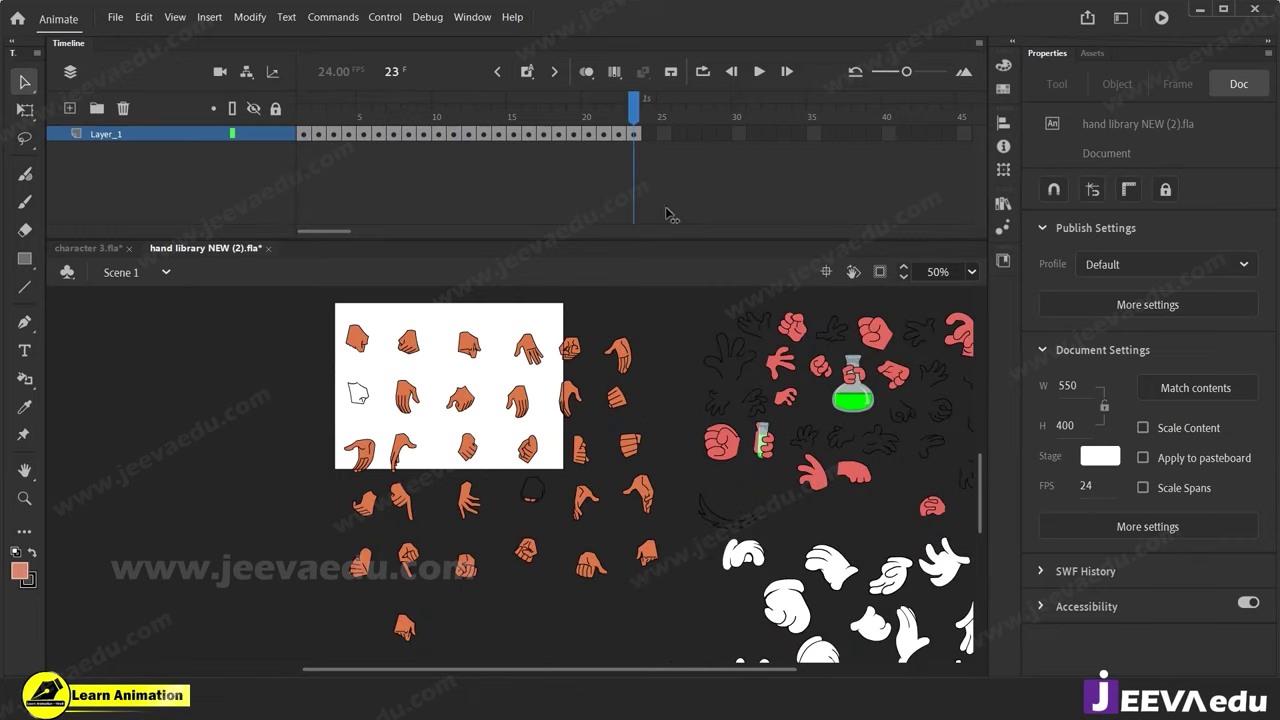
key("z")
left_click_drag(607, 105, 697, 185)
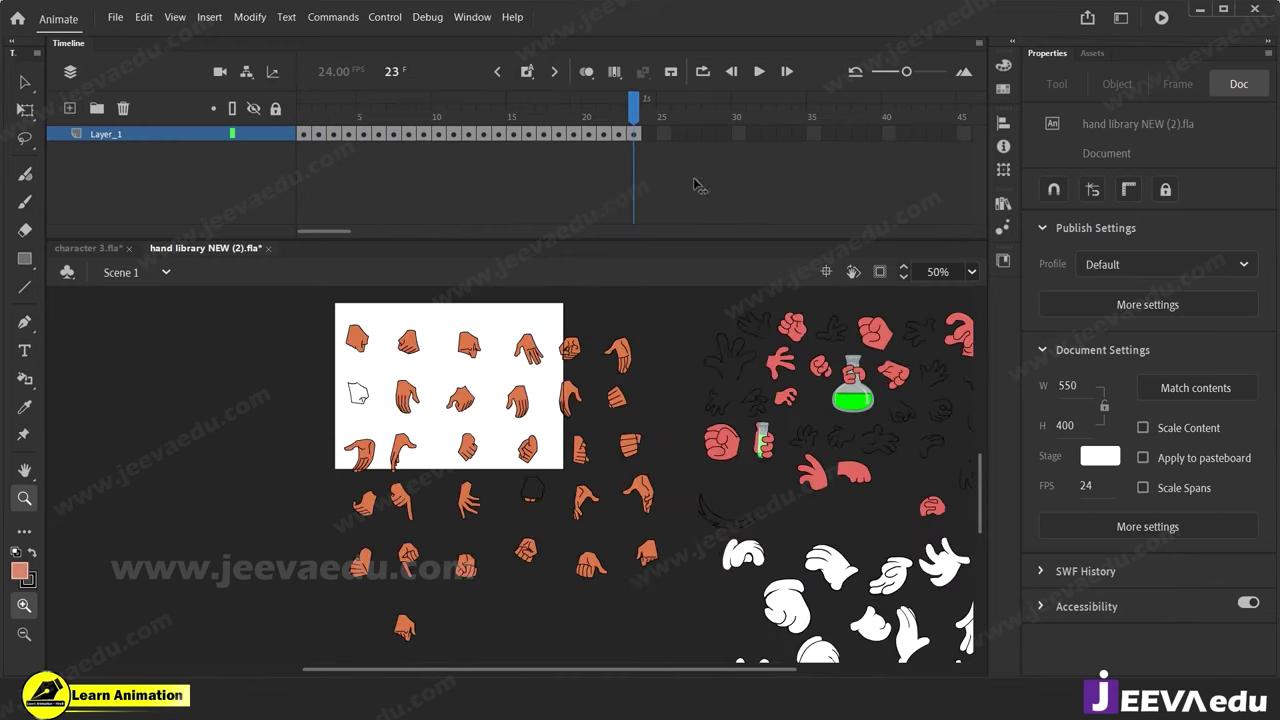
left_click(448, 489)
left_click(451, 514)
key("v")
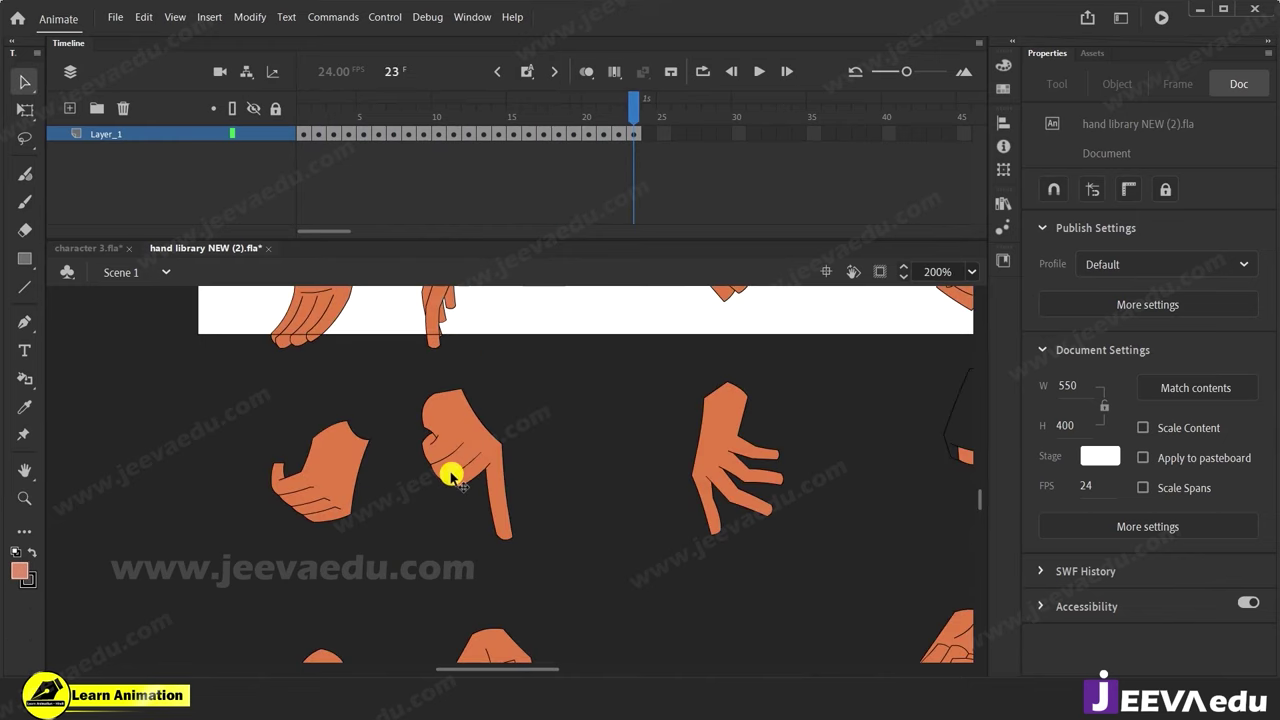
left_click(456, 458)
double_click(464, 455)
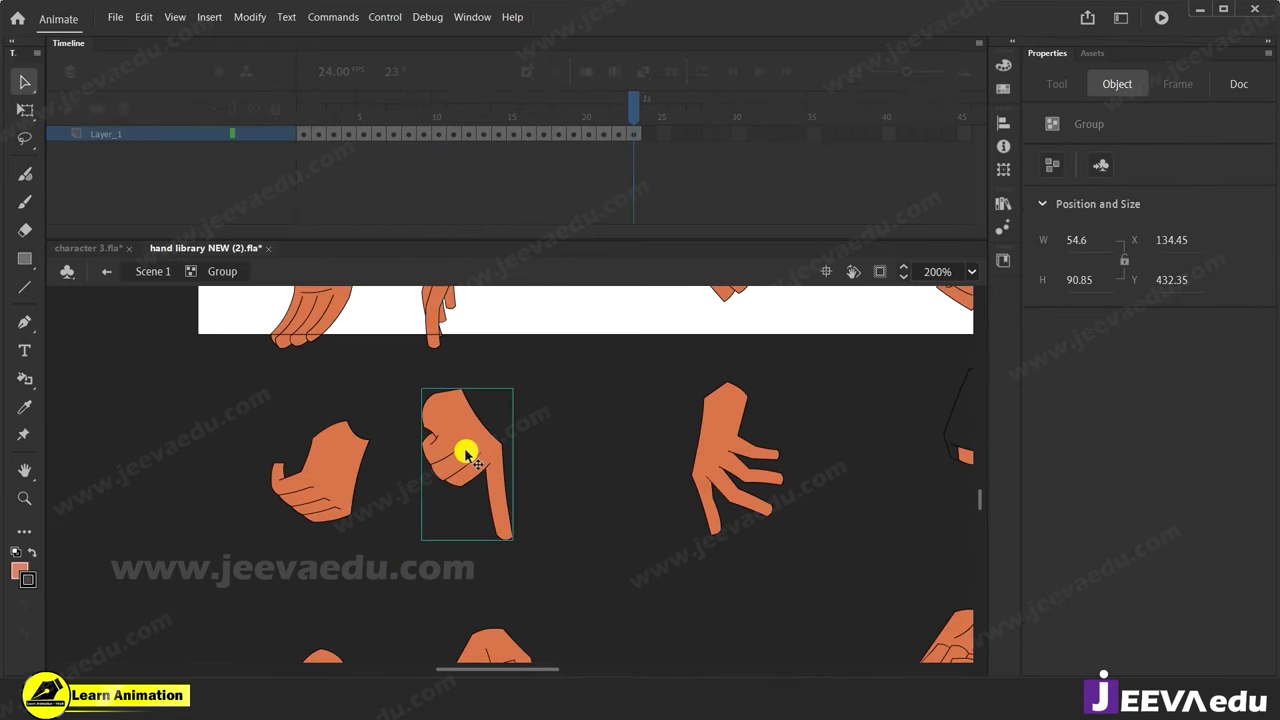
left_click(99, 251)
key("ctrl+v")
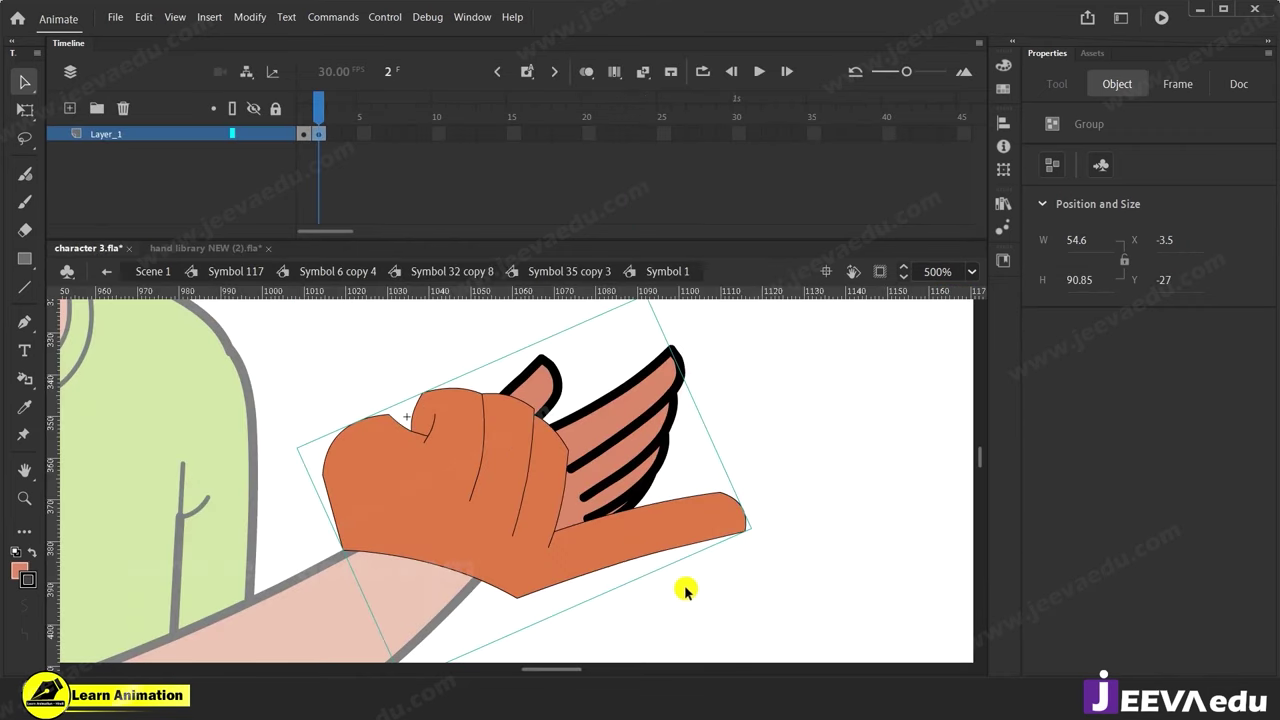
Flip the pasted pointing hand horizontally and move it clear of the original open hand, over the edge of the shirt.
left_click_drag(511, 514, 432, 527)
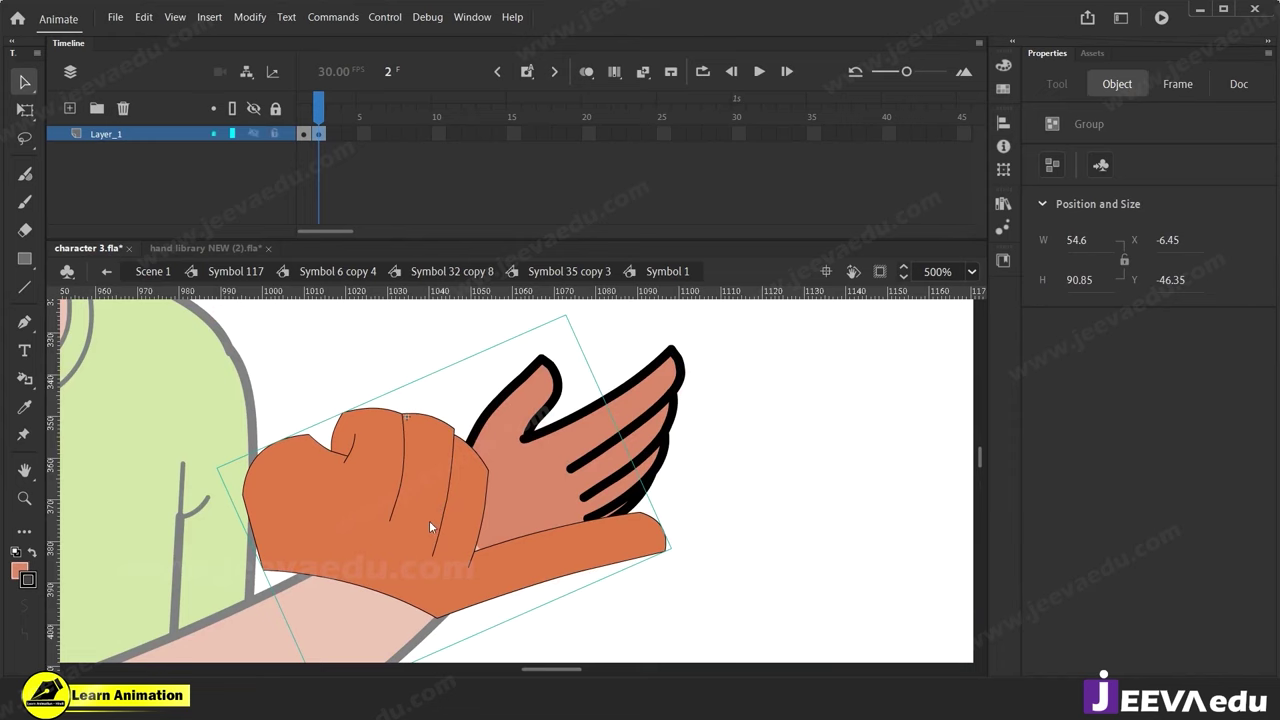
left_click(251, 17)
mouse_move(331, 243)
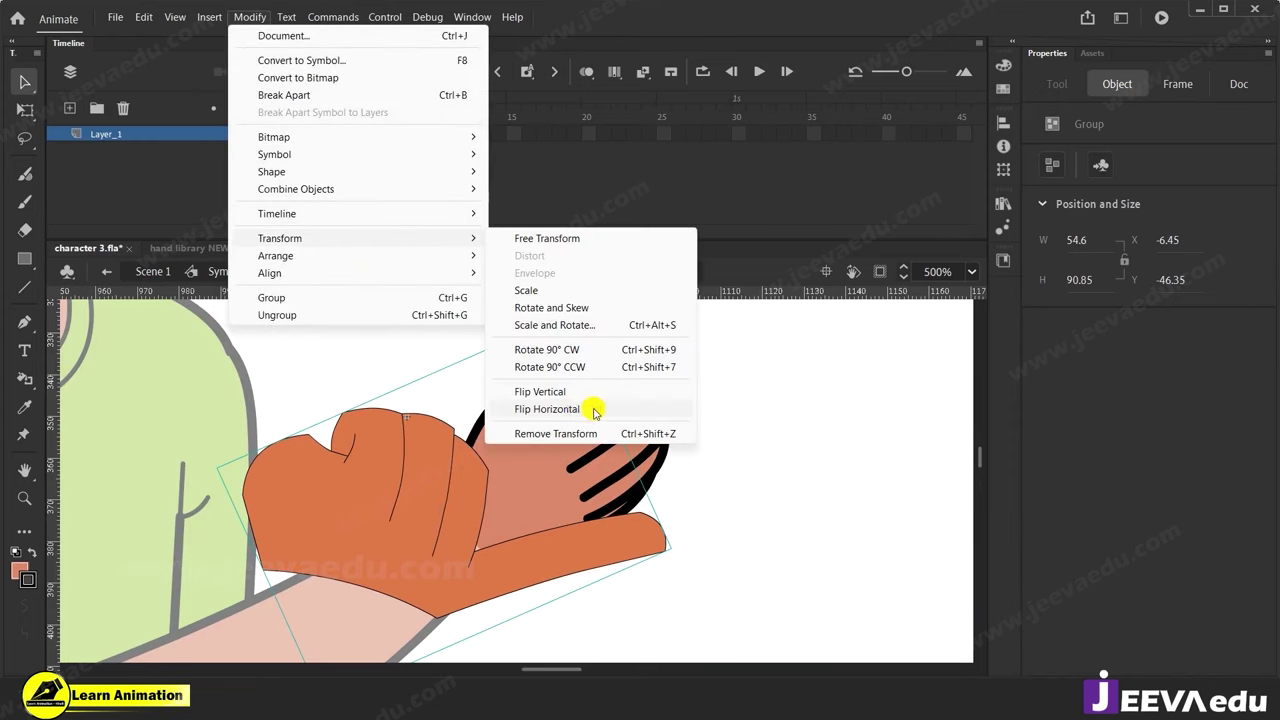
left_click(561, 414)
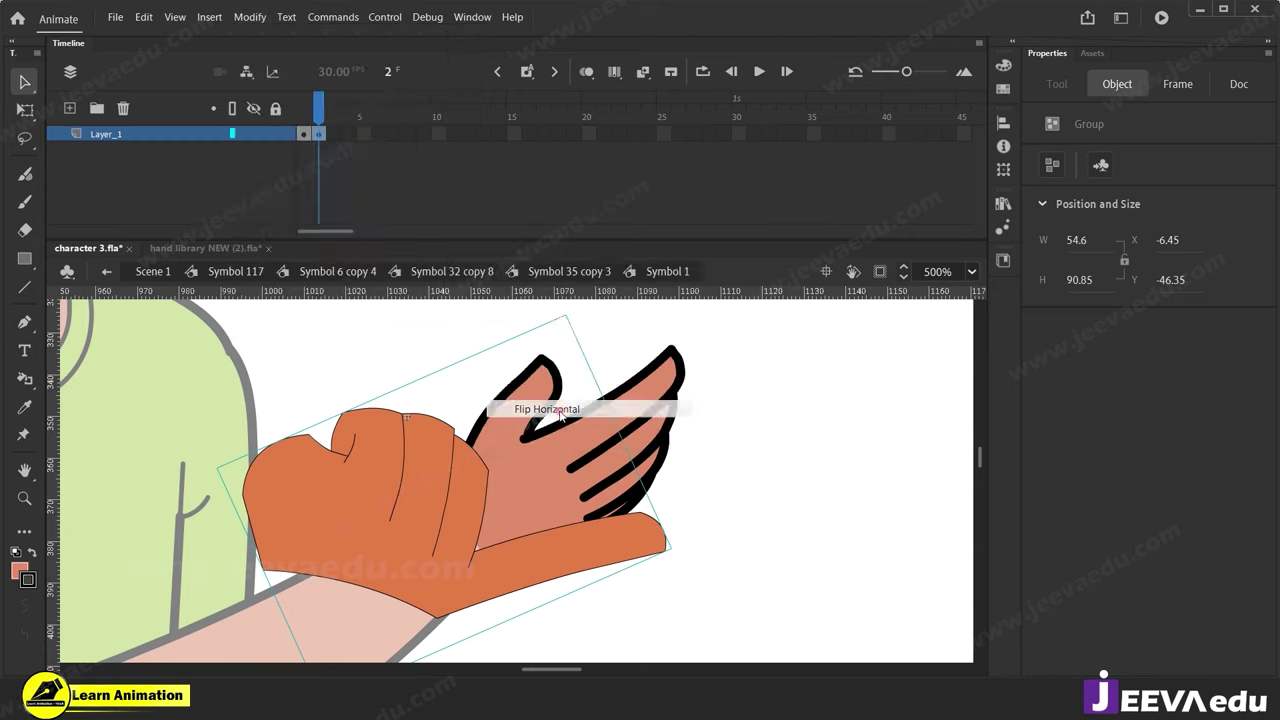
key("z")
left_click(435, 535, "alt")
key("v")
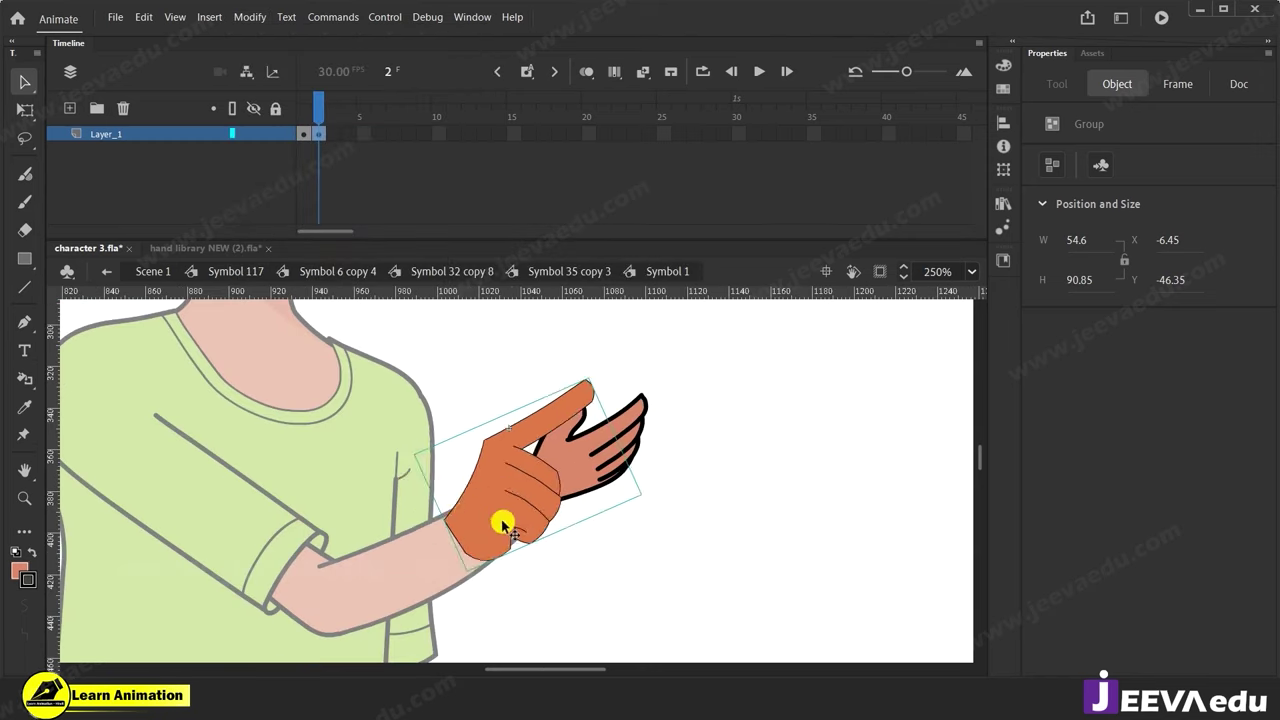
left_click_drag(500, 523, 449, 503)
Break the pointing hand's group apart and fill it with the skin colour sampled from the original open hand.
key("z")
left_click(457, 506)
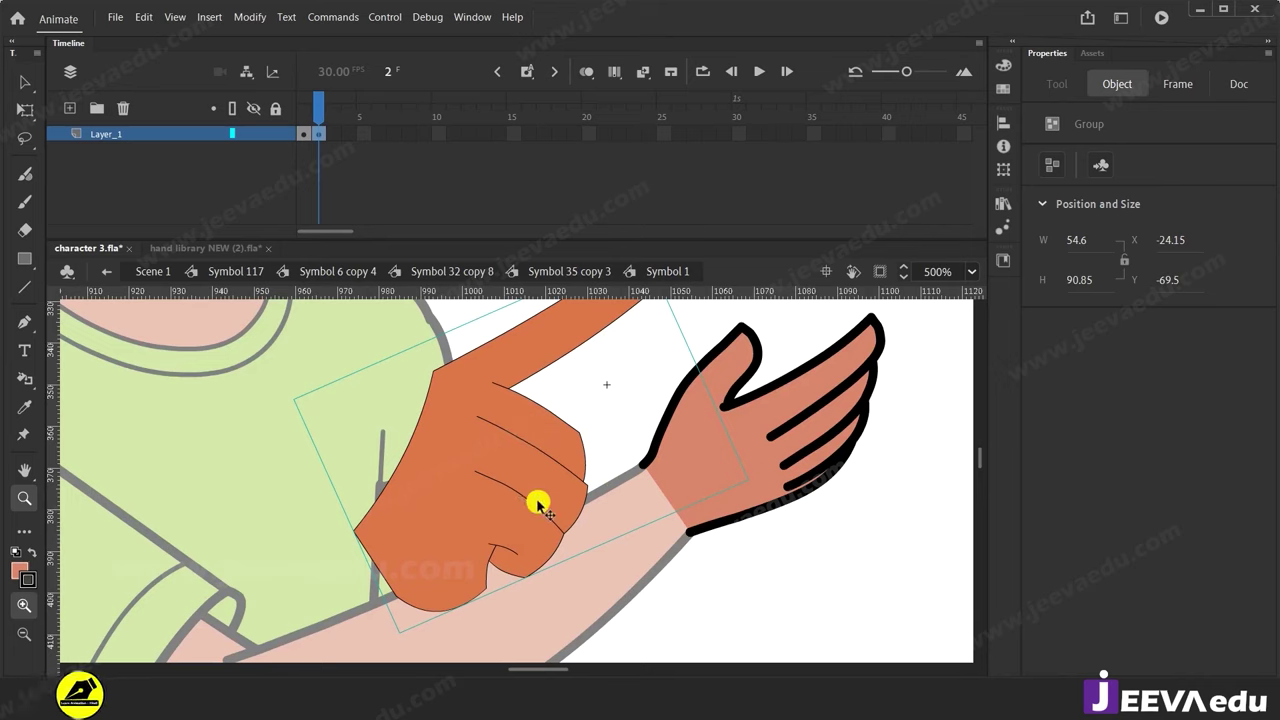
key("ctrl+b")
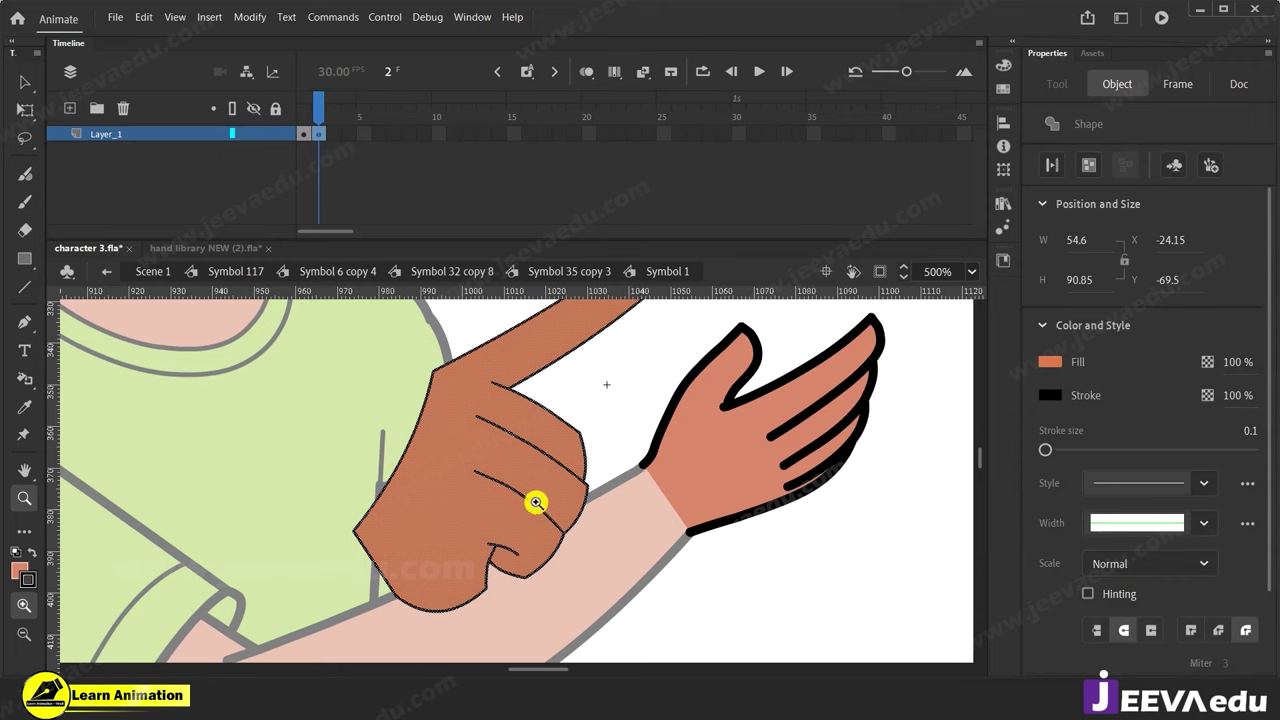
left_click(21, 570)
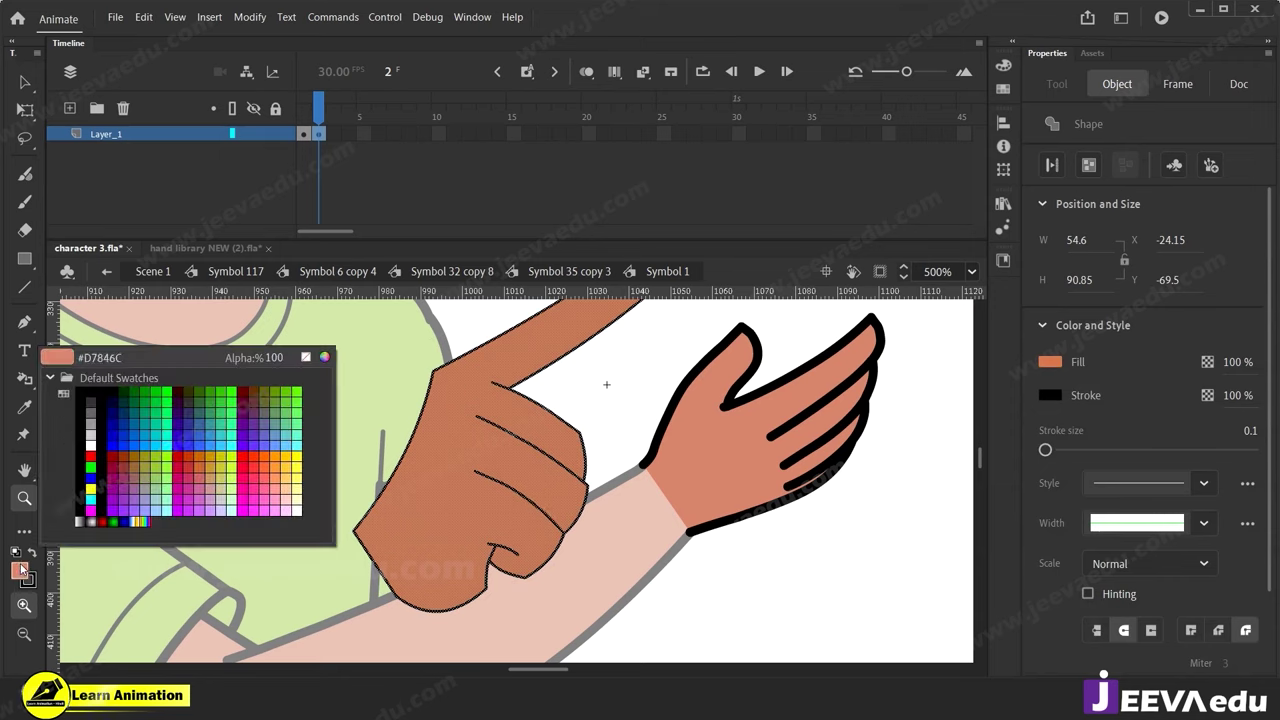
left_click(714, 449)
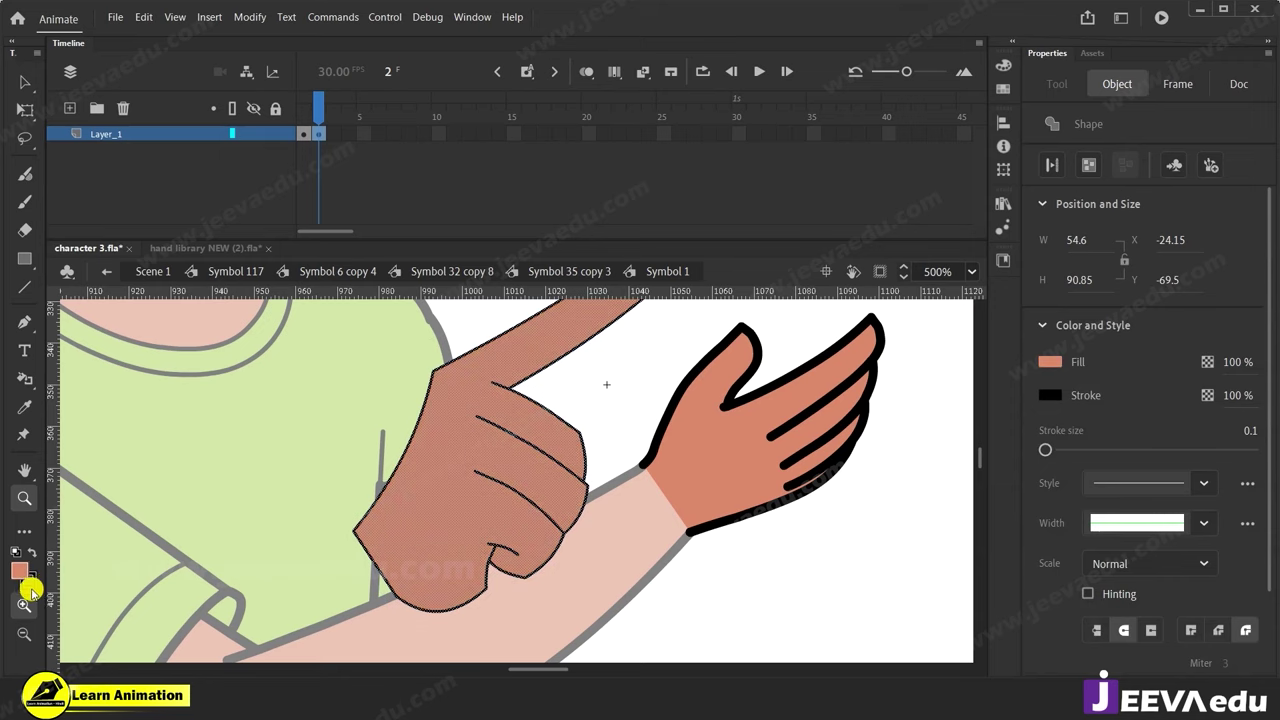
Give the pointing hand's lines the outline colour sampled from the original hand and set their stroke size to 2.
left_click(30, 584)
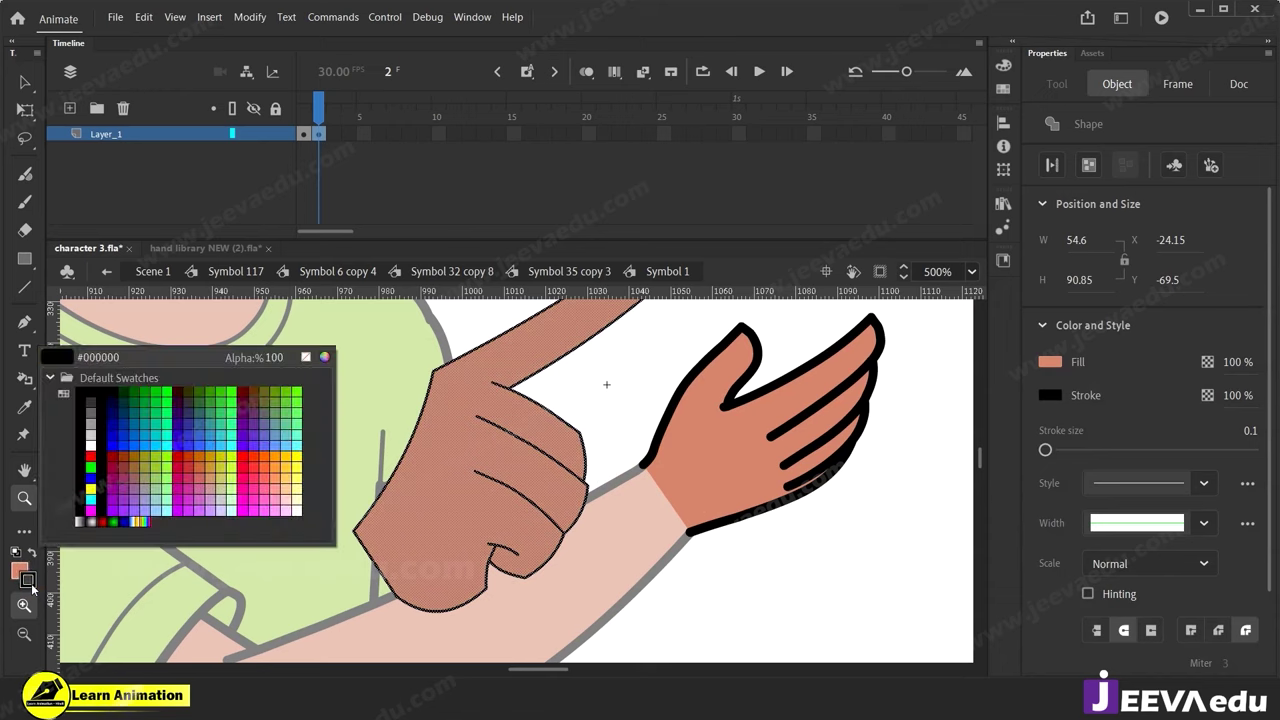
left_click(675, 405)
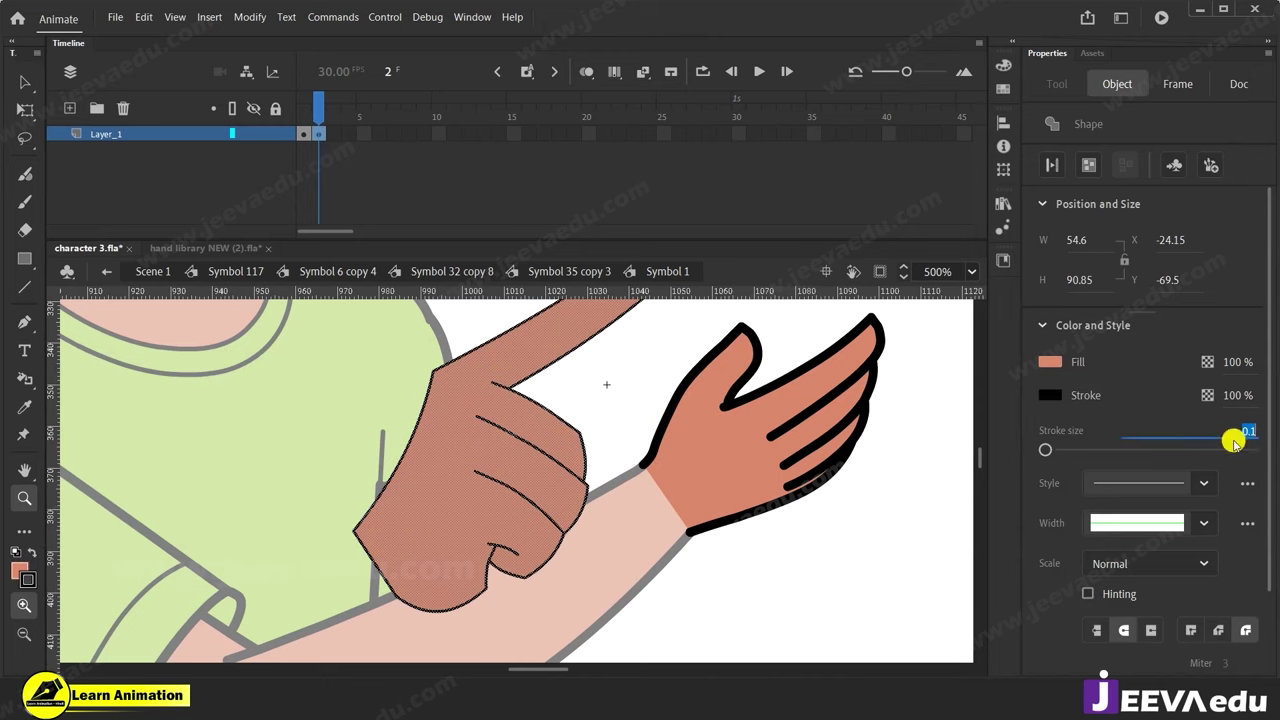
type("1")
key("Return")
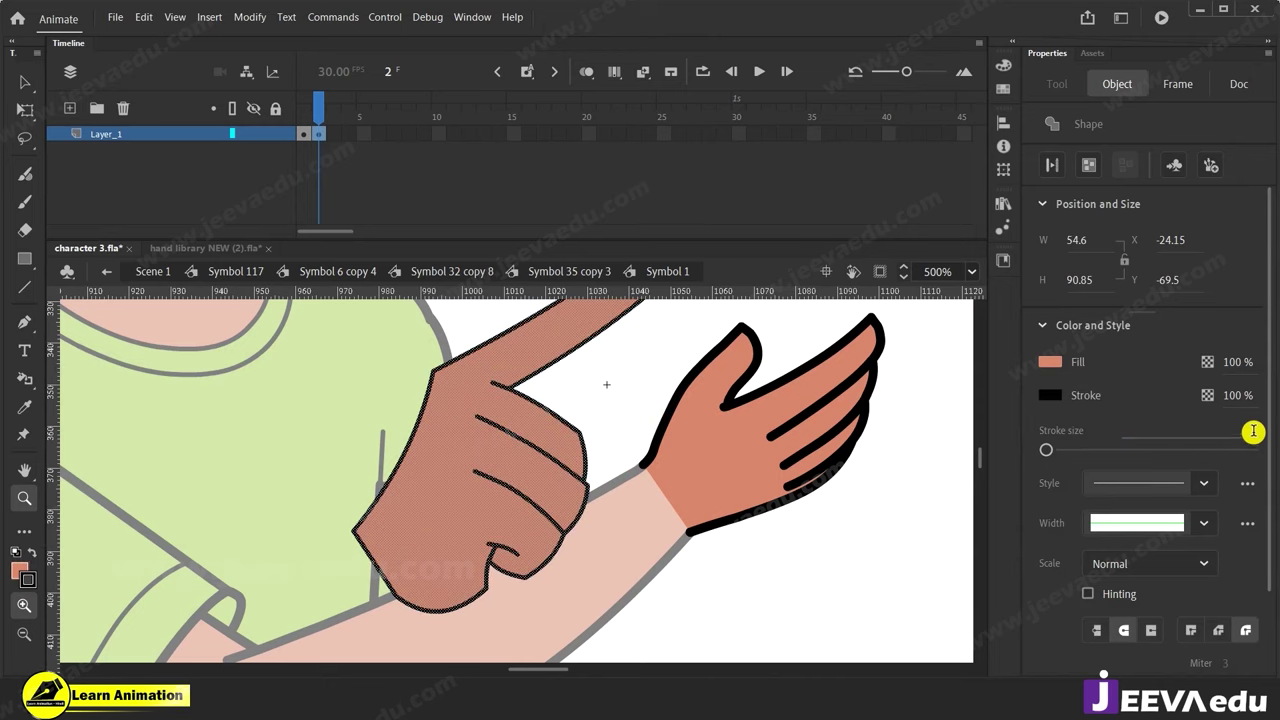
left_click(1260, 434)
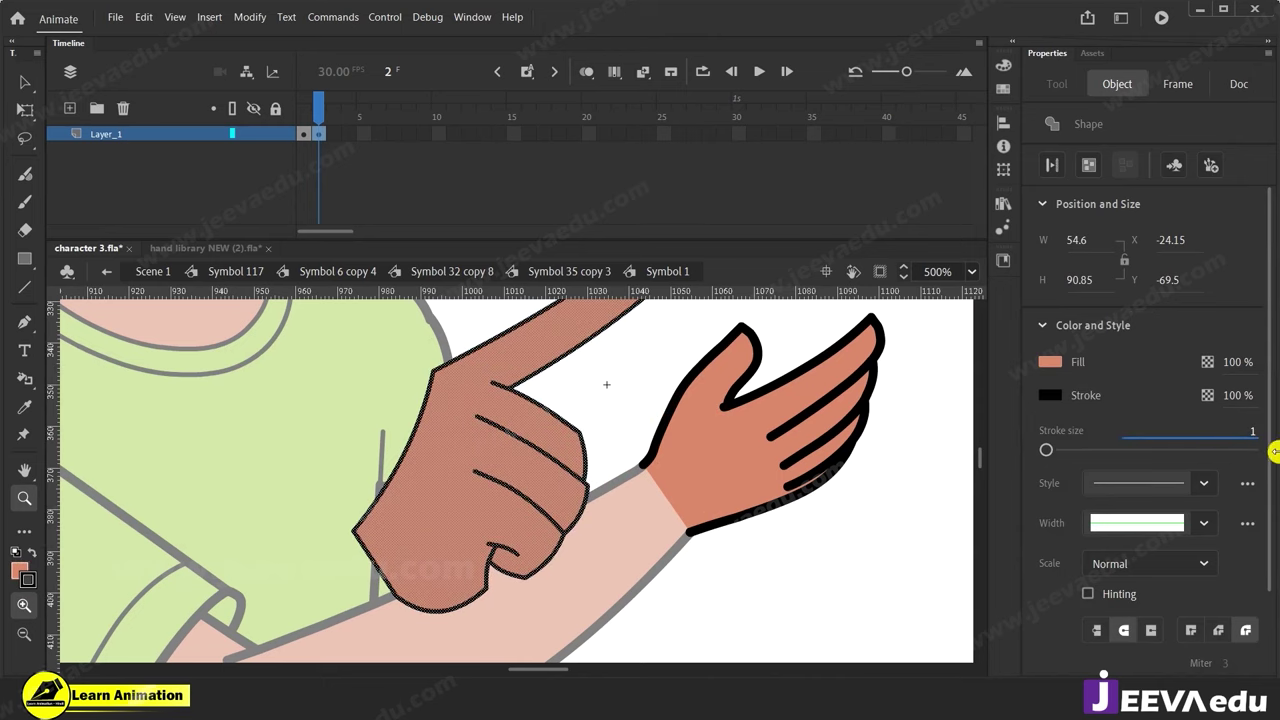
type("2")
key("Return")
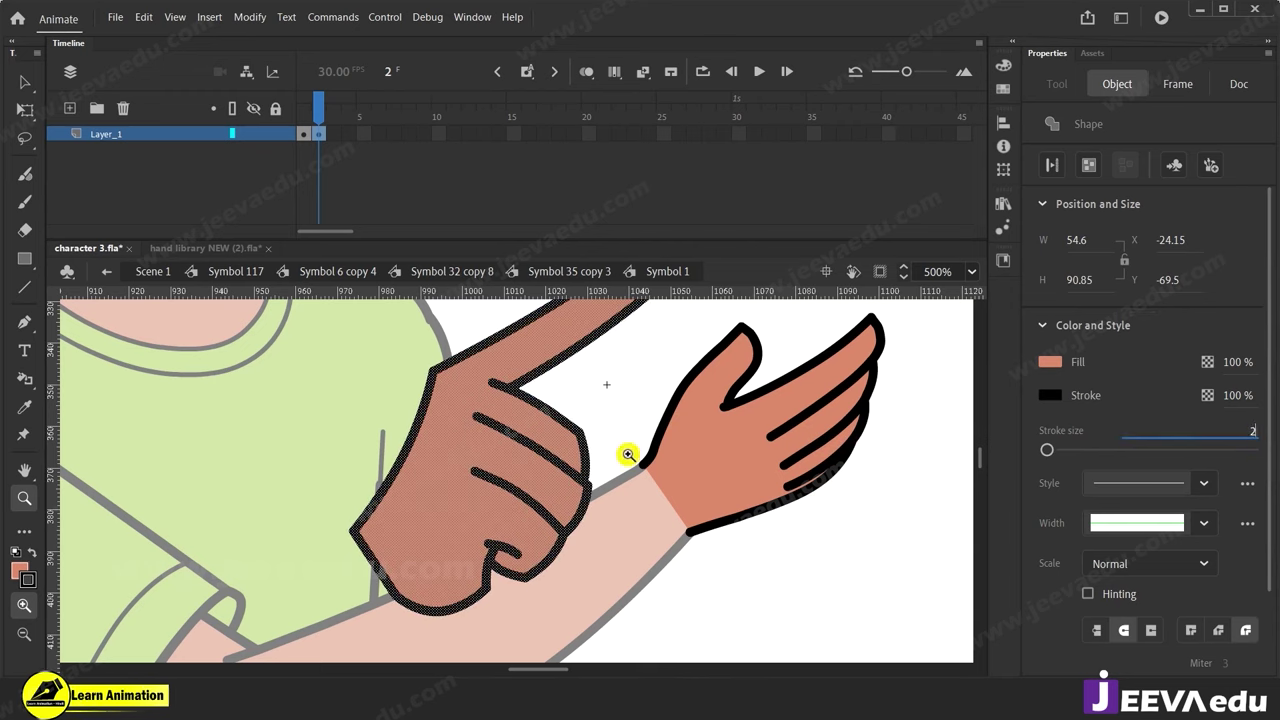
Delete the outline segment across the pointing hand's wrist end and select the whole pointing hand.
left_click(613, 413)
left_click(500, 518, "alt")
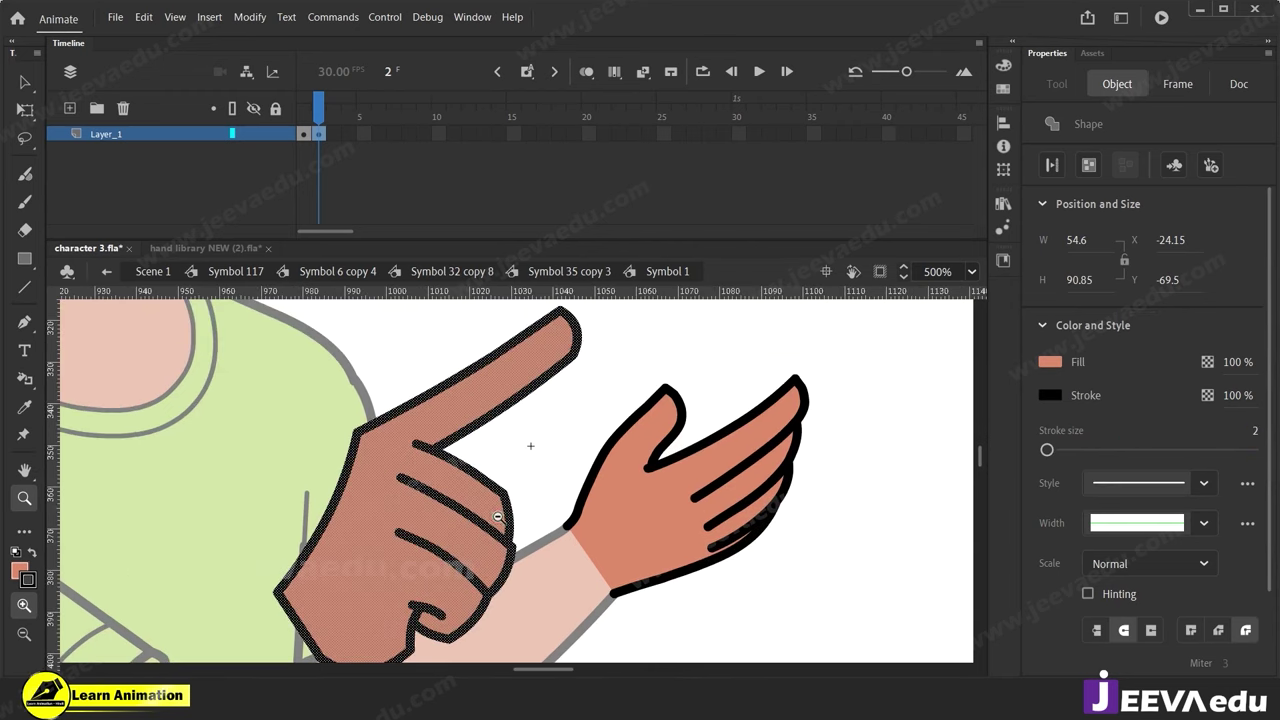
left_click(468, 529, "alt")
key("v")
left_click(392, 487)
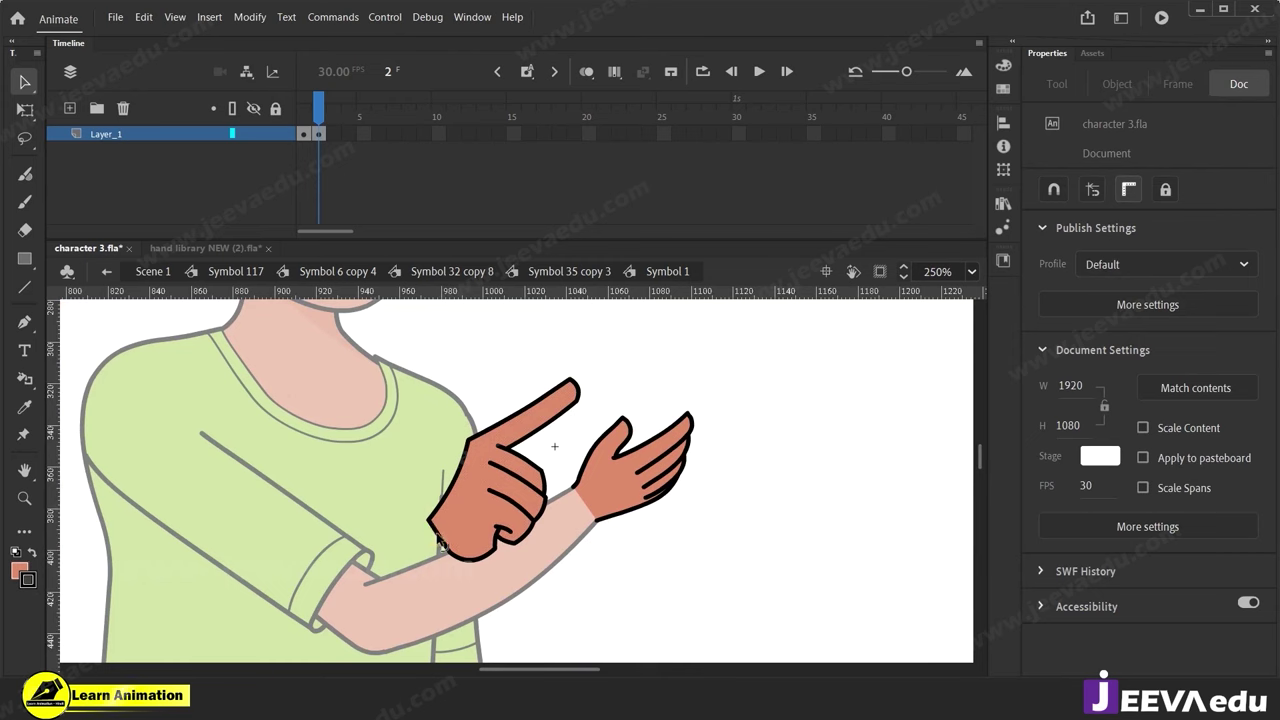
left_click(437, 545)
double_click(479, 511)
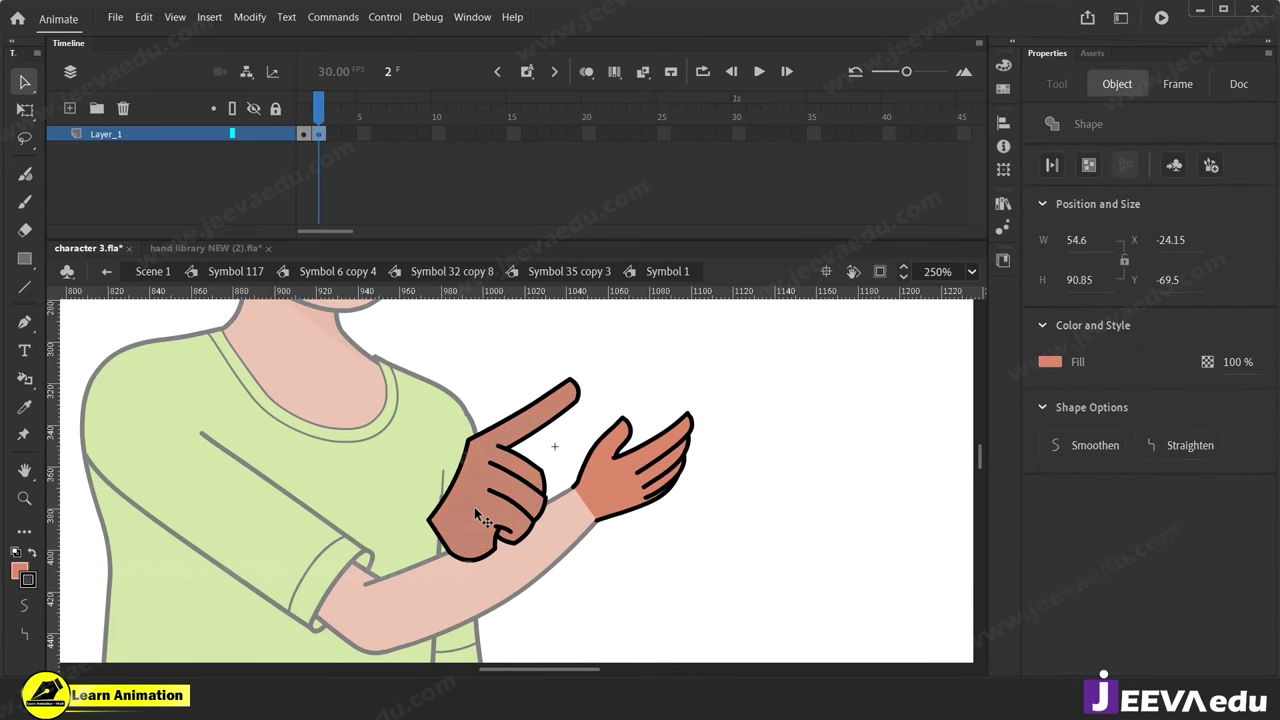
left_click(428, 537)
left_click(437, 541)
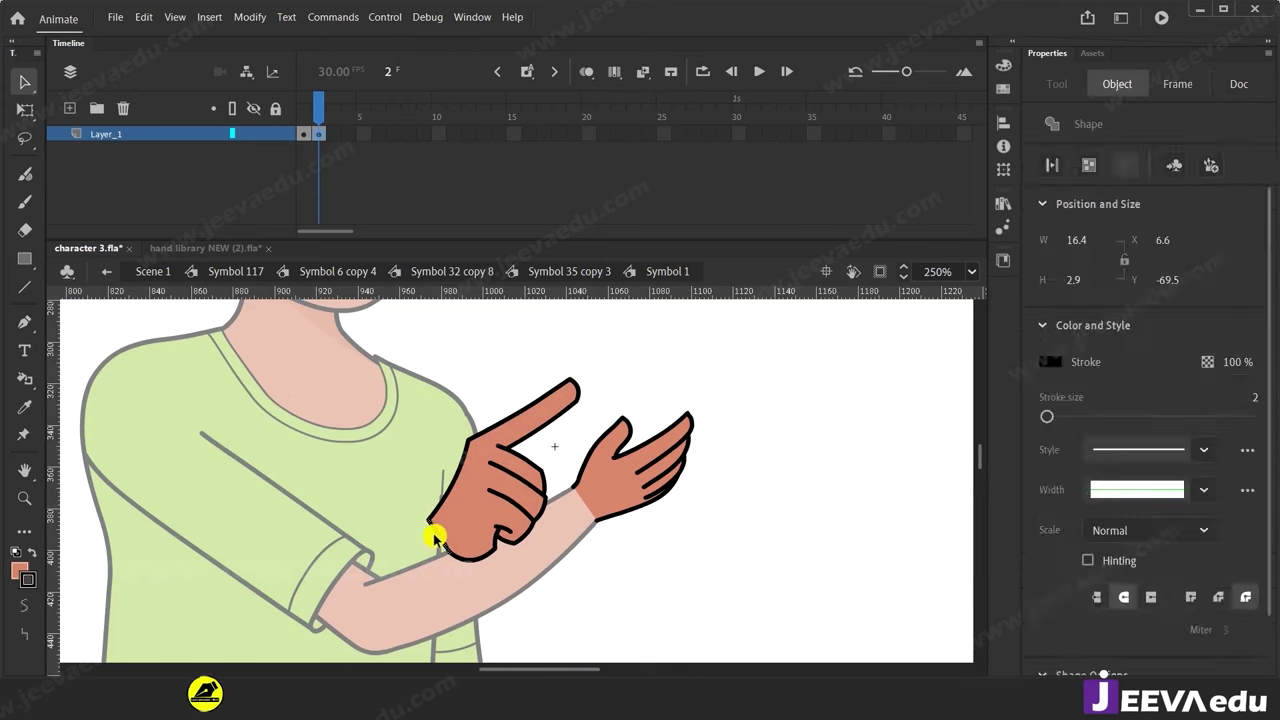
key("Delete")
left_click(458, 518)
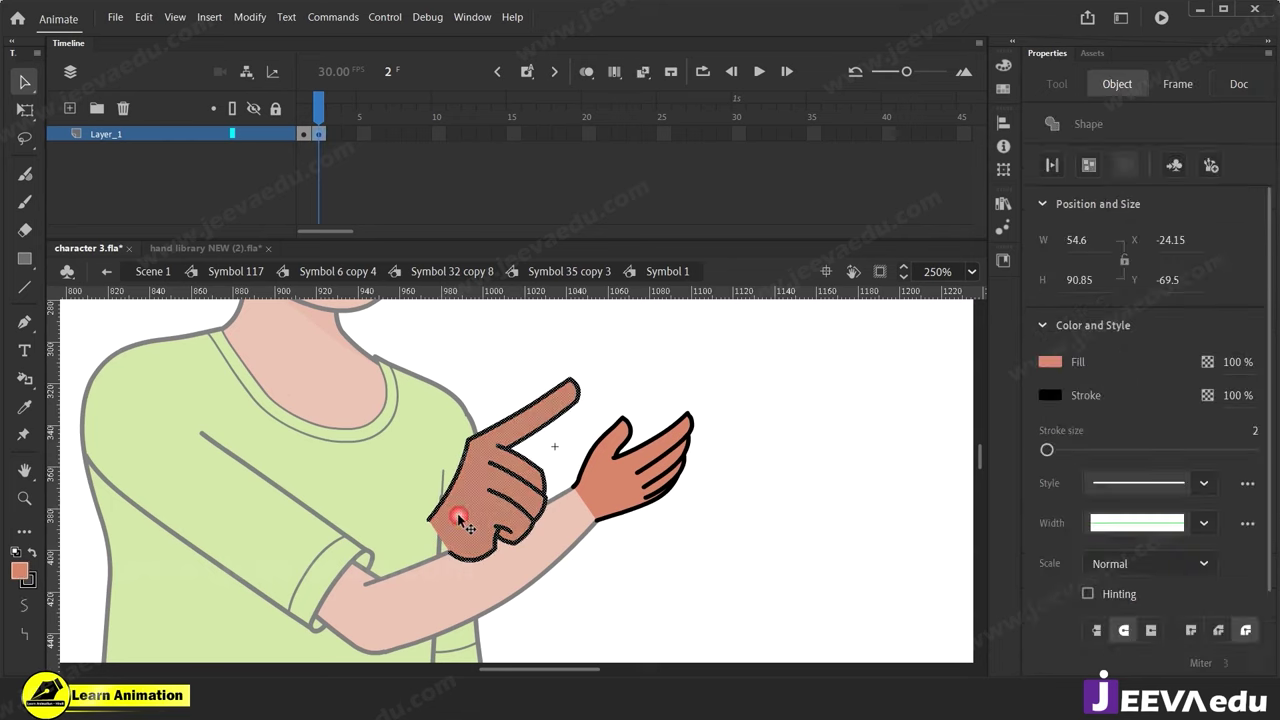
Group the pointing hand over the original open hand, scale it down and move its wrist onto the end of the forearm.
left_click_drag(491, 508, 645, 480)
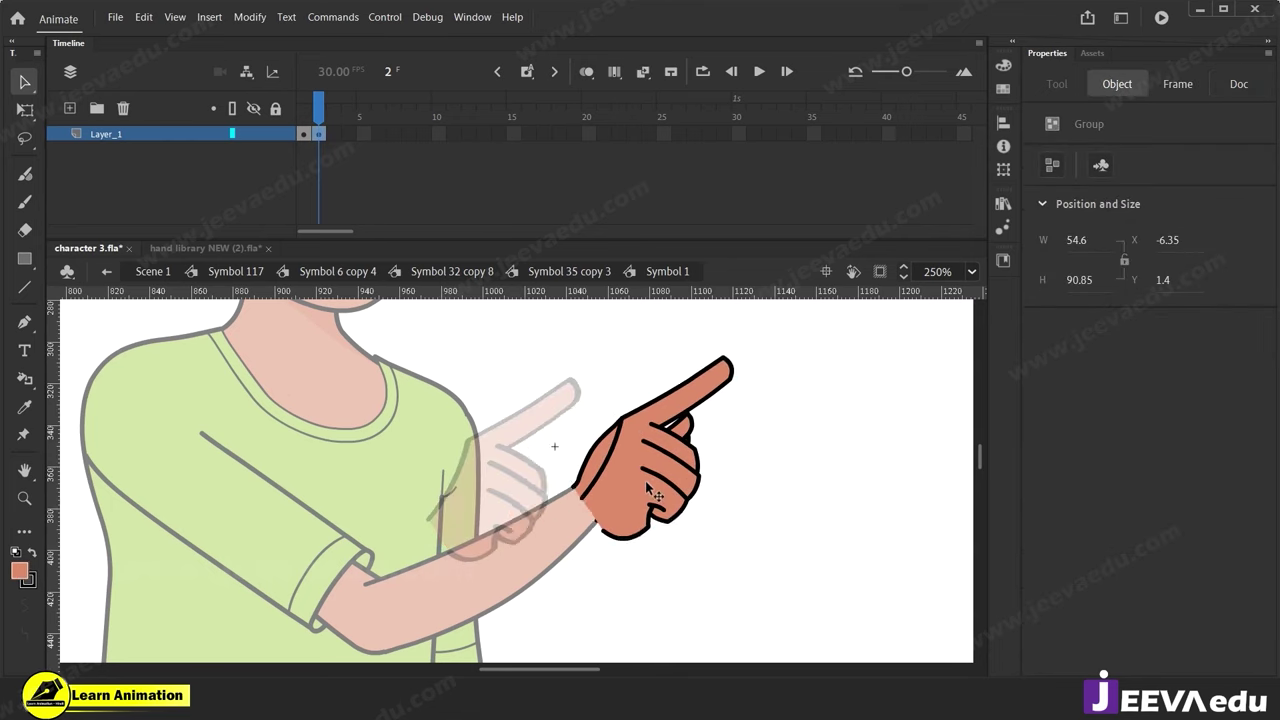
key("ctrl+g")
key("q")
left_click_drag(726, 362, 710, 390)
key("z")
left_click(580, 486)
key("v")
left_click_drag(623, 500, 586, 514)
Enlarge the grouped pointing hand slightly, to about 40 px wide, so its wrist matches the forearm's end.
key("z")
left_click(537, 508)
key("v")
key("z")
left_click(586, 514, "alt")
left_click(527, 476, "alt")
left_click(517, 476)
key("q")
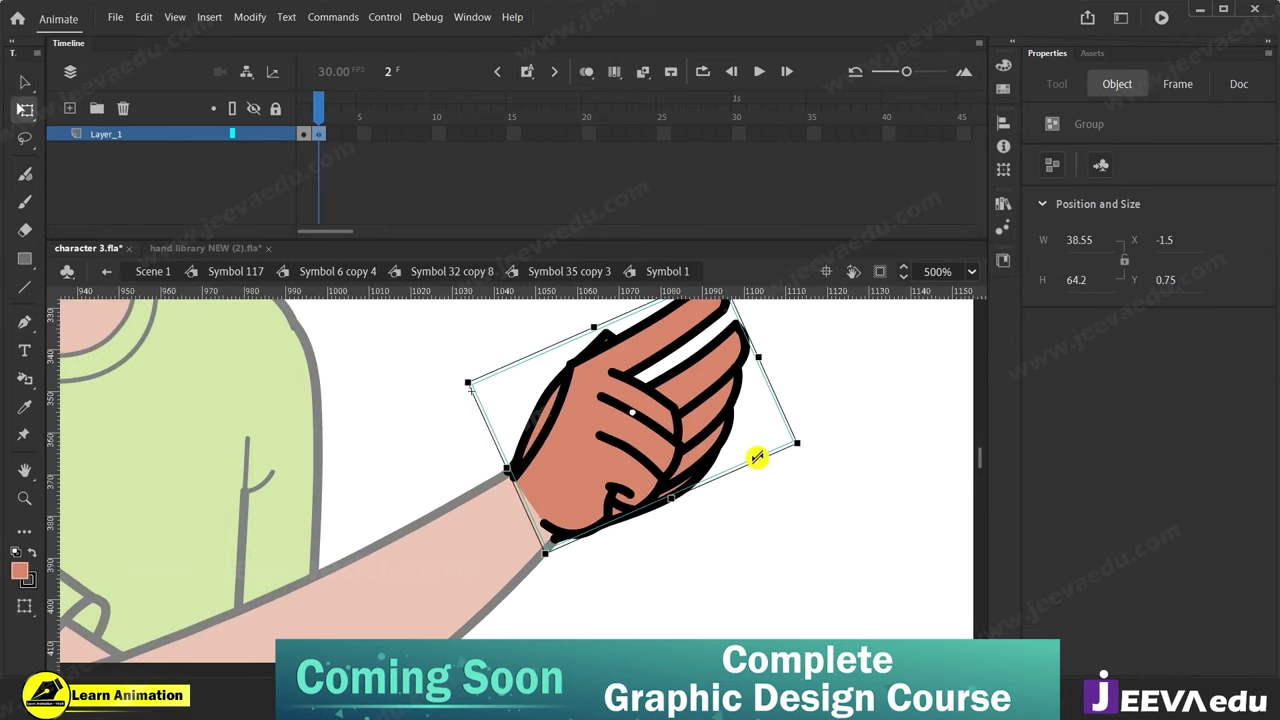
left_click_drag(812, 450, 806, 447)
Inside the pointing hand's group, adjust the lower end of the wrist outline to meet the forearm's lower outline.
key("z")
left_click(598, 476)
key("v")
double_click(549, 488)
left_click(466, 449)
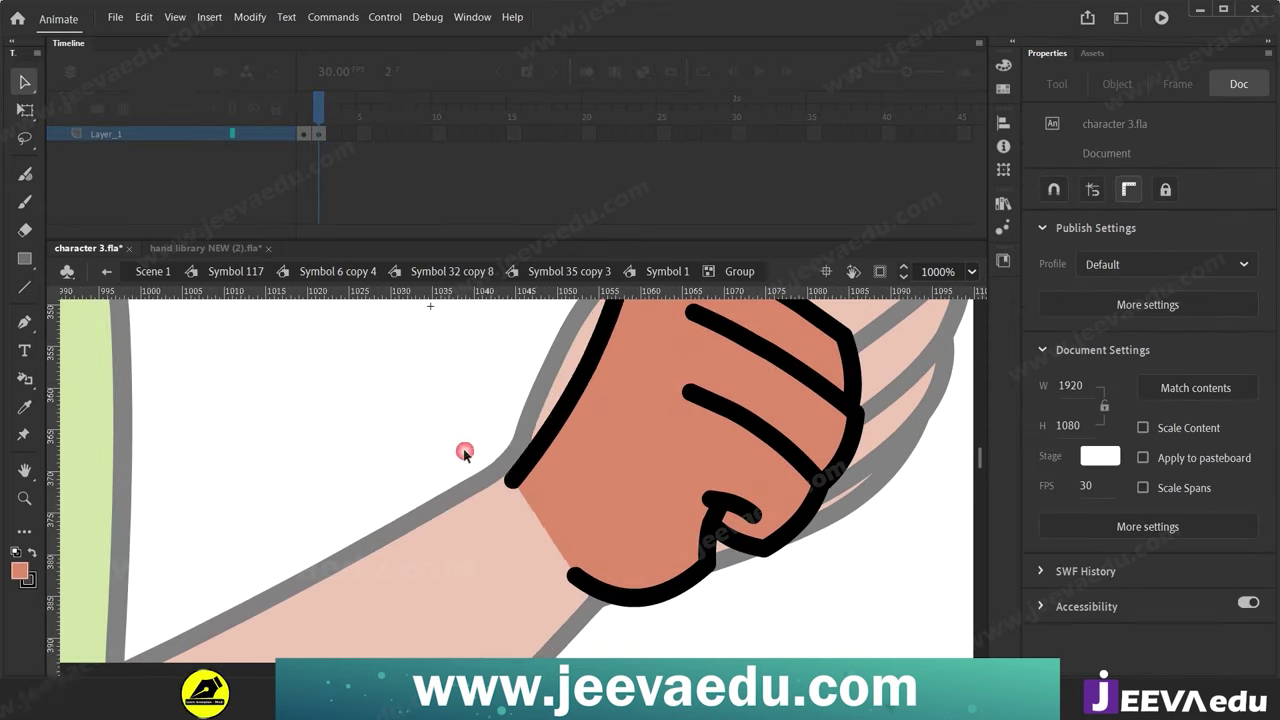
left_click_drag(577, 587, 581, 600)
key("z")
left_click(597, 484, "alt")
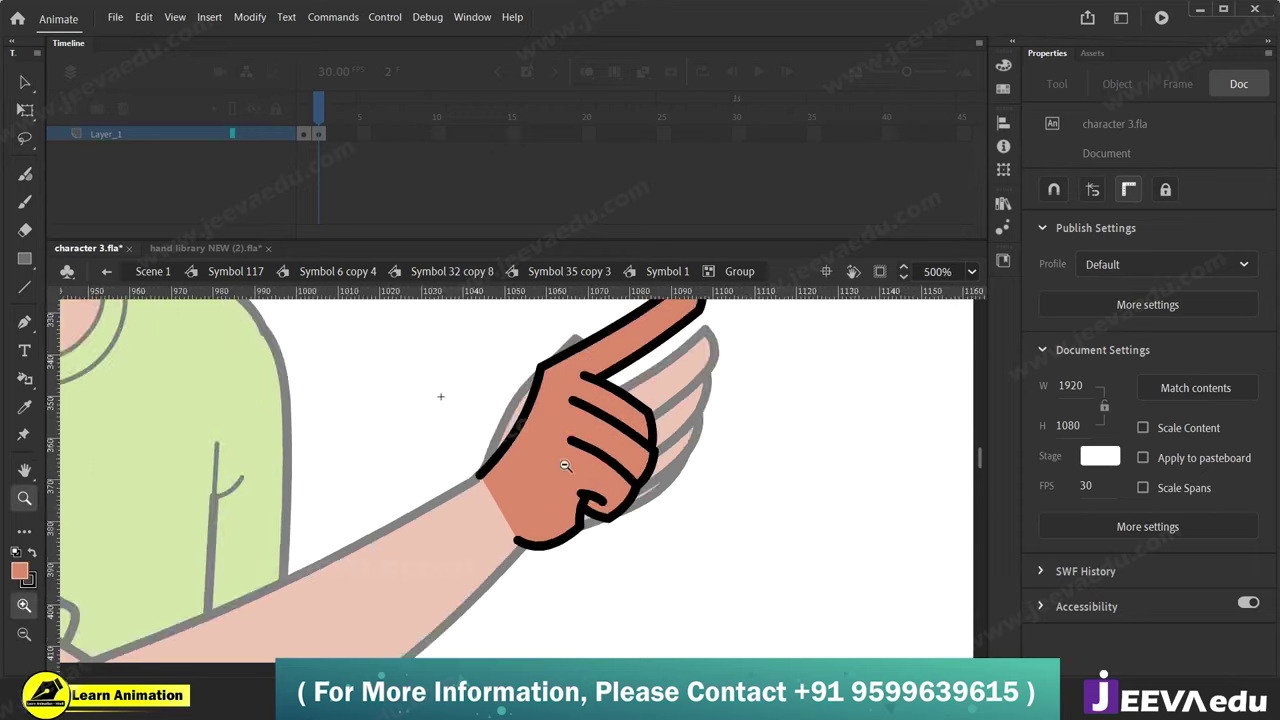
Bend the outline on the back of the pointing hand, just below the index finger's base, slightly outward into a smoother curve.
left_click(566, 467, "alt")
left_click(541, 456)
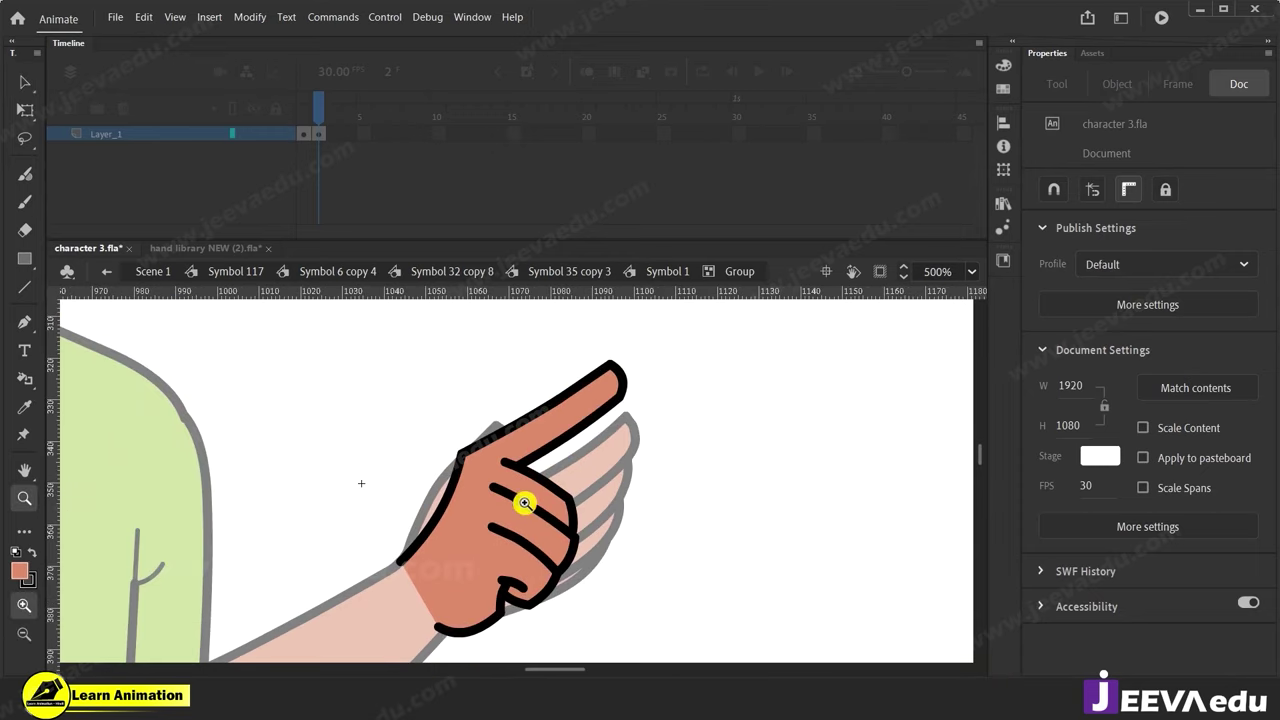
left_click(460, 497)
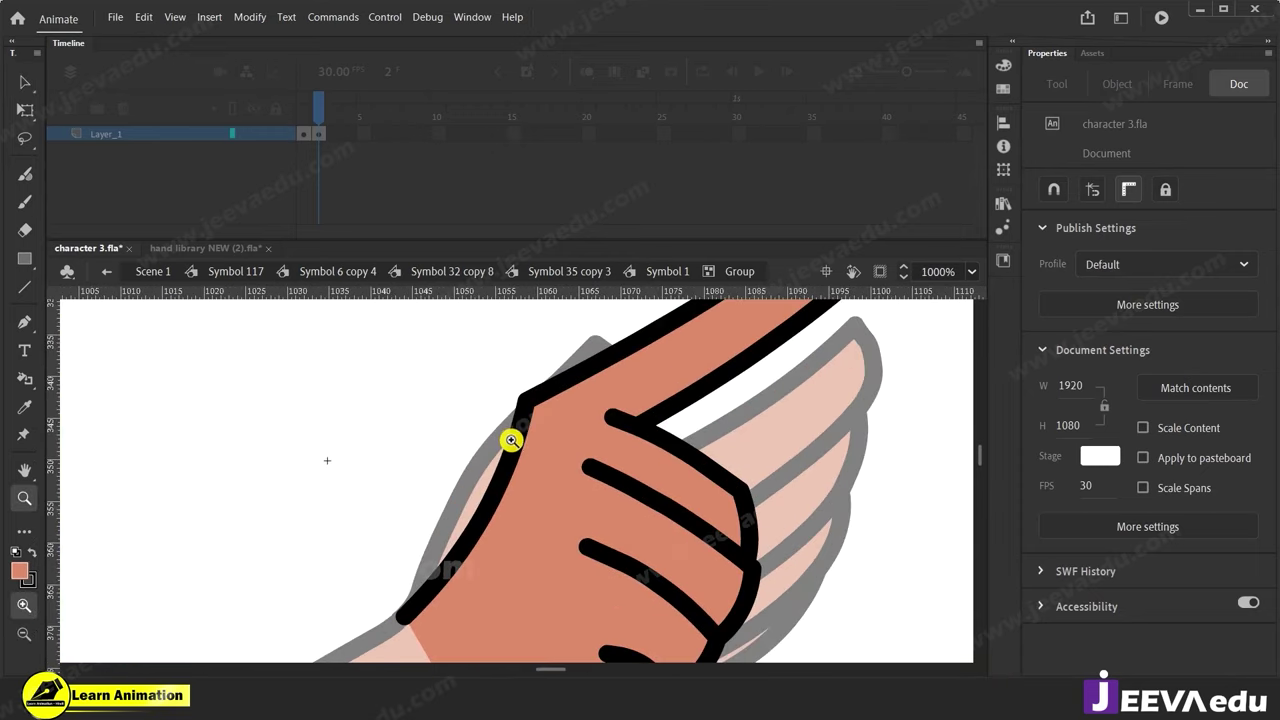
key("v")
mouse_move(512, 448)
left_mouse_down()
mouse_move(500, 464)
mouse_move(503, 435)
left_mouse_up()
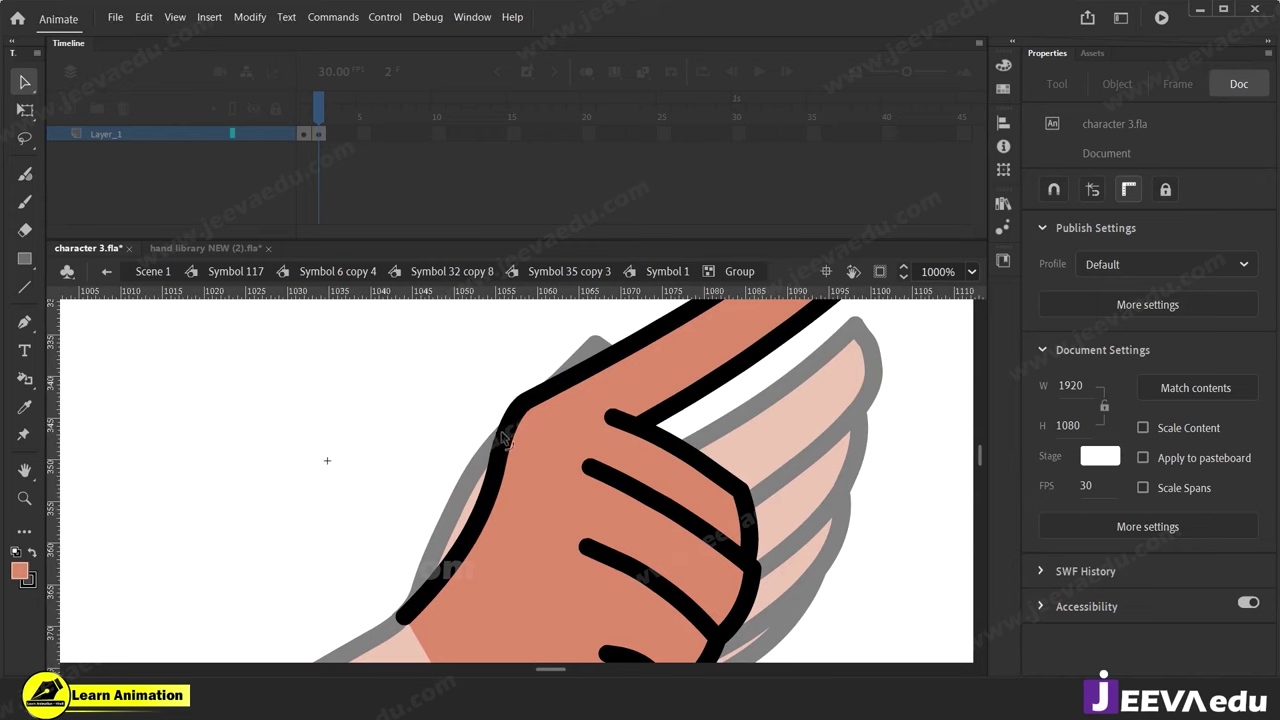
key("z")
left_click(508, 470, "alt")
left_click(511, 488, "alt")
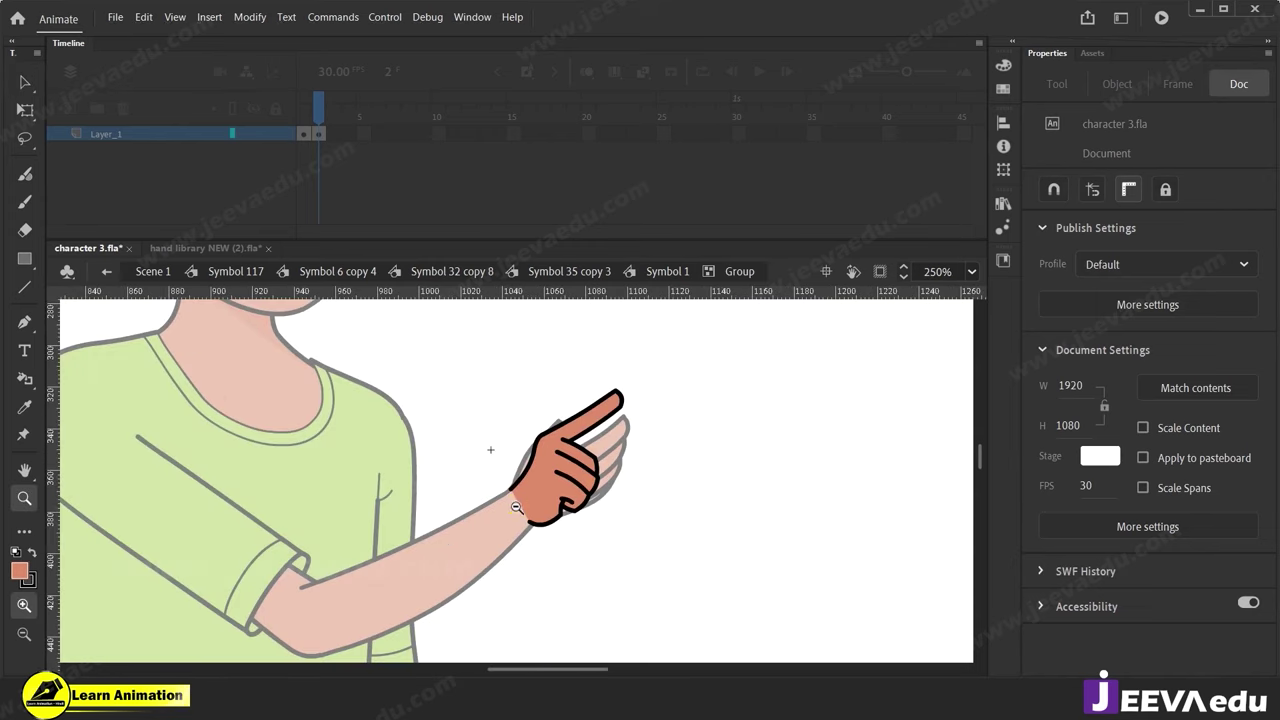
Exit the pointing hand's group and delete the original open hand behind it on frame 2.
left_click(516, 507, "alt")
left_click(503, 491)
key("v")
double_click(620, 577)
left_click_drag(757, 326, 524, 533)
left_click(607, 477)
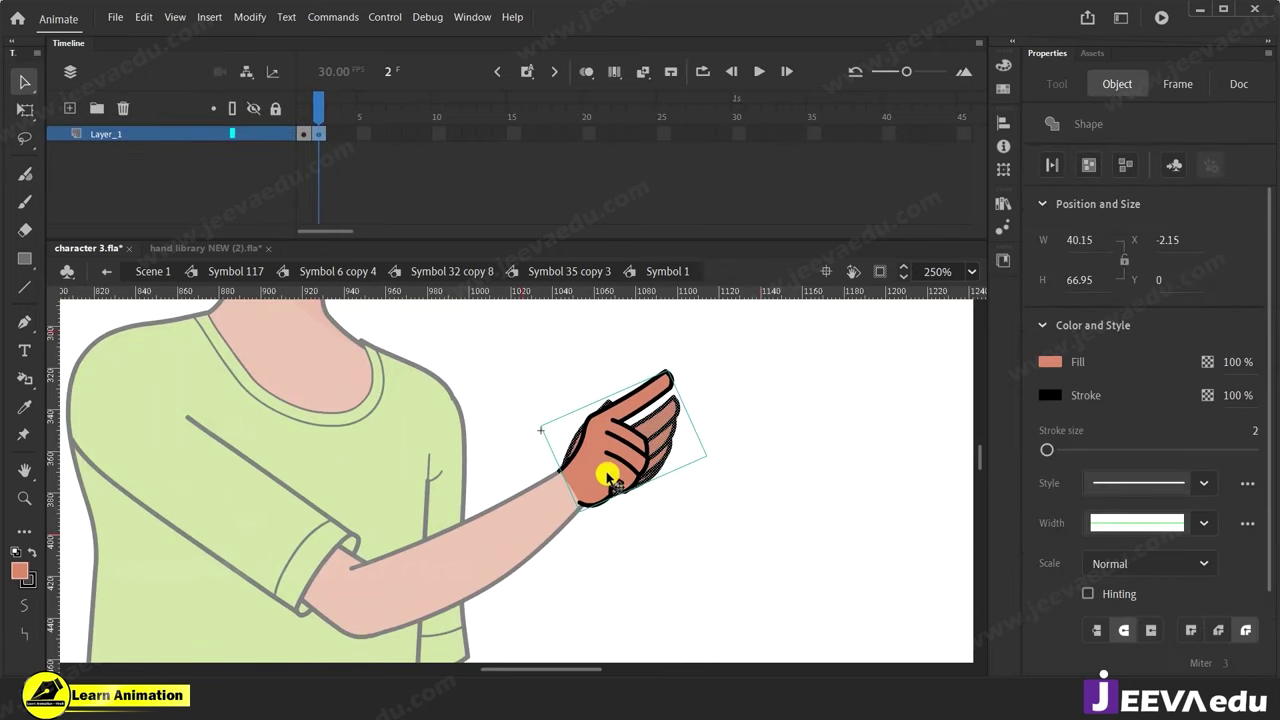
left_click(607, 471)
key("Delete")
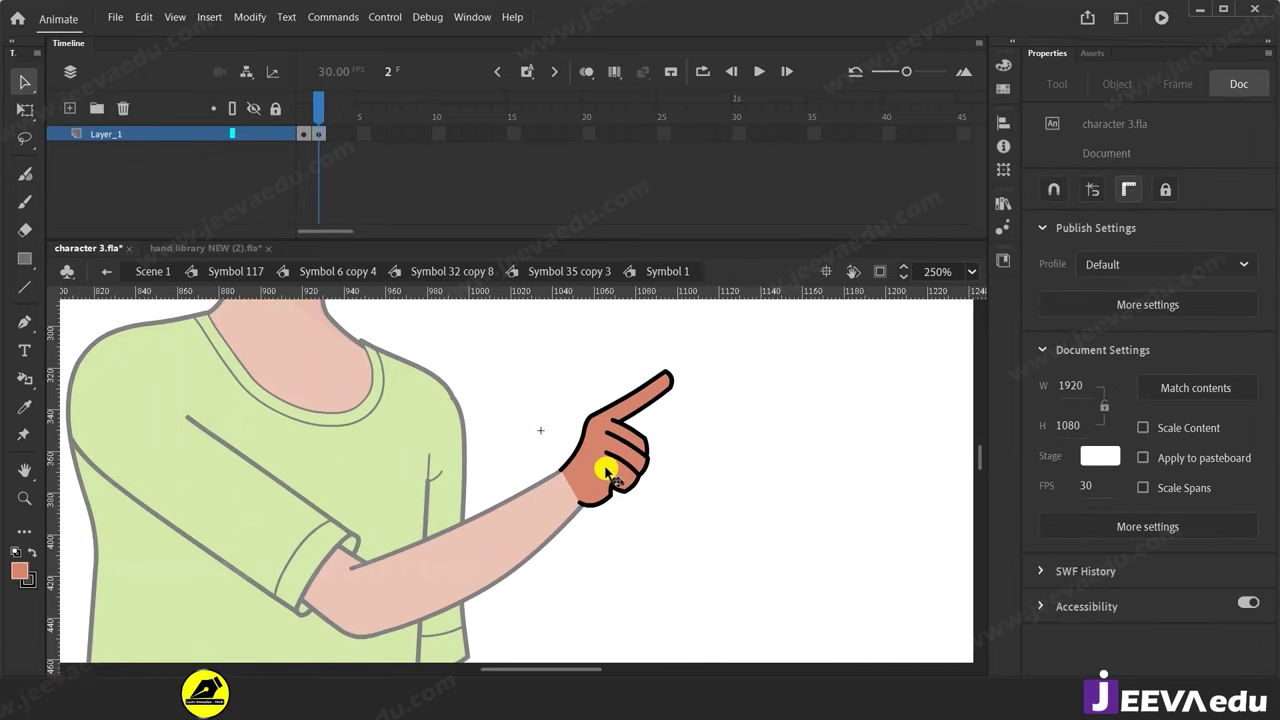
Return to Symbol 35 copy 3 and switch the hand at frame 144 to frame 2, the pointing pose, using the Frame Picker.
key("z")
left_click(556, 491)
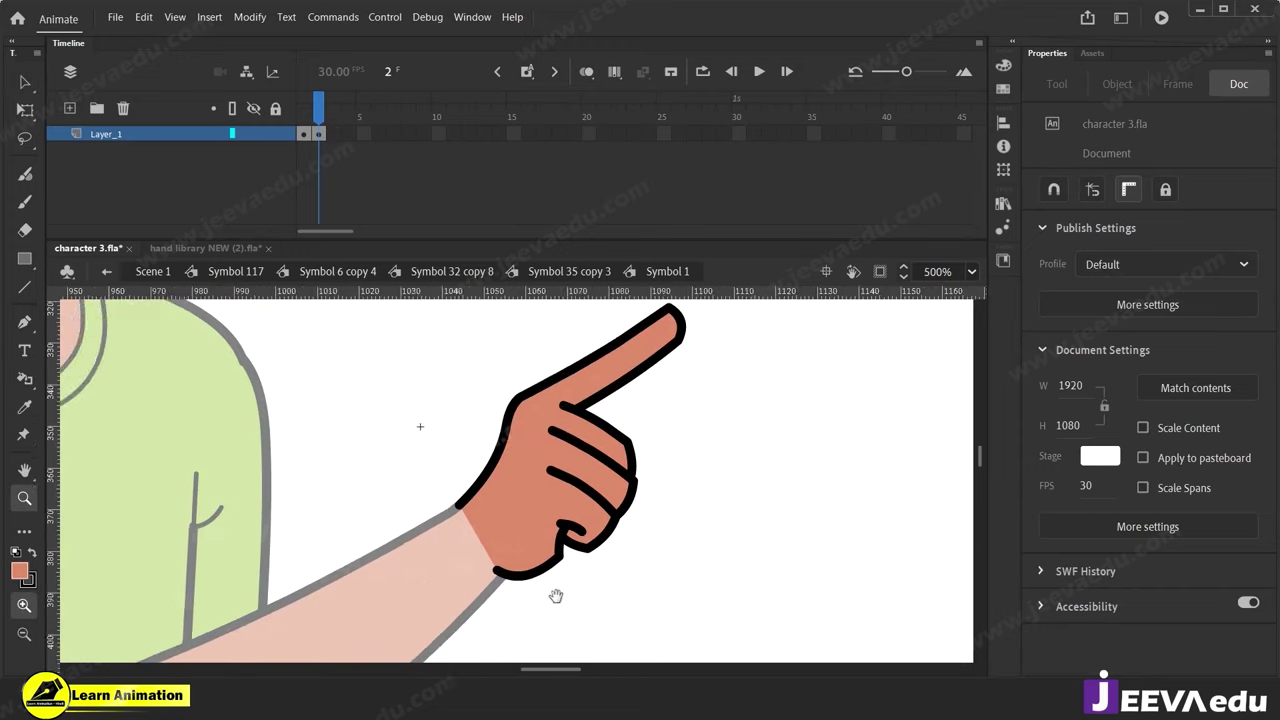
left_click(303, 117)
left_click_drag(303, 117, 318, 125)
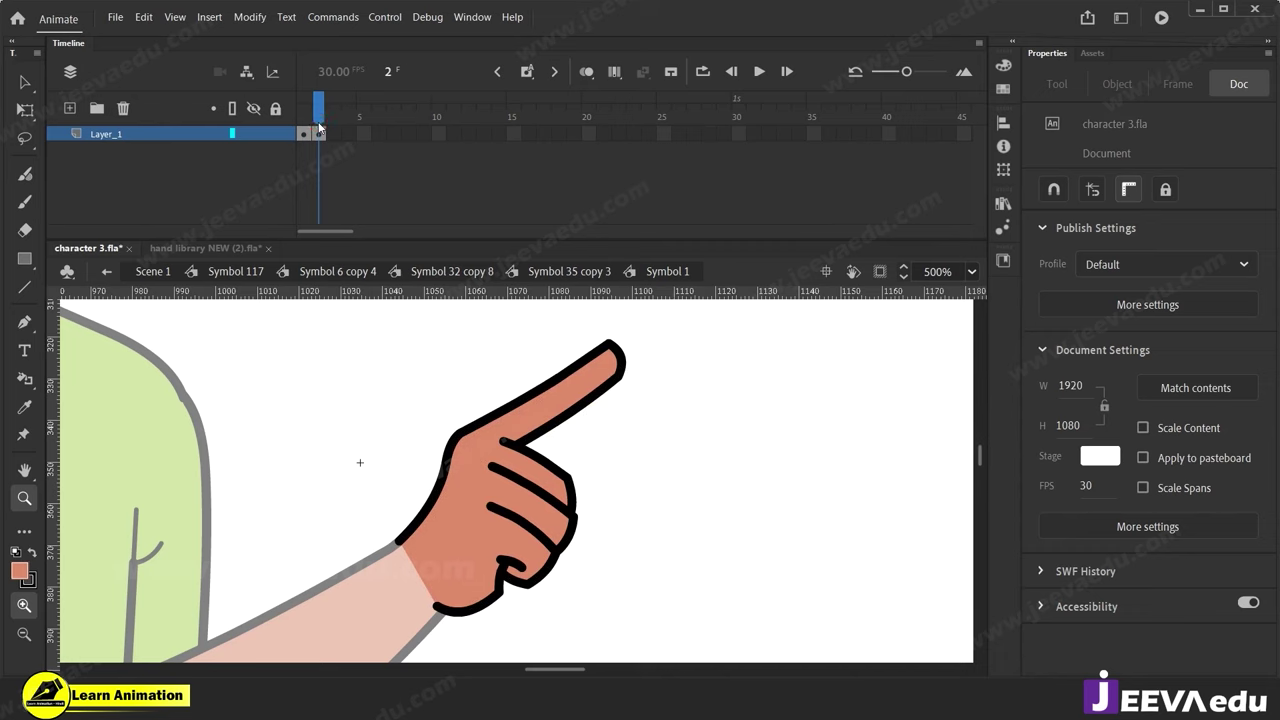
left_click(576, 272)
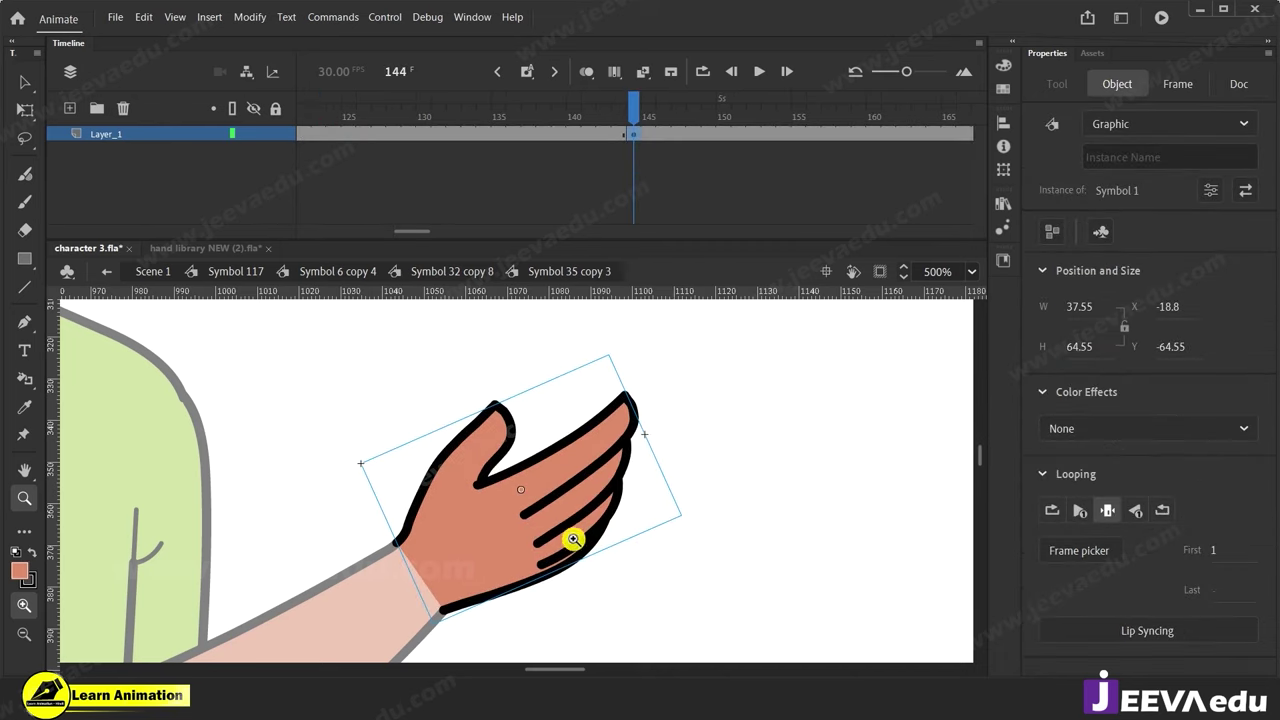
key("v")
left_click(1043, 551)
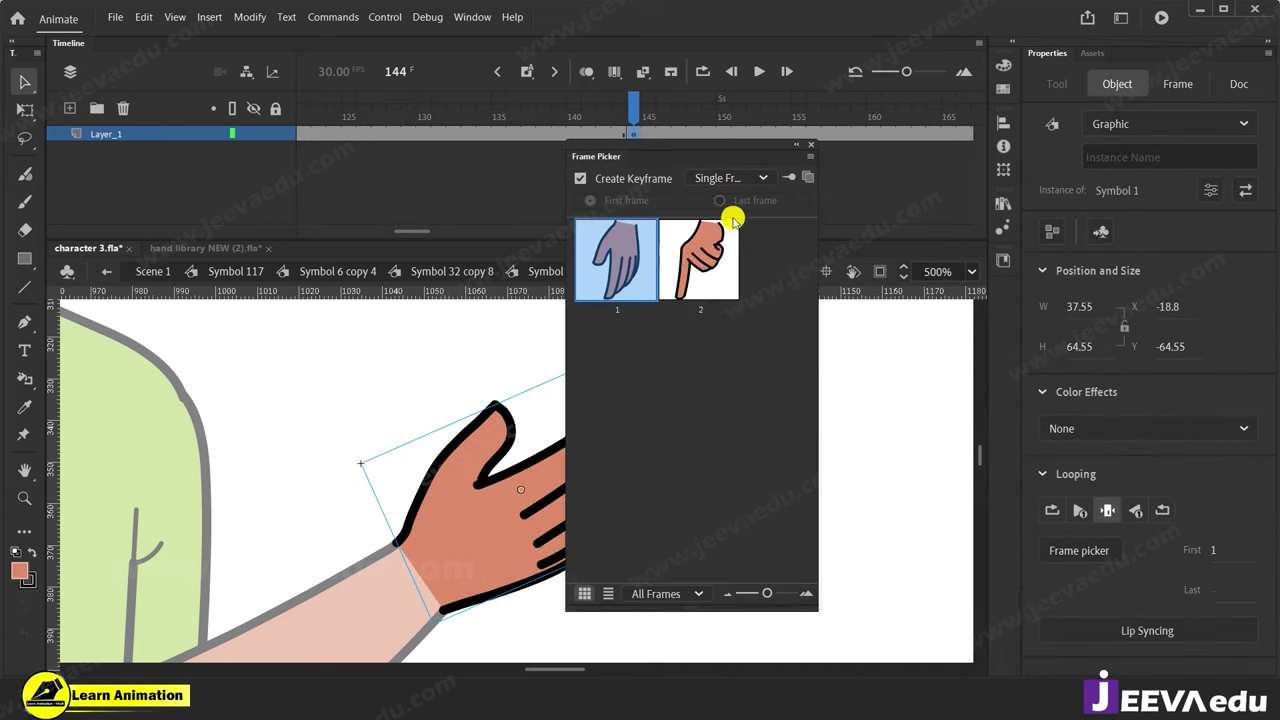
left_click_drag(726, 149, 851, 213)
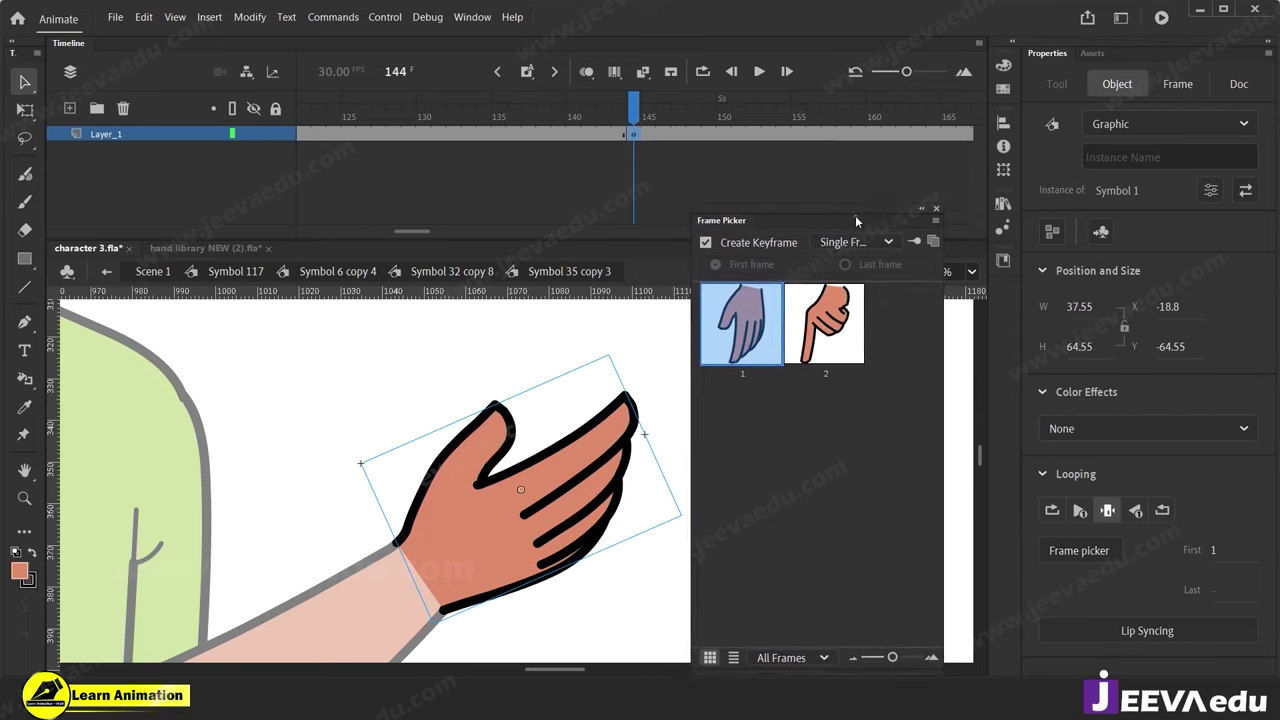
left_click(840, 345)
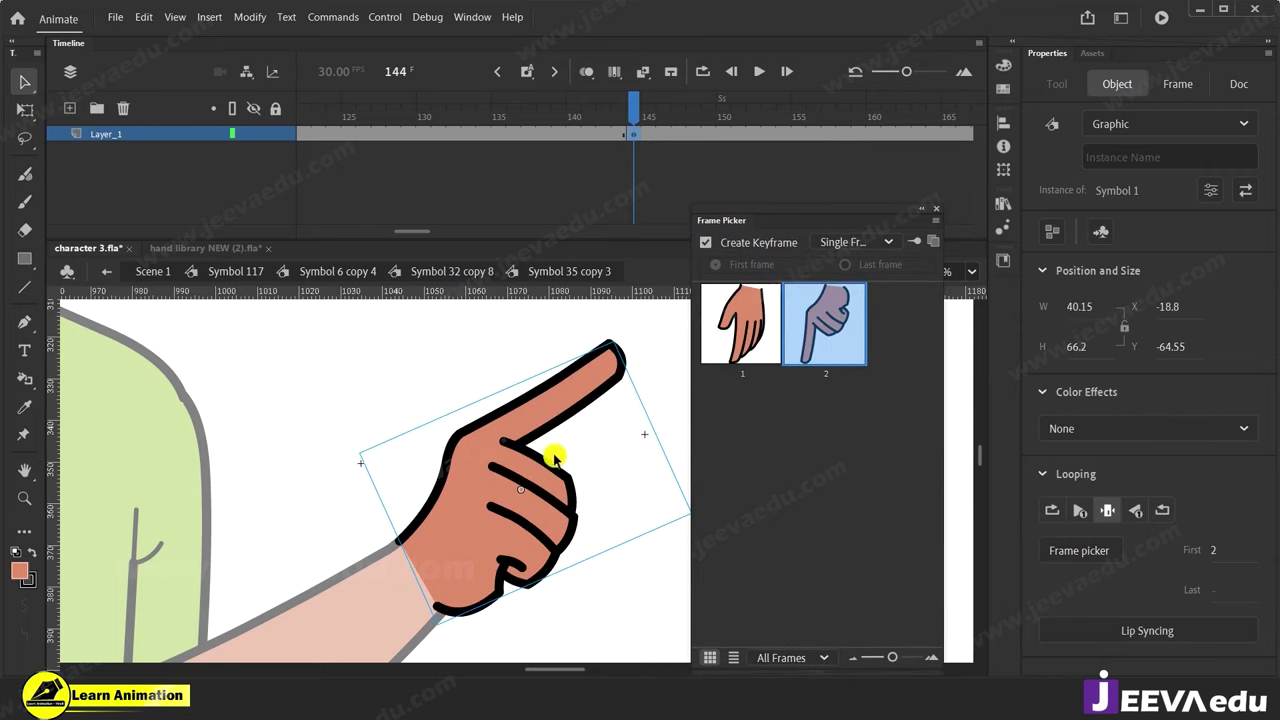
left_click(934, 208)
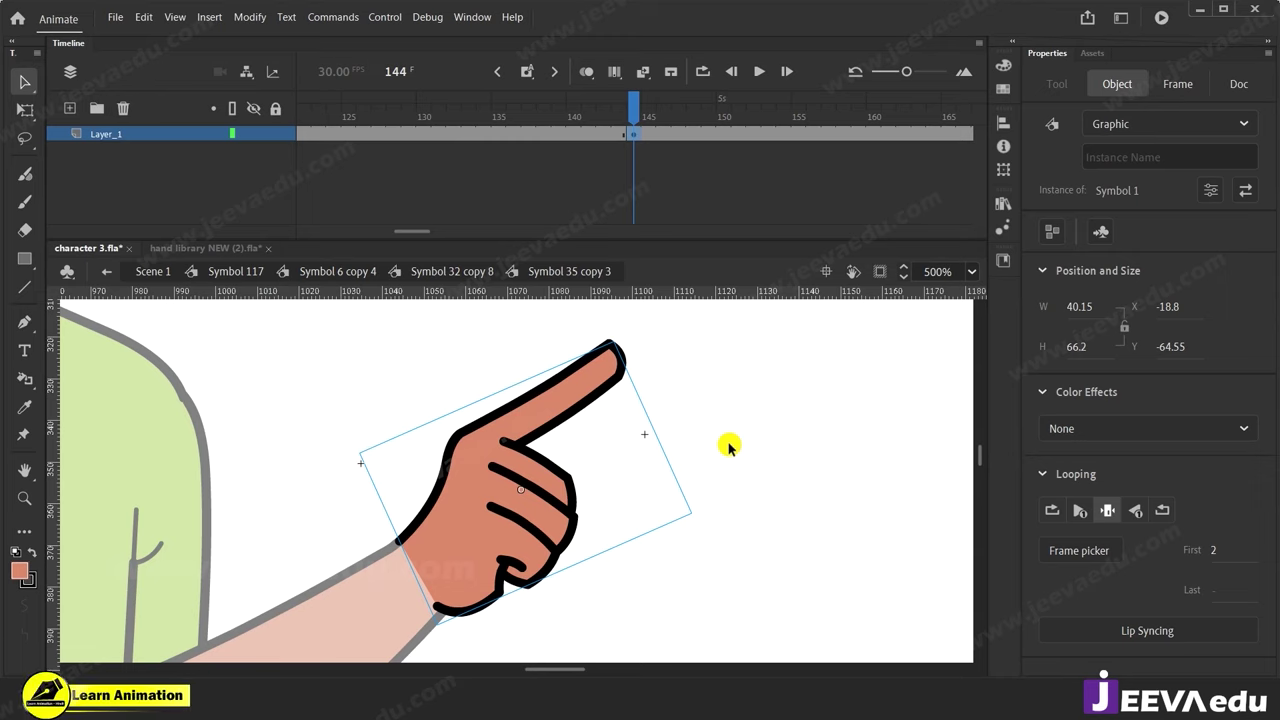
Go up to Symbol 32 copy 8 and check the hand's tween around frames 142 to 150.
left_click(435, 273)
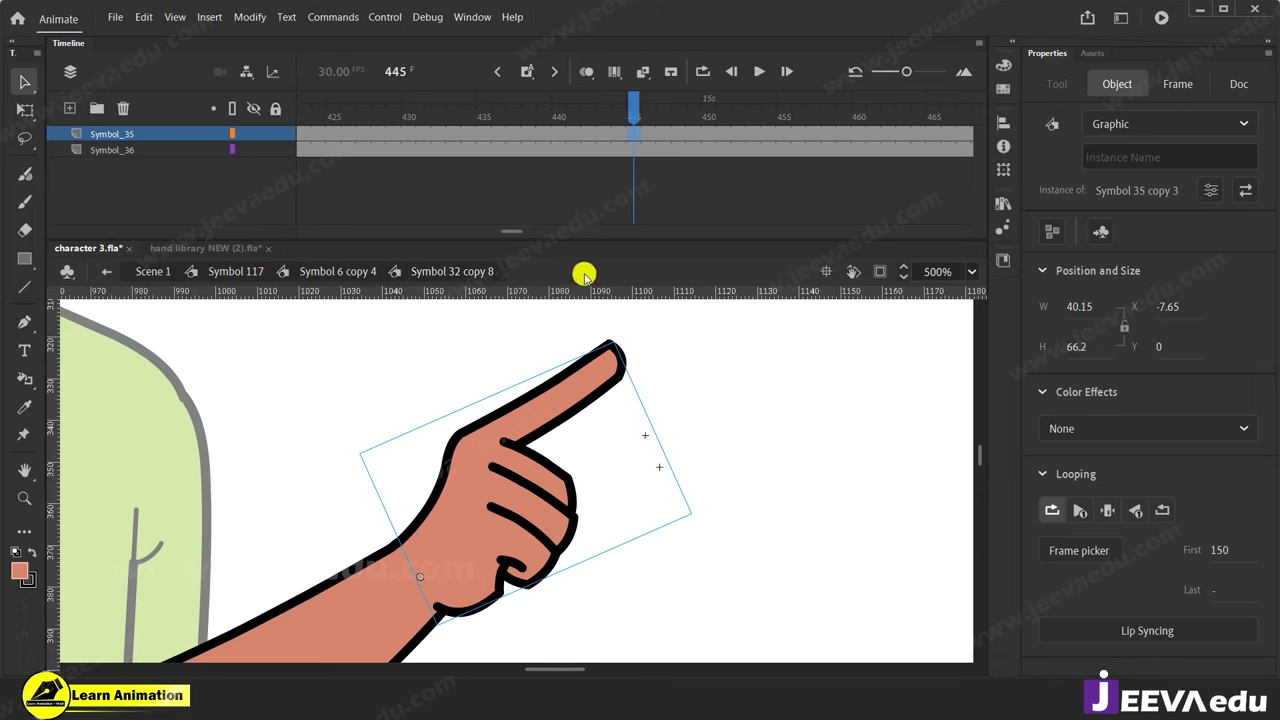
left_click_drag(521, 232, 371, 240)
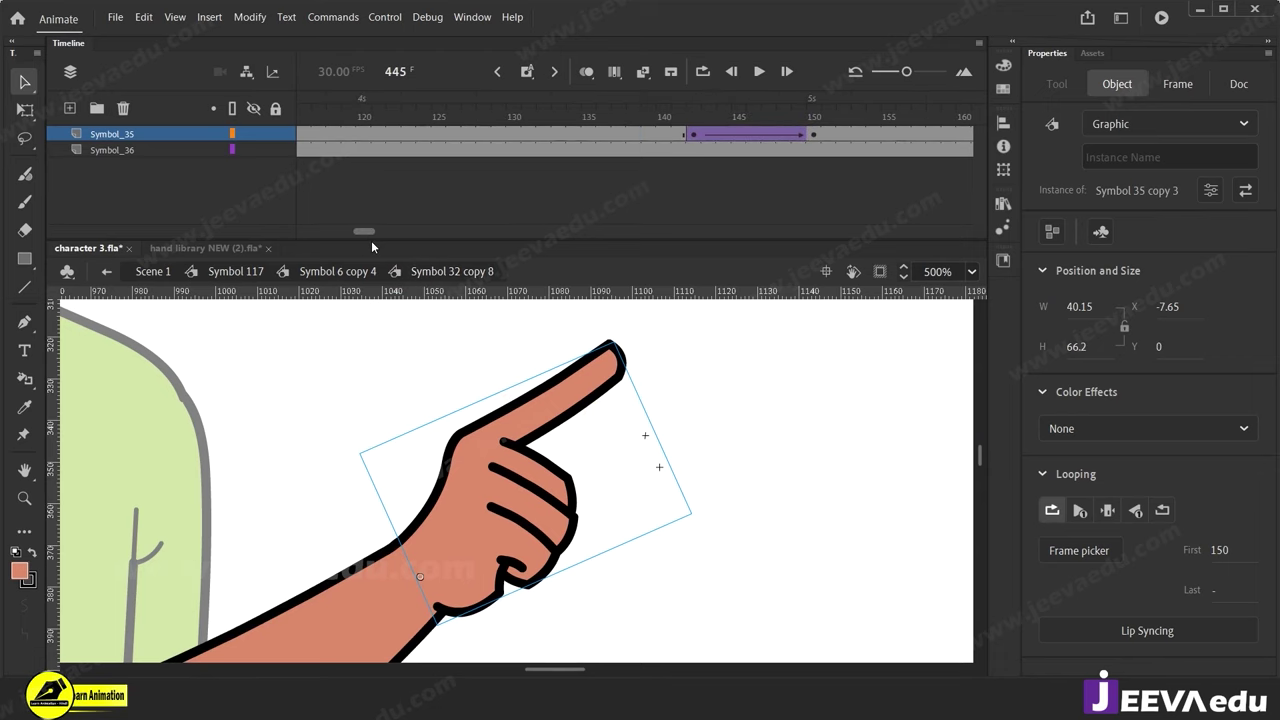
left_click(614, 127)
left_click_drag(614, 127, 685, 145)
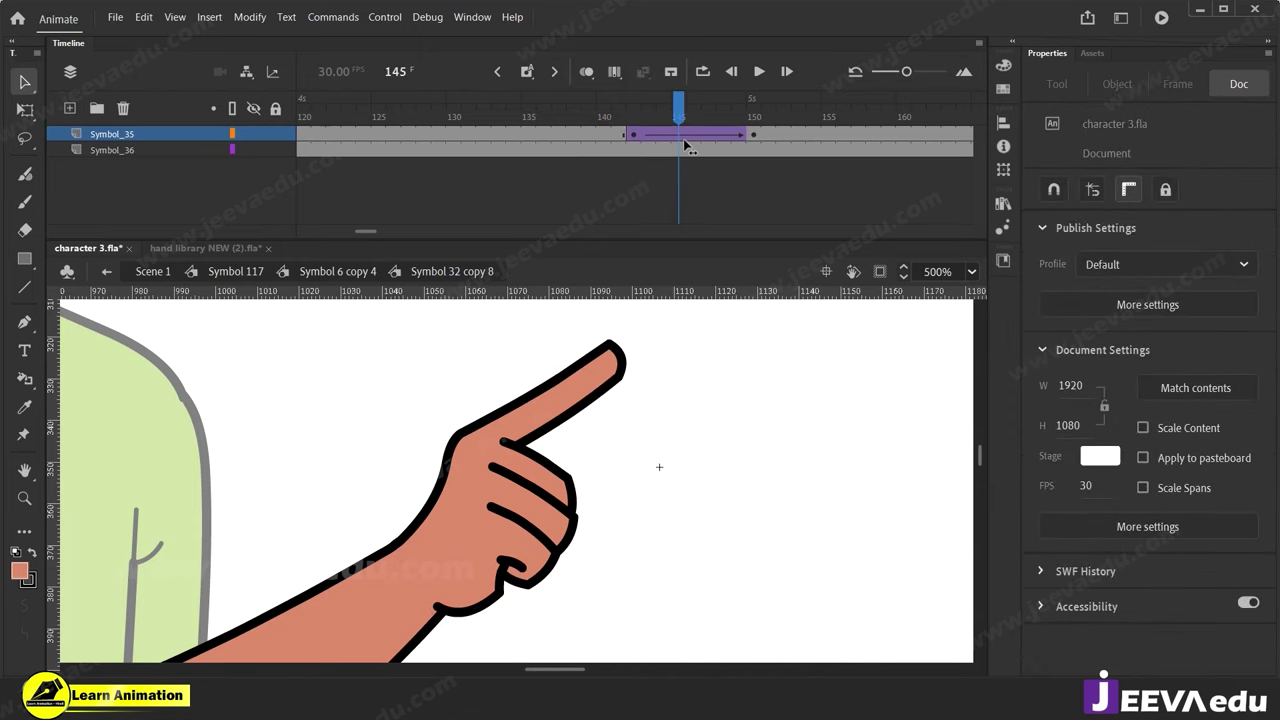
Return to Symbol 117 and scrub back to frame 141 to review the change into the pointing gesture.
left_click(229, 277)
key("z")
left_click(451, 506, "alt")
left_click(452, 507, "alt")
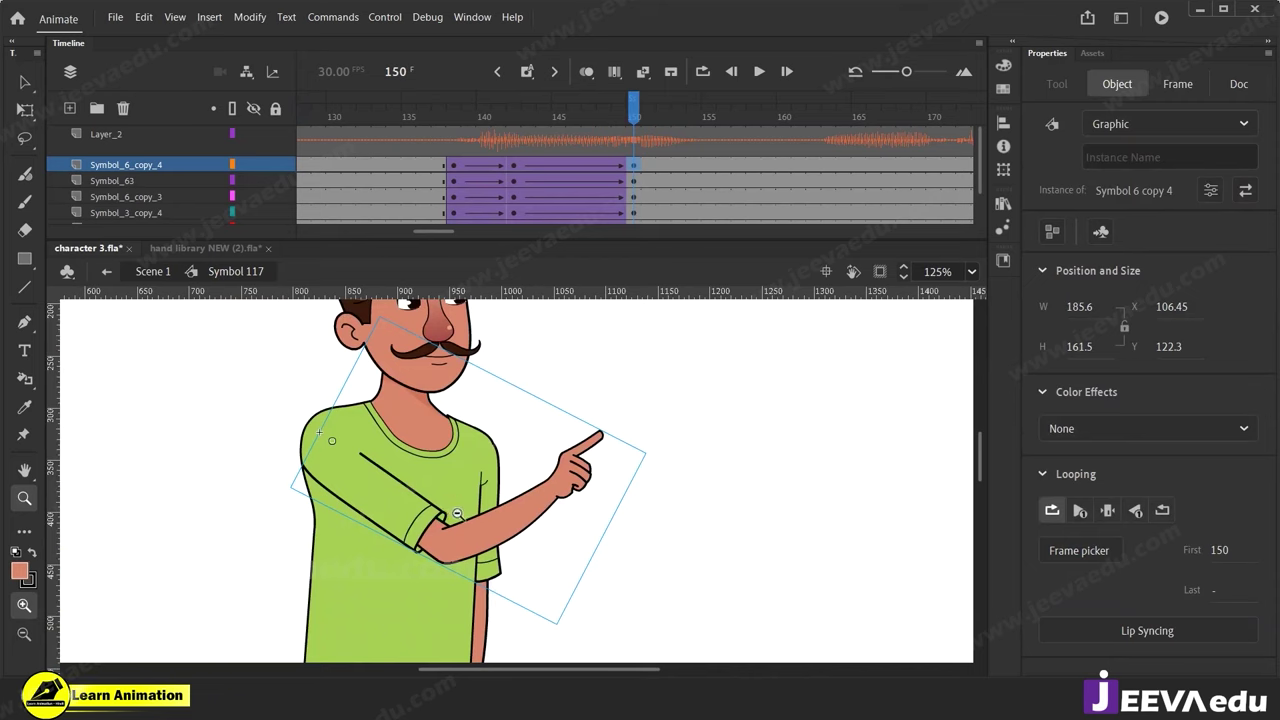
left_click(455, 509, "alt")
left_click(477, 451)
left_click_drag(545, 405, 538, 515)
left_click_drag(614, 125, 496, 147)
left_click(546, 448, "alt")
left_click_drag(580, 472, 592, 393)
Hide the Layer_2 sound layer and scrub through the pointing gesture to find where its next pose should fall.
left_click(246, 137)
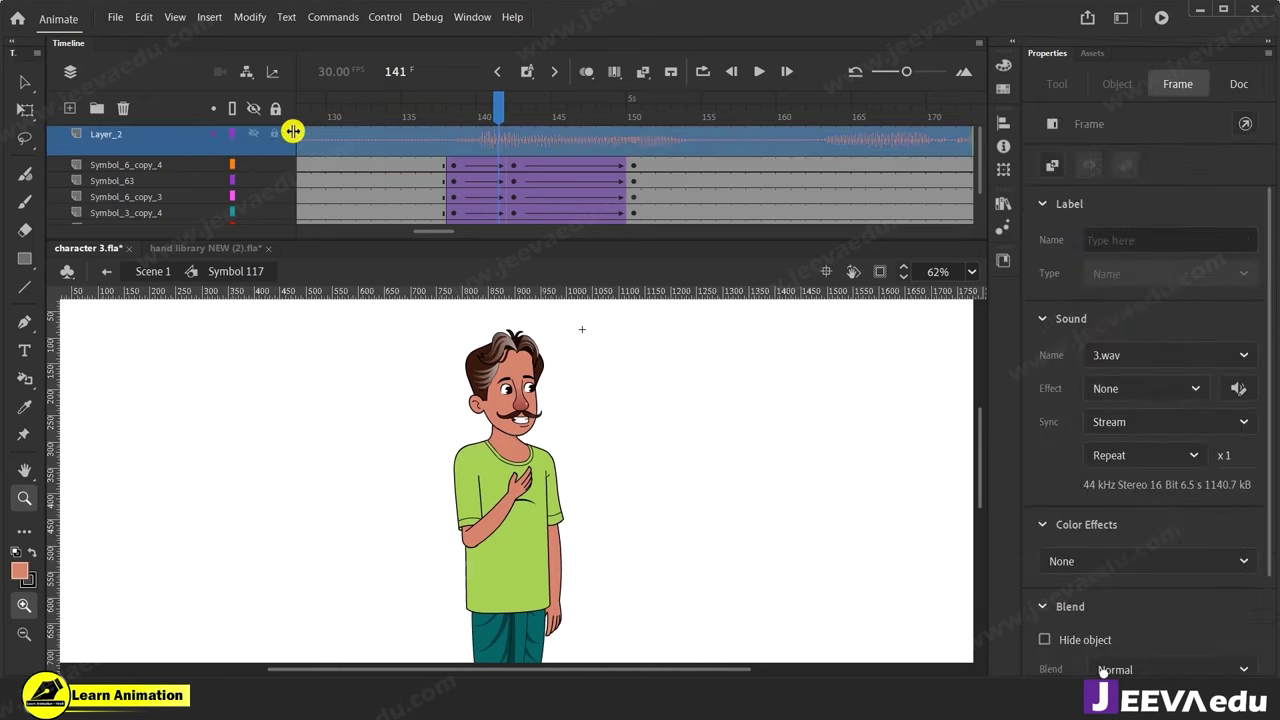
left_click_drag(477, 112, 651, 176)
left_click_drag(416, 316, 678, 564)
left_click_drag(632, 119, 670, 199)
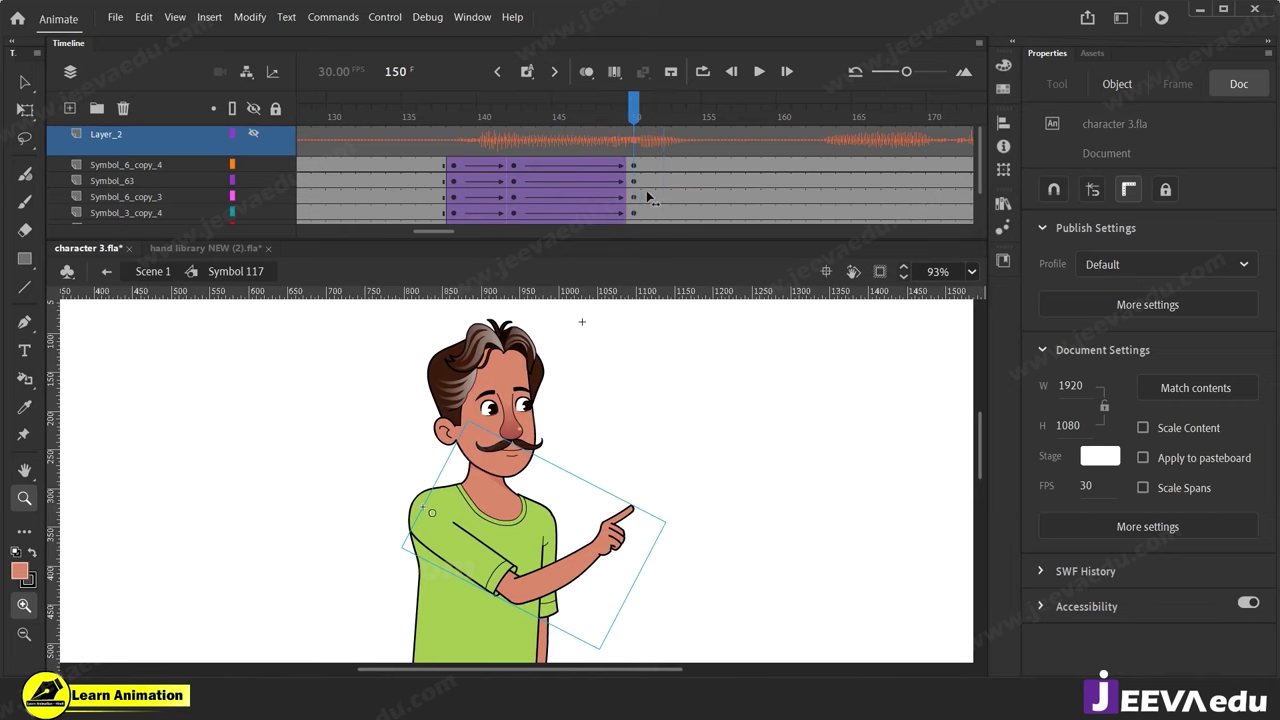
left_click(560, 503)
key("ctrl+minus")
left_click_drag(595, 430, 596, 433)
left_click_drag(499, 117, 673, 173)
left_click_drag(692, 248, 689, 246)
key("F6")
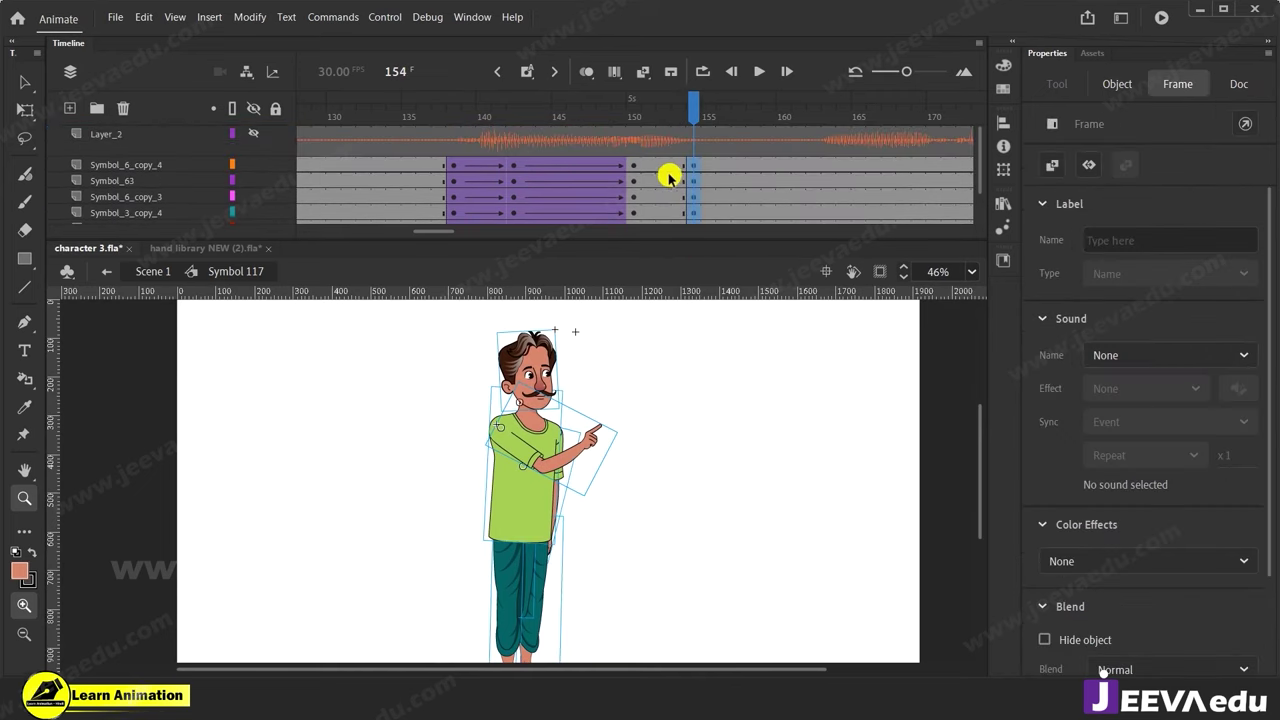
key("ctrl+z")
Insert keyframes at frame 153 on all the character's layers and create classic tweens between frames 150 and 153.
scroll(680, 170, "up", 2)
left_click_drag(679, 164, 676, 251)
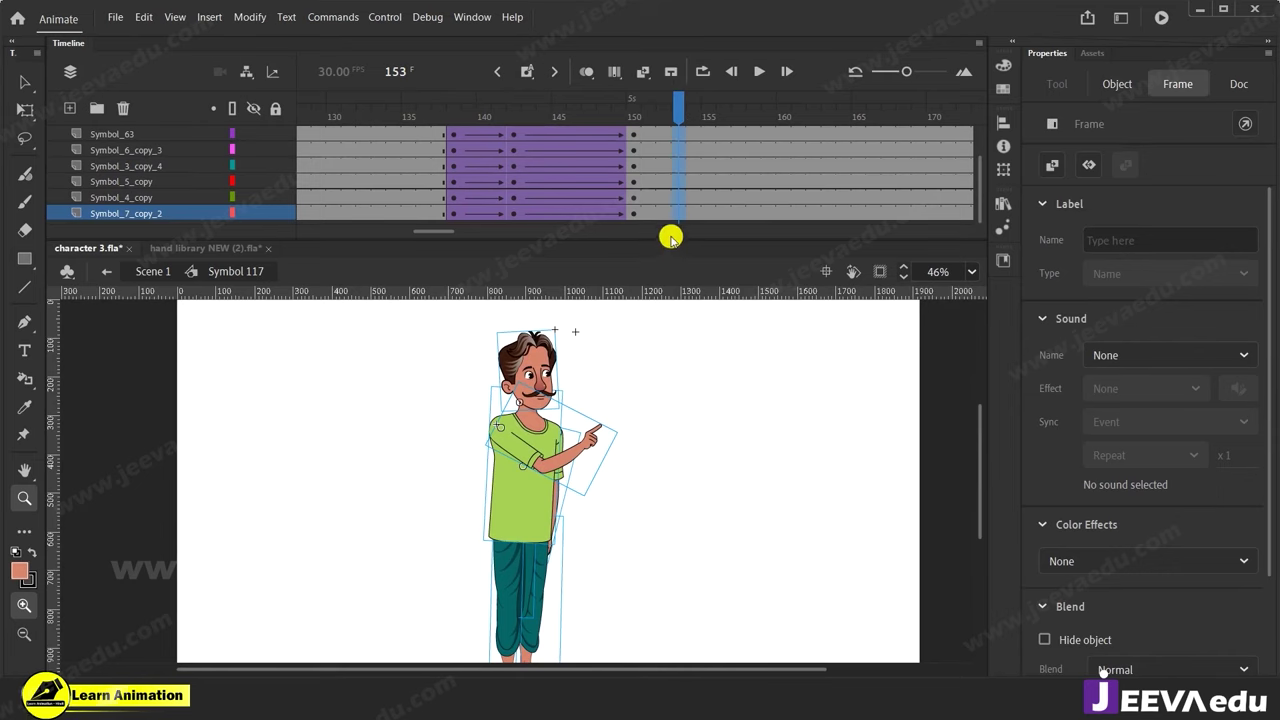
key("F6")
left_click_drag(652, 170, 648, 273)
right_click(647, 203)
left_click(694, 211)
At frame 150, select the whole character and skew it slightly forward along its upper edge with Free Transform.
left_click_drag(654, 121, 639, 123)
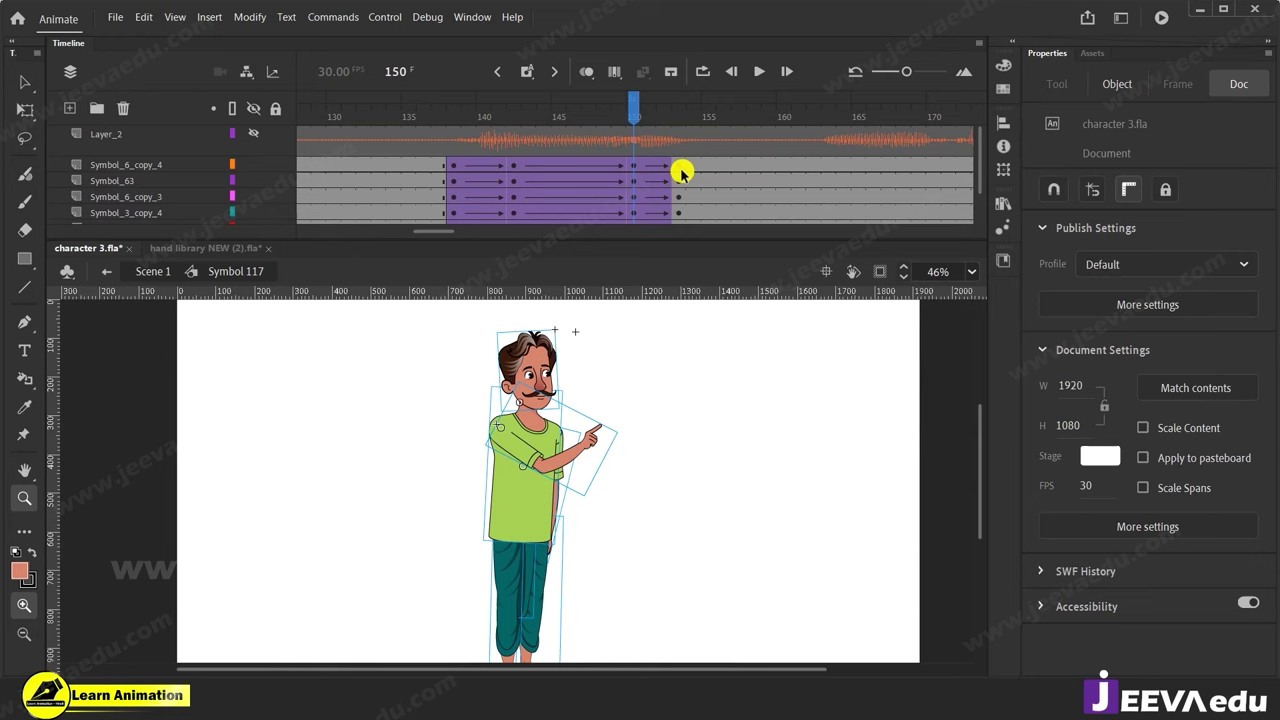
key("q")
left_click(548, 412)
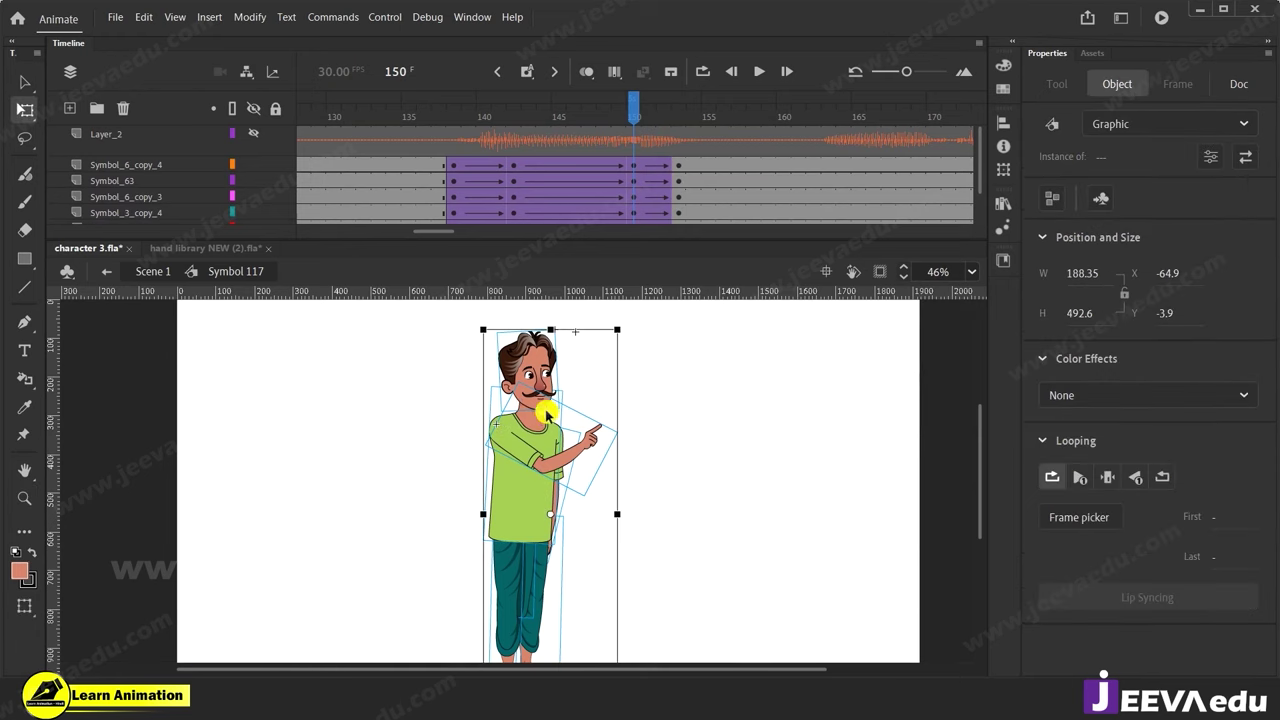
left_click_drag(638, 162, 629, 258)
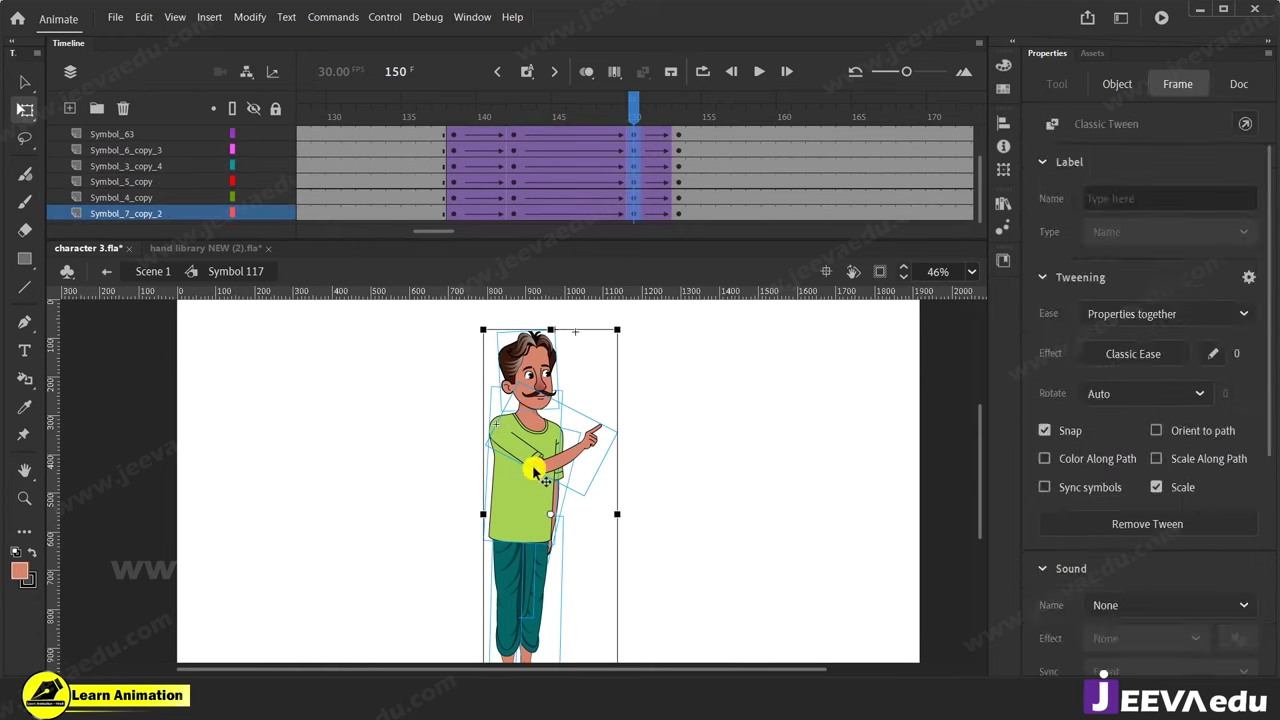
left_click(537, 474)
key("z")
left_click(525, 400)
key("q")
left_click_drag(600, 103, 639, 159)
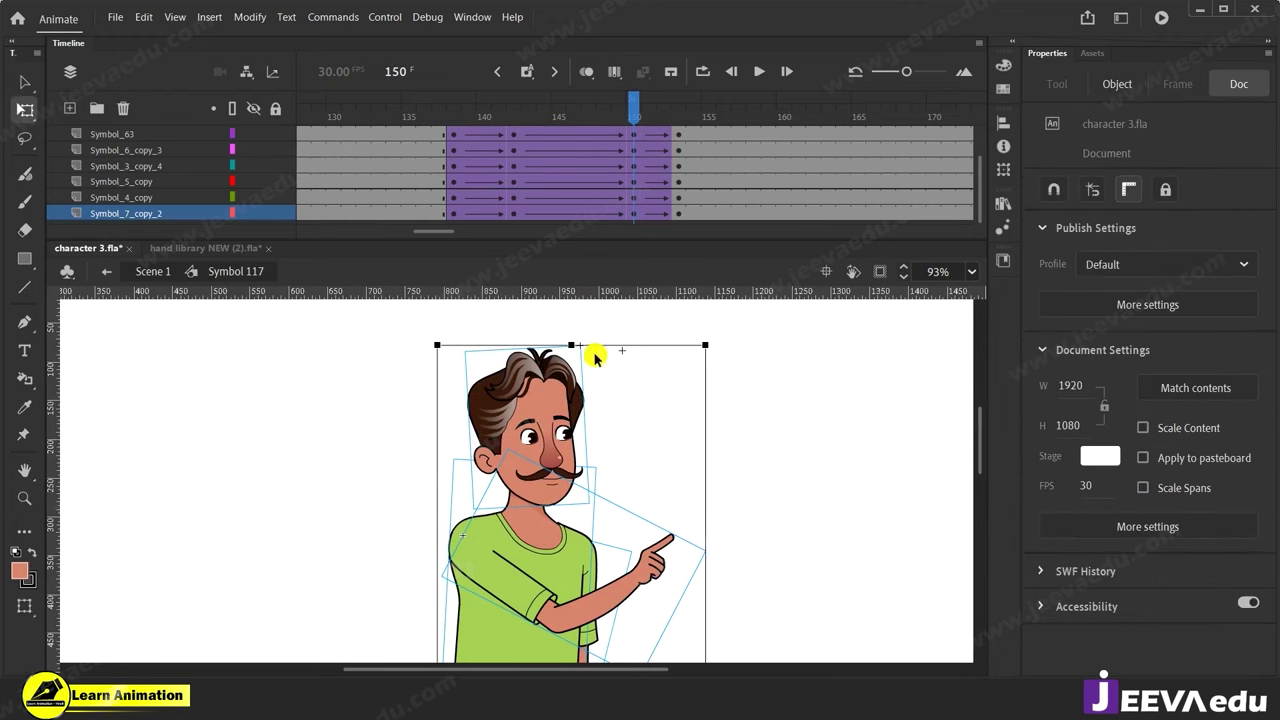
left_click(543, 486)
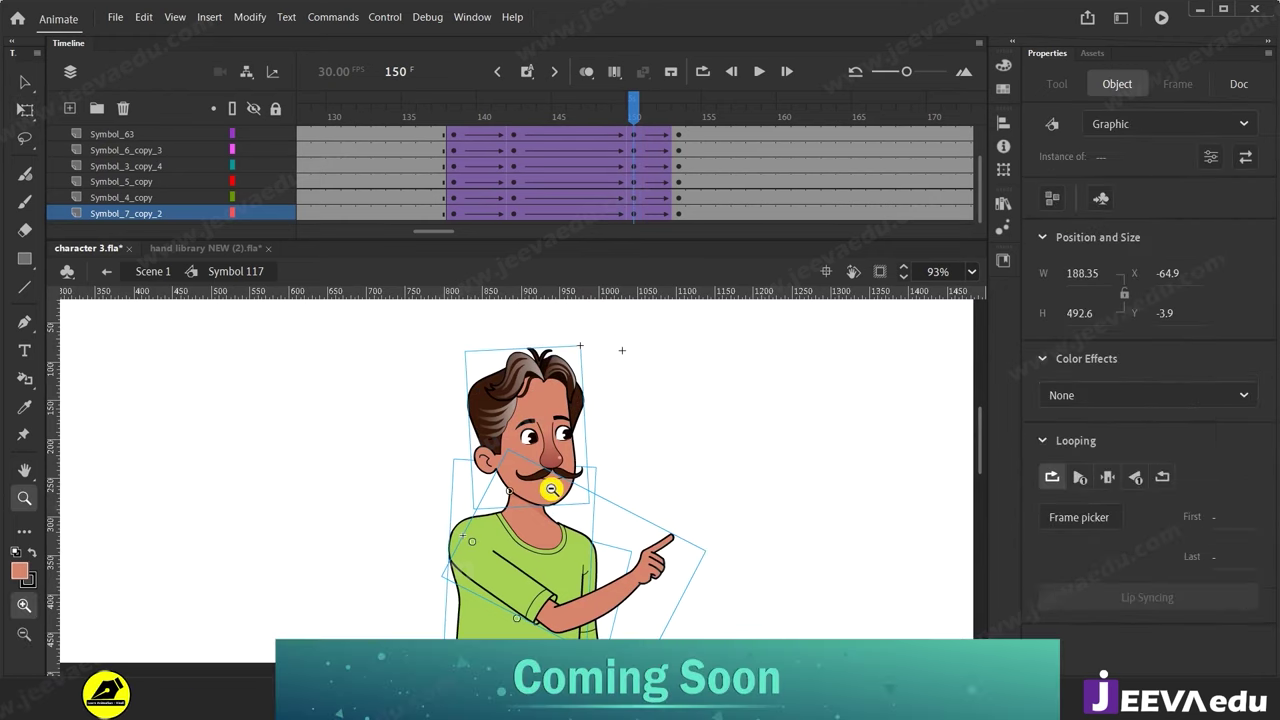
key("z")
left_click(541, 508, "alt")
left_click(543, 597, "alt")
left_click(543, 597, "alt")
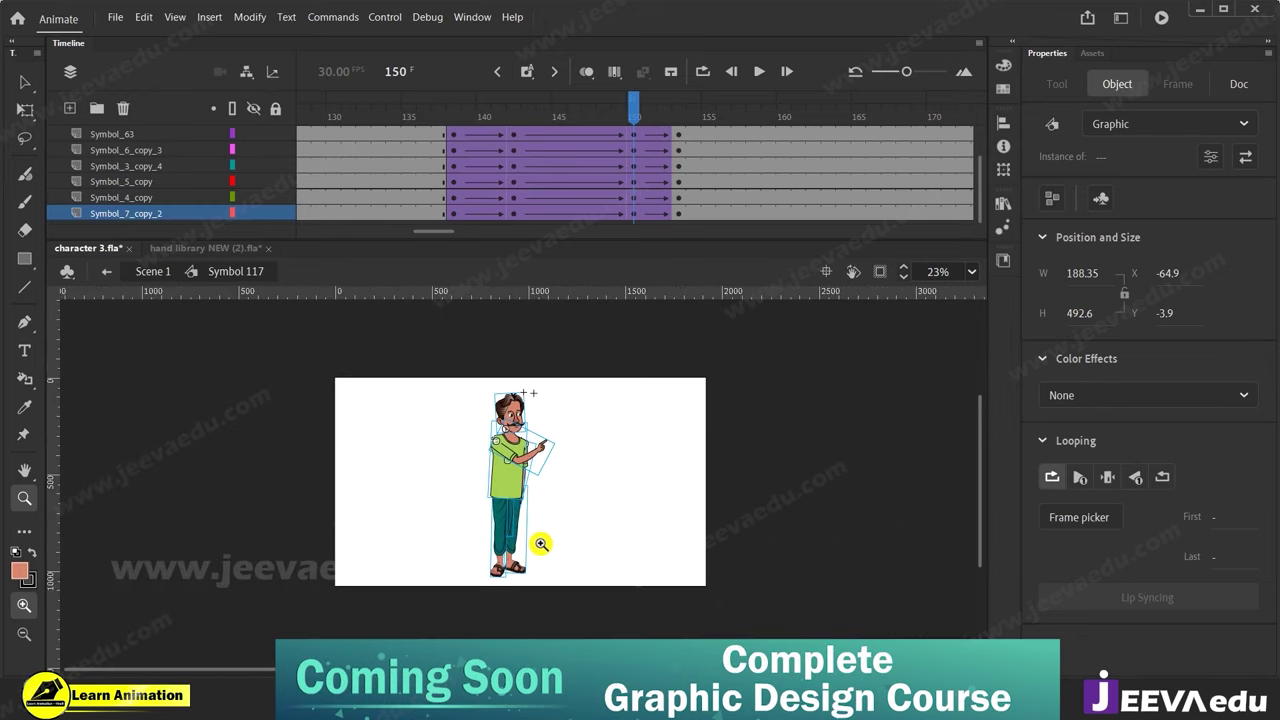
key("q")
left_click_drag(452, 394, 588, 602)
key("z")
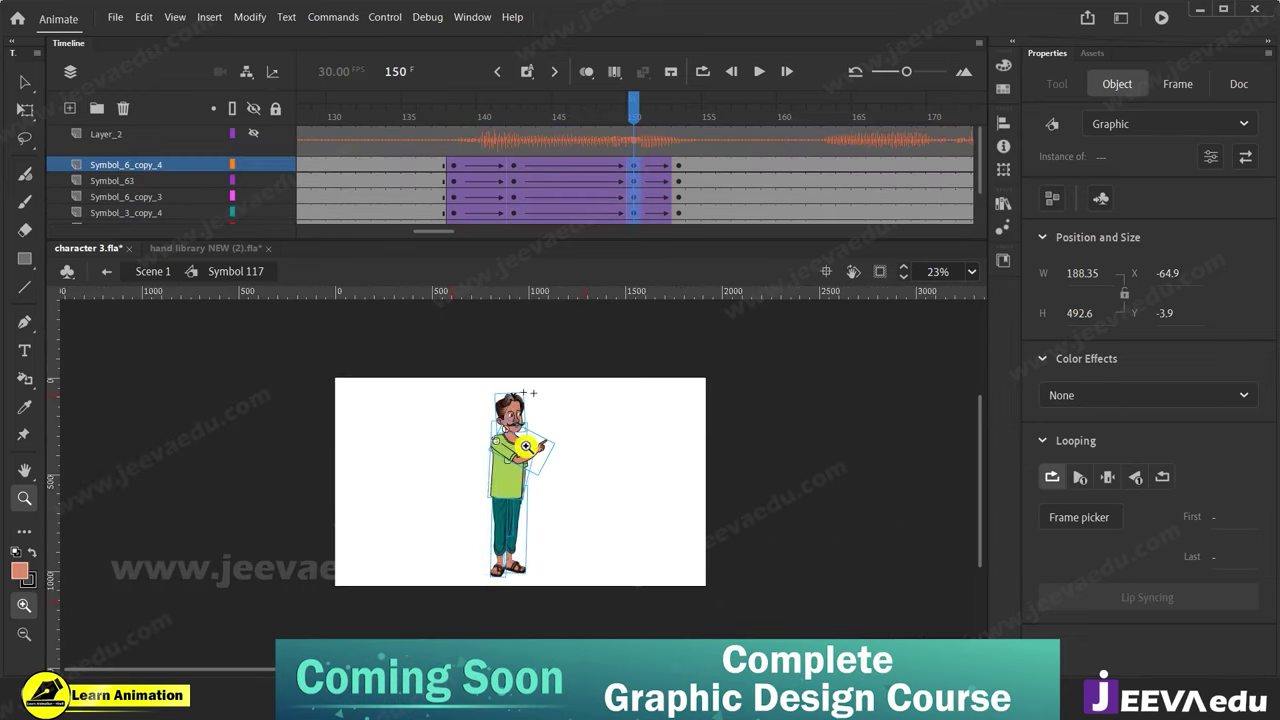
left_click(523, 441)
left_click(521, 440)
key("q")
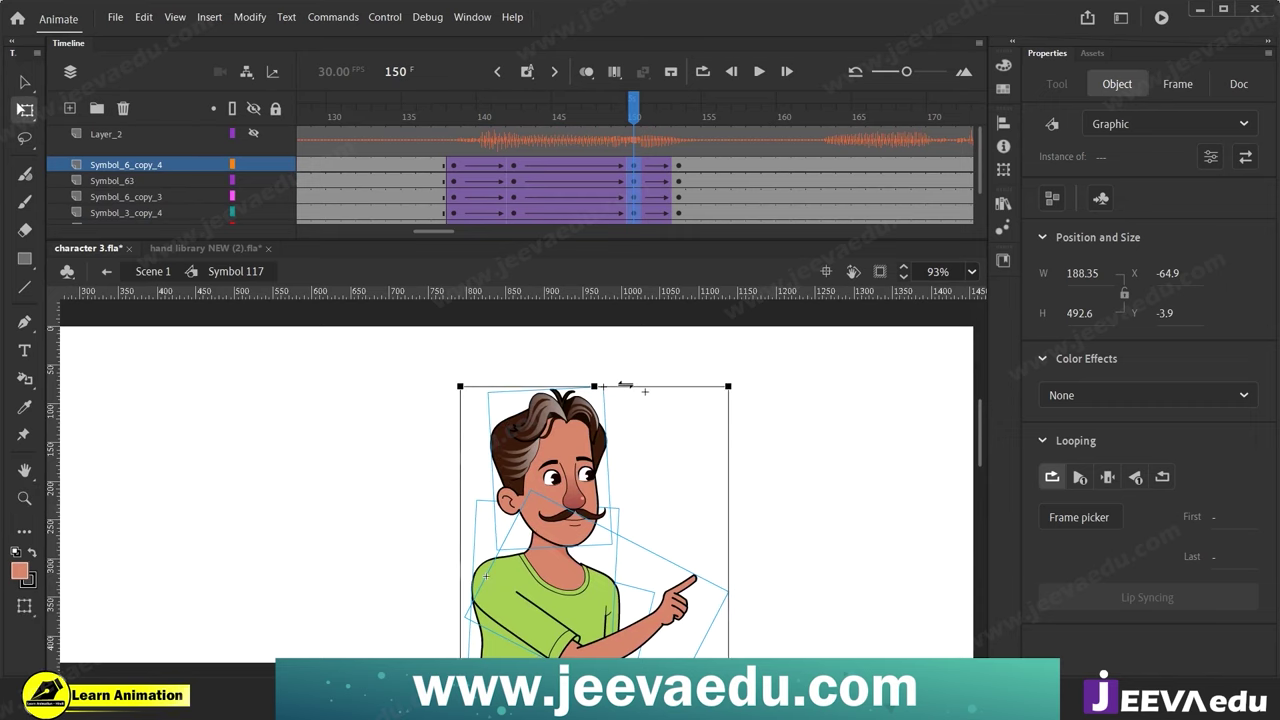
left_click_drag(625, 384, 634, 384)
Scrub to frame 153 and play the pointing gesture from frame 140 to review its motion on the full figure.
left_click_drag(514, 117, 677, 171)
key("z")
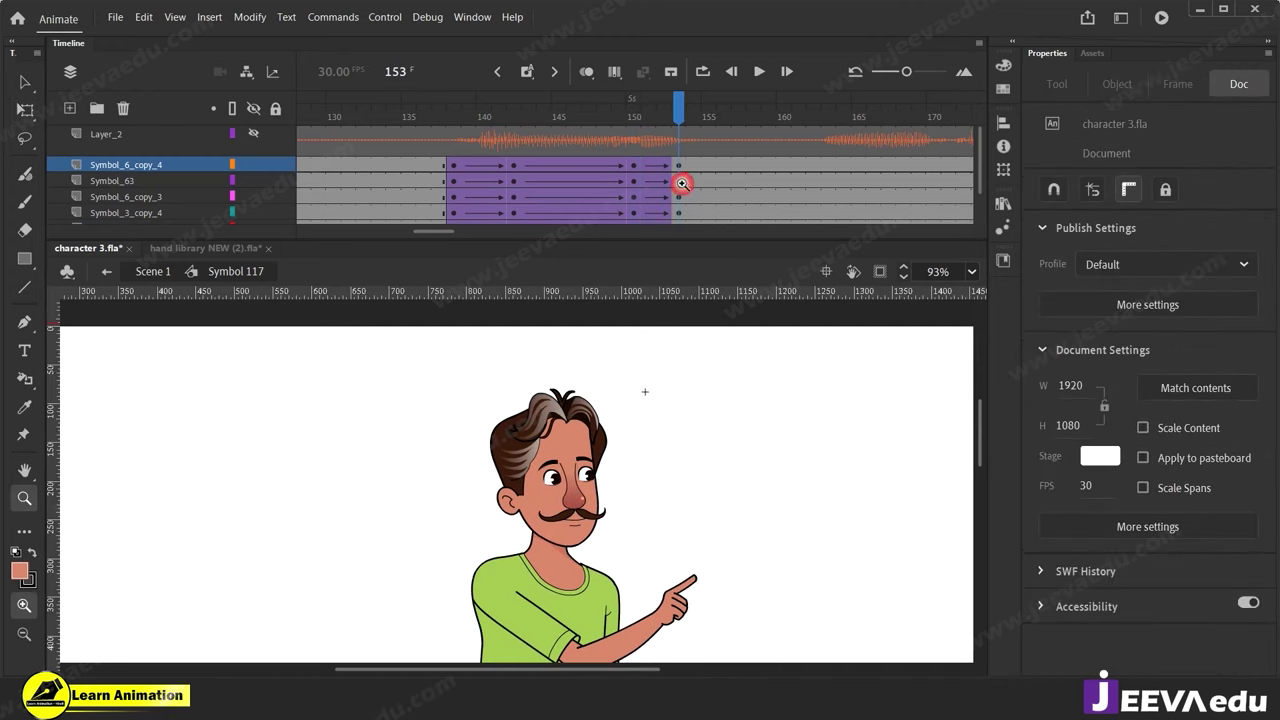
left_click(538, 578, "alt")
left_click(538, 542, "alt")
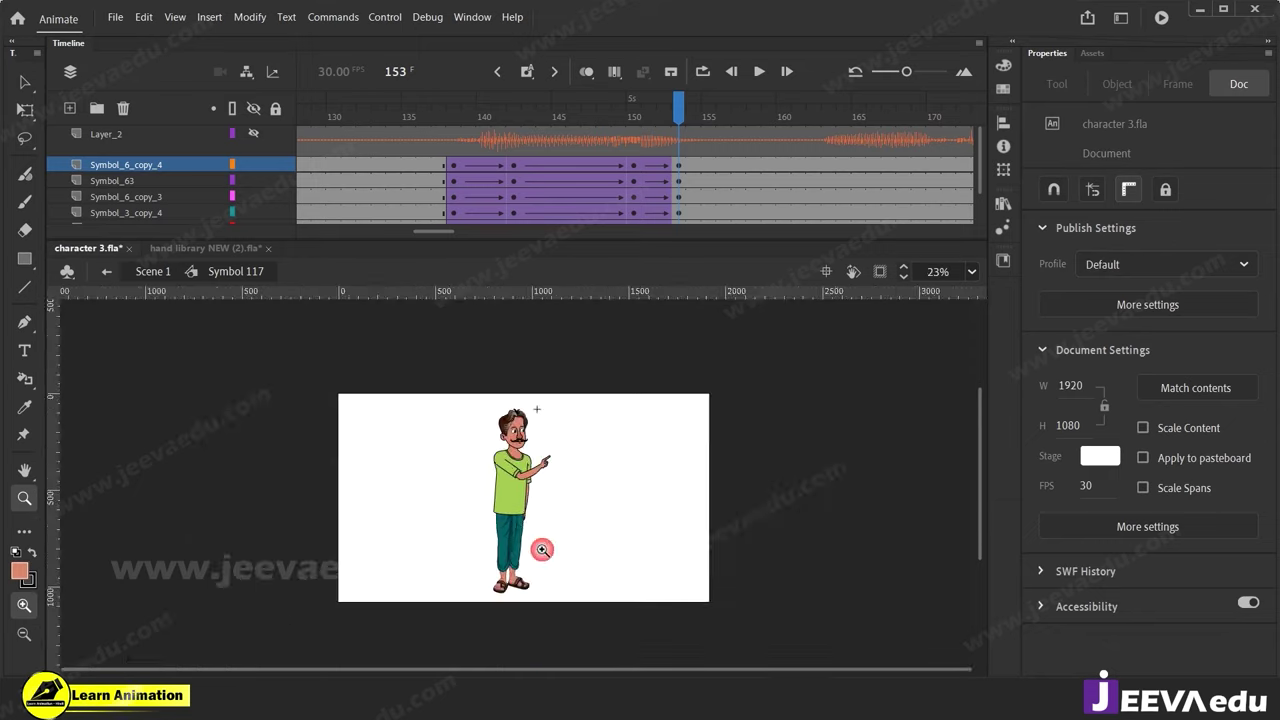
left_click(520, 497)
left_click_drag(575, 508, 605, 530)
left_click(489, 148)
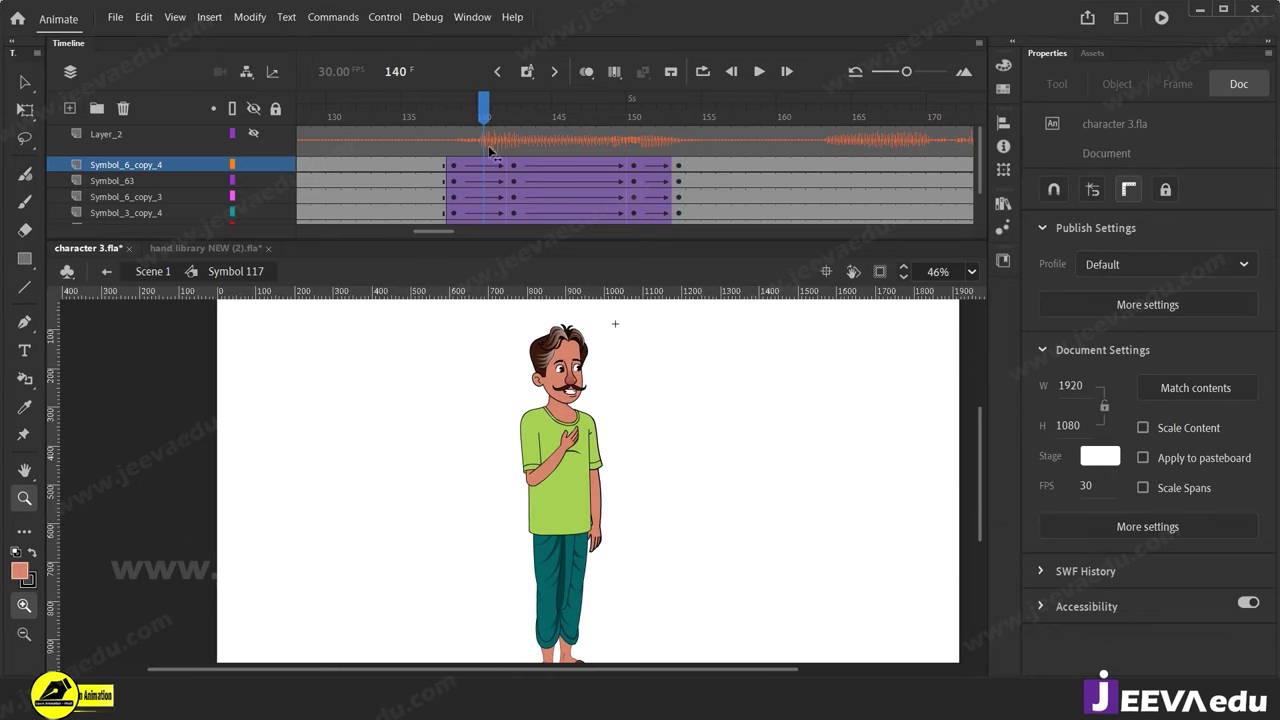
key("Return")
left_click_drag(786, 112, 484, 114)
key("Return")
left_click(786, 136)
Insert keyframes at frames 154 and 177 on all the character's layers.
left_click_drag(695, 168, 695, 251)
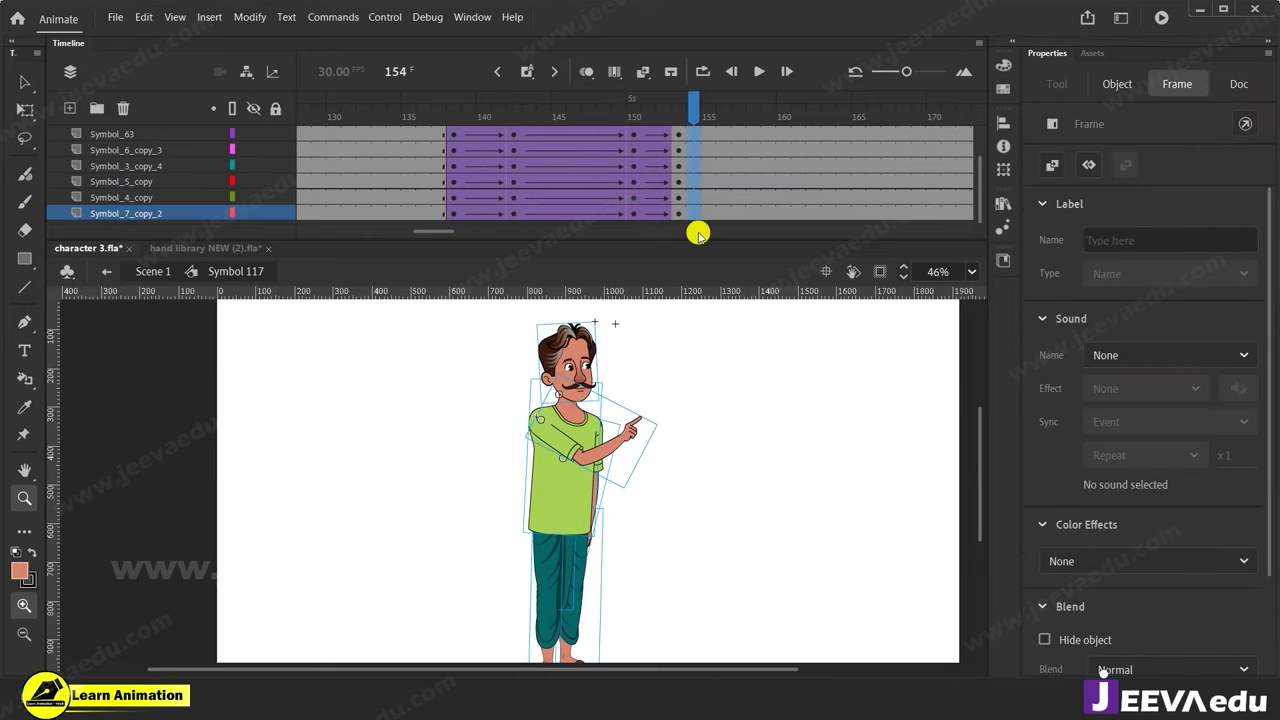
scroll(752, 162, "up", 1)
left_click_drag(698, 114, 811, 235)
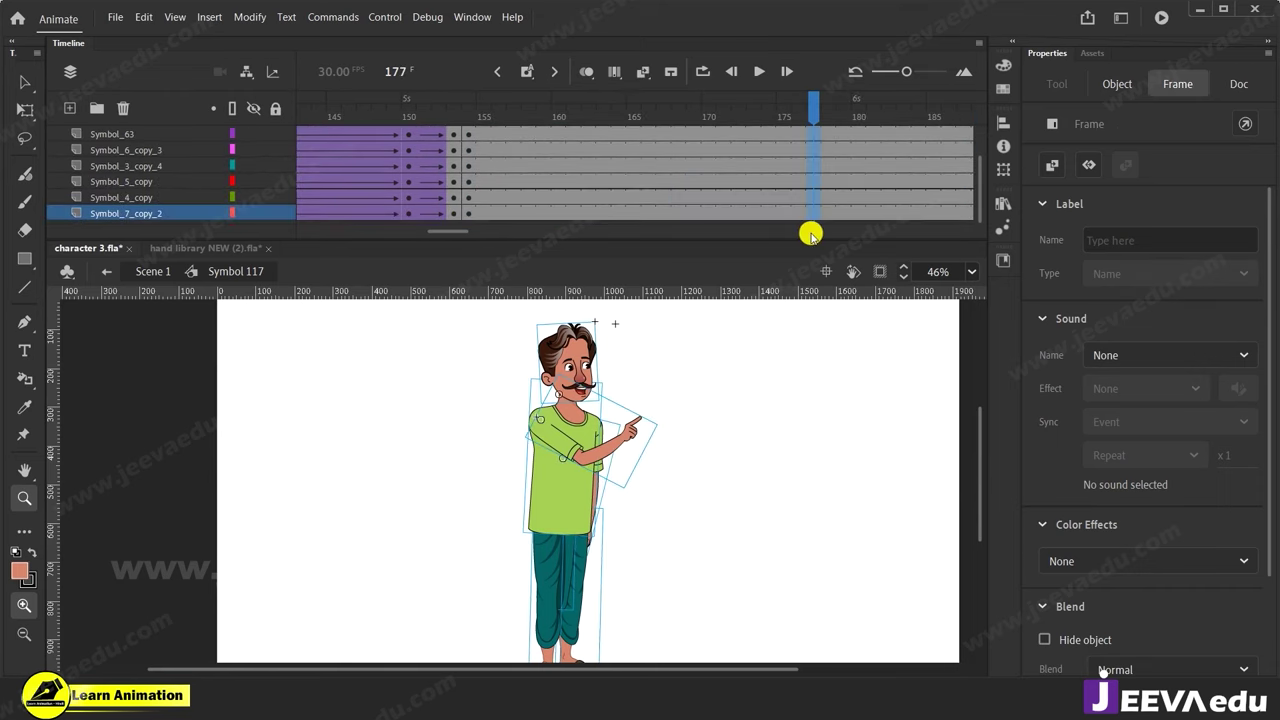
key("F6")
Create classic tweens between frames 154 and 177 on all the character's layers, with a Classic Ease-Out of 100.
scroll(732, 165, "up", 2)
left_click_drag(728, 181, 688, 248)
right_click(724, 172)
left_click(770, 183)
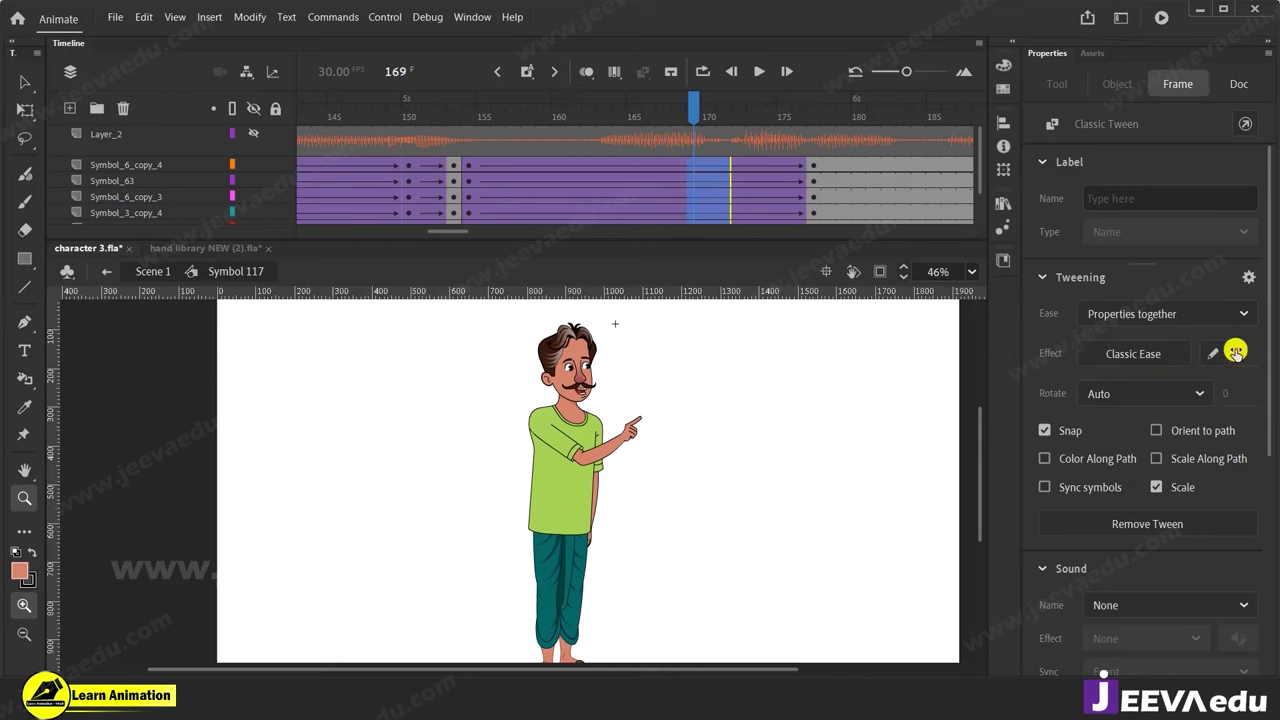
left_click(573, 128)
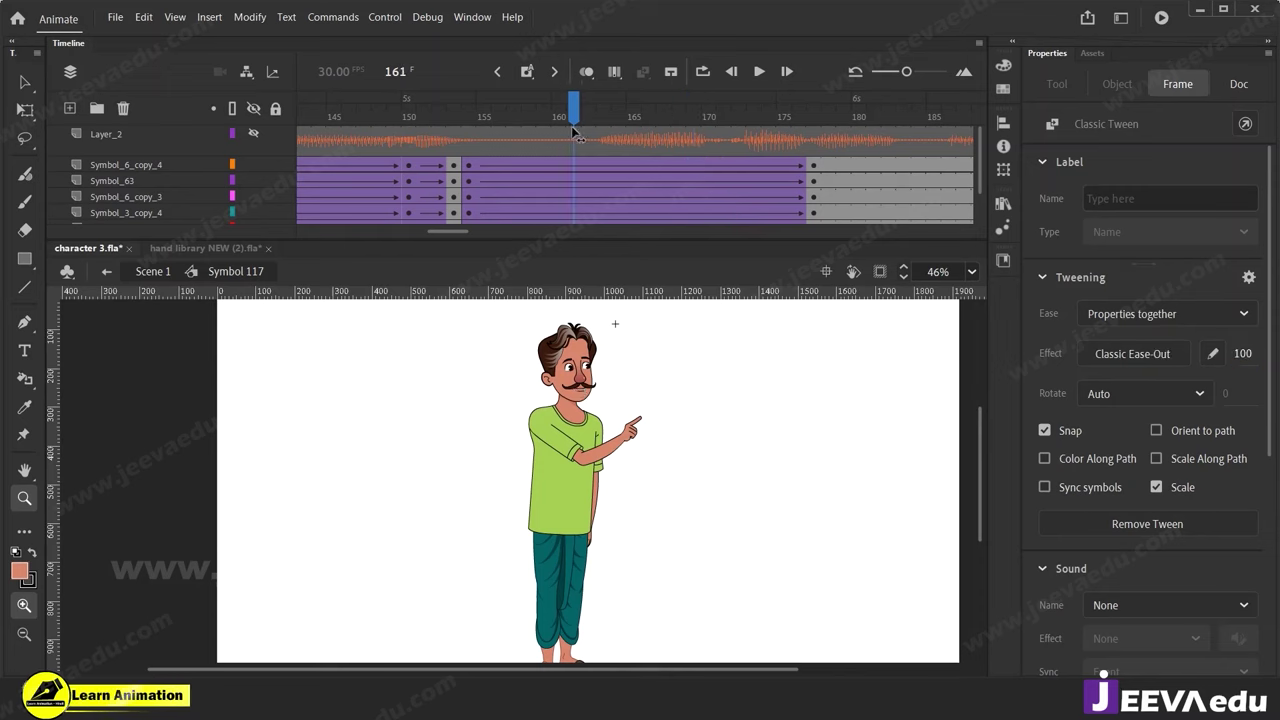
At frame 177, select the upper body, move its pivot to the waist and rotate it slightly backward with Free Transform.
left_click(822, 208)
key("v")
left_click_drag(457, 330, 671, 477)
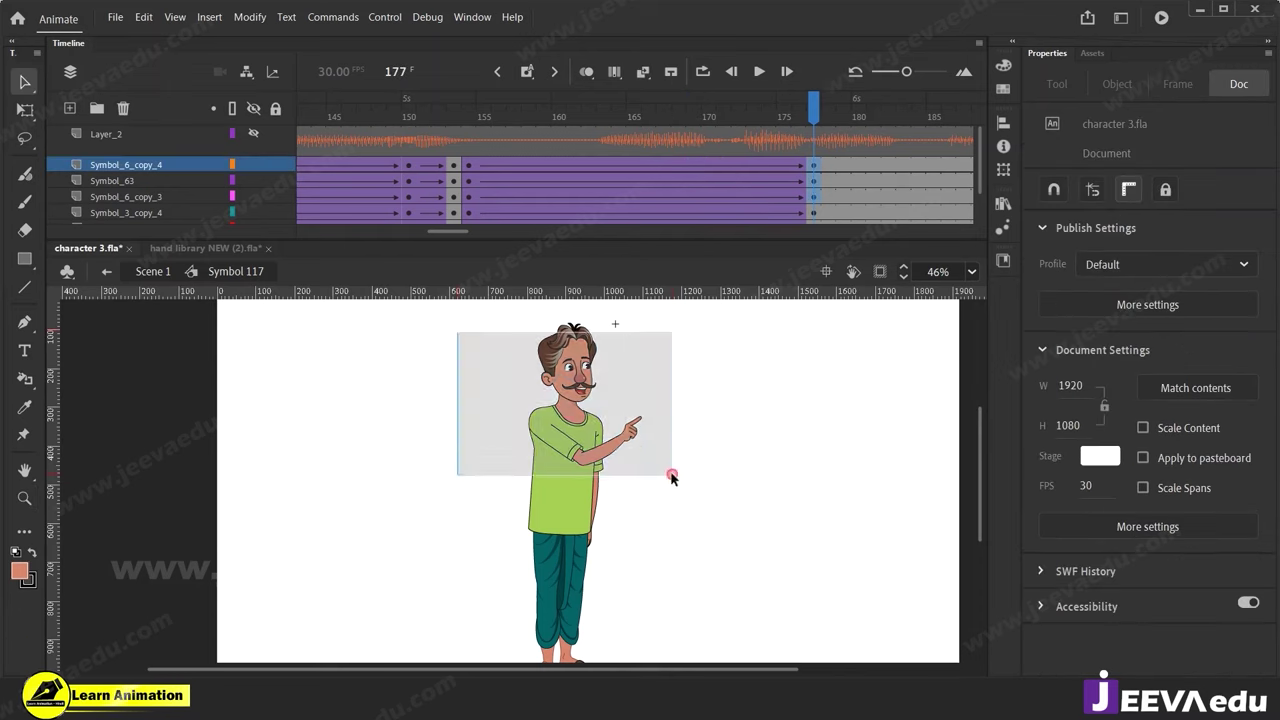
key("q")
left_click_drag(590, 443, 563, 530)
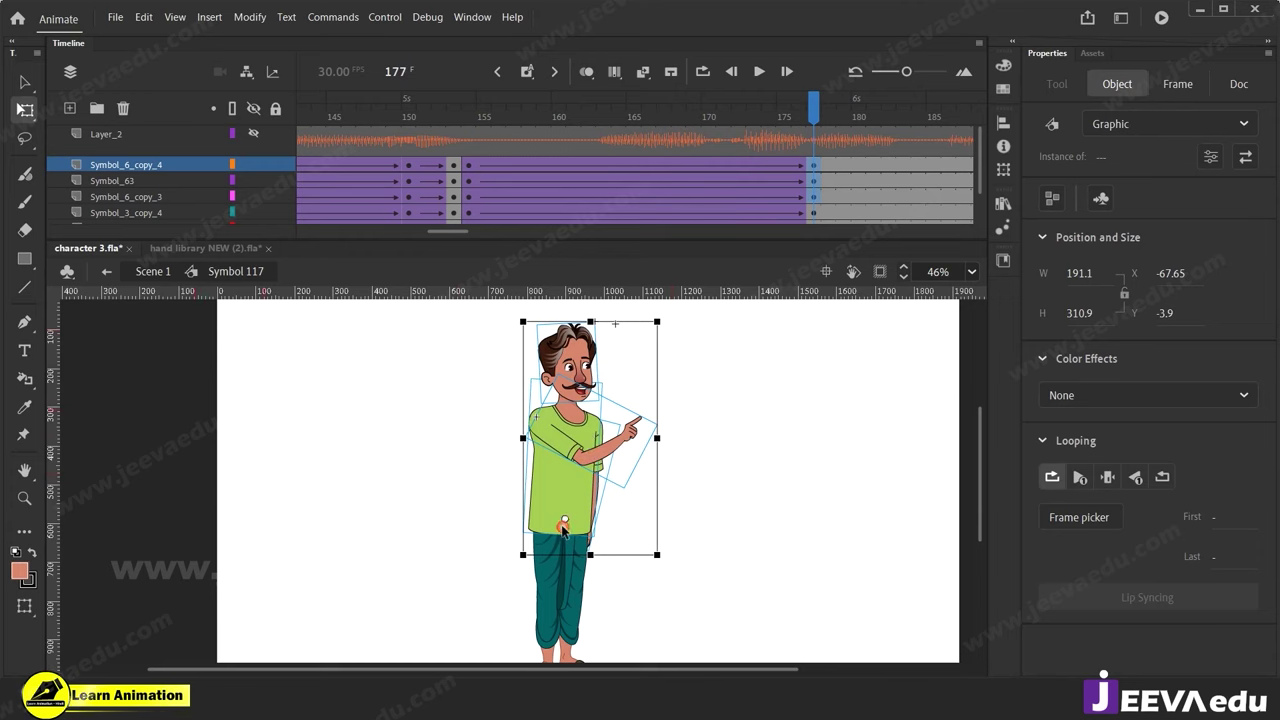
left_click(686, 386)
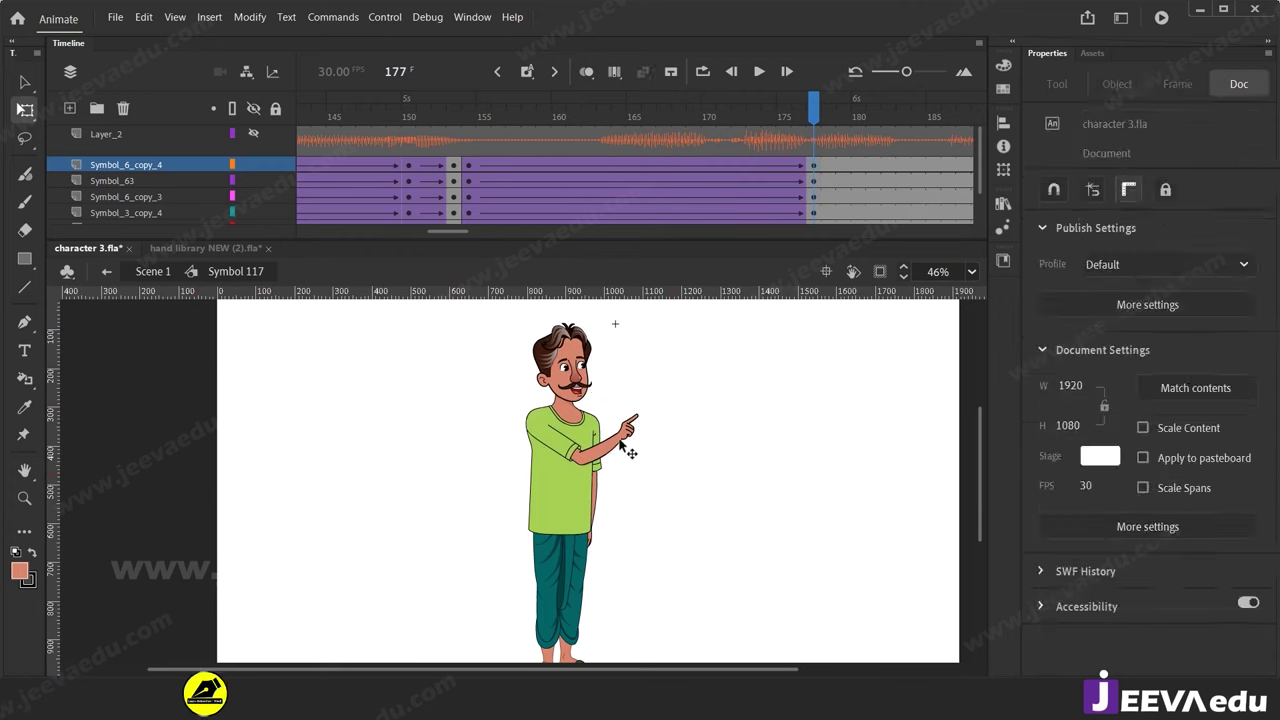
At frame 177, rotate the pointing arm slightly upward and tilt the head slightly back.
left_click(620, 443)
left_click_drag(667, 420, 670, 415)
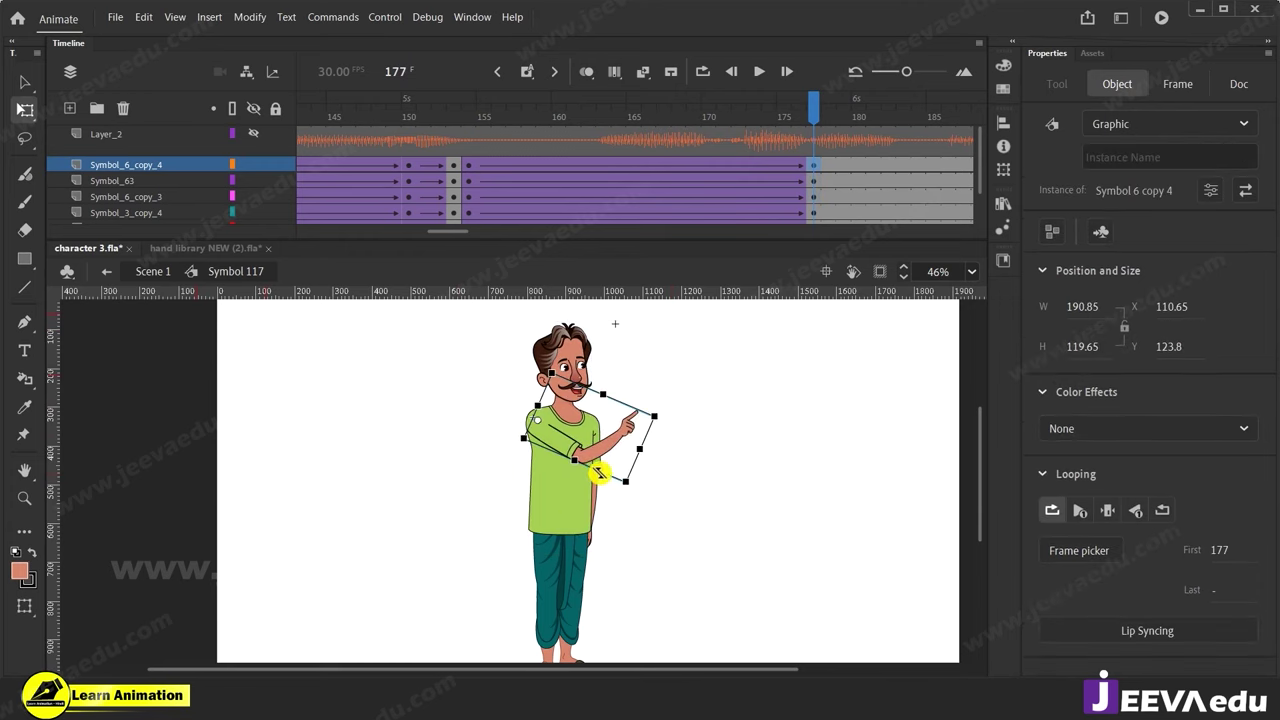
left_click(598, 473)
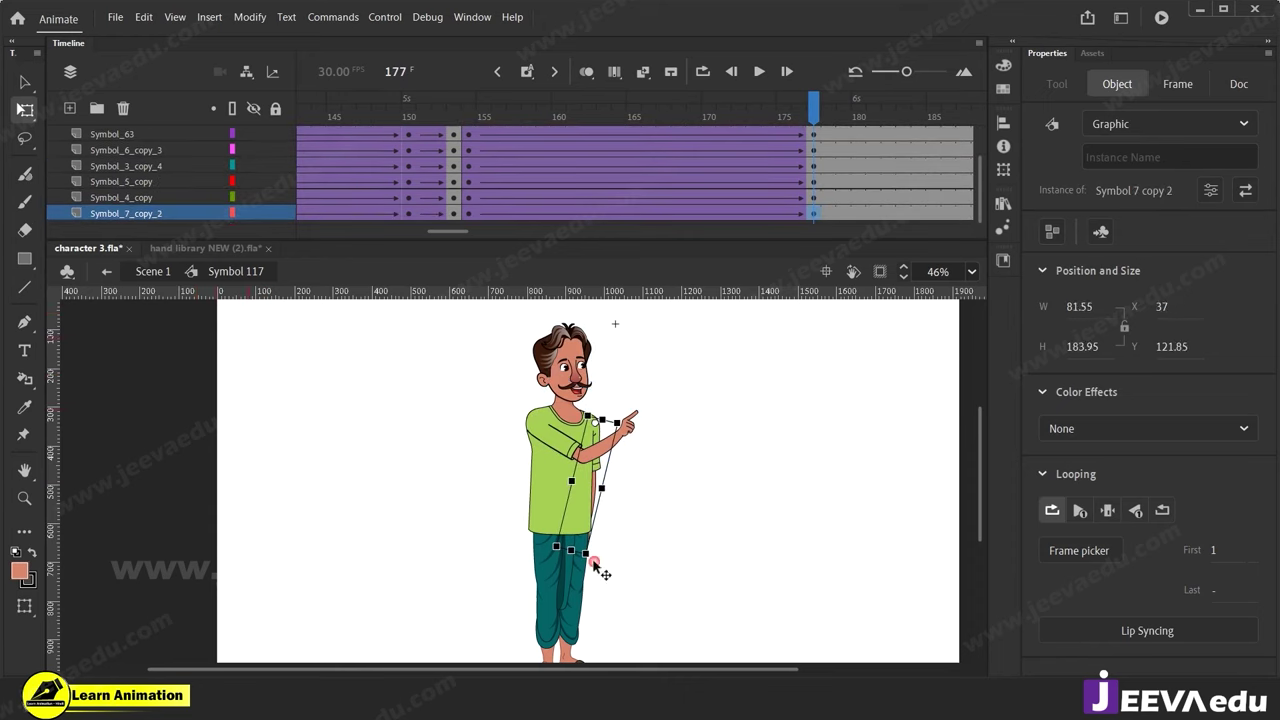
left_click(582, 396)
left_click_drag(603, 319, 598, 312)
scroll(700, 180, "up", 1)
left_click_drag(812, 110, 810, 207)
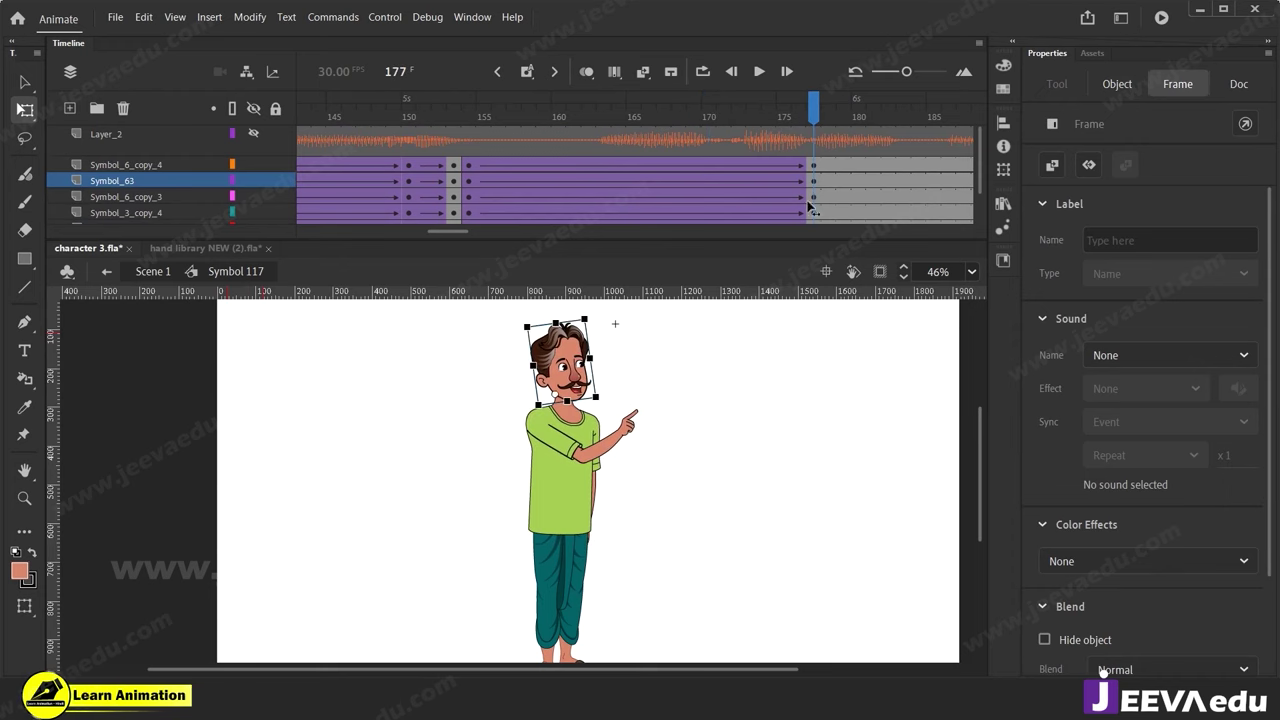
Select the whole character at frame 177, skew it slightly backward along its upper edge and scrub back to frame 163.
key("v")
left_click_drag(449, 355, 650, 588)
key("z")
left_click(524, 379)
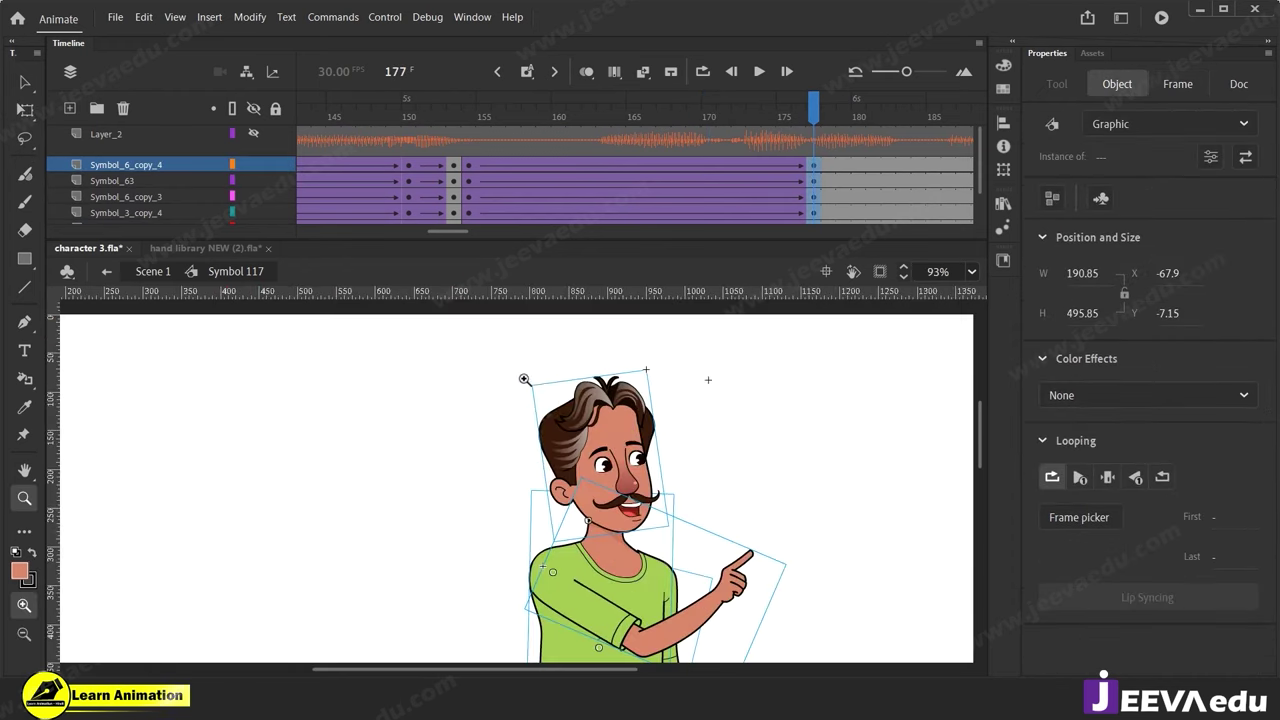
key("q")
left_click_drag(679, 368, 675, 368)
left_click_drag(791, 117, 599, 192)
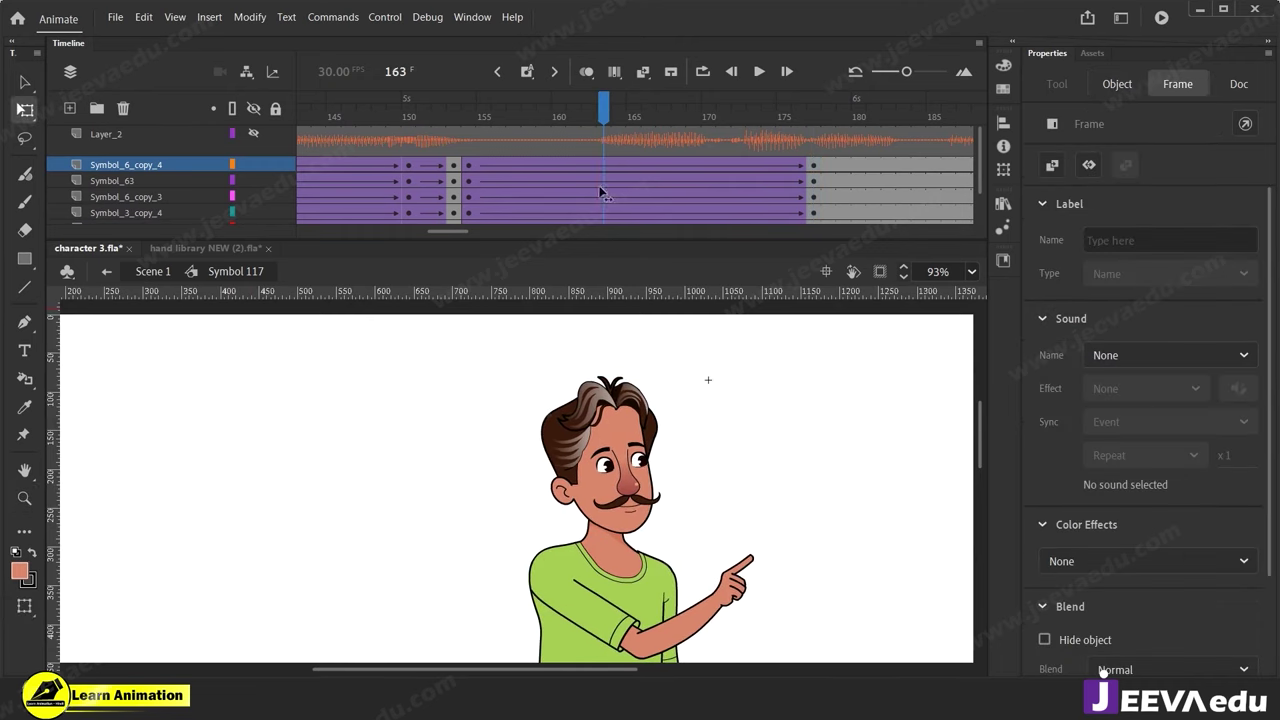
Open the head symbol, Symbol 63, and copy the block of keyframes and tweens at frames 106–118 to frame 163 on all layers.
left_click(602, 178)
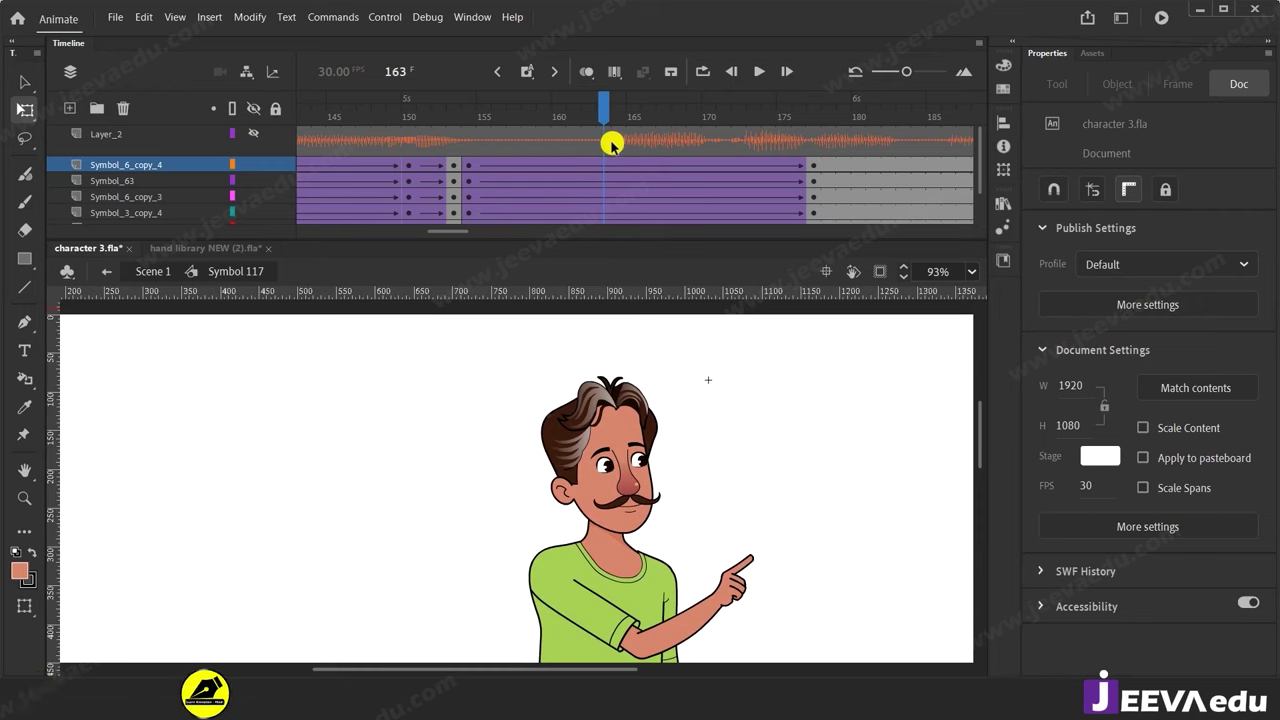
key("z")
left_click(592, 467)
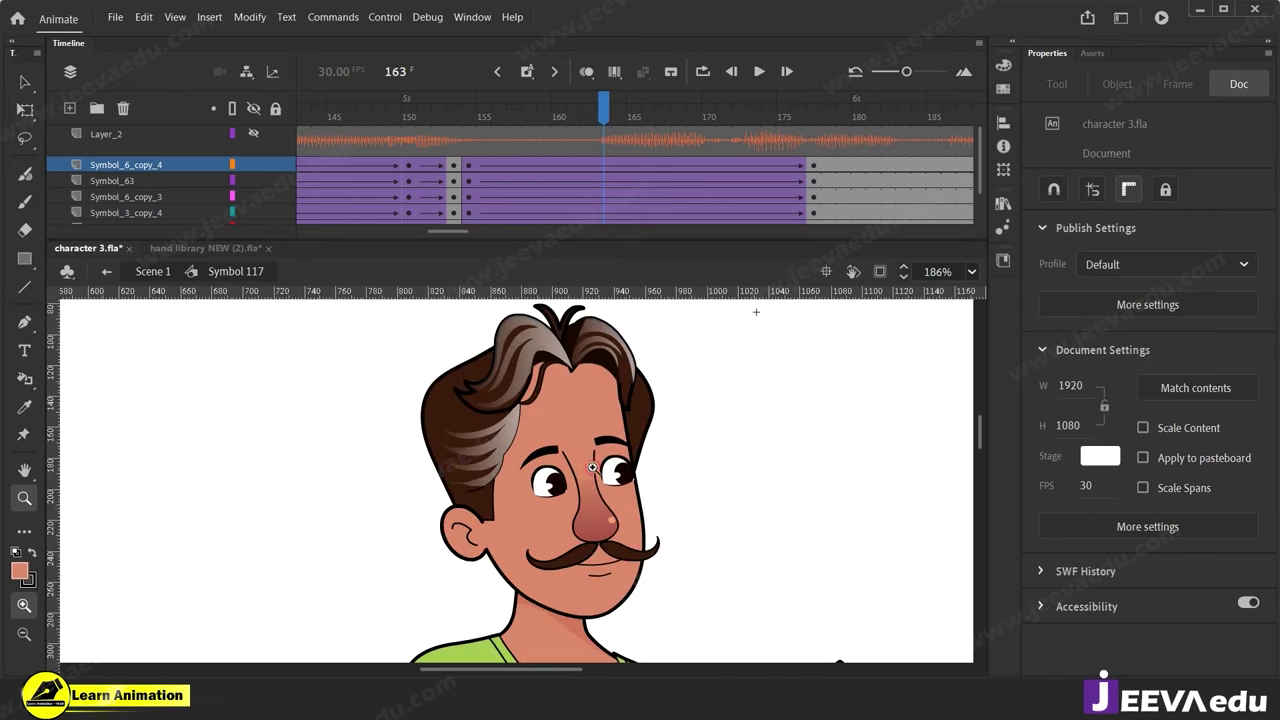
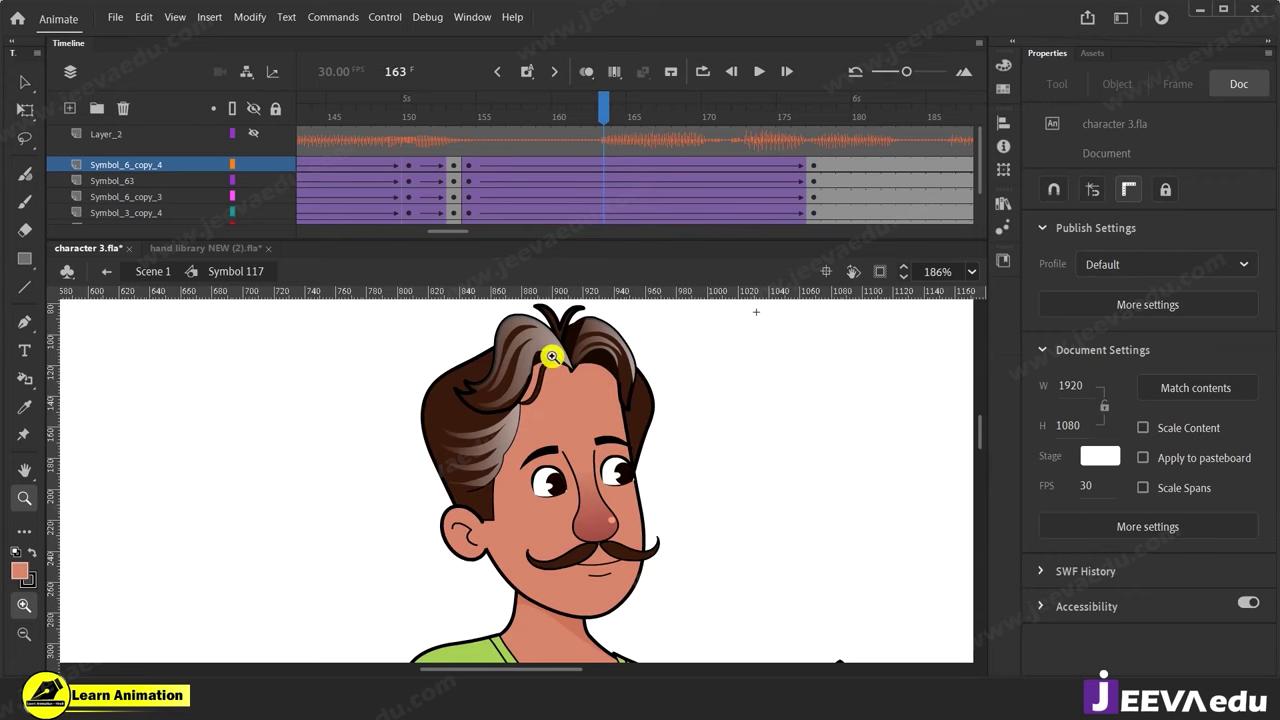
key("v")
double_click(590, 467)
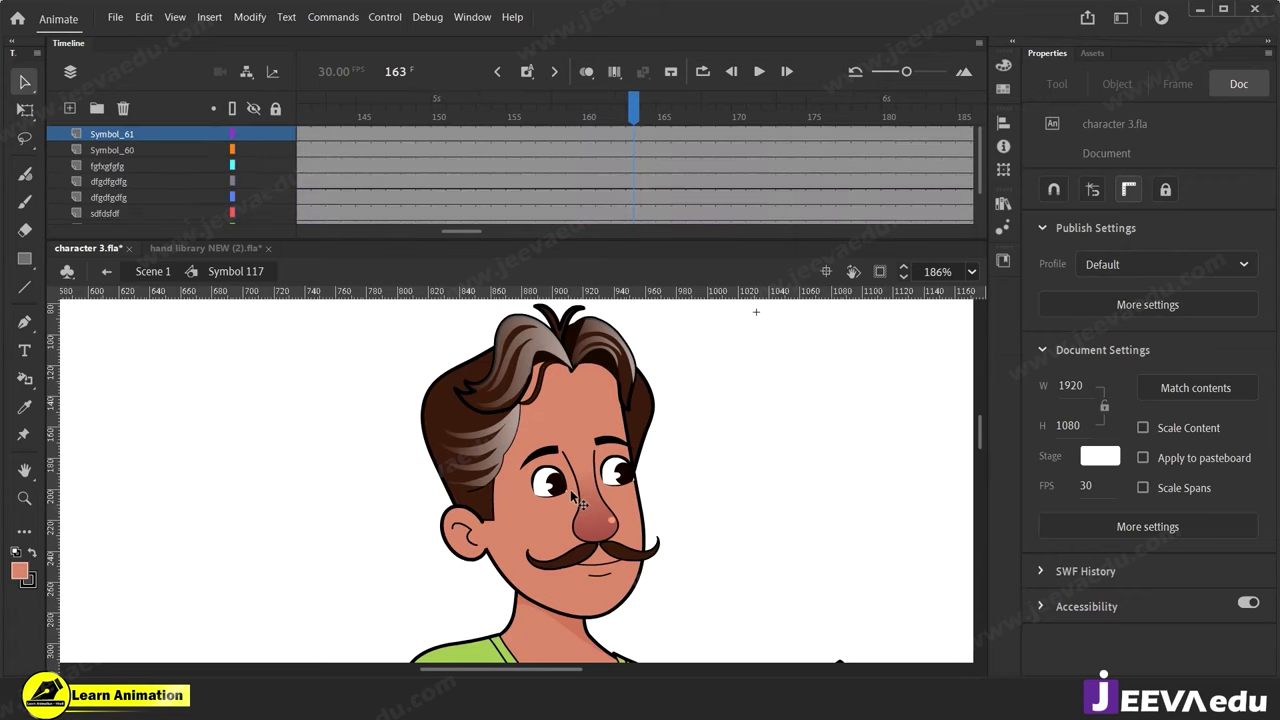
left_click(634, 134)
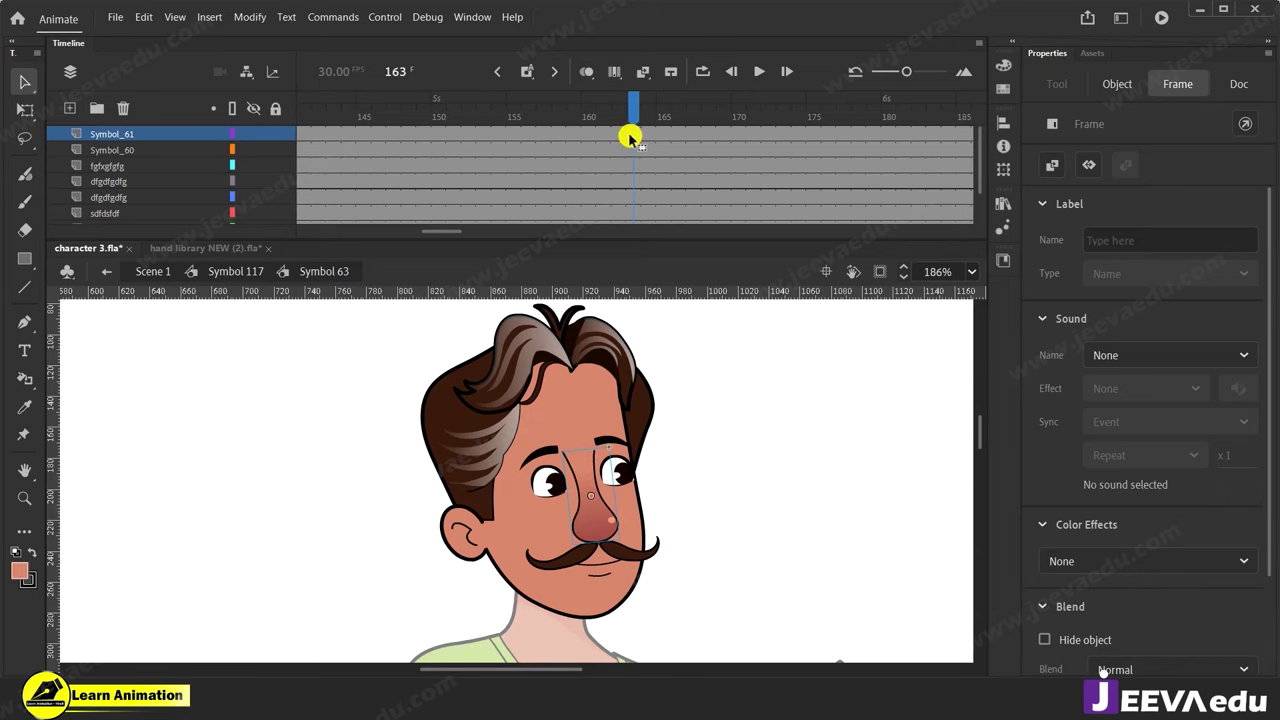
left_click_drag(444, 236, 409, 232)
scroll(428, 185, "down", 2)
left_click_drag(540, 215, 723, 146)
right_click(726, 150)
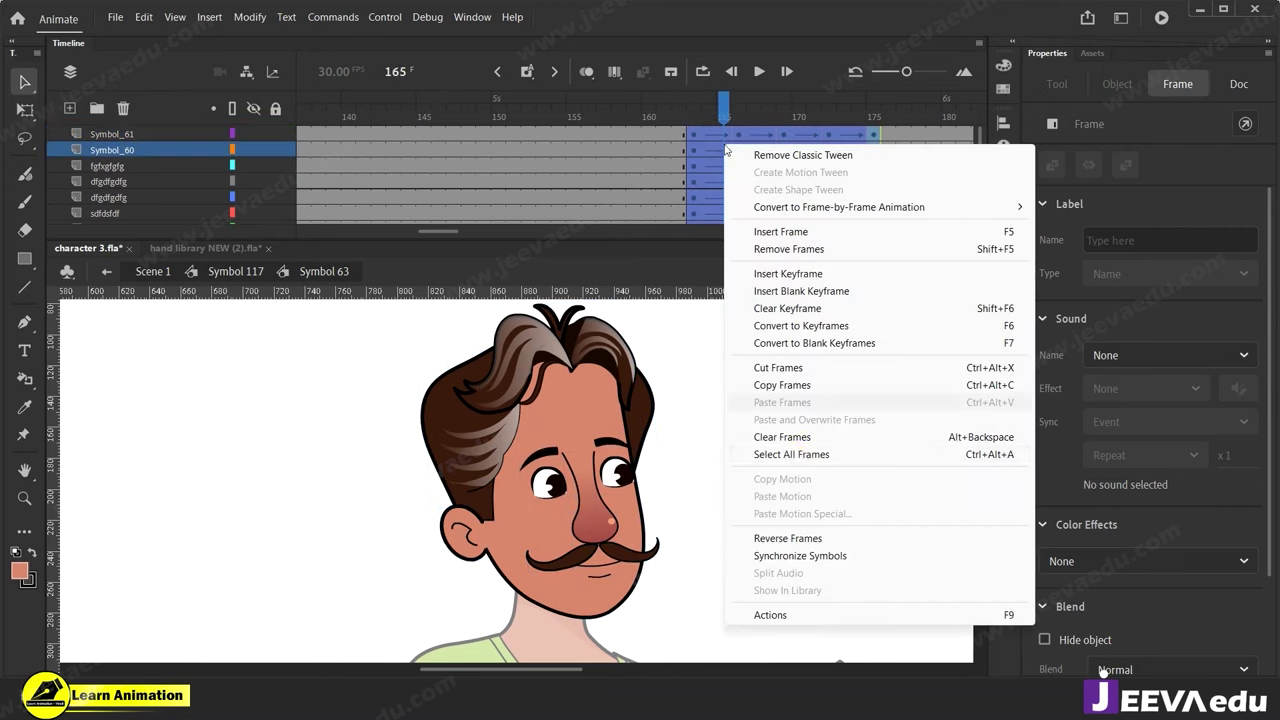
Select all frames in Symbol 63, synchronize the symbols and scrub back to the original keyframe block.
left_click(798, 455)
right_click(729, 182)
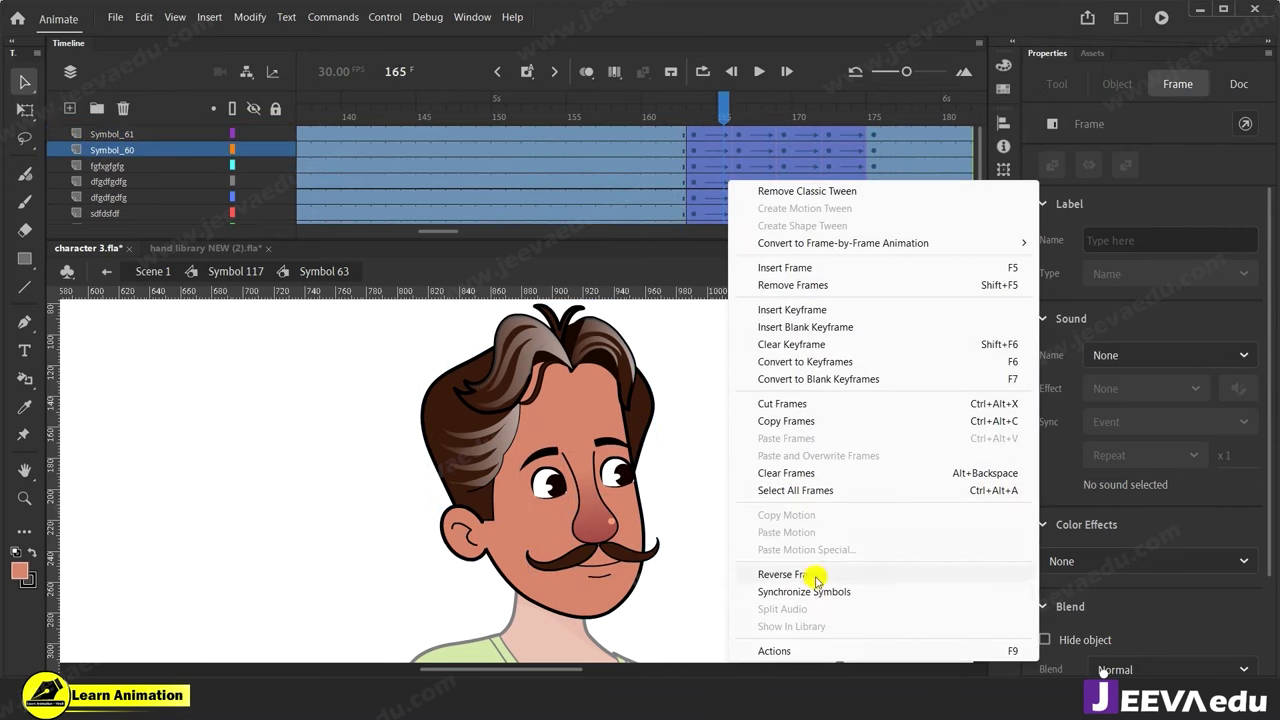
left_click(816, 595)
left_click_drag(668, 106, 529, 170)
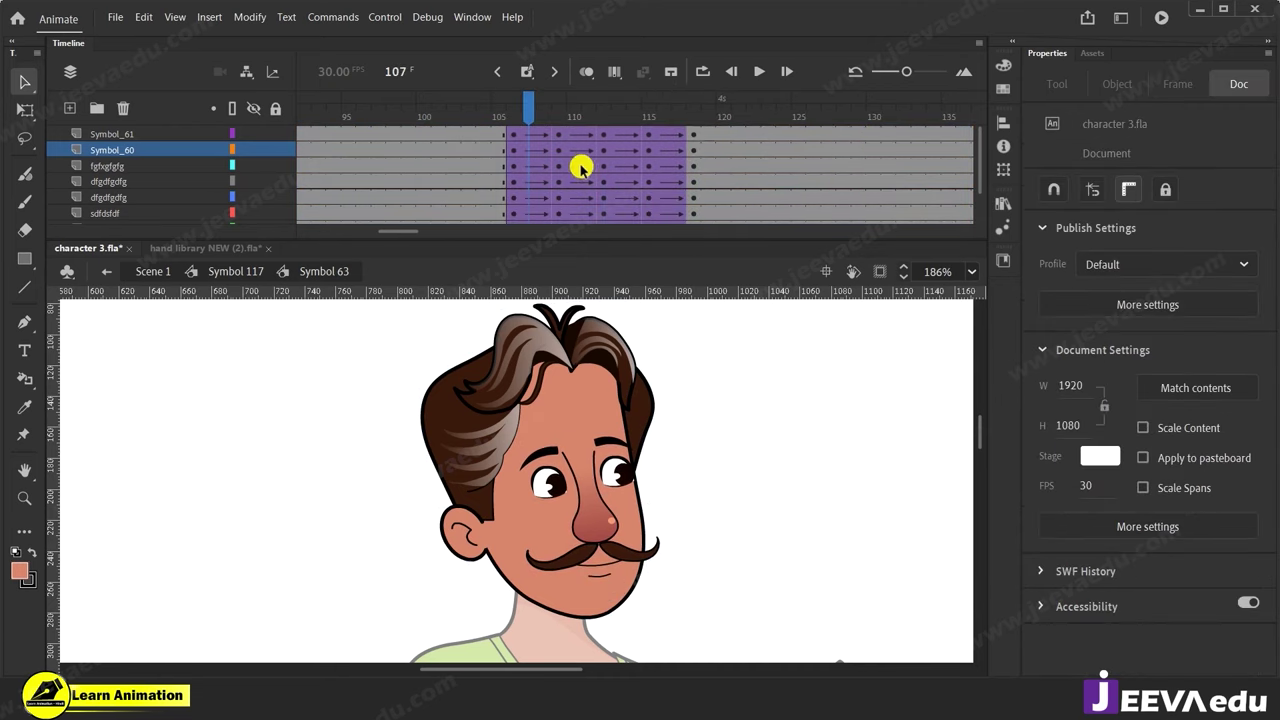
Return to Symbol 117, show the Layer_2 sound layer and play the new head movement with the voice.
left_click(250, 274)
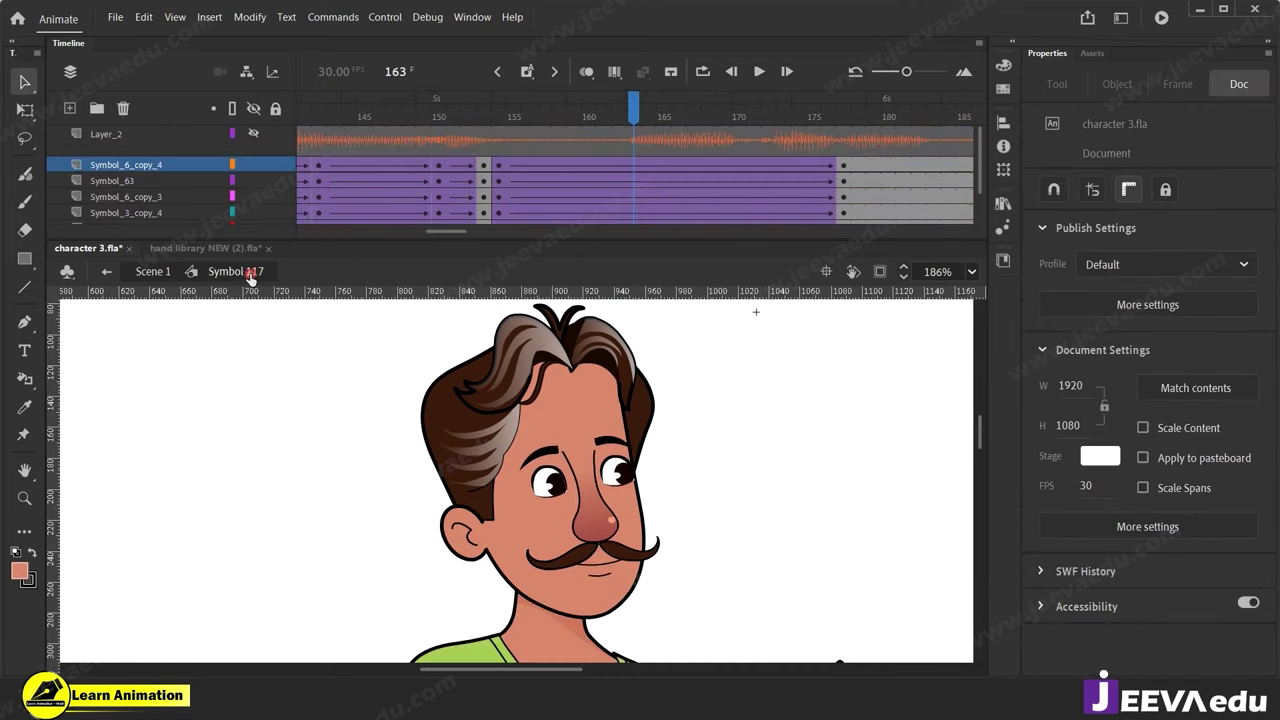
left_click_drag(632, 112, 849, 183)
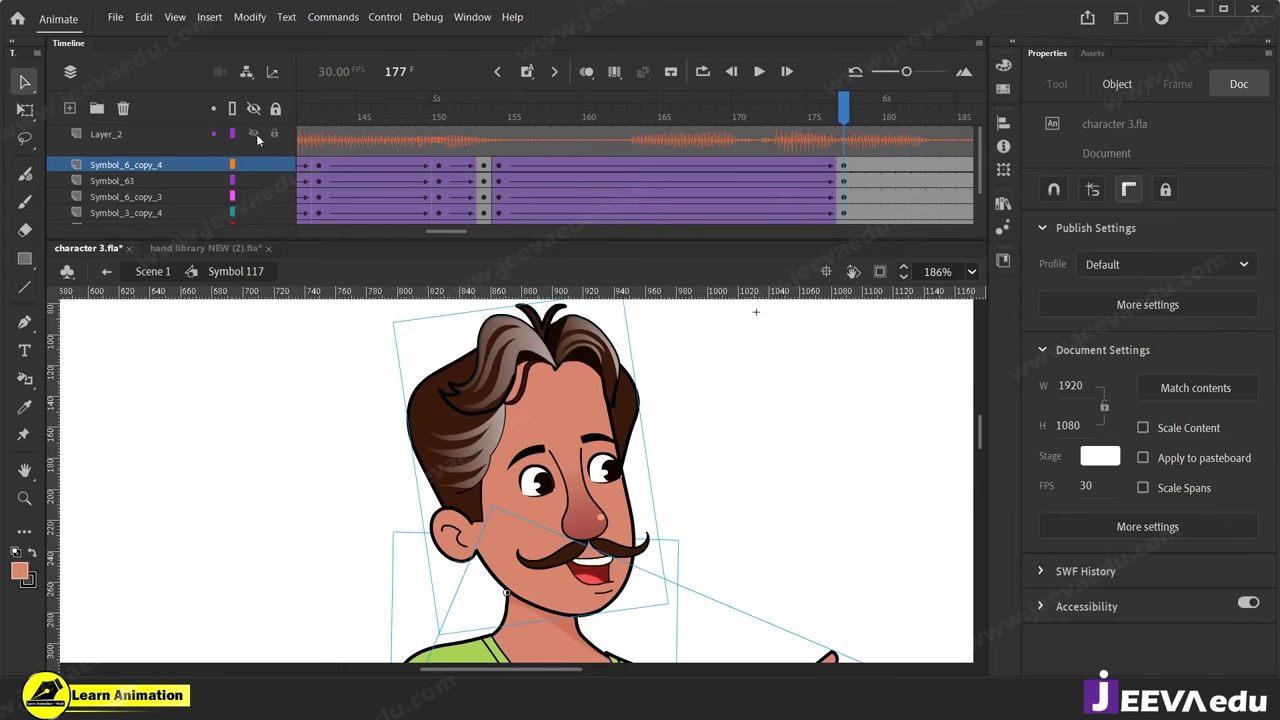
left_click(572, 134)
key("Return")
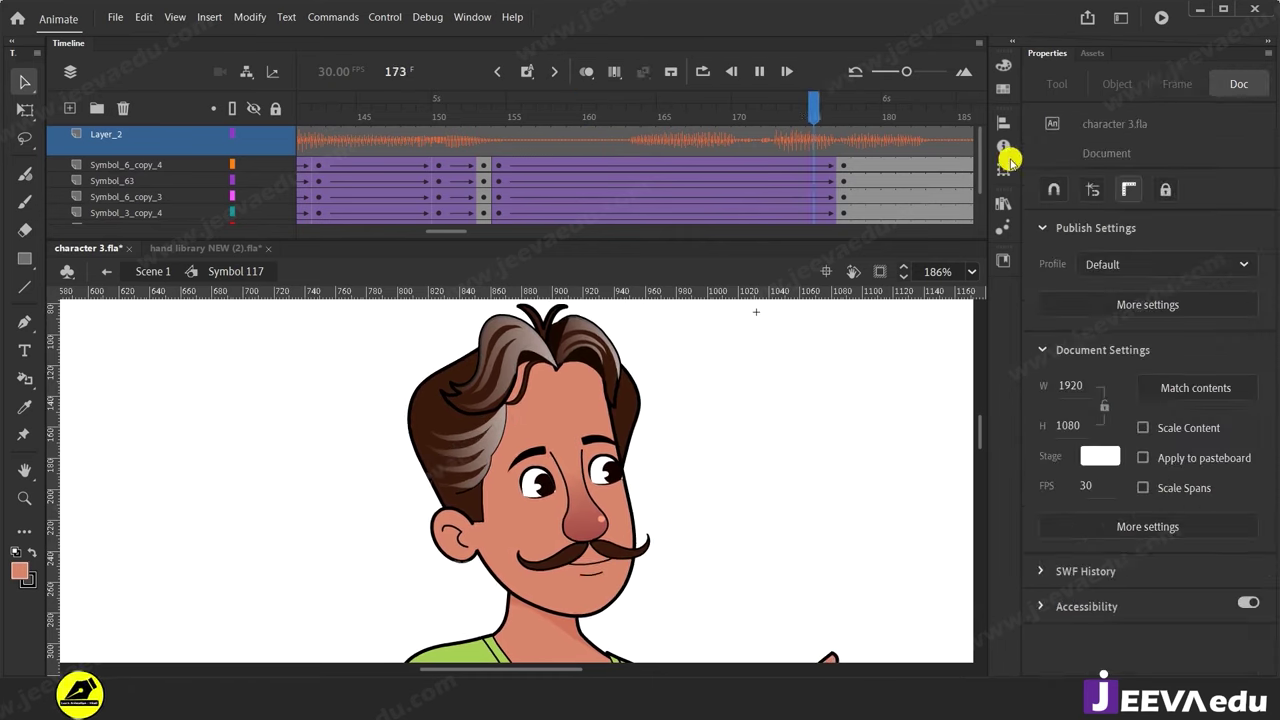
Select frame 178 across all the character's layers in Symbol 117.
left_click_drag(493, 233, 474, 234)
left_click(486, 170)
scroll(485, 240, "down", 2)
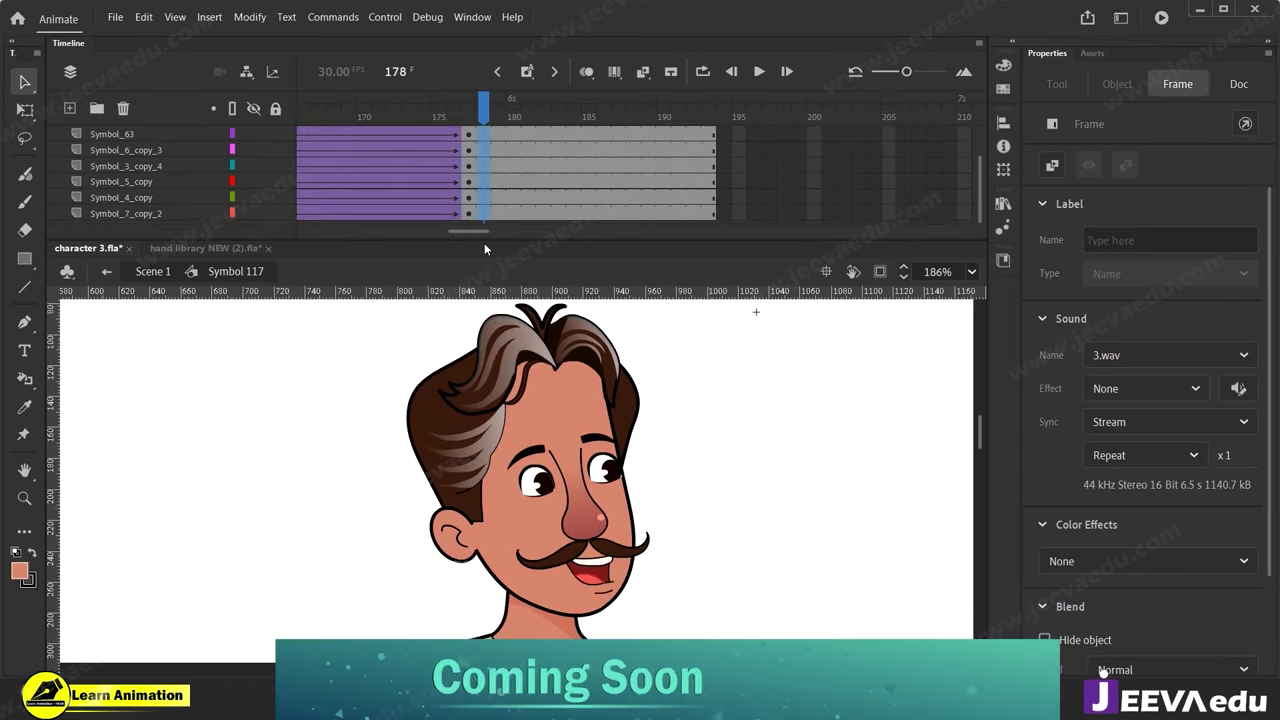
left_click(483, 213)
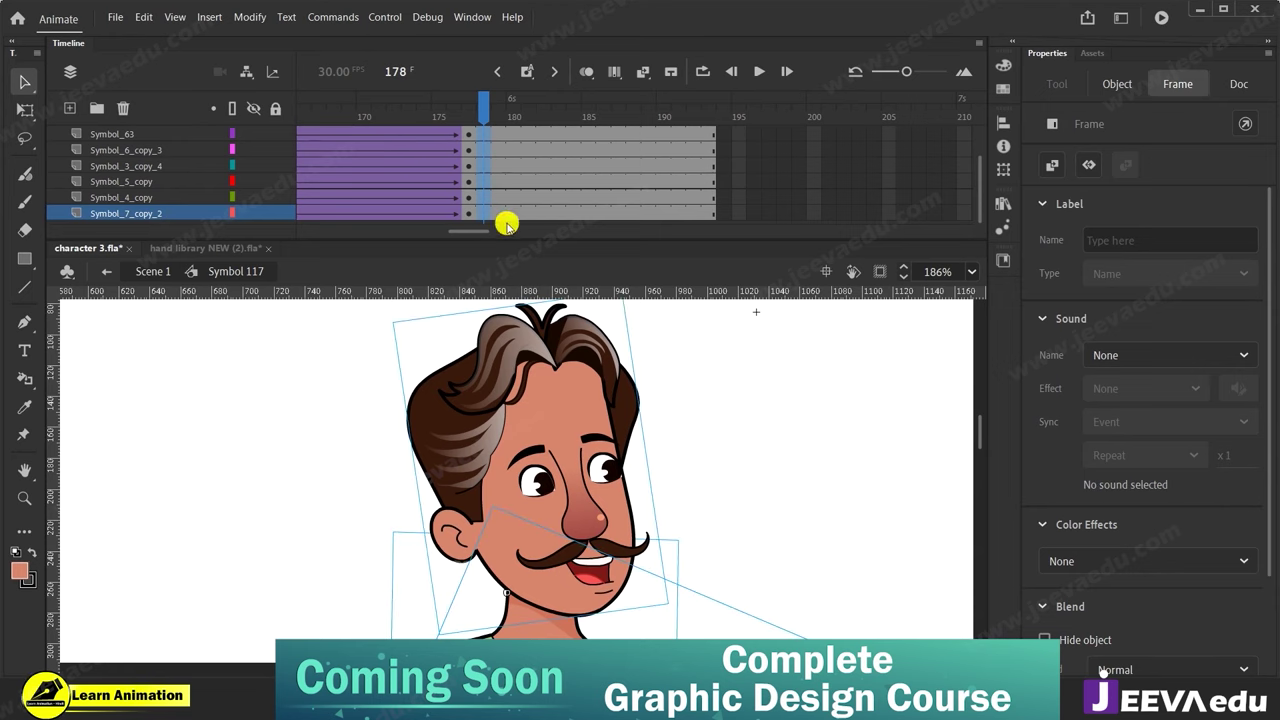
key("z")
left_click(525, 531, "alt")
Go back to frame 127 and open the eyes symbol, Symbol 10 copy, inside the head symbol.
left_click_drag(470, 231, 435, 231)
scroll(435, 231, "up", 2)
left_click_drag(648, 150, 587, 205)
left_click(586, 200)
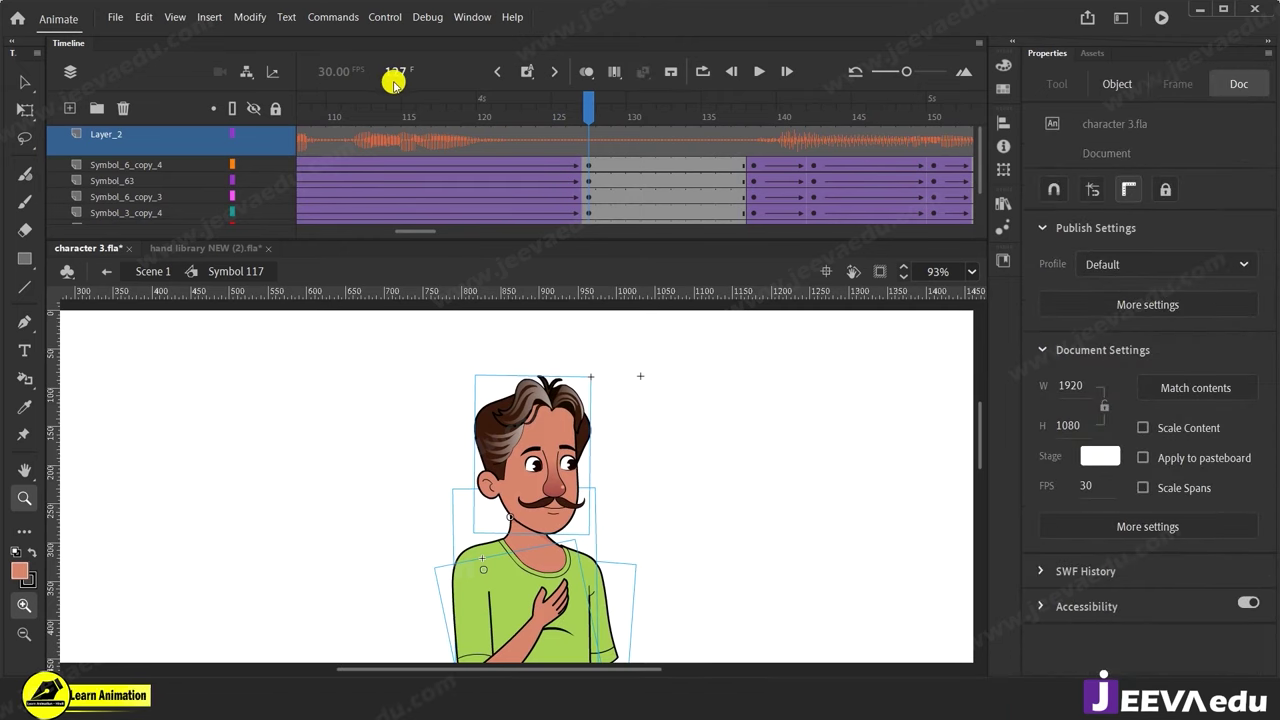
left_click(548, 499)
left_click(507, 466)
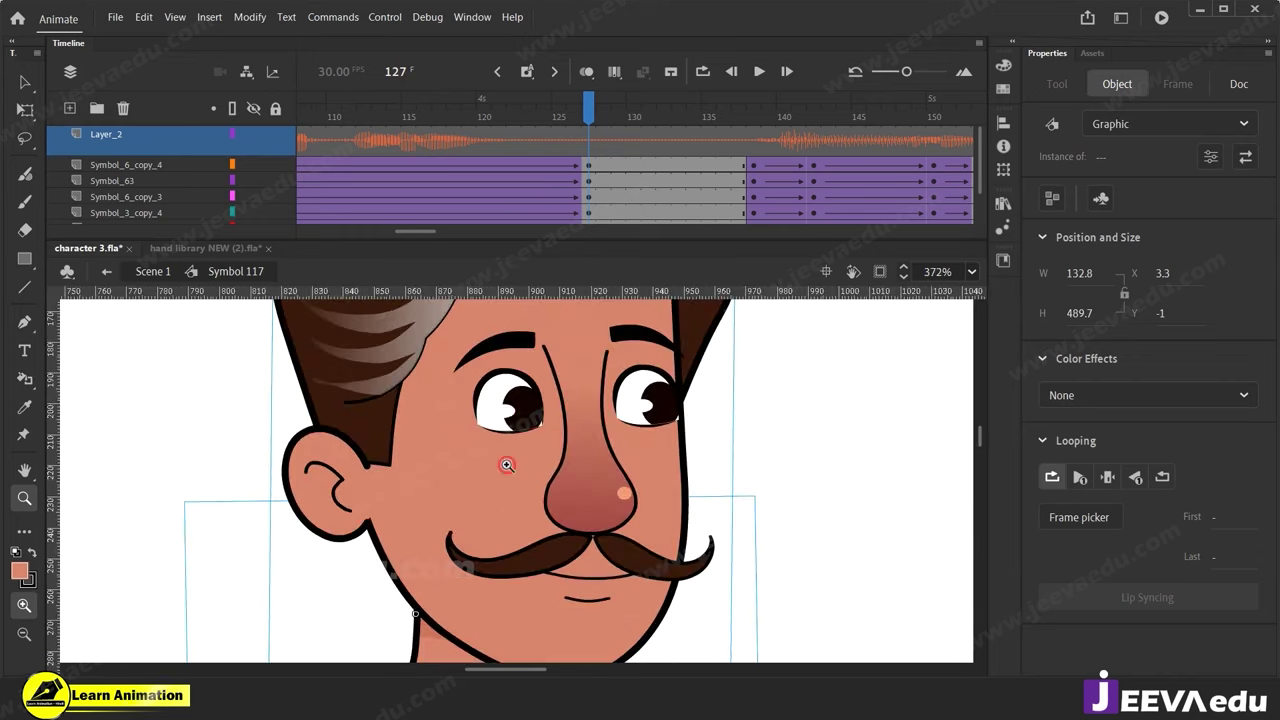
key("v")
double_click(523, 418)
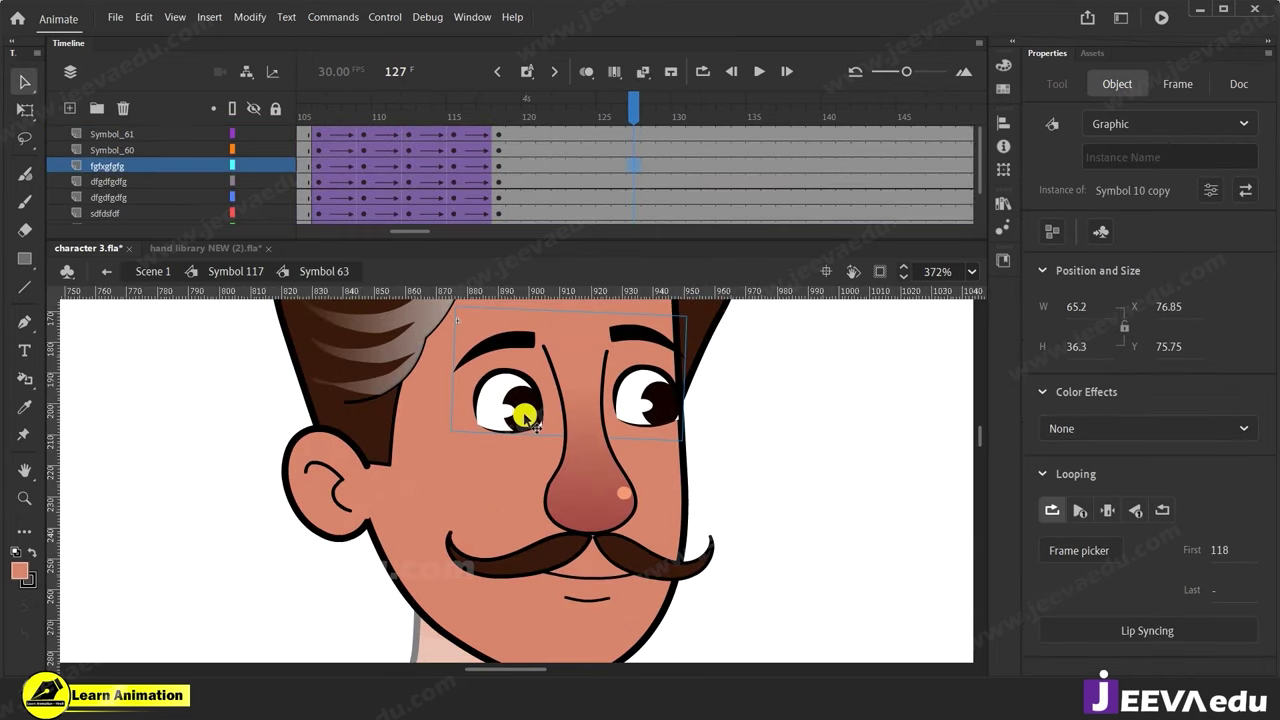
double_click(524, 416)
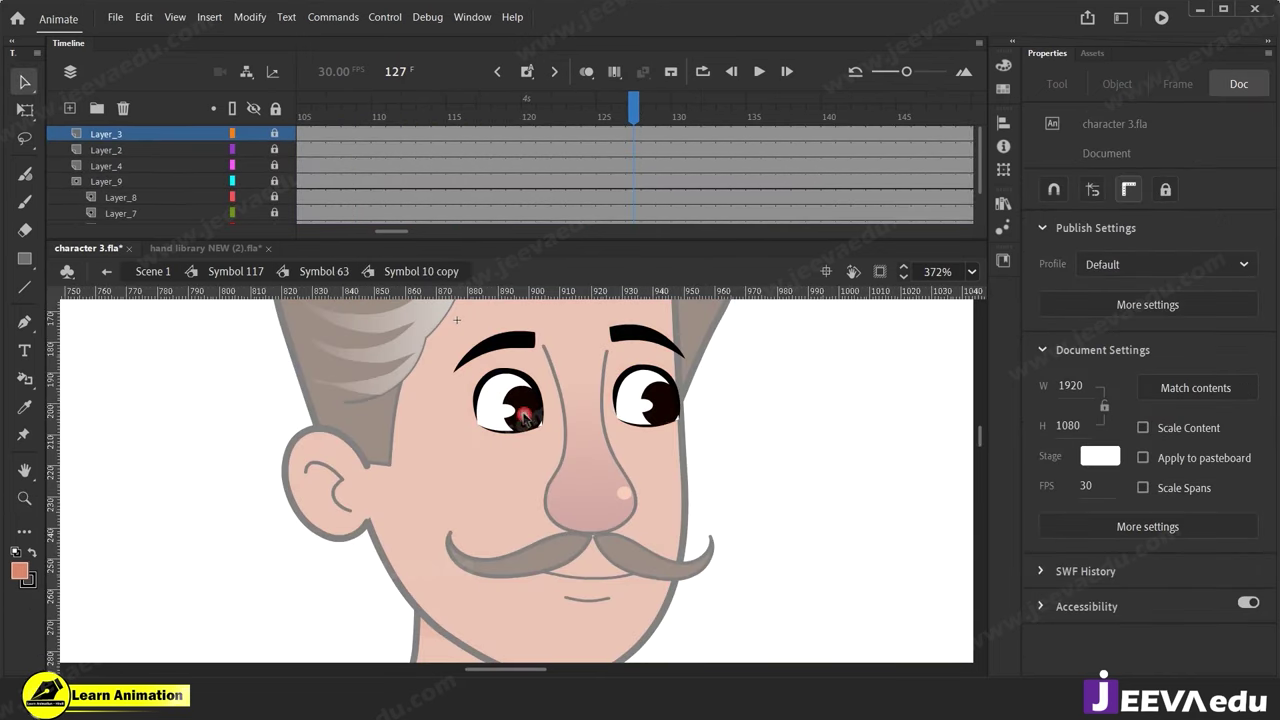
In Symbol 10 copy, duplicate the blink frames 49 to 59 across the eye layers to just after frame 127.
left_click(637, 136)
left_click_drag(395, 231, 350, 232)
scroll(473, 185, "down", 3)
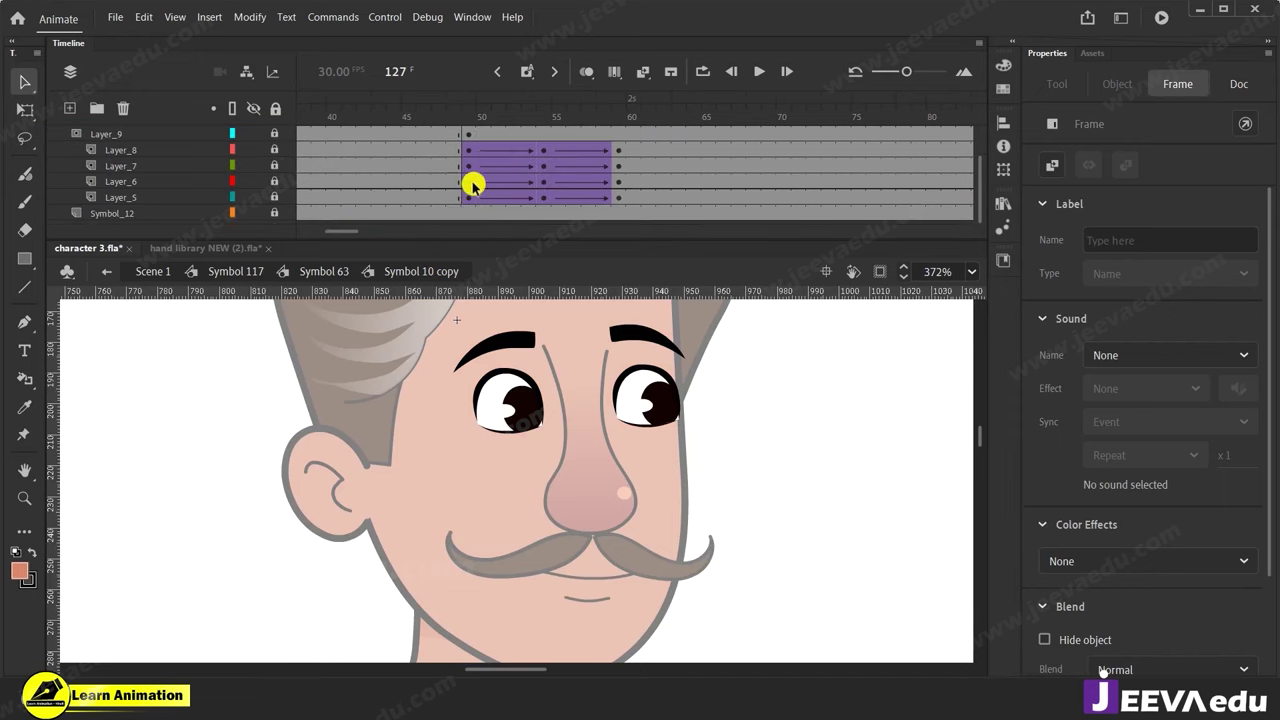
left_click_drag(467, 204, 616, 117)
left_click(615, 112)
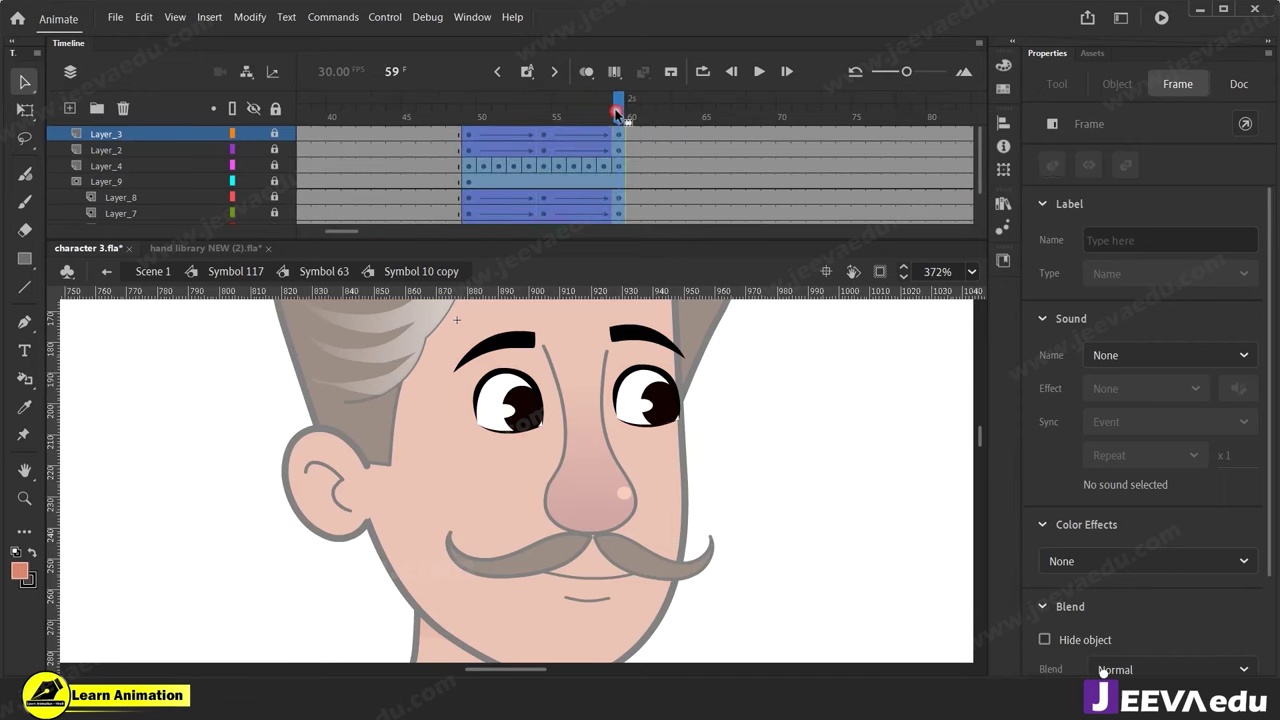
left_click_drag(548, 145, 852, 145)
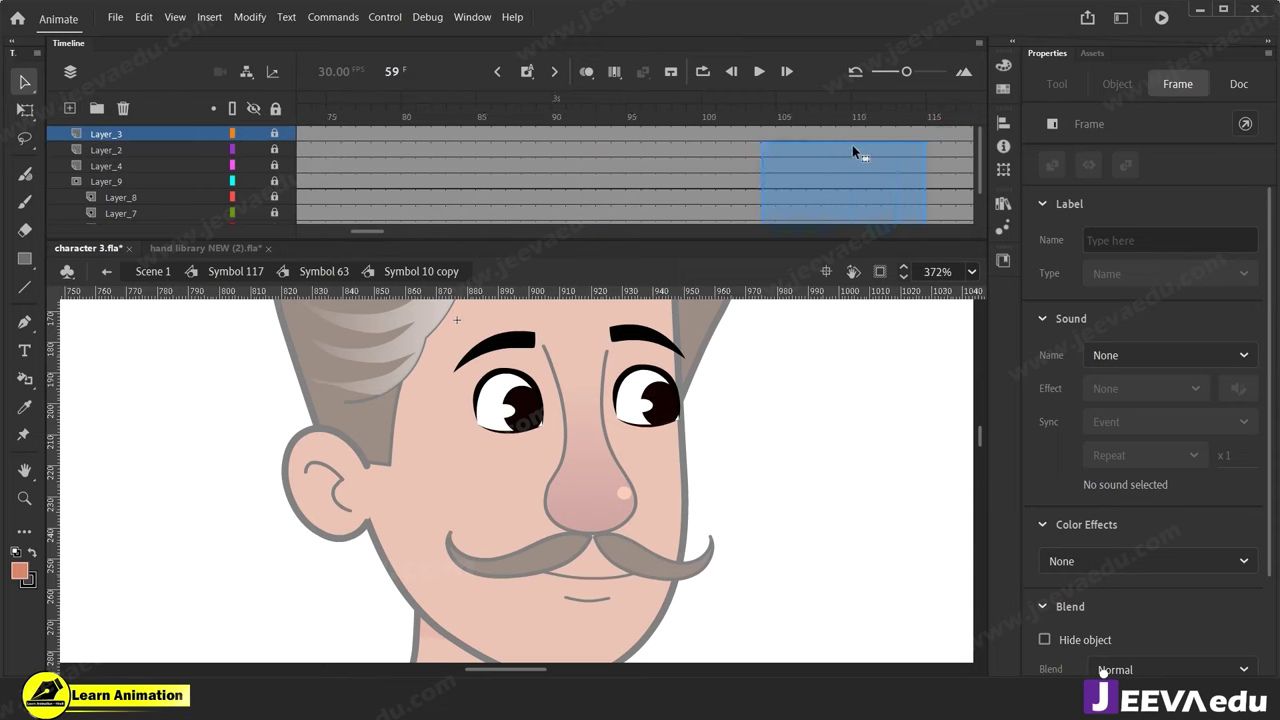
left_click_drag(1138, 150, 657, 134)
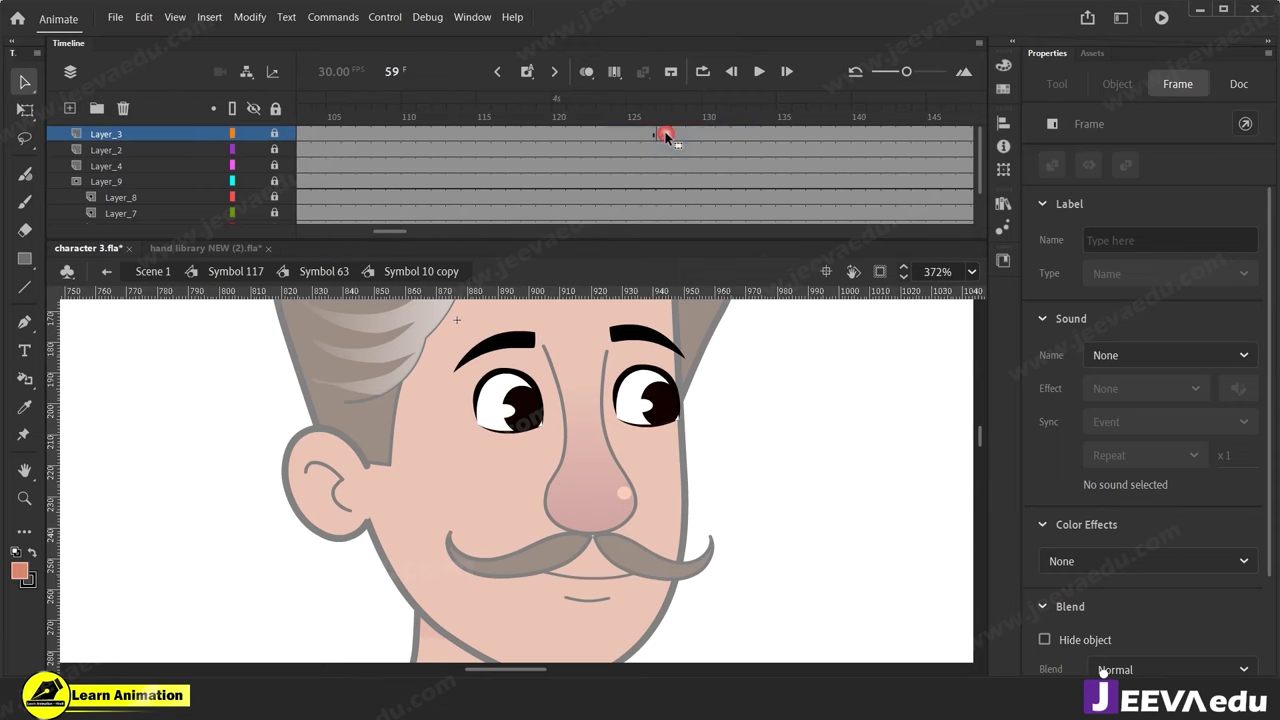
Return to Symbol 117 and insert keyframes at frame 178 on all the character's layers.
left_click(300, 270)
left_click(236, 271)
left_click_drag(650, 114, 423, 230)
key("z")
left_click(614, 468, "alt")
left_click(614, 468, "alt")
left_click(511, 501, "alt")
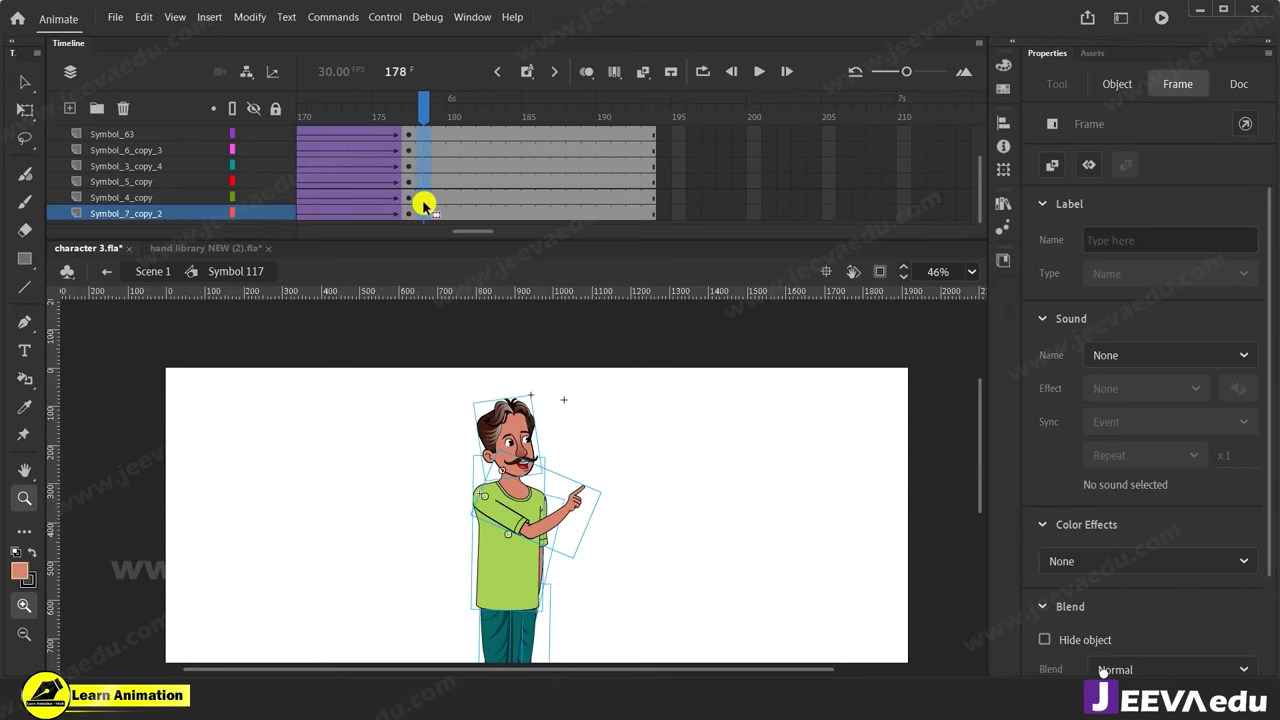
scroll(447, 192, "up", 3)
Insert keyframes at frames 182 and 190 on all the character's layers.
left_click(513, 150)
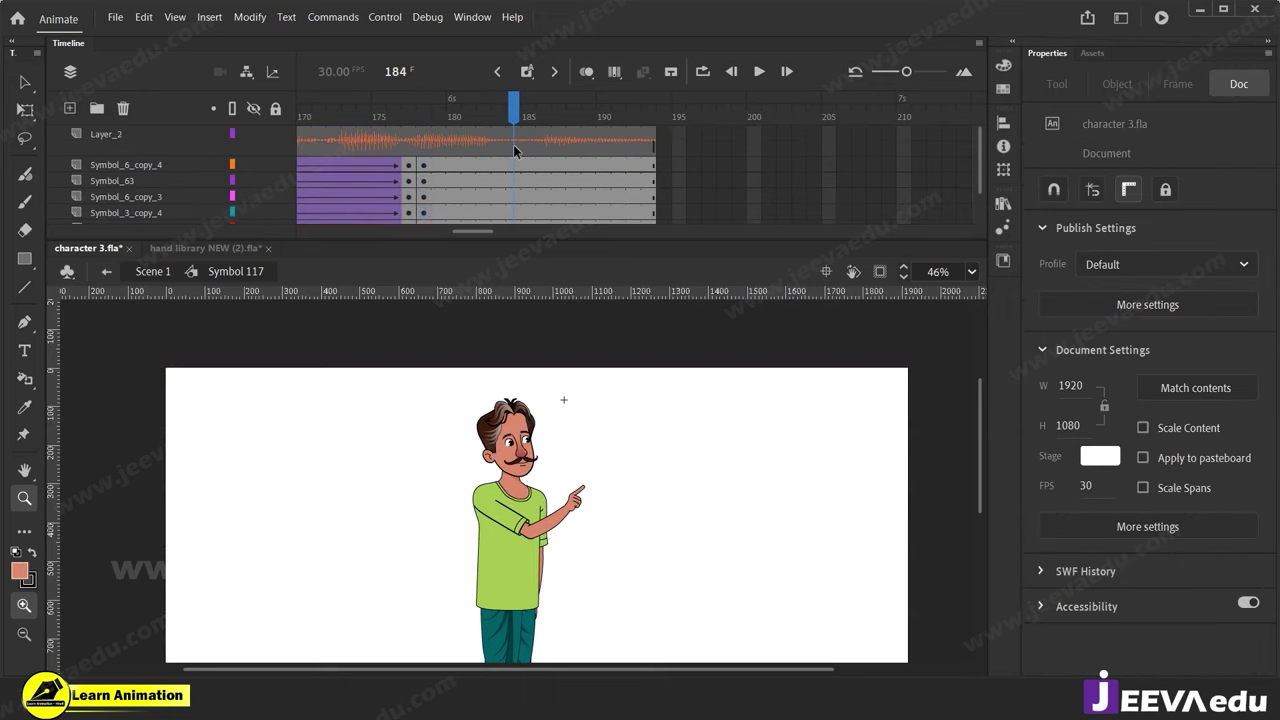
left_click_drag(484, 218, 484, 226)
key("F6")
scroll(565, 152, "up", 3)
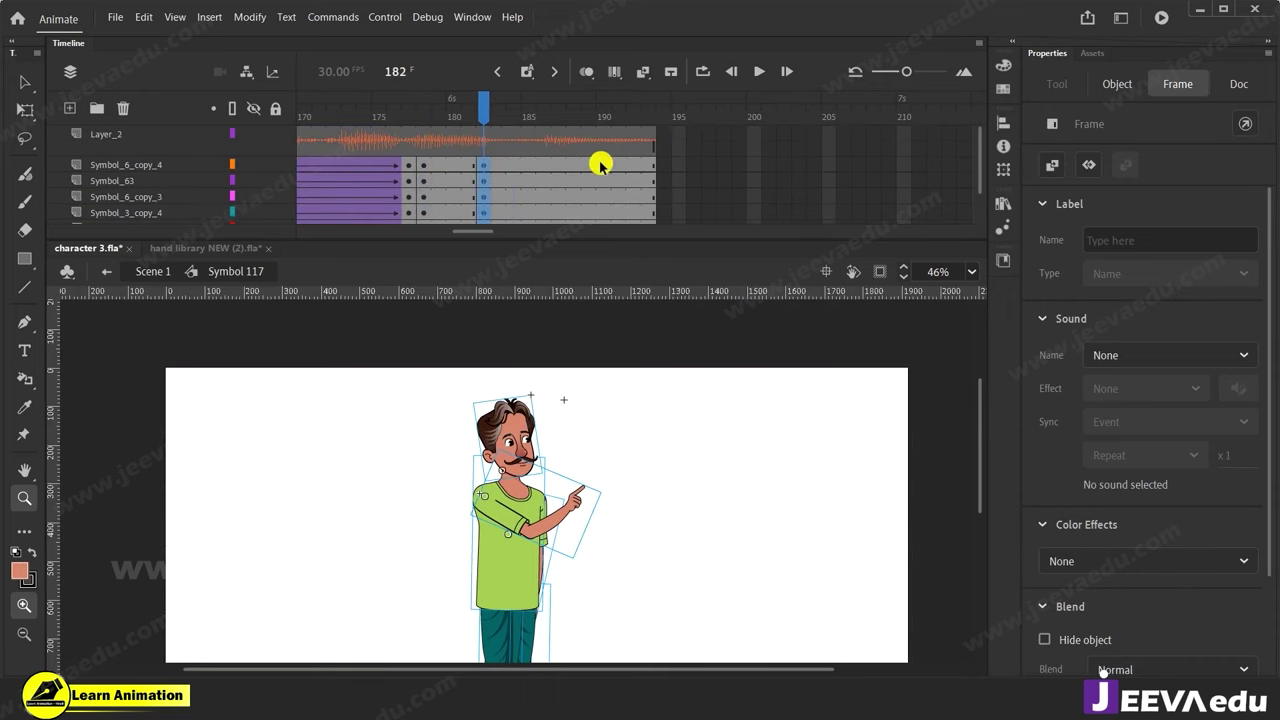
left_click_drag(601, 168, 601, 241)
key("F6")
scroll(604, 172, "up", 3)
Create classic tweens with Classic Ease-Out 100 between frames 178, 182 and 190 on the character's layers, and go to frame 182.
left_click_drag(602, 128, 519, 125)
left_click_drag(469, 163, 505, 261)
right_click(492, 176)
left_click(524, 186)
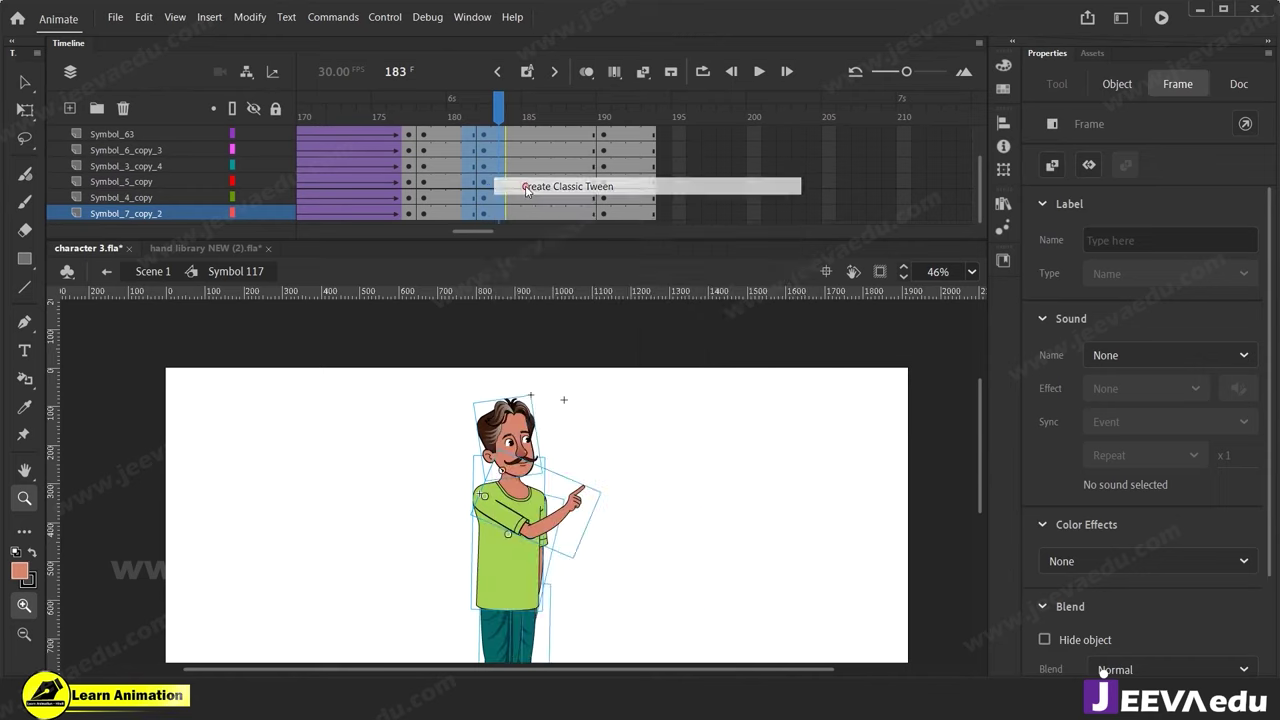
scroll(509, 151, "up", 2)
left_click(503, 114)
left_click_drag(528, 145, 538, 276)
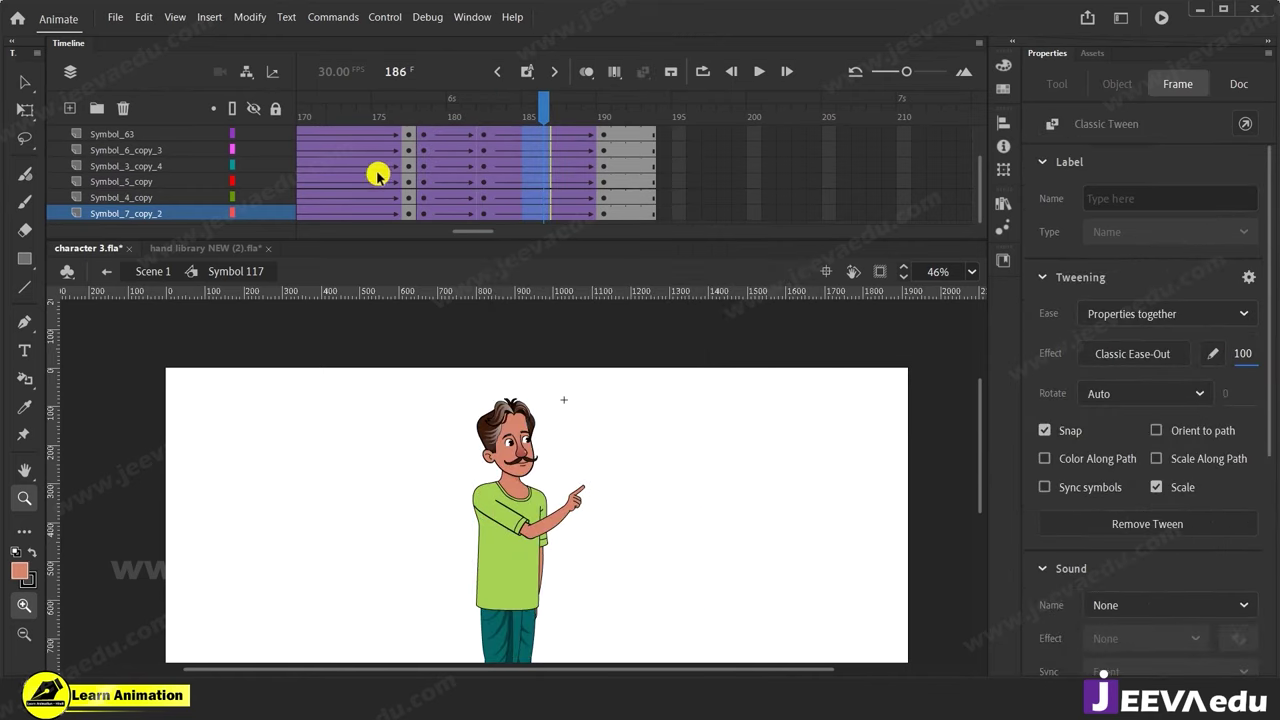
left_click(484, 112)
left_click_drag(466, 234, 386, 238)
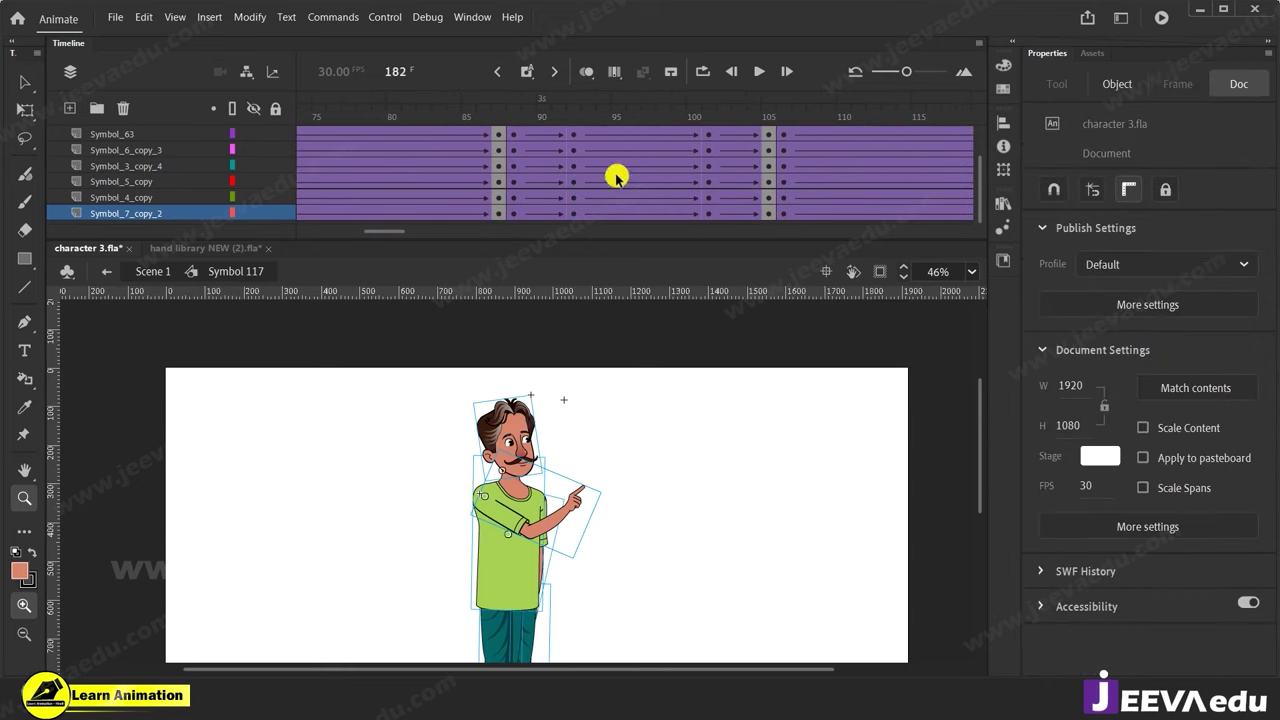
scroll(585, 181, "up", 2)
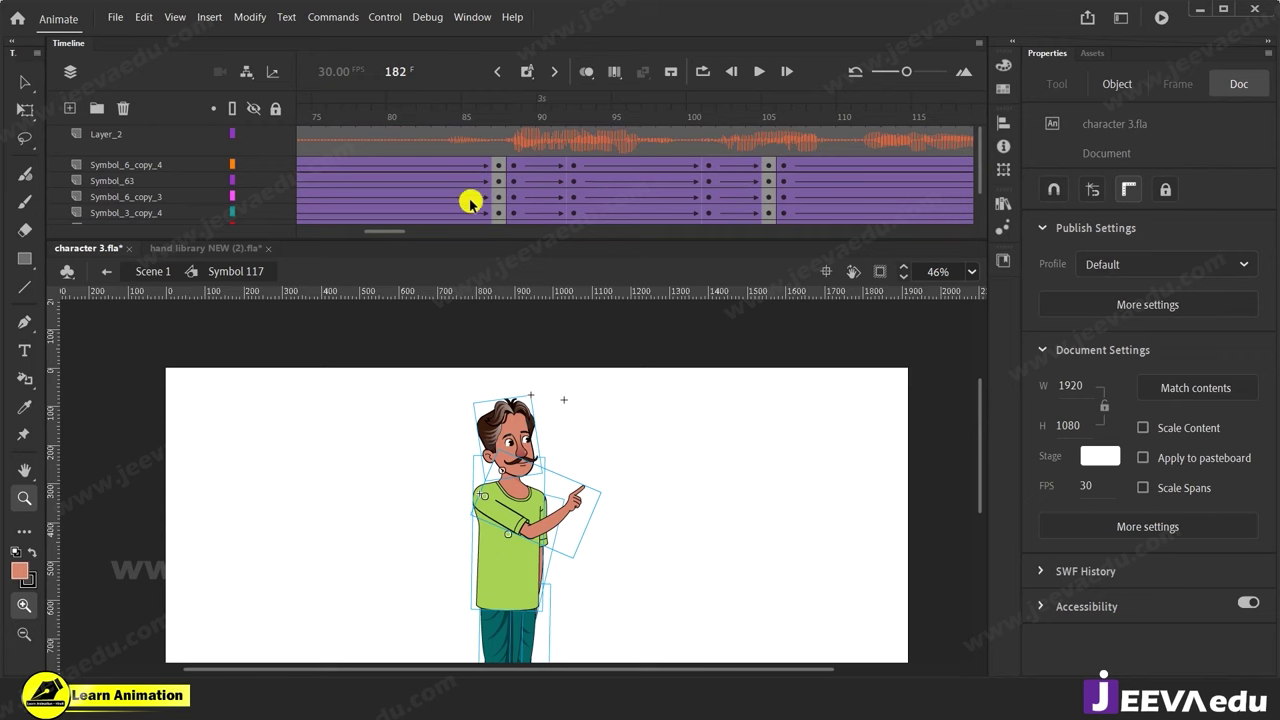
left_click_drag(399, 232, 480, 236)
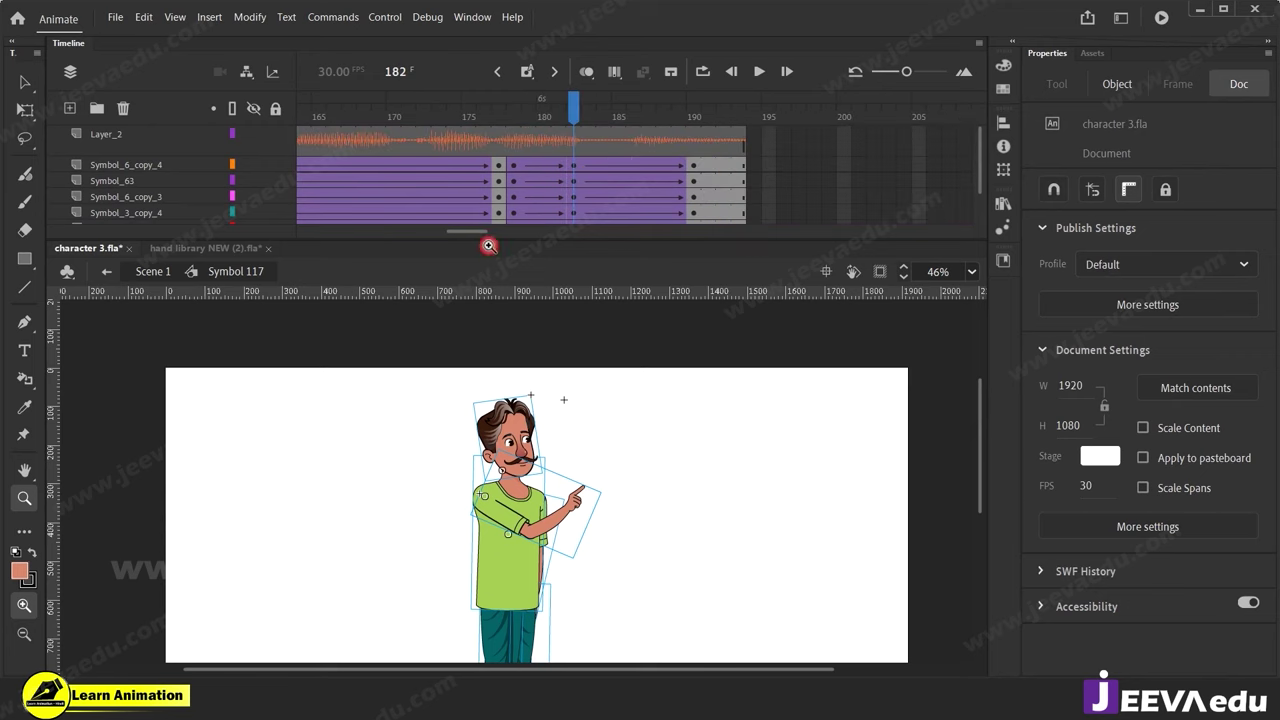
Try to rotate the character's upper body with Free Transform at frame 182.
left_click(517, 527)
left_click_drag(538, 535, 586, 507)
key("ctrl+minus")
key("v")
left_click_drag(446, 343, 525, 381)
left_click(620, 483)
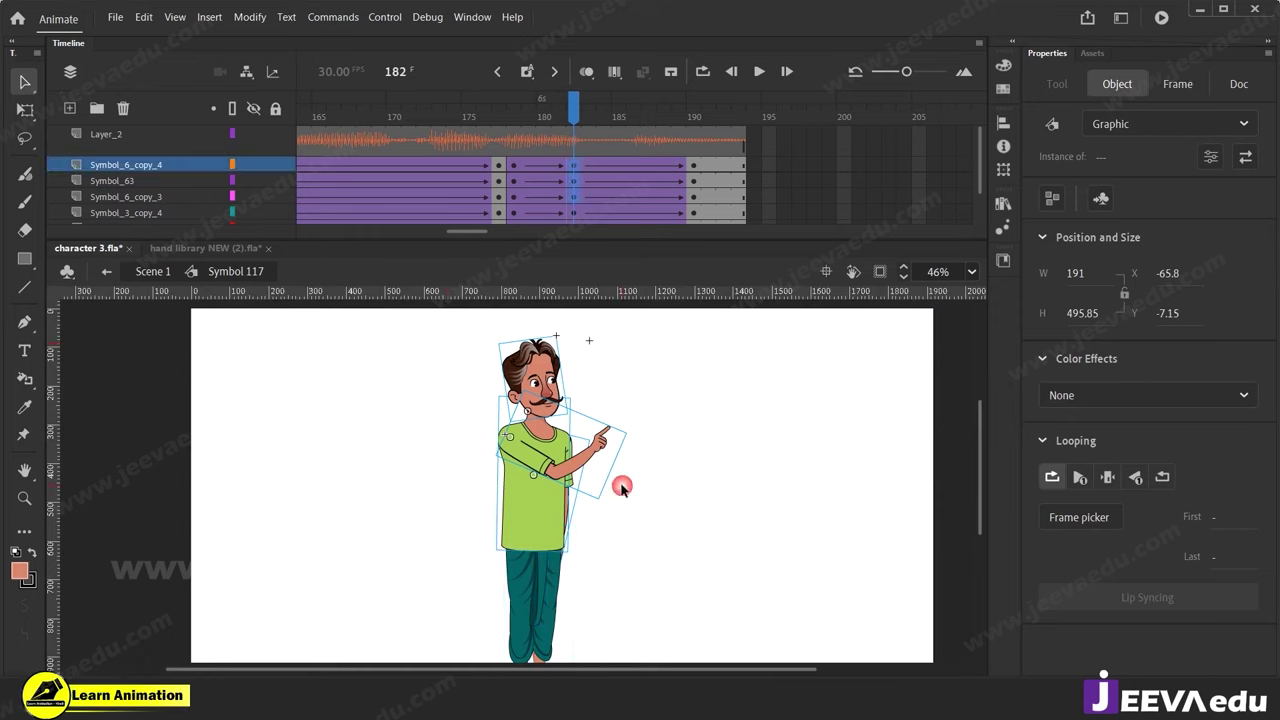
key("ctrl+equal")
key("q")
left_click_drag(611, 499, 557, 639)
left_click_drag(589, 559, 591, 524)
left_click_drag(557, 604, 538, 716)
left_click_drag(719, 316, 722, 316)
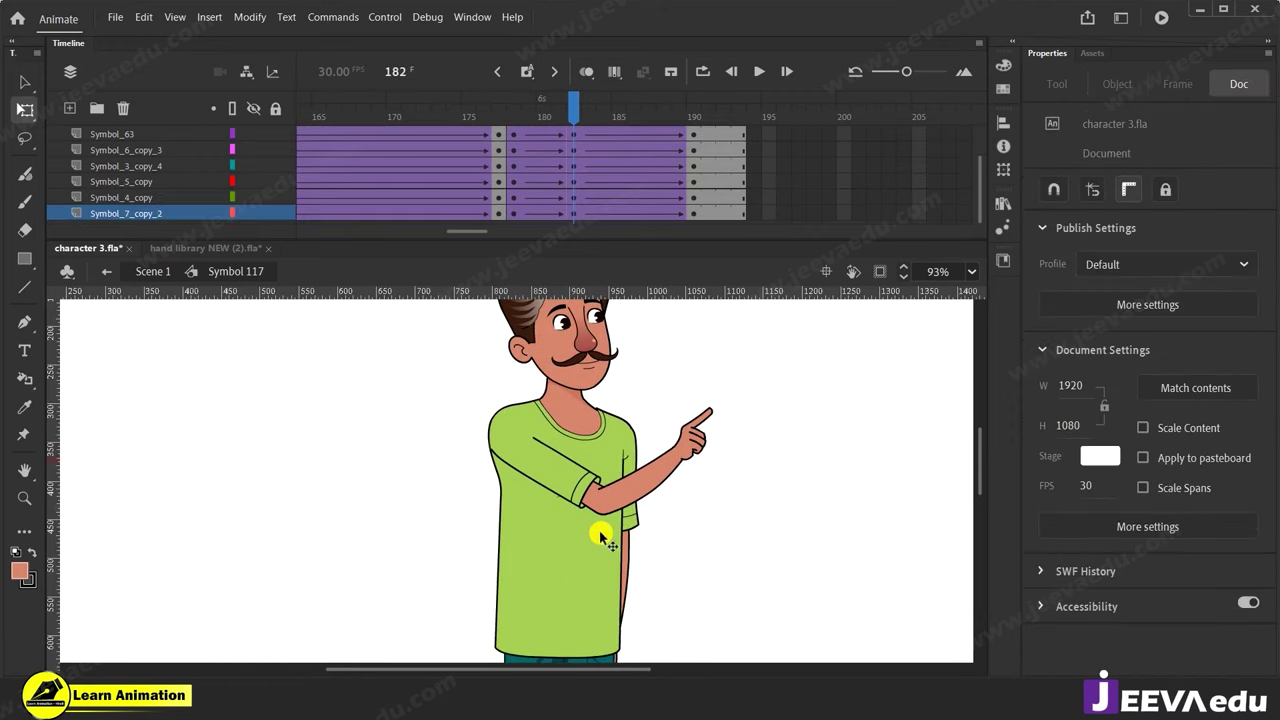
Select the head, torso and arms at frame 182, place the pivot at the waist and rotate them slightly clockwise.
key("z")
left_click(519, 534, "alt")
left_click_drag(541, 533, 574, 516)
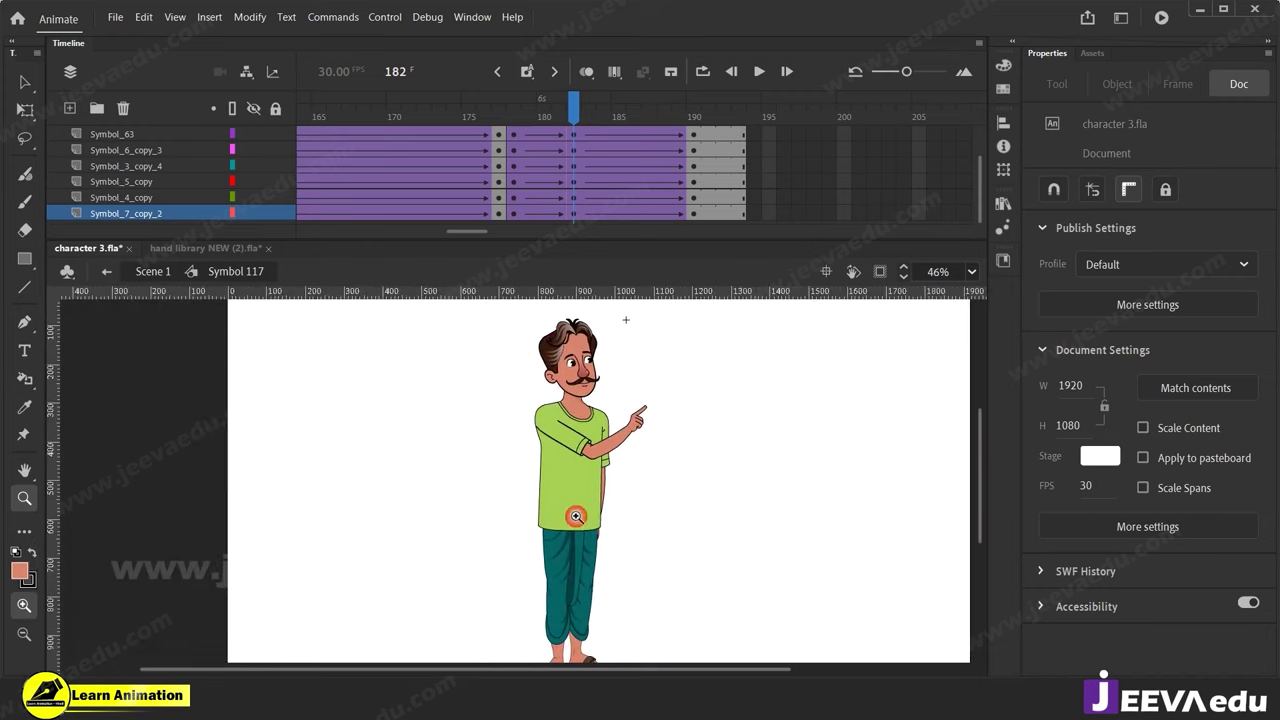
key("v")
left_click_drag(493, 328, 671, 467)
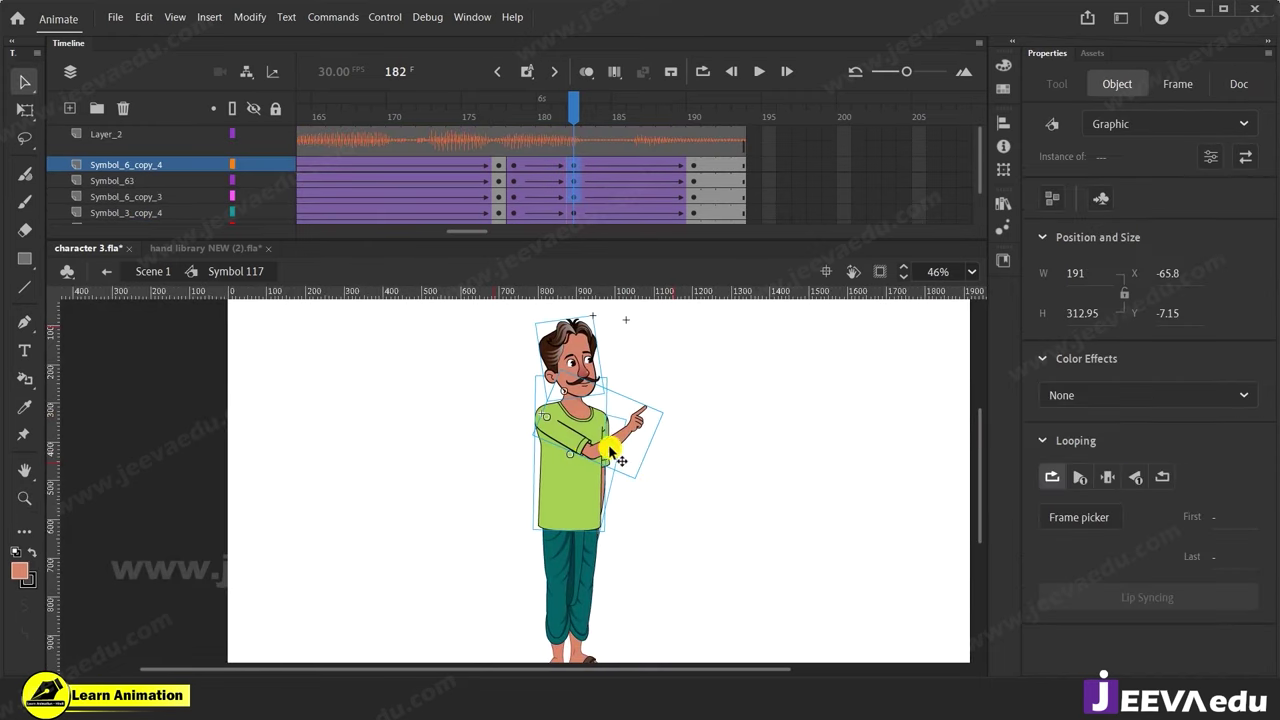
key("q")
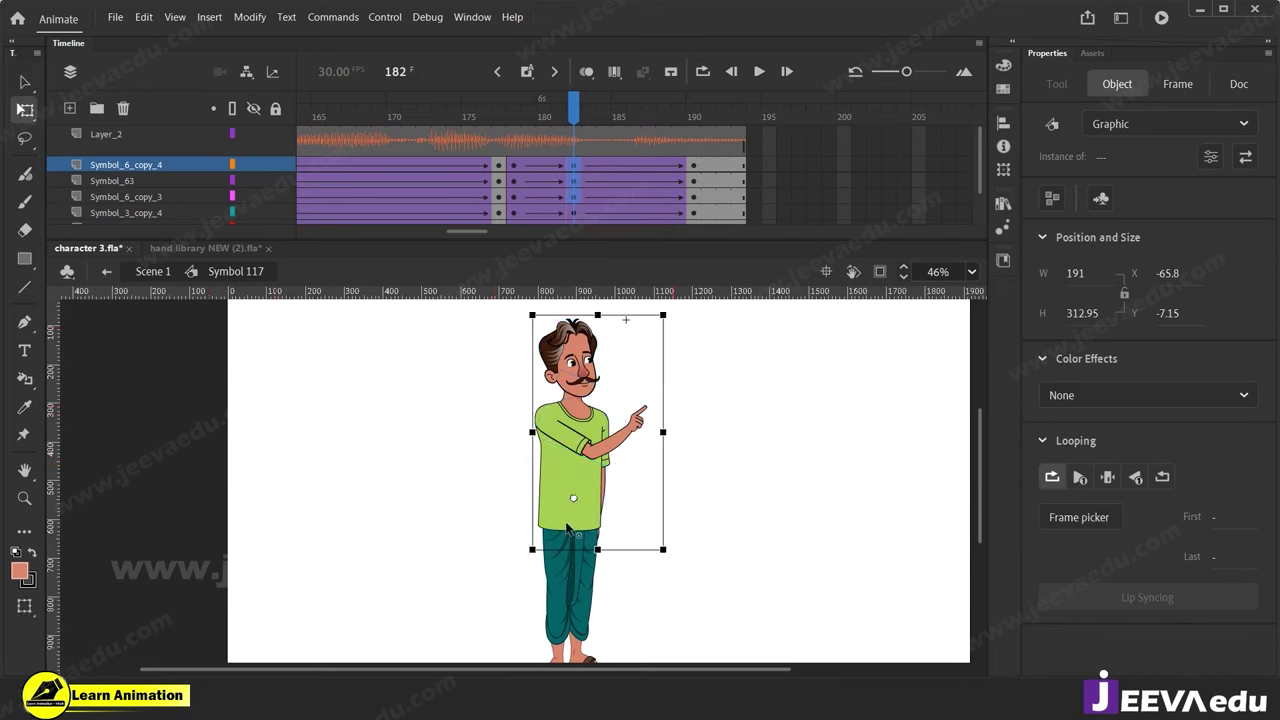
left_click_drag(568, 517, 567, 515)
left_click_drag(667, 311, 670, 312)
left_click(677, 466)
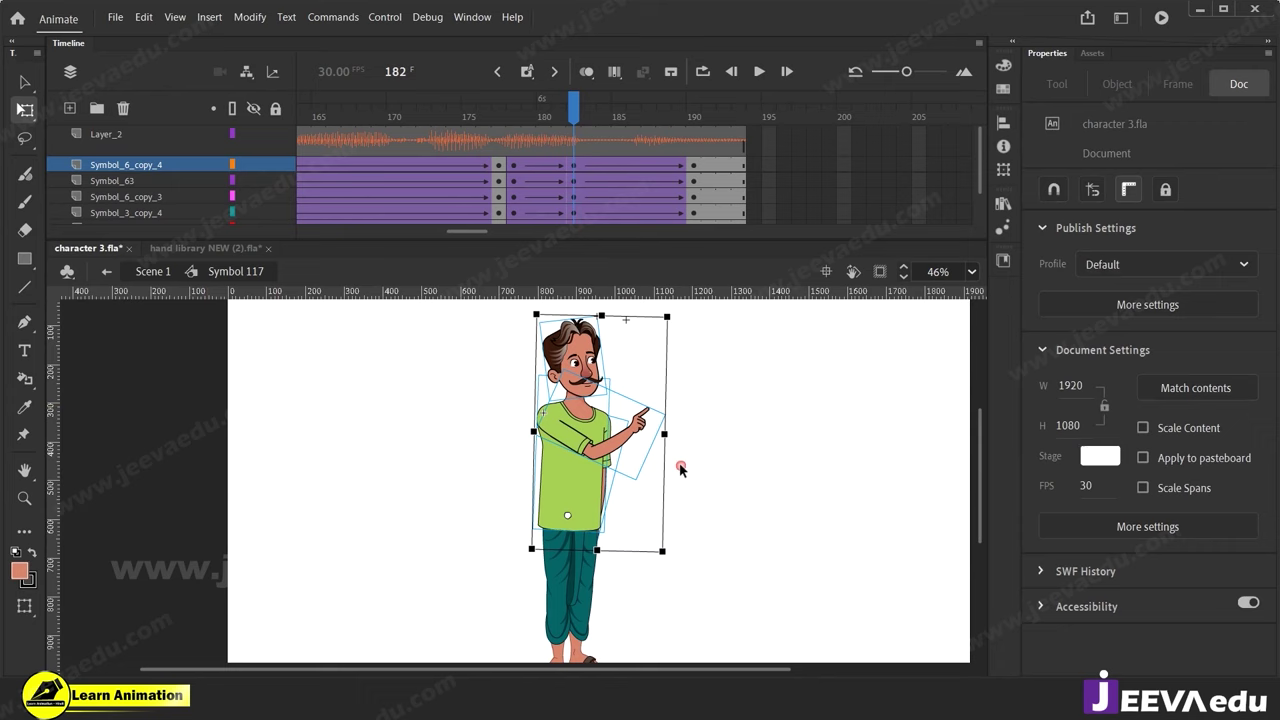
Fine-tune the rotation of the arms and tilt the head slightly counterclockwise at frame 182.
left_click(608, 471)
left_click_drag(606, 560, 602, 560)
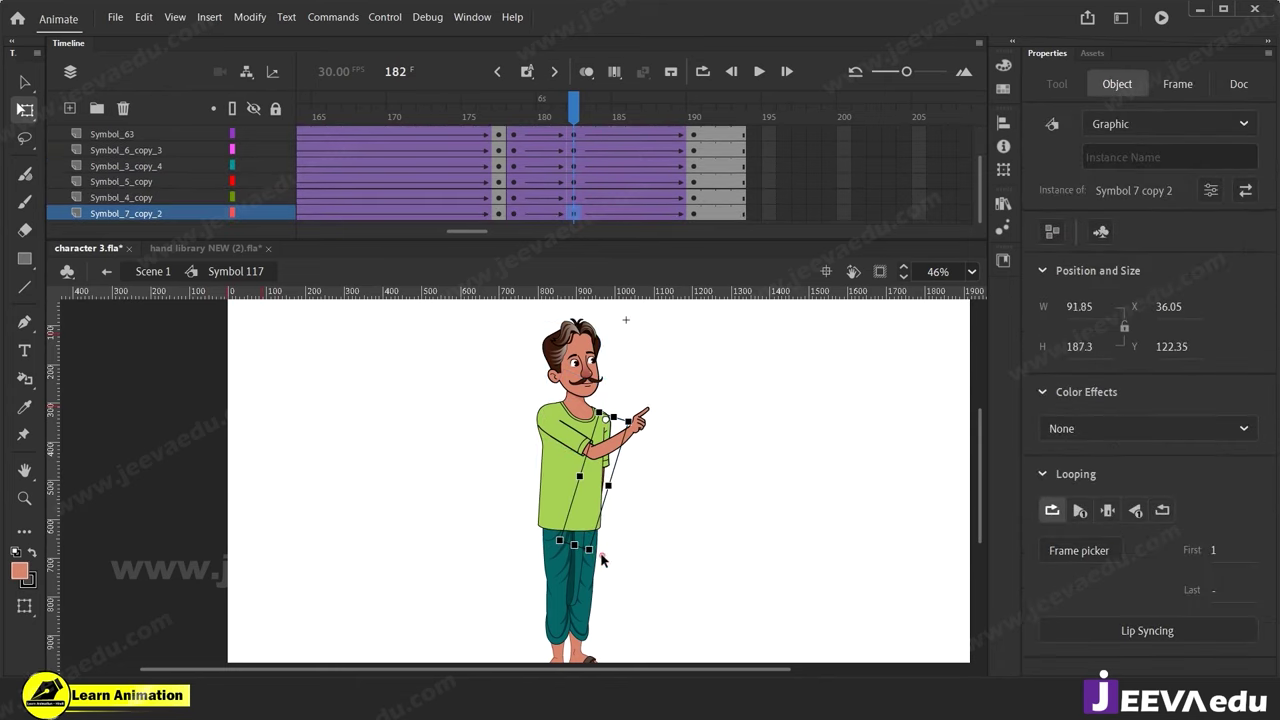
left_click(648, 416)
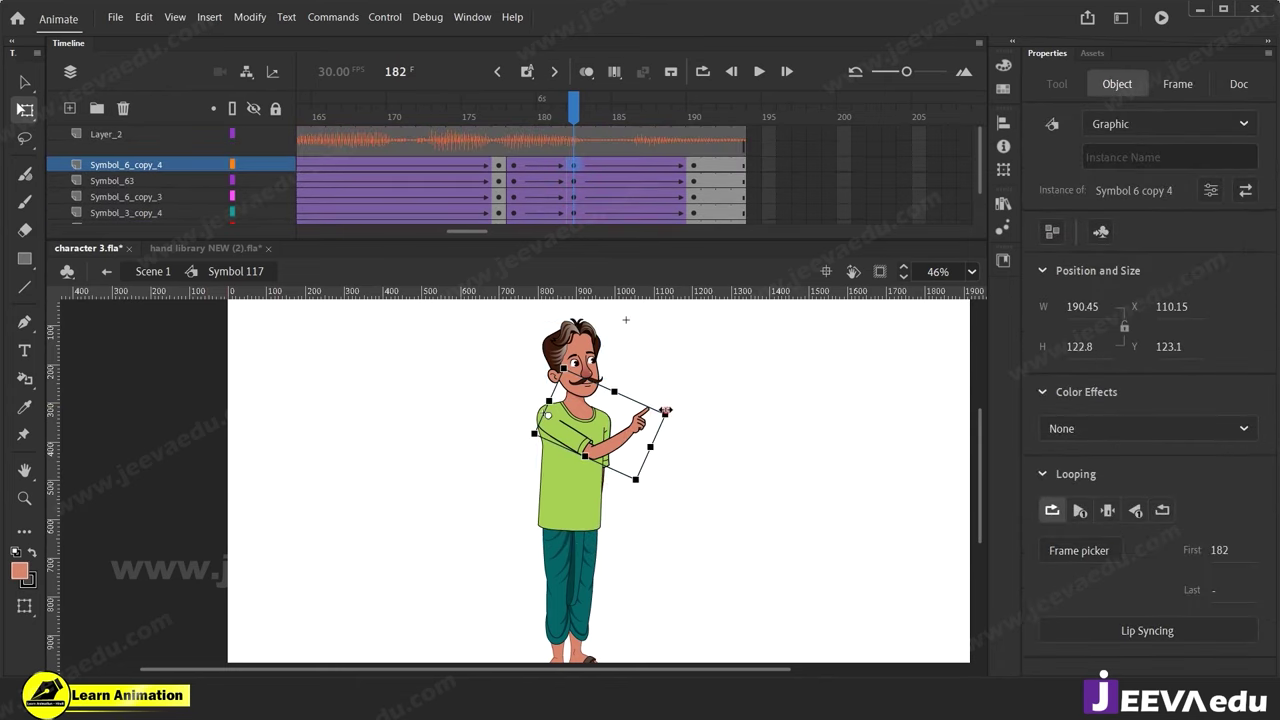
left_click(598, 332)
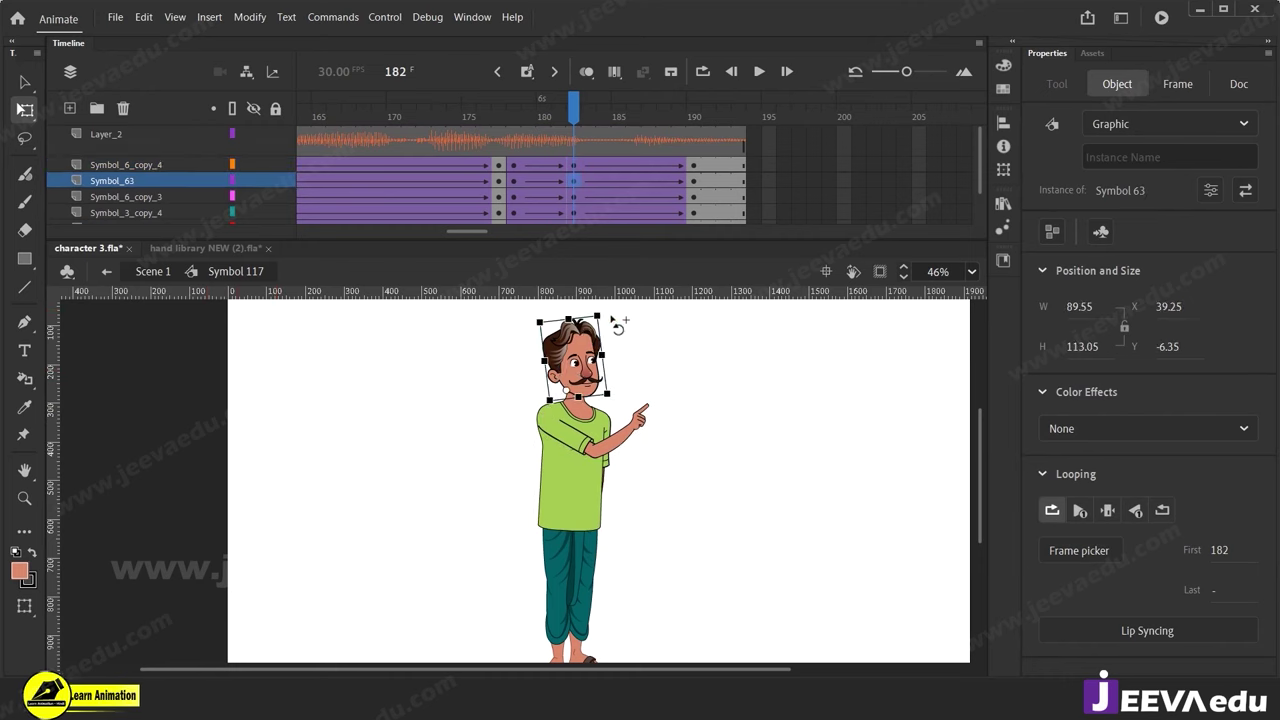
left_click_drag(610, 314, 607, 310)
At frame 190, select the upper body and rotate it slightly counterclockwise so the character leans back.
left_click_drag(548, 104, 676, 163)
left_click(693, 176)
key("ctrl+a")
key("v")
left_click(674, 626)
left_click_drag(528, 318, 574, 521)
key("q")
left_click_drag(677, 320, 667, 315)
left_click(703, 372)
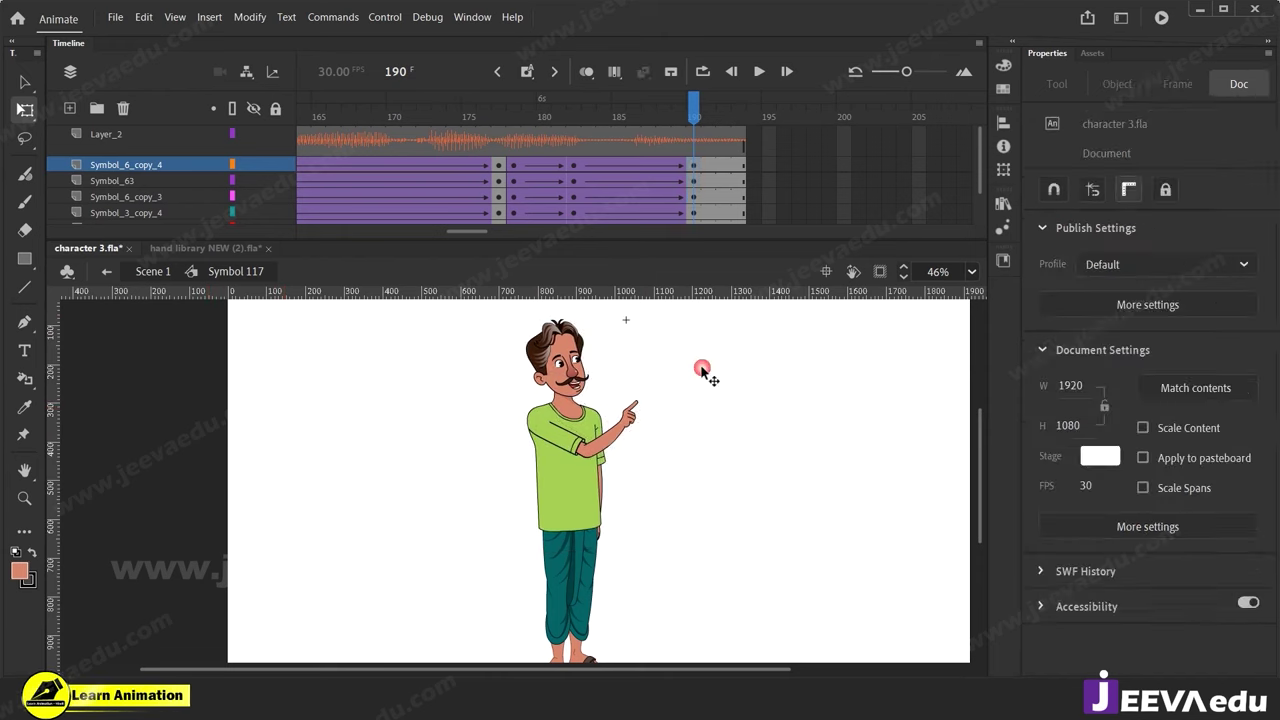
Rotate the head upright and swing the pointing arm down beside the torso at frame 190.
left_click(583, 369)
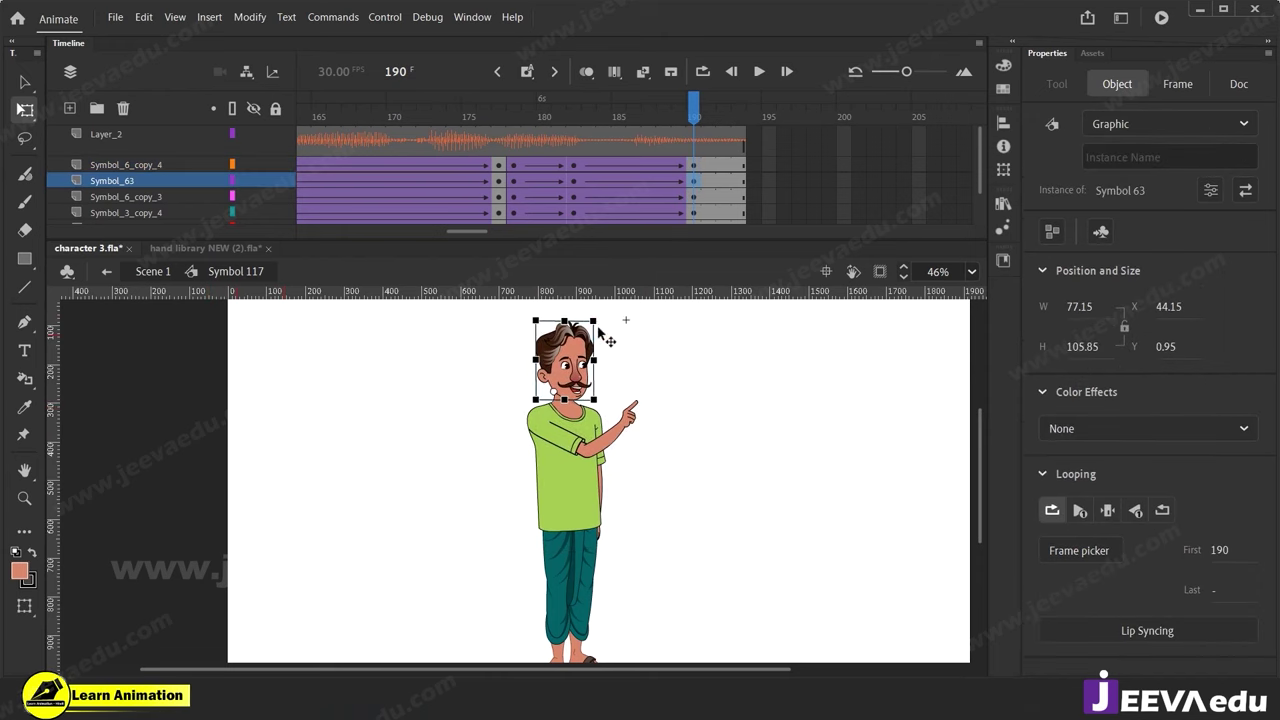
left_click(628, 418)
left_click_drag(650, 398, 543, 528)
Nudge the lowered pointing arm to the right to line it up with the shoulder at frame 190.
key("z")
left_click(543, 528)
left_click(543, 527)
key("Right")
key("Right")
key("Right")
key("Right")
key("Right")
key("Right")
key("Right")
key("Right")
key("Left")
key("Right")
key("Right")
Rotate the back arm, Symbol 7 copy 2, outward from the torso at frame 190.
left_click(481, 602, "alt")
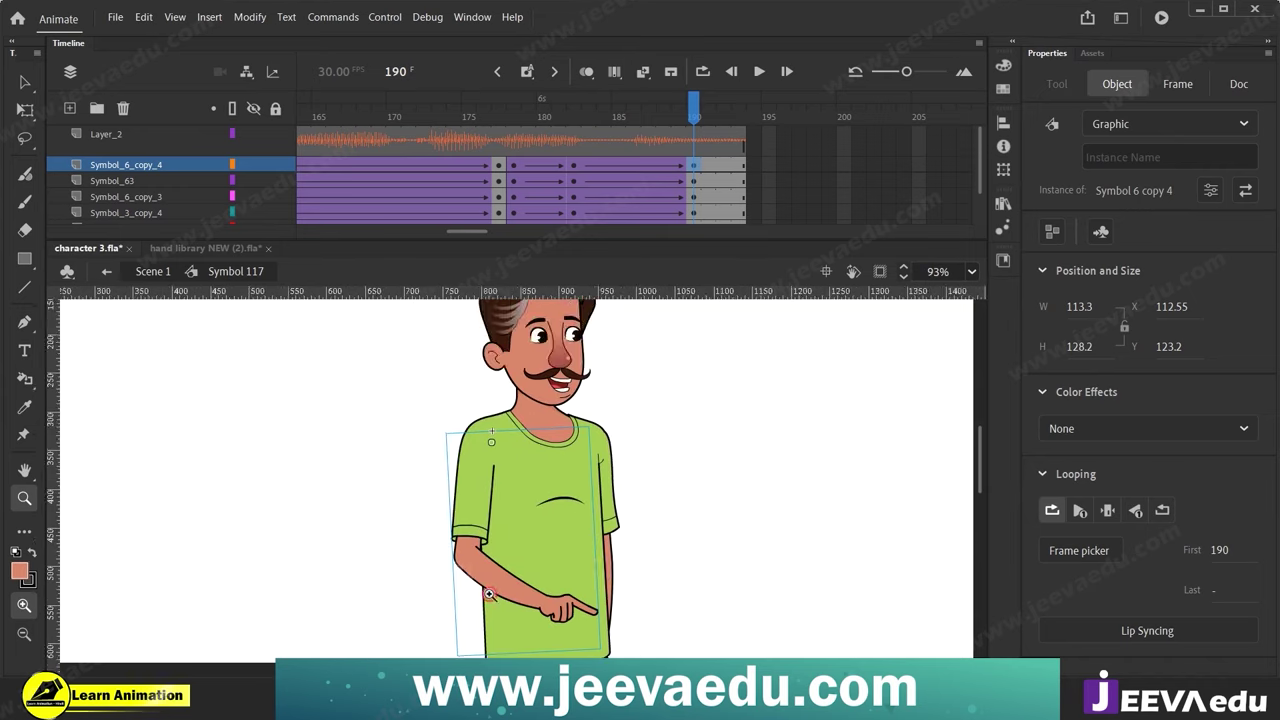
key("v")
left_click(655, 463)
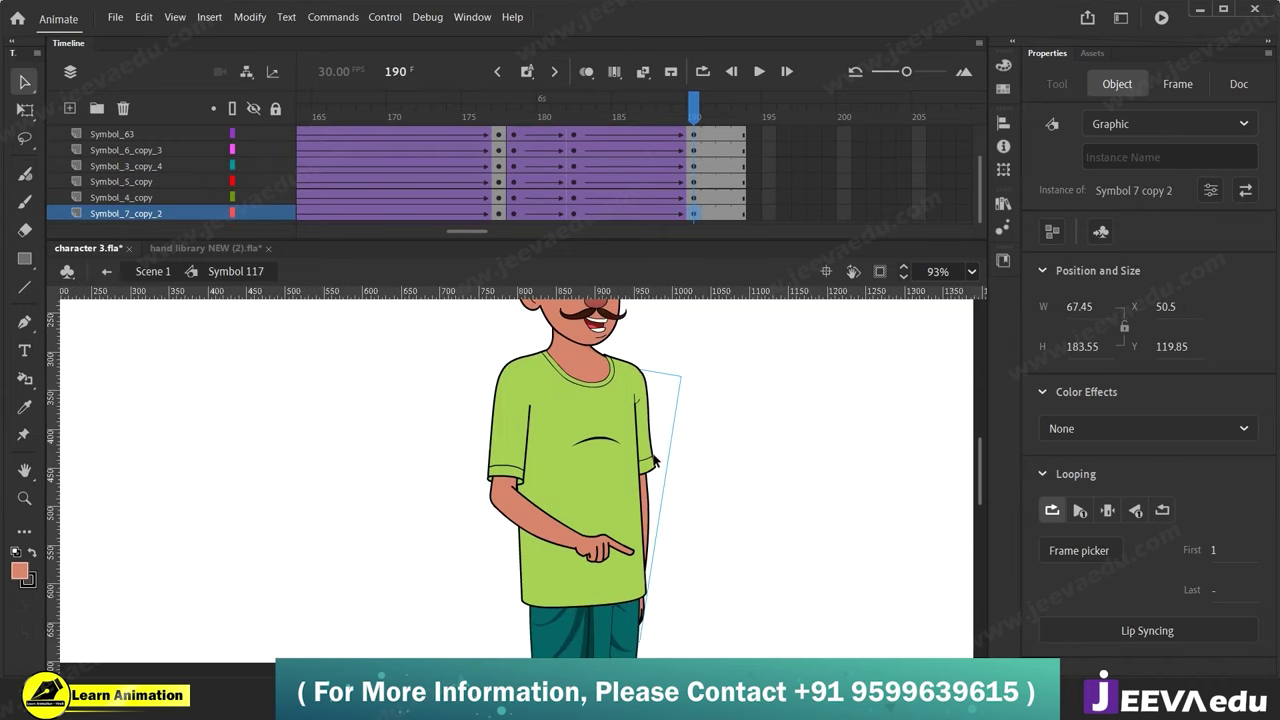
key("q")
left_click_drag(651, 640, 679, 651)
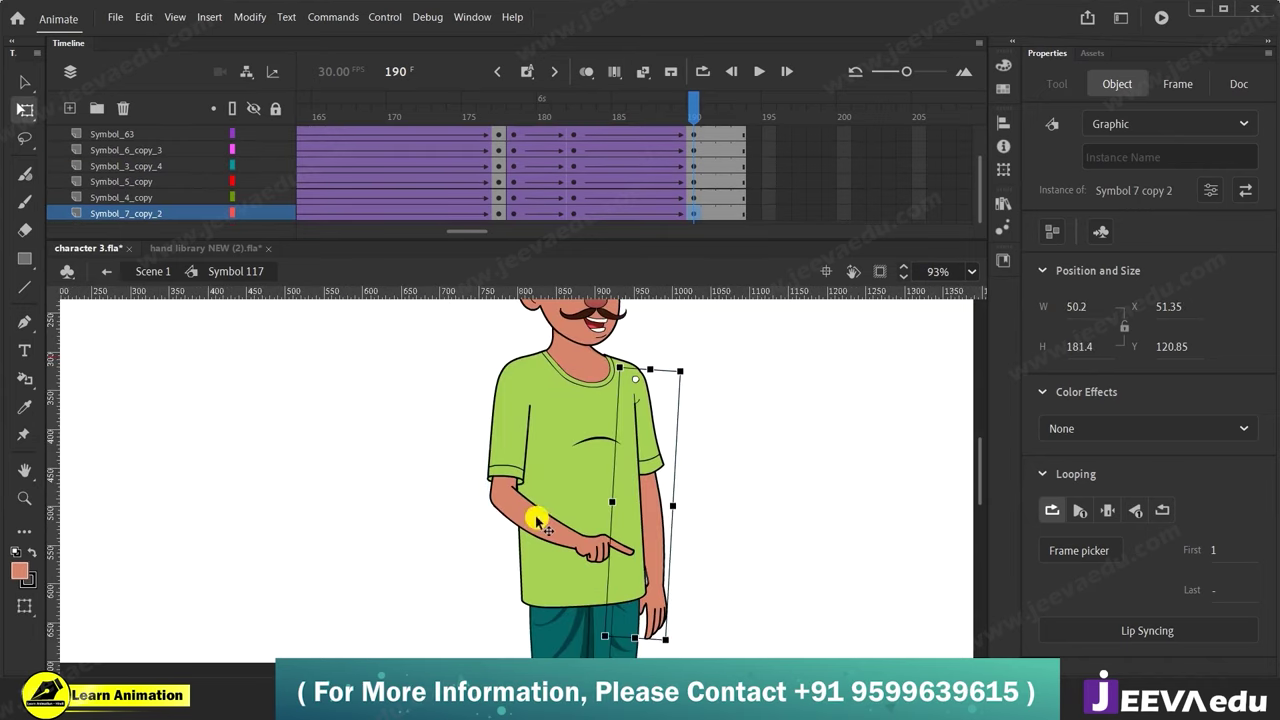
Compare the pointing arm at frames 182 and 190, open Symbol 6 copy 4 and insert a forearm keyframe at frame 190.
left_click(537, 520)
left_click(574, 165)
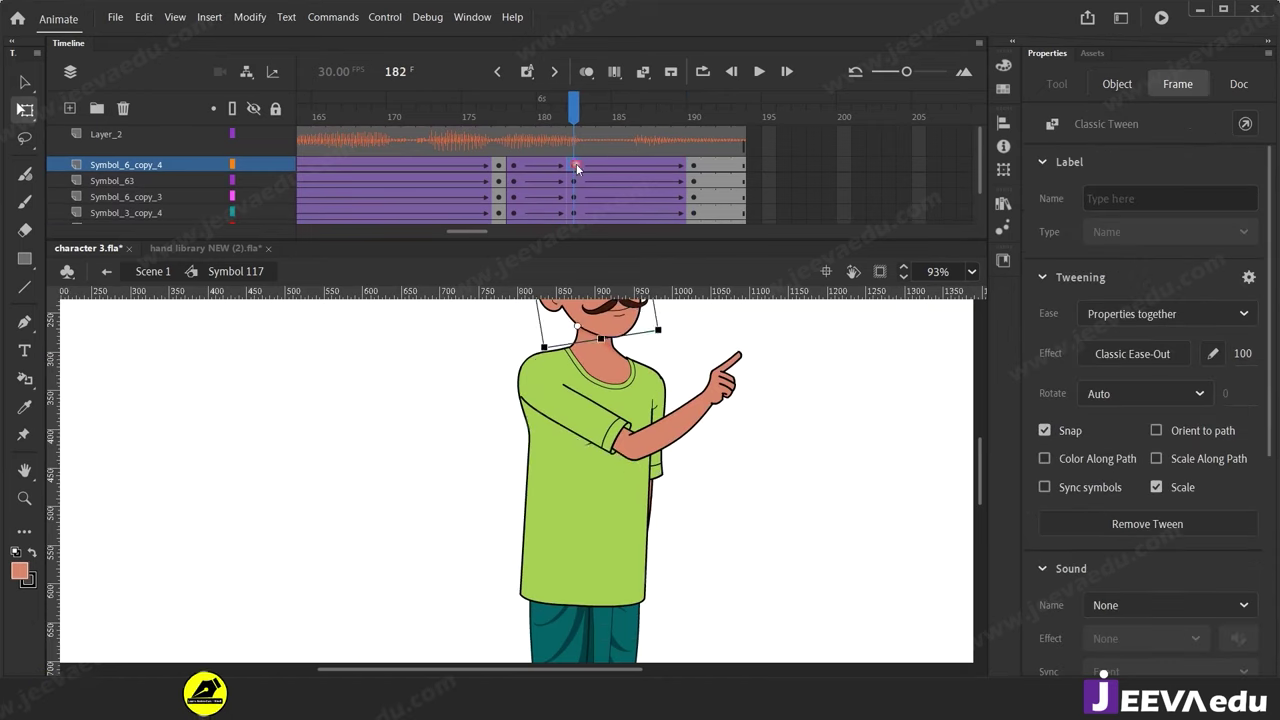
left_click(693, 165)
left_click(518, 500)
double_click(518, 500)
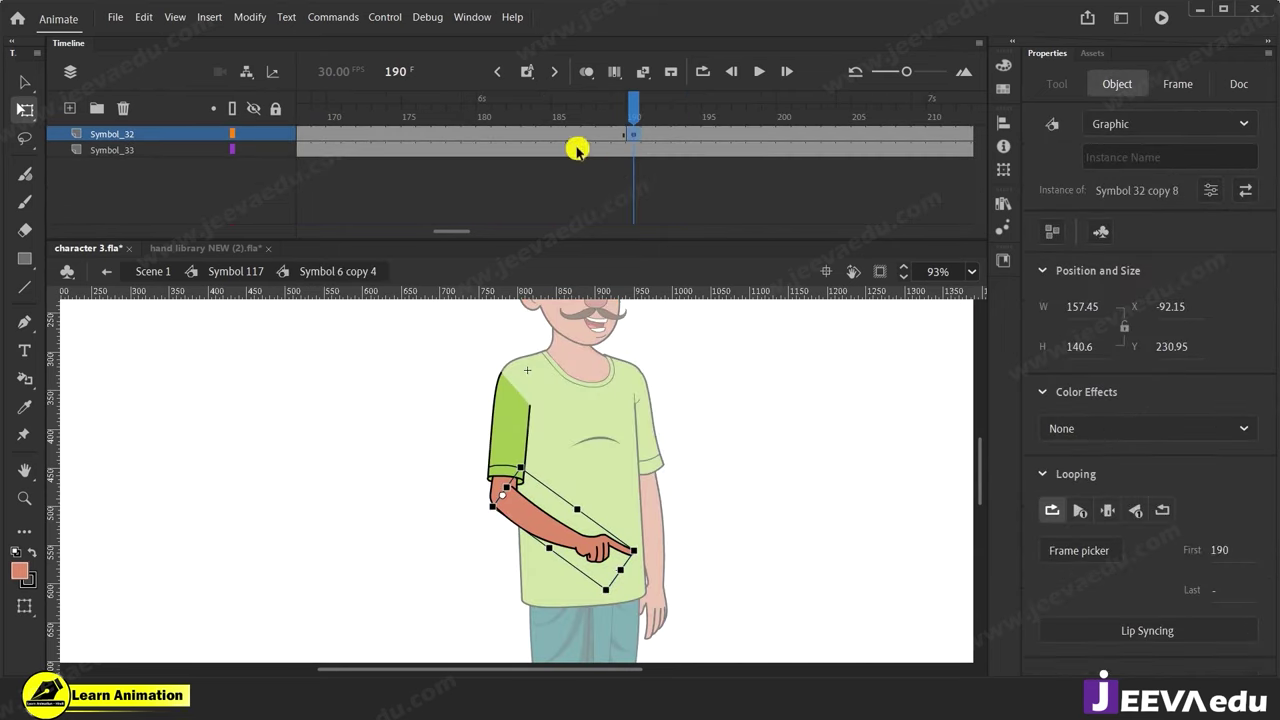
Insert a keyframe at frame 182 on the Symbol_32 layer and classic-tween it to frame 190 with Classic Ease-Out 100.
left_click(527, 134)
left_click(517, 133)
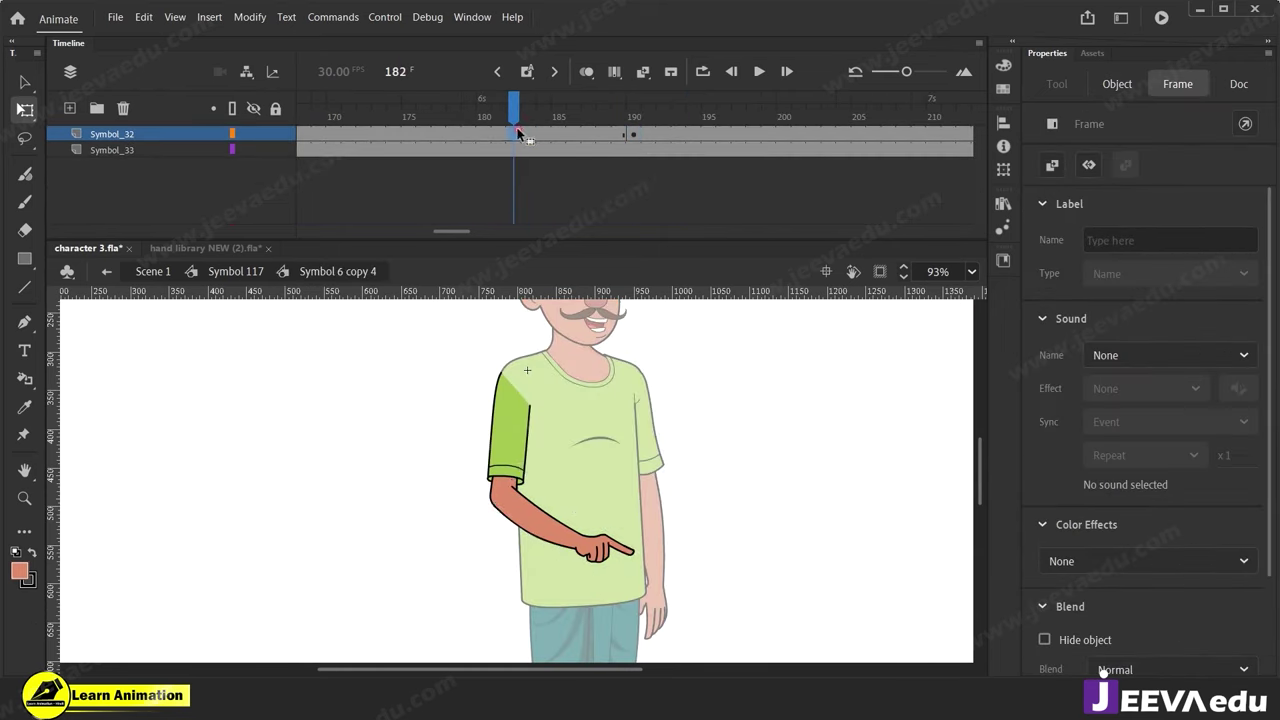
right_click(549, 132)
left_click(511, 133)
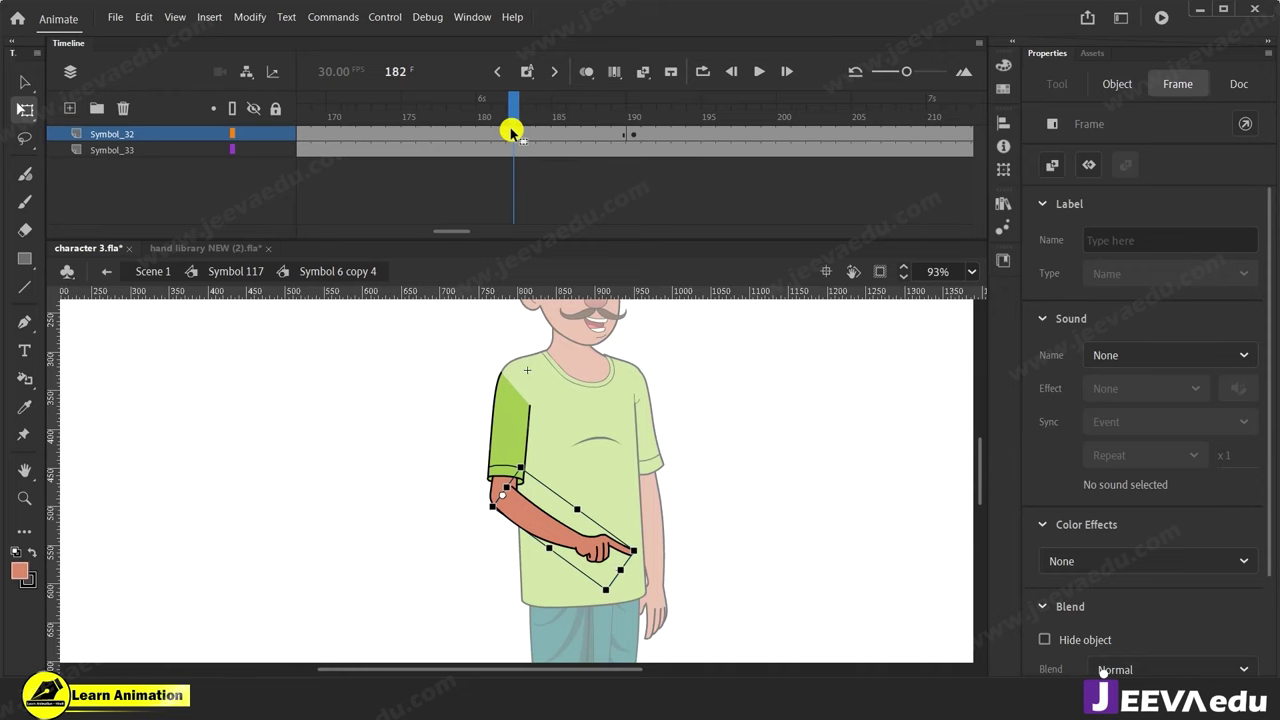
left_click(543, 133)
right_click(543, 133)
left_click(590, 144)
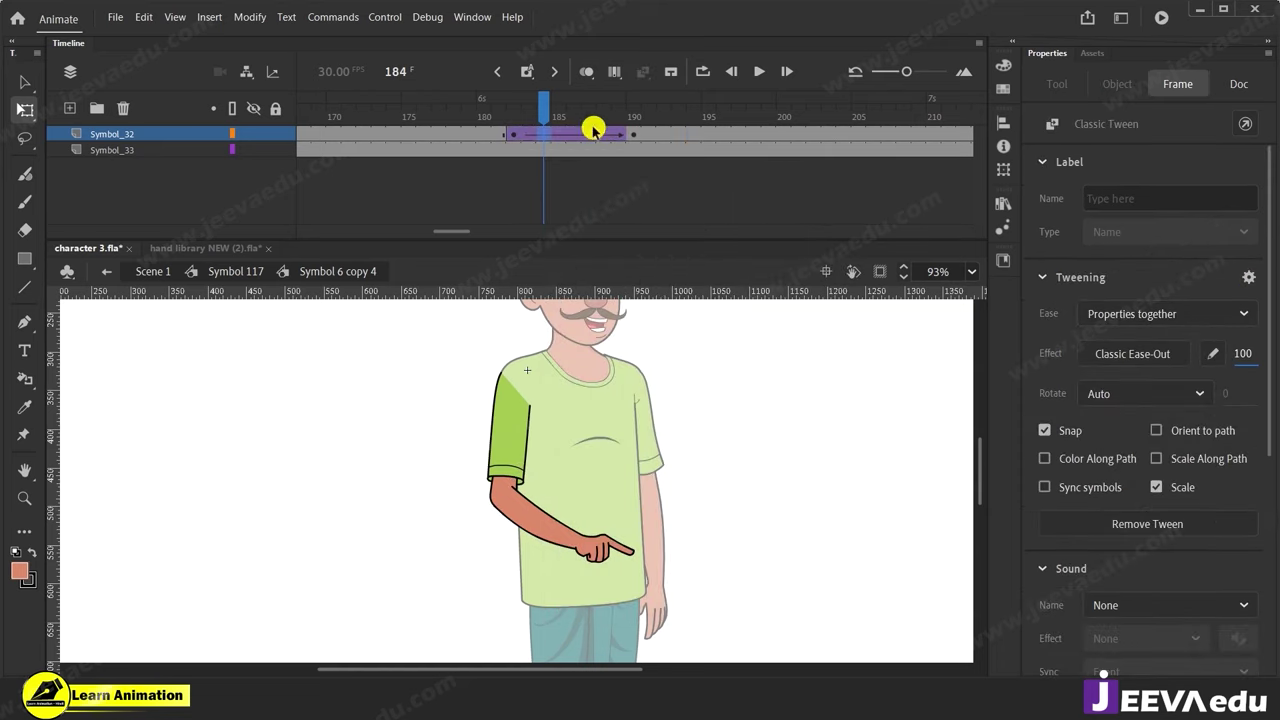
Rotate the forearm at frame 190 so that it hangs straight down beside the torso.
left_click(633, 133)
left_click_drag(648, 561, 530, 636)
key("z")
left_click(530, 590)
key("v")
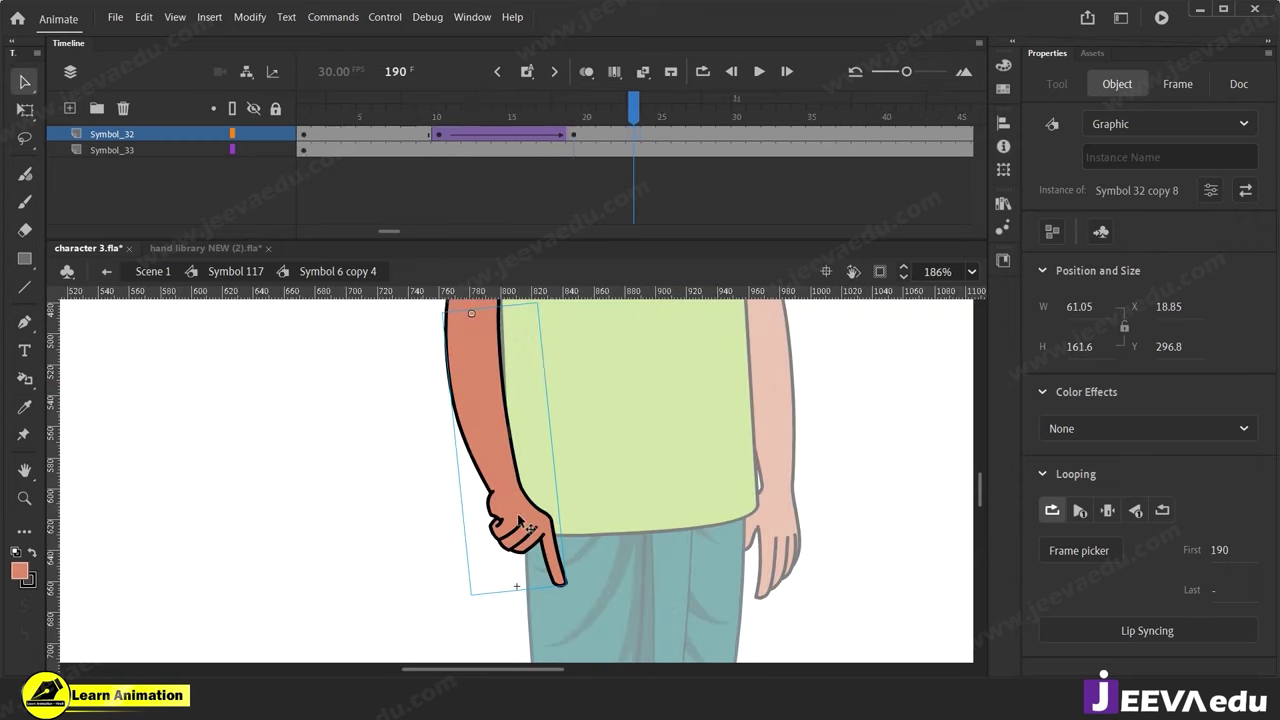
Open Symbol 32 copy 8, insert a hand keyframe at frame 190 on Symbol_35, and return to frame 190 of Symbol 6 copy 4.
double_click(518, 518)
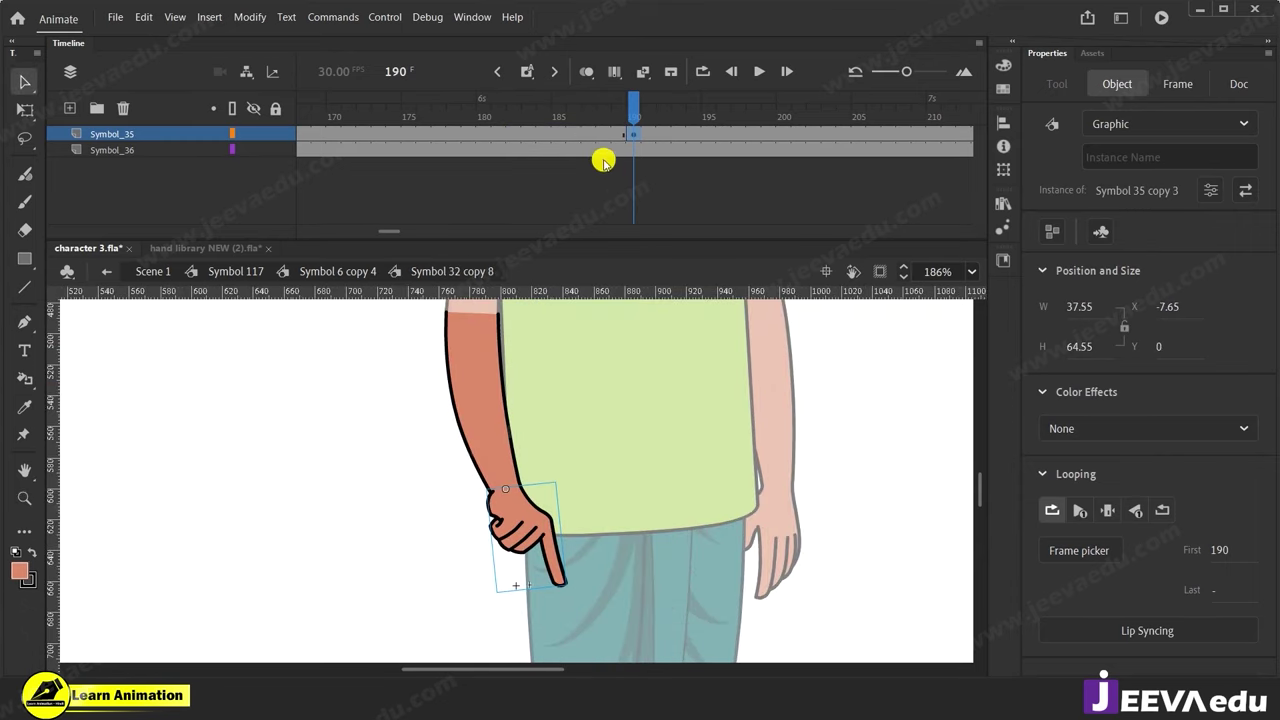
left_click(532, 135)
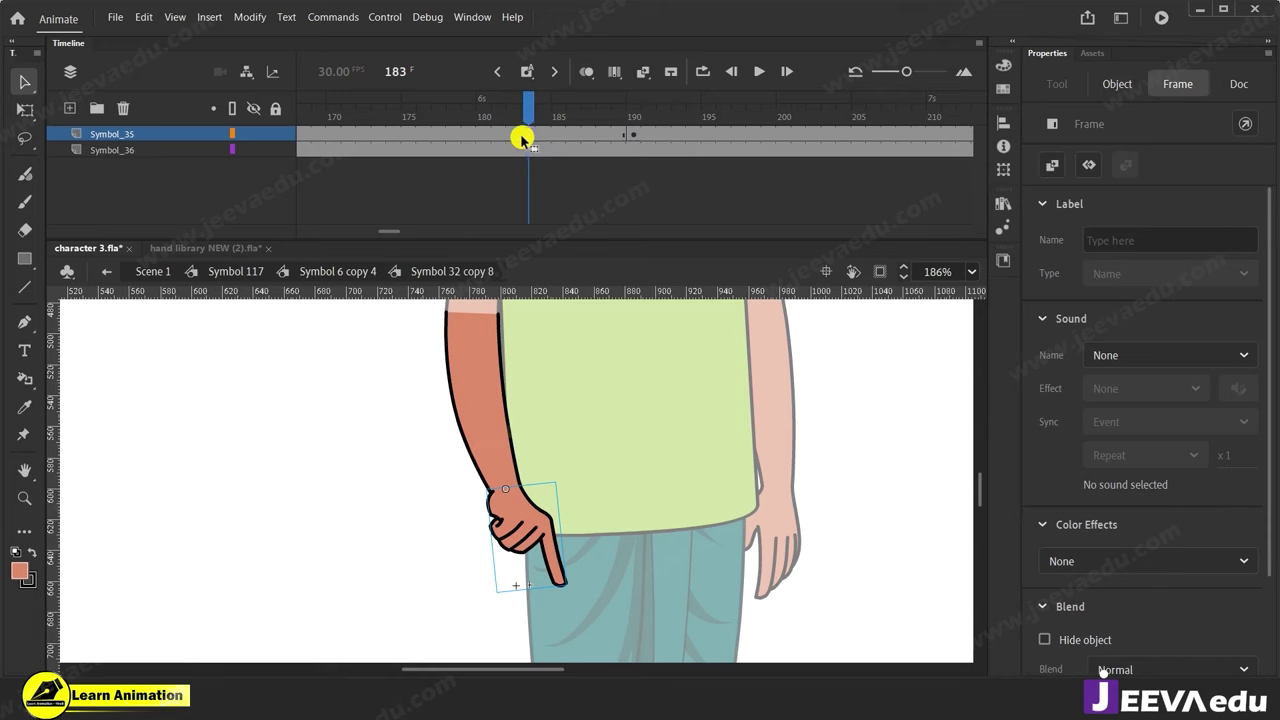
left_click(354, 271)
left_click(513, 132)
left_click(635, 134)
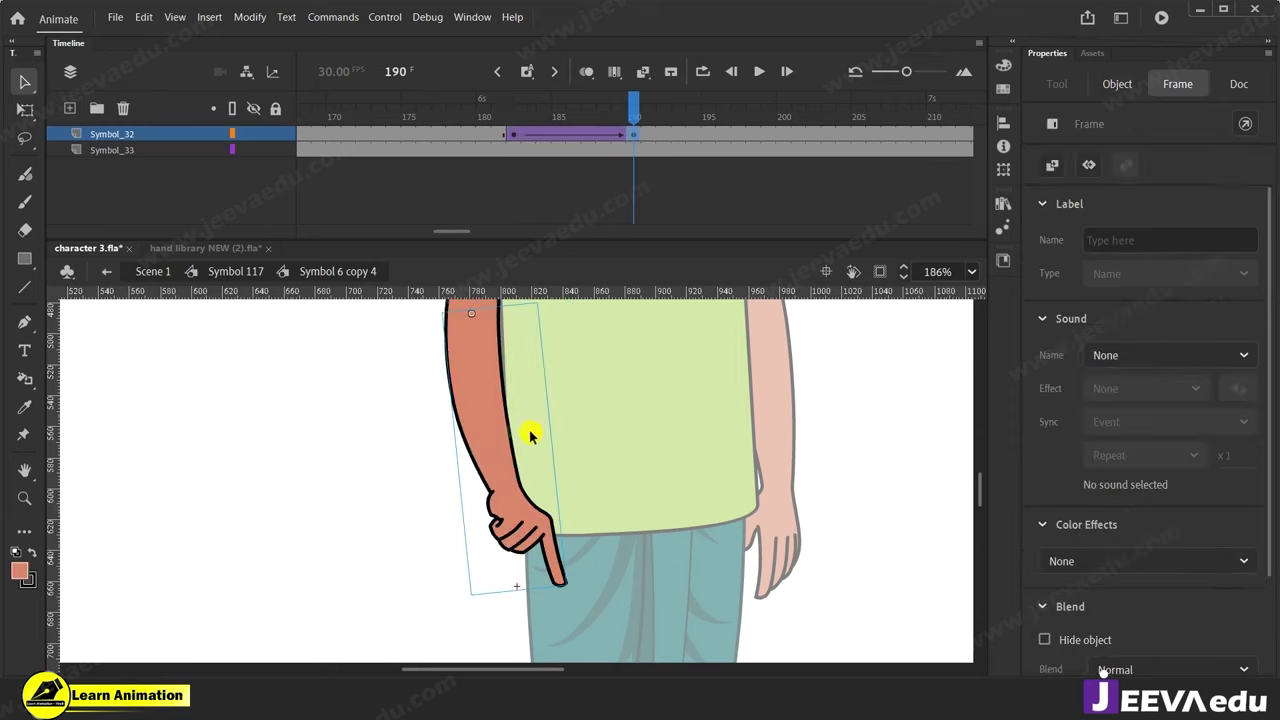
In Symbol 32 copy 8, insert a Symbol_35 keyframe at frame 182 and classic-tween it to frame 190 with Classic Ease-Out 100.
double_click(516, 474)
left_click(514, 136)
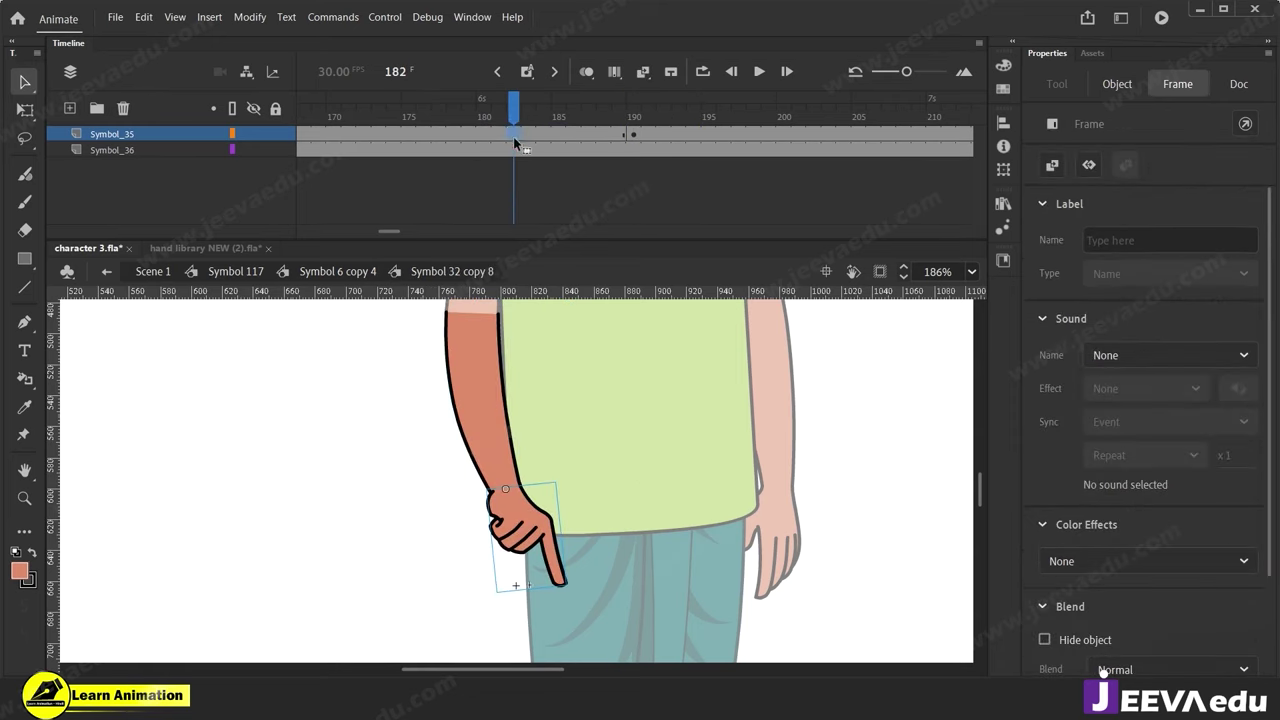
right_click(557, 134)
left_click(519, 136)
right_click(522, 134)
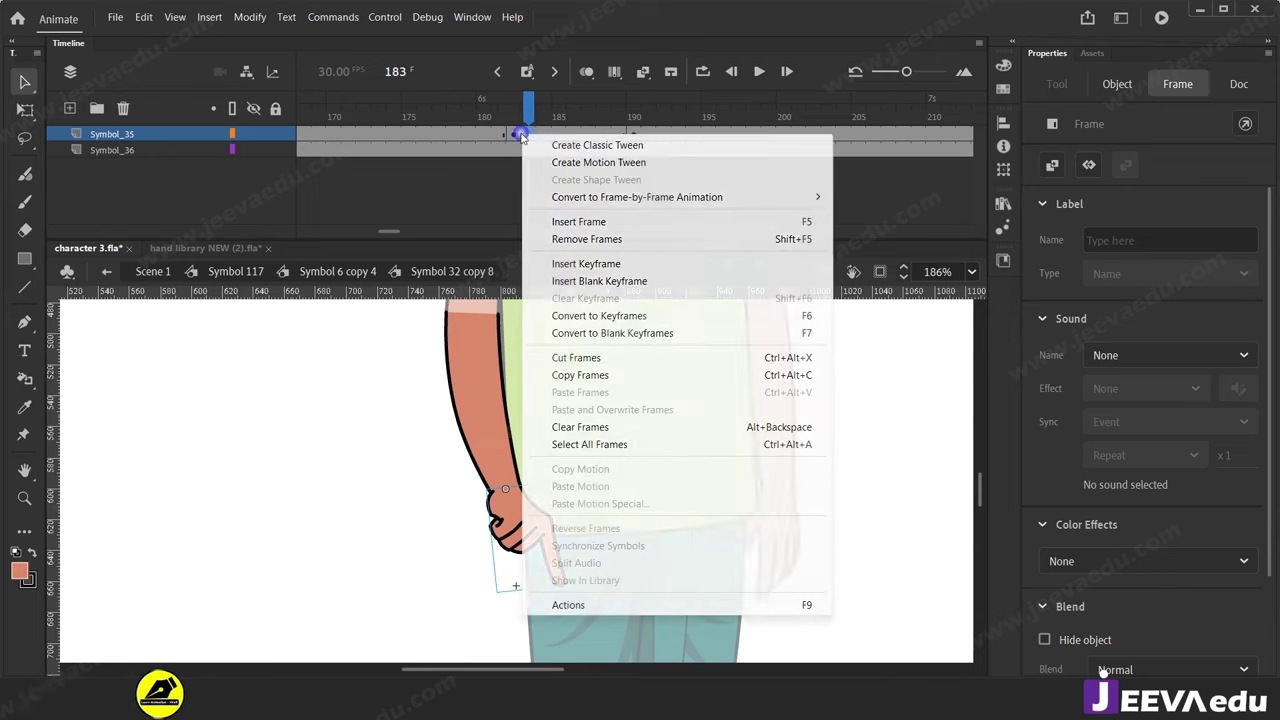
left_click(562, 142)
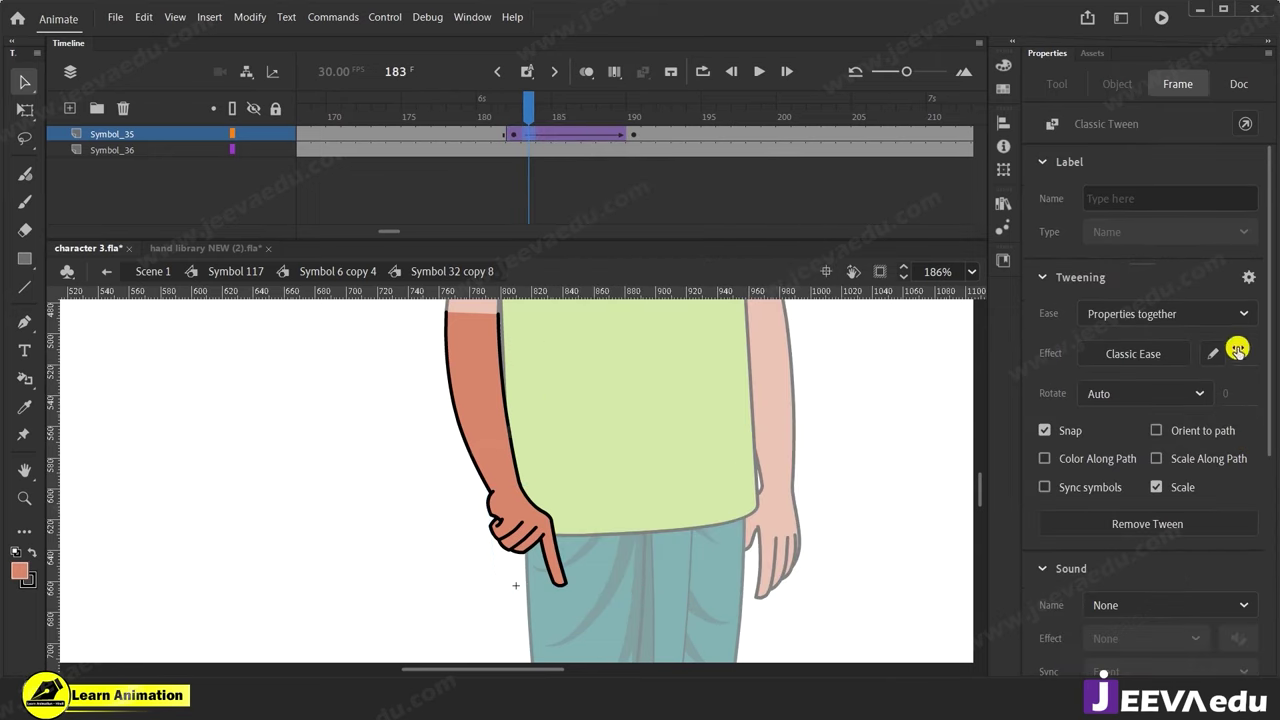
left_click(633, 134)
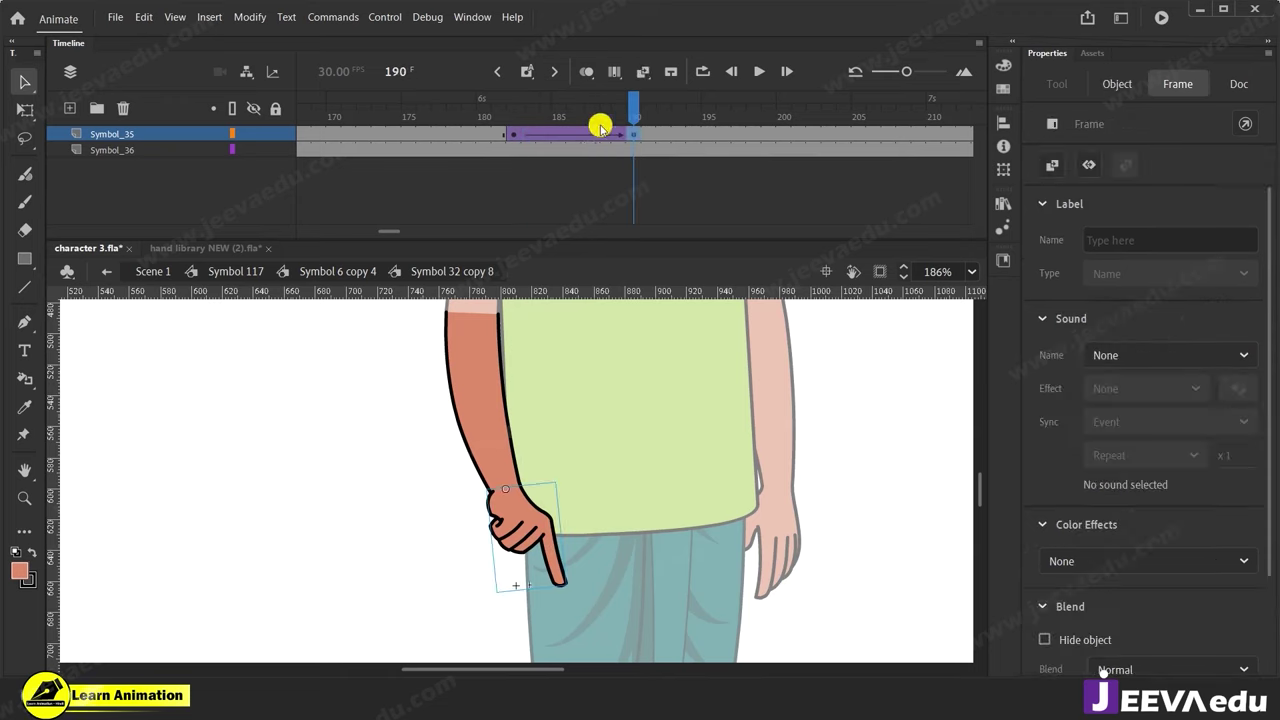
left_click(531, 134)
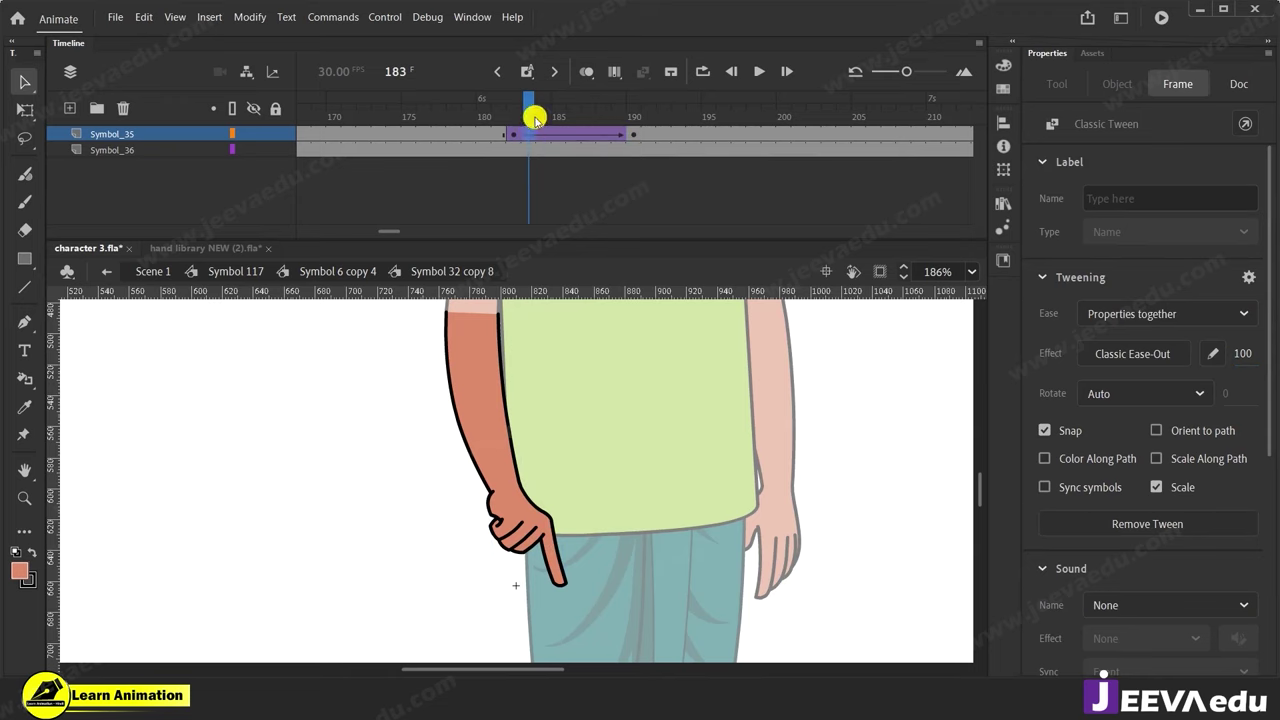
left_click_drag(522, 137, 543, 134)
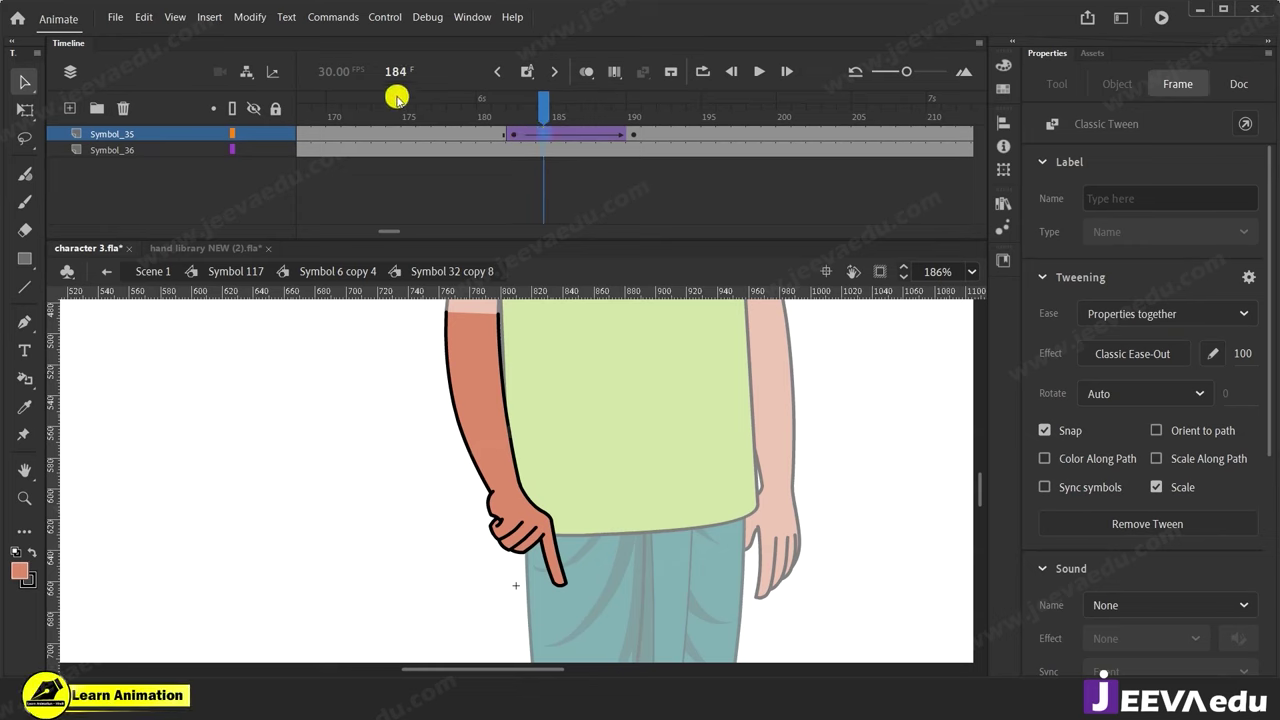
left_click(560, 113)
left_click(634, 136)
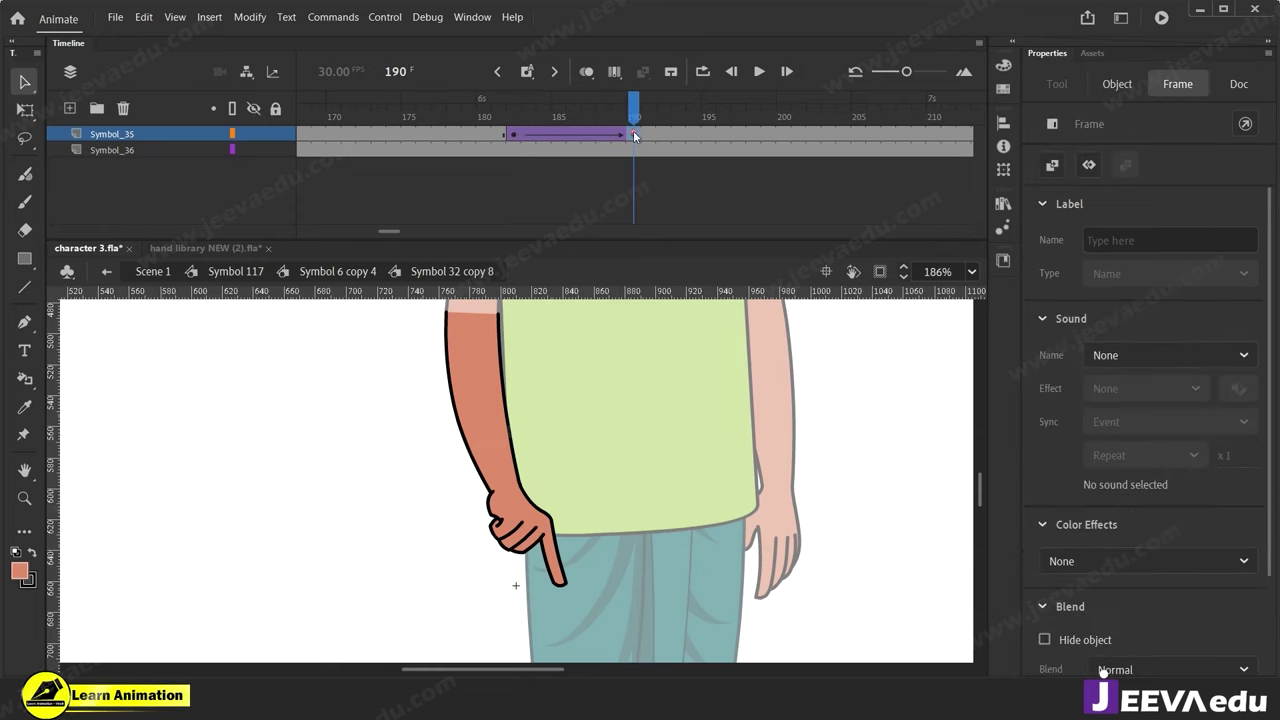
Open Symbol 35 copy 3, insert a keyframe at frame 184 and switch the hand graphic to First frame 1, the open hand.
double_click(532, 532)
left_click(529, 135)
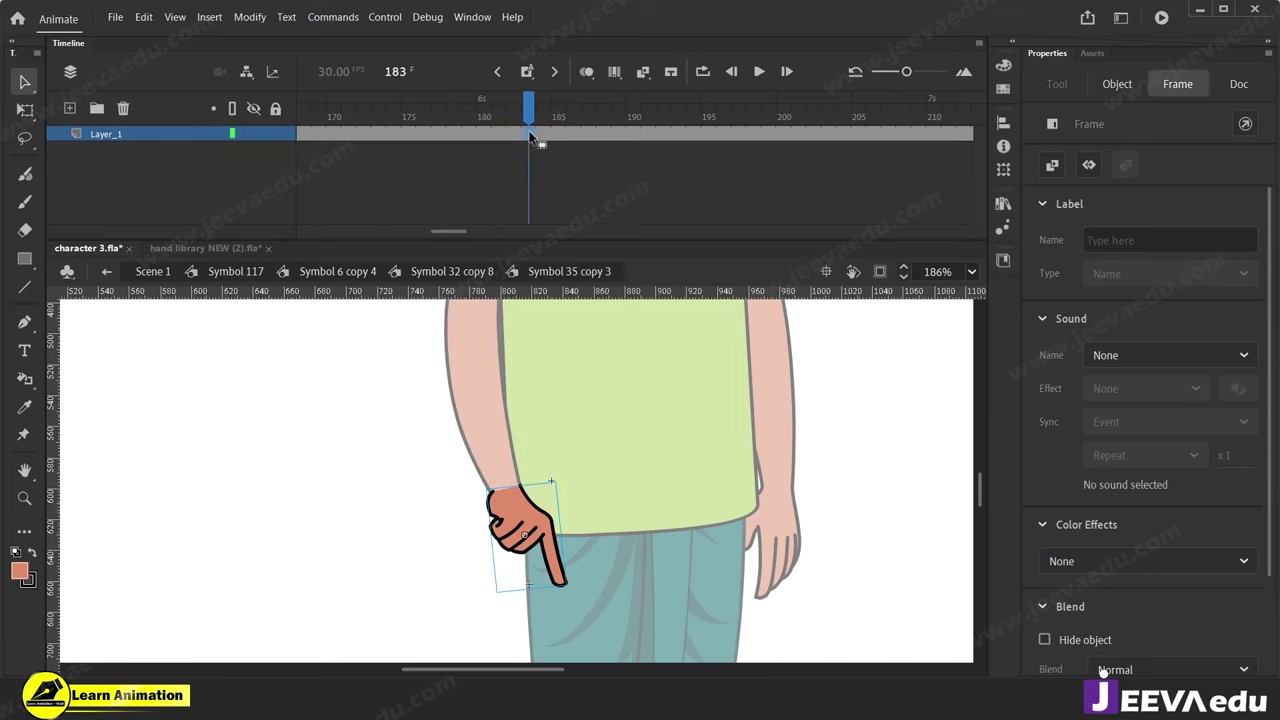
left_click(543, 136)
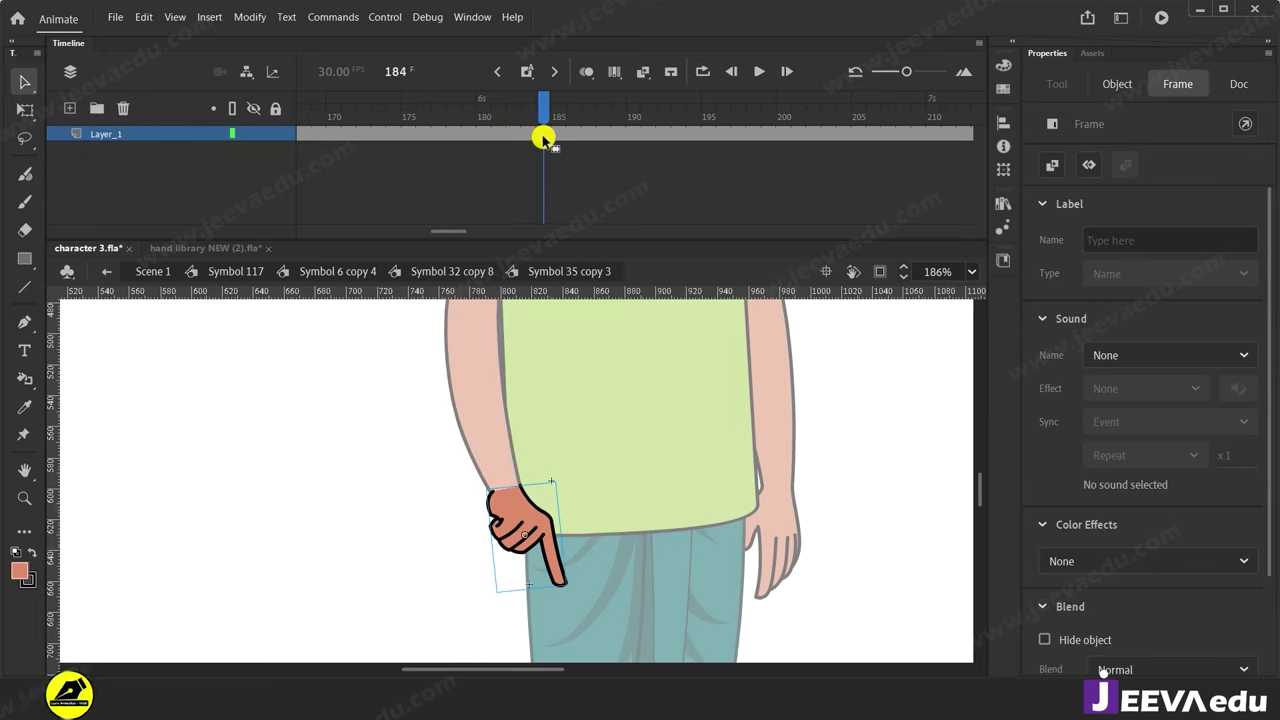
left_click(540, 525)
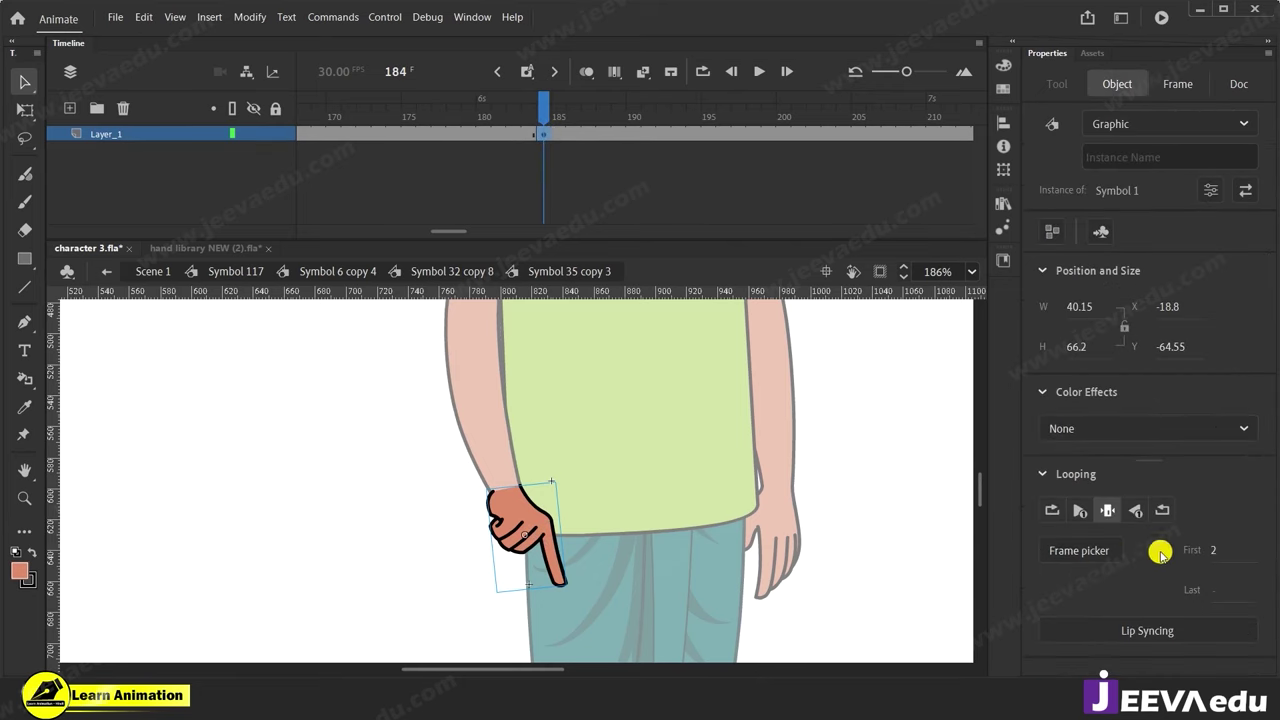
left_click(1082, 552)
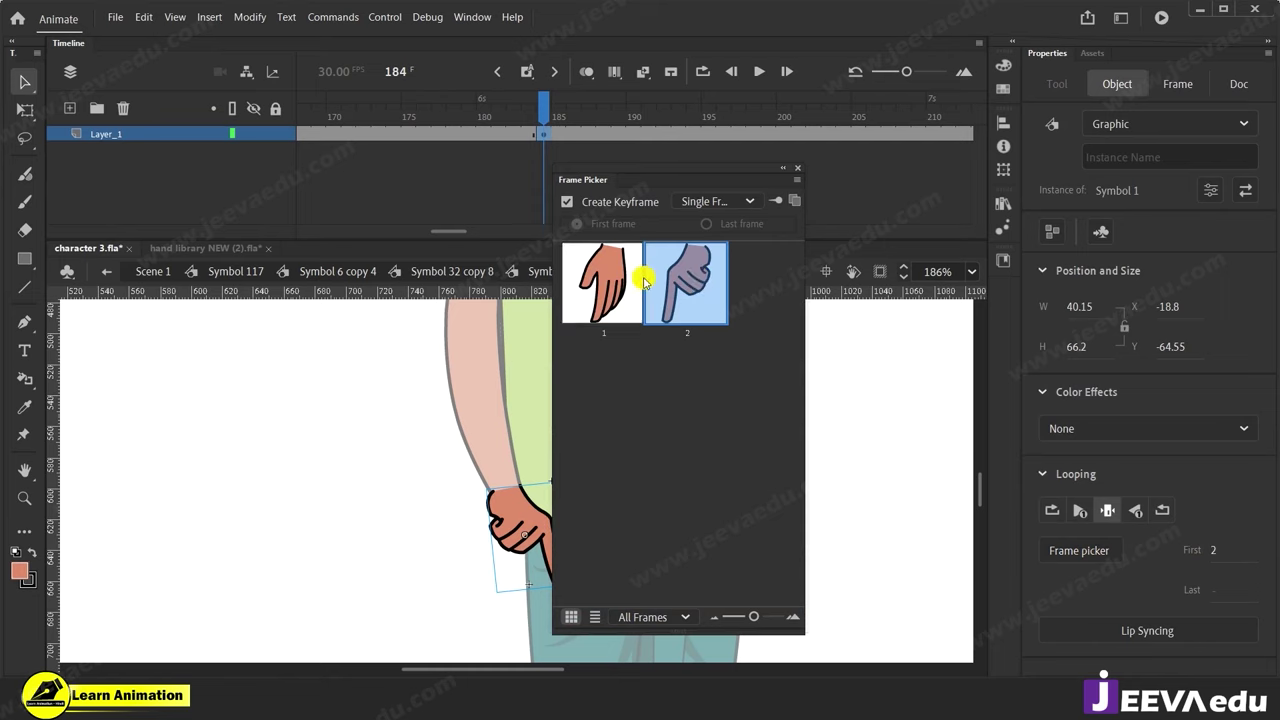
left_click(797, 170)
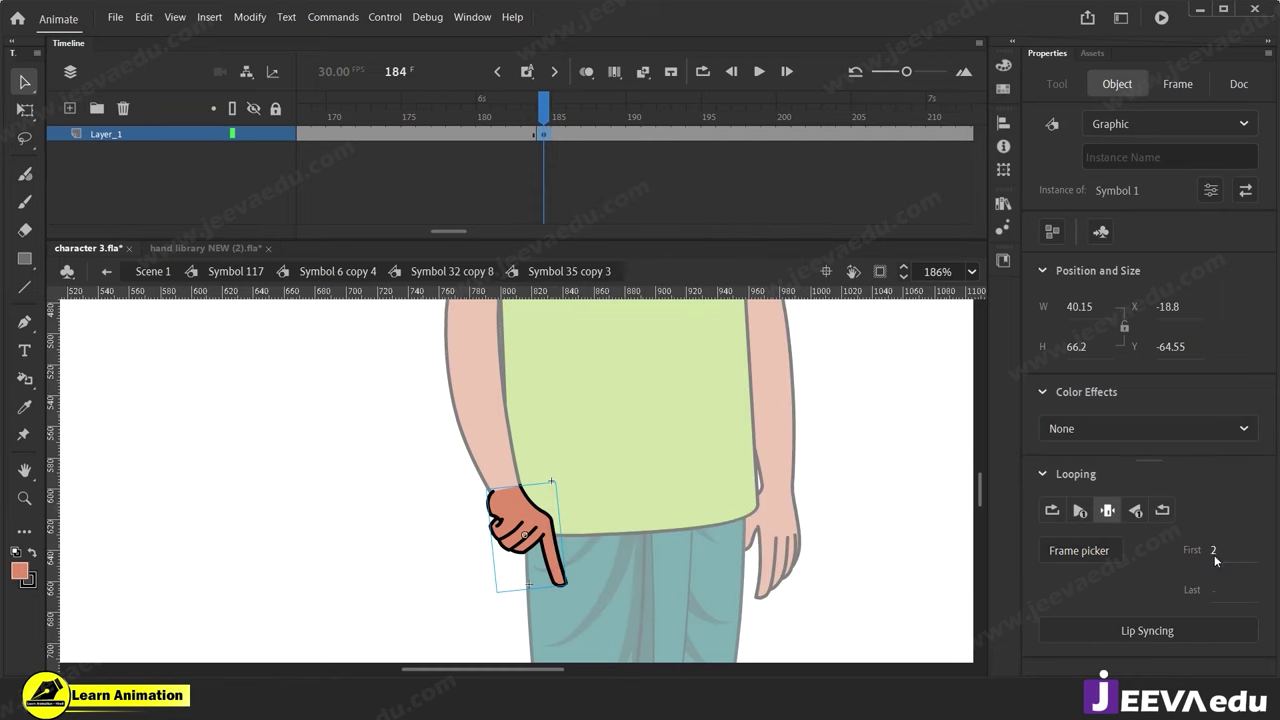
left_click_drag(1214, 555, 512, 552)
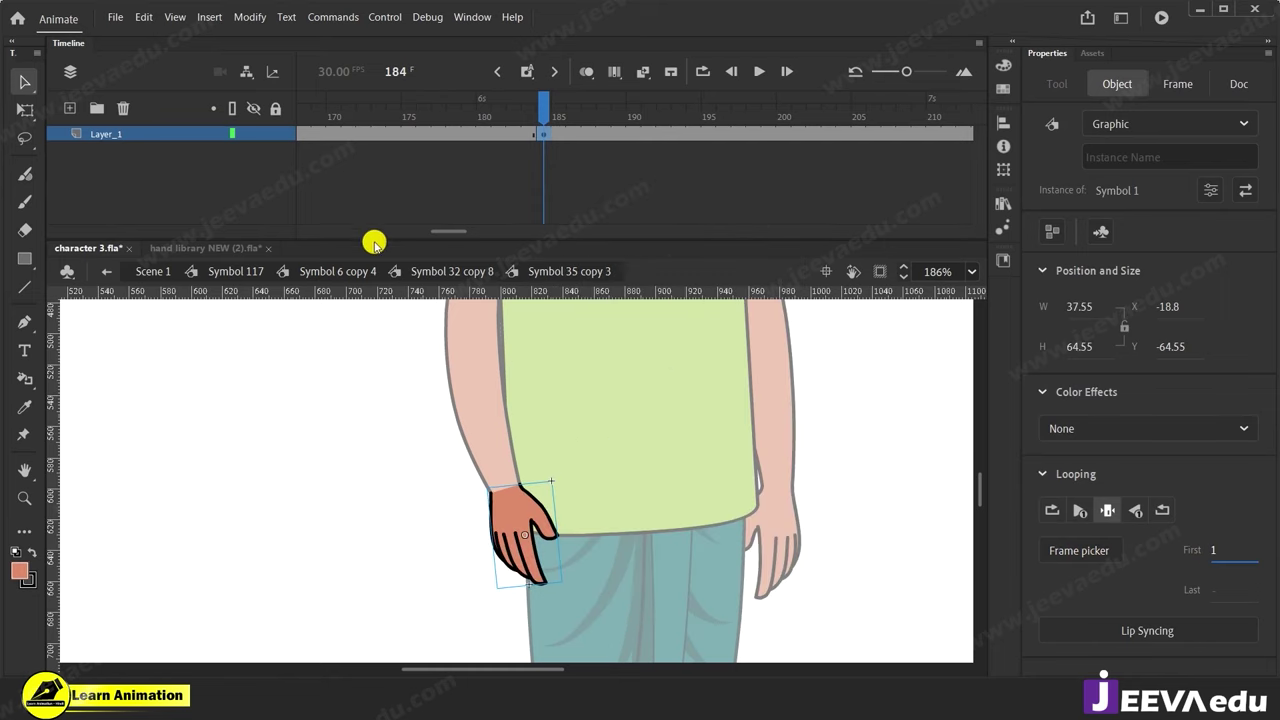
Return to Symbol 117 and scrub to frame 193 to check the lowered arm.
left_click(413, 268)
left_click(336, 275)
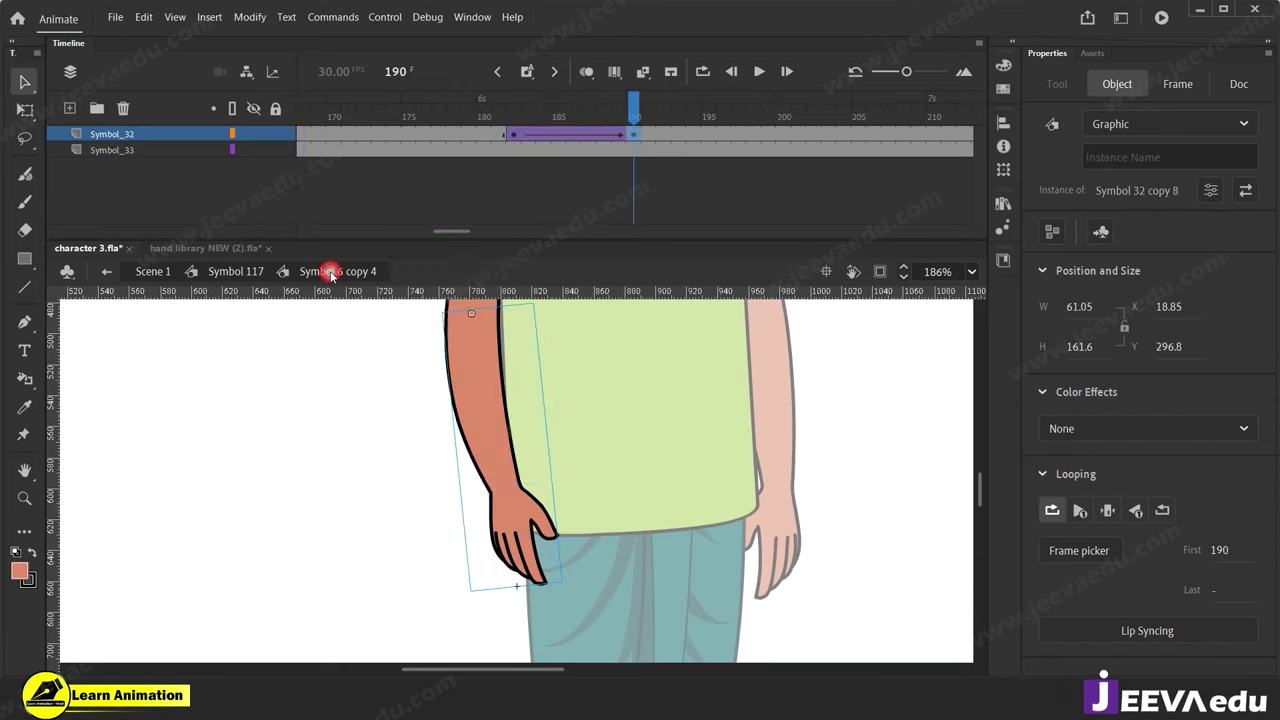
left_click(255, 275)
key("z")
left_click(385, 467, "alt")
left_click_drag(586, 114, 681, 206)
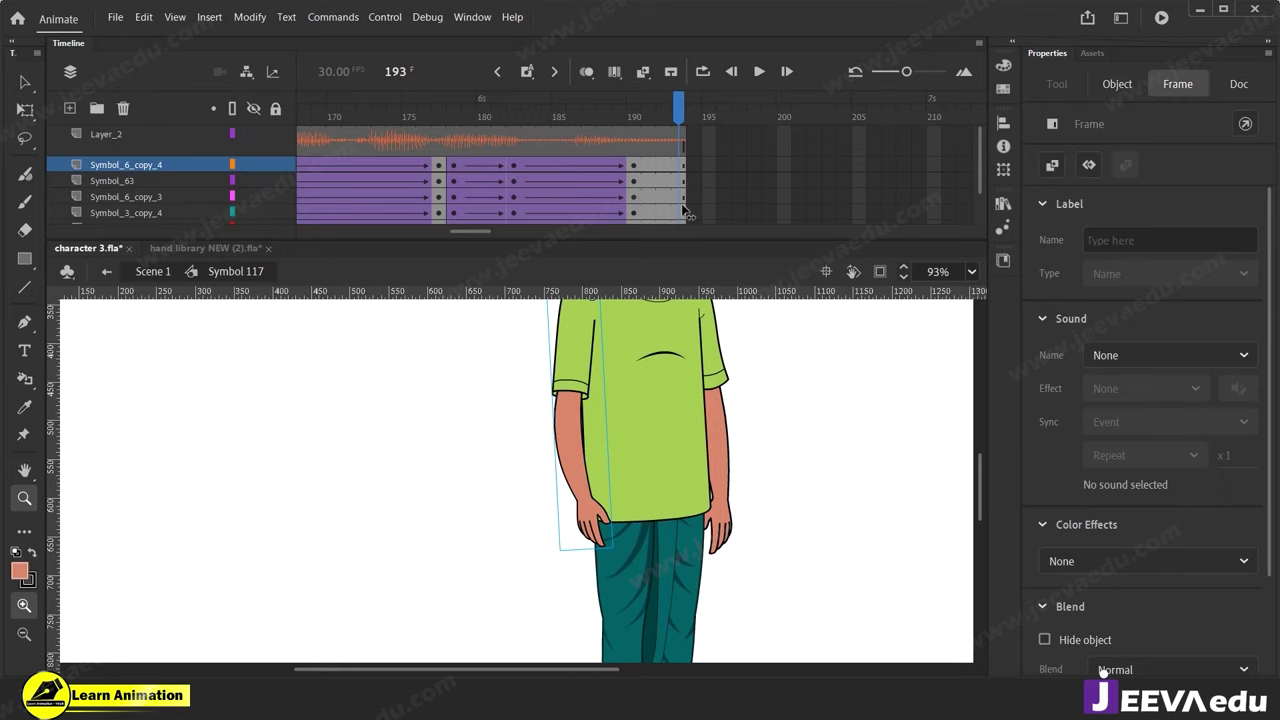
Try lengthening the near arm at frame 193 by stretching it downward.
left_click(596, 385, "alt")
left_click(549, 498)
left_click_drag(568, 512, 639, 477)
key("q")
left_click(586, 563)
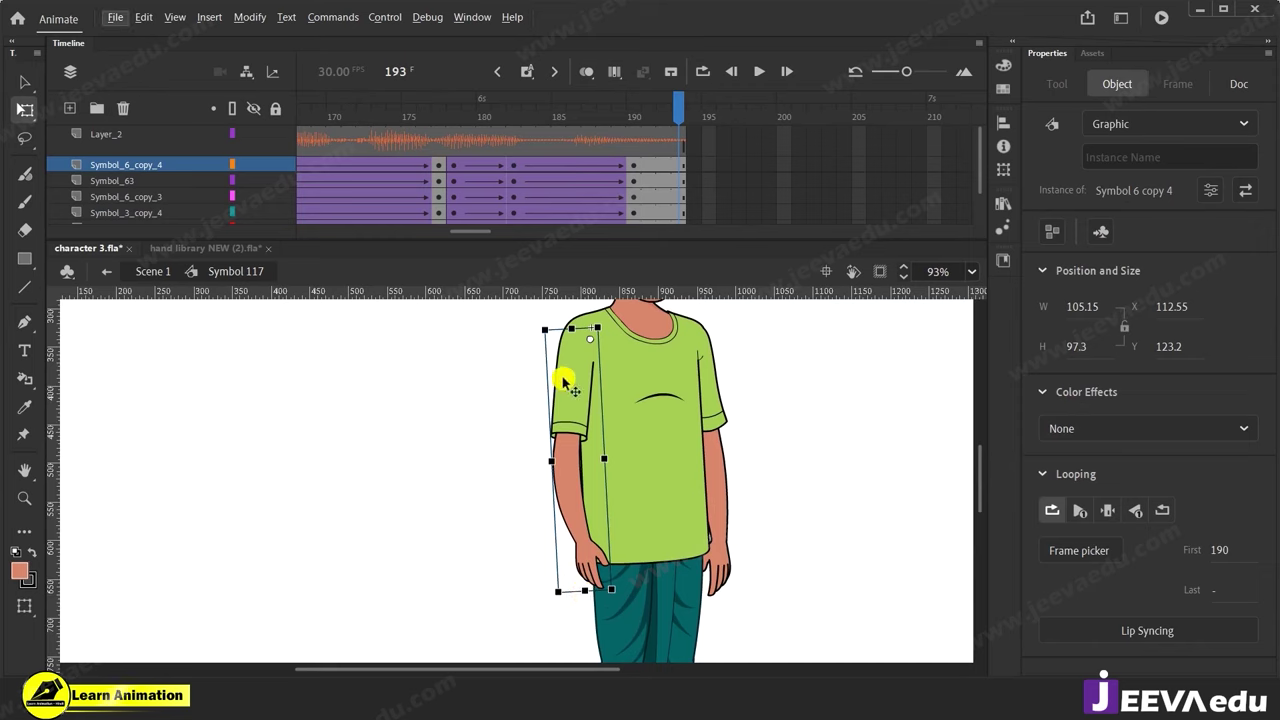
left_click_drag(583, 593, 581, 610)
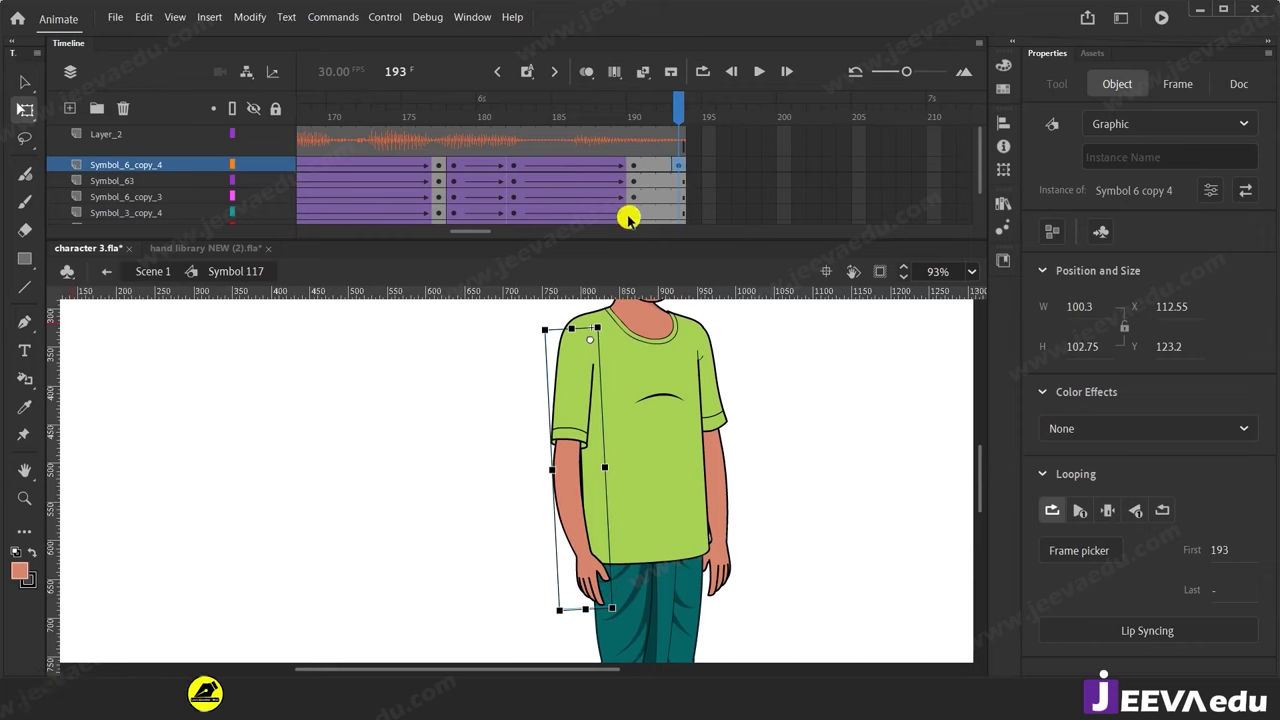
Stretch the near arm slightly downward at frame 190 so that it hangs longer beside the torso.
left_click(638, 137)
left_click(583, 536)
left_click_drag(585, 591, 586, 604)
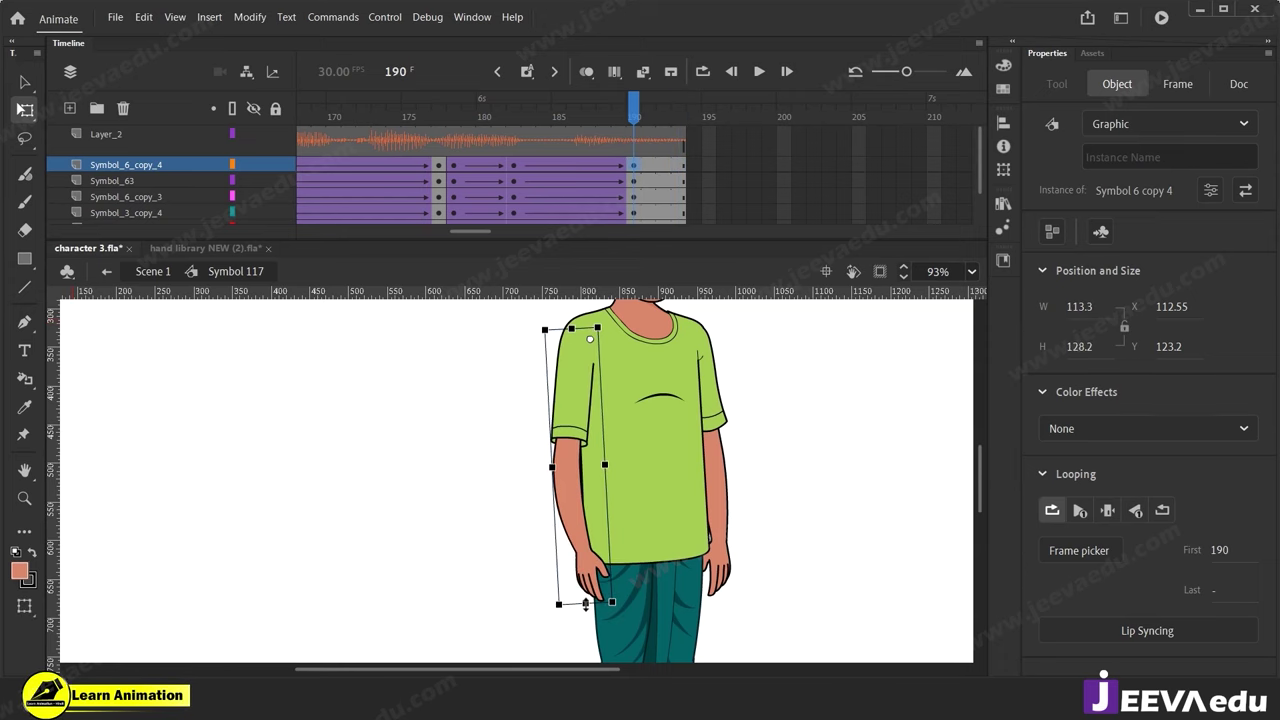
left_click(617, 607)
Play the animation from its start, then examine the whole character's motion up to frame 190.
left_click_drag(608, 108, 417, 229)
key("Return")
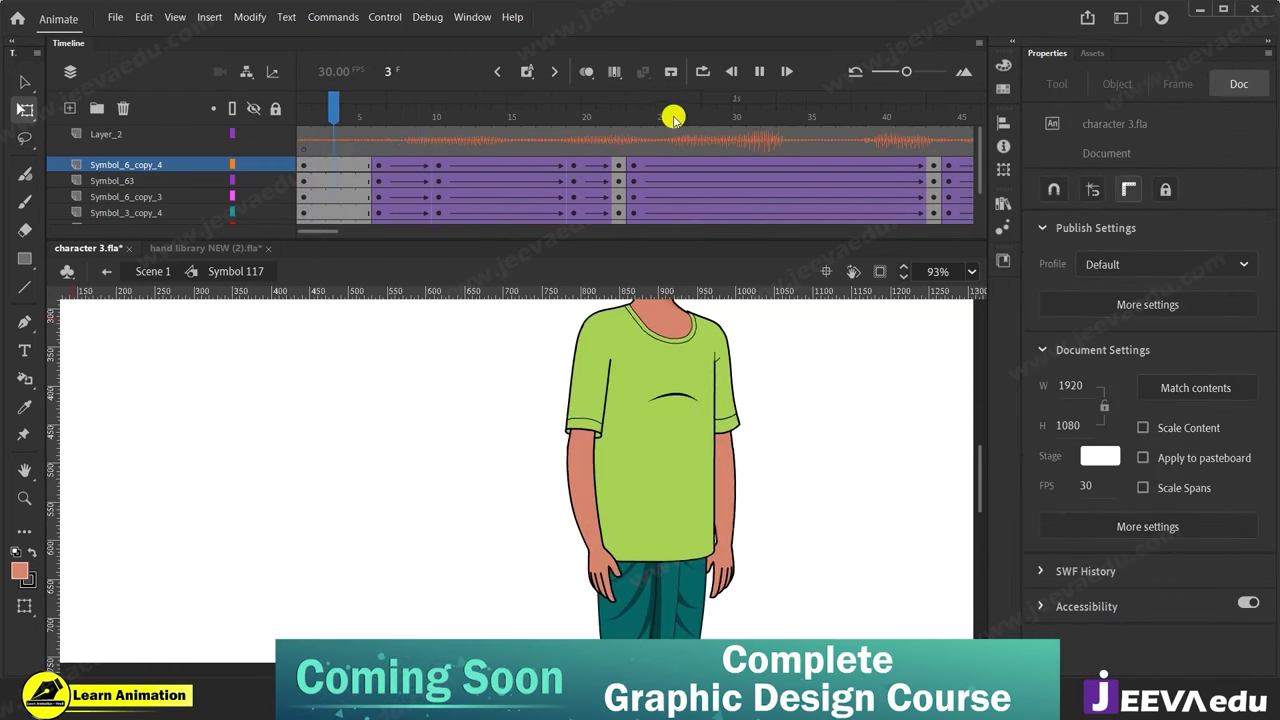
key("Return")
key("z")
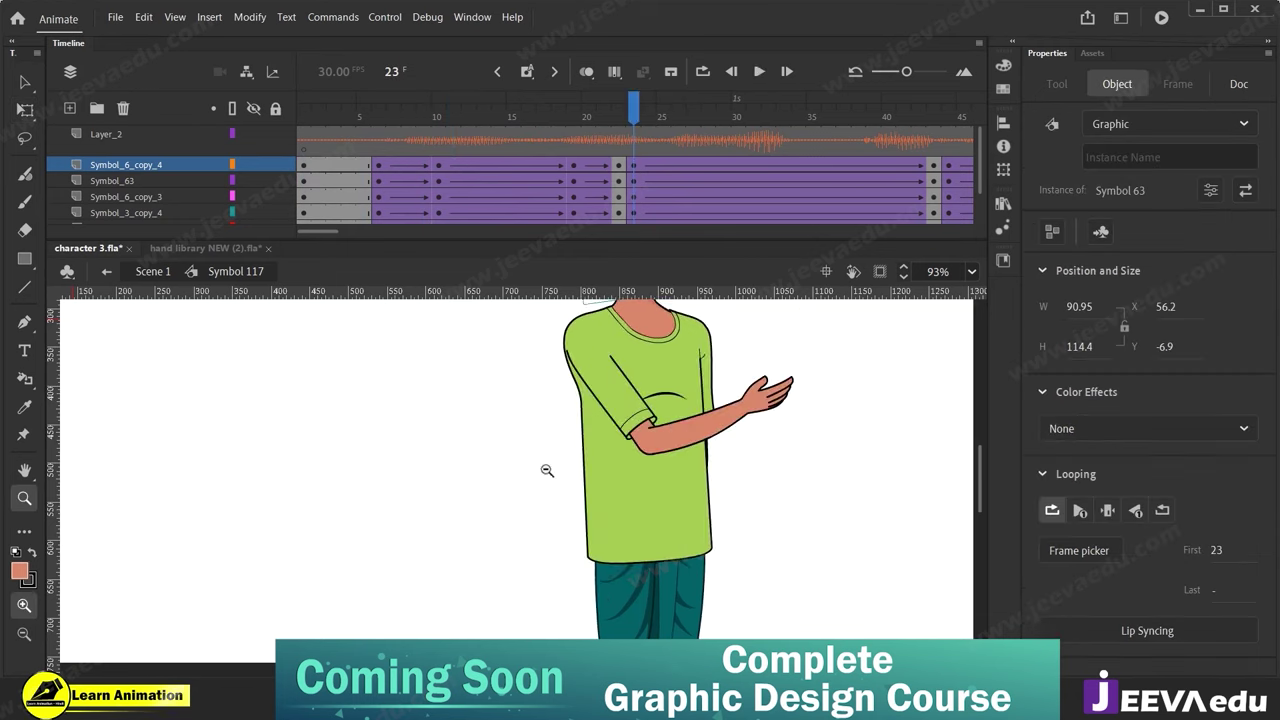
left_click(543, 470, "alt")
left_click_drag(323, 231, 486, 250)
left_click_drag(514, 140, 479, 157)
key("period")
key("period")
key("period")
key("period")
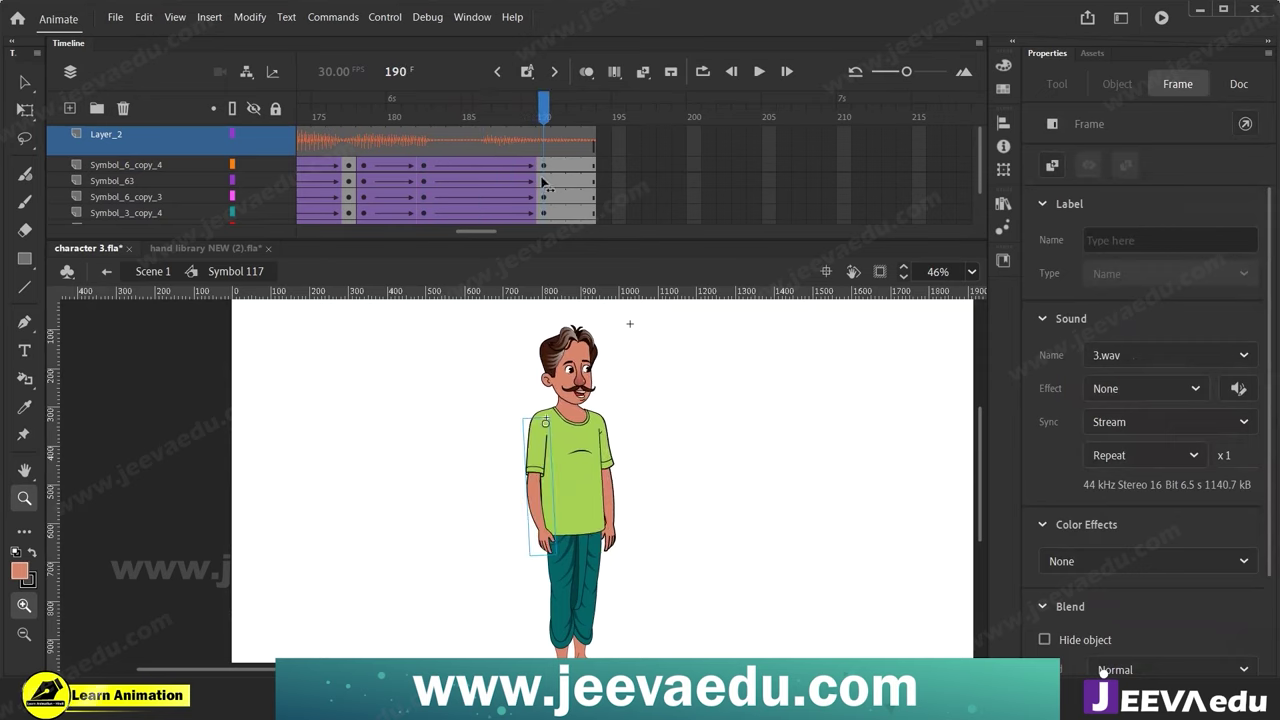
Nudge the near arm at frame 190 slightly toward the torso.
left_click(541, 466)
left_click(541, 466)
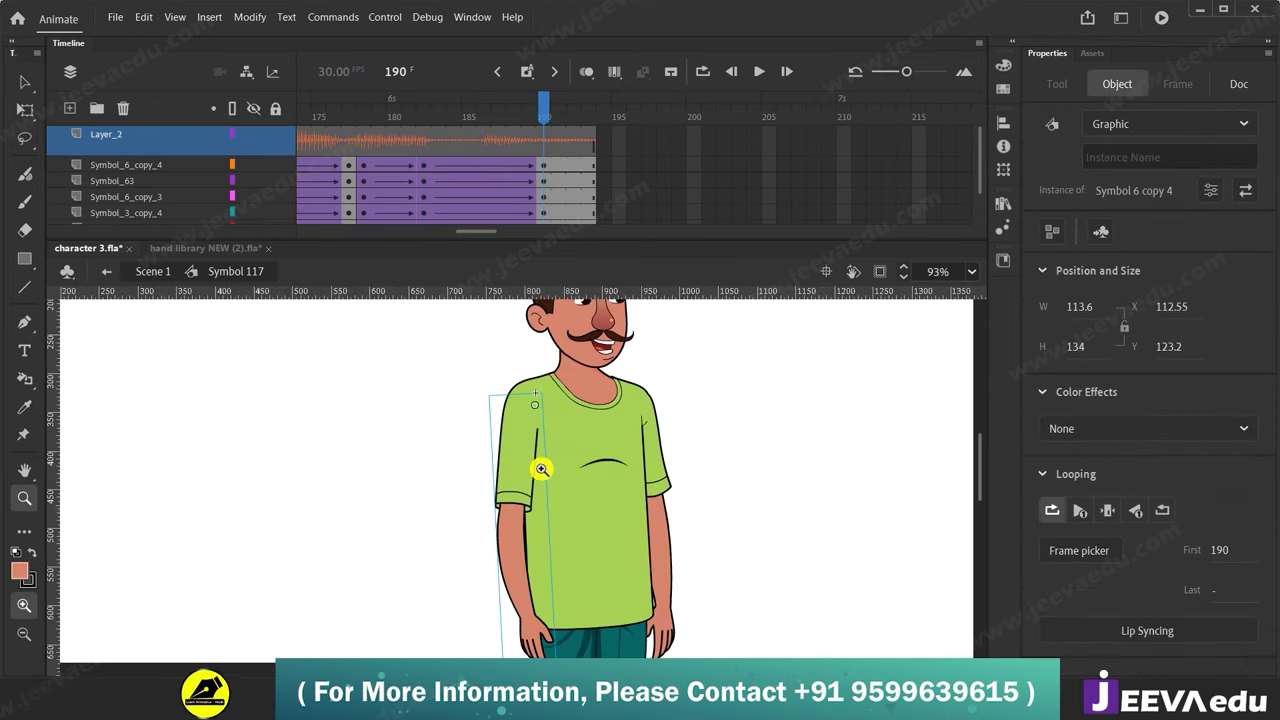
left_click(547, 169)
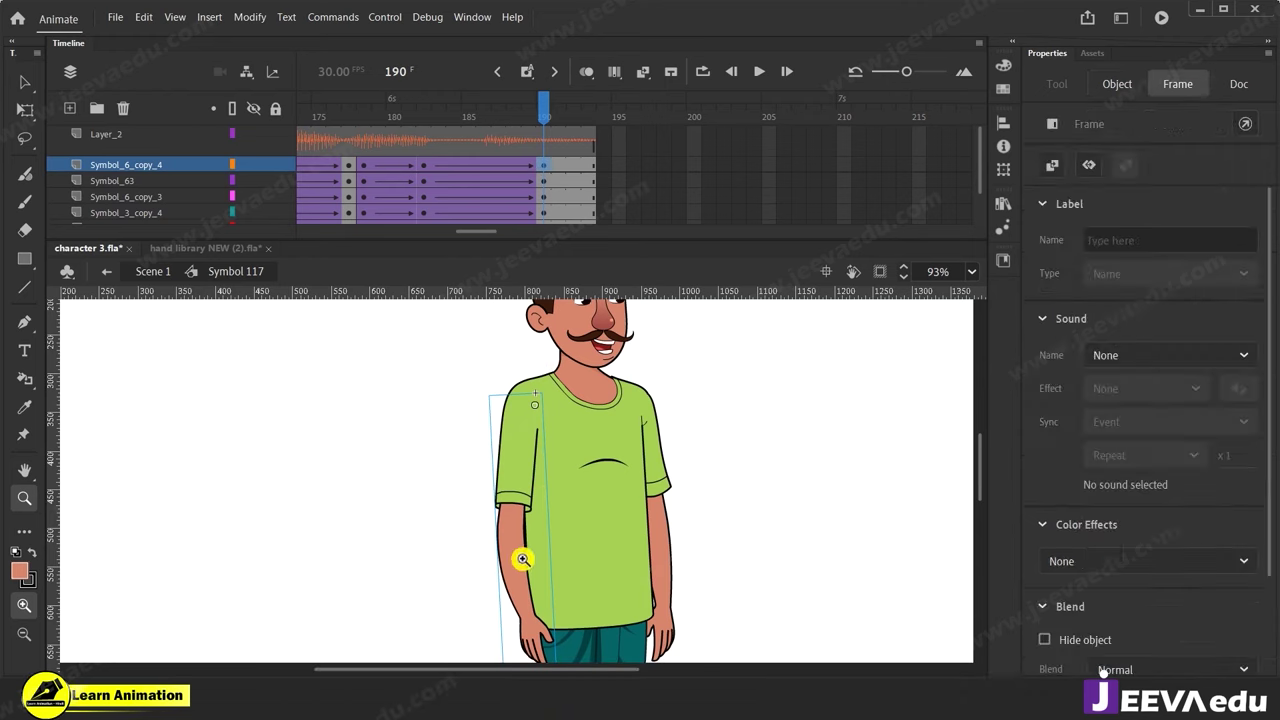
key("v")
left_click(535, 515)
left_click_drag(524, 506, 523, 506)
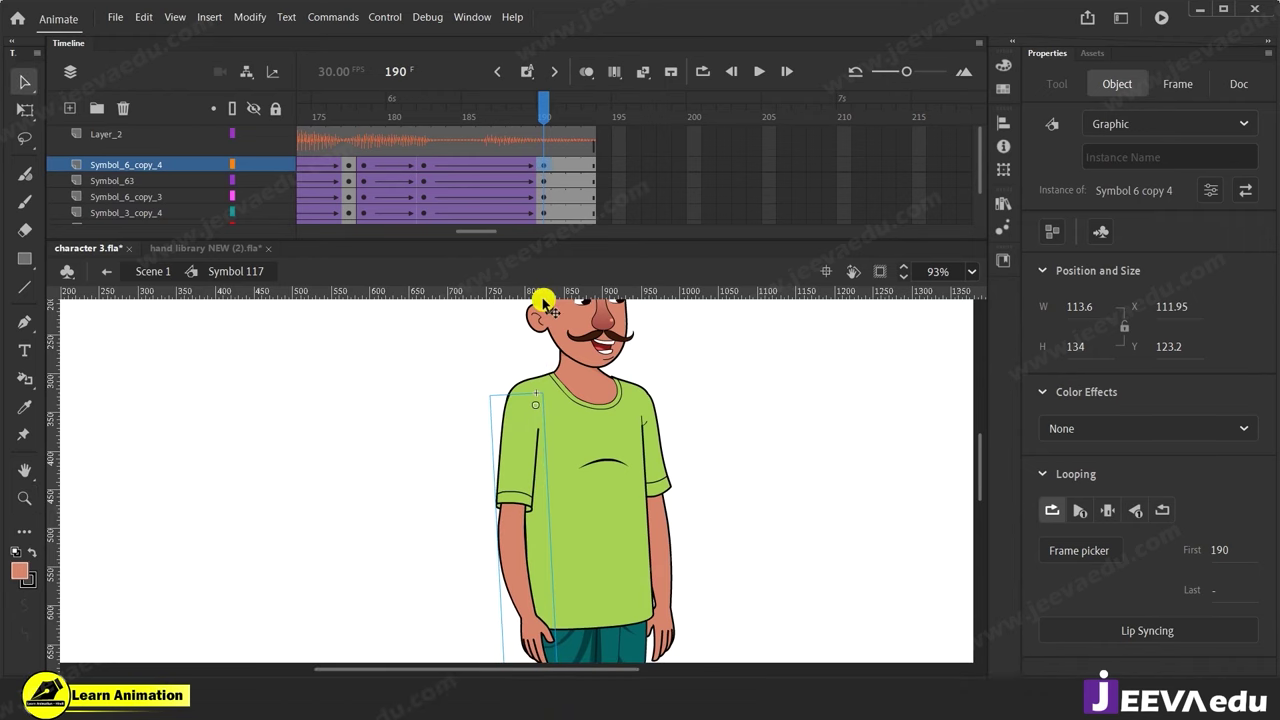
Insert keyframes at frame 193 on the body layers and create classic tweens from frame 190 to them.
left_click_drag(540, 118, 552, 189)
right_click(552, 189)
left_click(592, 205)
scroll(575, 160, "up", 2)
left_click_drag(560, 114, 545, 120)
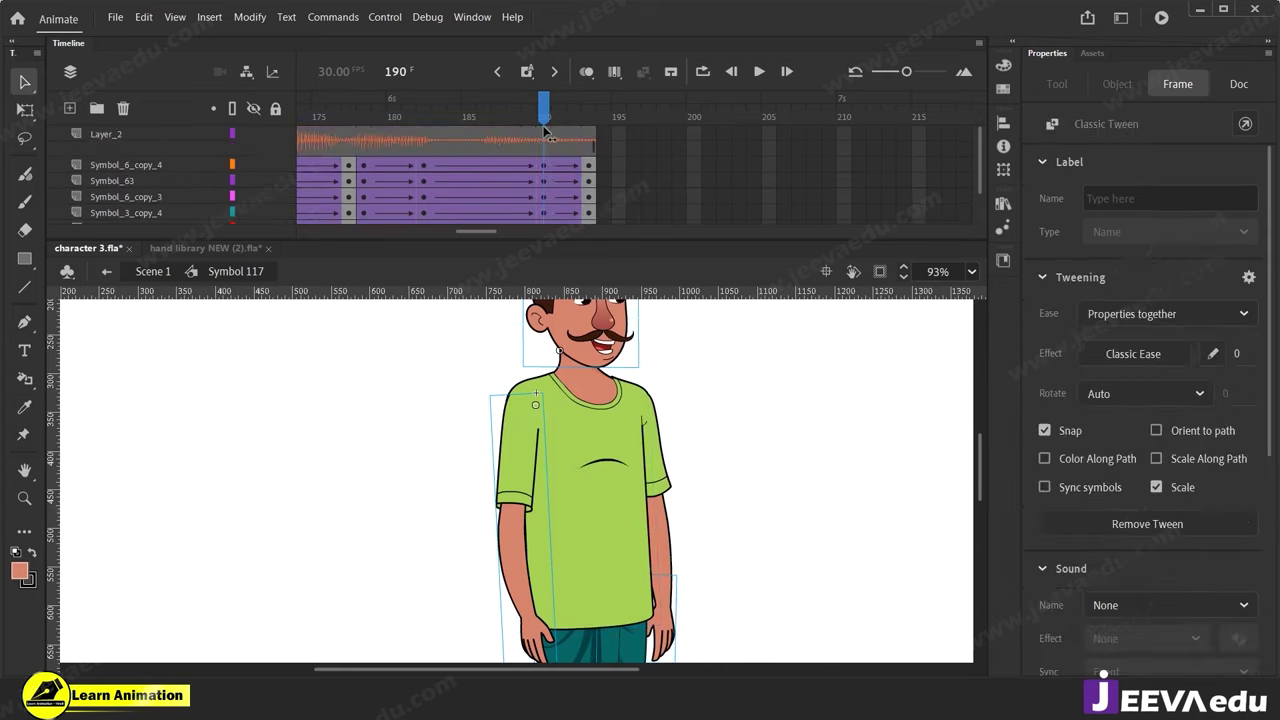
Skew all the character's body parts together slightly backward at frame 190.
key("z")
left_click(547, 446, "alt")
left_click_drag(530, 558, 613, 513)
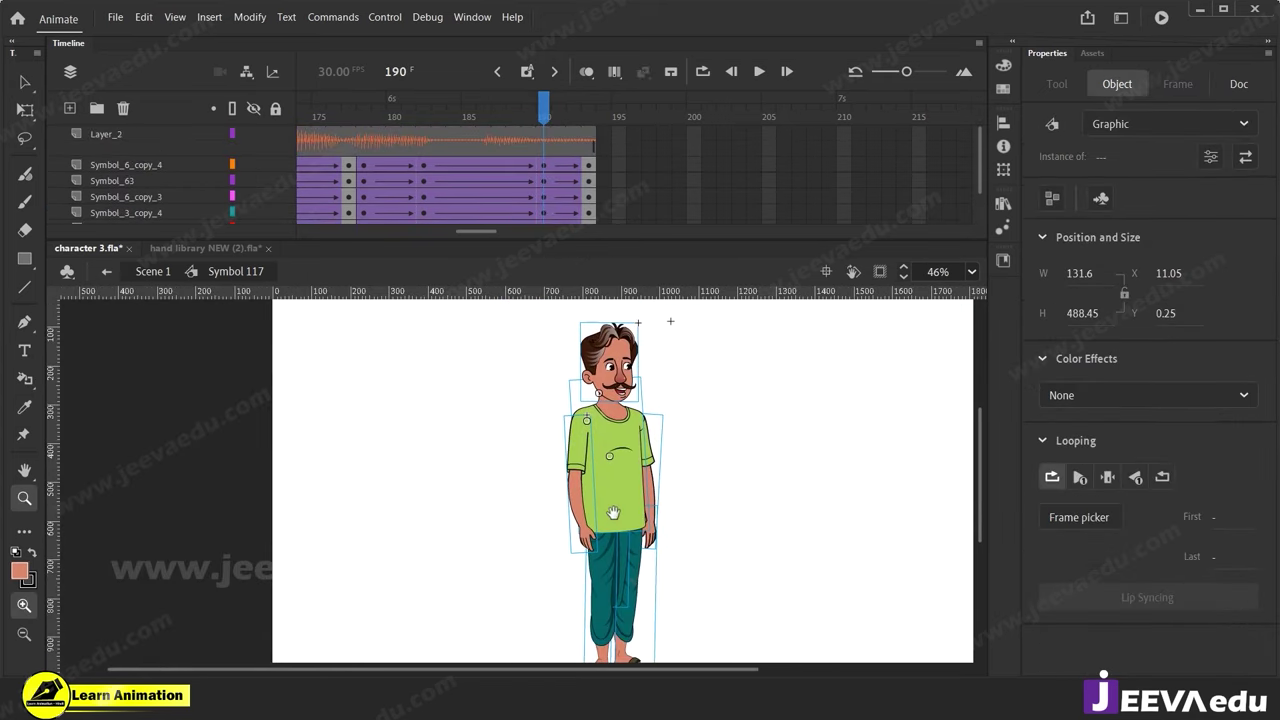
left_click(606, 549, "alt")
left_click(531, 355)
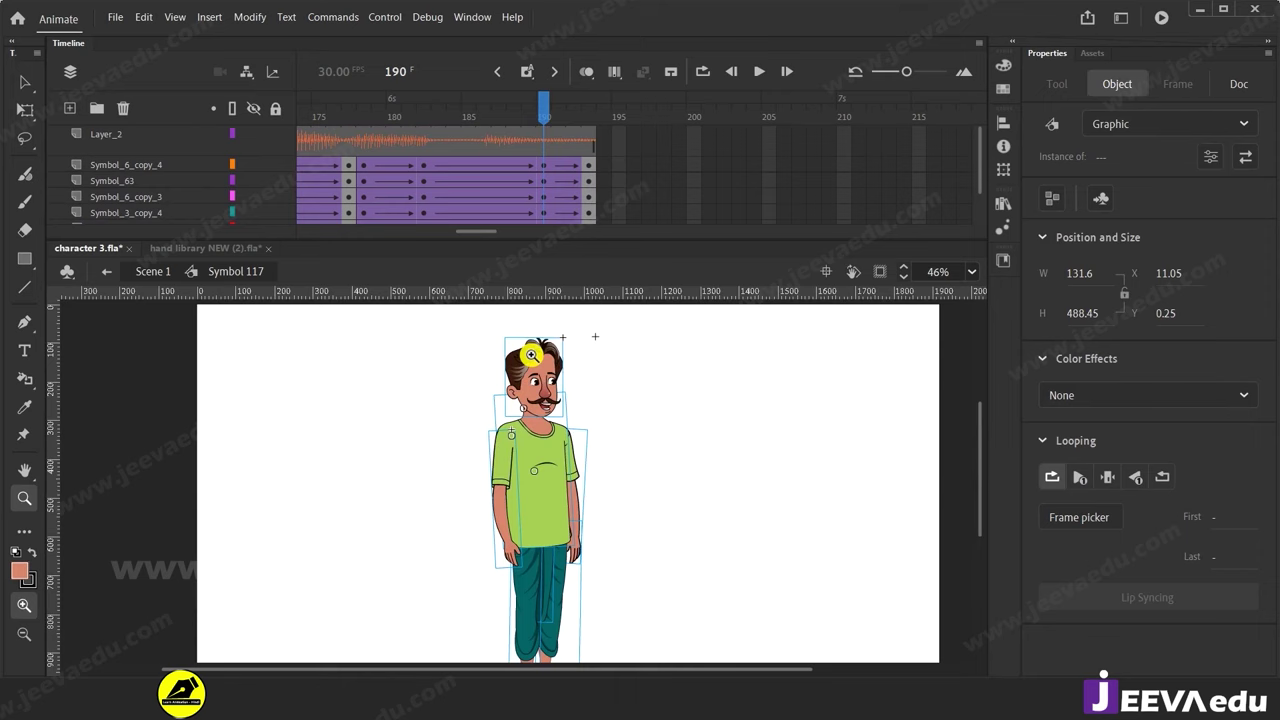
key("v")
left_click(588, 532)
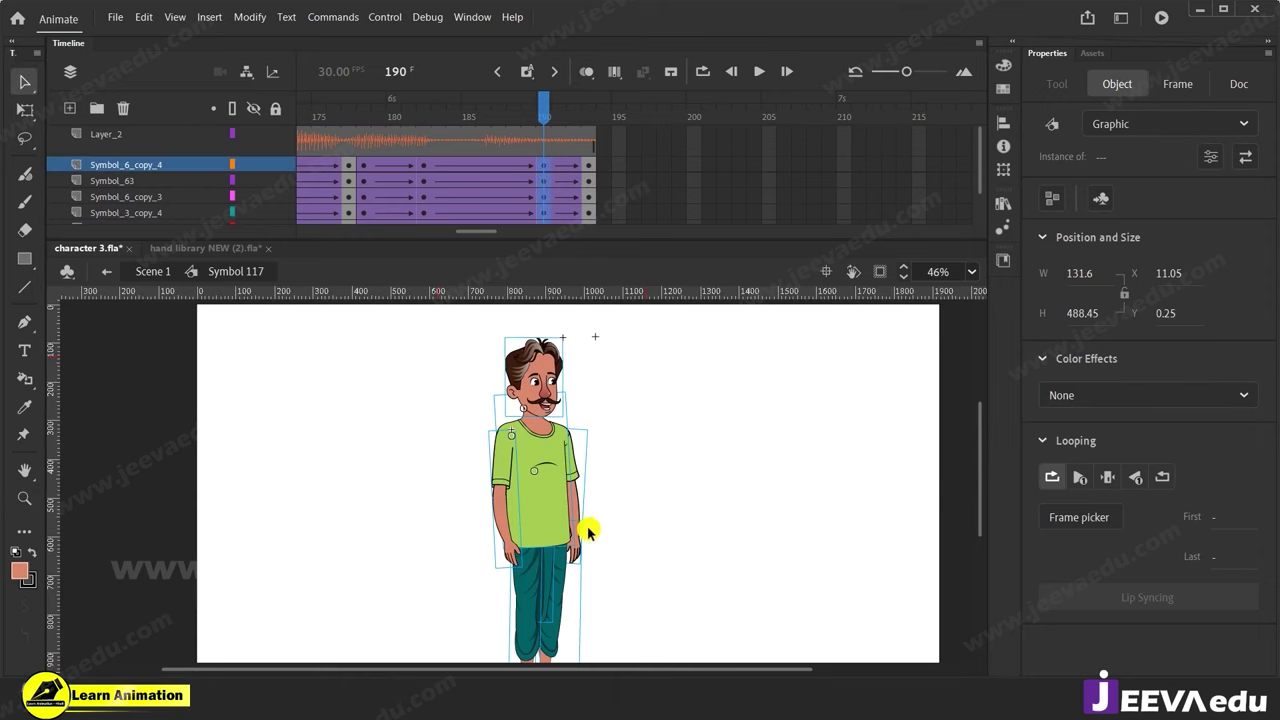
key("z")
left_click(513, 422)
left_click_drag(577, 489, 594, 503)
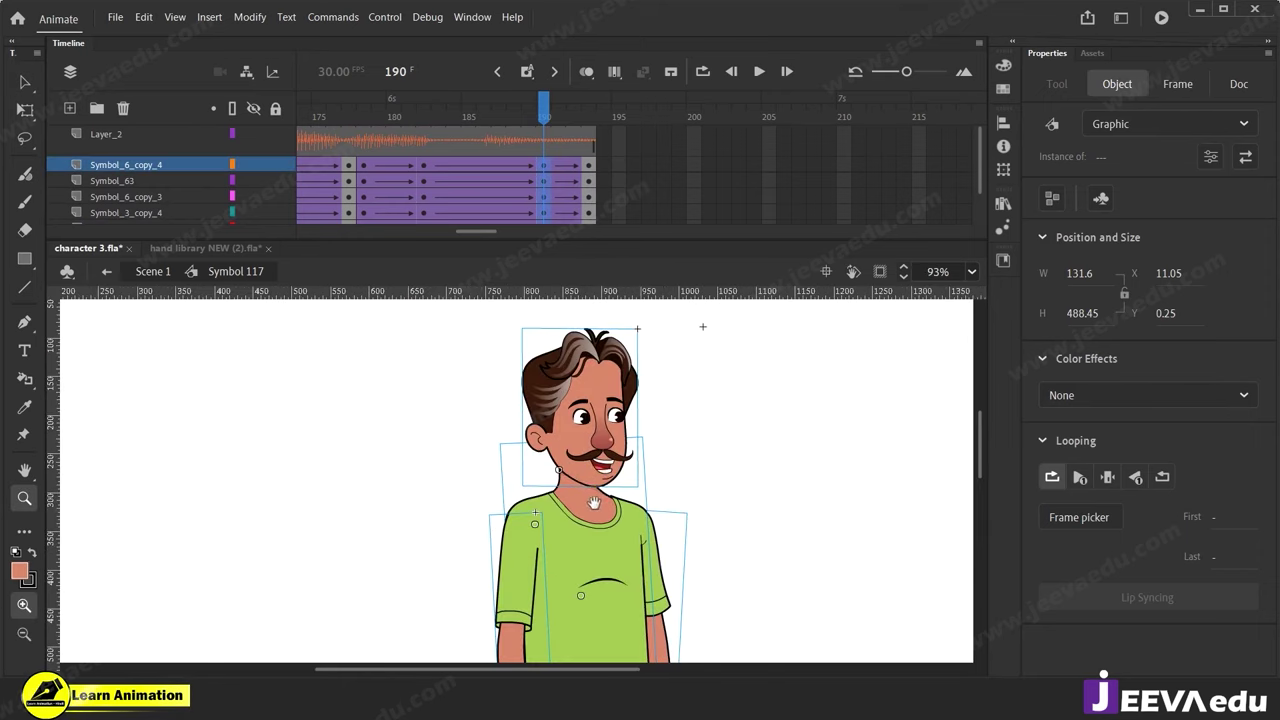
key("q")
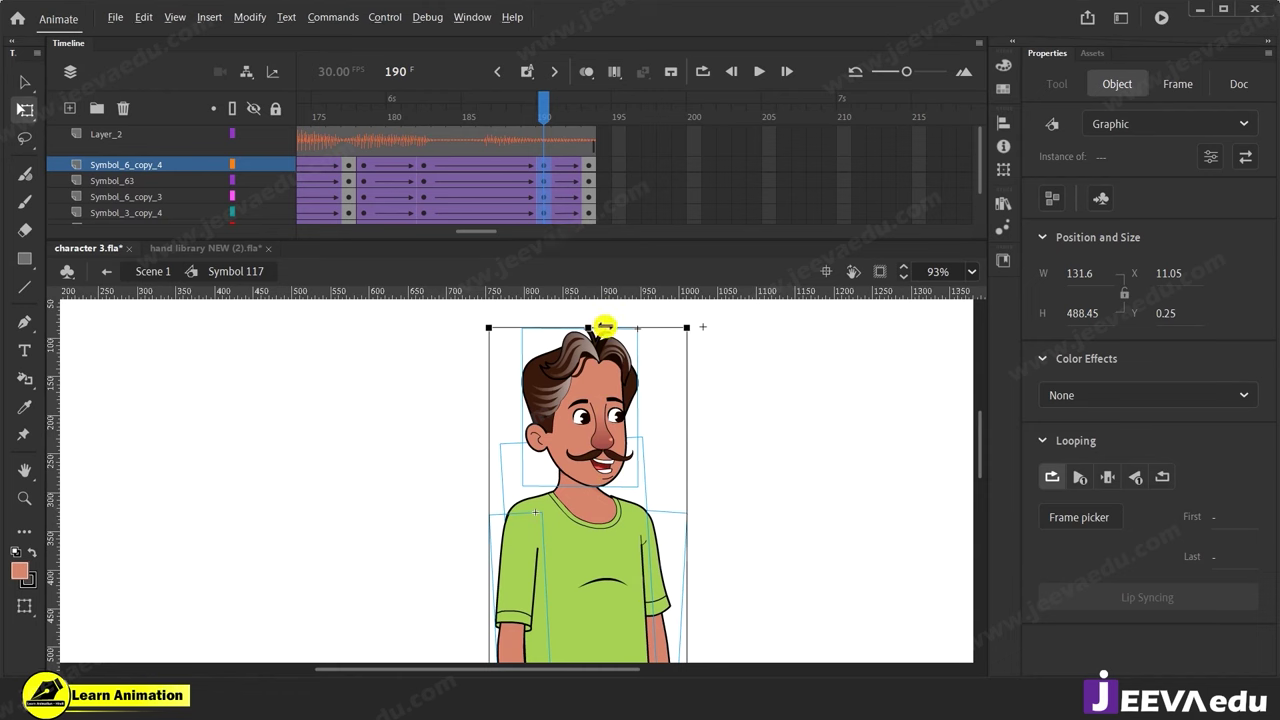
left_click_drag(603, 326, 595, 326)
Rotate both hanging arms slightly outward from the torso at frame 193.
left_click_drag(537, 106, 601, 209)
key("z")
left_click(560, 569, "alt")
key("v")
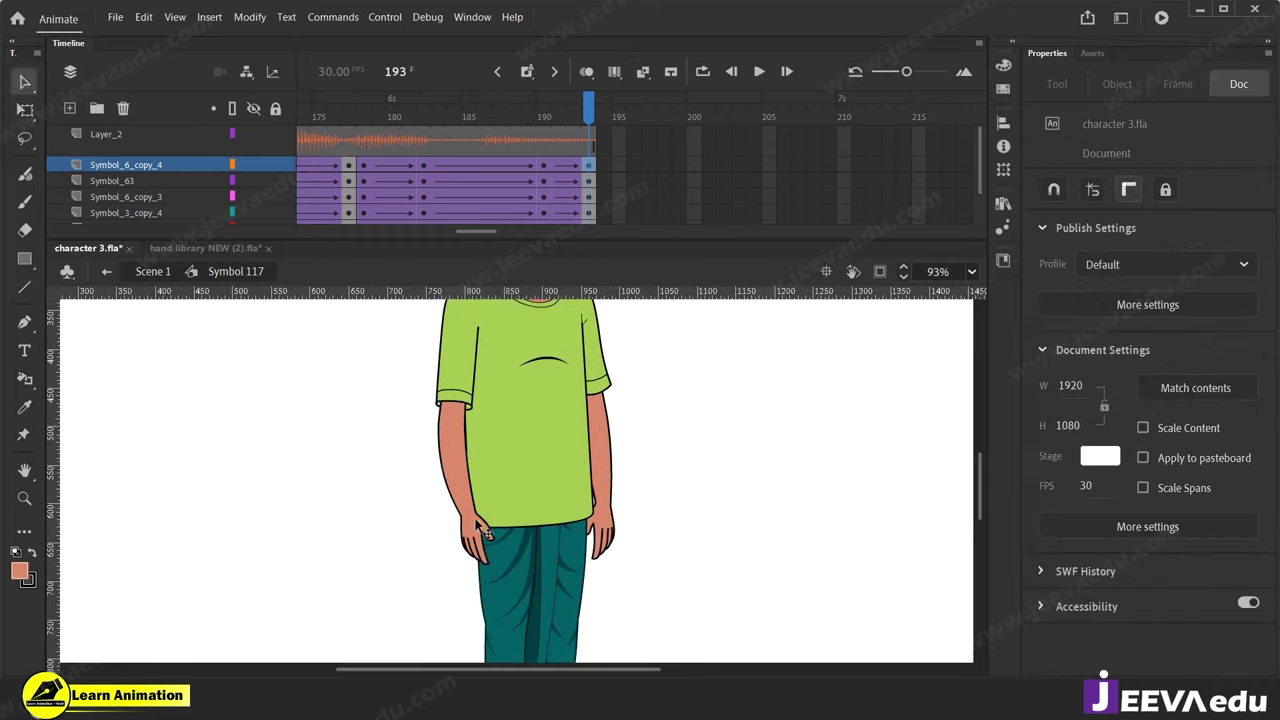
left_click(480, 524)
key("q")
left_click_drag(512, 575, 506, 580)
left_click(610, 545)
left_click_drag(588, 106, 620, 230)
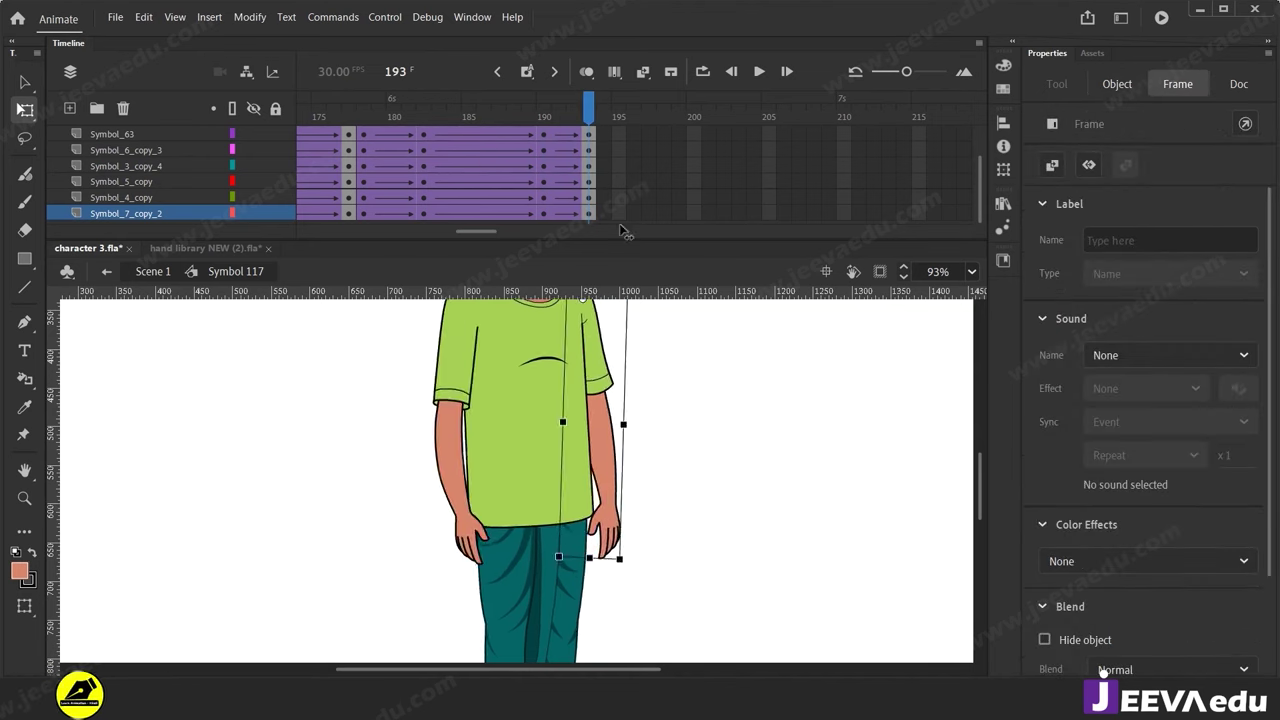
Examine the whole character's pose at frame 193 and bring the start of the timeline into view.
key("z")
left_click(550, 428, "alt")
left_click(550, 428, "alt")
left_click(478, 479)
left_click_drag(548, 535, 570, 470)
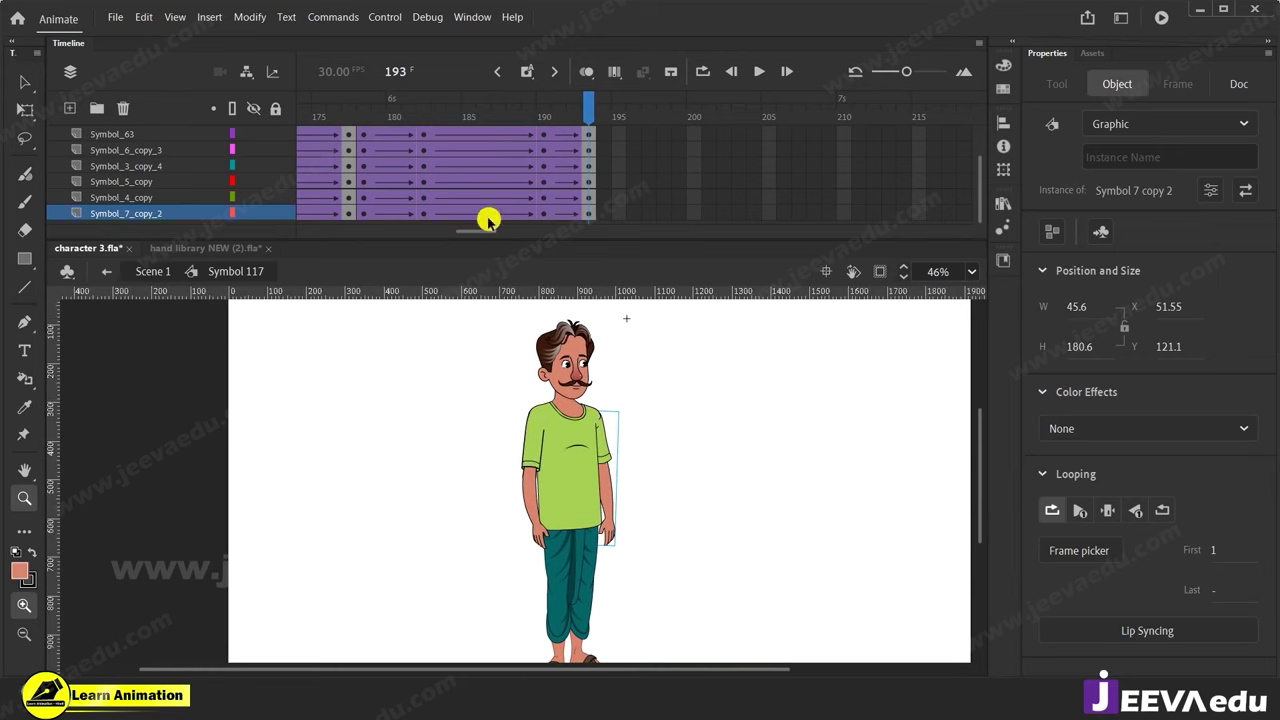
scroll(488, 220, "up", 3)
left_click(555, 521, "alt")
left_click_drag(462, 374, 558, 570)
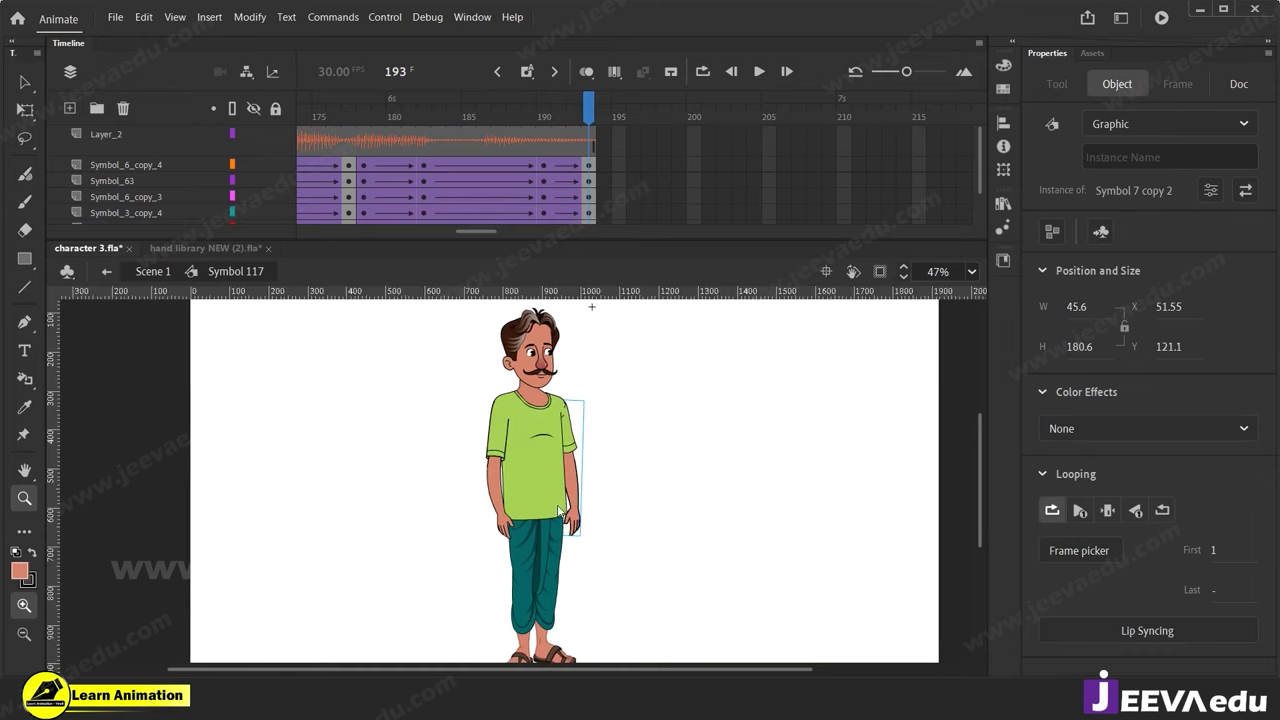
left_click_drag(486, 231, 240, 256)
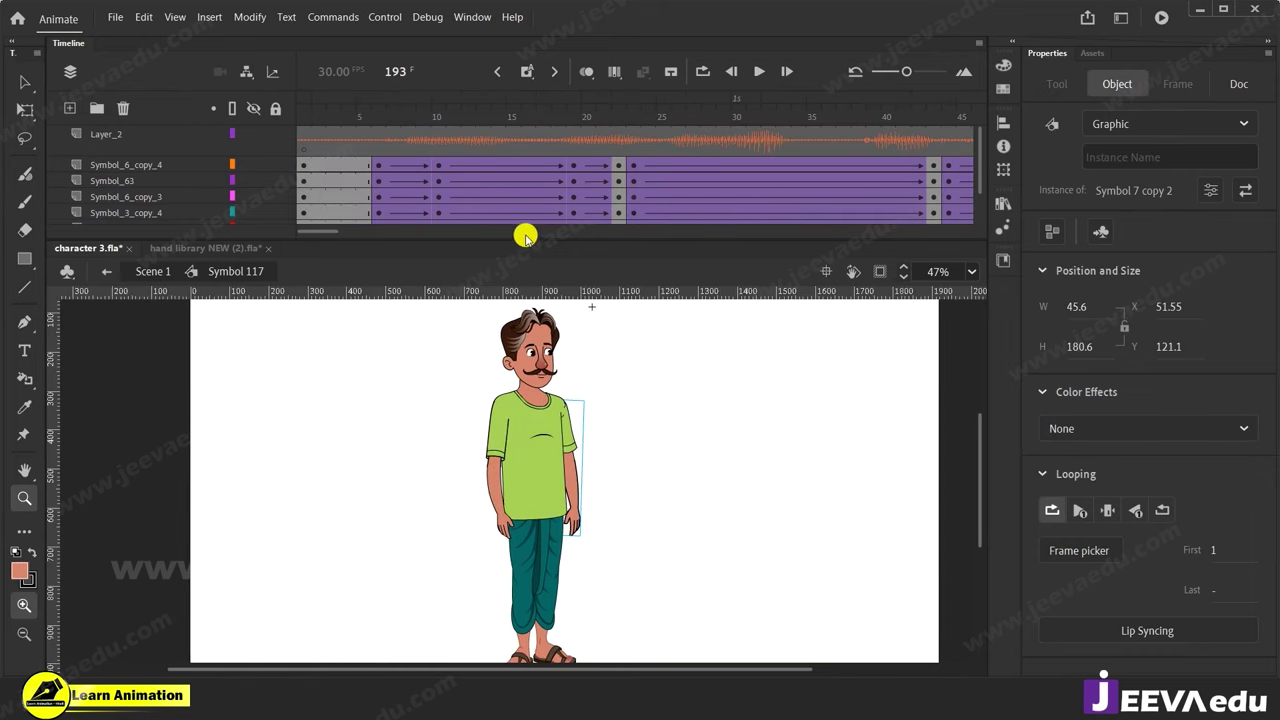
Enlarge the timeline and review the body layers' keyframes and tweens in Symbol 117 from the start to about frame 140.
left_click_drag(522, 240, 520, 289)
left_click(393, 180)
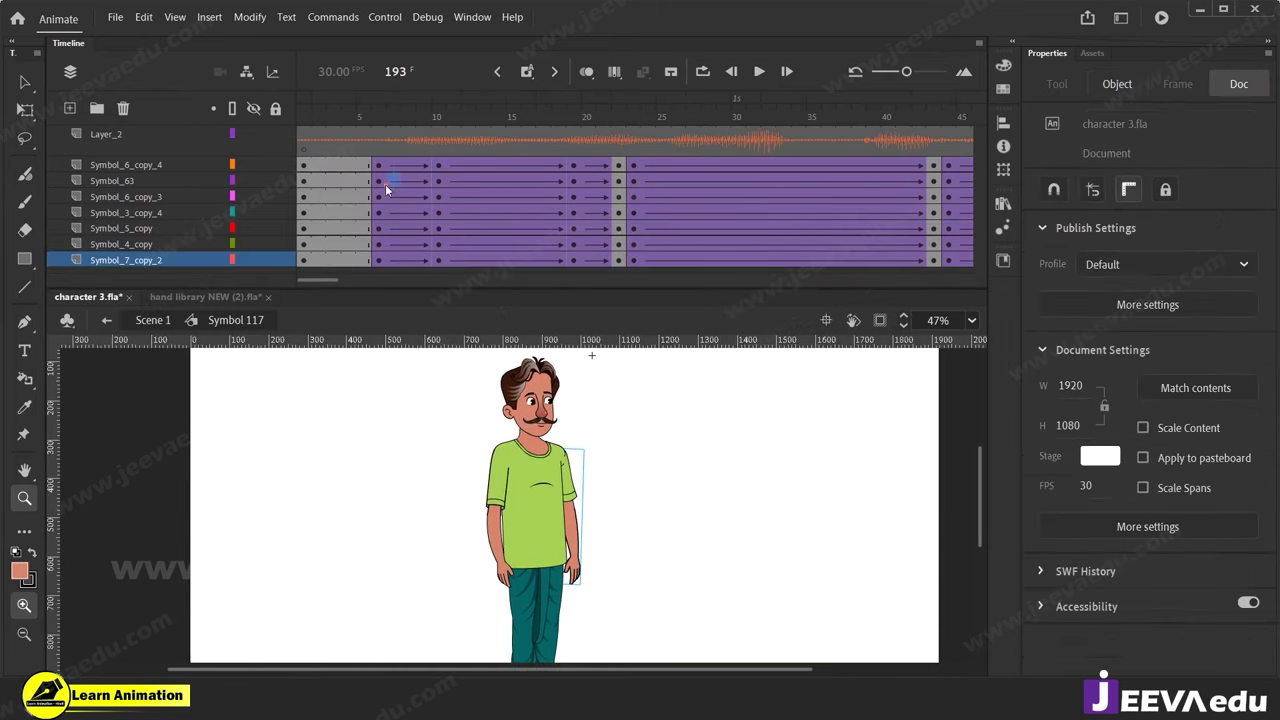
left_click(399, 203)
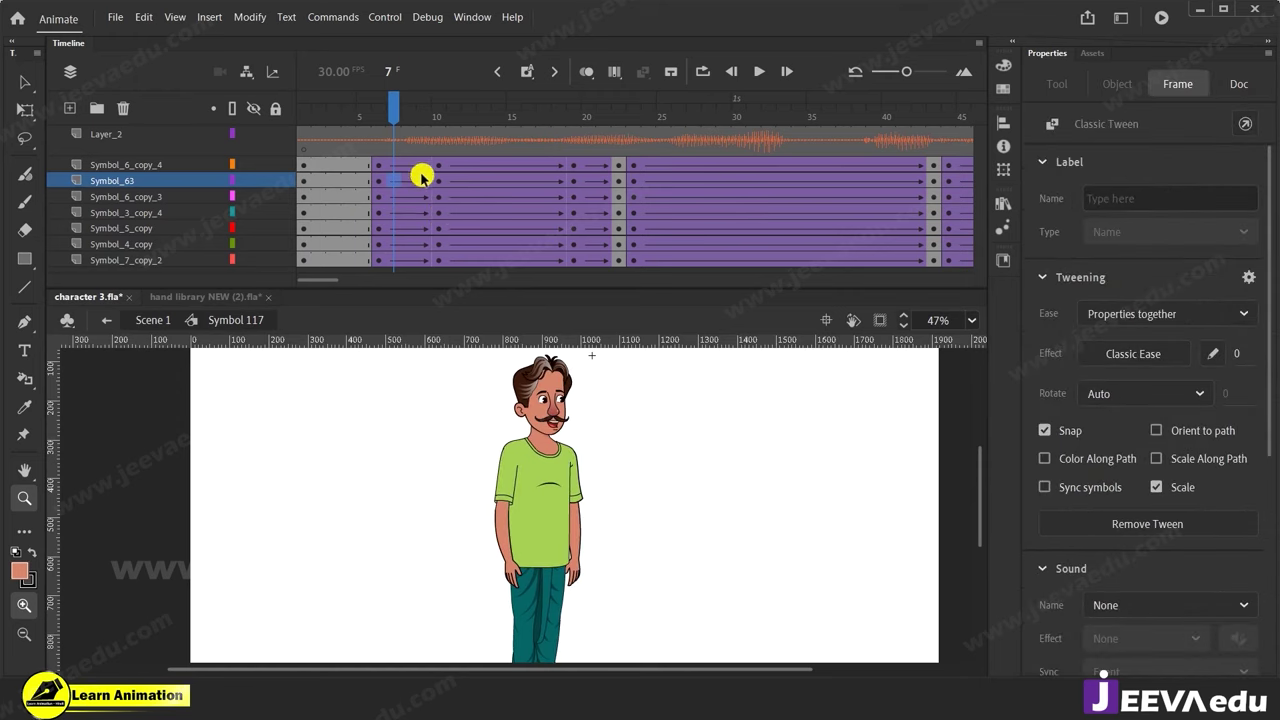
left_click_drag(338, 276, 406, 285)
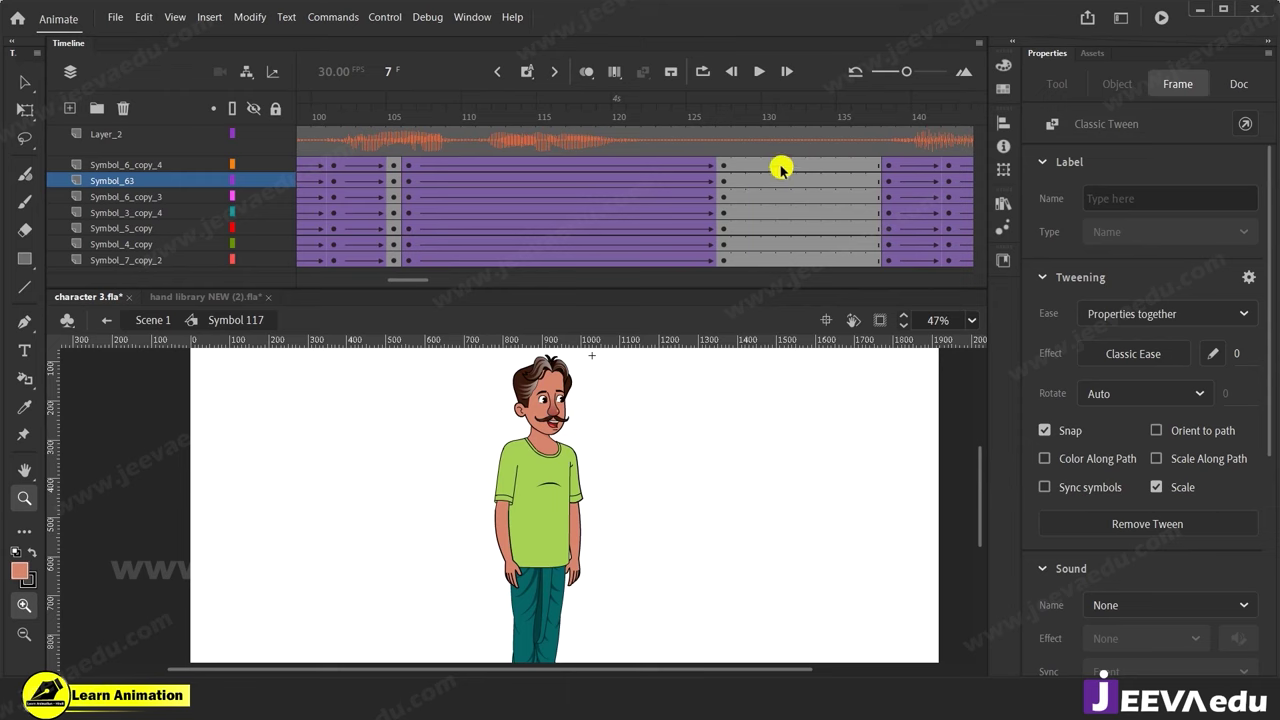
left_click_drag(412, 280, 265, 279)
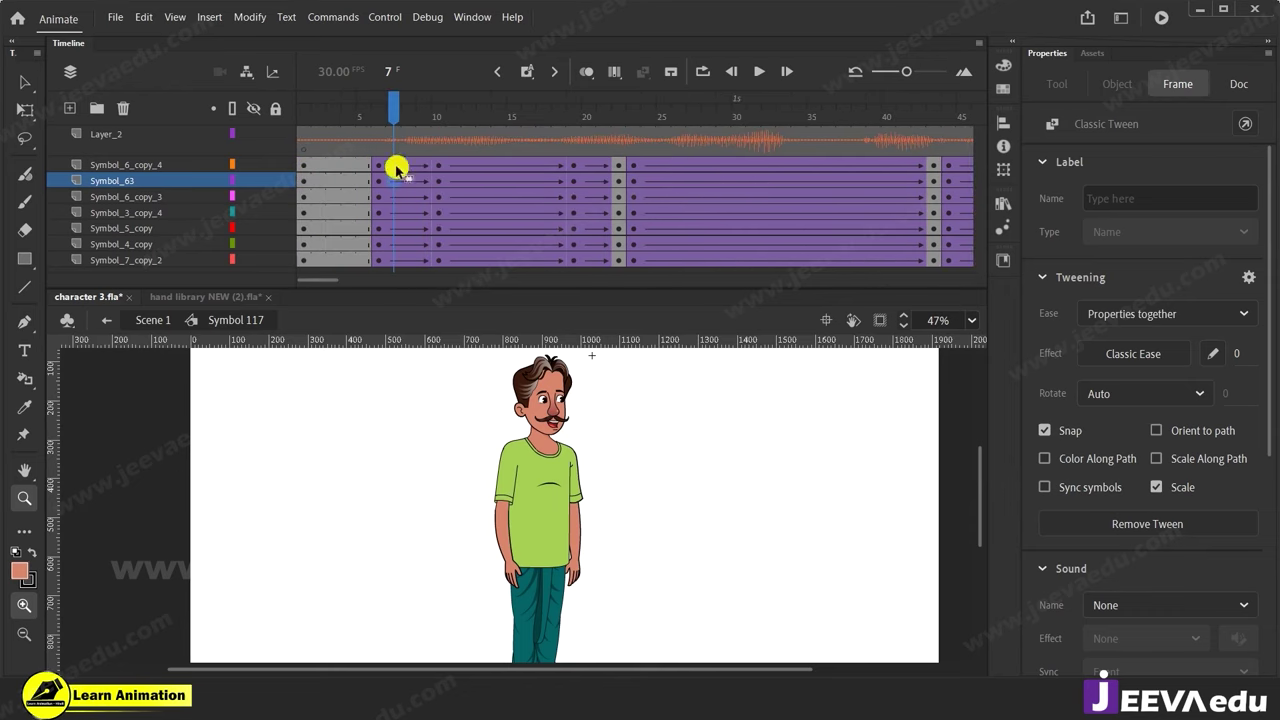
Copy the audio layer Layer_2 from Symbol 117 and return to Scene 1.
left_click(240, 322)
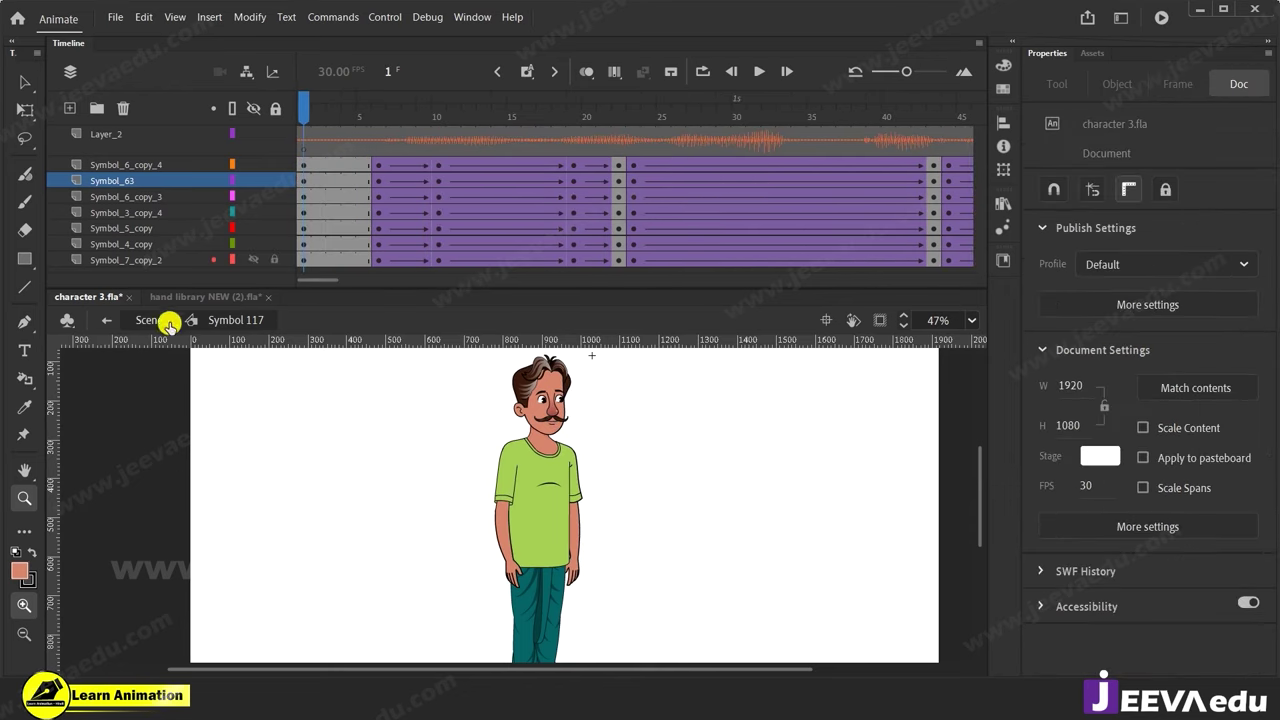
left_click(156, 138)
right_click(156, 140)
left_click(205, 285)
left_click(155, 322)
Delete the existing audio layer Layer_2 in Scene 1 and paste the copied layer in its place.
left_click(175, 138)
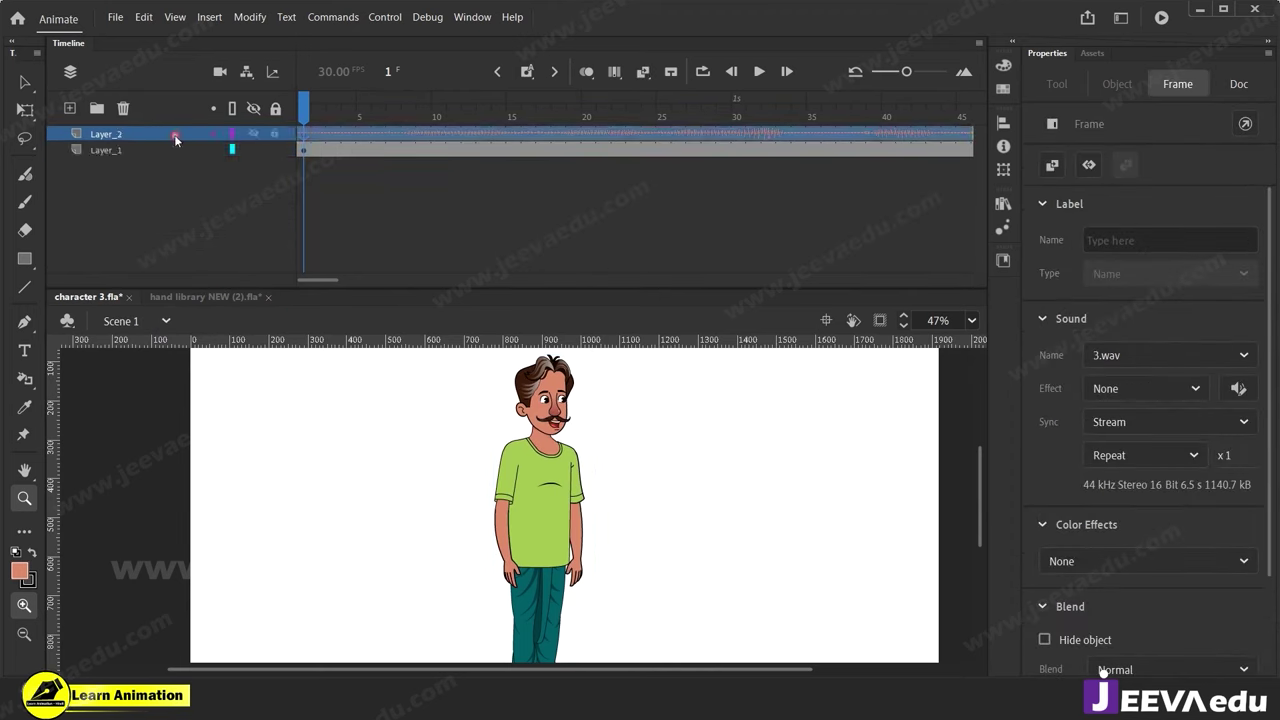
left_click(123, 108)
right_click(186, 132)
left_click(218, 288)
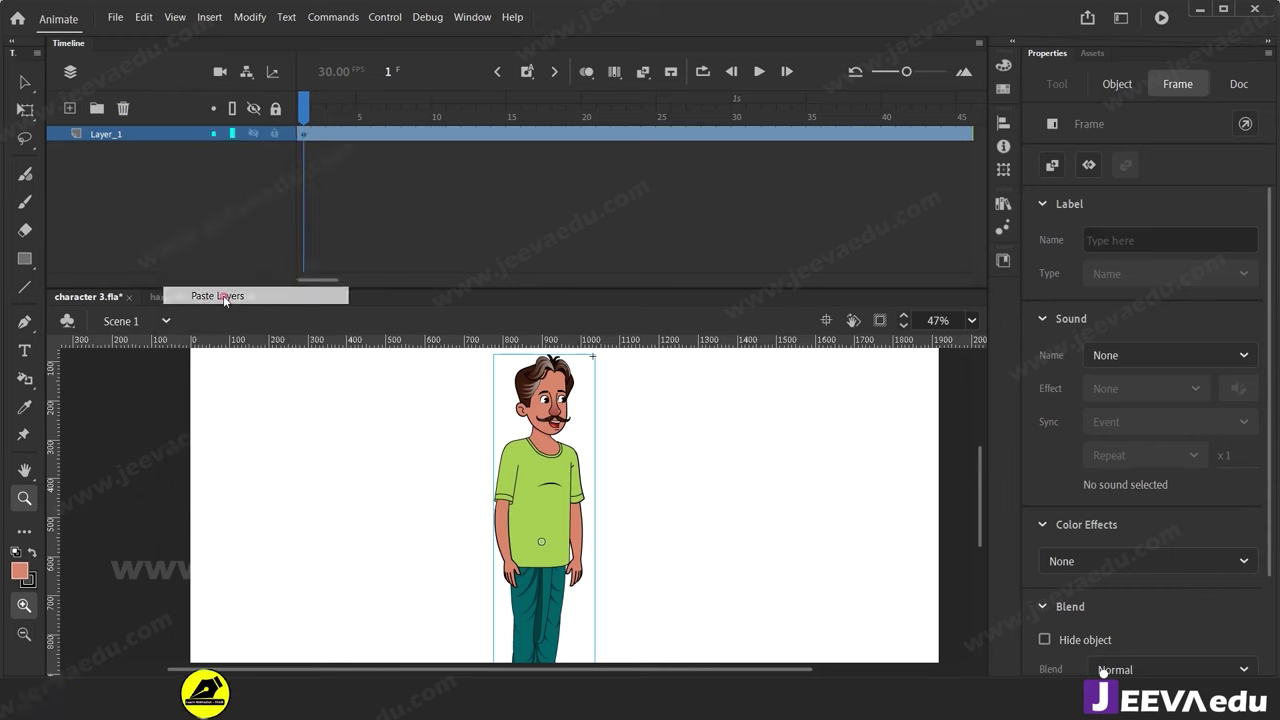
left_click_drag(286, 280, 233, 250)
left_click(488, 211)
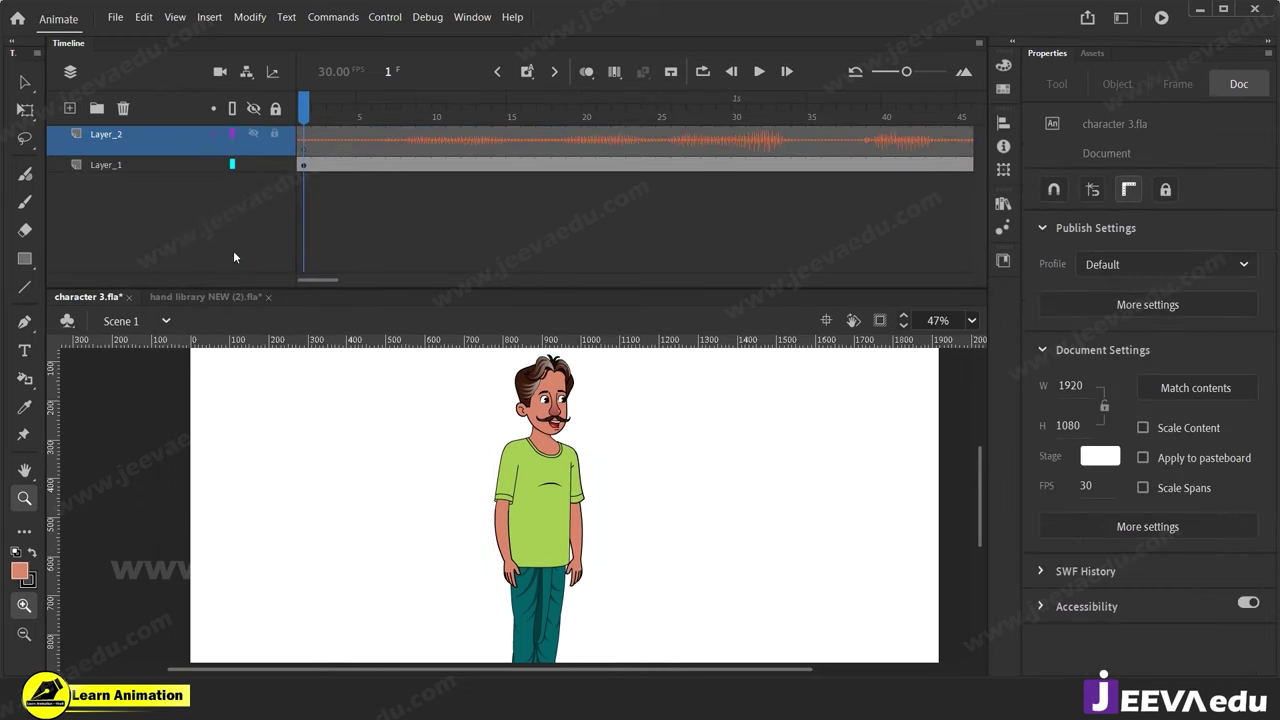
Duplicate the character instance on the Scene 1 stage so two copies of Symbol 117 stand side by side.
left_click(531, 551, "alt")
left_click_drag(340, 418, 746, 657)
key("v")
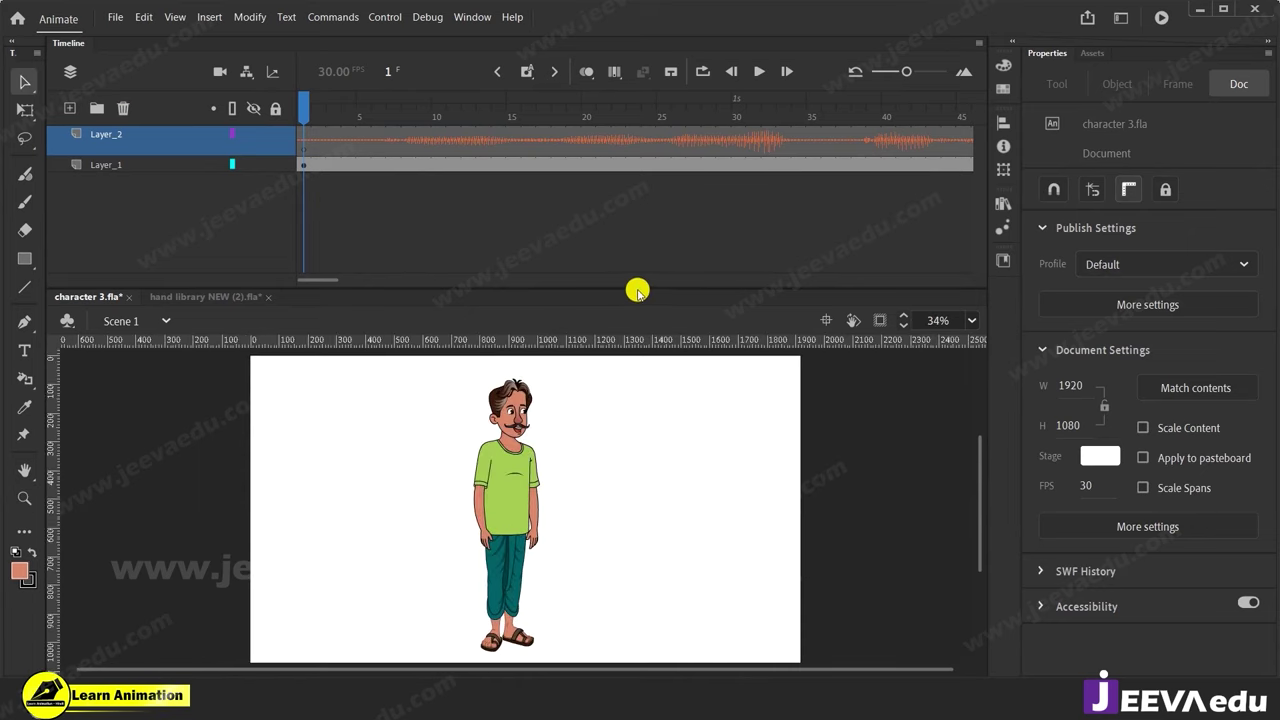
left_click_drag(637, 291, 635, 207)
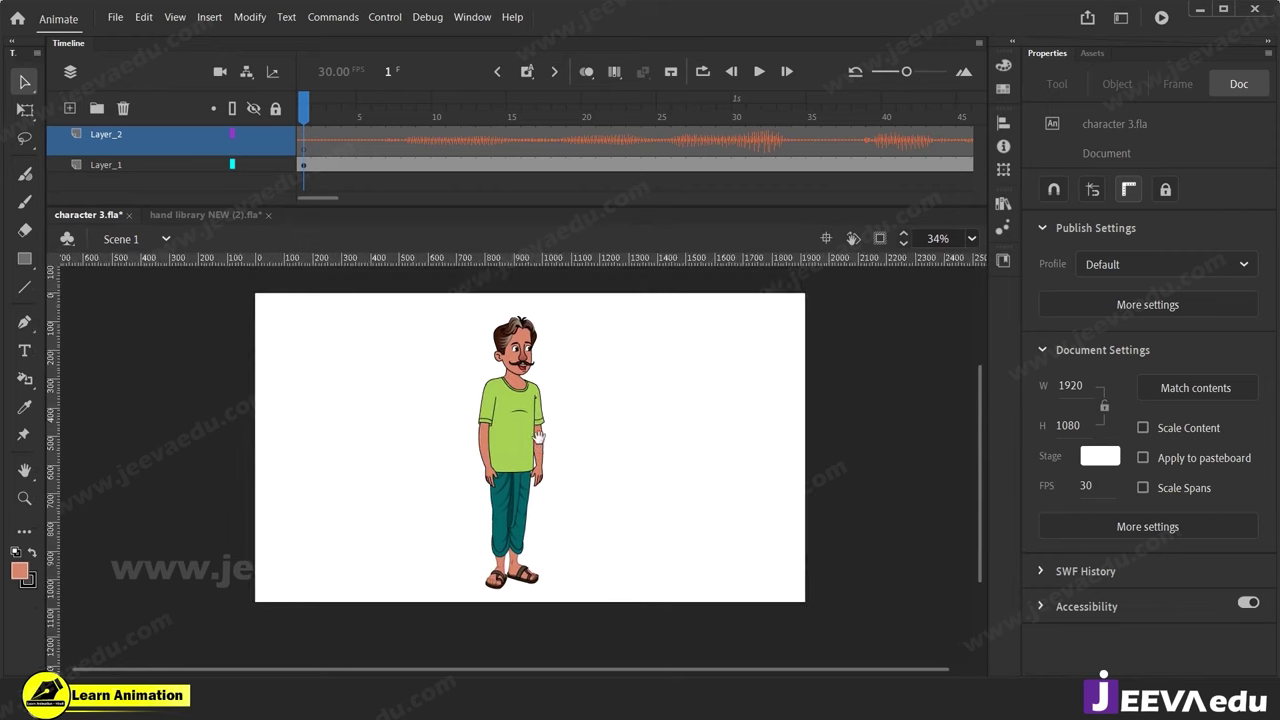
key("z")
left_click_drag(251, 286, 814, 610)
key("v")
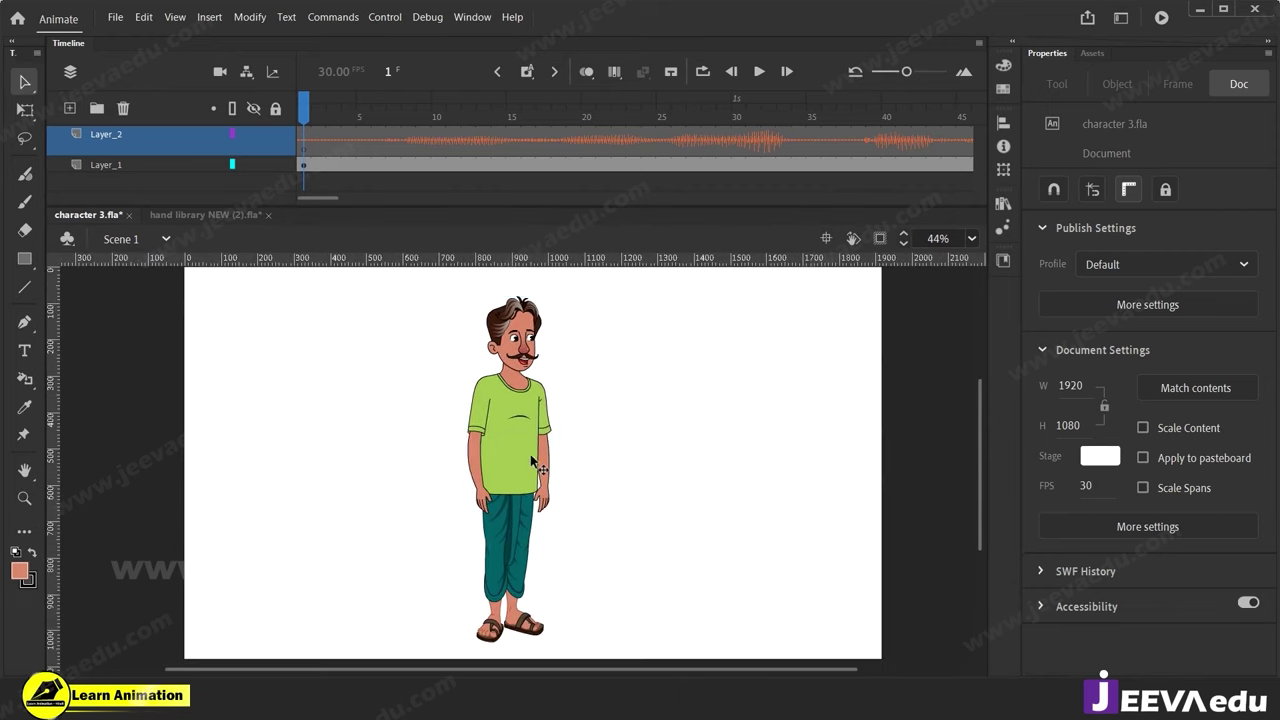
left_click(532, 470)
left_click_drag(520, 430, 441, 430)
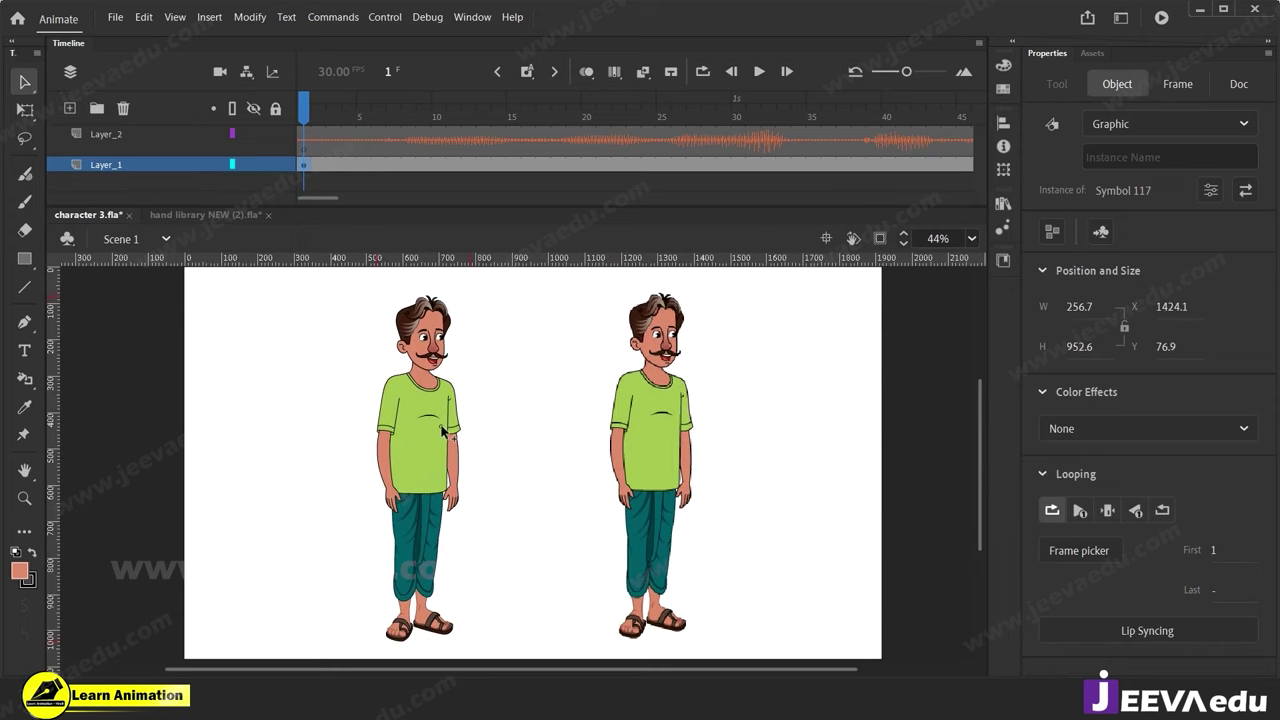
left_click(443, 477)
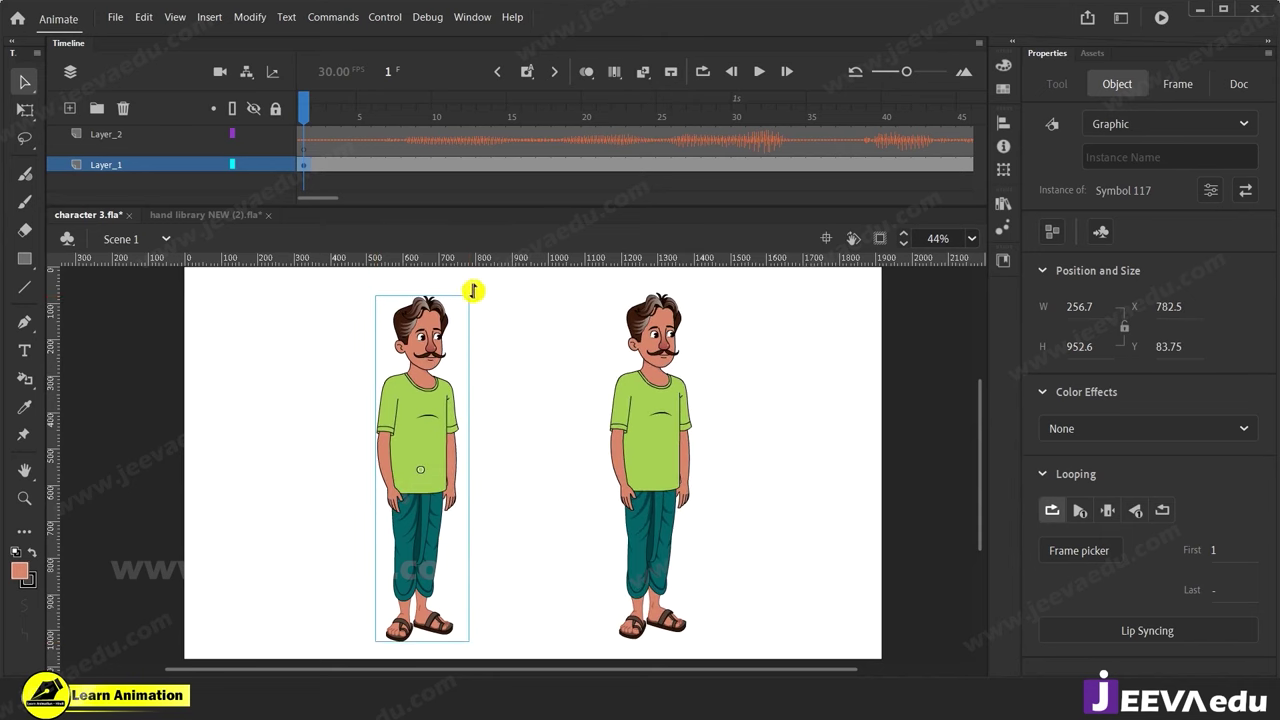
Scale the left character to more than twice its size and reposition it as a close-up cropped at the waist.
key("q")
left_click_drag(590, 167, 632, 111)
left_click_drag(420, 384, 378, 567)
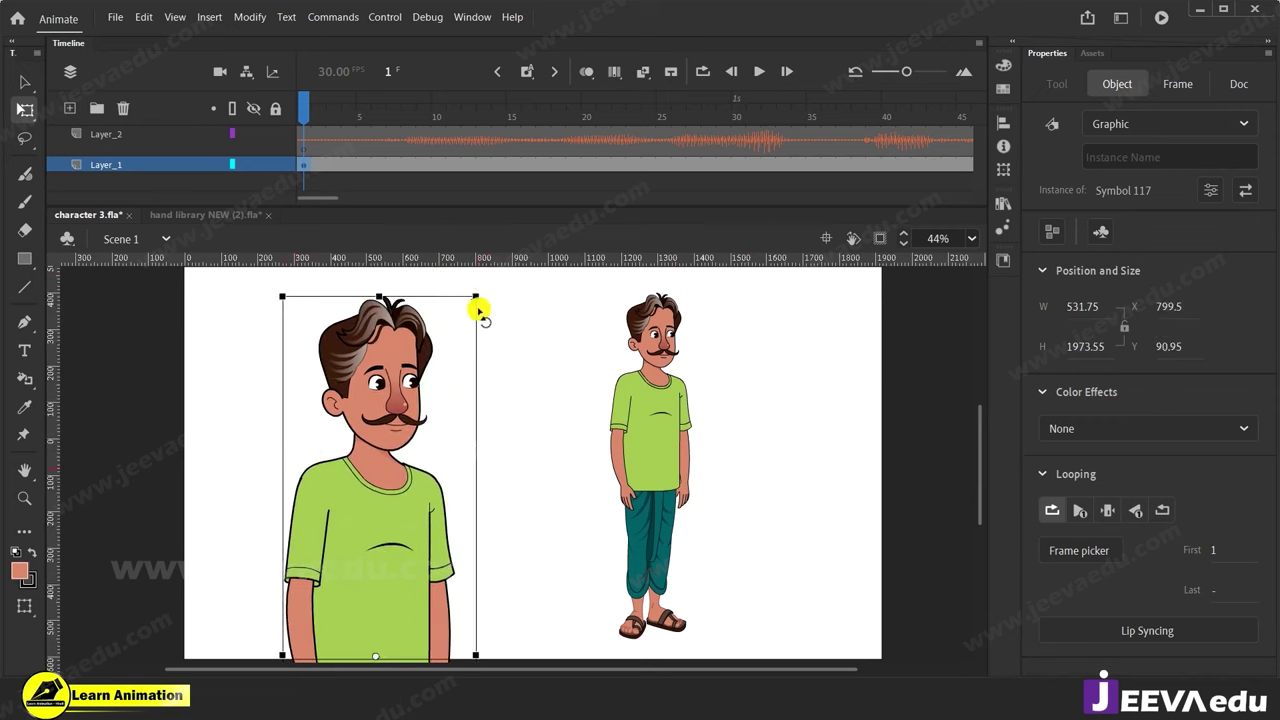
left_click_drag(477, 294, 525, 226)
left_click_drag(405, 463, 396, 519)
left_click_drag(305, 108, 262, 256)
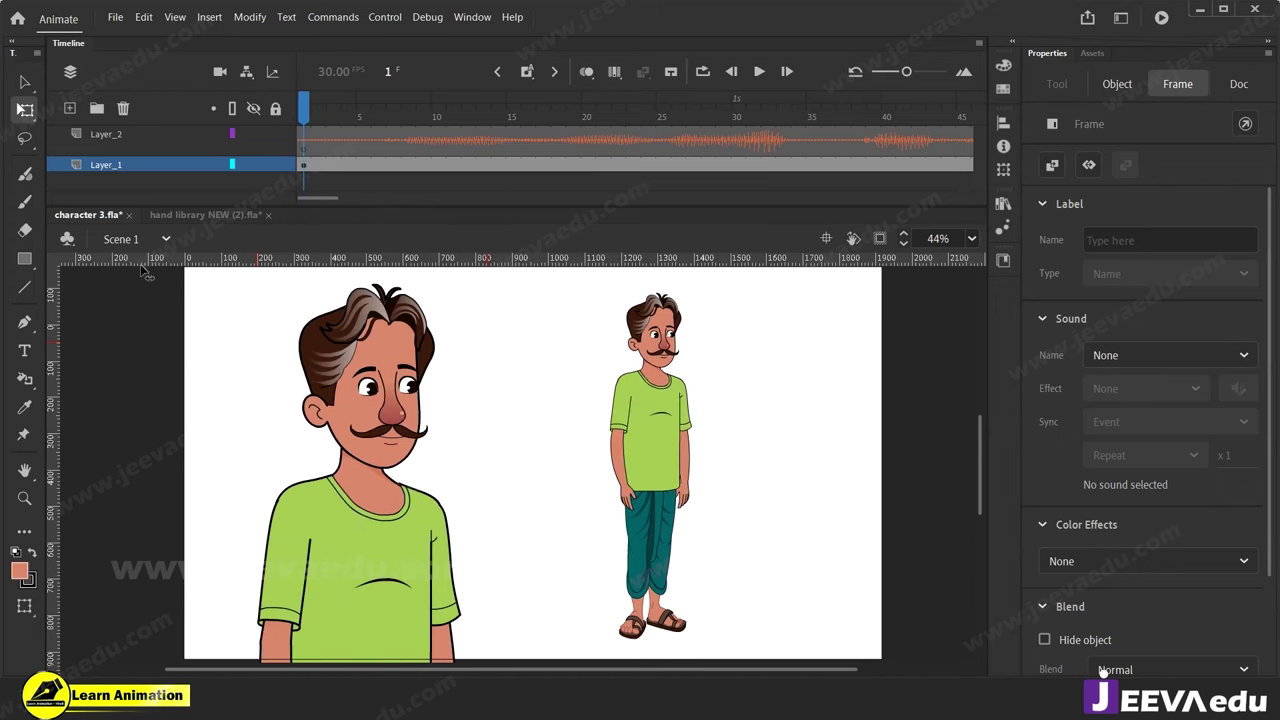
left_click(142, 269)
Play the Scene 1 animation from frame 1 to check the close-up and full-body characters against the audio.
mouse_move(507, 416)
left_mouse_down()
mouse_move(503, 428)
mouse_move(488, 419)
left_mouse_up()
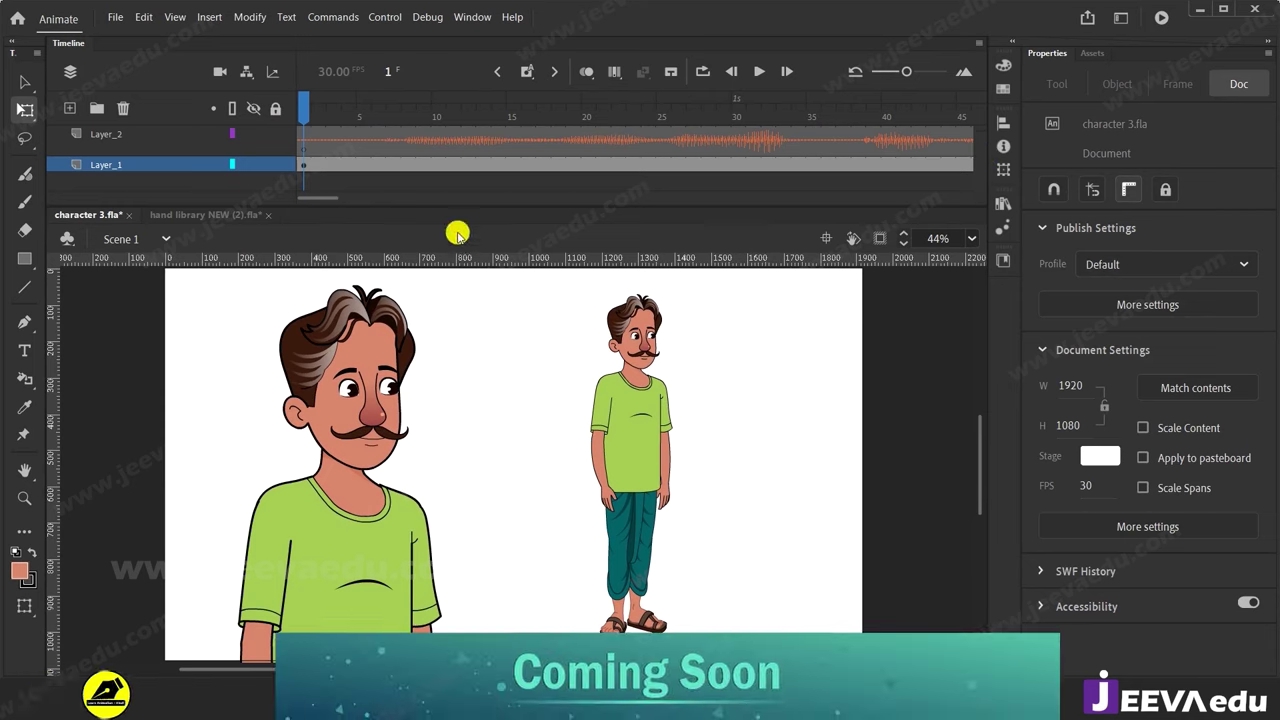
left_click_drag(637, 421, 650, 419)
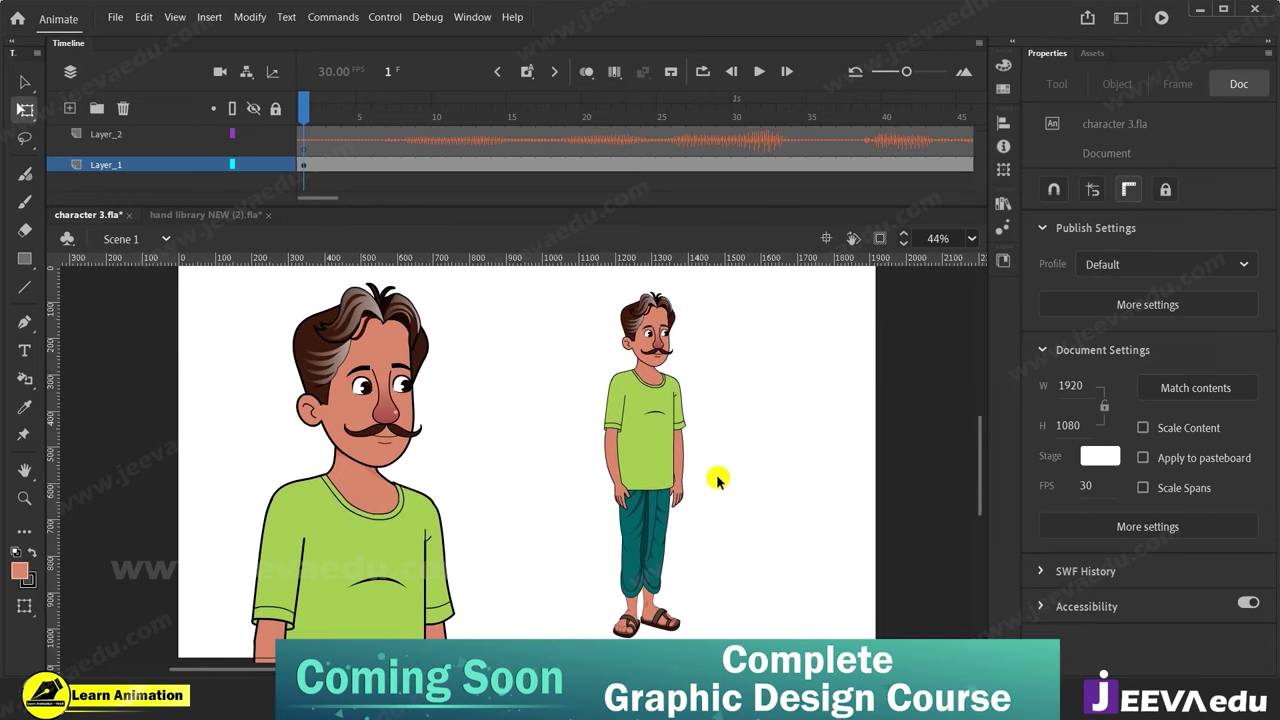
key("Return")
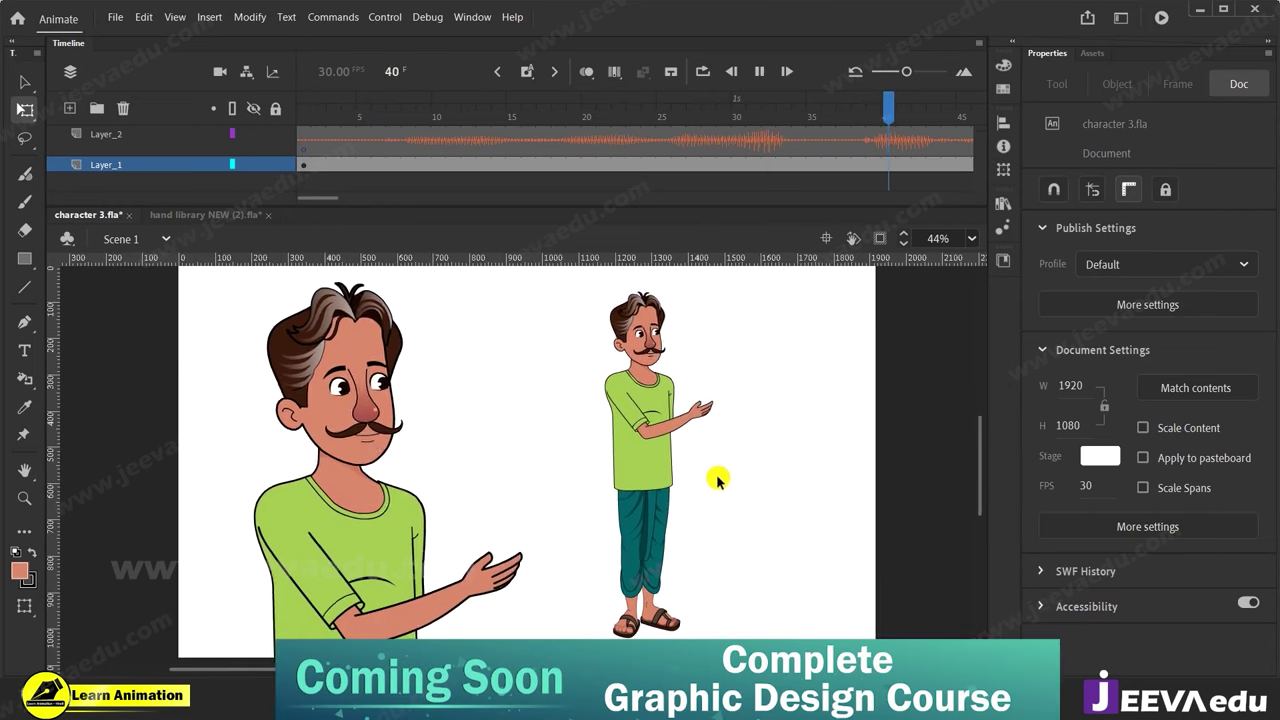